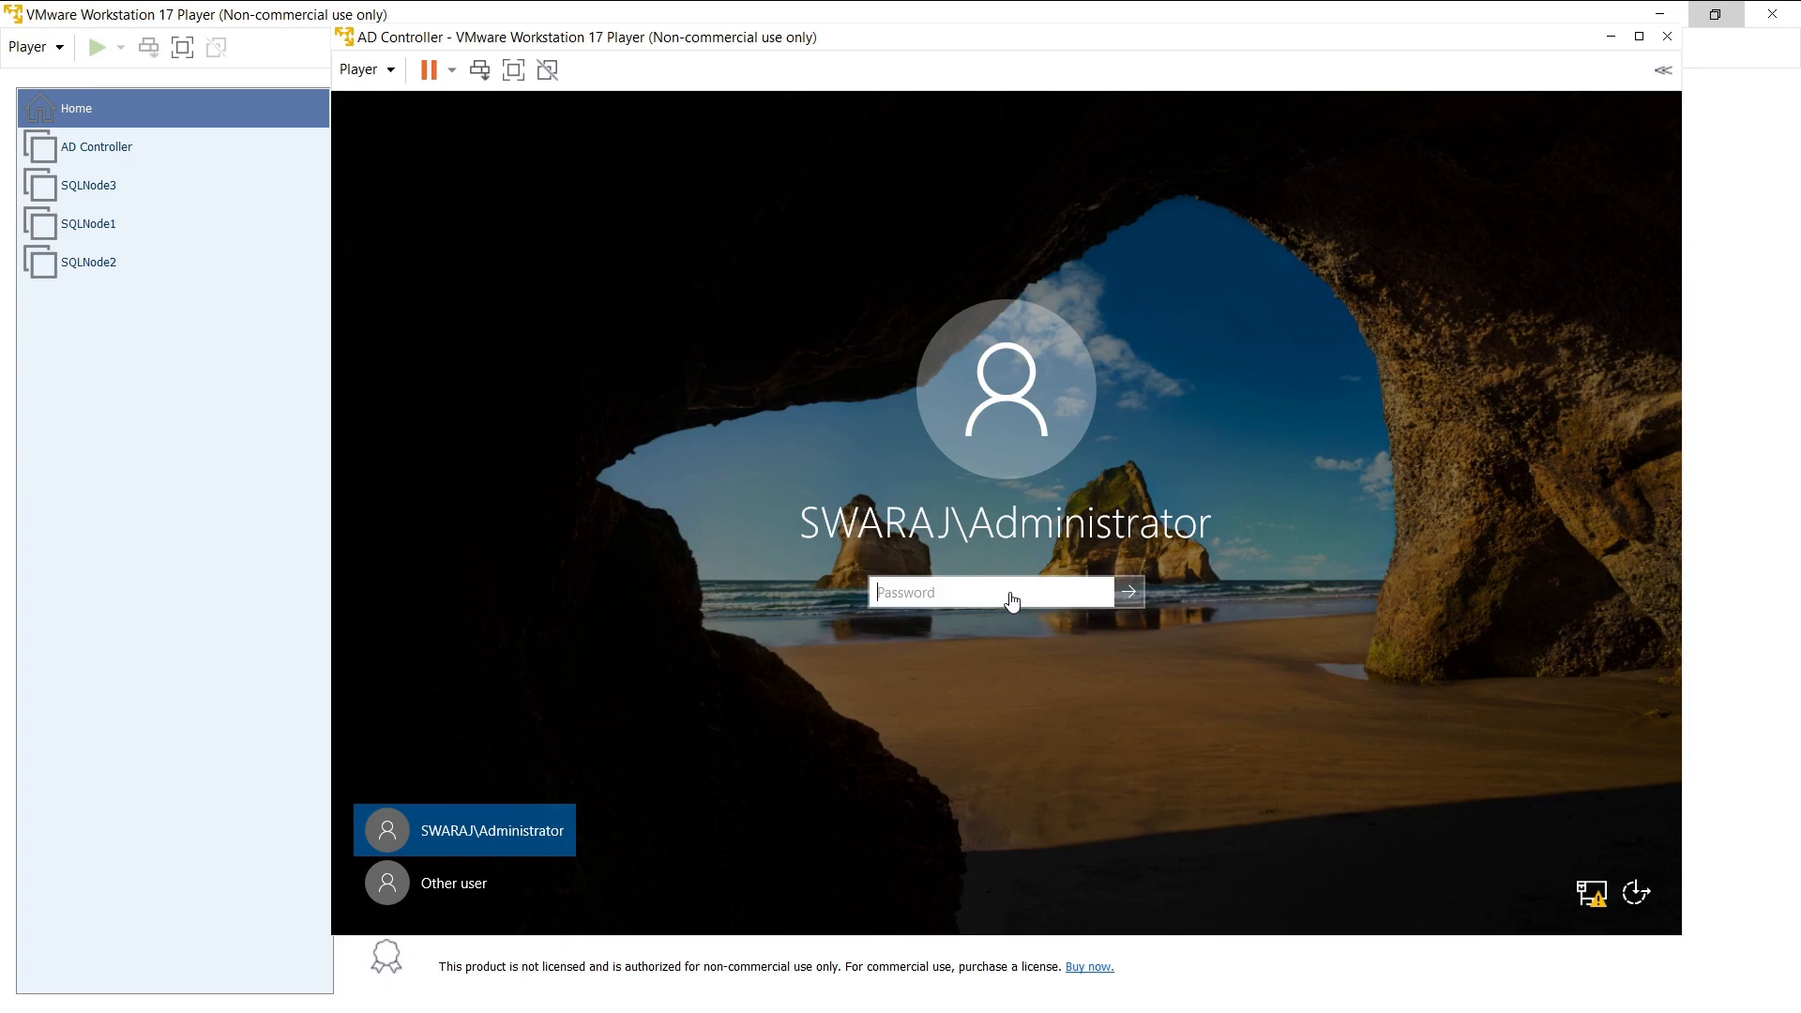
- Submit the domain administrator password on the AD Controller VM, then select SQLNode3 in the Player library
left_click(1011, 593)
type("P")
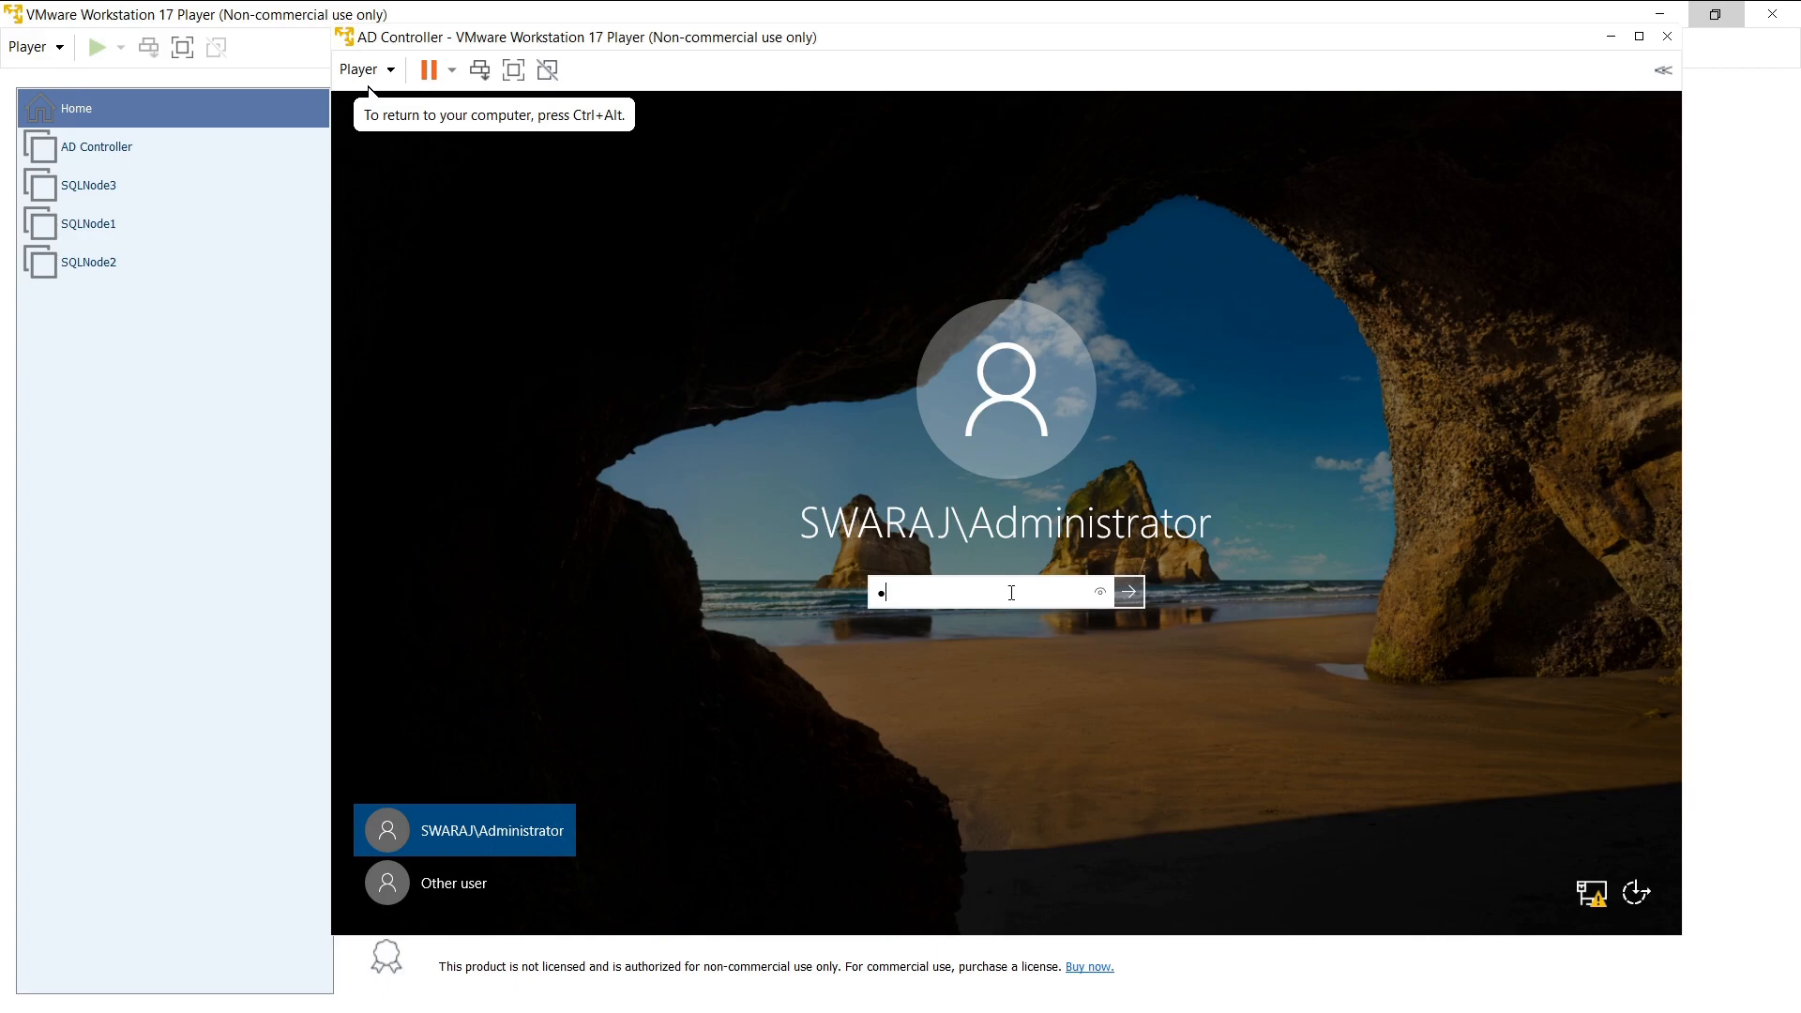
type("@ssw0rd")
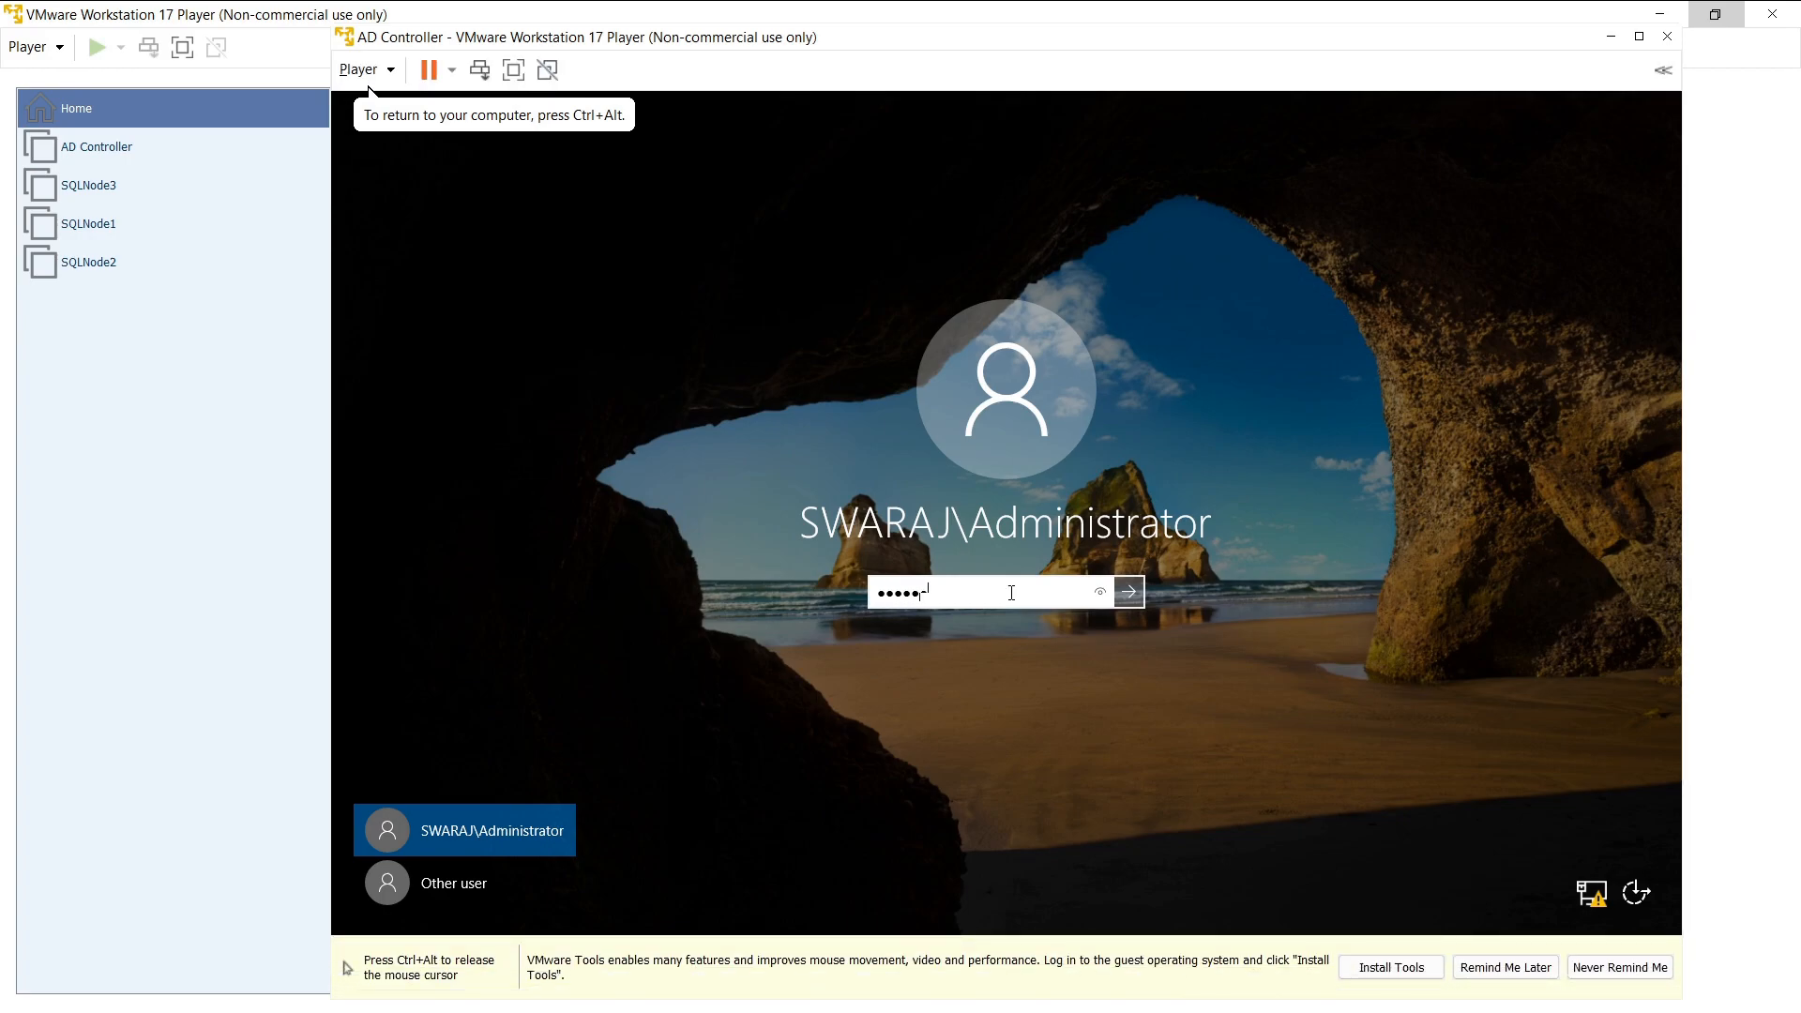
type("123")
key("Return")
key("ctrl+alt")
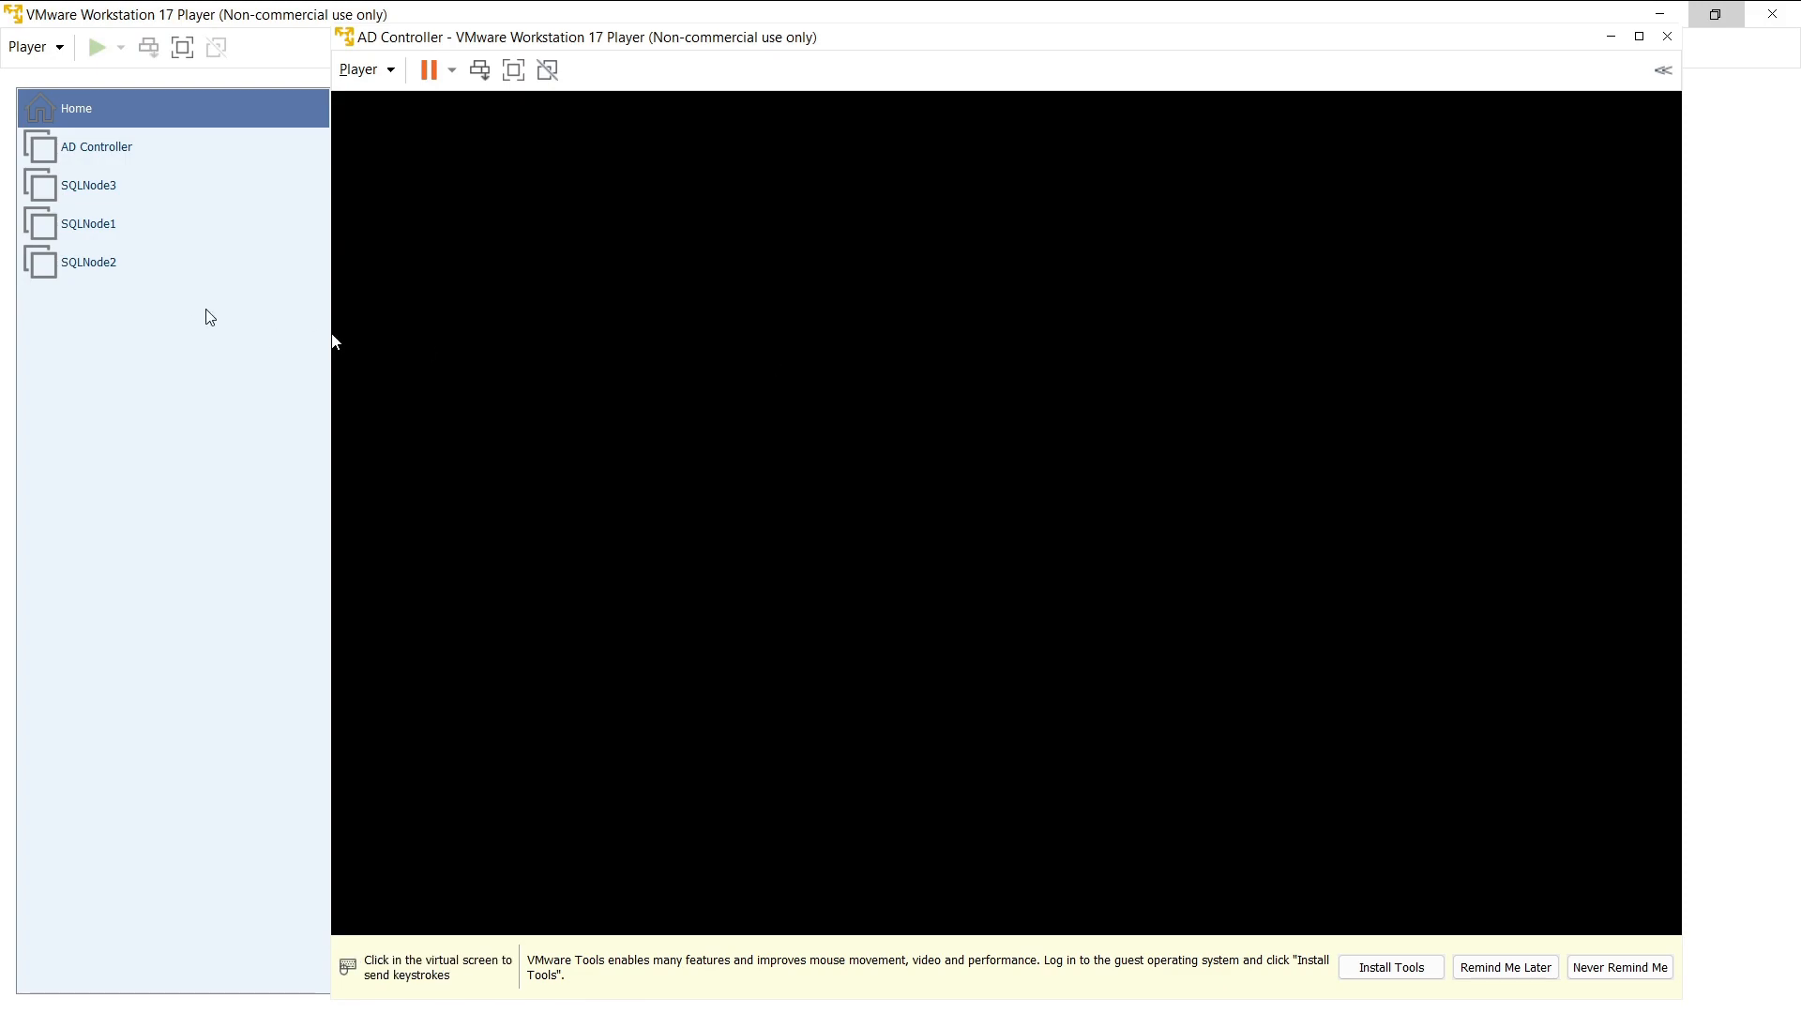
left_click(106, 198)
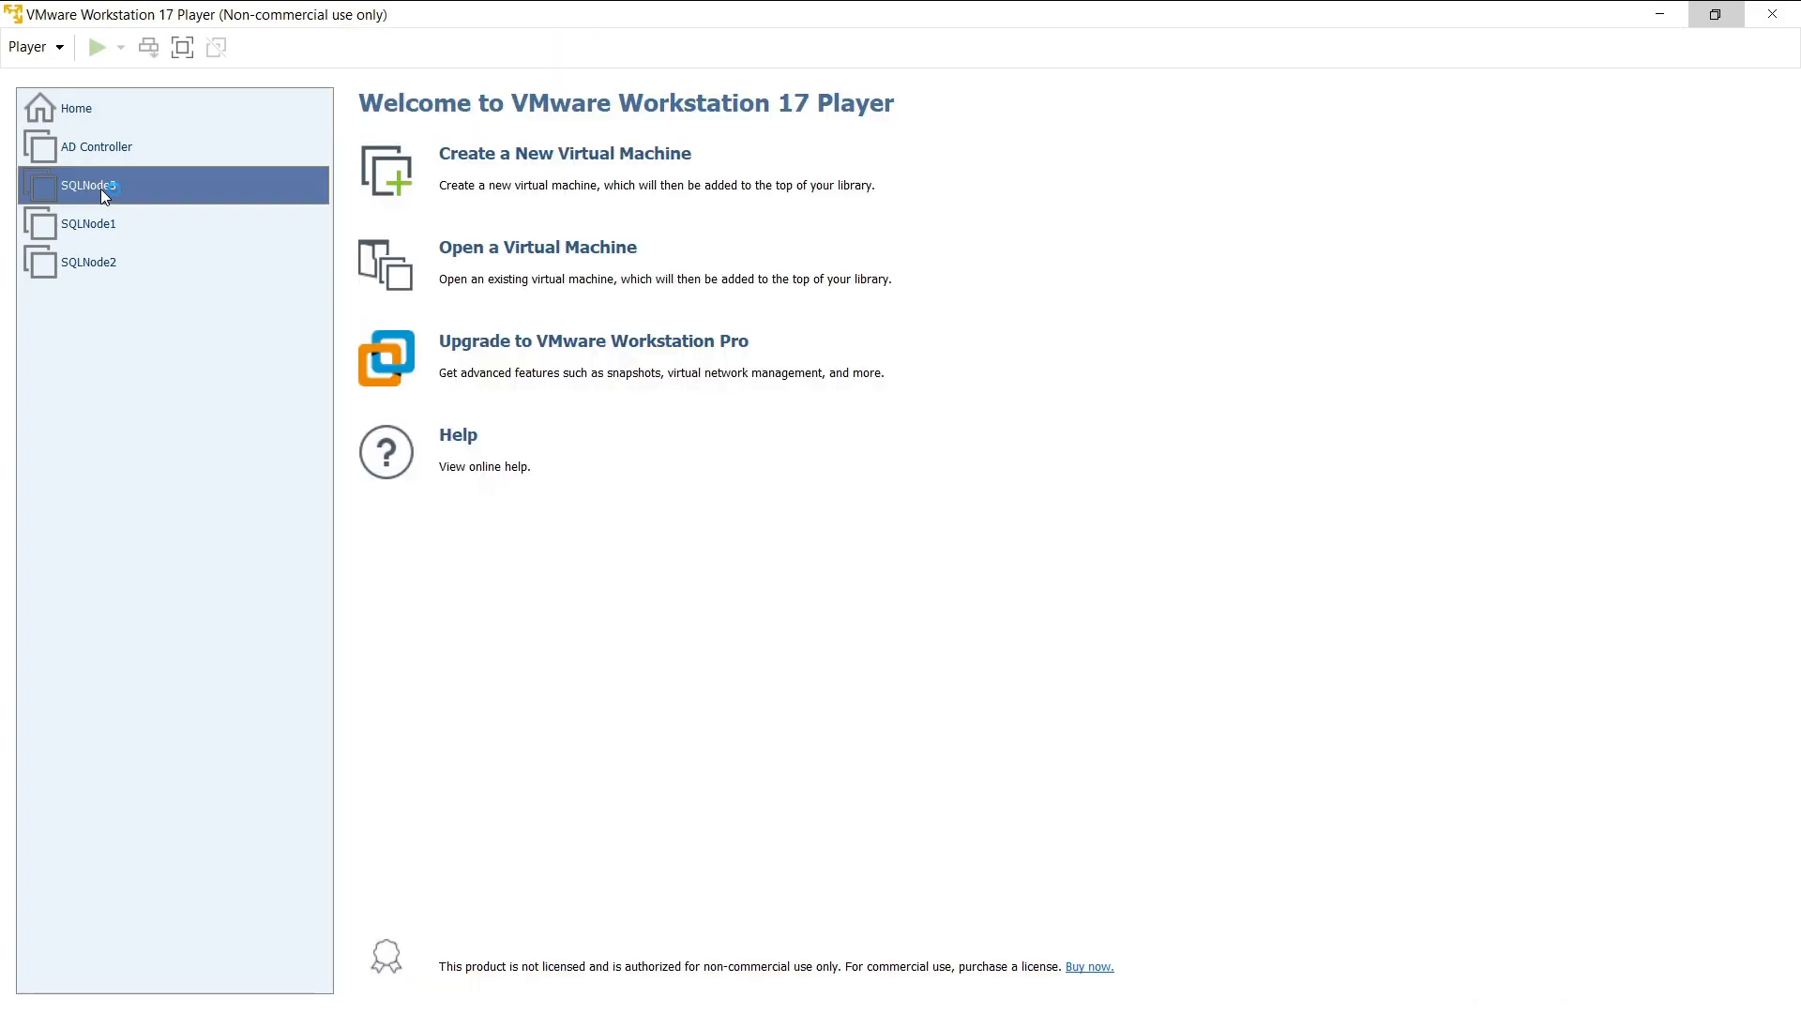
- Start SQLNode3, cancel the AD Controller's shutdown-reason prompt, and postpone the VMware Tools reminder
double_click(100, 189)
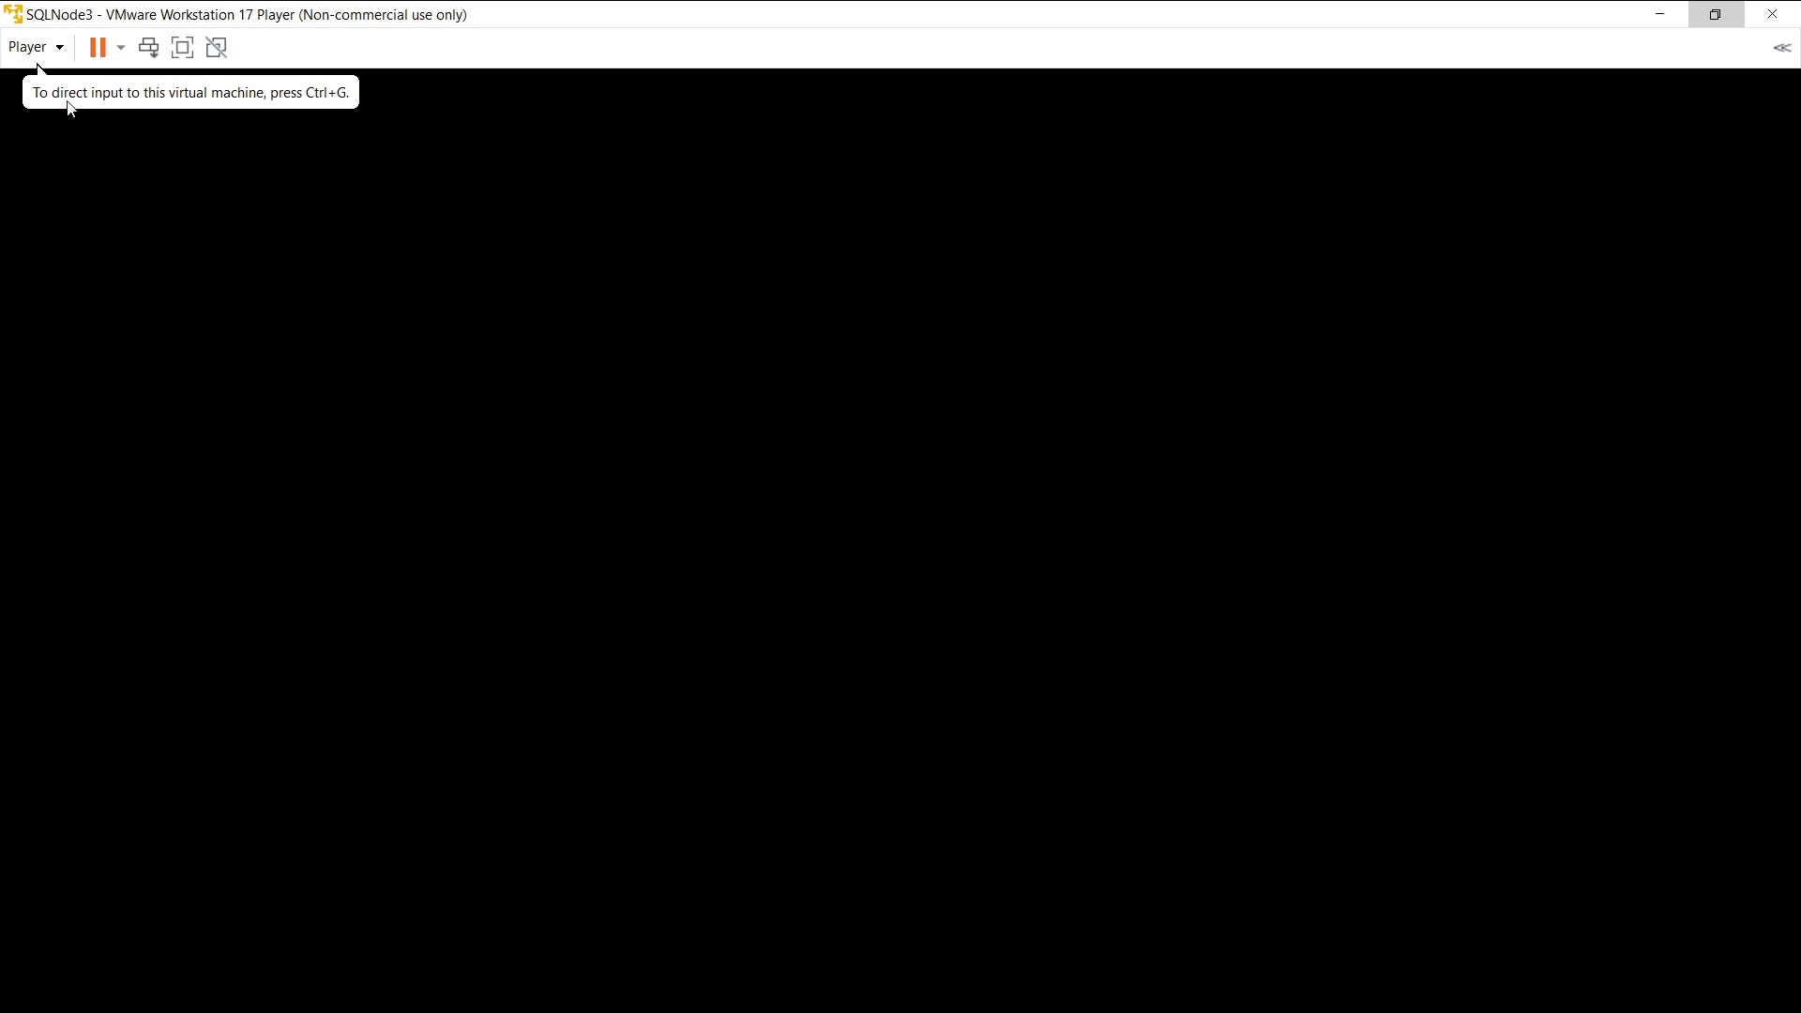
left_click(1660, 15)
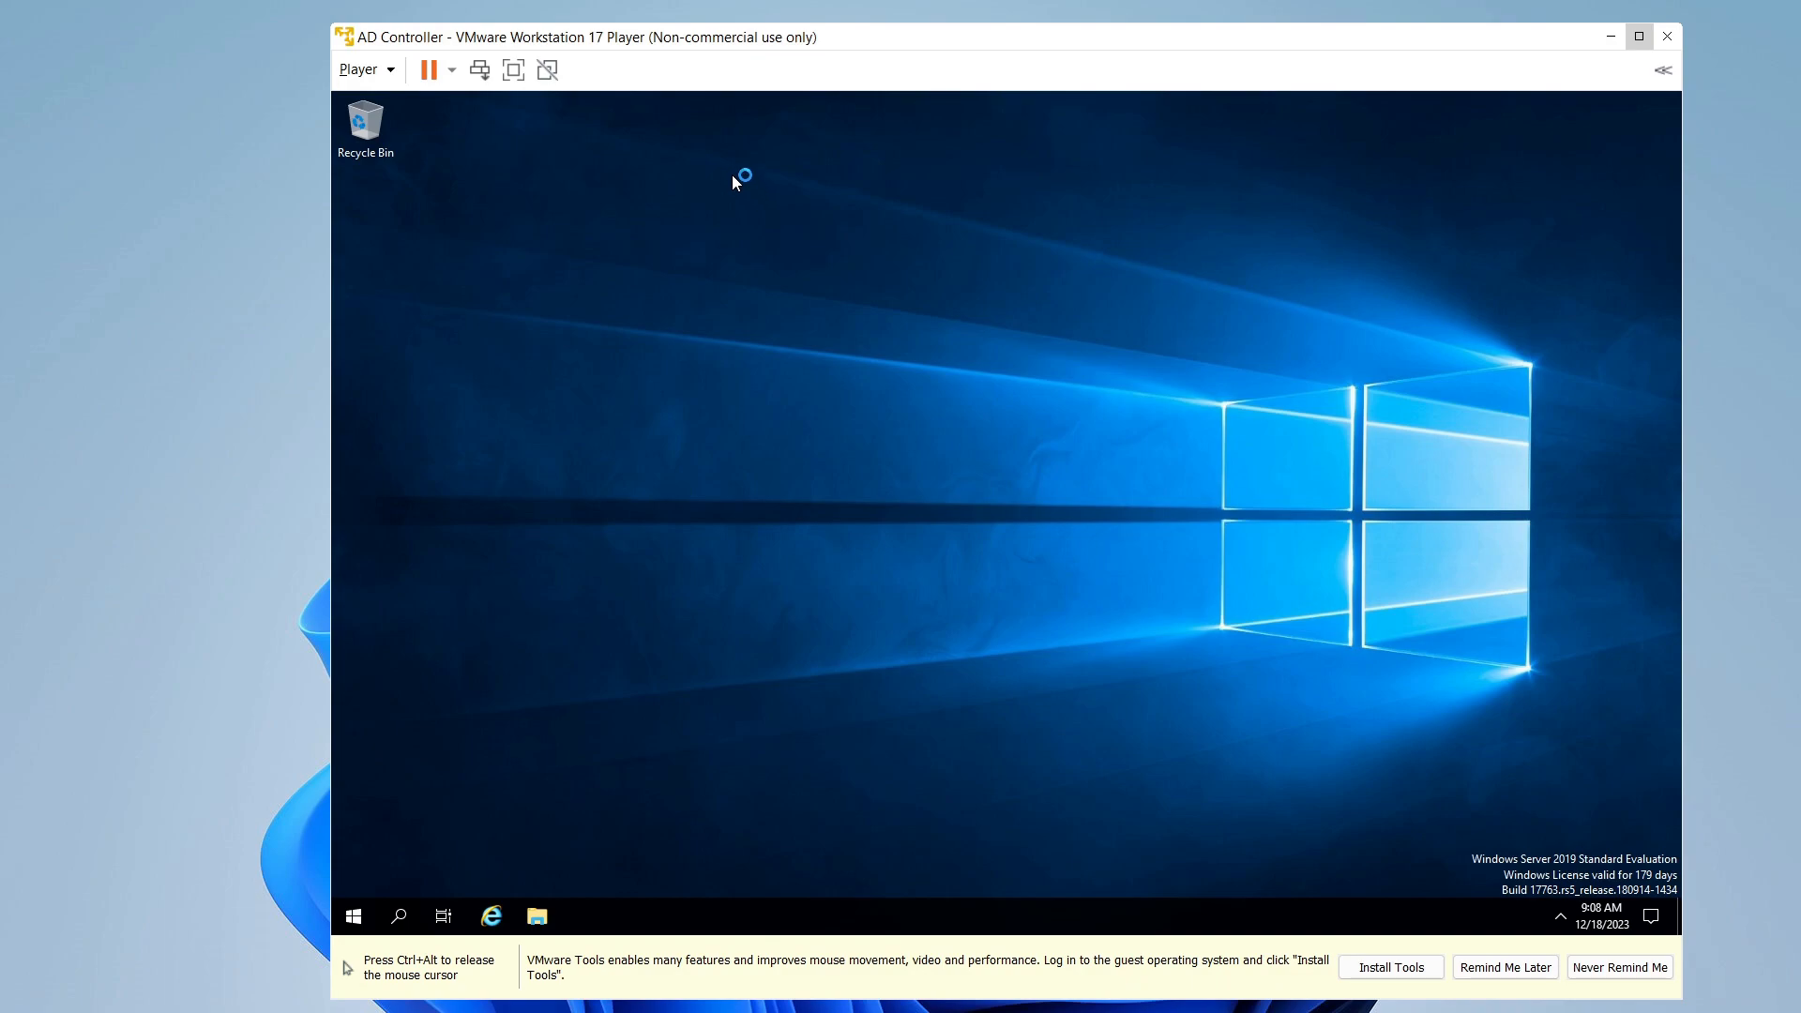
key("ctrl+alt")
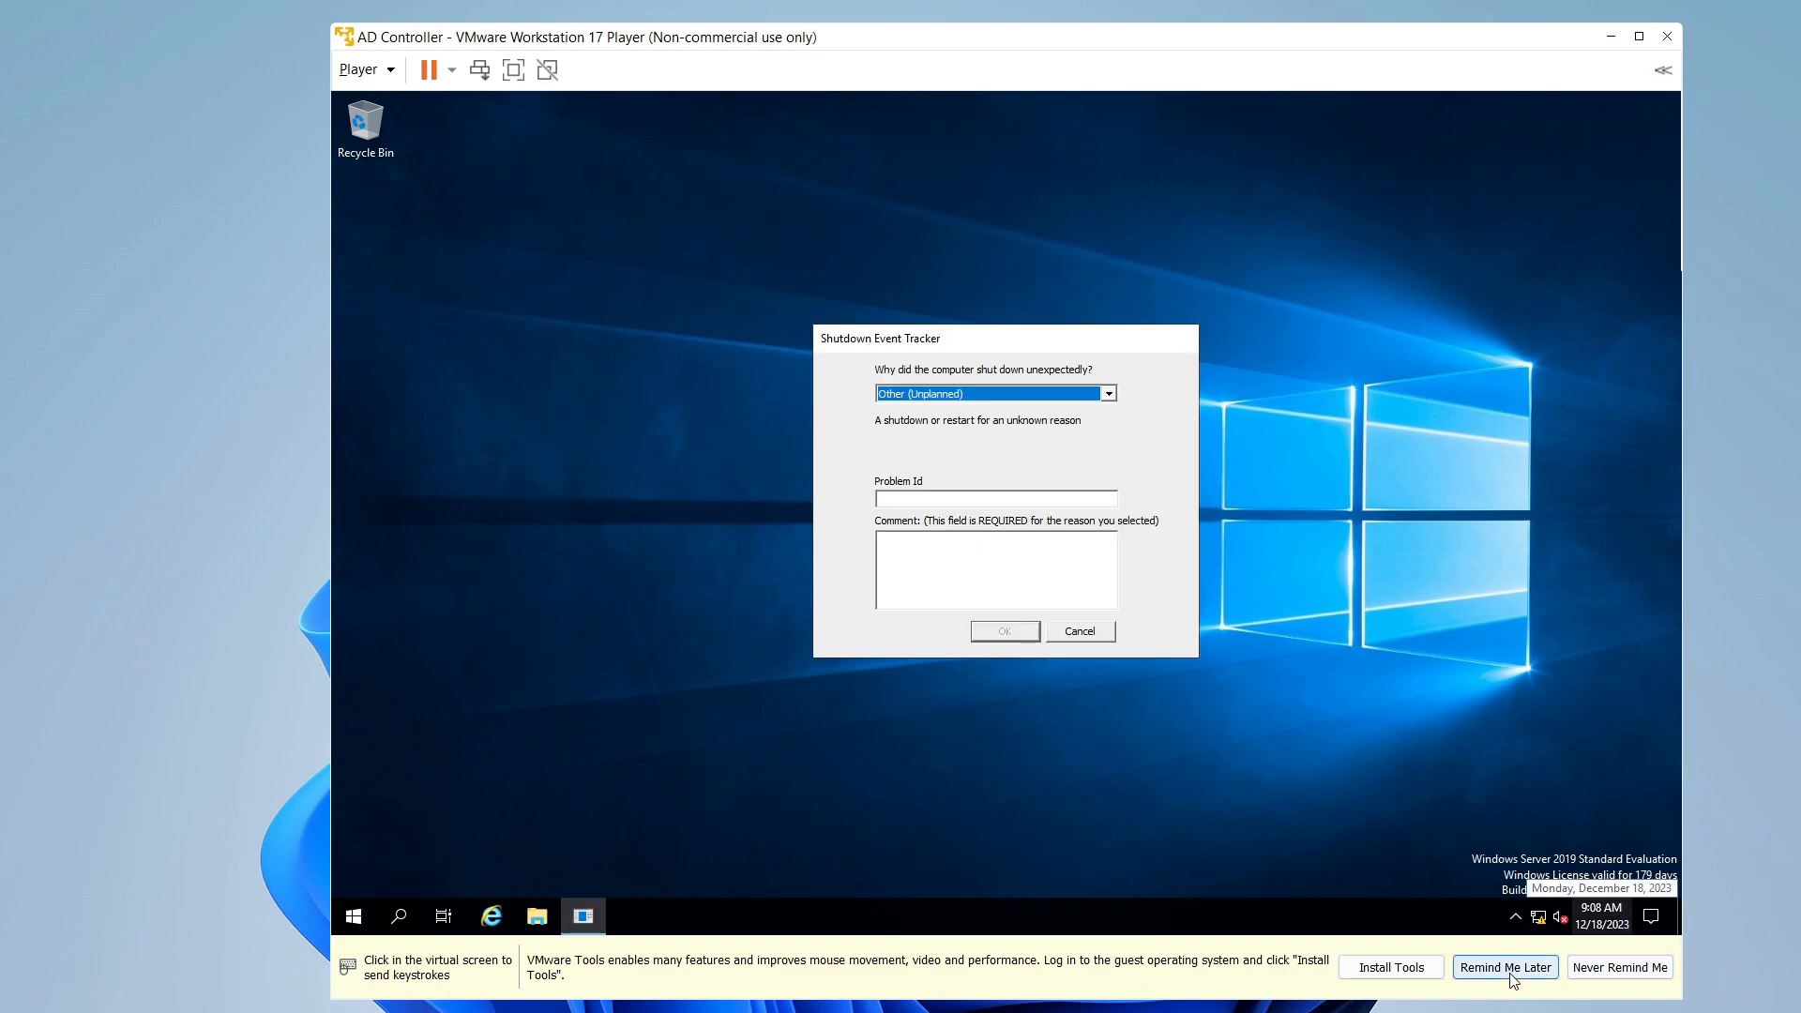
left_click(1042, 559)
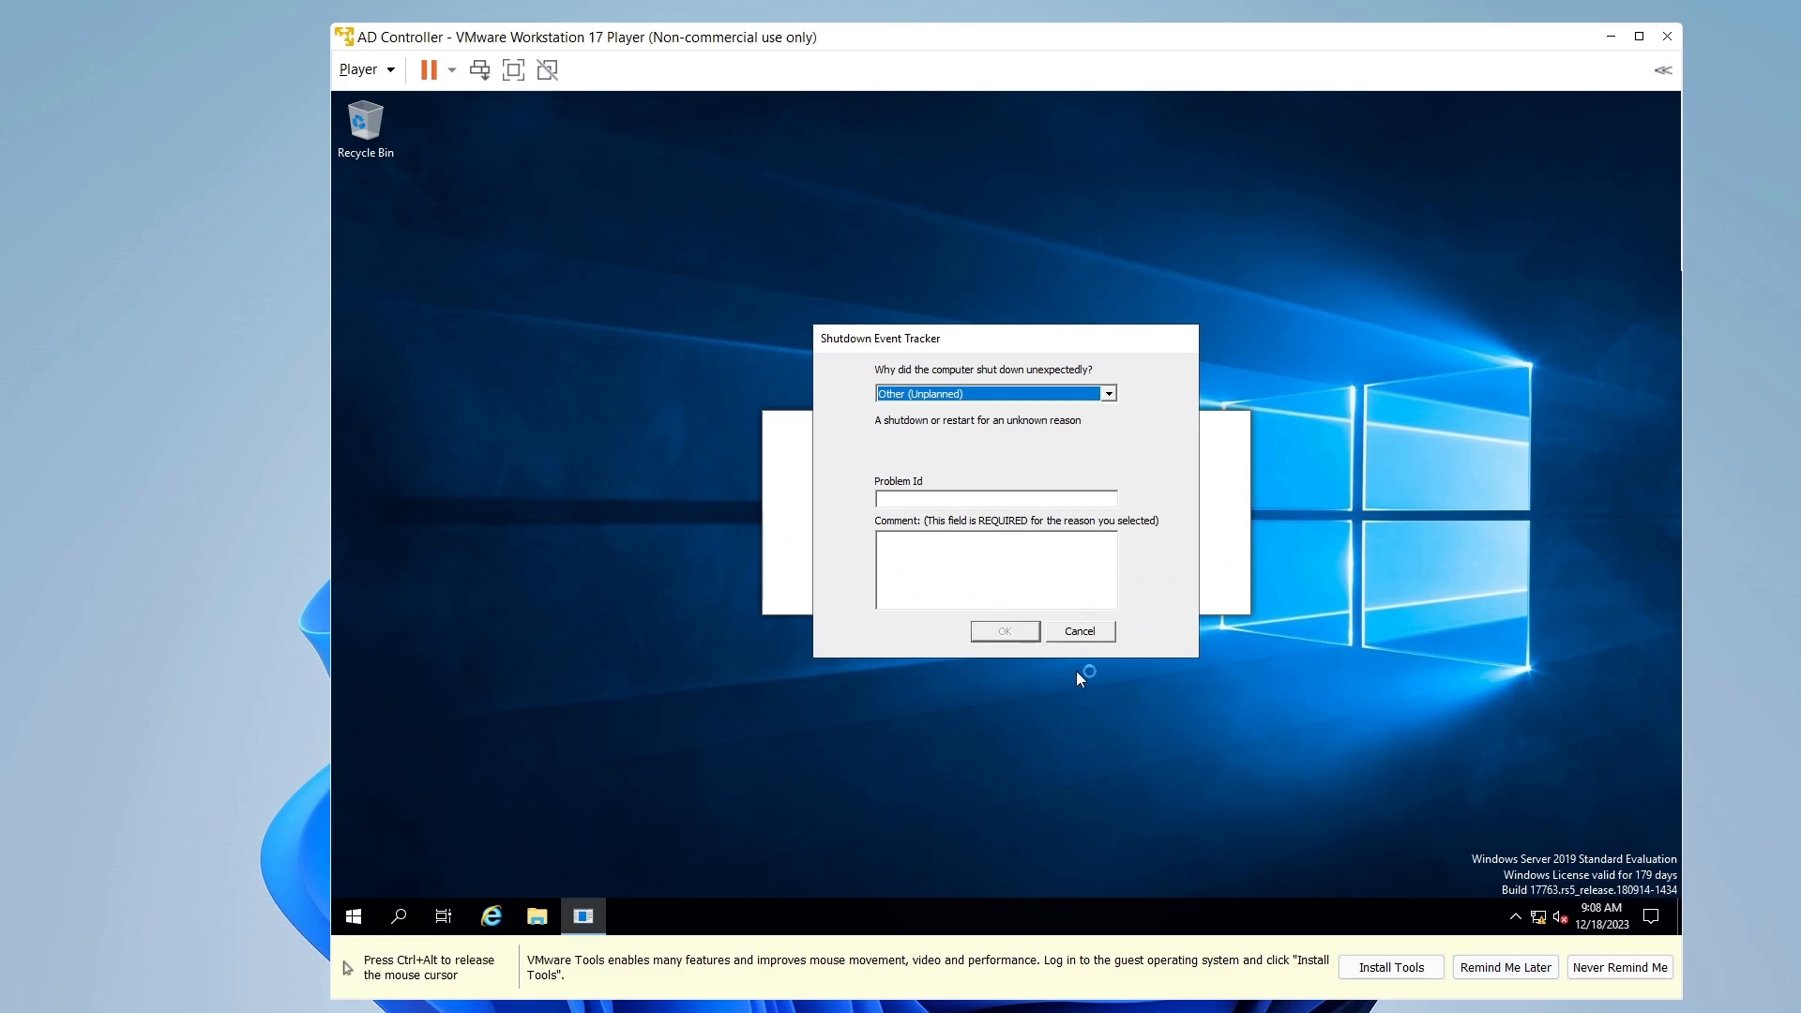
left_click(1078, 631)
key("ctrl+alt")
left_click(1505, 966)
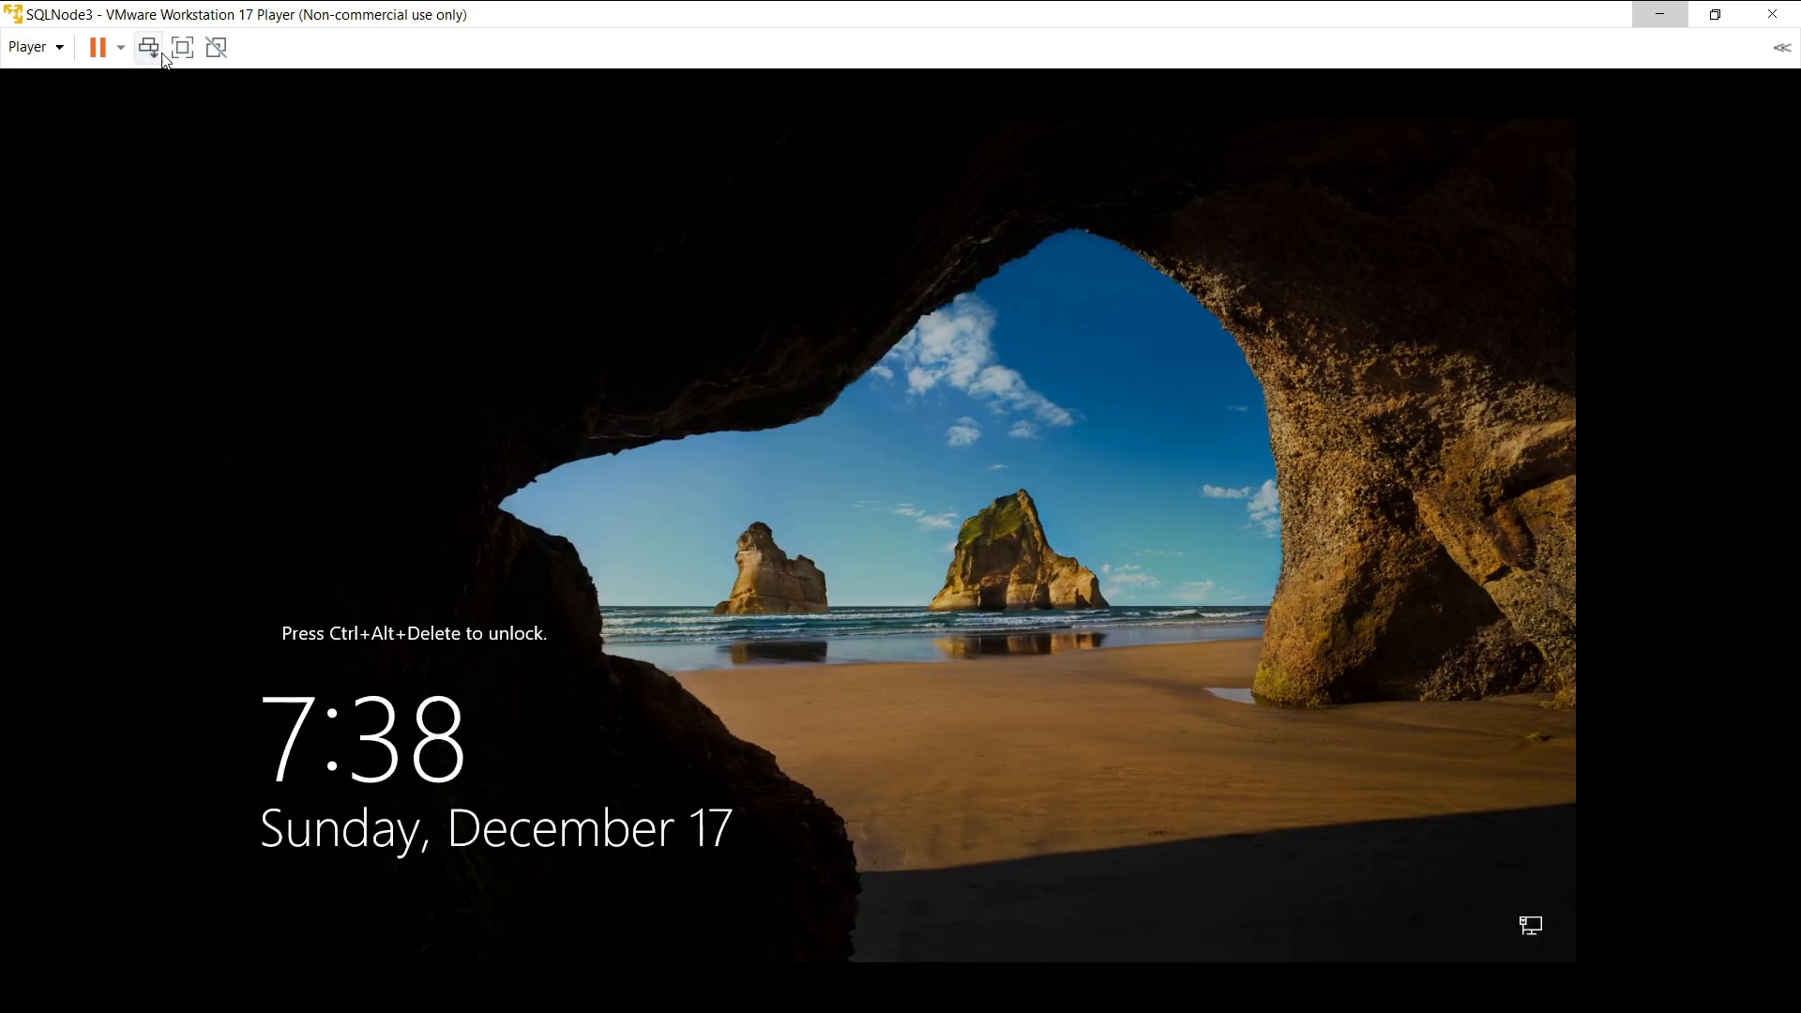
- Unlock SQLNode3 and sign in with the Administrator password
left_click(148, 48)
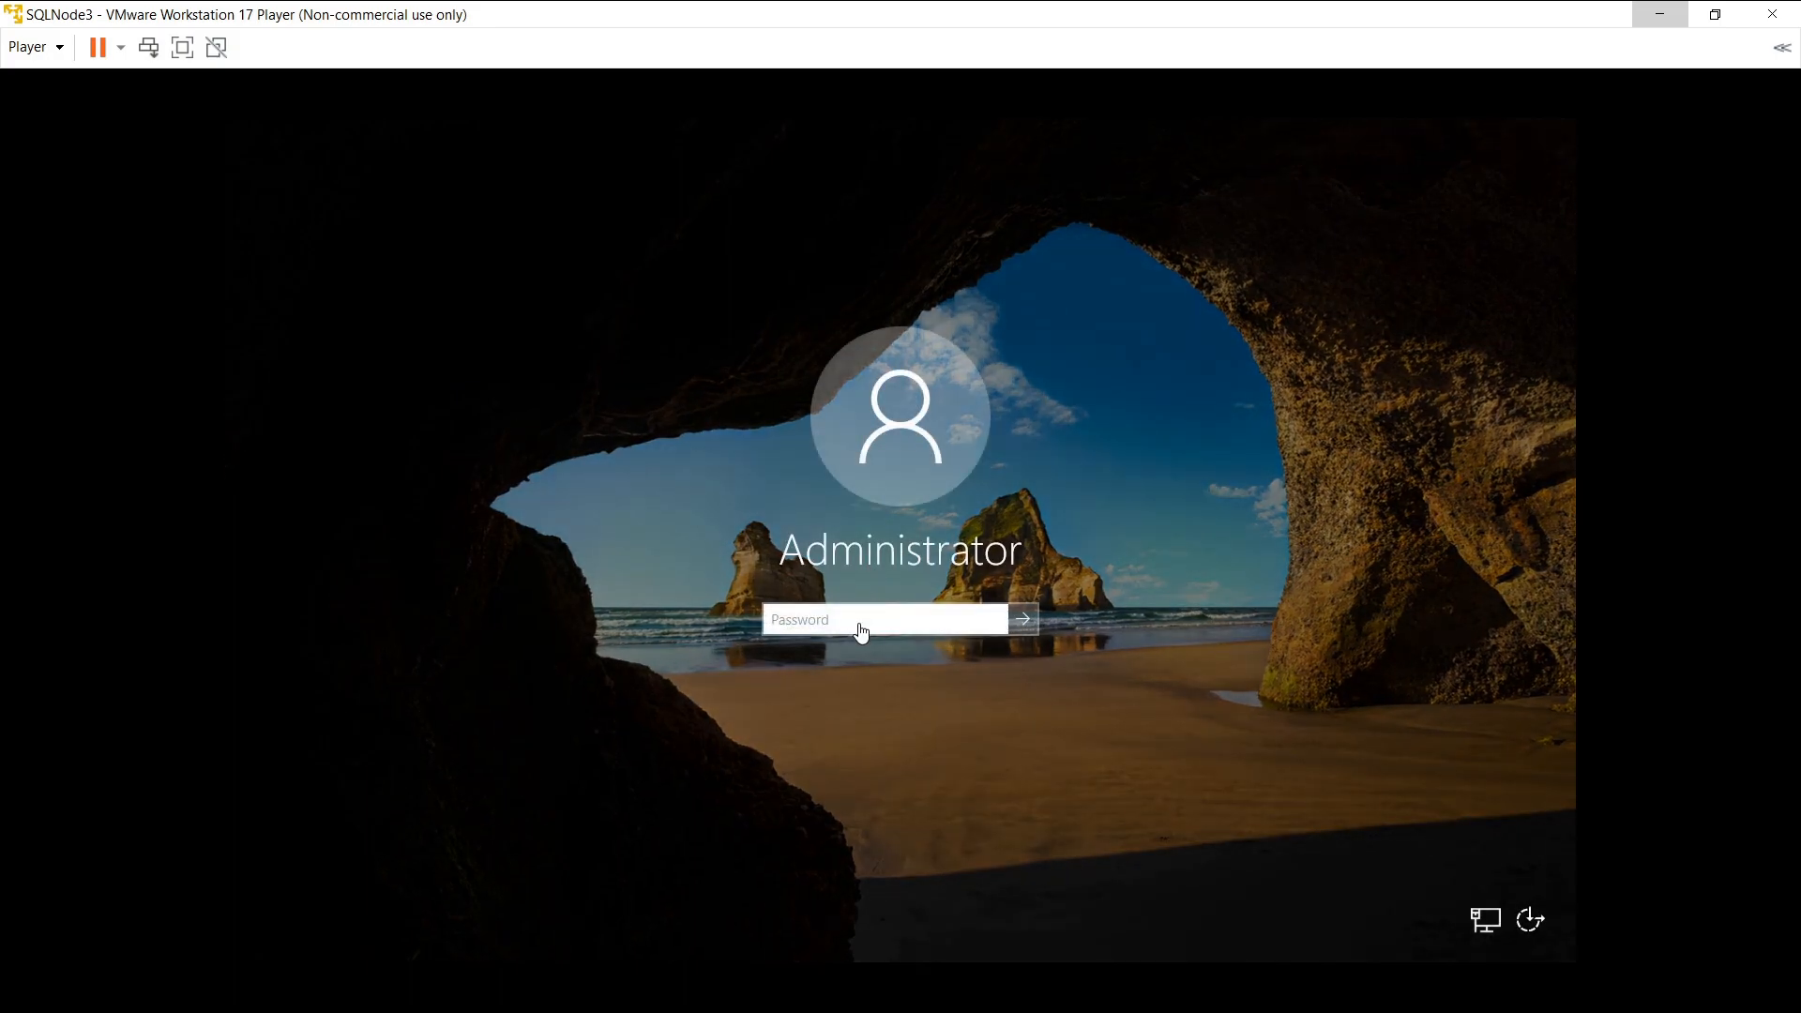
left_click(860, 631)
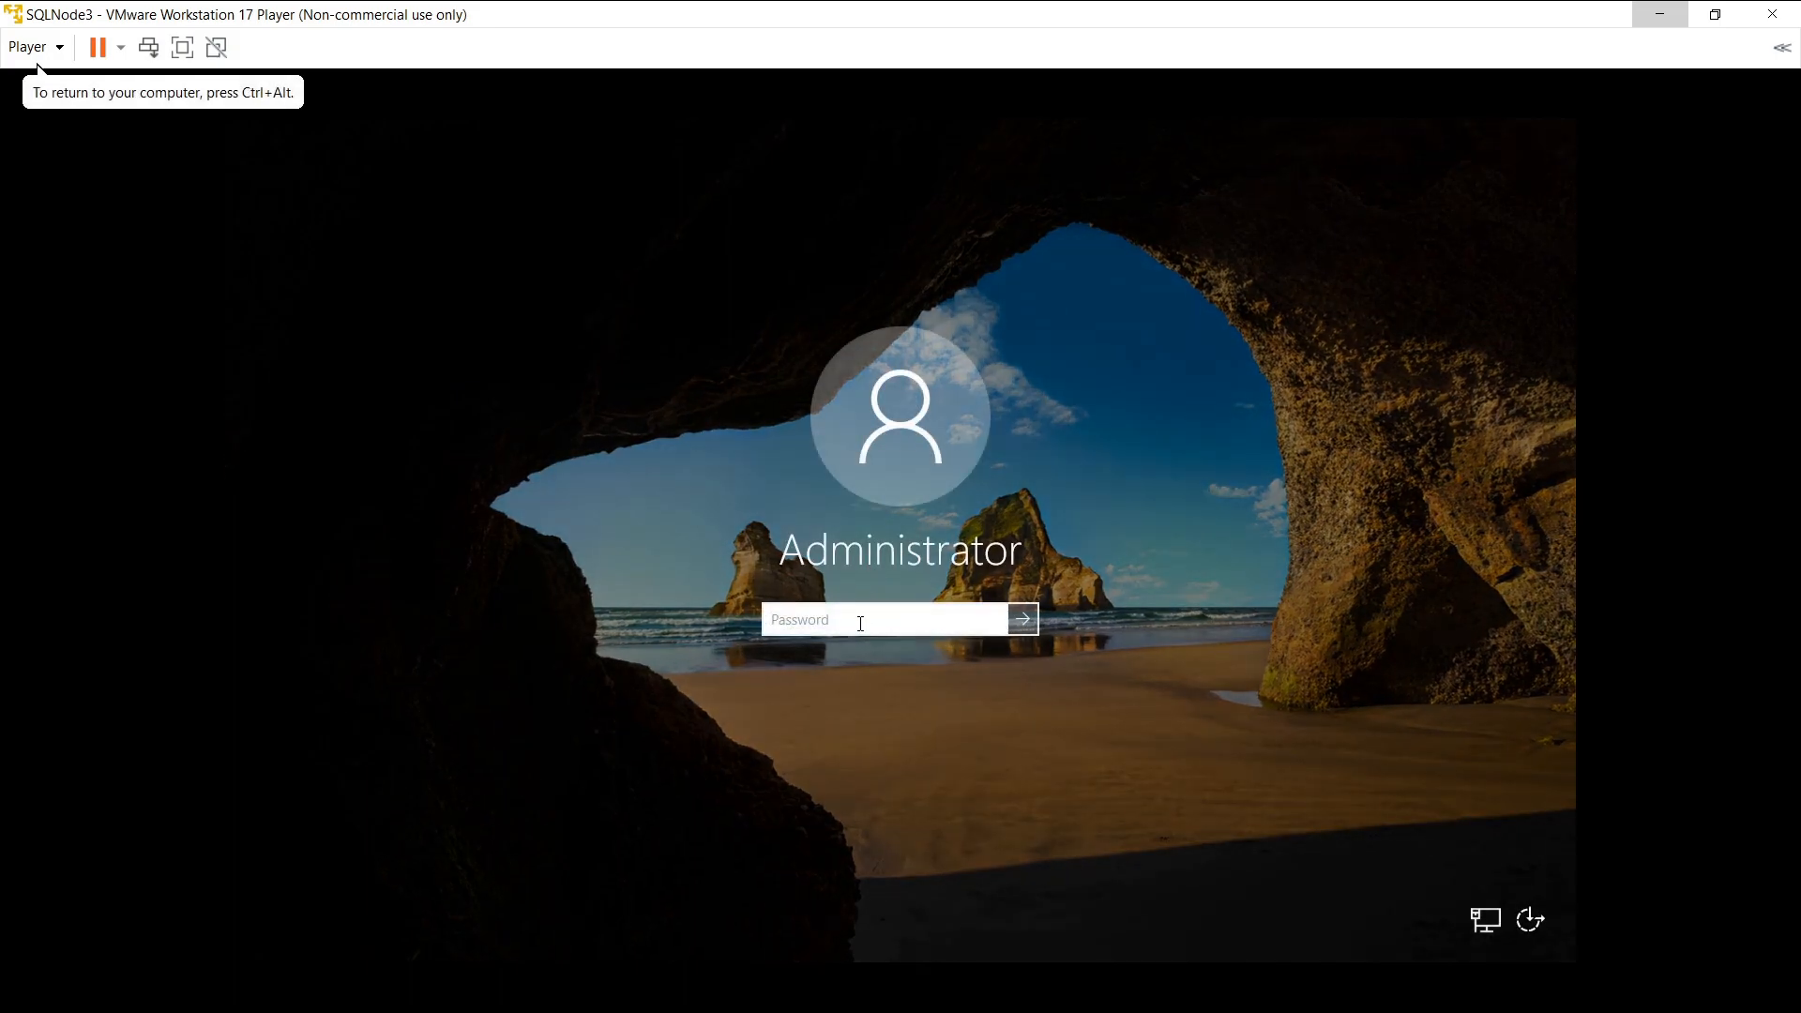
type("Password123!")
key("Return")
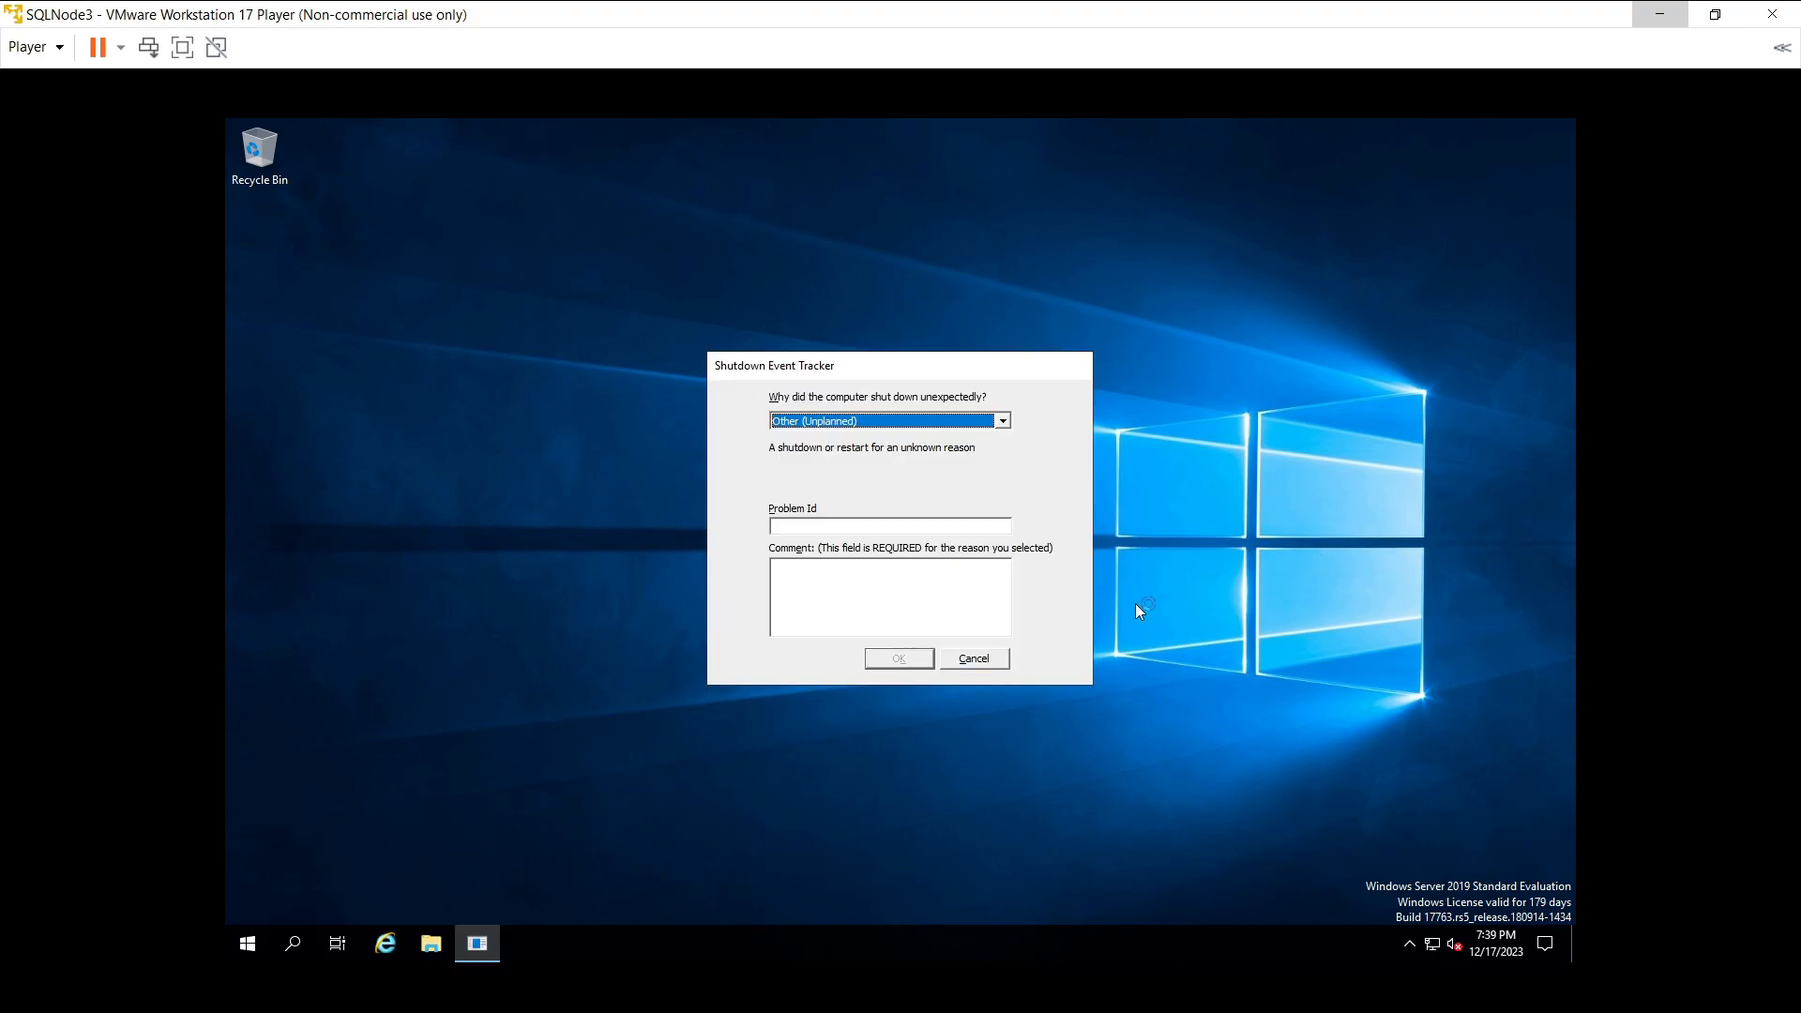
- Cancel SQLNode3's Shutdown Event Tracker and reach Network & Internet status through the taskbar clock area
left_click(994, 663)
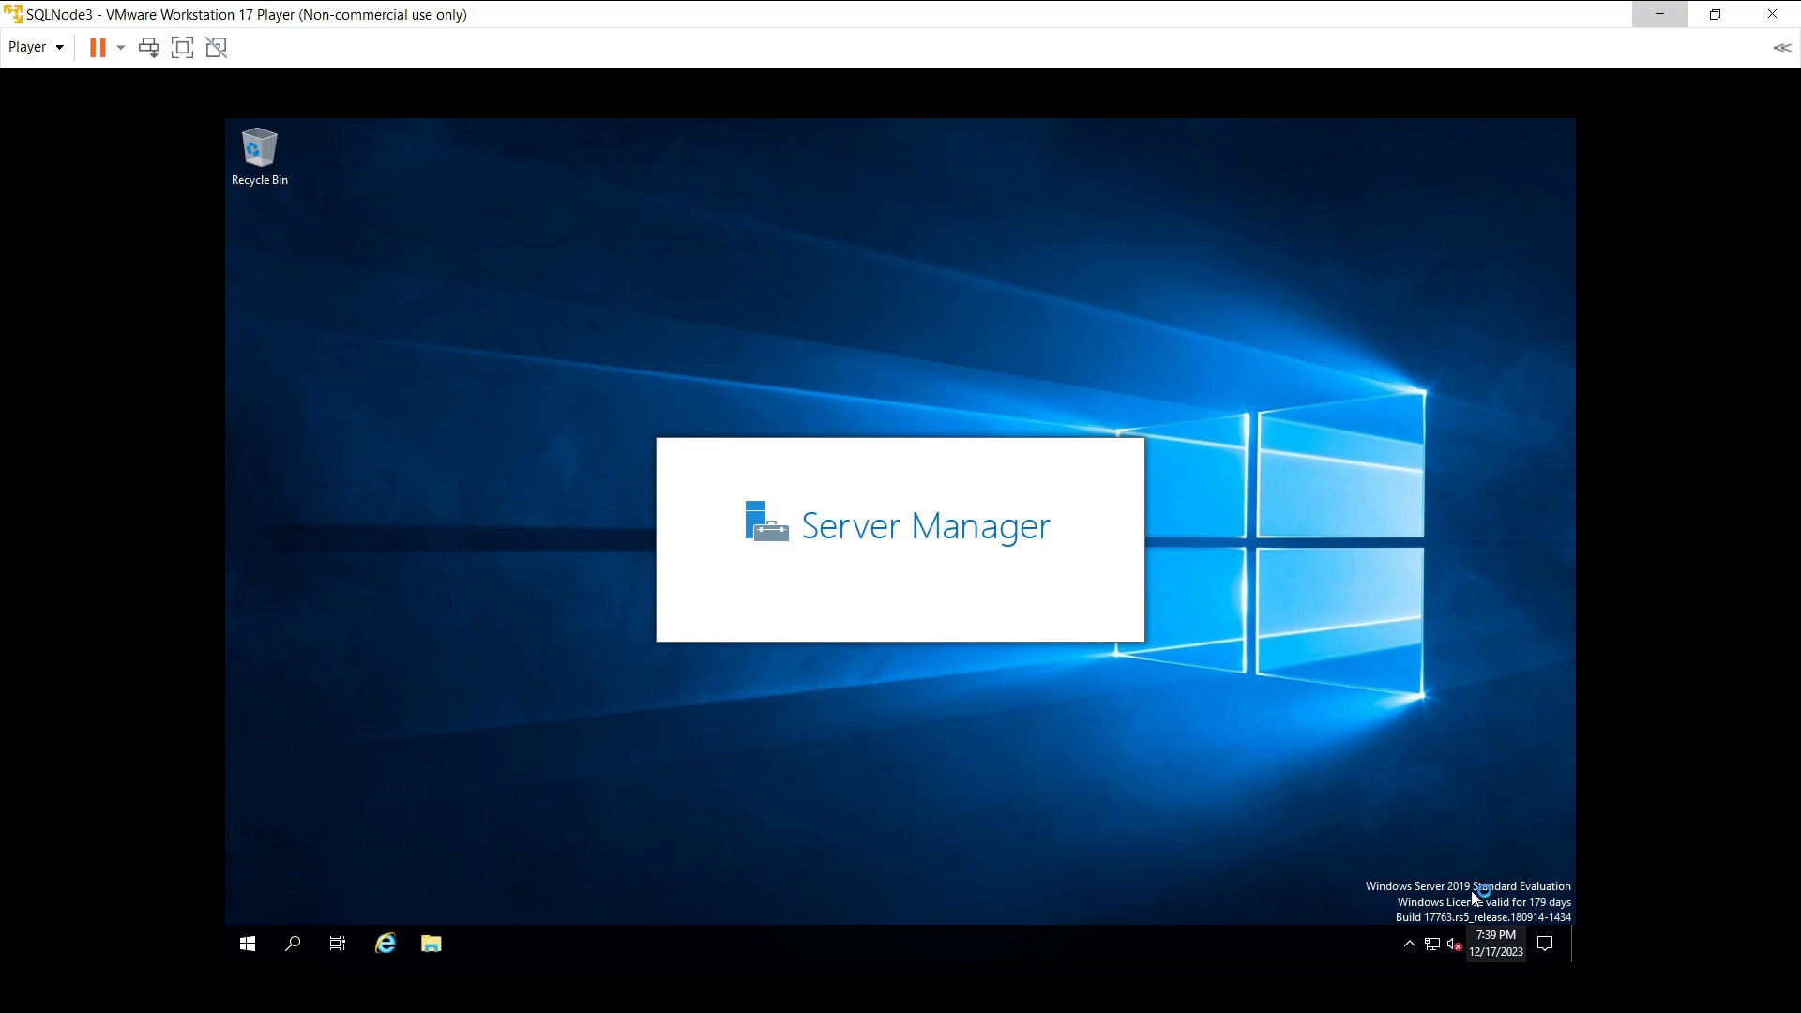
right_click(1490, 937)
left_click(1392, 520)
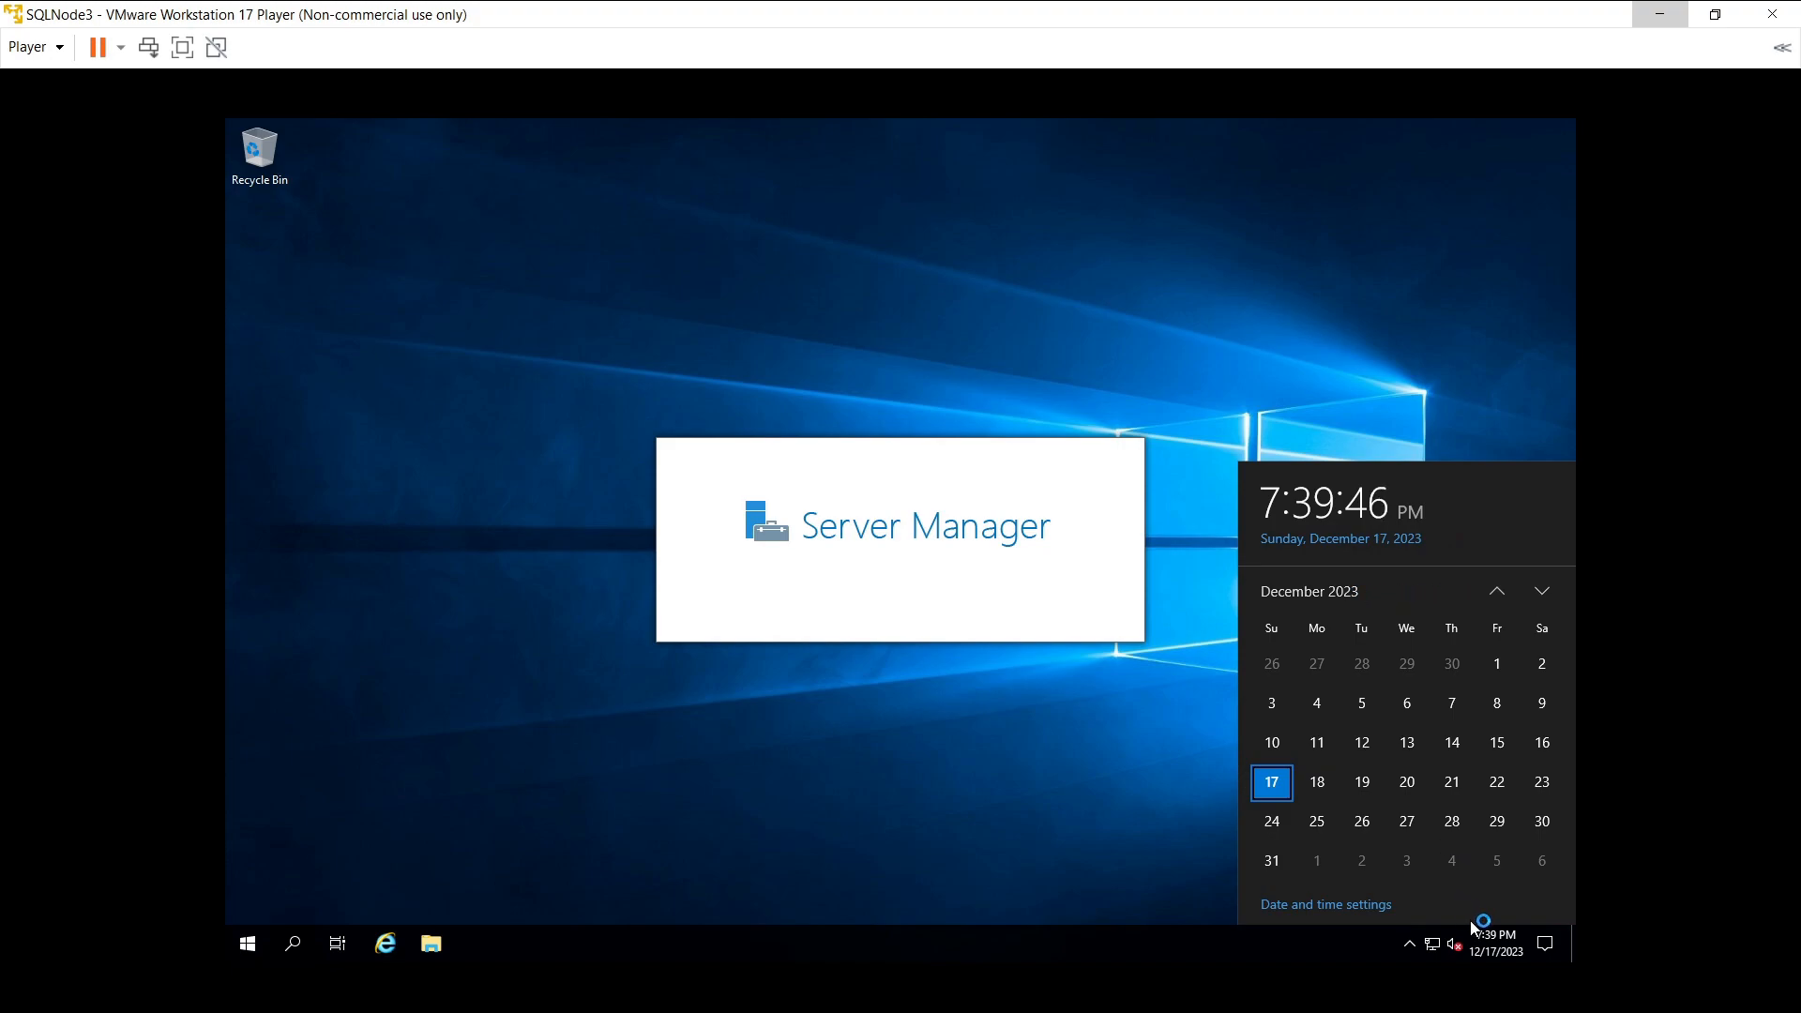
right_click(1497, 954)
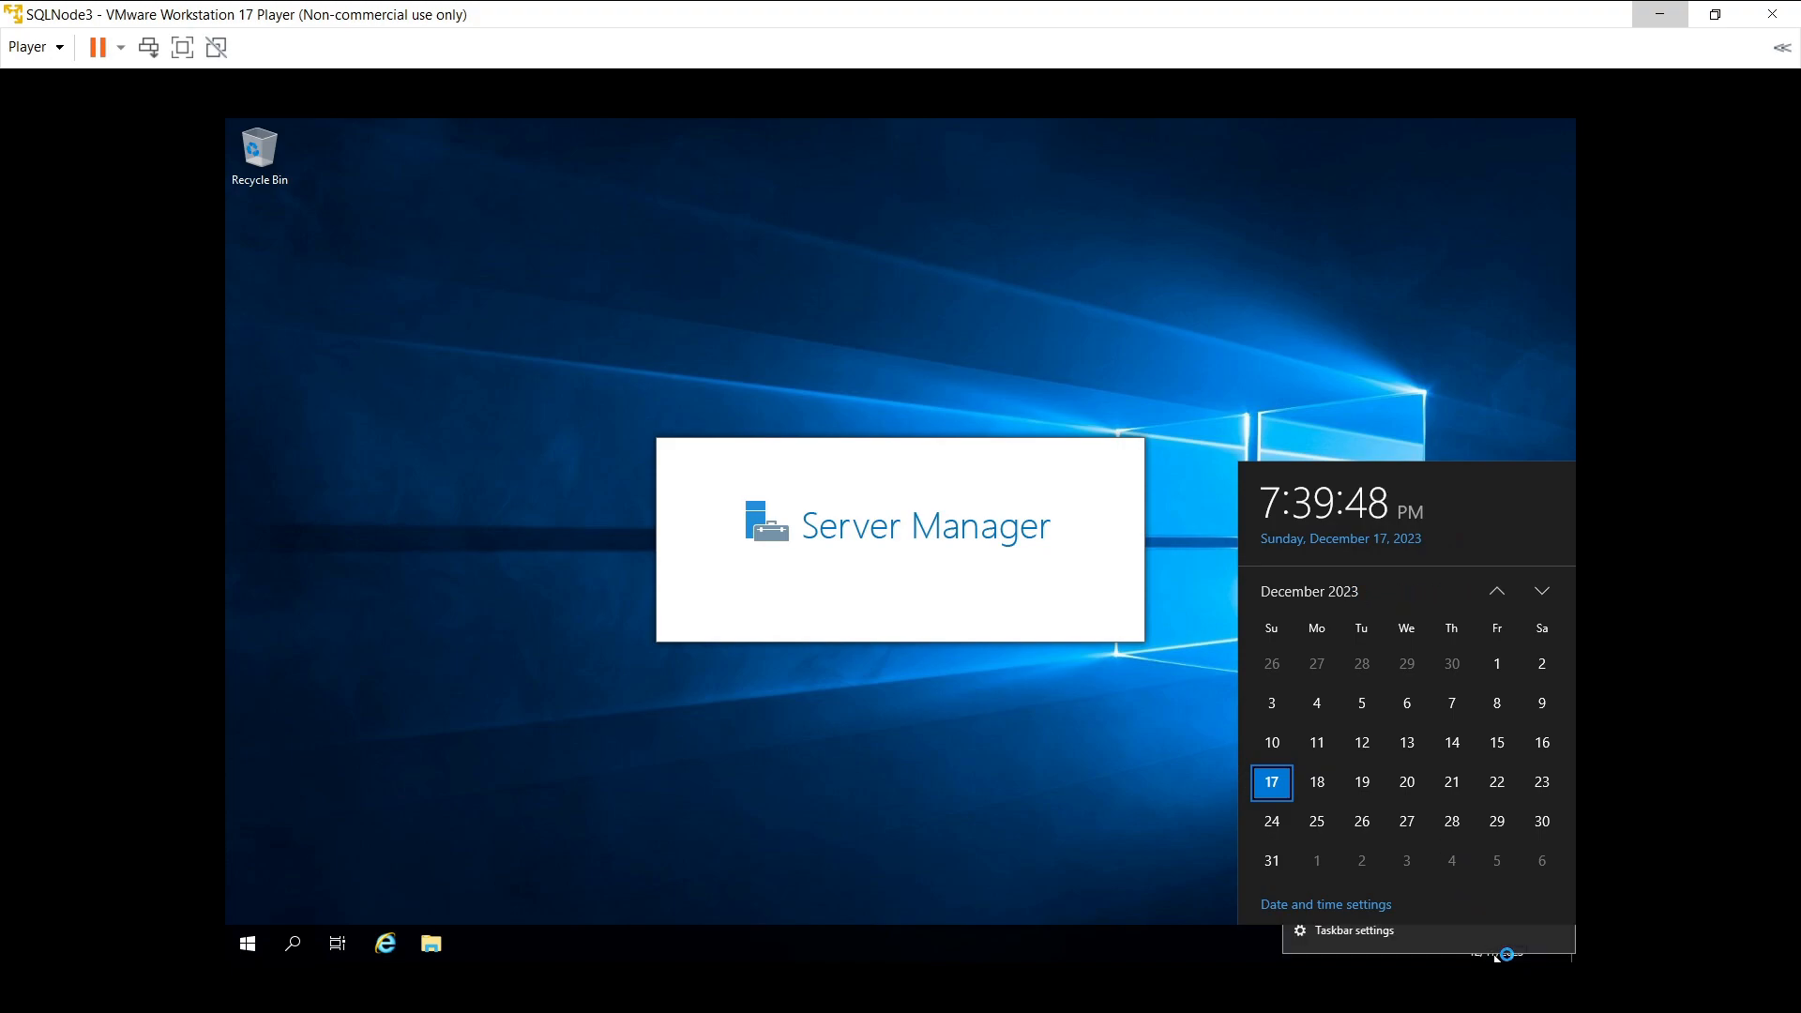
left_click(983, 788)
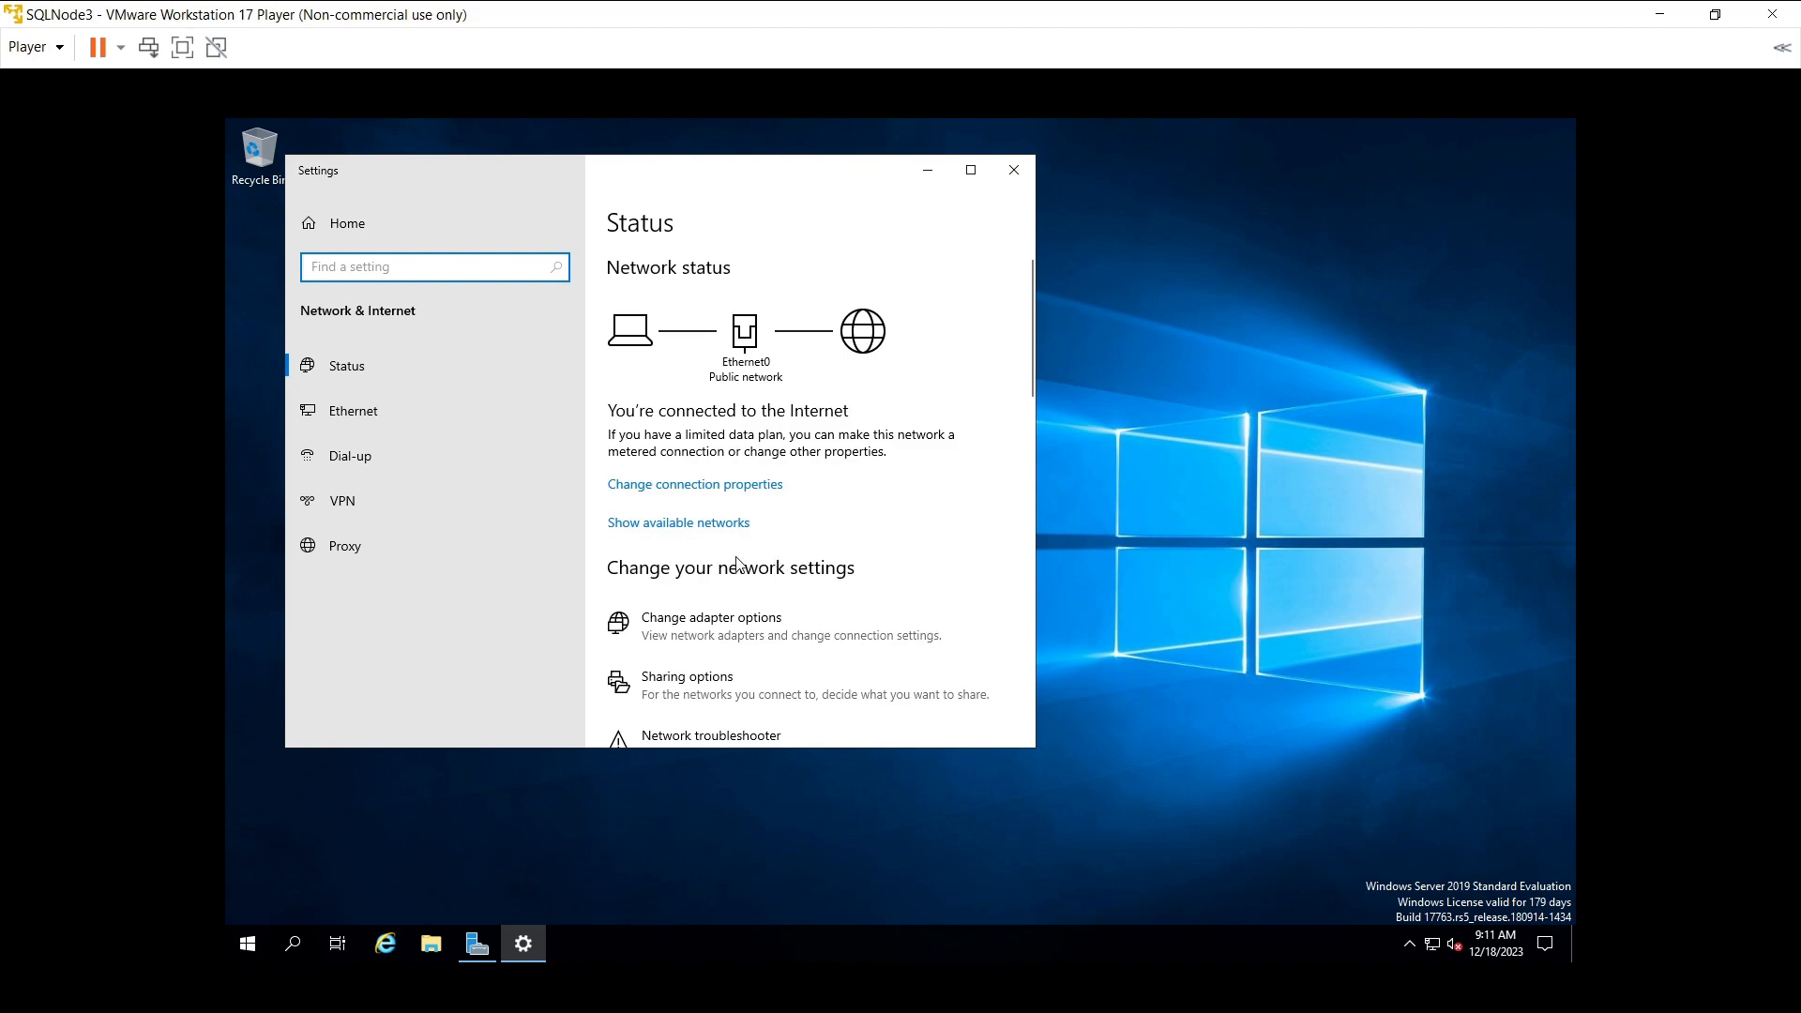
- Open Ethernet0's status and properties, then its Internet Protocol Version 4 (TCP/IPv4) settings
left_click(698, 627)
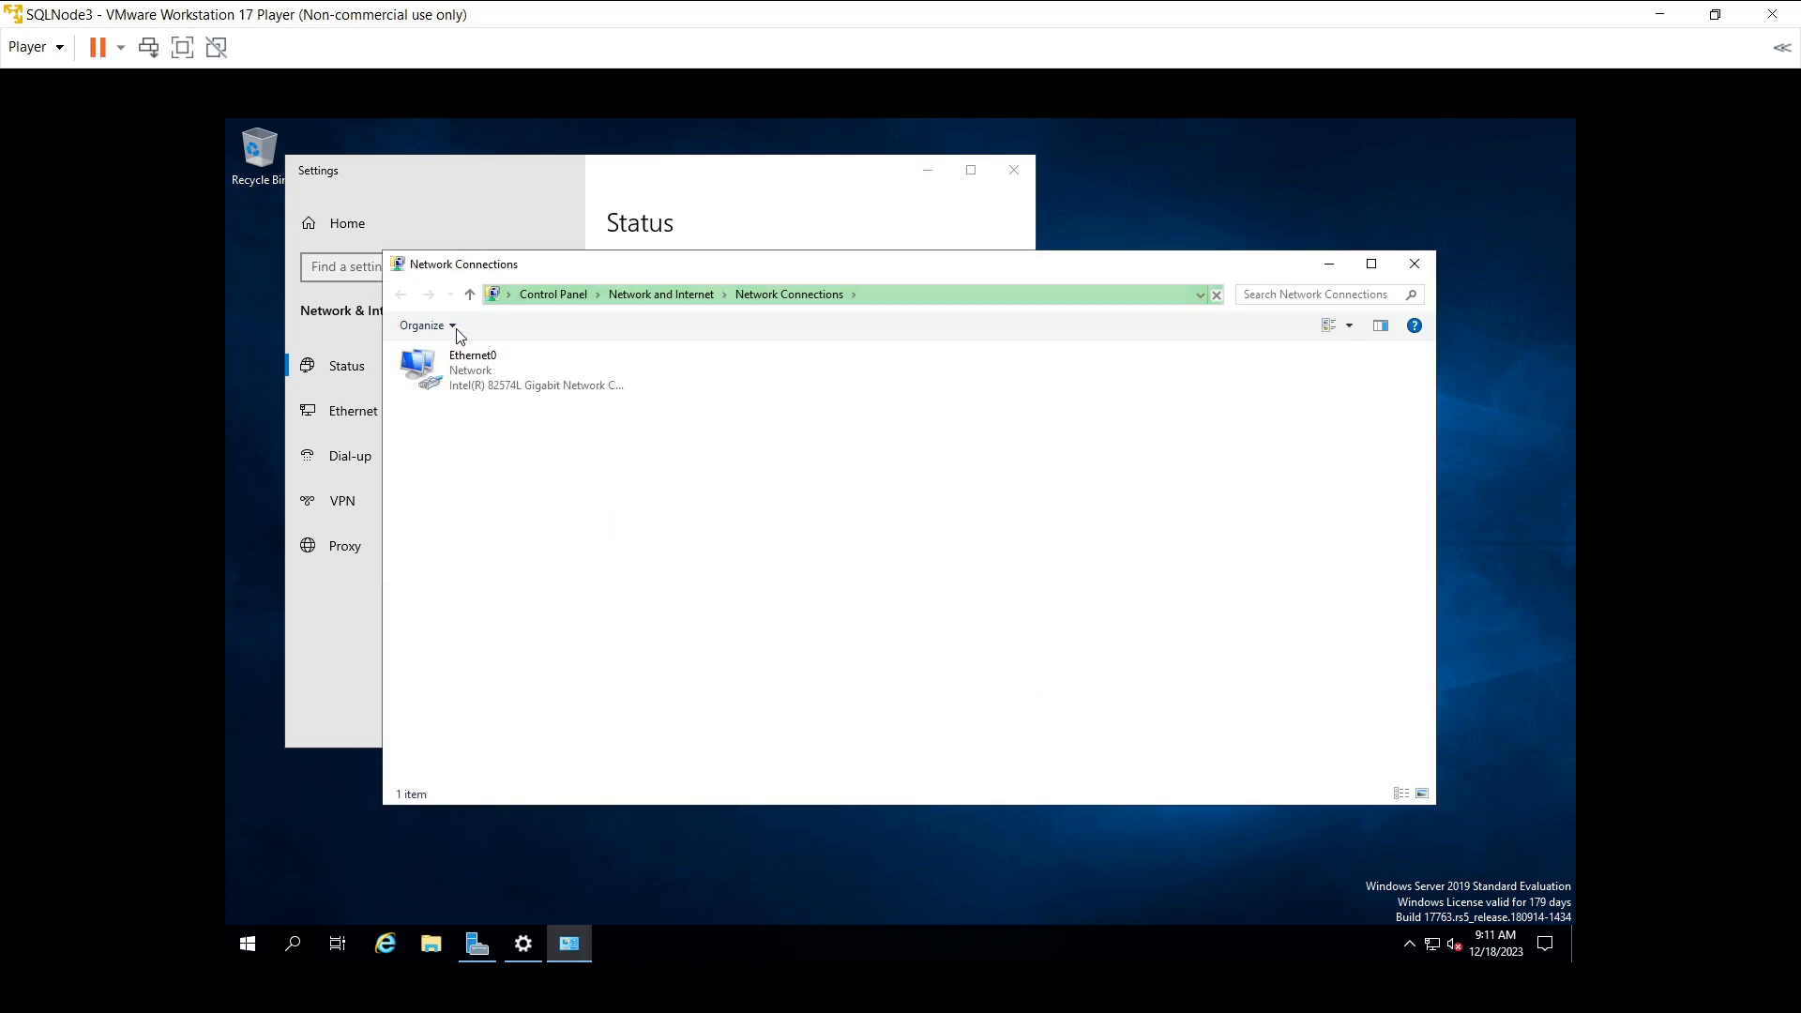
left_click(466, 357)
left_click(499, 357)
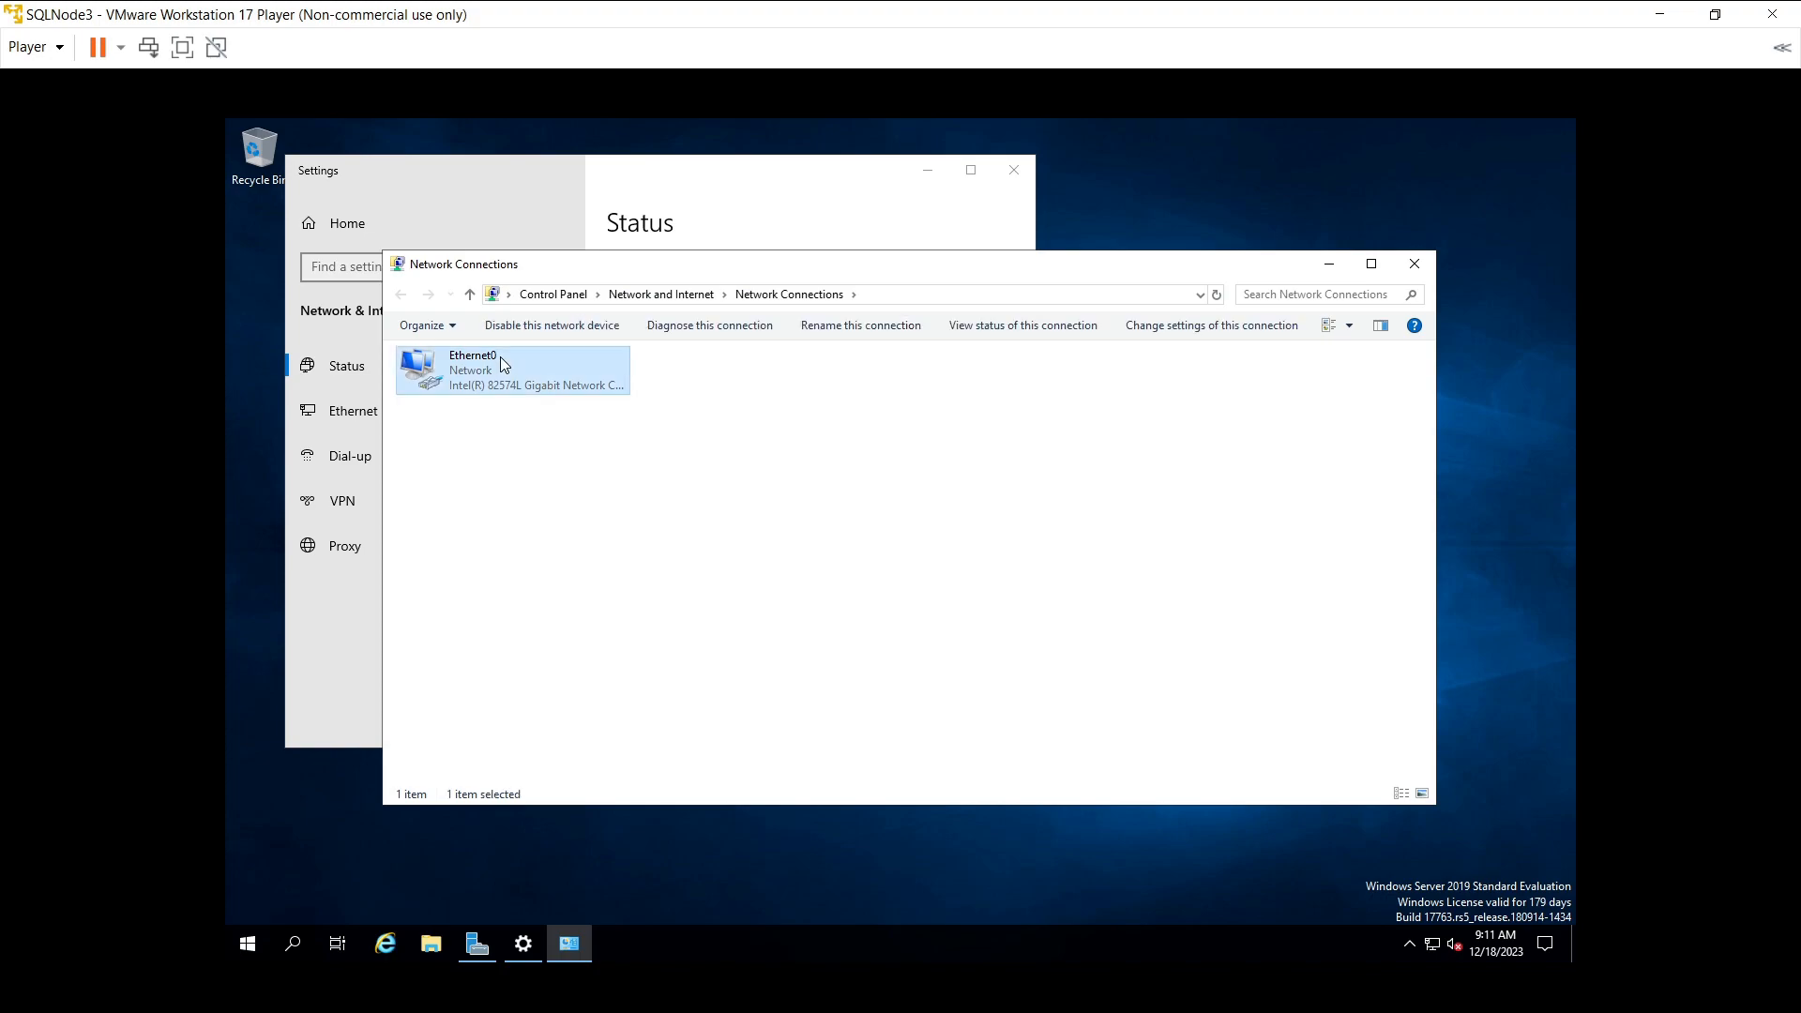
left_click(631, 482)
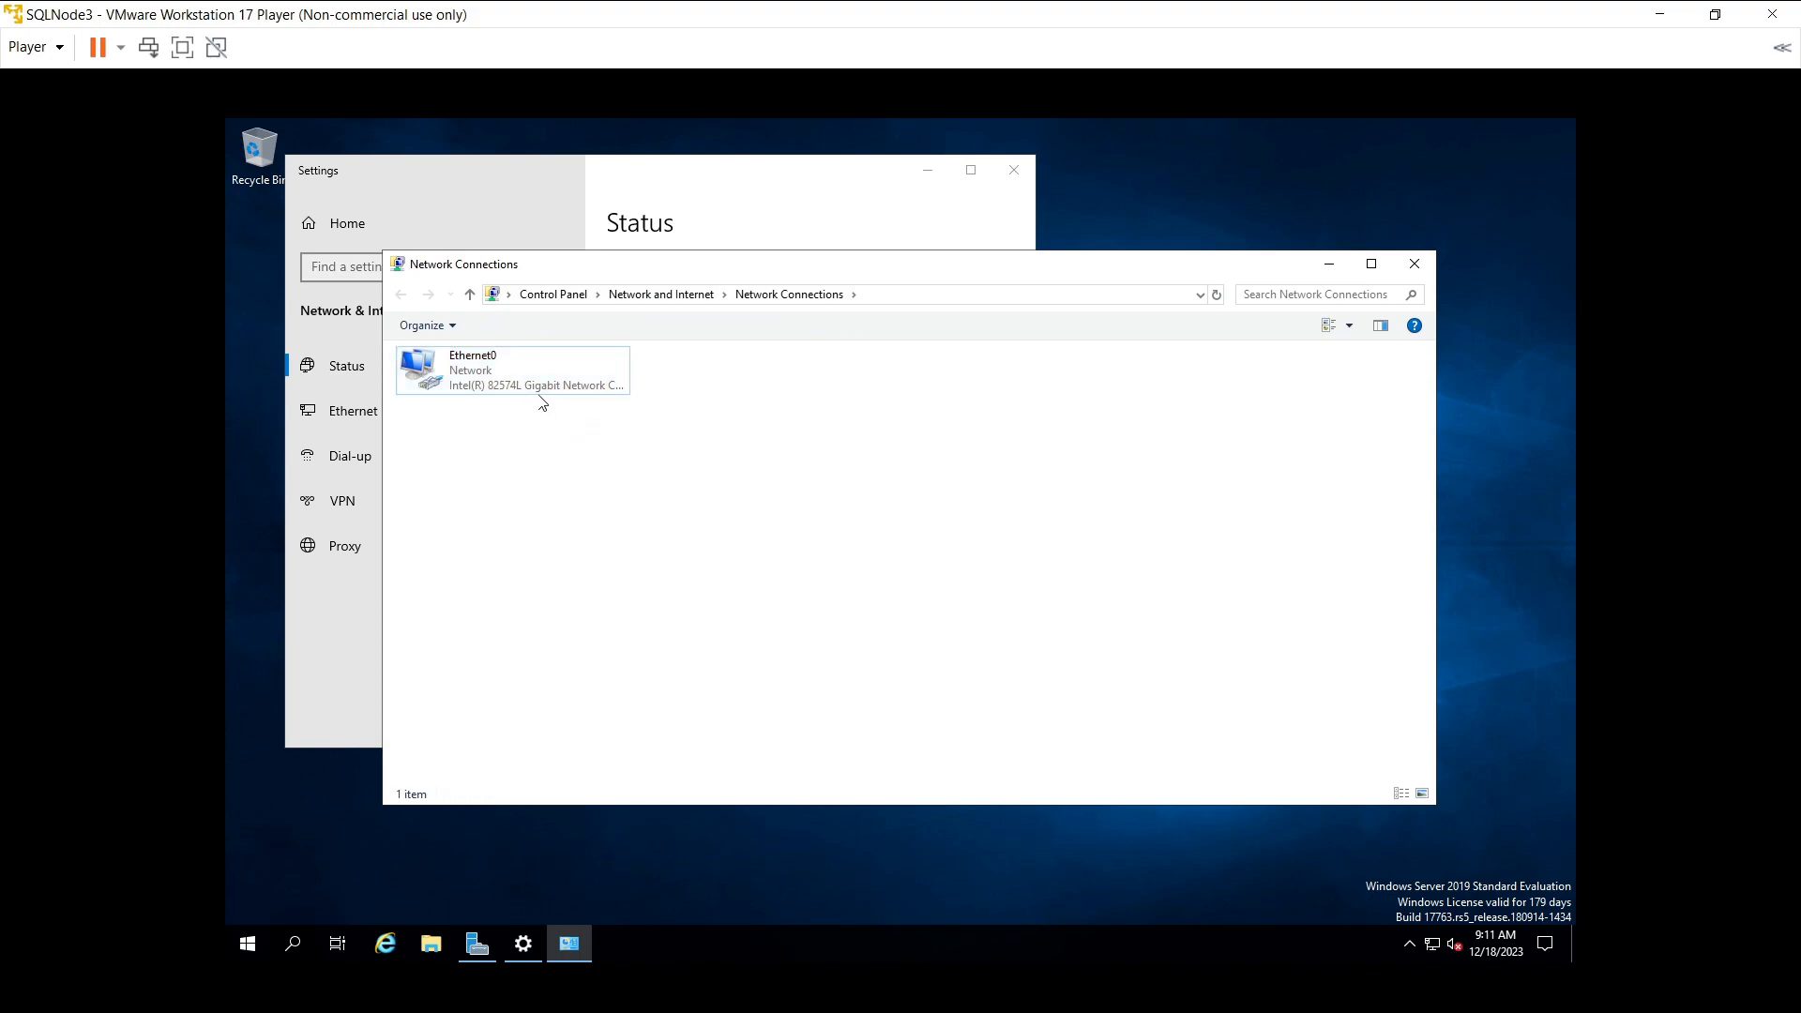
left_click(534, 392)
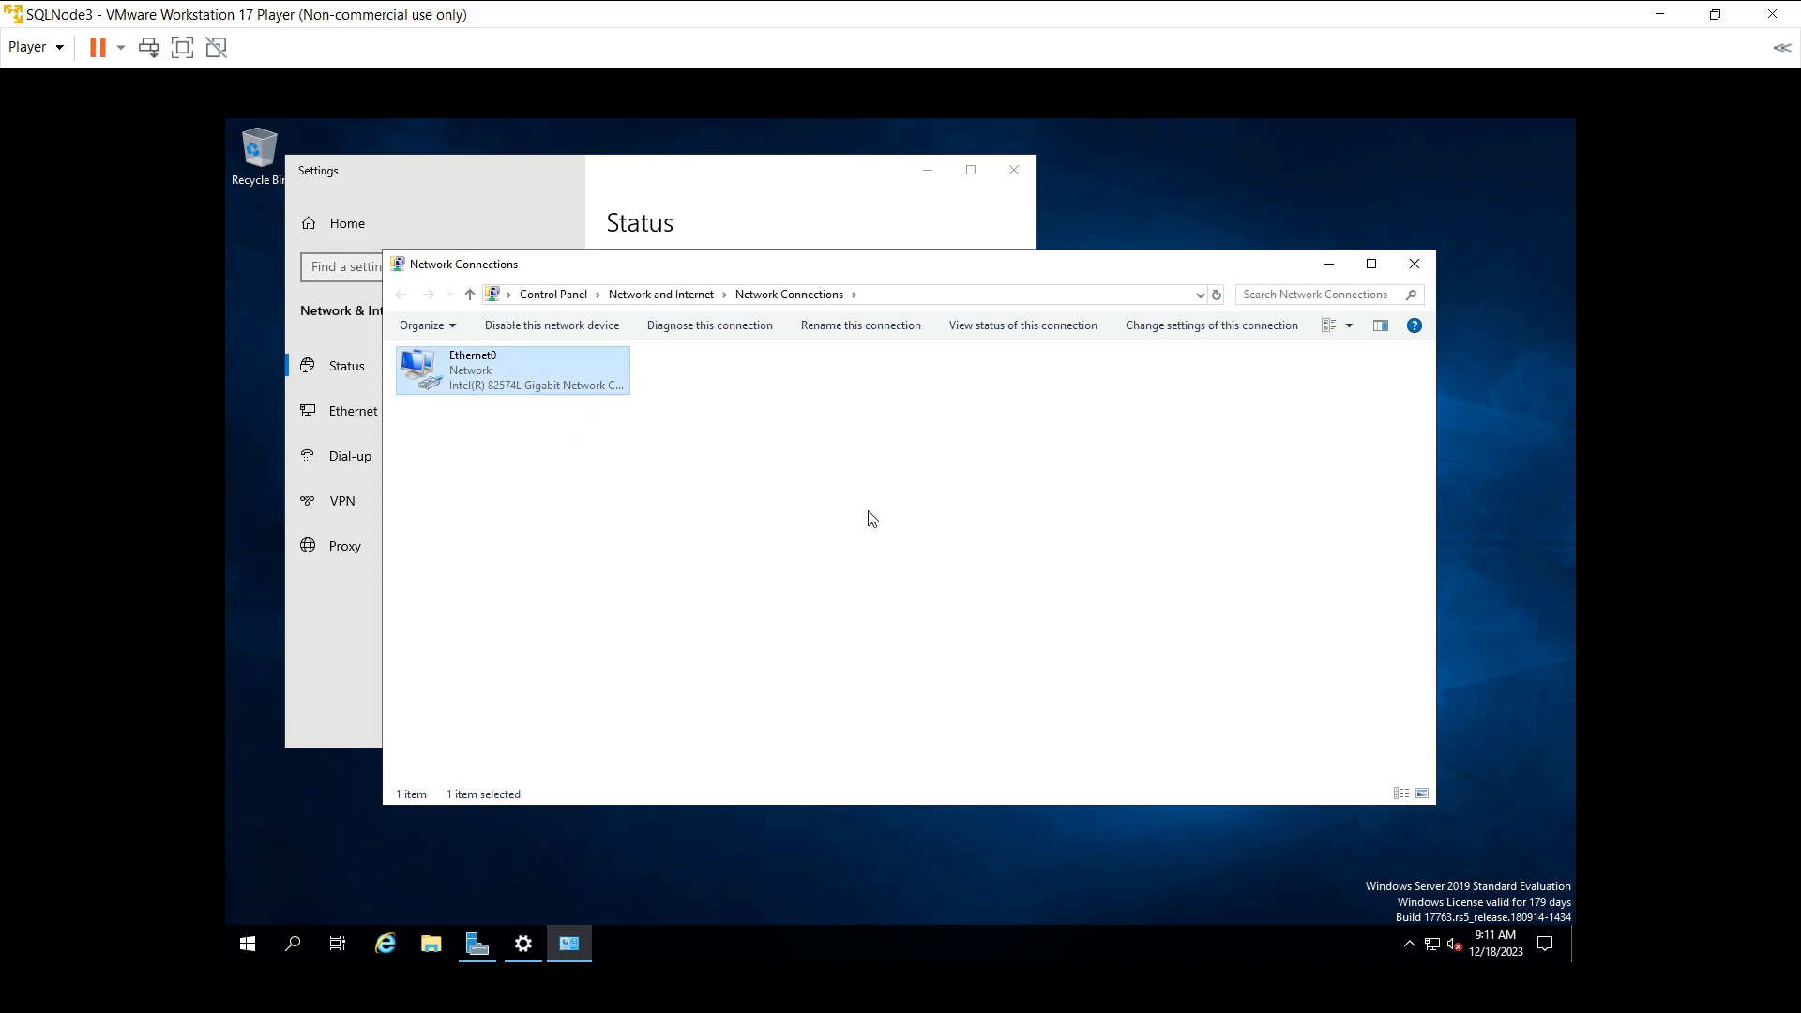
key("Return")
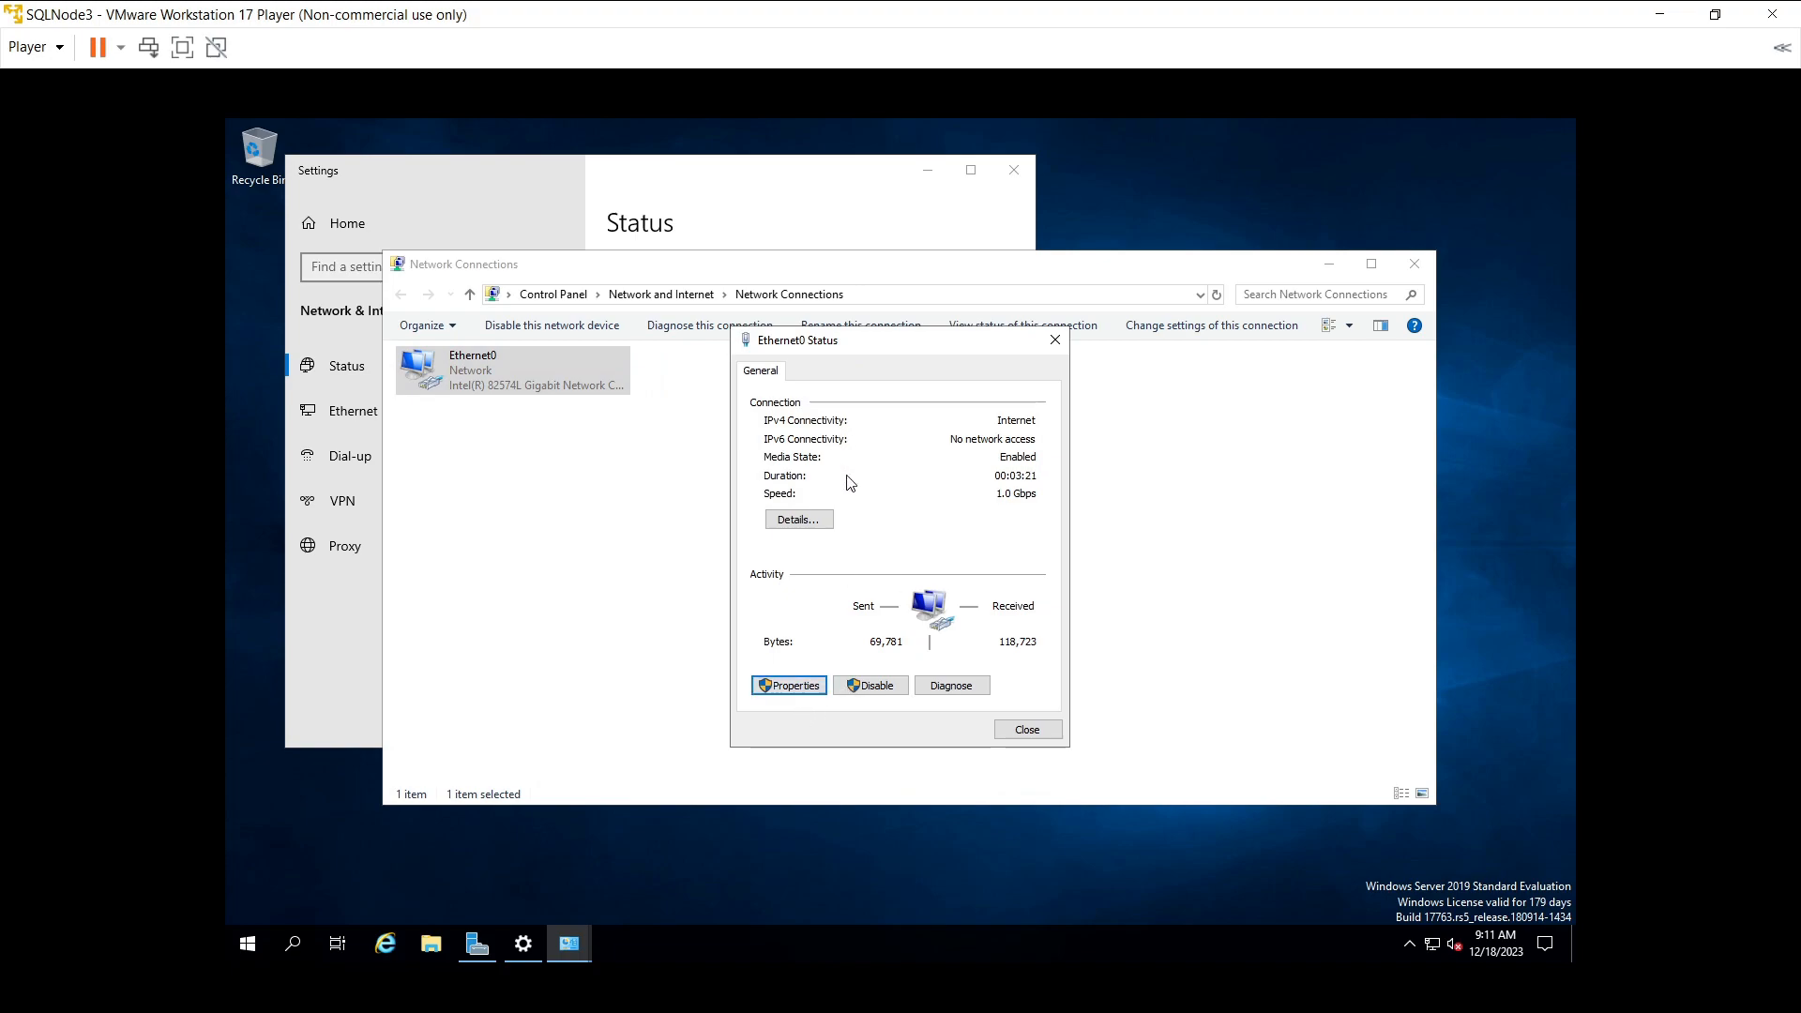
key("Return")
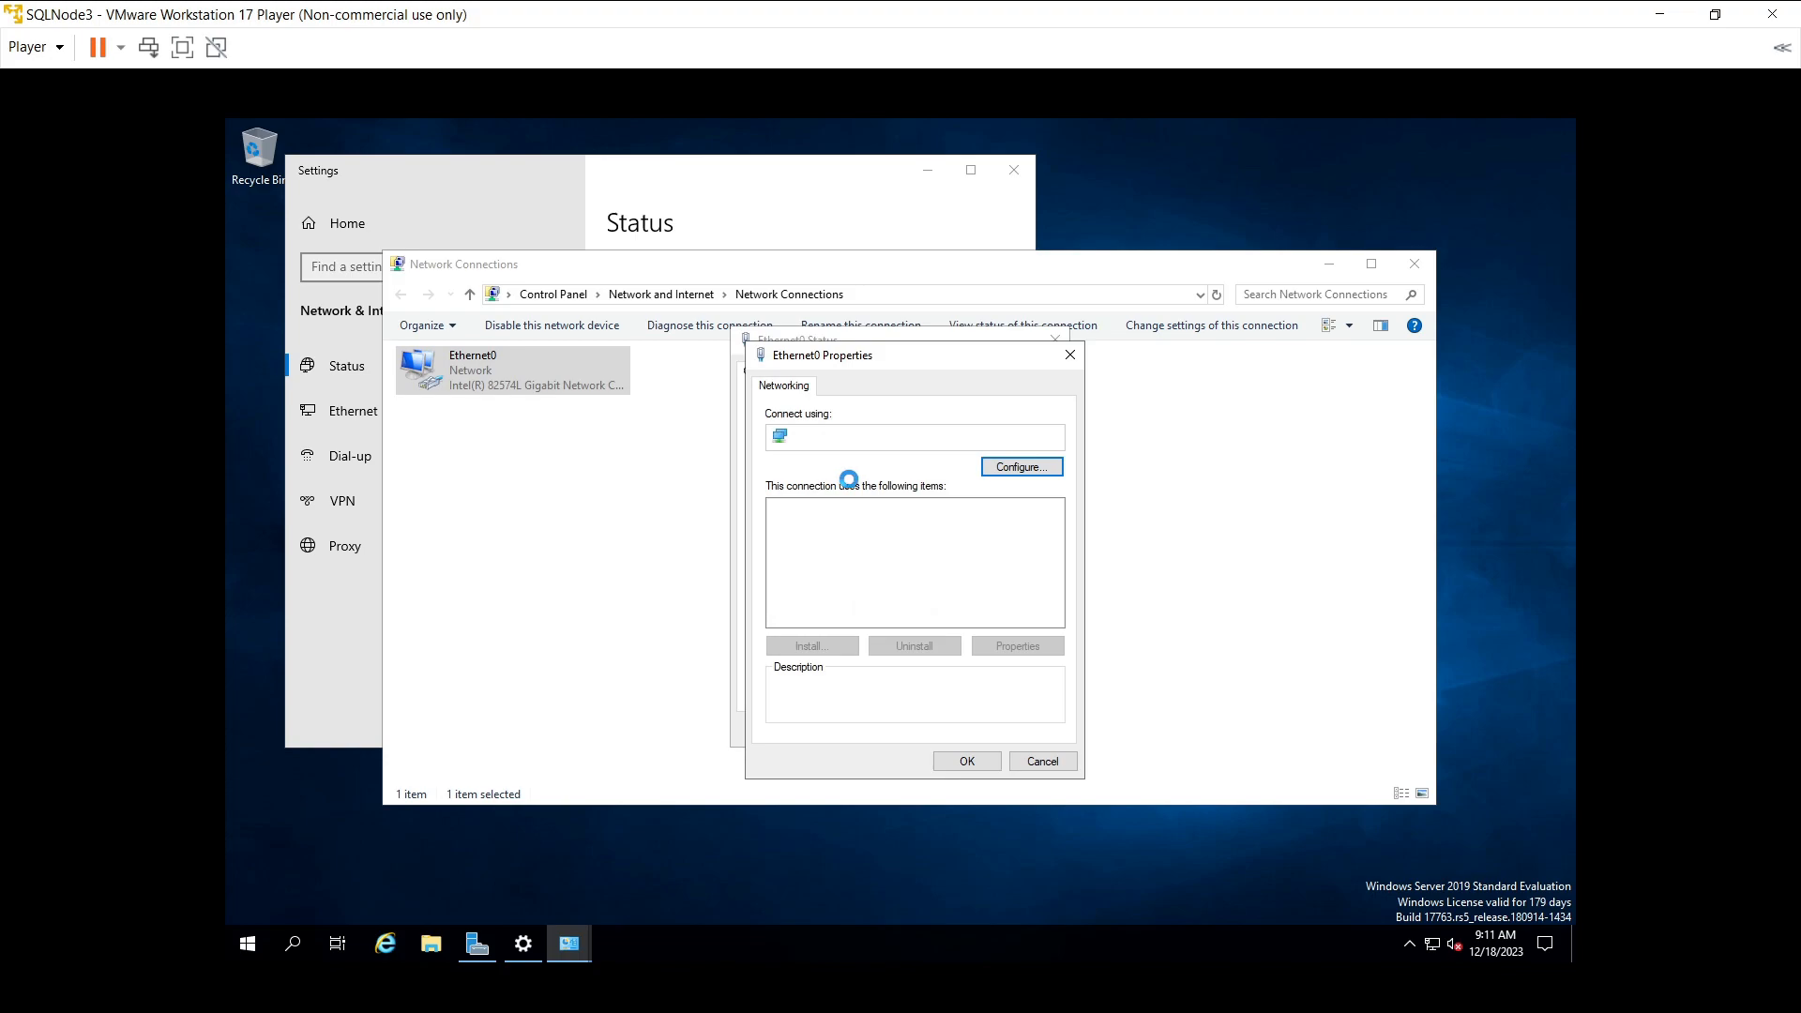
left_click(872, 556)
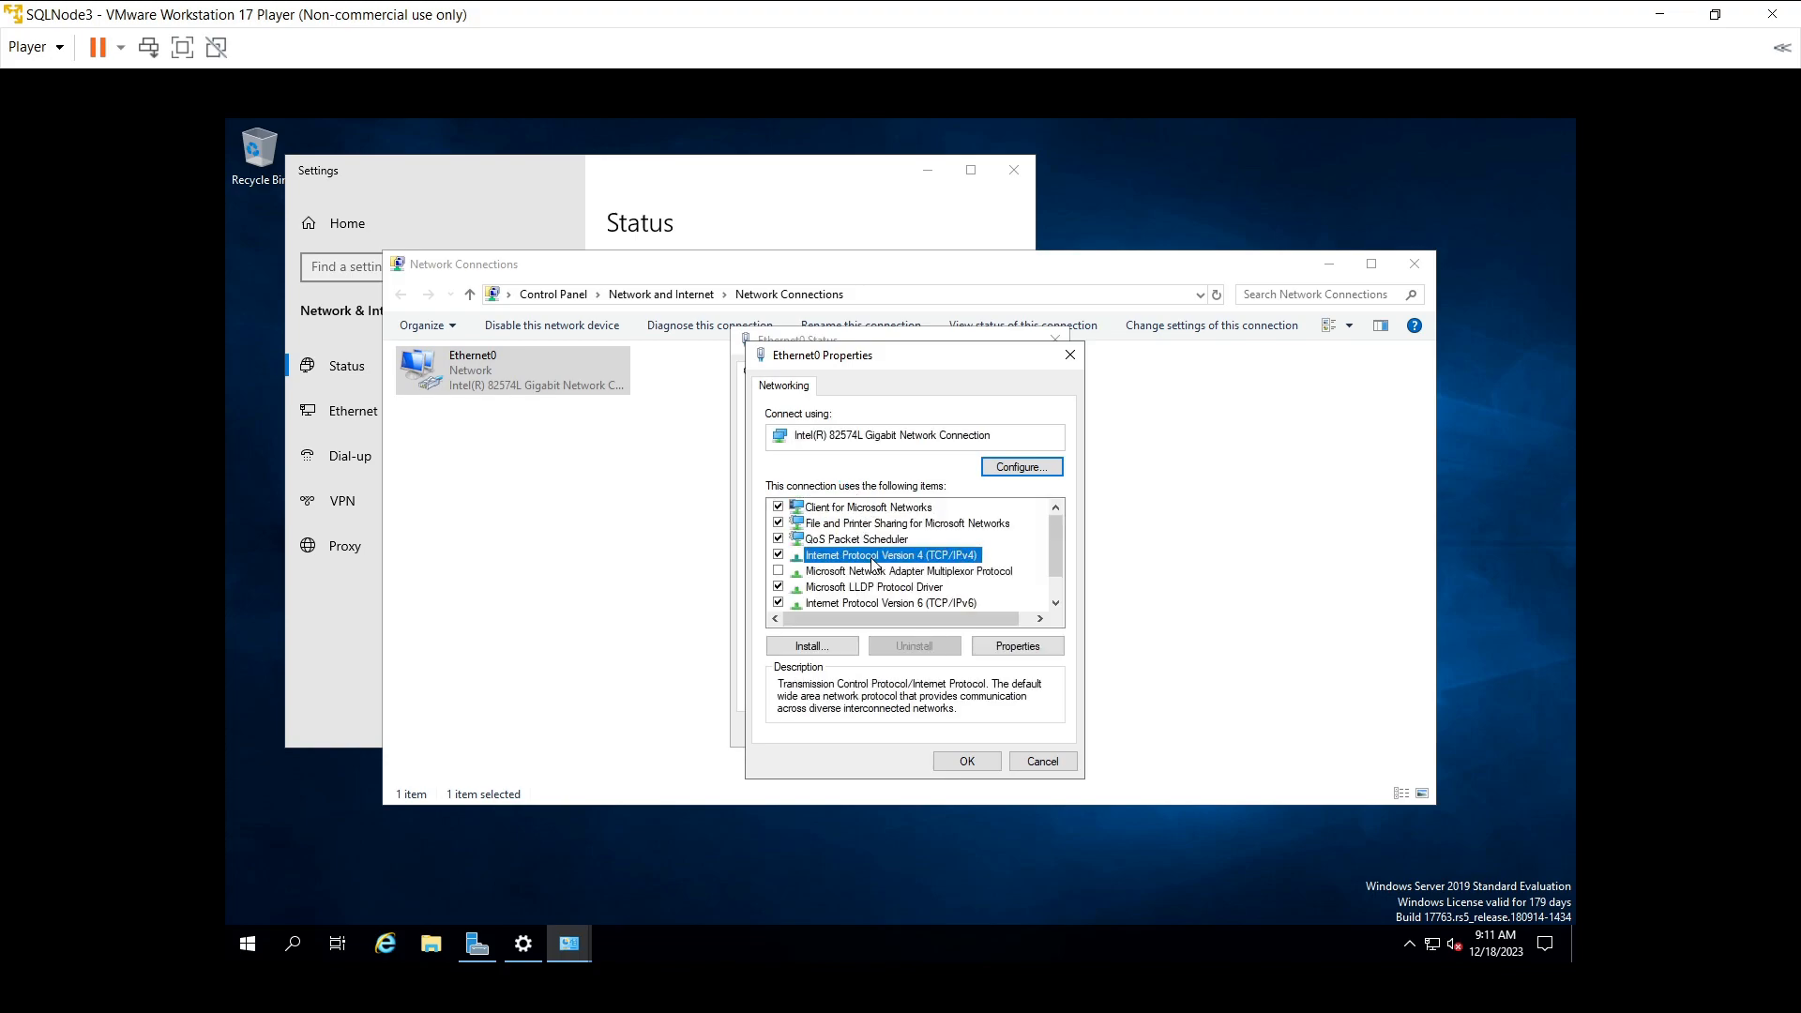
left_click(1017, 647)
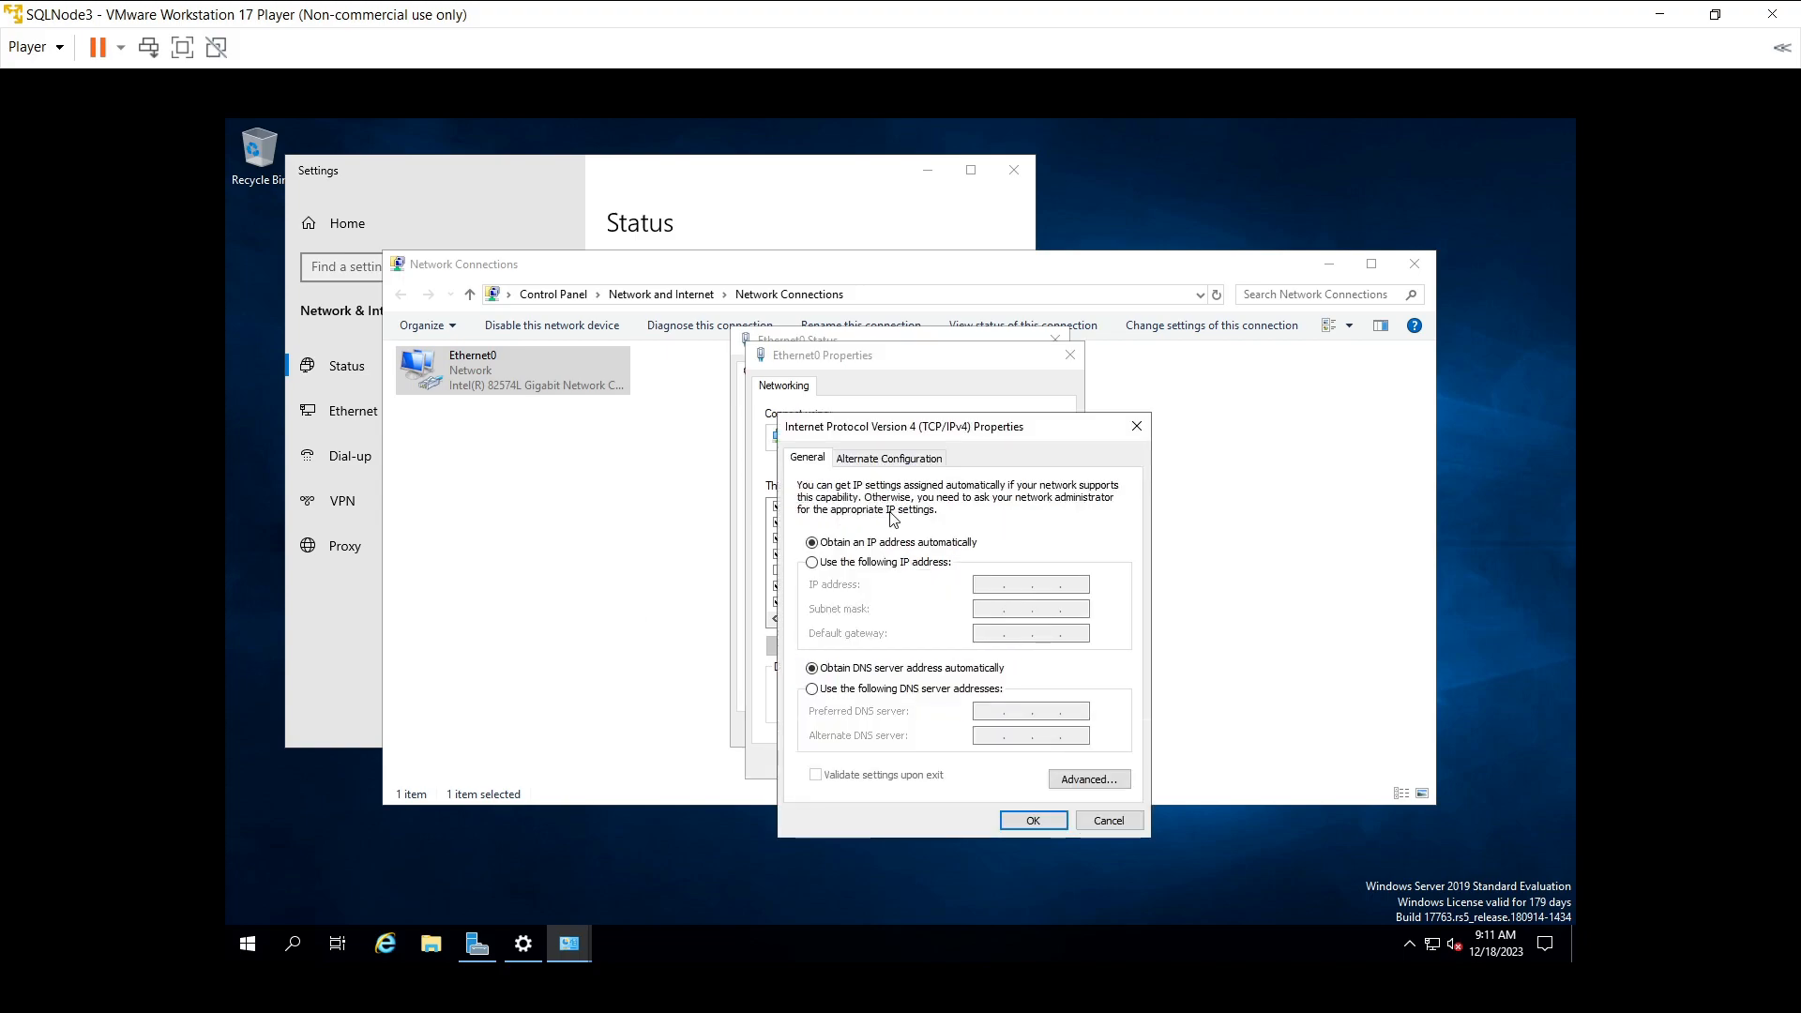
- Switch to a static address and enter IP 10.1.1.24 with subnet mask 255.255.255.0
left_click(882, 562)
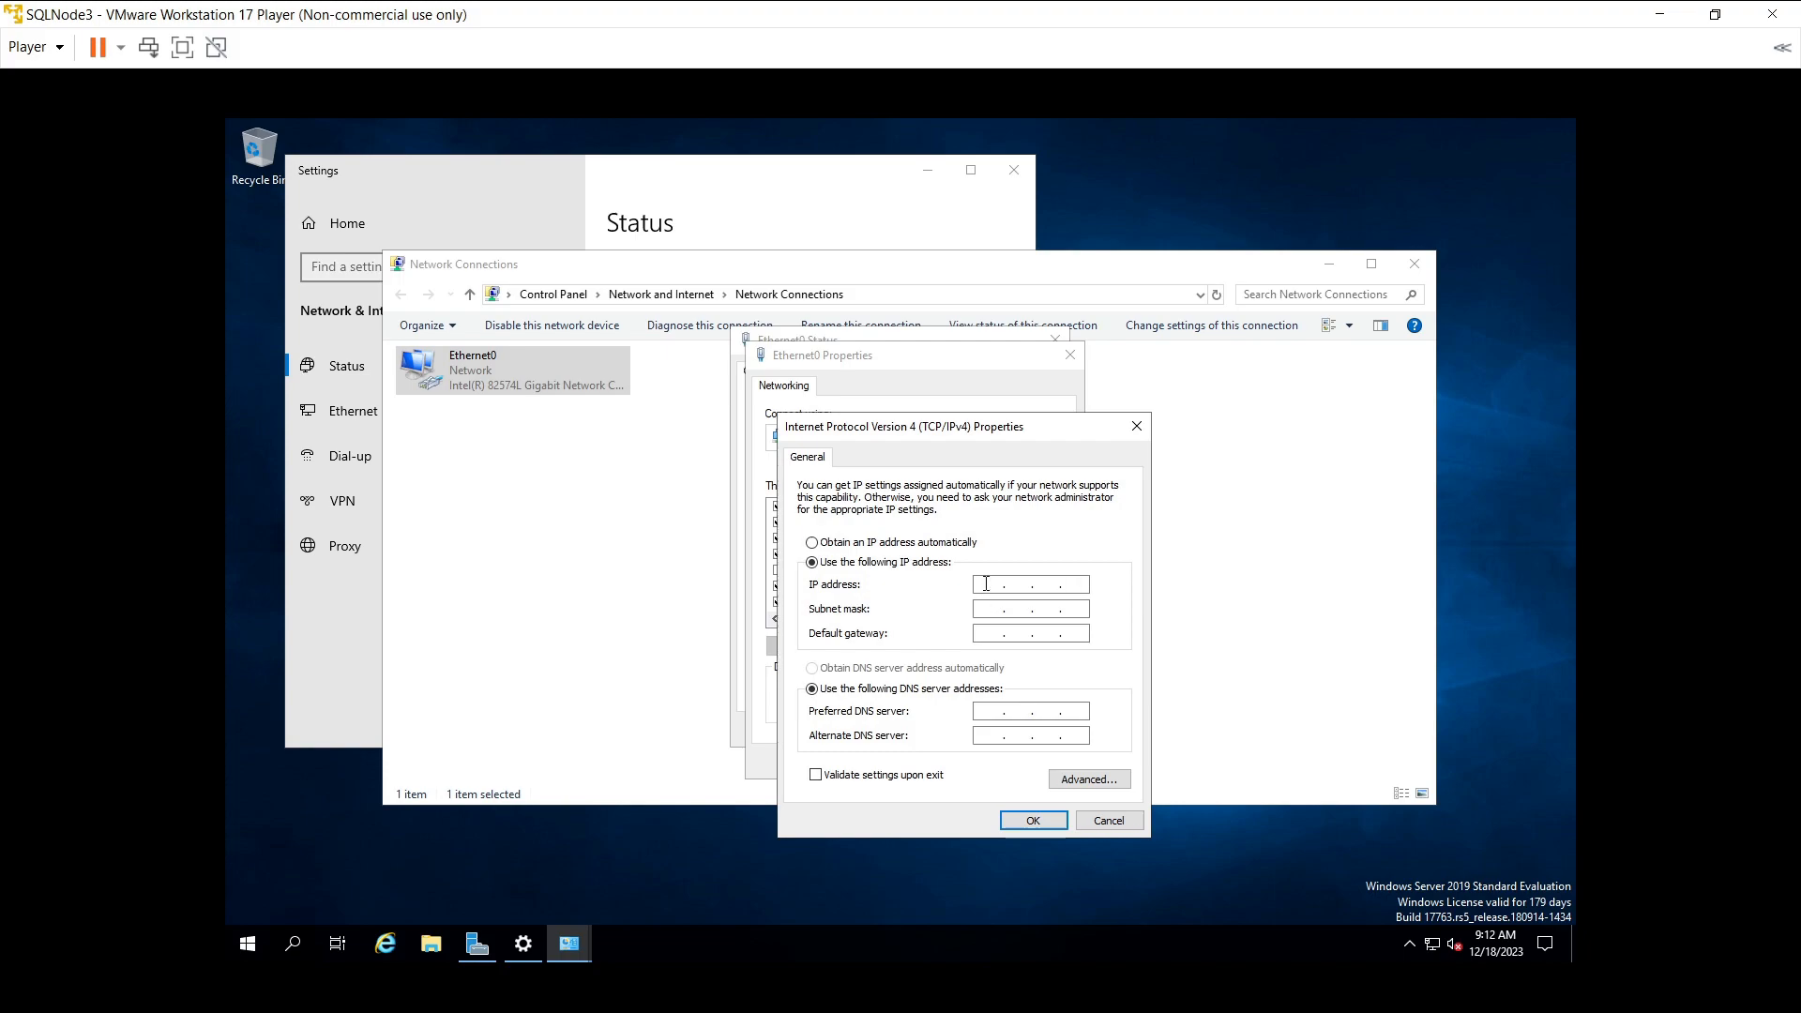
type("10.1.1.24")
left_click(995, 609)
double_click(1018, 610)
type("255 . 2")
key("BackSpace")
key("BackSpace")
type("255")
- Set default gateway and preferred DNS server to 10.1.1.21 and apply the settings
left_click(1000, 633)
type("10")
left_click(1018, 633)
type("1")
left_click(1084, 633)
type("21")
left_click(992, 711)
type("21")
key("BackSpace")
key("BackSpace")
type("10.1121")
left_click(1037, 821)
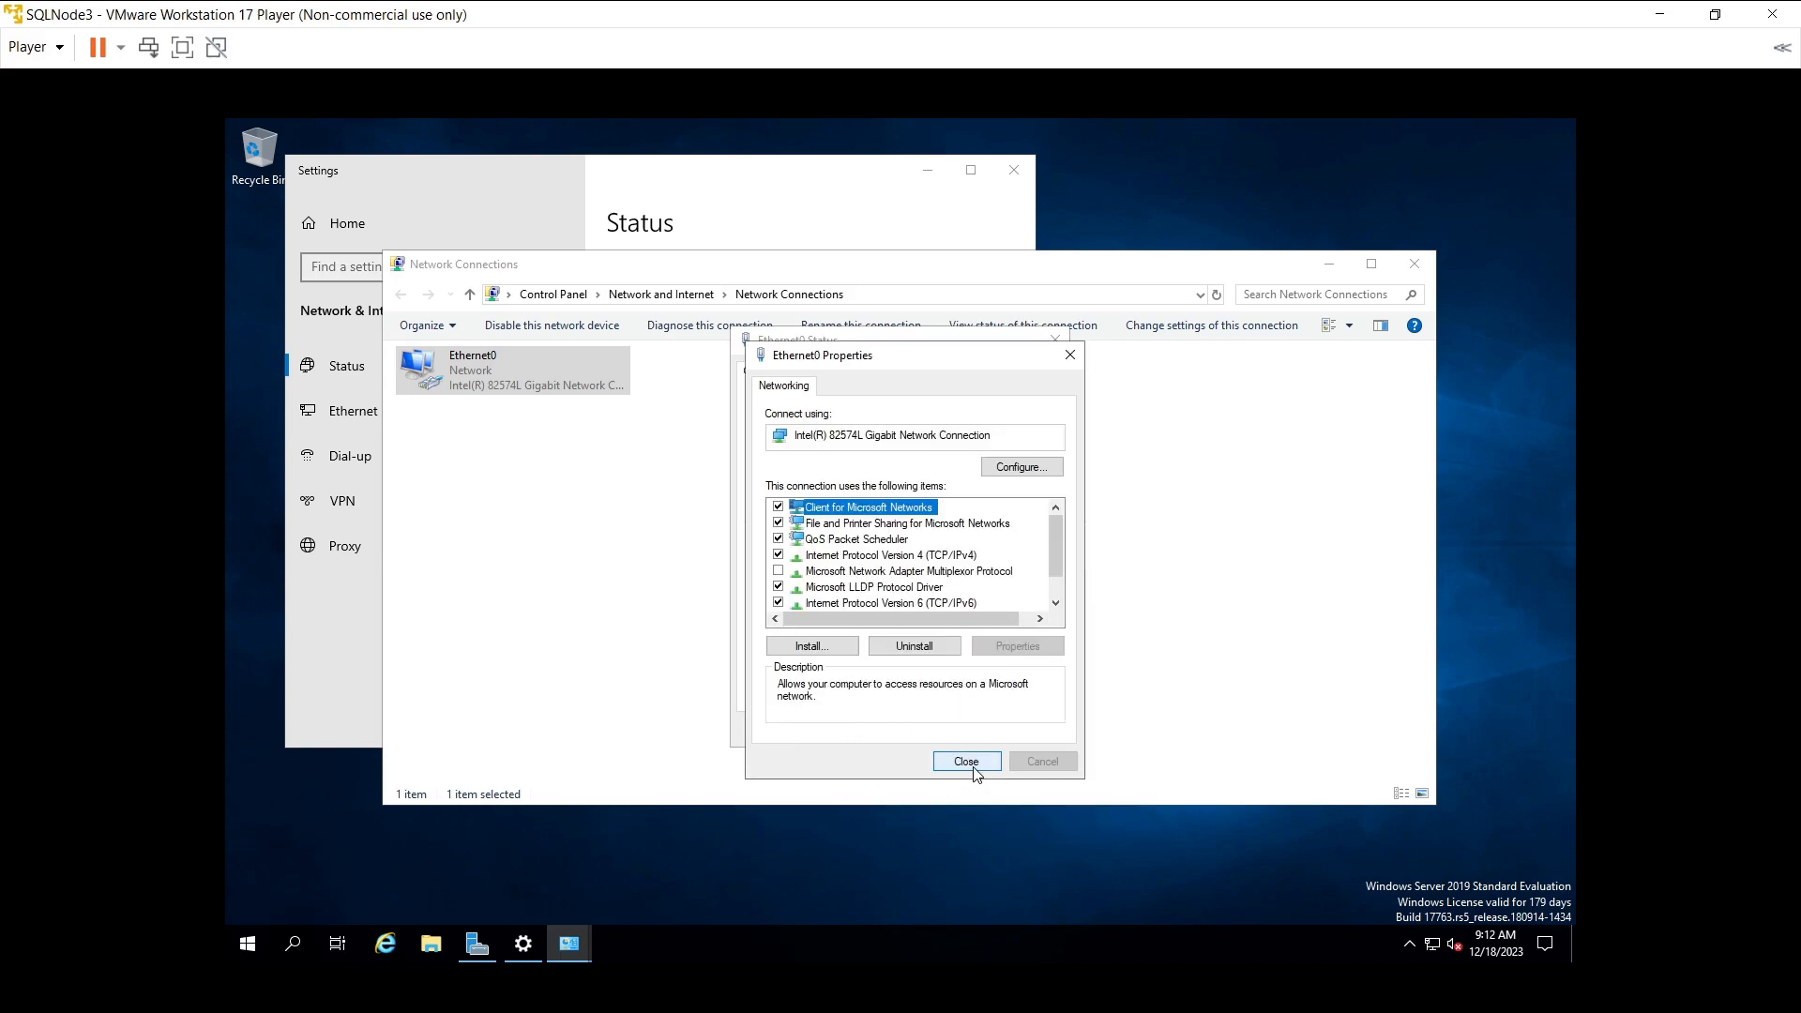
- Close Ethernet0's Properties, Status and Network Connections windows, allow network discovery, and close Settings
left_click(969, 761)
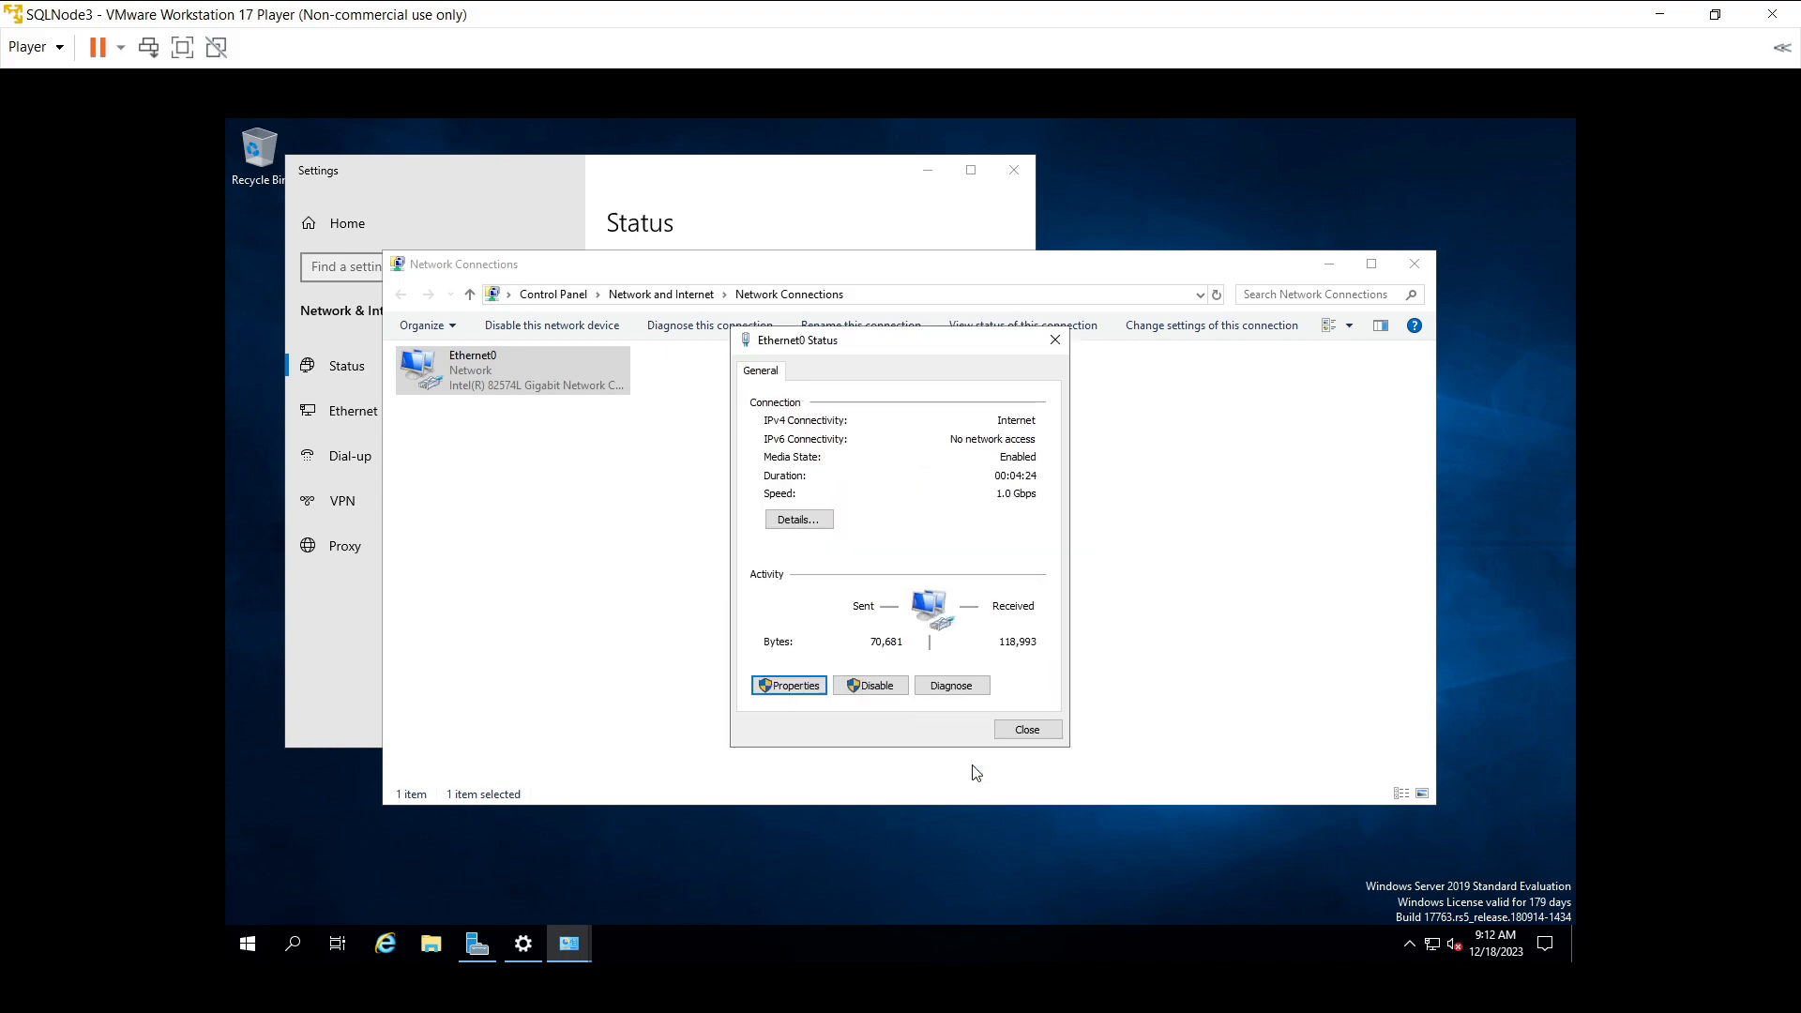
left_click(1041, 731)
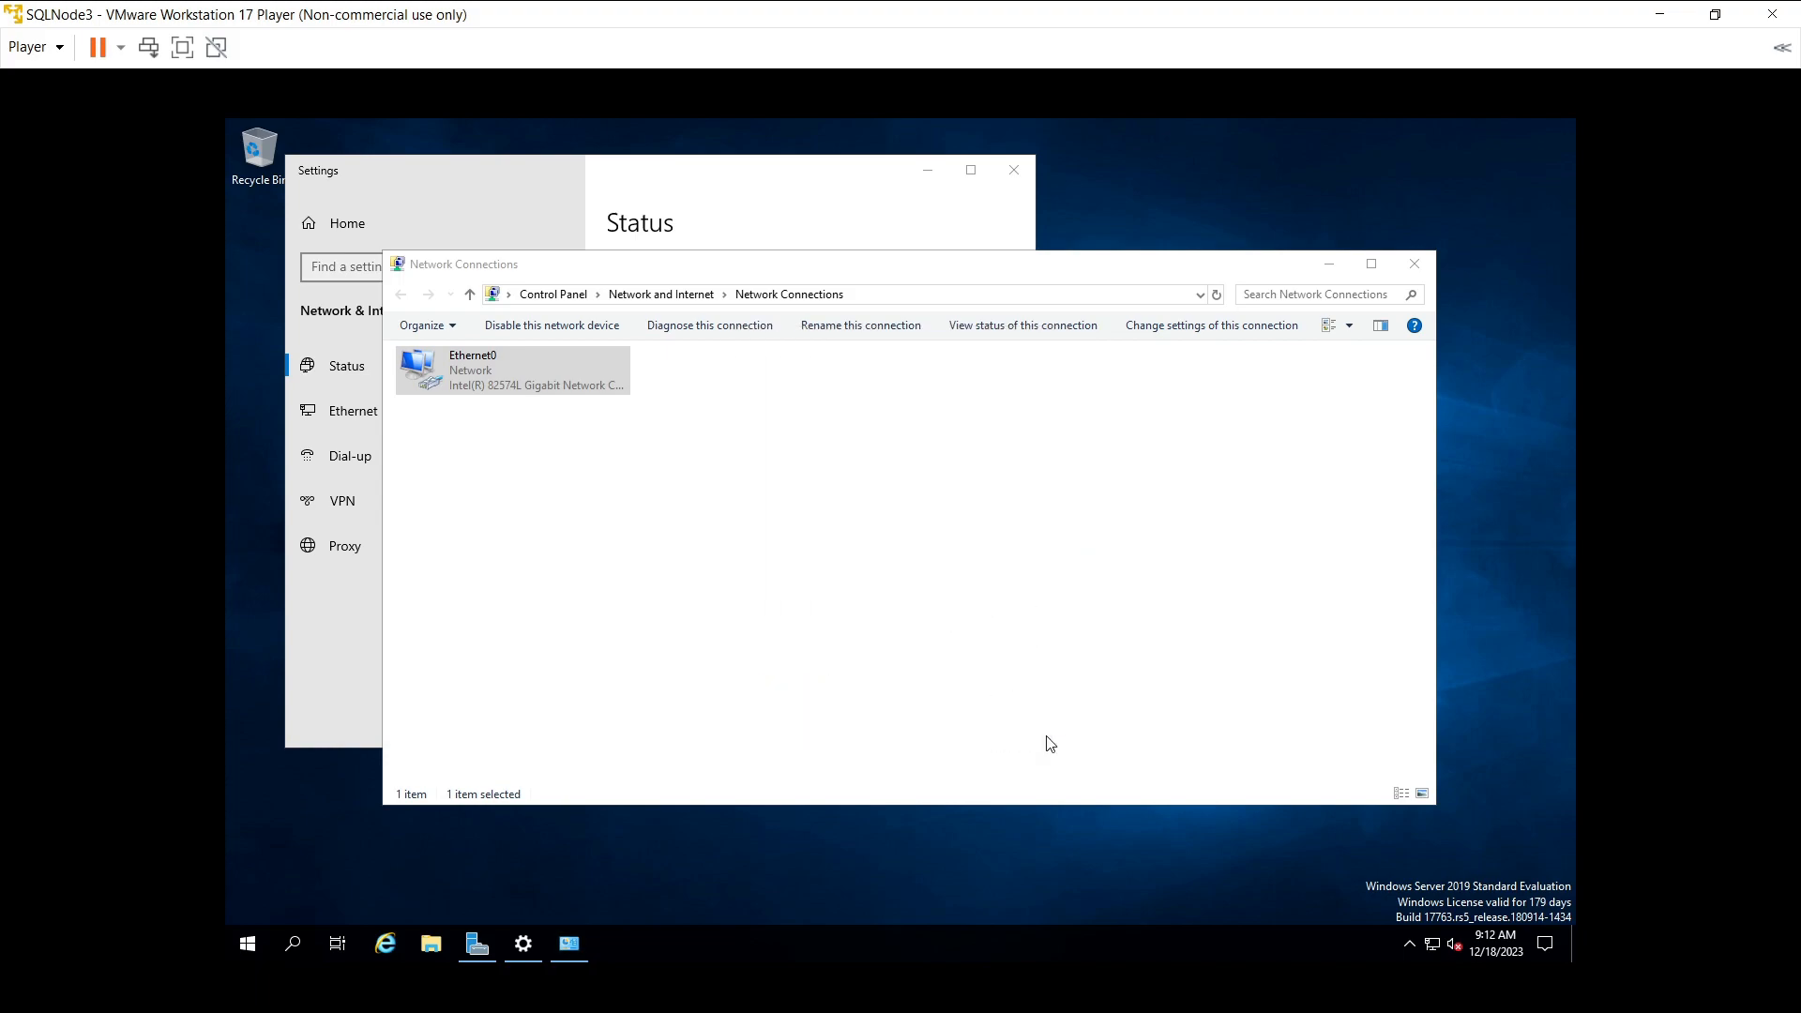
left_click(1412, 265)
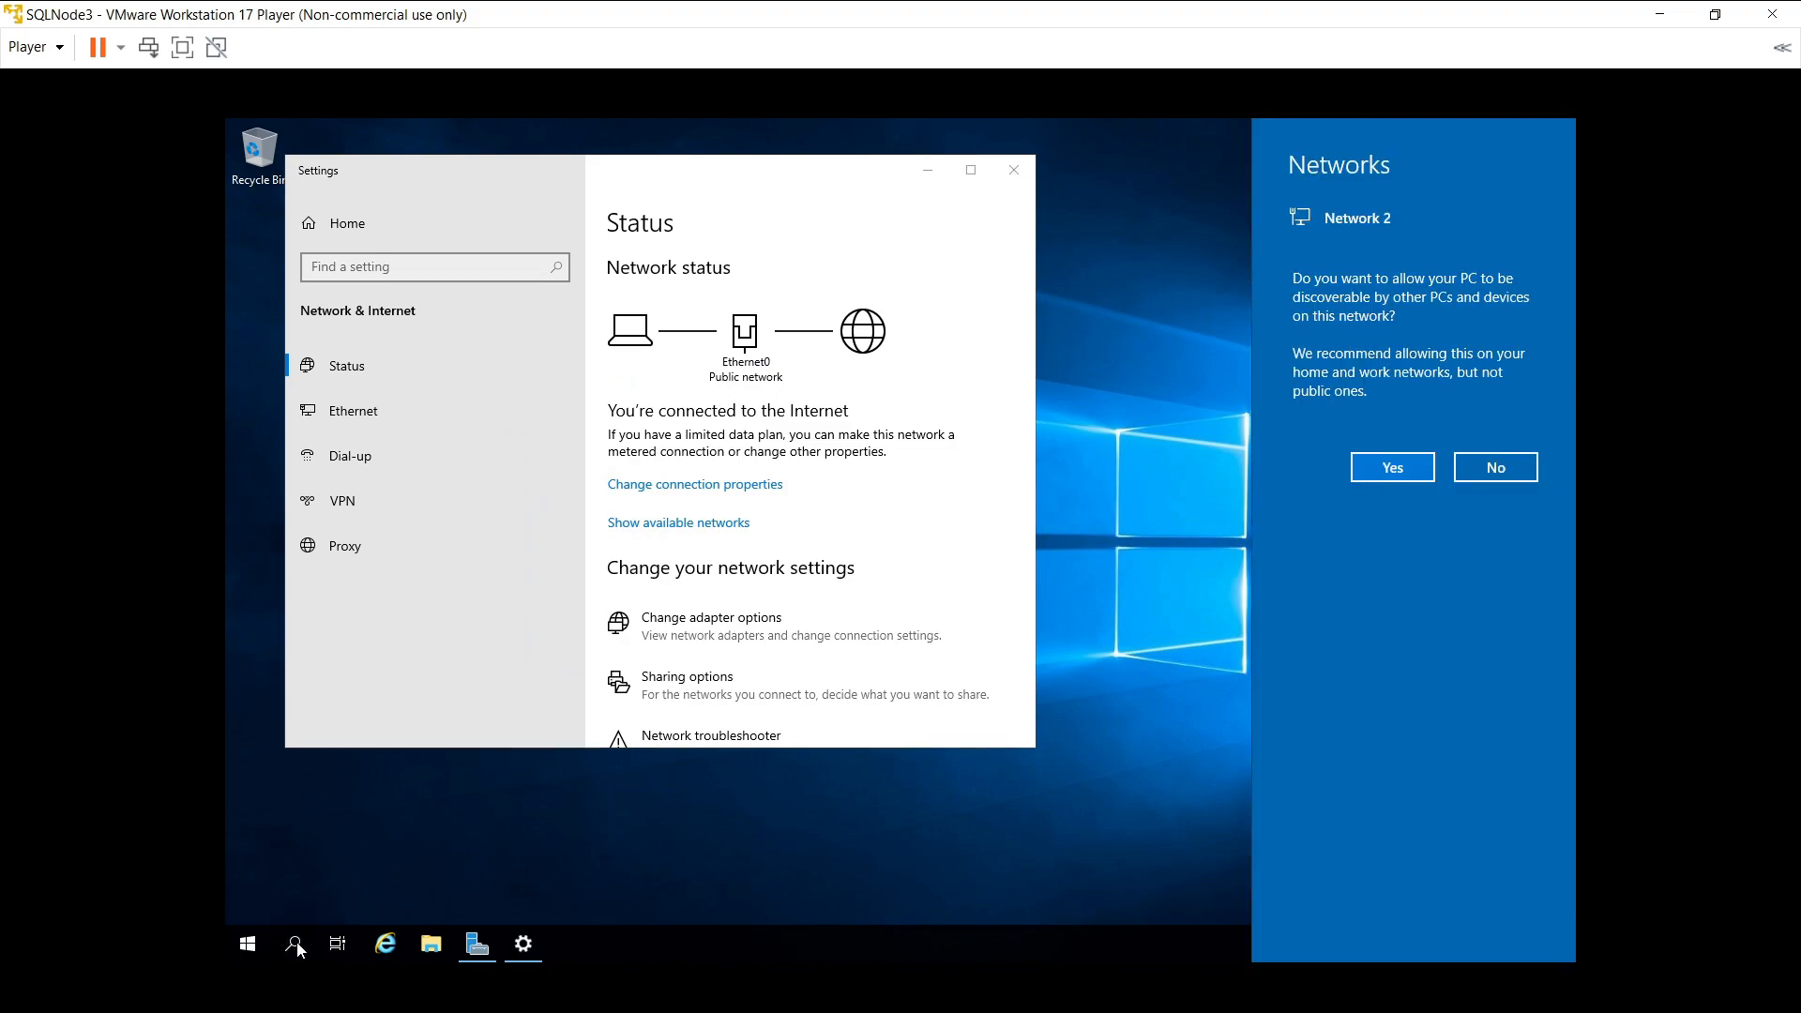
left_click(1392, 469)
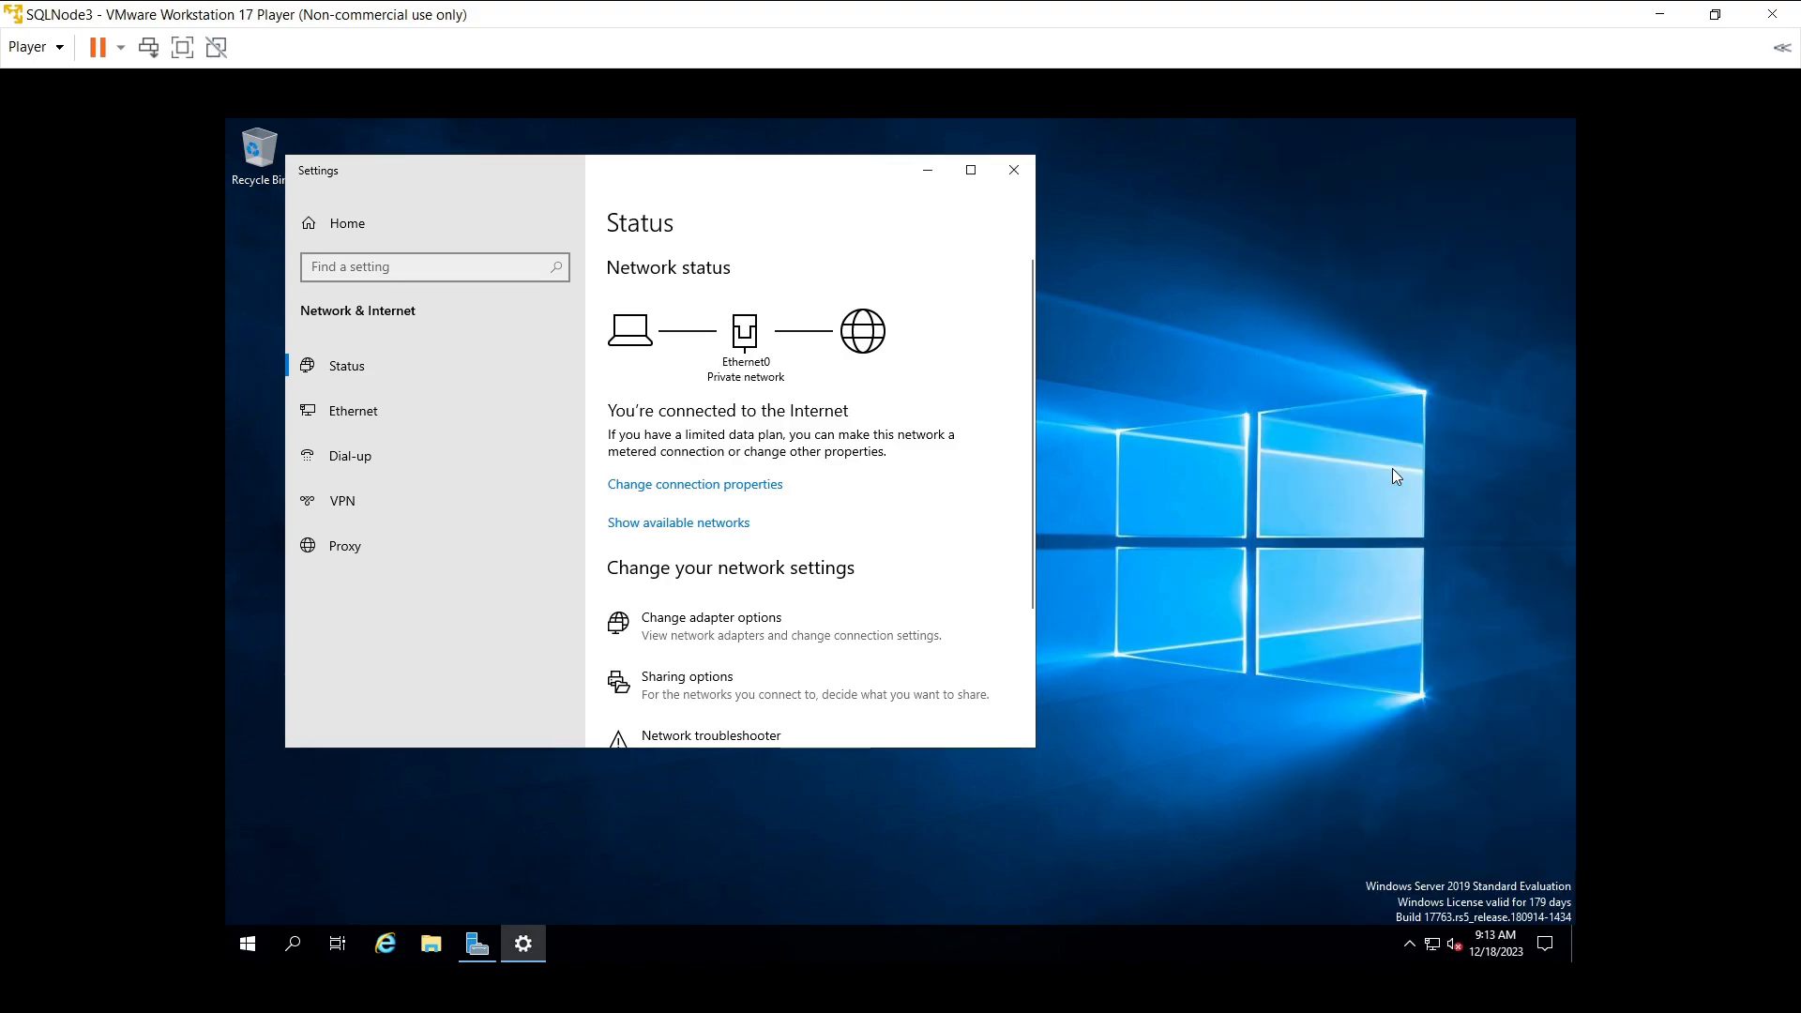
left_click(1010, 173)
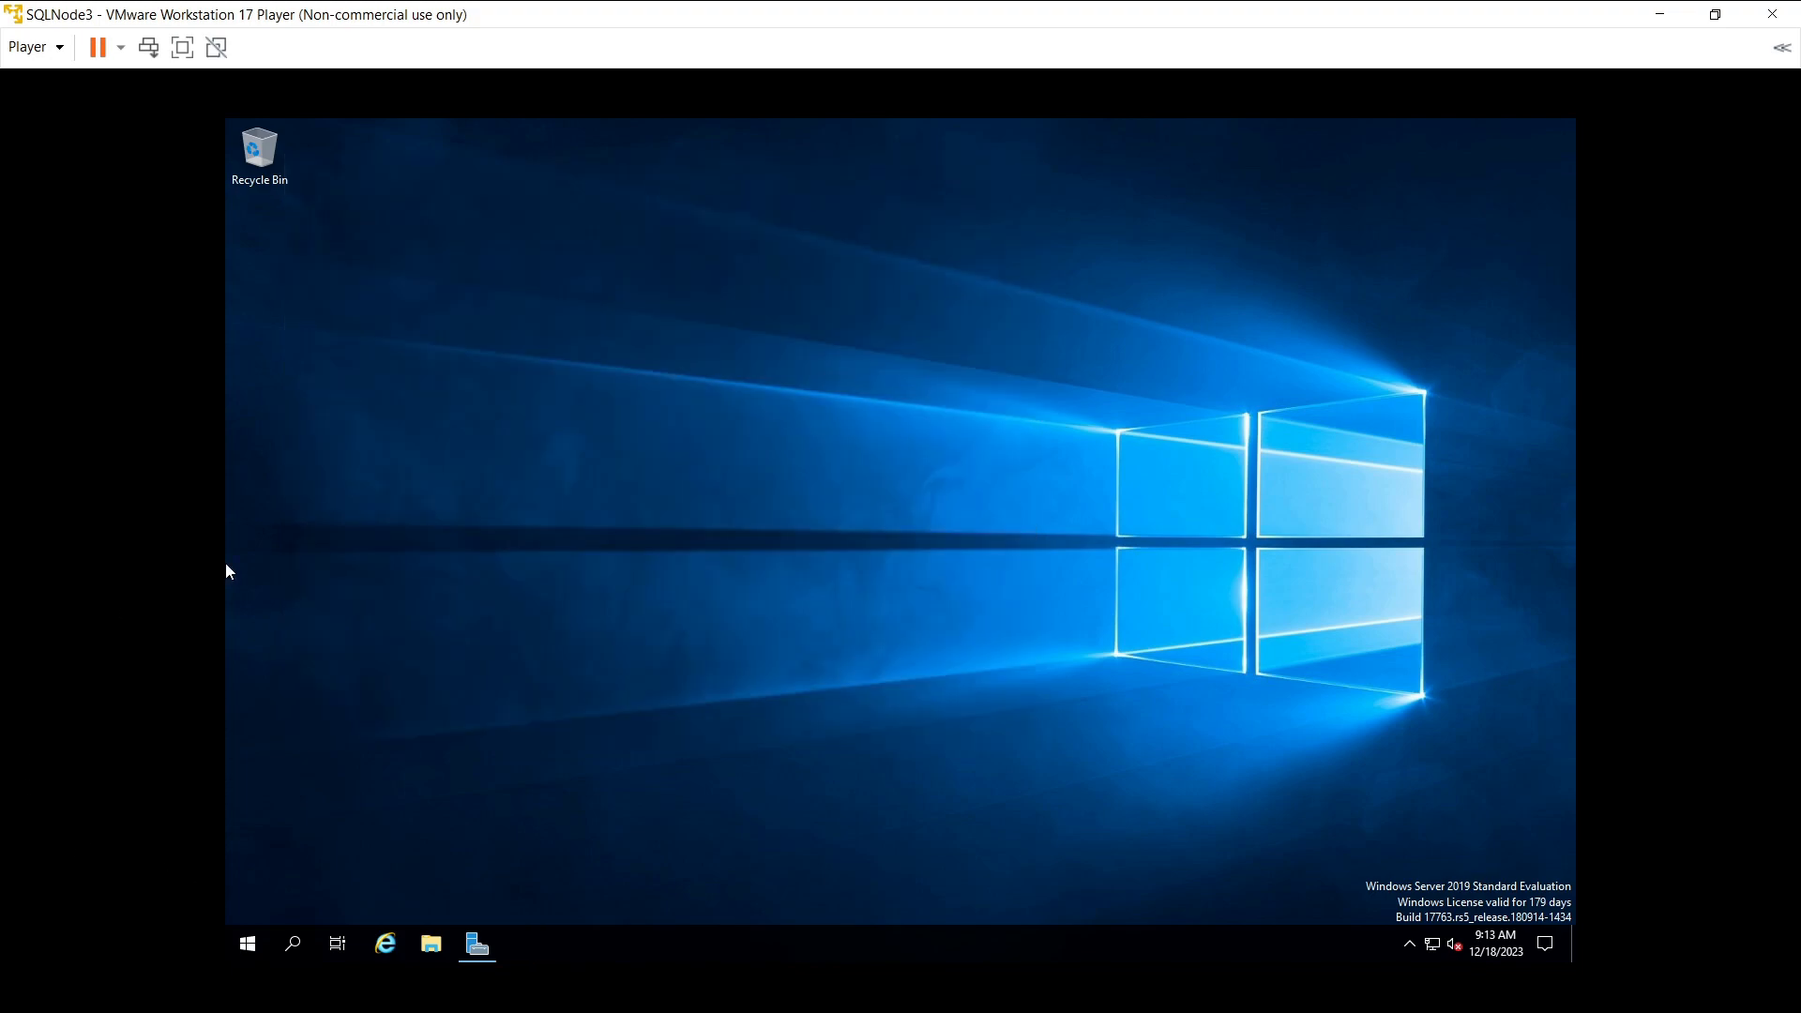
- Search 'control' to open Control Panel and go to System and Security > System
left_click(291, 945)
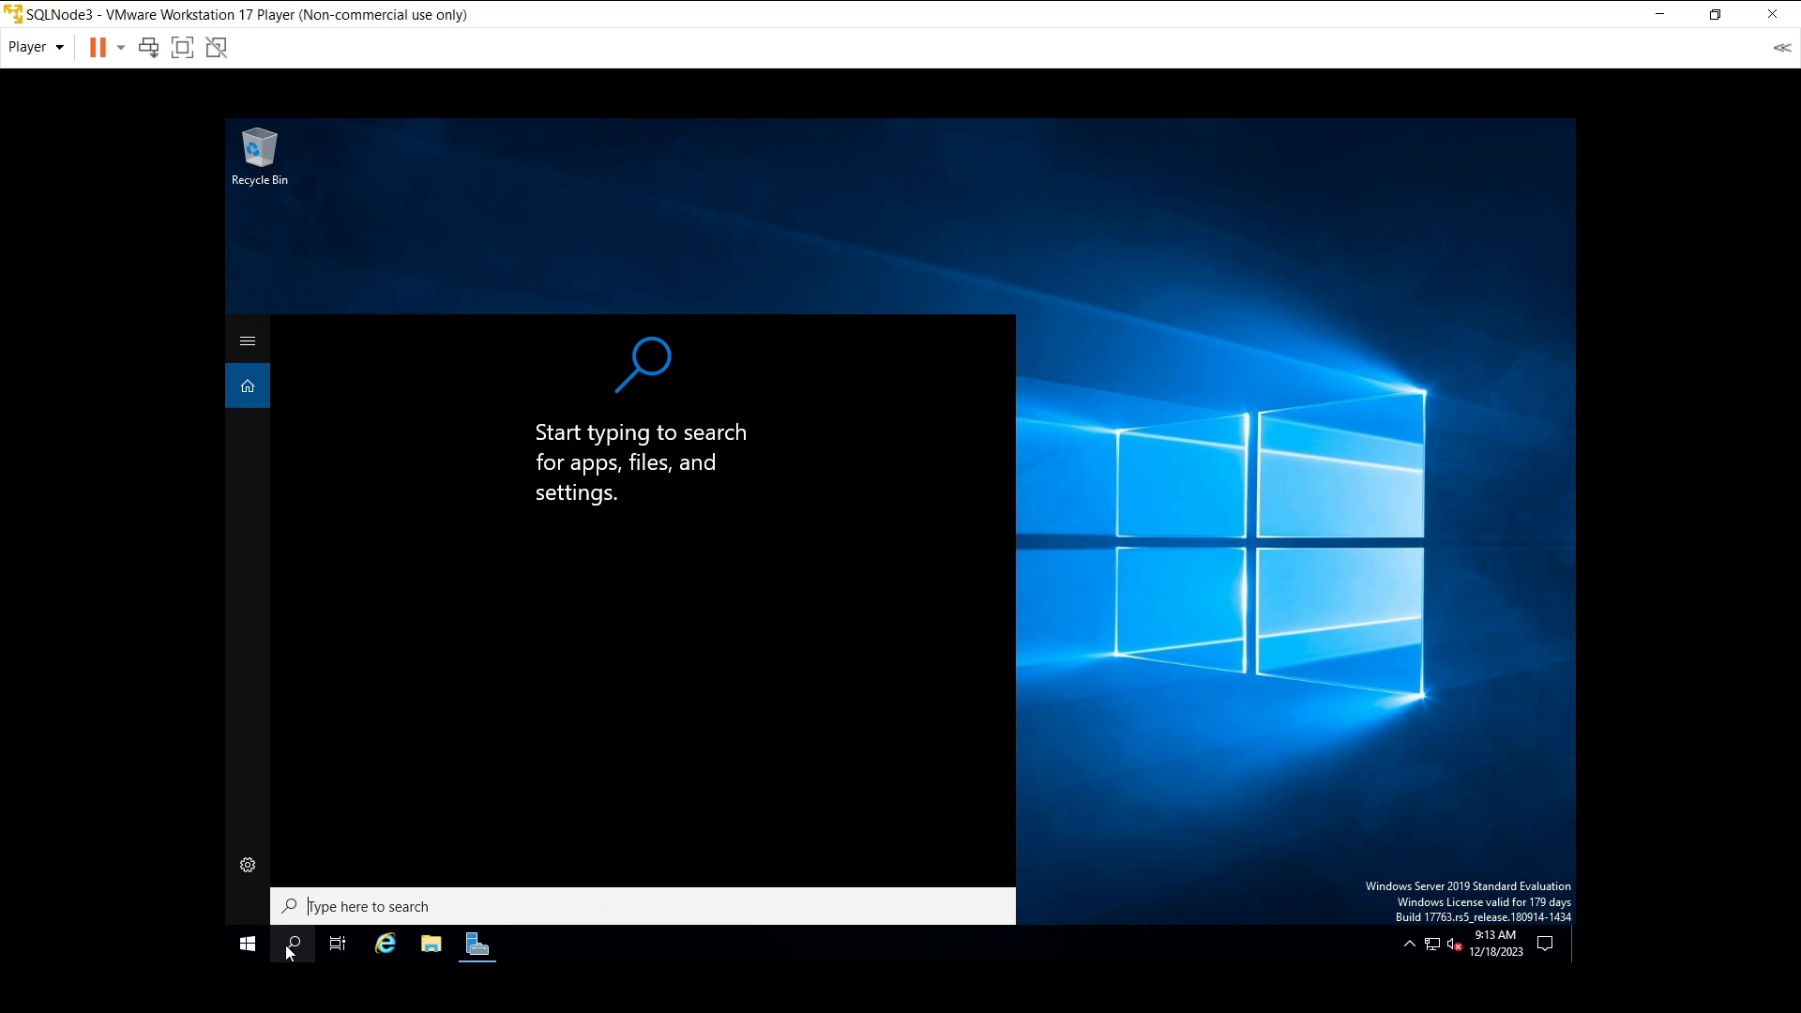
type("set")
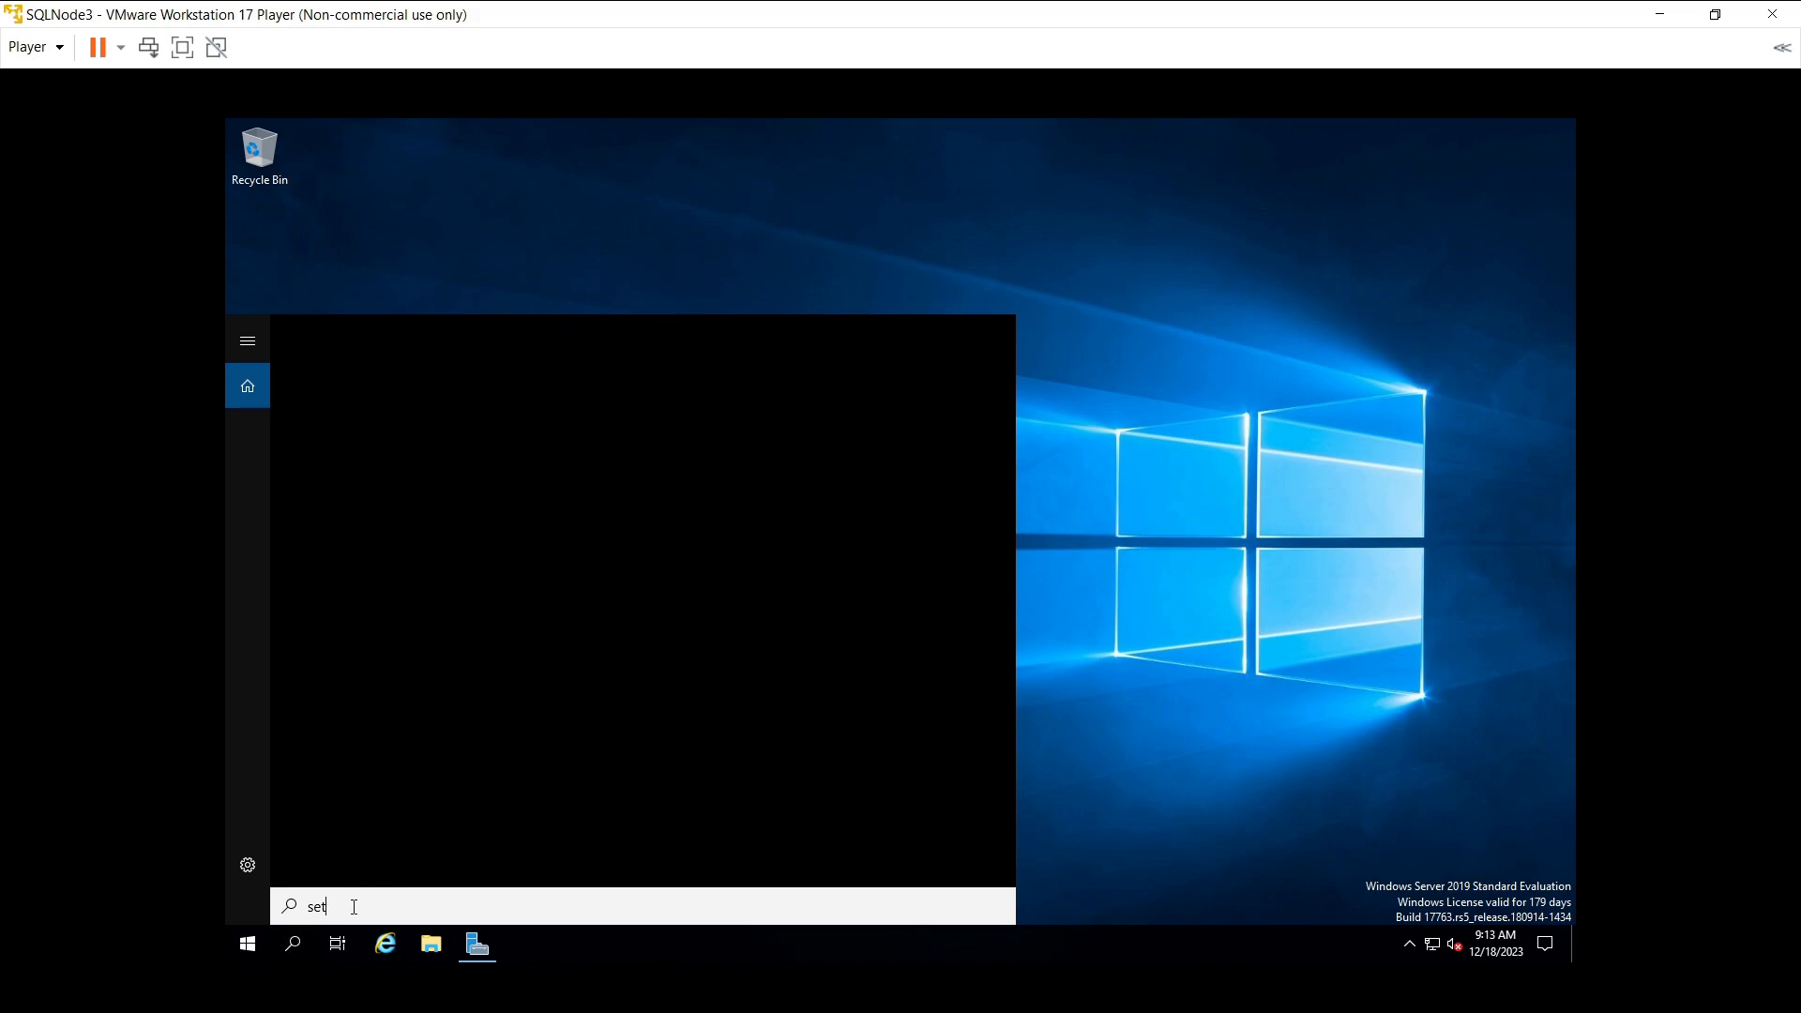
key("BackSpace")
key("BackSpace")
key("BackSpace")
type("co")
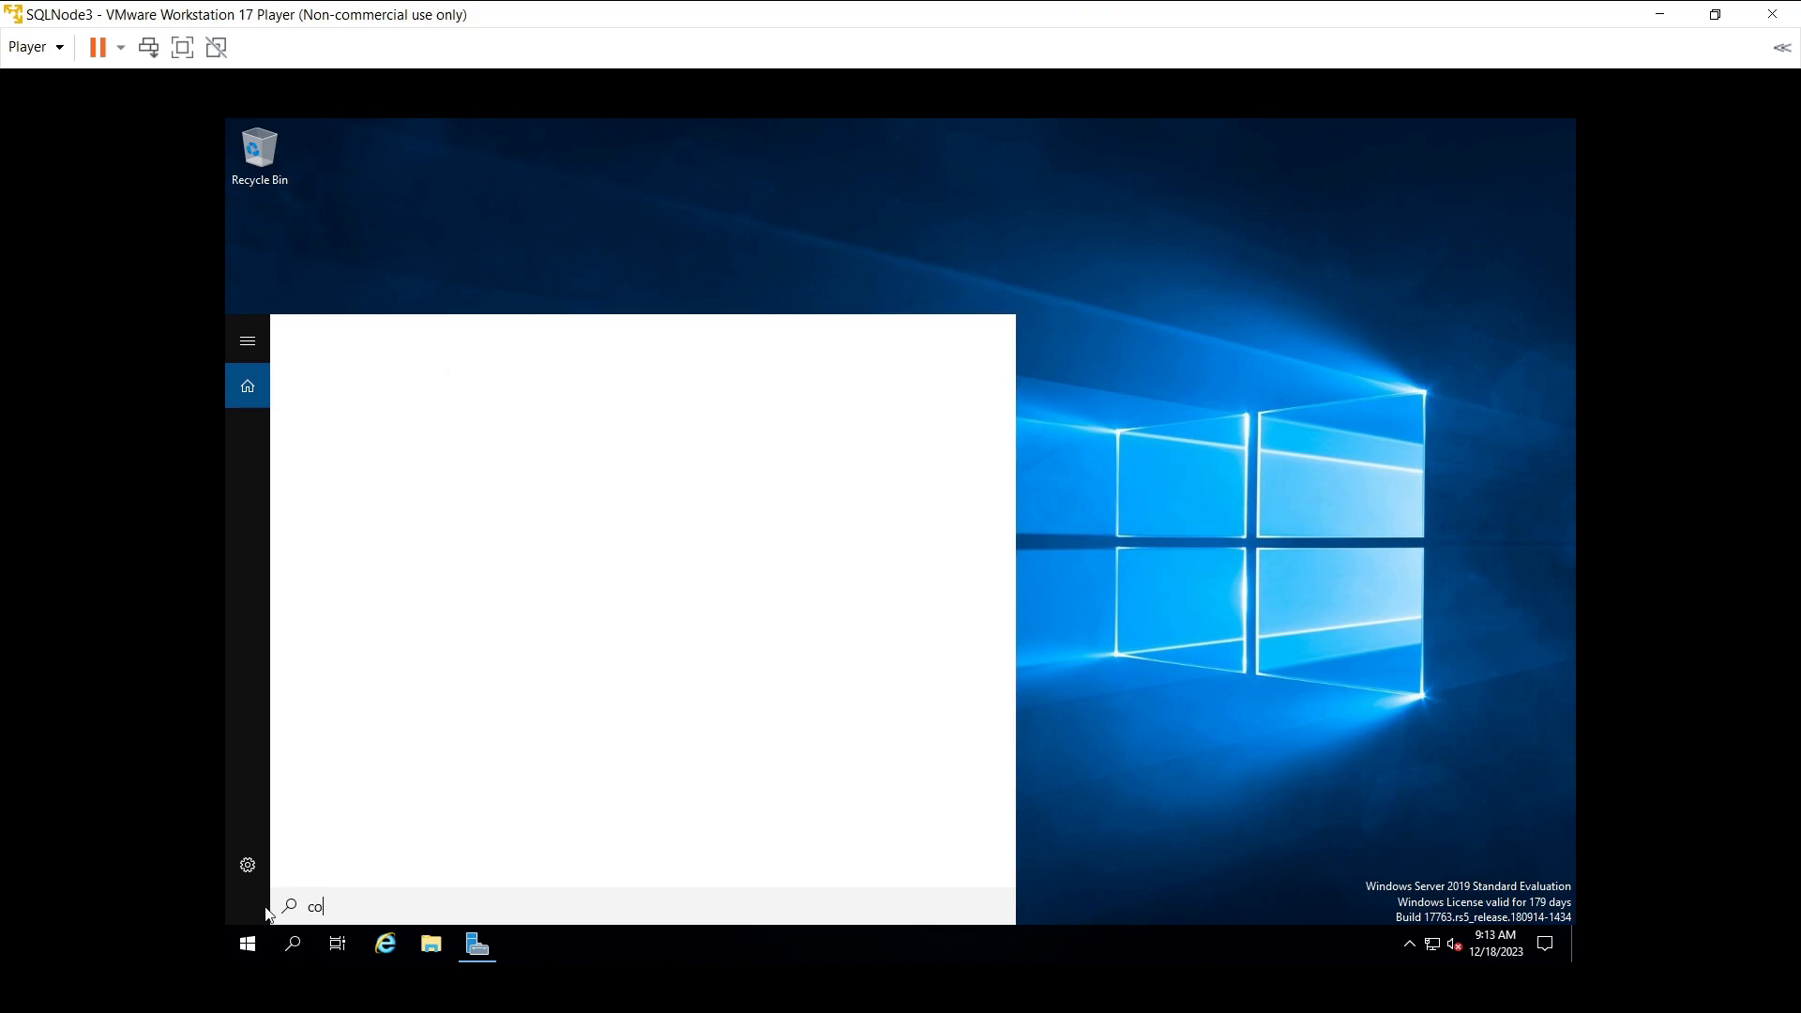
type("ntrol")
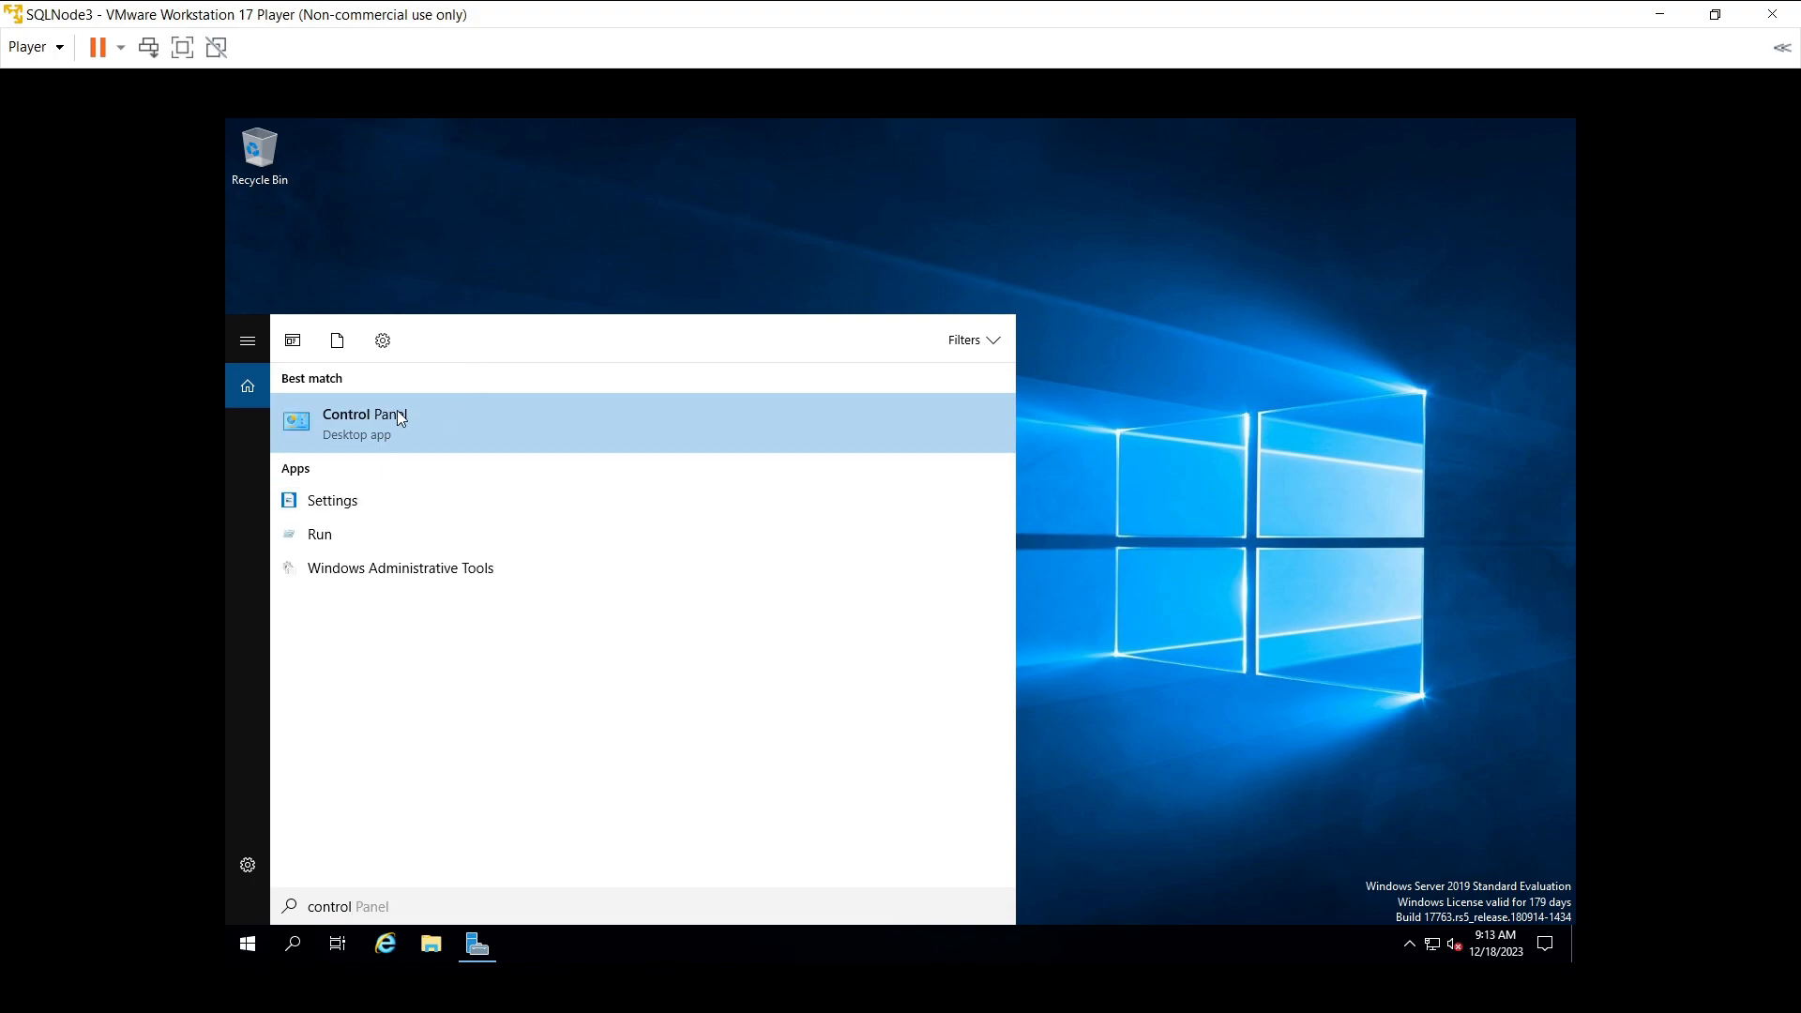
key("Return")
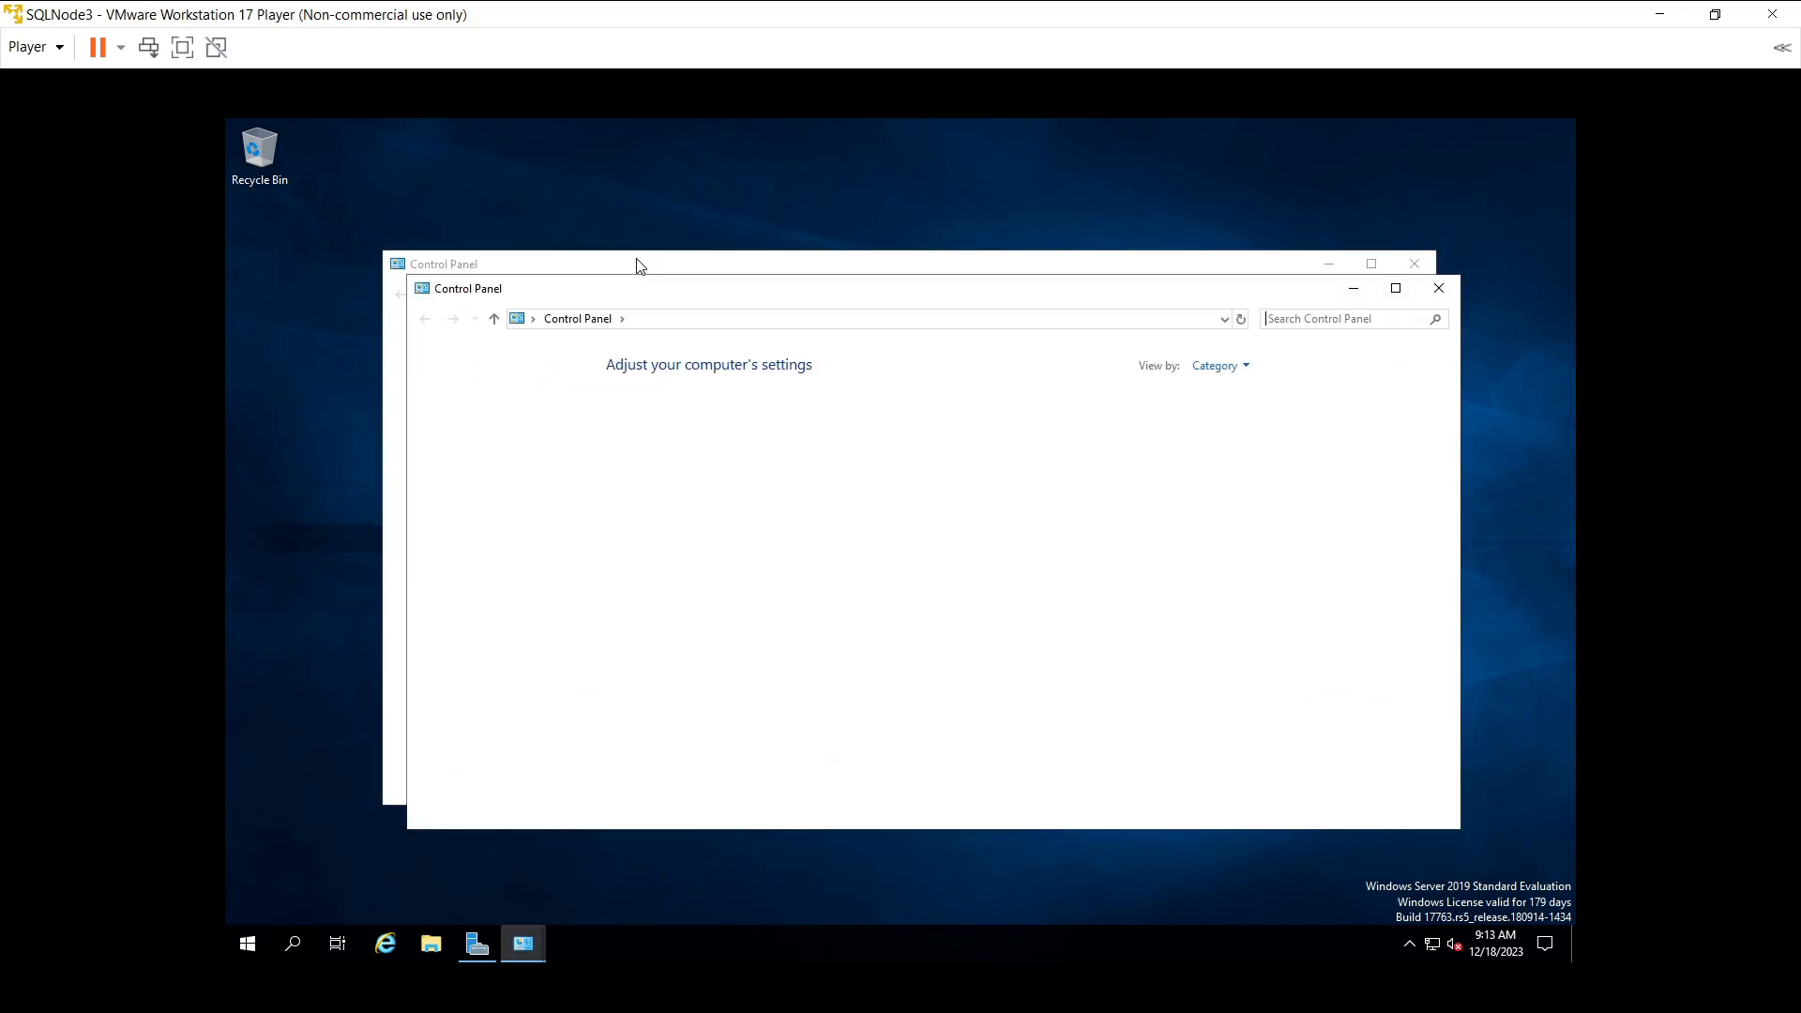
left_click(1438, 289)
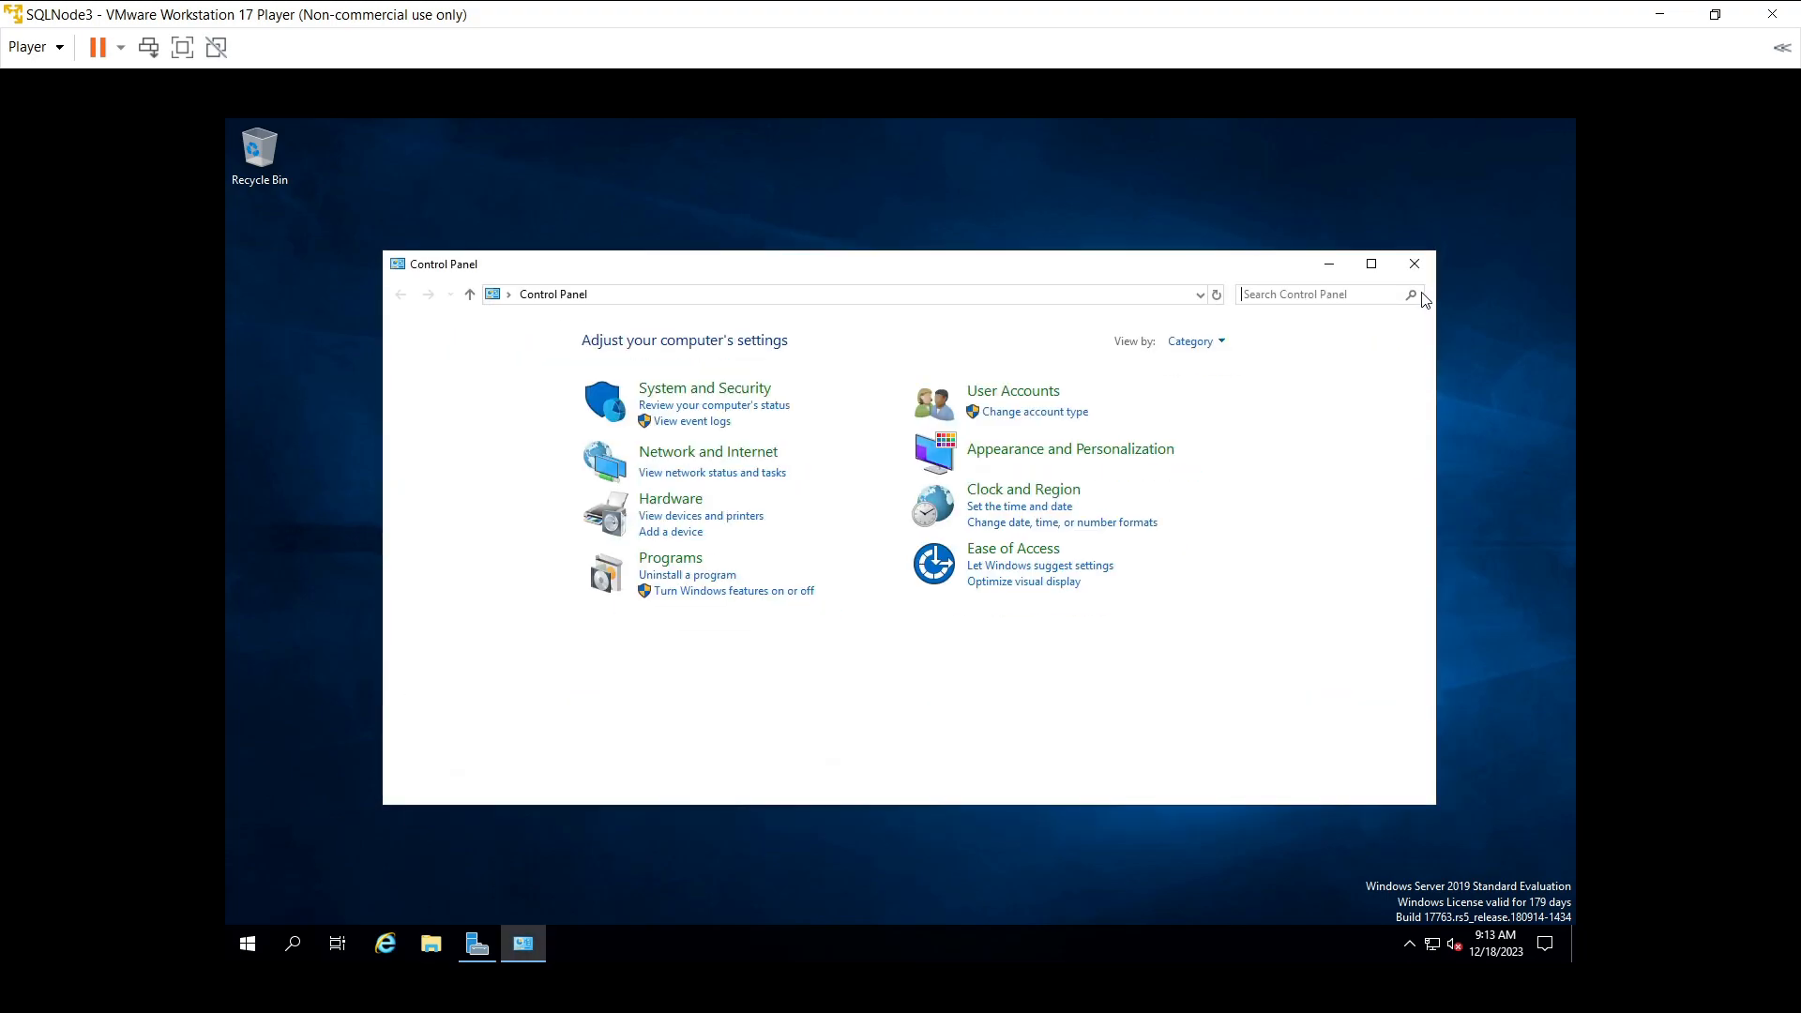
left_click(692, 389)
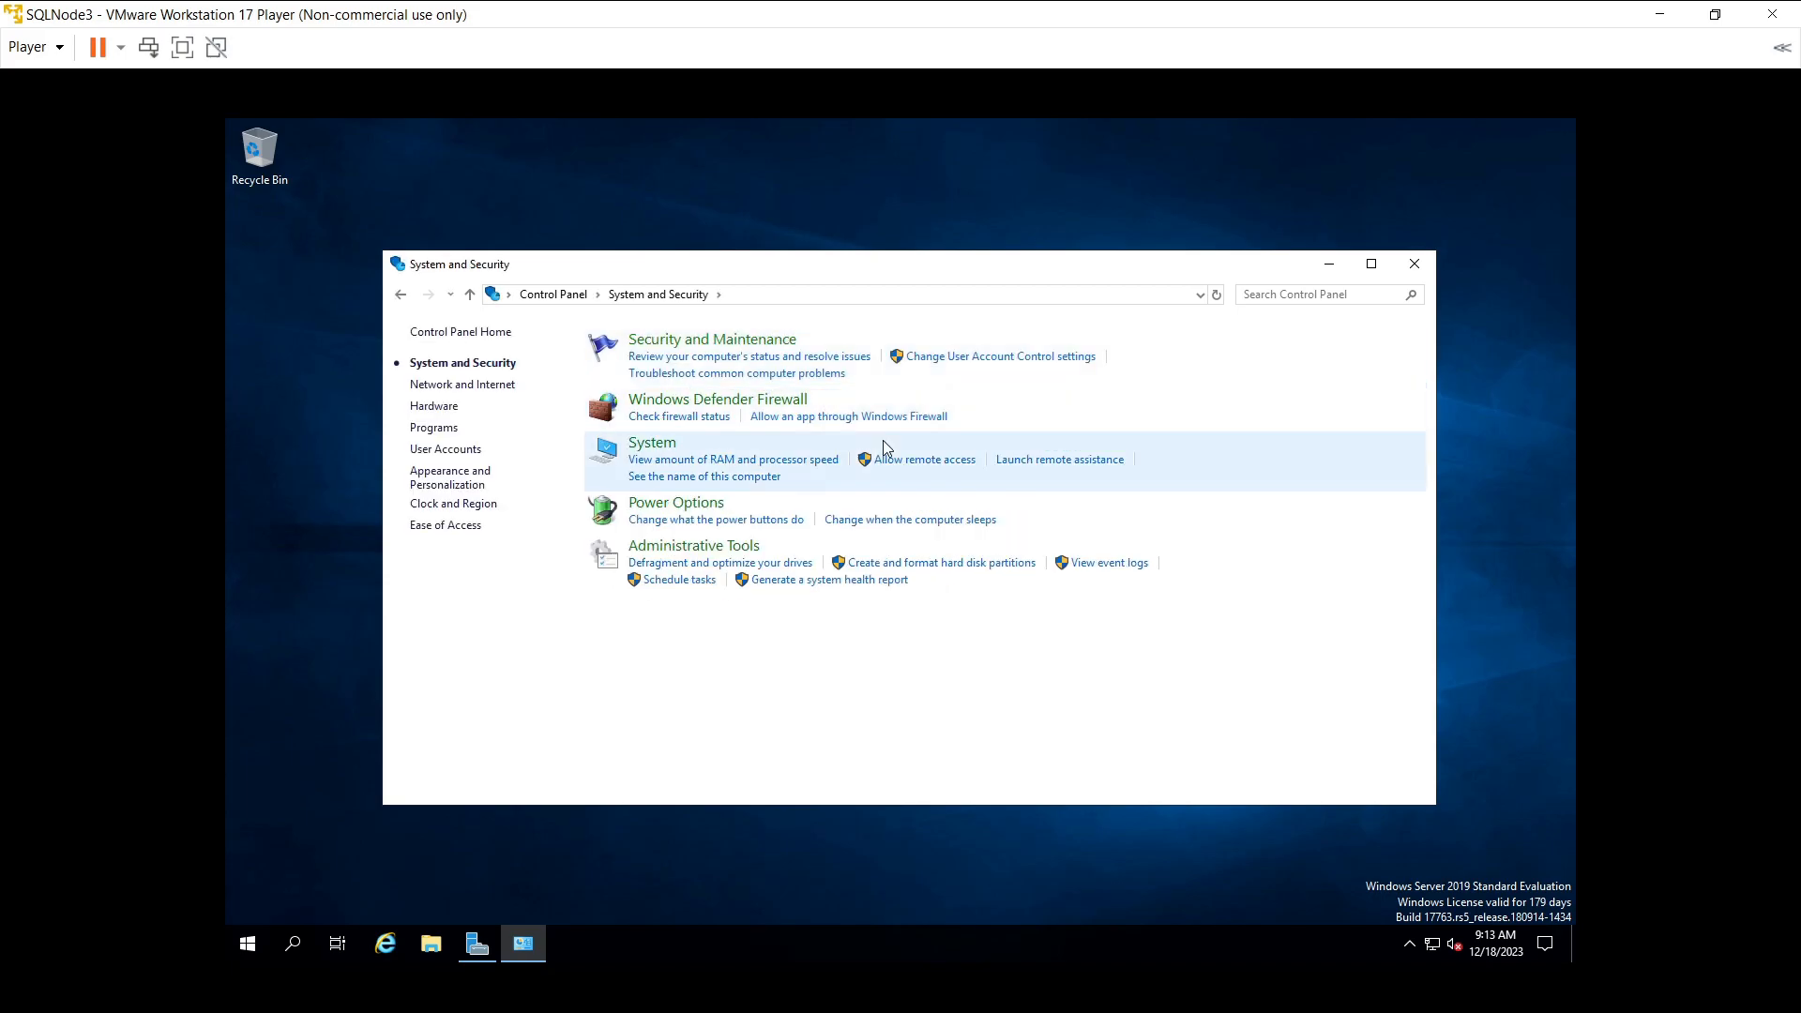
left_click(652, 443)
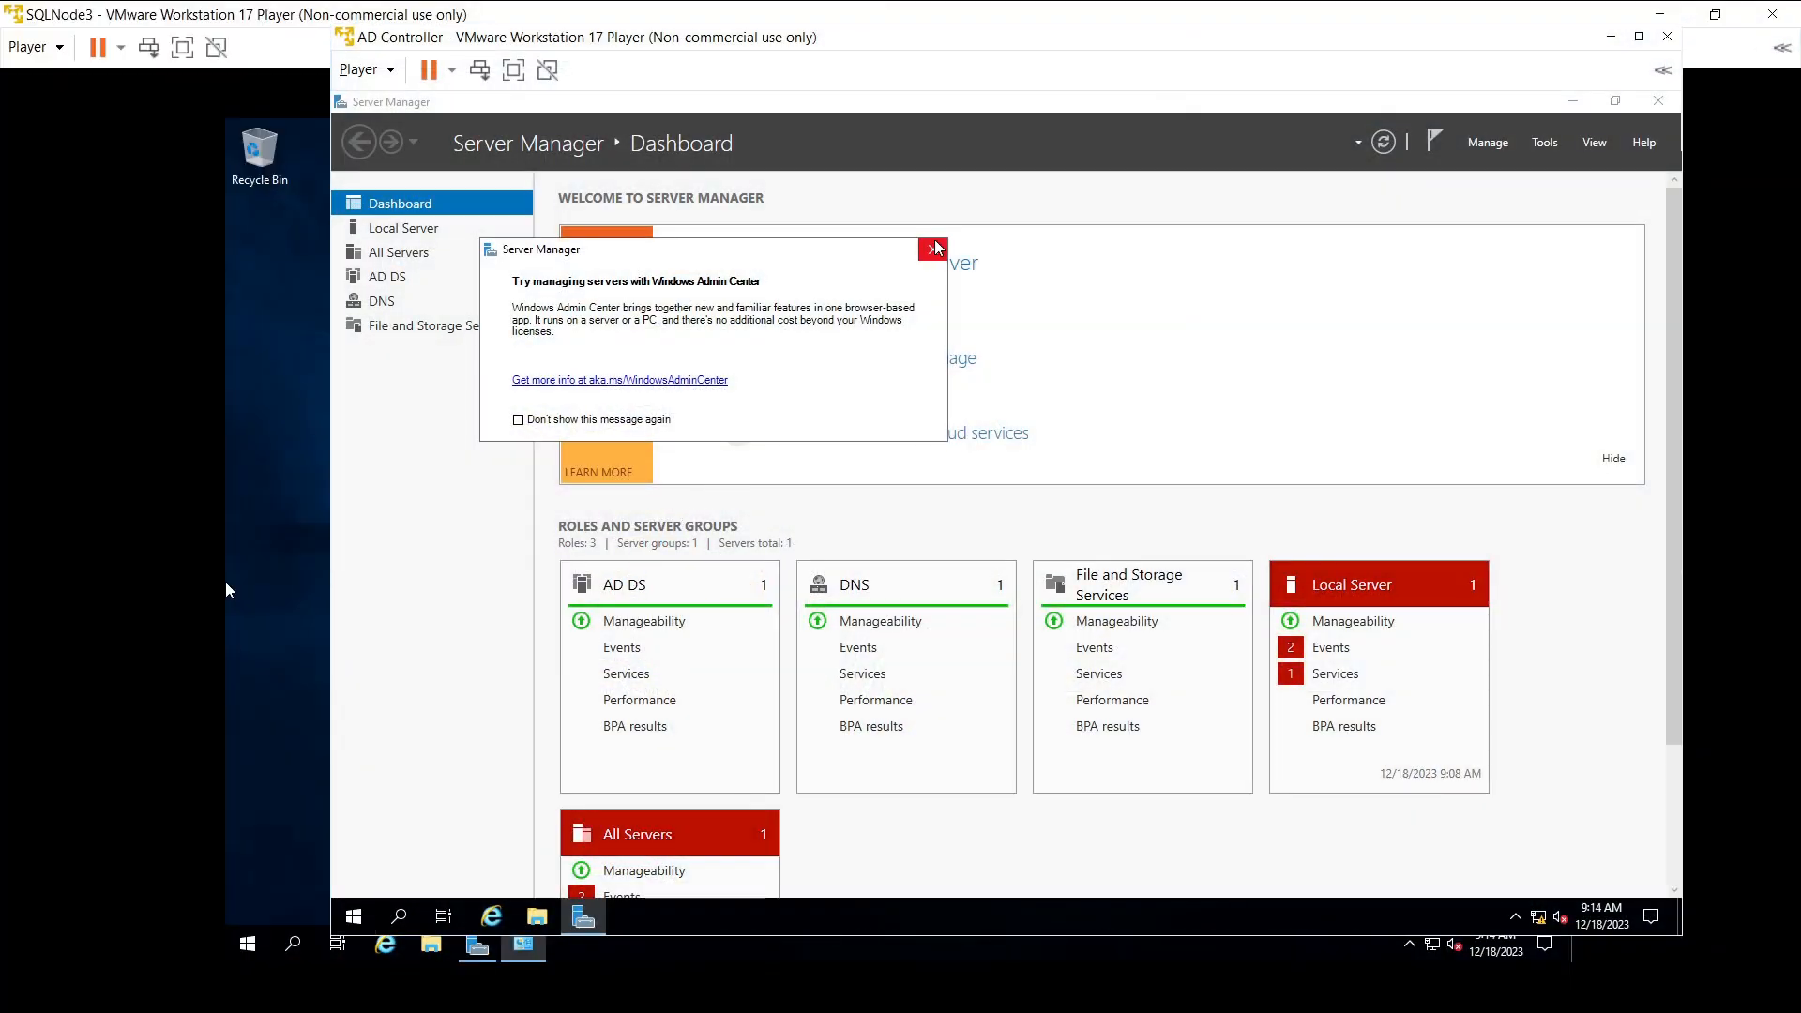
- Dismiss the Windows Admin Center notice, minimize the AD Controller, and open the computer name change dialog
left_click(933, 249)
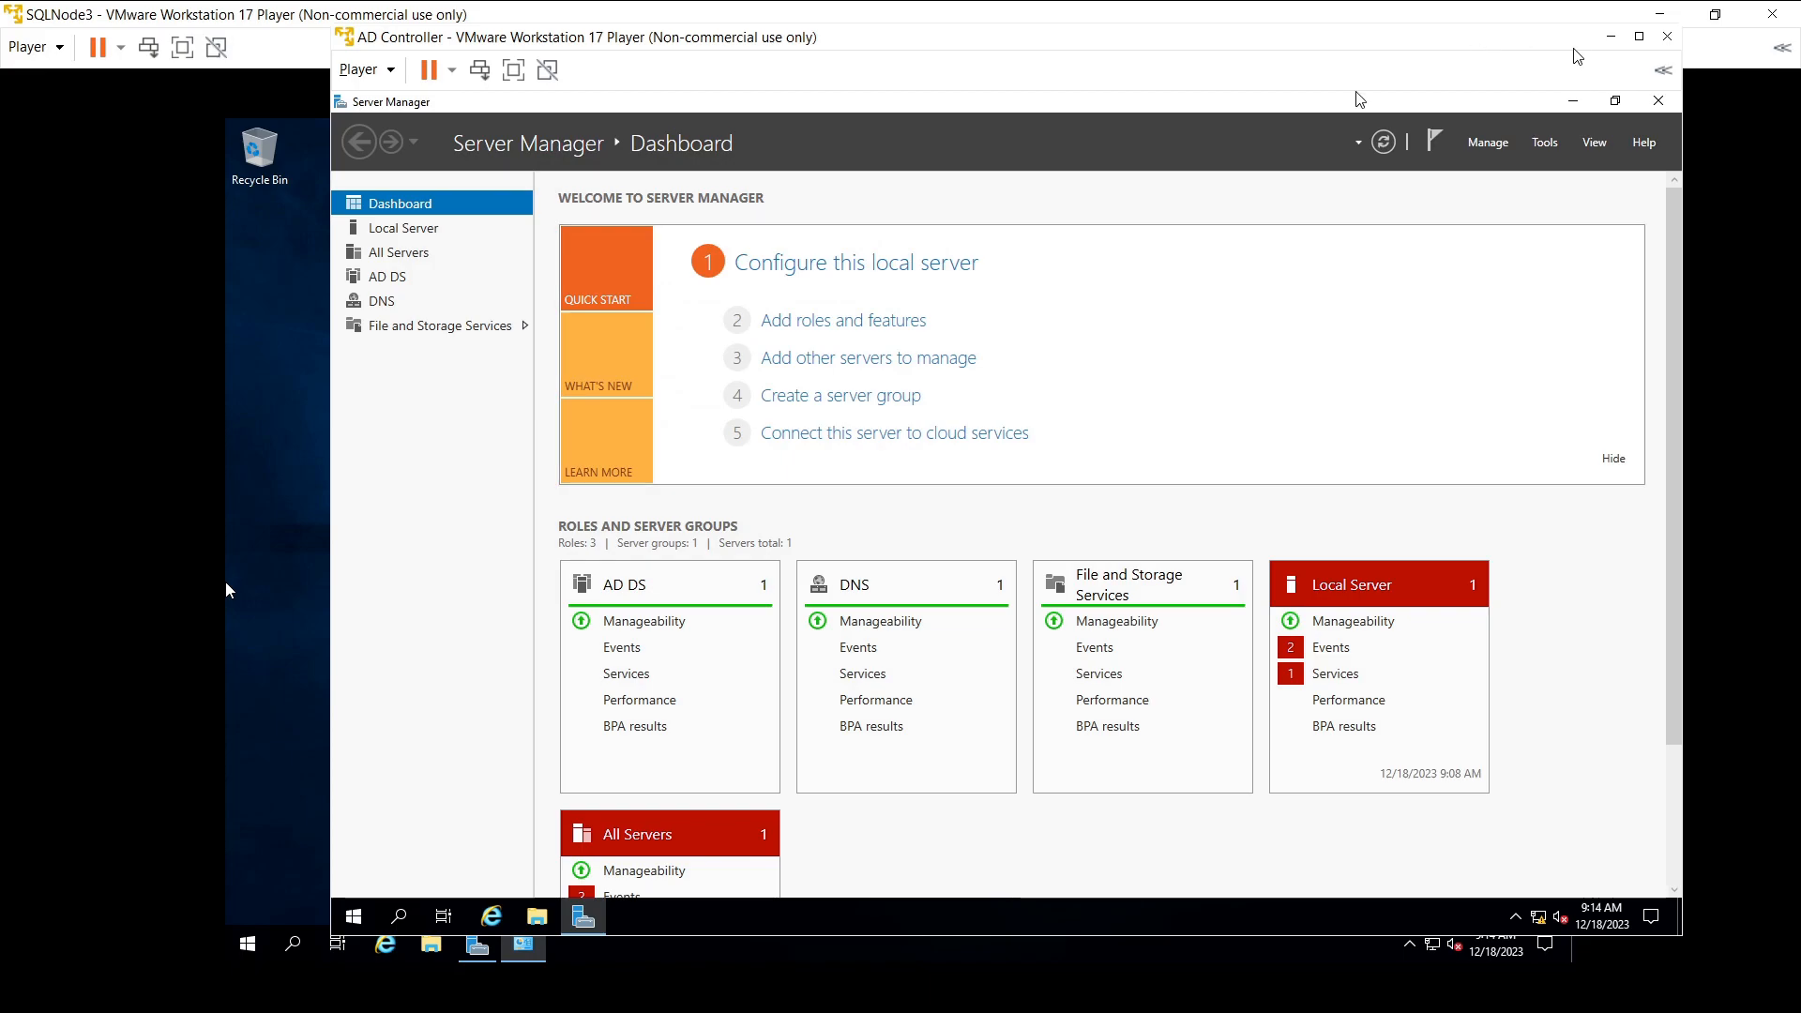
left_click(1607, 42)
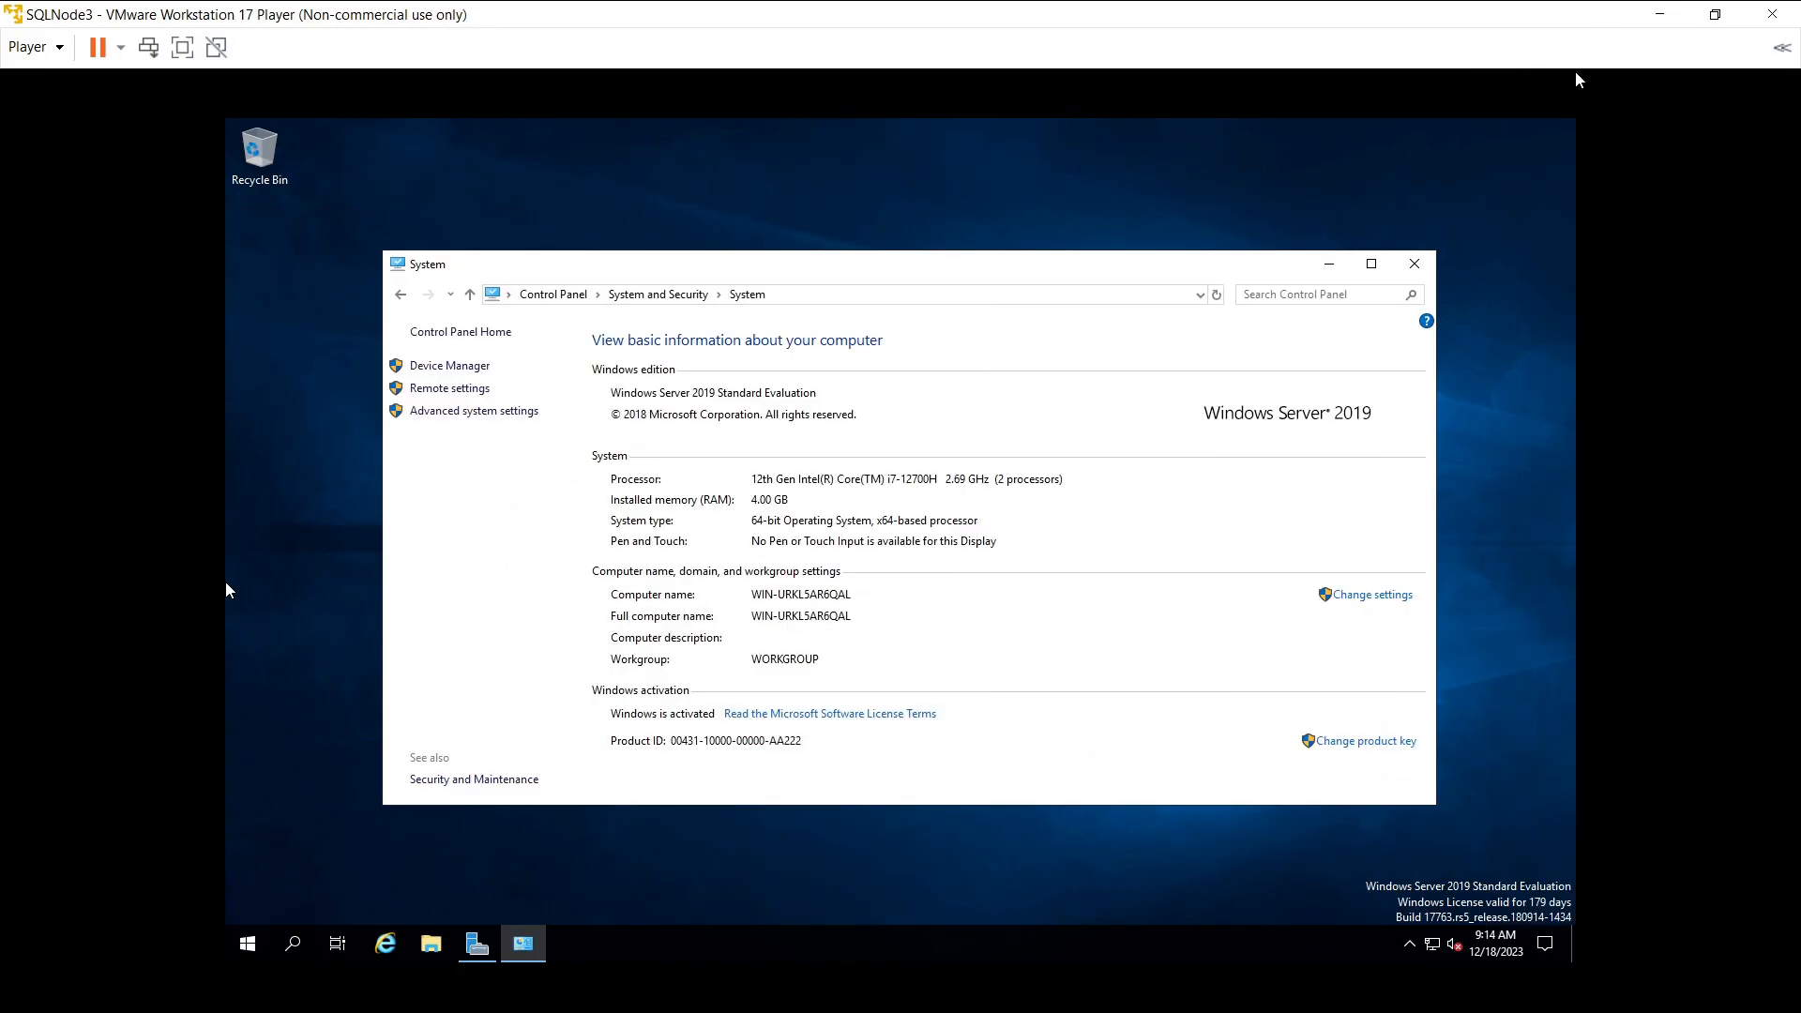
left_click(1343, 597)
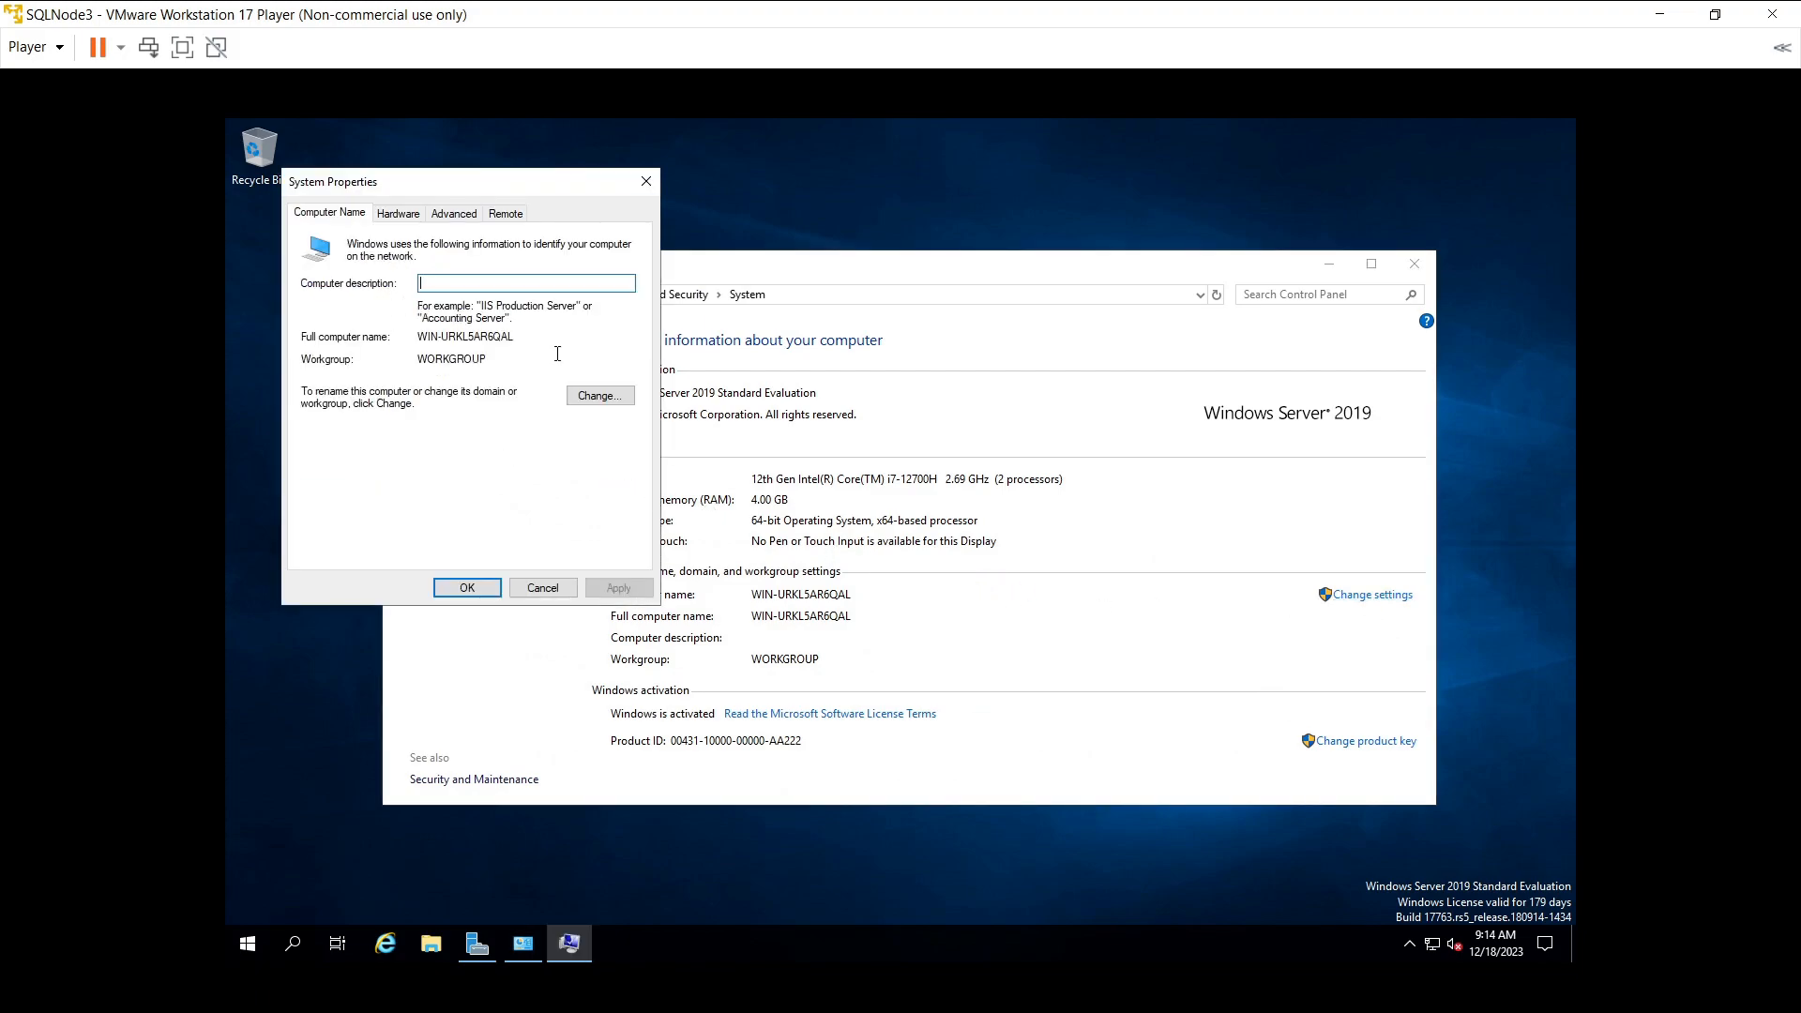
left_click(610, 395)
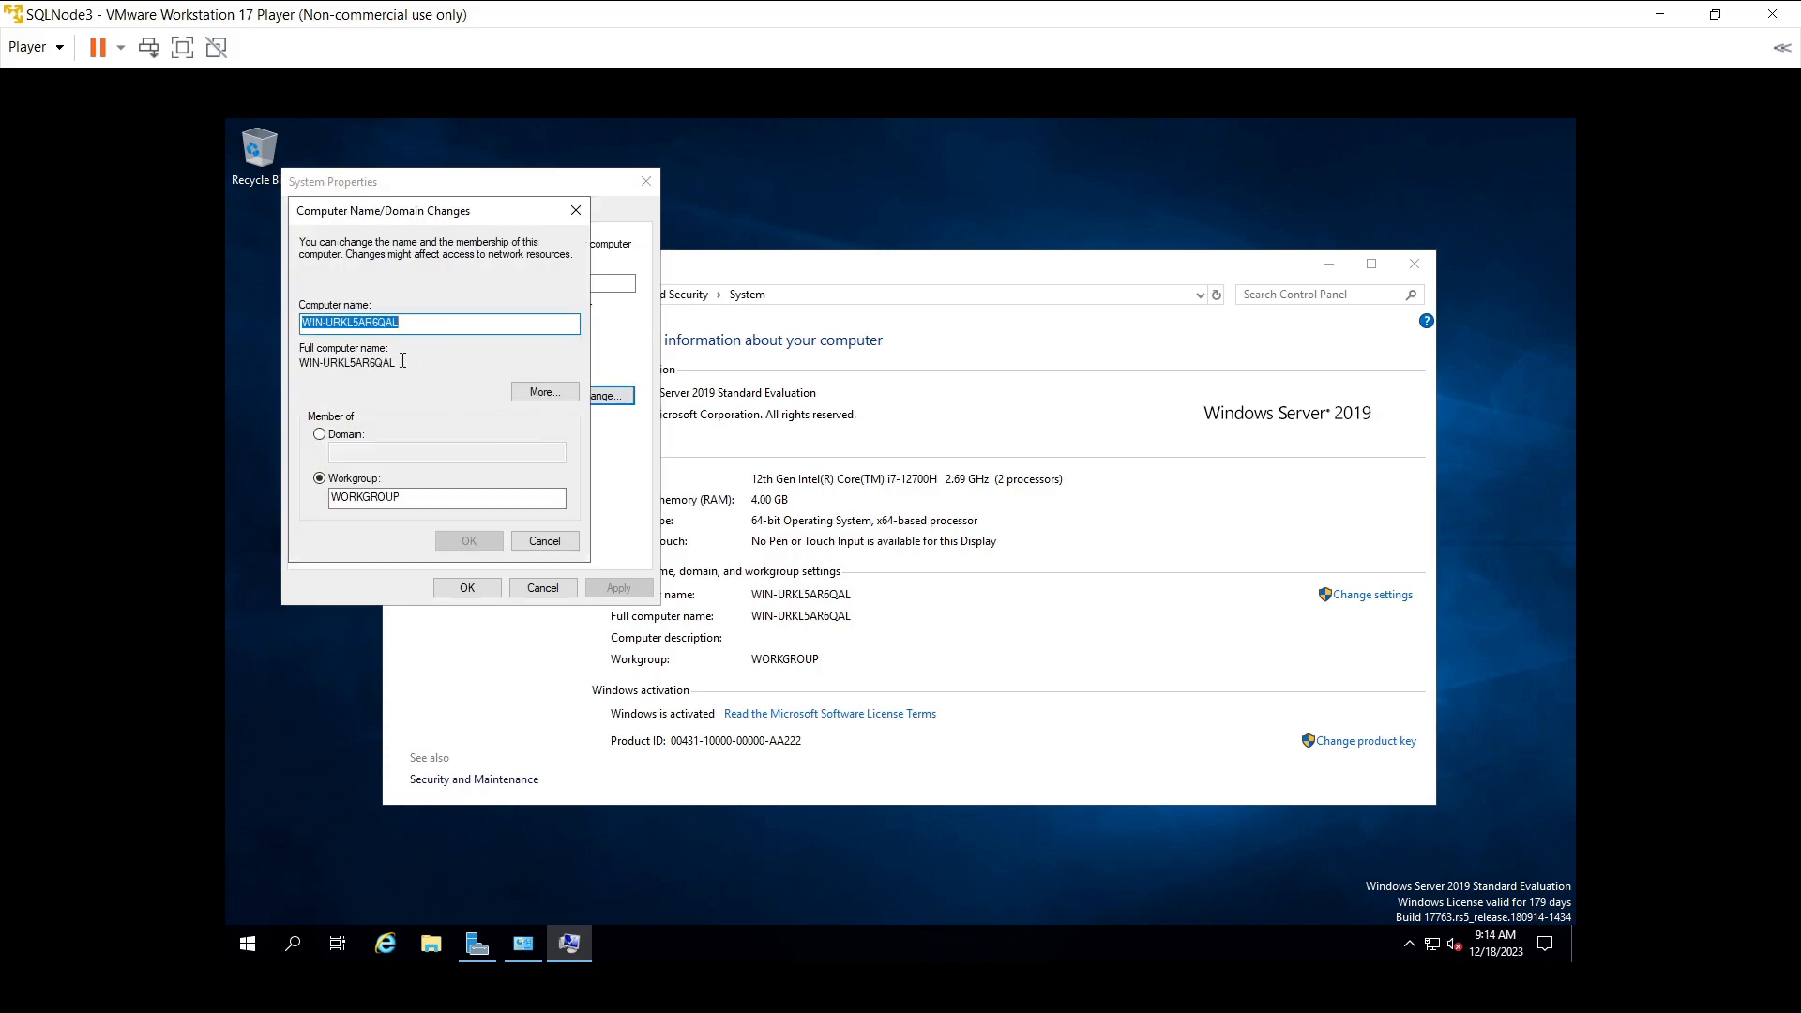
- Enter computer name SQLNode3, choose Domain membership with domain swaraj, and apply
type("SQL")
type("Nod")
type("e2")
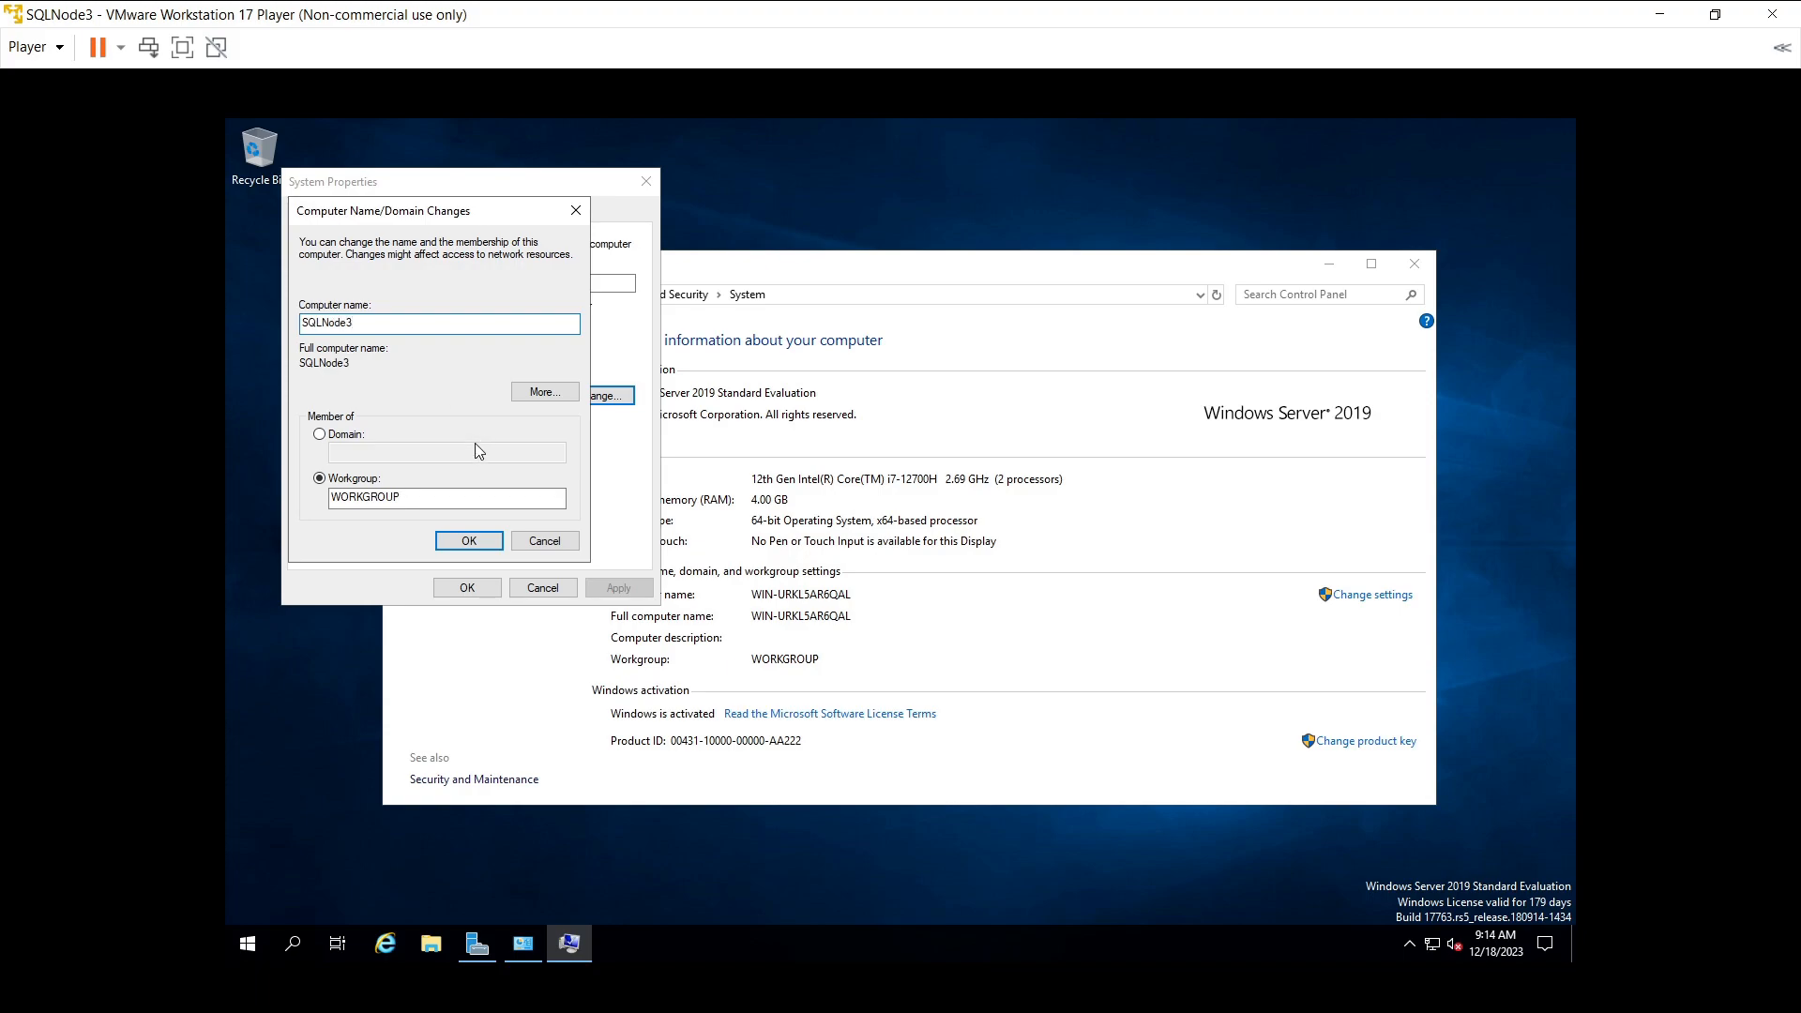
left_click(346, 437)
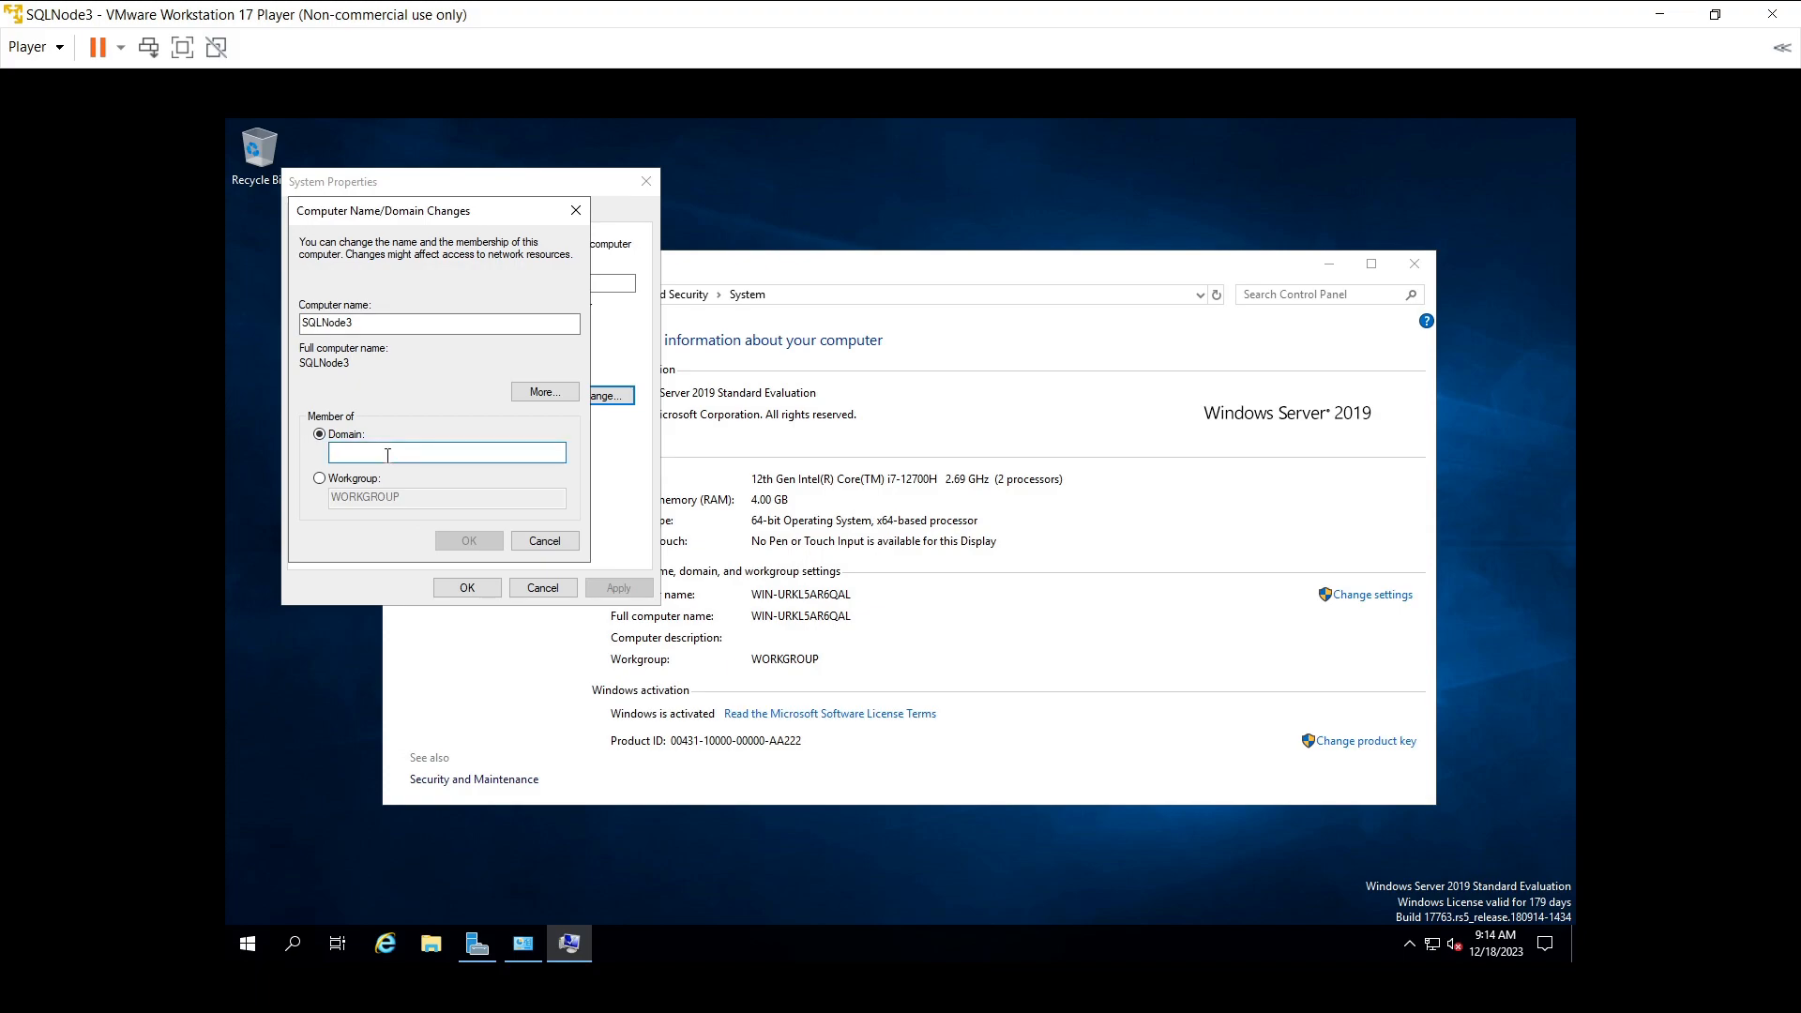
type("swaraj")
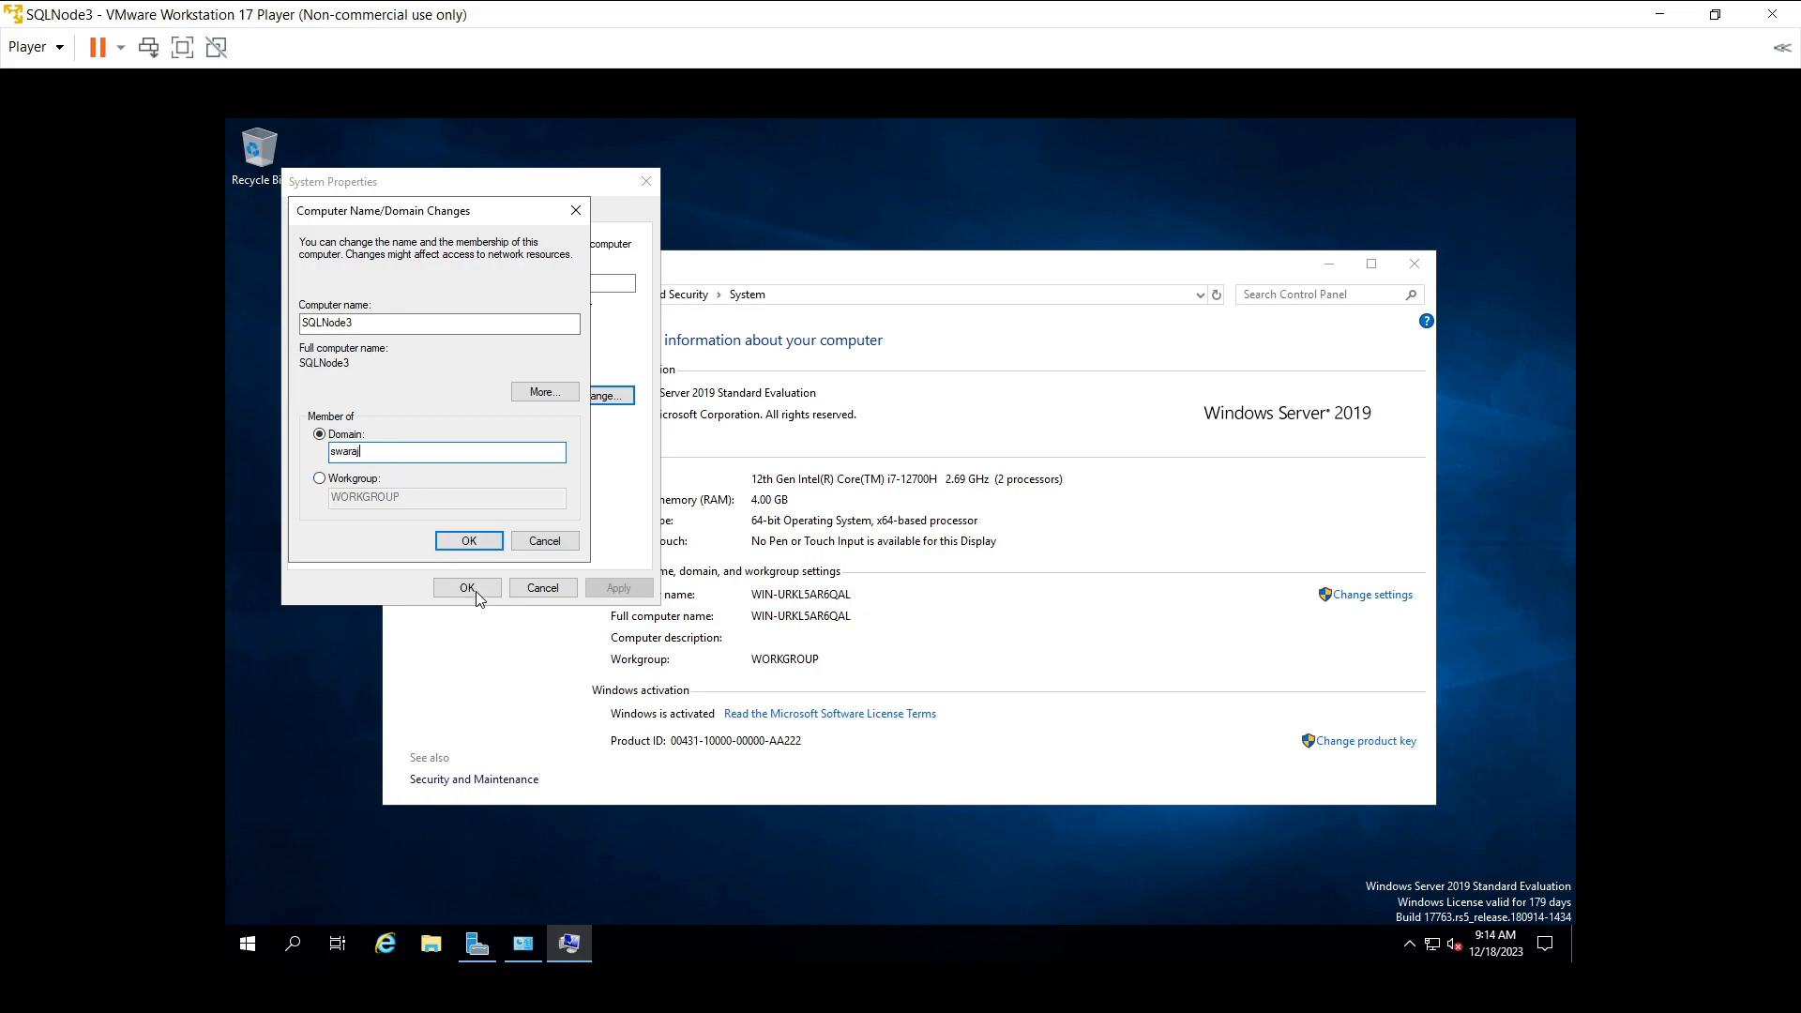
left_click(469, 544)
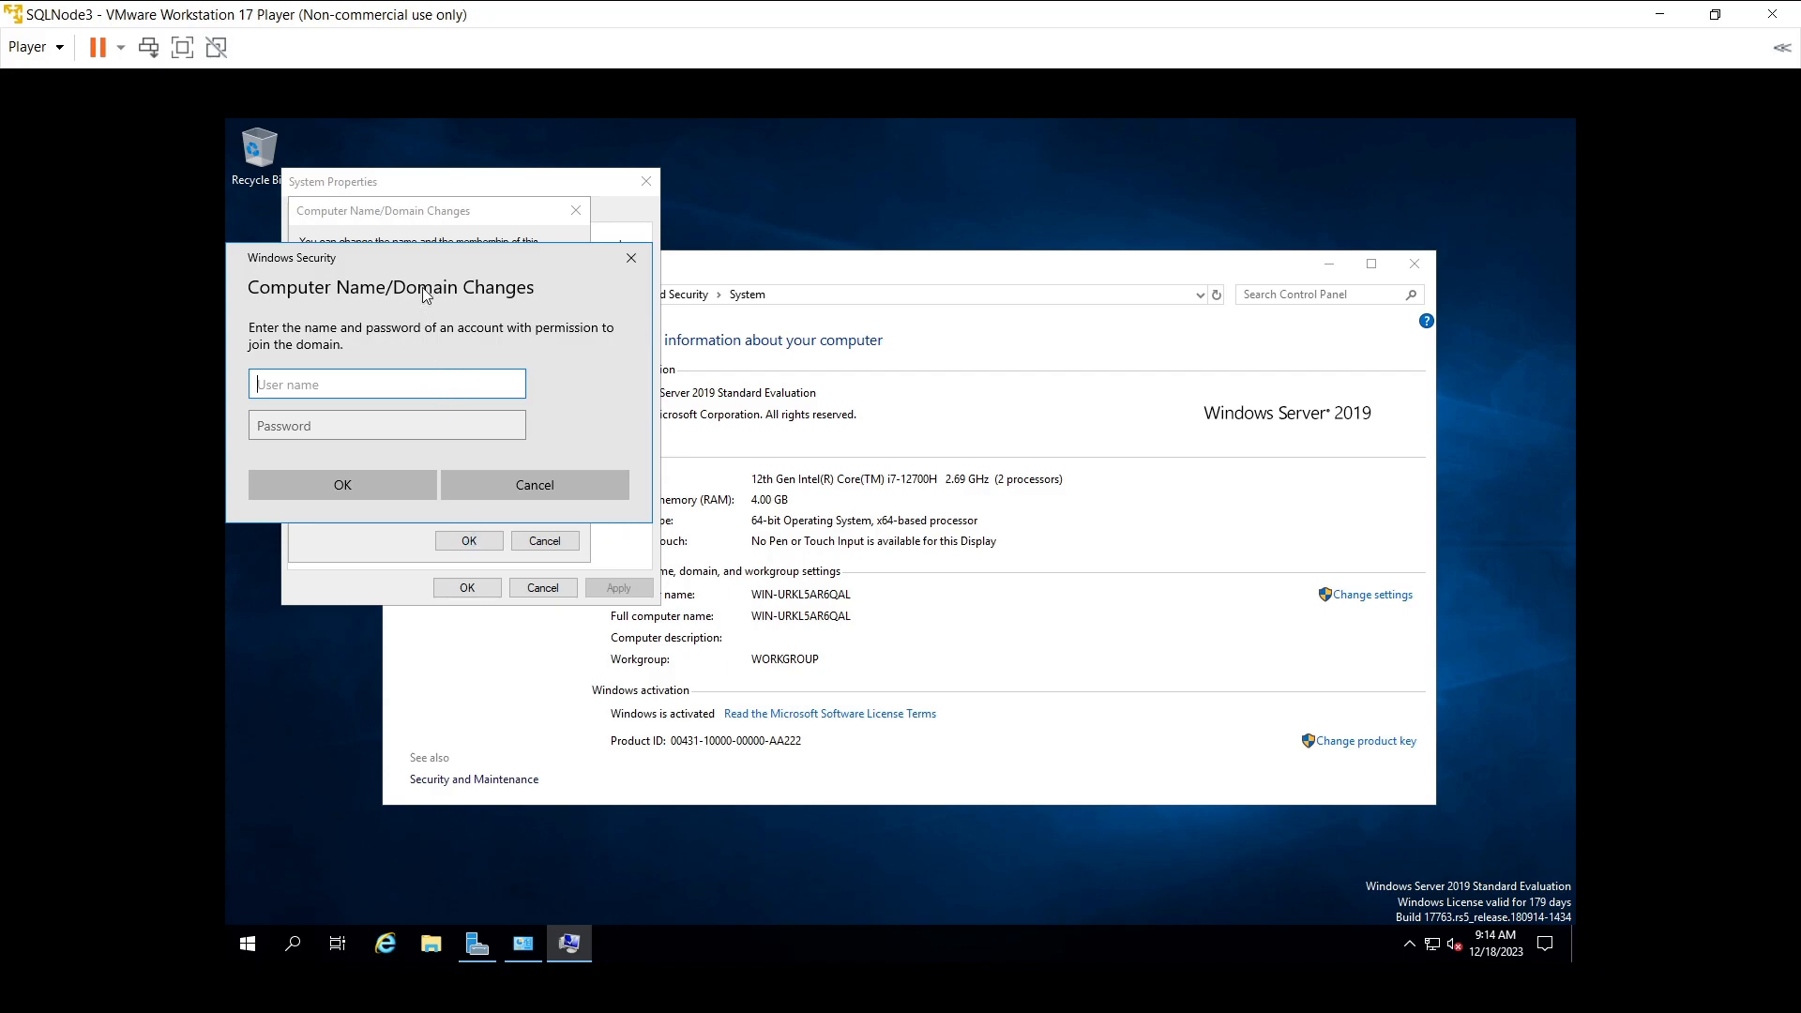
- Submit the Administrator user name and password in the domain-join credential prompt
left_click_drag(408, 257, 691, 306)
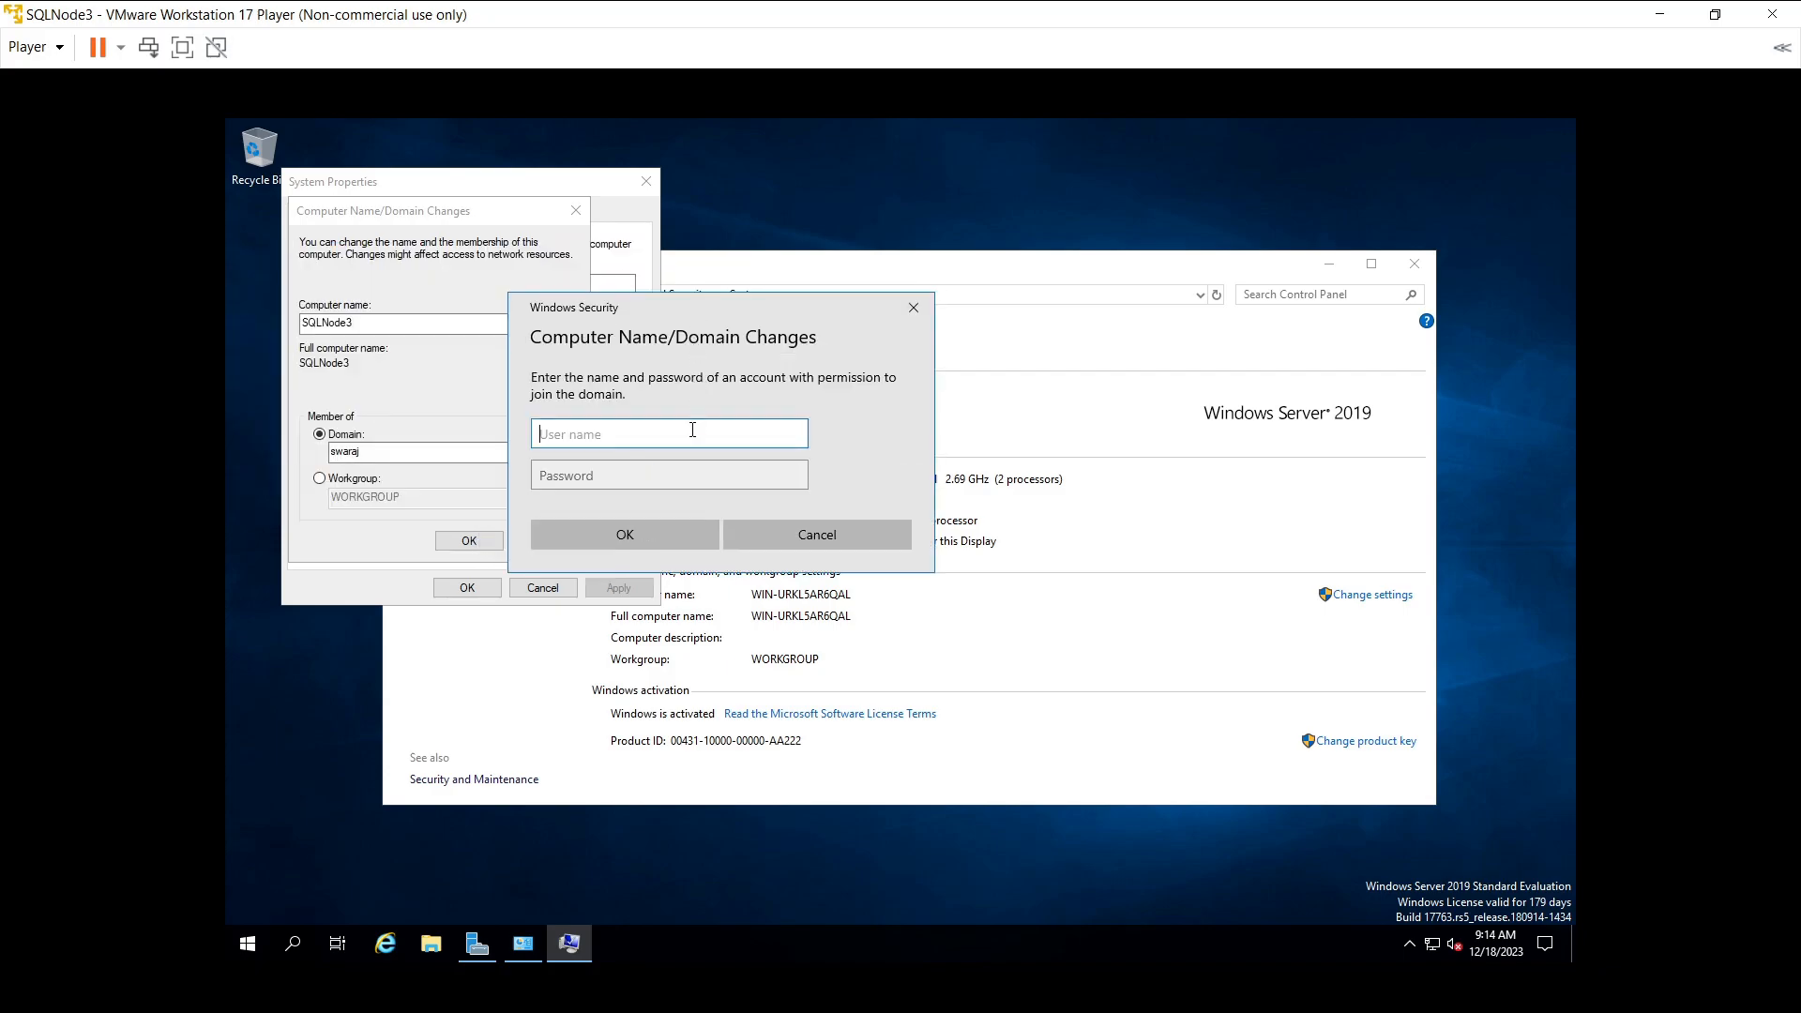
type("Admini")
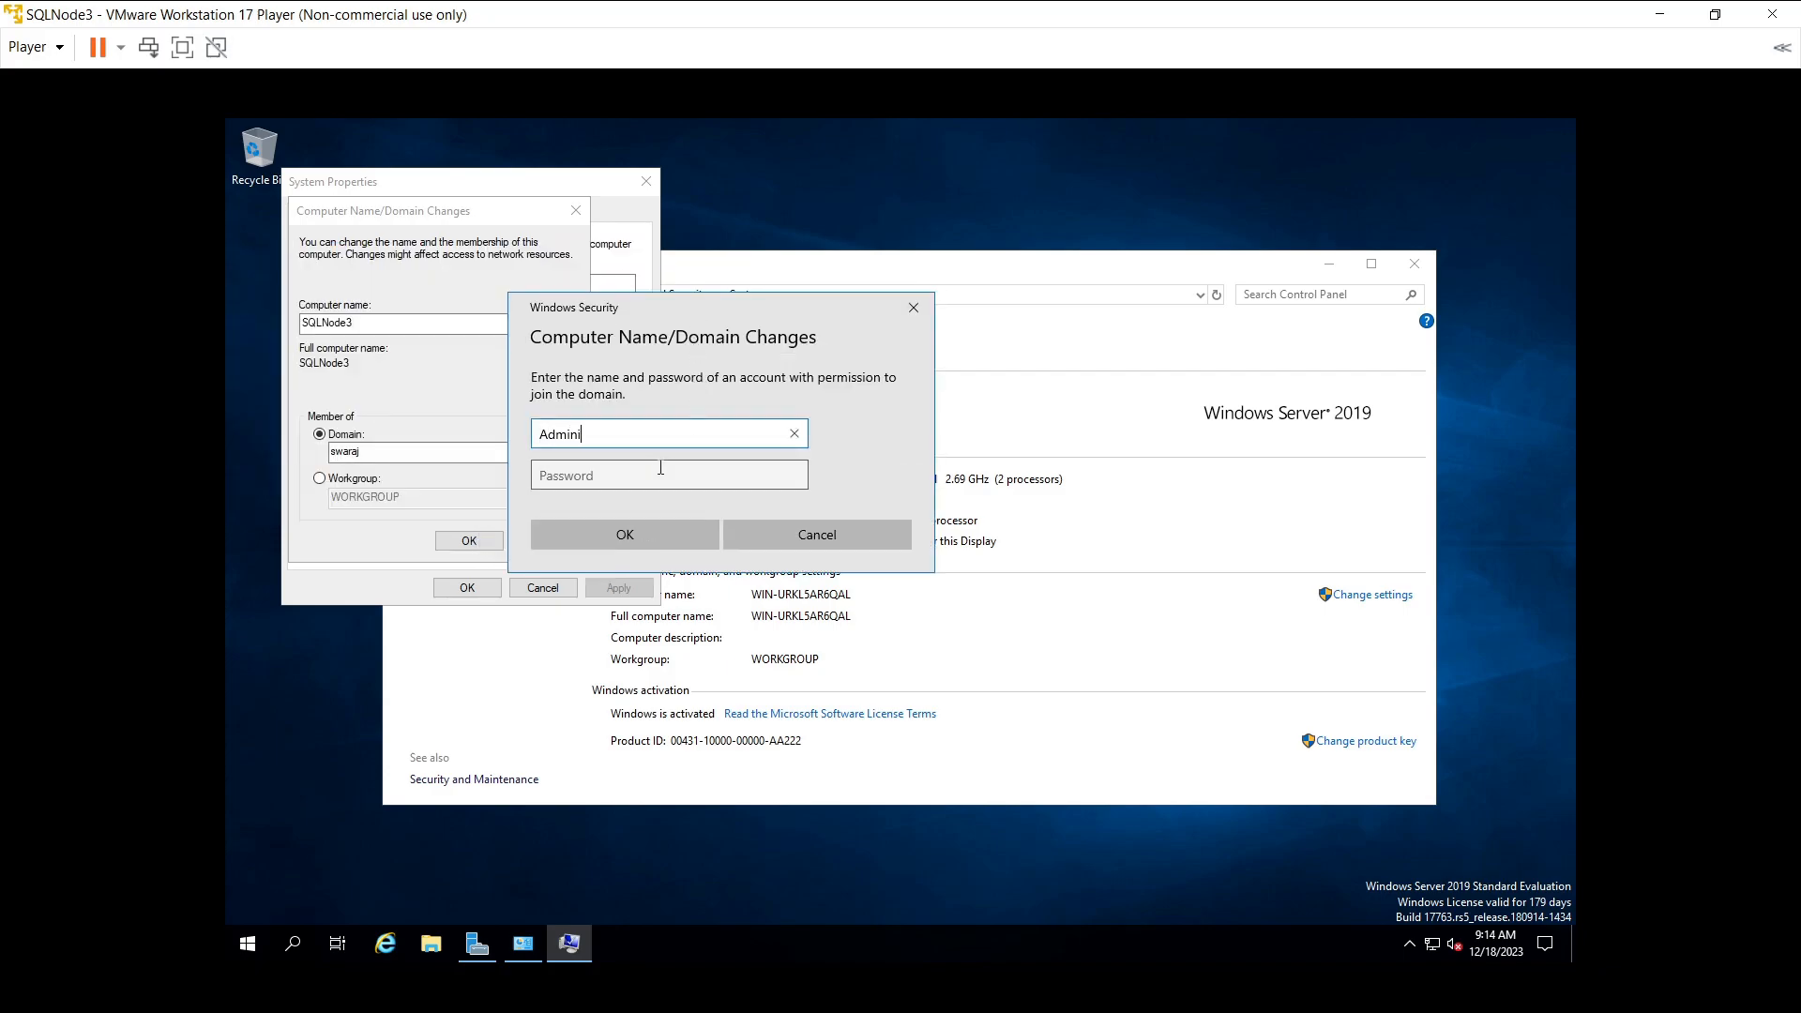
type("startor")
key("Tab")
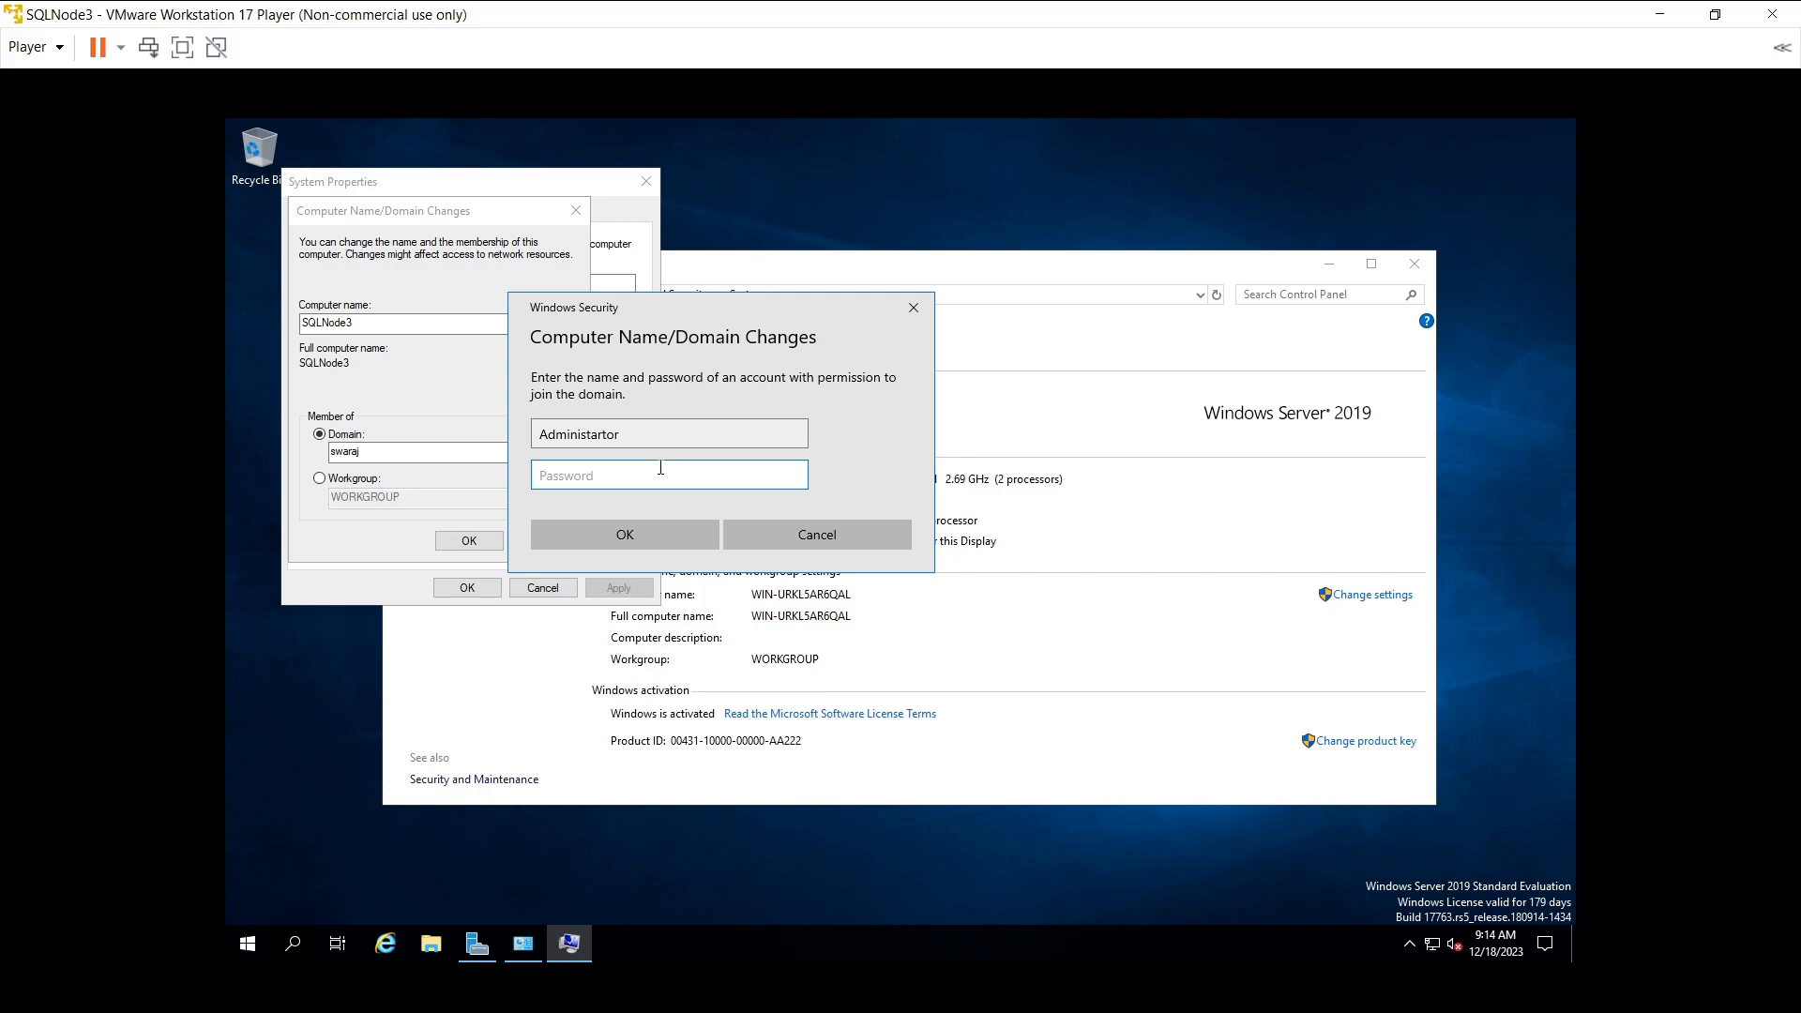
type("P@ssw0rd123")
left_click(675, 538)
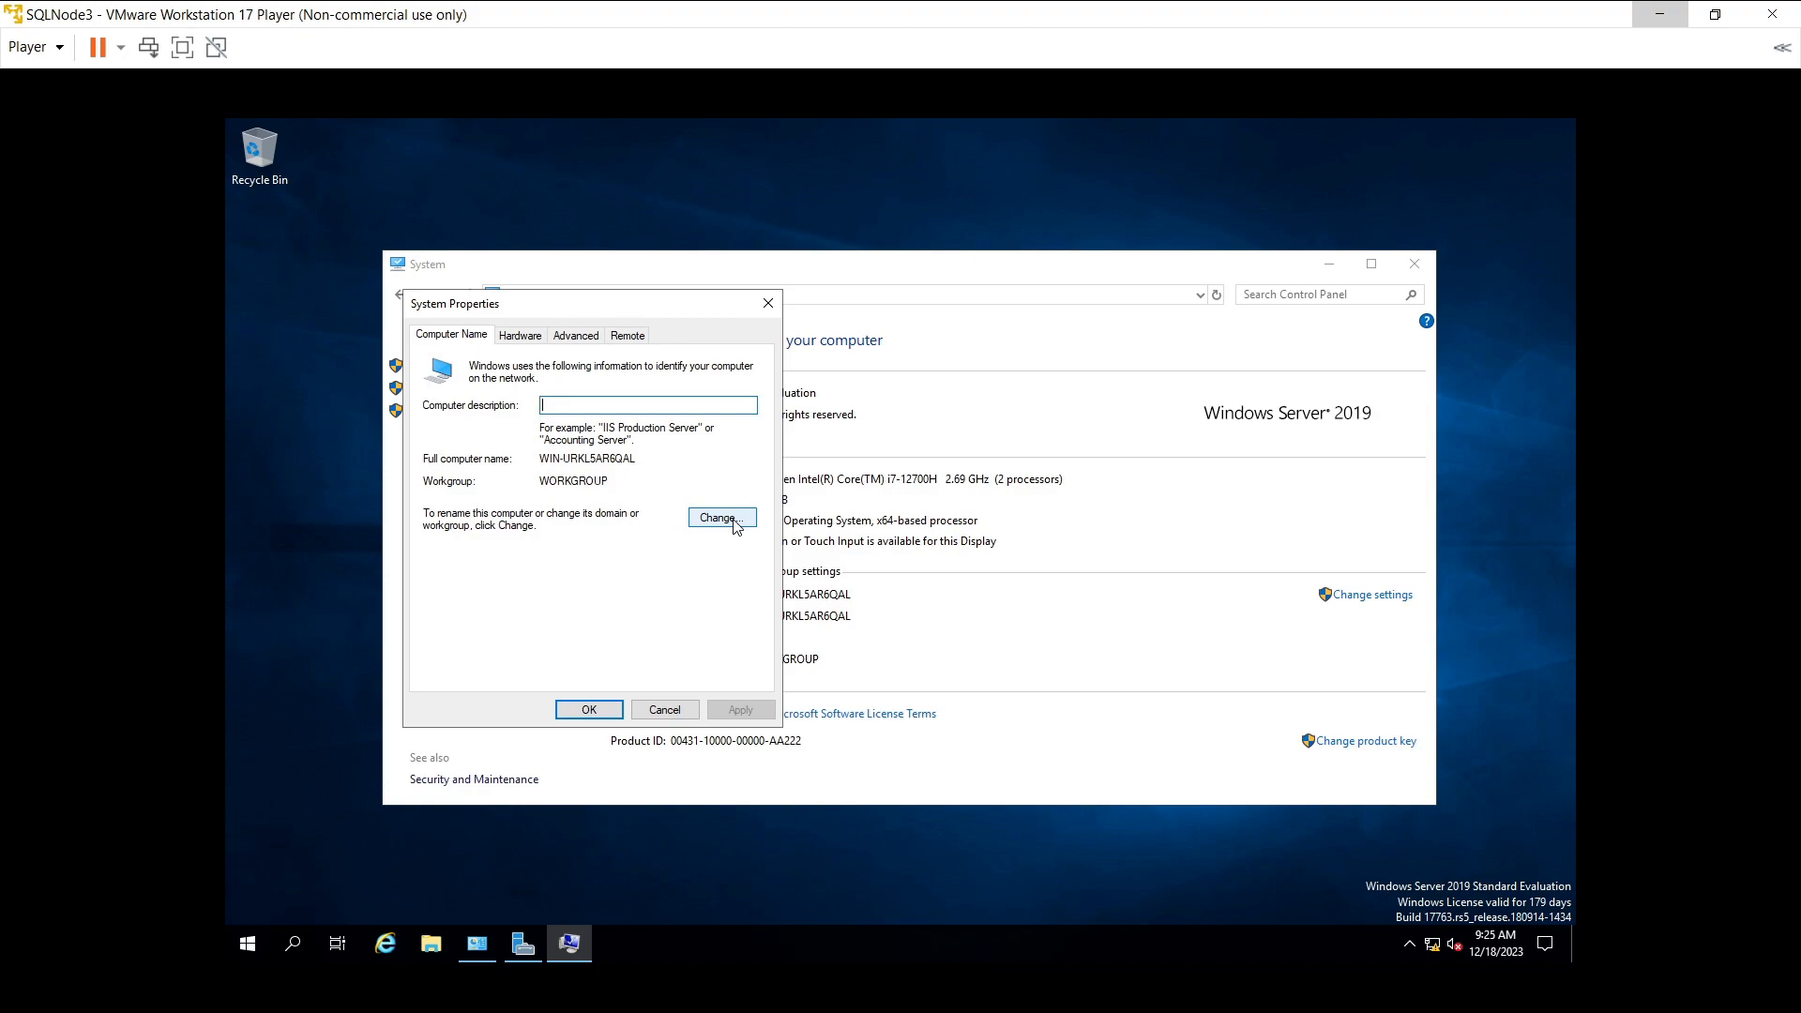
- Reopen the name change, rename the computer to SQLNode3, set domain Swaraj, and apply
left_click(722, 519)
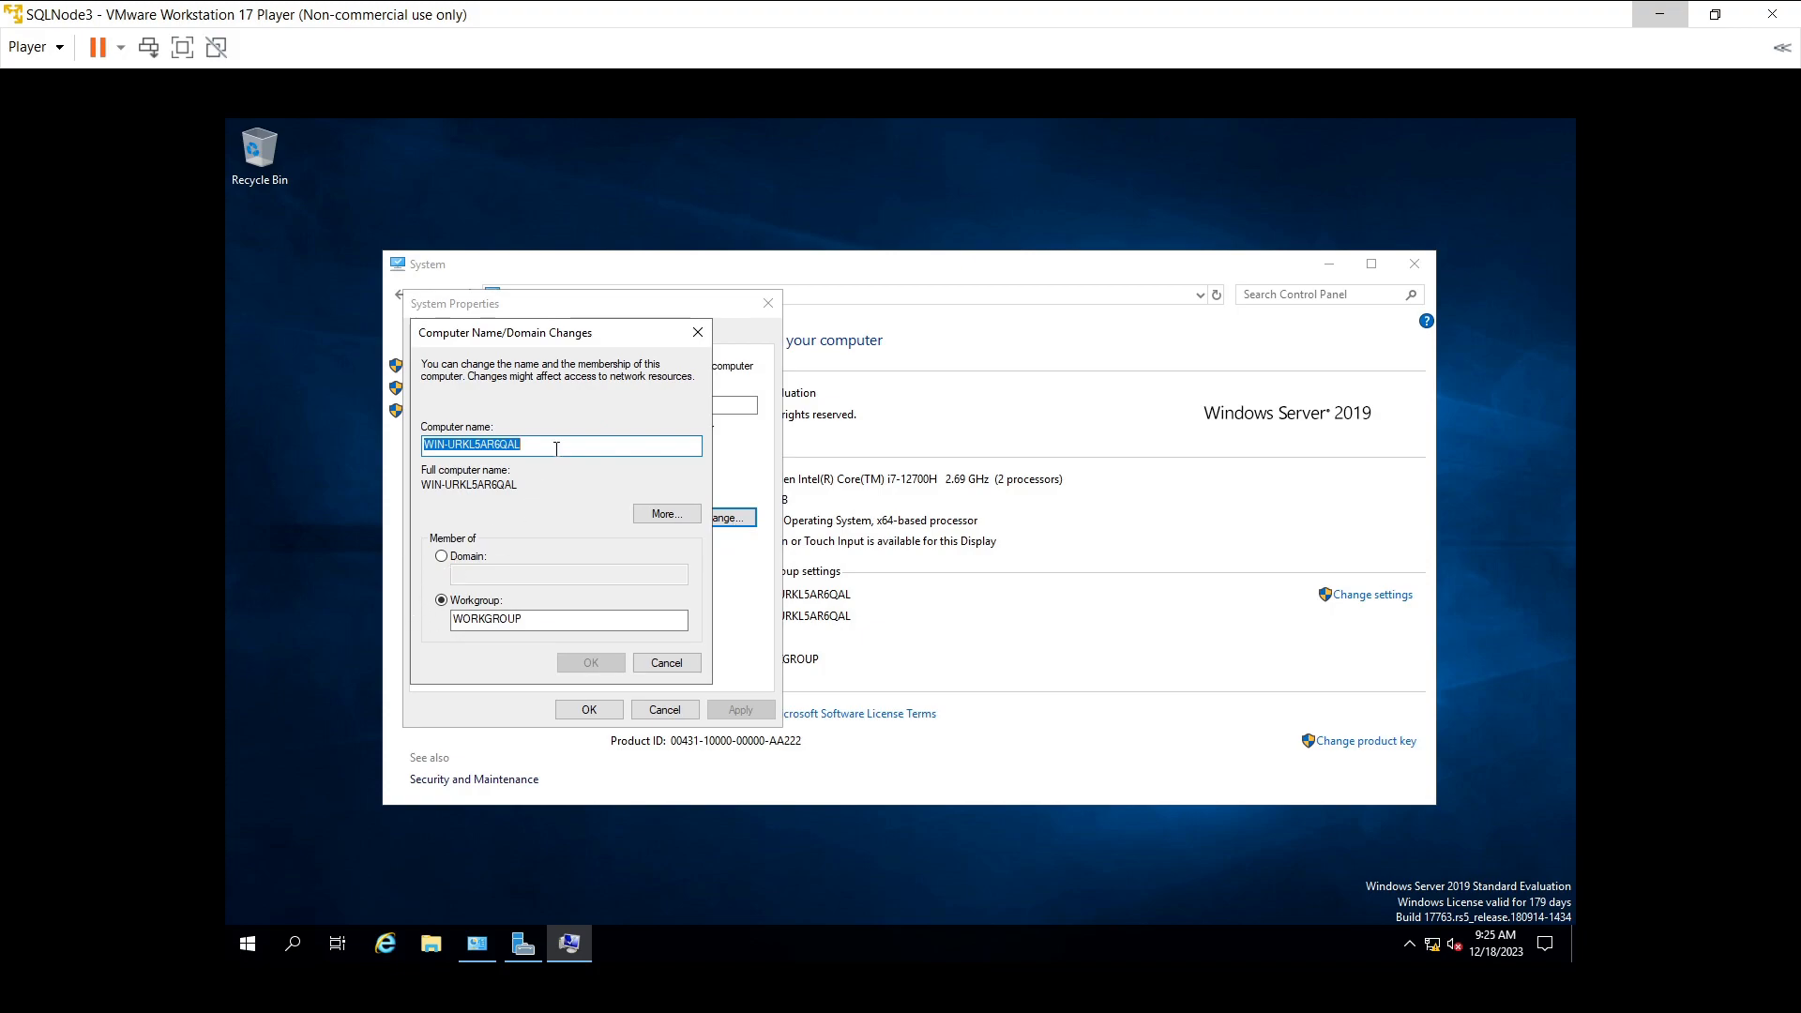
left_click(652, 518)
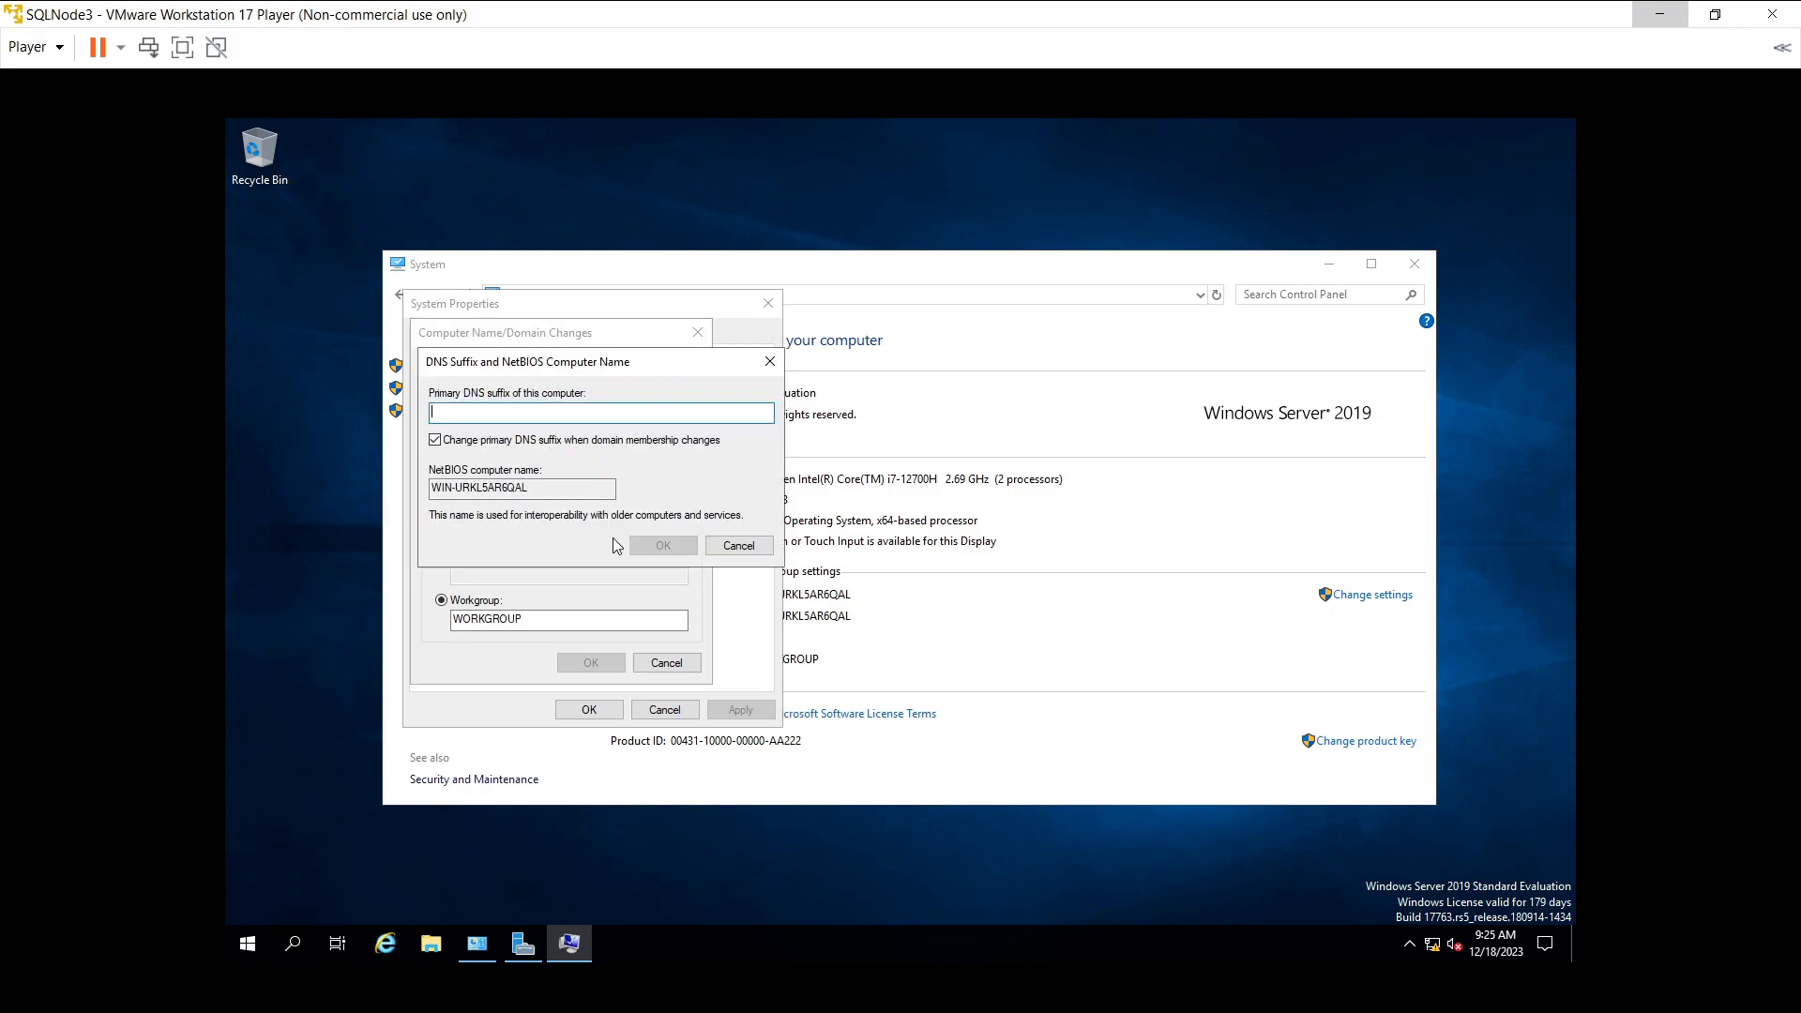
left_click(738, 545)
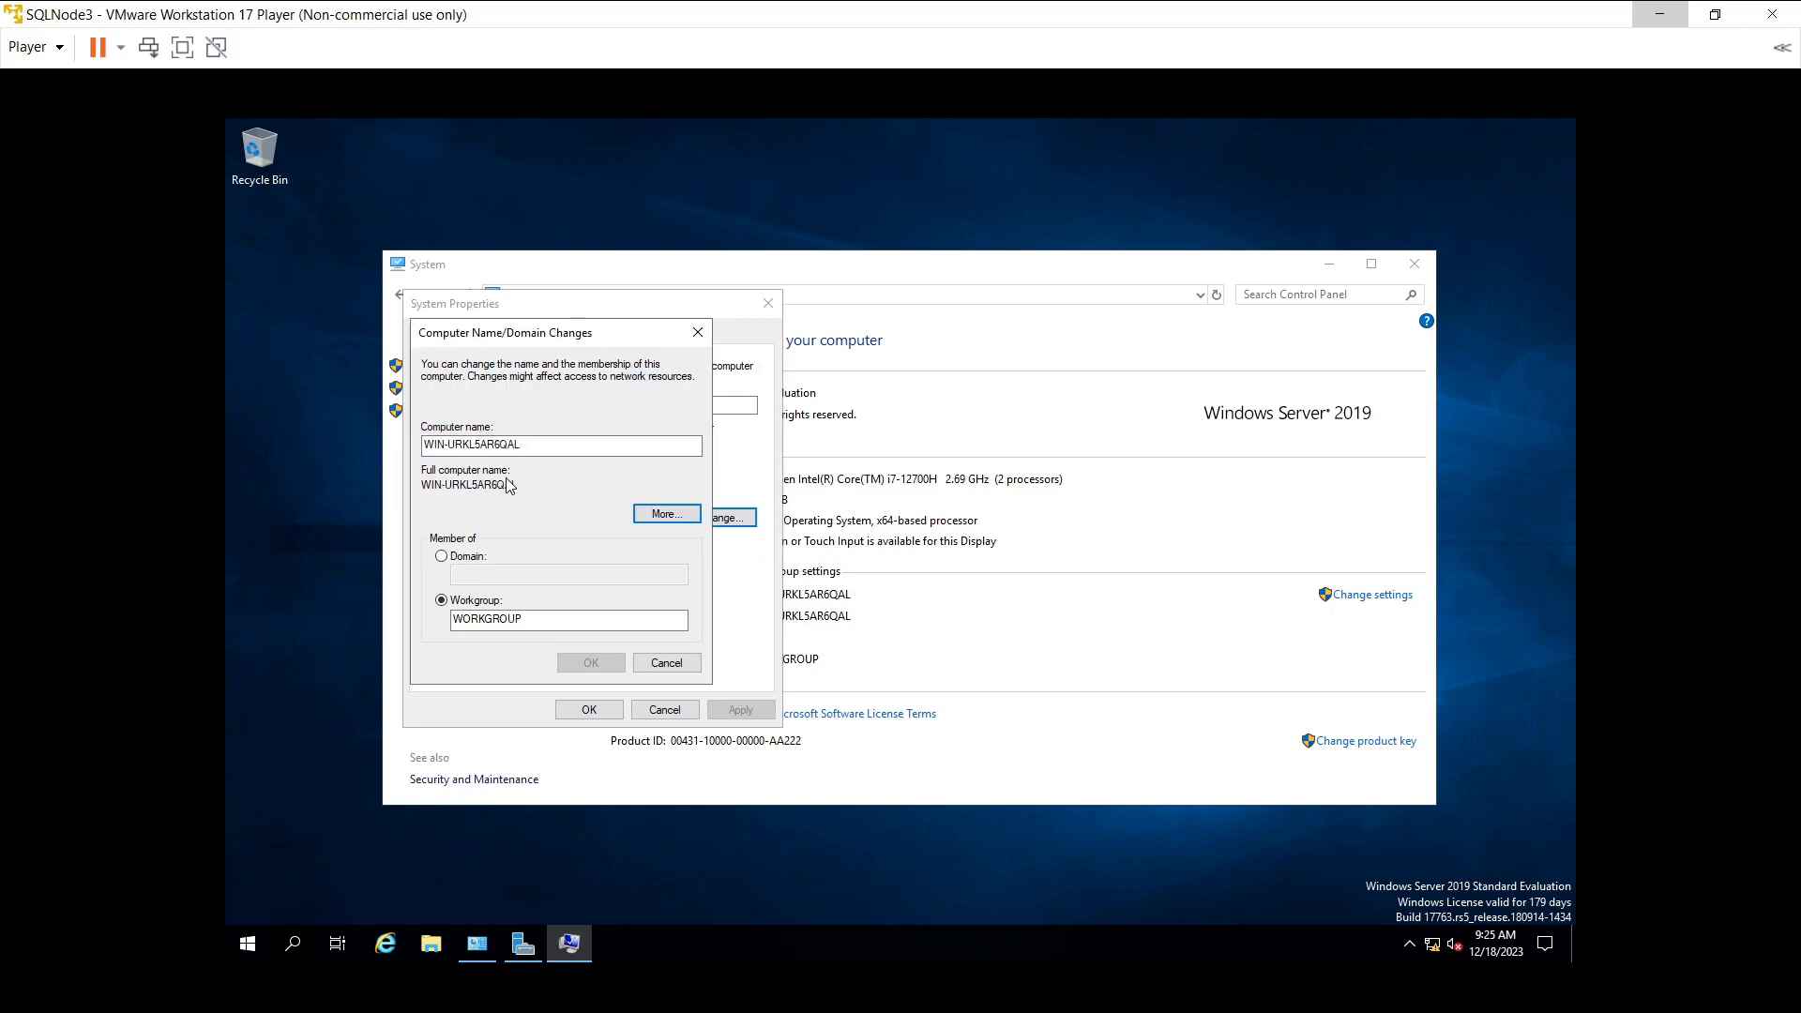
left_click_drag(528, 446, 389, 455)
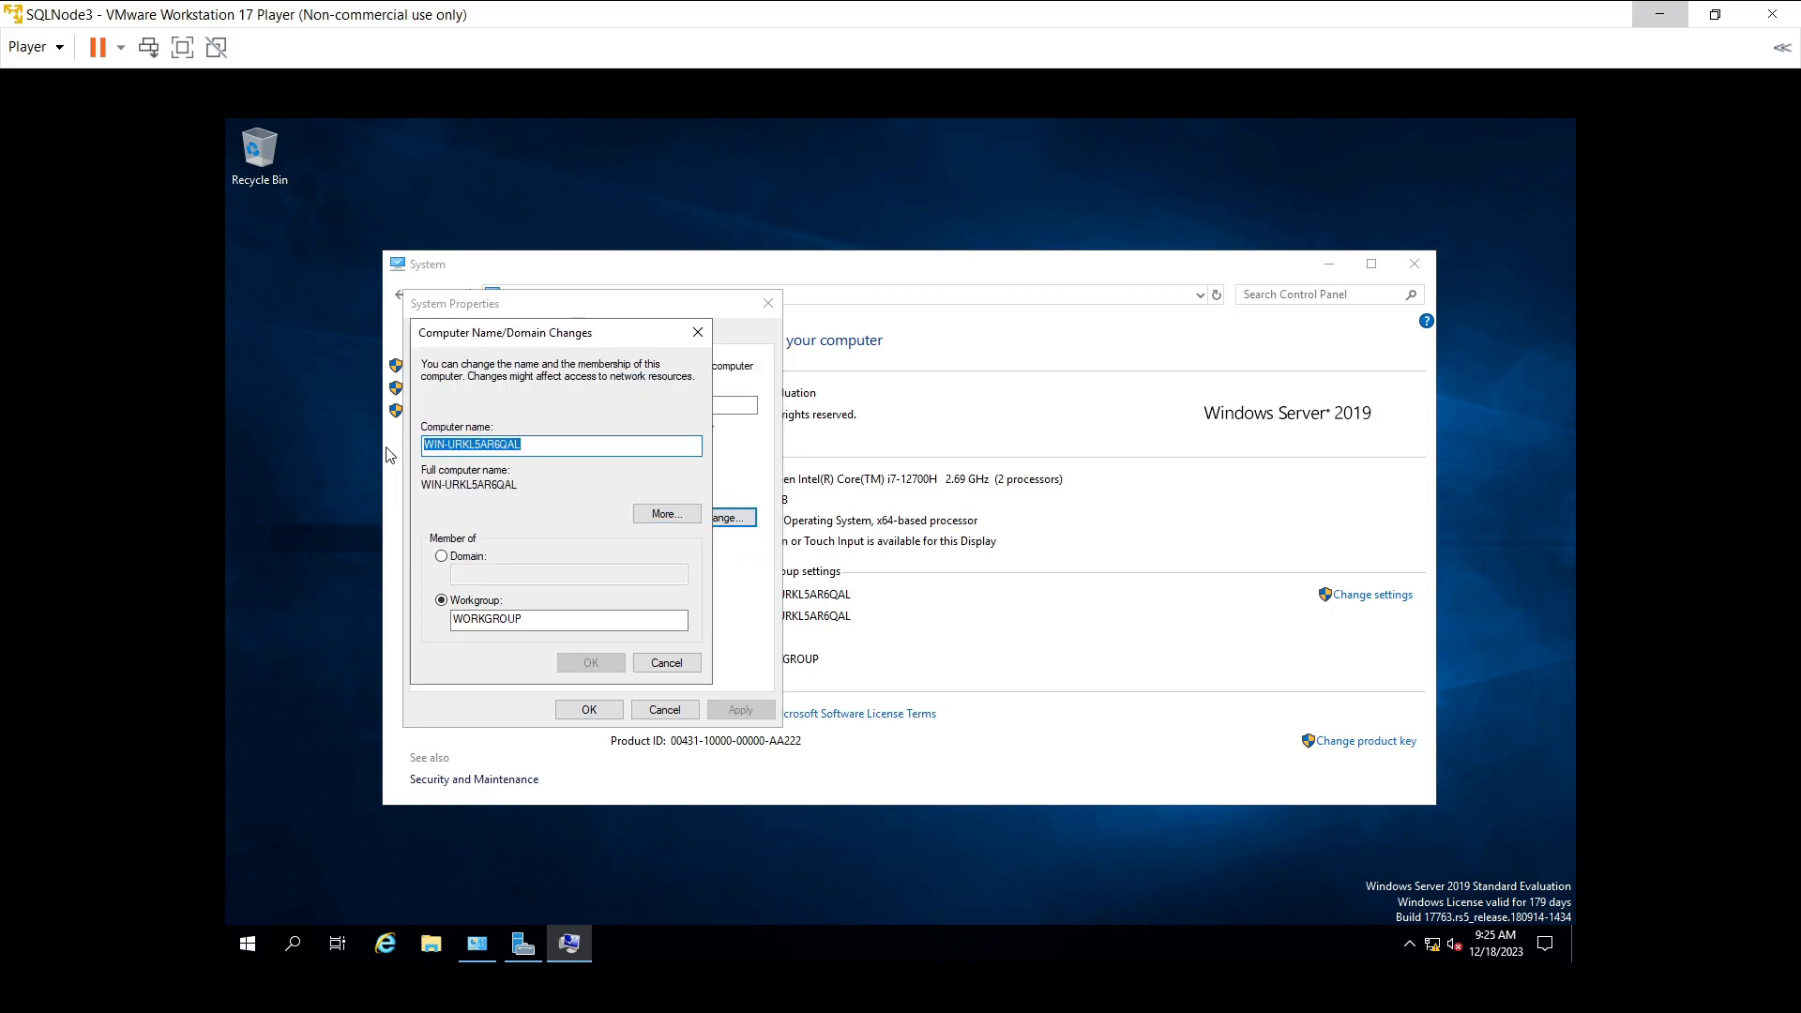
type("SQLNode3")
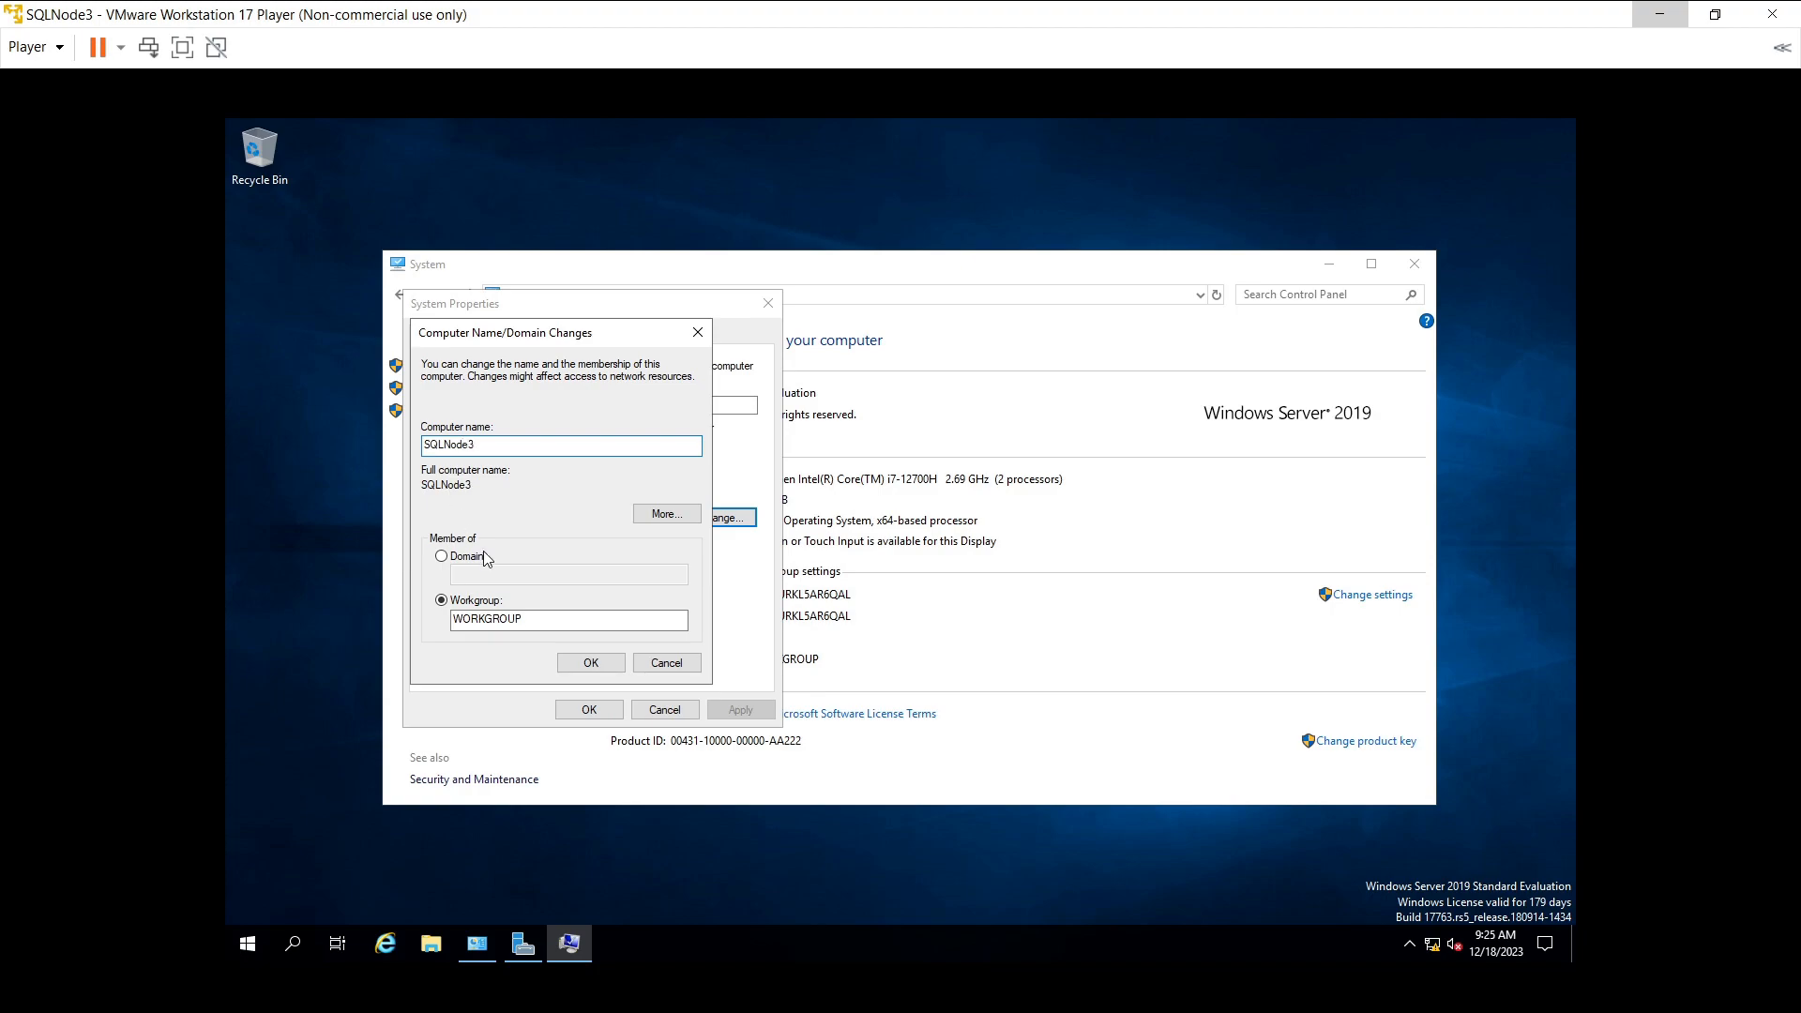
left_click(474, 557)
left_click(487, 572)
type("Swaraj")
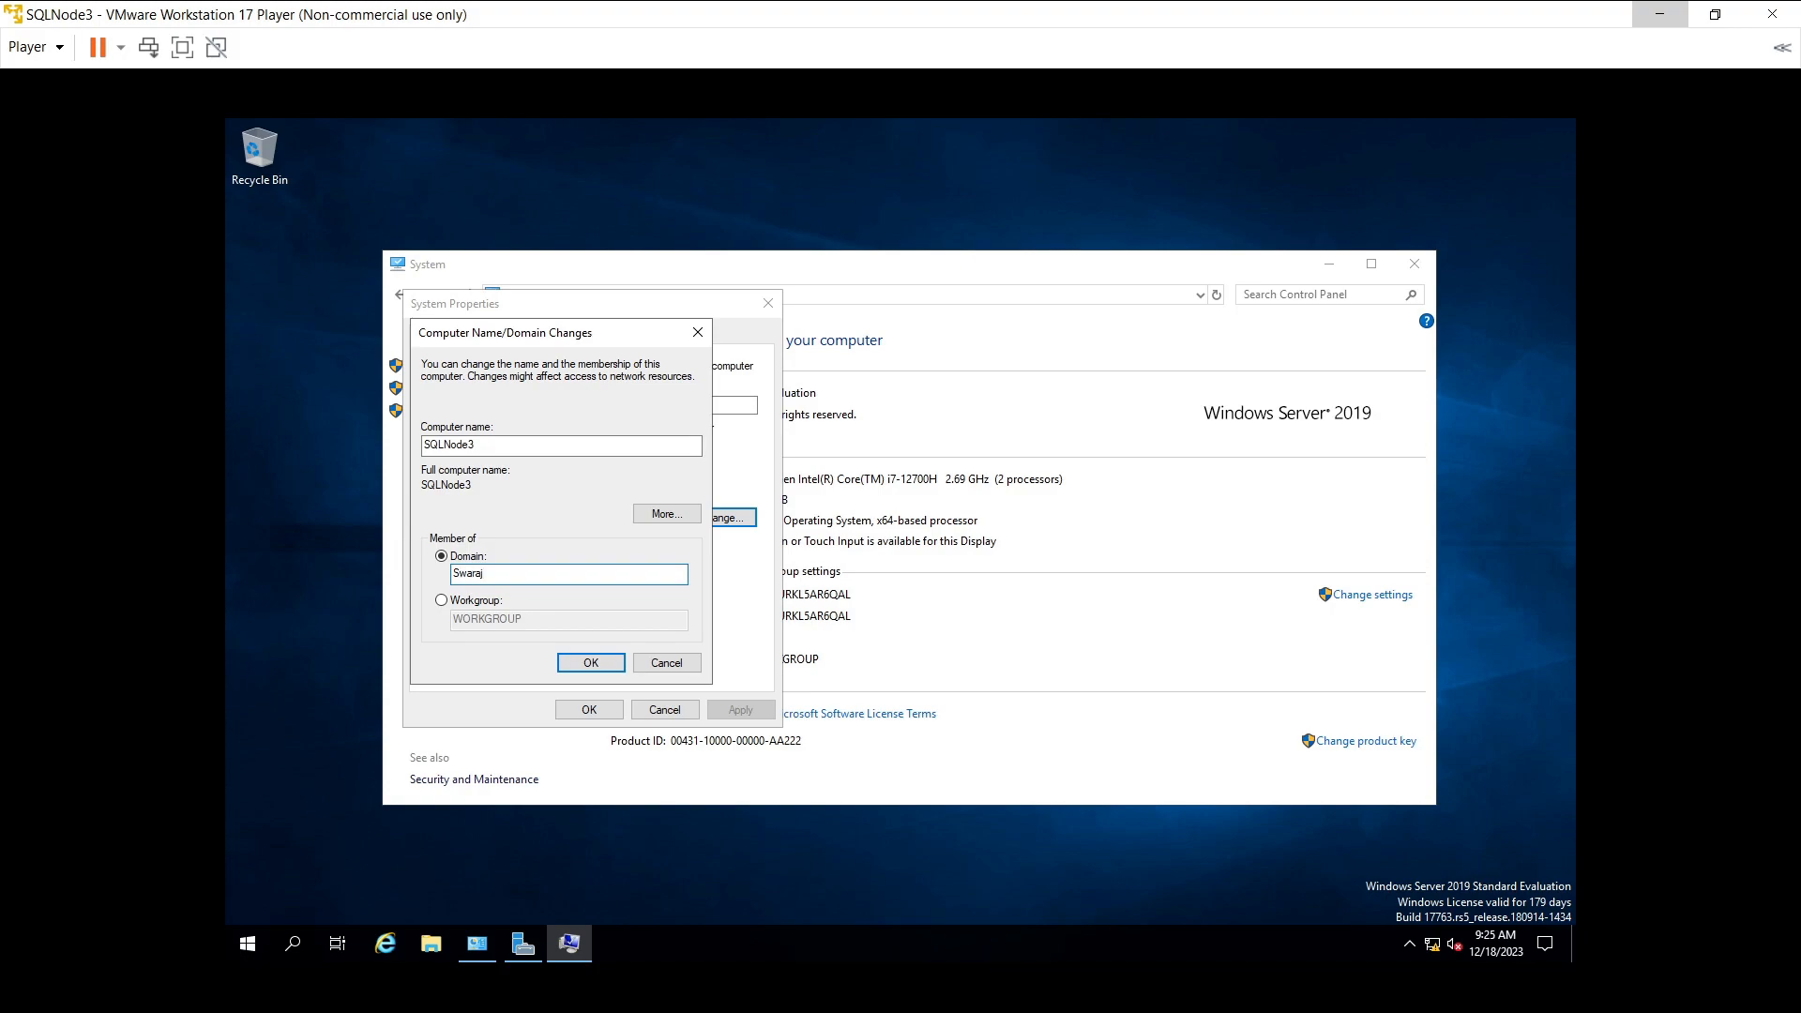
left_click(580, 664)
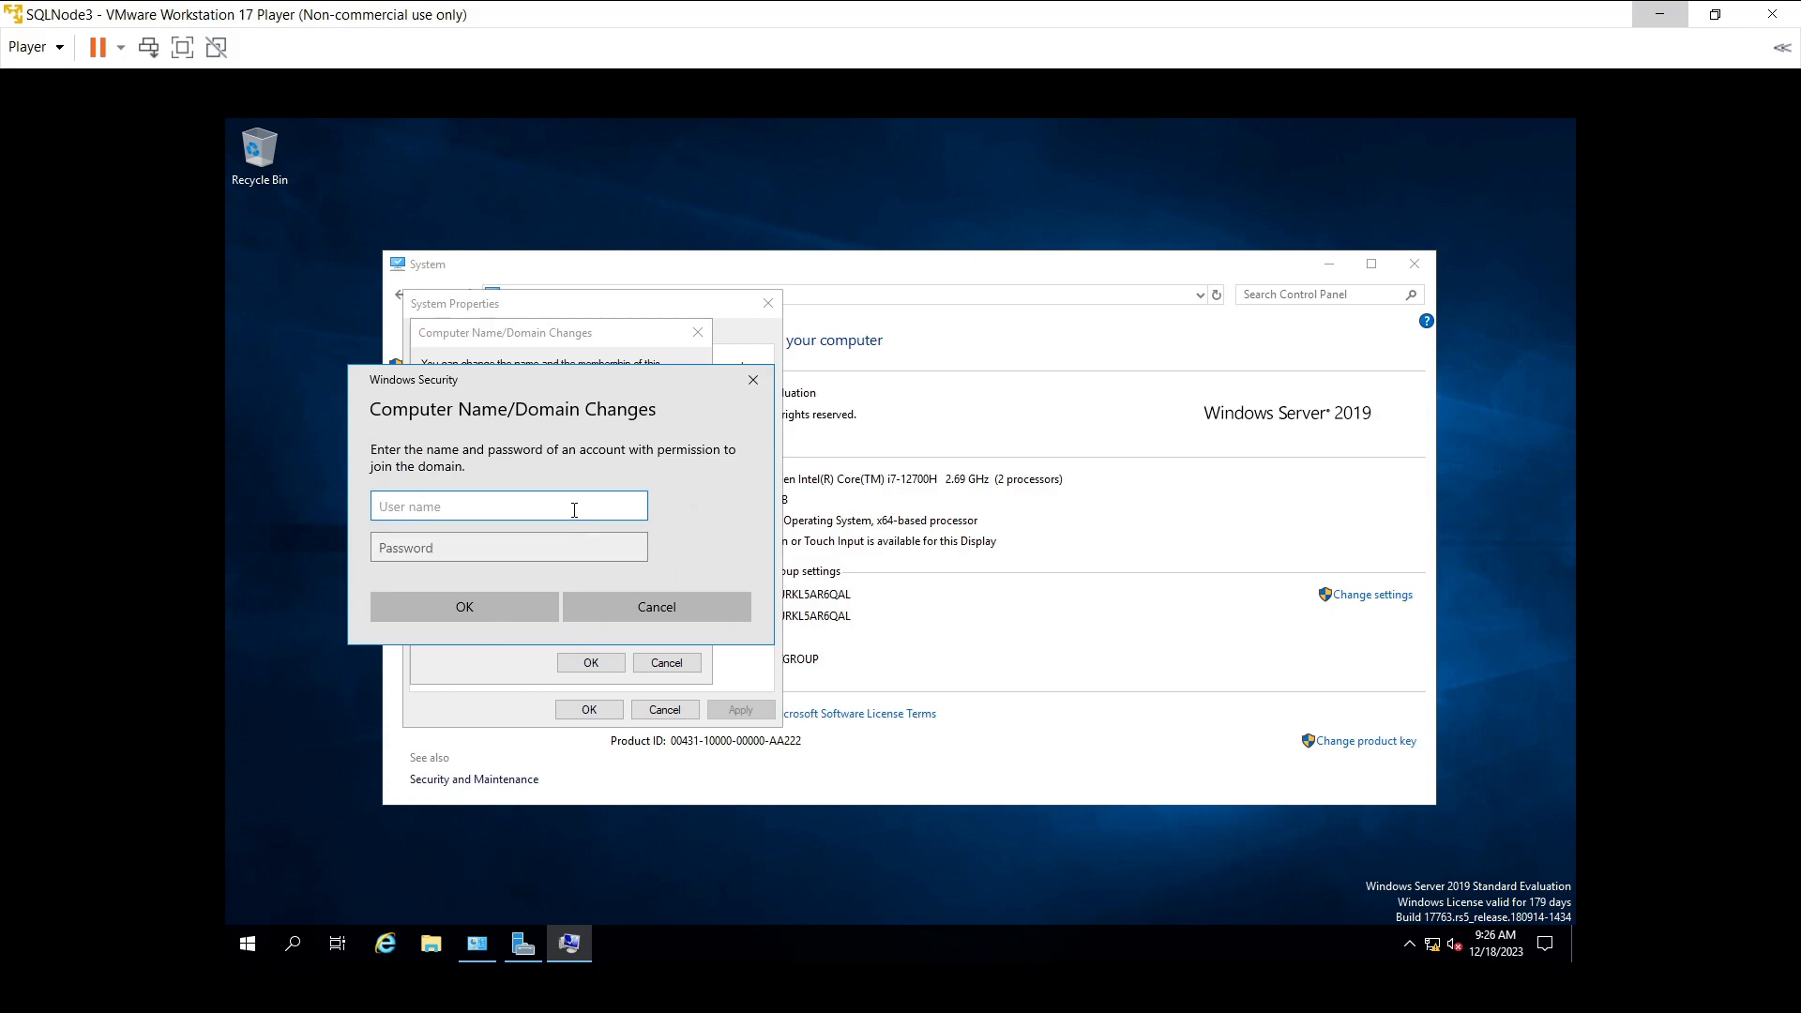
- Authorize the domain join with the Administrator credentials, then acknowledge the swaraj.com welcome and restart notices
type("Administrato")
type("r")
key("Tab")
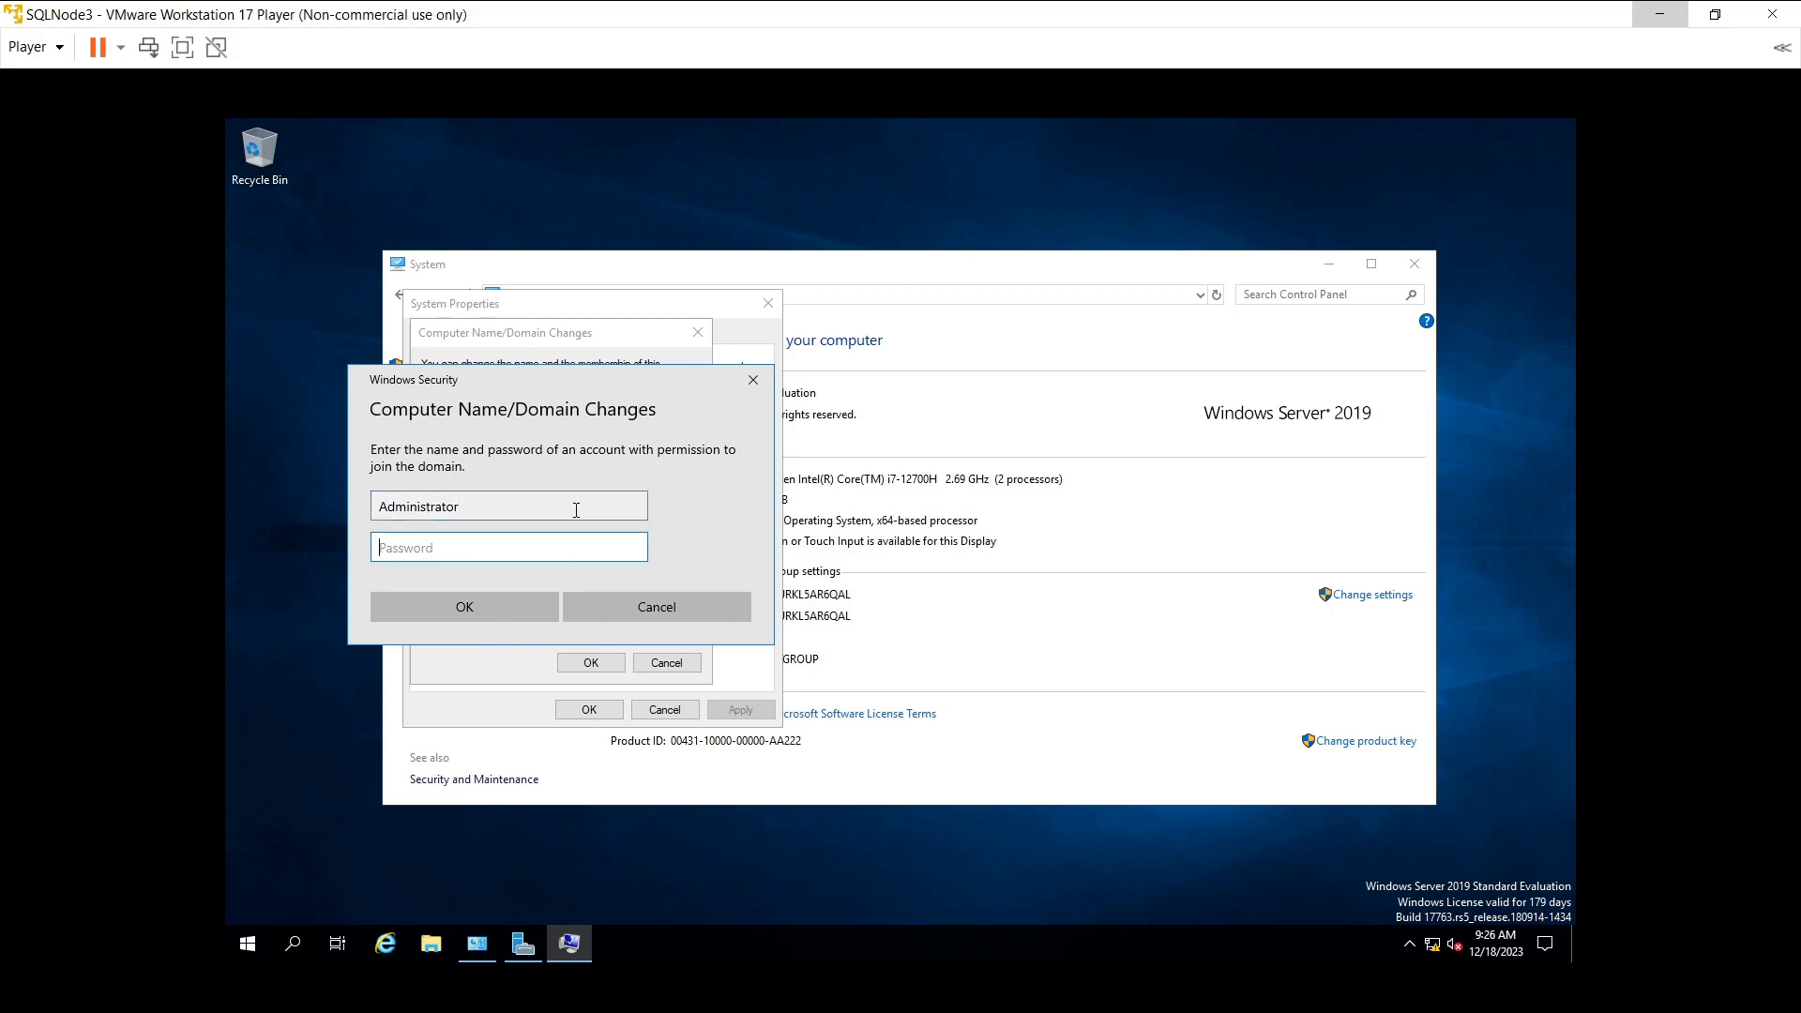
type("**********")
left_click(495, 599)
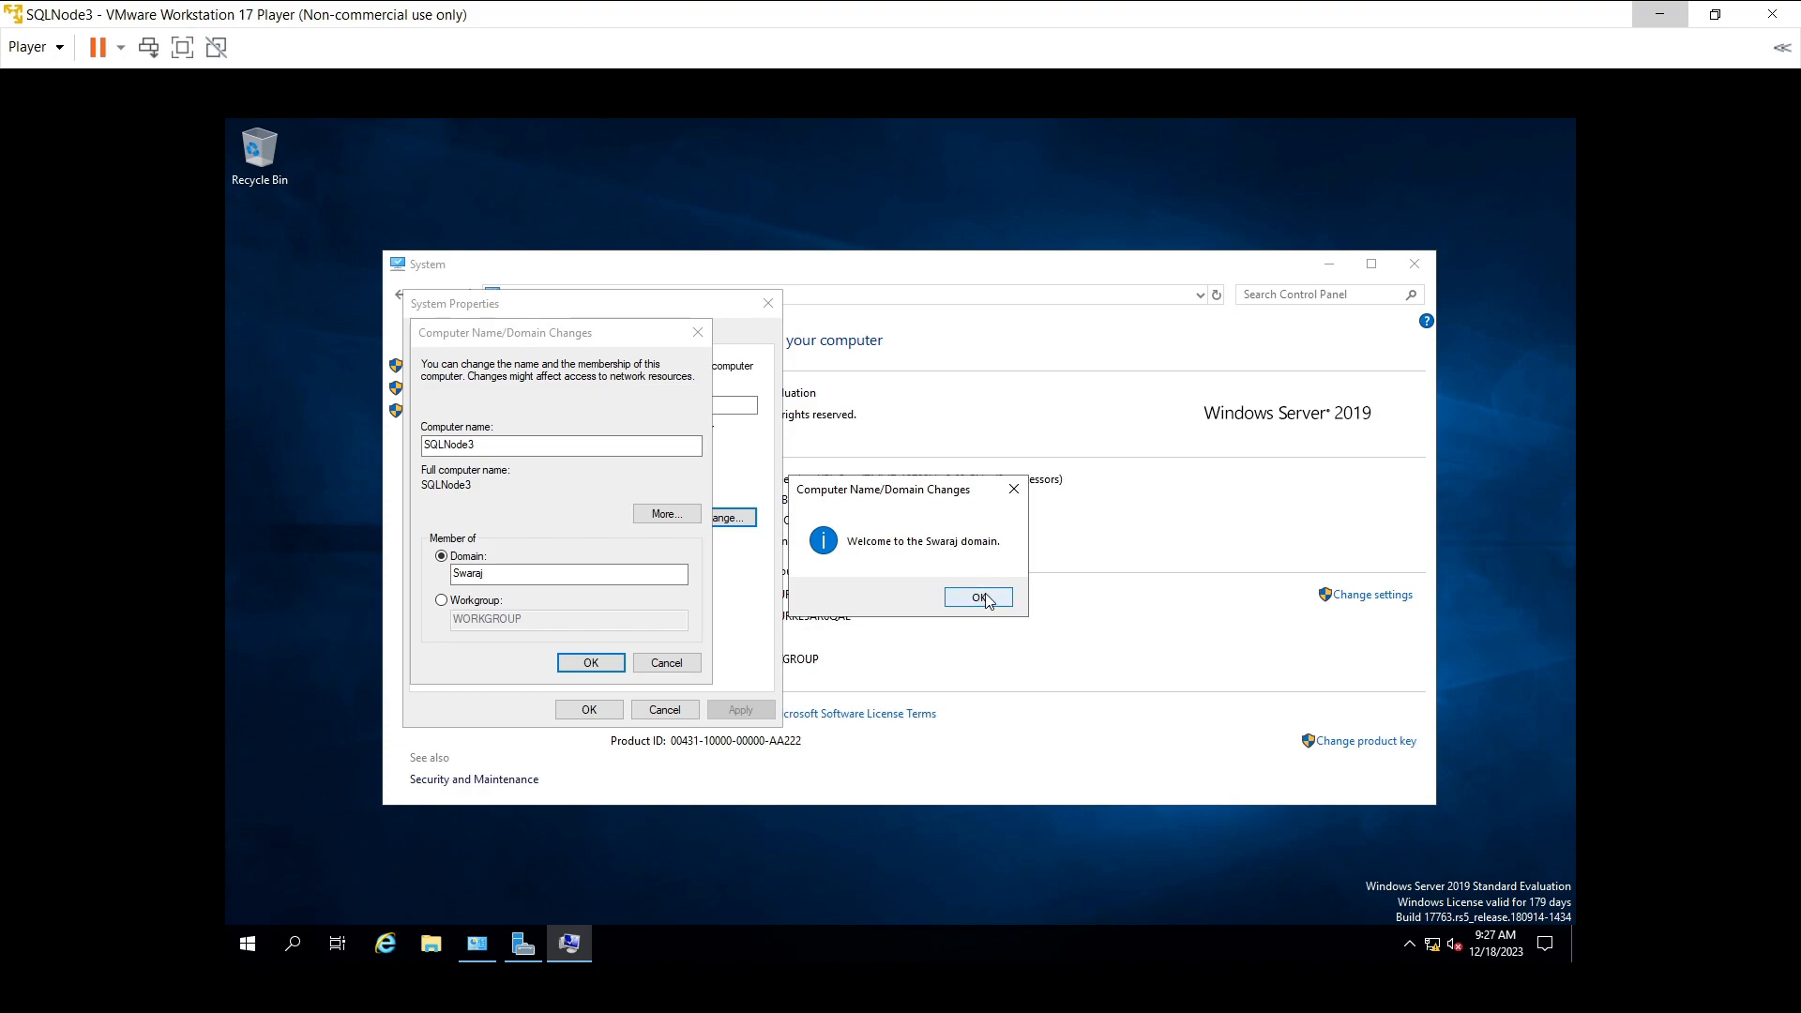
left_click(980, 599)
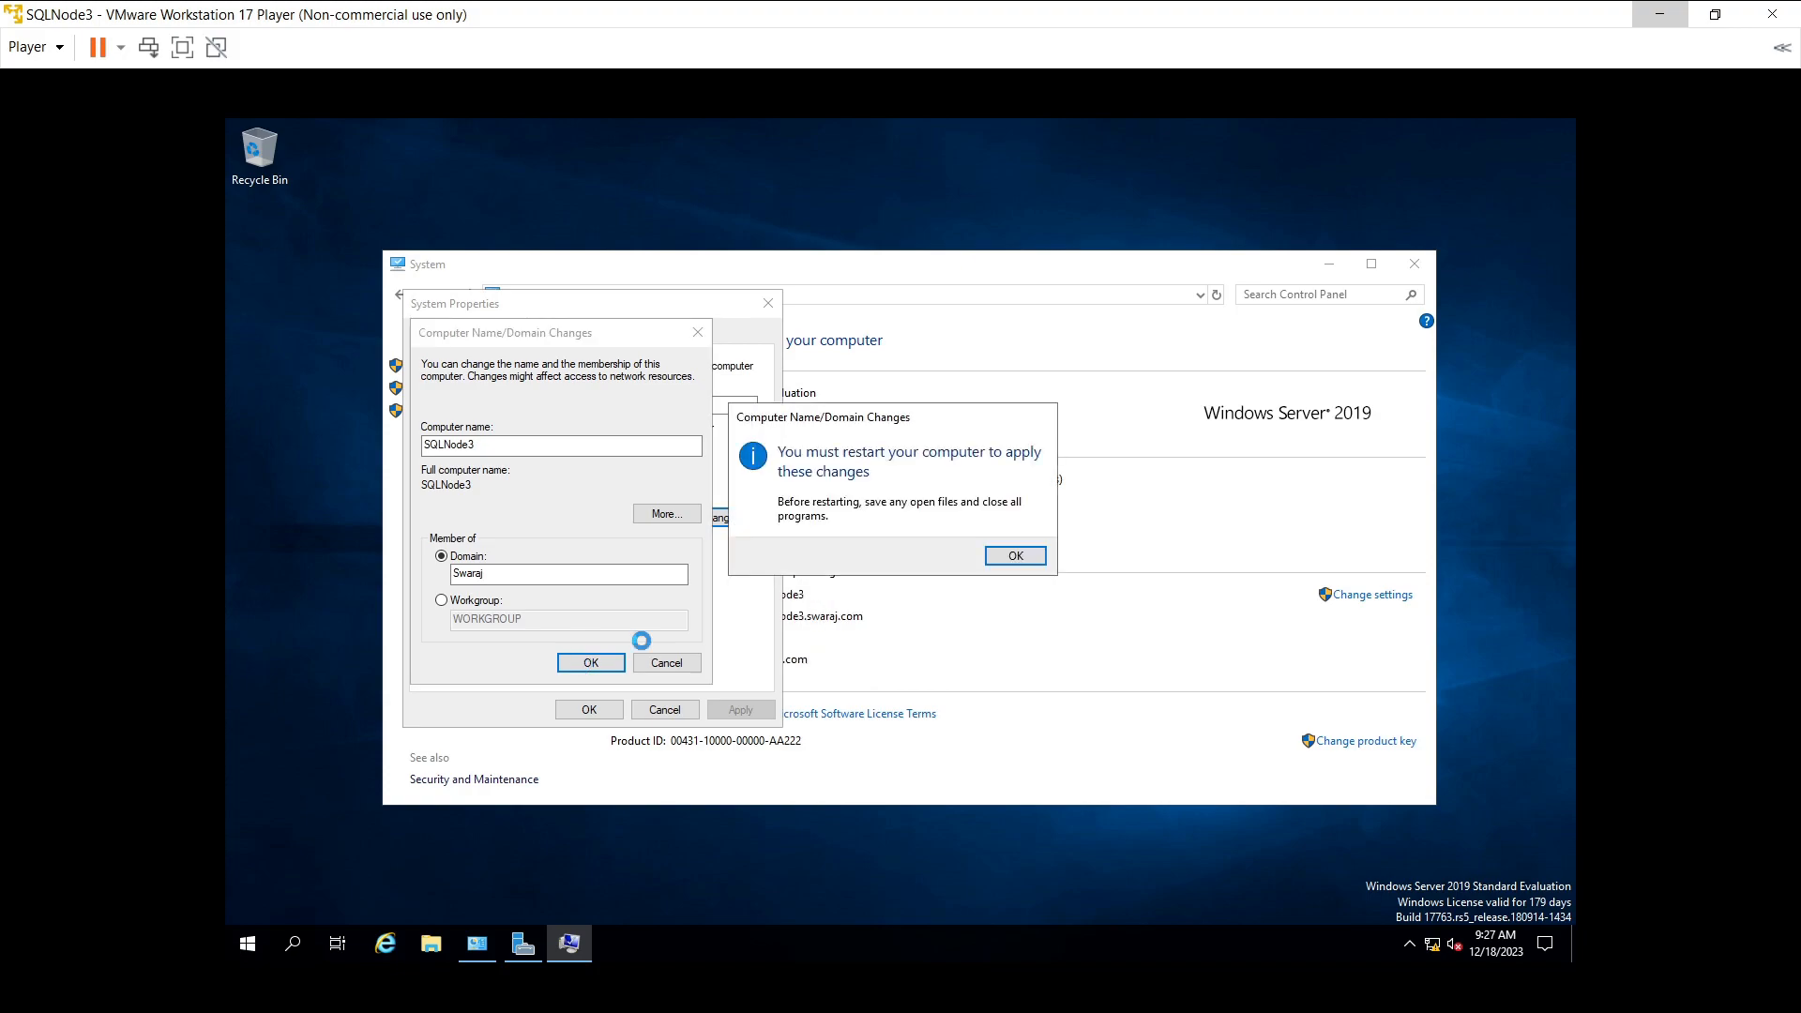
left_click(999, 560)
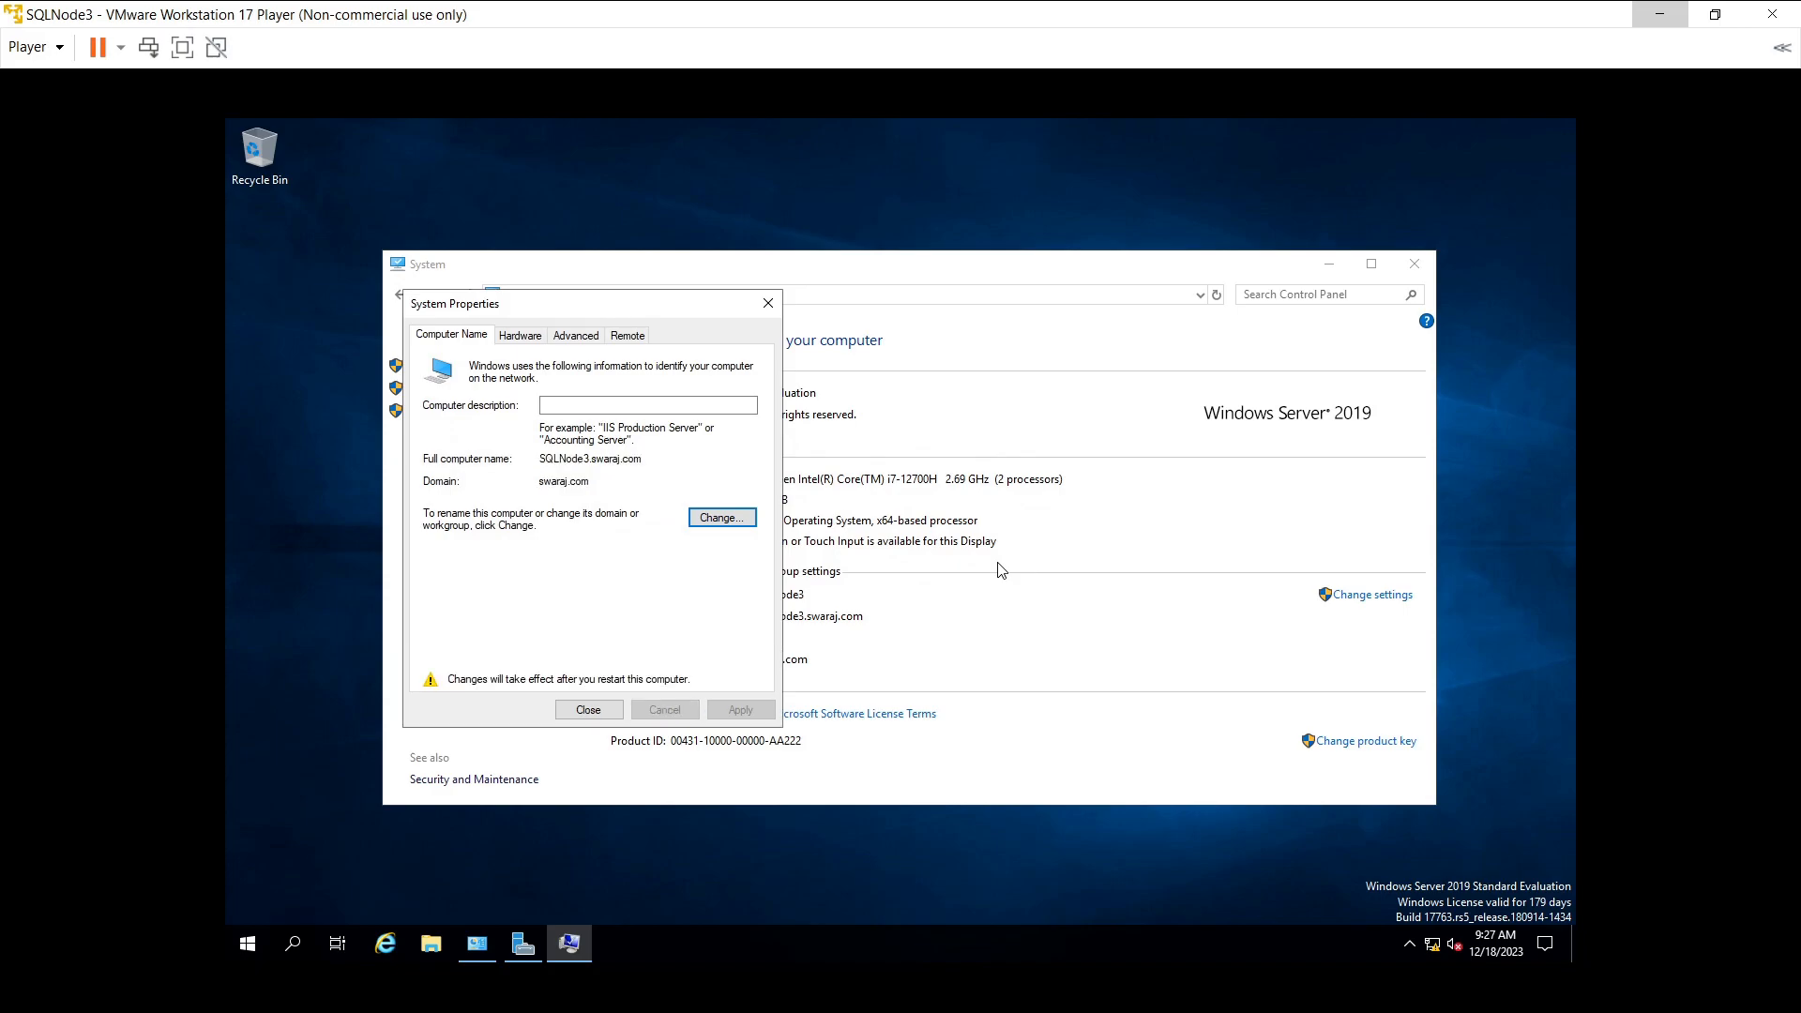
- Close the System settings with Restart Later, then restart SQLNode3 through Restart Guest
left_click(600, 709)
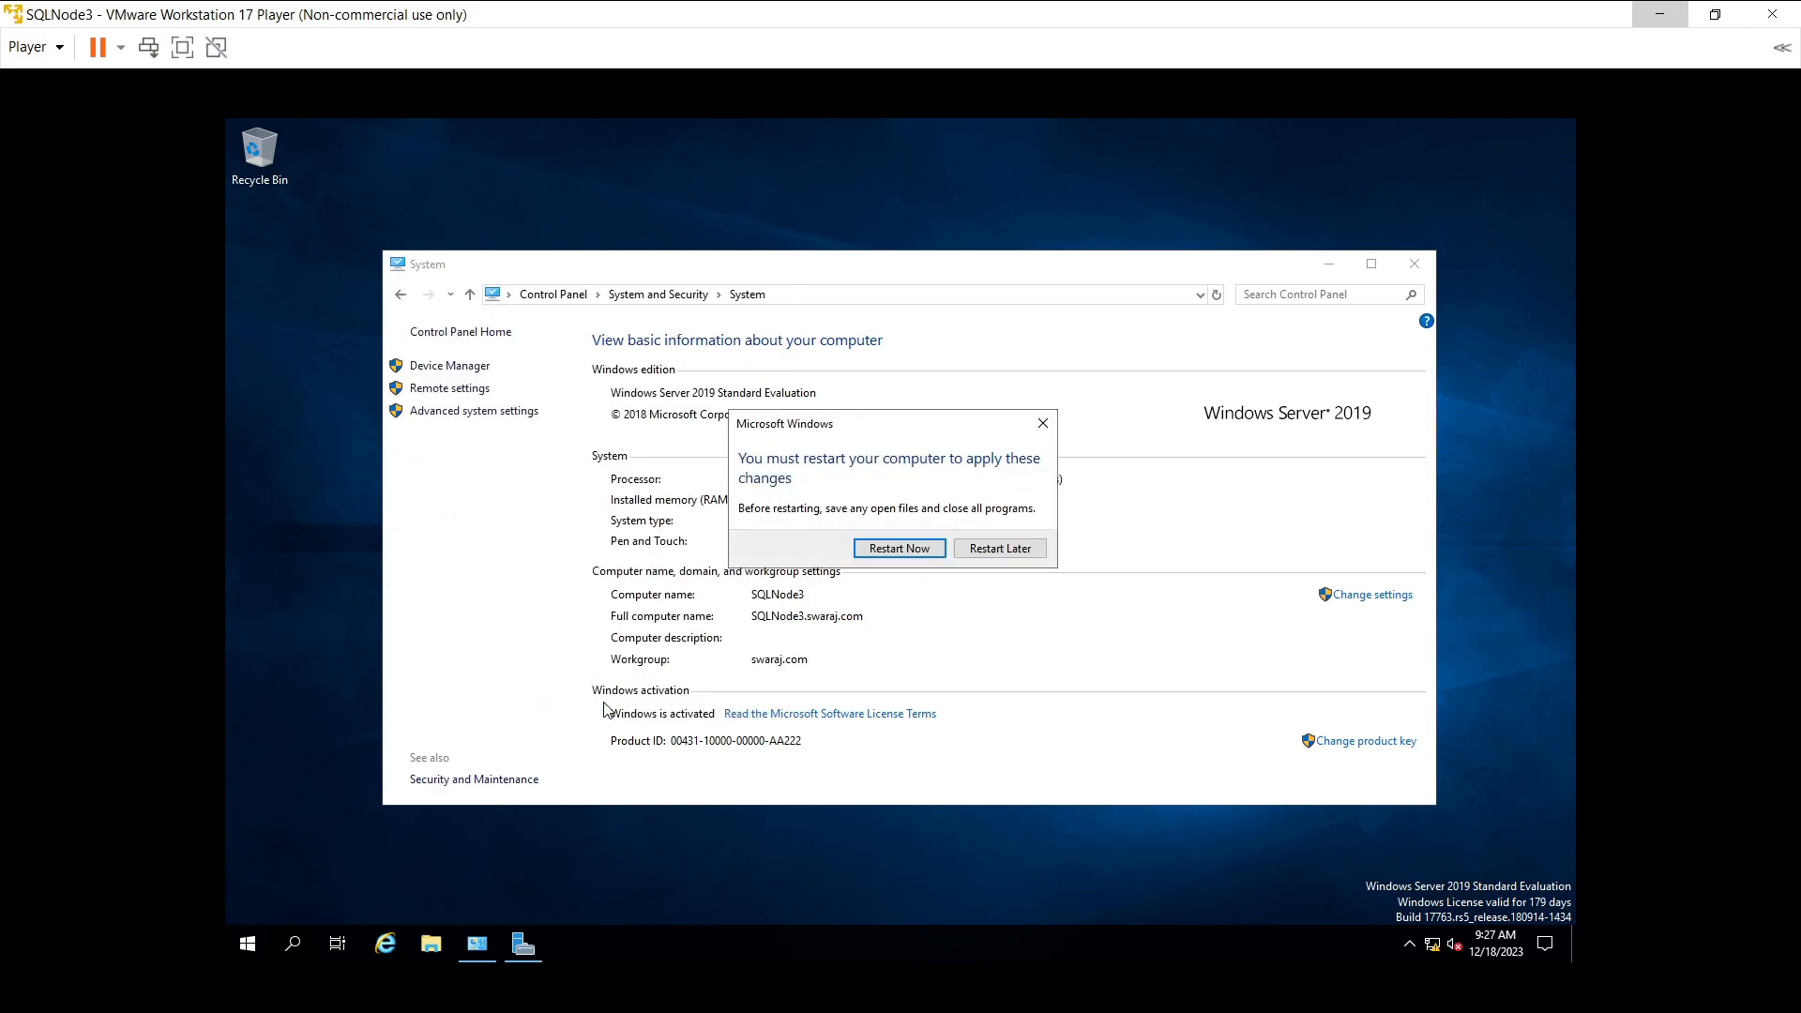
left_click(1013, 549)
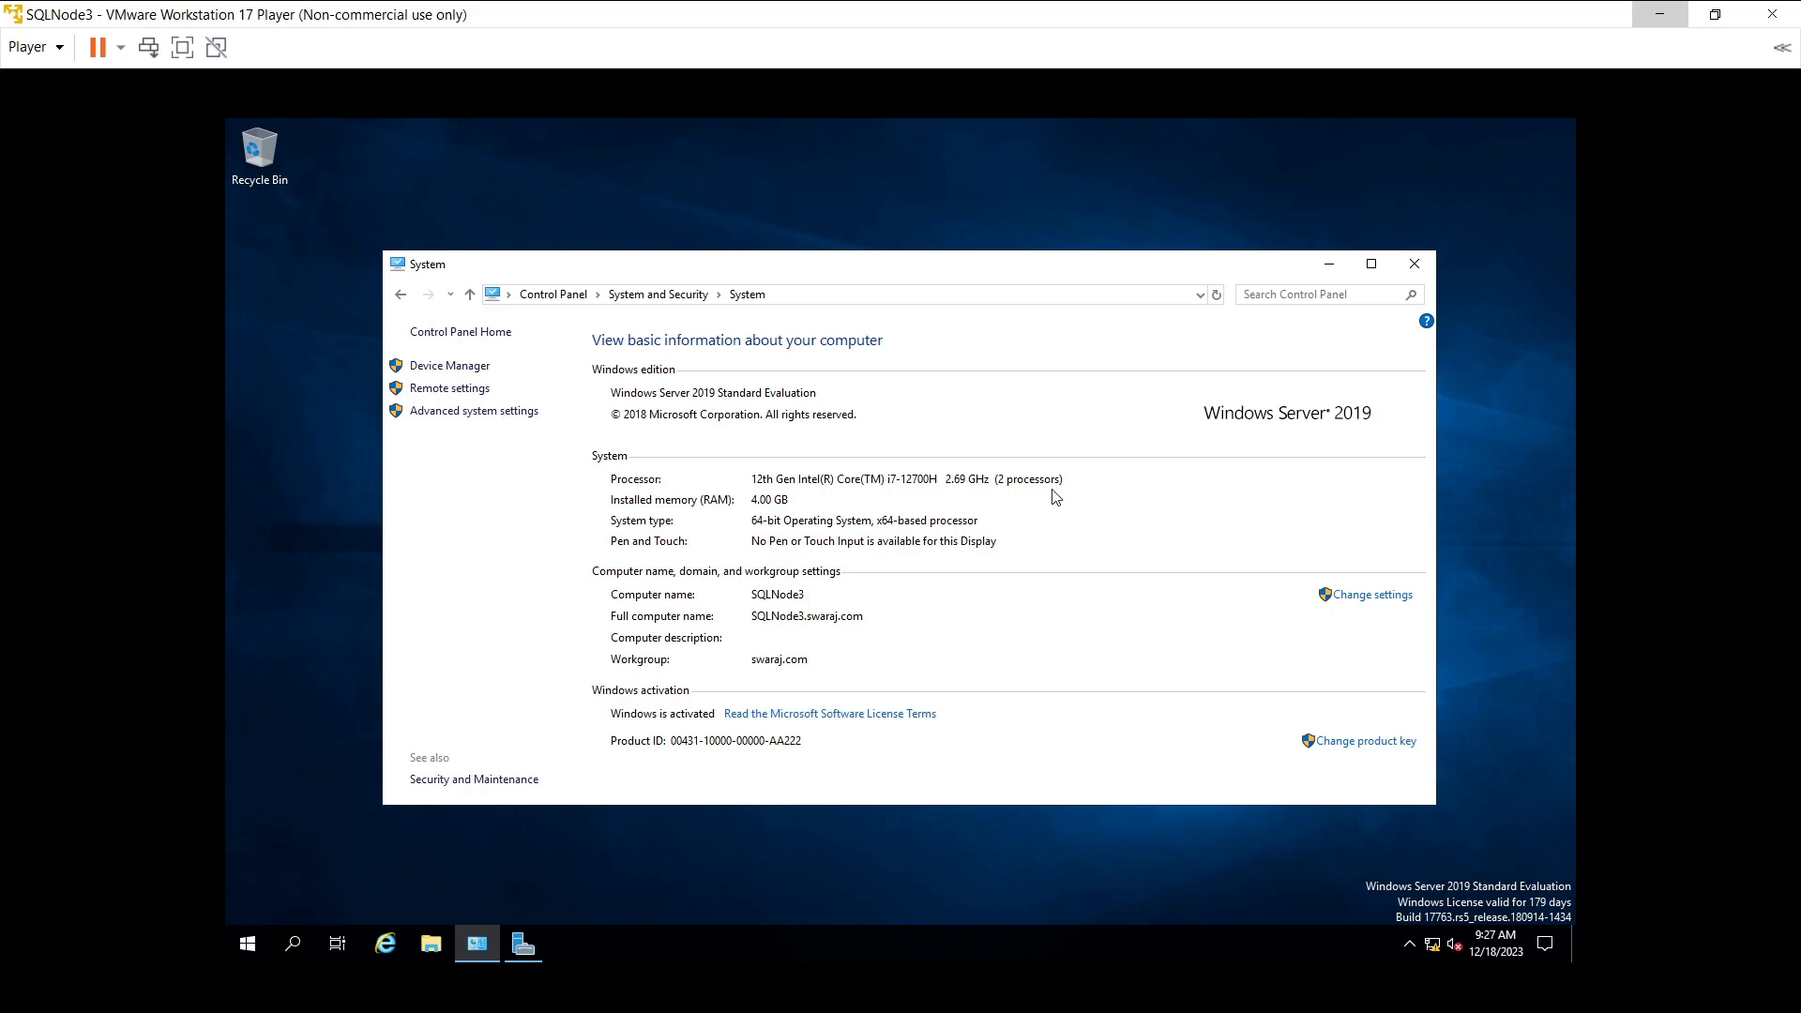
left_click(1413, 264)
left_click(122, 49)
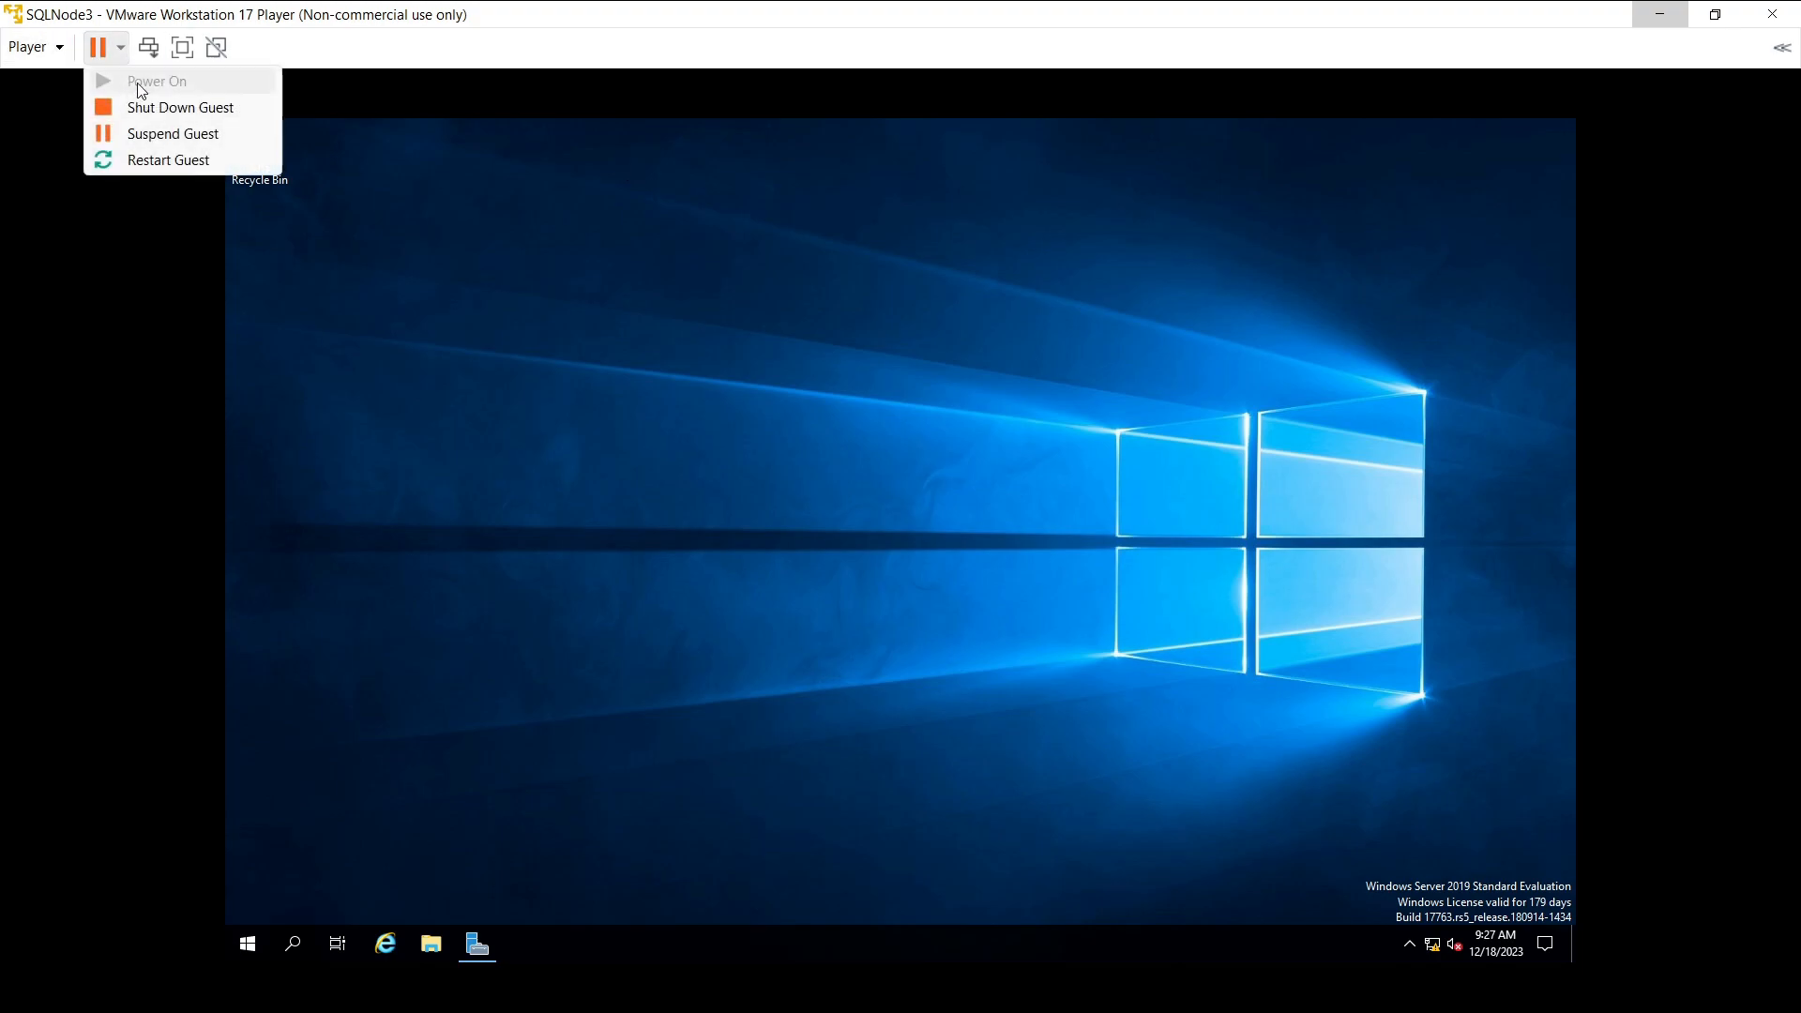
left_click(161, 160)
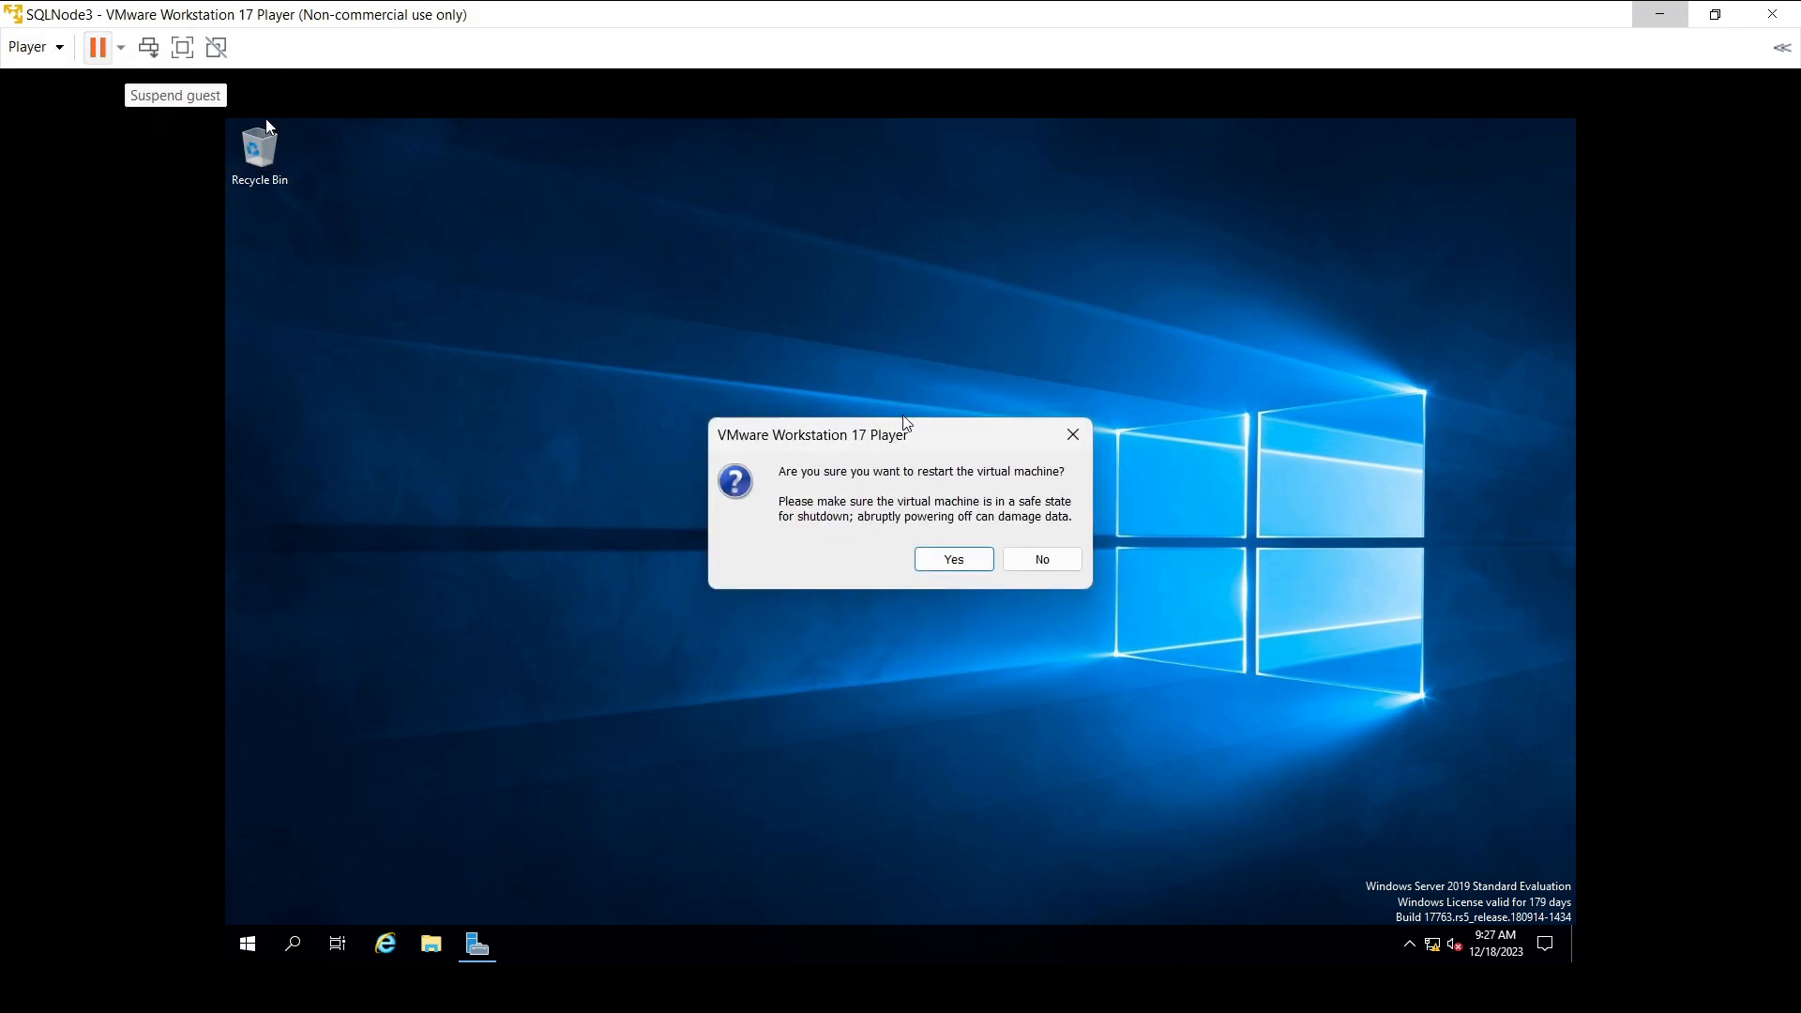
left_click(967, 558)
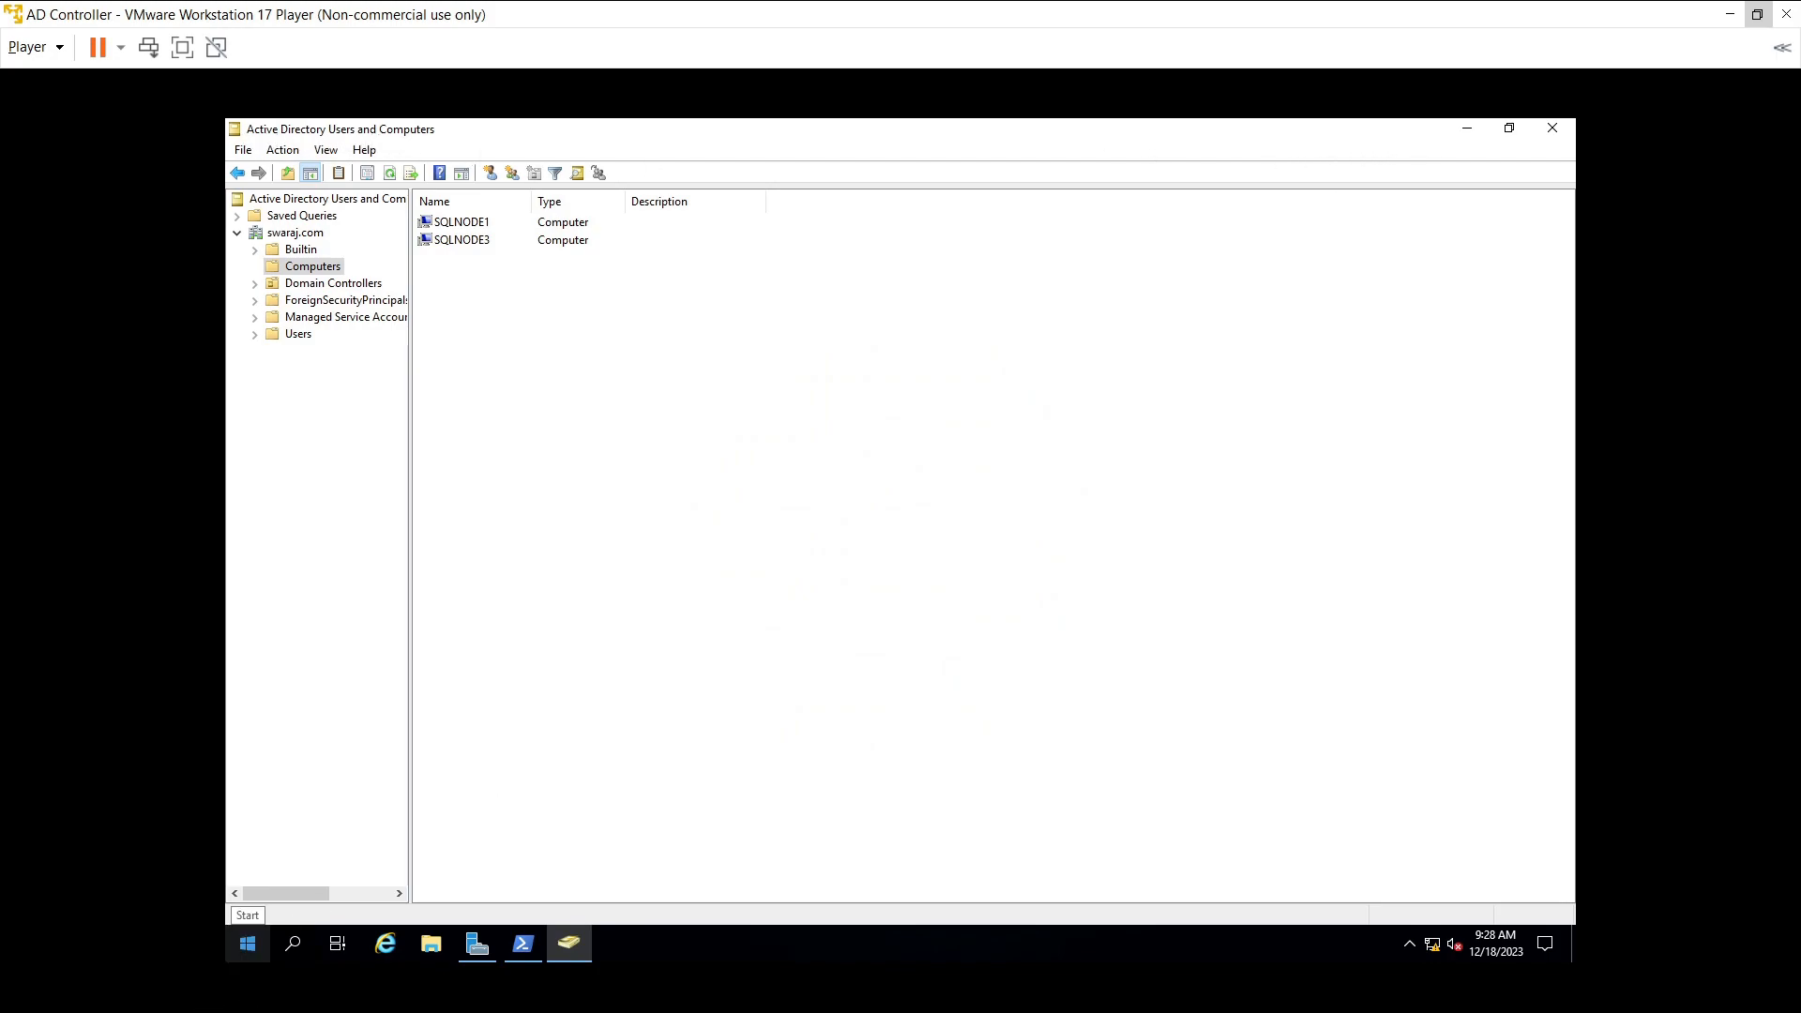
- In Active Directory Users and Computers, check SQLNODE1 and SQLNODE3 under Computers, then minimise the AD Controller
left_click(294, 946)
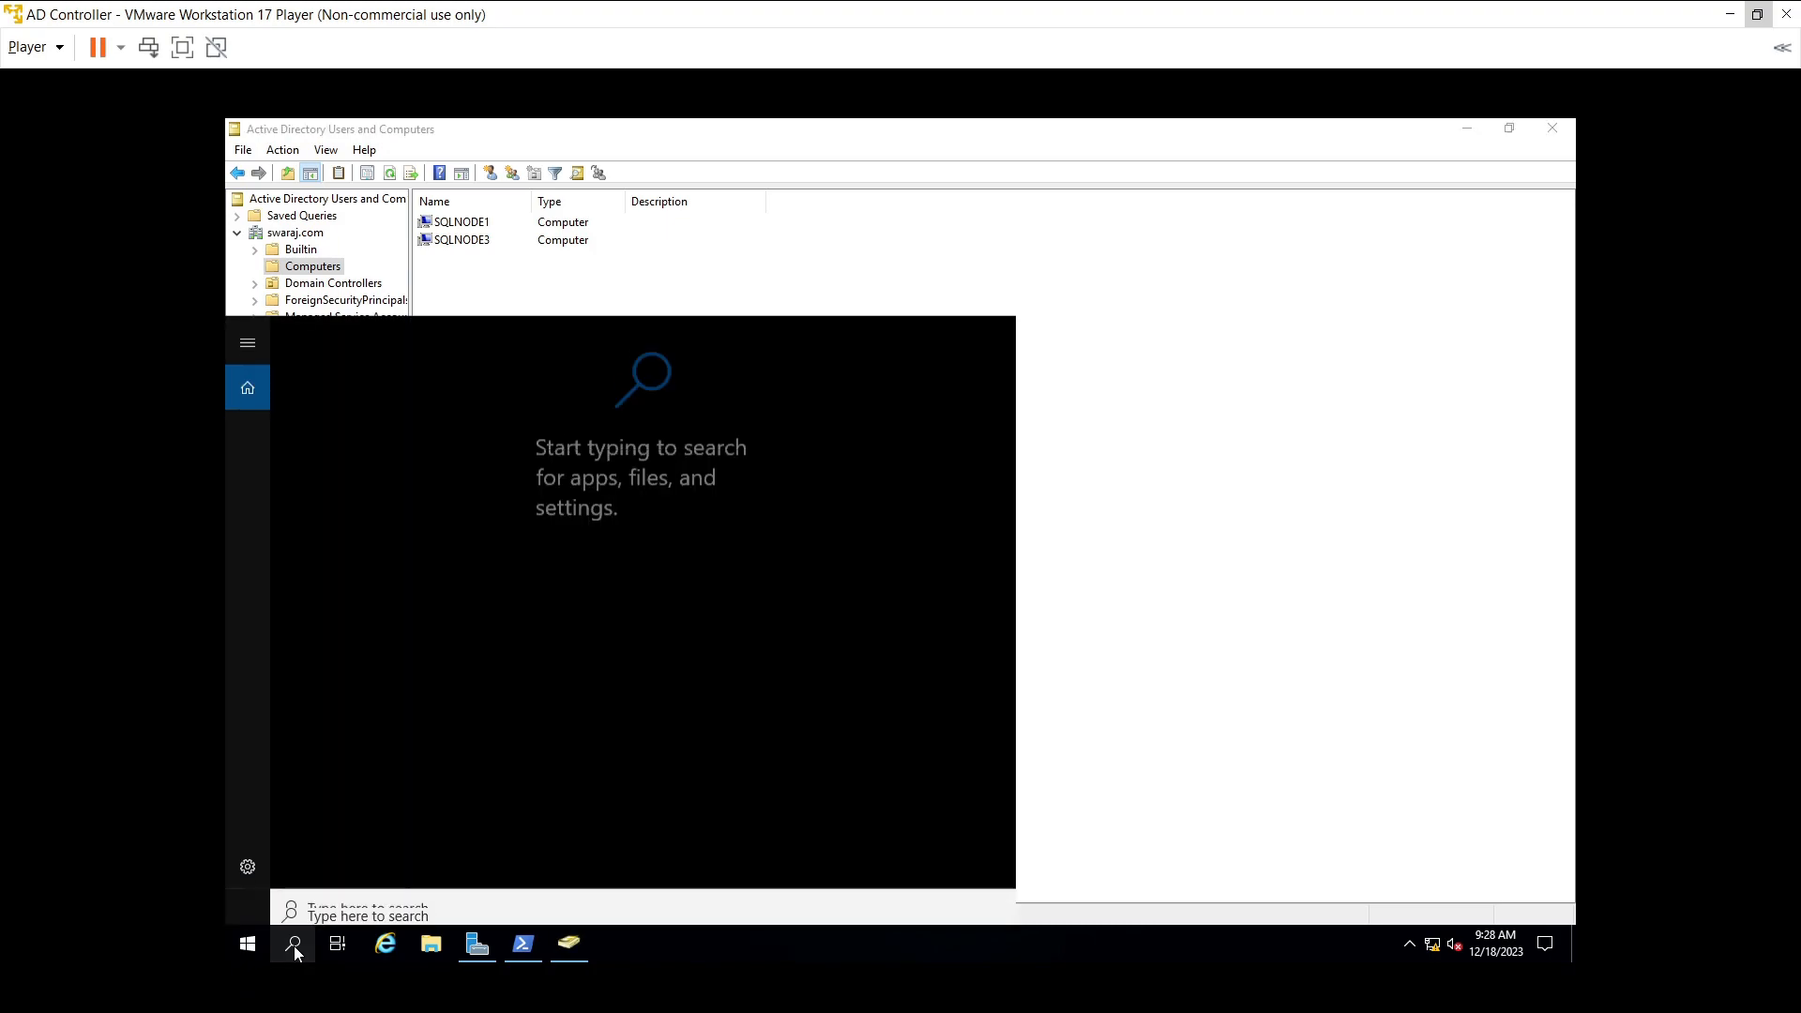
type("a")
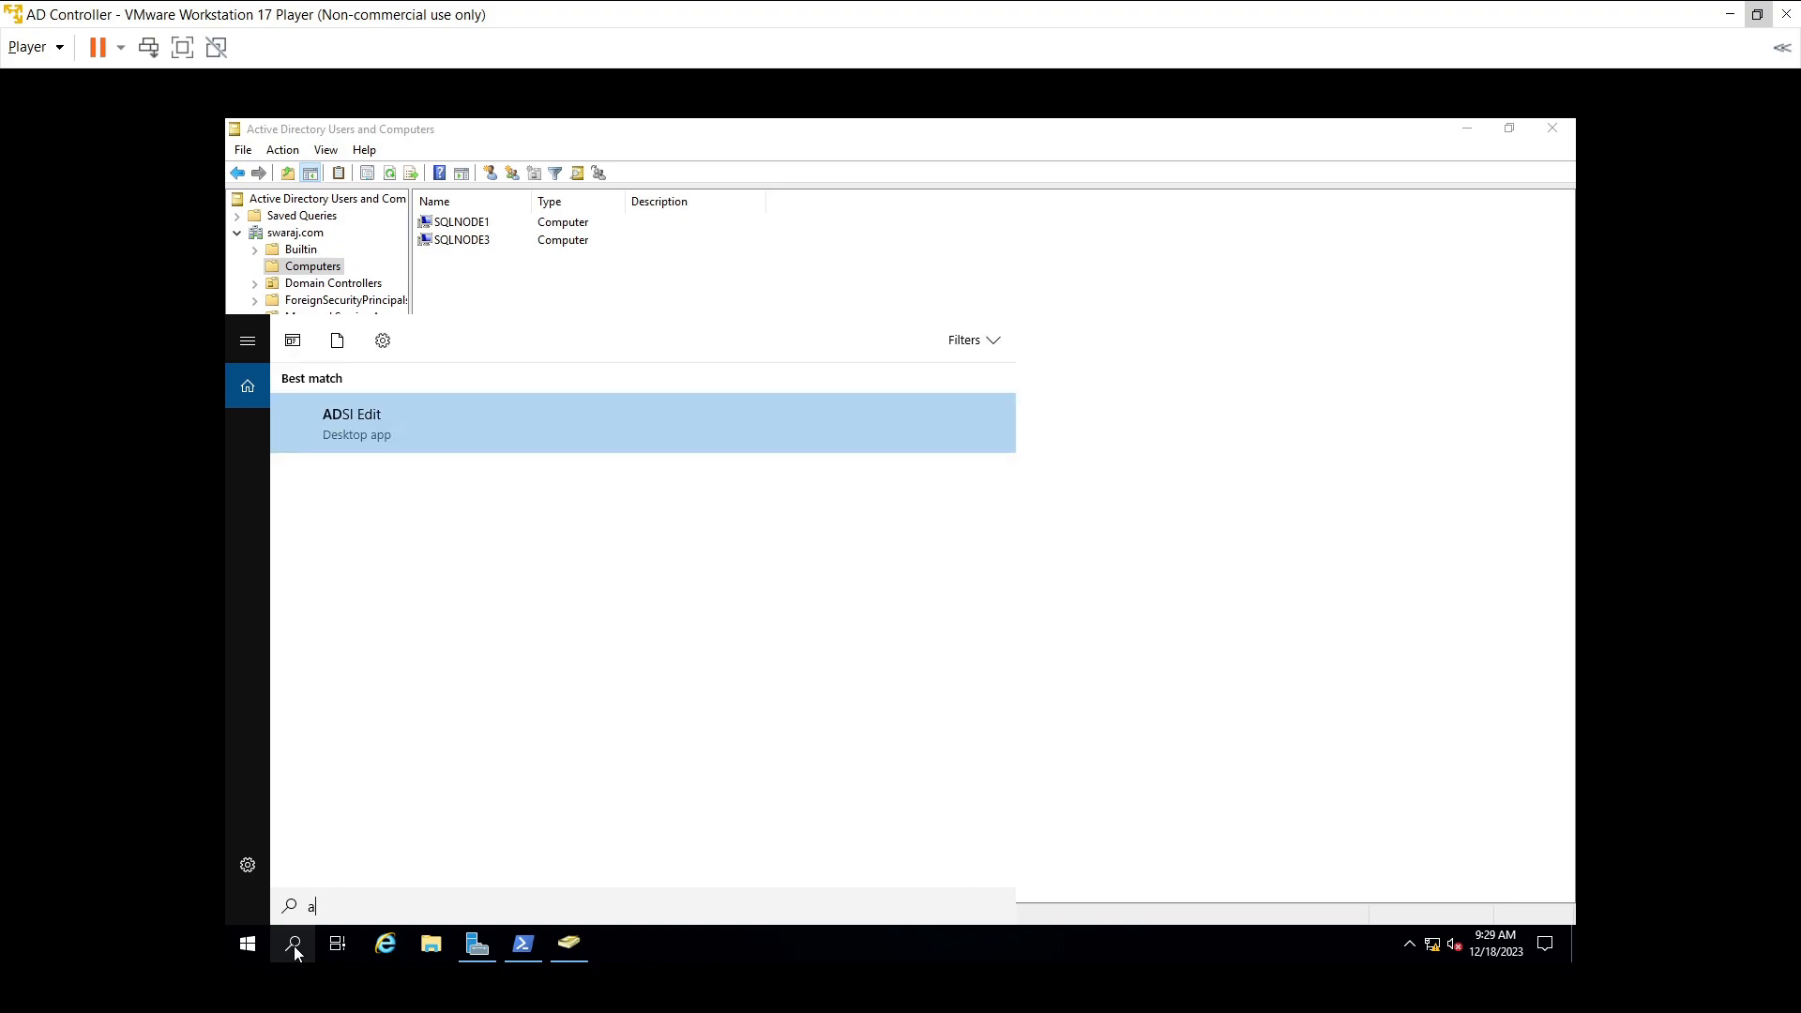
type("ctiv")
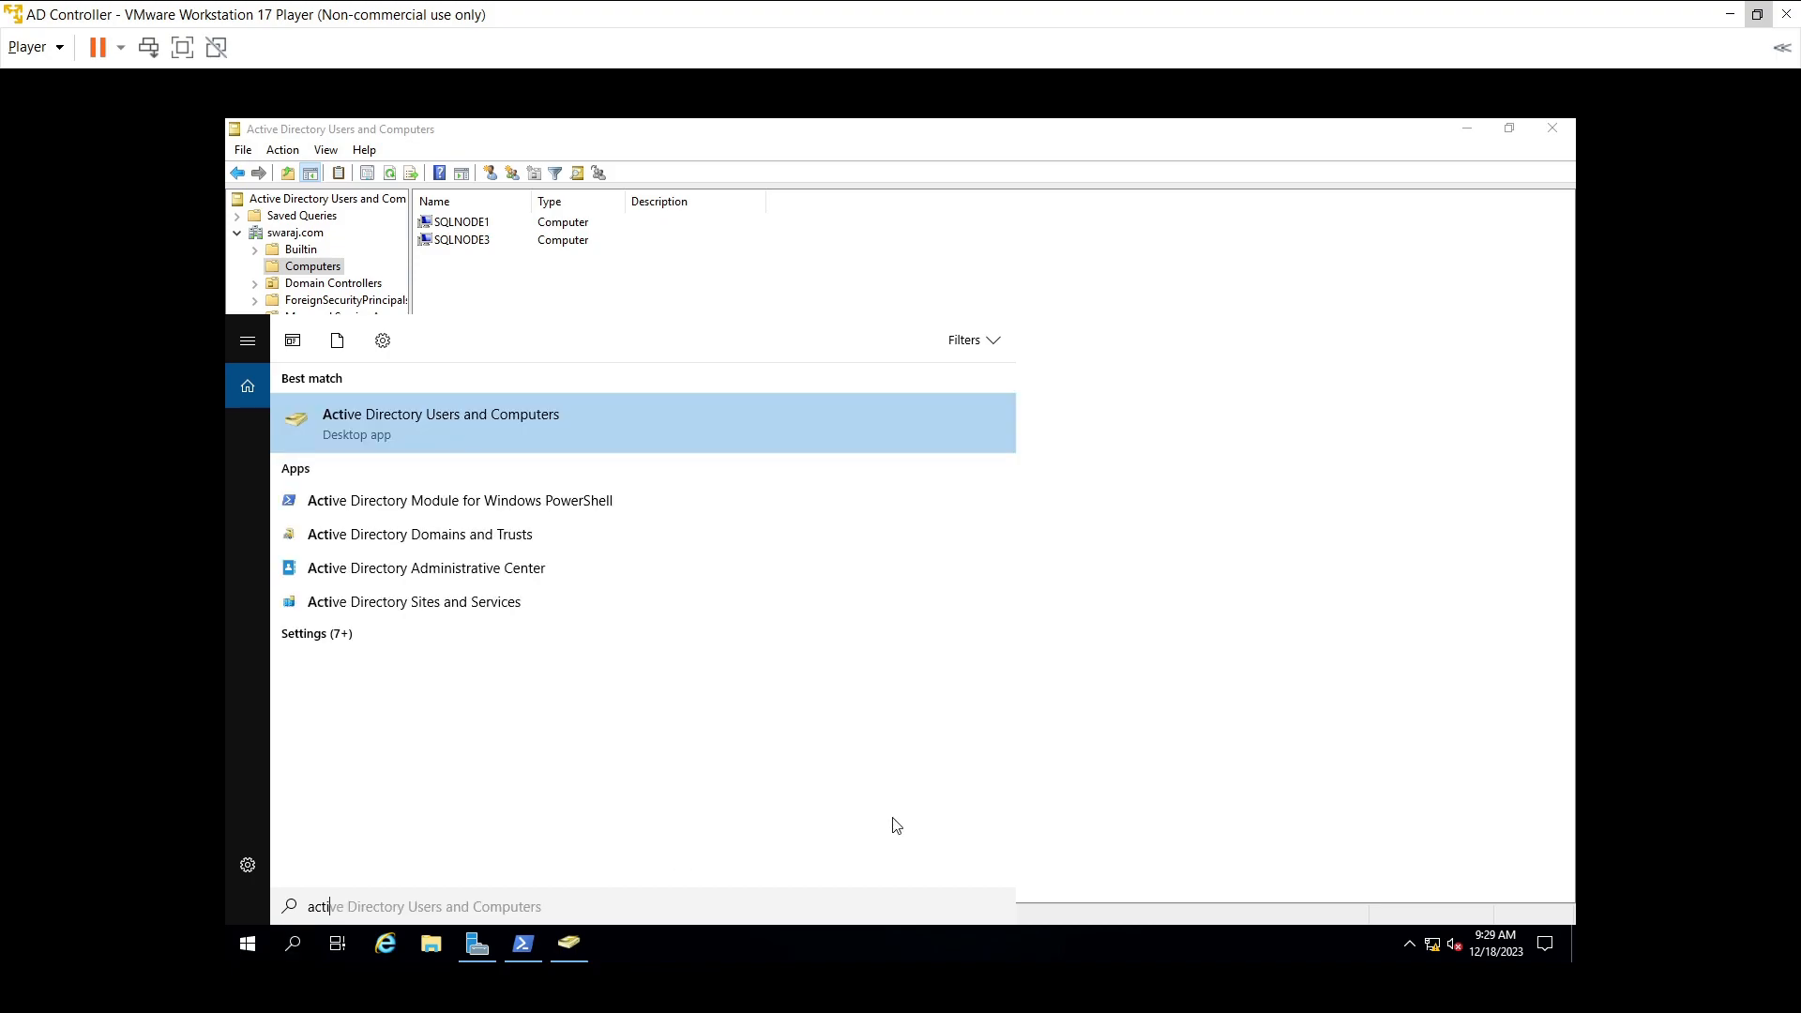
left_click(1357, 739)
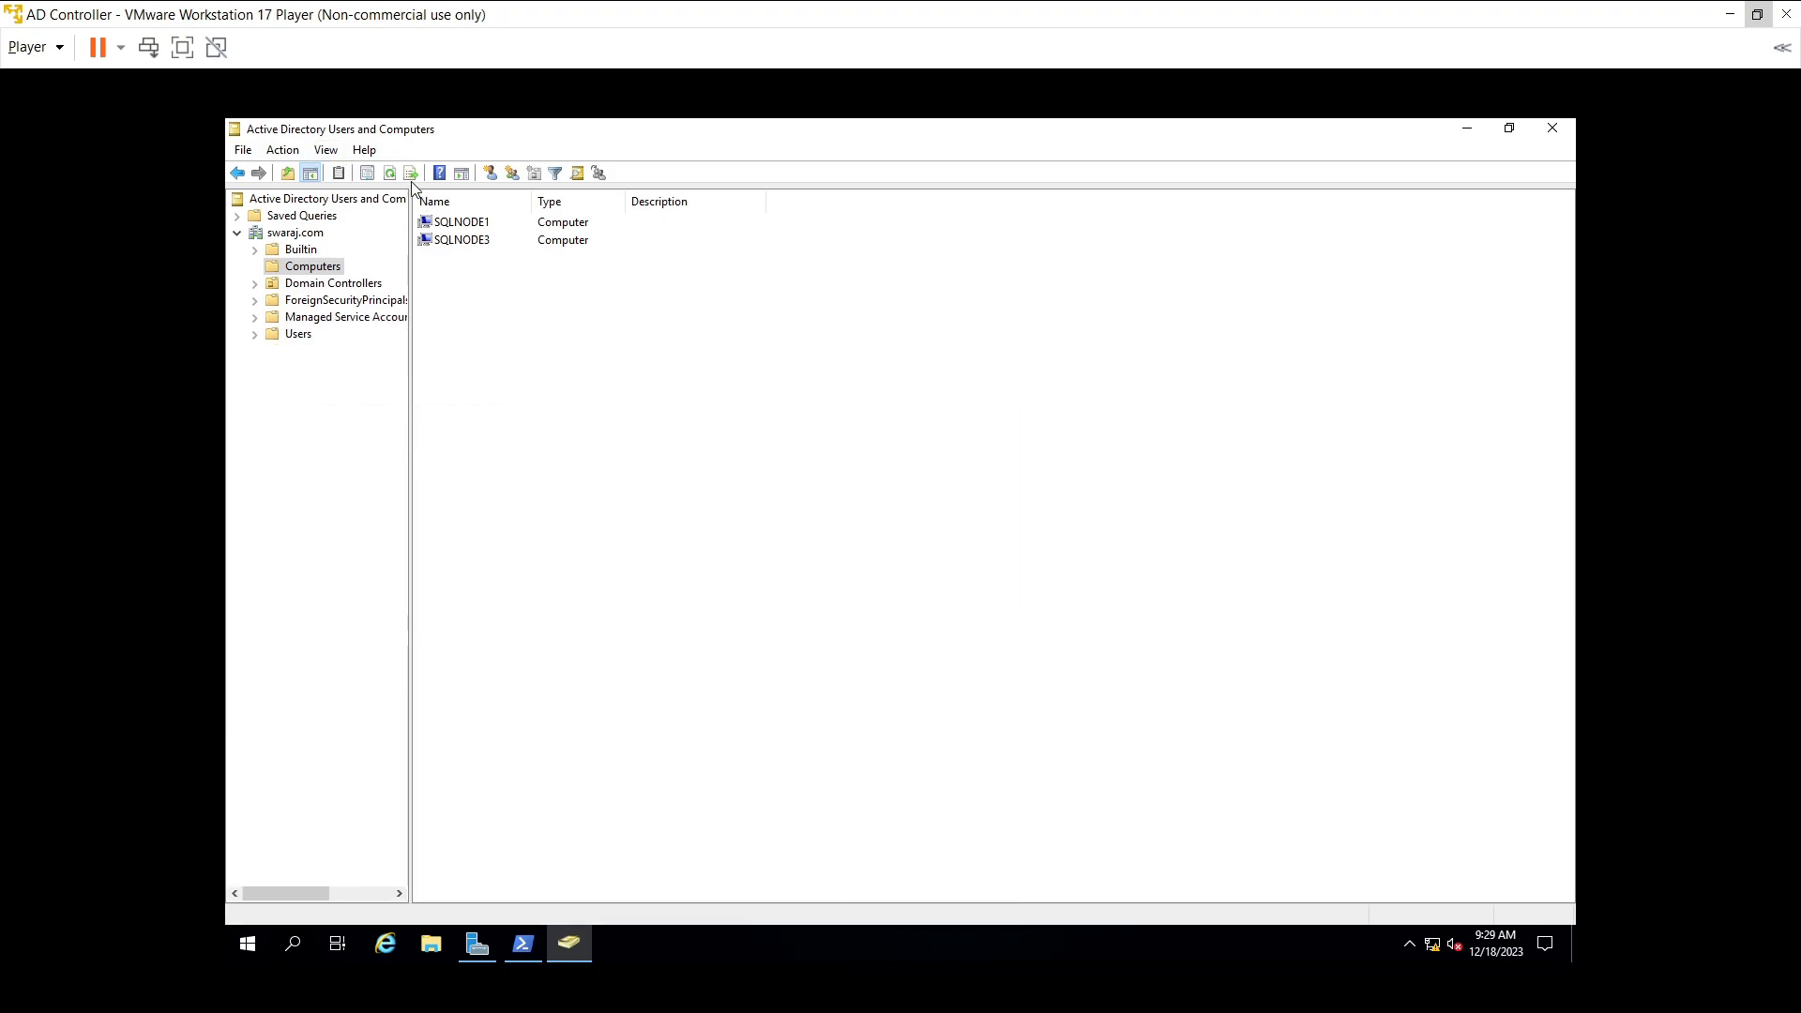
left_click(487, 226)
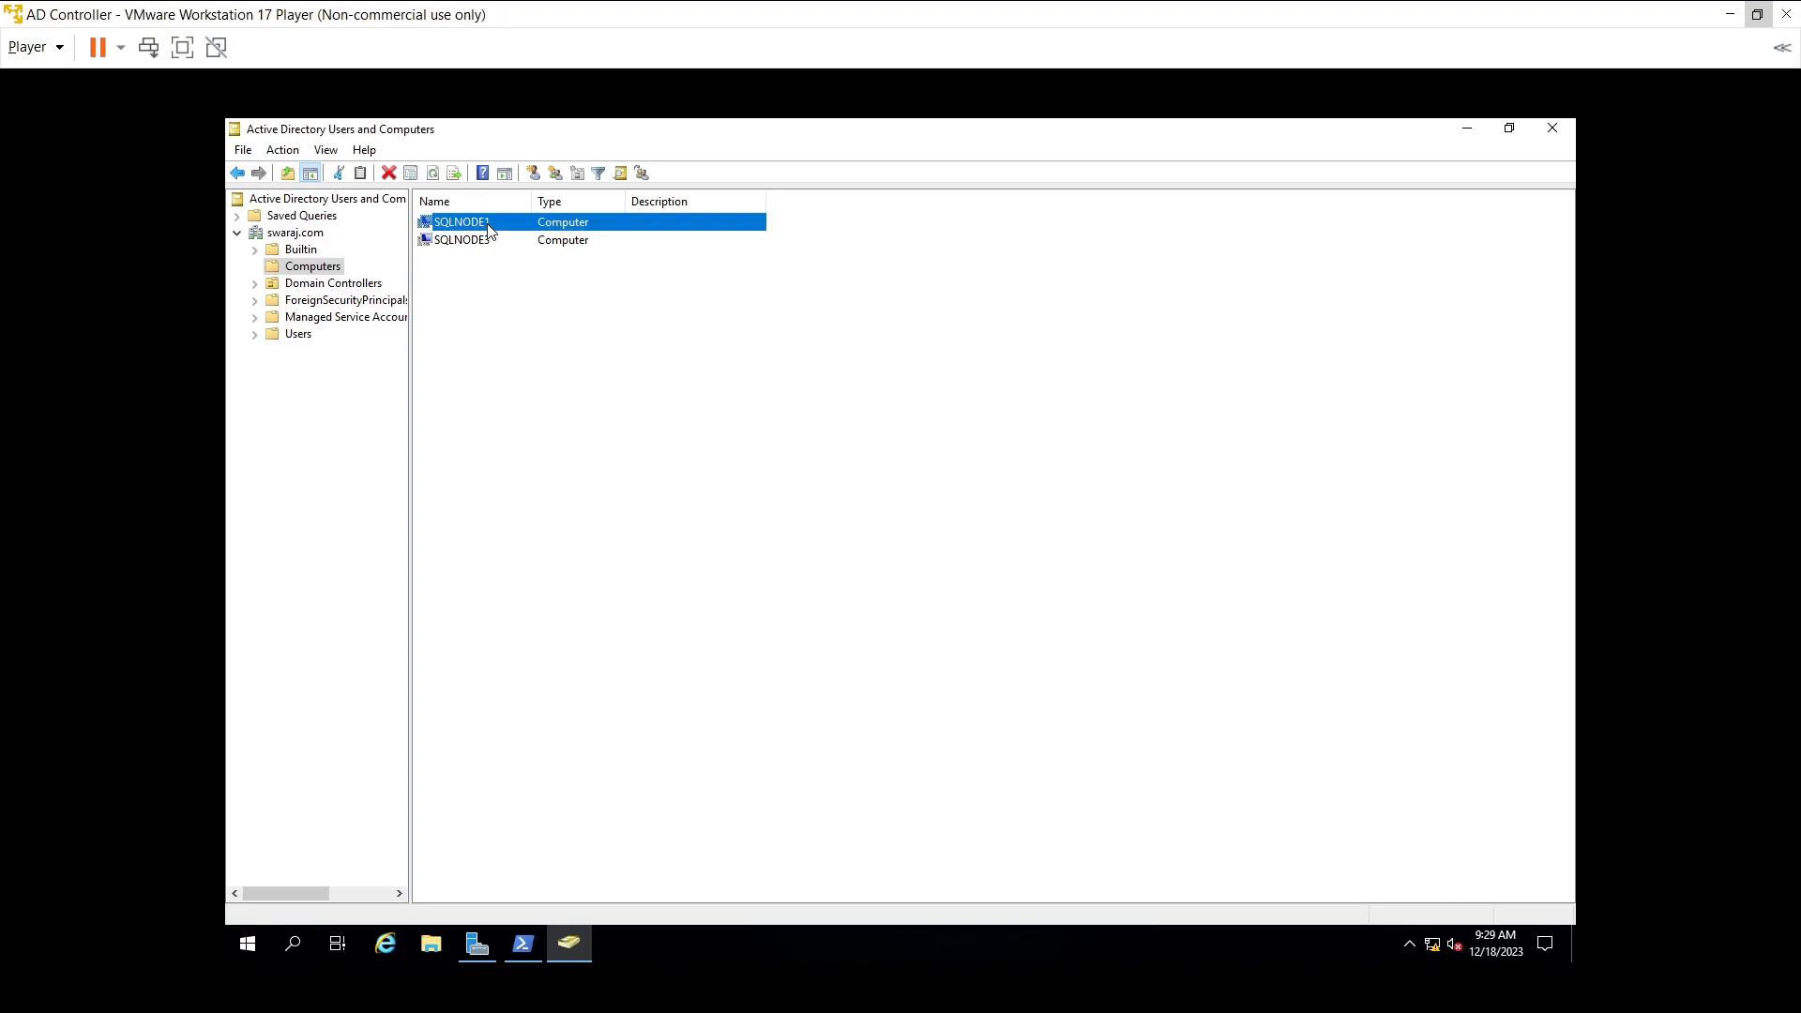
left_click(490, 242)
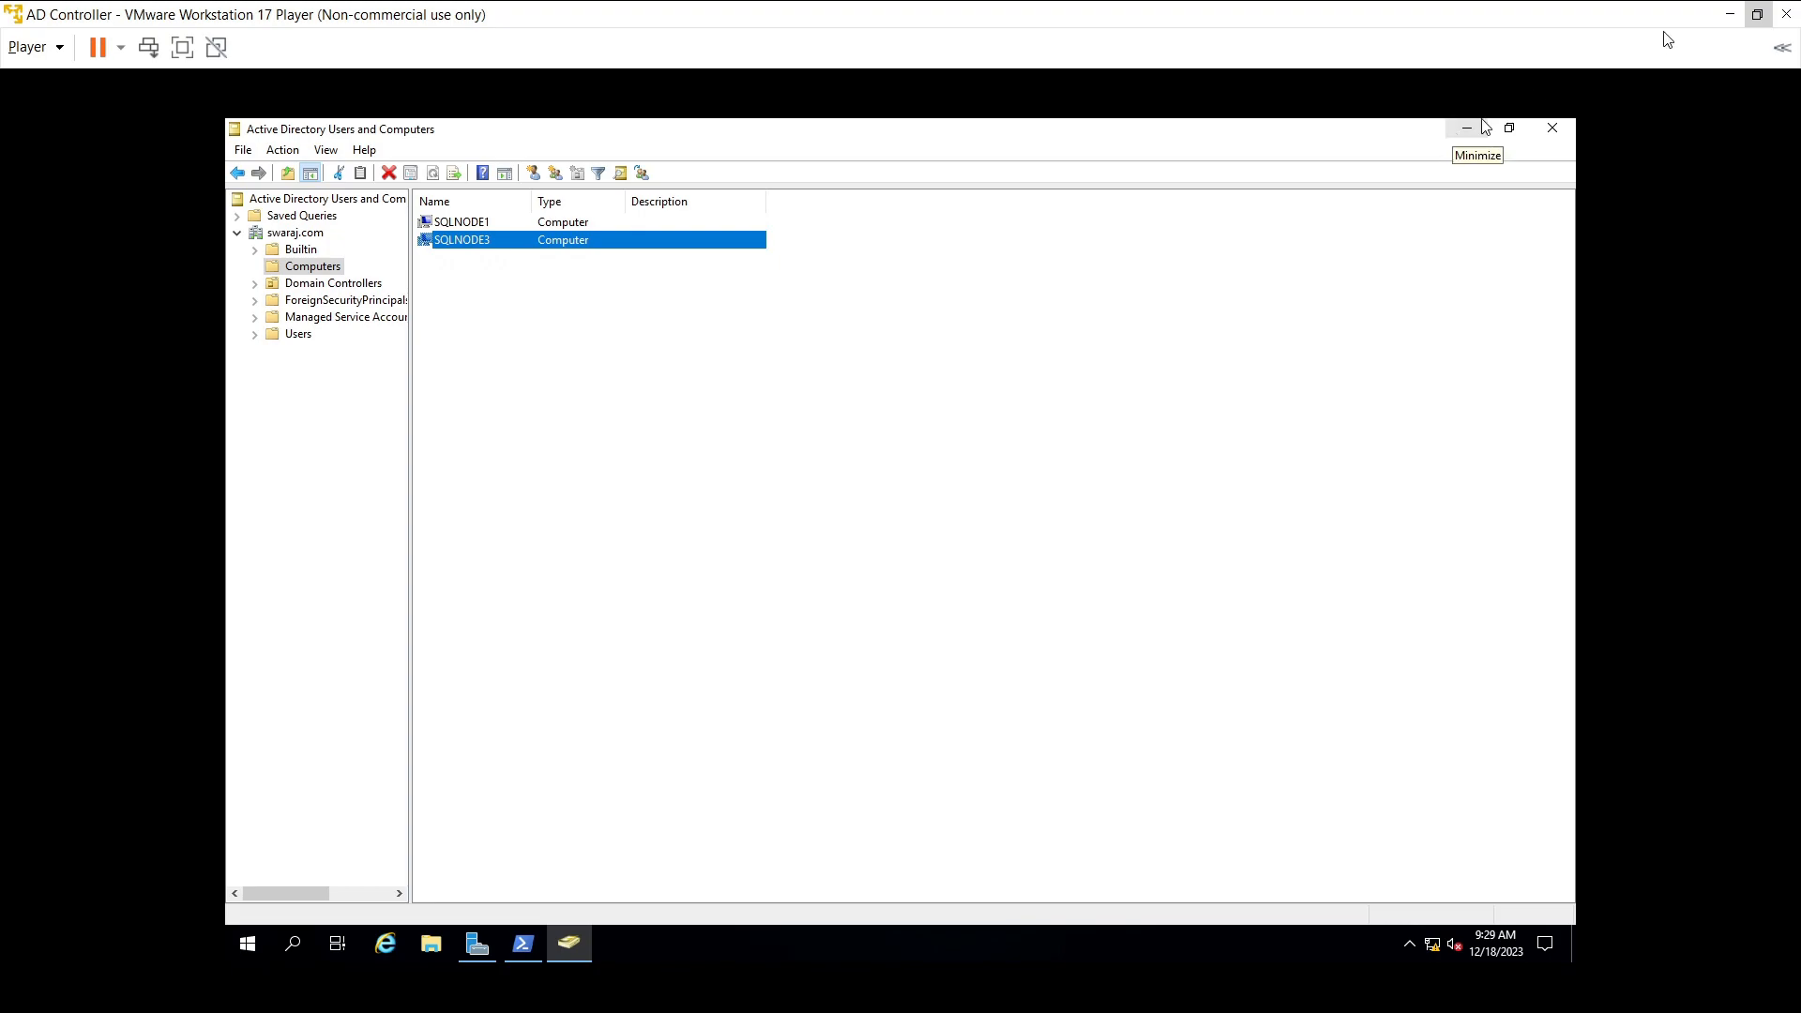
left_click(1730, 14)
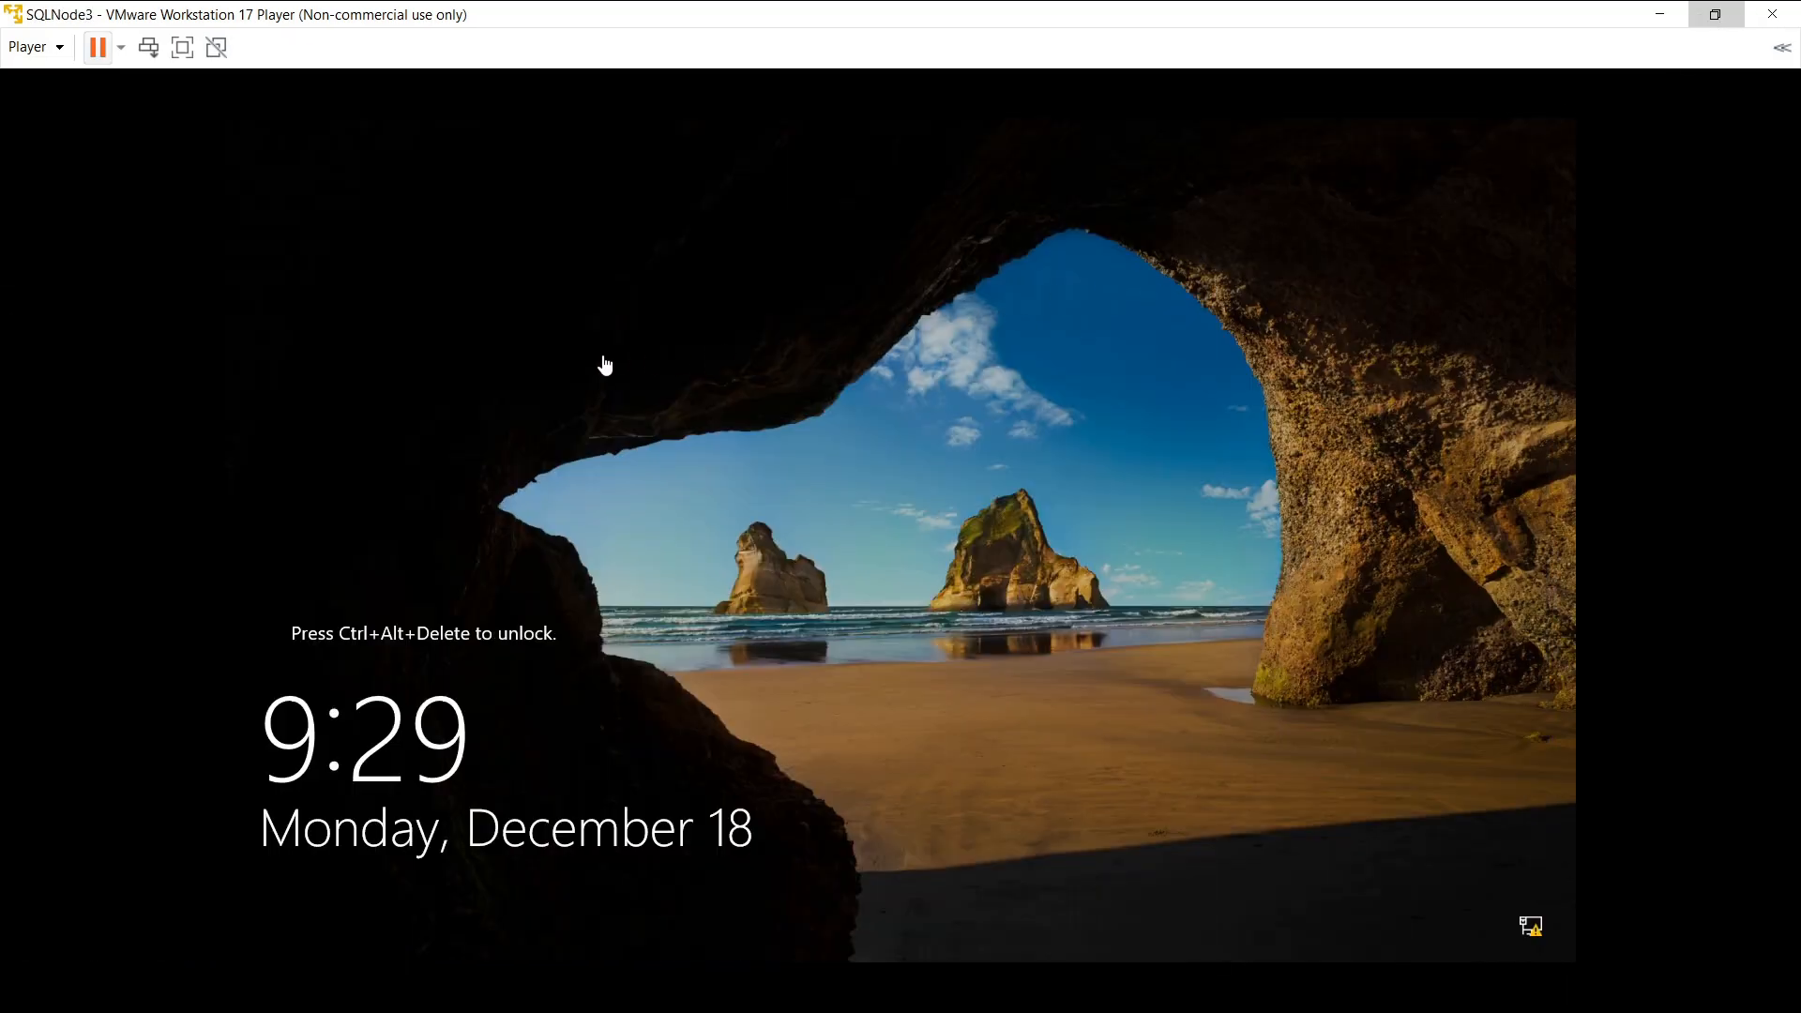
- Send Ctrl+Alt+Del to SQLNode3 to reach the Administrator sign-in screen
left_click(127, 52)
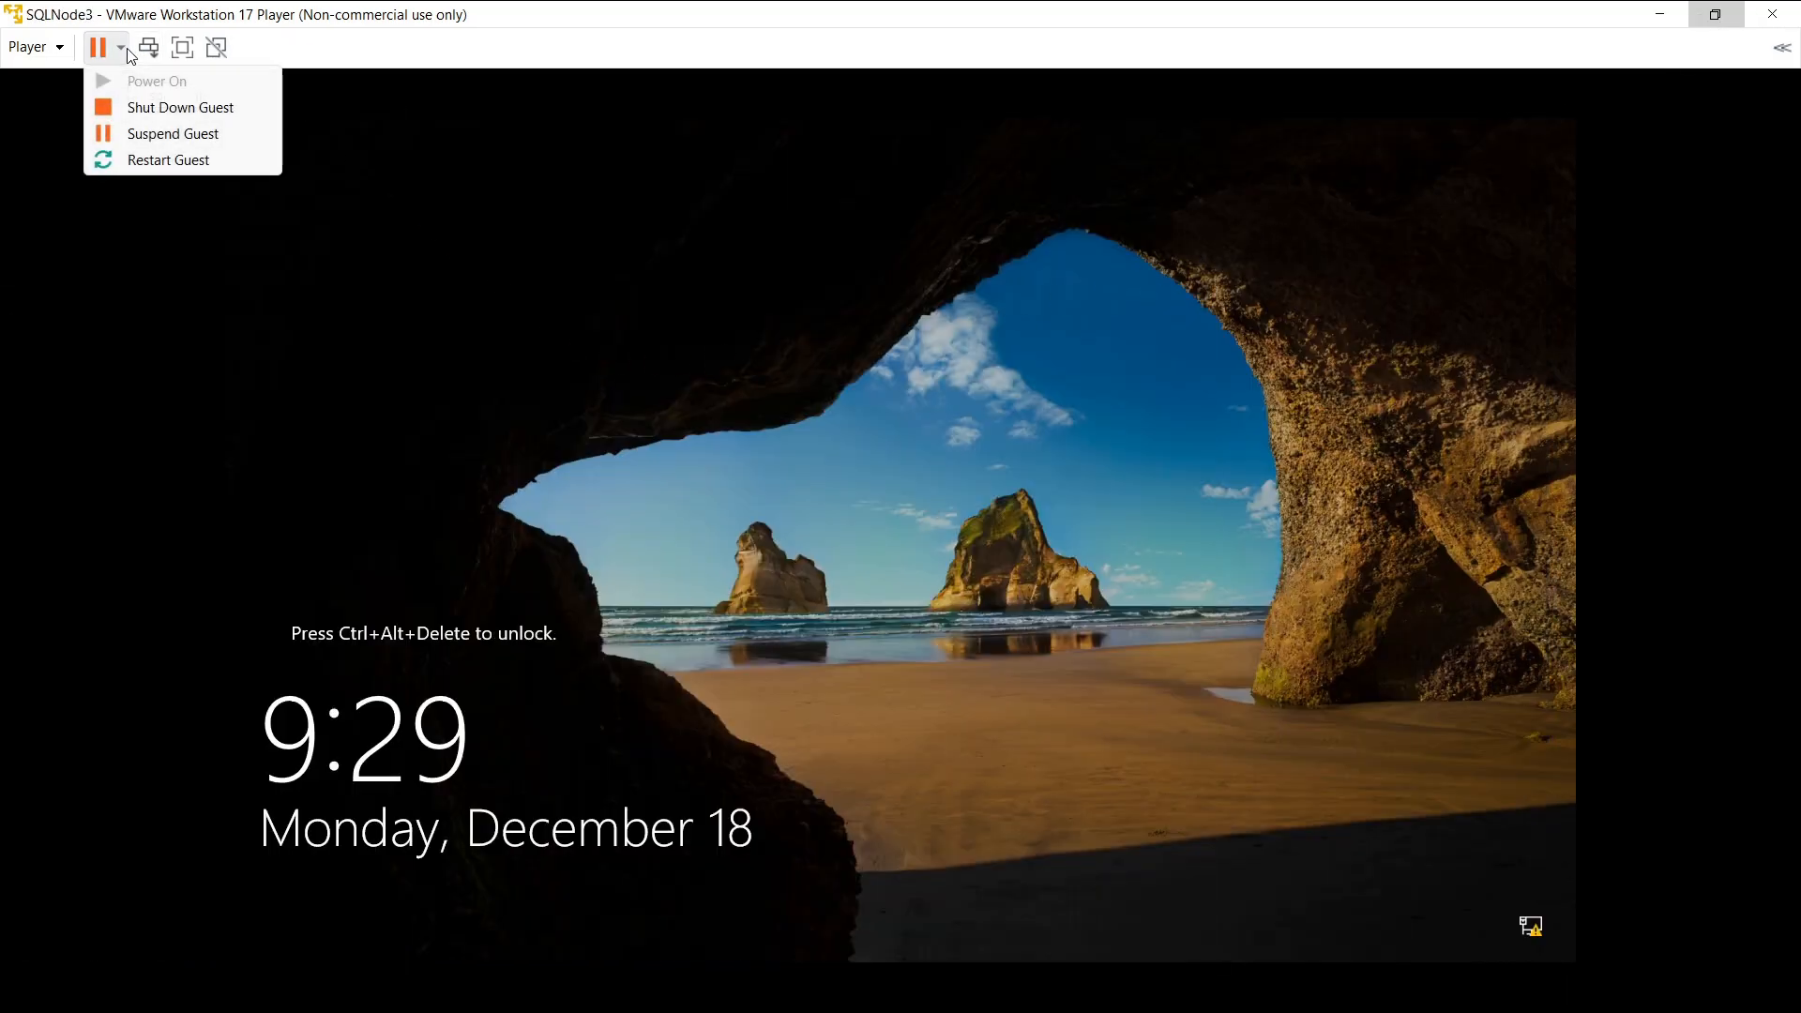
left_click(147, 51)
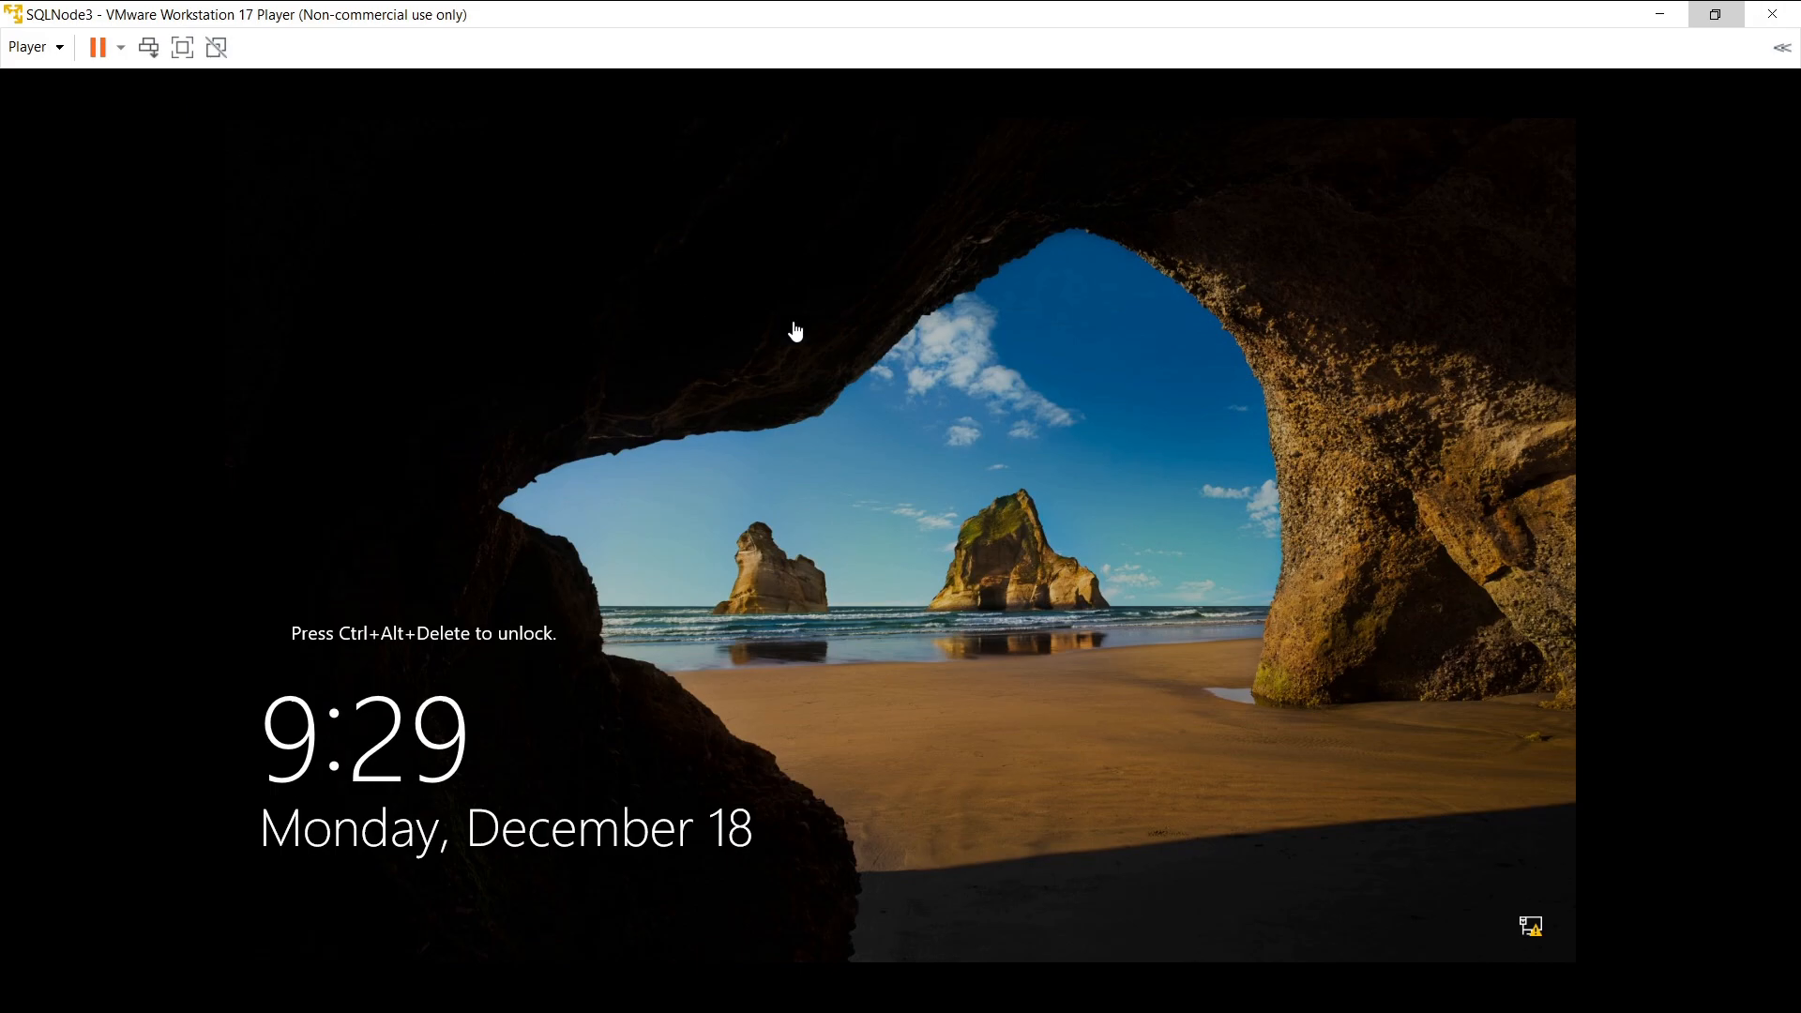
left_click(147, 51)
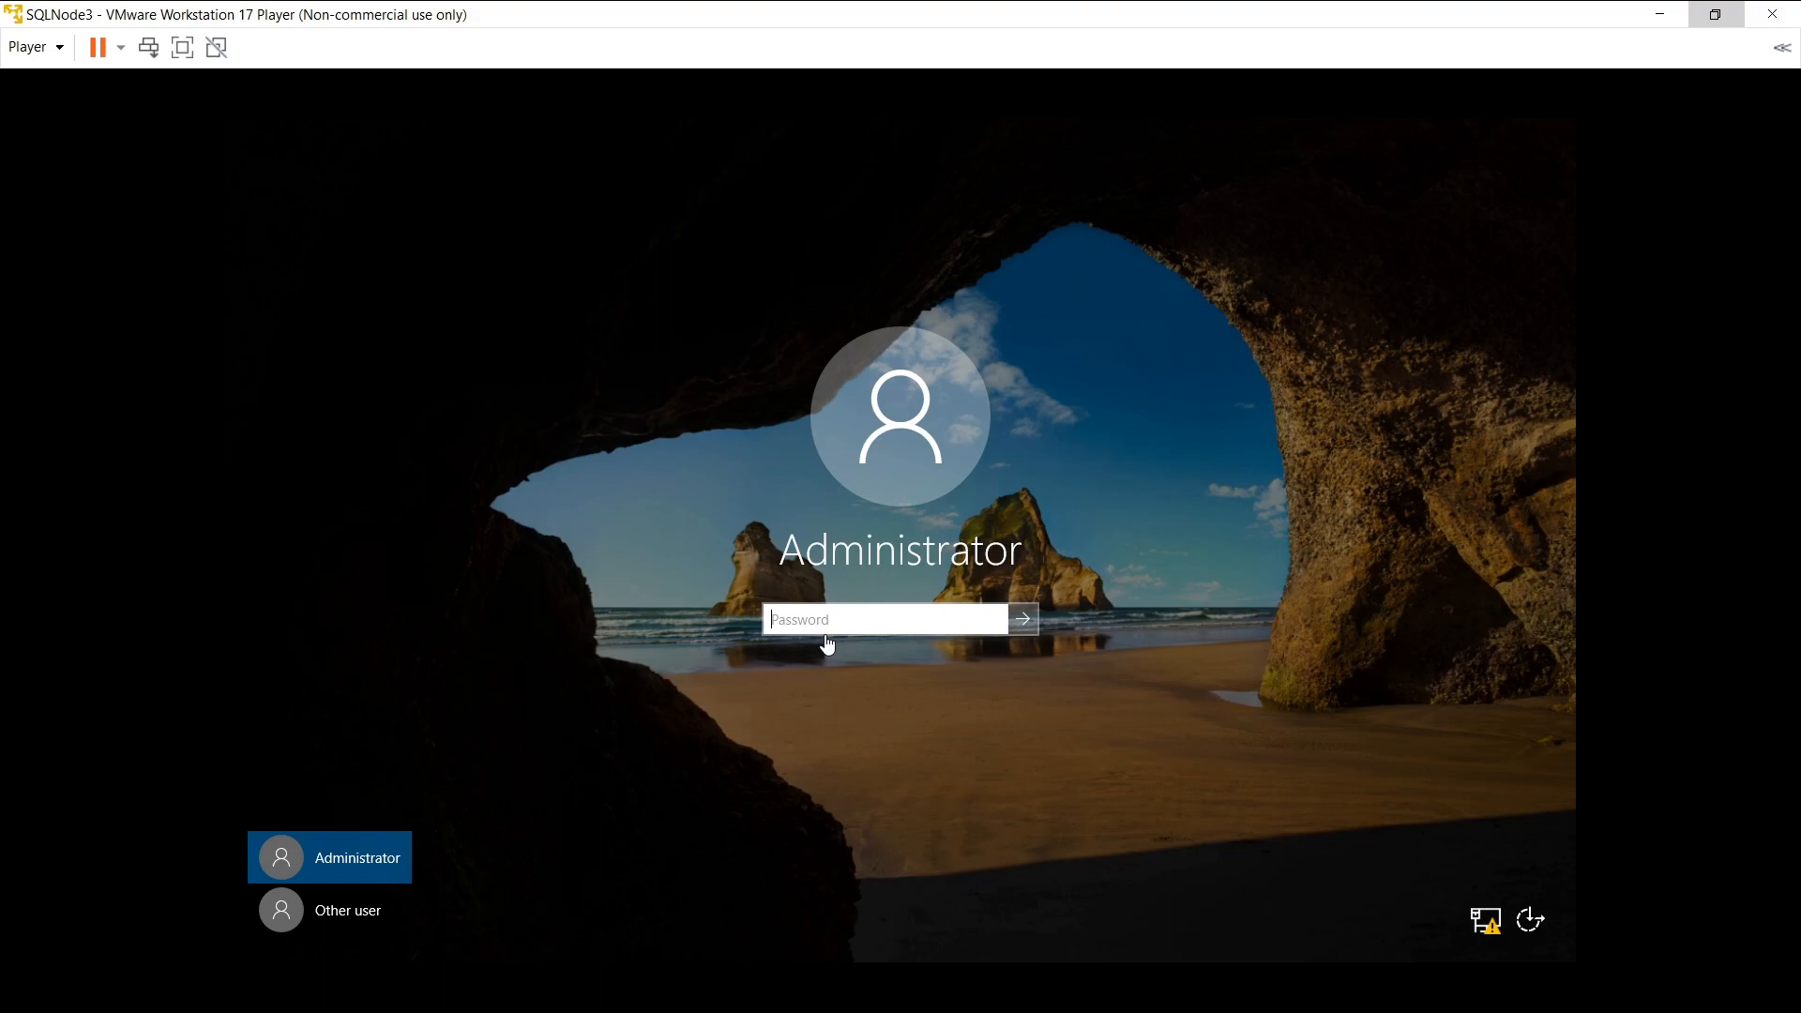
- Sign in to SQLNode3 as Other user, entering the domain user's name and password
left_click(348, 910)
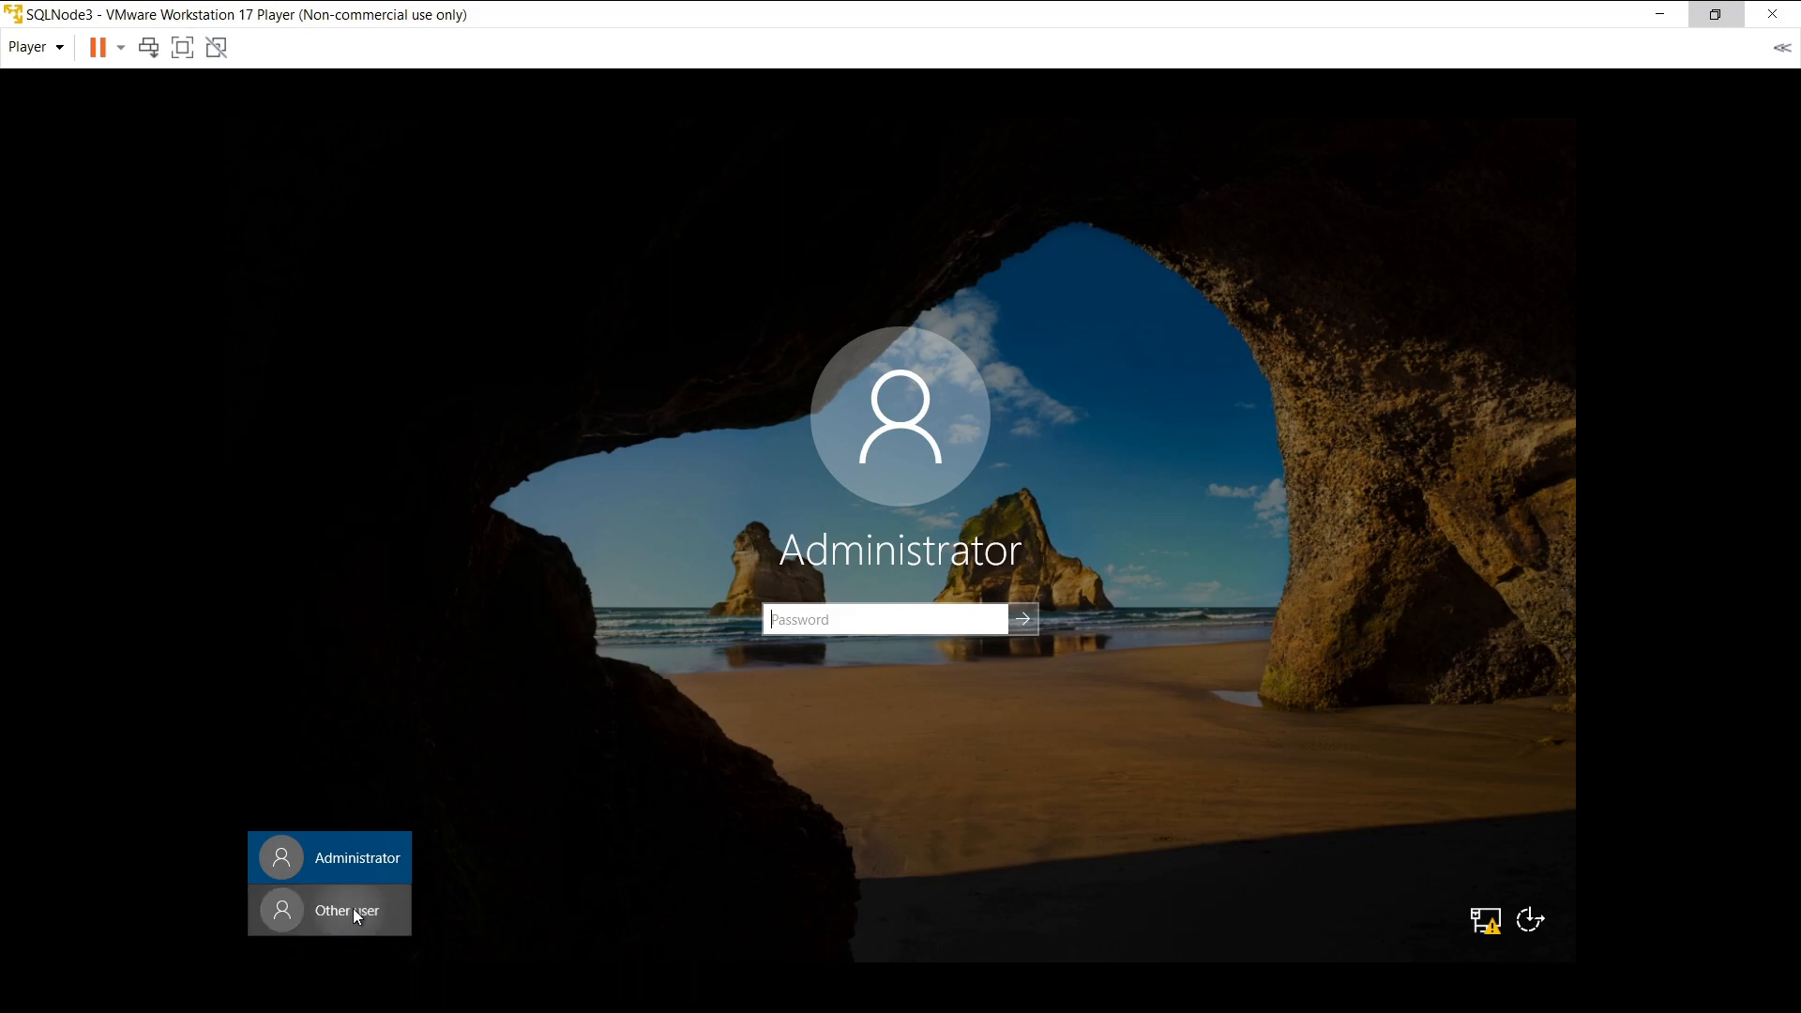
type("sagar")
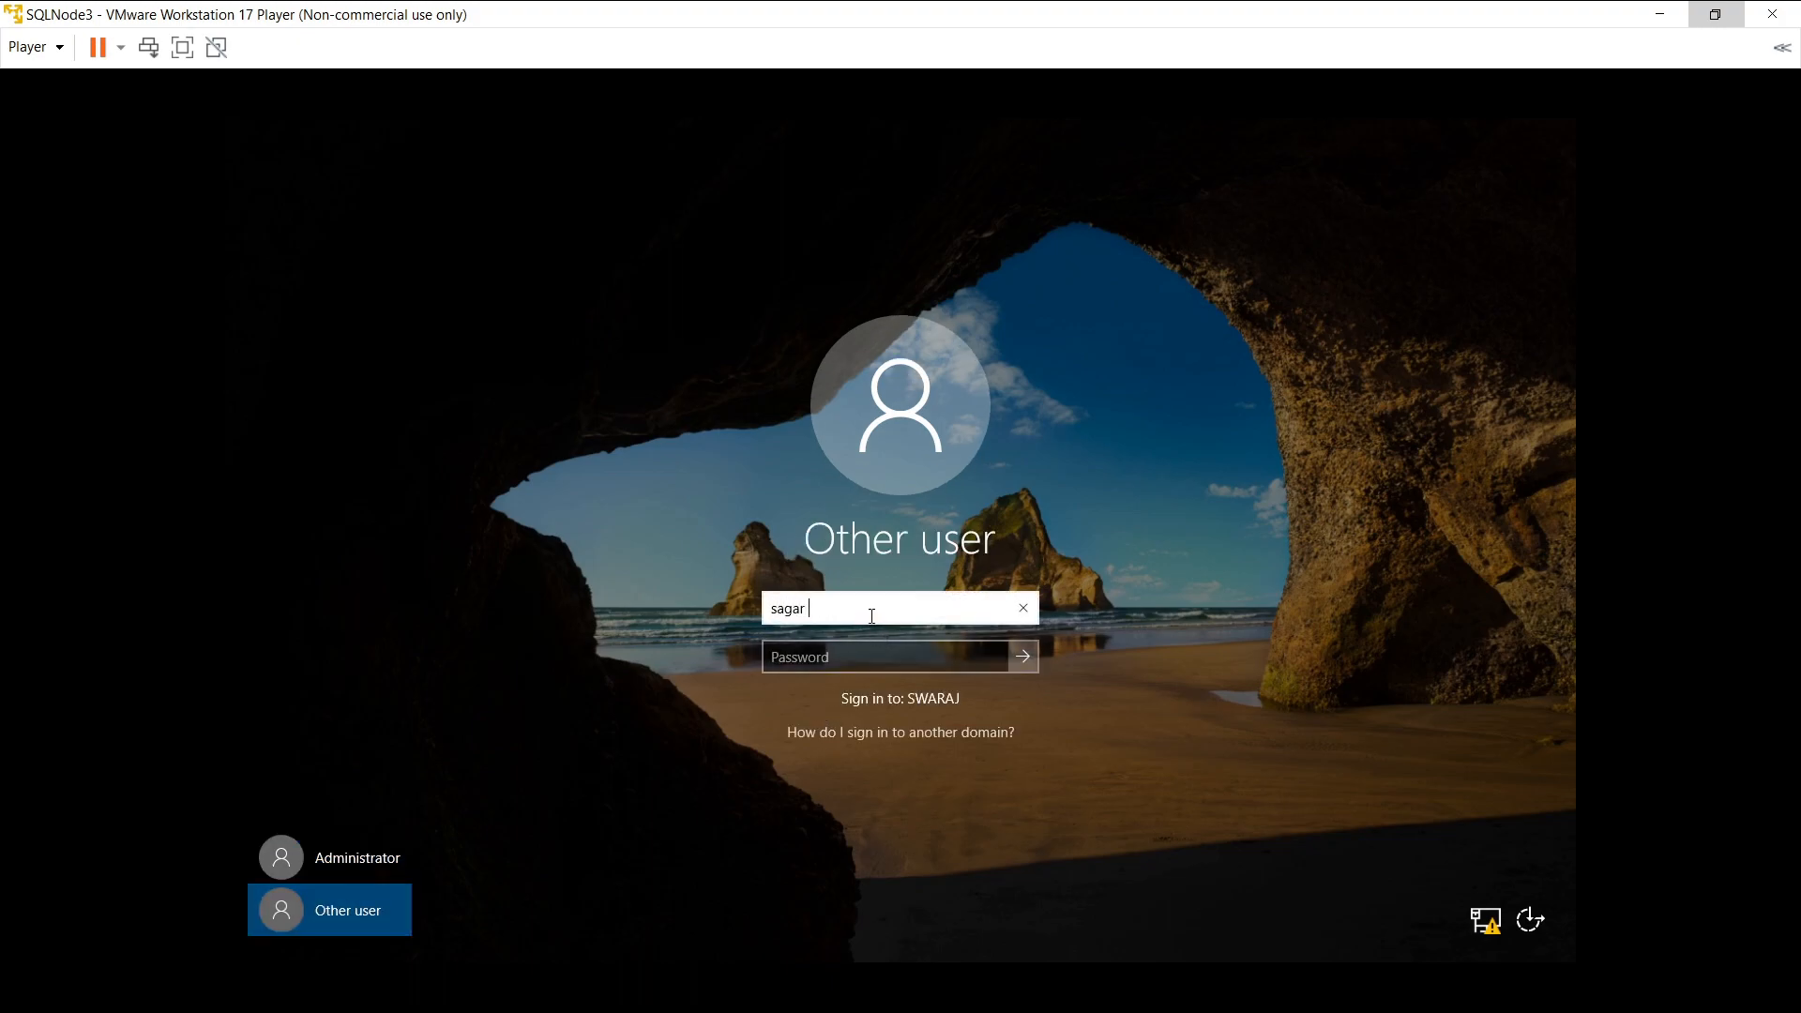
key("BackSpace")
type("s")
key("Tab")
type("•••••••••••")
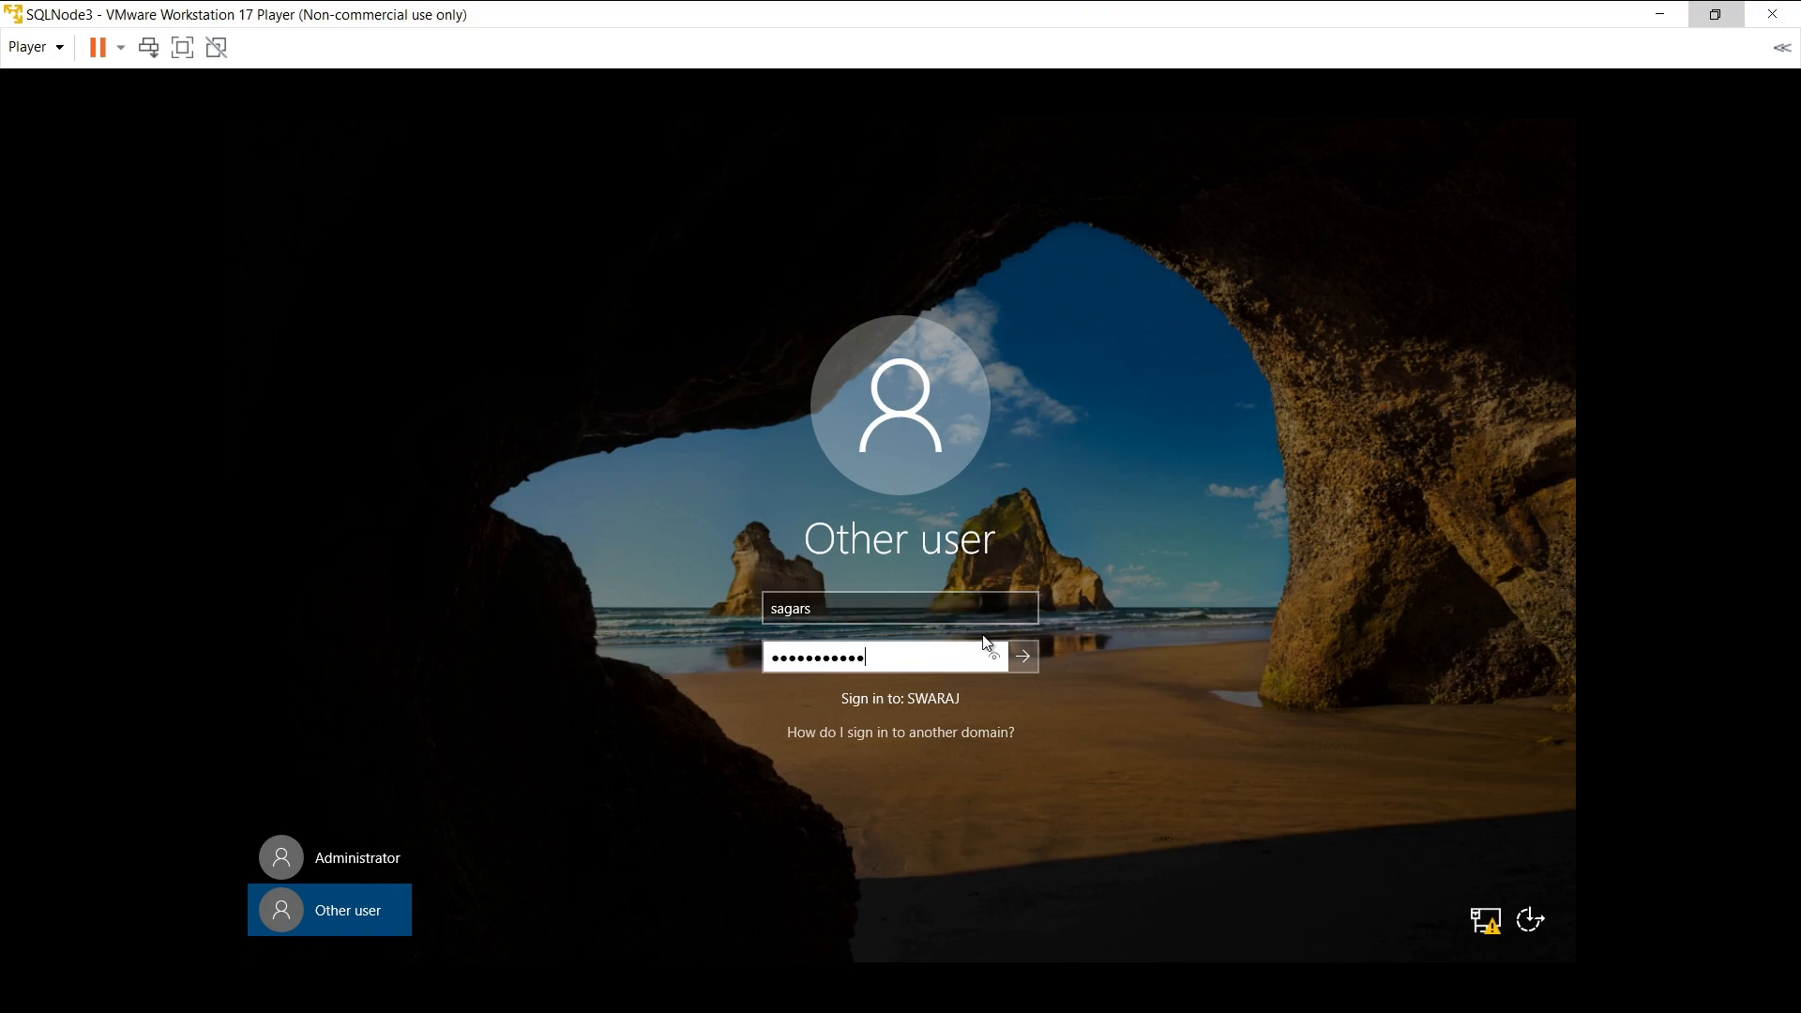
left_click(1013, 656)
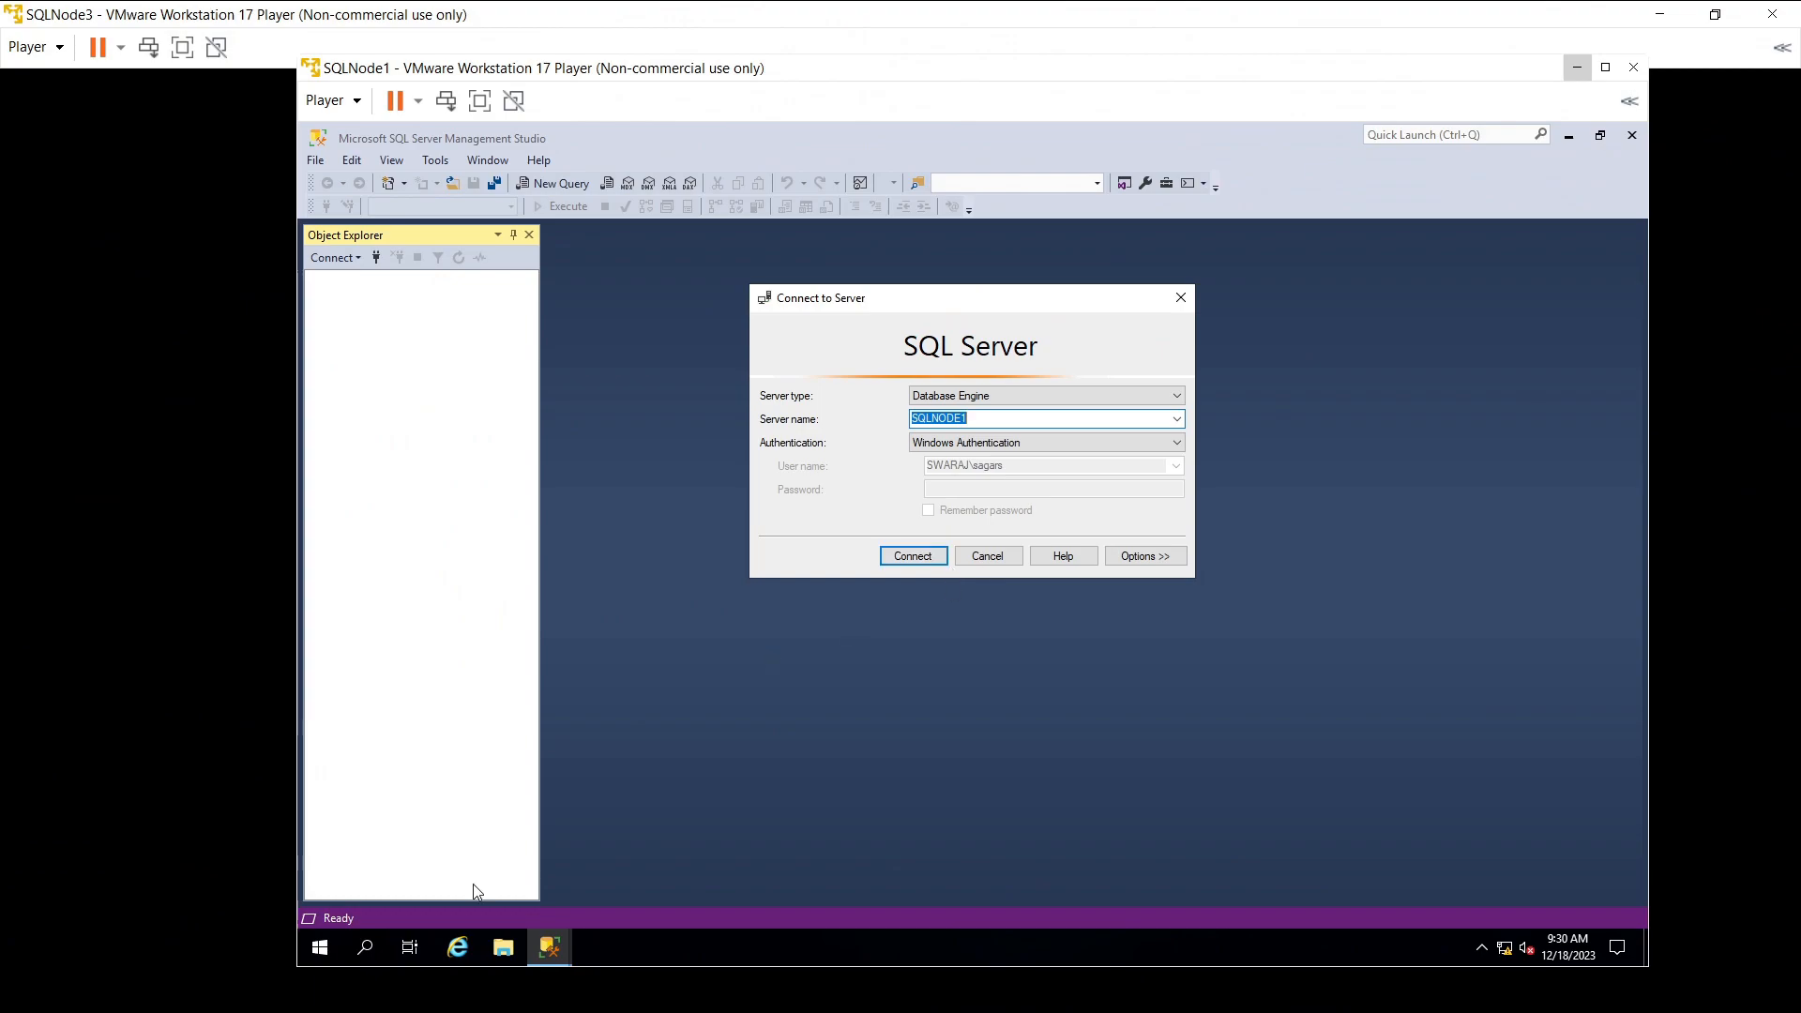
left_click(320, 947)
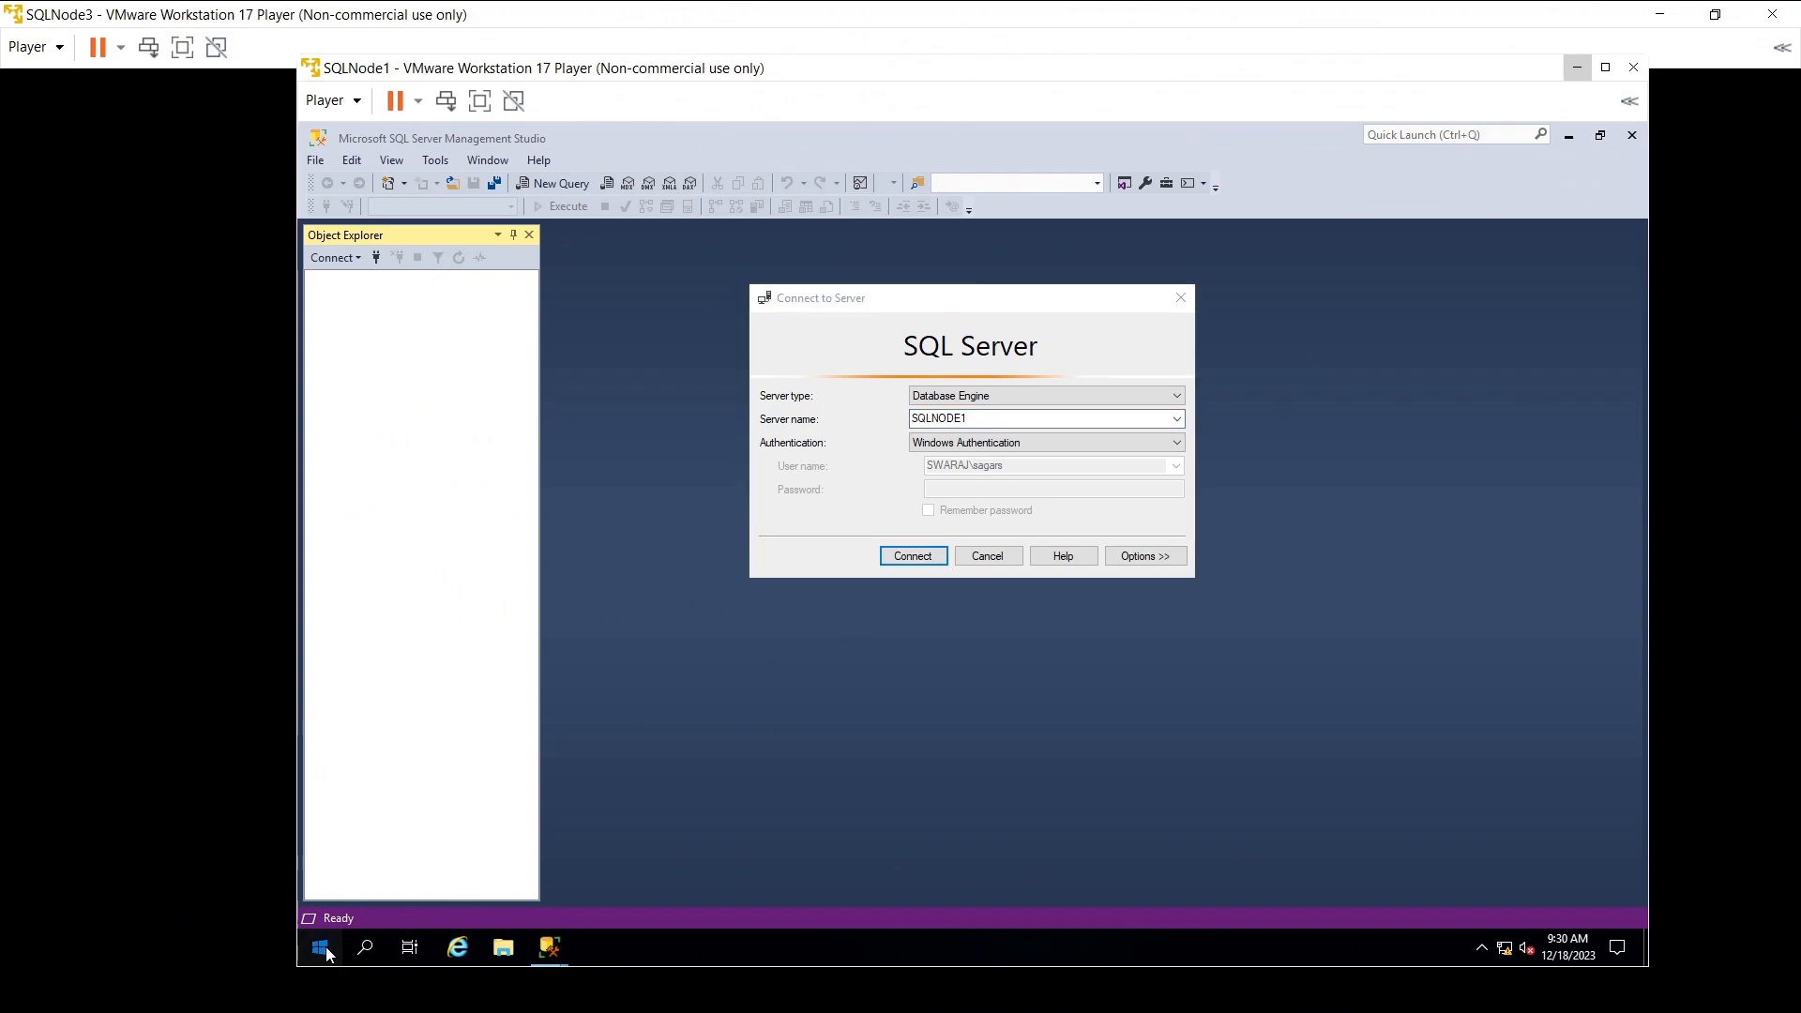
left_click(319, 947)
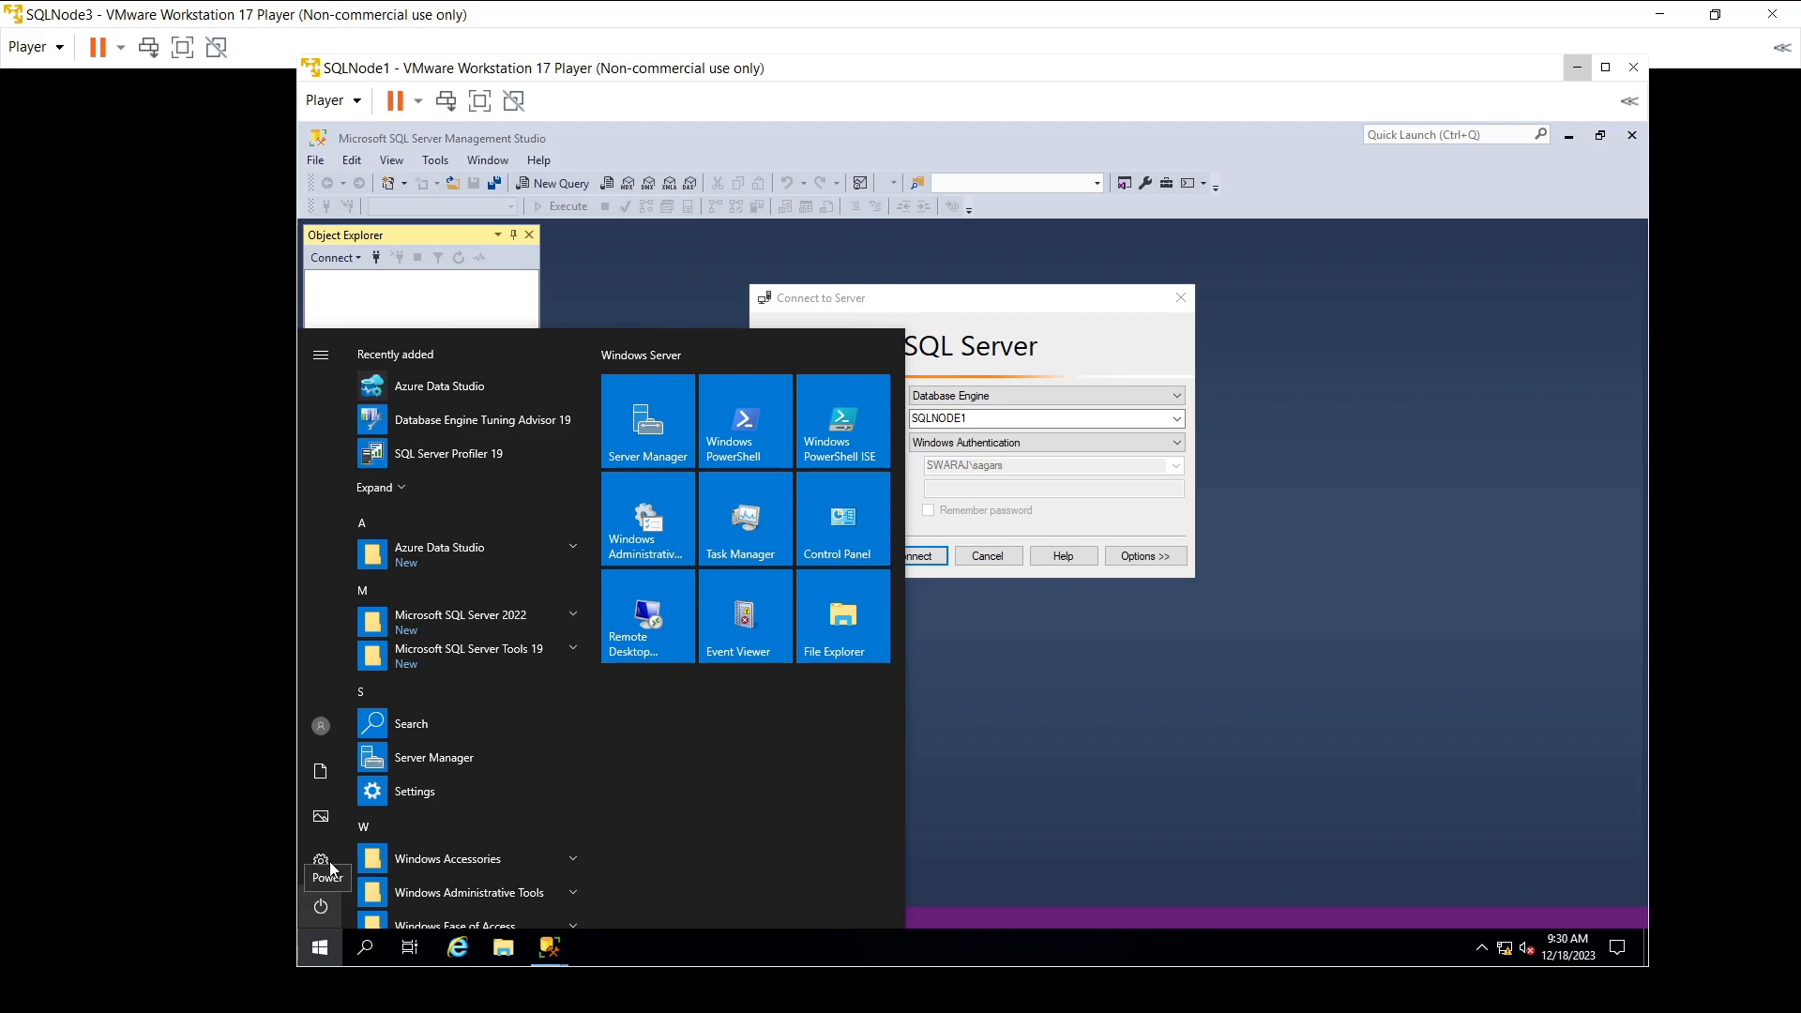
left_click(328, 723)
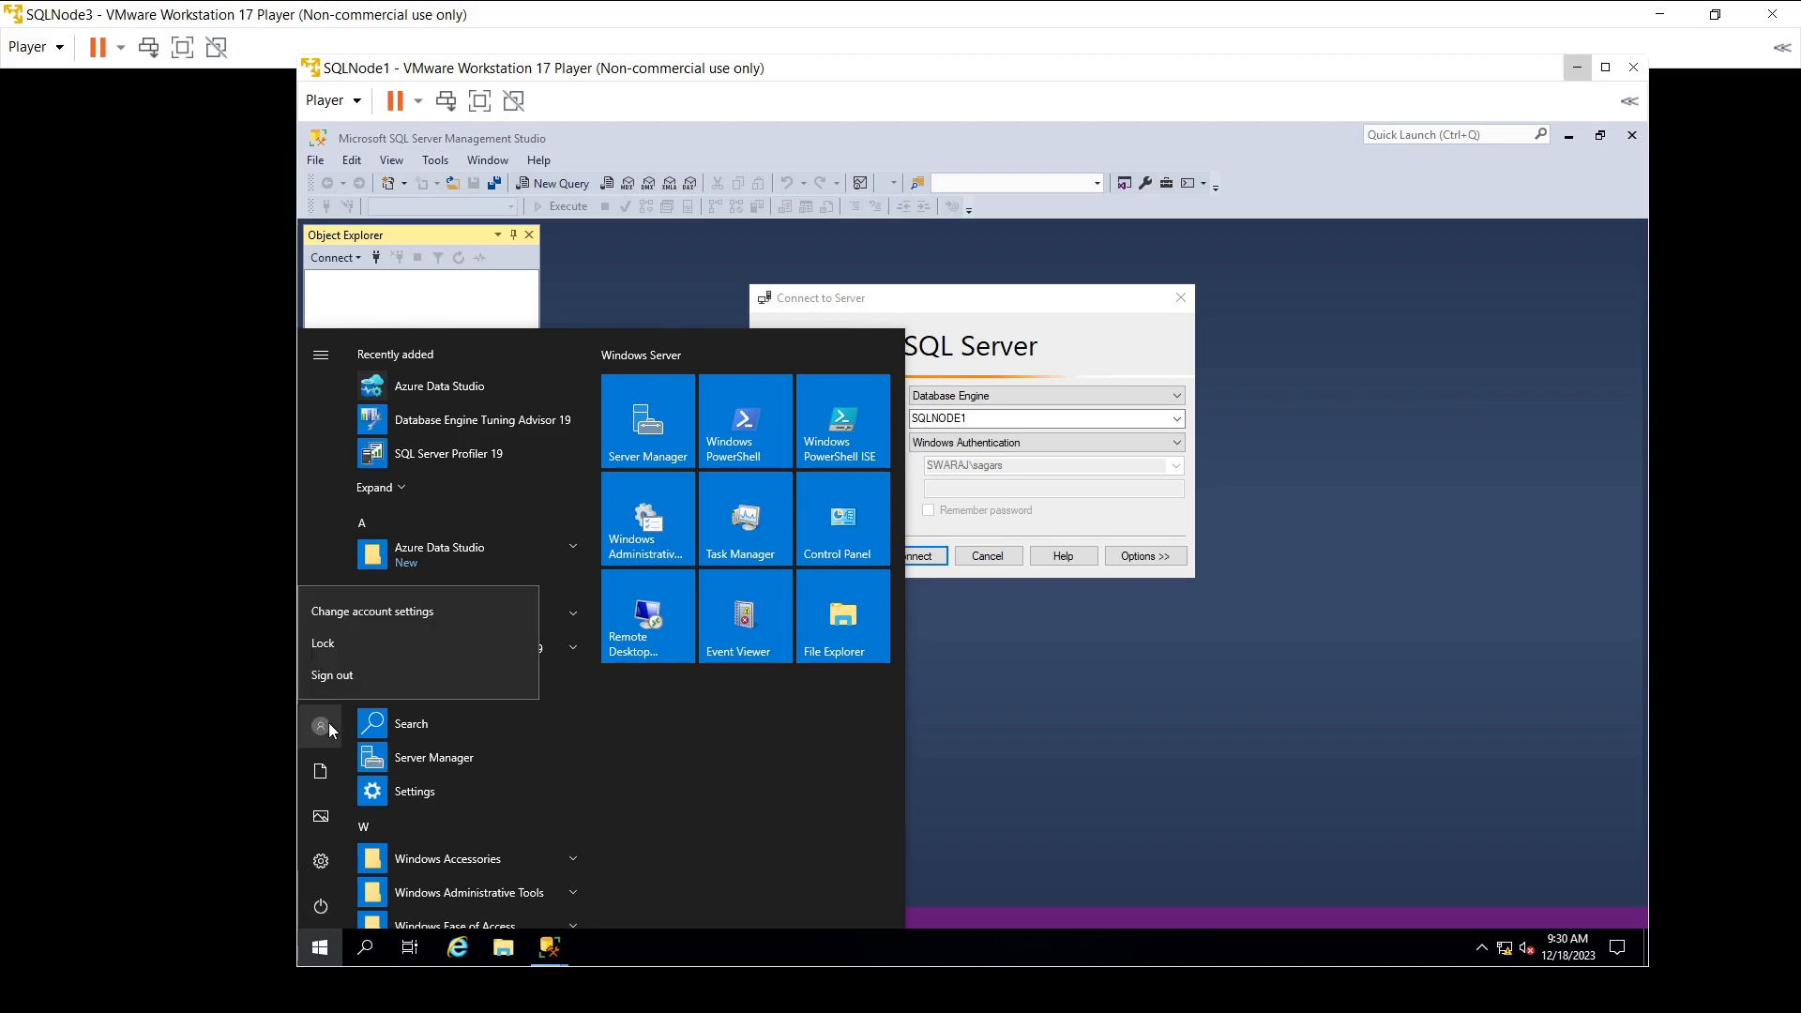
left_click(357, 617)
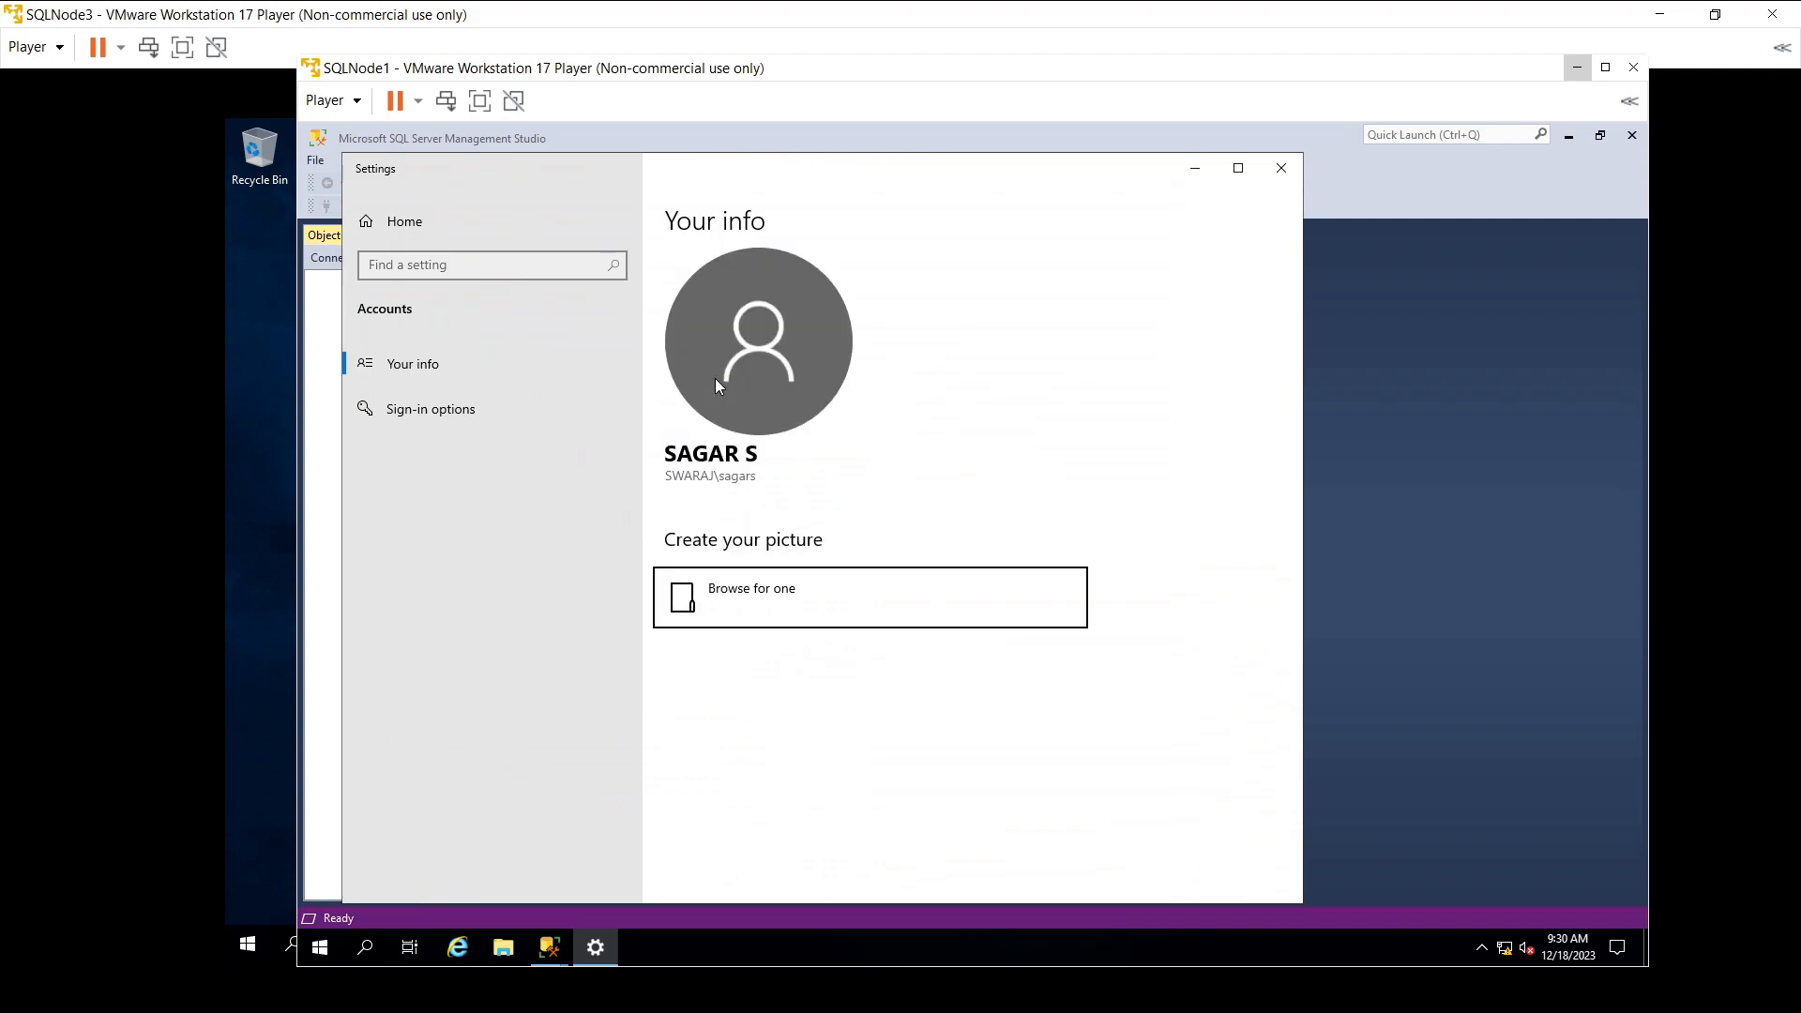
left_click(1287, 170)
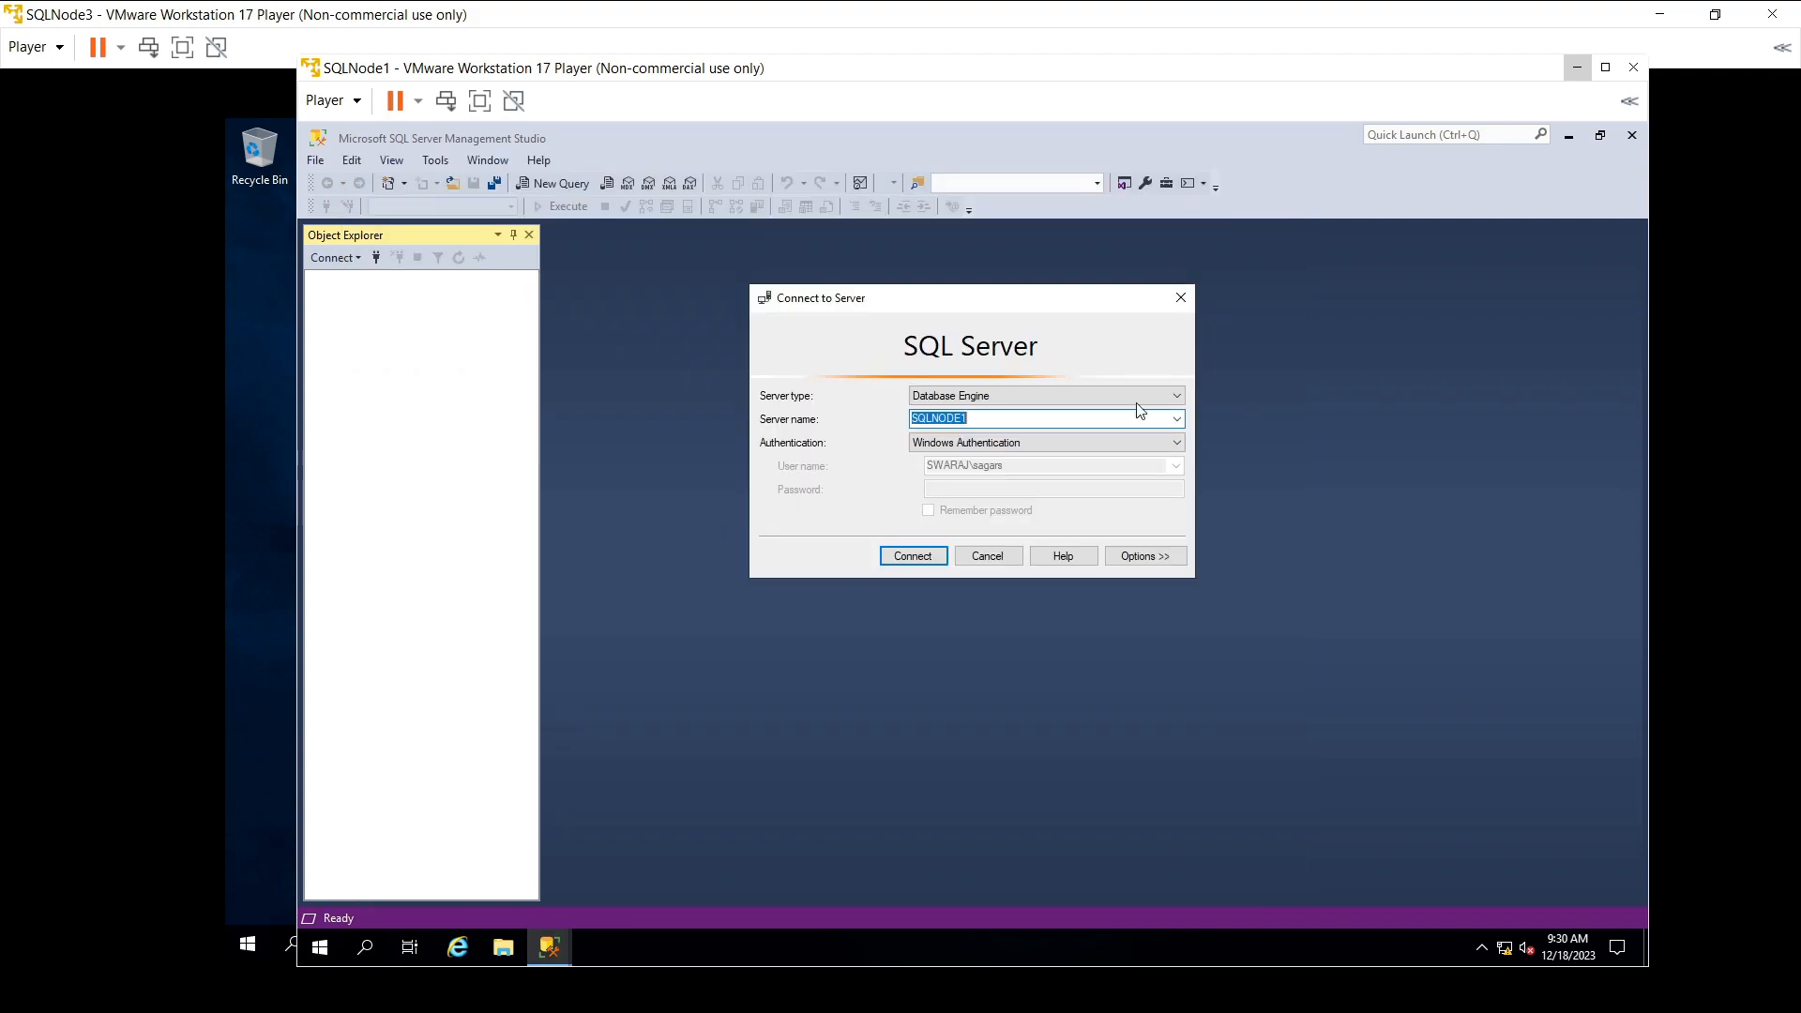
- Connect to the SQLNODE1 Database Engine, expand Databases, and maximise the SQLNode1 window
left_click(907, 556)
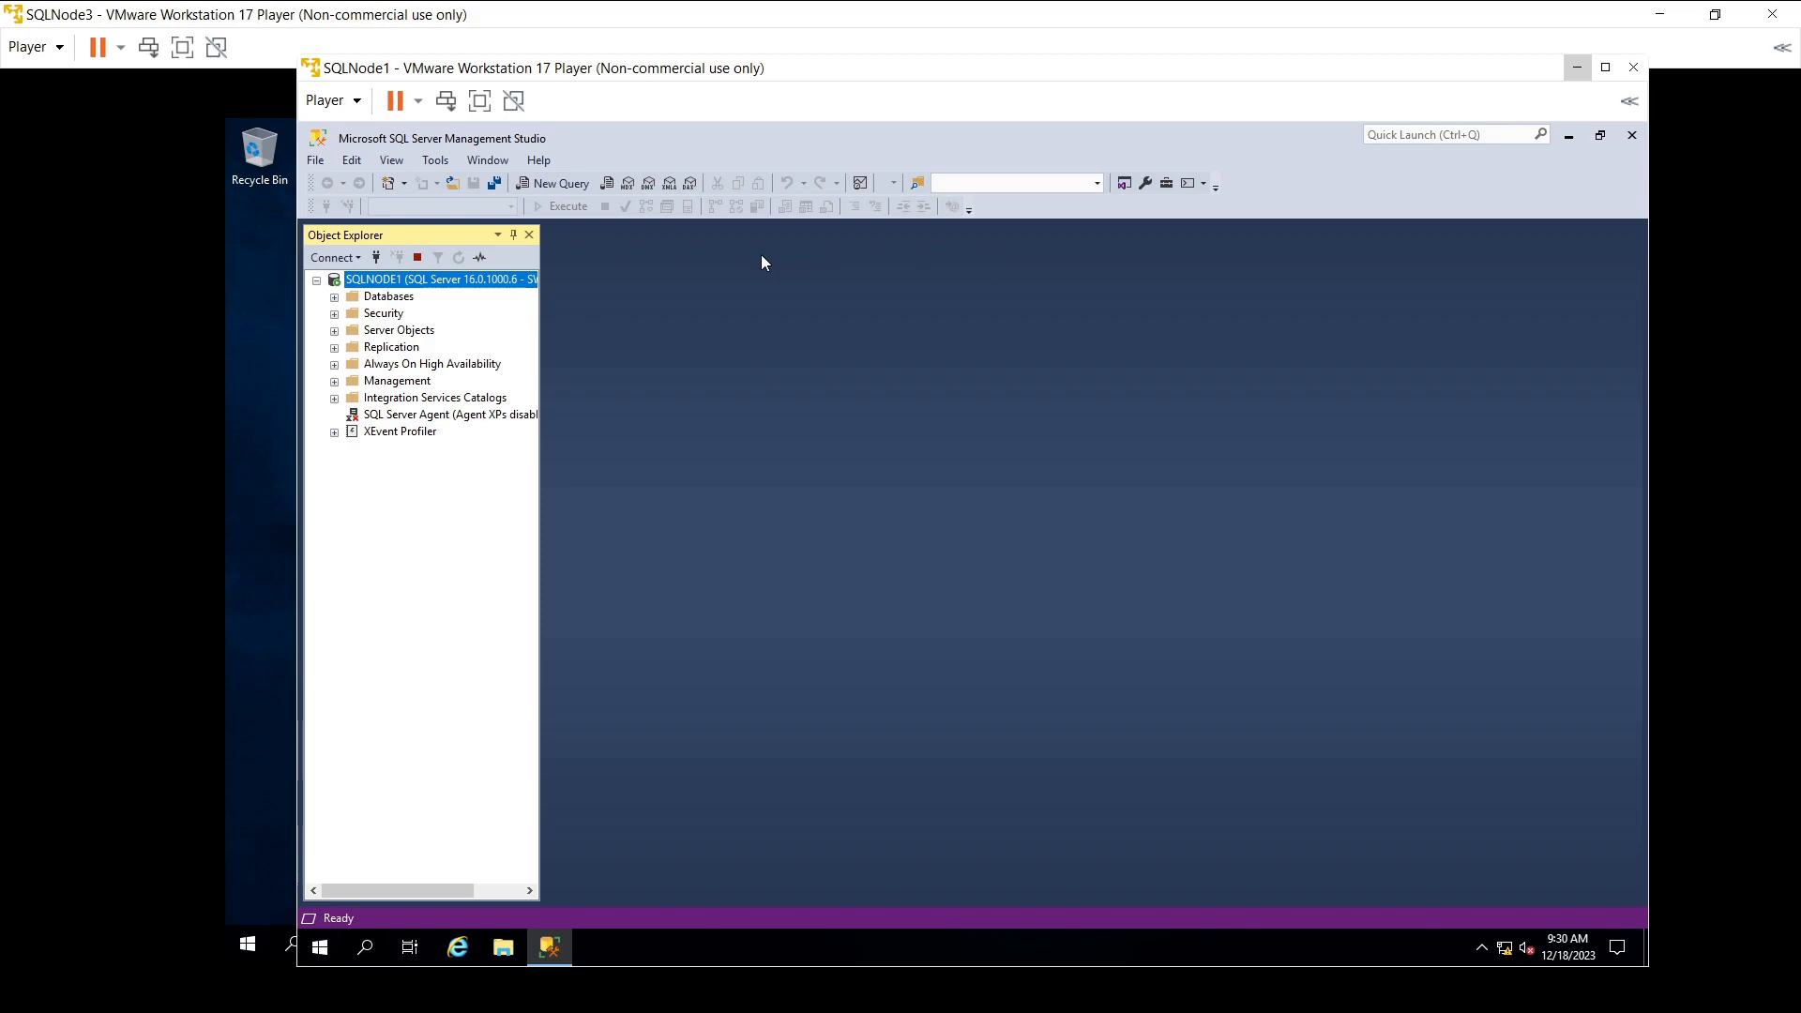
double_click(412, 298)
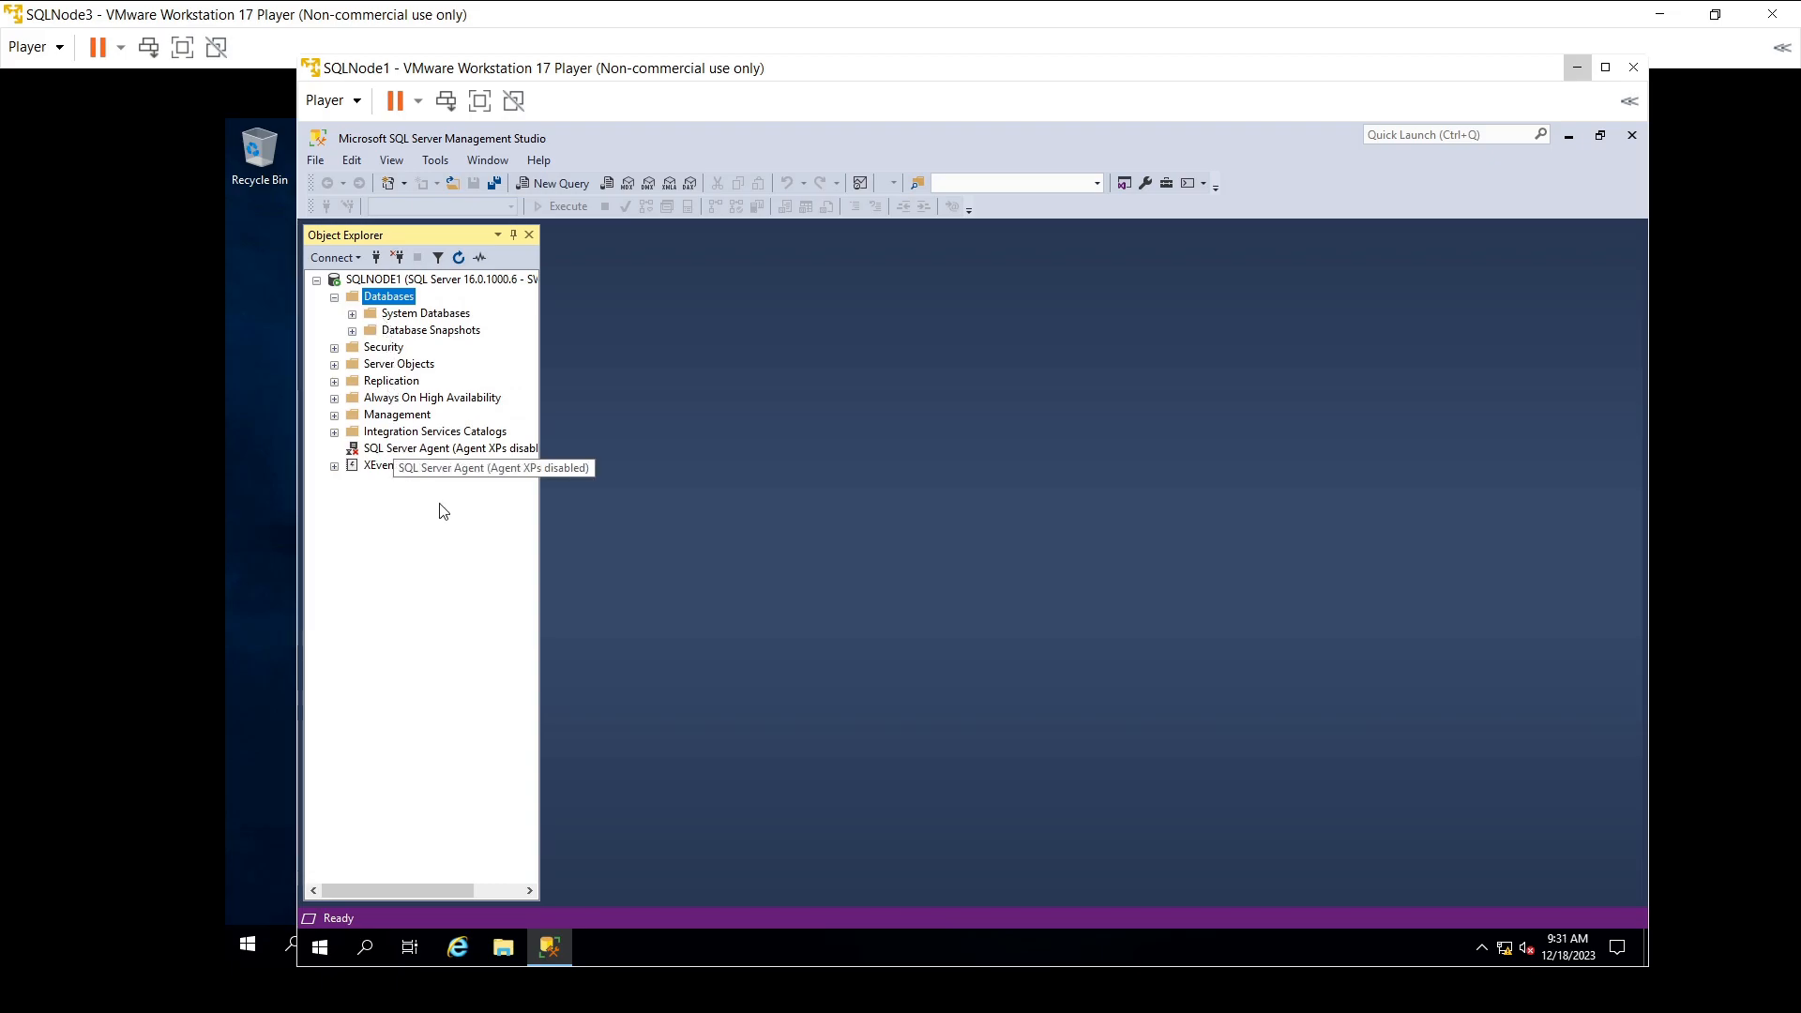
left_click(1604, 68)
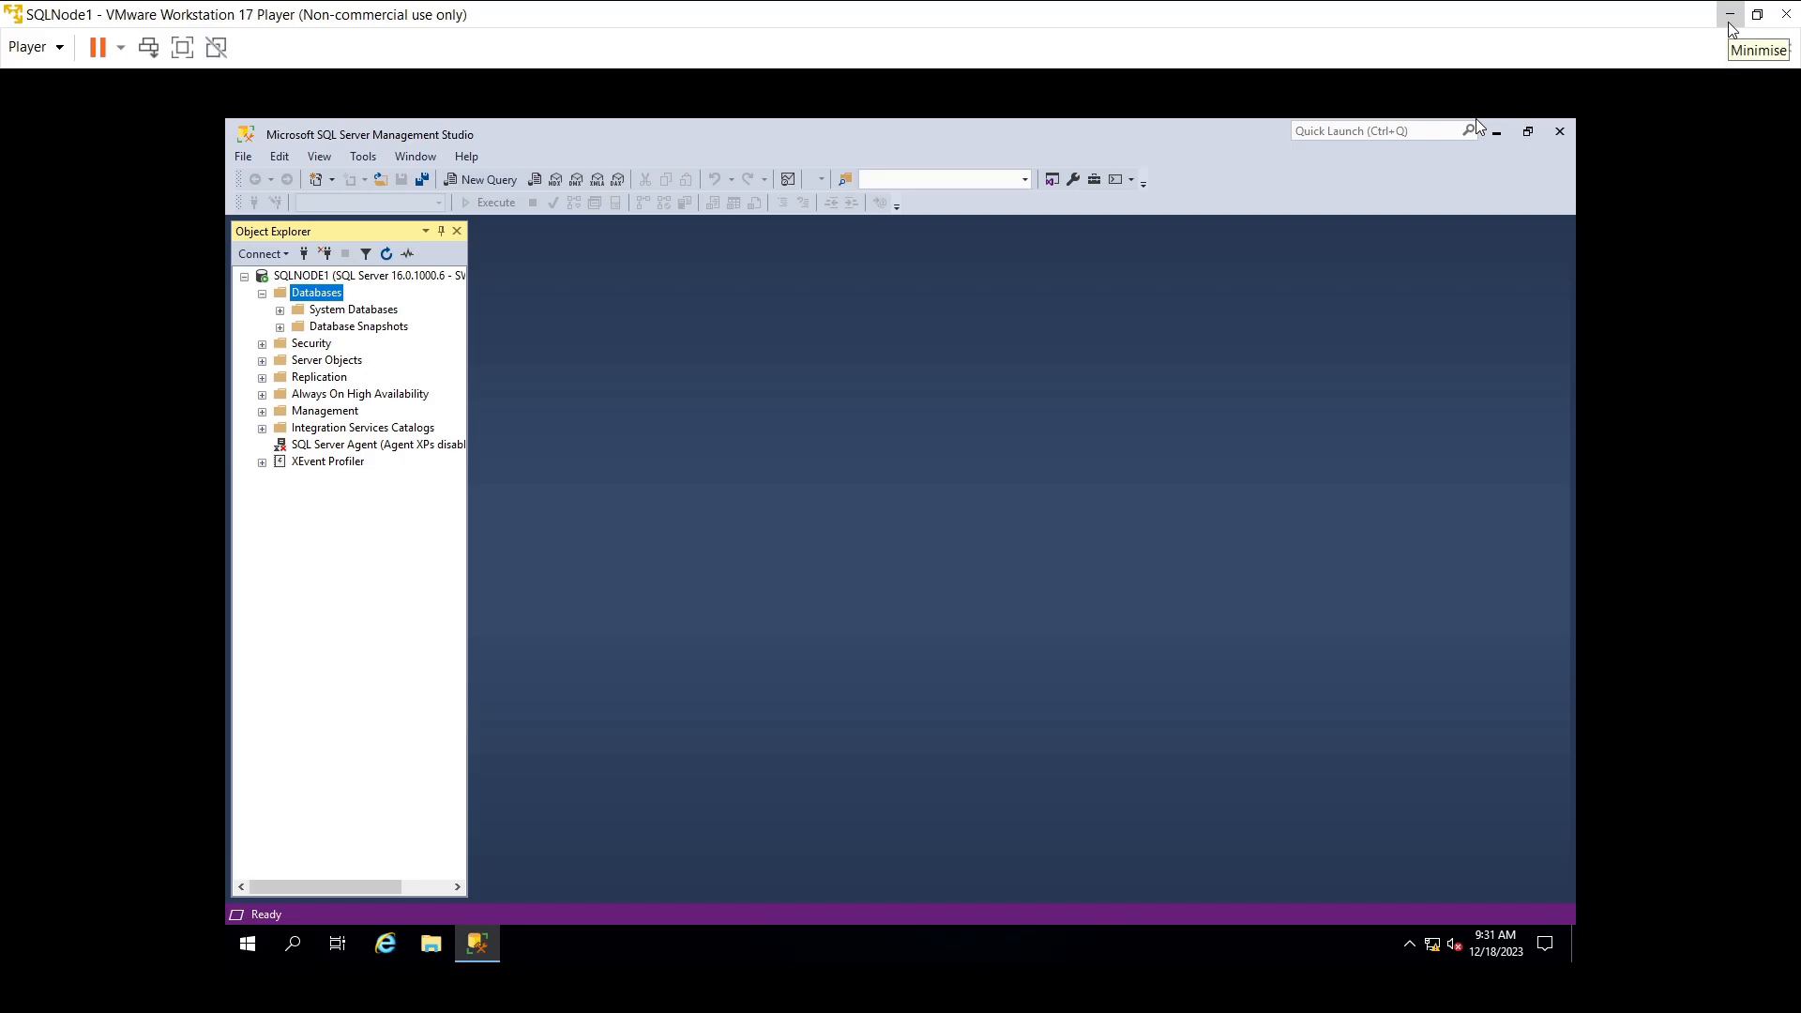
- Minimise SQLNode1, cancel SQLNode3's Shutdown Event Tracker, and select Local Disk (C:) under This PC
left_click(1727, 21)
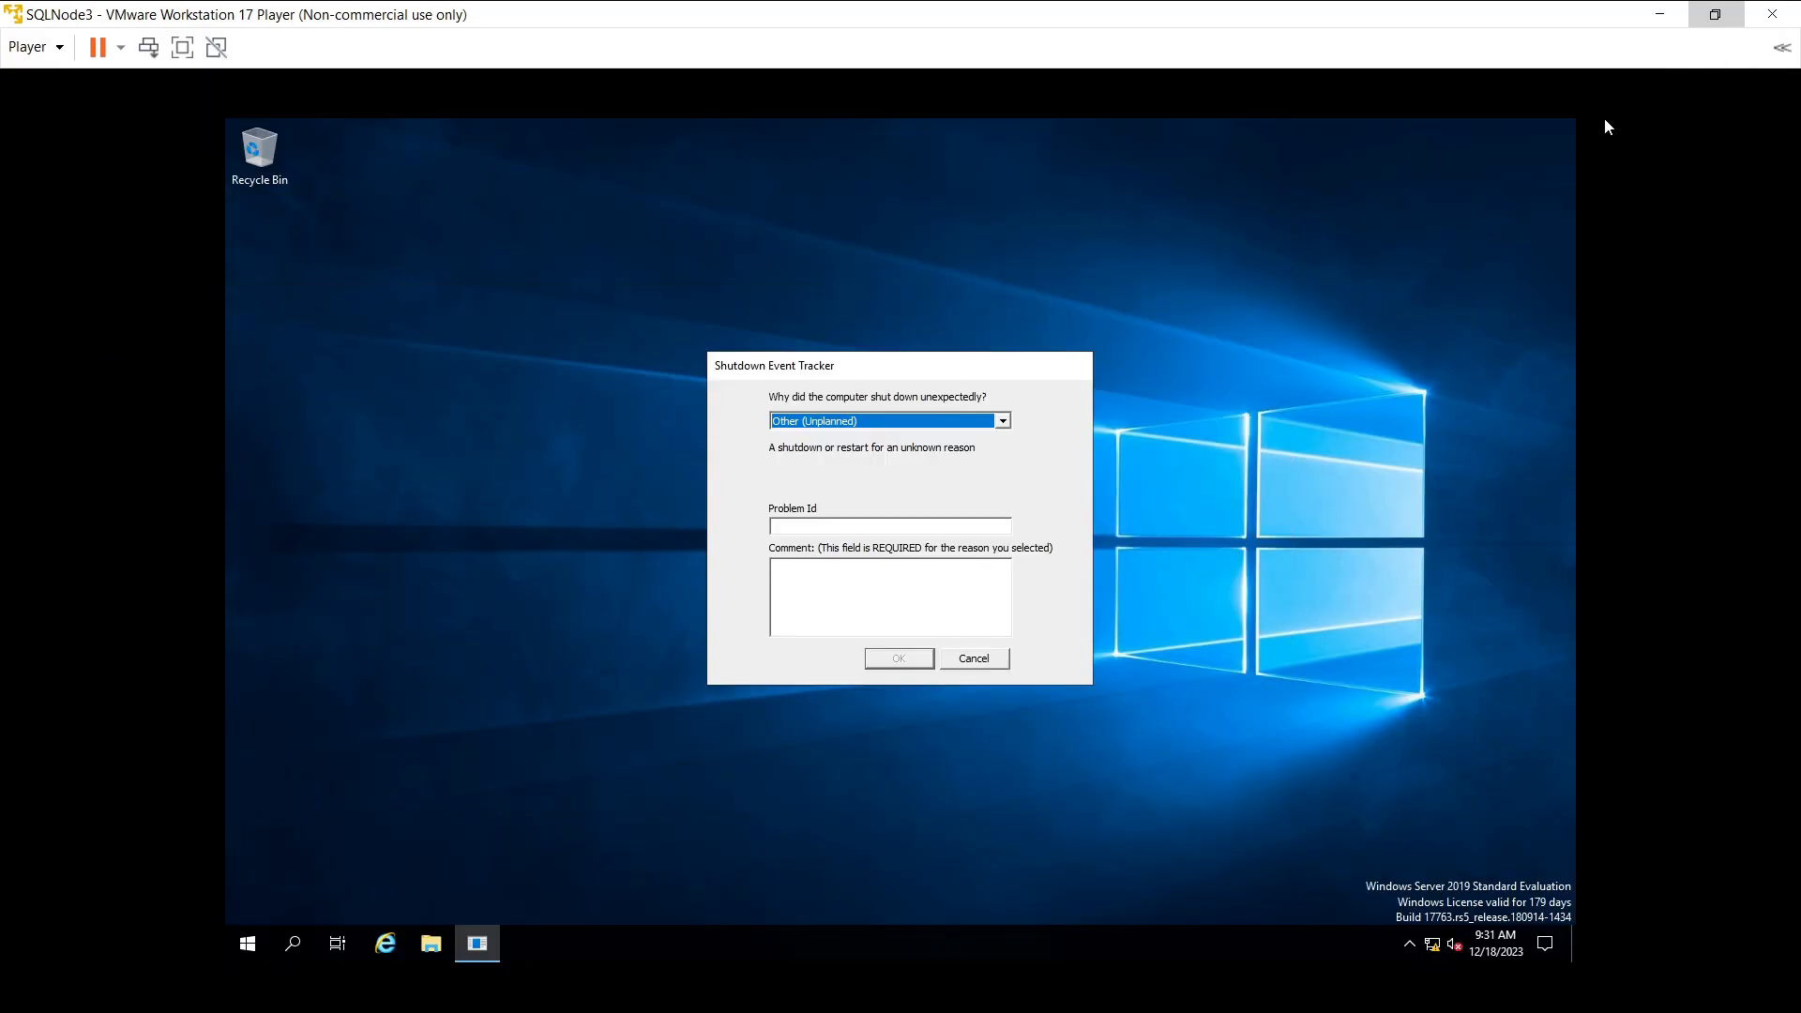
left_click(966, 662)
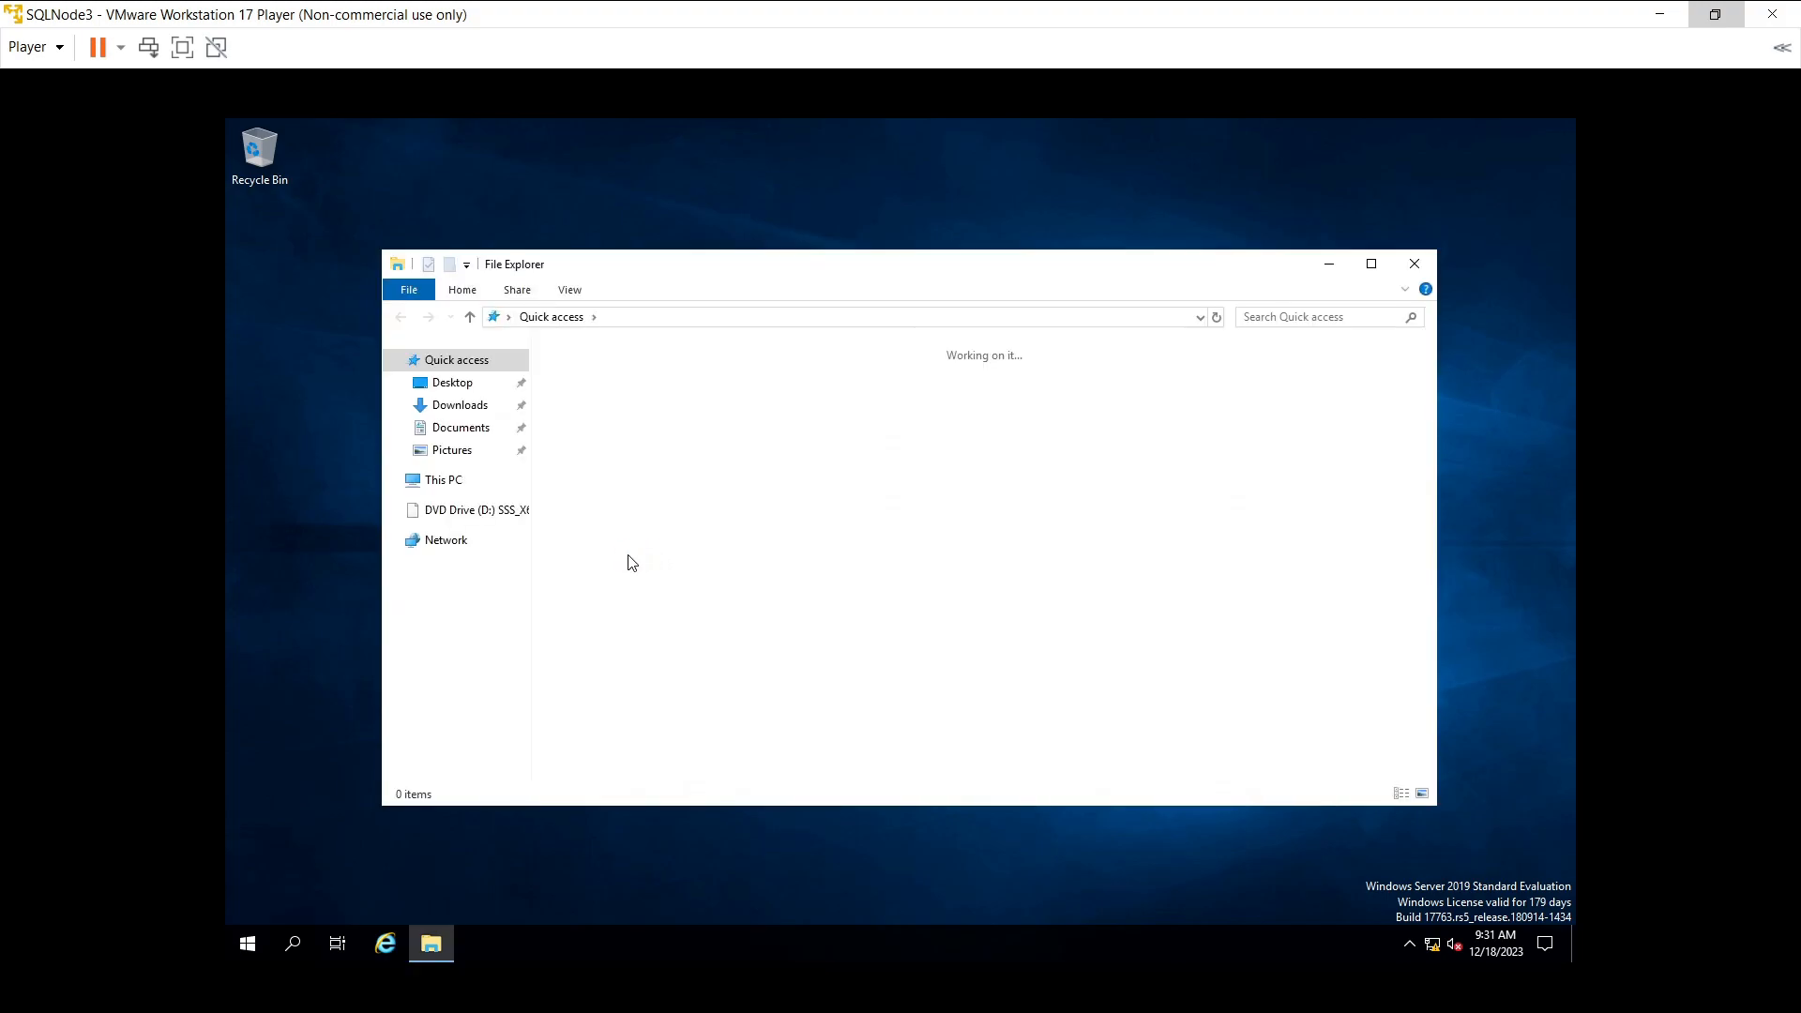
left_click(451, 485)
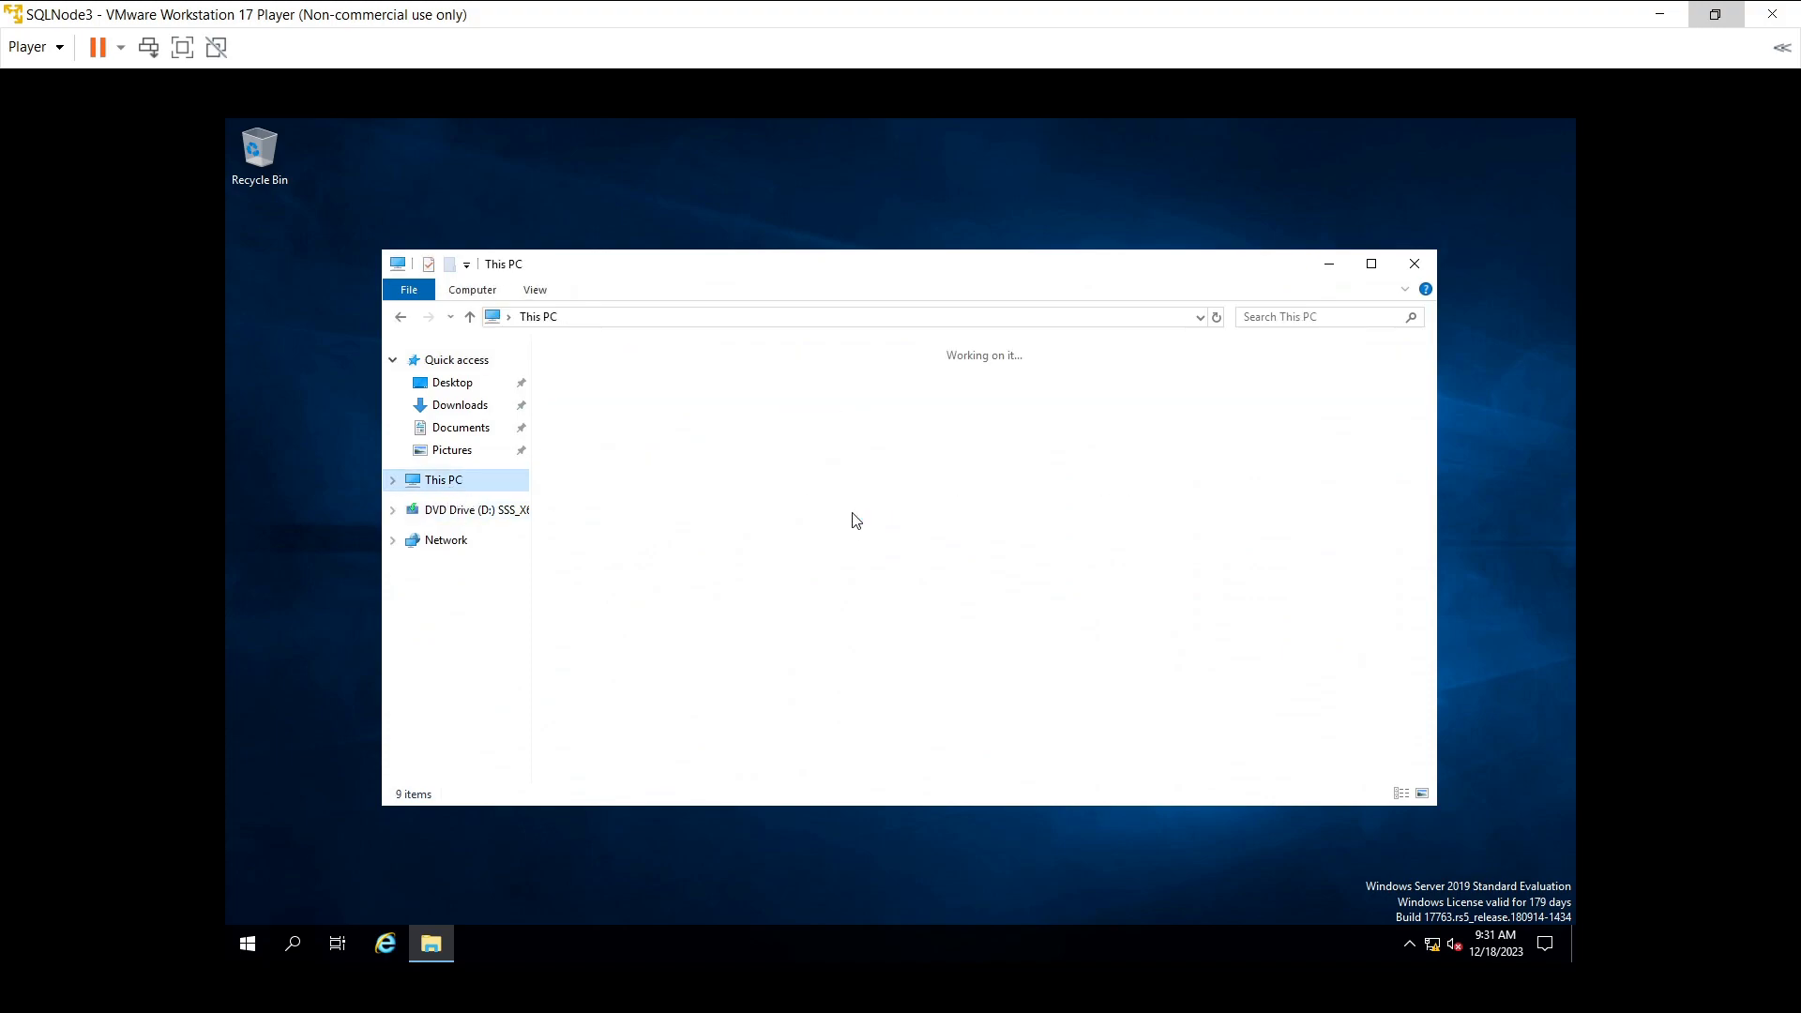
left_click(668, 571)
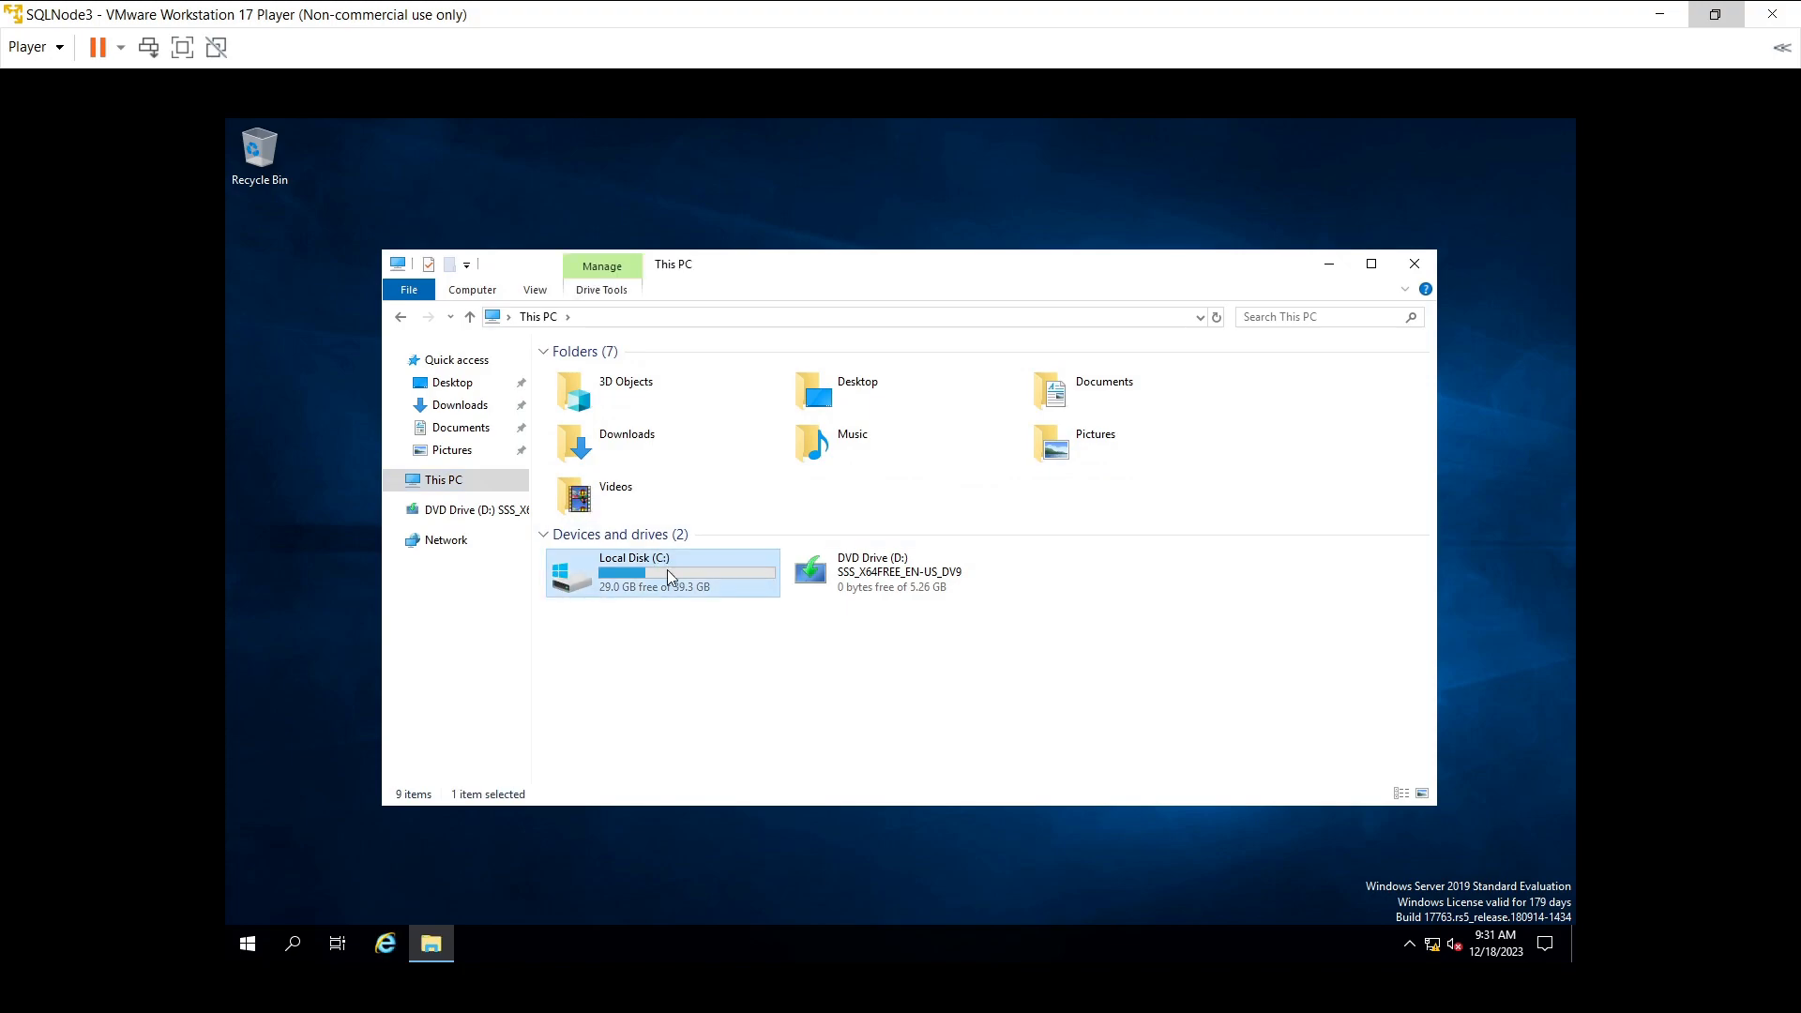
- Add a new folder named Setup at the root of Local Disk (C:) and open it
double_click(667, 571)
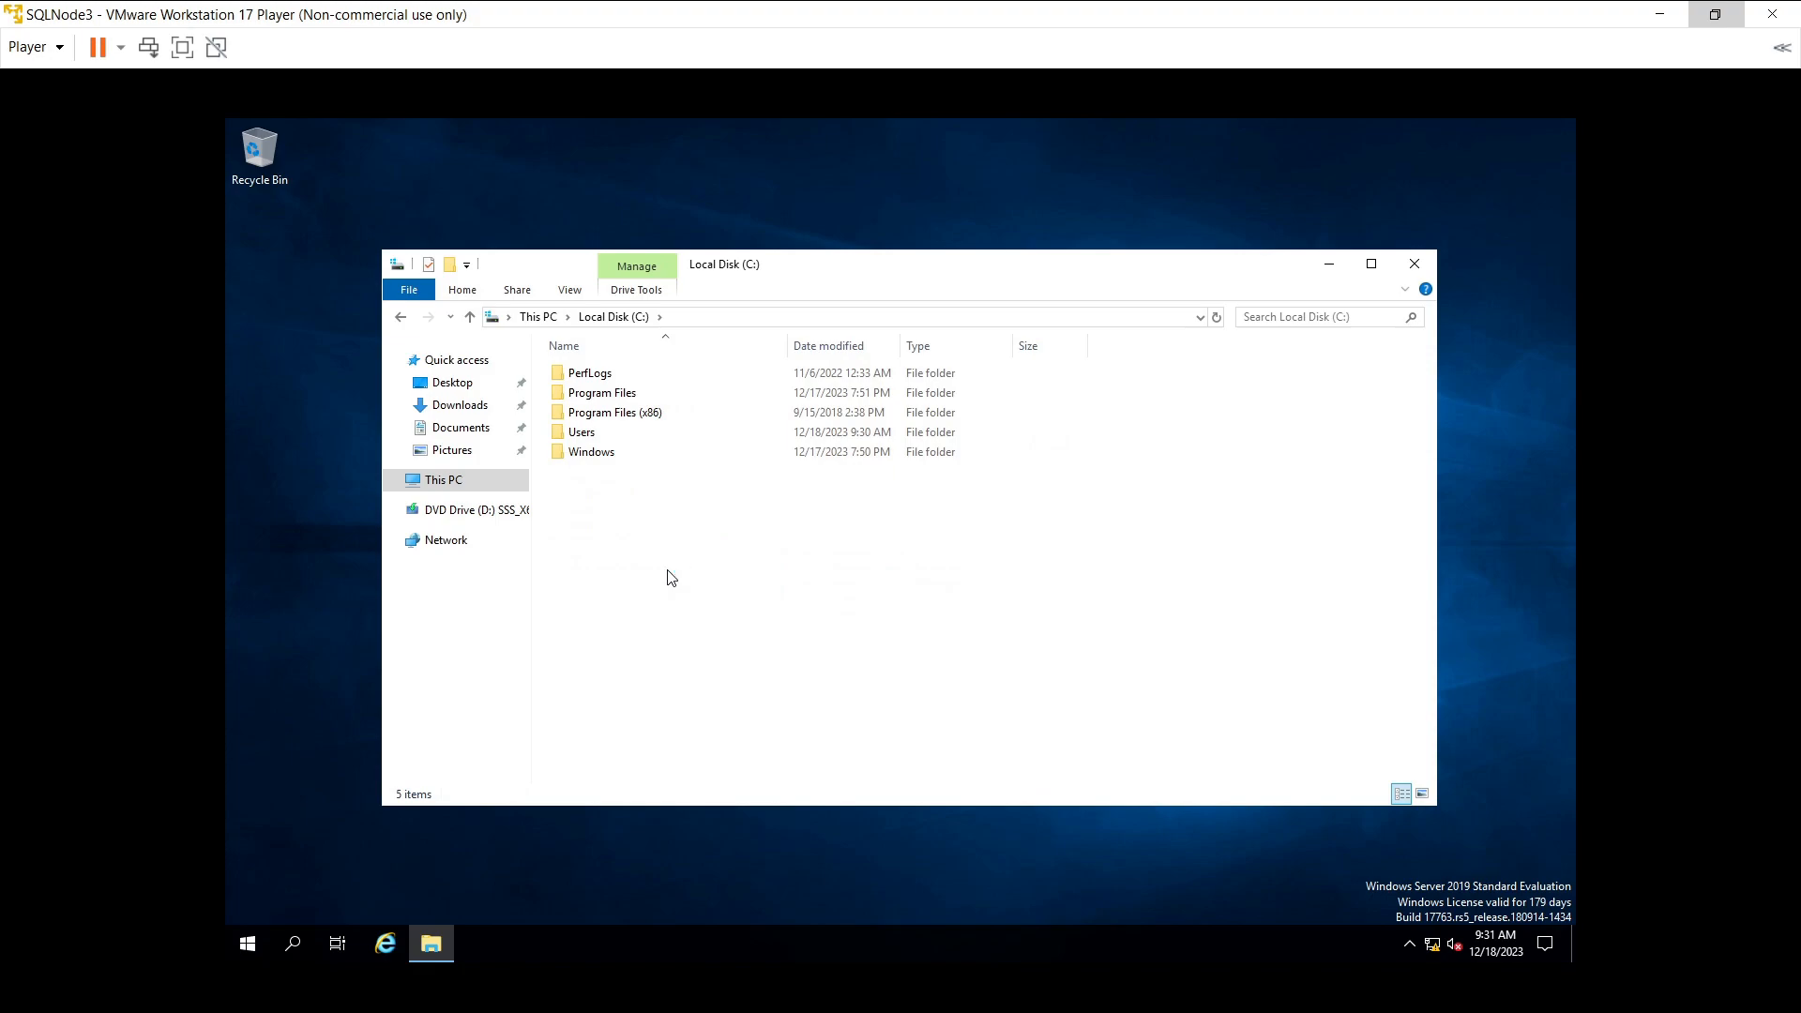
right_click(669, 572)
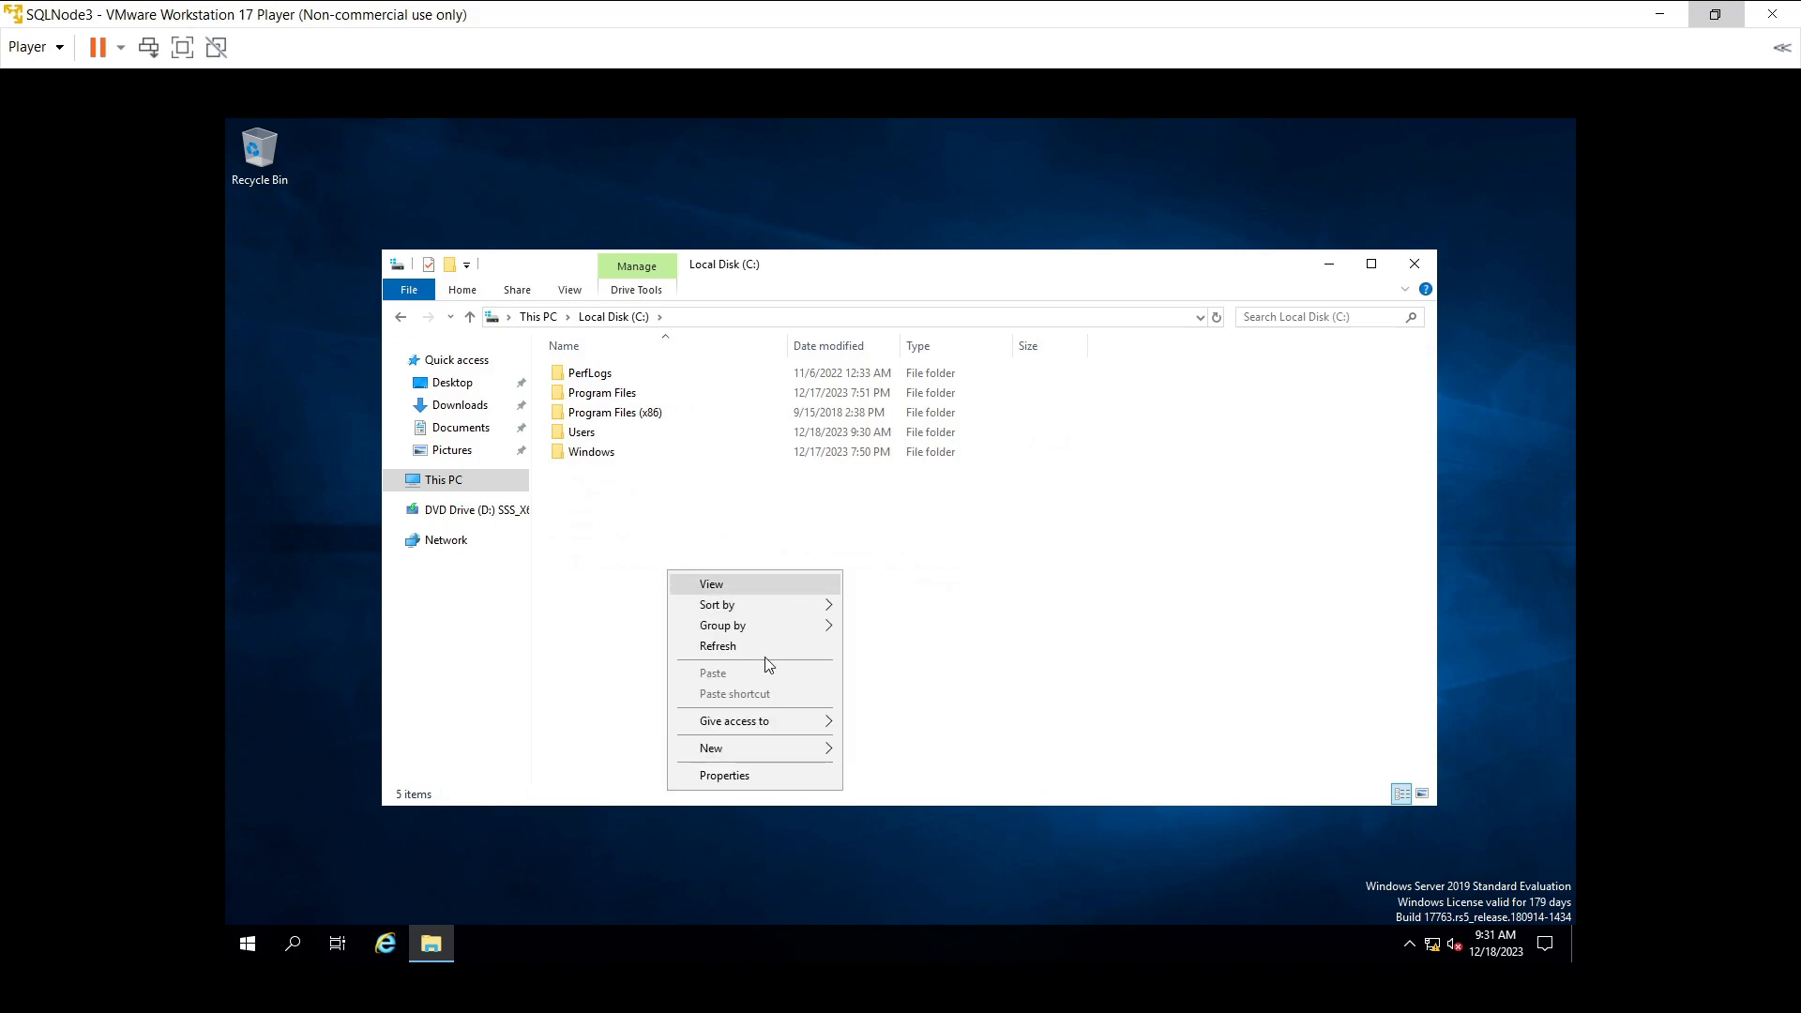
mouse_move(784, 748)
left_click(886, 751)
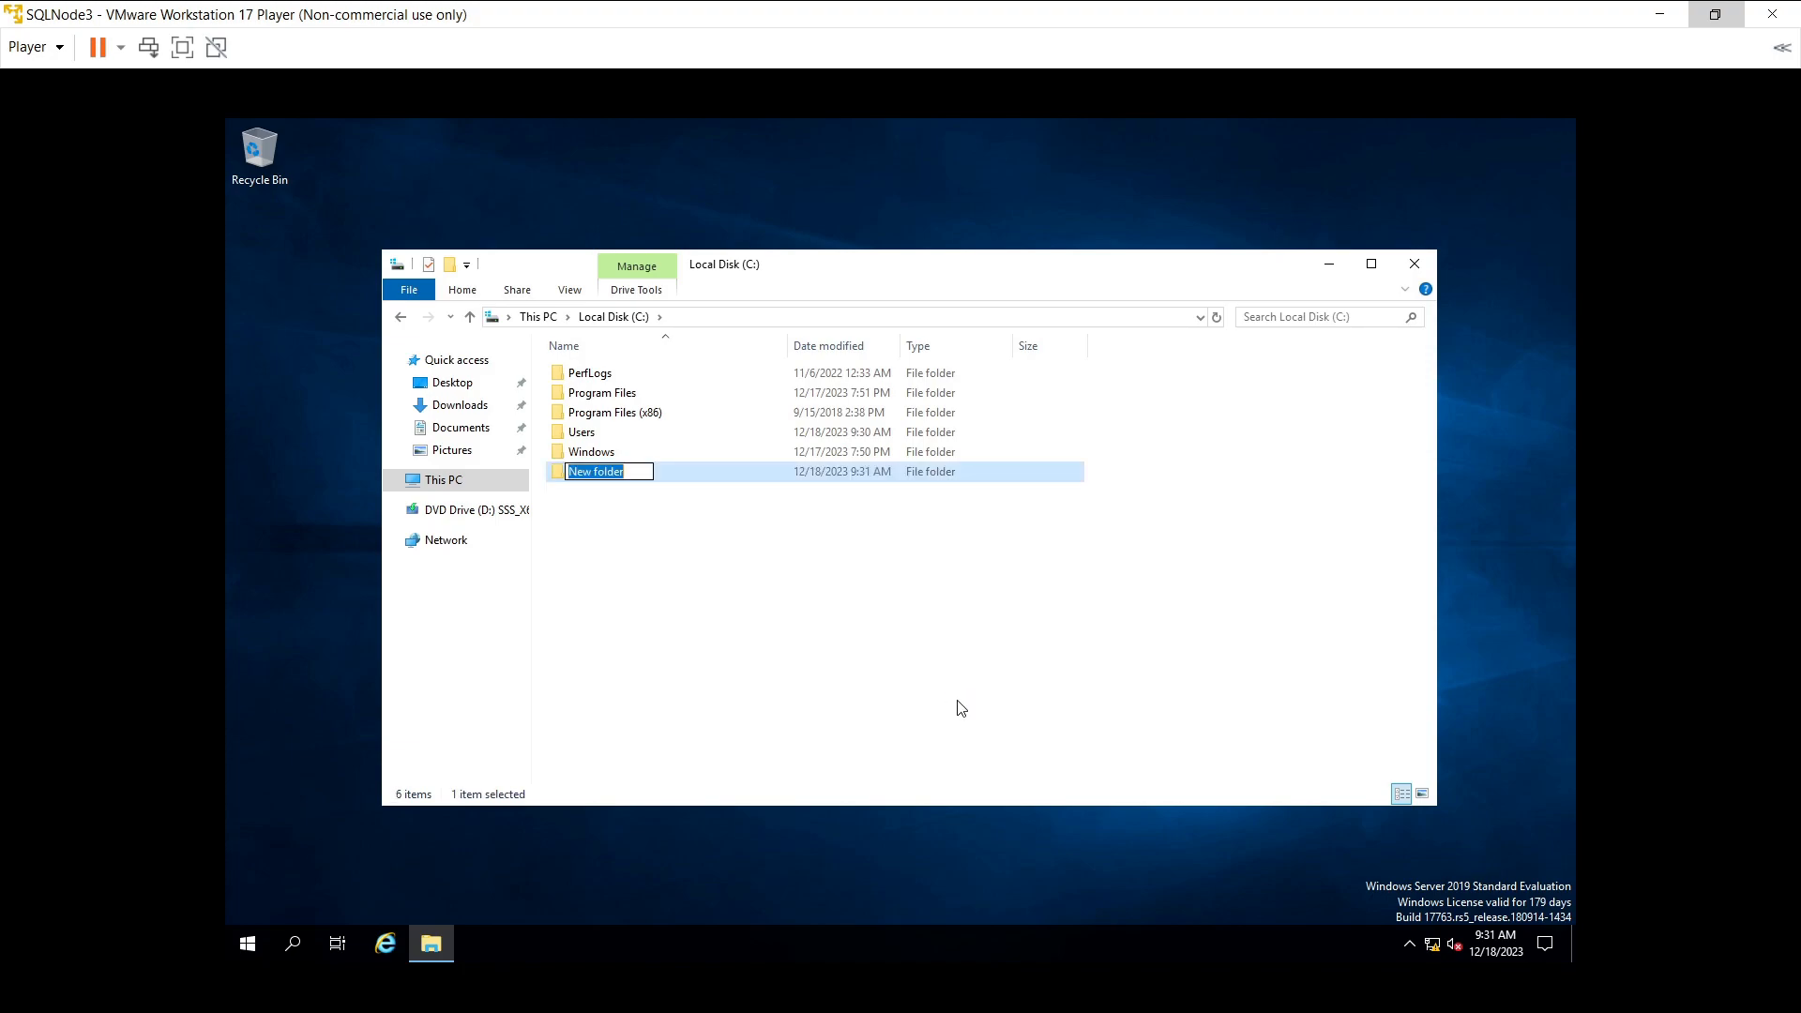
type("Setup")
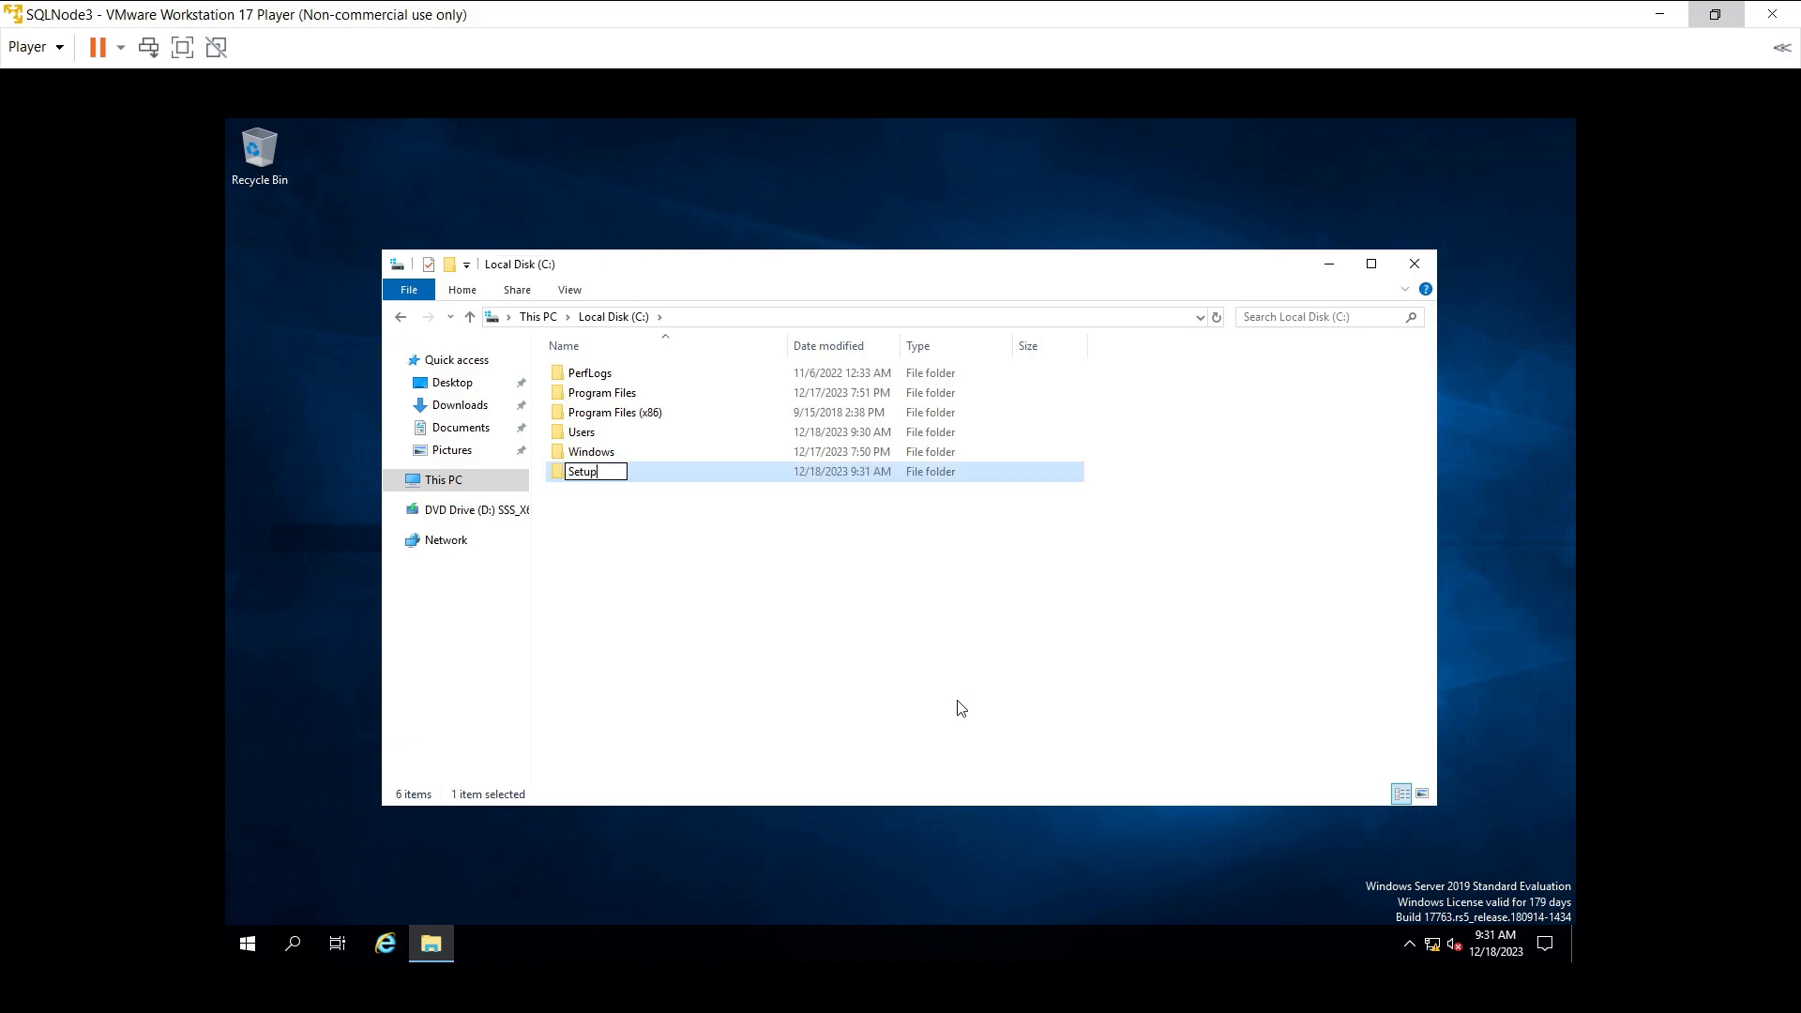
key("Return")
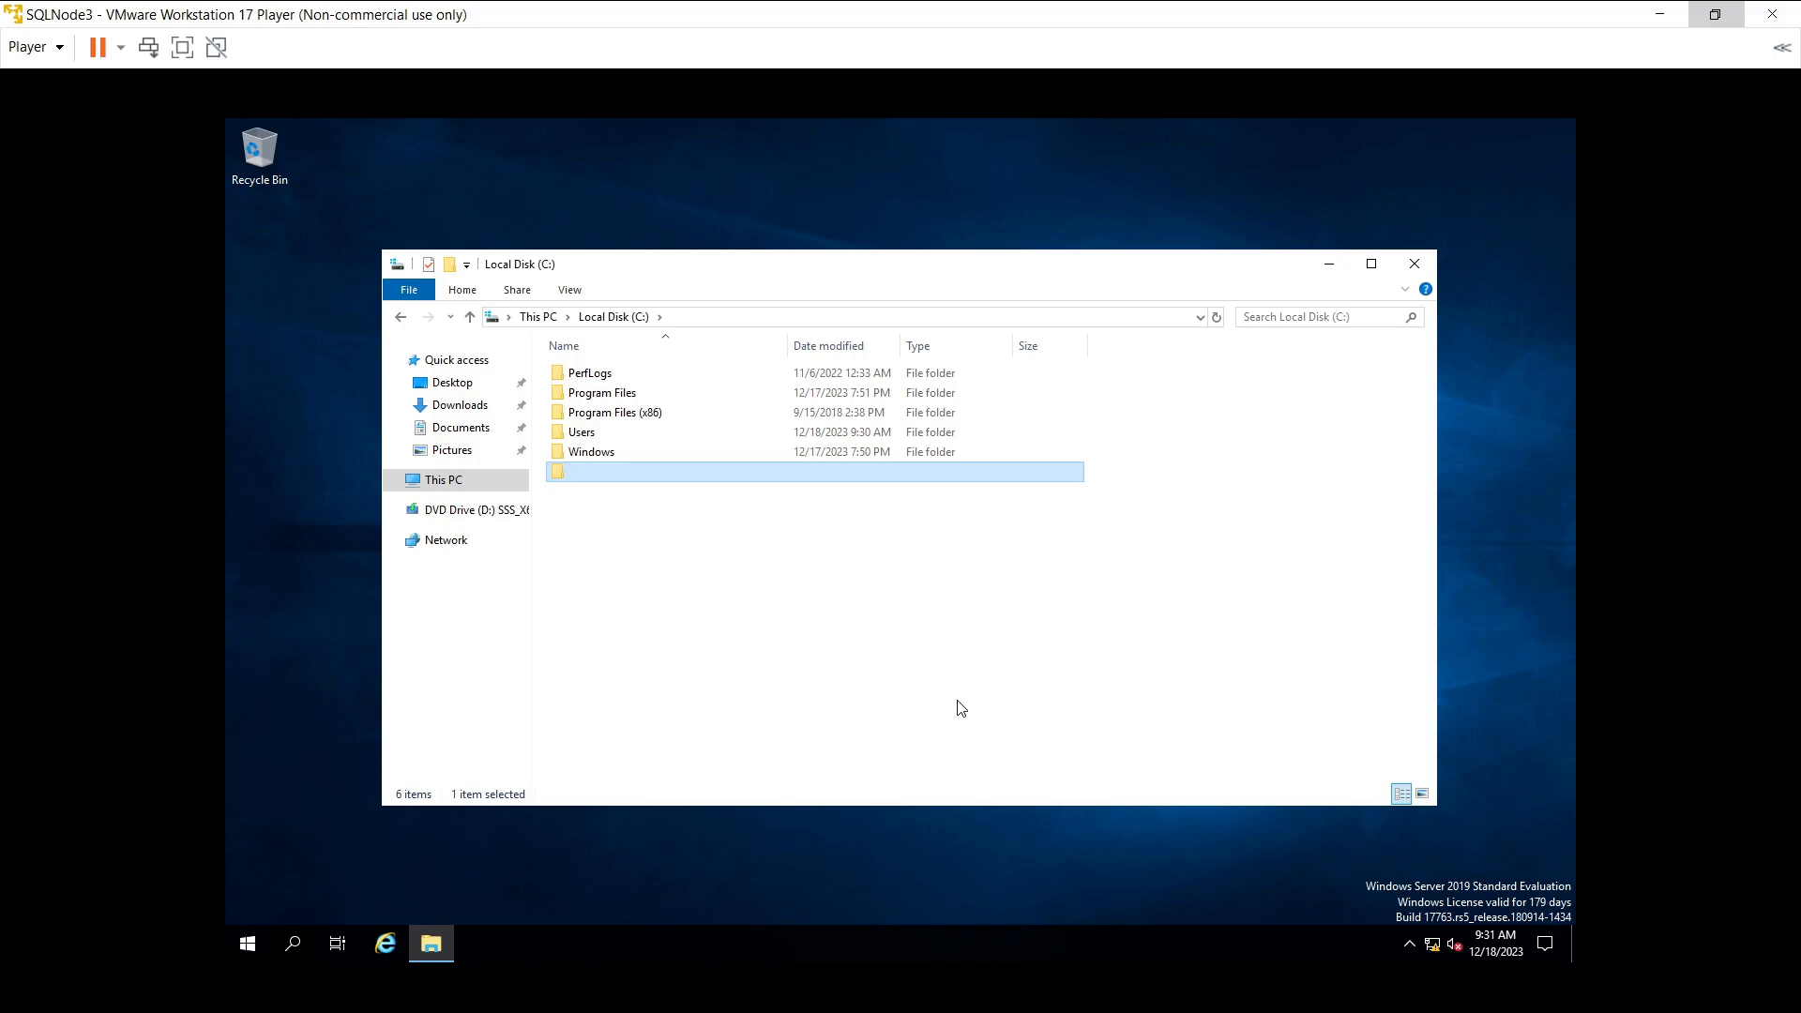
key("Return")
- Browse to \\sqlnode1\SetupSQL and select SQLServer2022-x64-ENU and SSMS-Setup-ENU
left_click(304, 954)
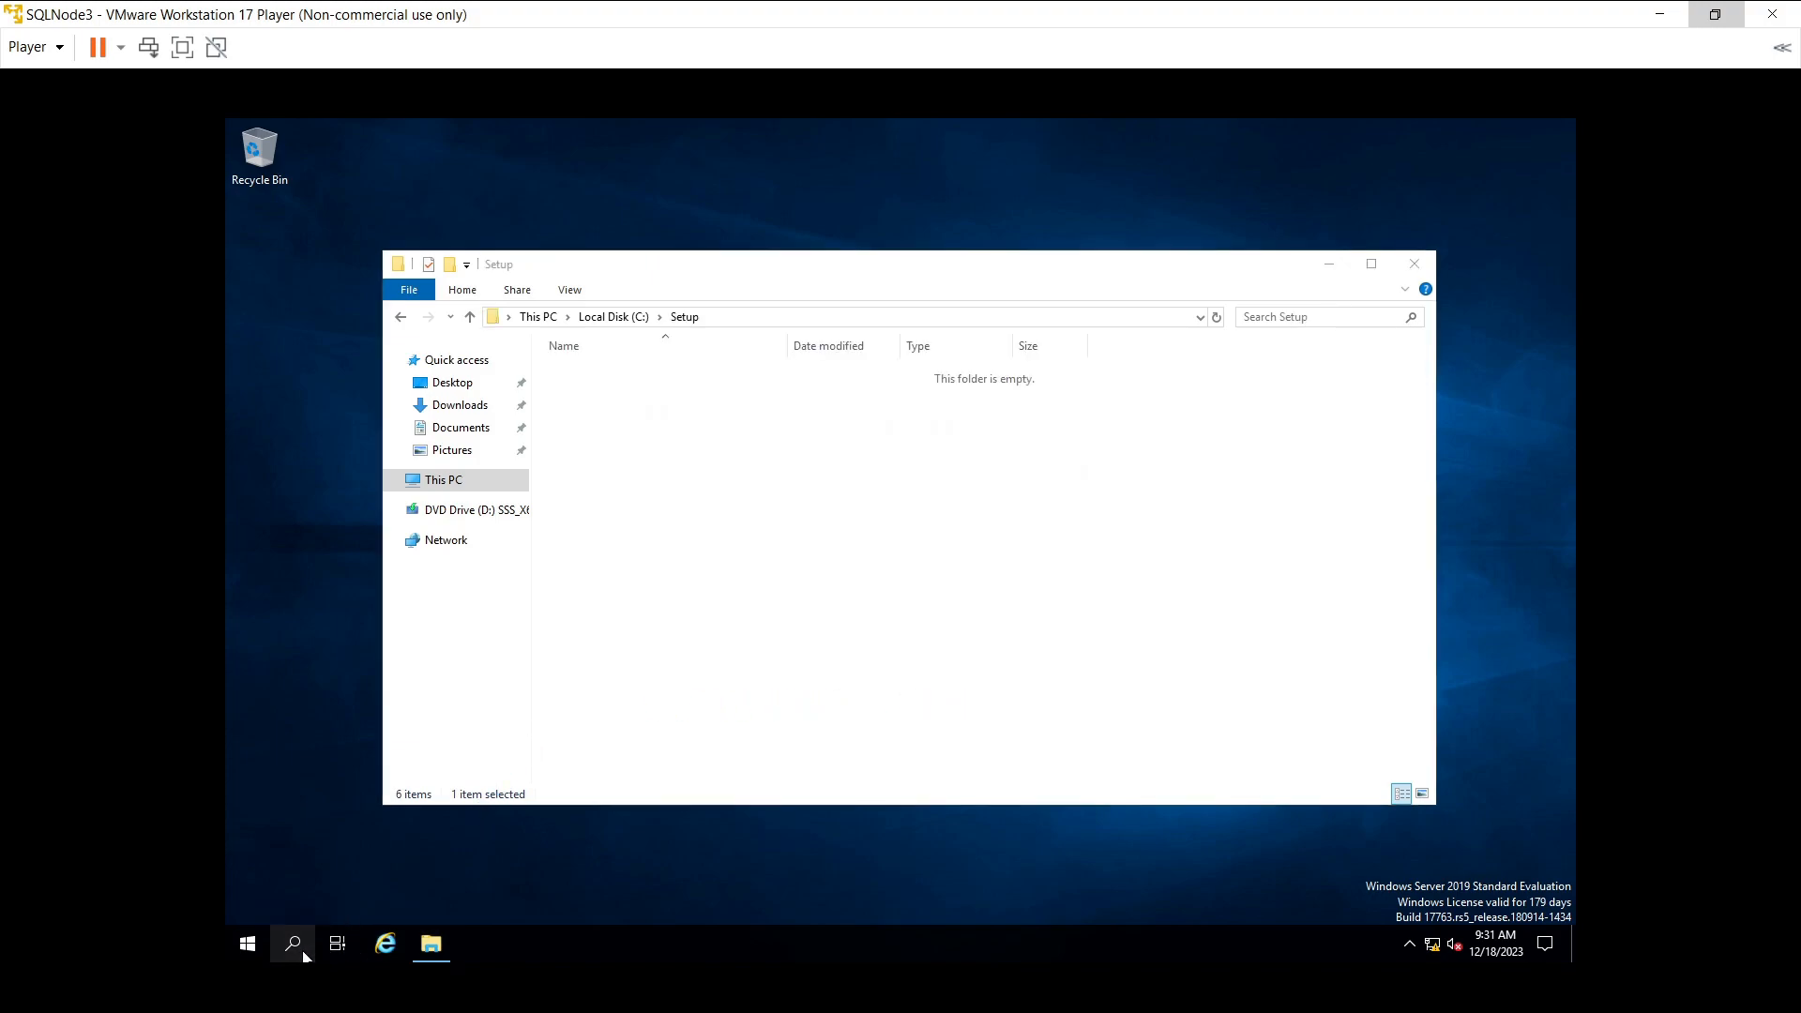
type("\\")
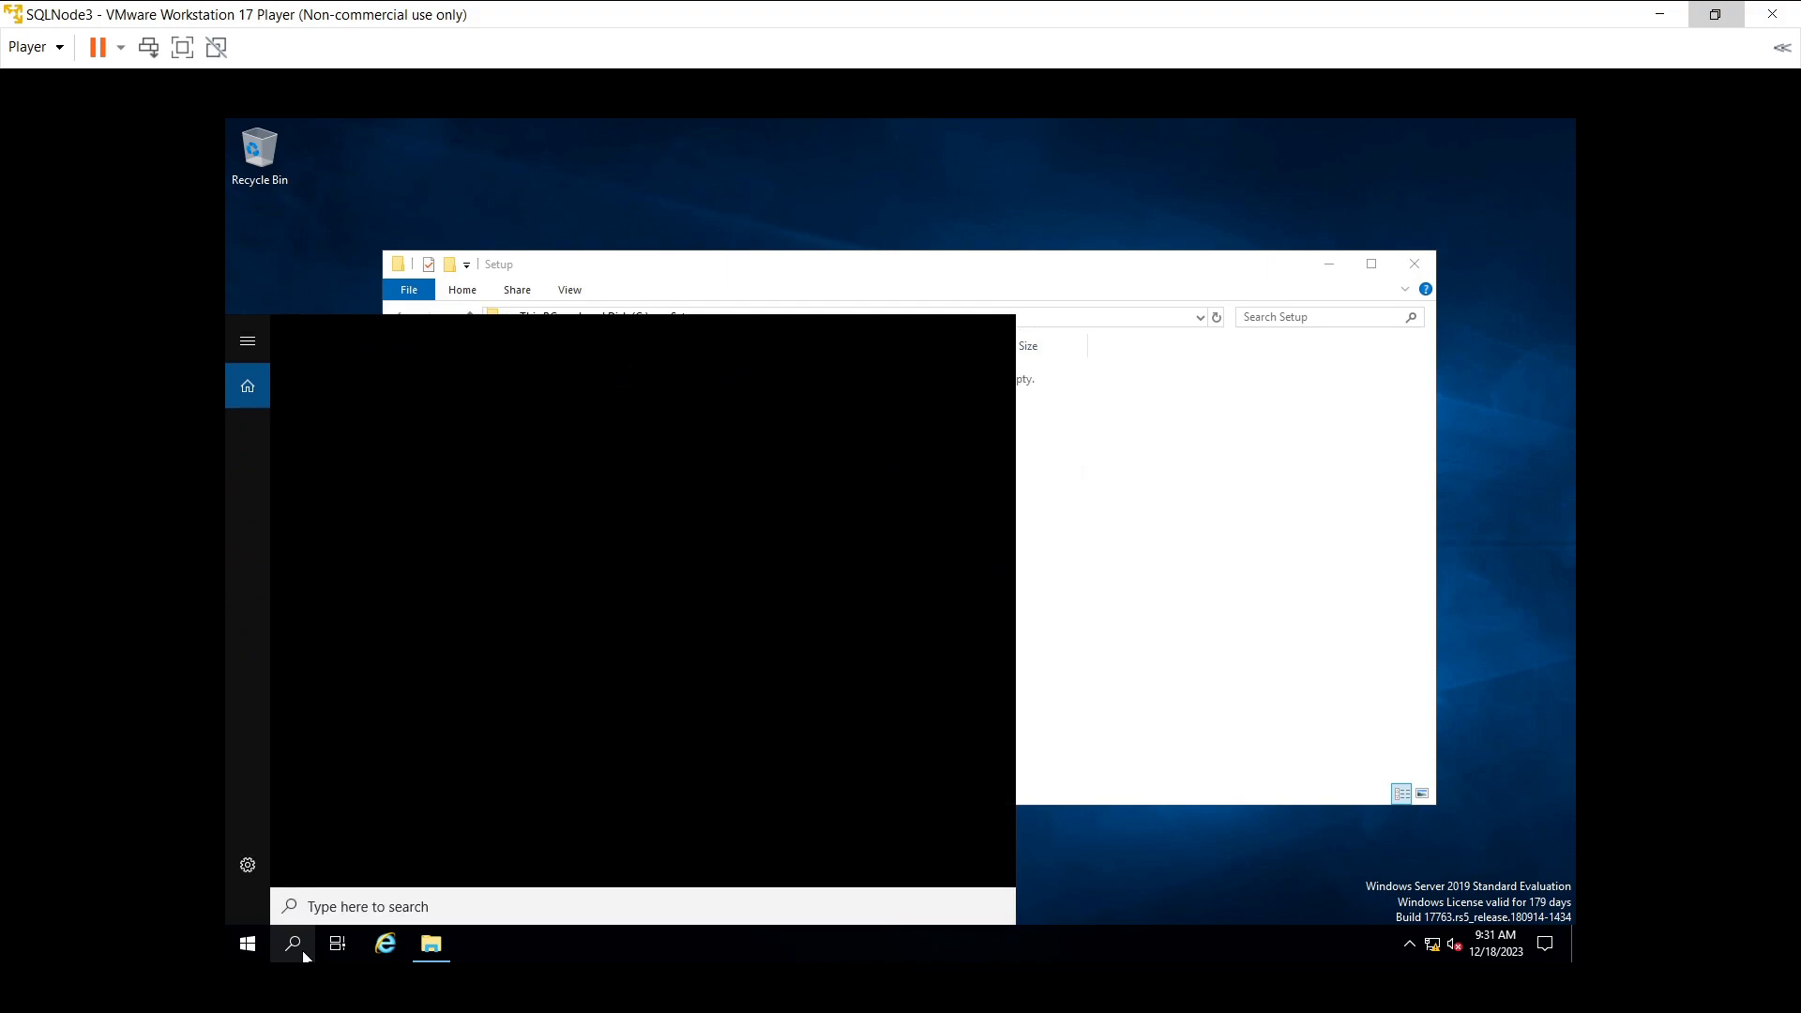
type("\\sqlnode1\\")
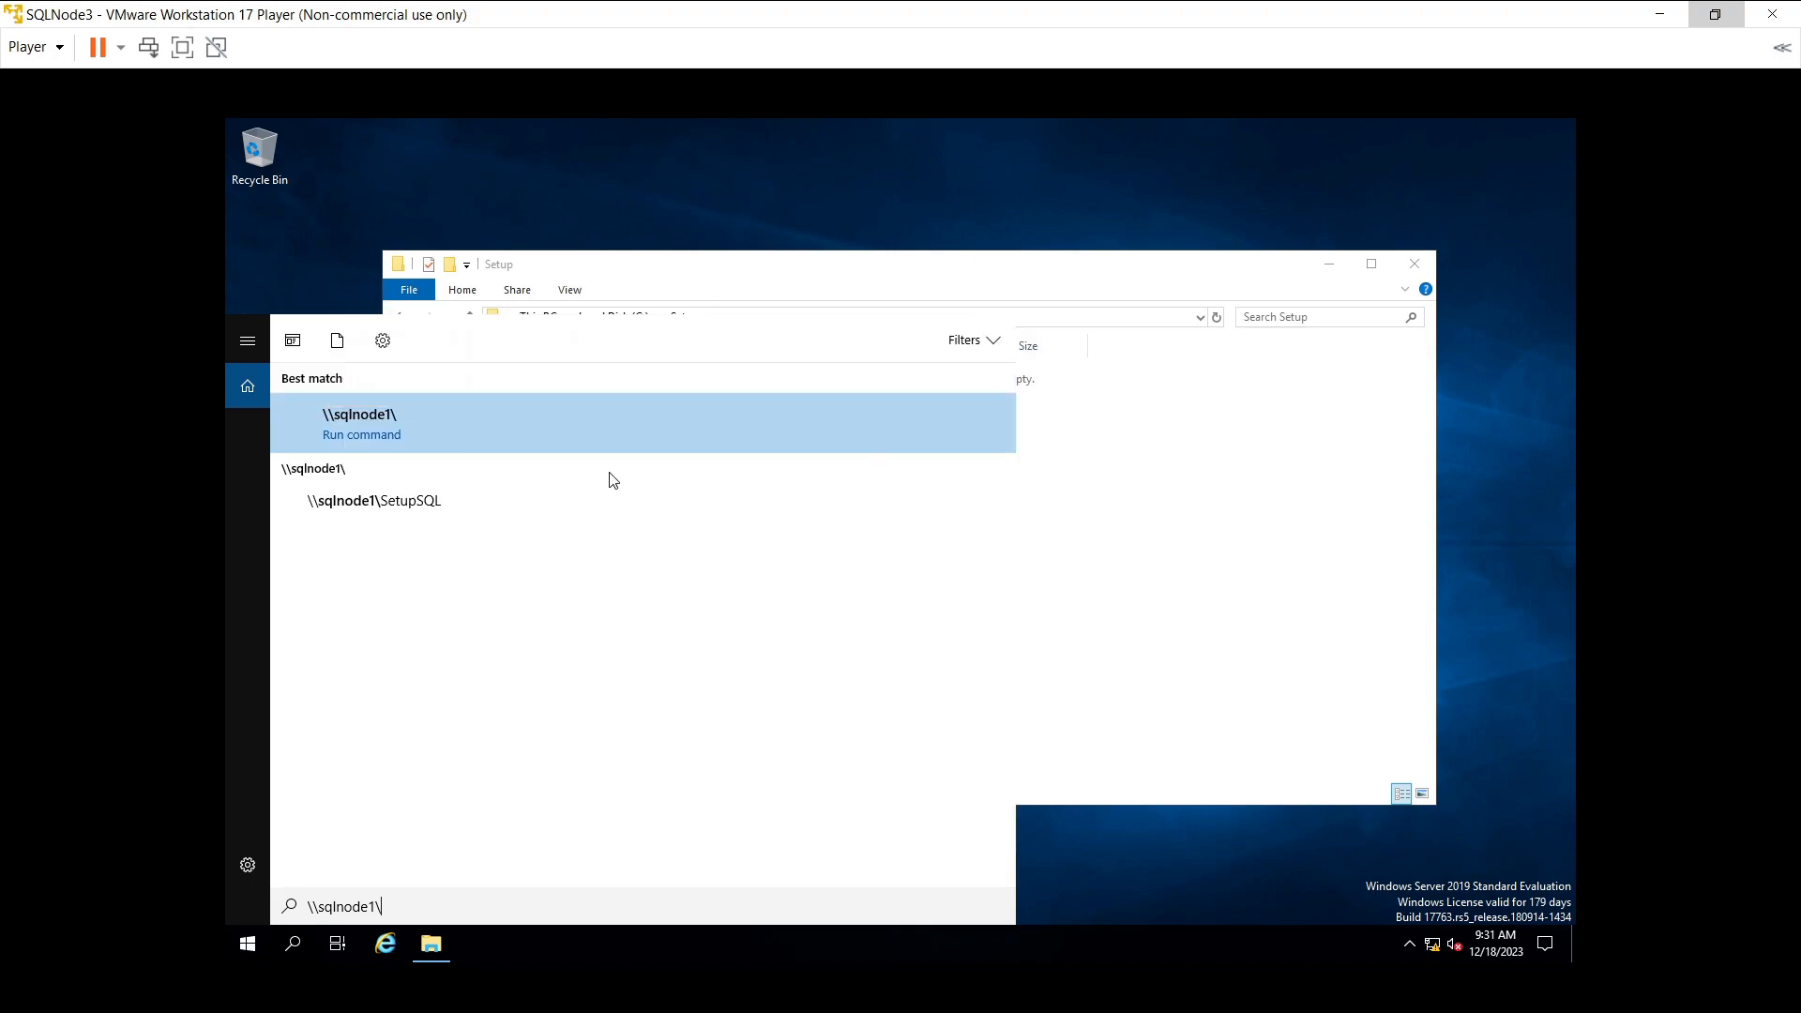
key("Return")
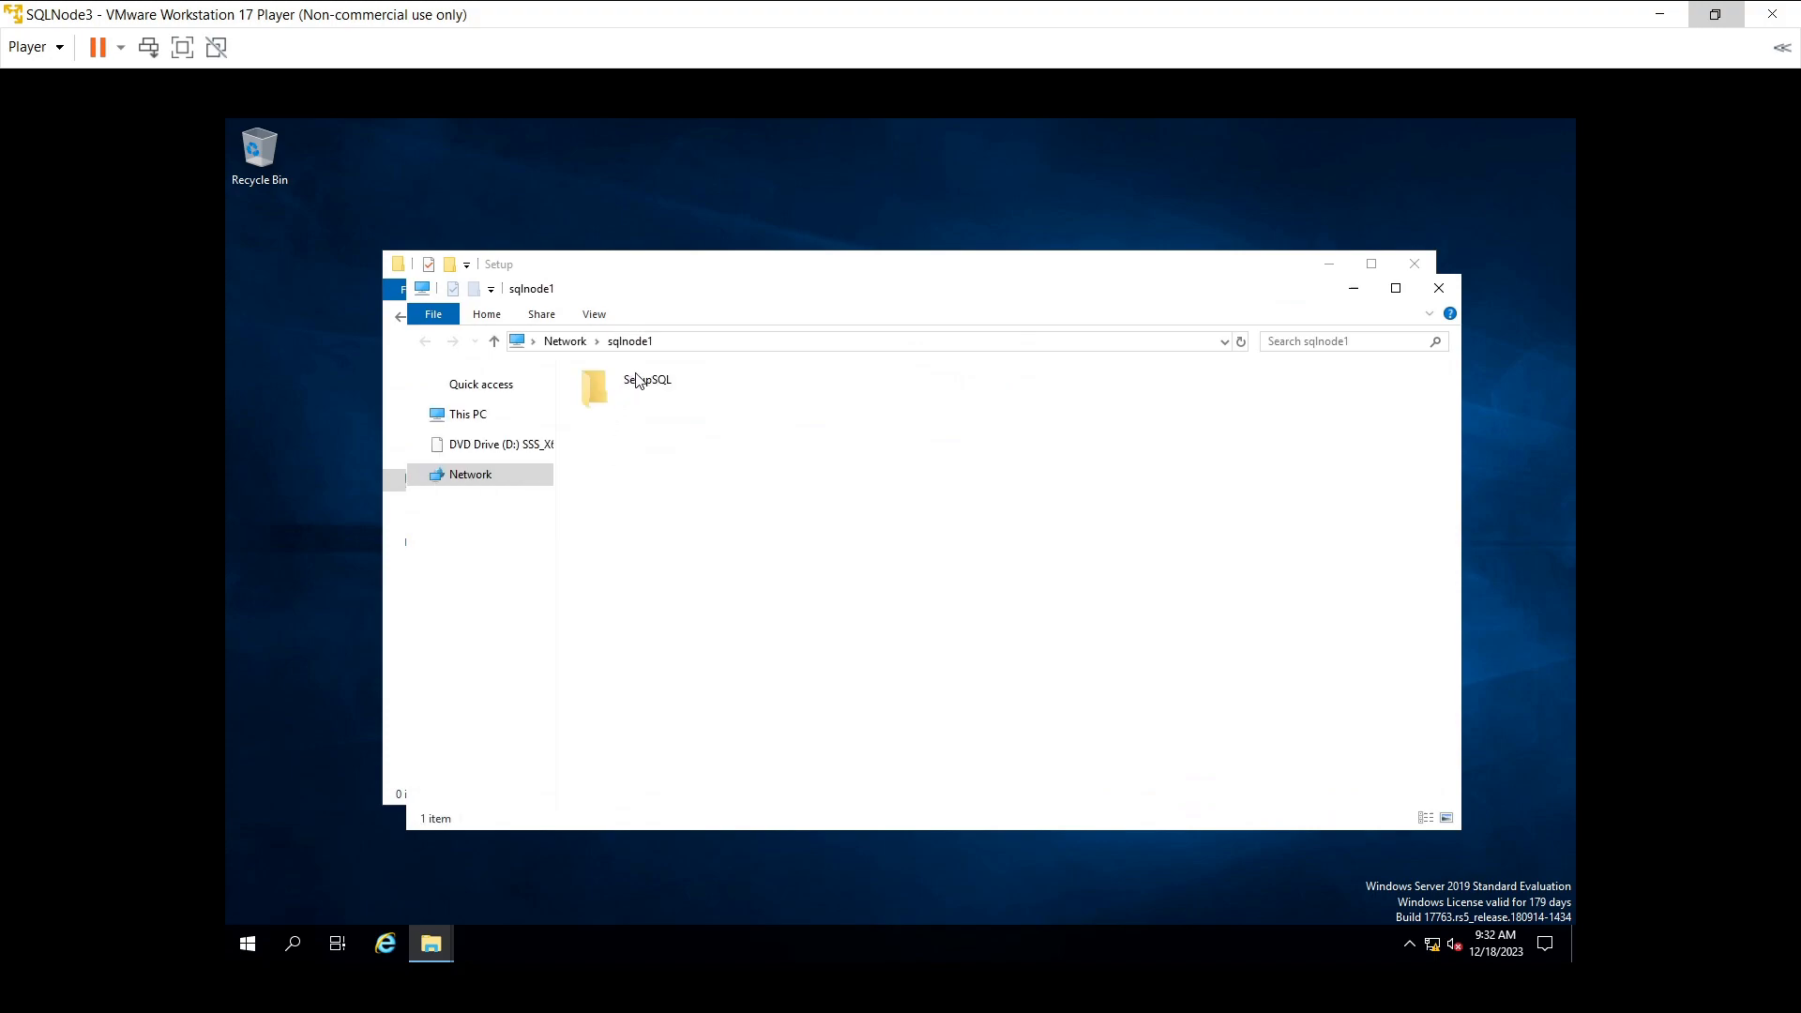
left_click(605, 398)
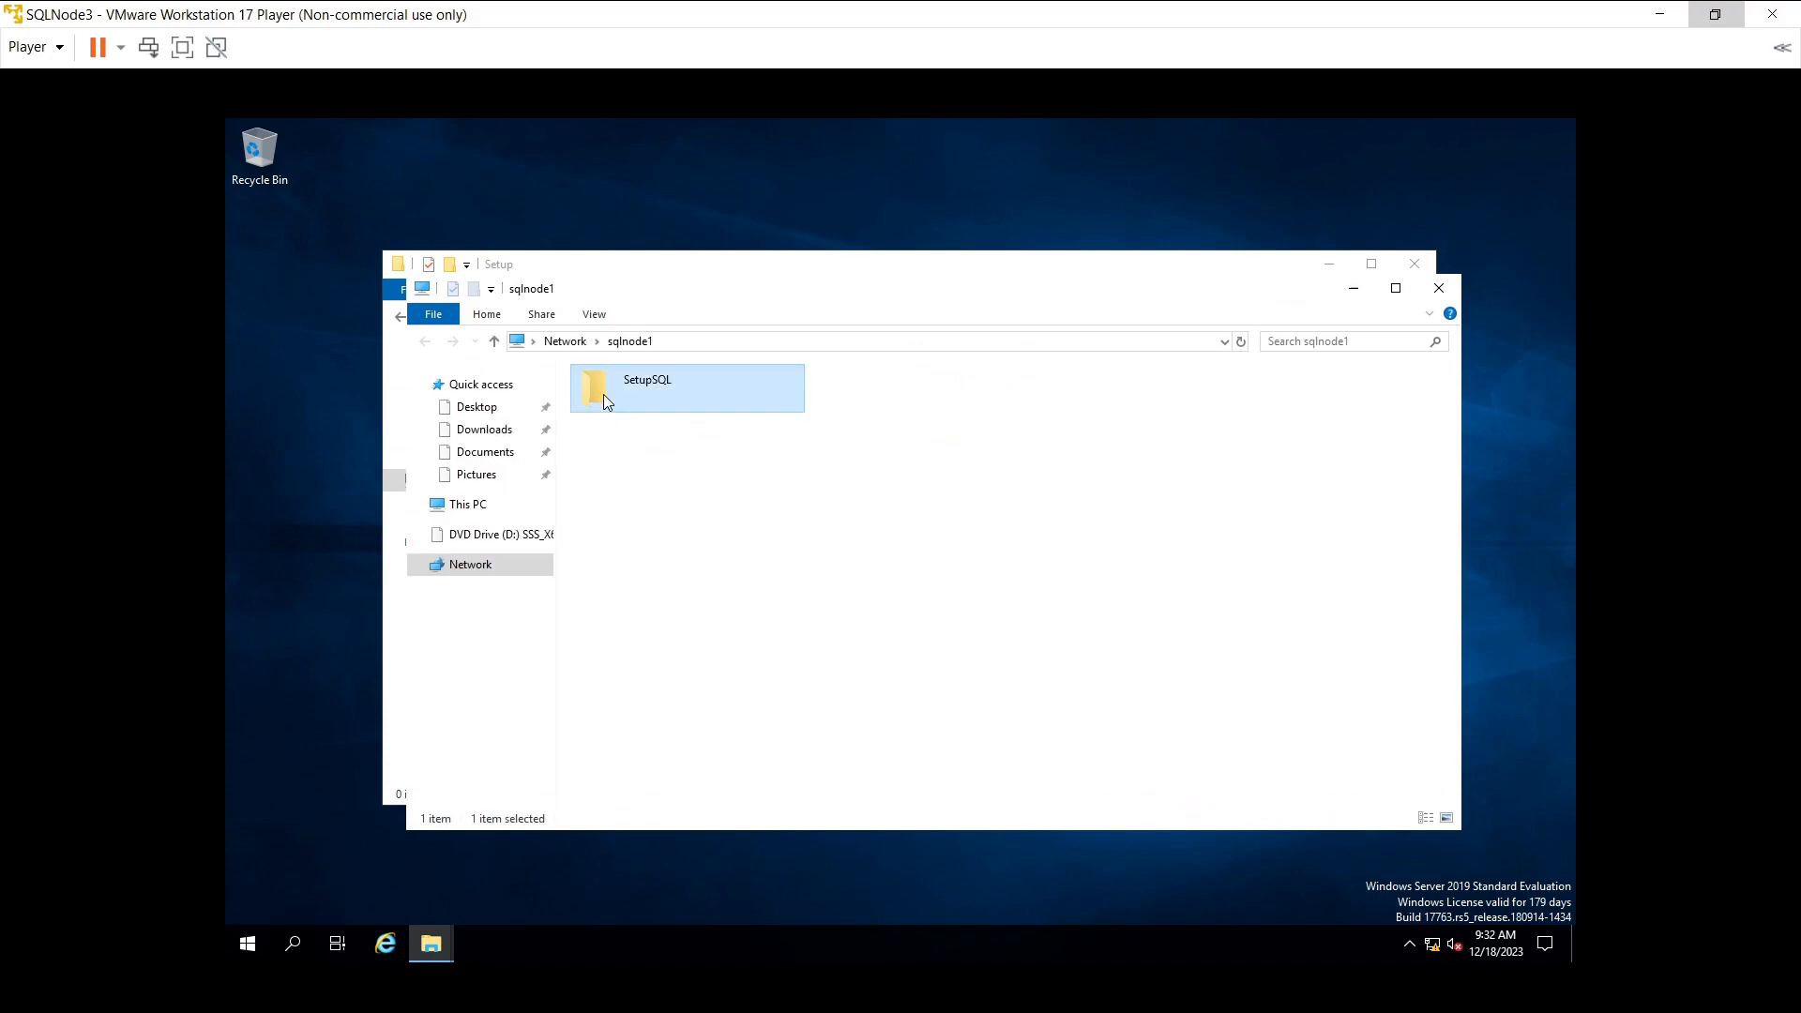
double_click(604, 394)
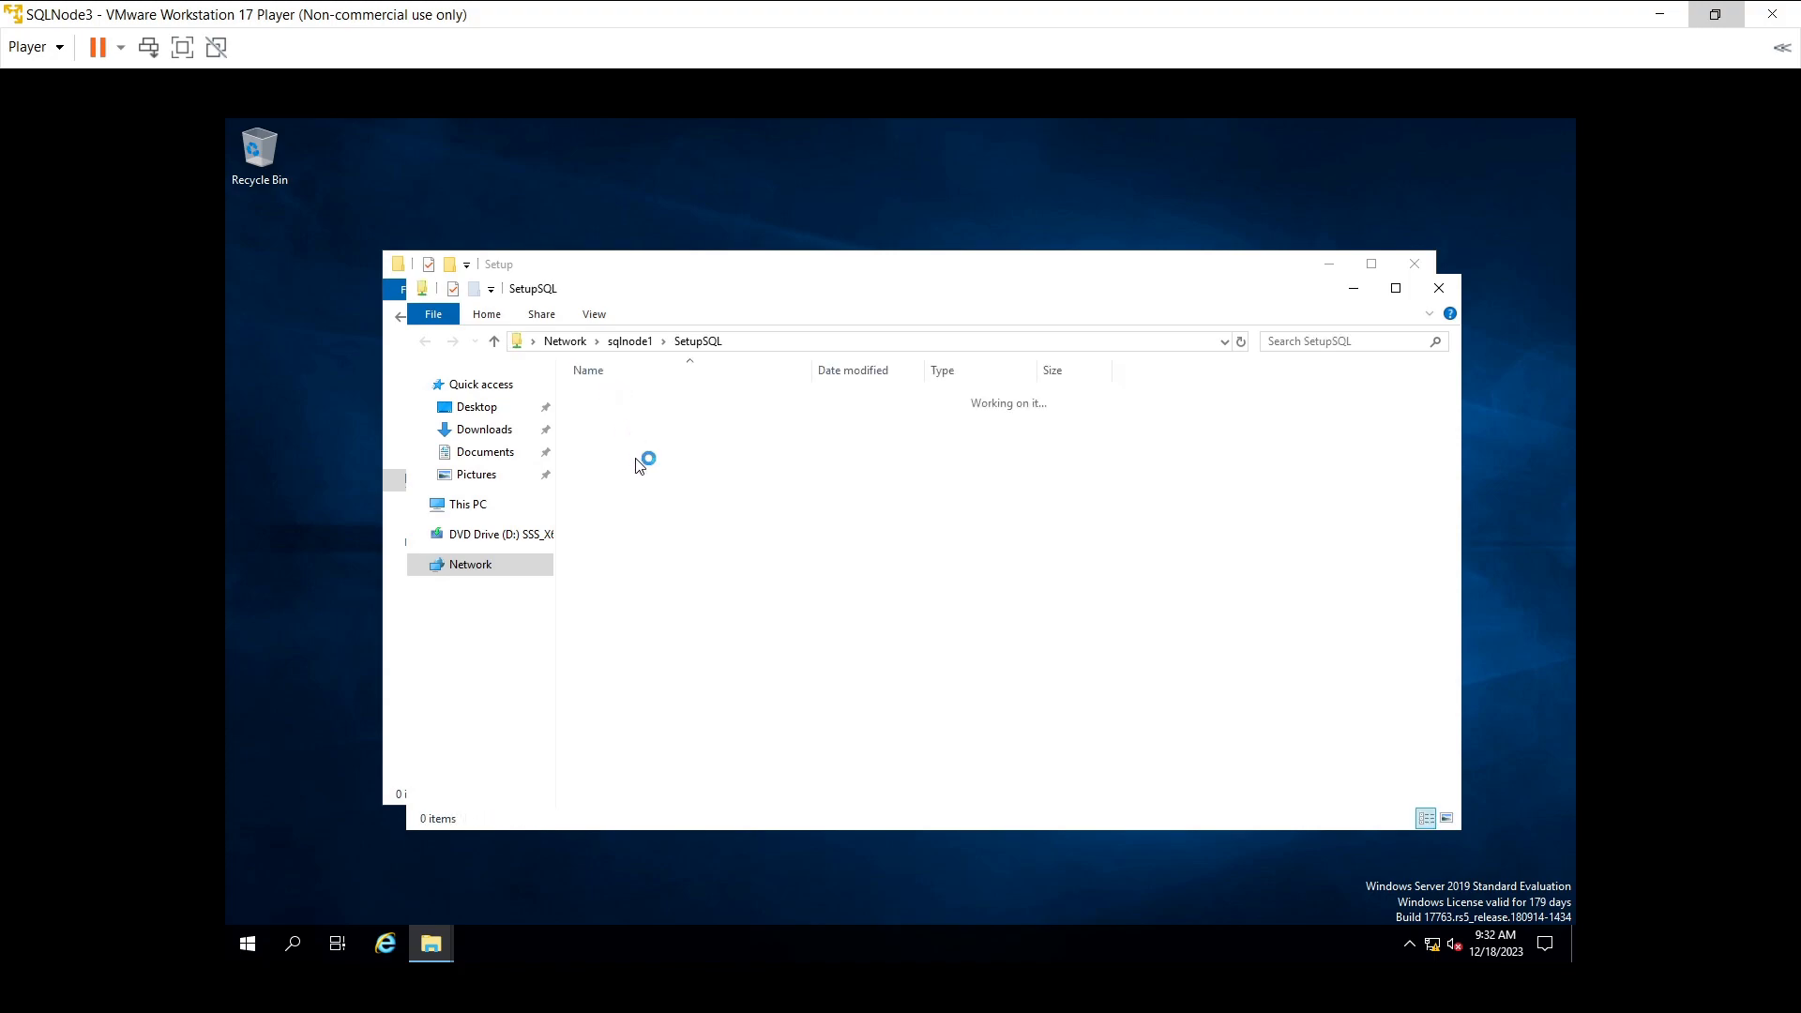
left_click_drag(623, 459, 777, 388)
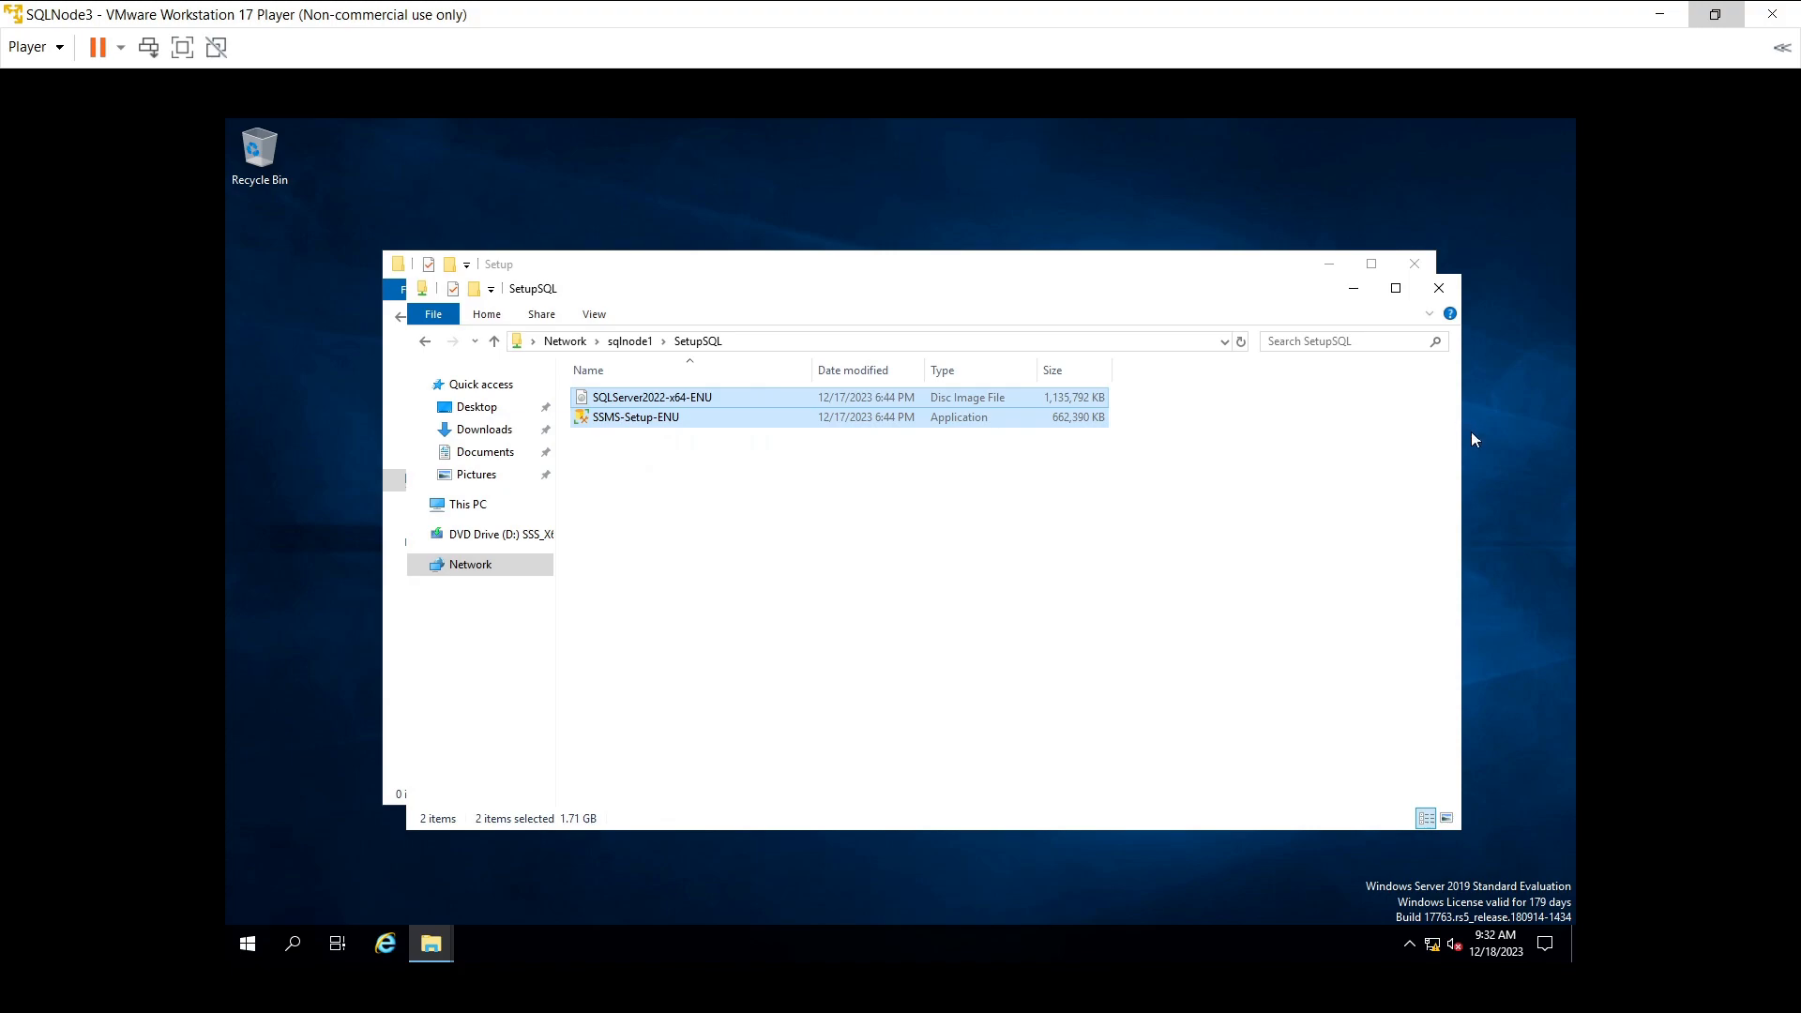
left_click(1332, 266)
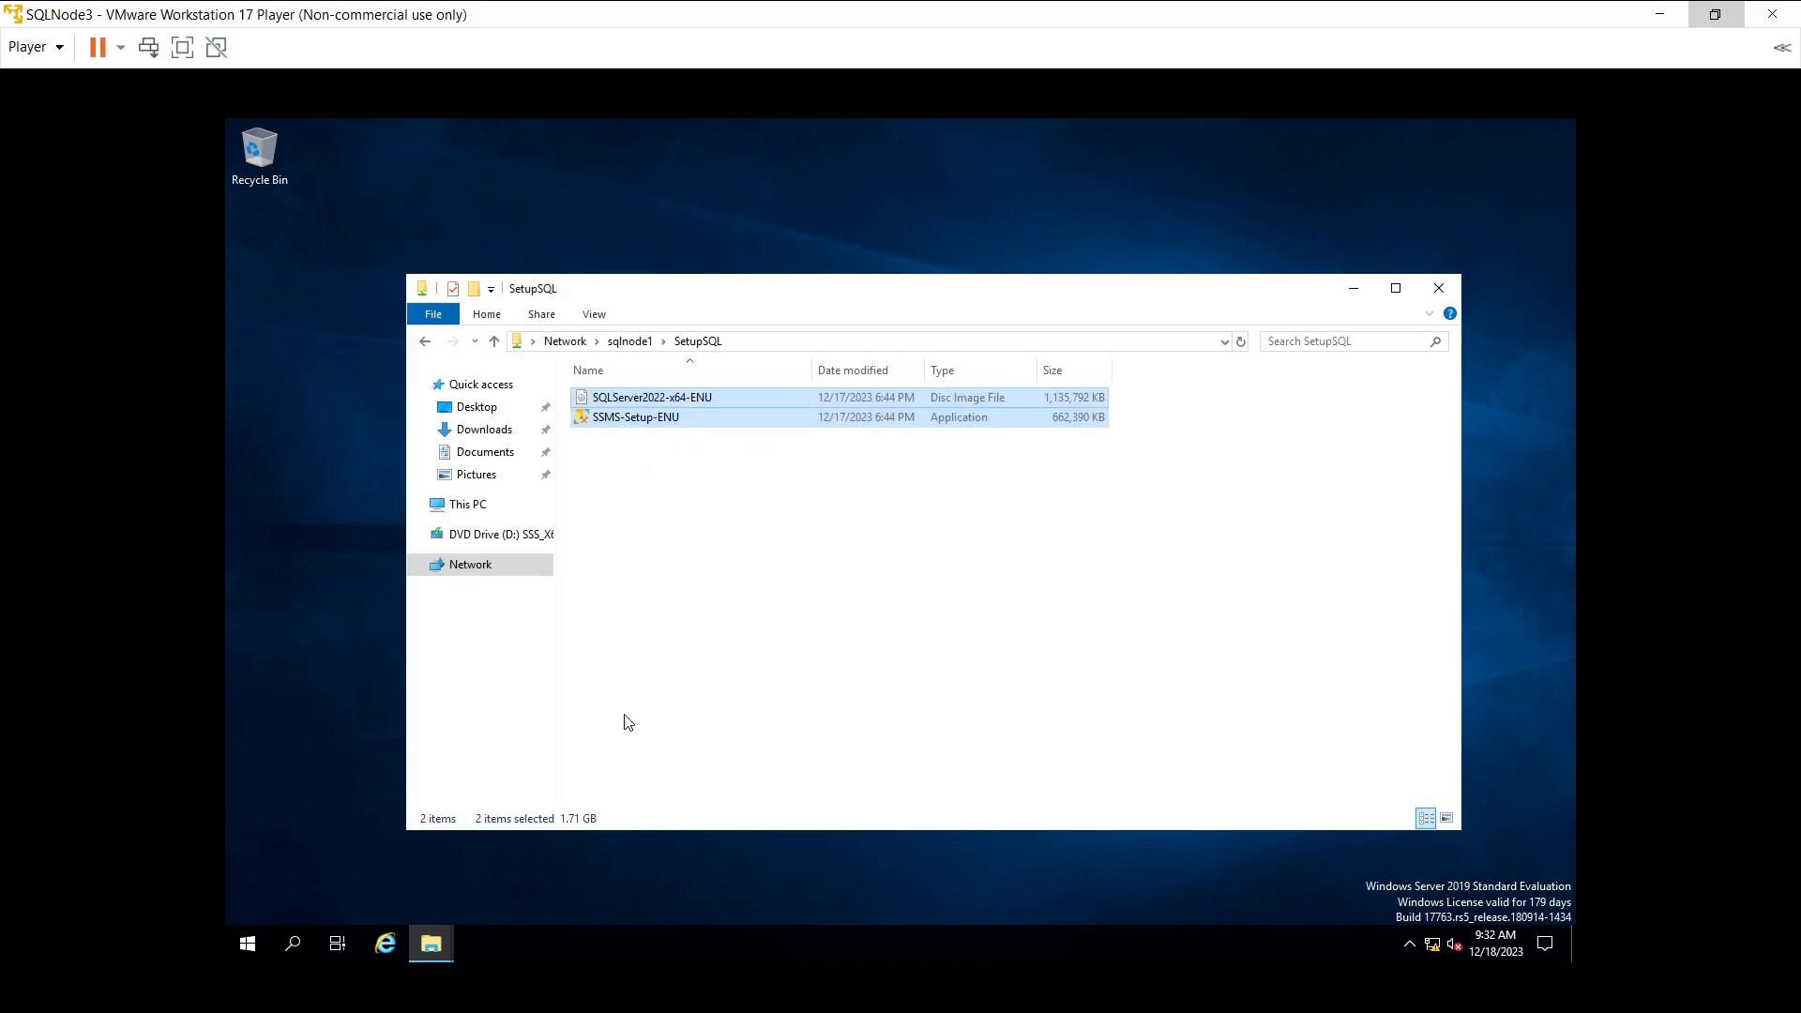
- Open C:\Setup through This PC and paste the copied installer files into it
left_click(479, 507)
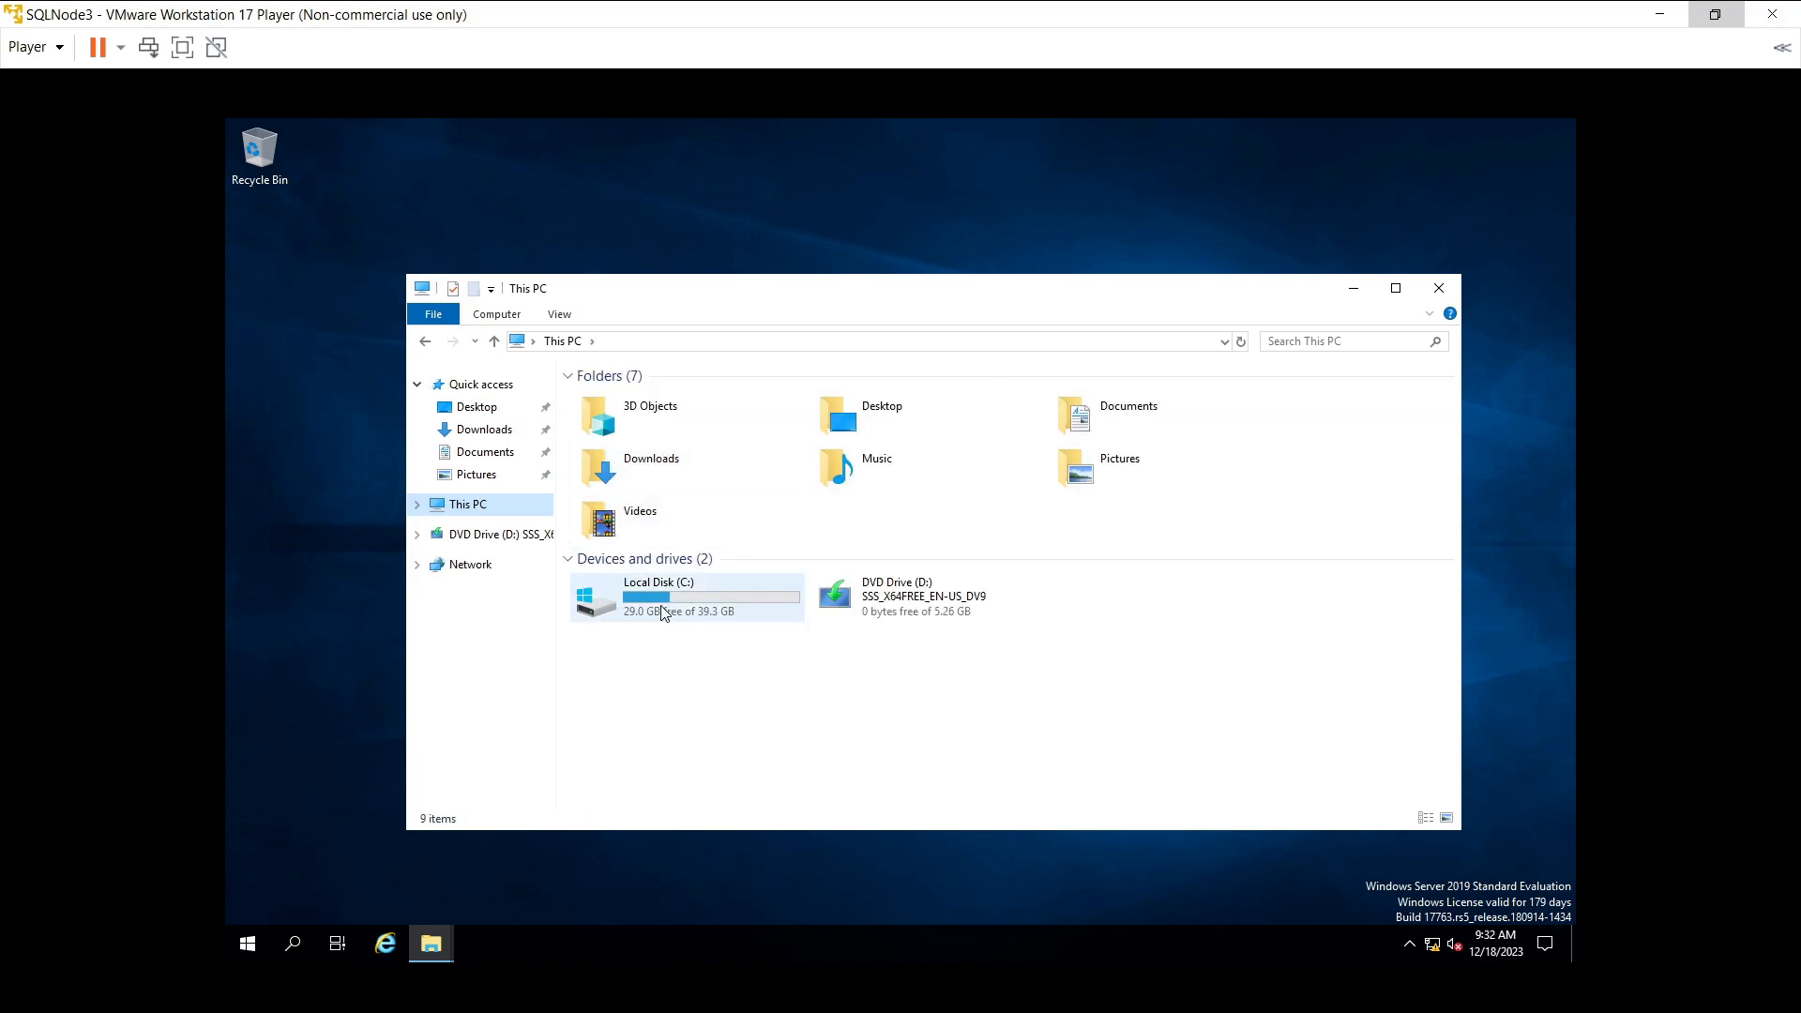
left_click(662, 612)
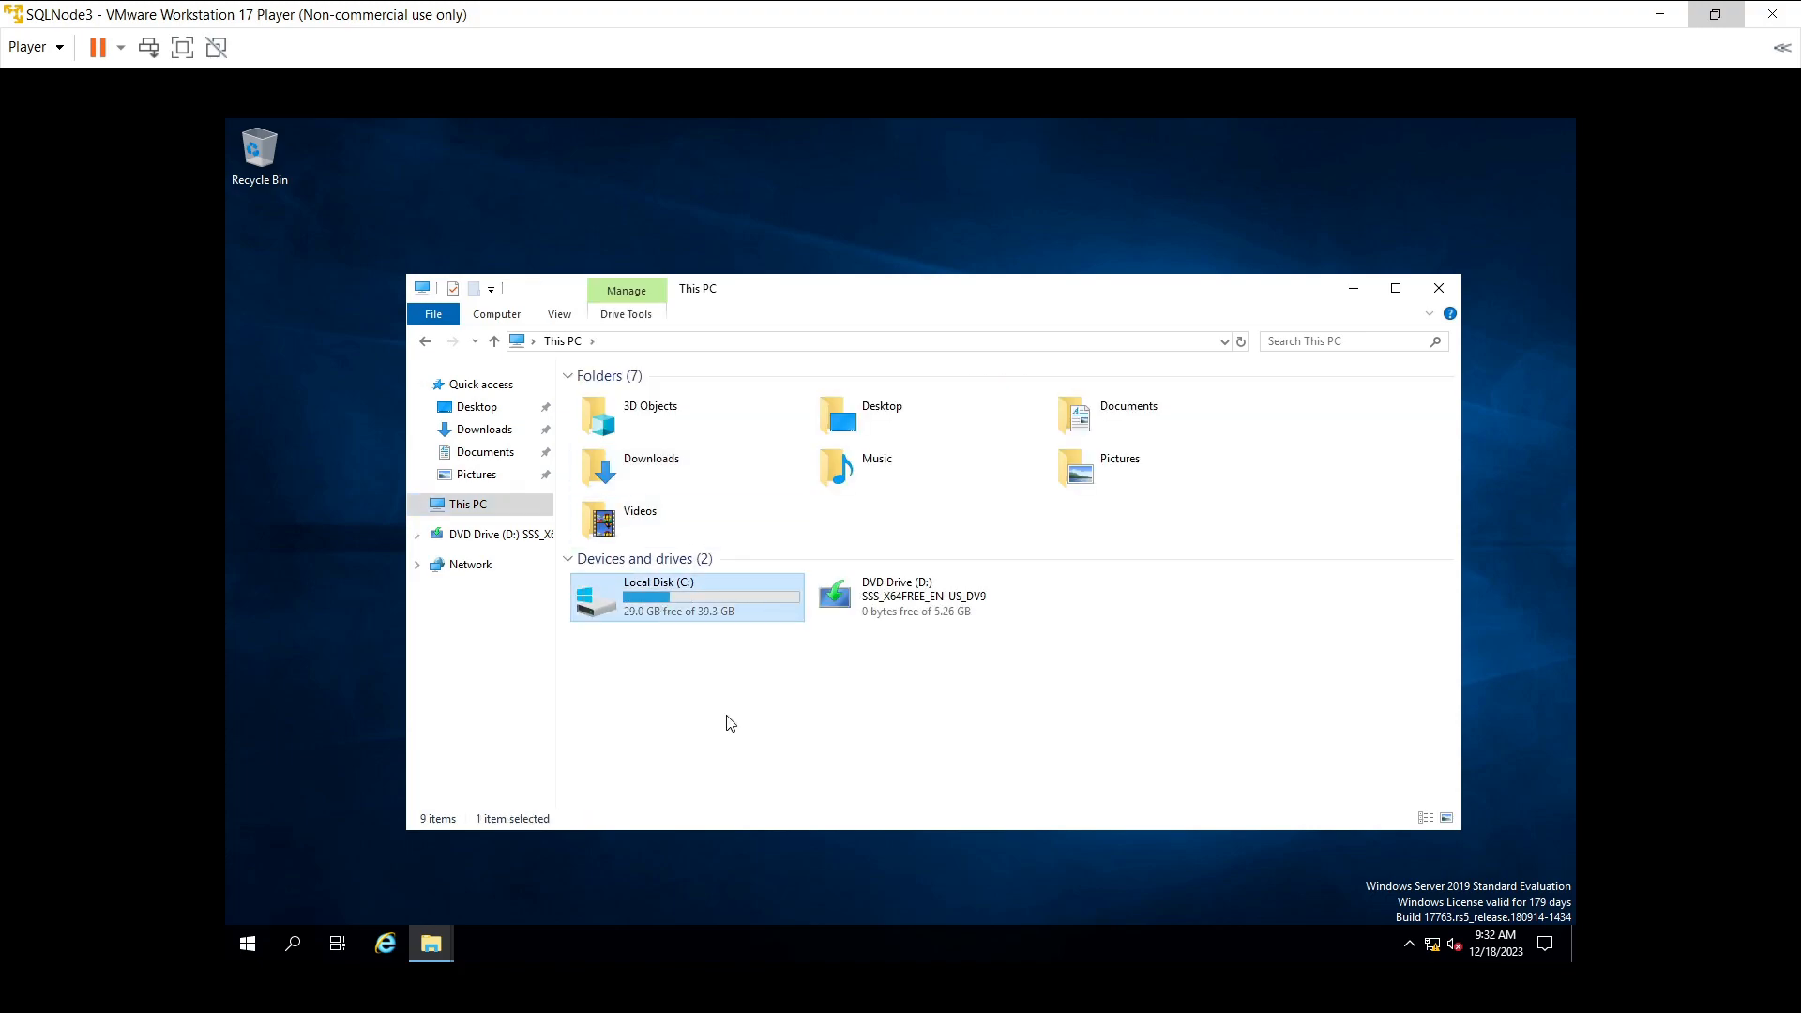
key("Return")
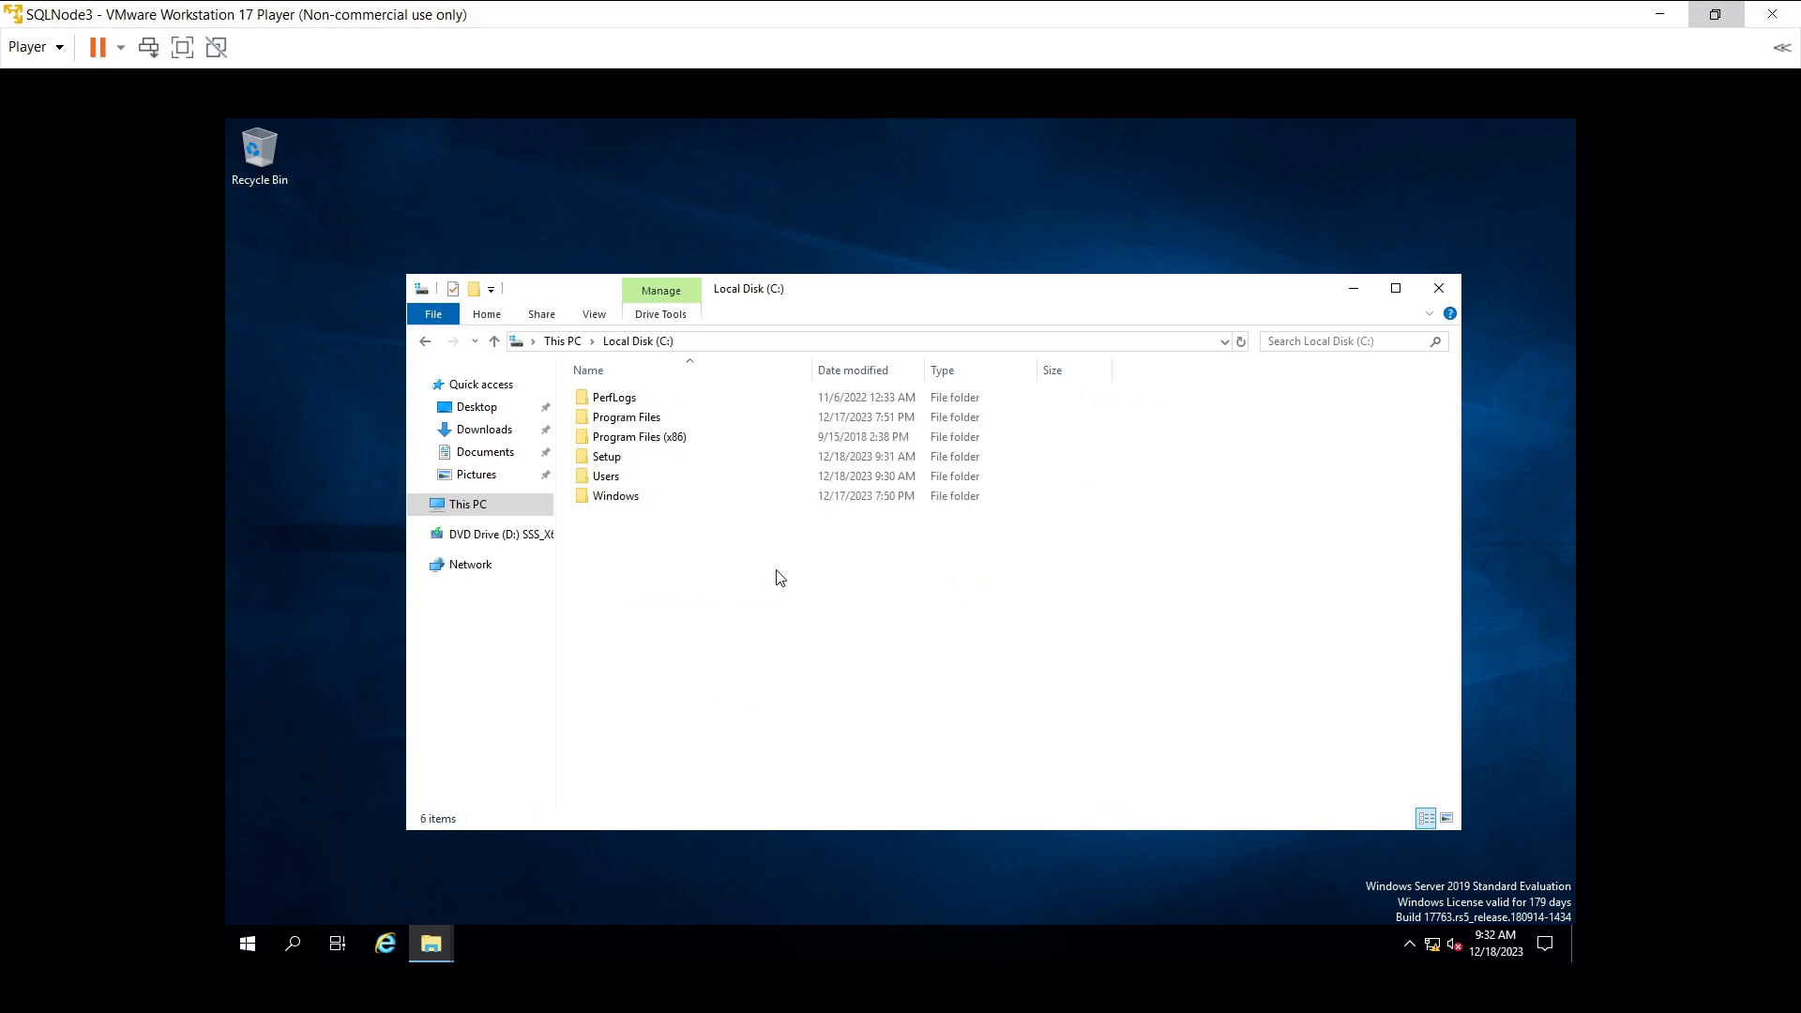
left_click(628, 458)
key("Return")
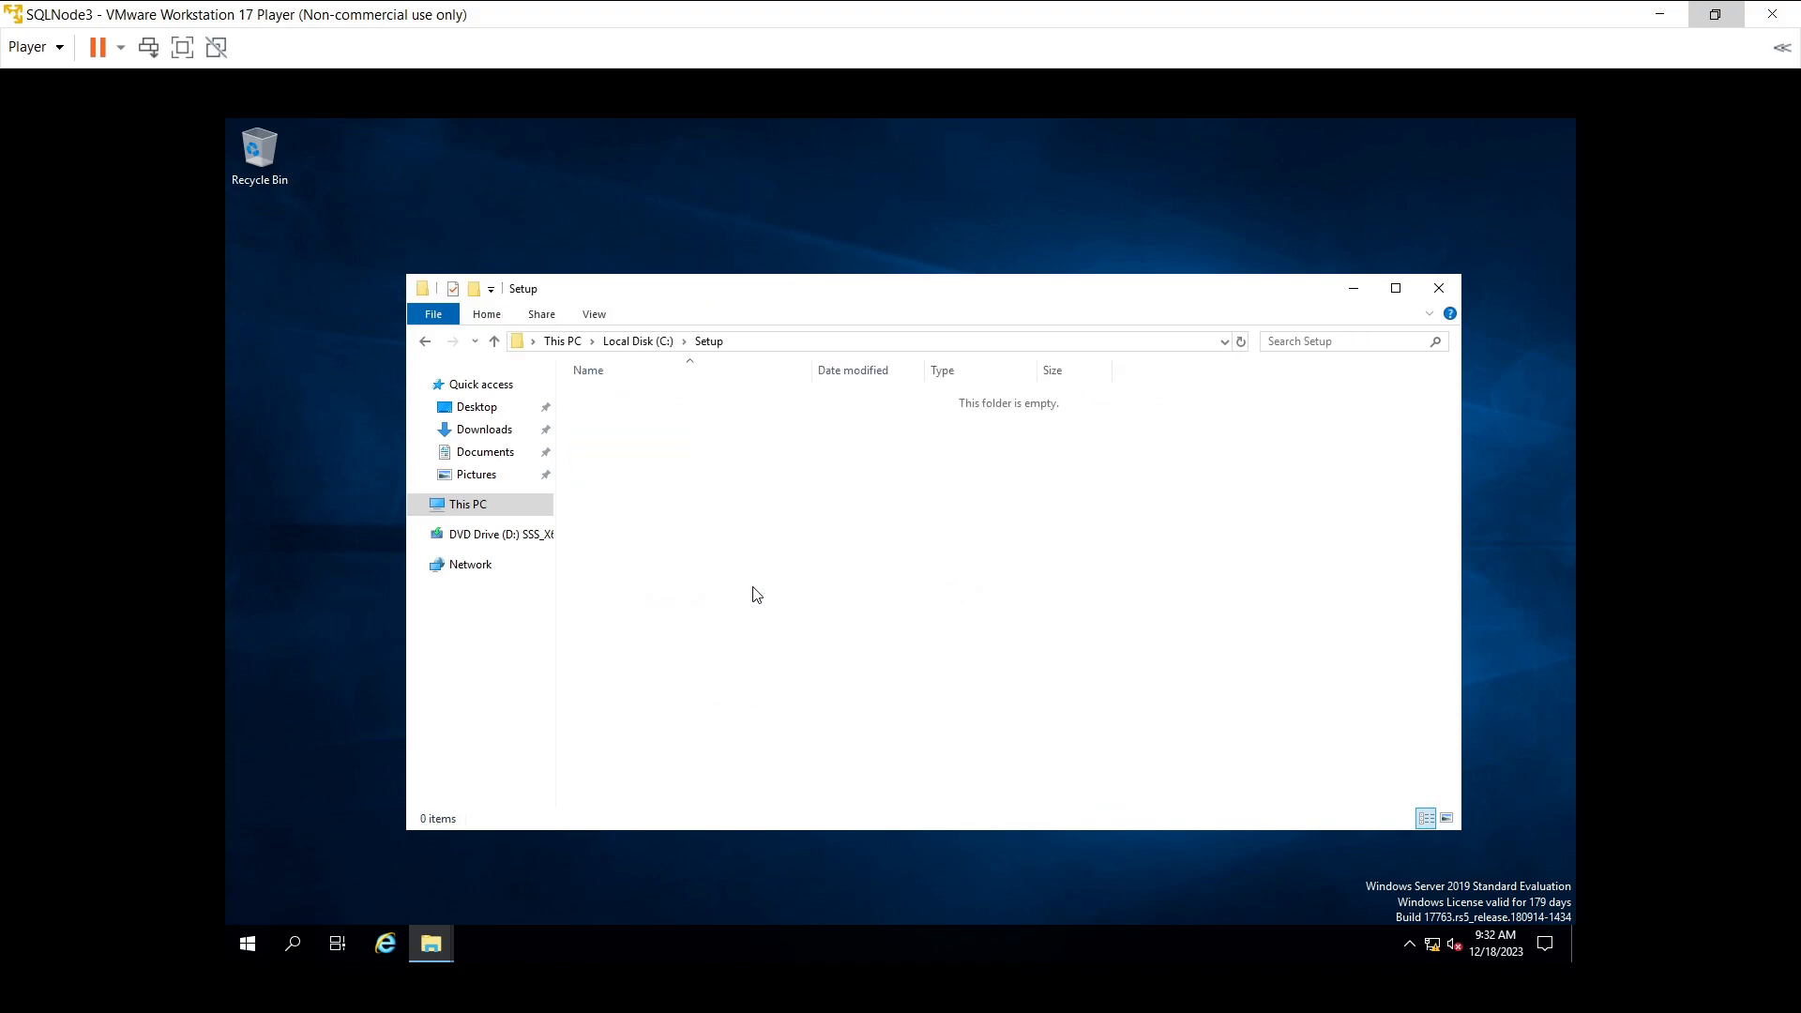
key("ctrl+v")
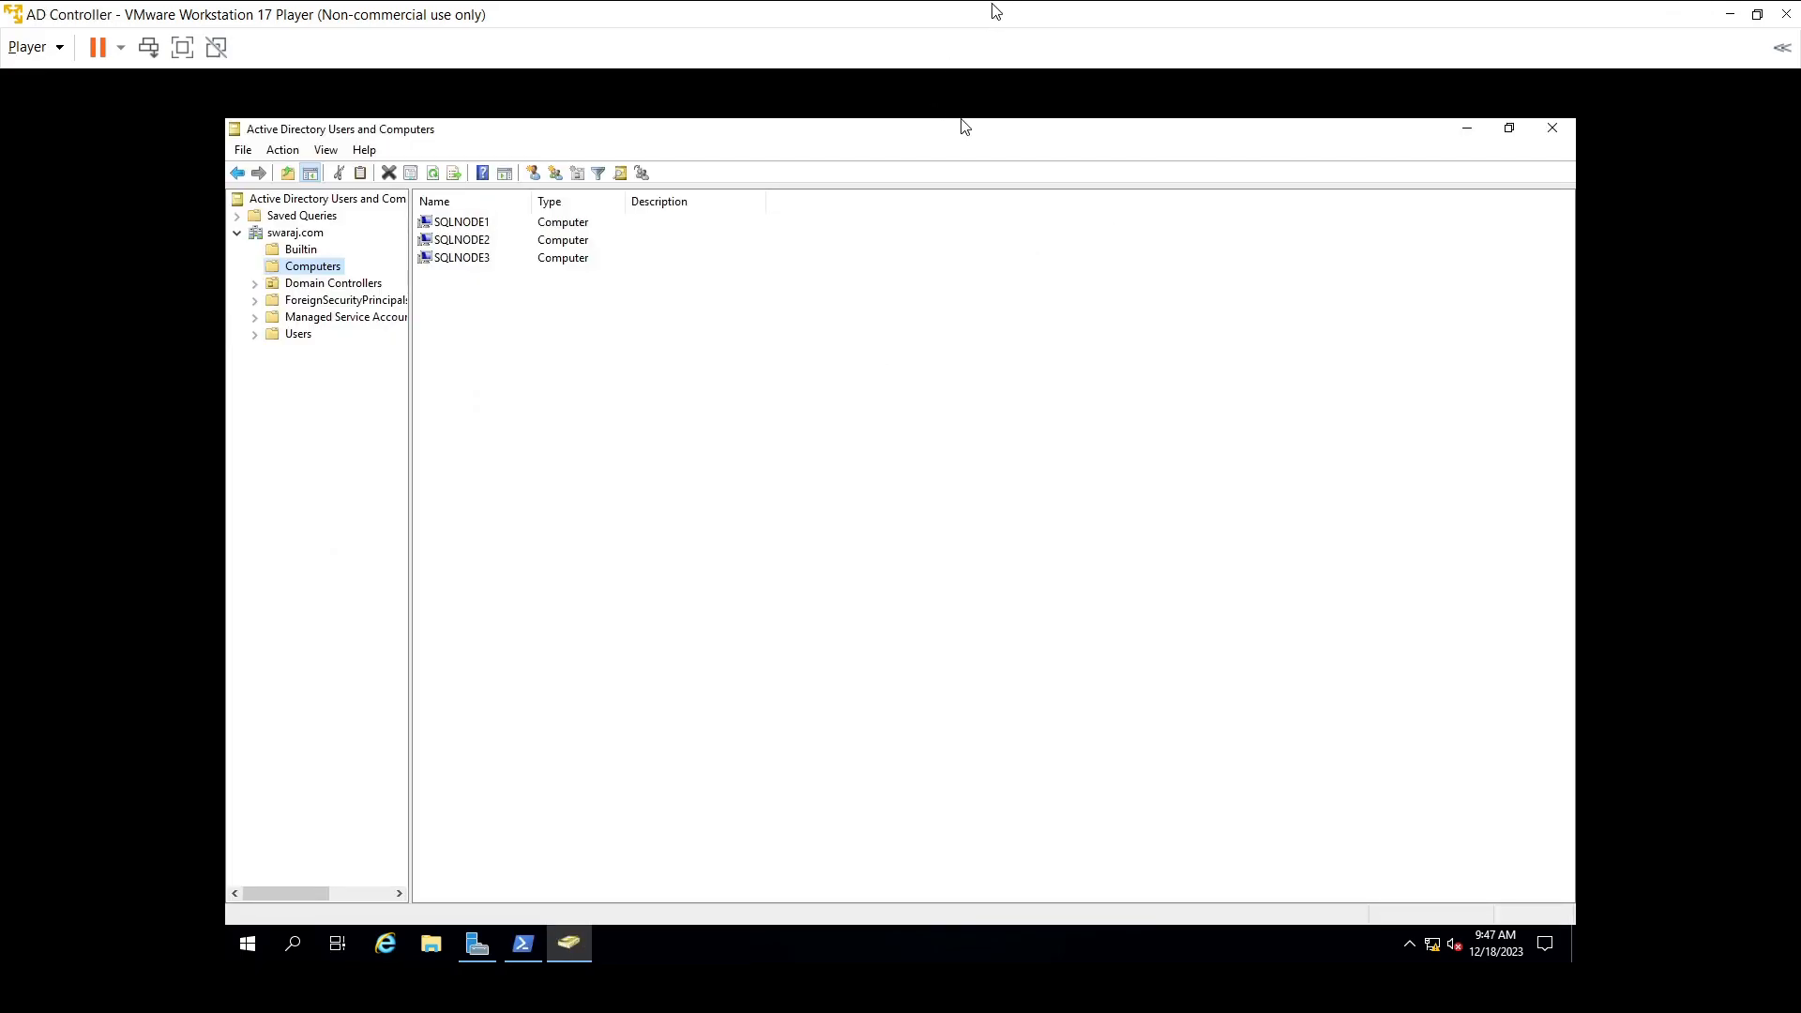
- Select SQLNODE2 among the domain computers and bring the SQLNode2 VM window on screen
left_click(482, 244)
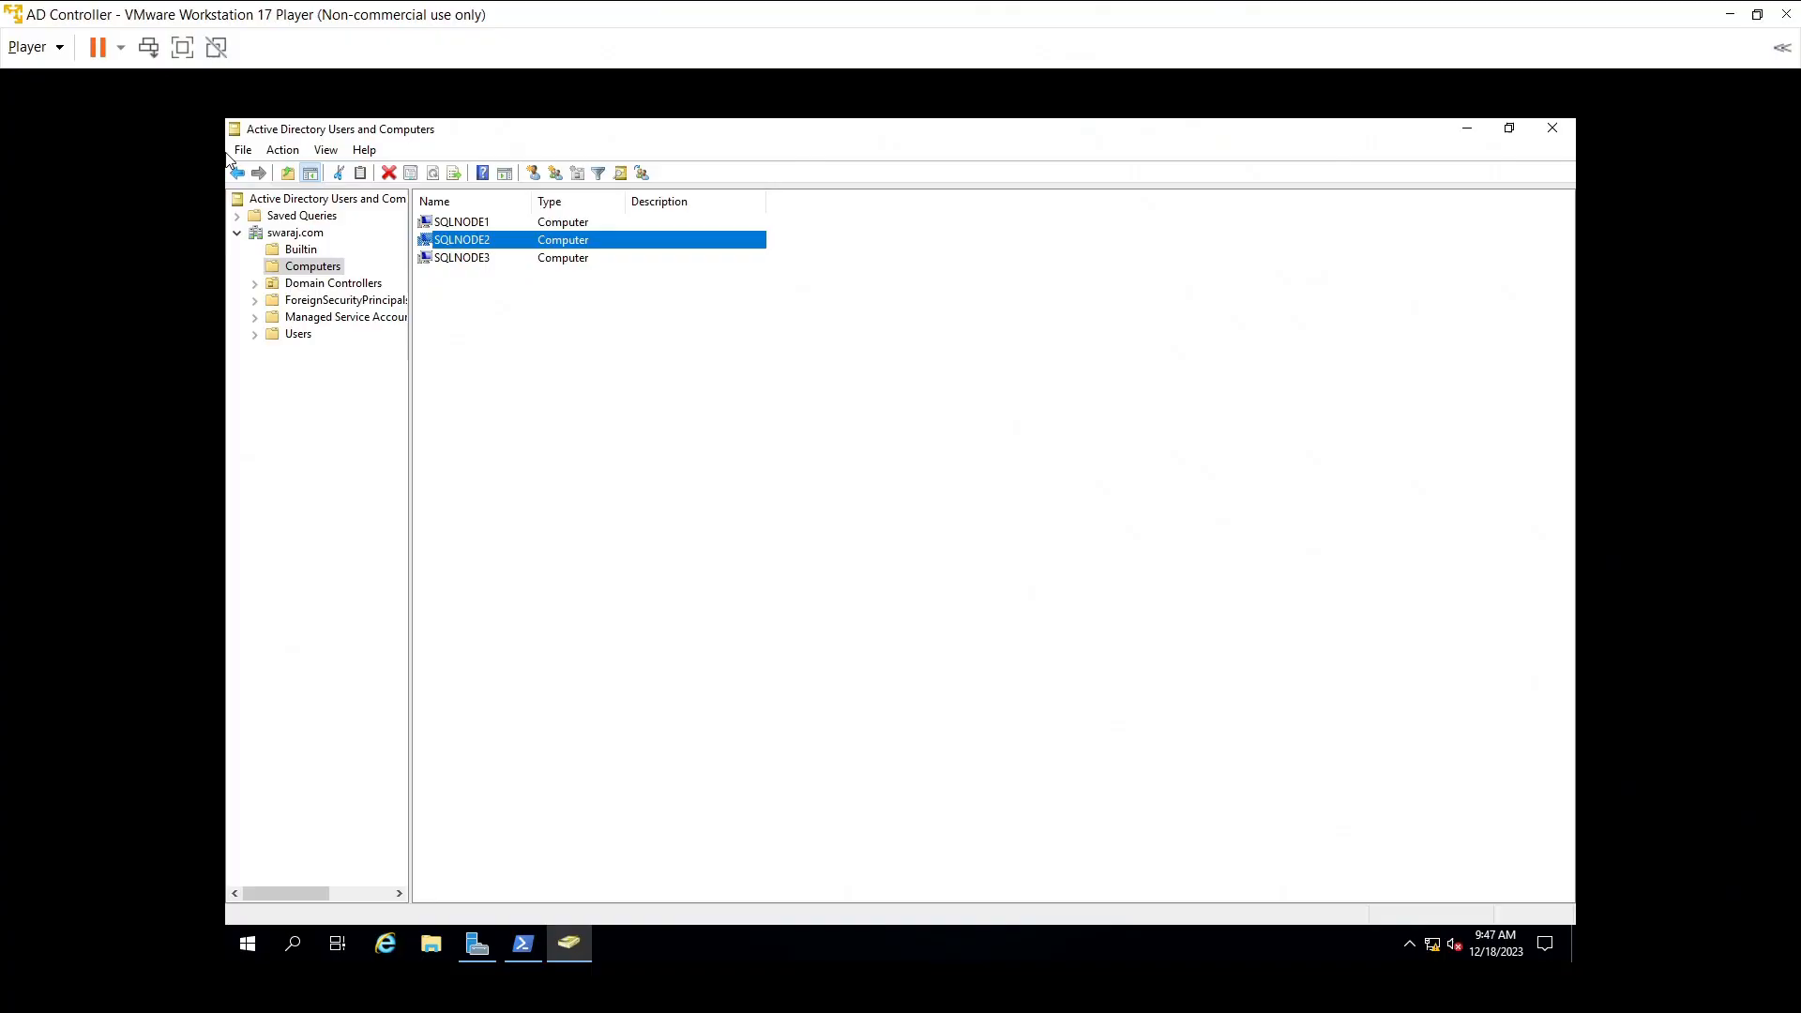
left_click_drag(0, 23, 973, 44)
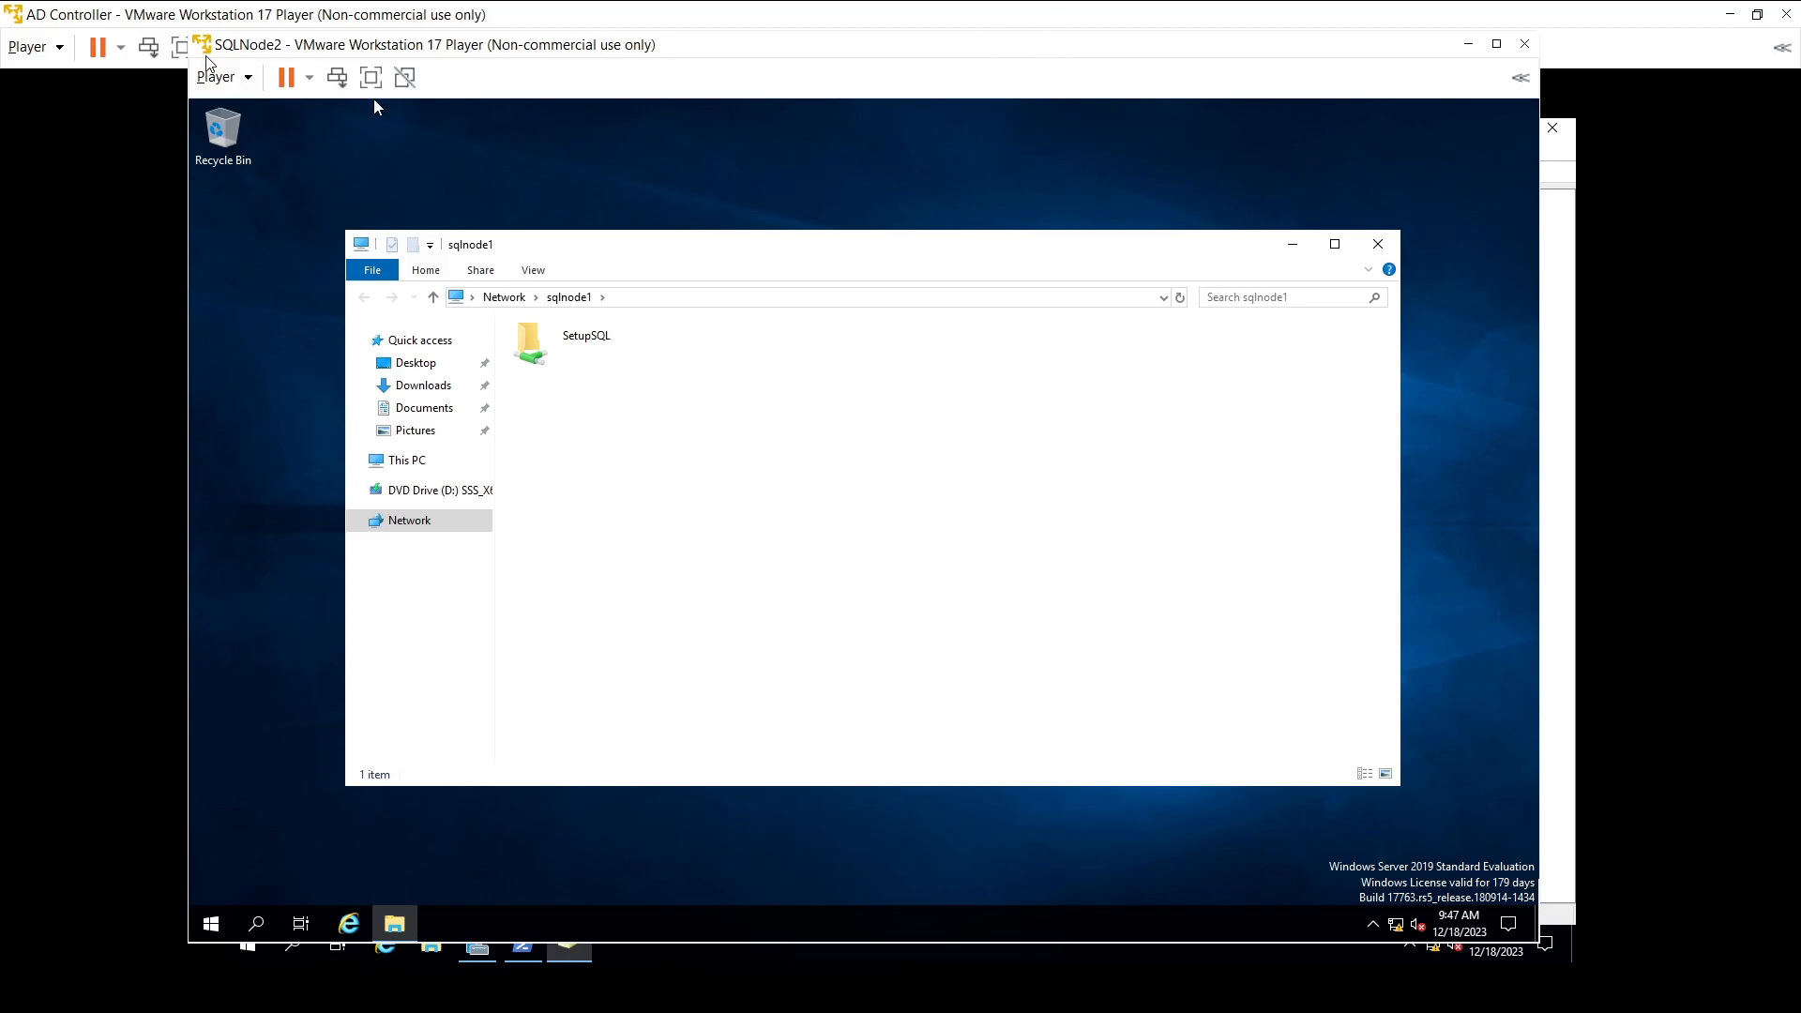
- Maximize SQLNode2, open the \\sqlnode1\SetupSQL share and select both installer files
double_click(984, 48)
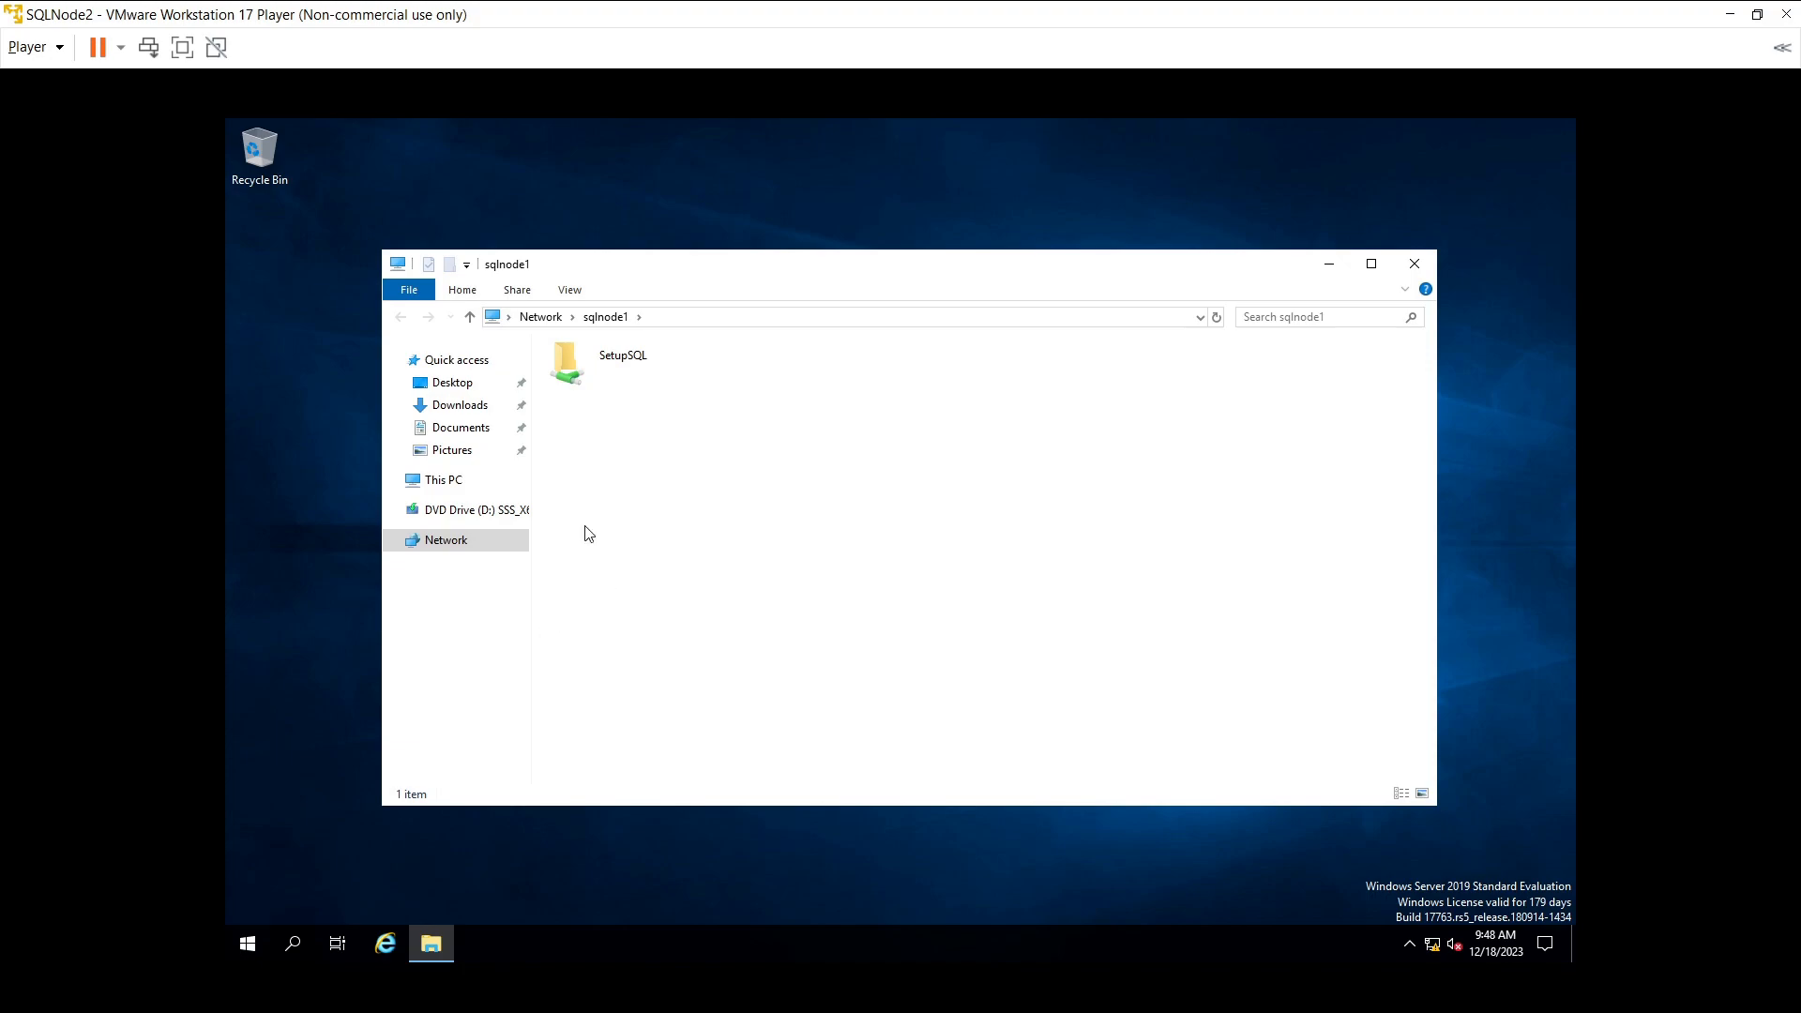
left_click(588, 352)
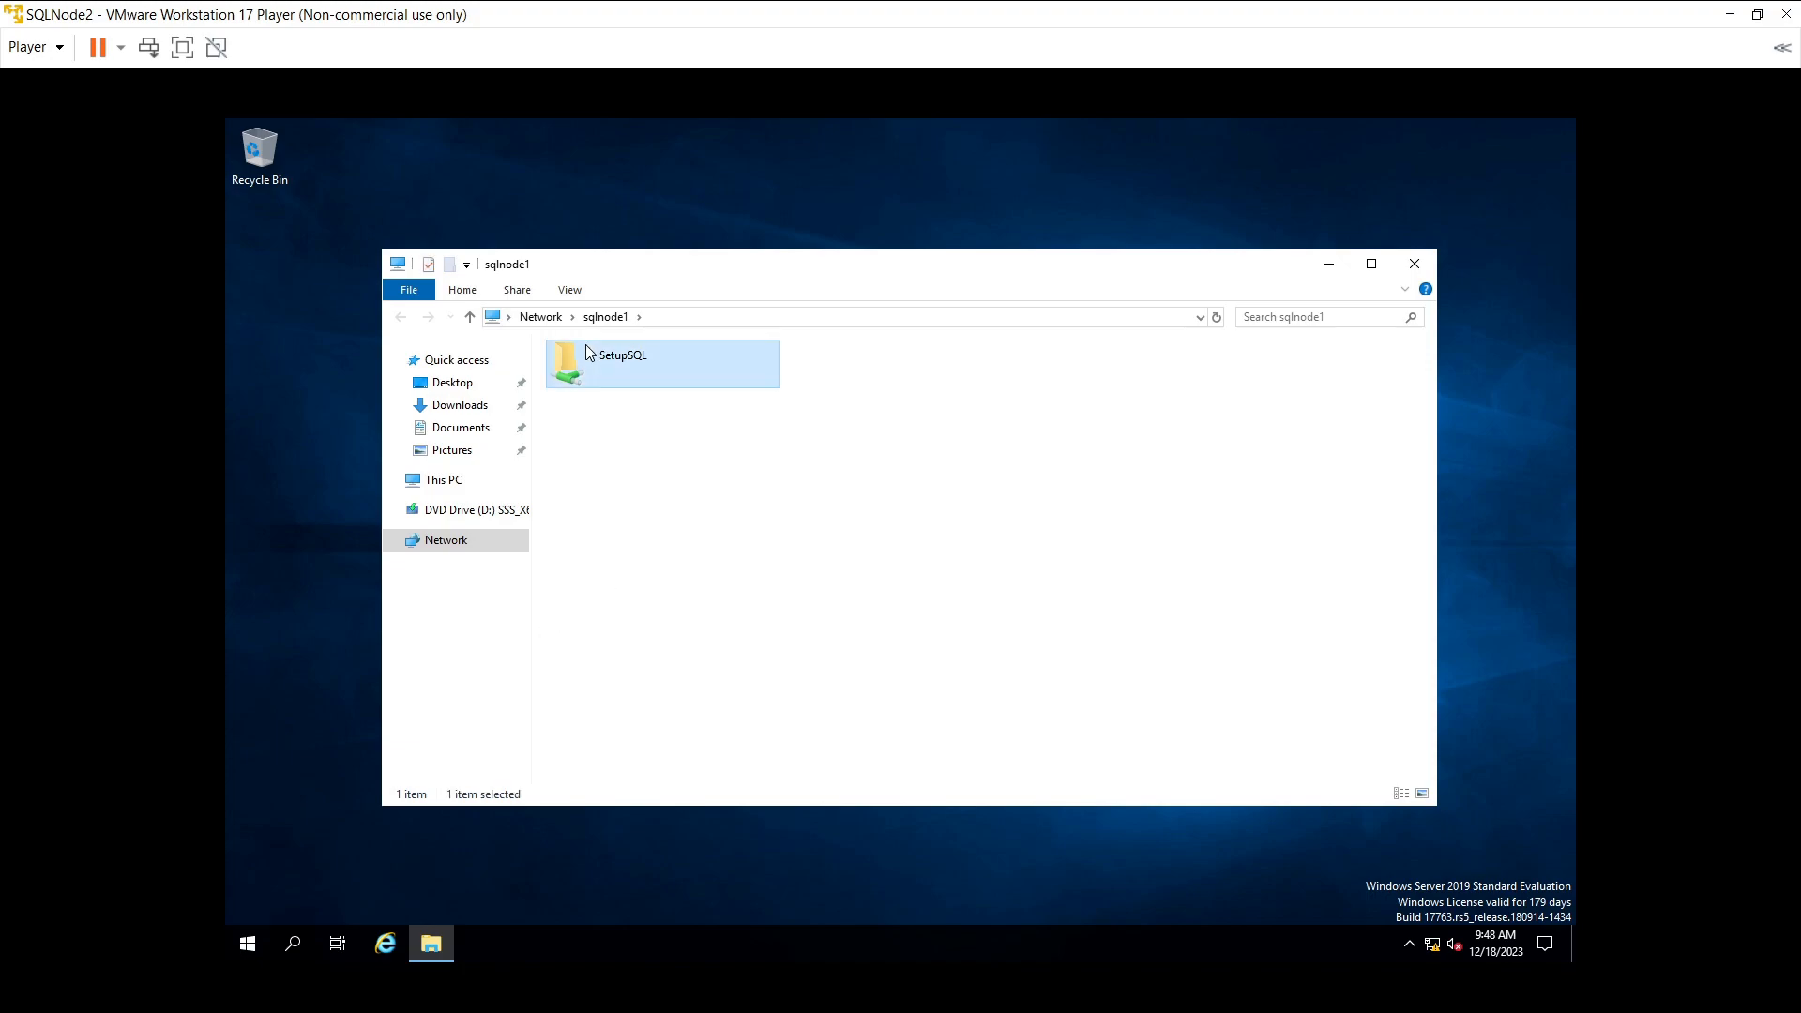
double_click(587, 351)
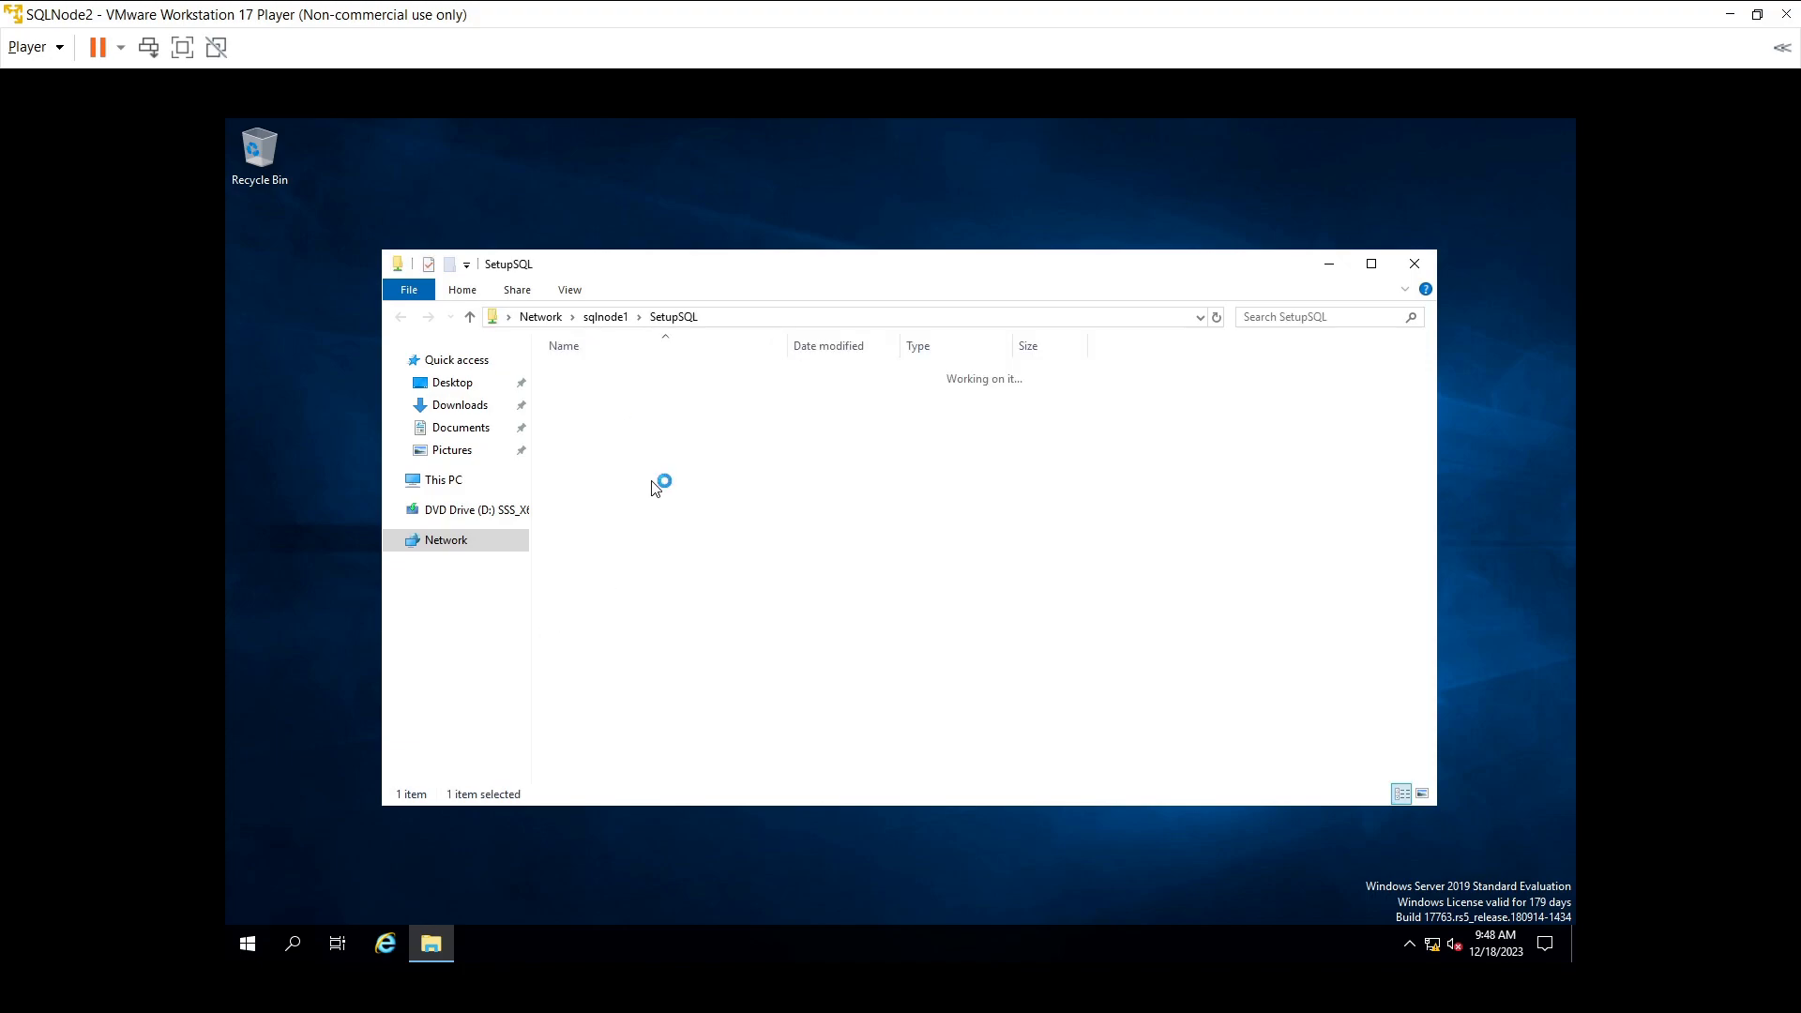
left_click_drag(605, 426, 713, 369)
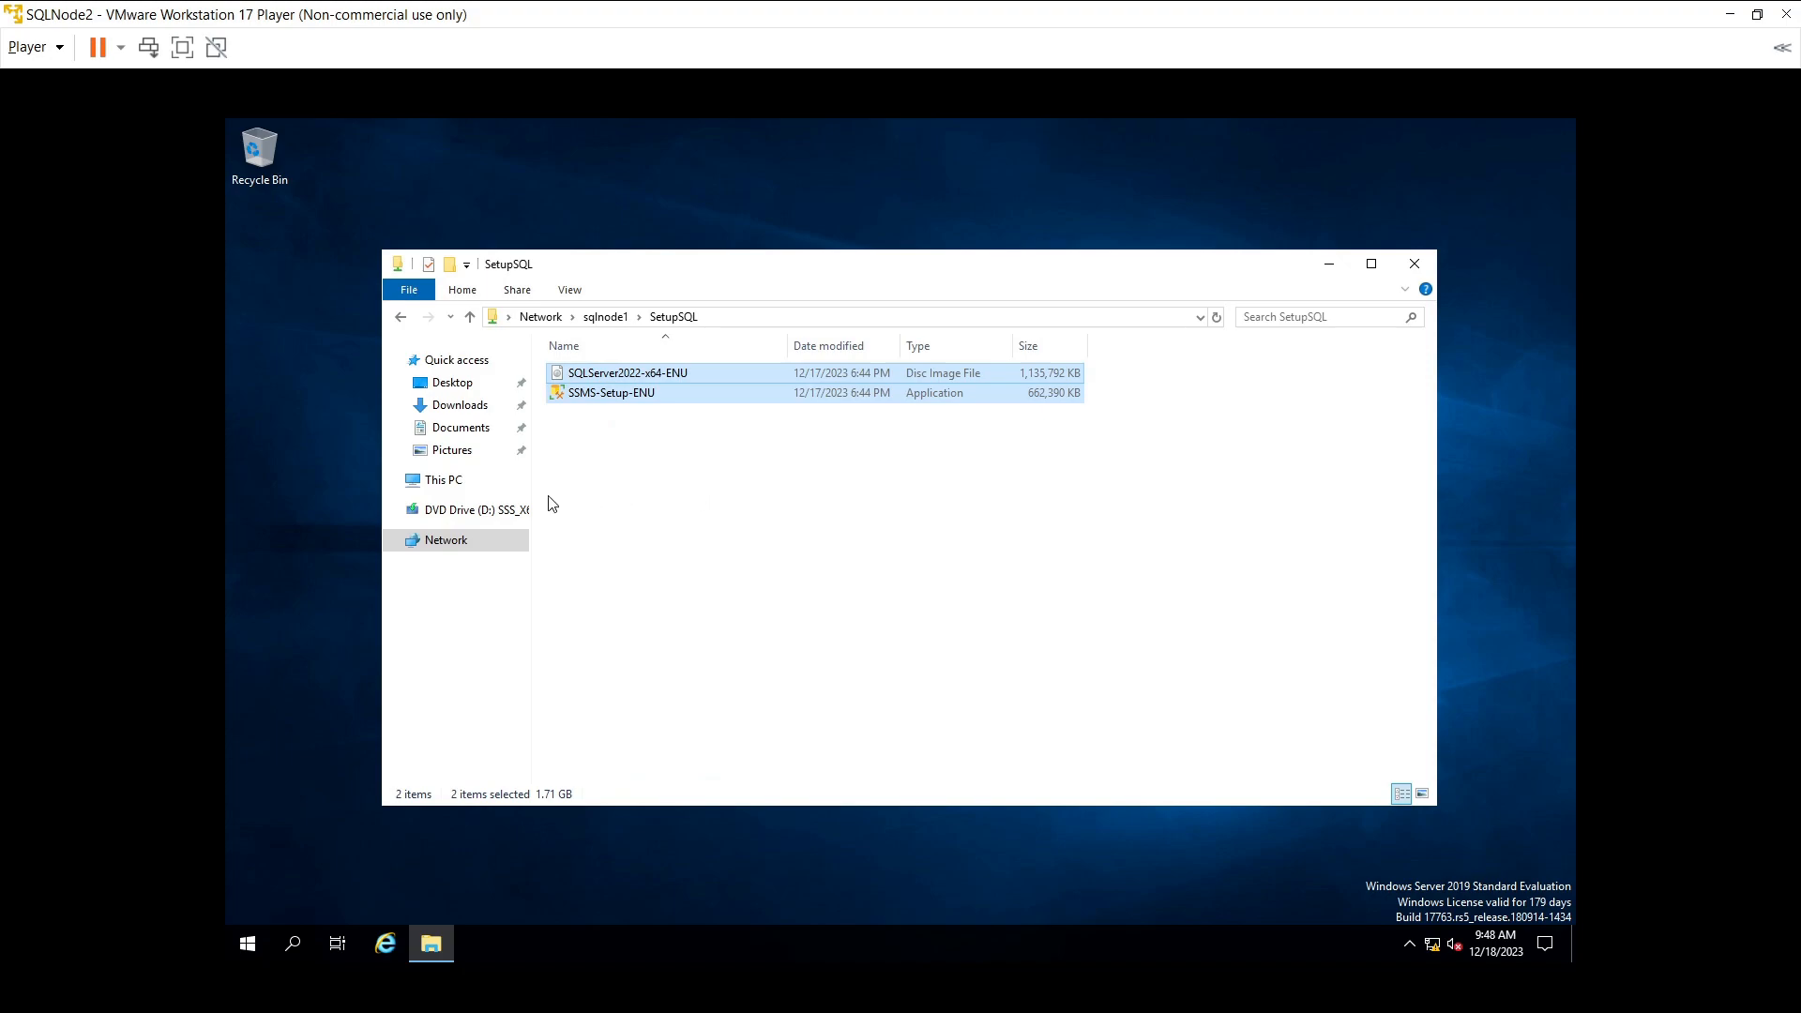
- Create a new folder named 'setup' on Local Disk (C:)
left_click(452, 482)
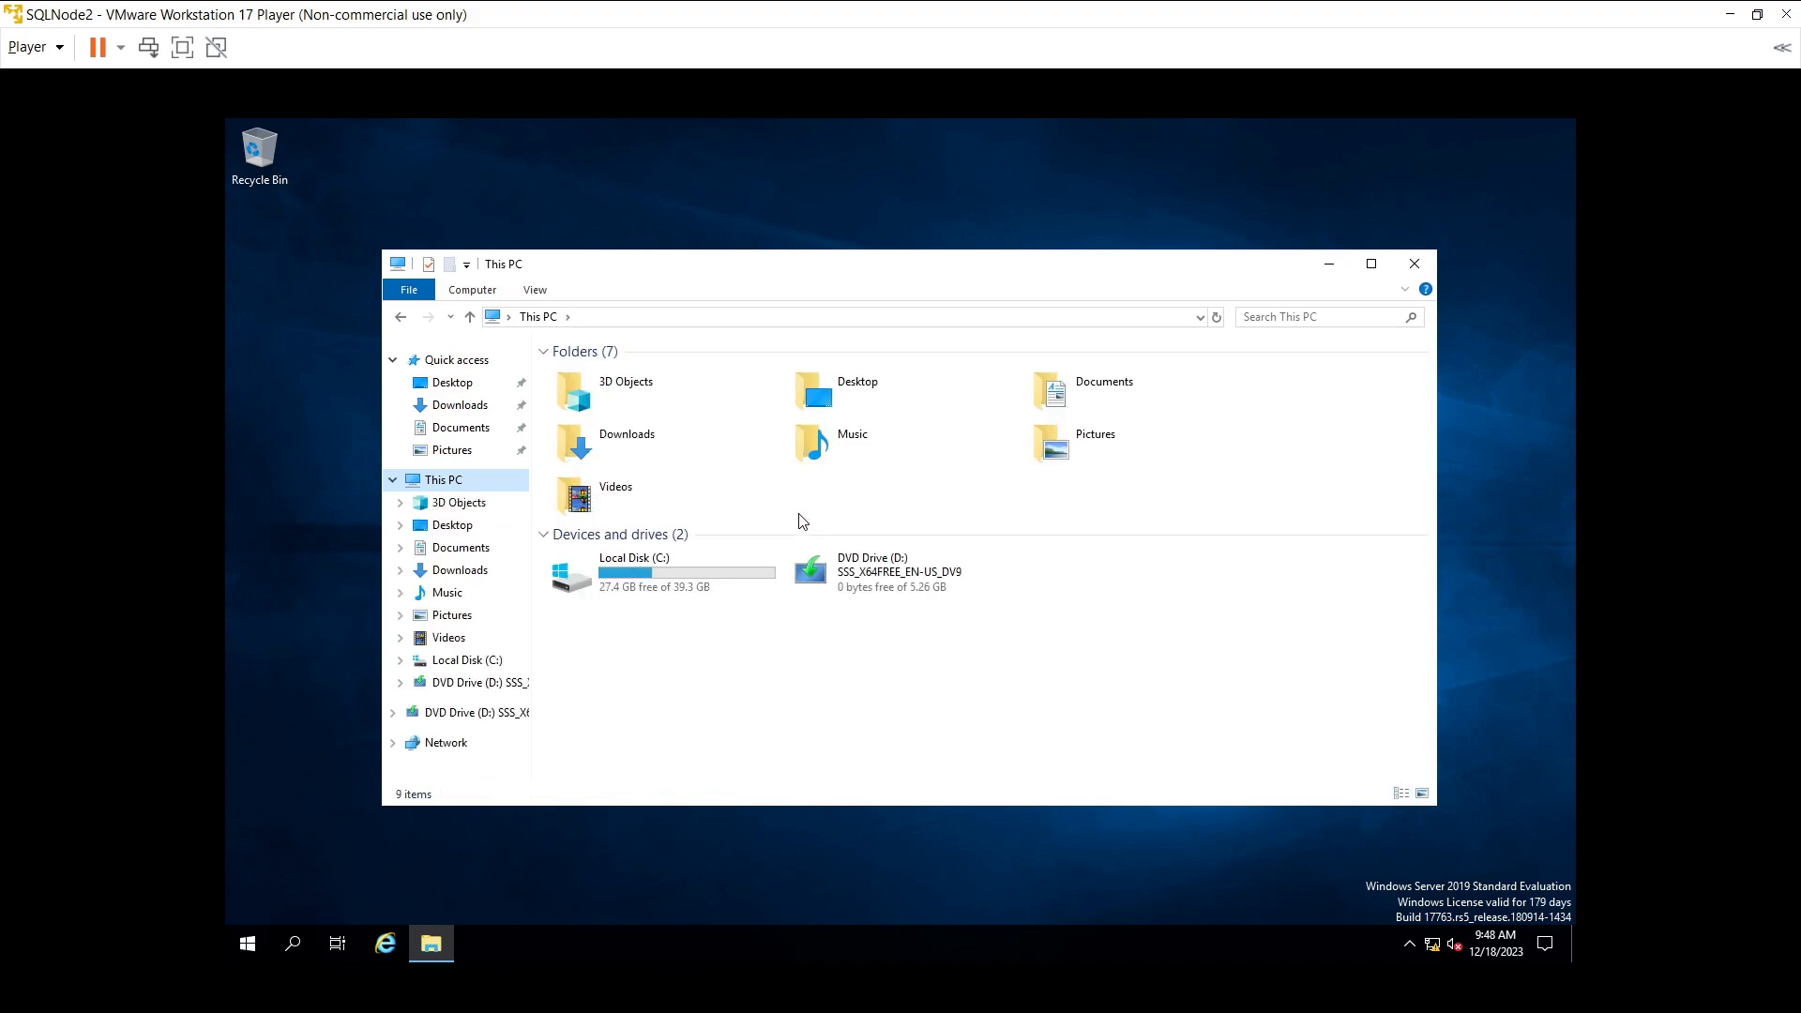
left_click(663, 588)
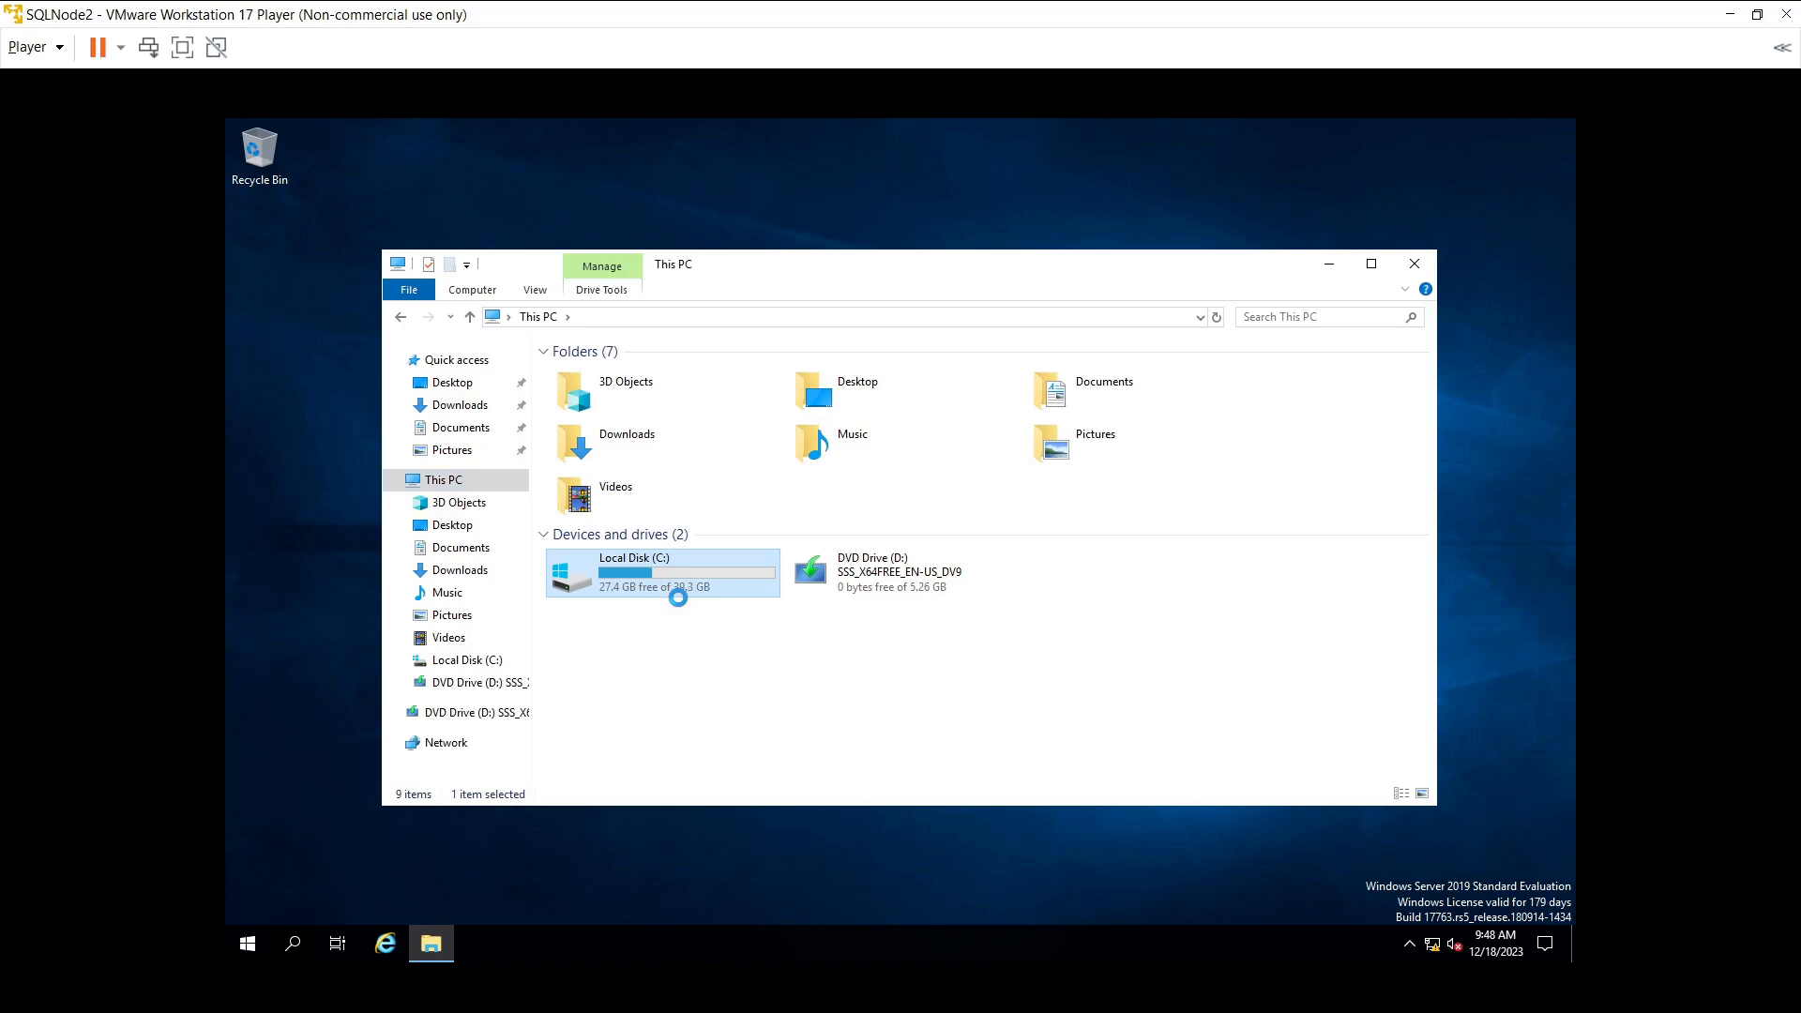
double_click(684, 596)
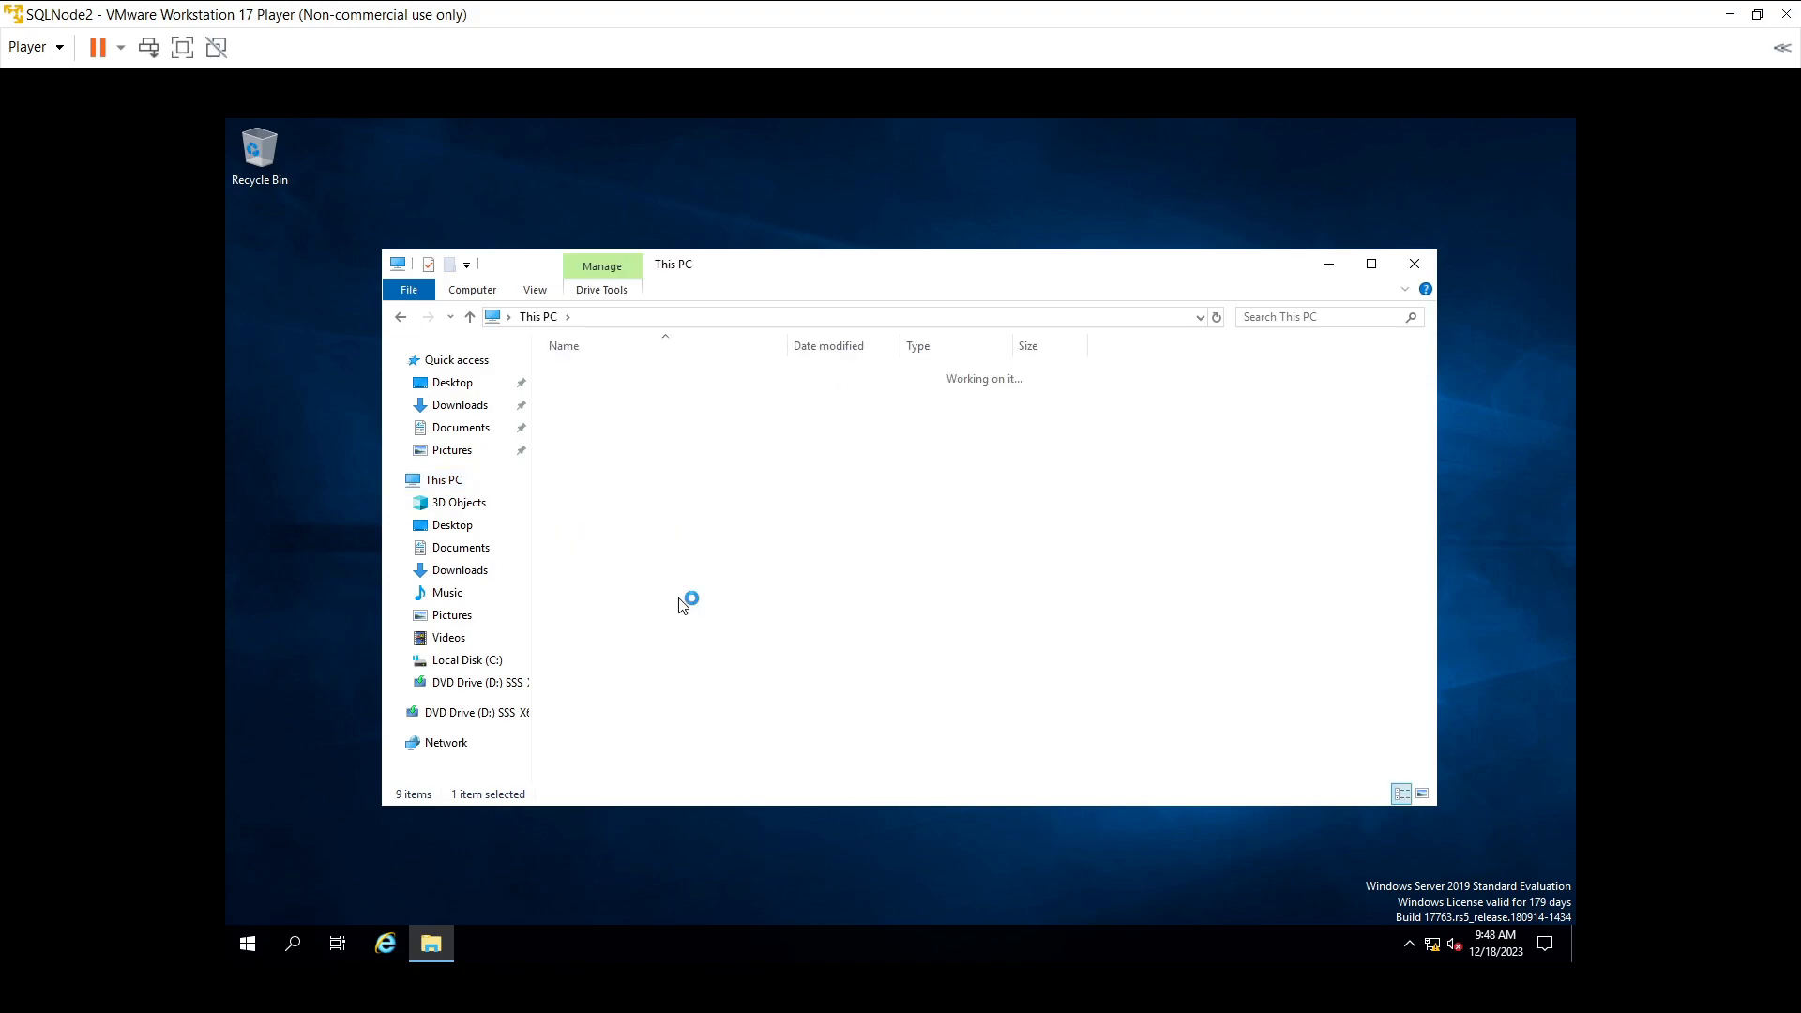
right_click(681, 605)
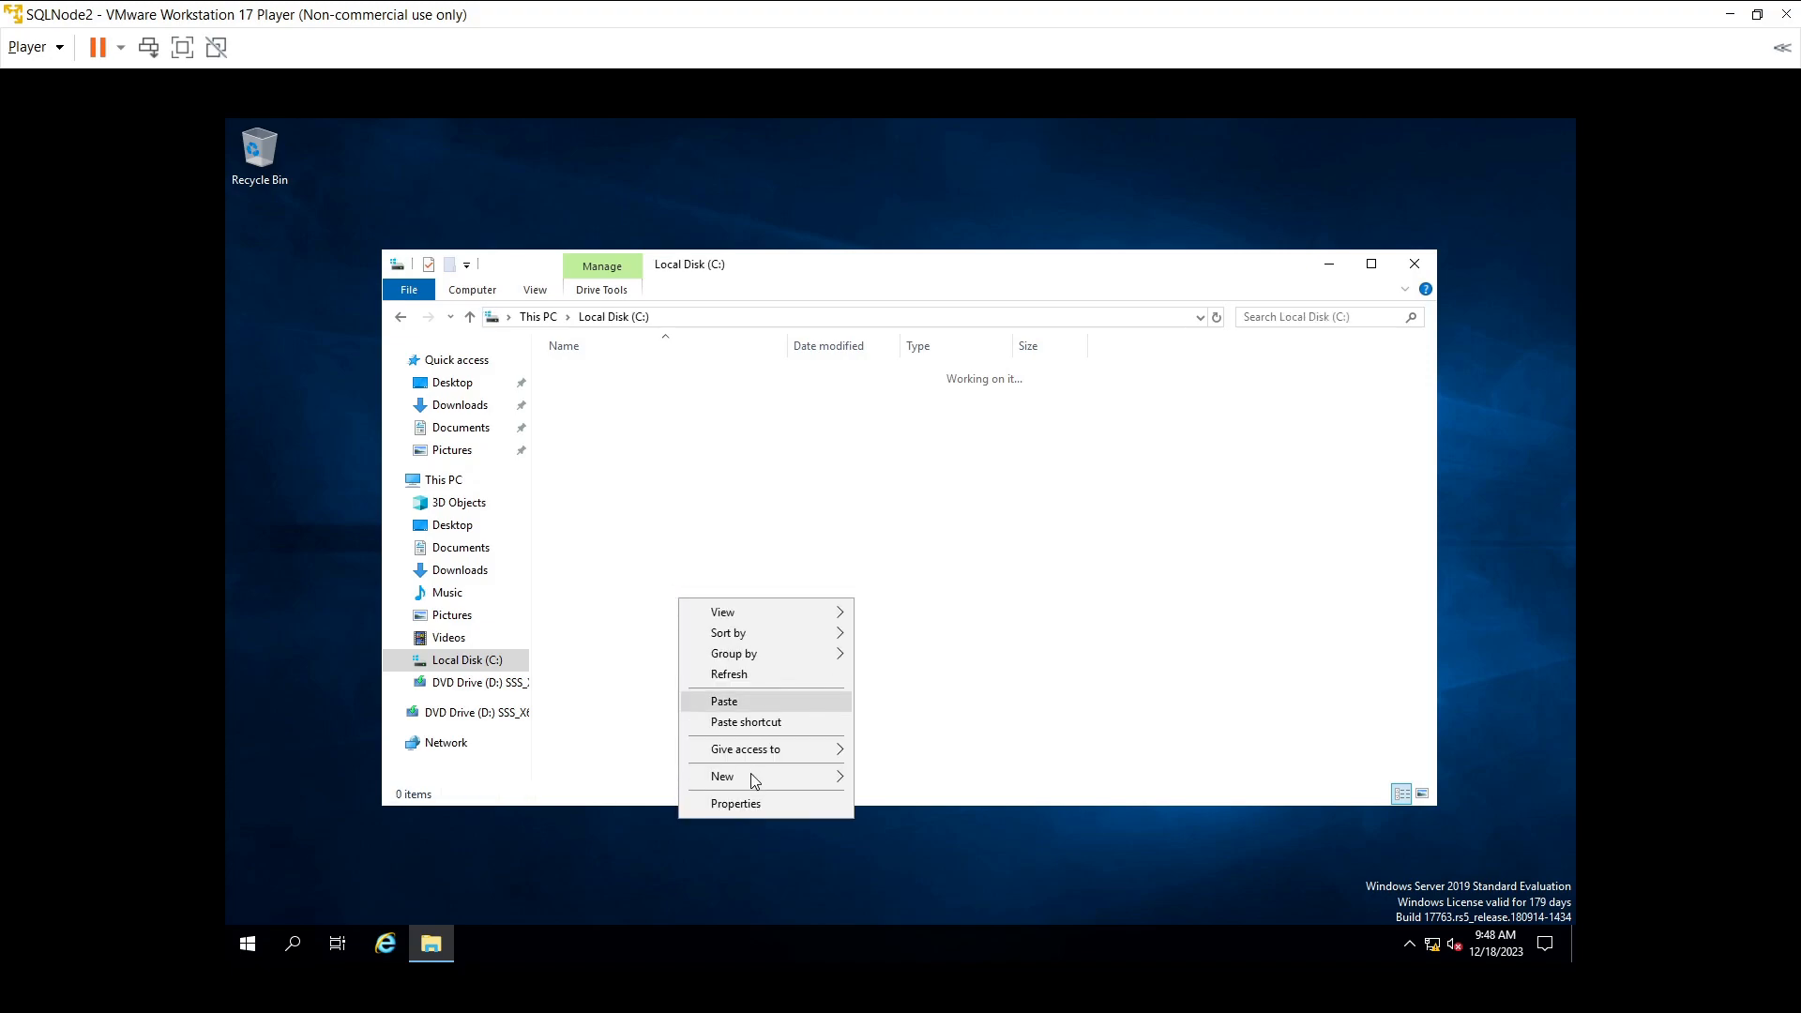
mouse_move(753, 778)
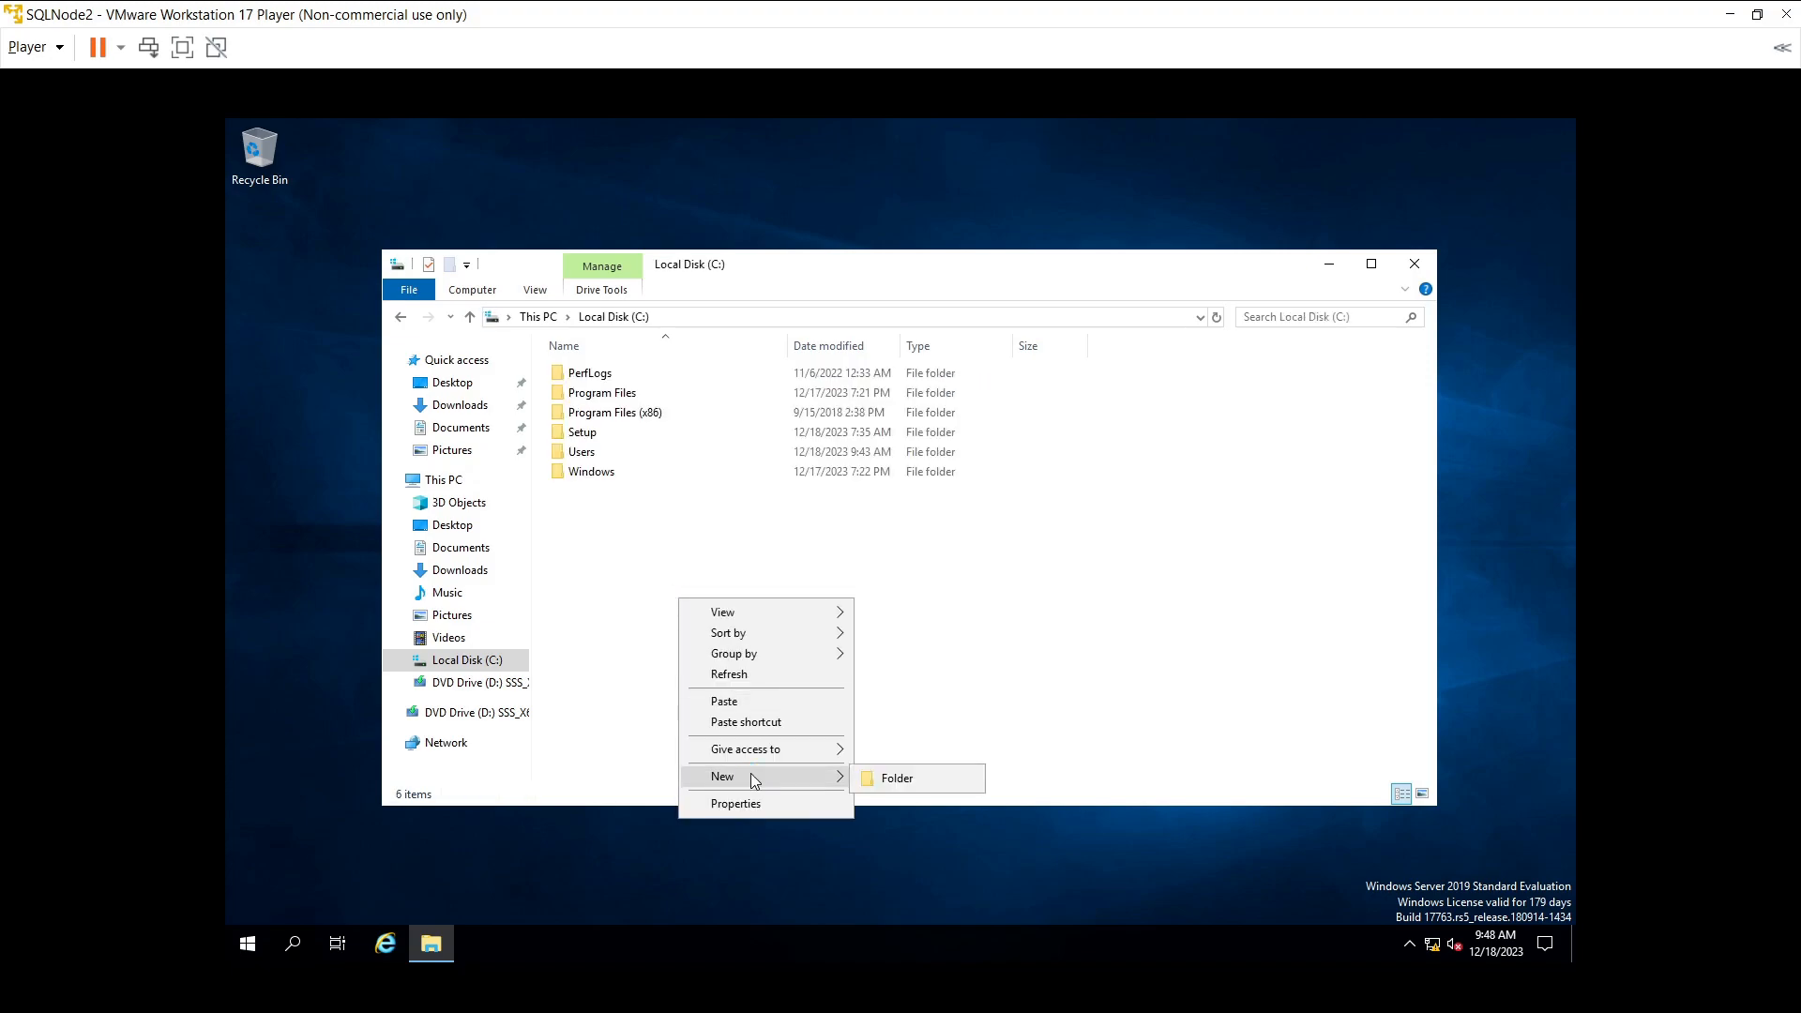
left_click(964, 784)
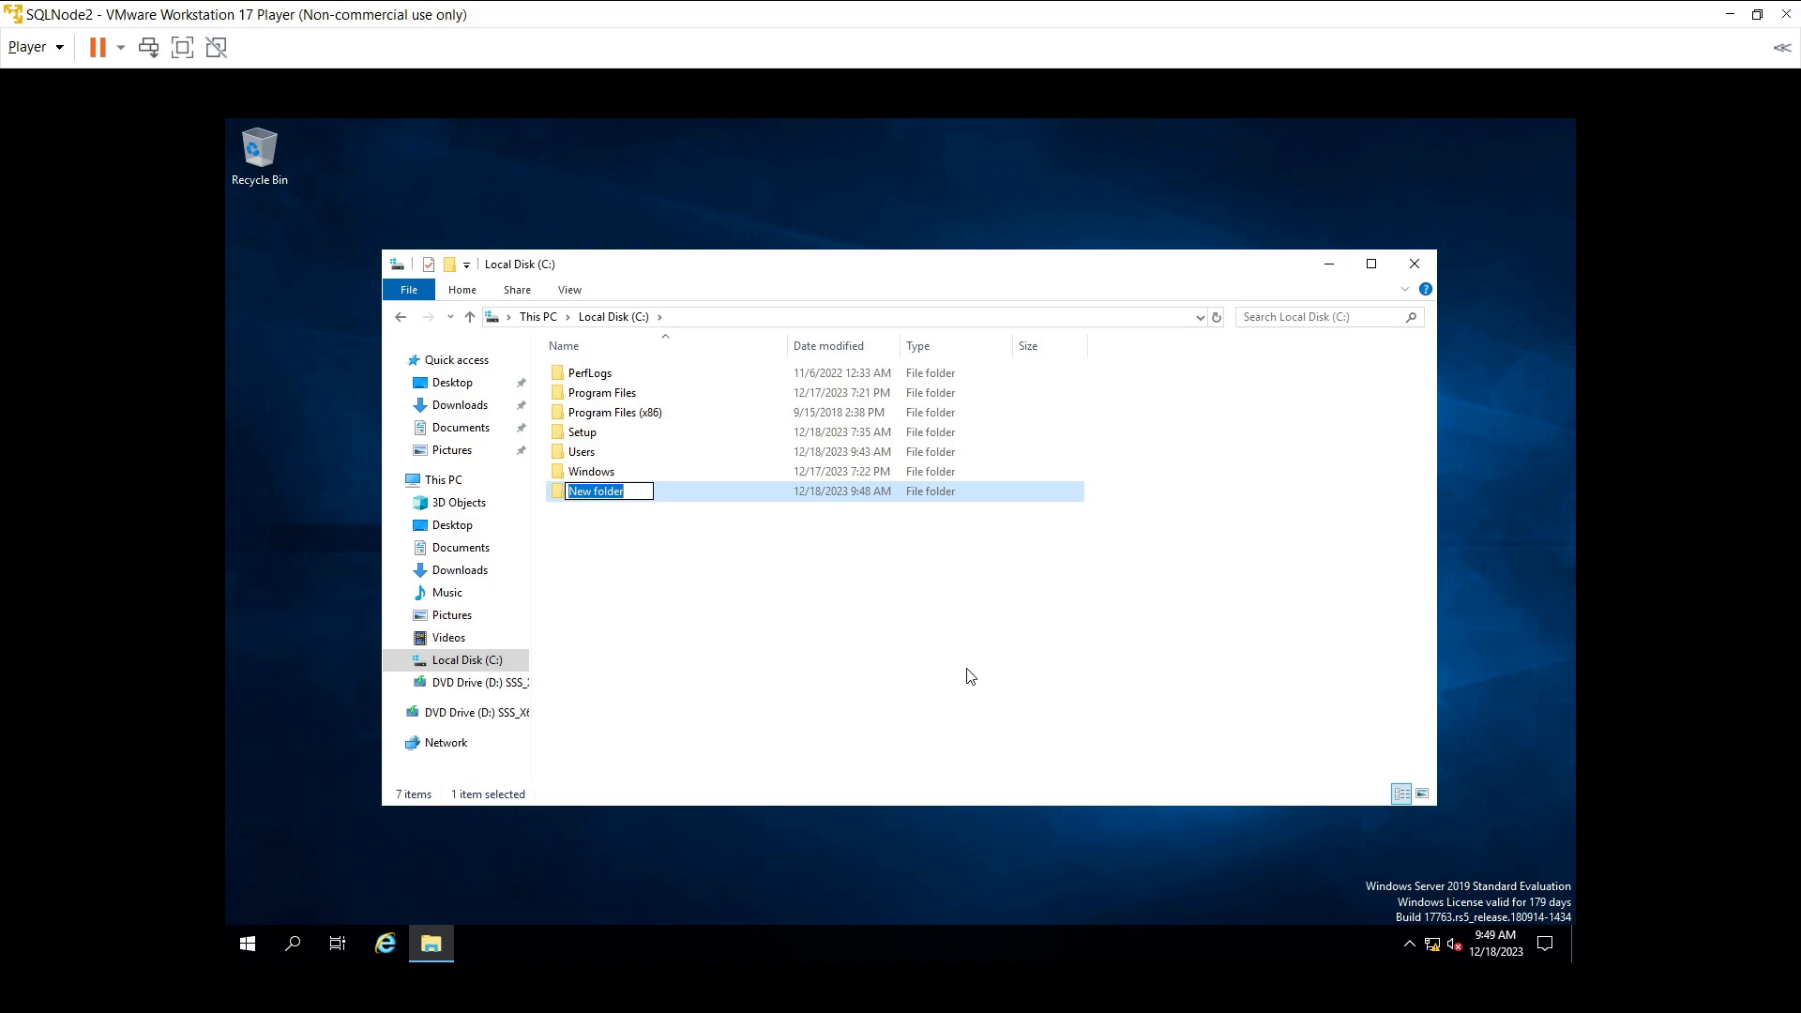
type("setup")
key("Return")
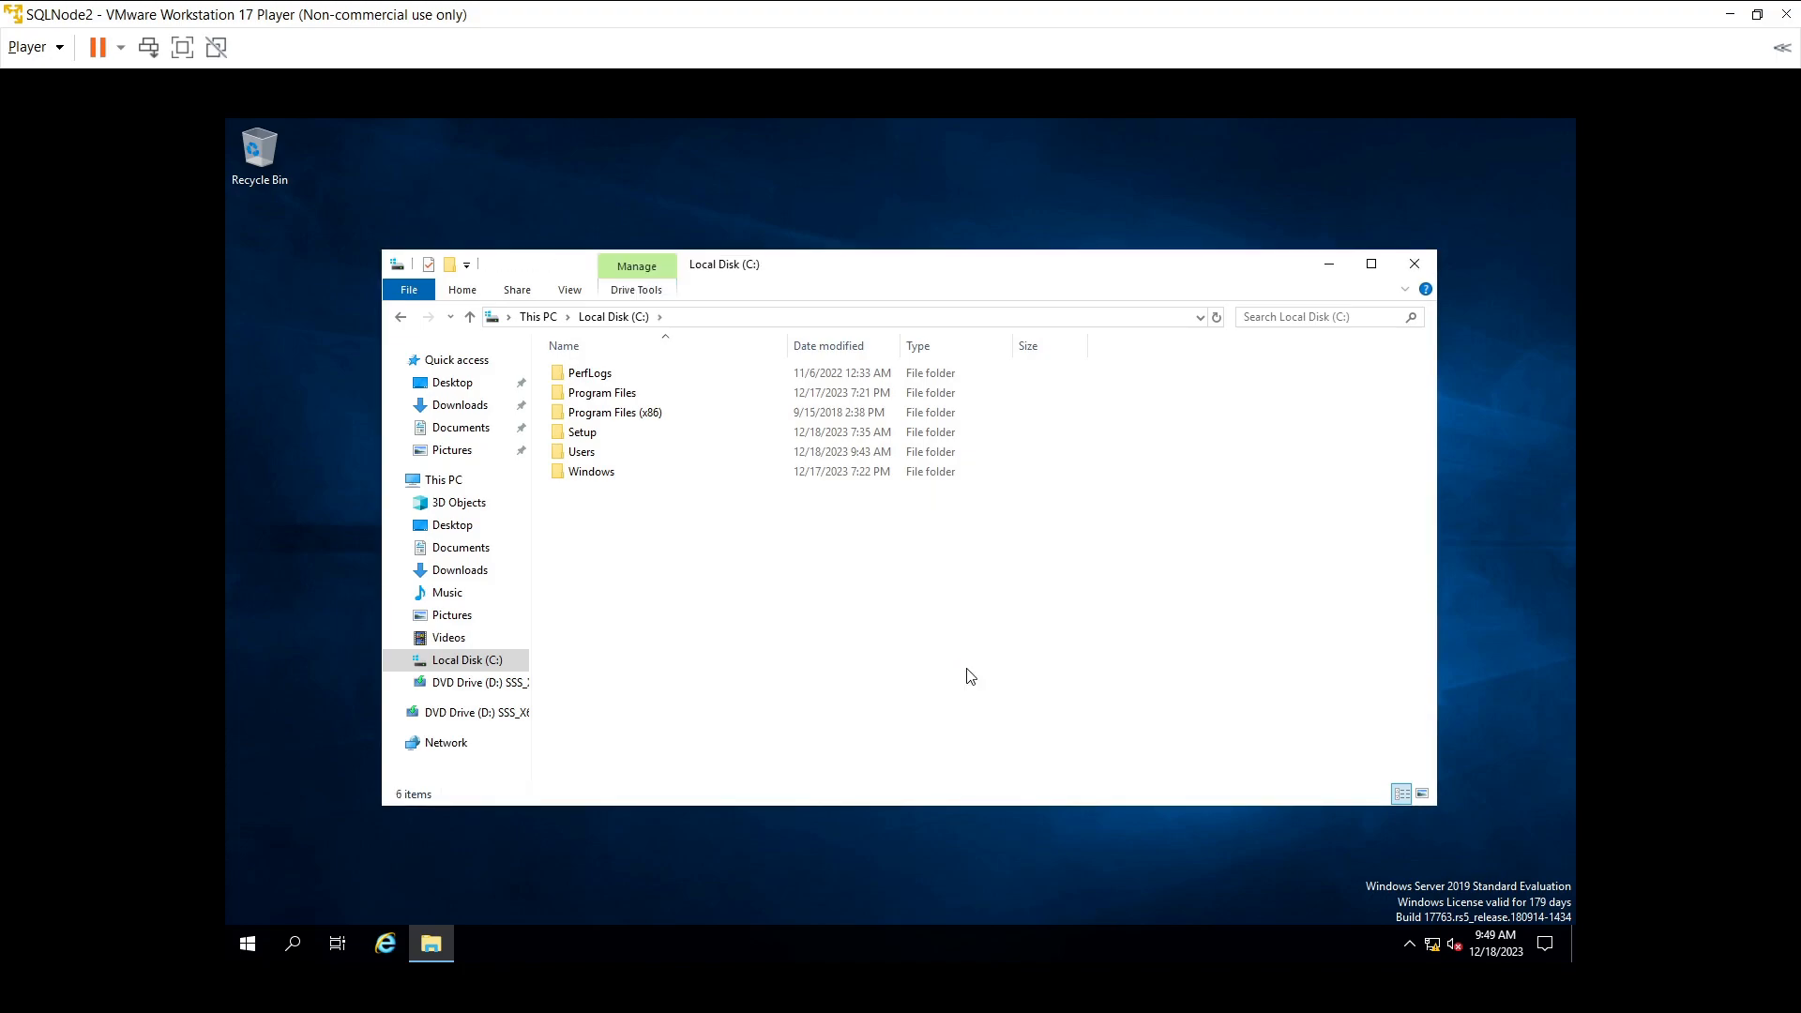
- Paste the installer files into C:\Setup, skipping replacements, then return to C:
left_click(575, 437)
double_click(572, 437)
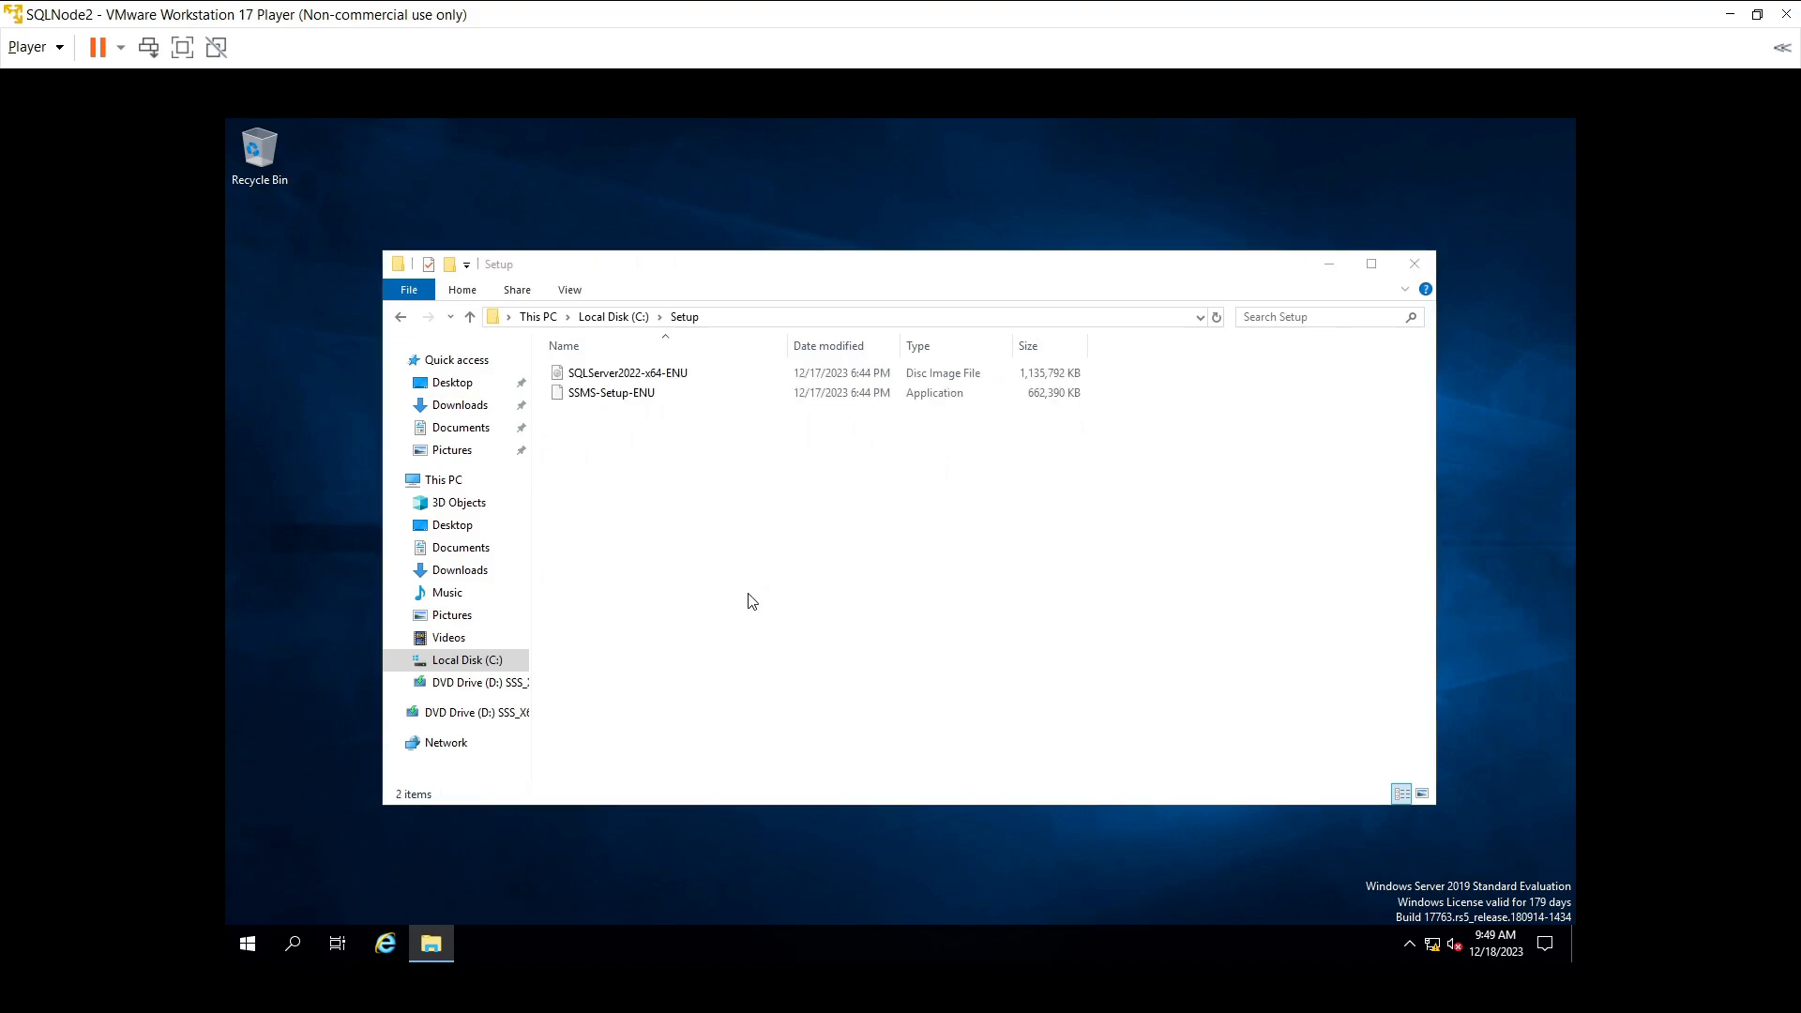
key("ctrl+v")
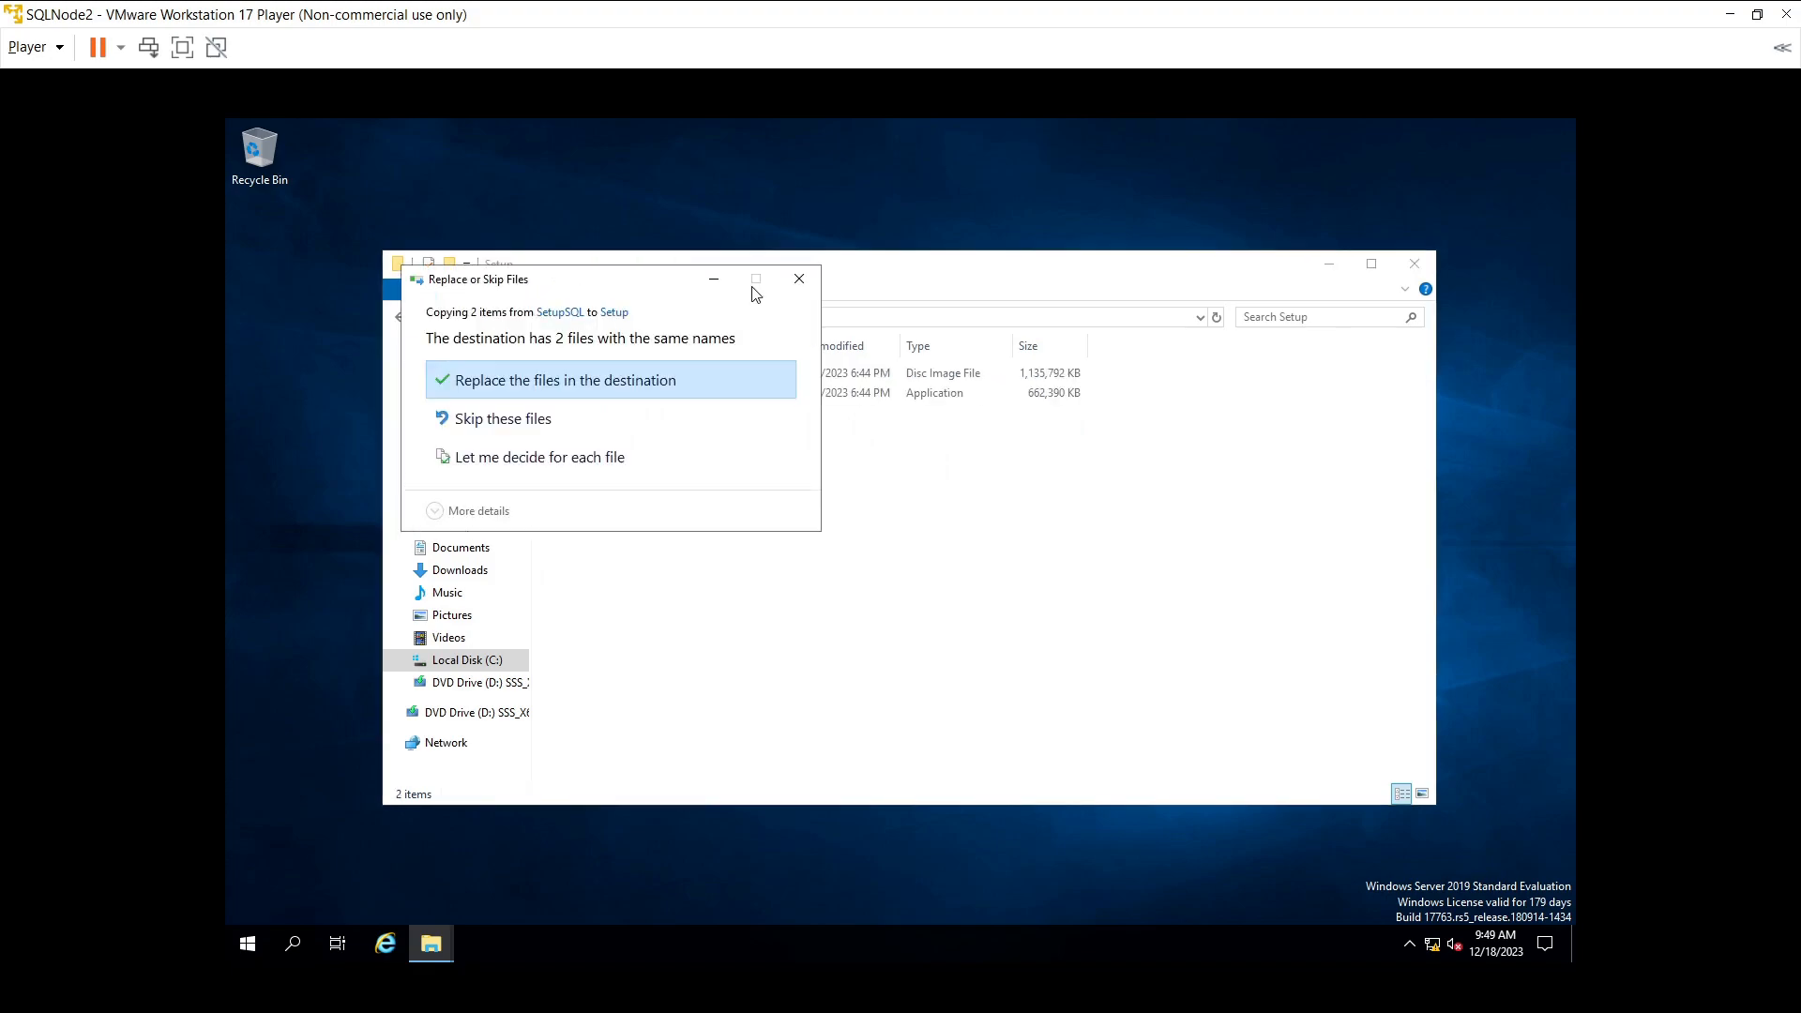
left_click(799, 281)
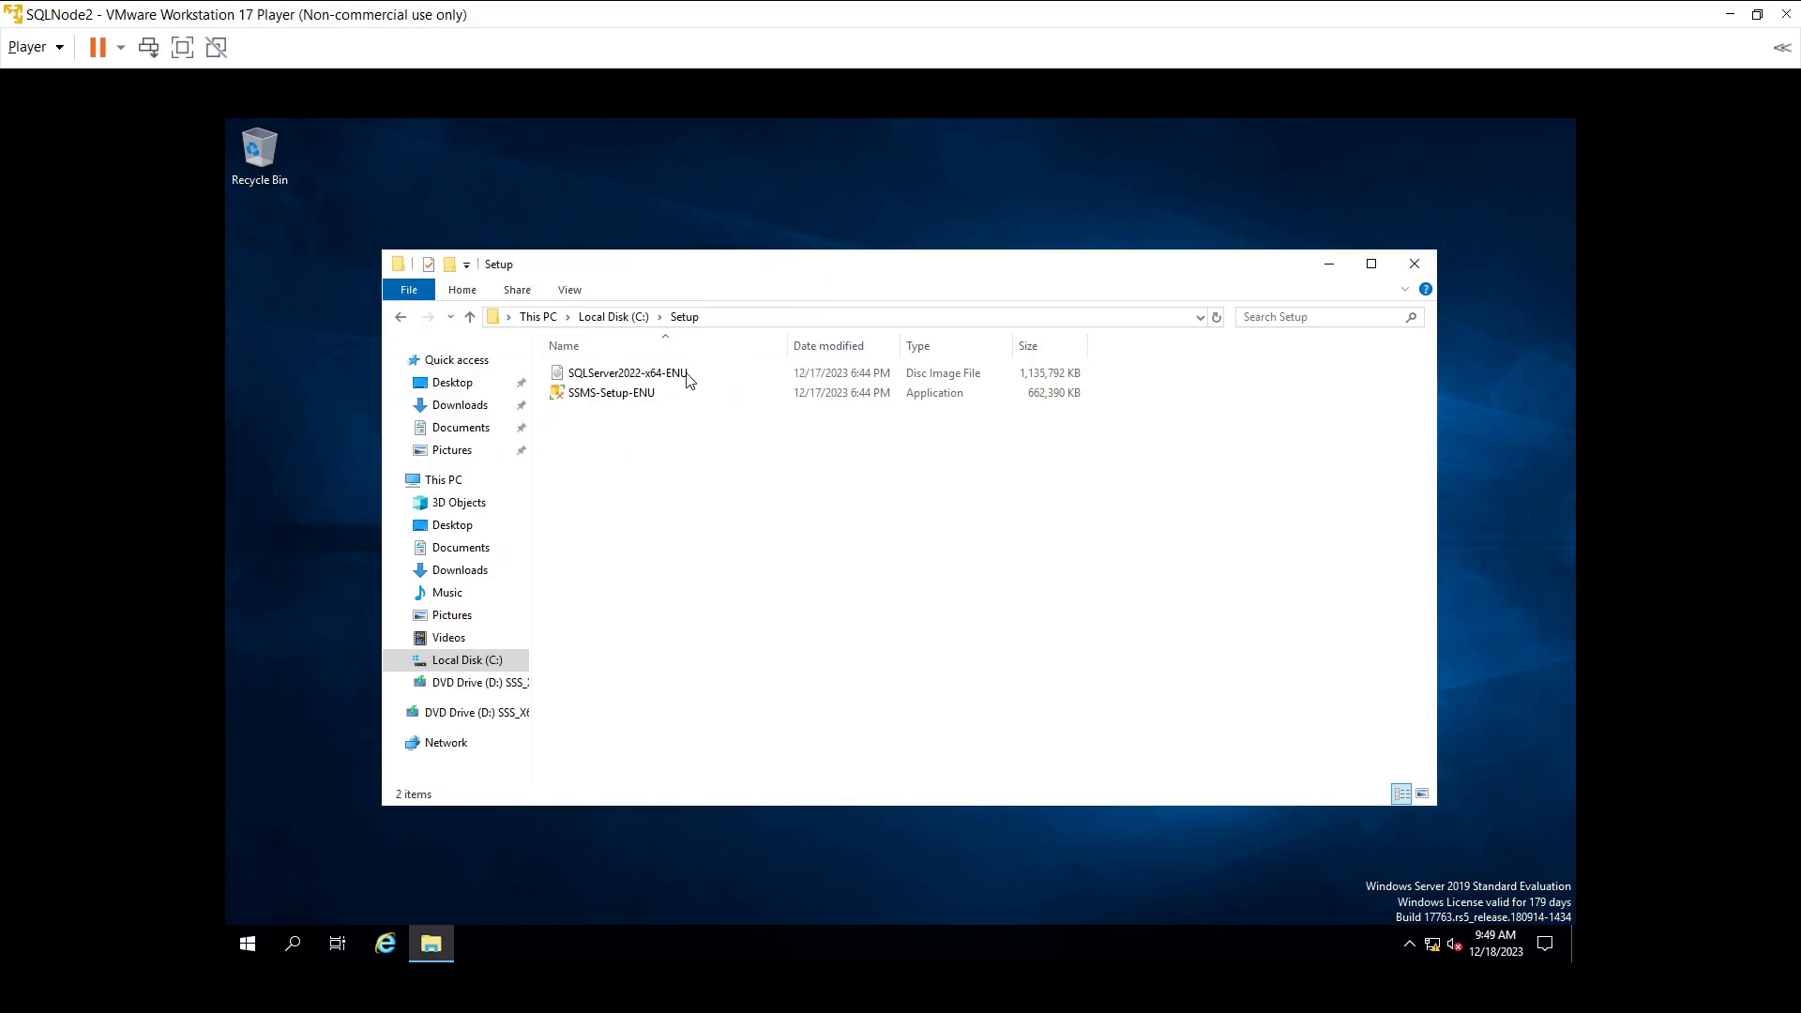
left_click(628, 318)
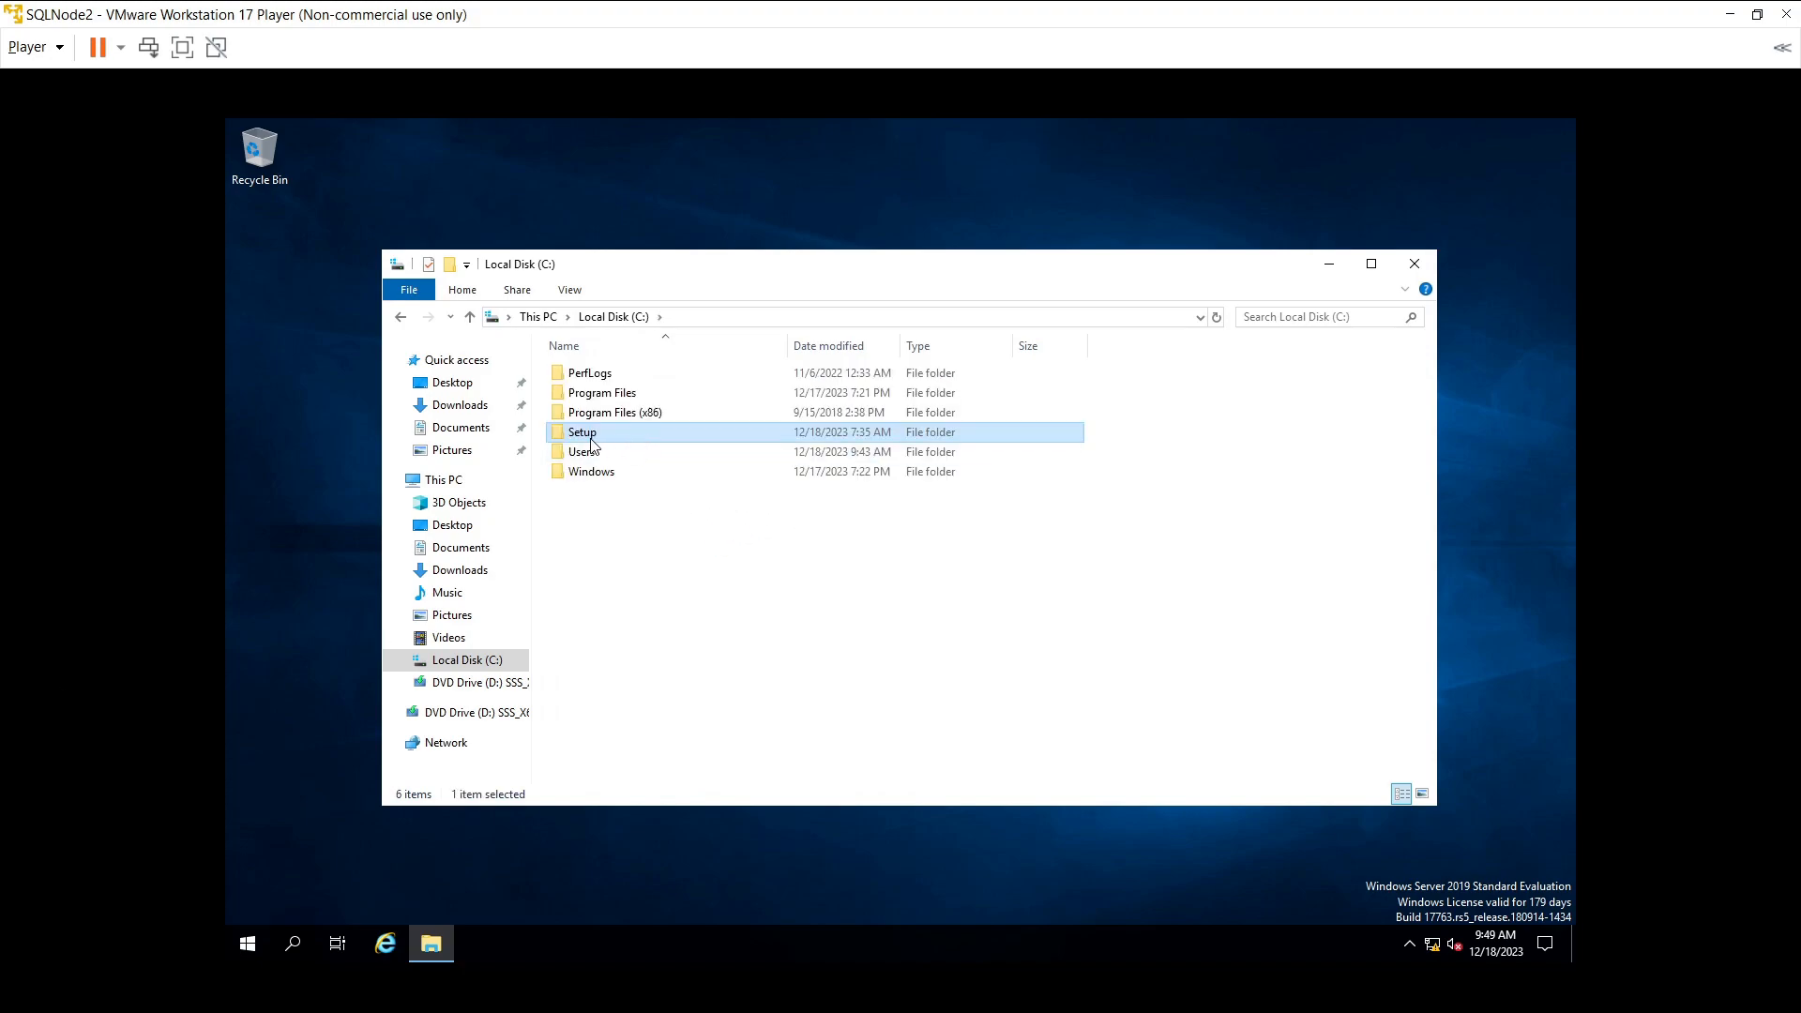
- Mount SQLServer2022-x64-ENU from C:\Setup, approving UAC with the Administrator account's credentials
mouse_move(598, 441)
double_click(795, 442)
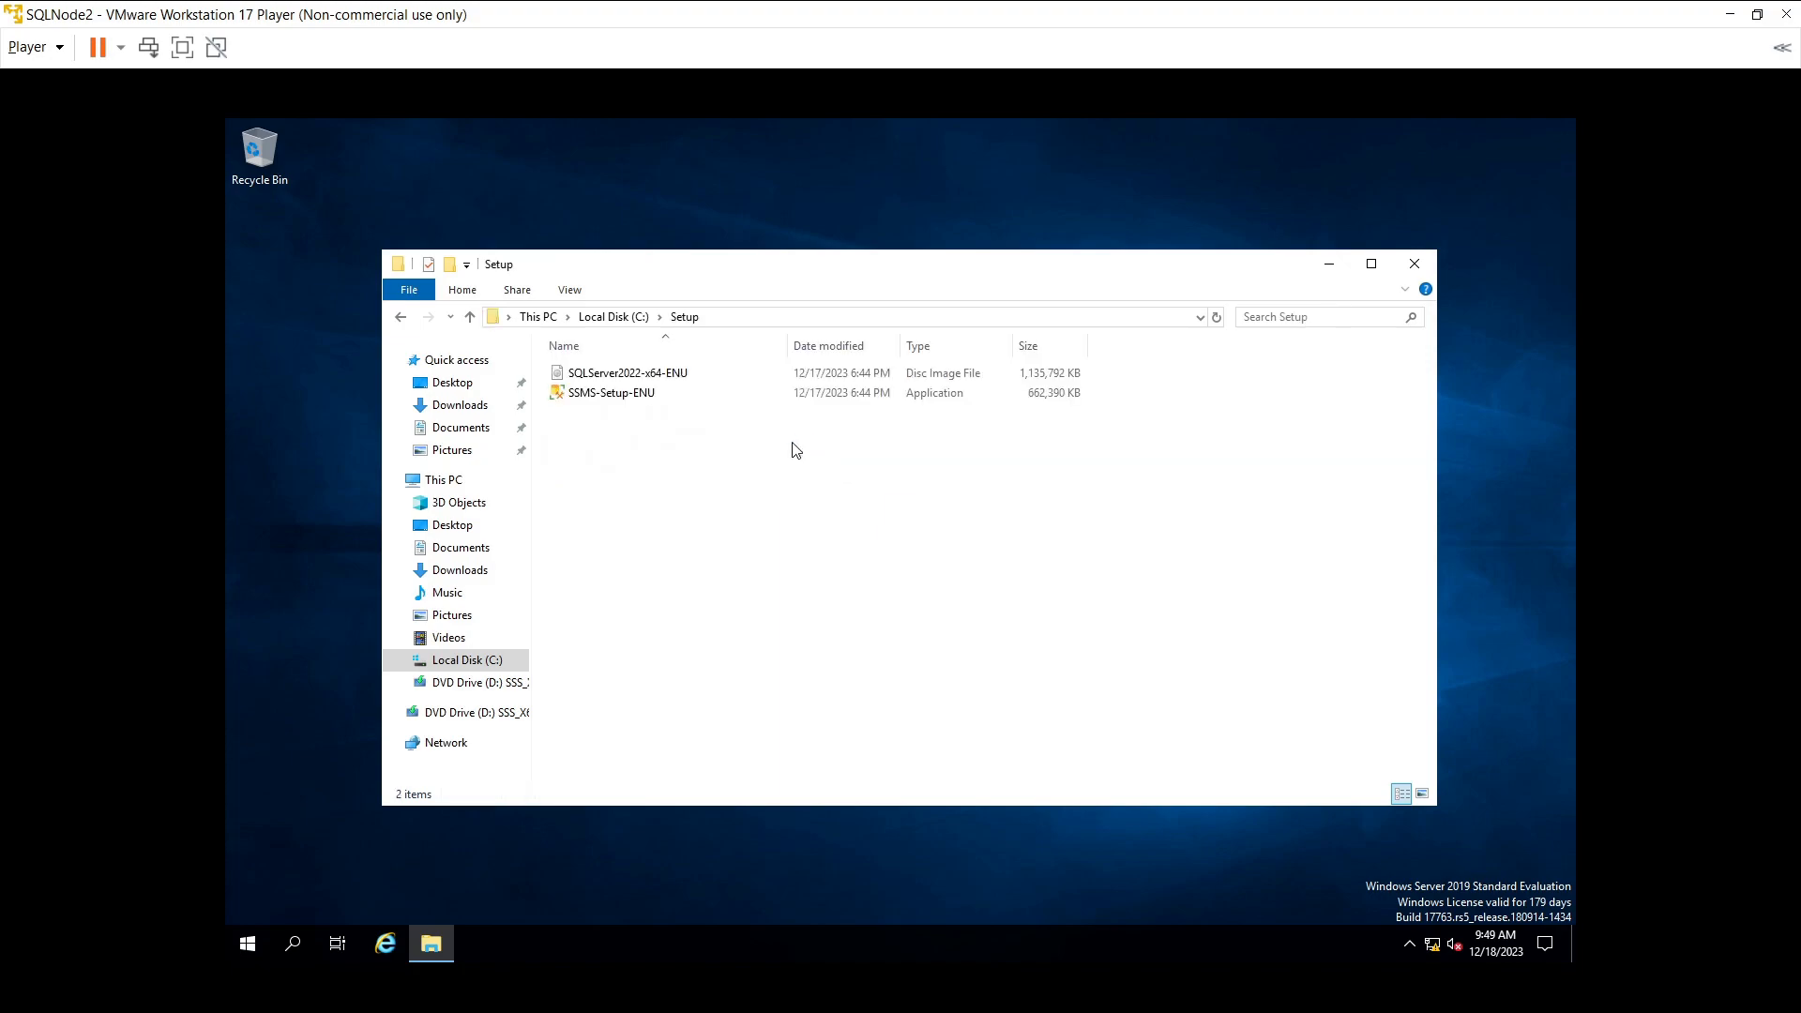
left_click(657, 377)
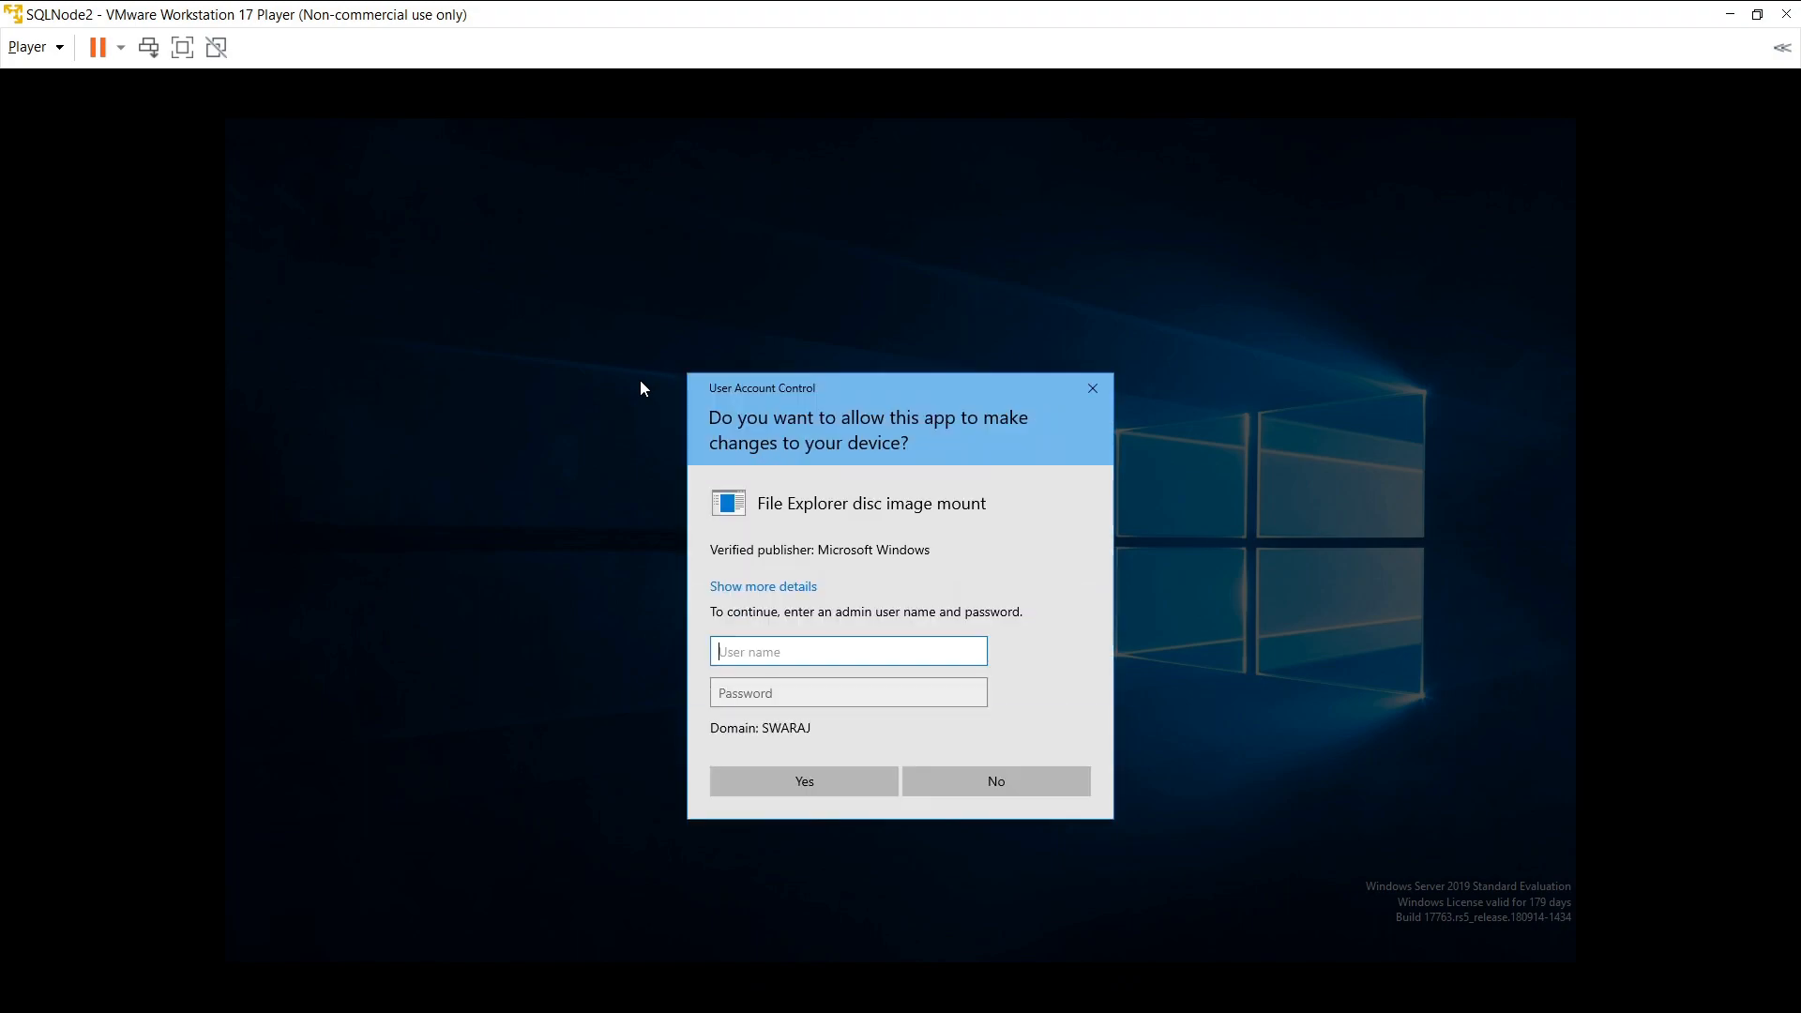
type("Administrator")
key("Tab")
type("*********")
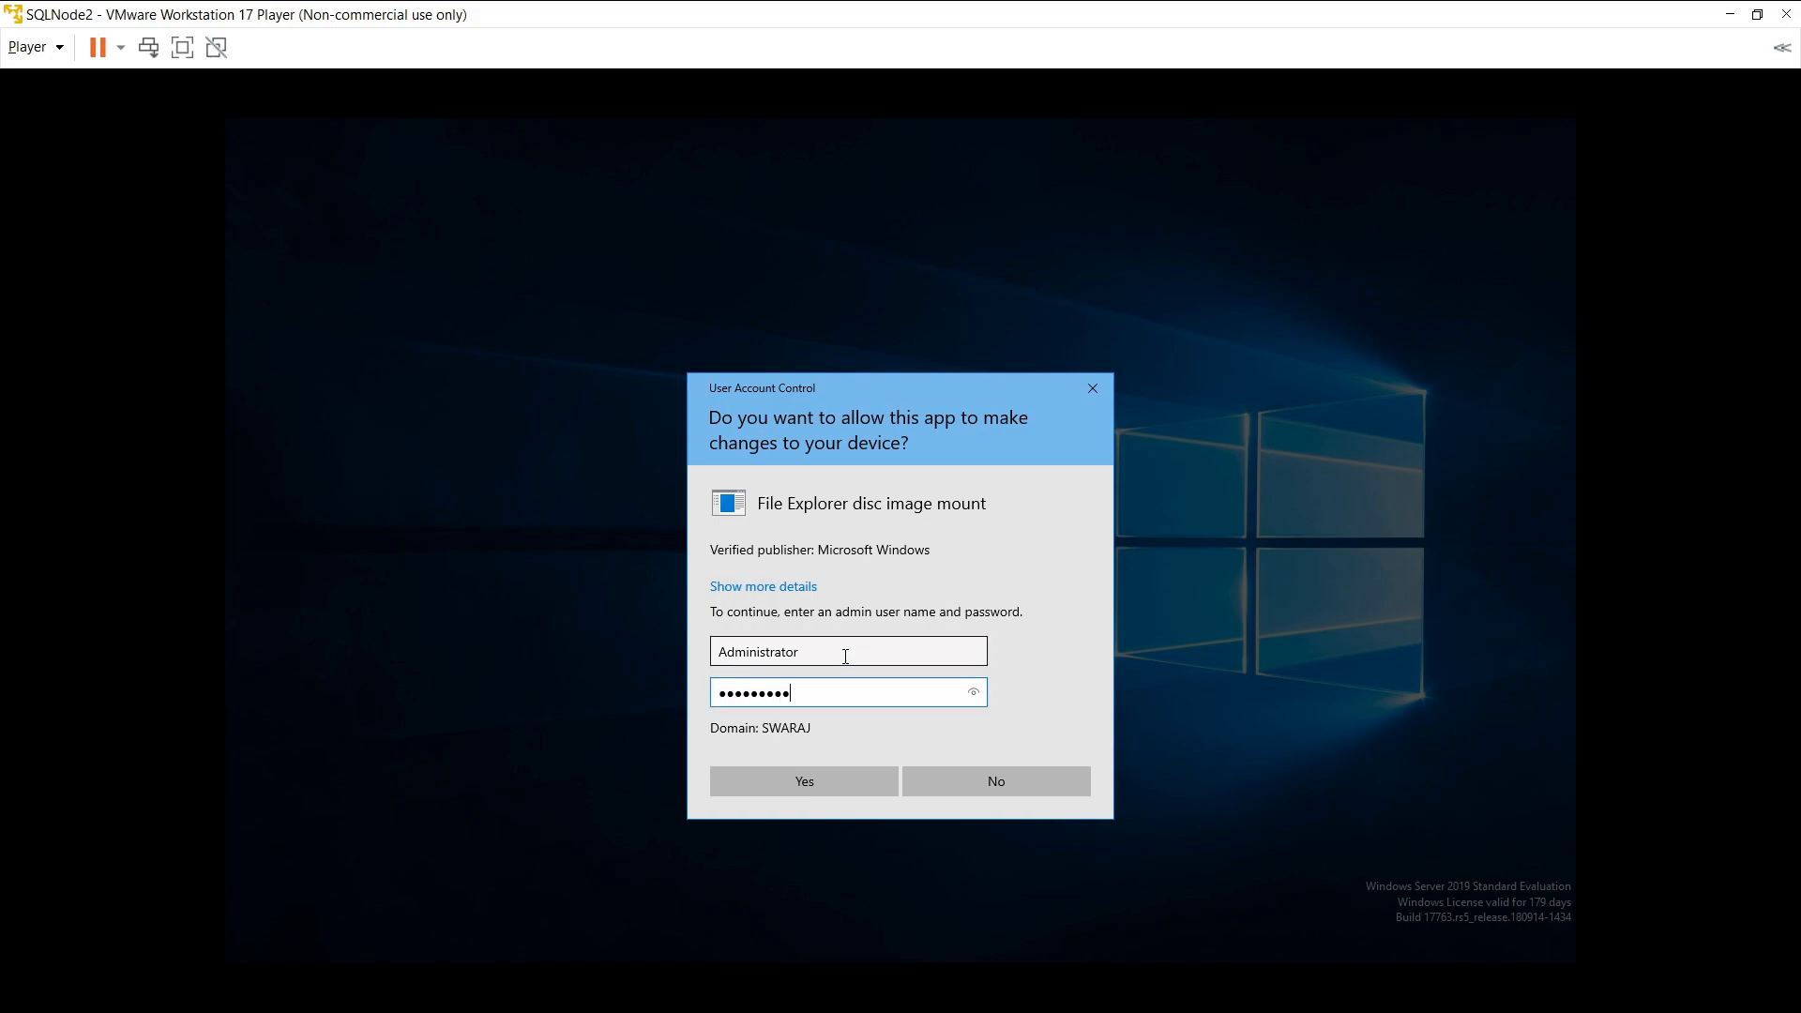
type("**")
left_click(807, 790)
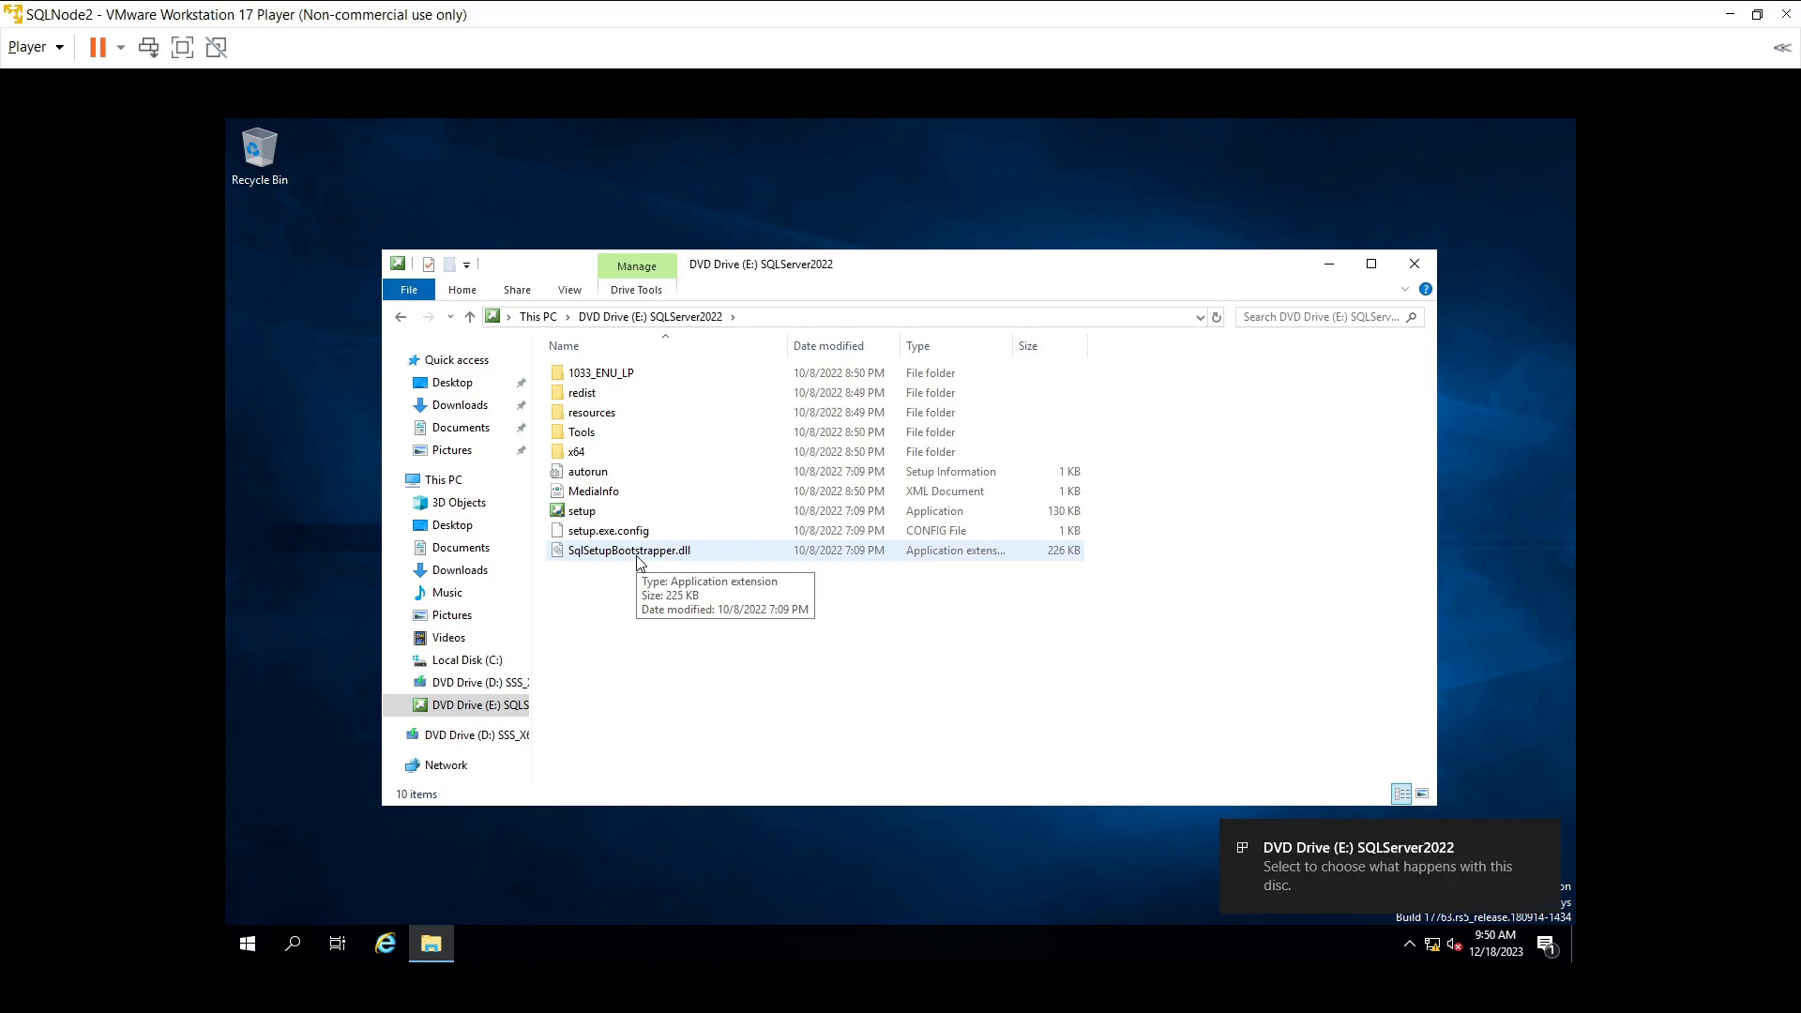
- Run setup from DVD Drive (E:), approving UAC with the Administrator account's credentials
double_click(582, 511)
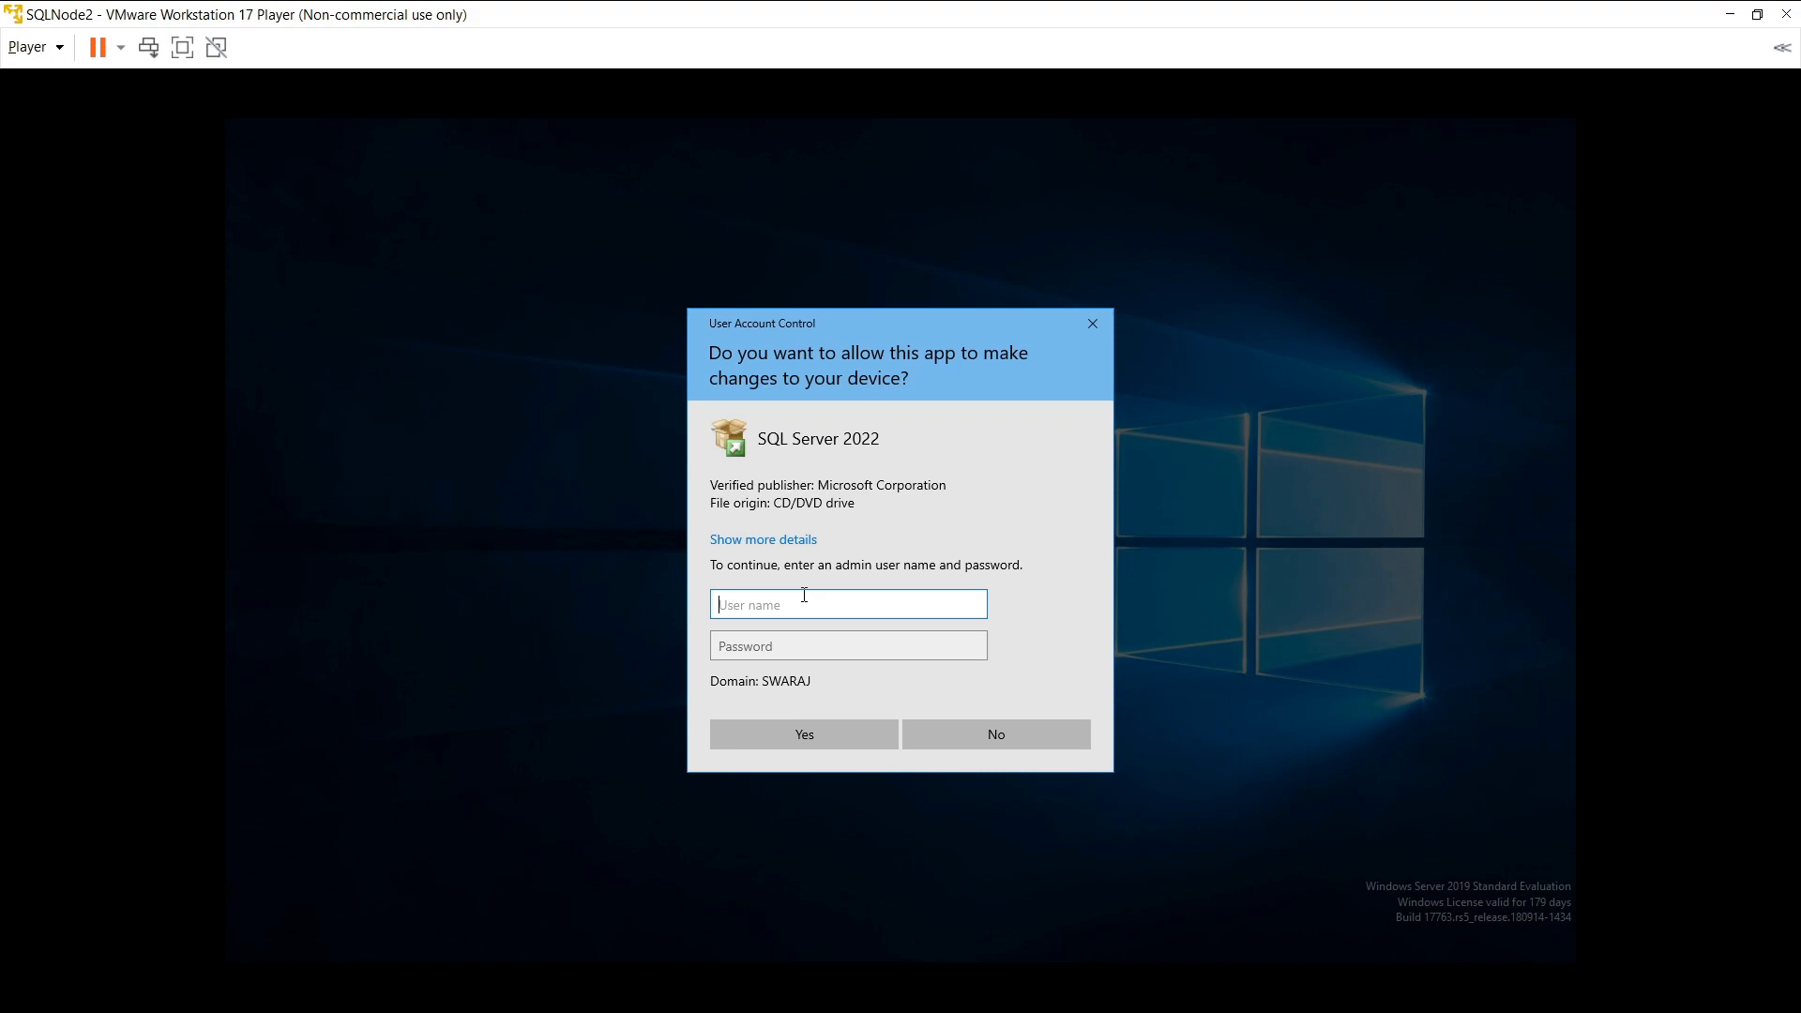
type("Administrator")
key("Tab")
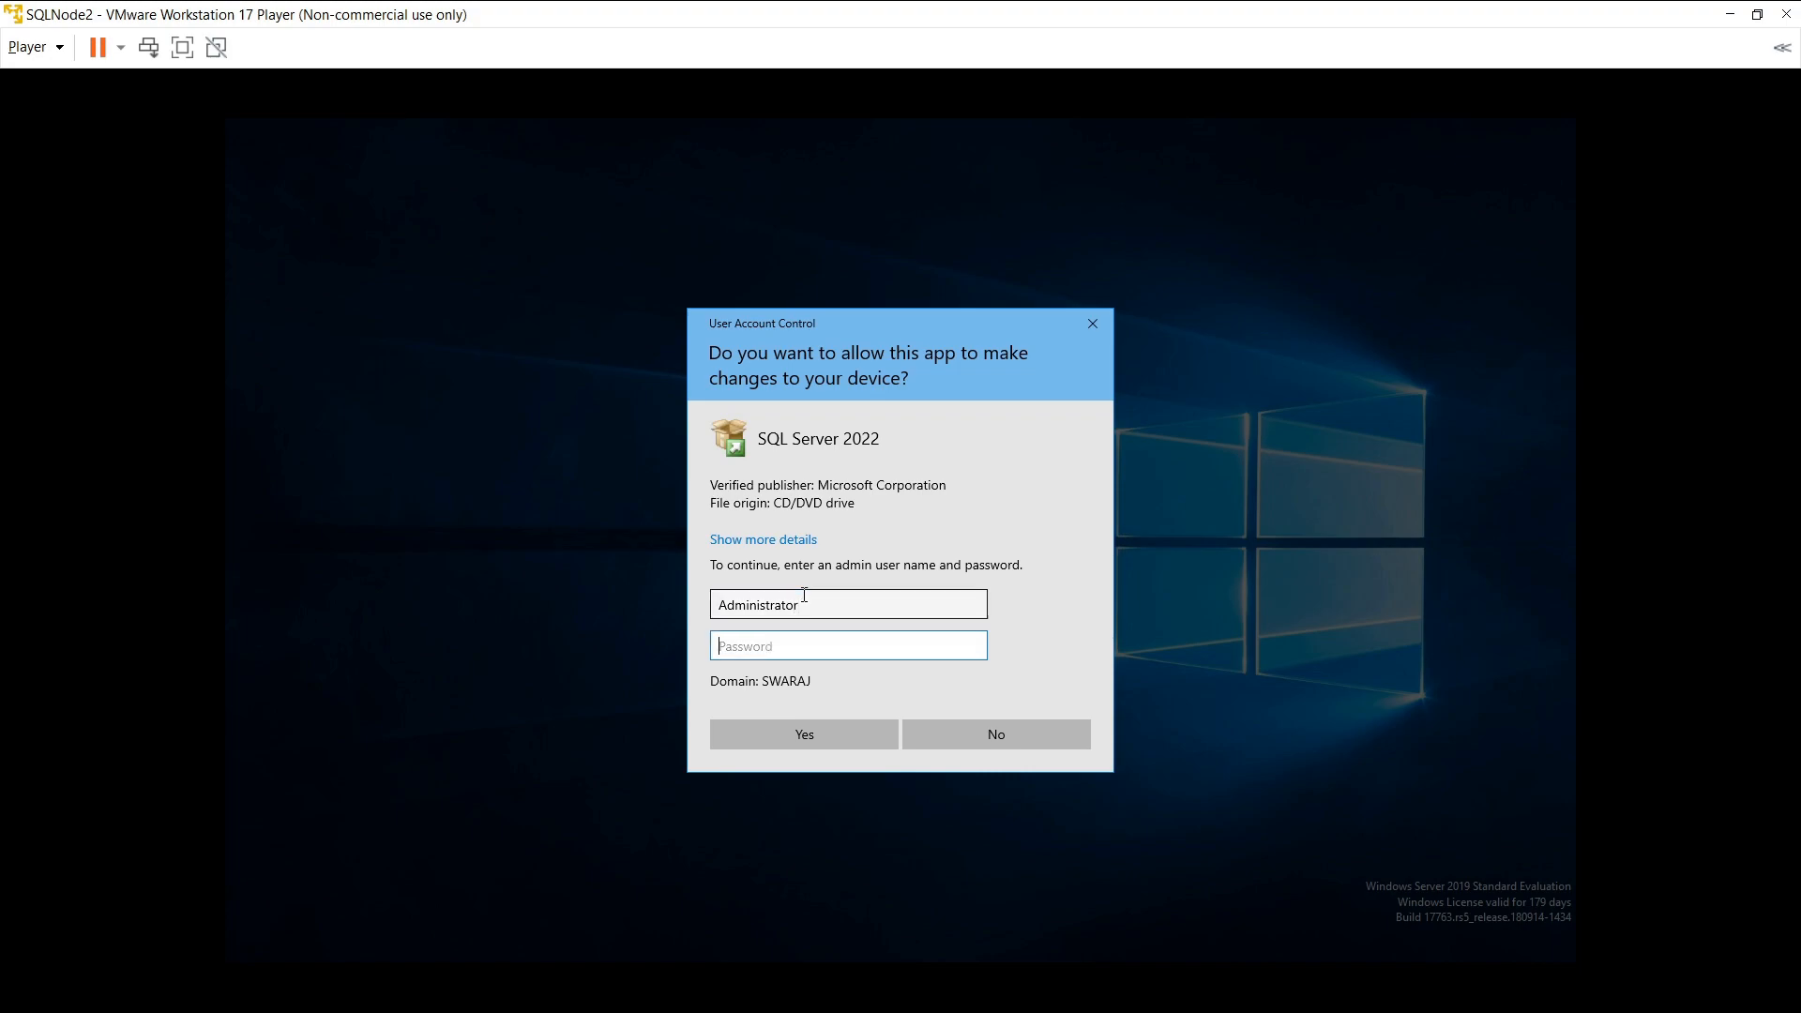
type("•••••••••••")
left_click(806, 729)
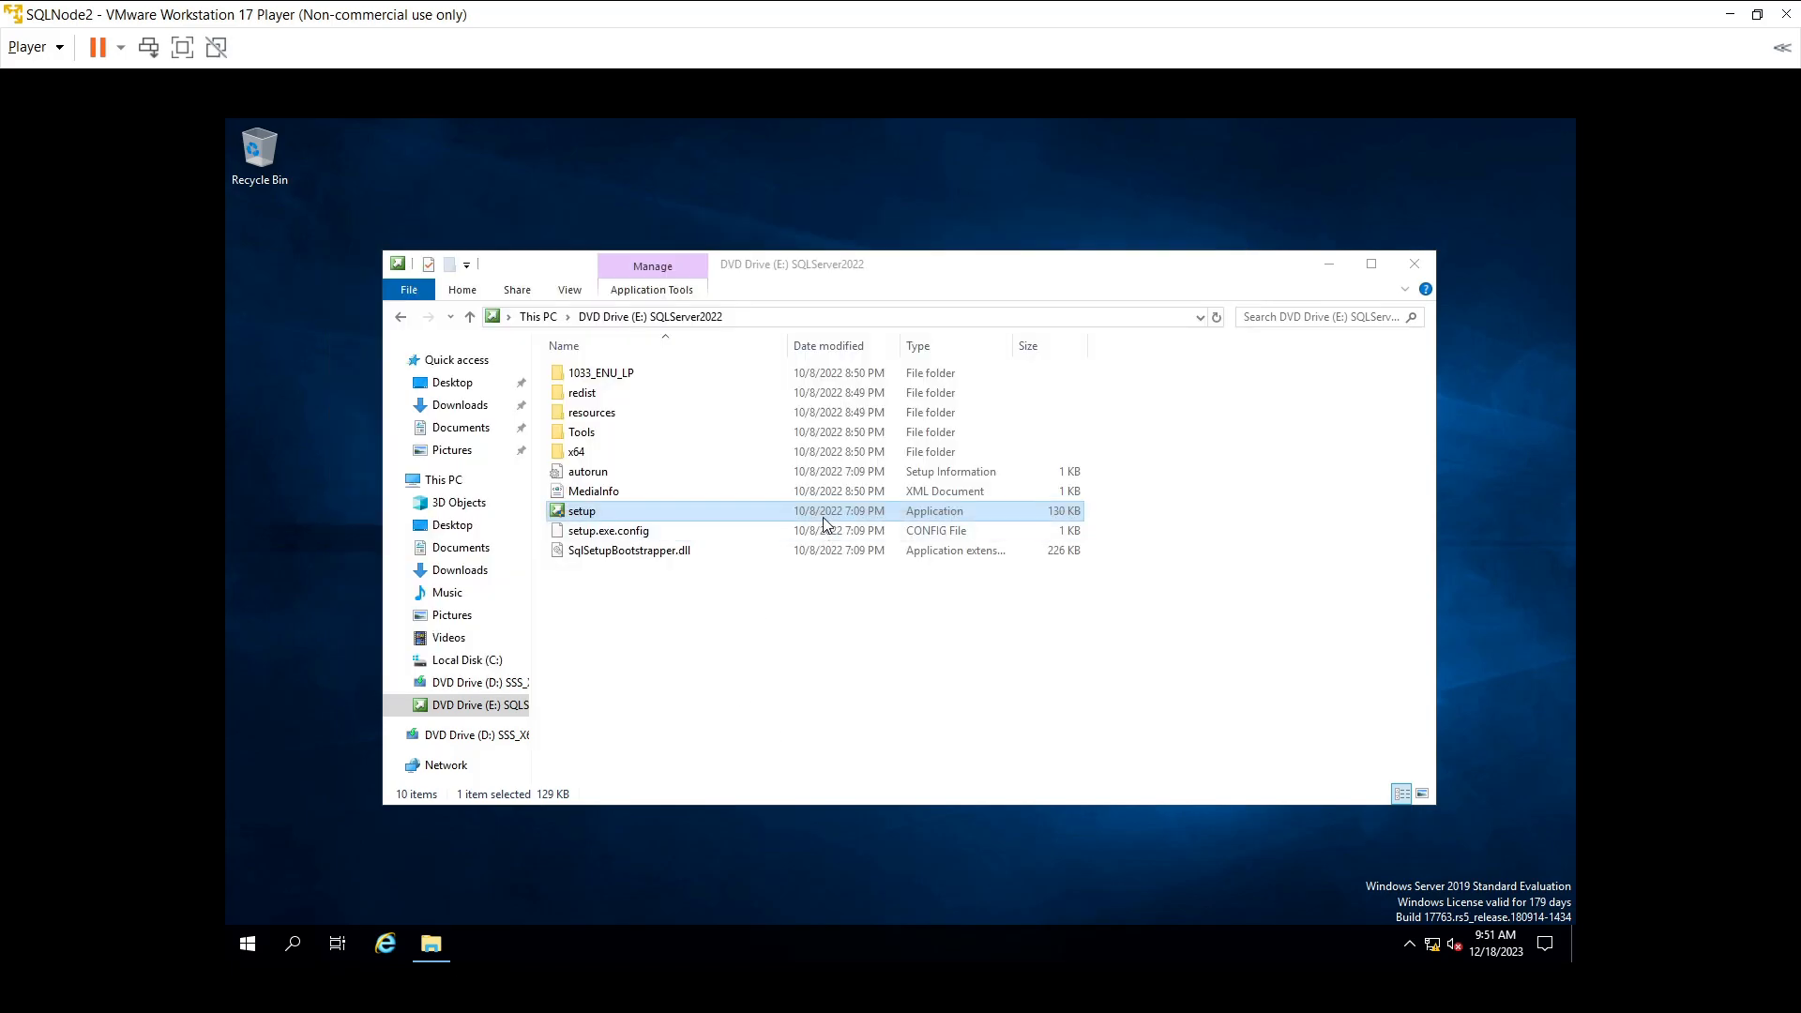
- Open Control Panel by searching 'co'
left_click(293, 942)
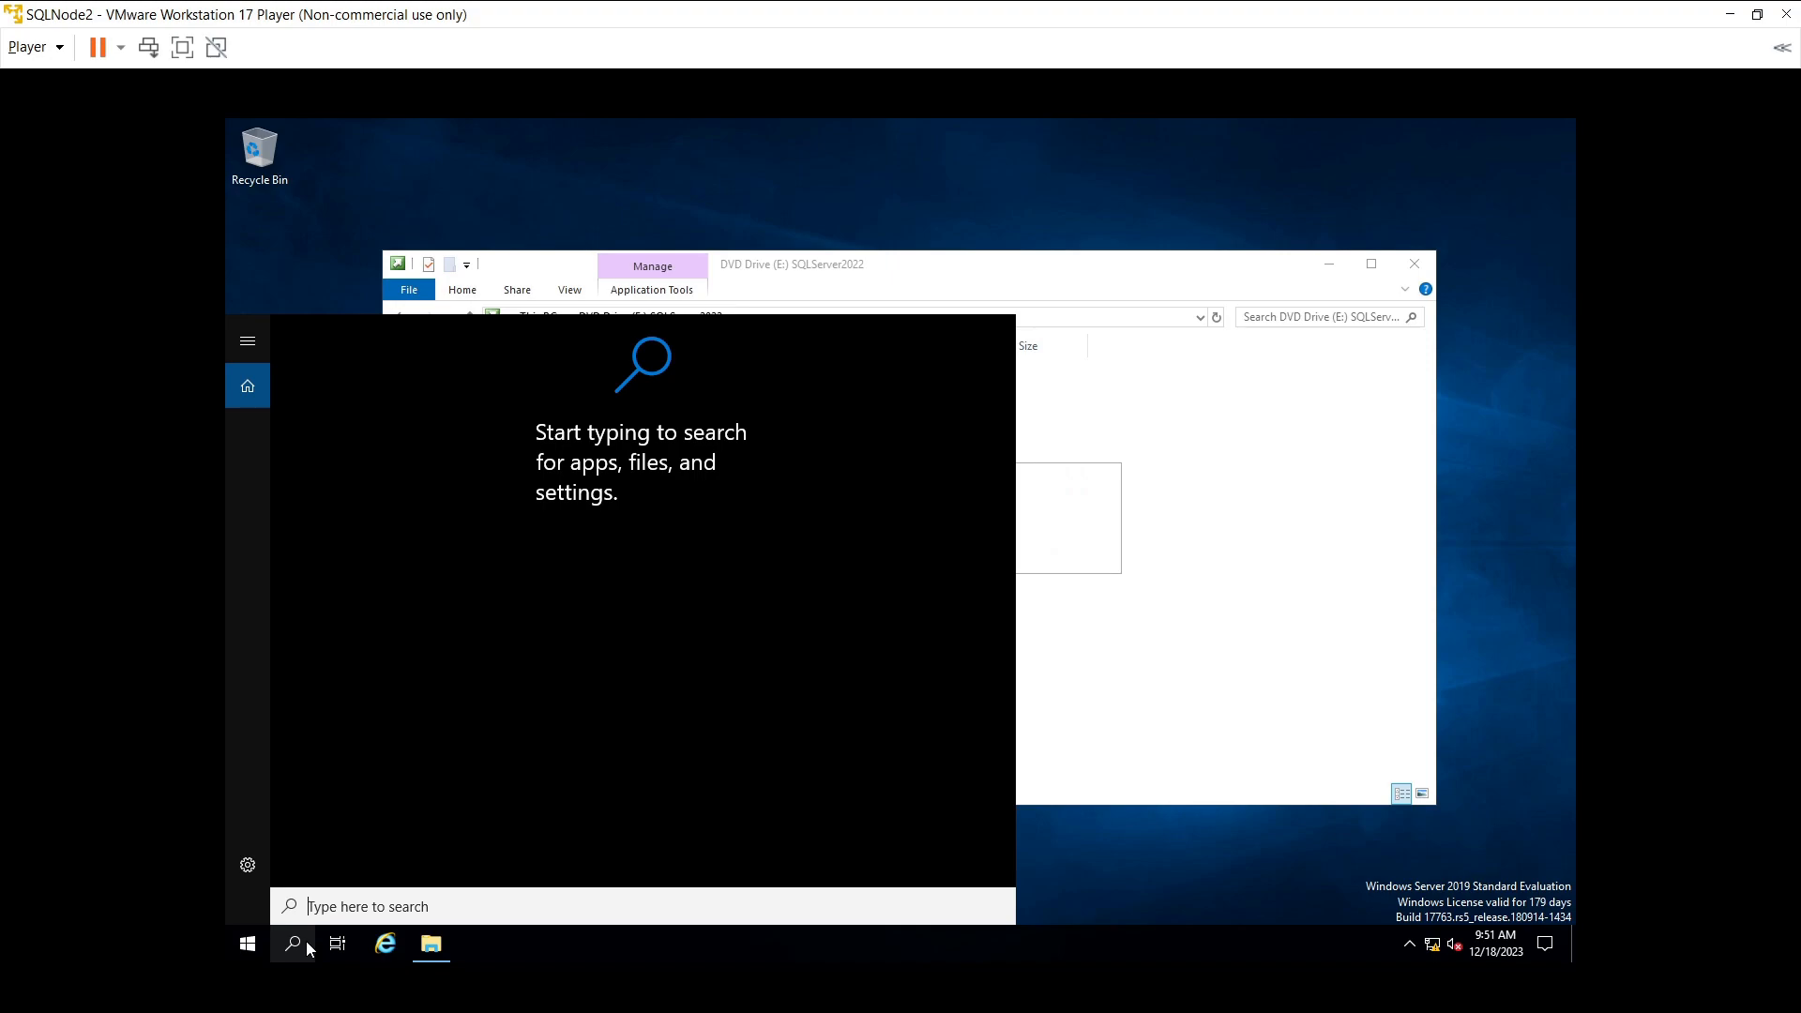
type("control")
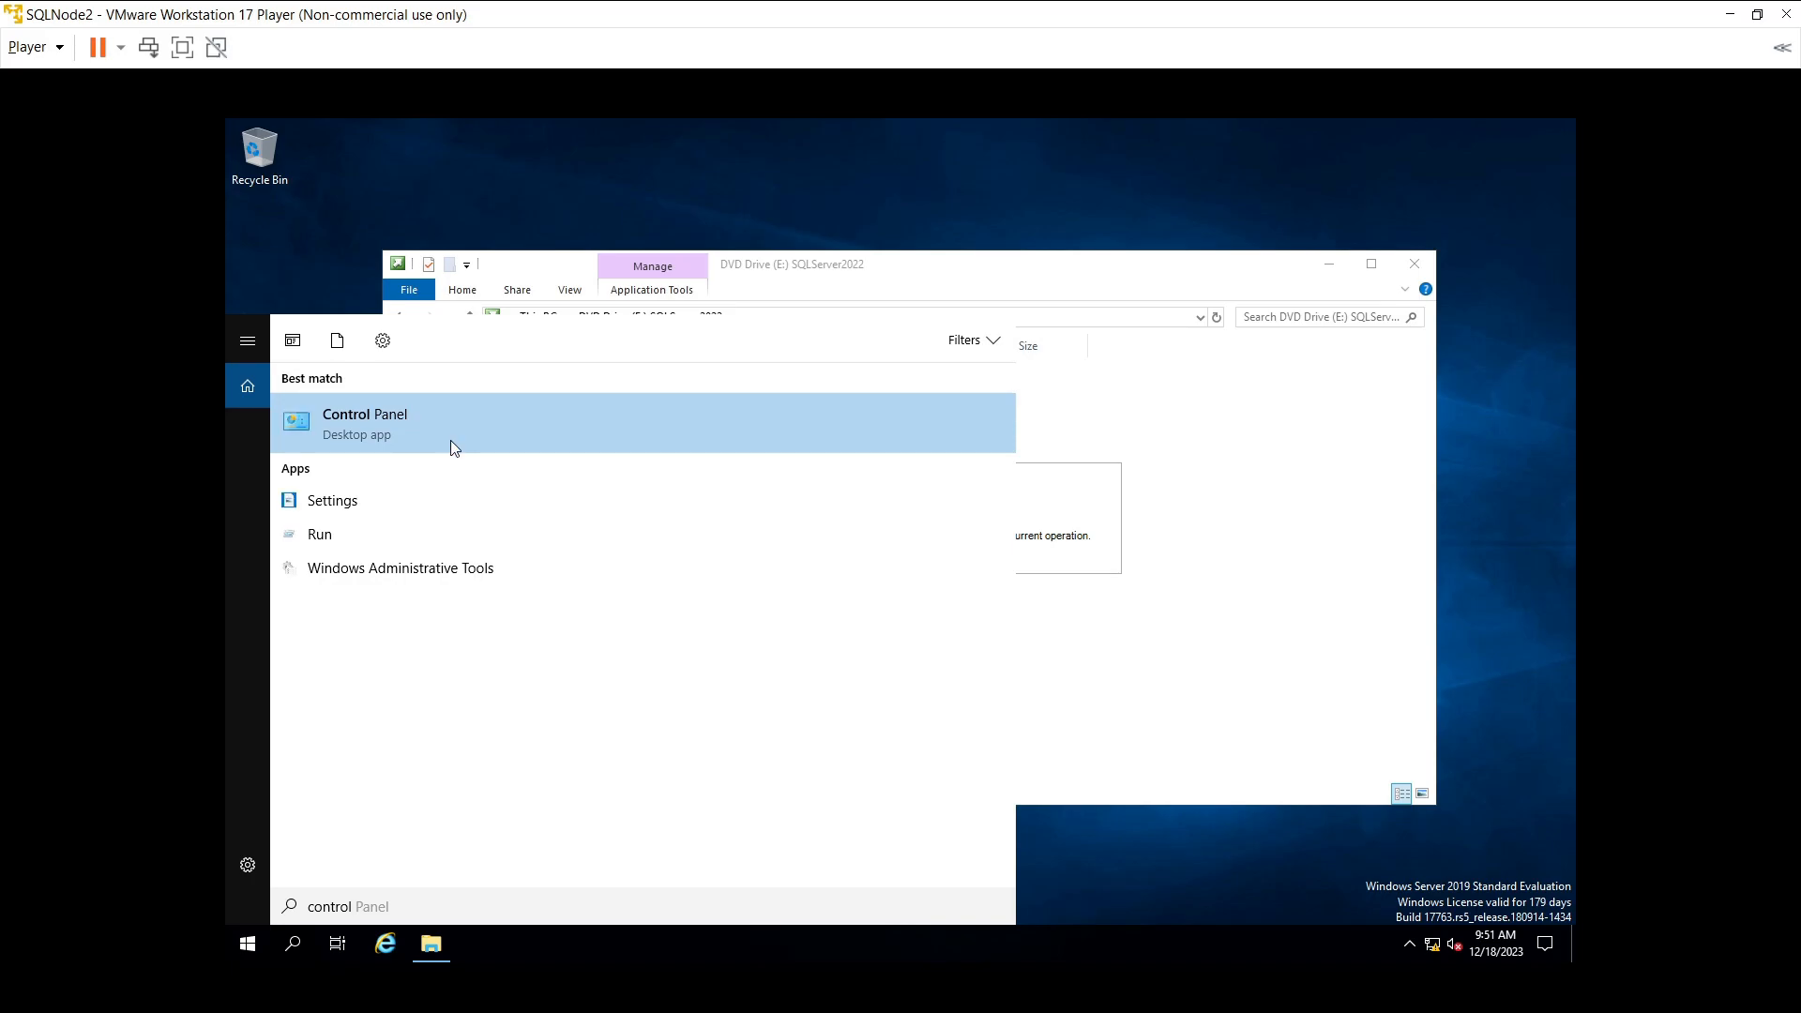
left_click(450, 440)
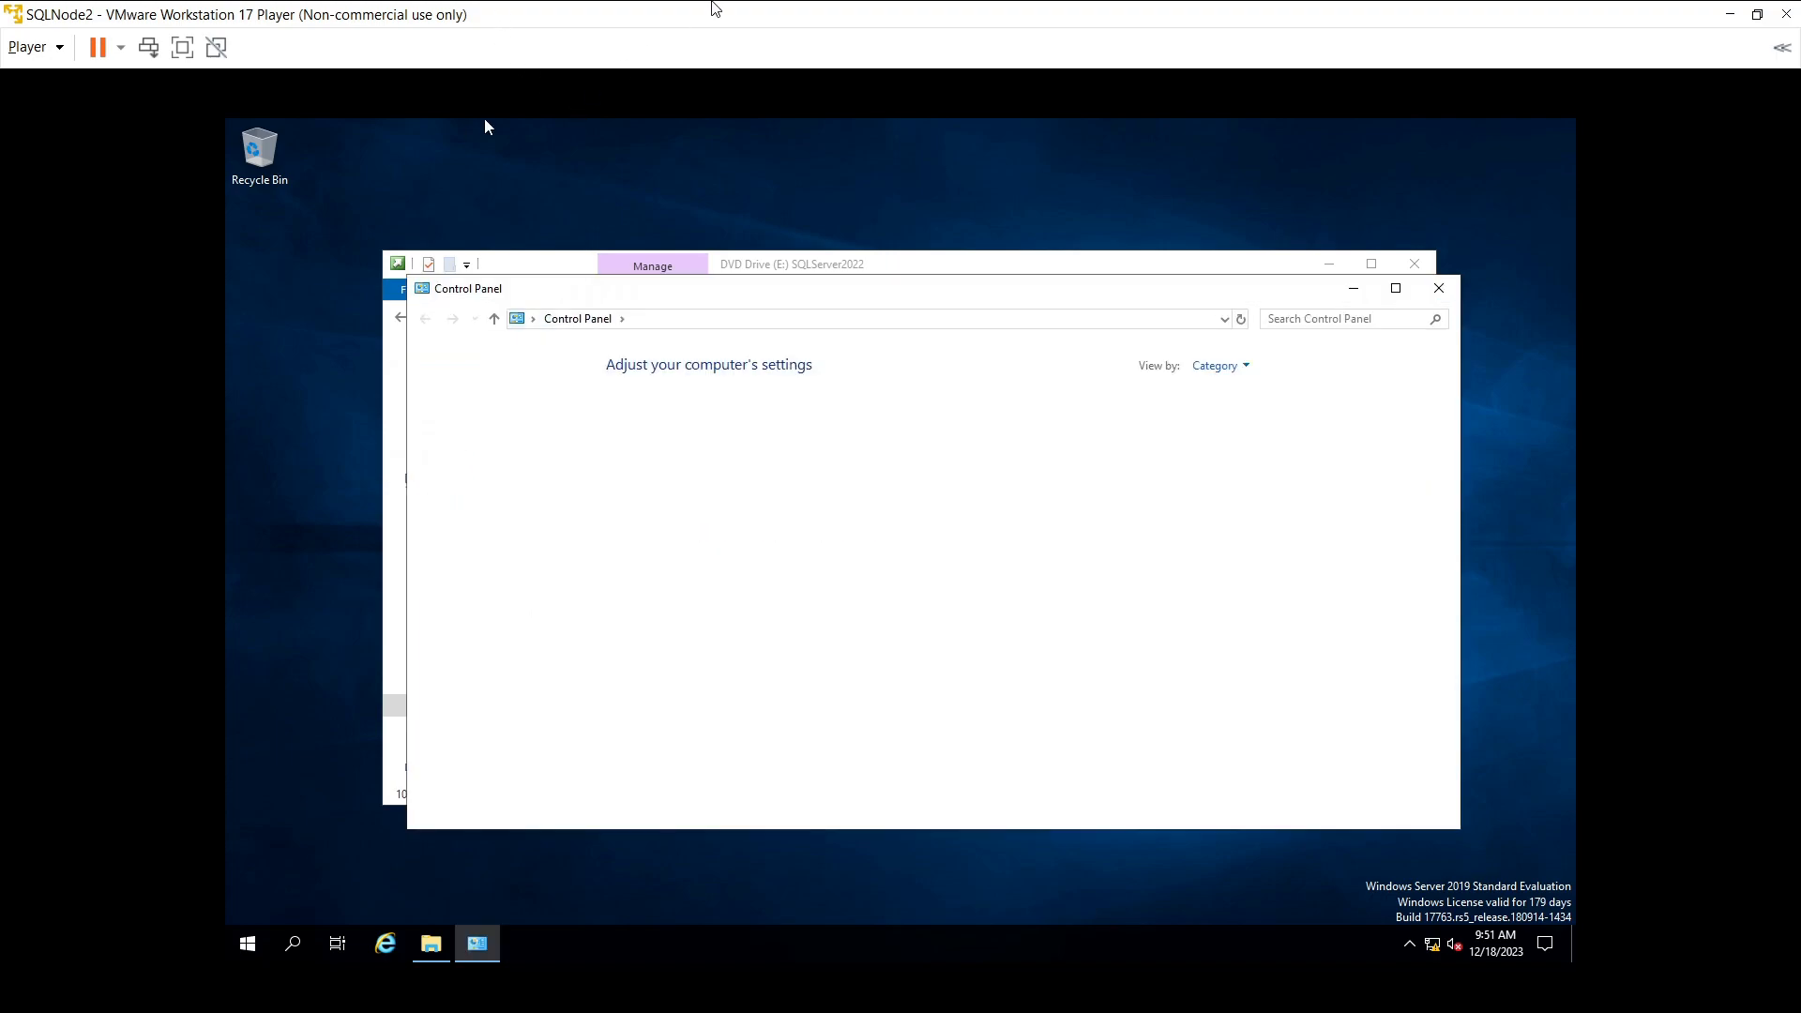
- Restore and reposition the SQLNode2 and SQLNode1 windows, close Control Panel, and switch to SQLNode3
double_click(713, 10)
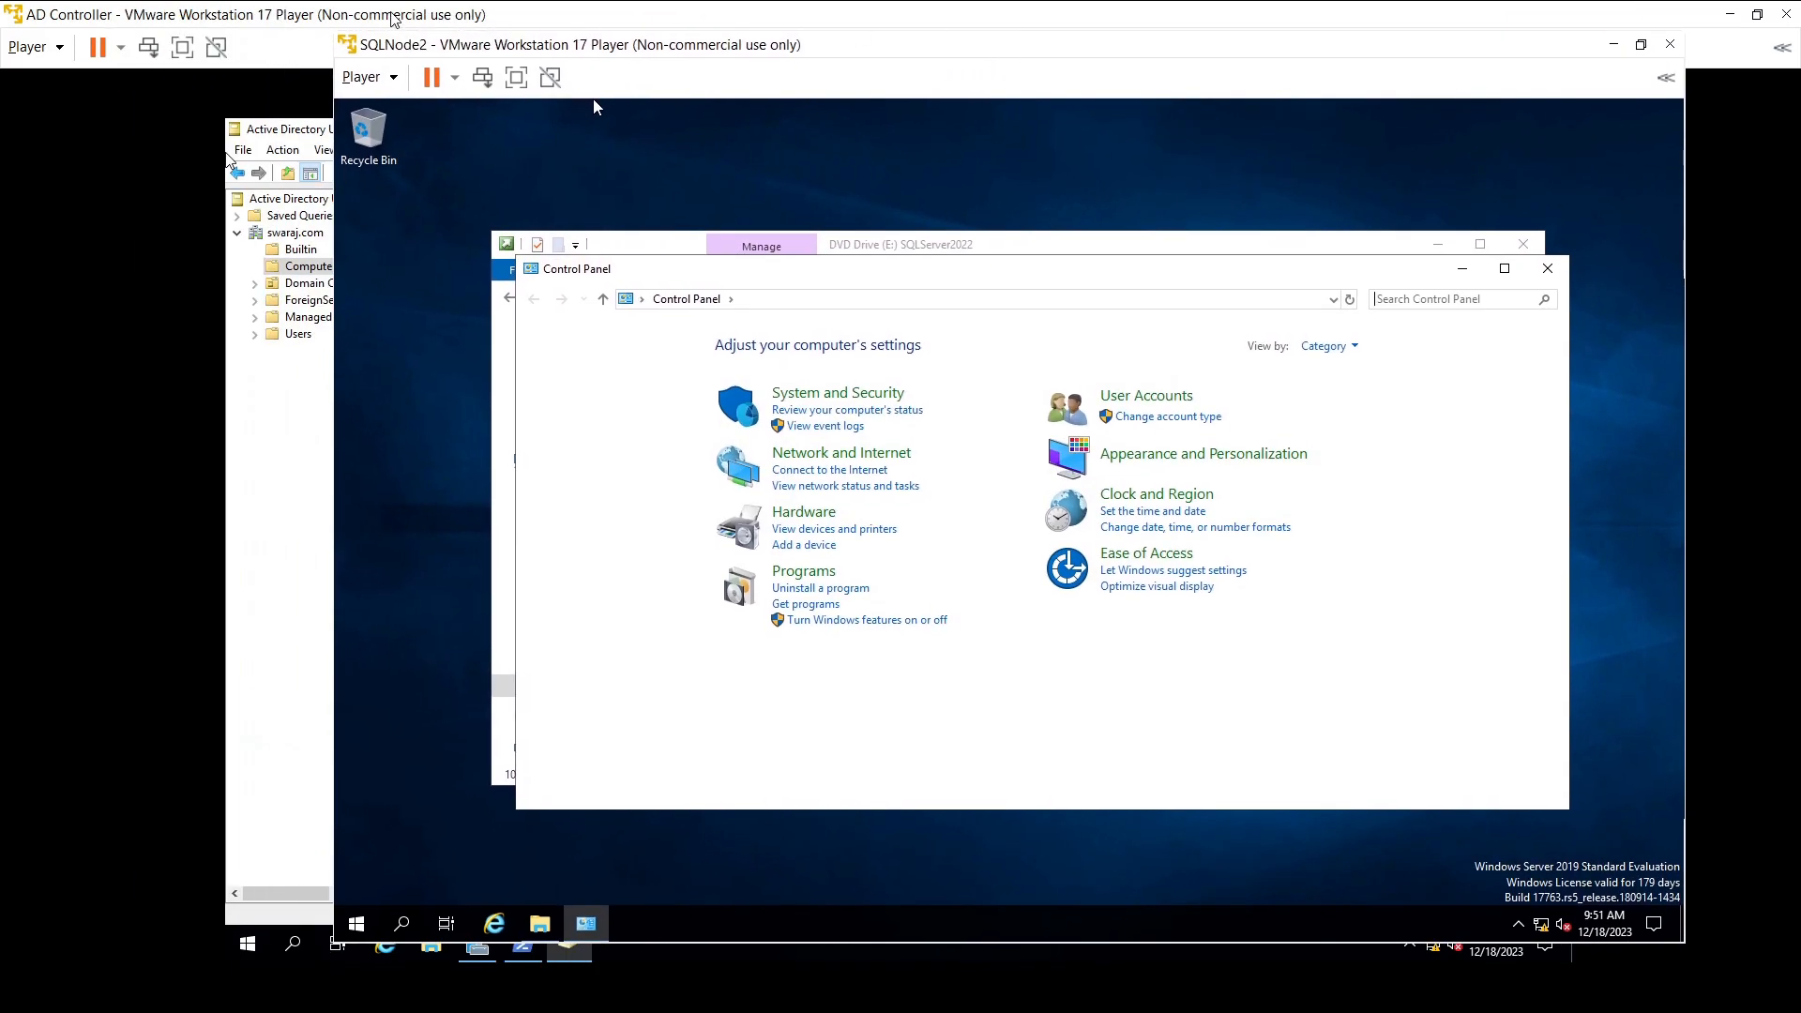
left_click_drag(581, 39, 457, 28)
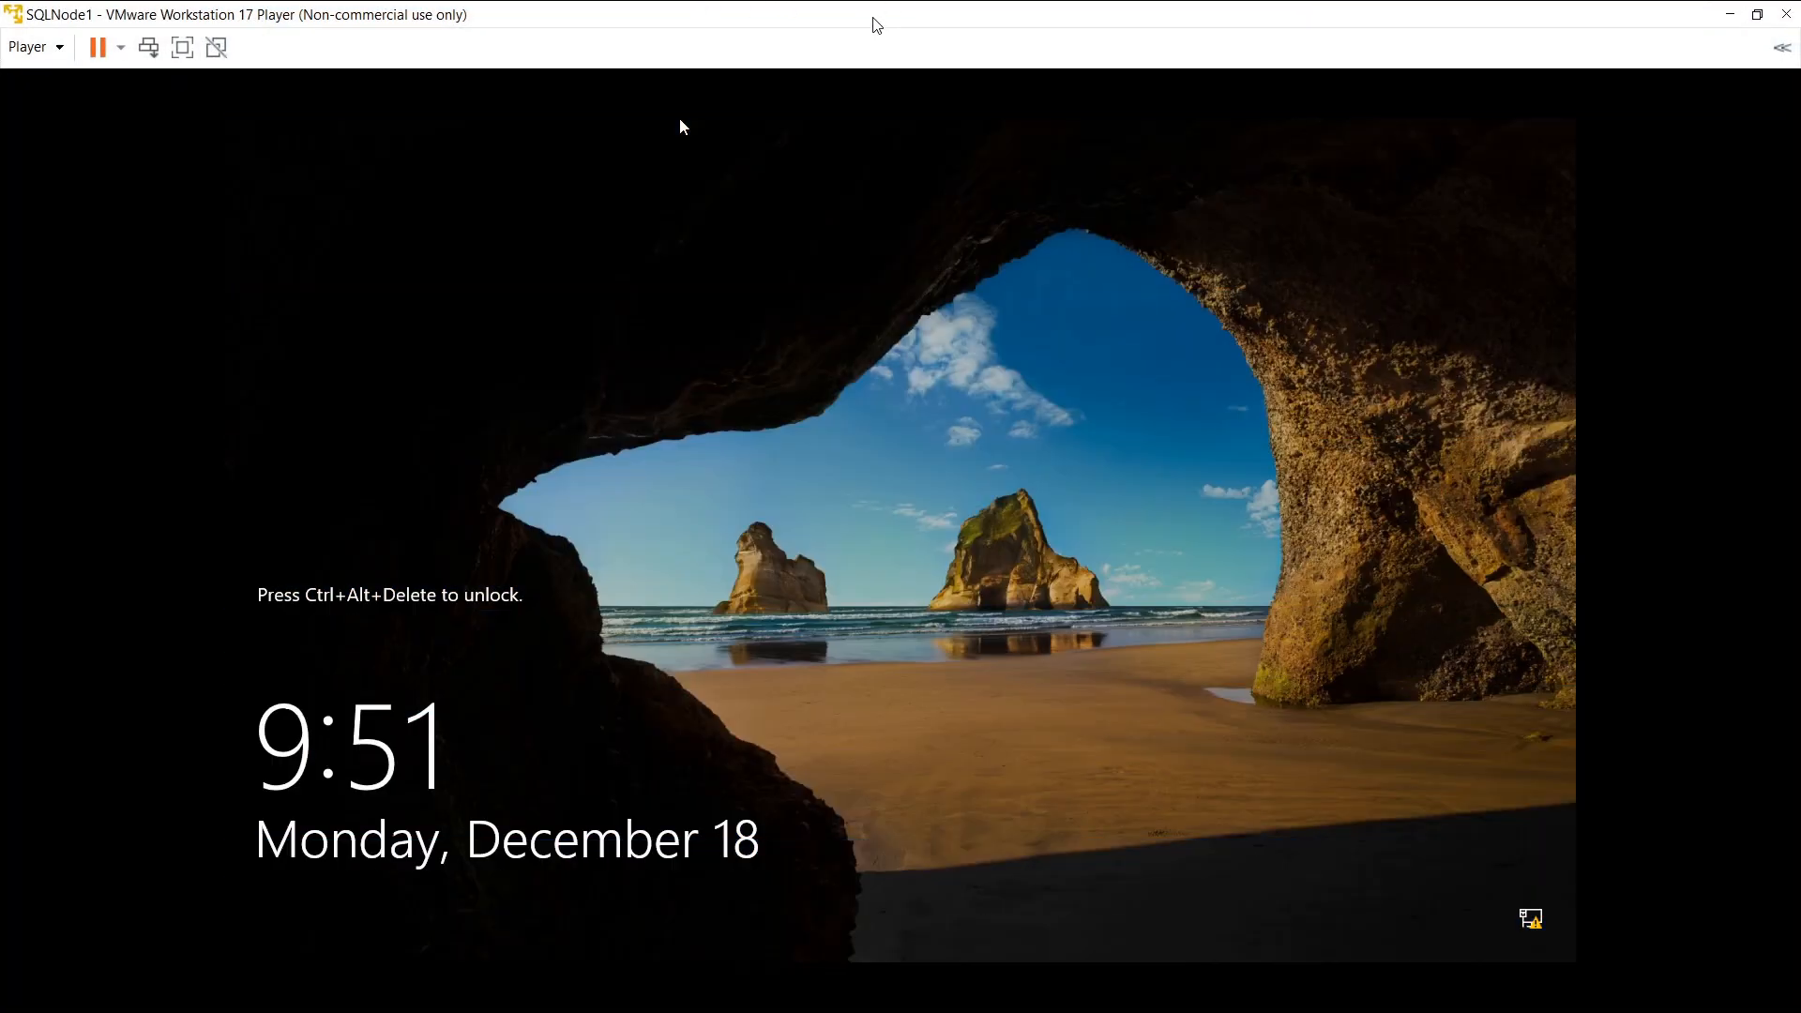
left_click_drag(874, 17, 898, 17)
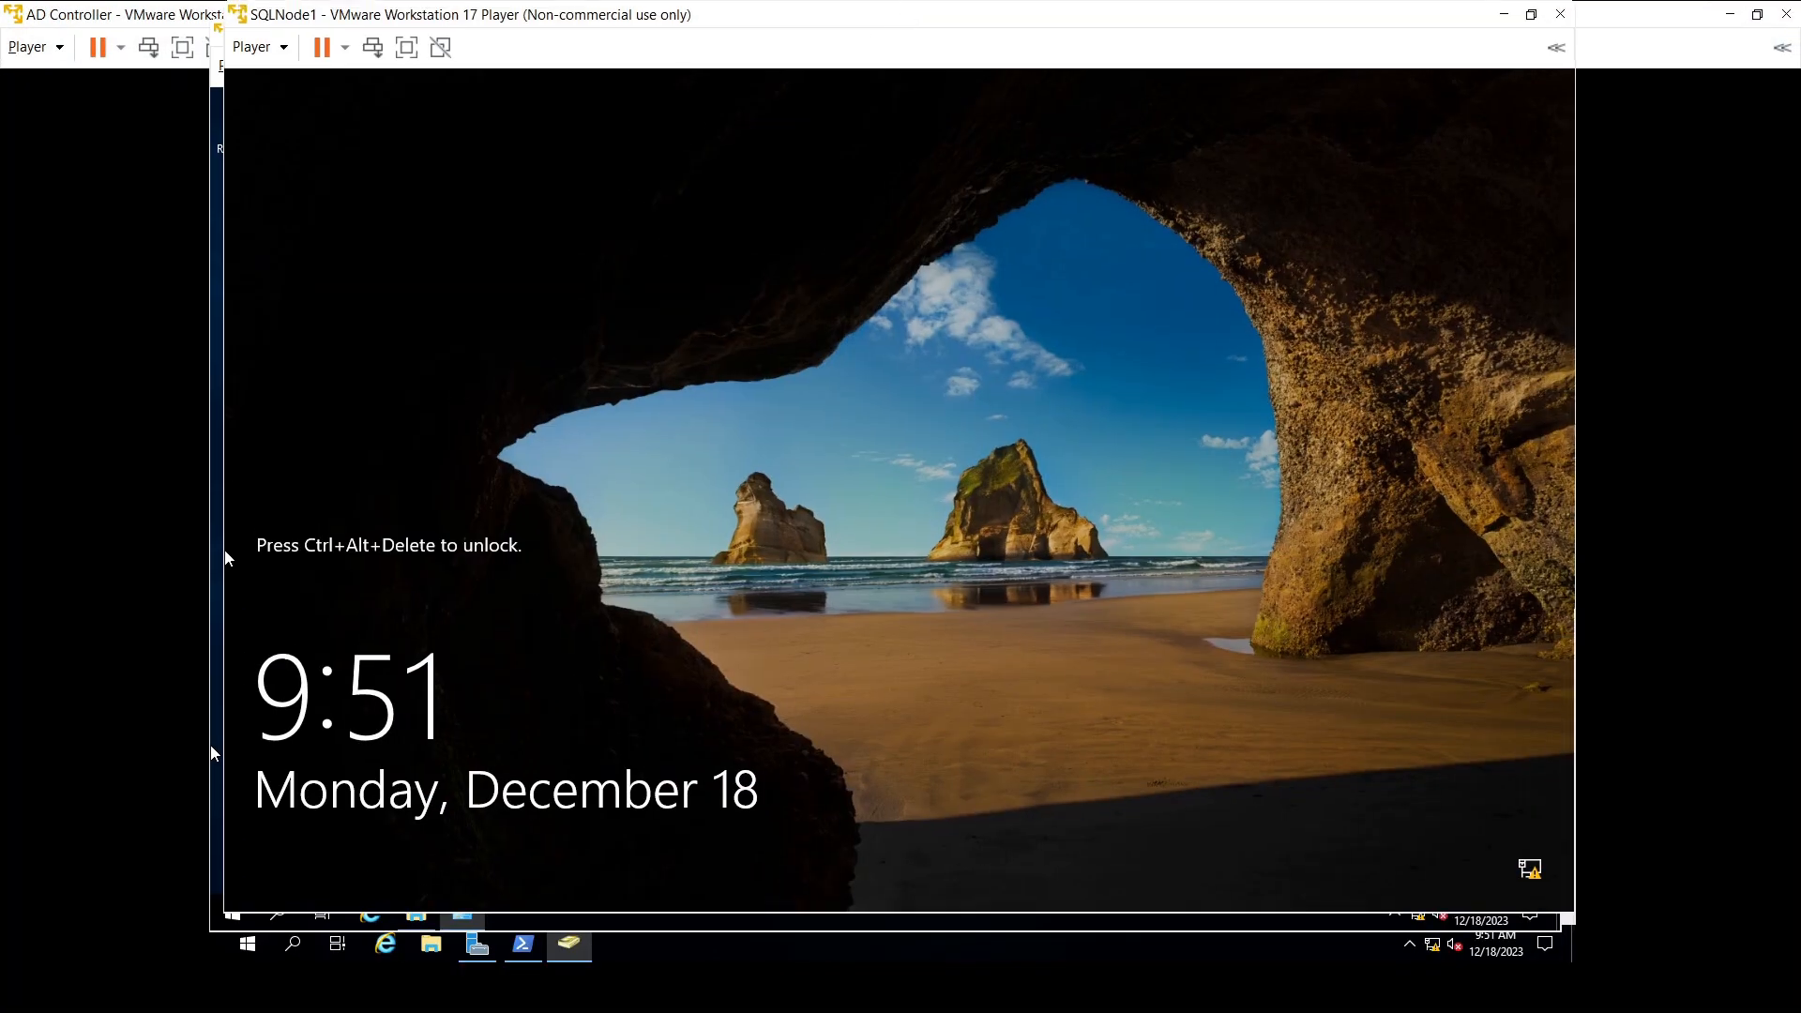
left_click(214, 753)
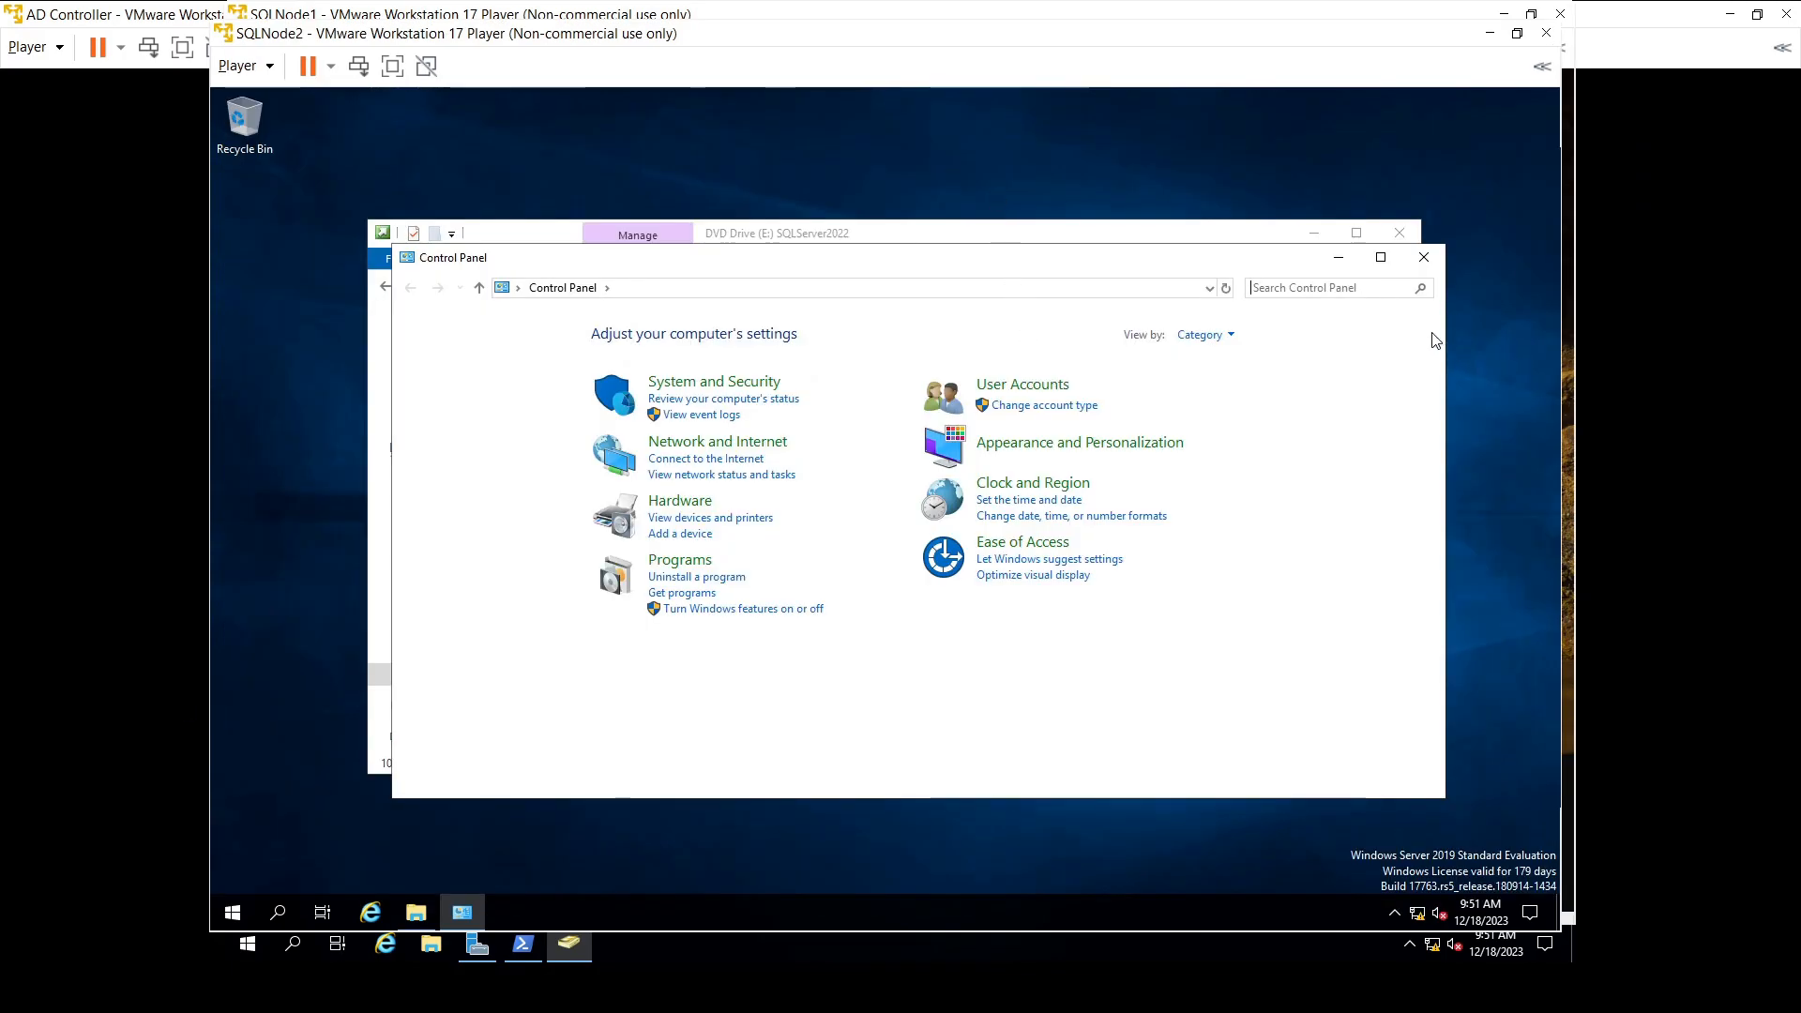
left_click(1423, 257)
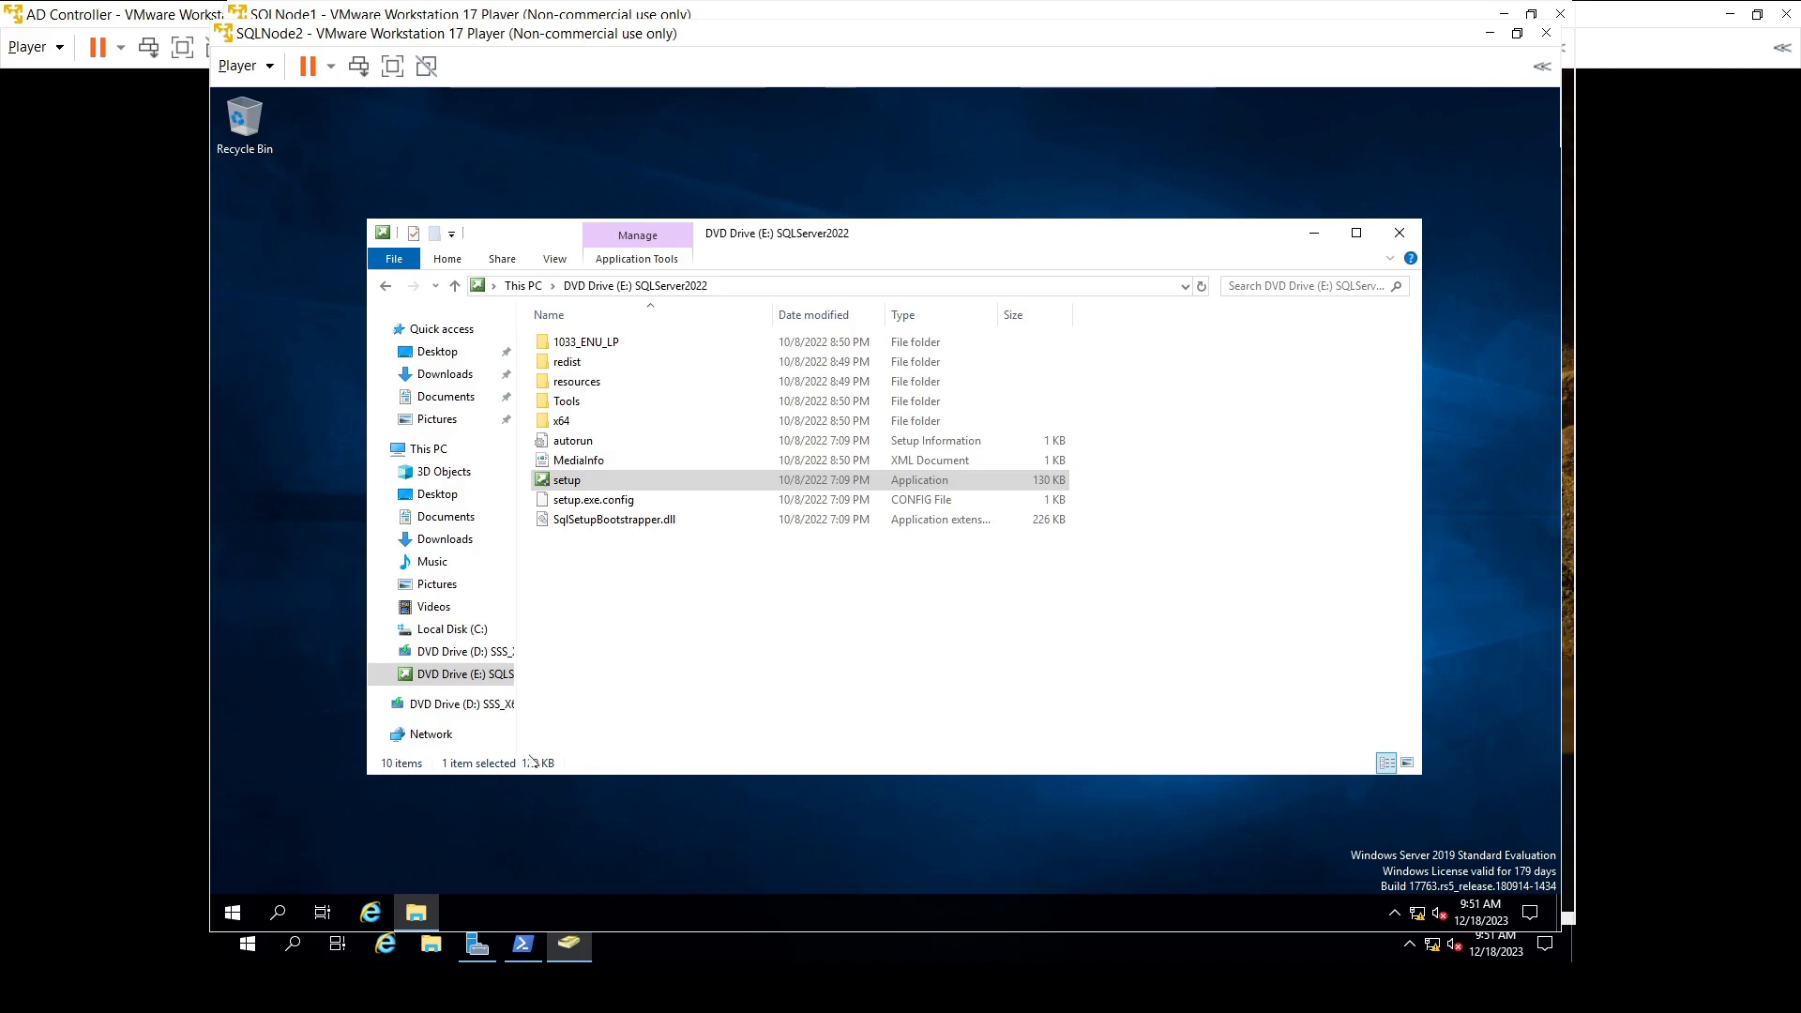
left_click_drag(834, 35, 854, 114)
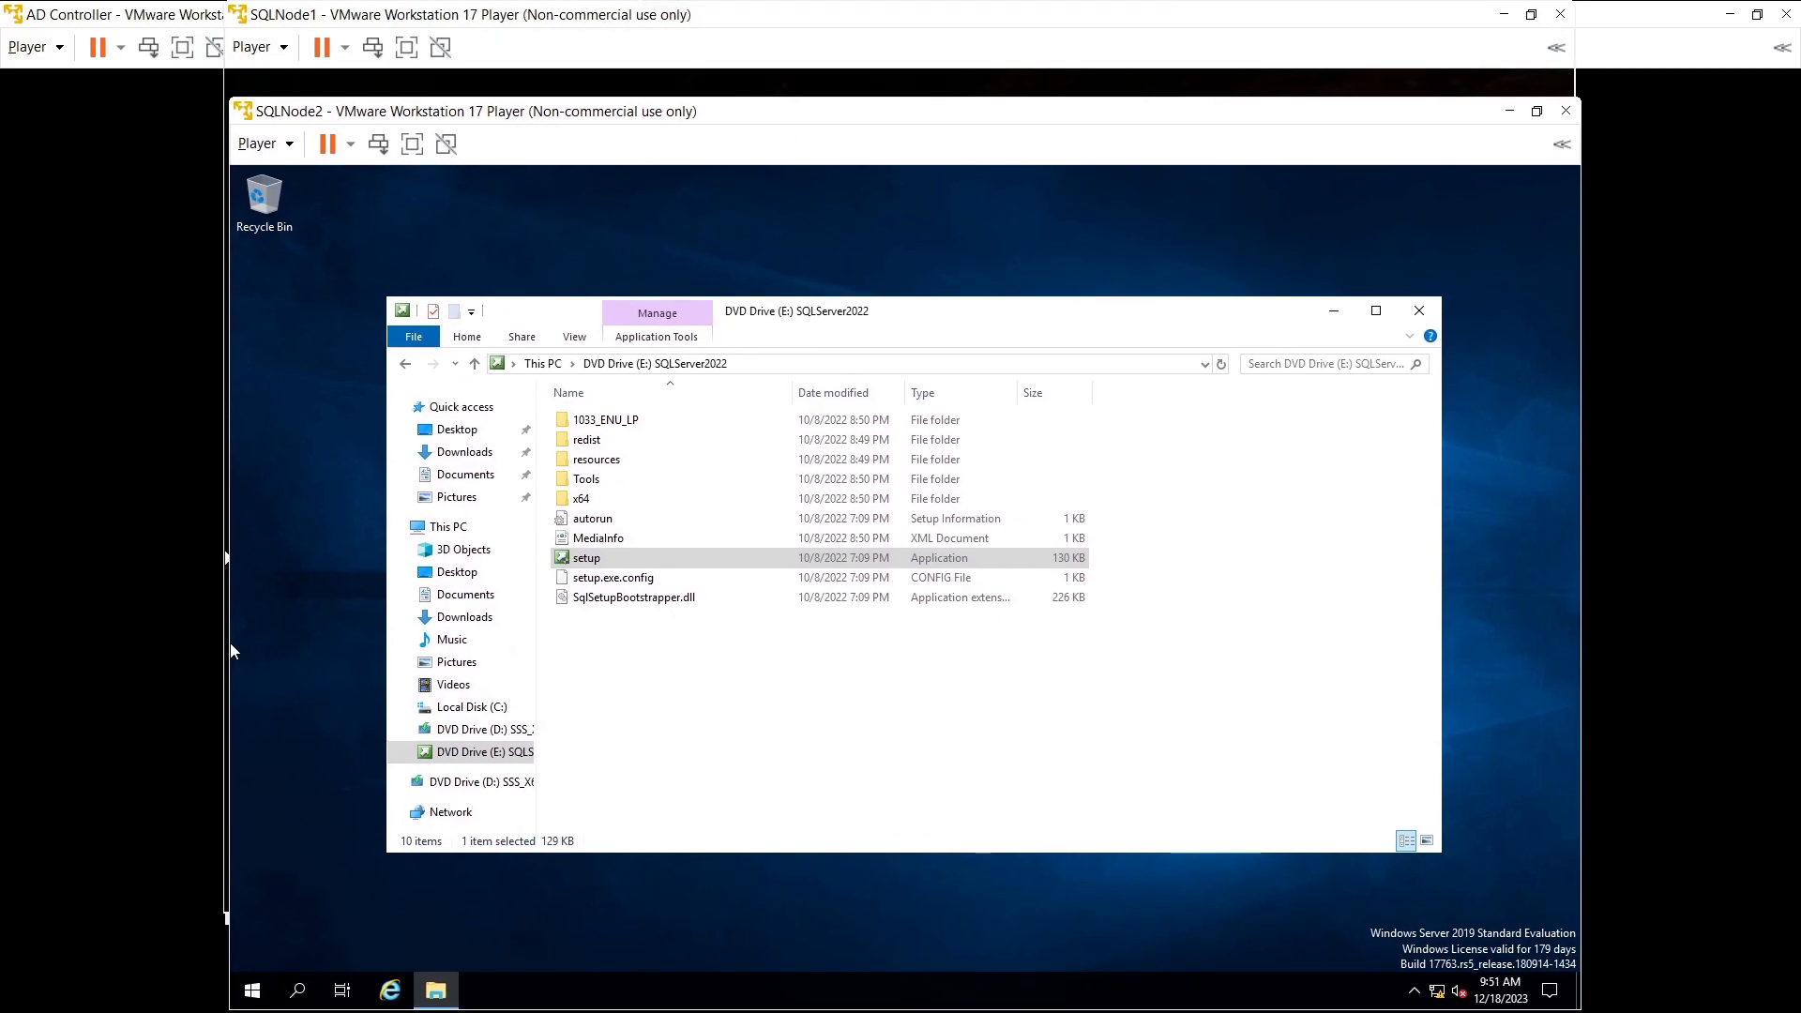
key("alt+Tab")
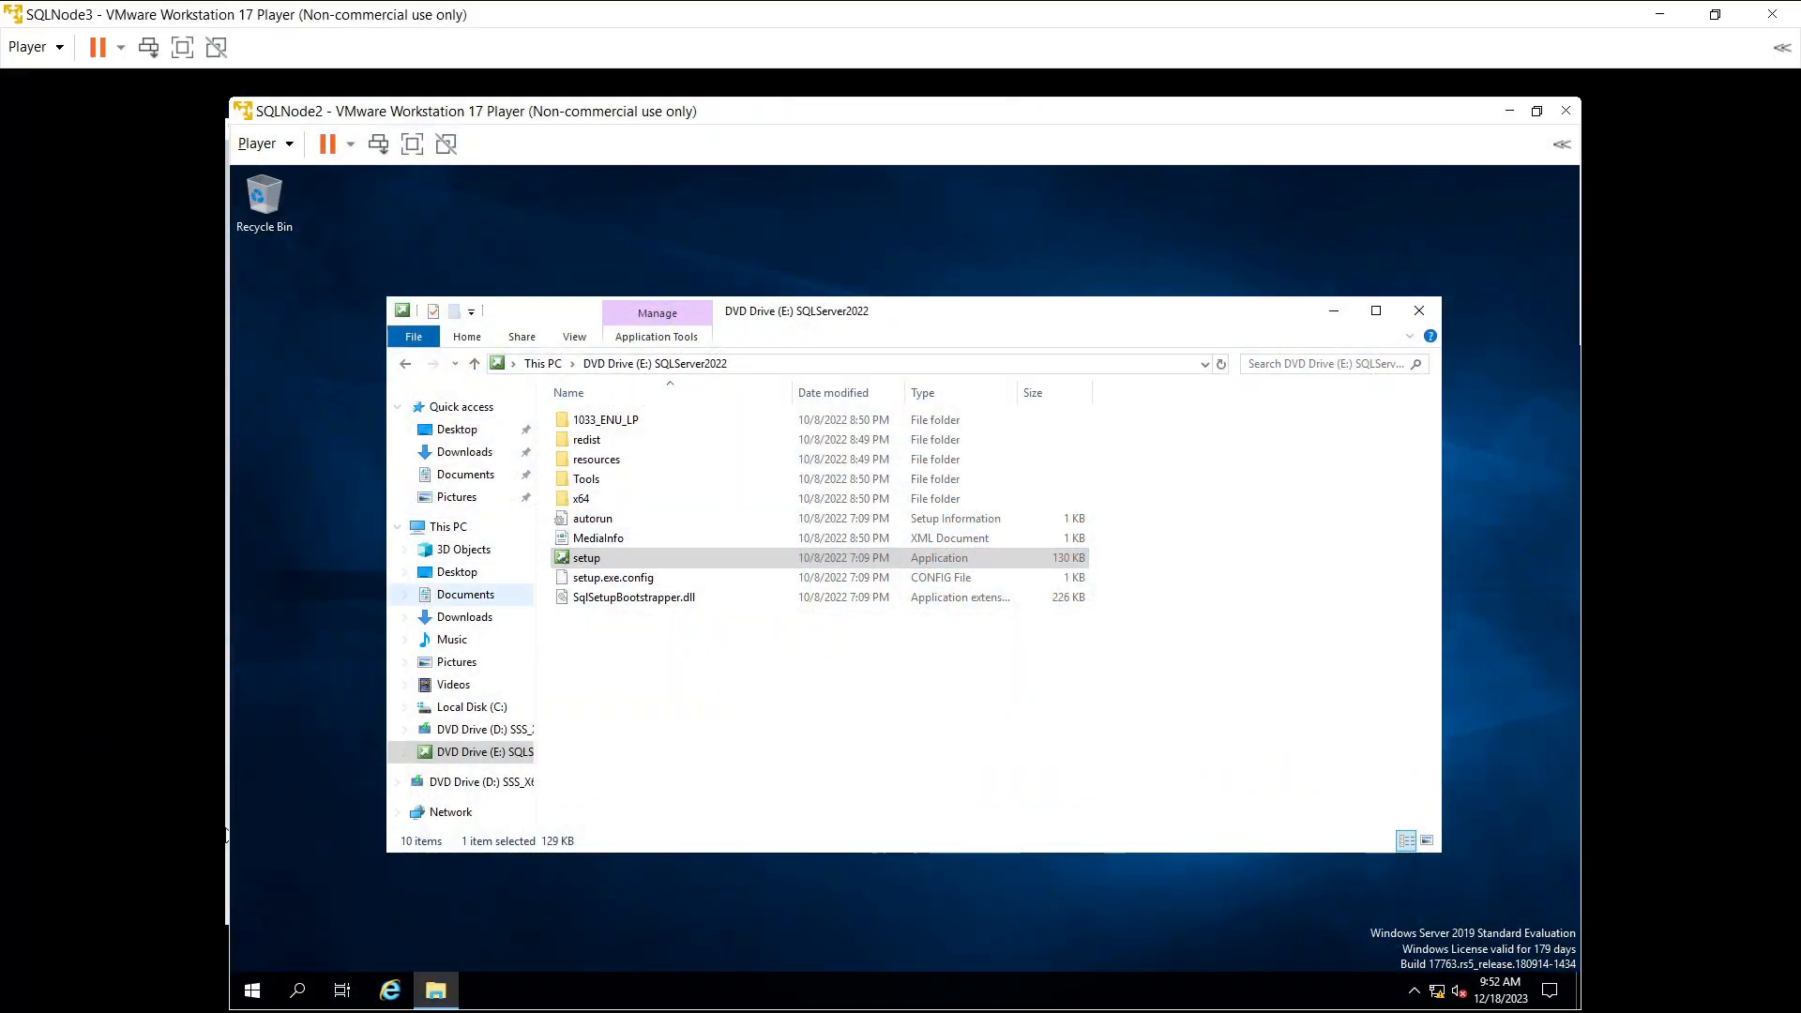
- Open Control Panel via 'control', switch to Large icons, and go to the firewall on/off page
left_click(298, 992)
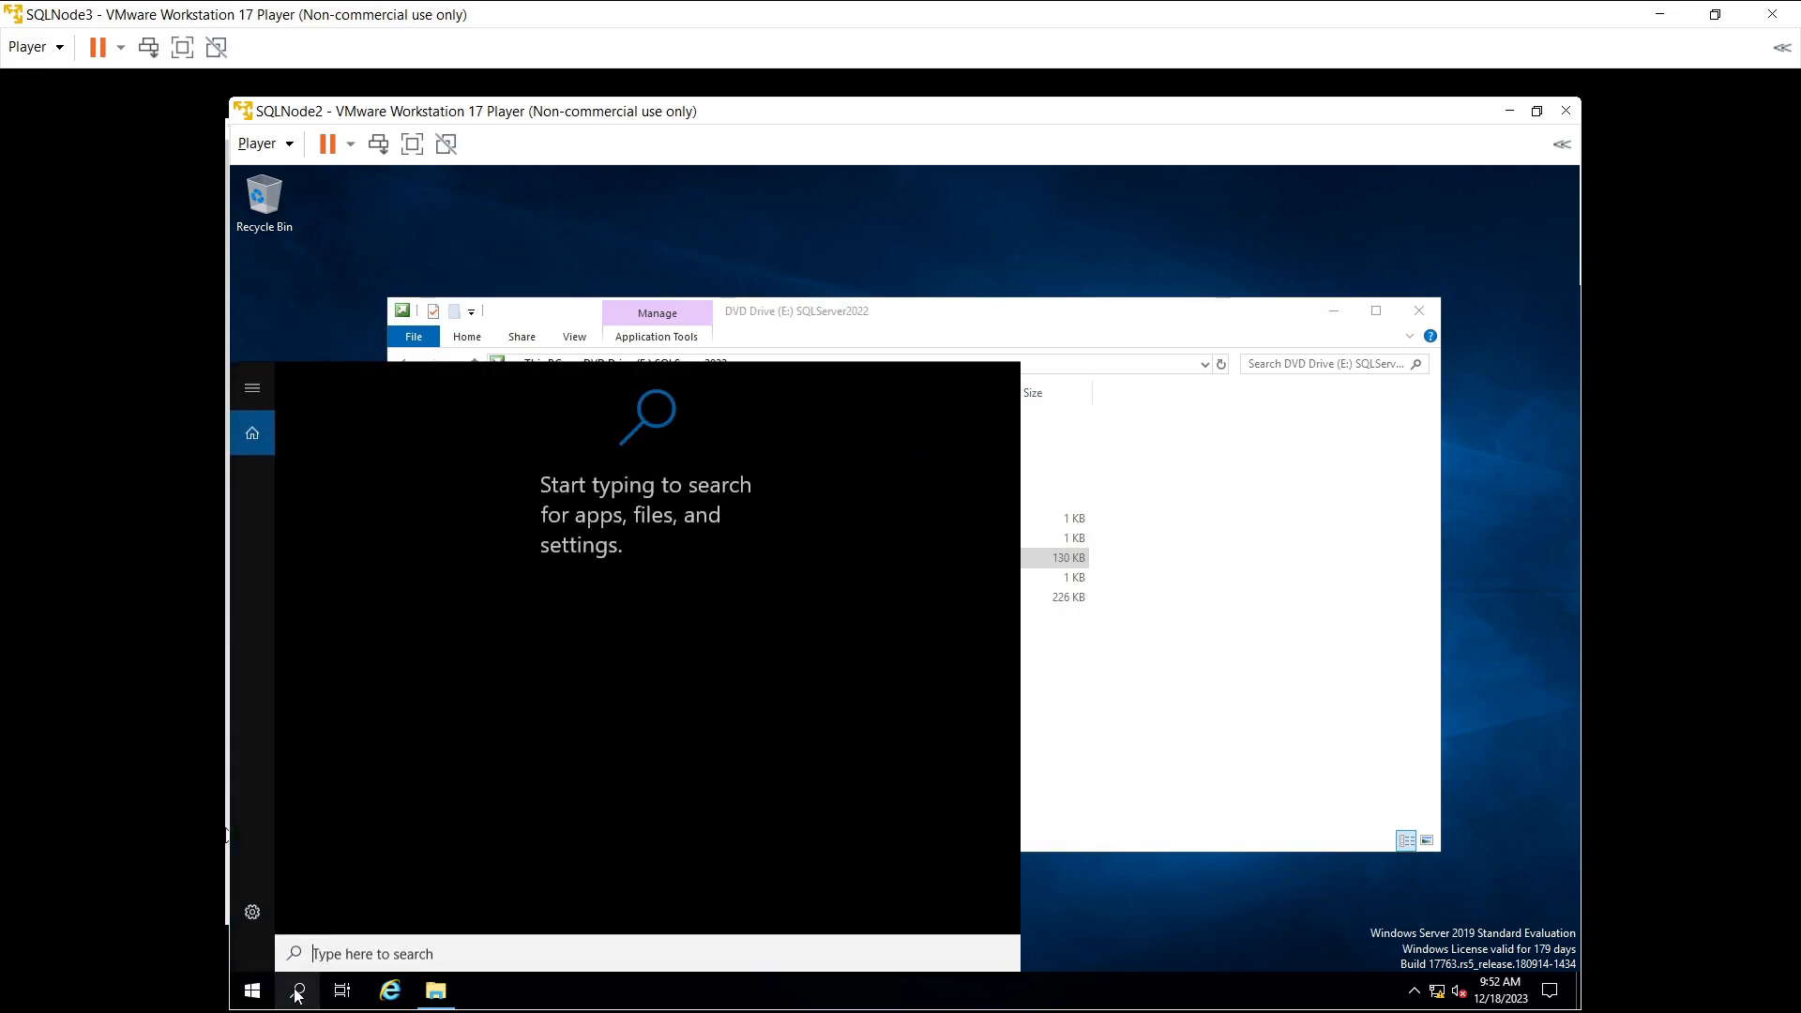
type("c")
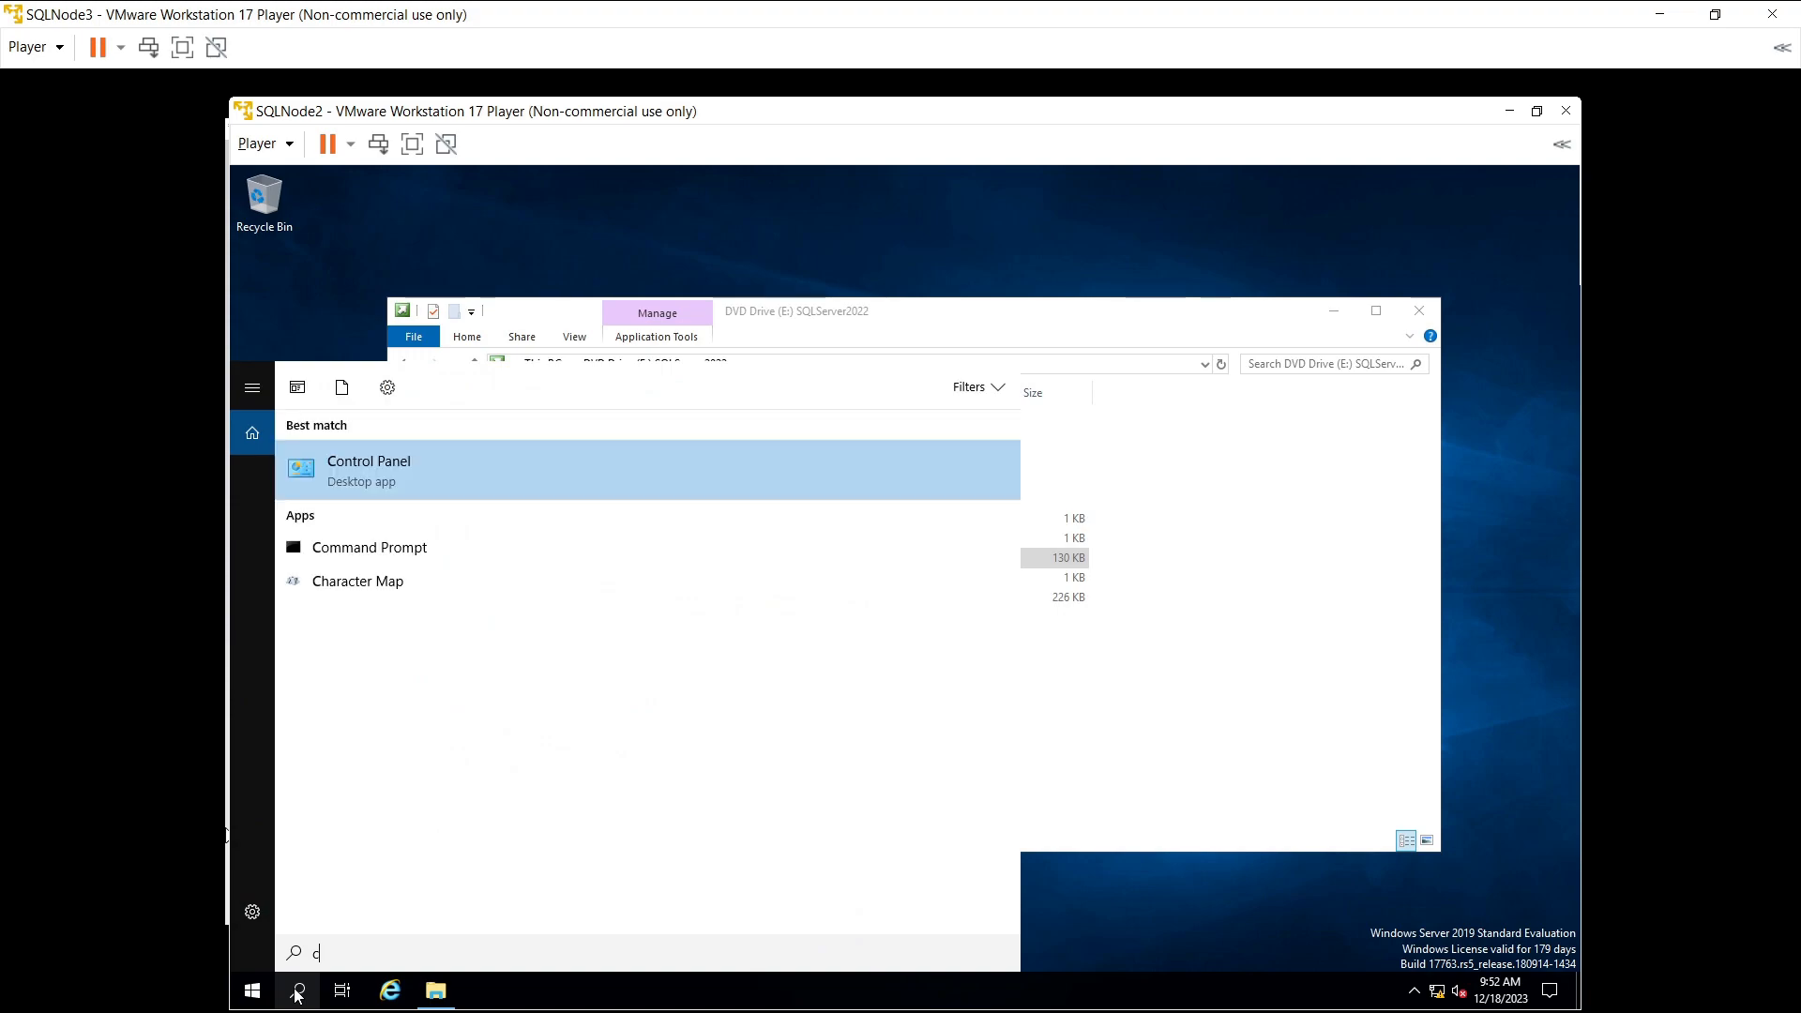
type("ontrol")
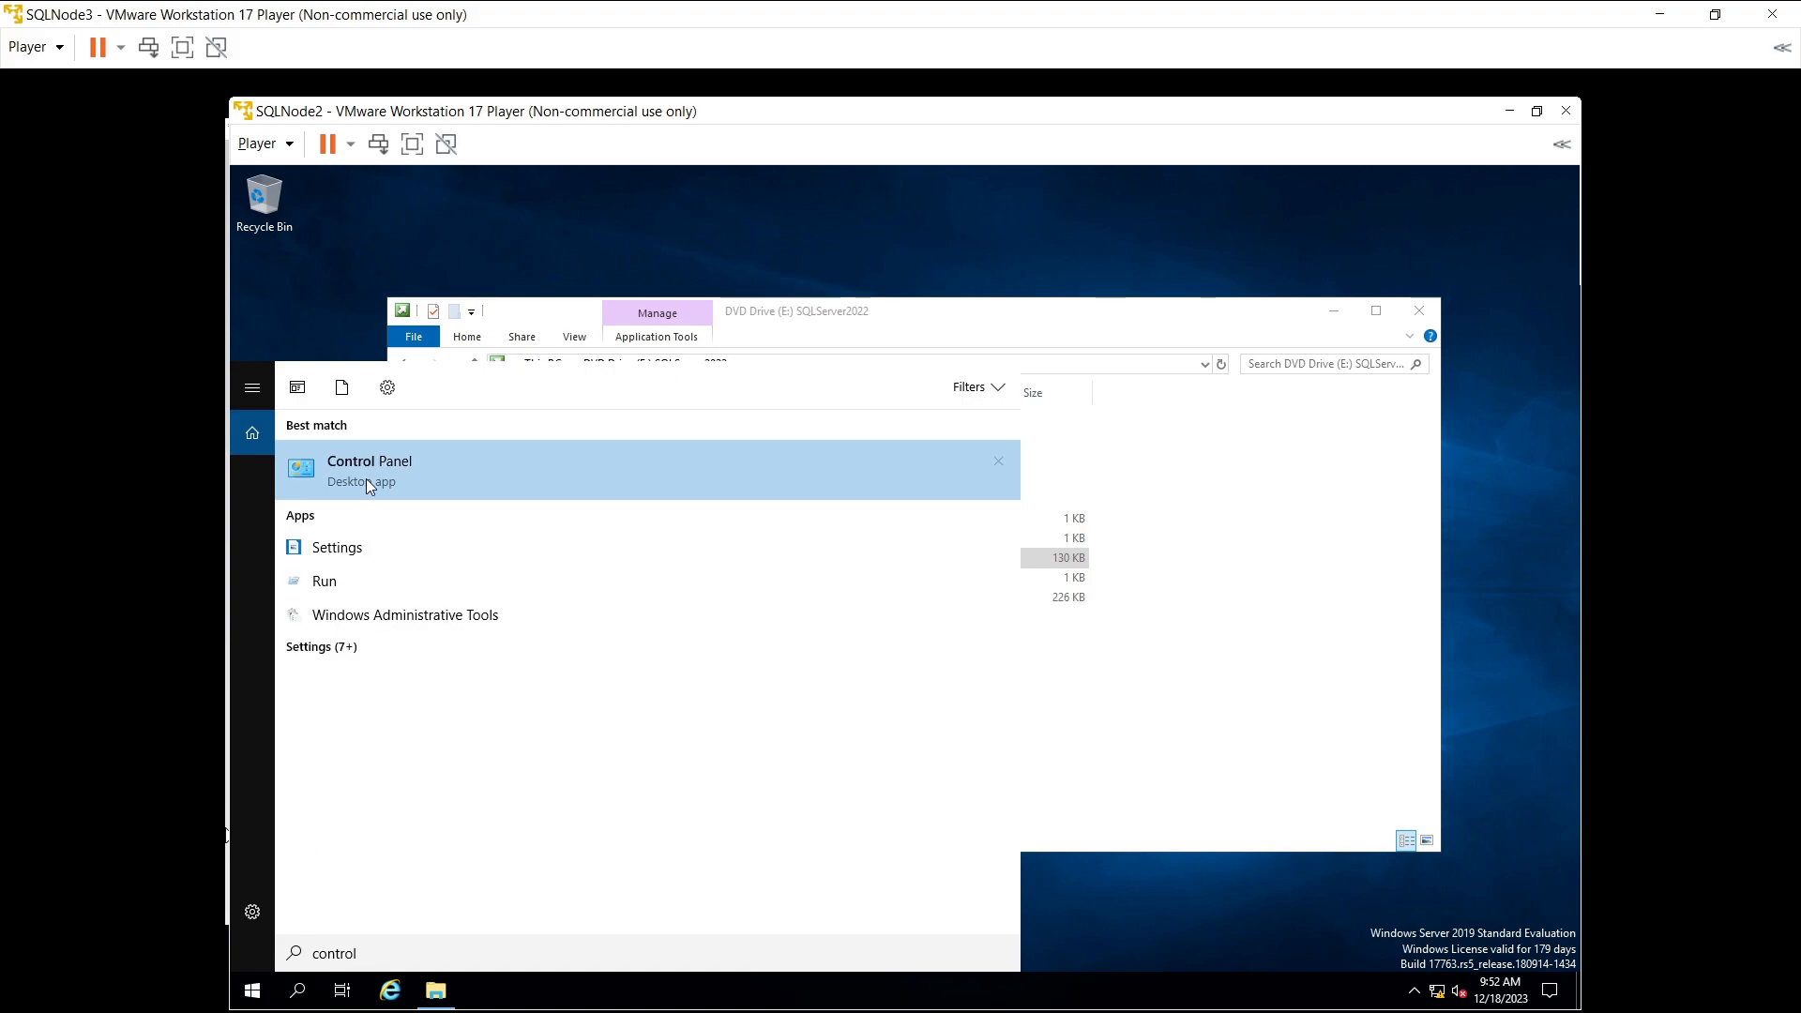
key("Return")
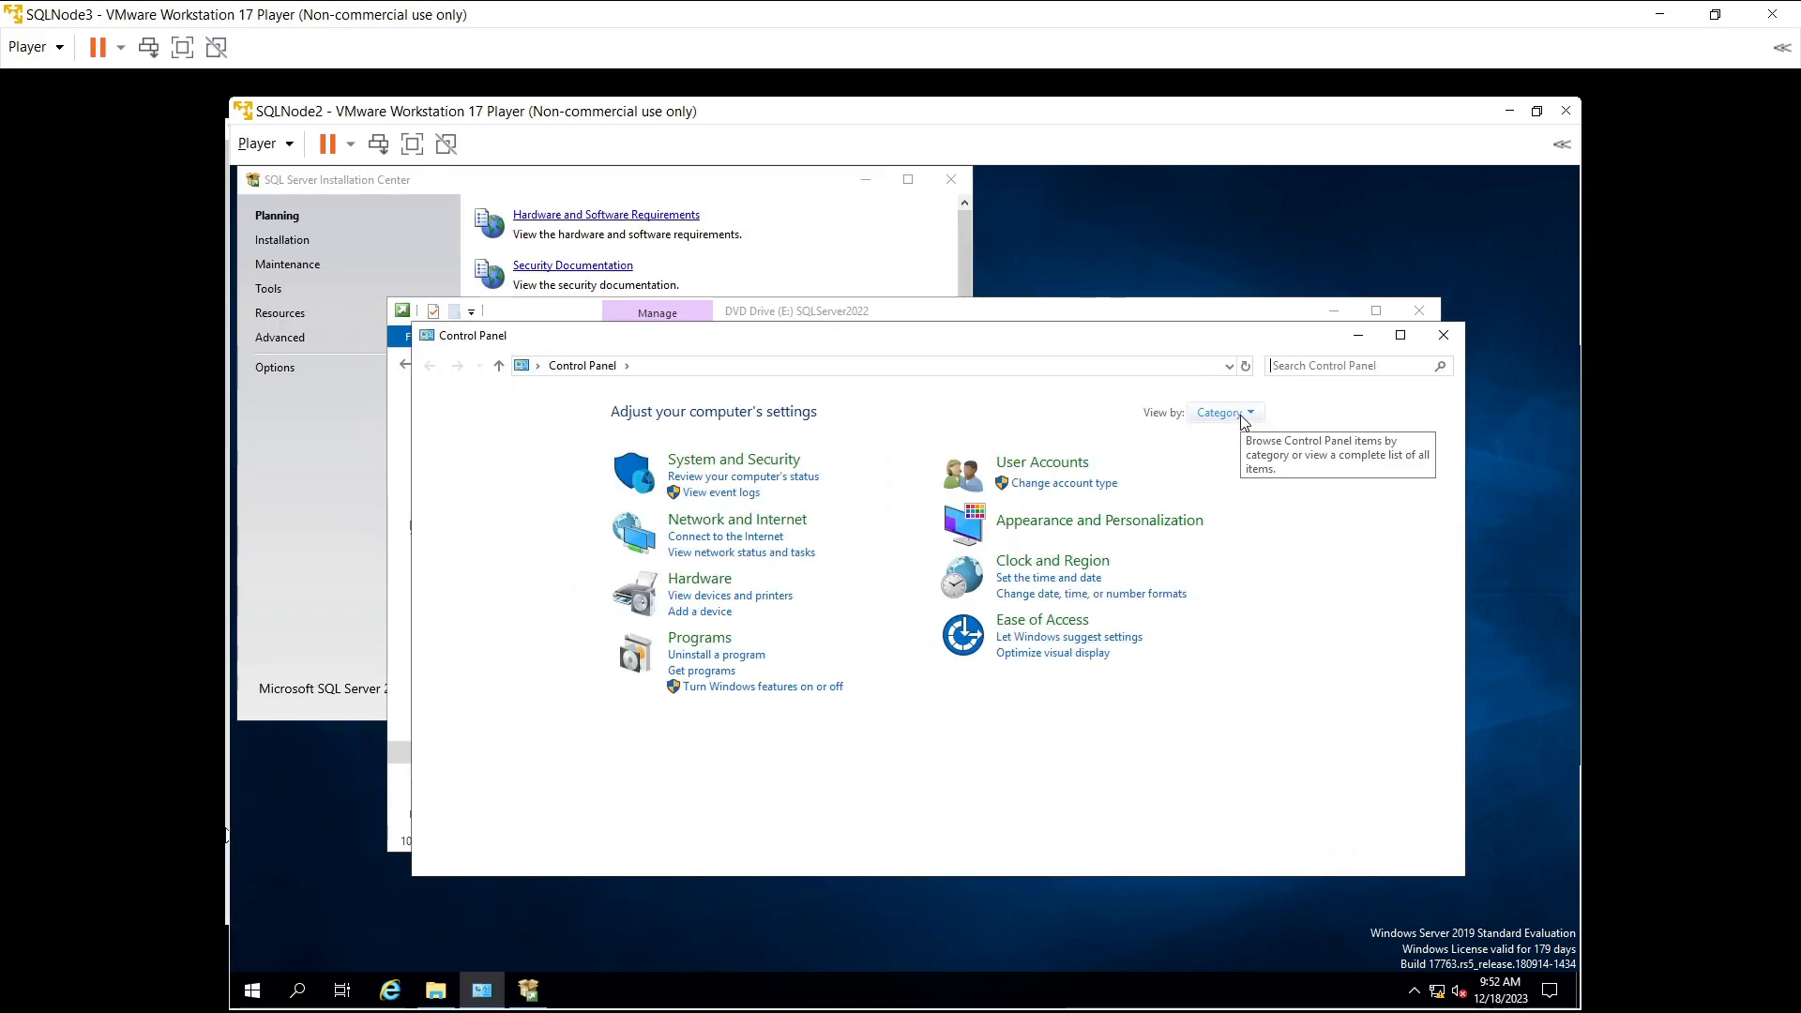
left_click(1229, 415)
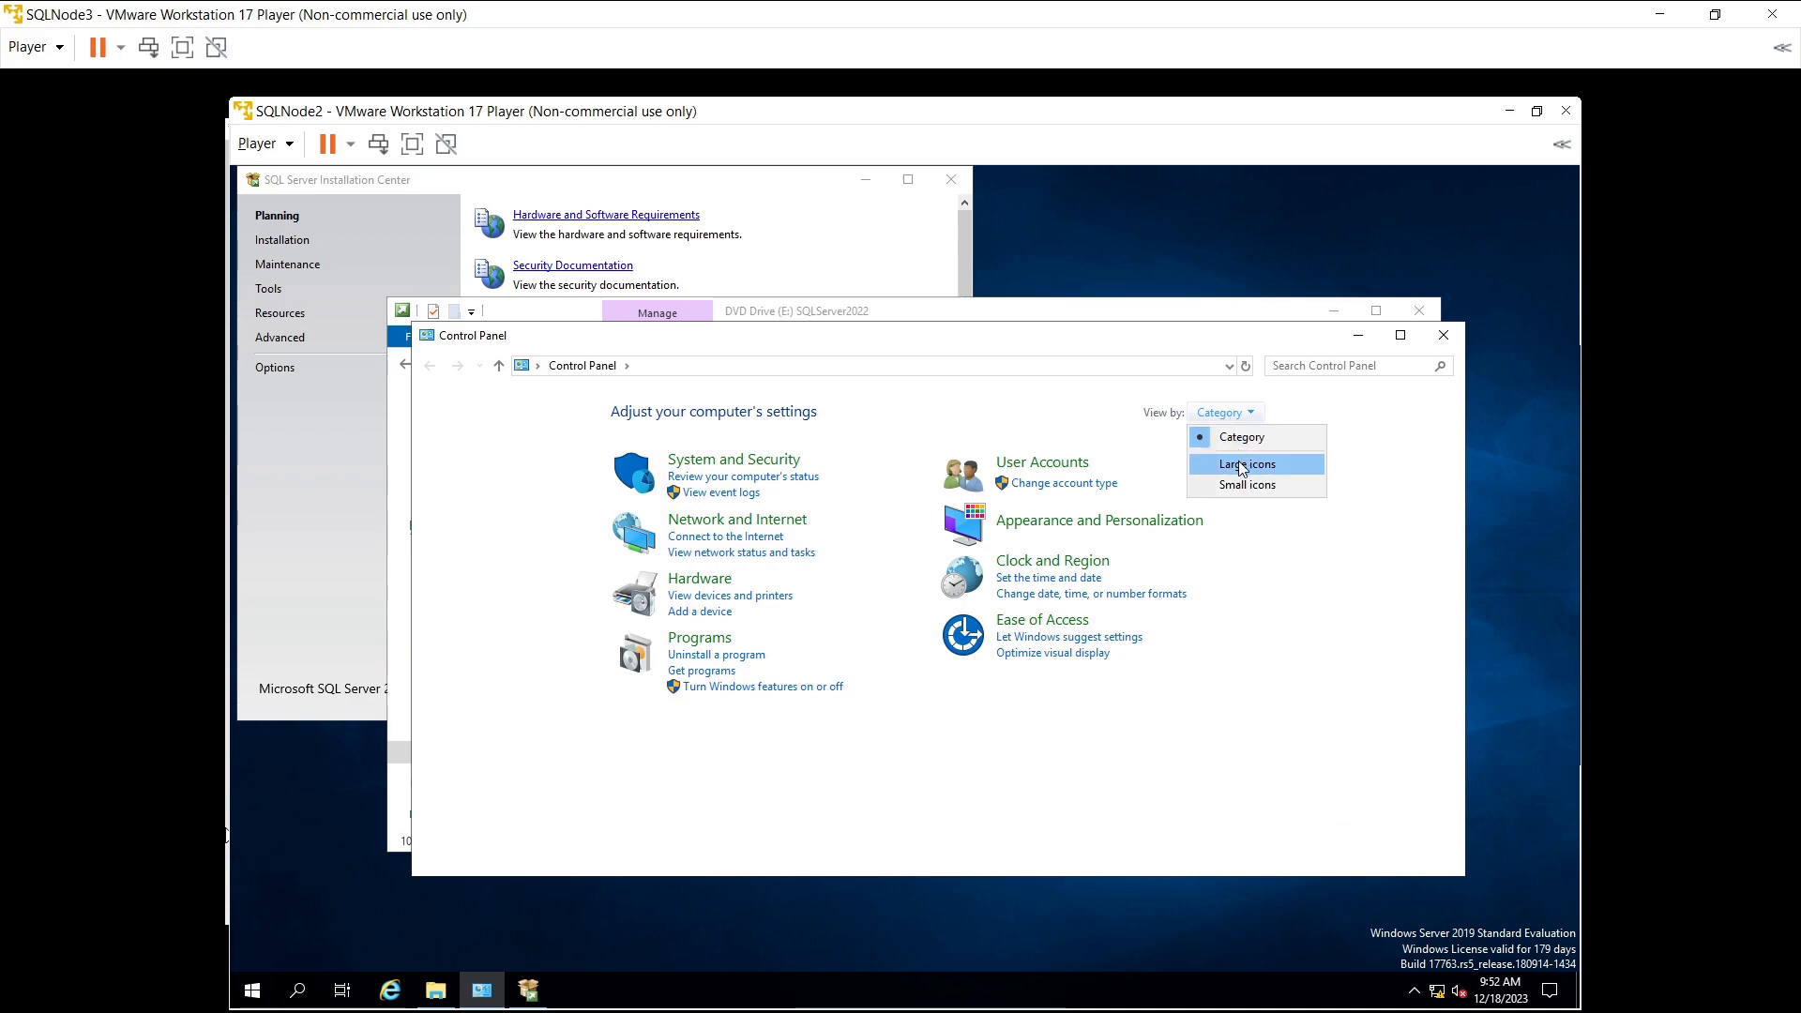
left_click(1239, 463)
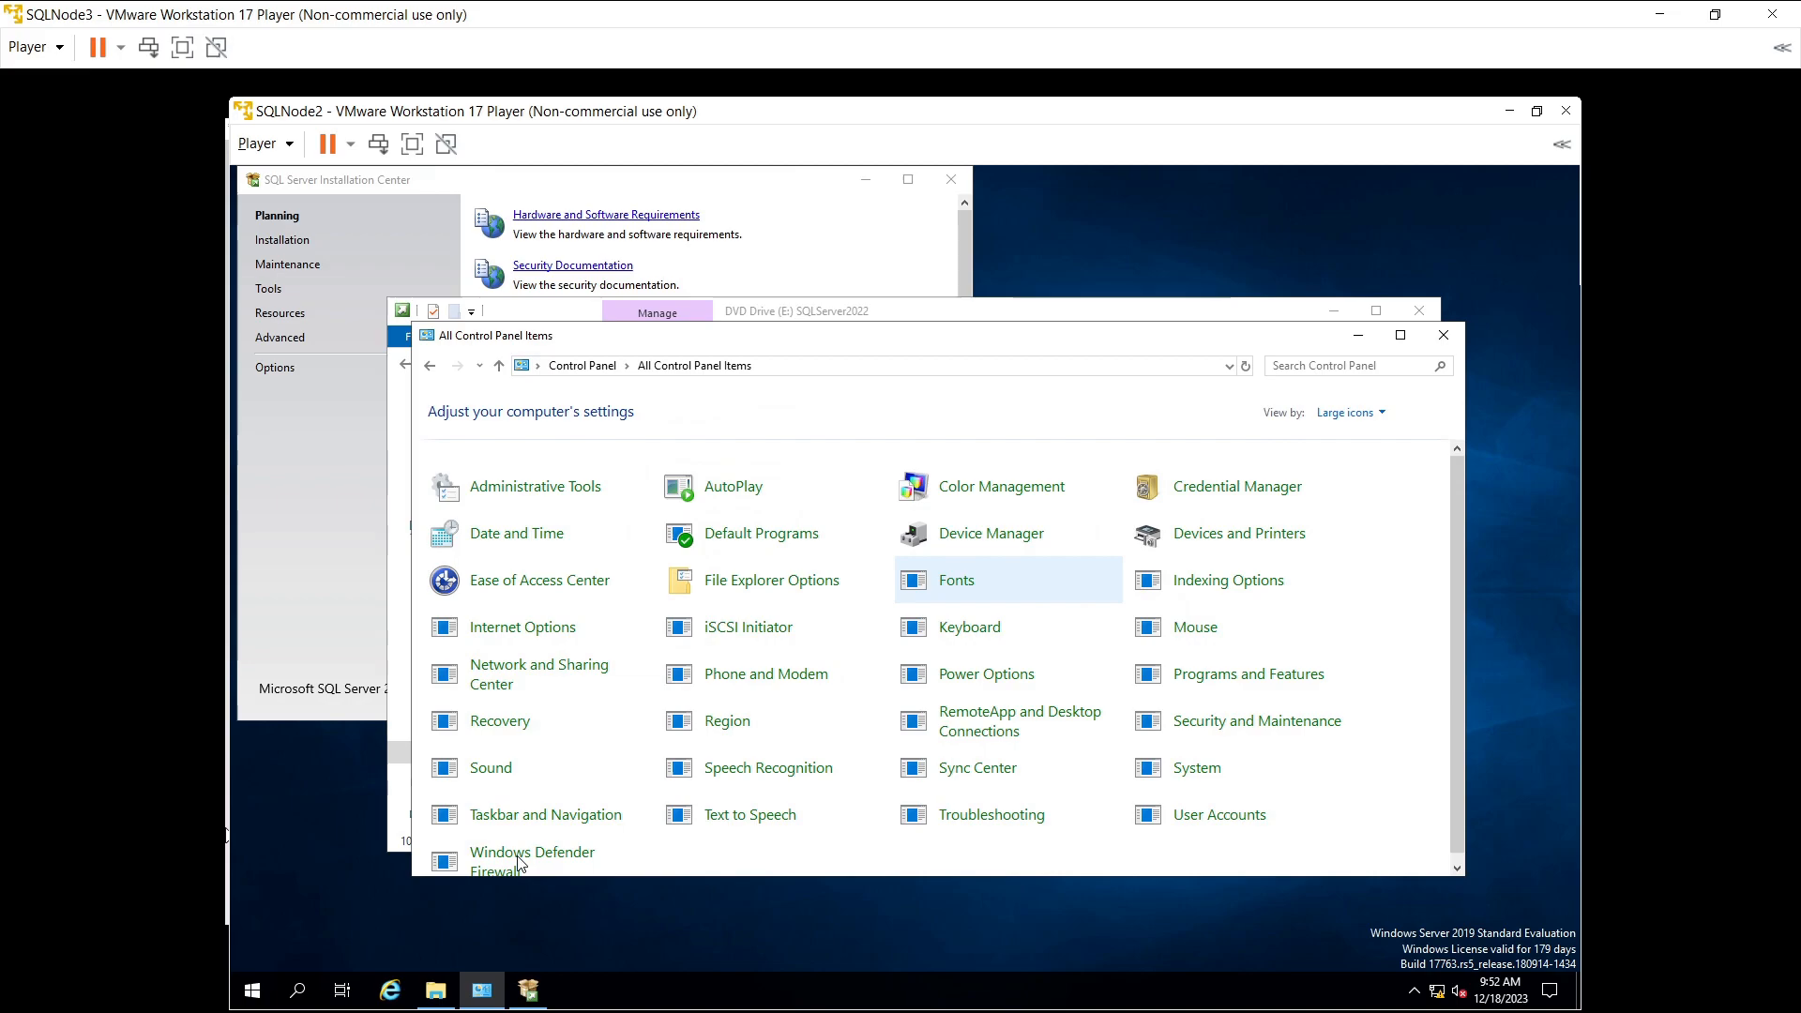
left_click(554, 864)
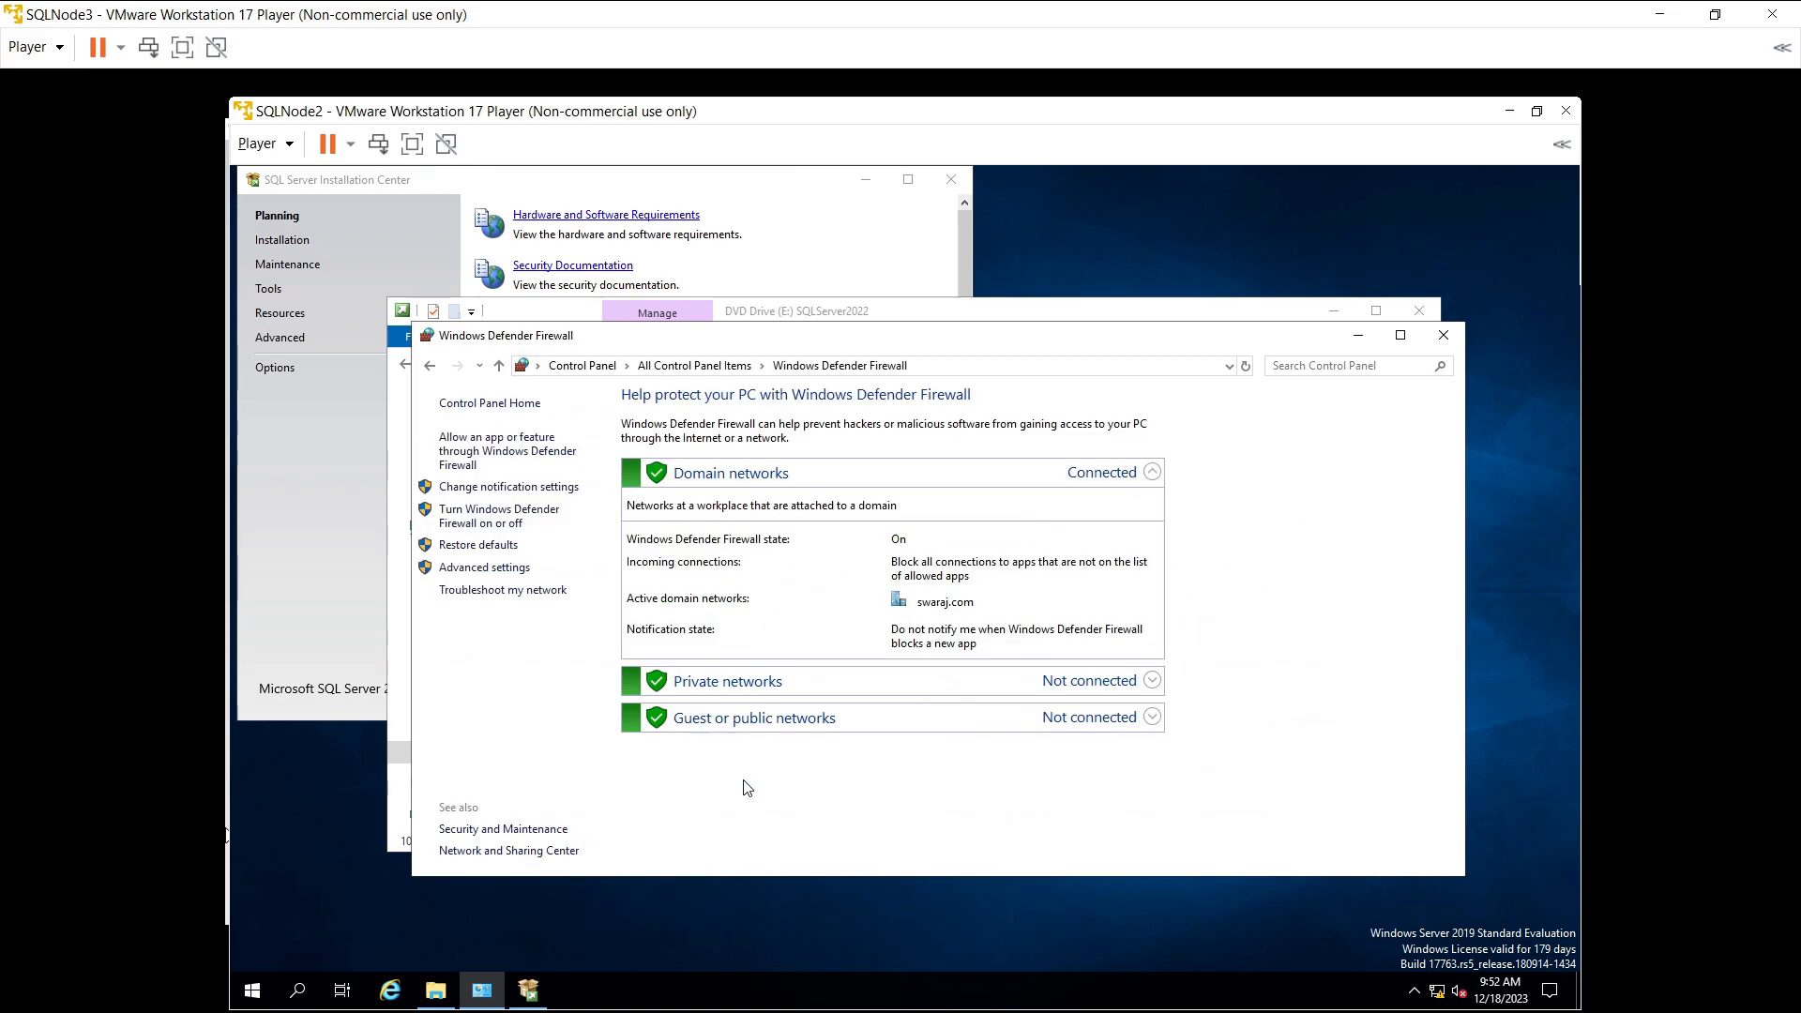
left_click(468, 512)
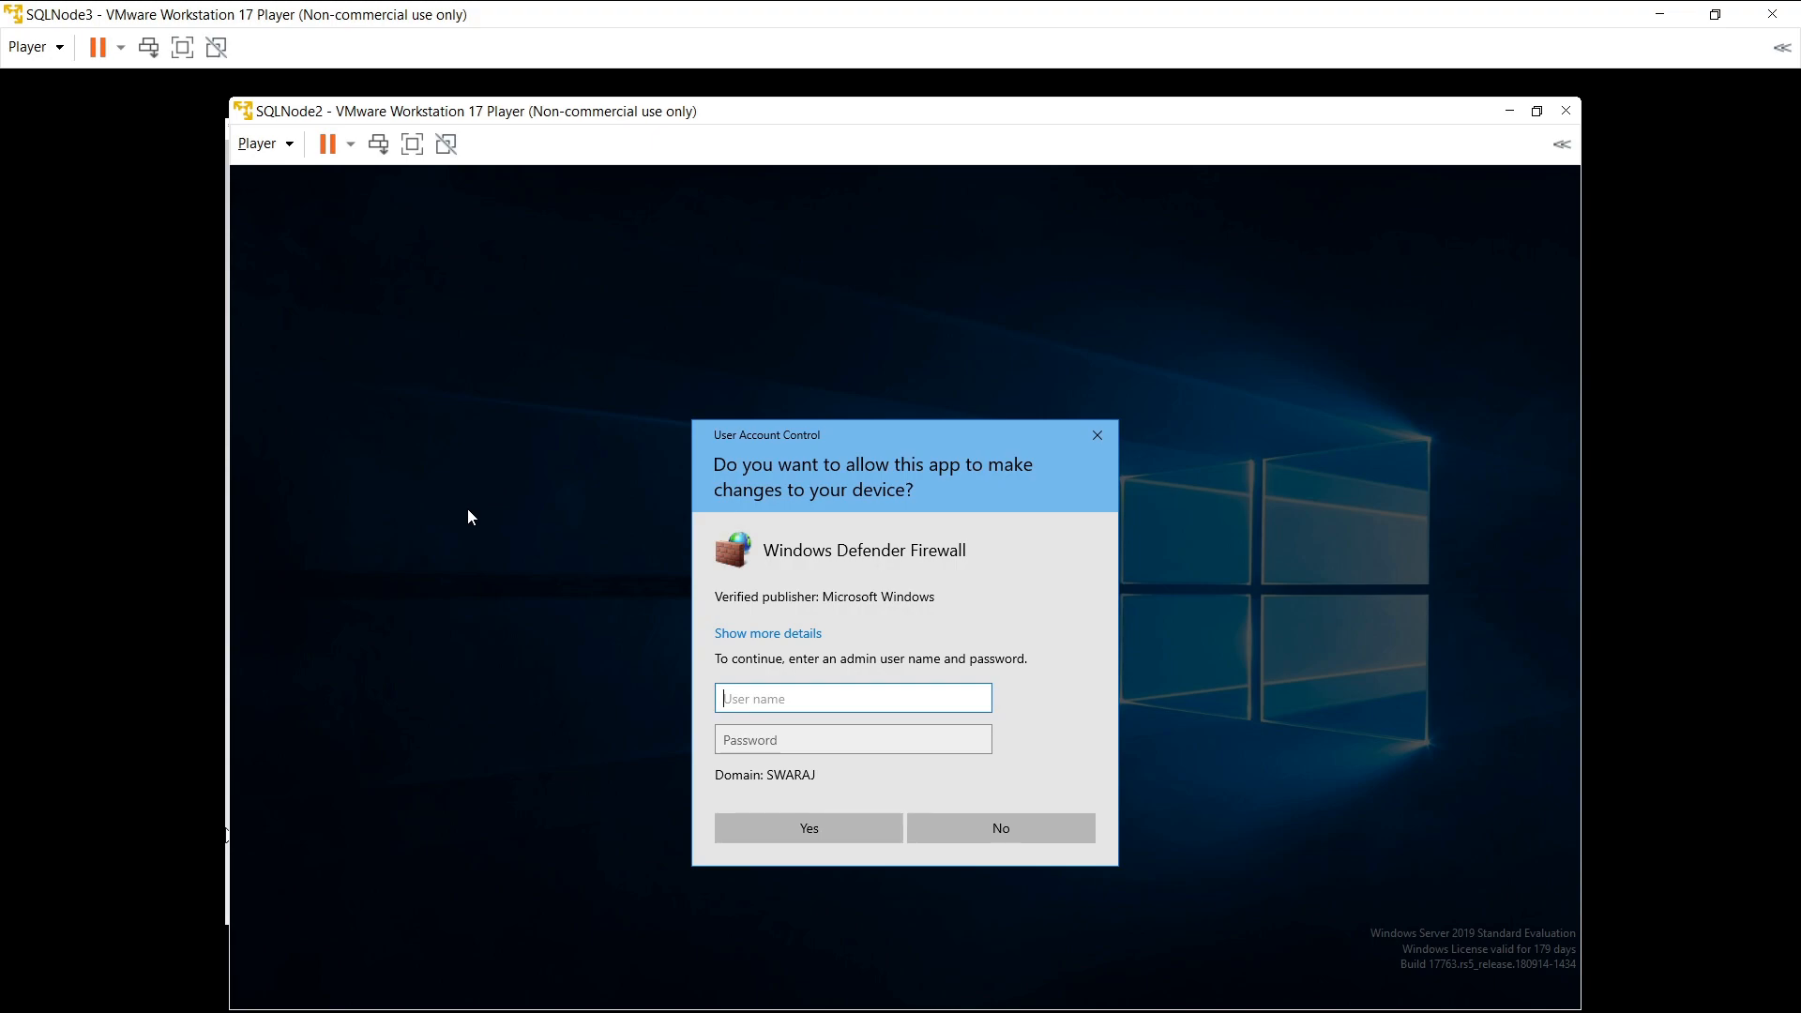
- Approve the firewall UAC prompt with the Administrator account's credentials
type("Administrator")
key("Tab")
type("••••••••")
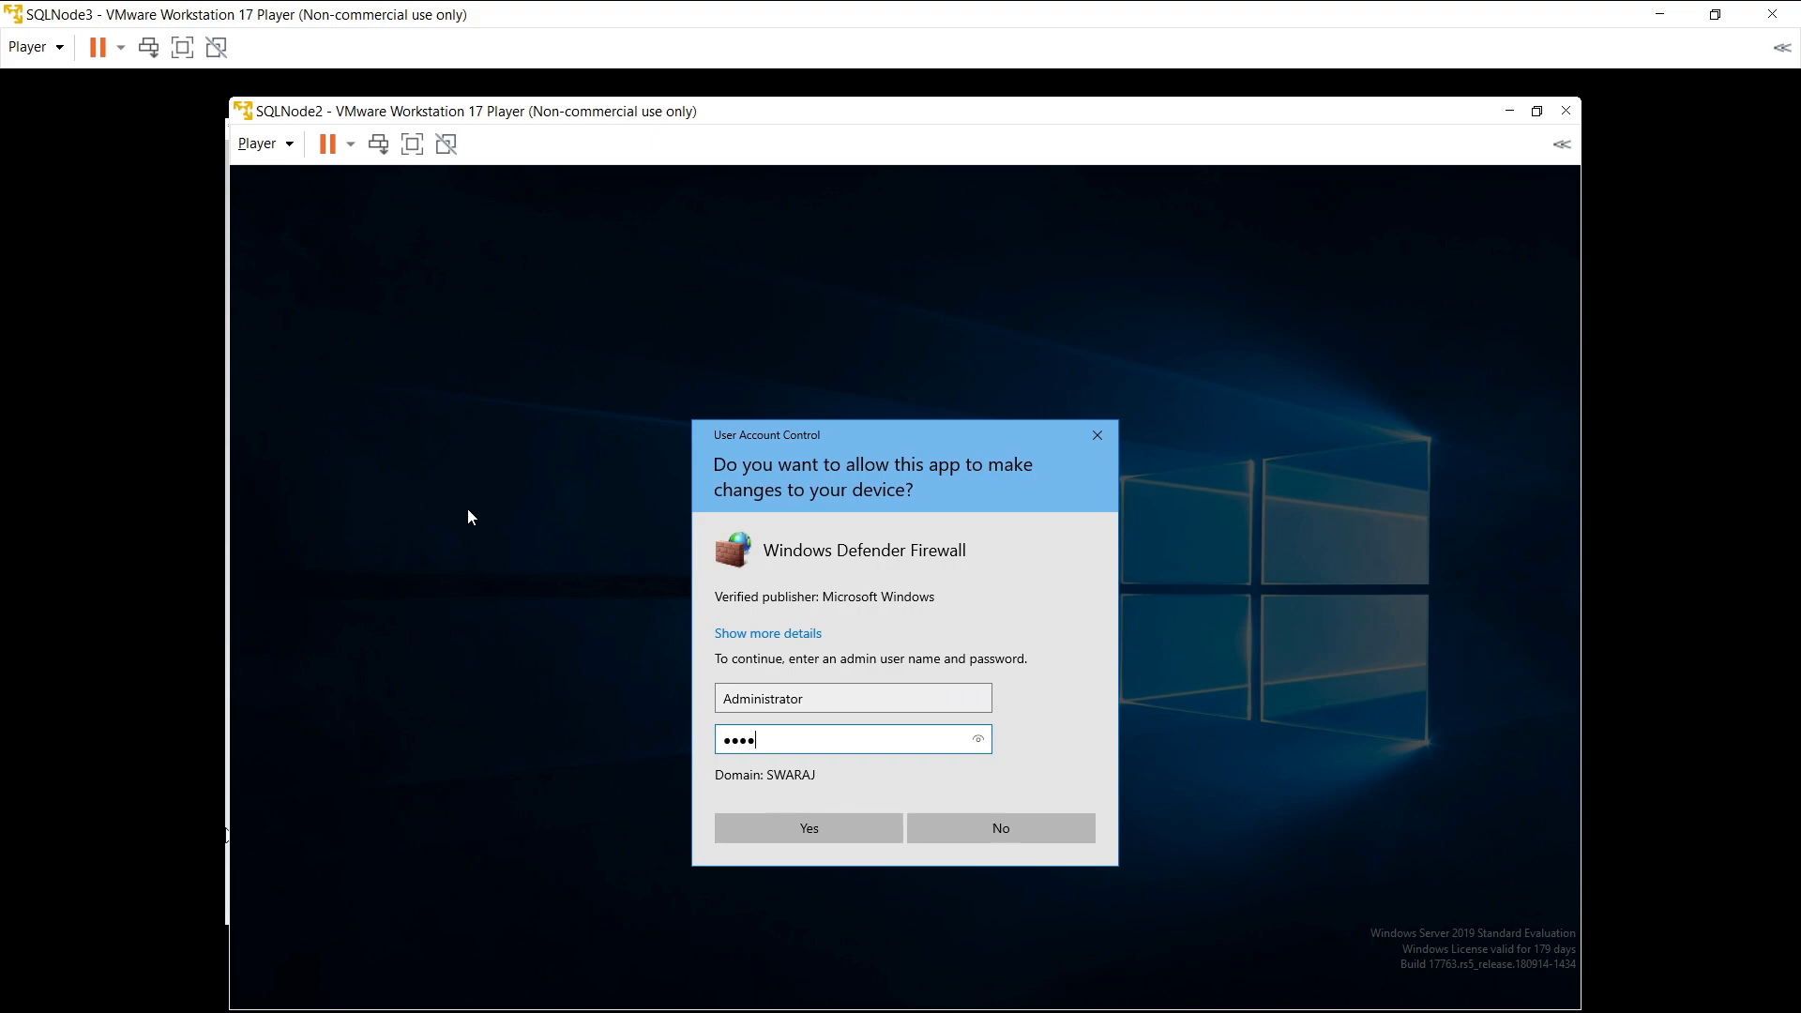
type("•••")
left_click(736, 819)
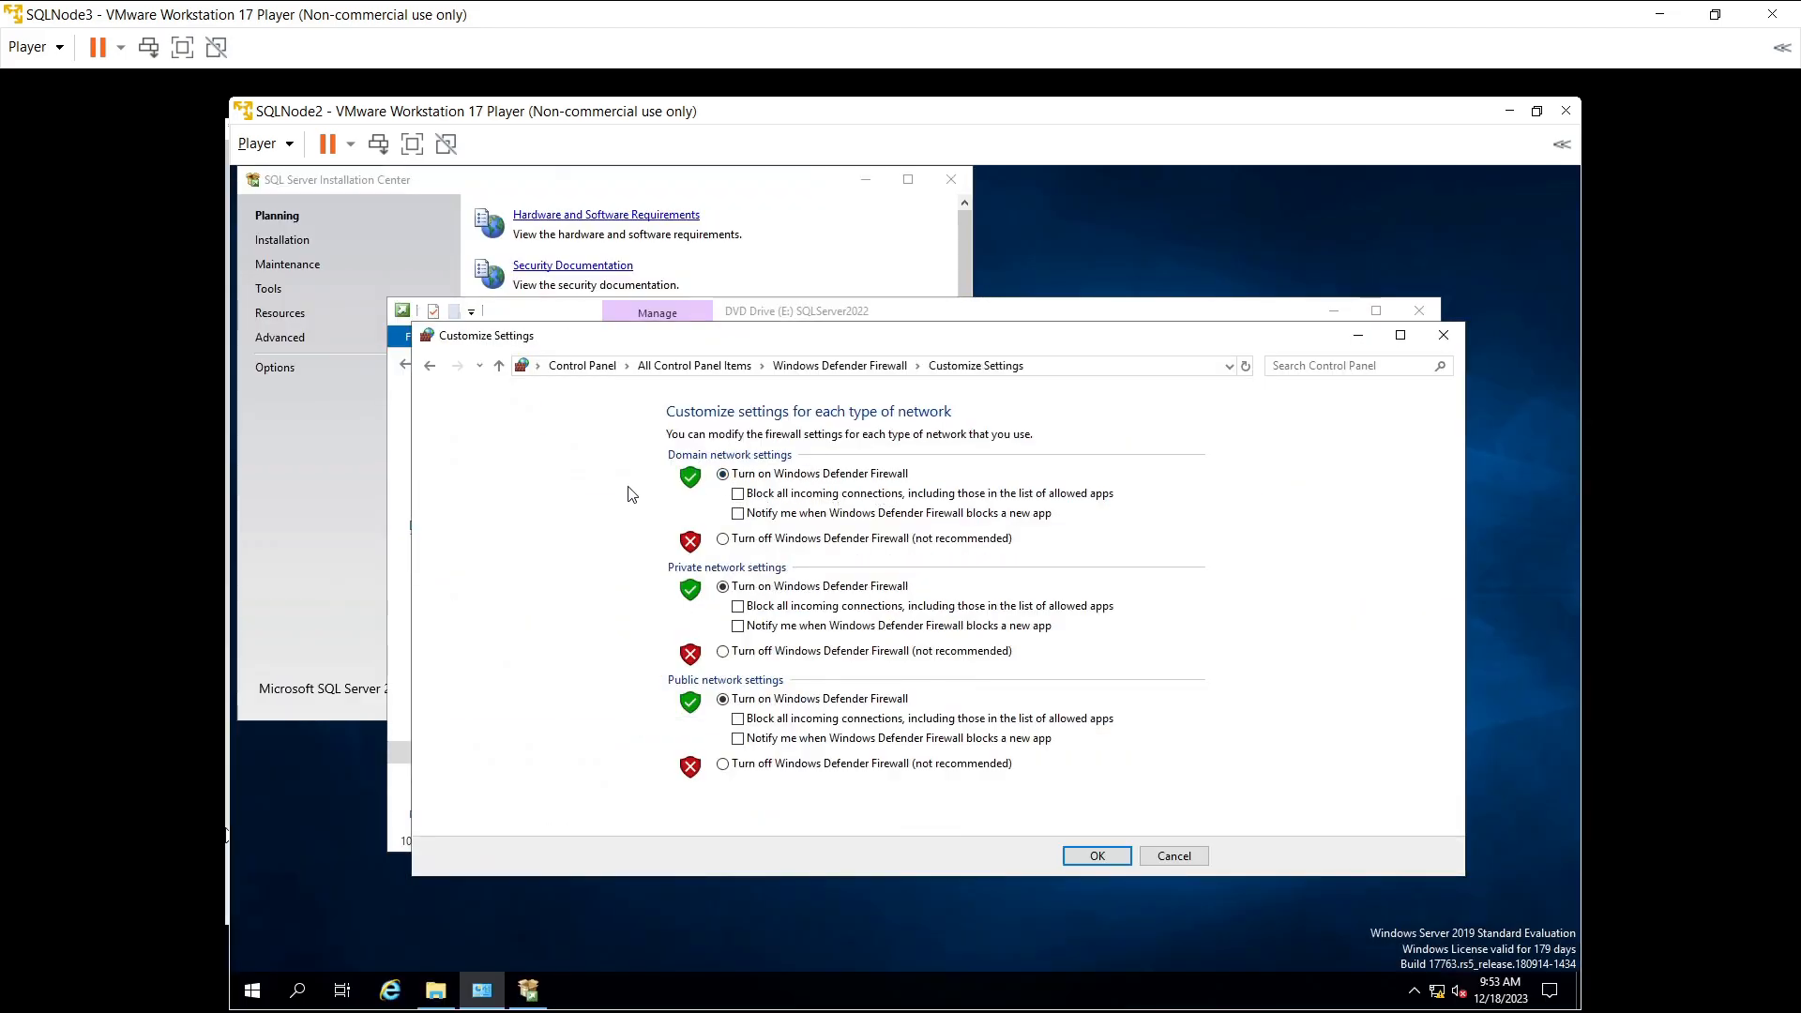
- Turn off the firewall for domain, private and public networks, then close the windows
left_click(737, 541)
left_click(742, 654)
left_click(744, 764)
left_click(1097, 855)
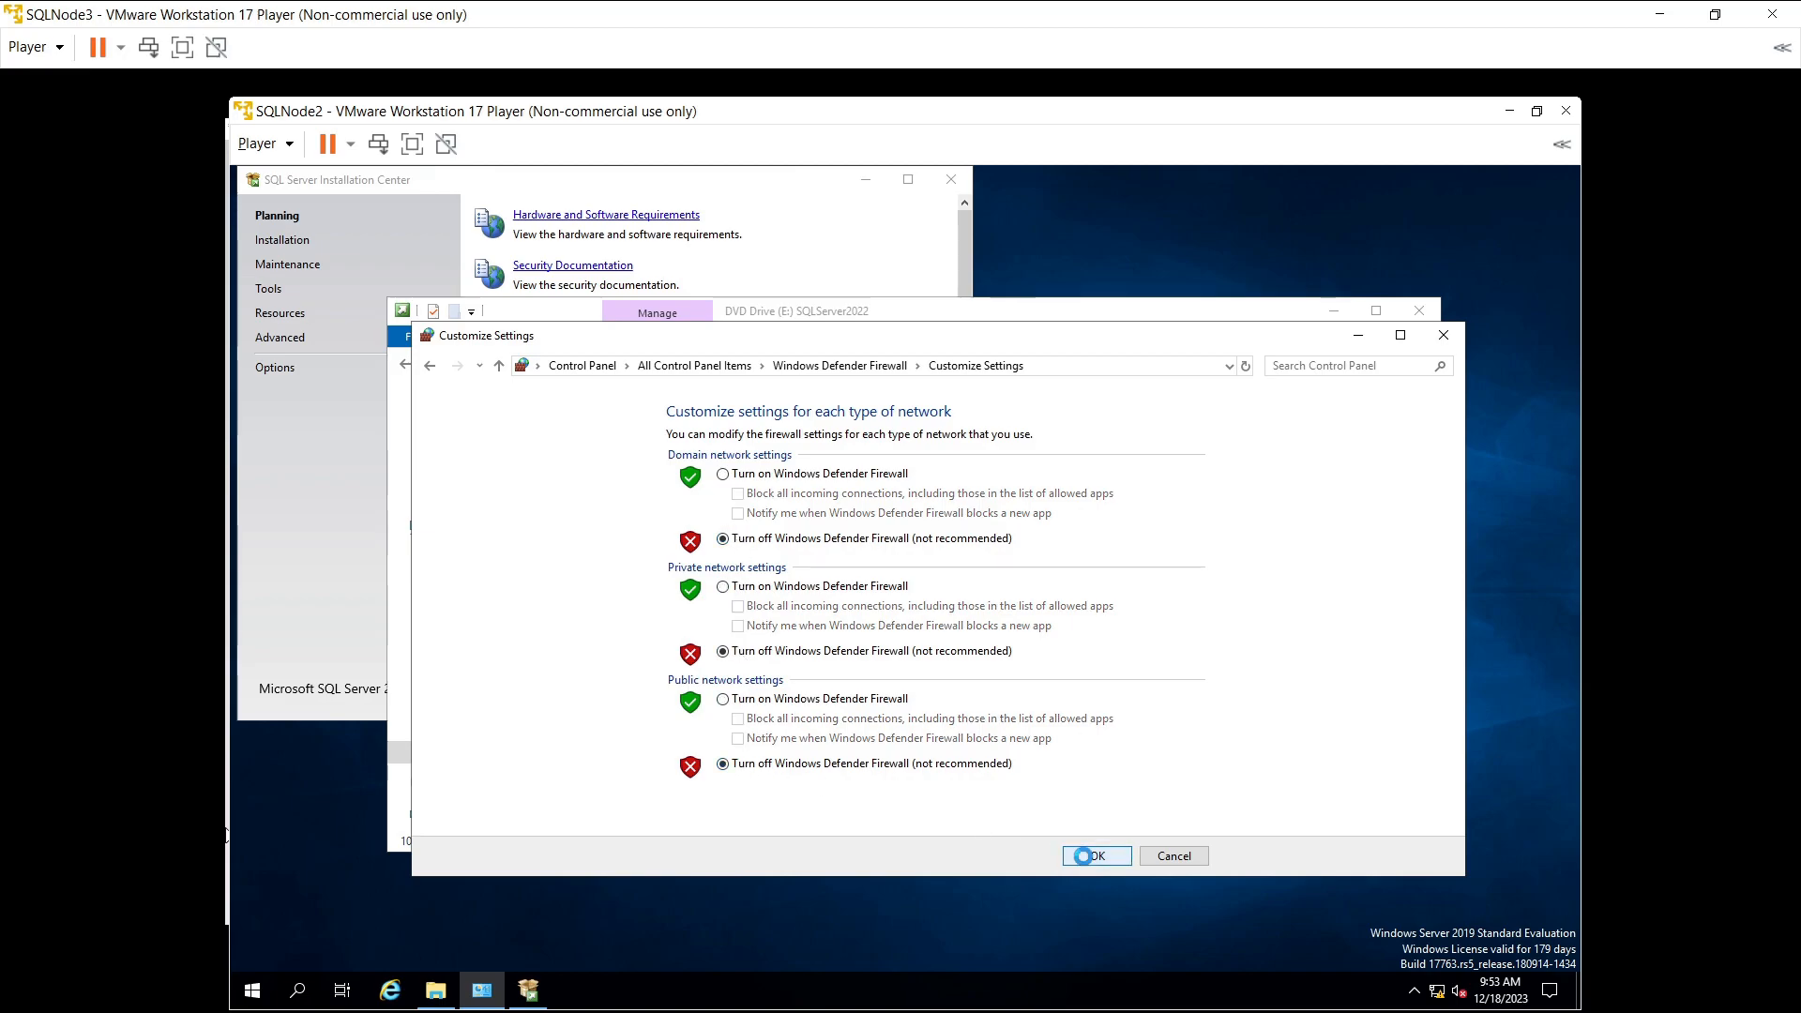
left_click(1444, 337)
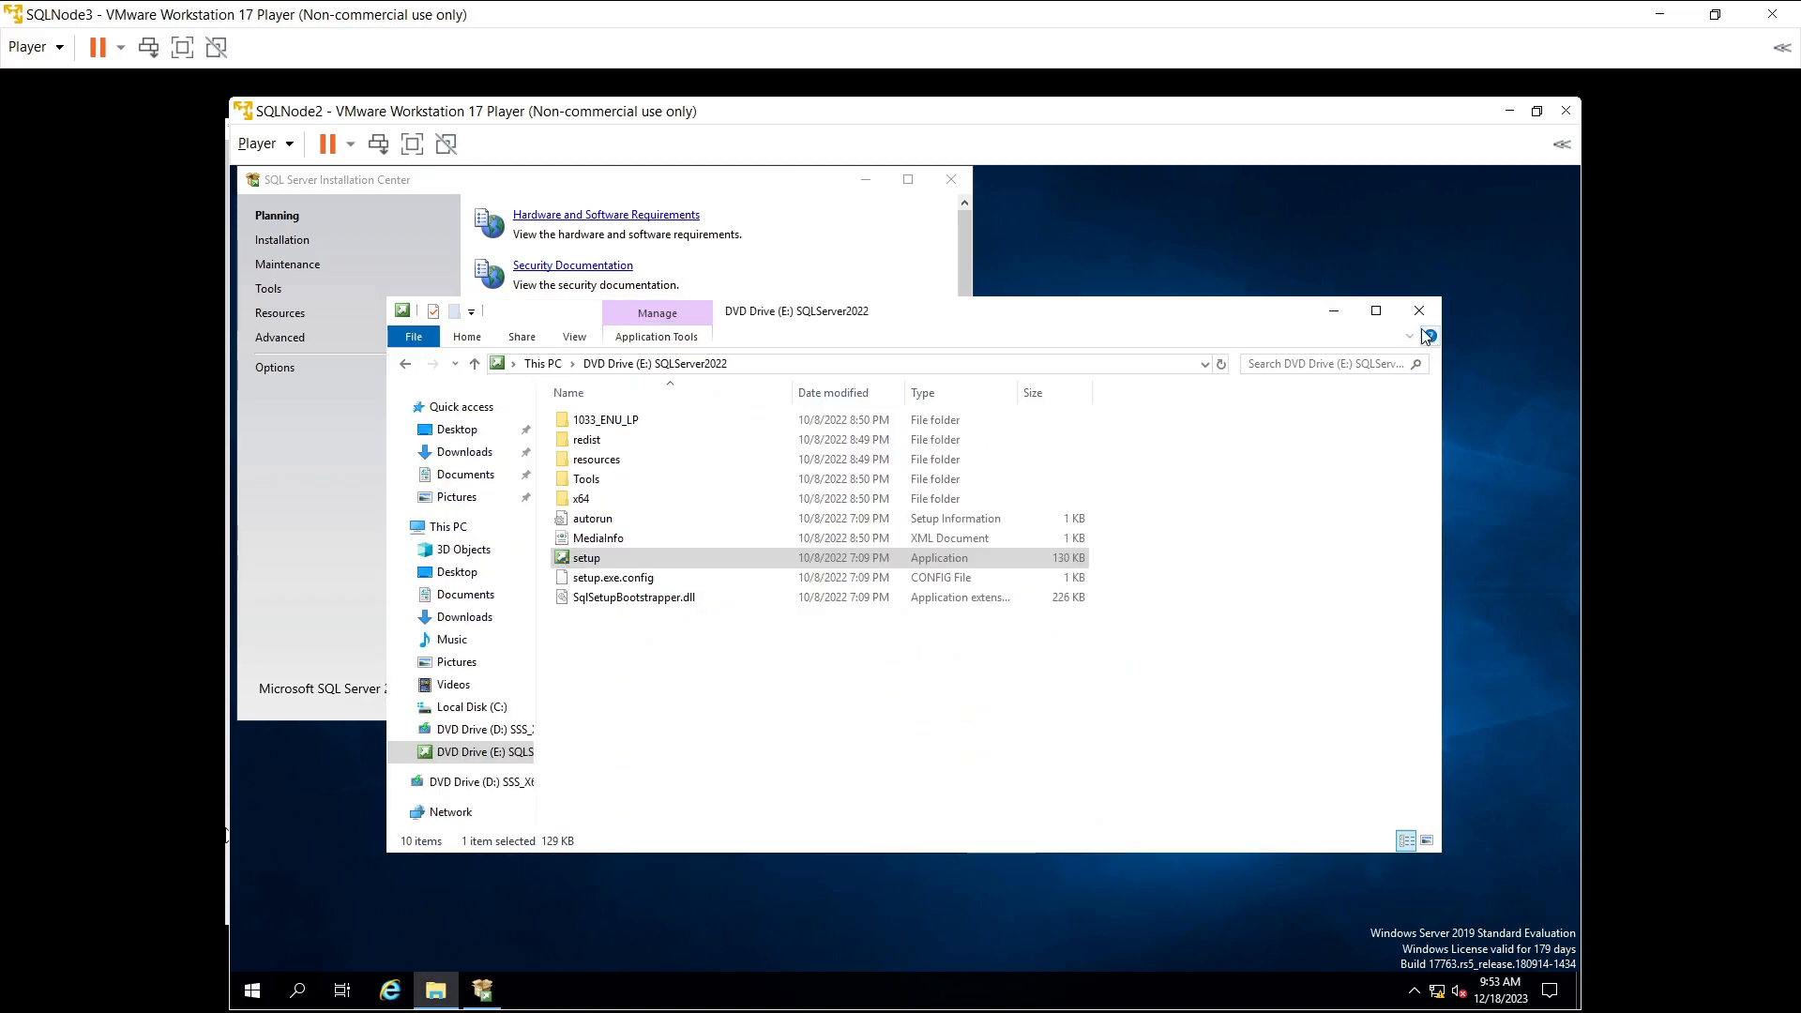
left_click(1334, 311)
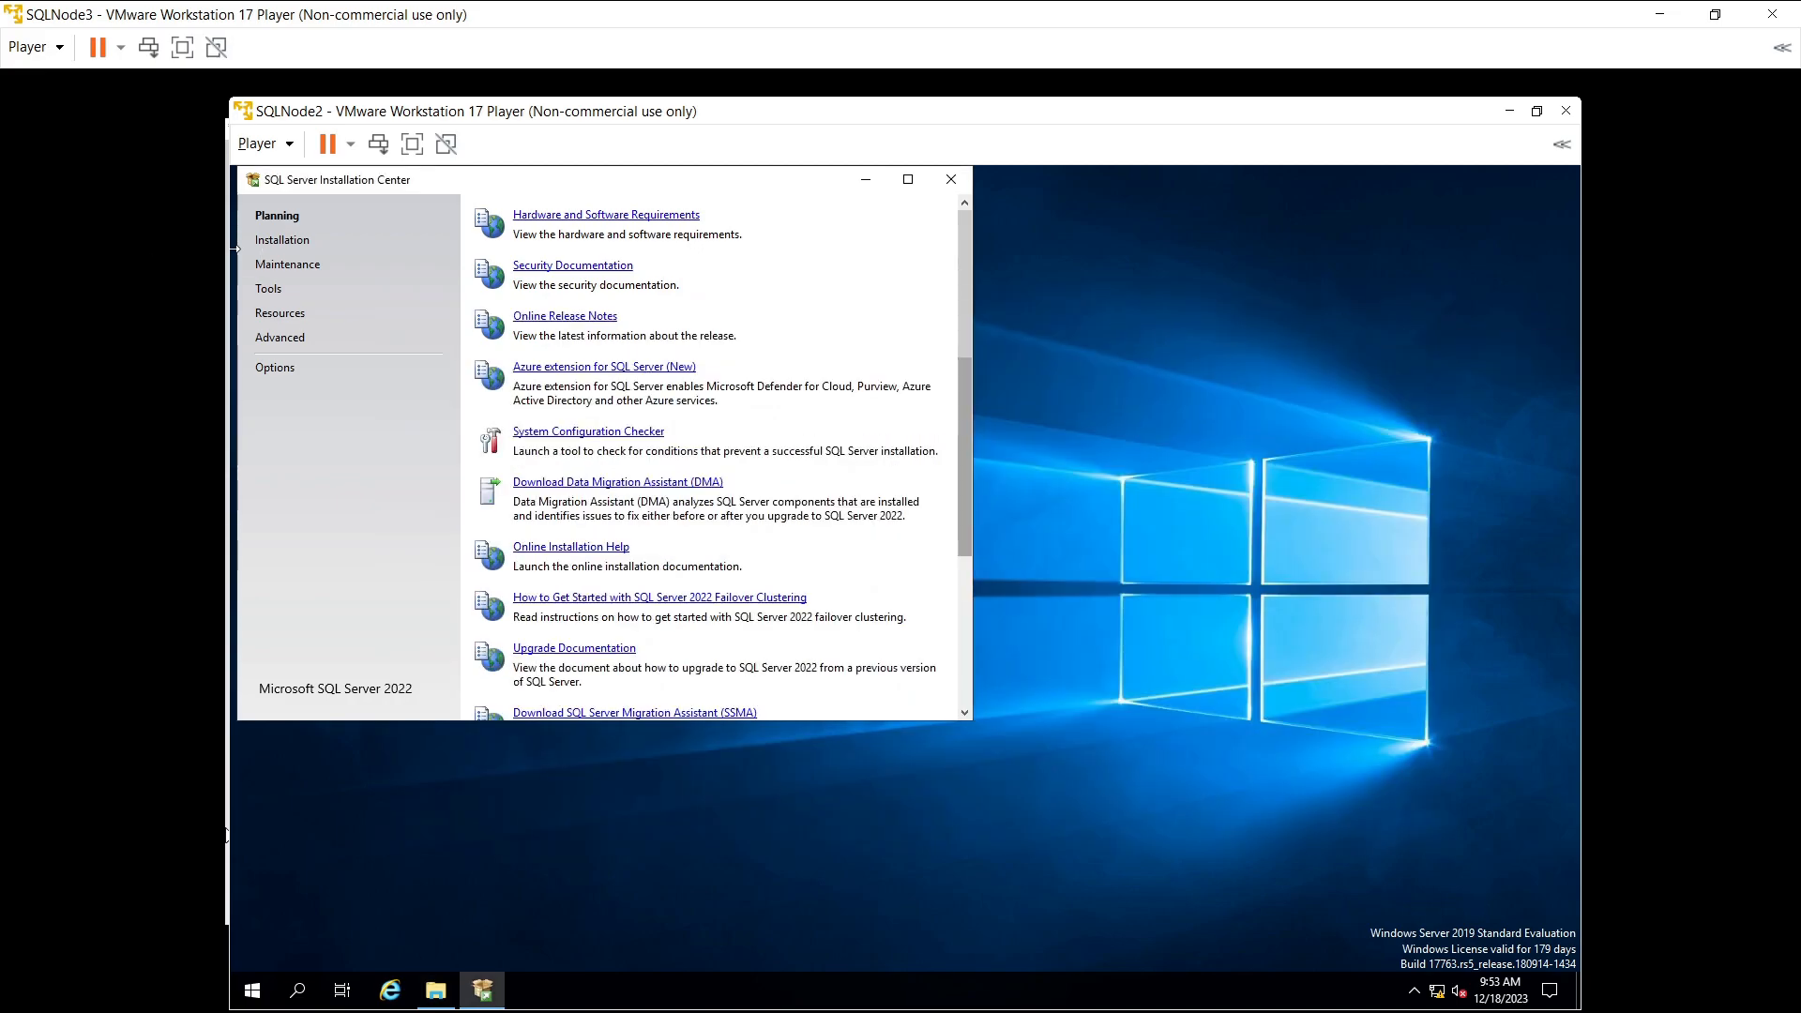
- Start 'New SQL Server standalone installation' from the Installation page and maximize the SQLNode2 VM
left_click(309, 250)
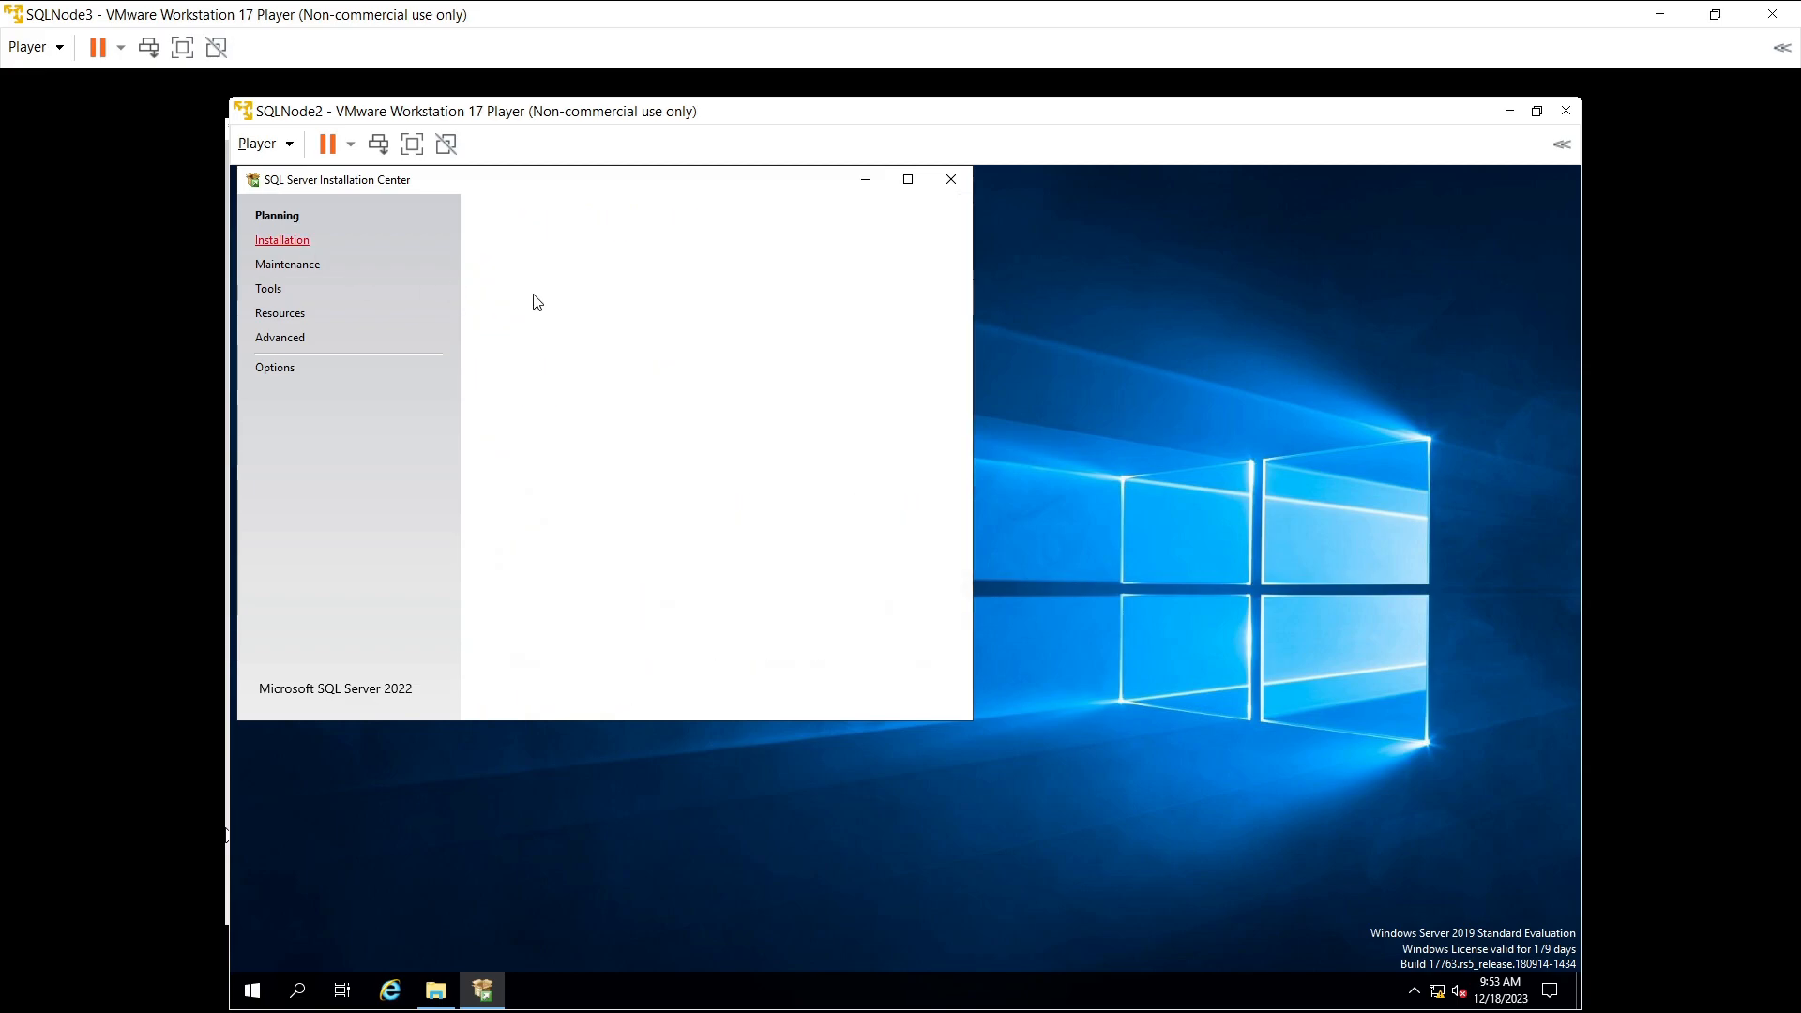
left_click(594, 216)
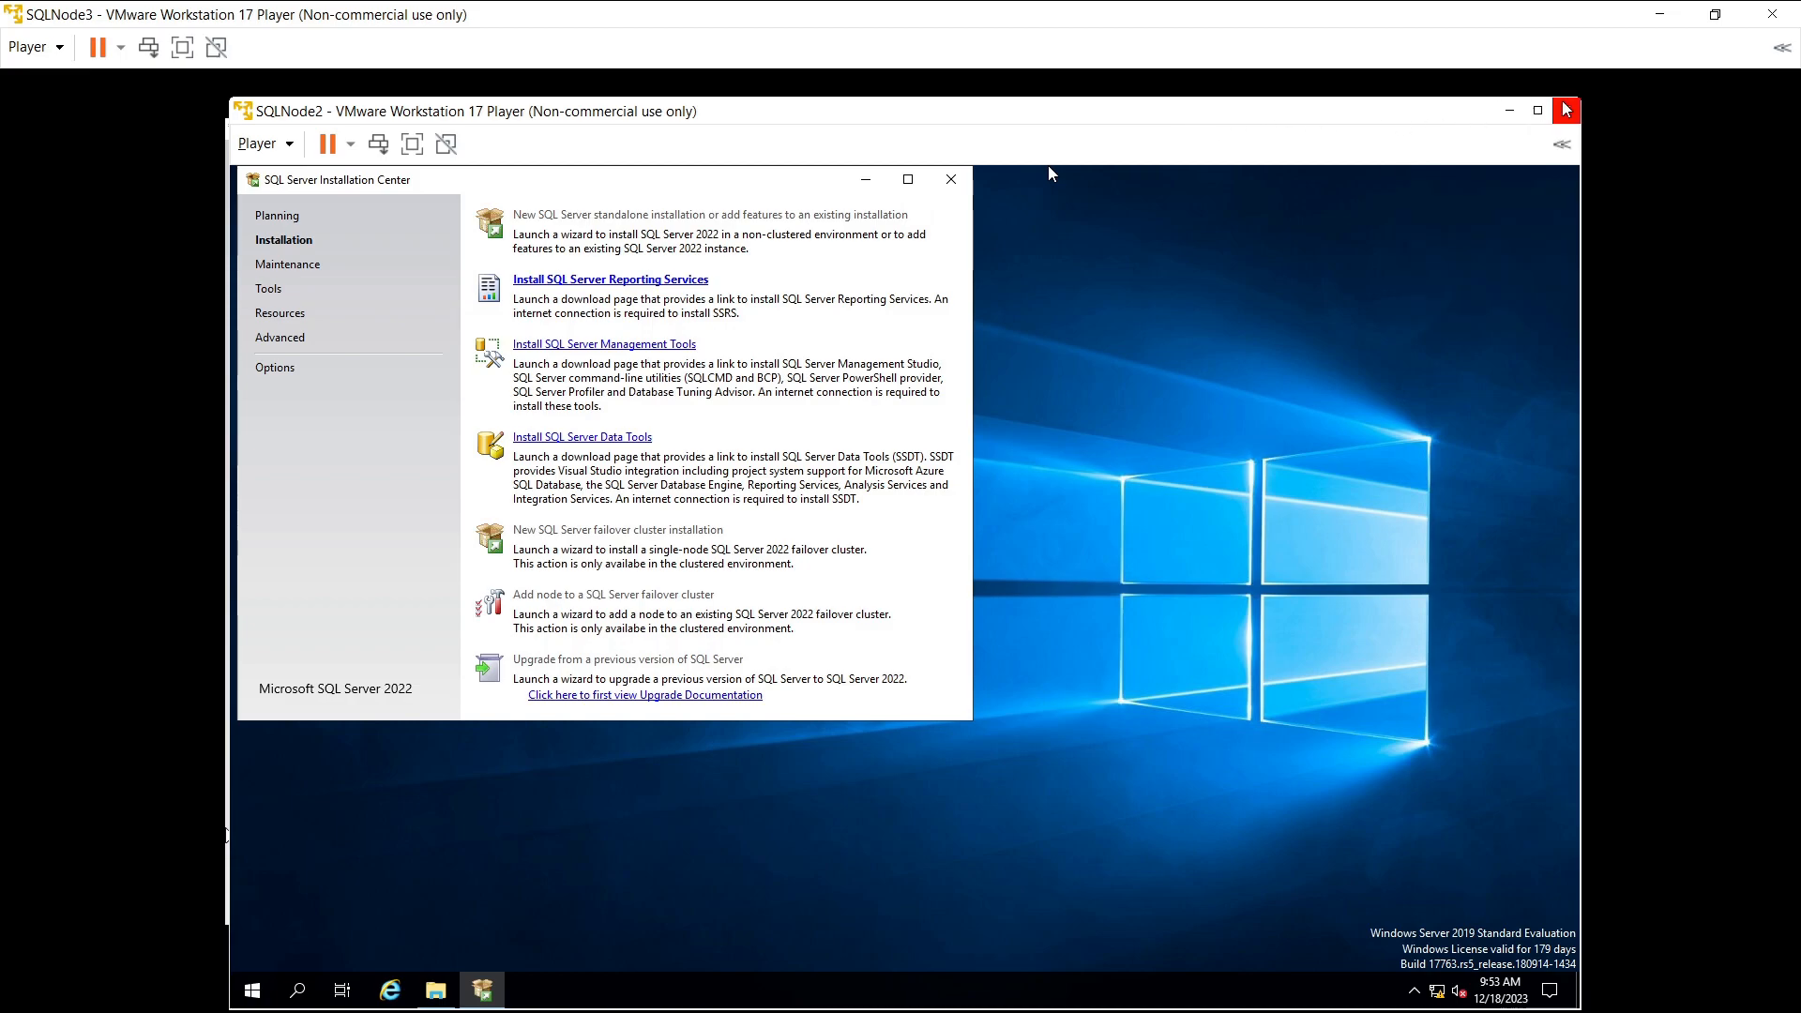
left_click(1537, 110)
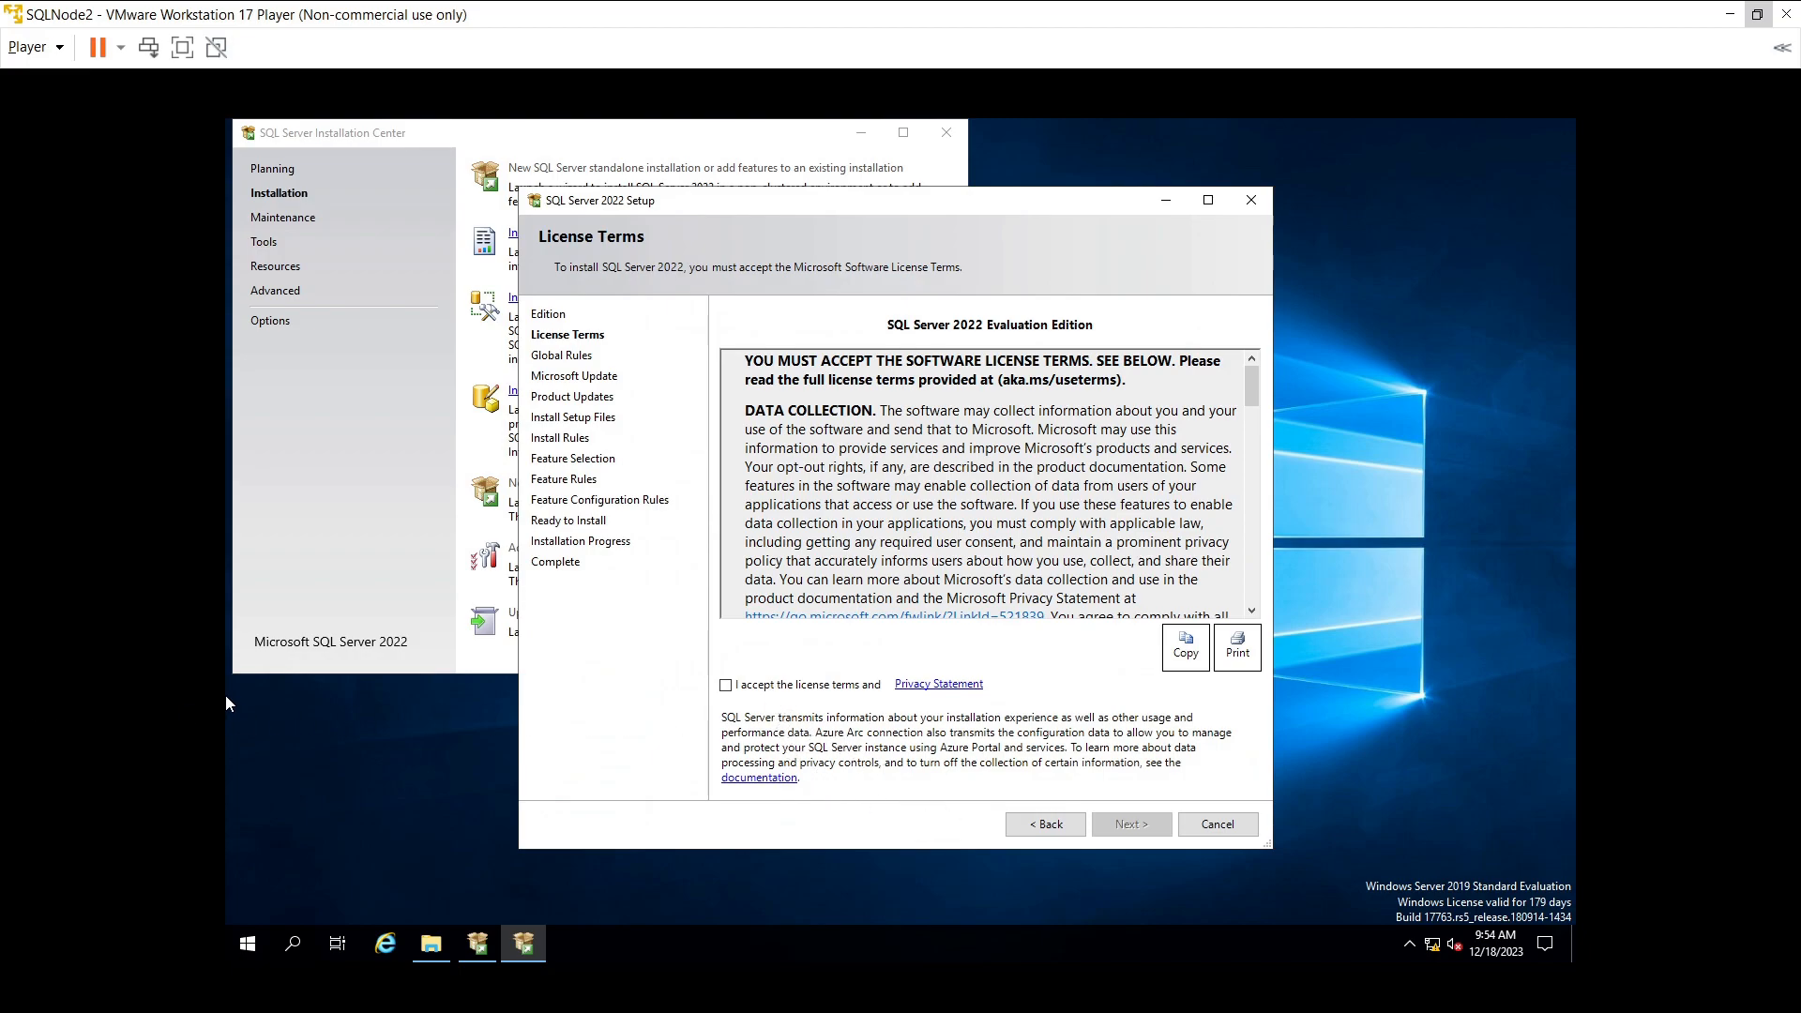
- Accept the license terms and proceed past the Microsoft Update and product update pages
left_click(846, 692)
left_click(1132, 823)
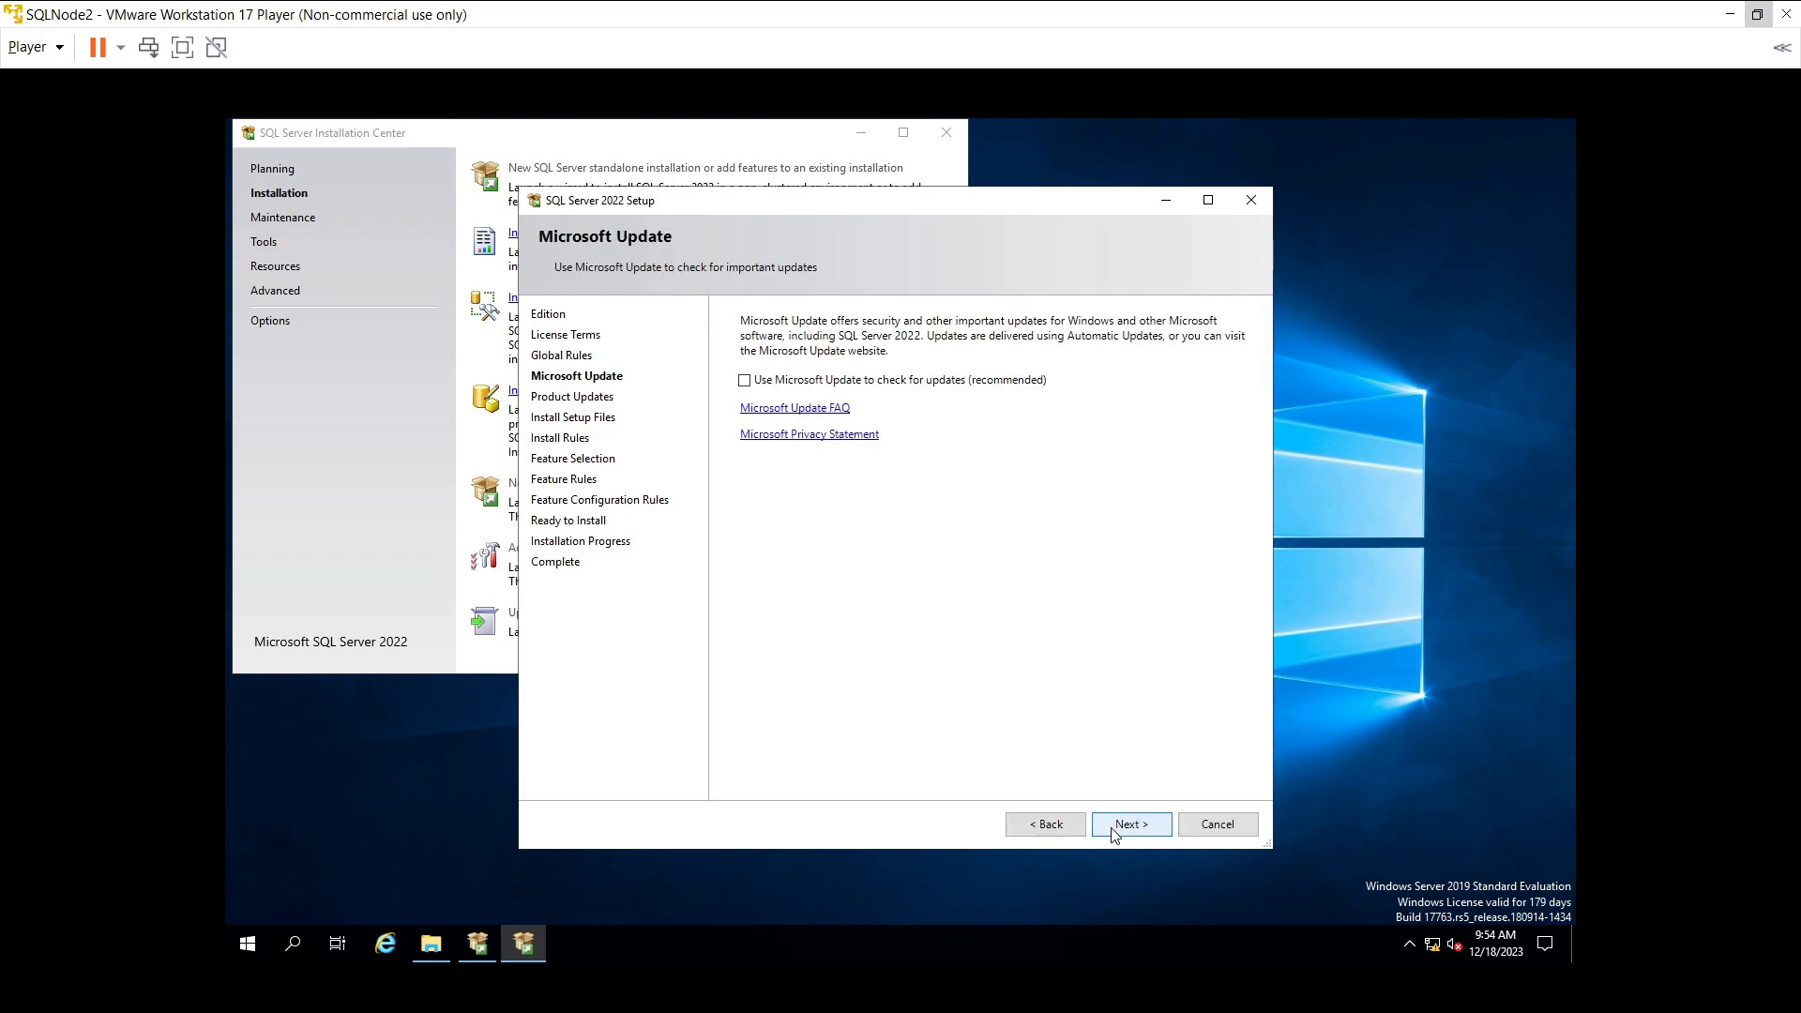
left_click(1112, 830)
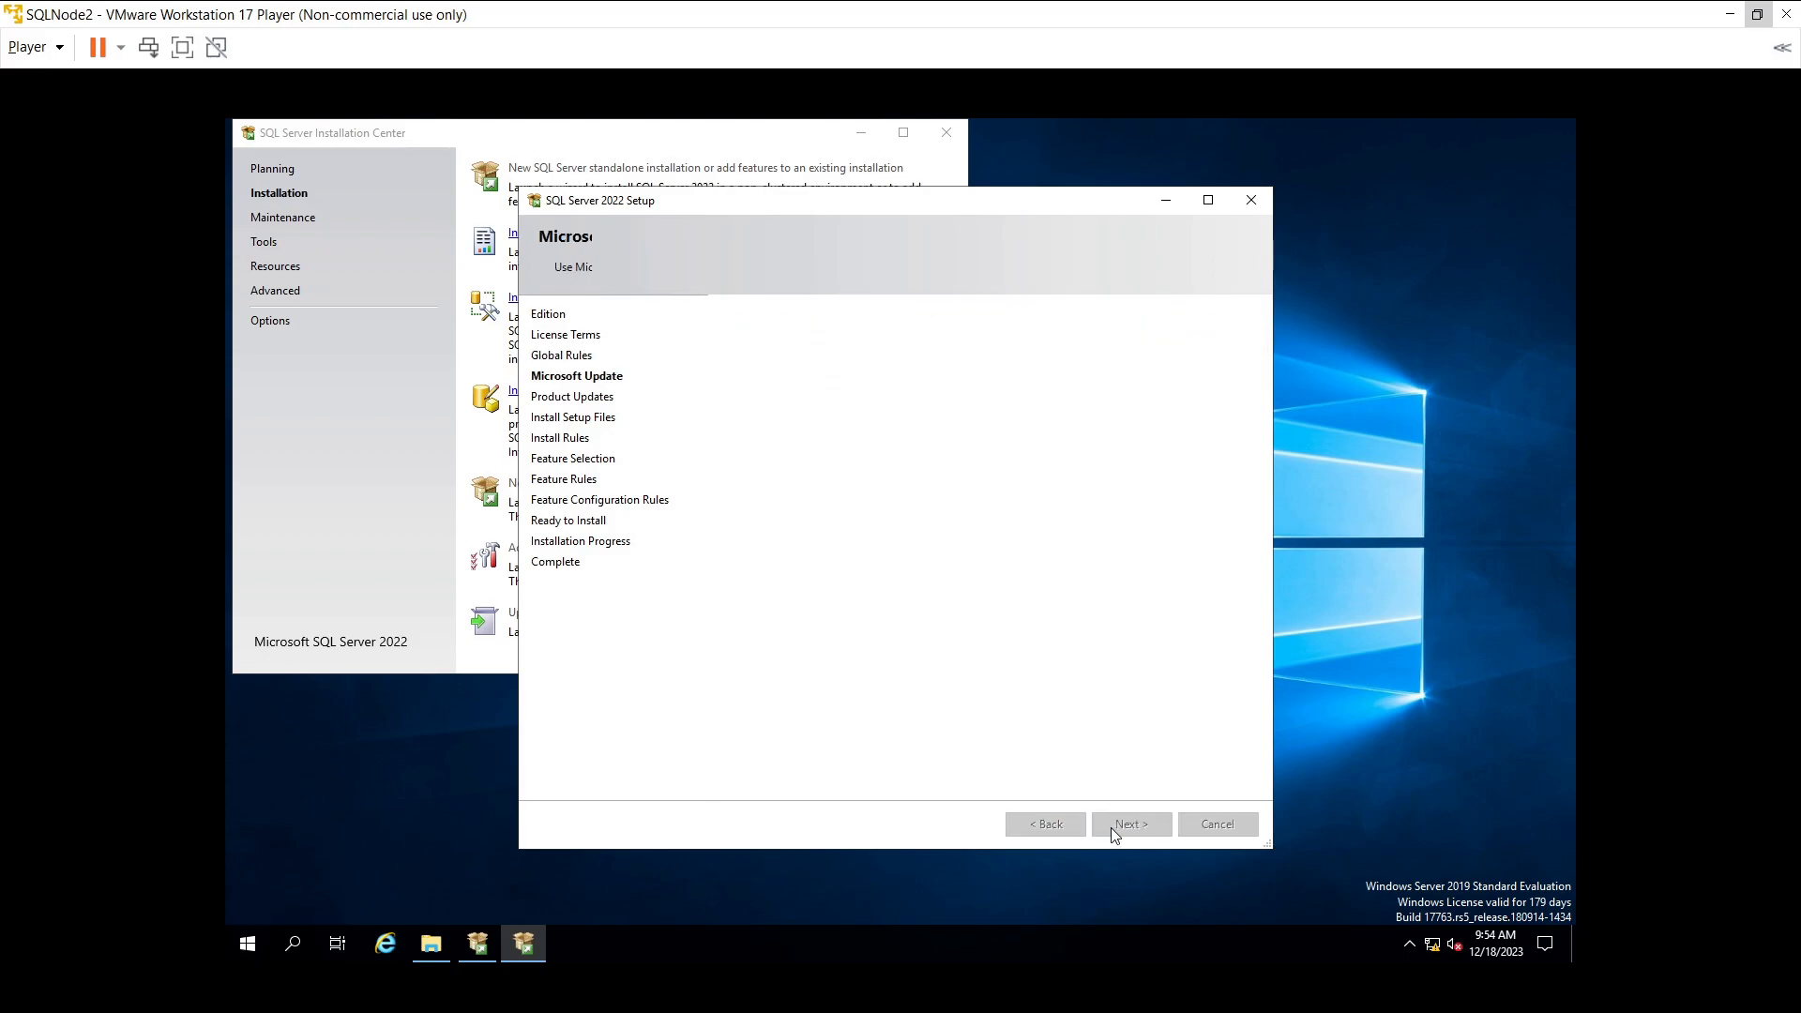
left_click(1113, 831)
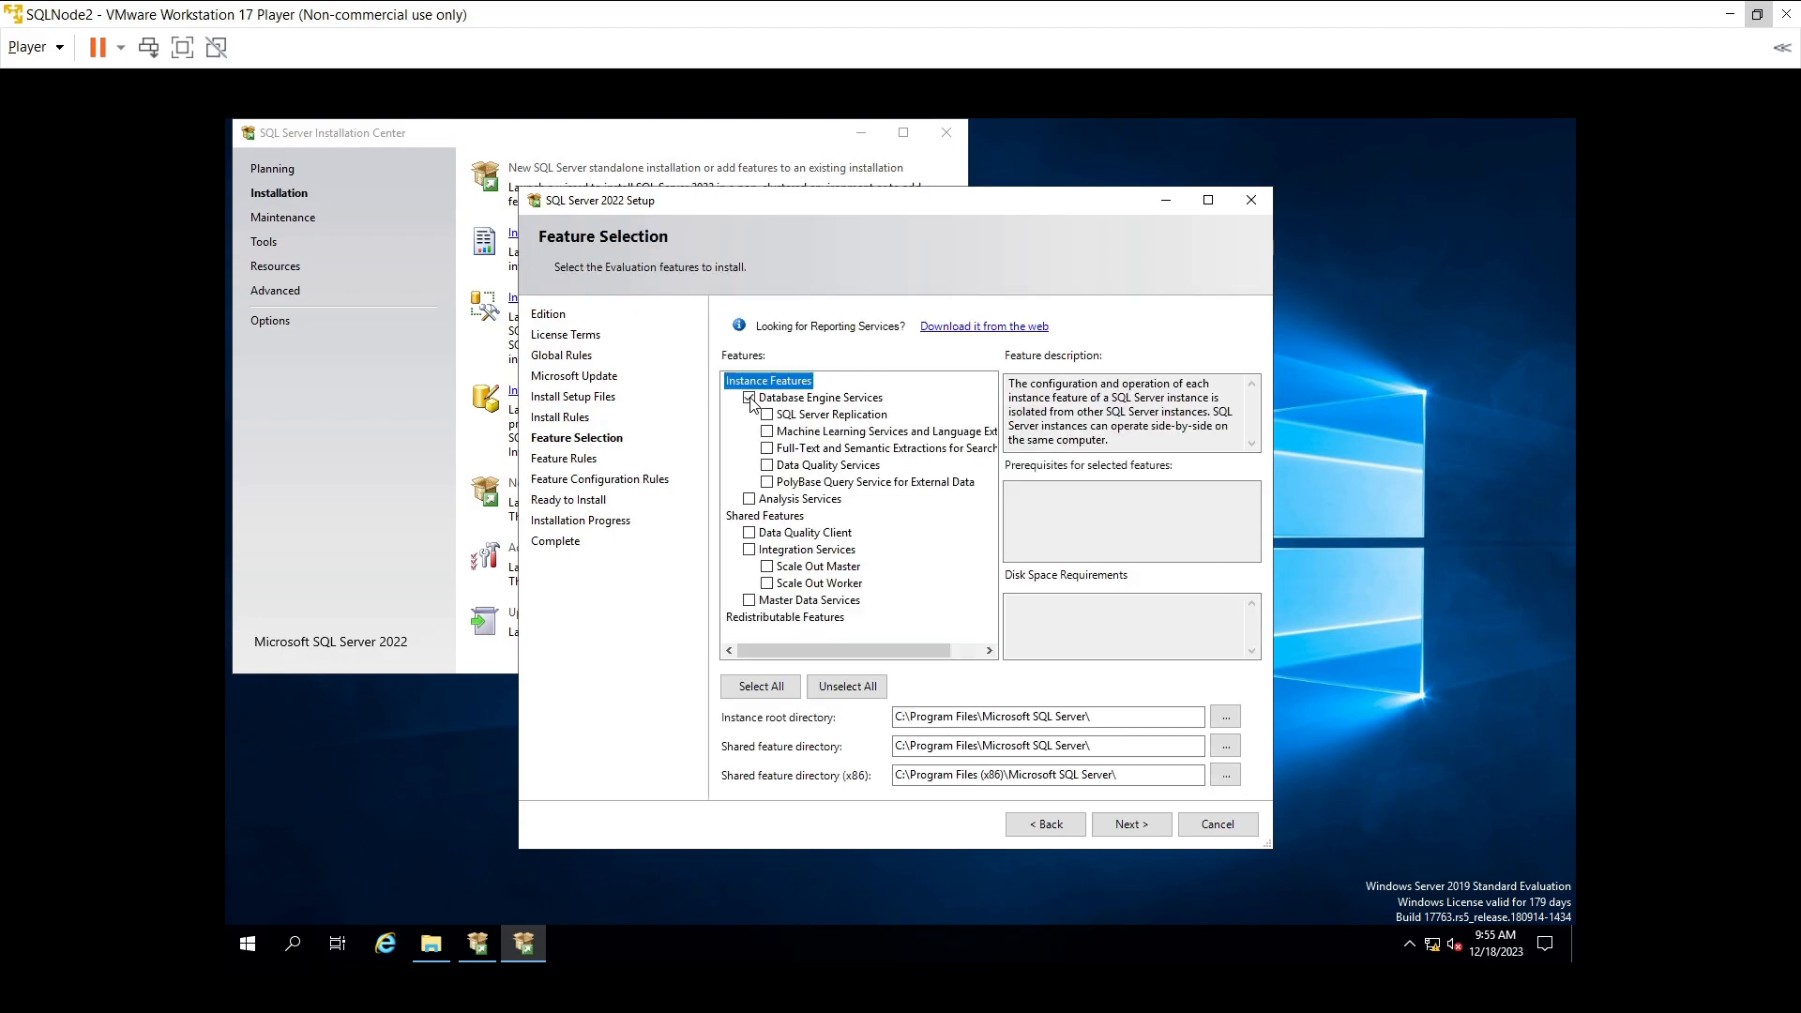
- Add SQL Server Replication to the selected features and proceed to Instance Configuration
left_click(768, 415)
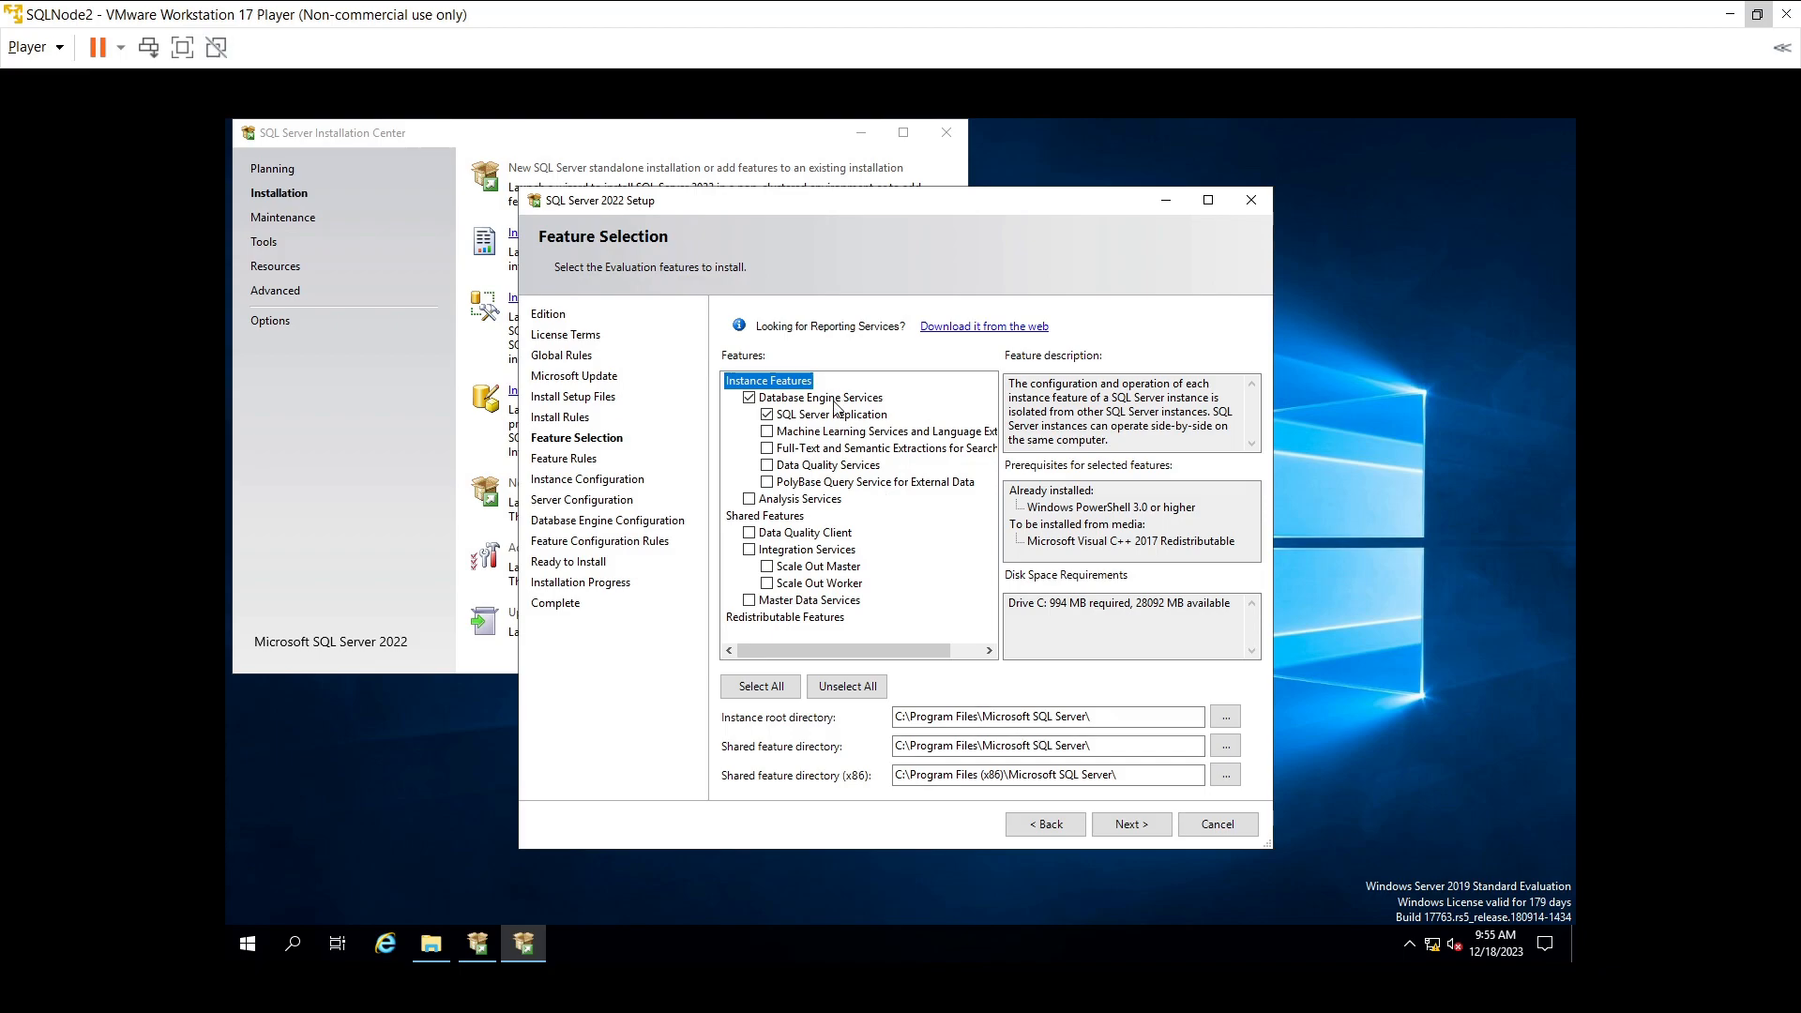
left_click(1153, 825)
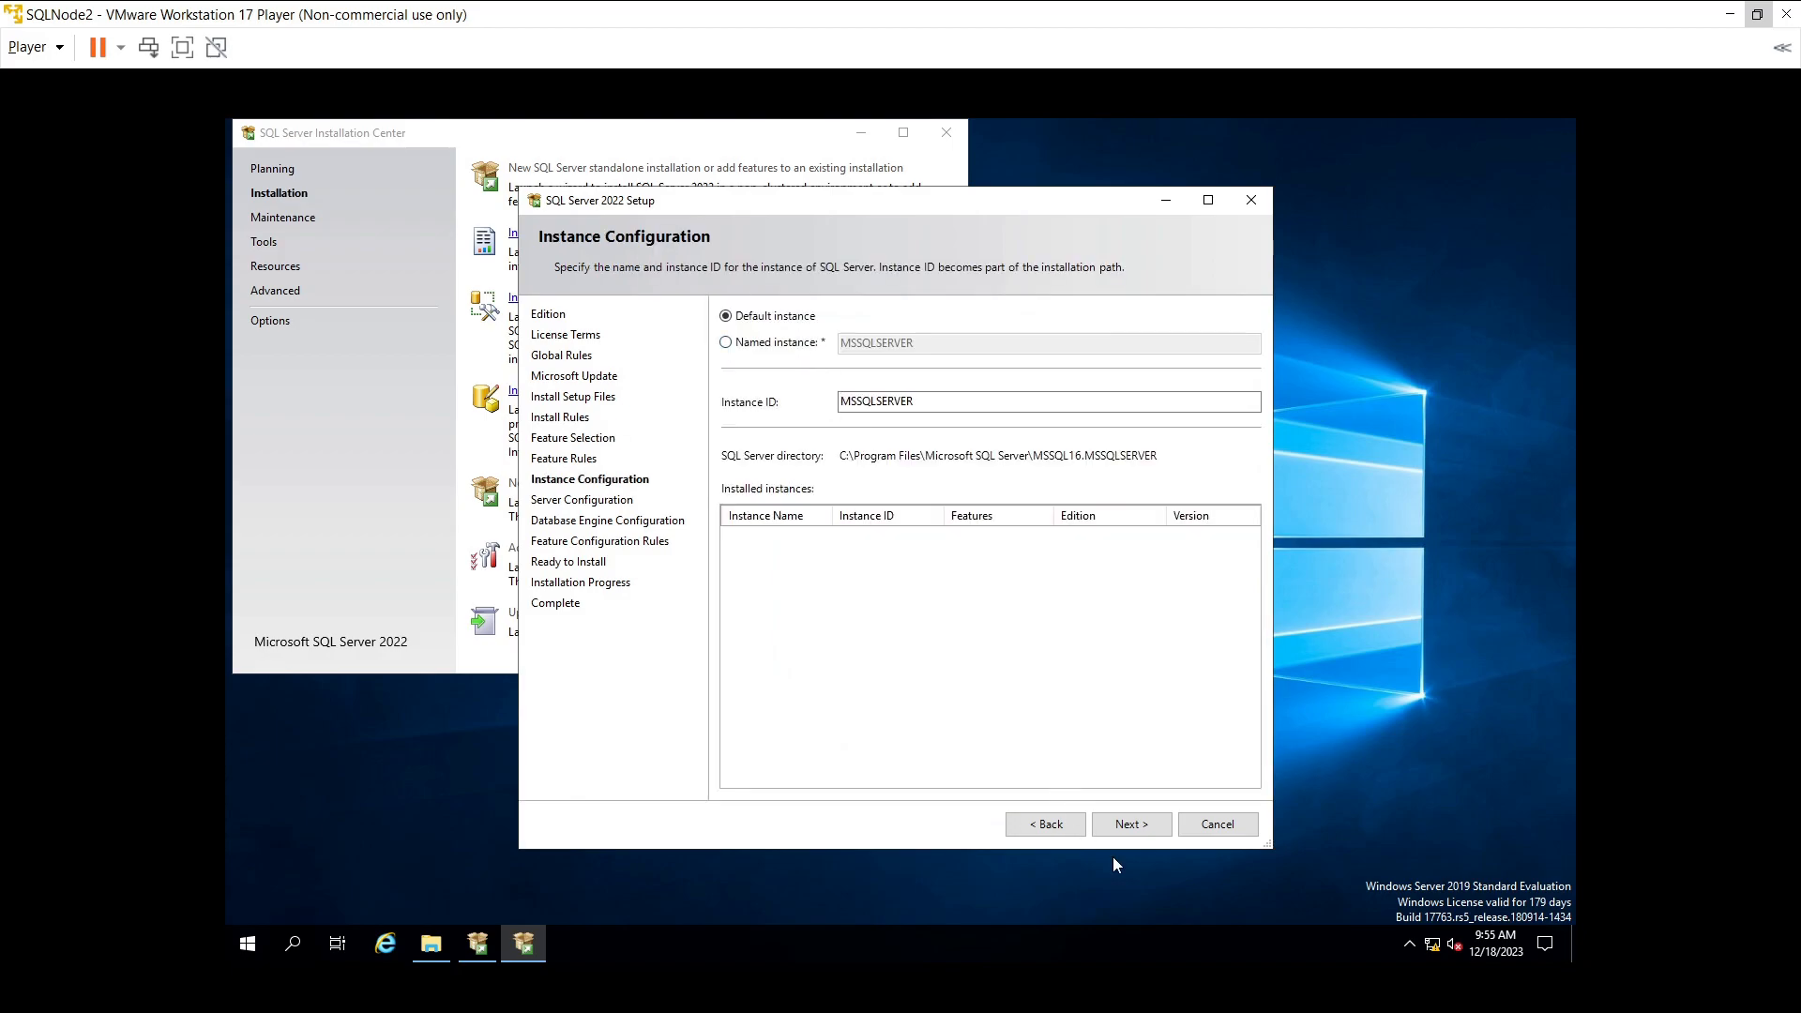
- Keep the default MSSQLSERVER instance and continue past Server Configuration
left_click(1124, 829)
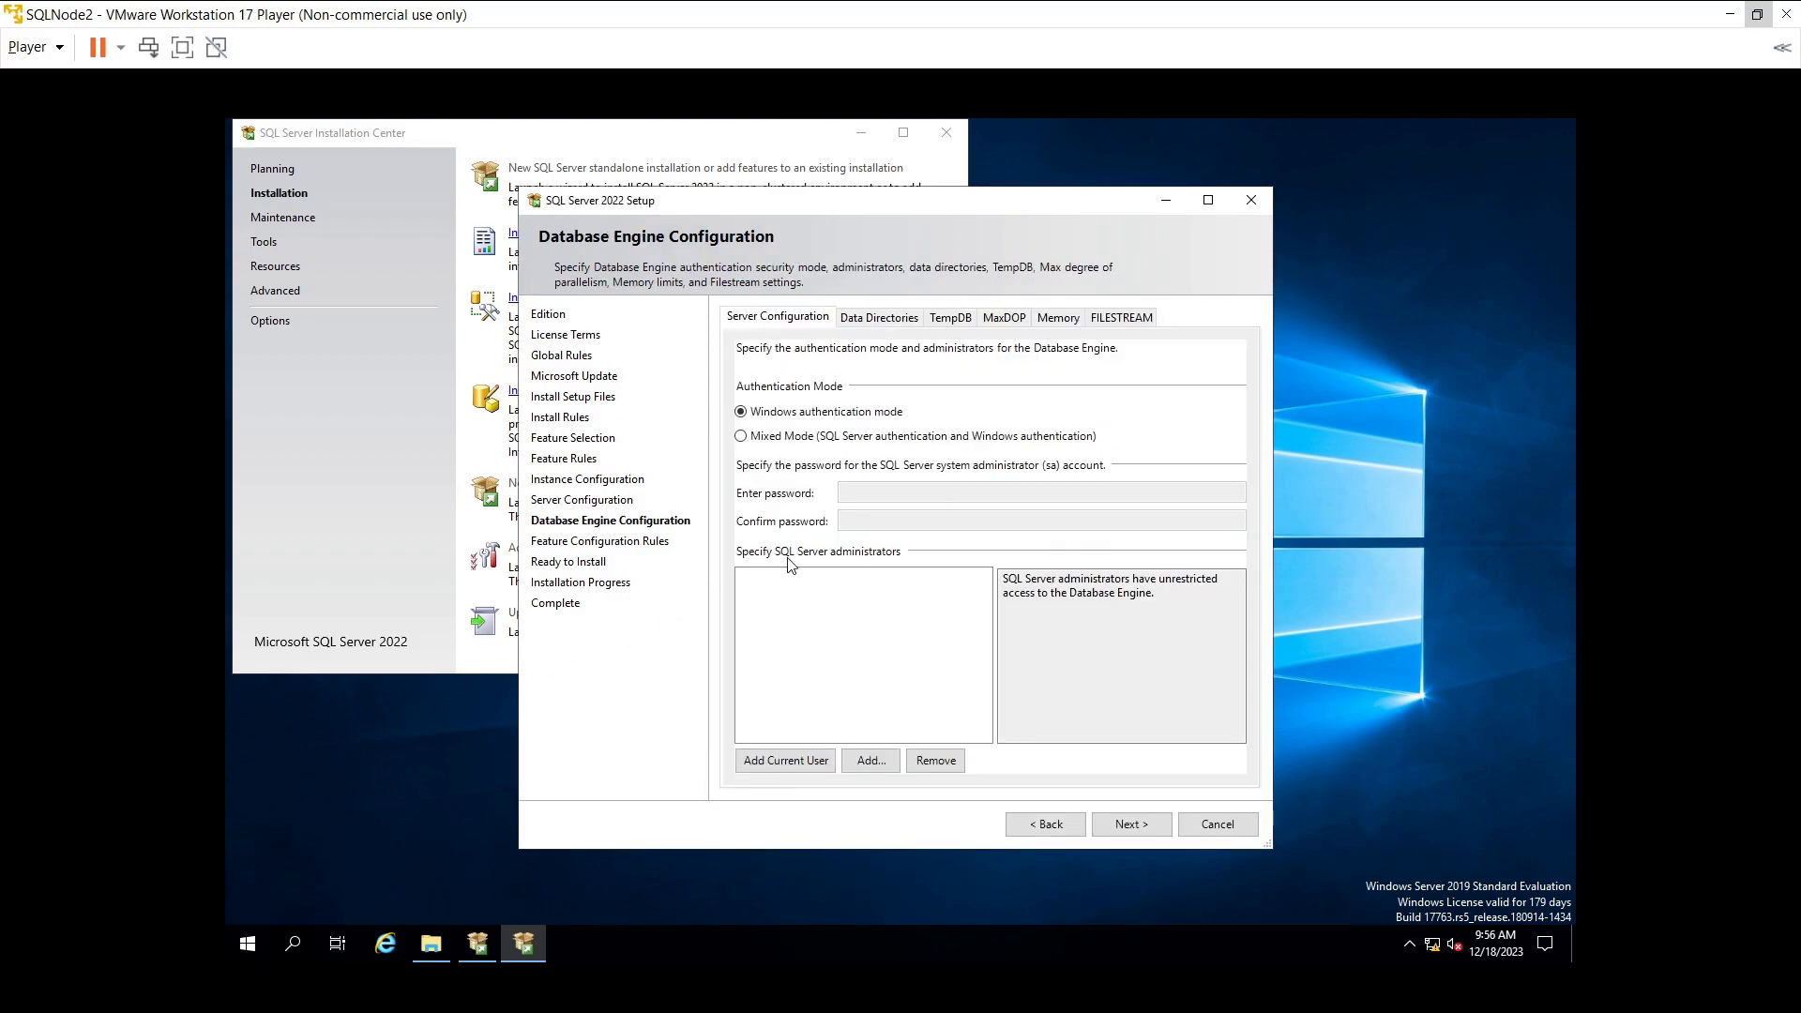
- Switch to Mixed Mode authentication and enter and confirm the sa password
left_click(759, 437)
left_click(859, 490)
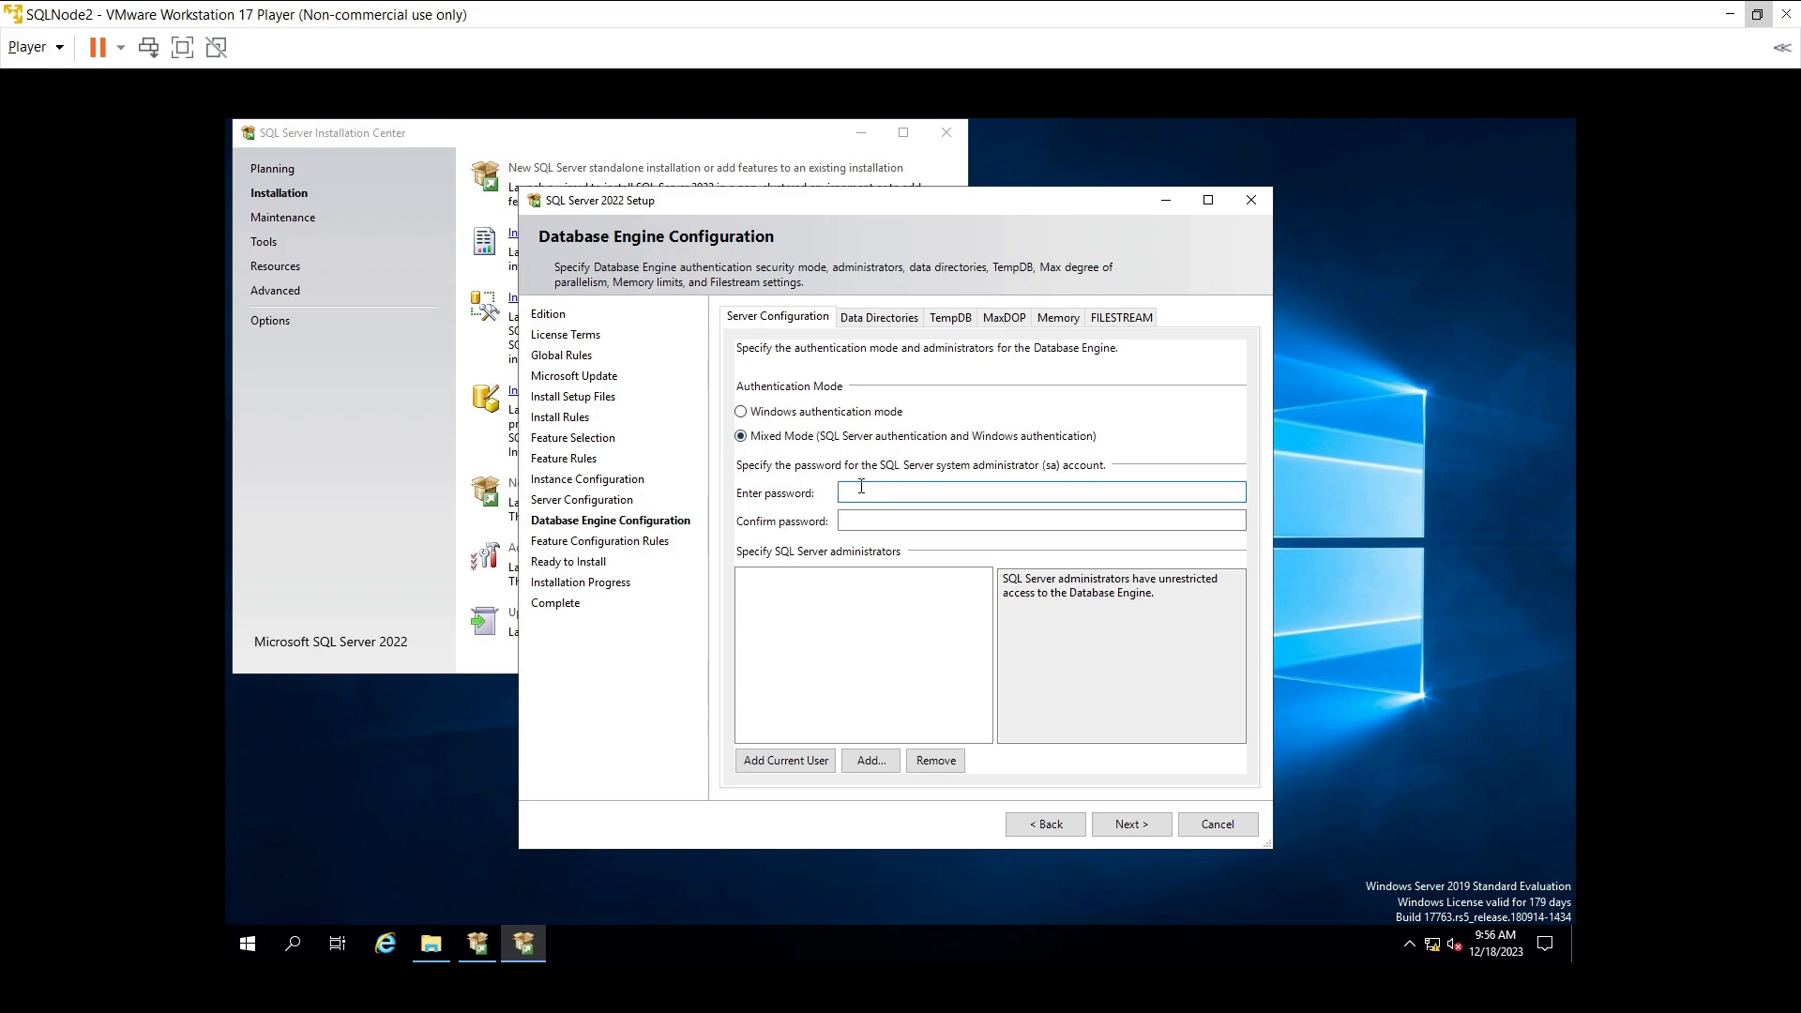
type("••••••••")
key("Tab")
type("••••••••")
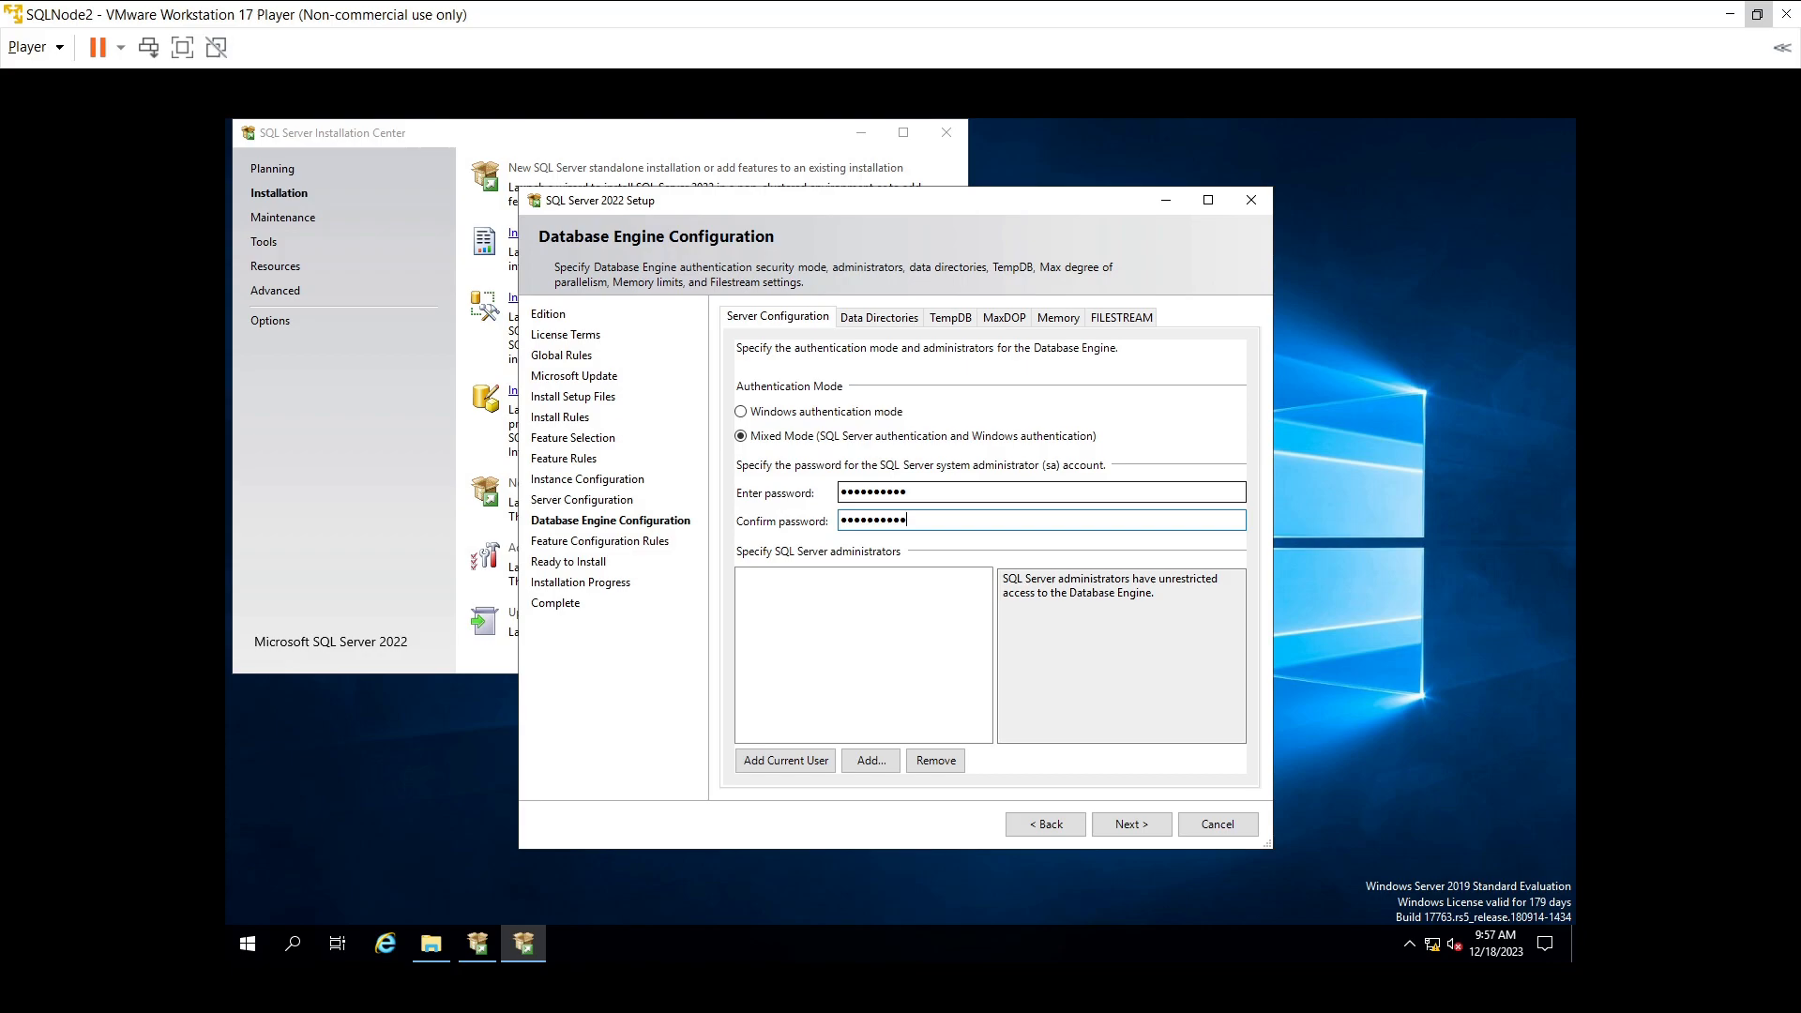
- Add the domain user as a SQL Server administrator and continue to Ready to Install
left_click(878, 769)
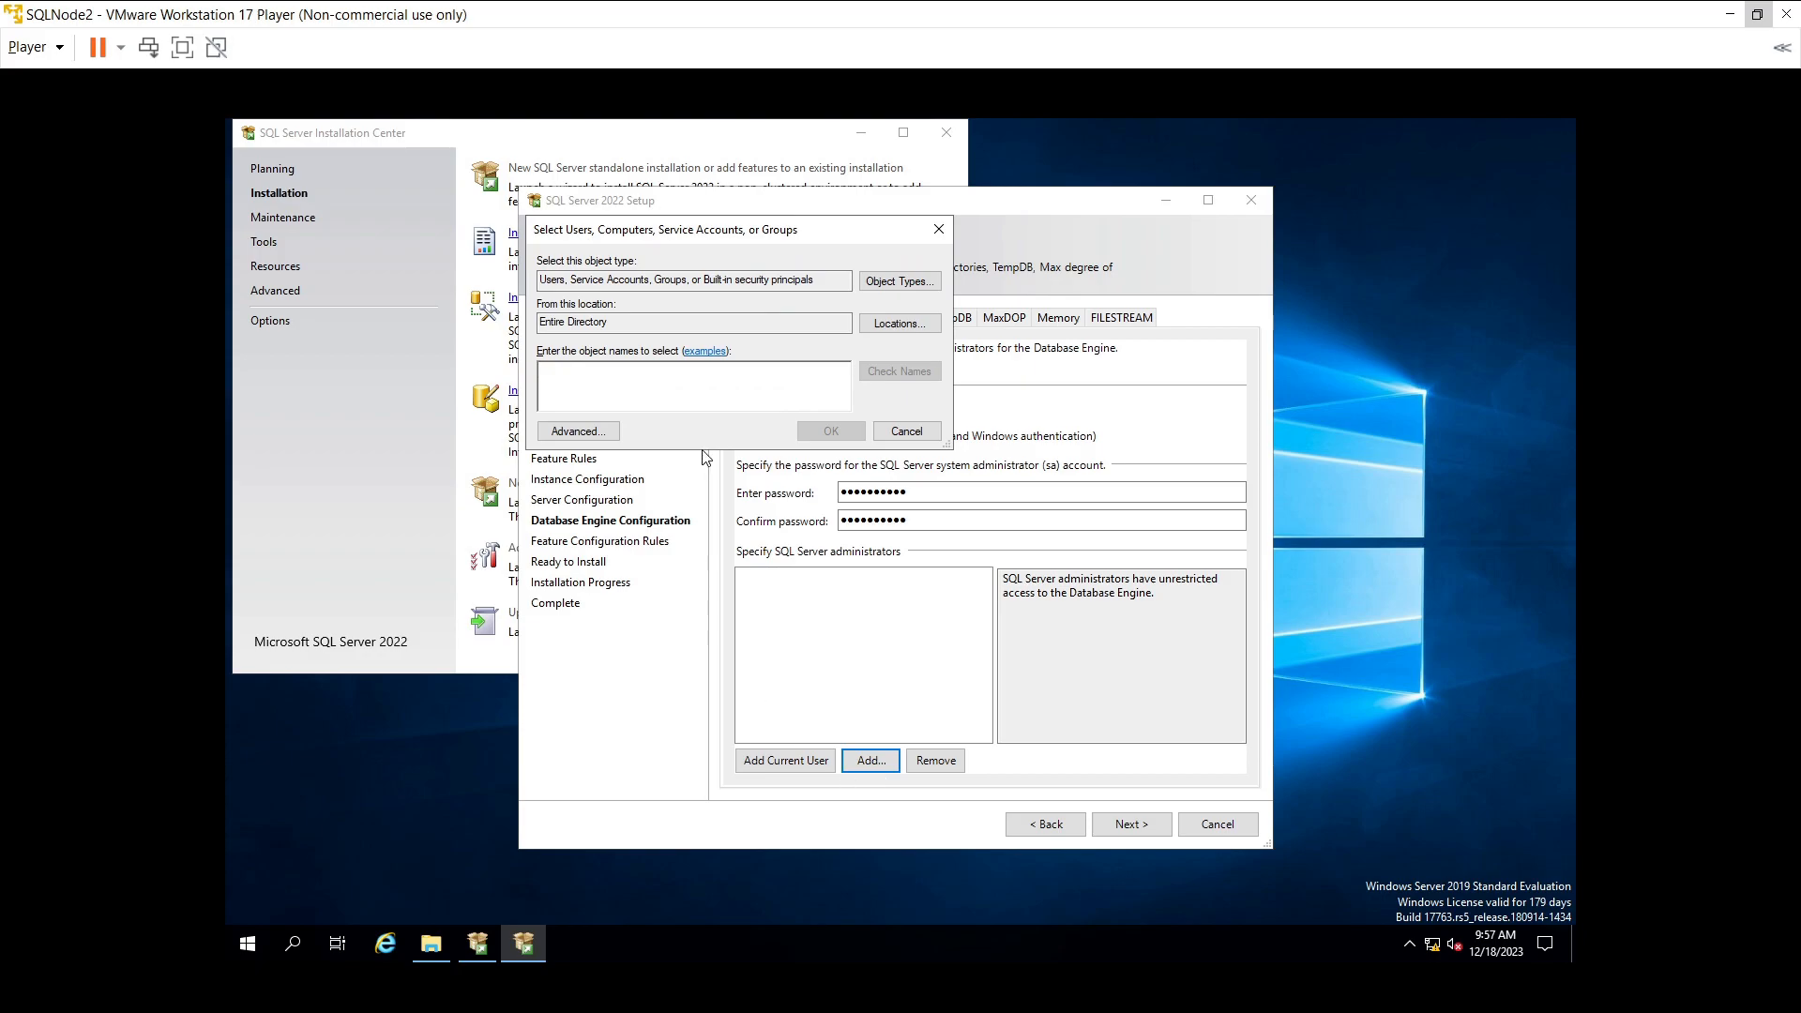
type("sagar")
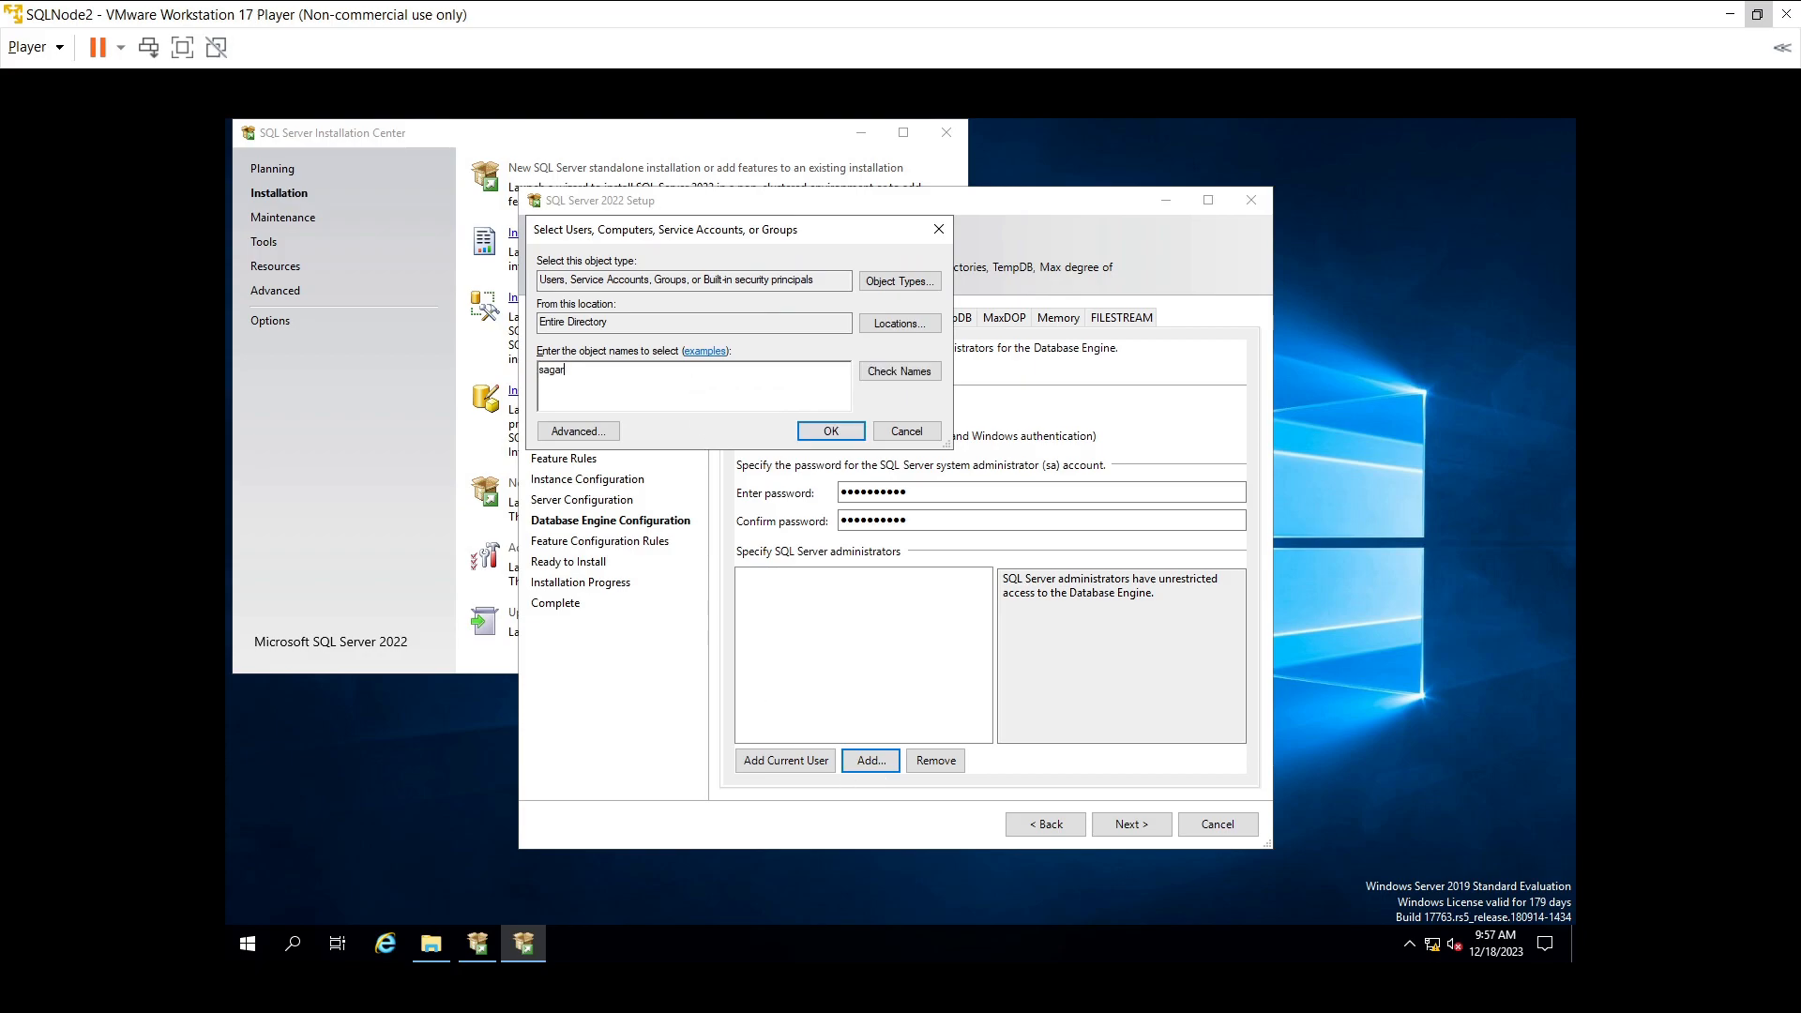
left_click(865, 374)
left_click(821, 433)
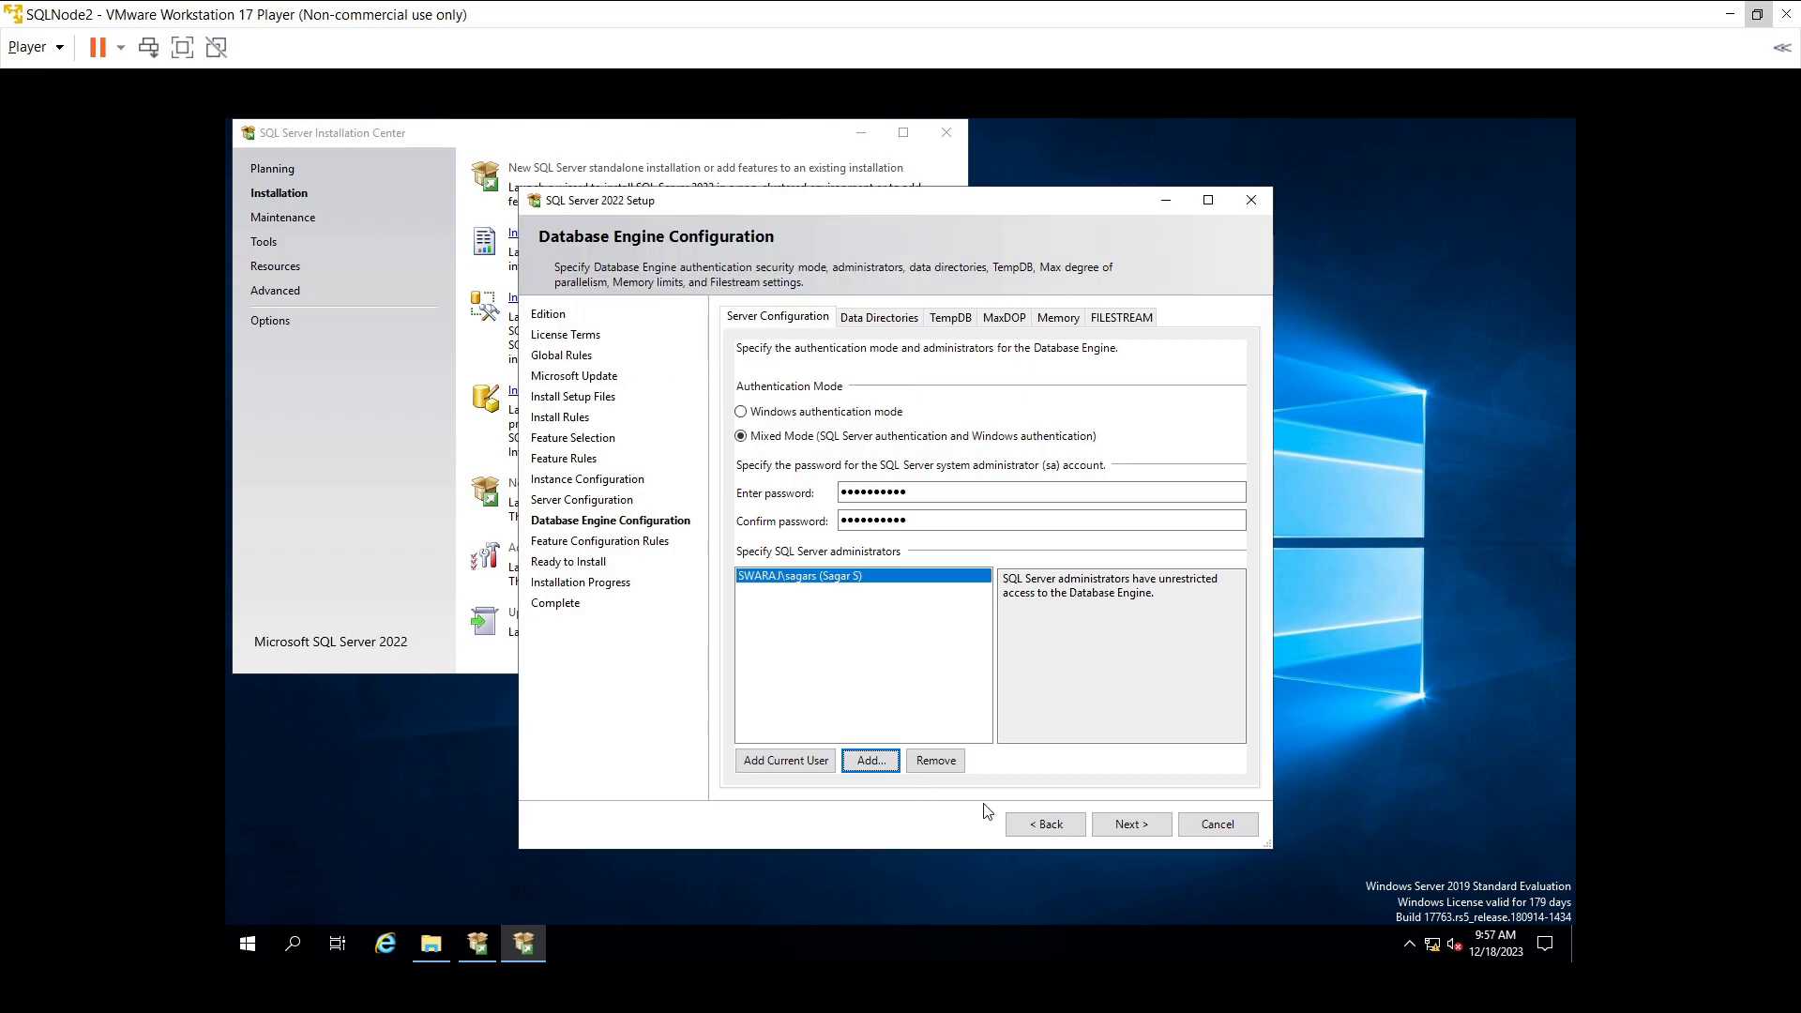
left_click(1108, 826)
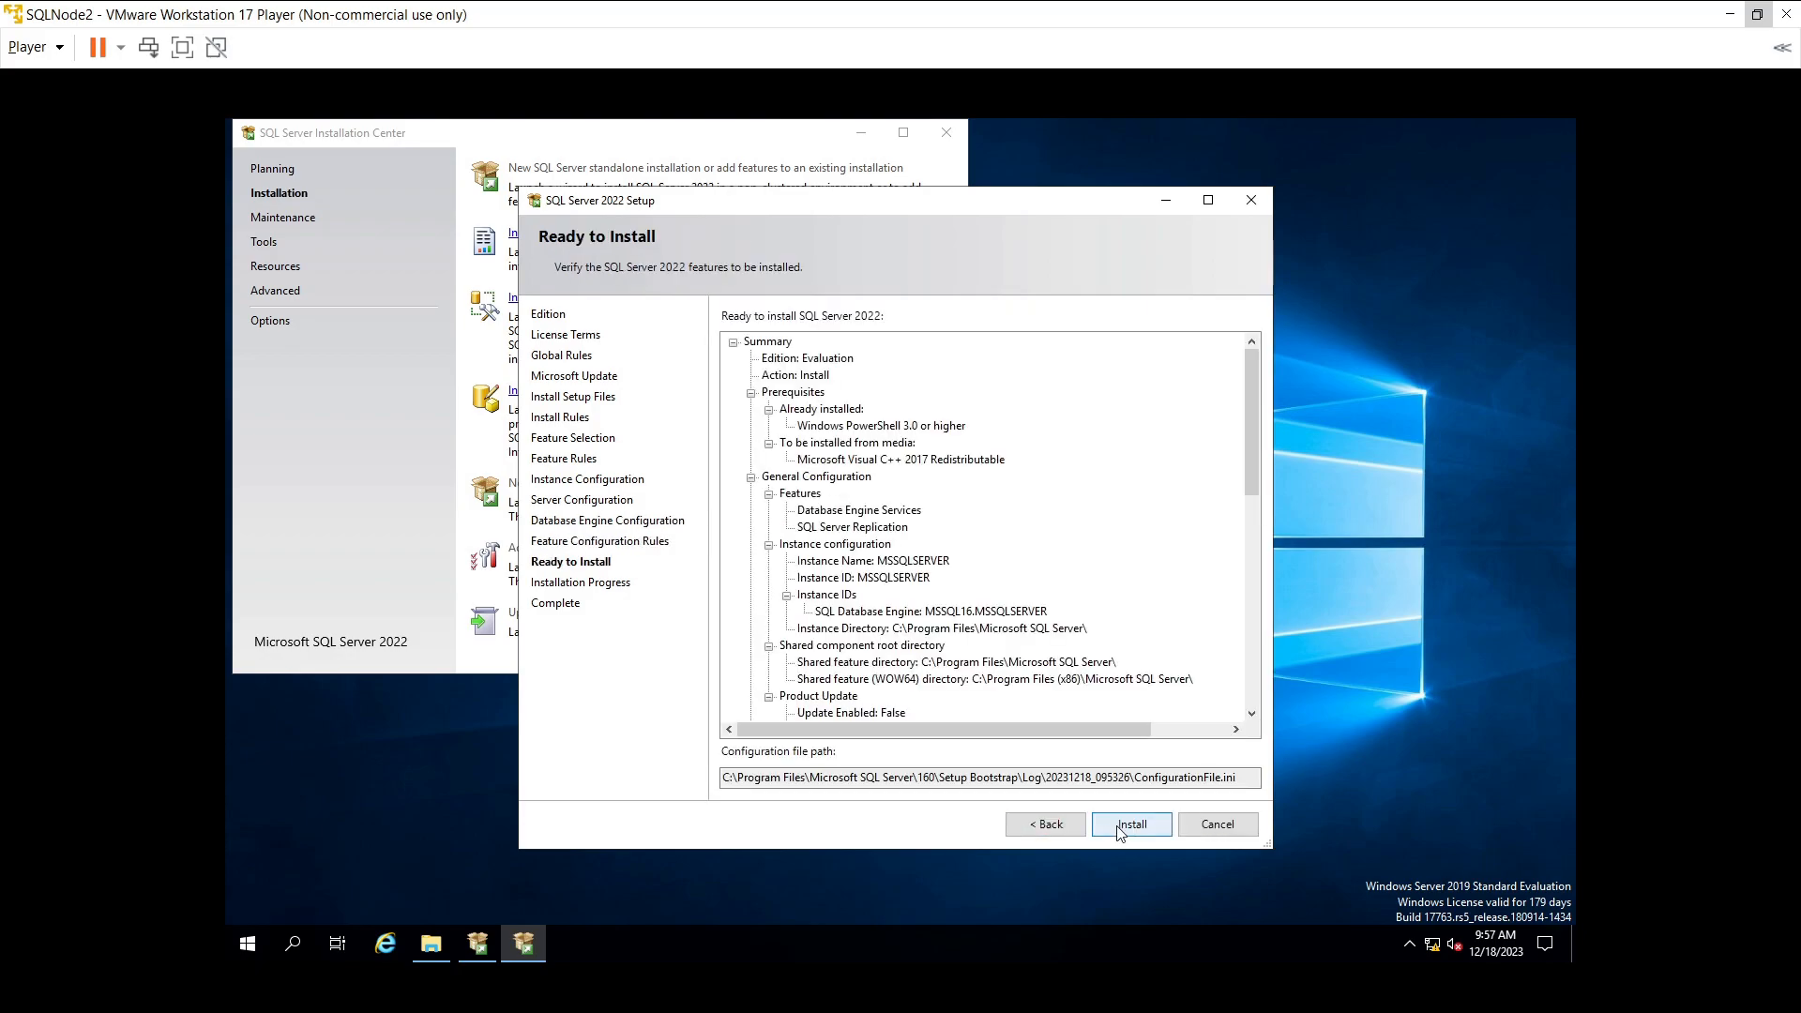
- Start installing the selected SQL Server 2022 features
left_click(1119, 829)
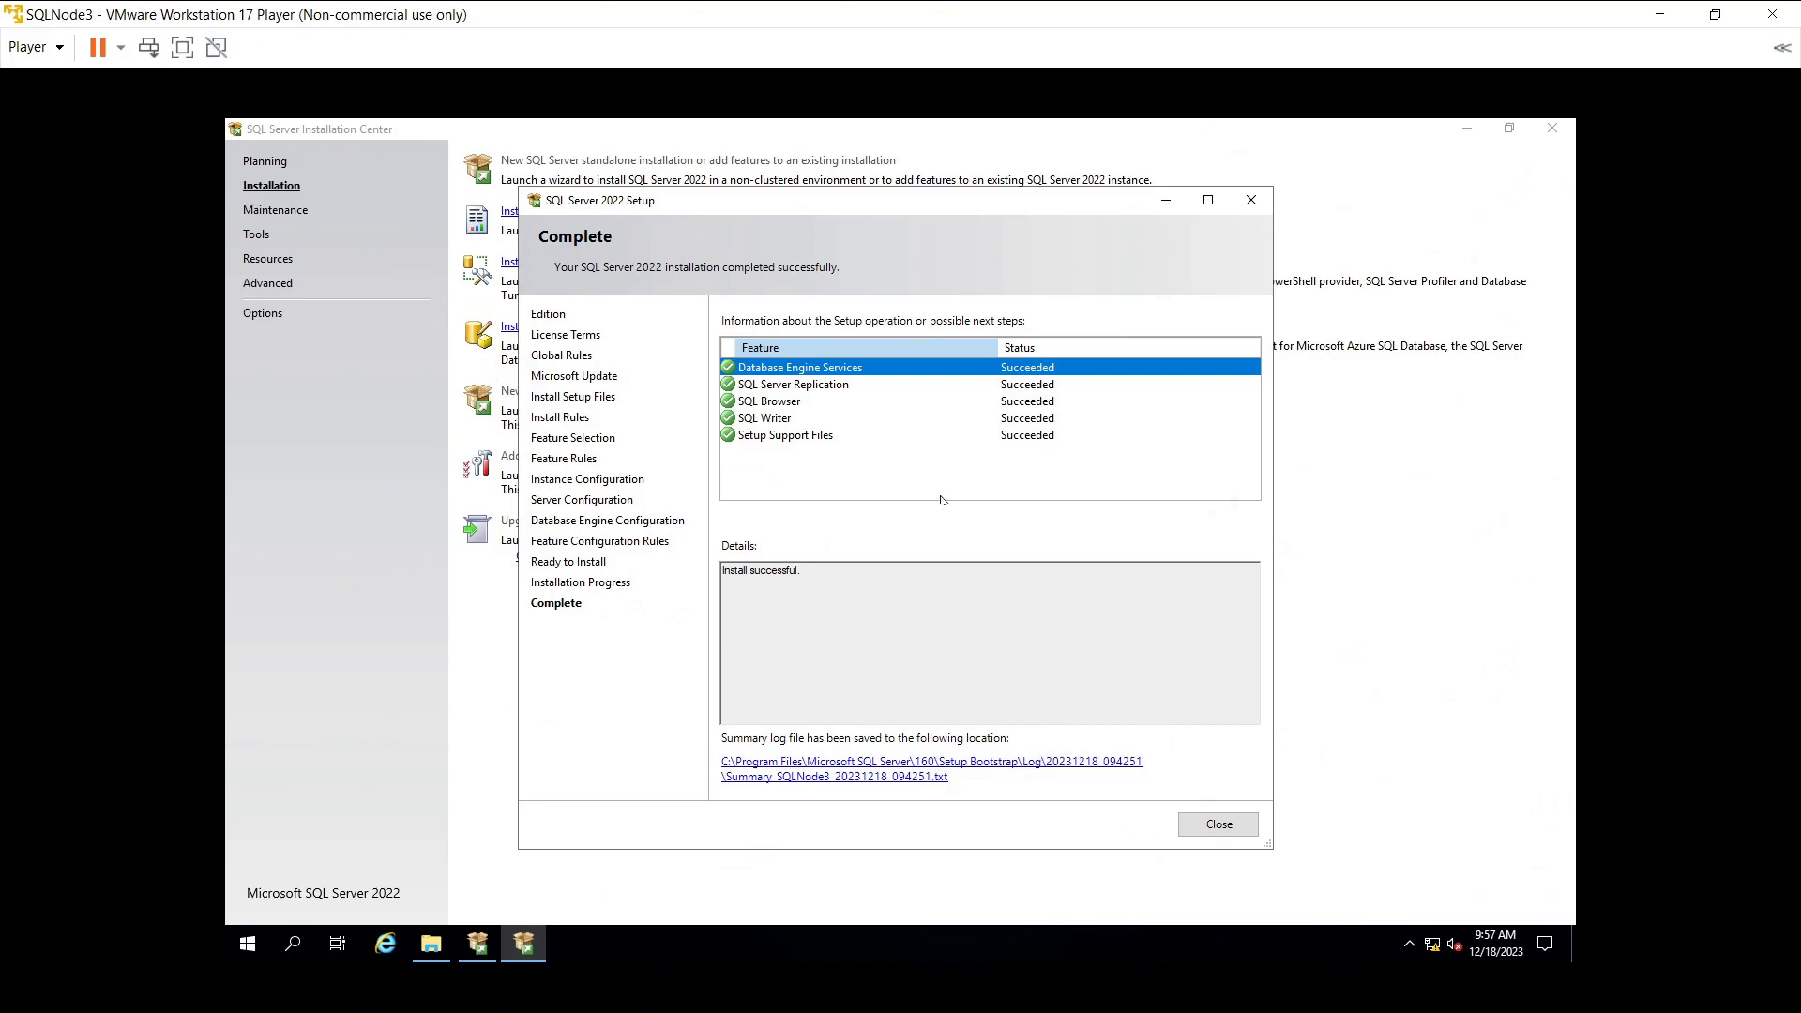
- Close the finished setup wizard and the Installation Center, then search Windows for 'service'
left_click(1219, 824)
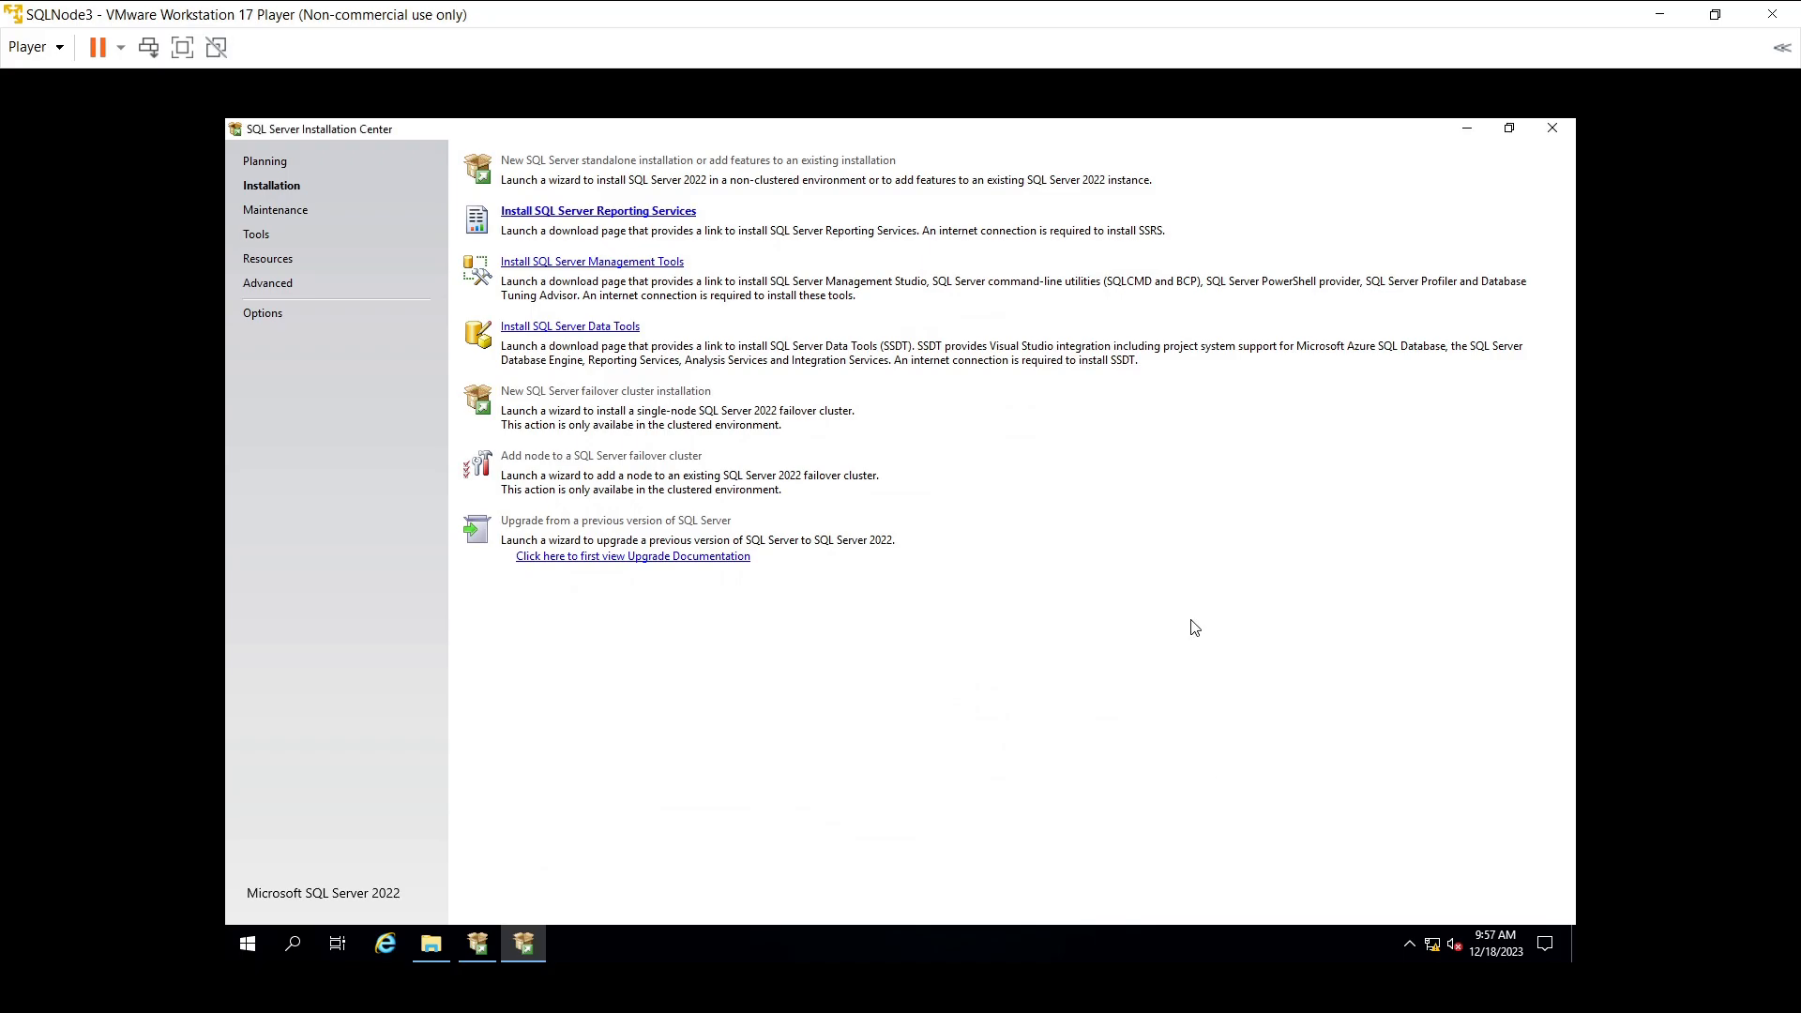
left_click(1549, 137)
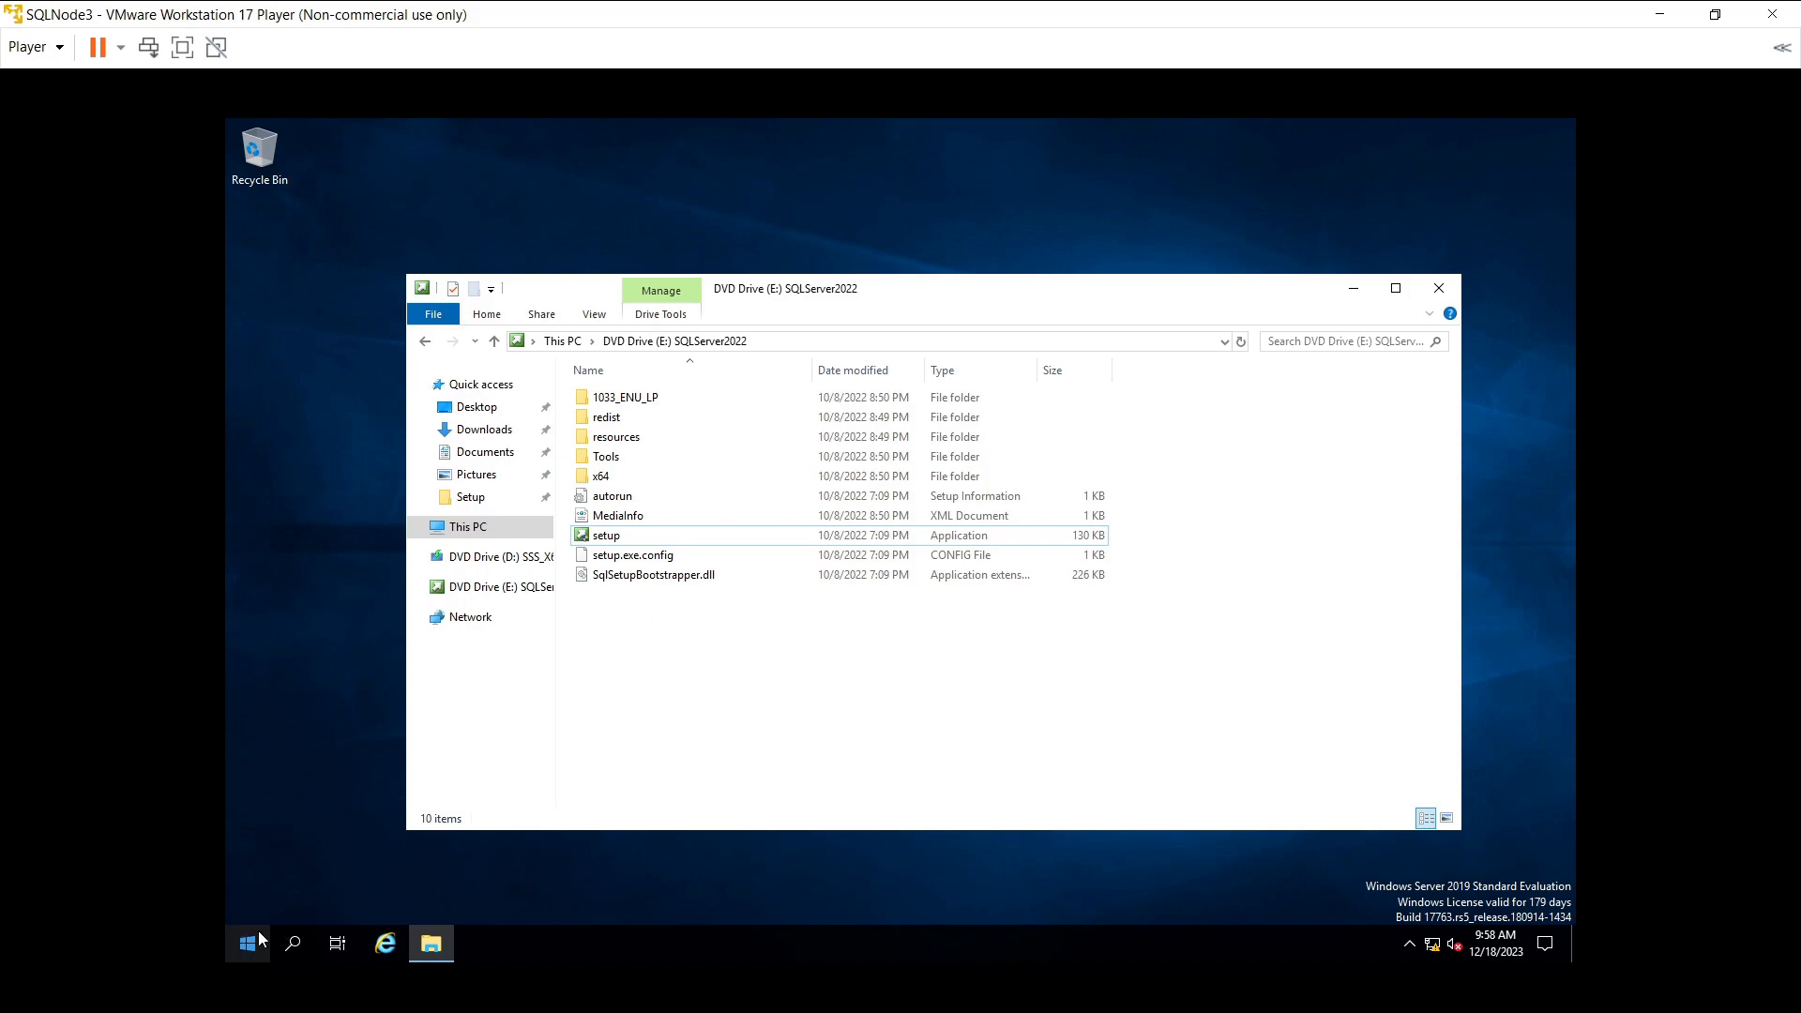
left_click(291, 944)
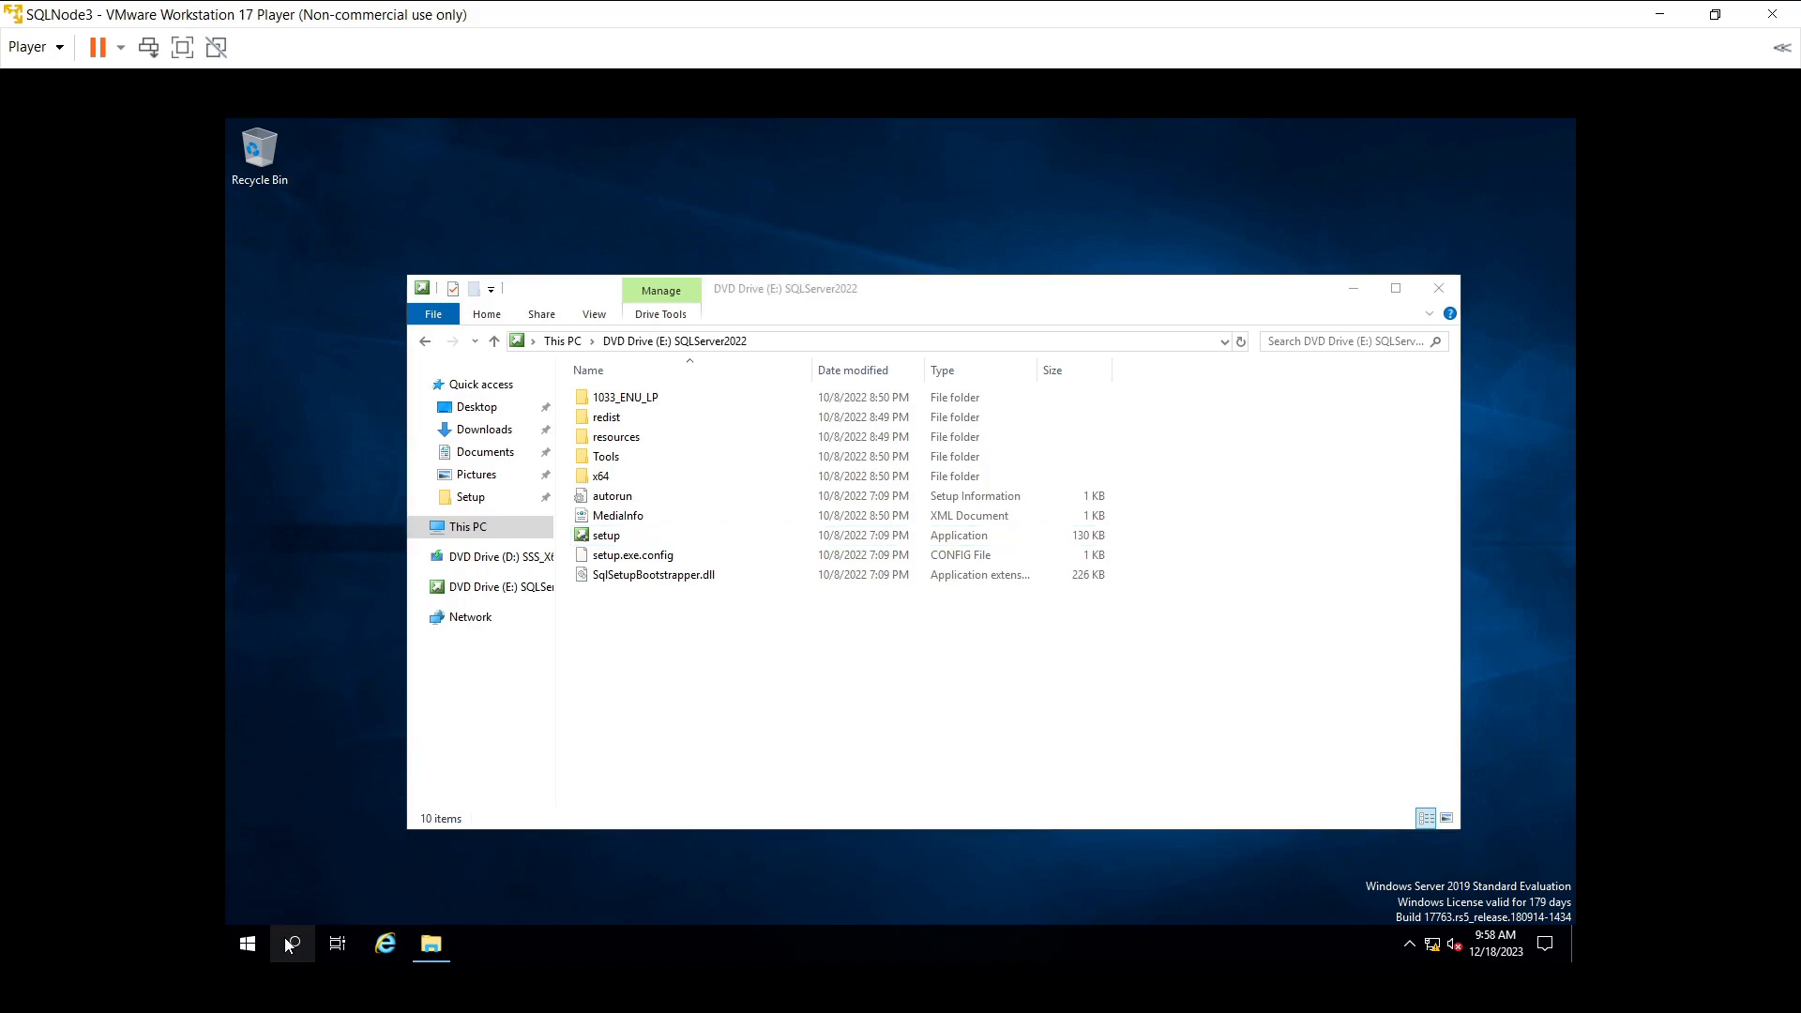
type("s")
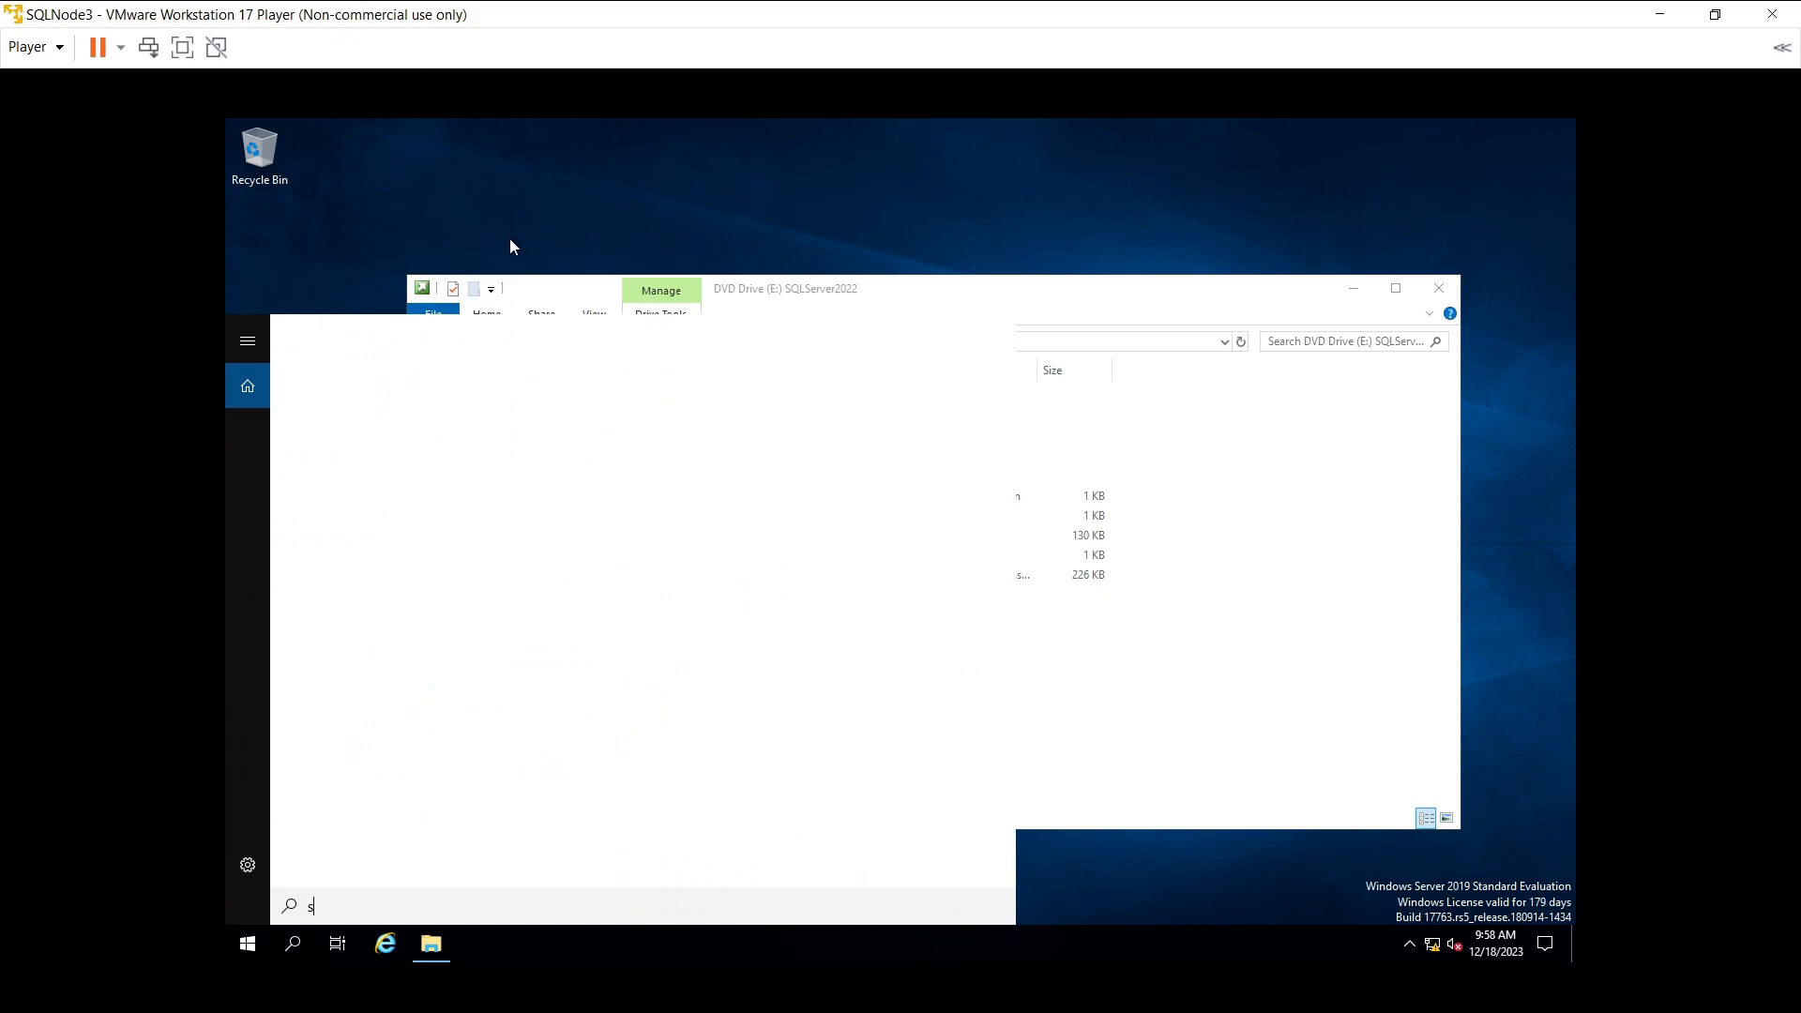
type("ervice")
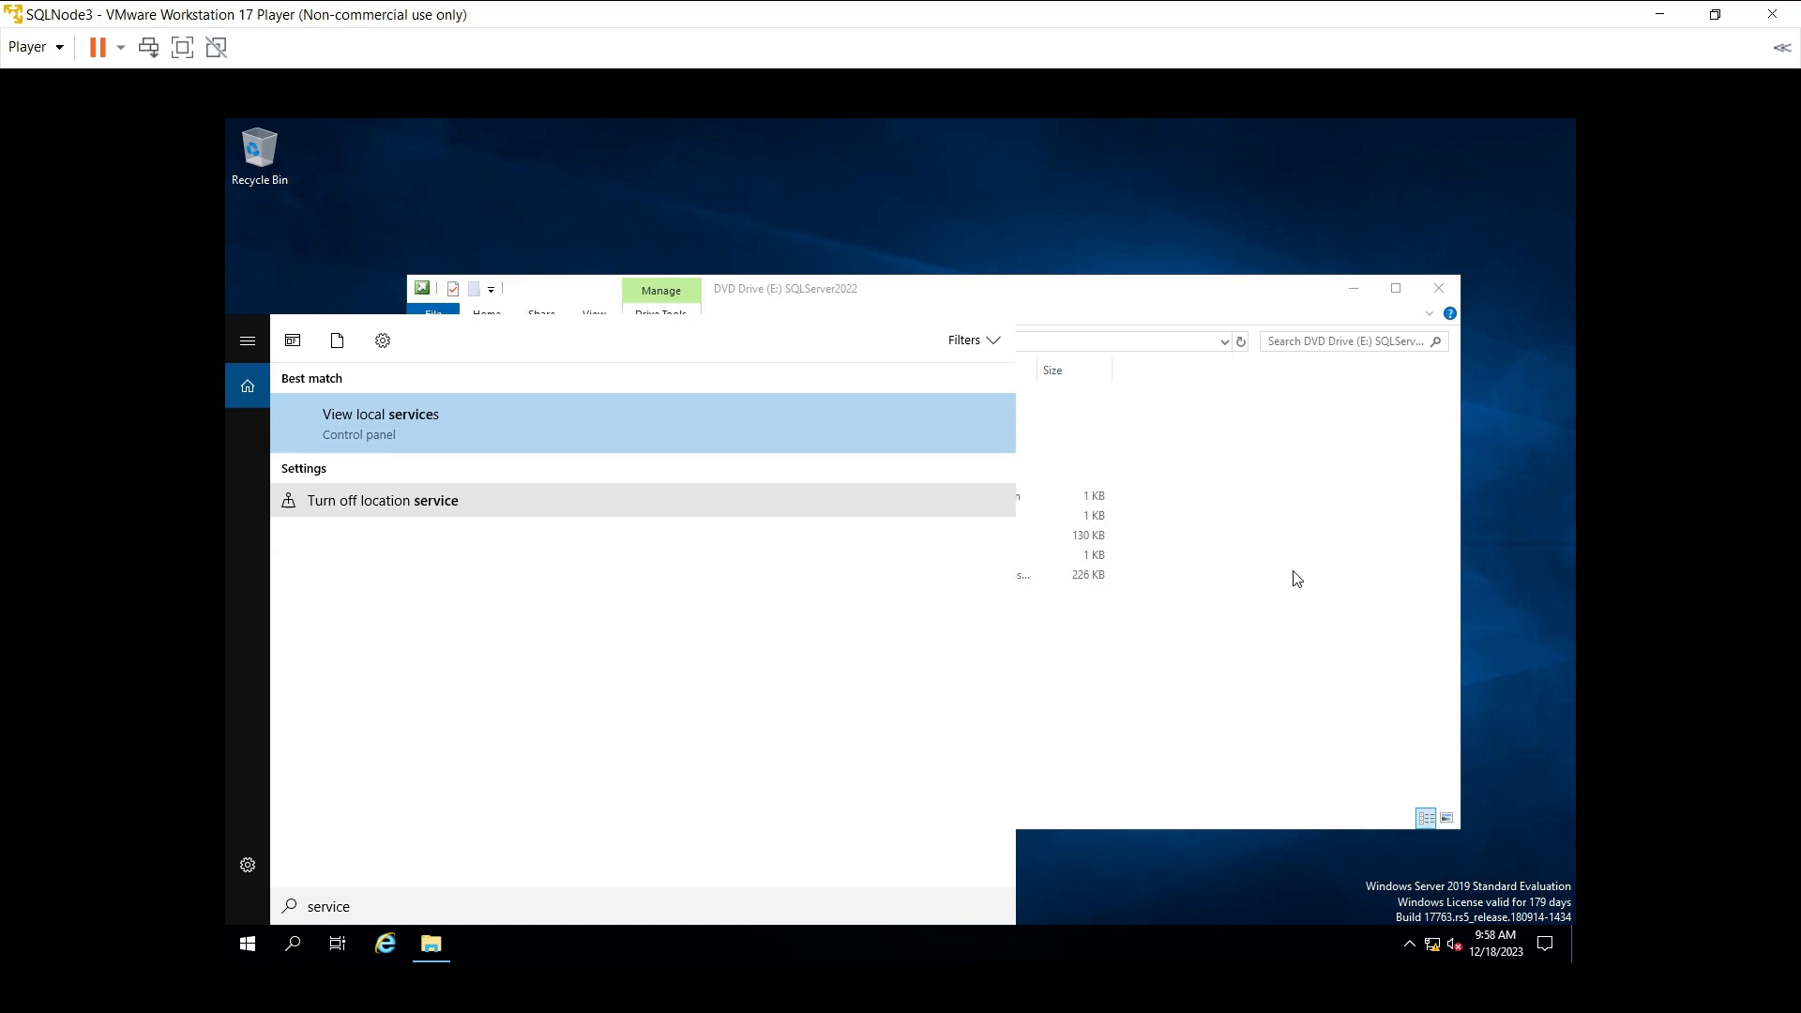
- Dismiss the search, move File Explorer aside and open the Setup folder on drive C
left_click(919, 298)
left_click_drag(1003, 297, 1099, 286)
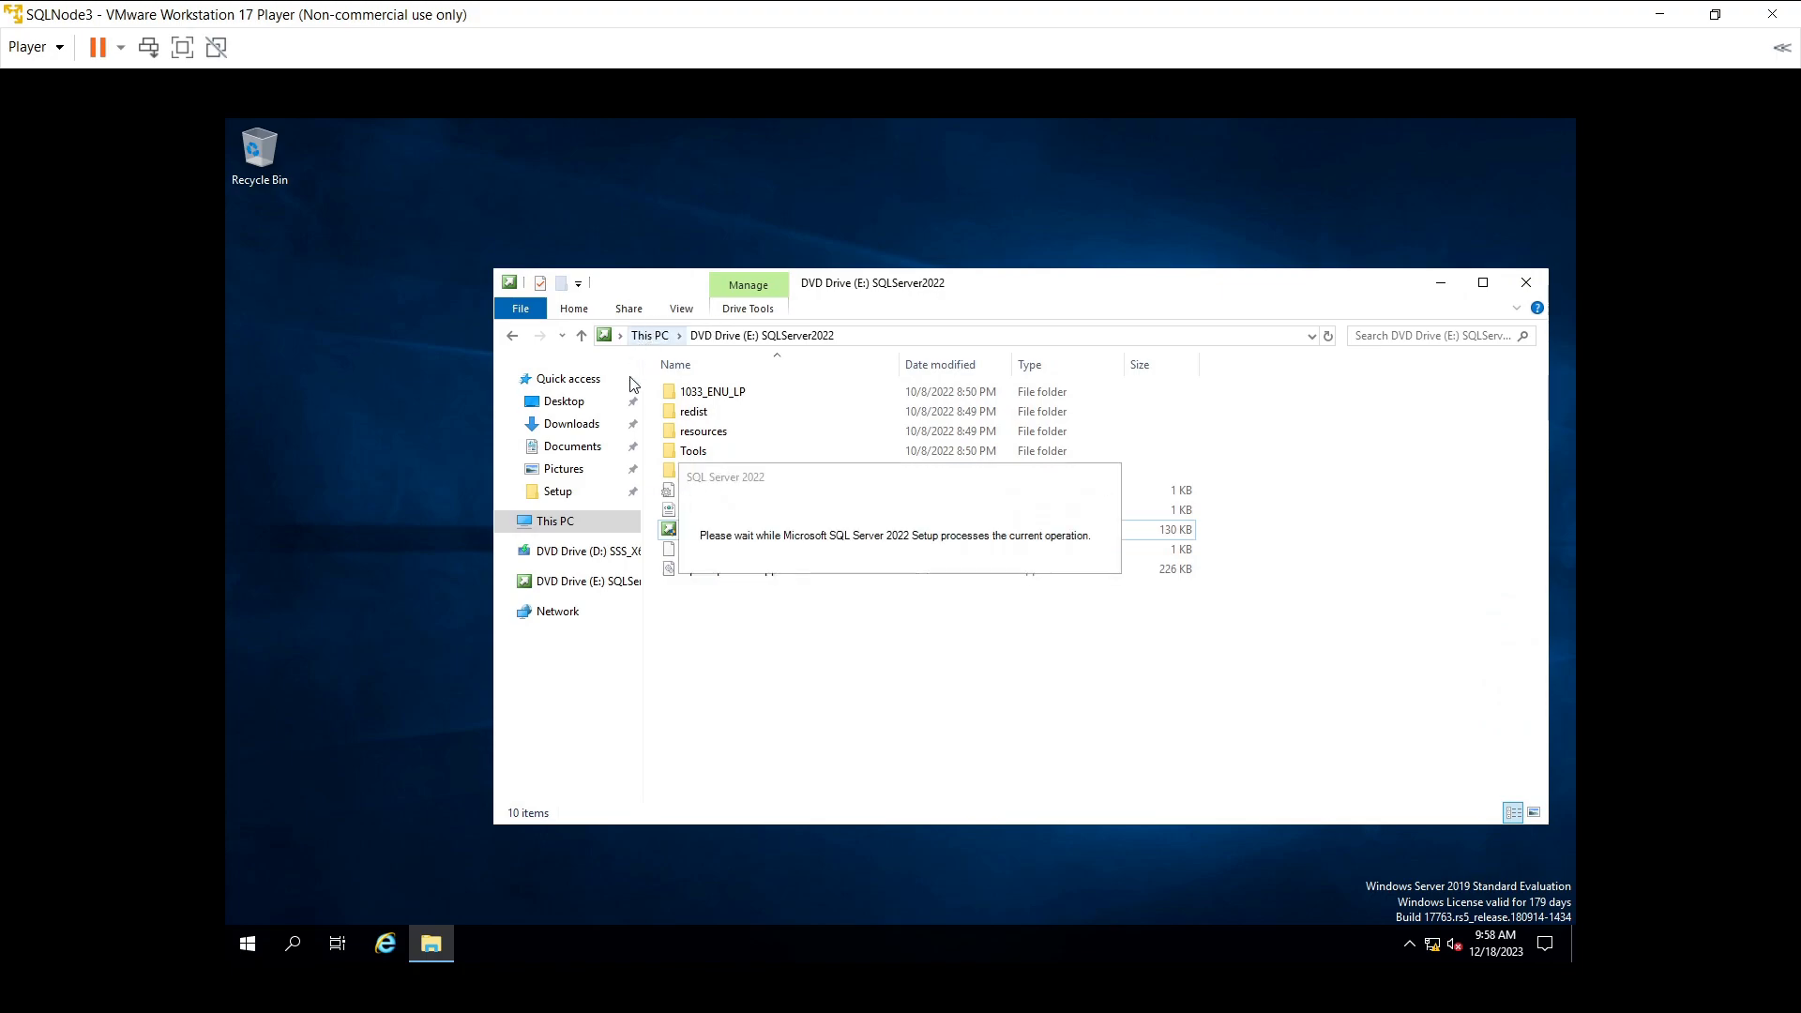
left_click(559, 489)
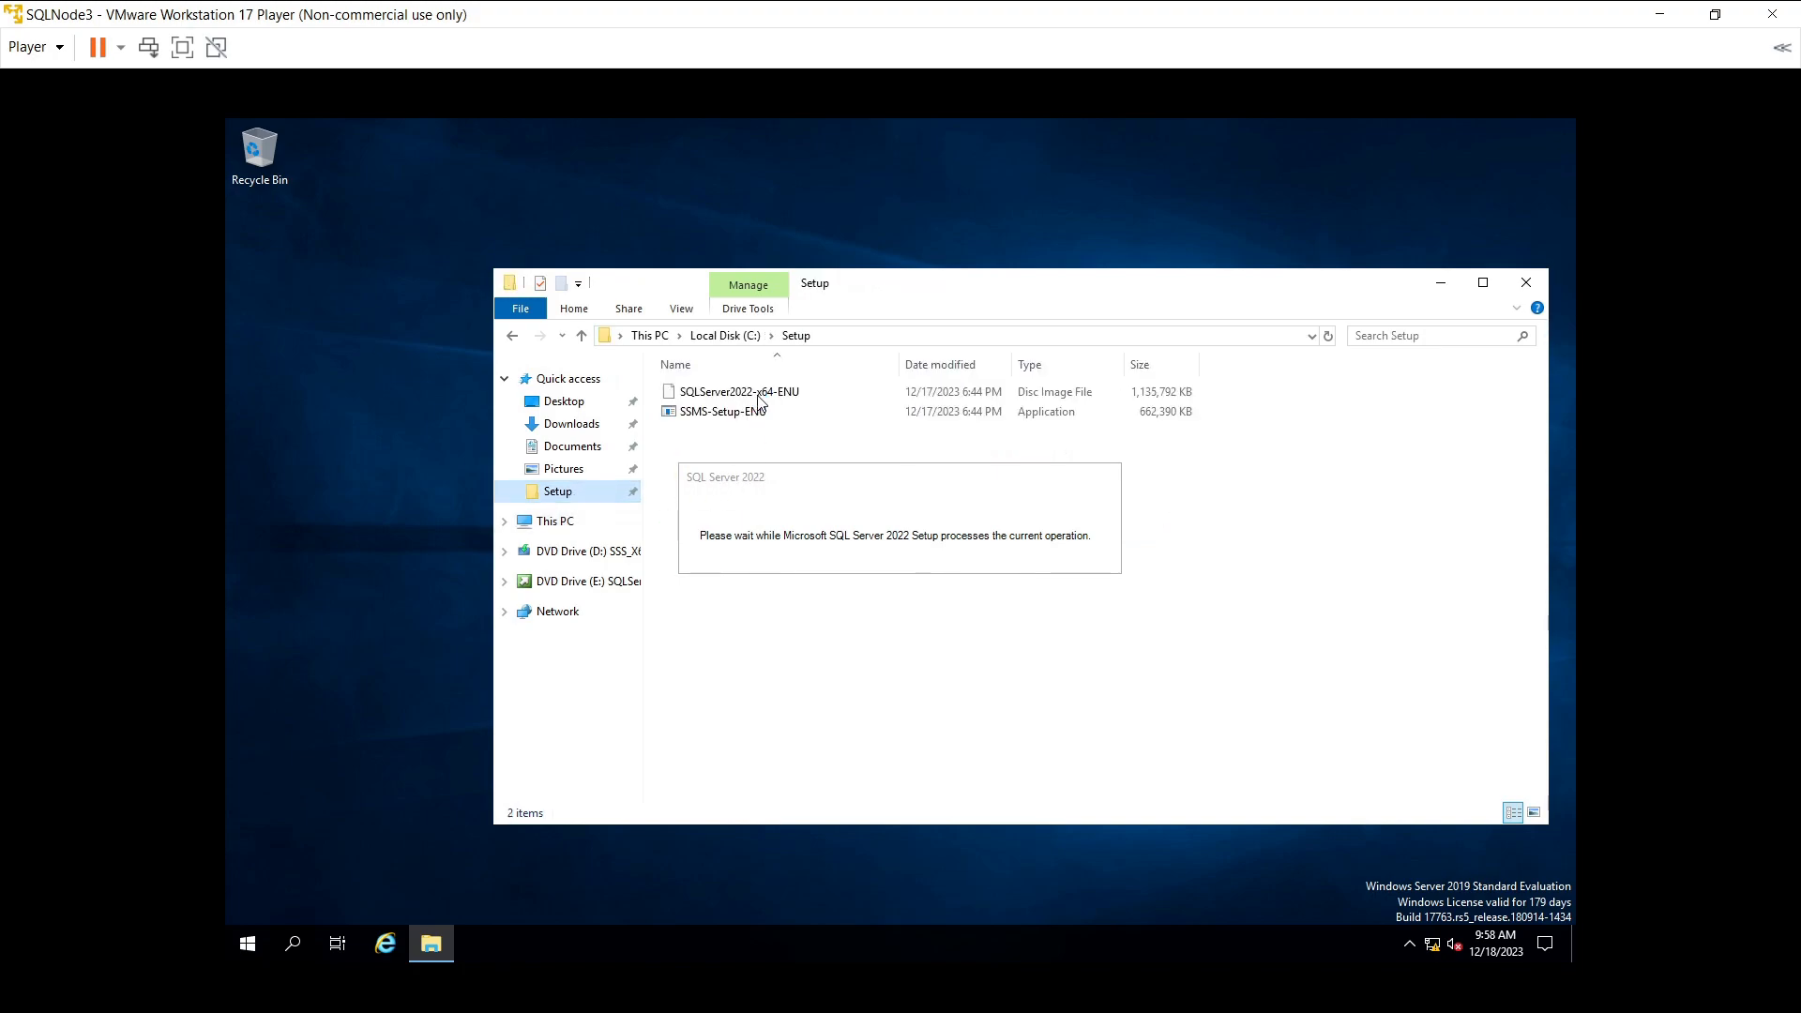
- Launch SSMS-Setup-ENU from the Setup folder to start the SSMS 19.2 installer
double_click(727, 409)
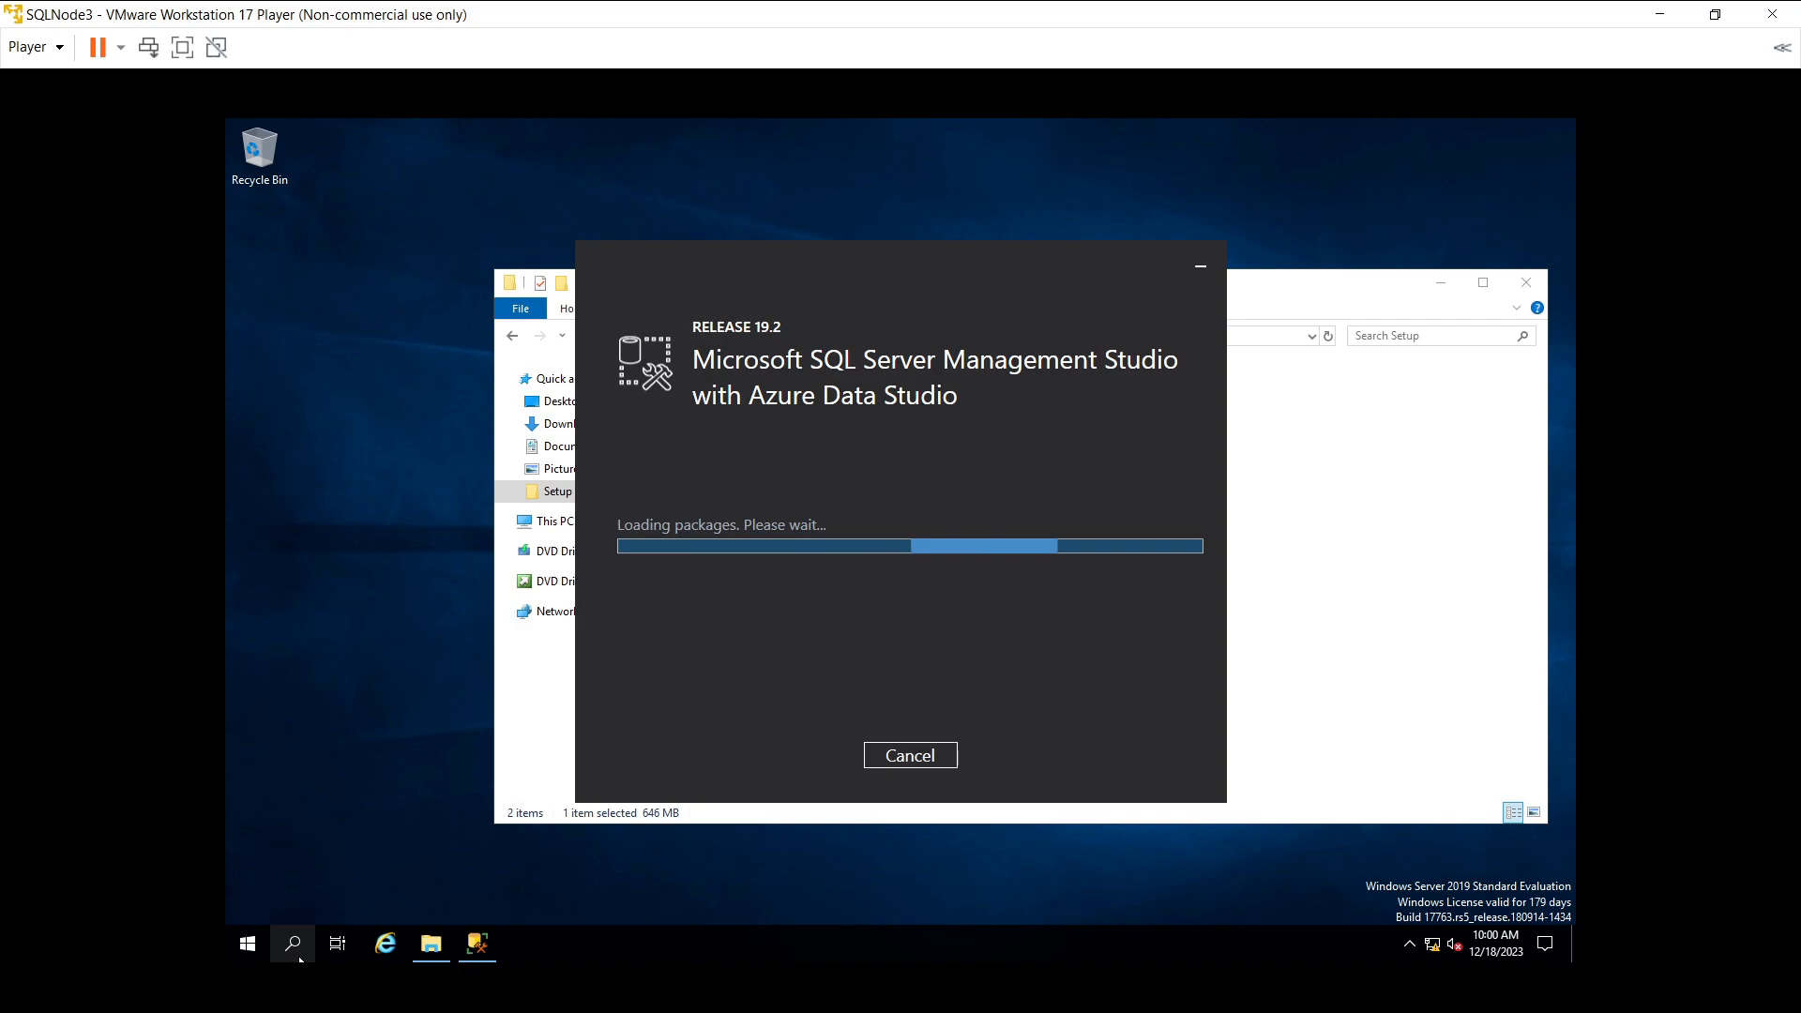
- Open Services via search, confirm SQL Server (MSSQLSERVER) is Running, then close the console
left_click(299, 957)
type("s")
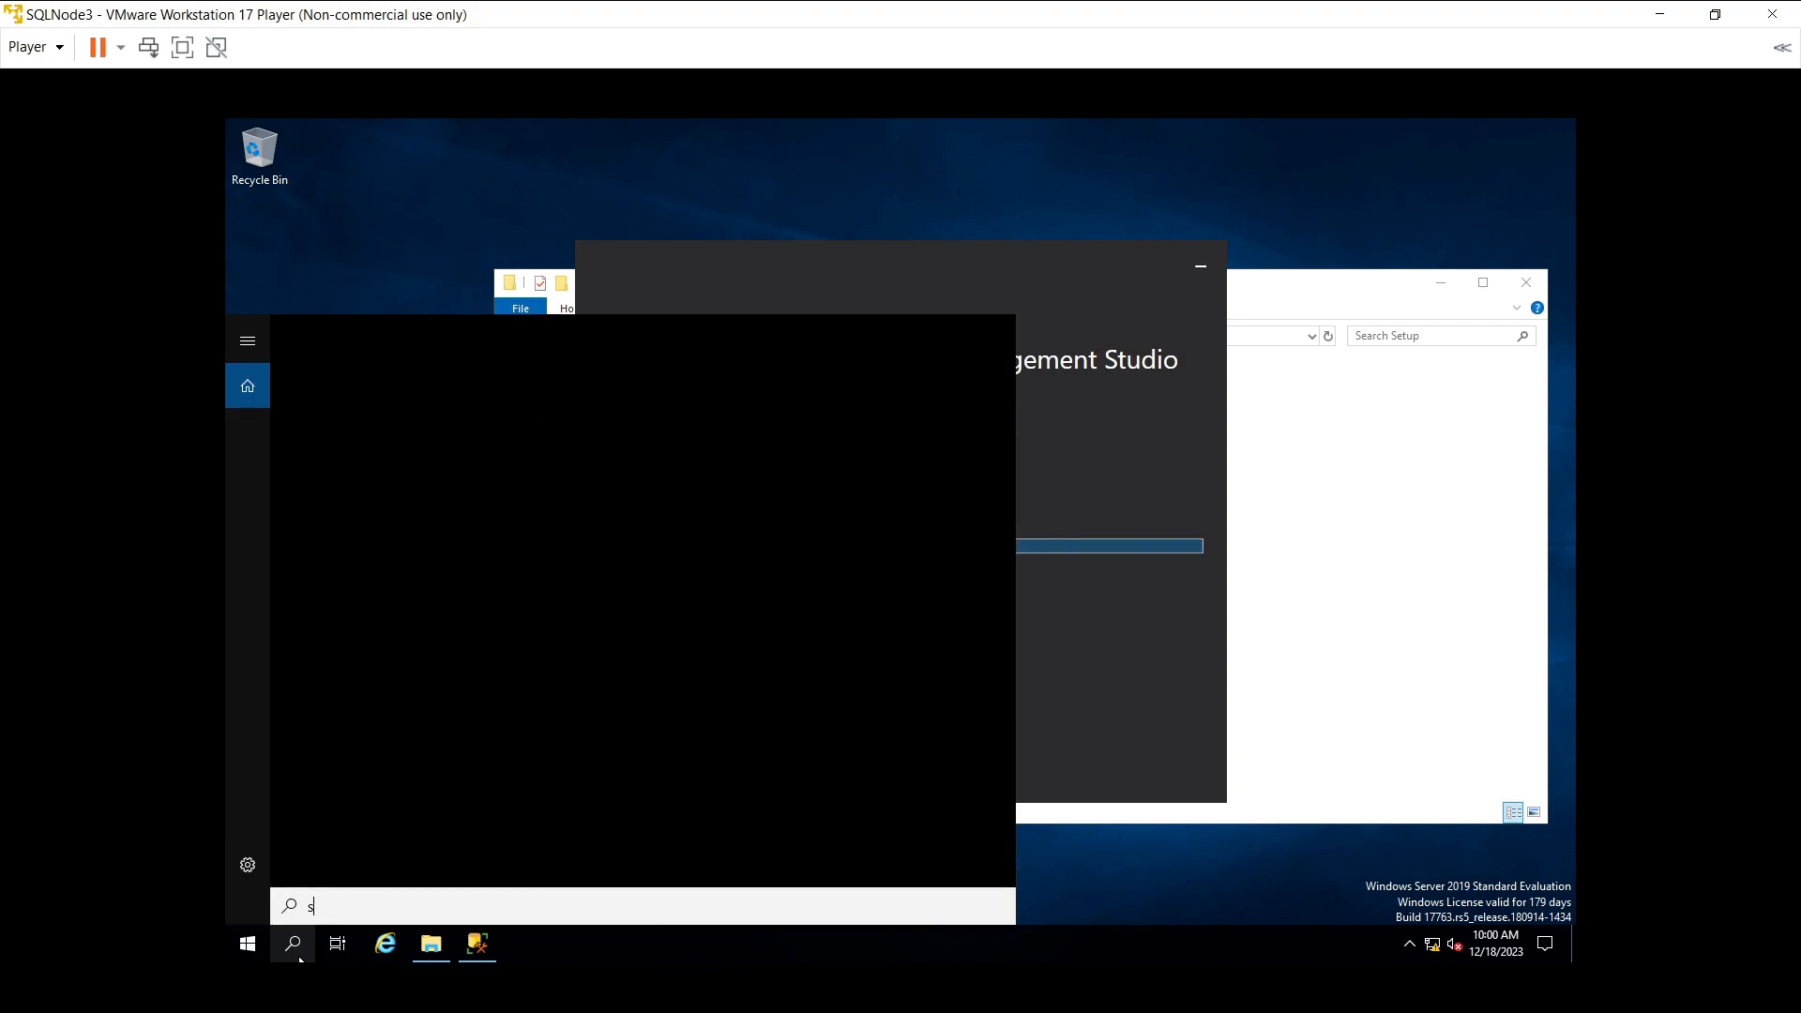
type("er")
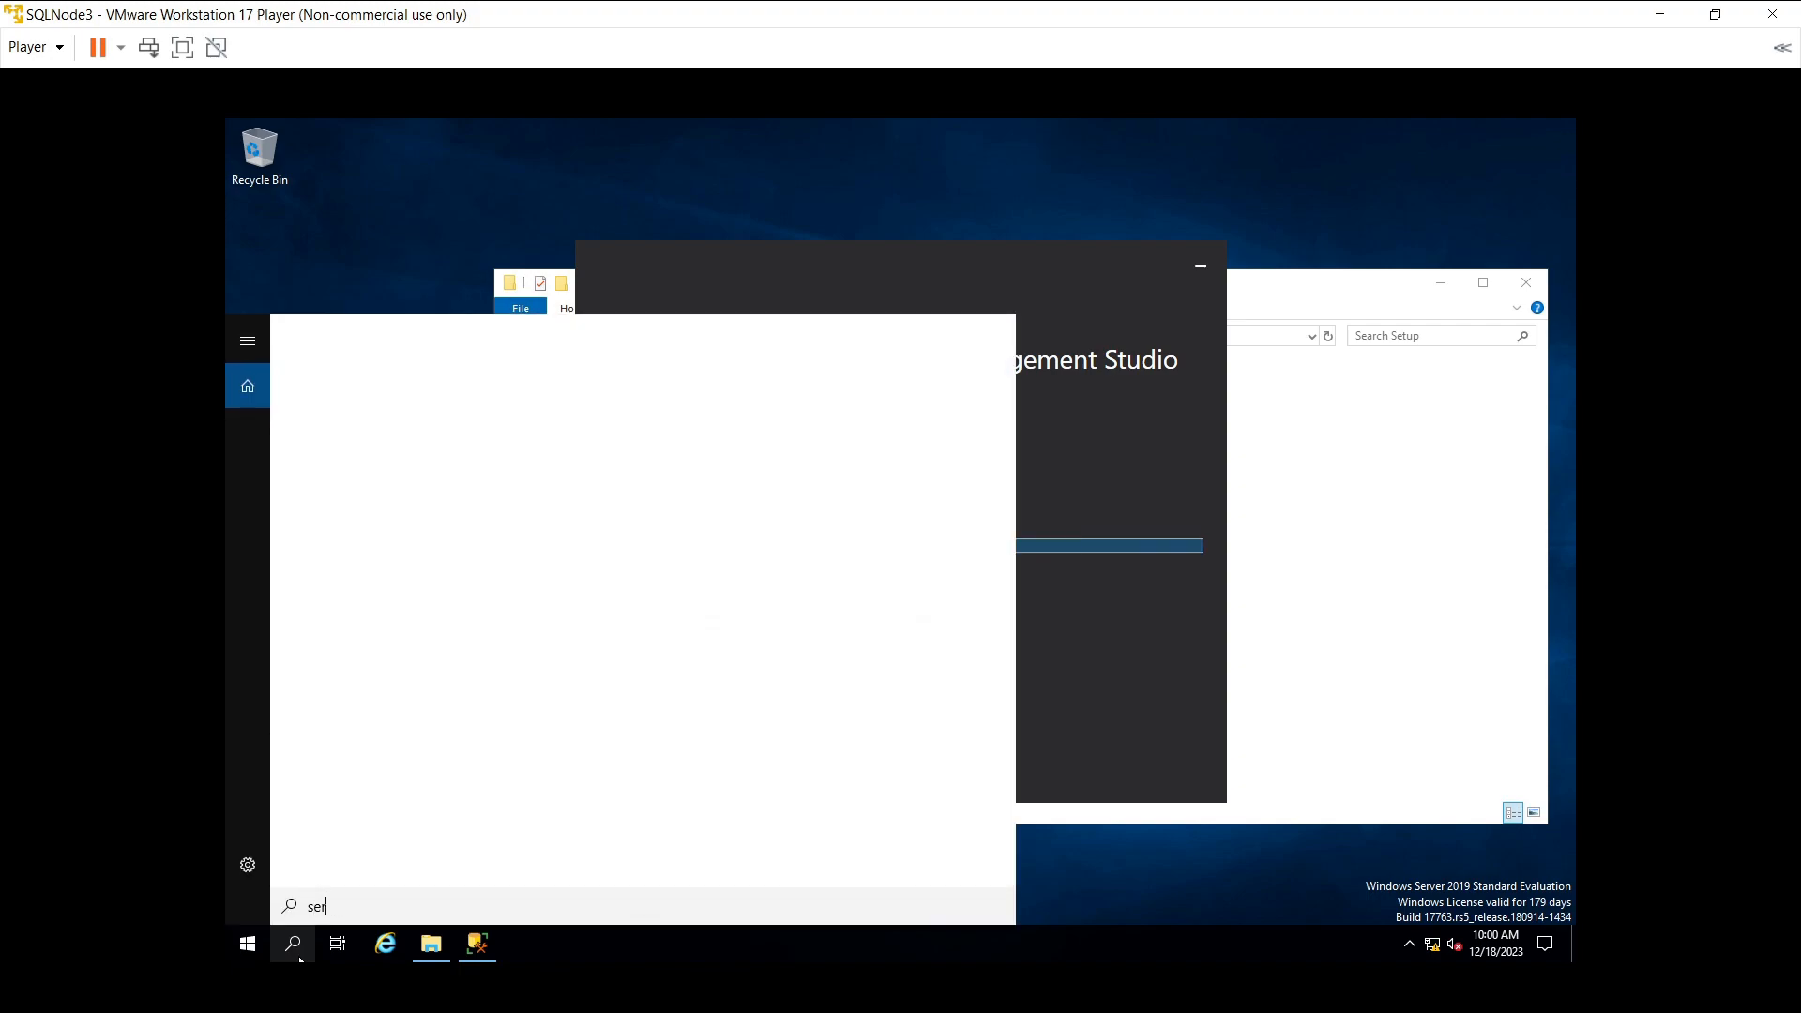
type("vic")
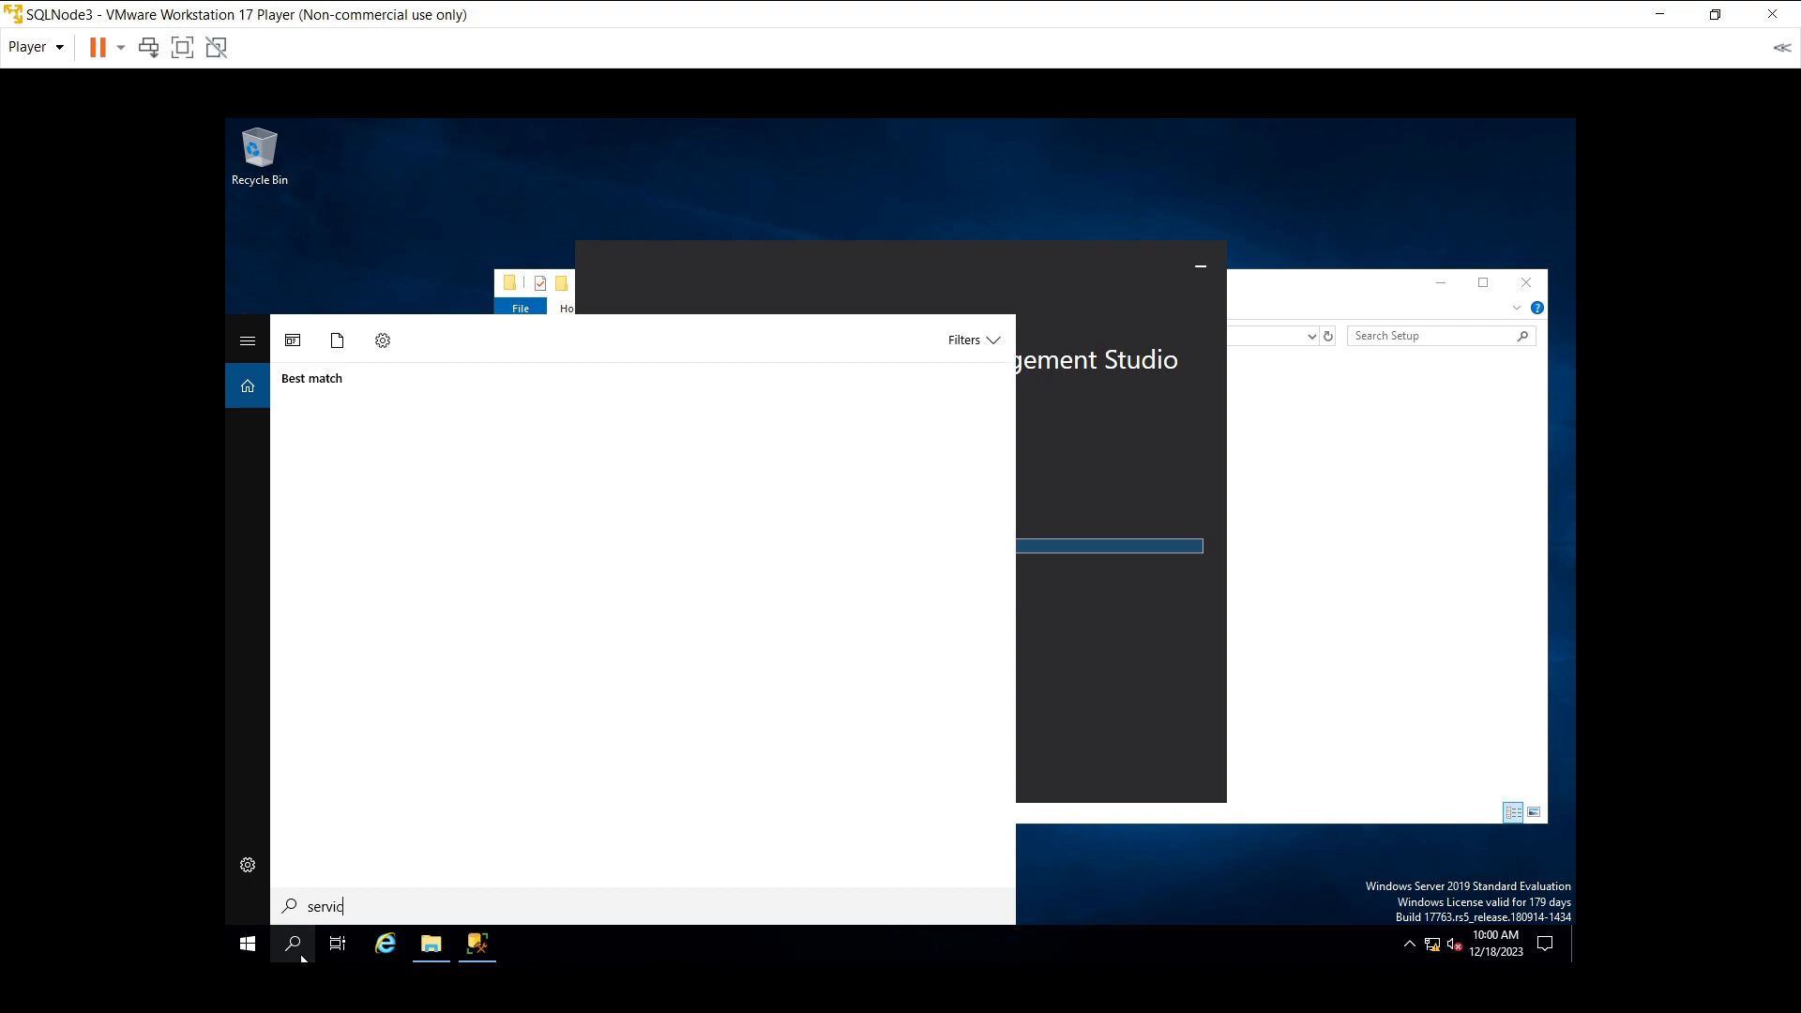
type("es")
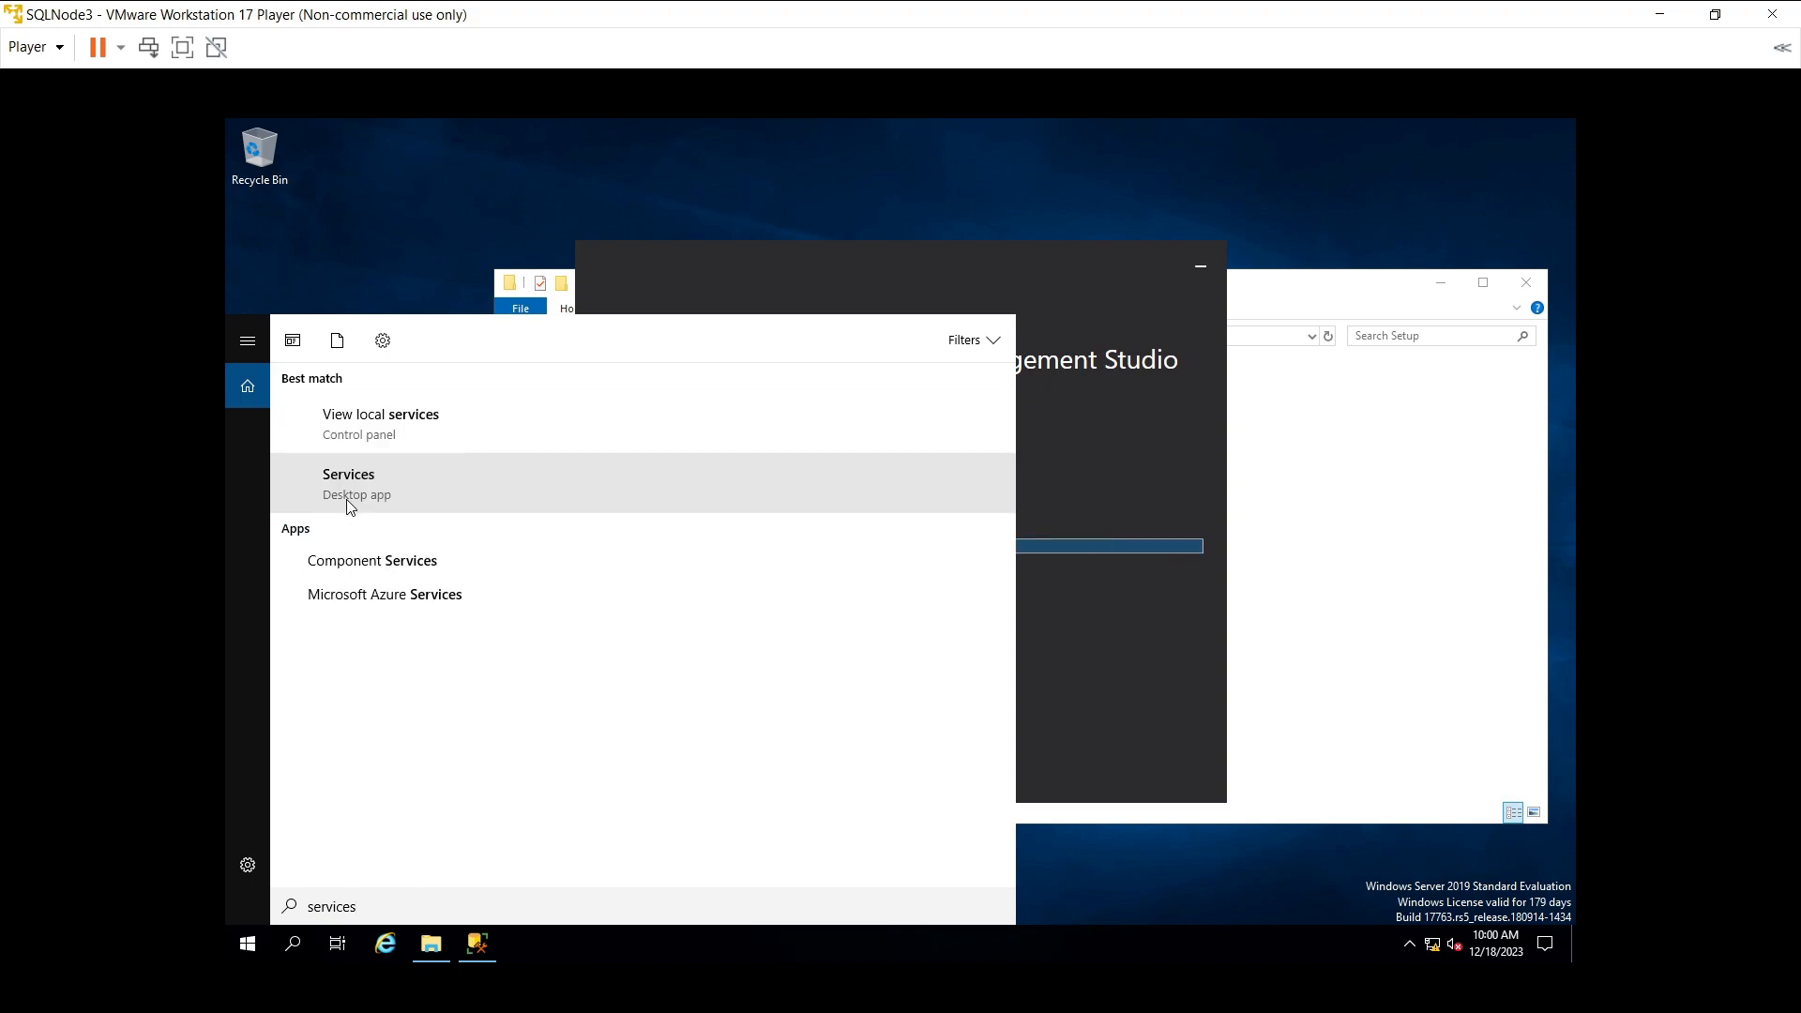
left_click(533, 485)
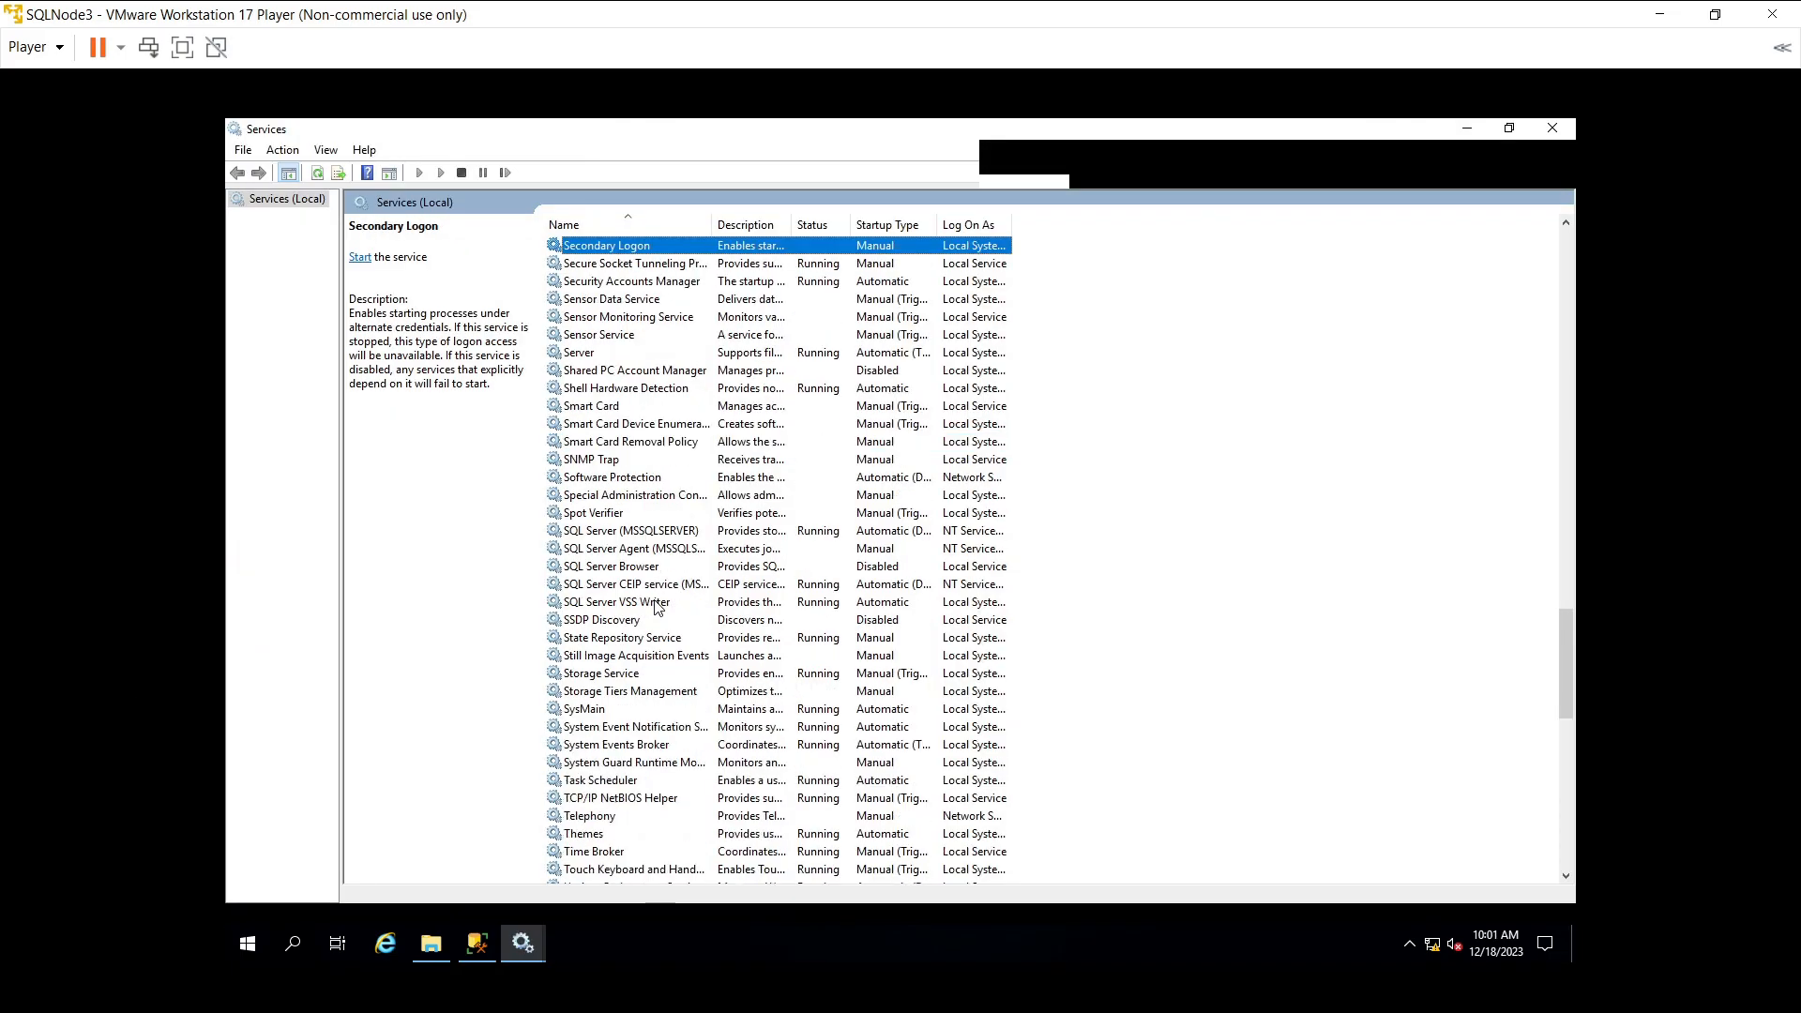
left_click(631, 532)
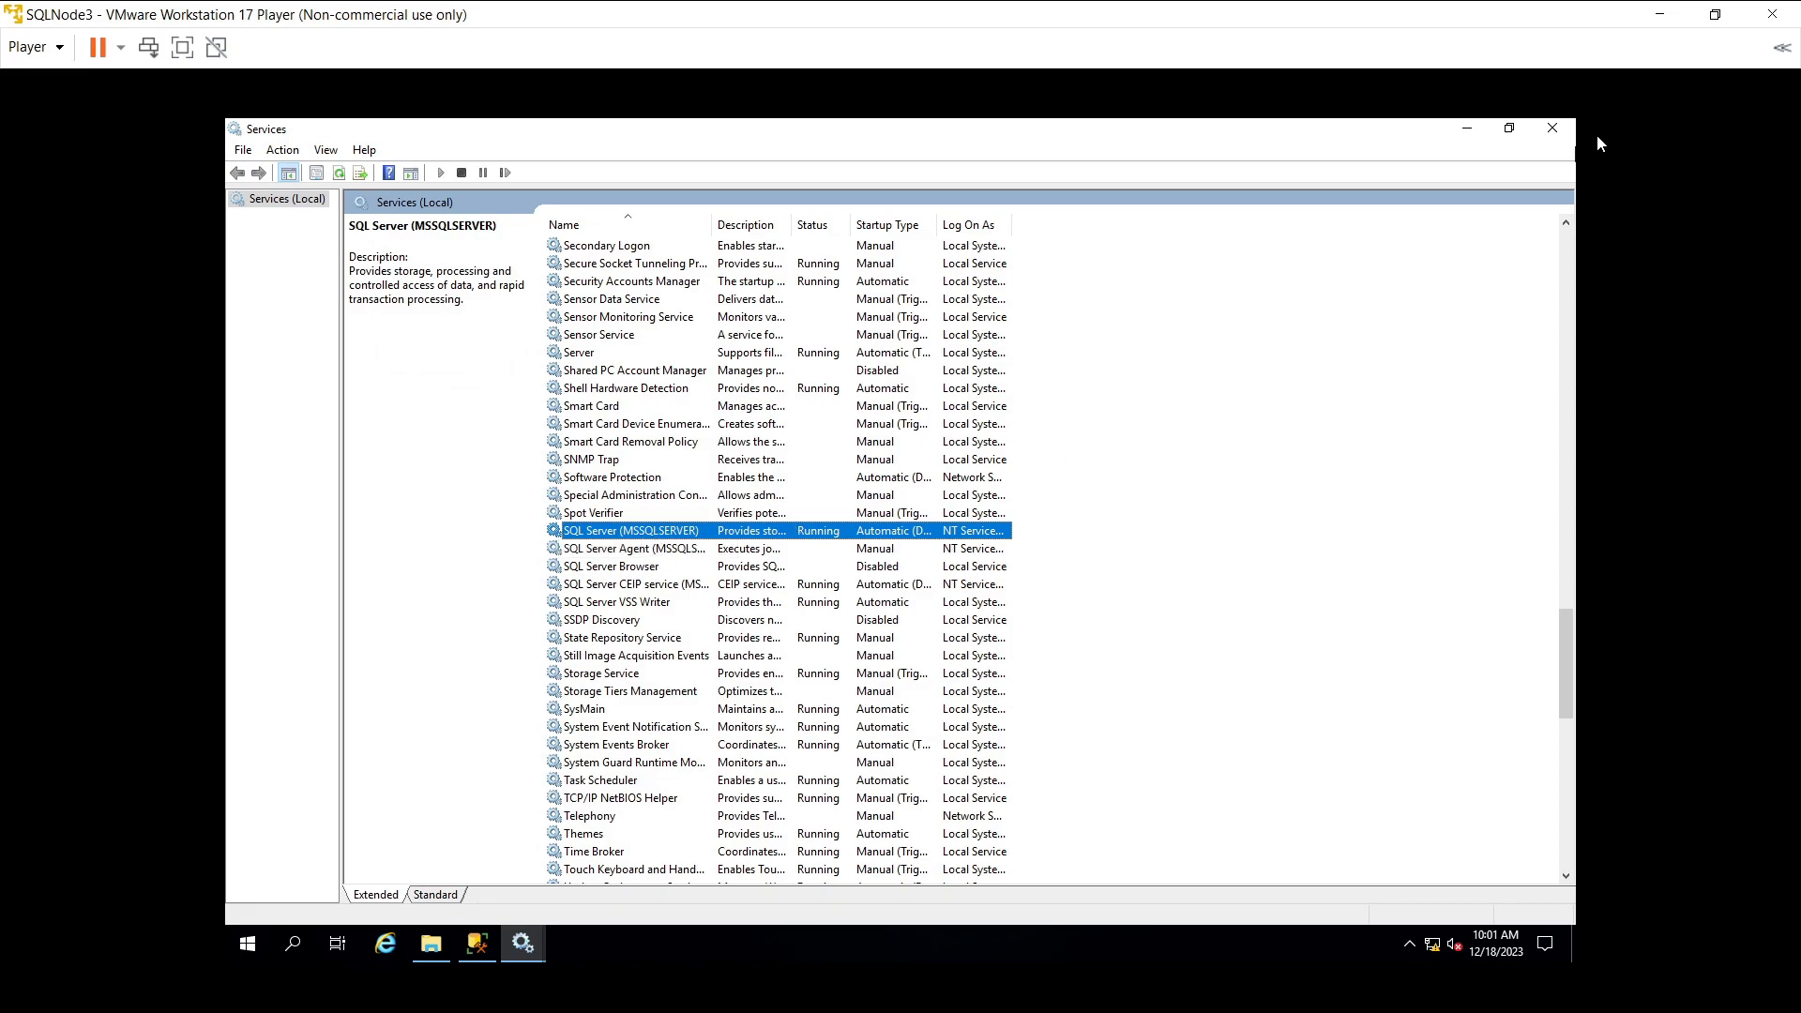
left_click(1563, 132)
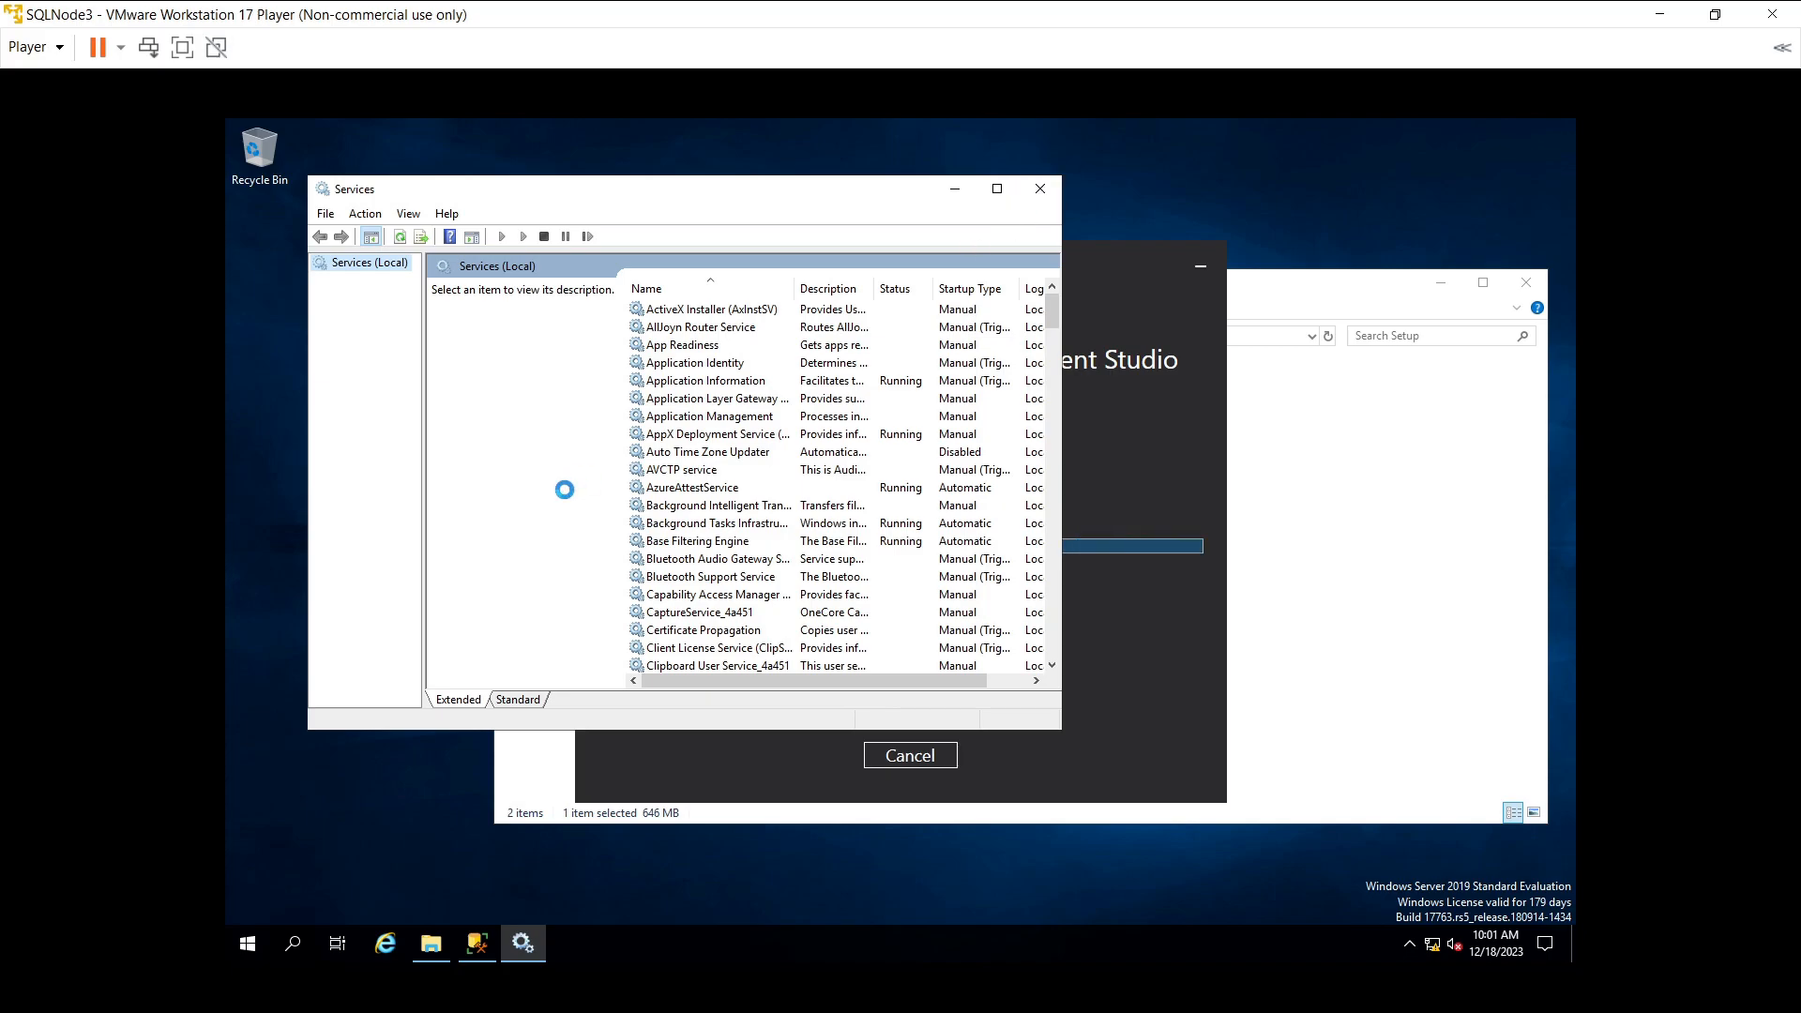
key("alt+F4")
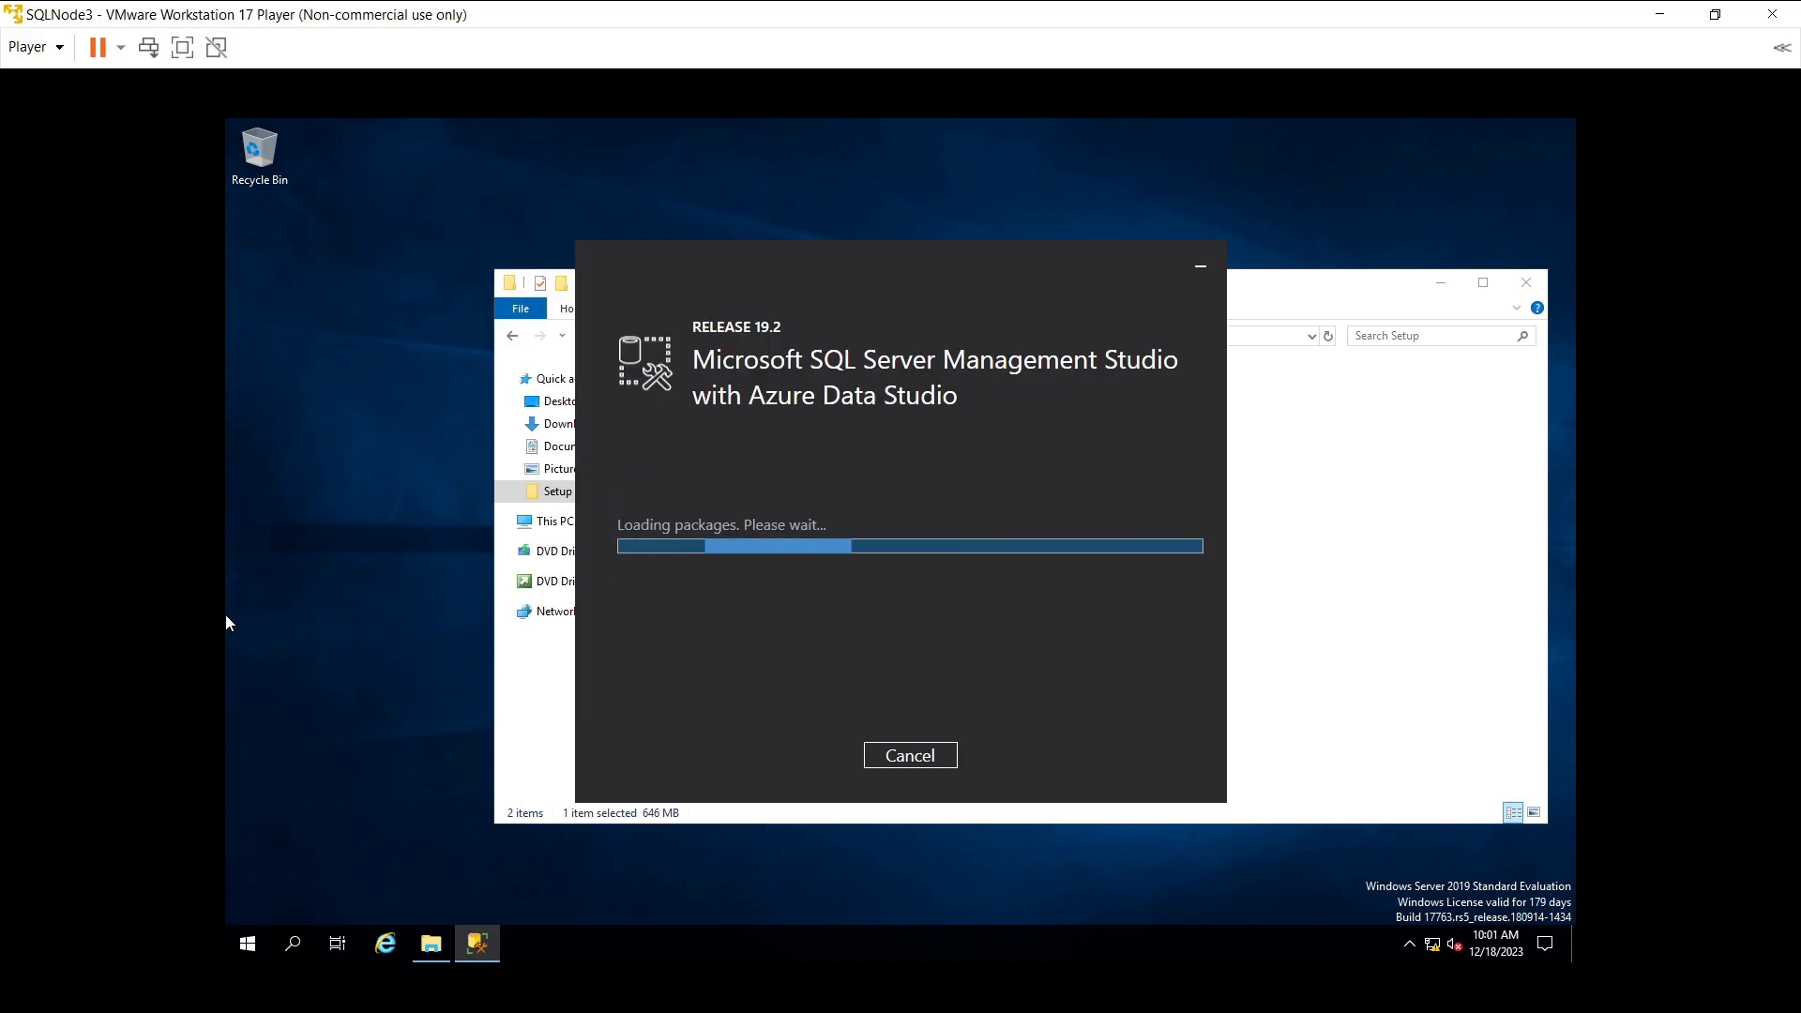
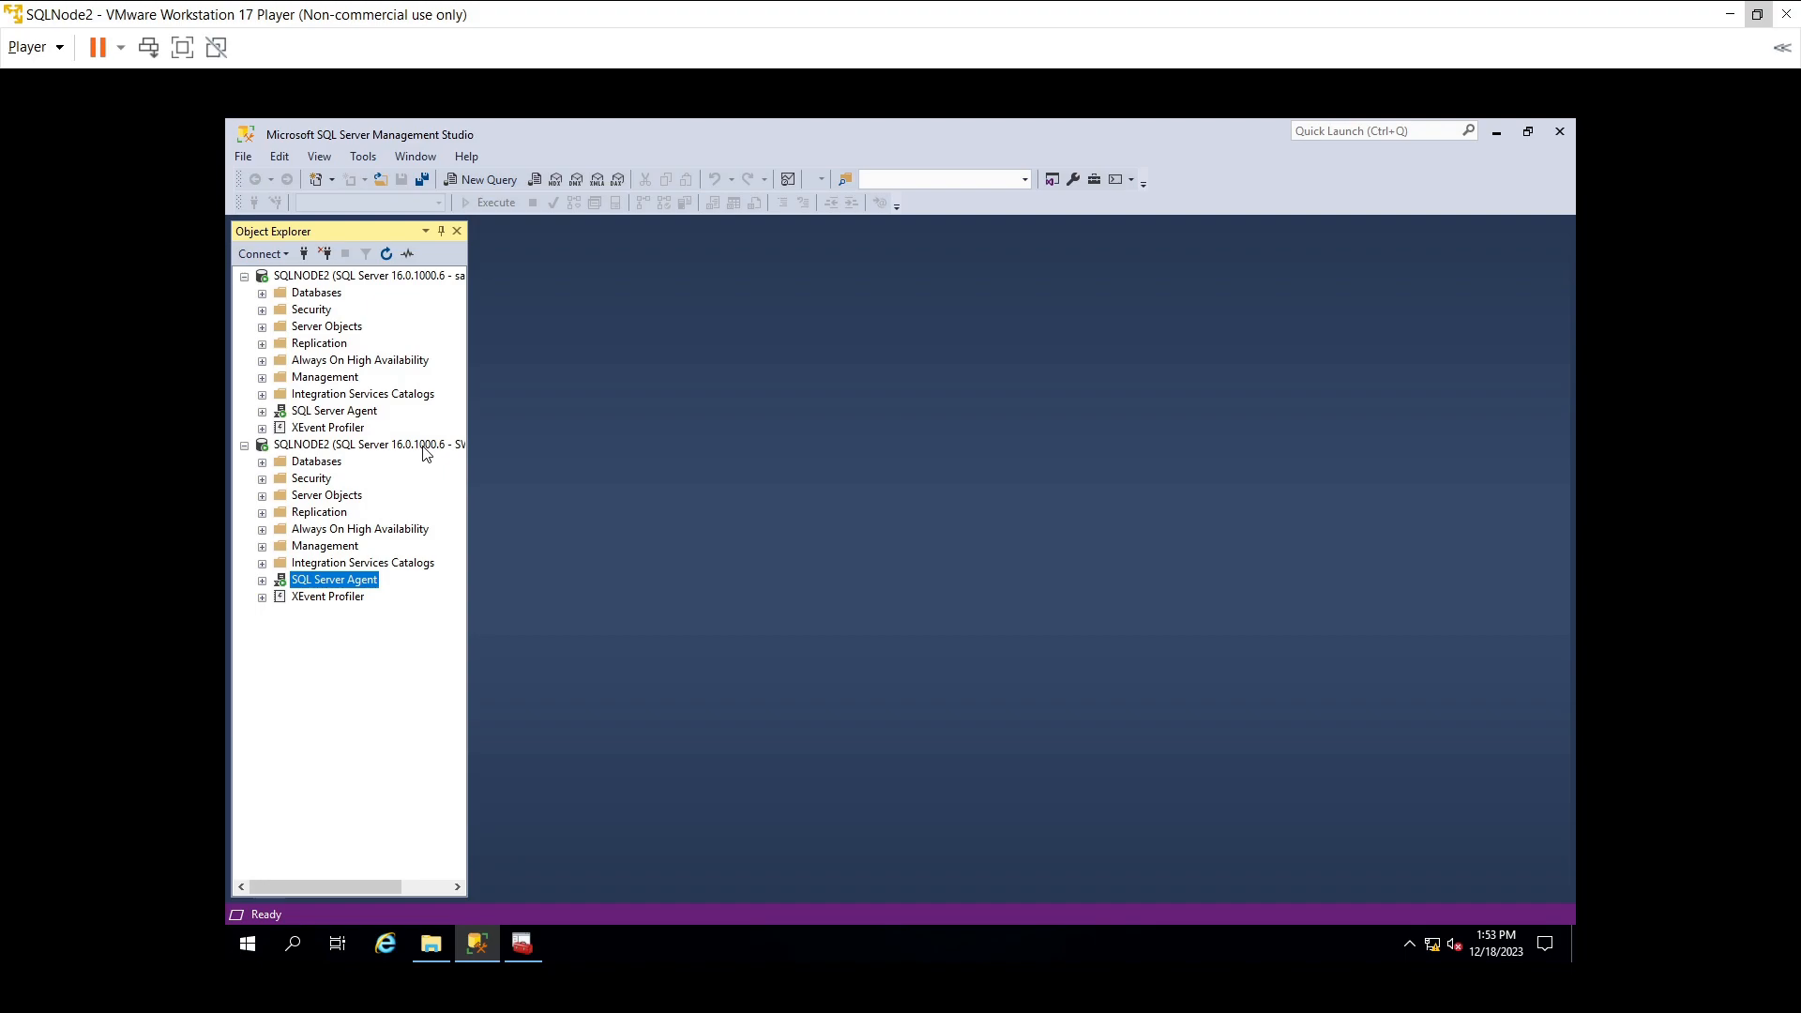
- Widen the Object Explorer pane so the full SQLNODE2 connection names are readable
left_click(422, 445)
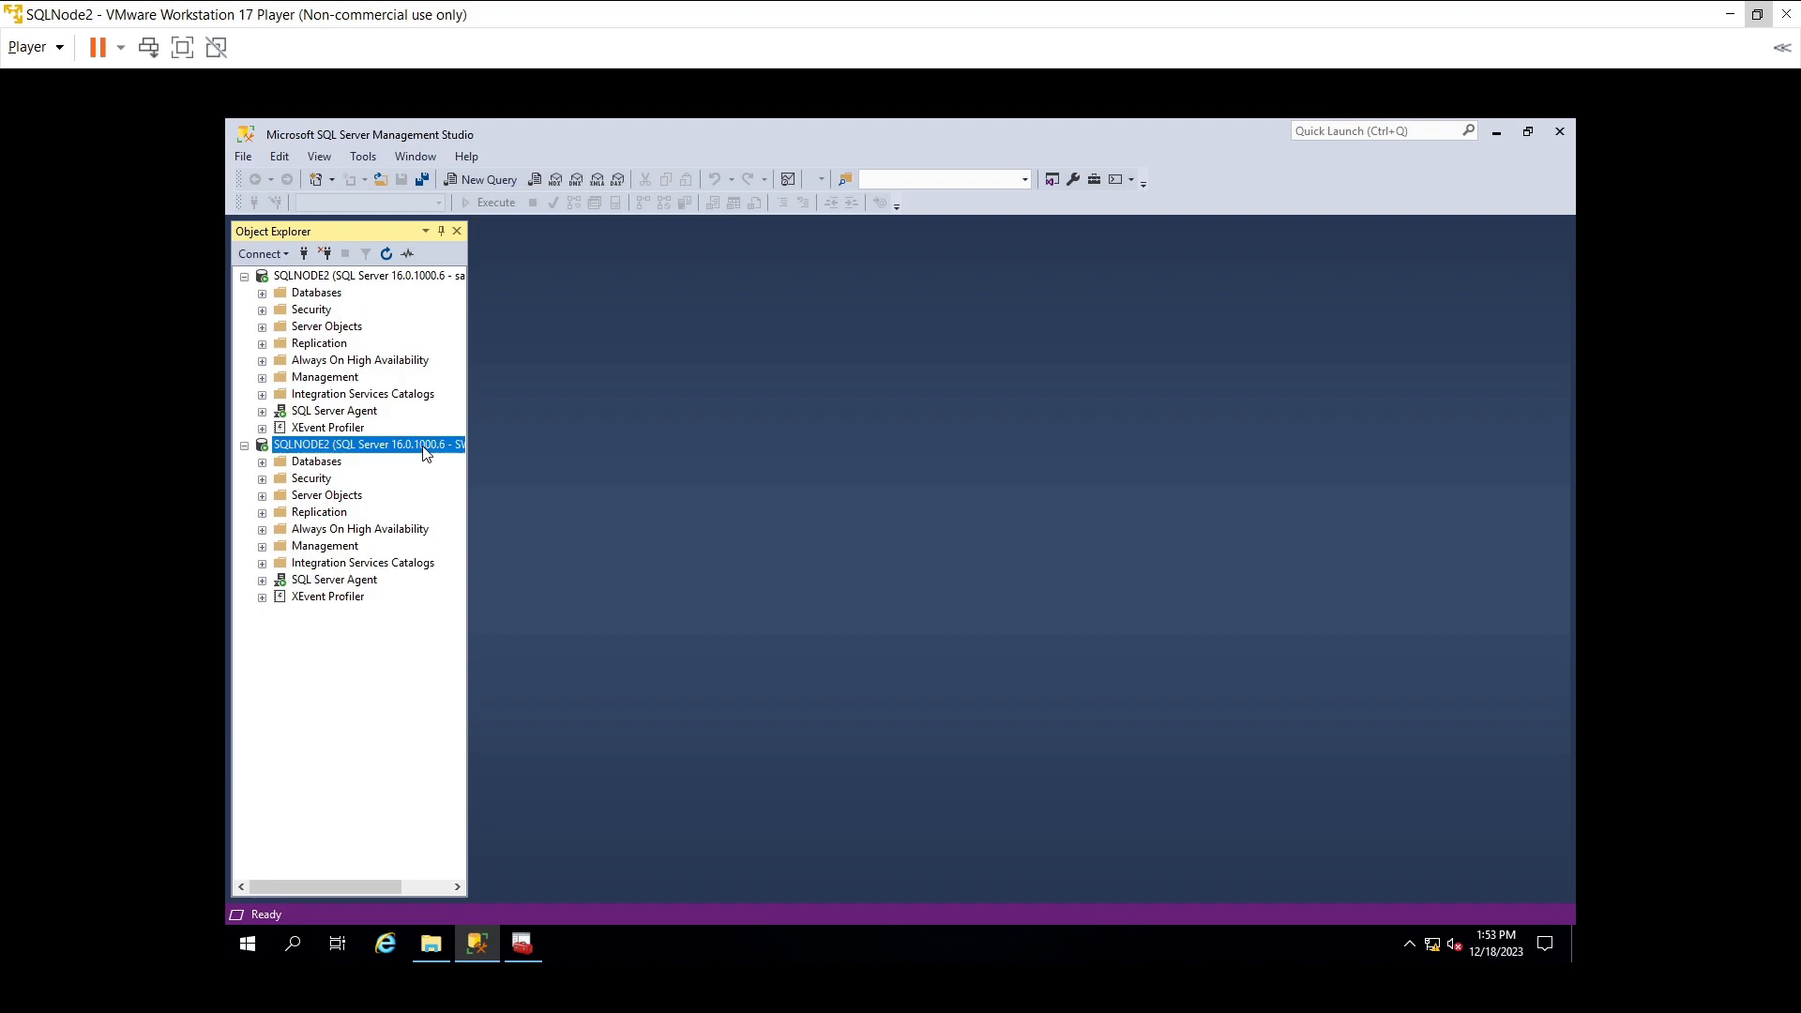
left_click(446, 281)
left_click_drag(469, 412, 594, 413)
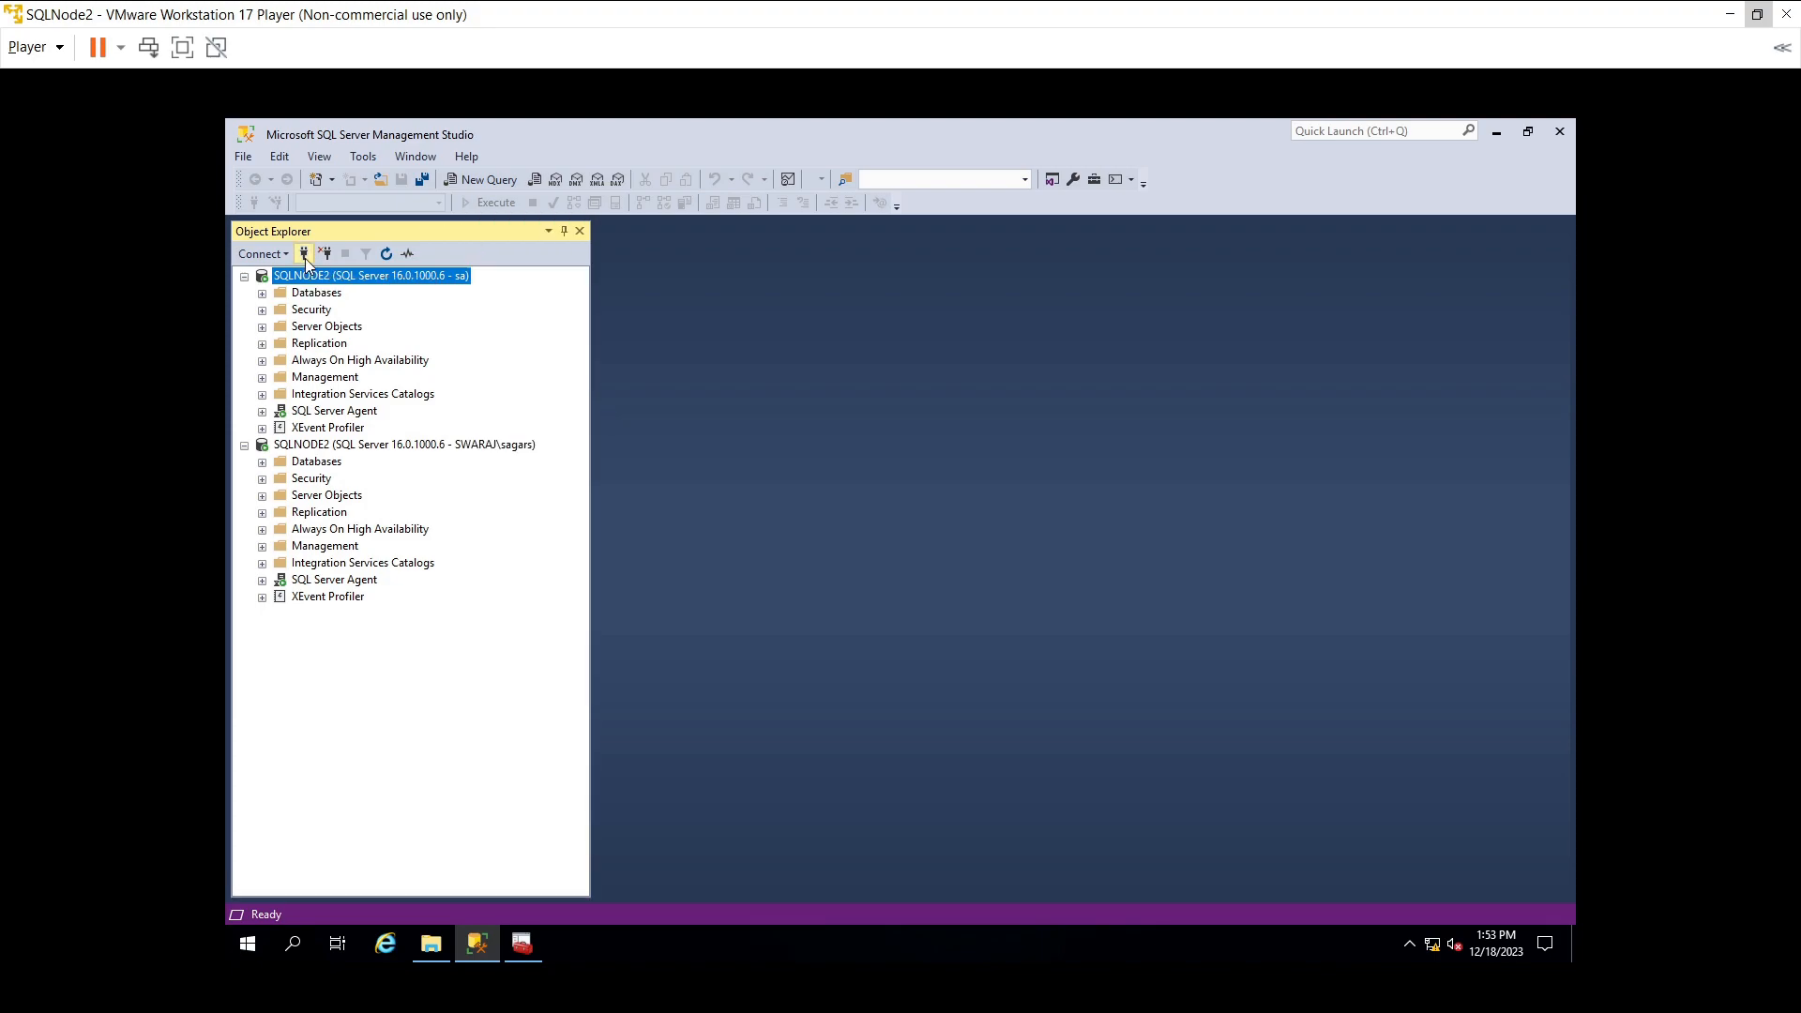
- Add a second Object Explorer connection to SQLNODE2, then switch to the SQLNode1 VM
left_click(305, 255)
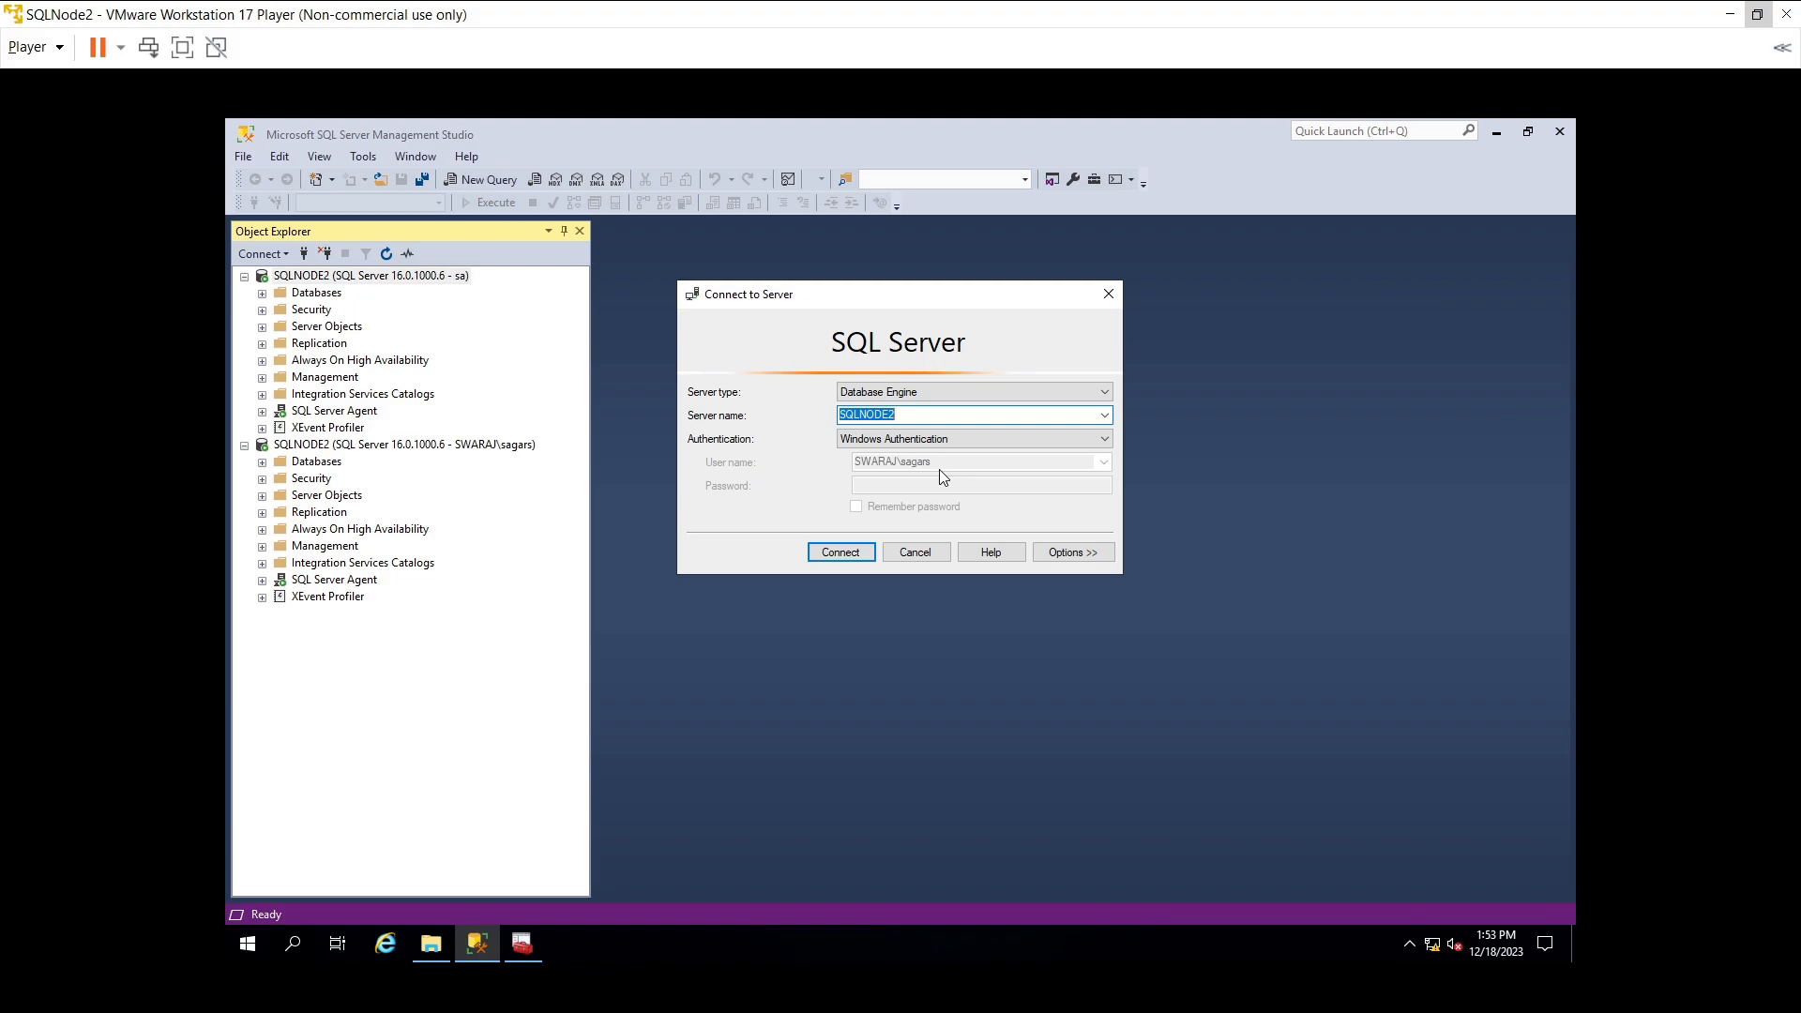
left_click(859, 552)
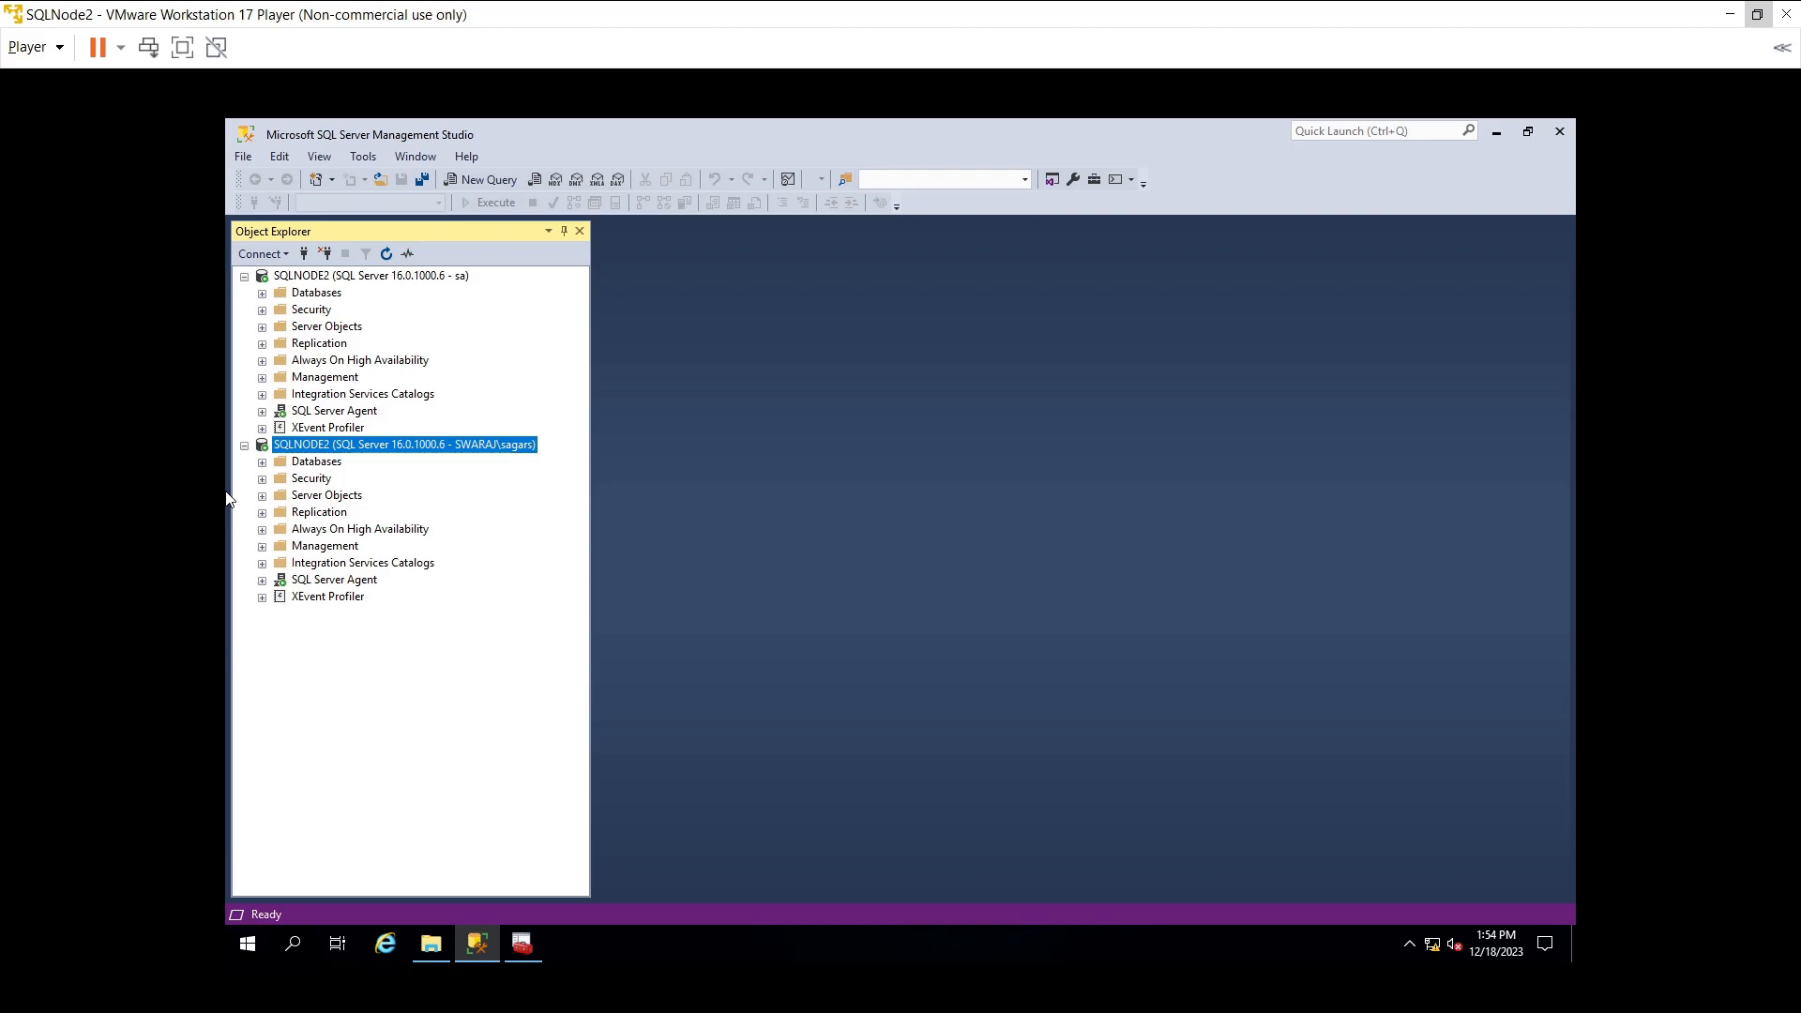
key("alt+Tab")
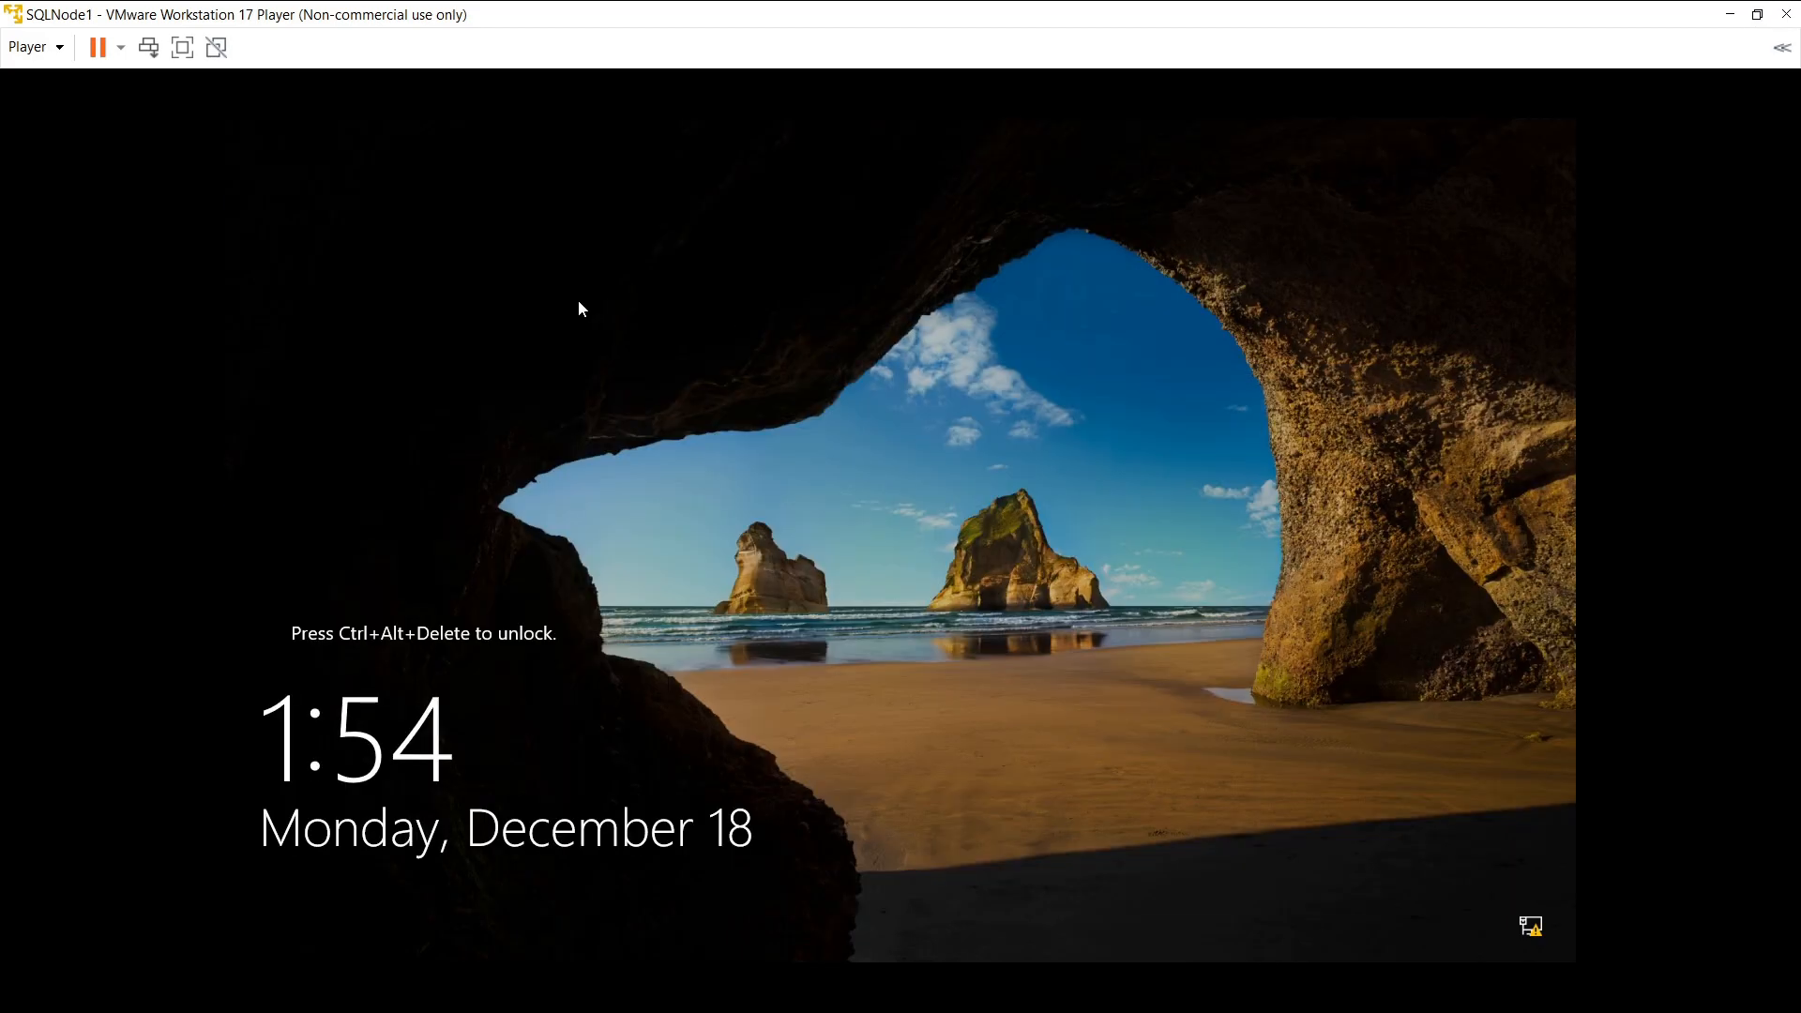
- Sign in to SQLNode1 as Administrator, bring up Failover Cluster Manager, then minimize SQLNode1
left_click(150, 48)
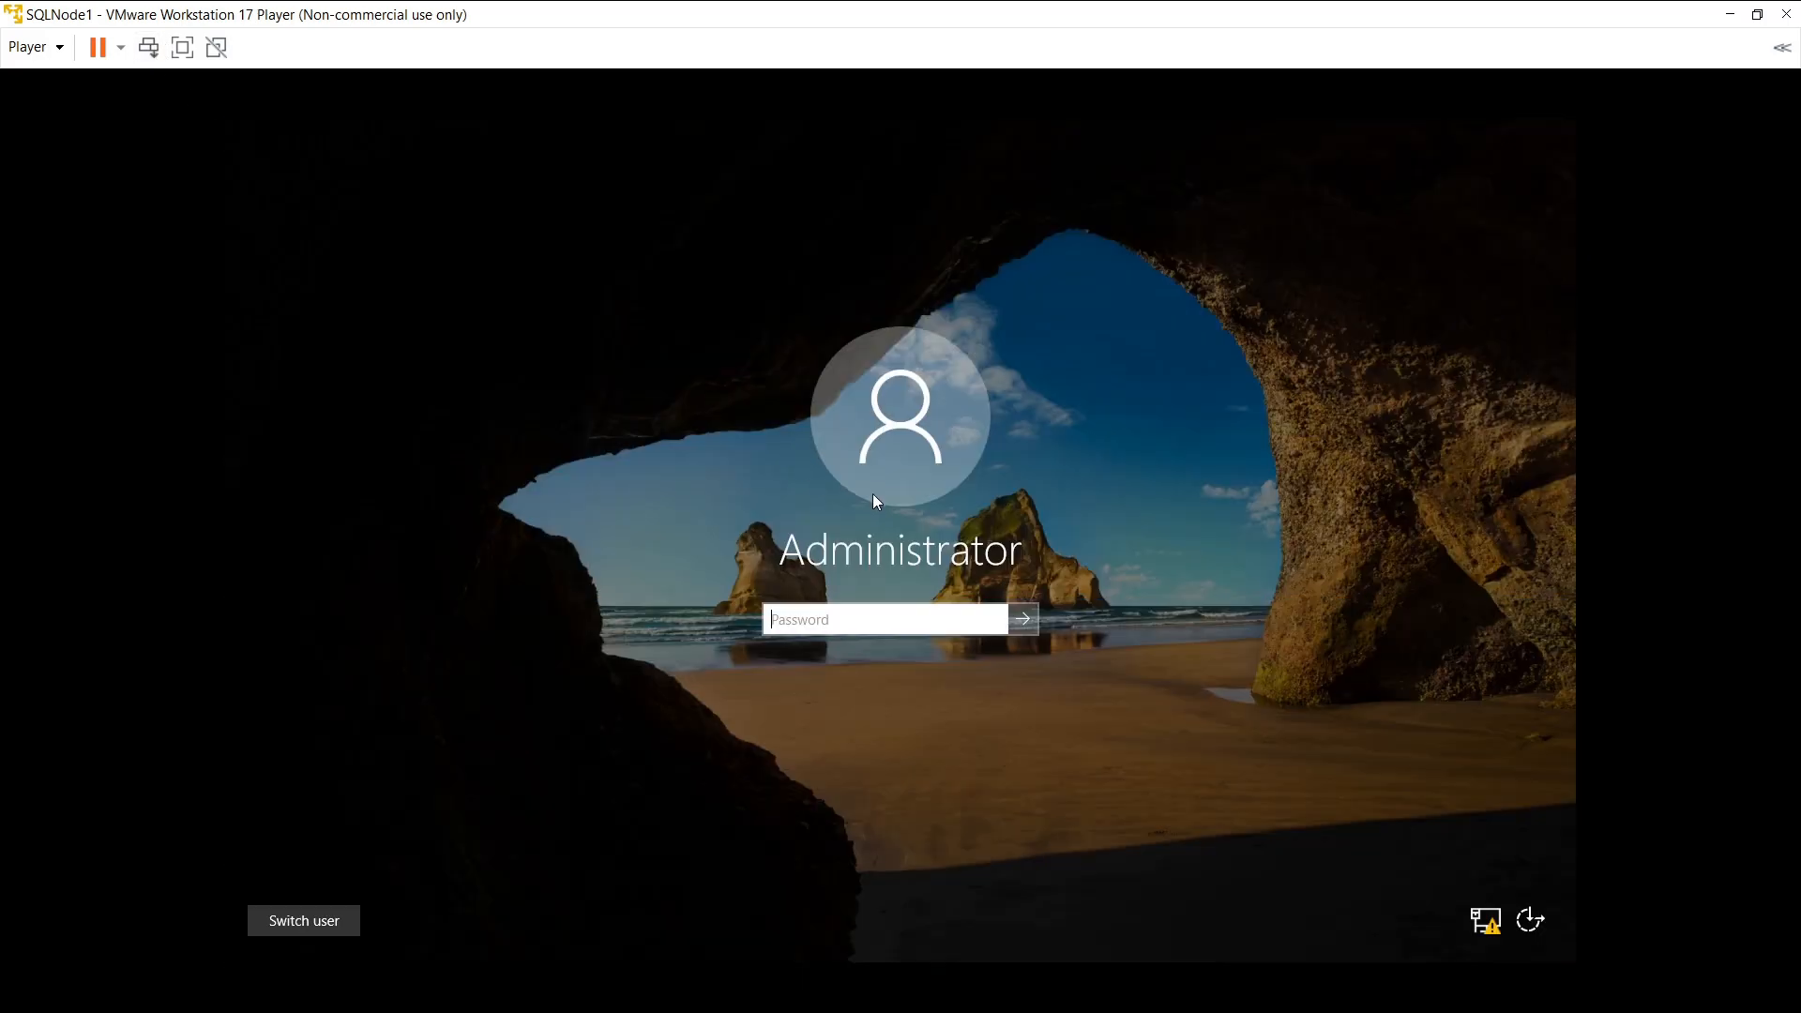
type("****")
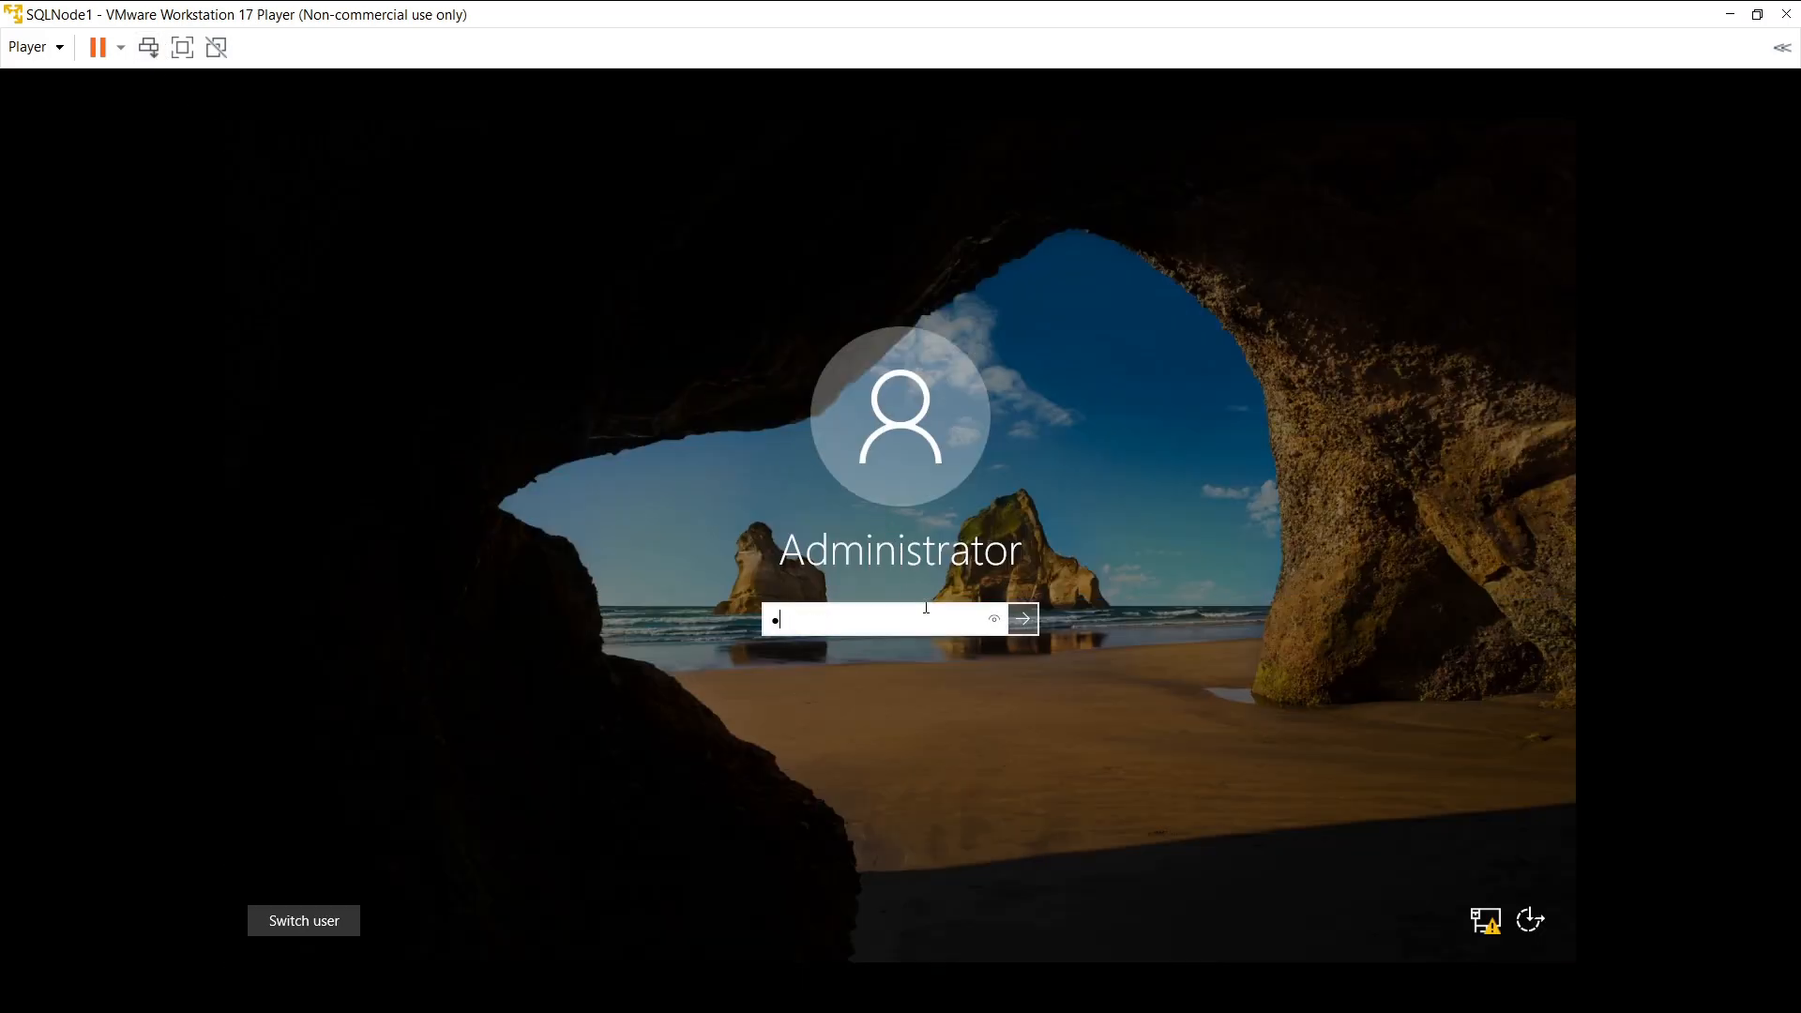
type("*")
key("BackSpace")
type("*******")
key("Return")
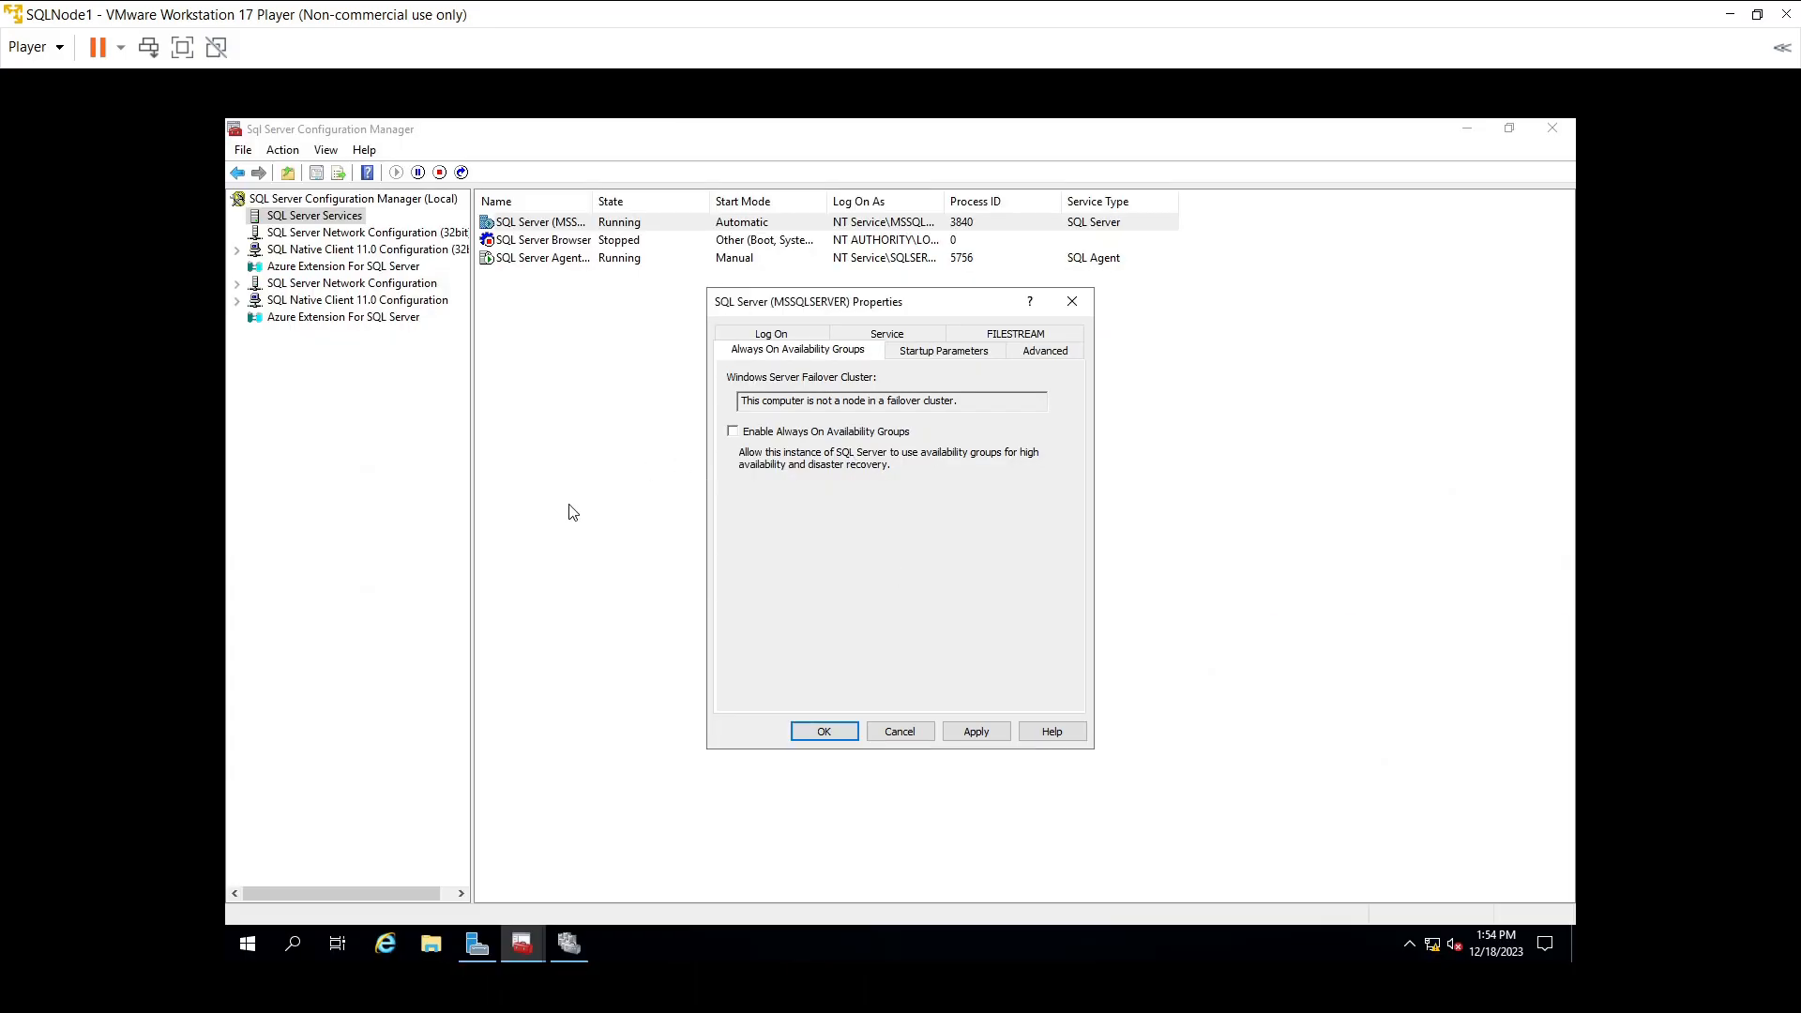
left_click(580, 949)
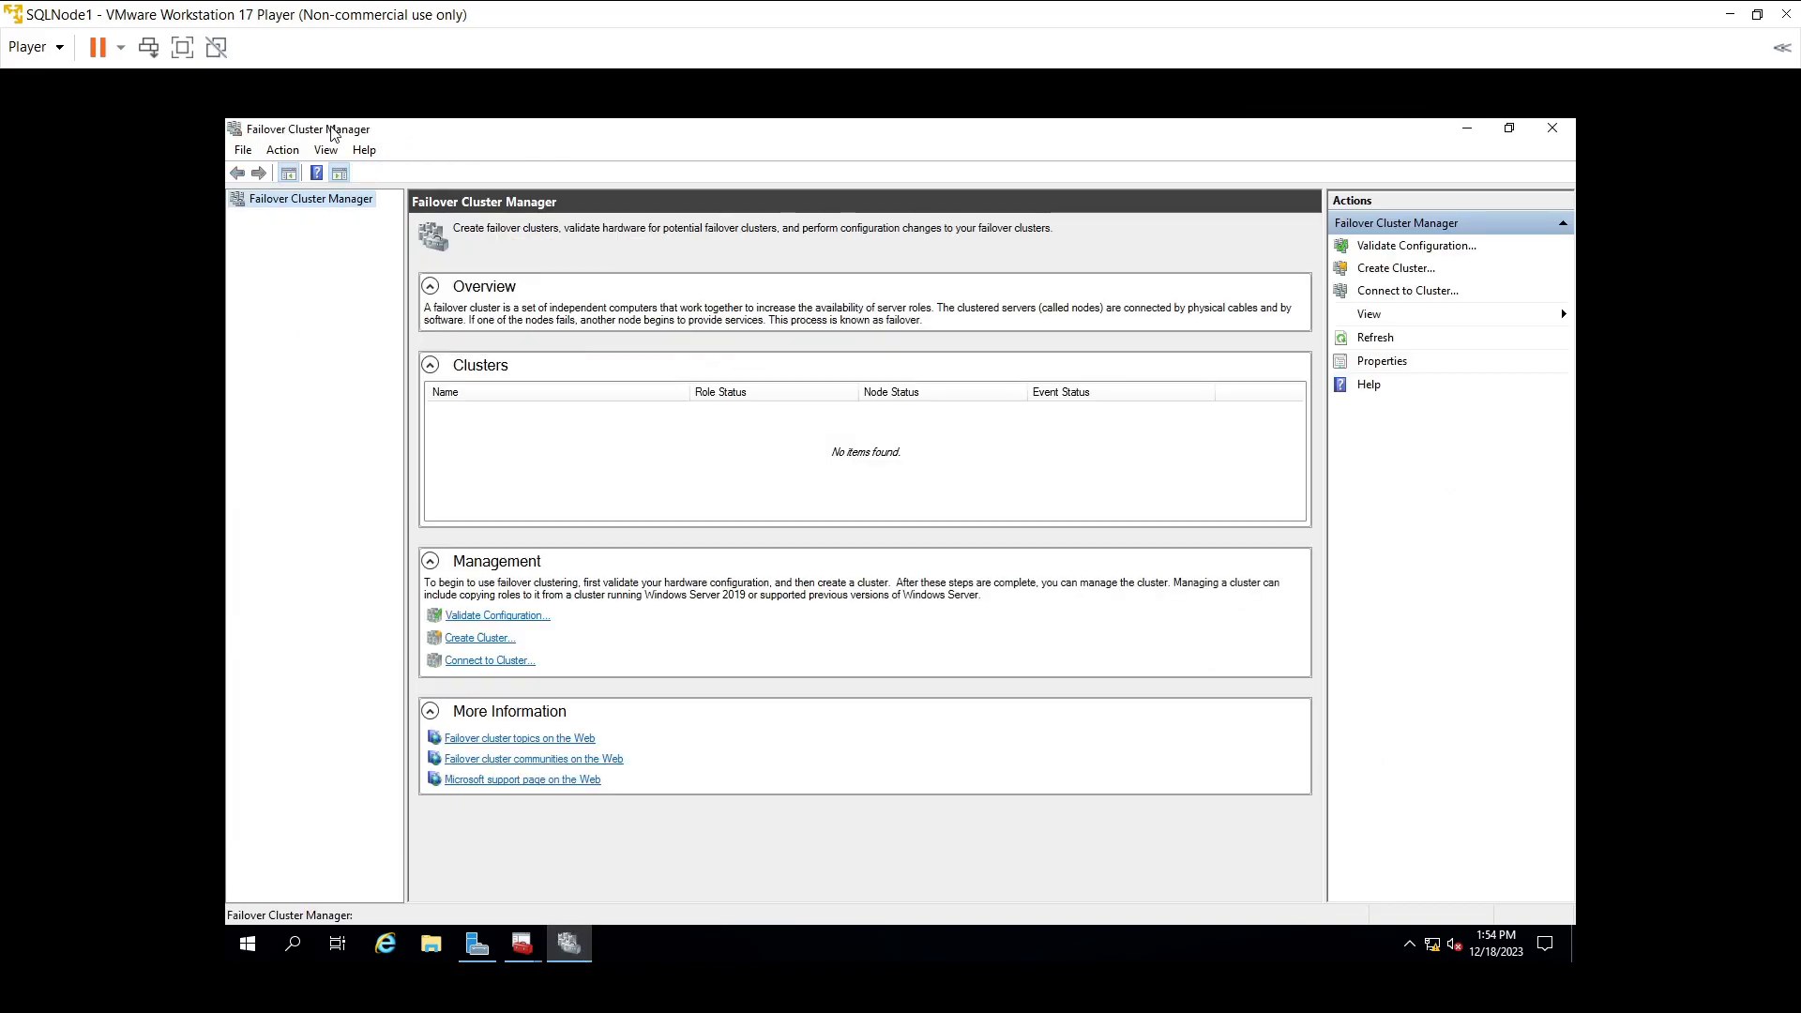
left_click(1728, 16)
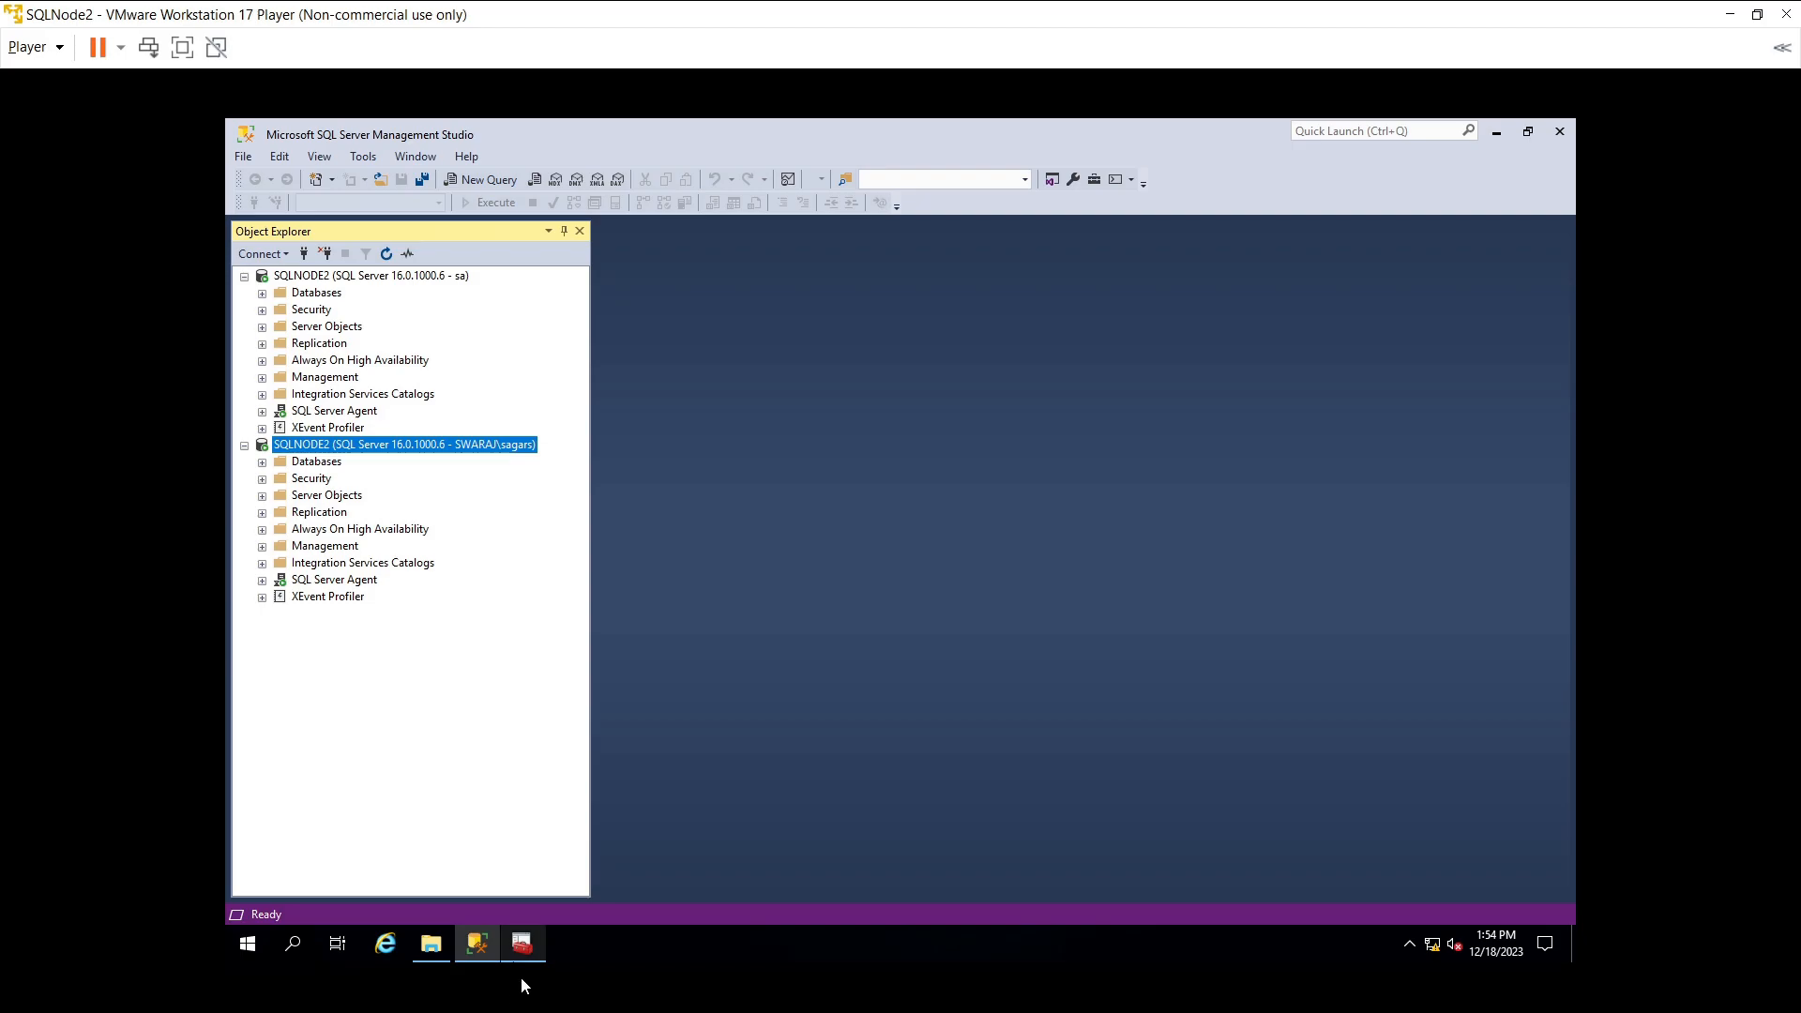
- Launch SQL Server 2022 Configuration Manager from the Start menu and widen its tree pane
left_click(248, 944)
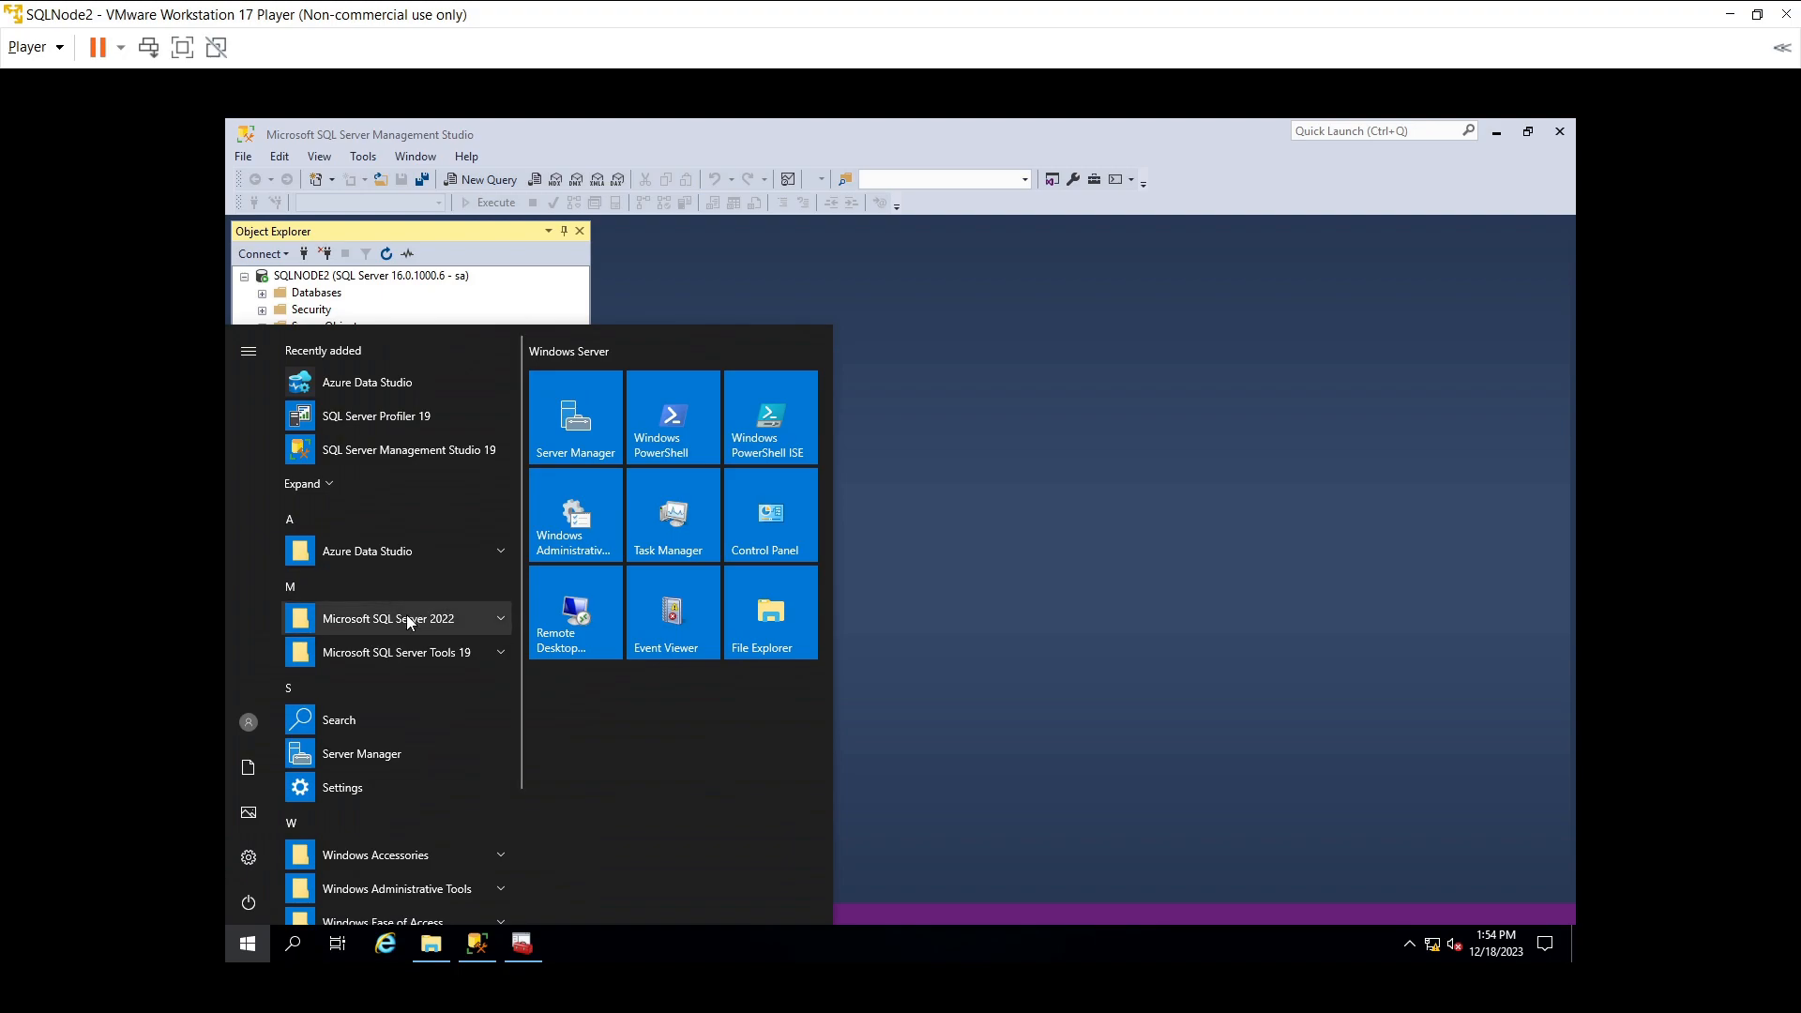
left_click(413, 617)
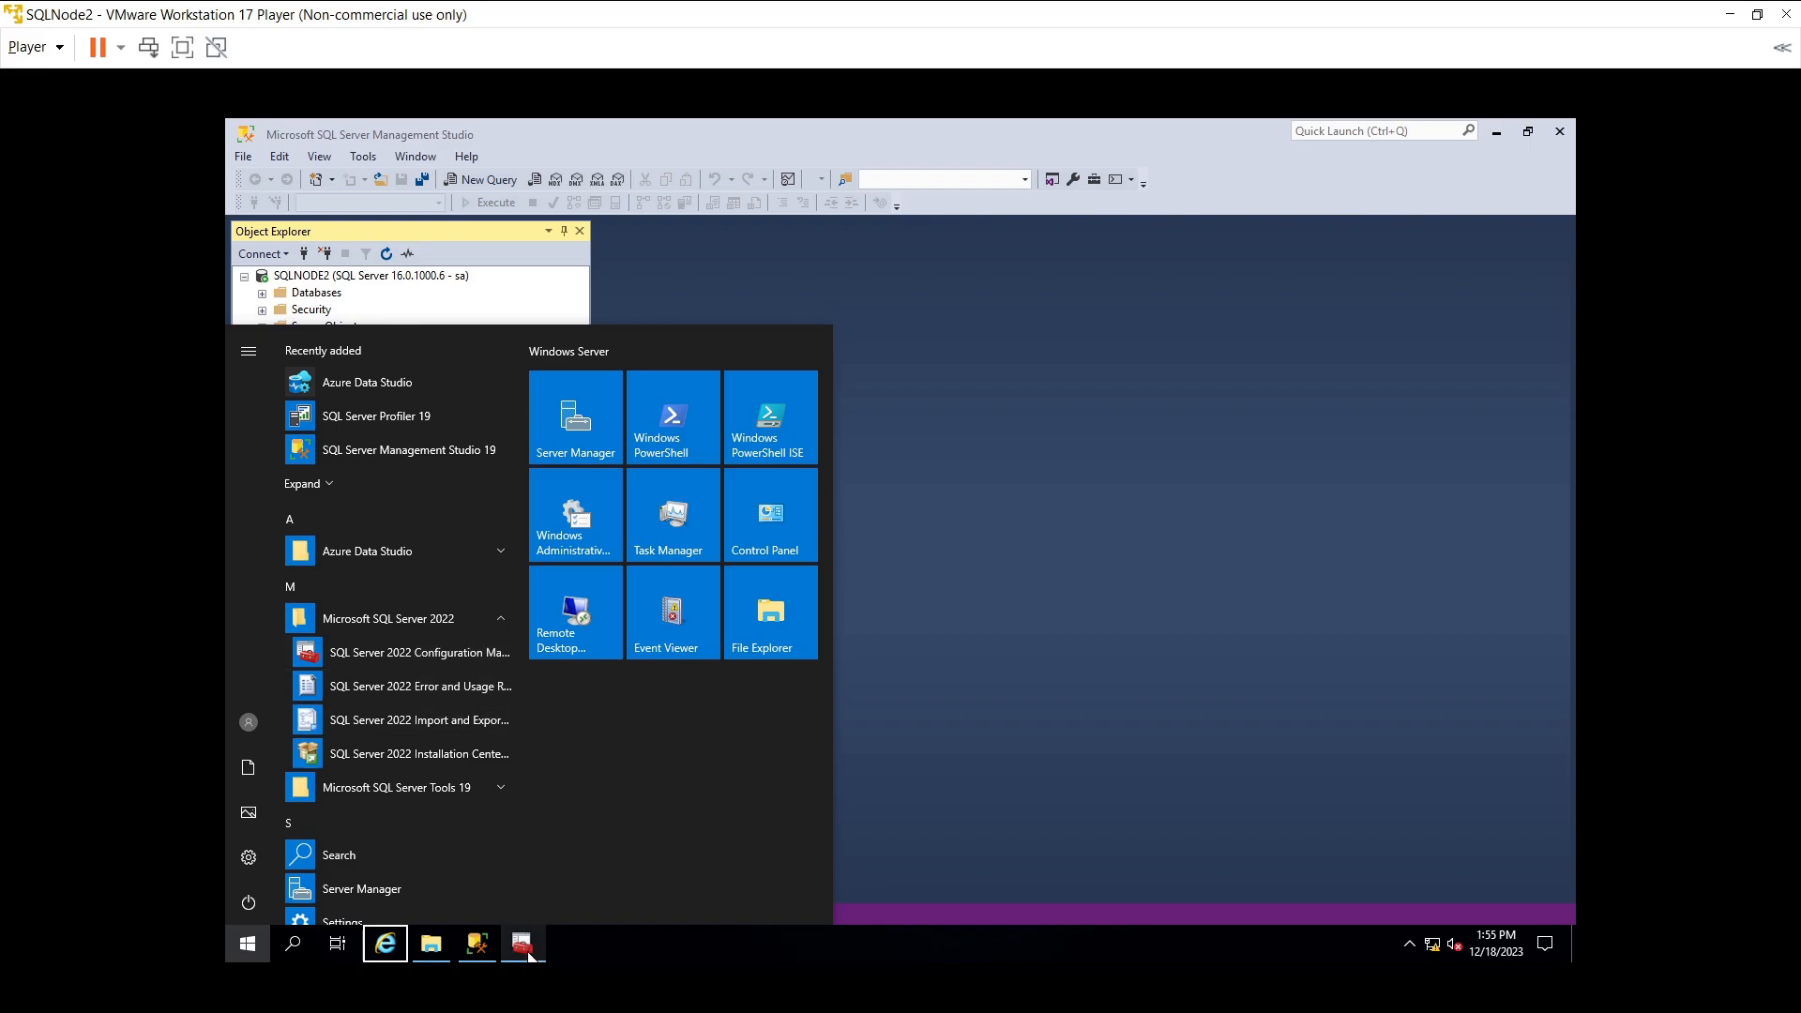
left_click(525, 949)
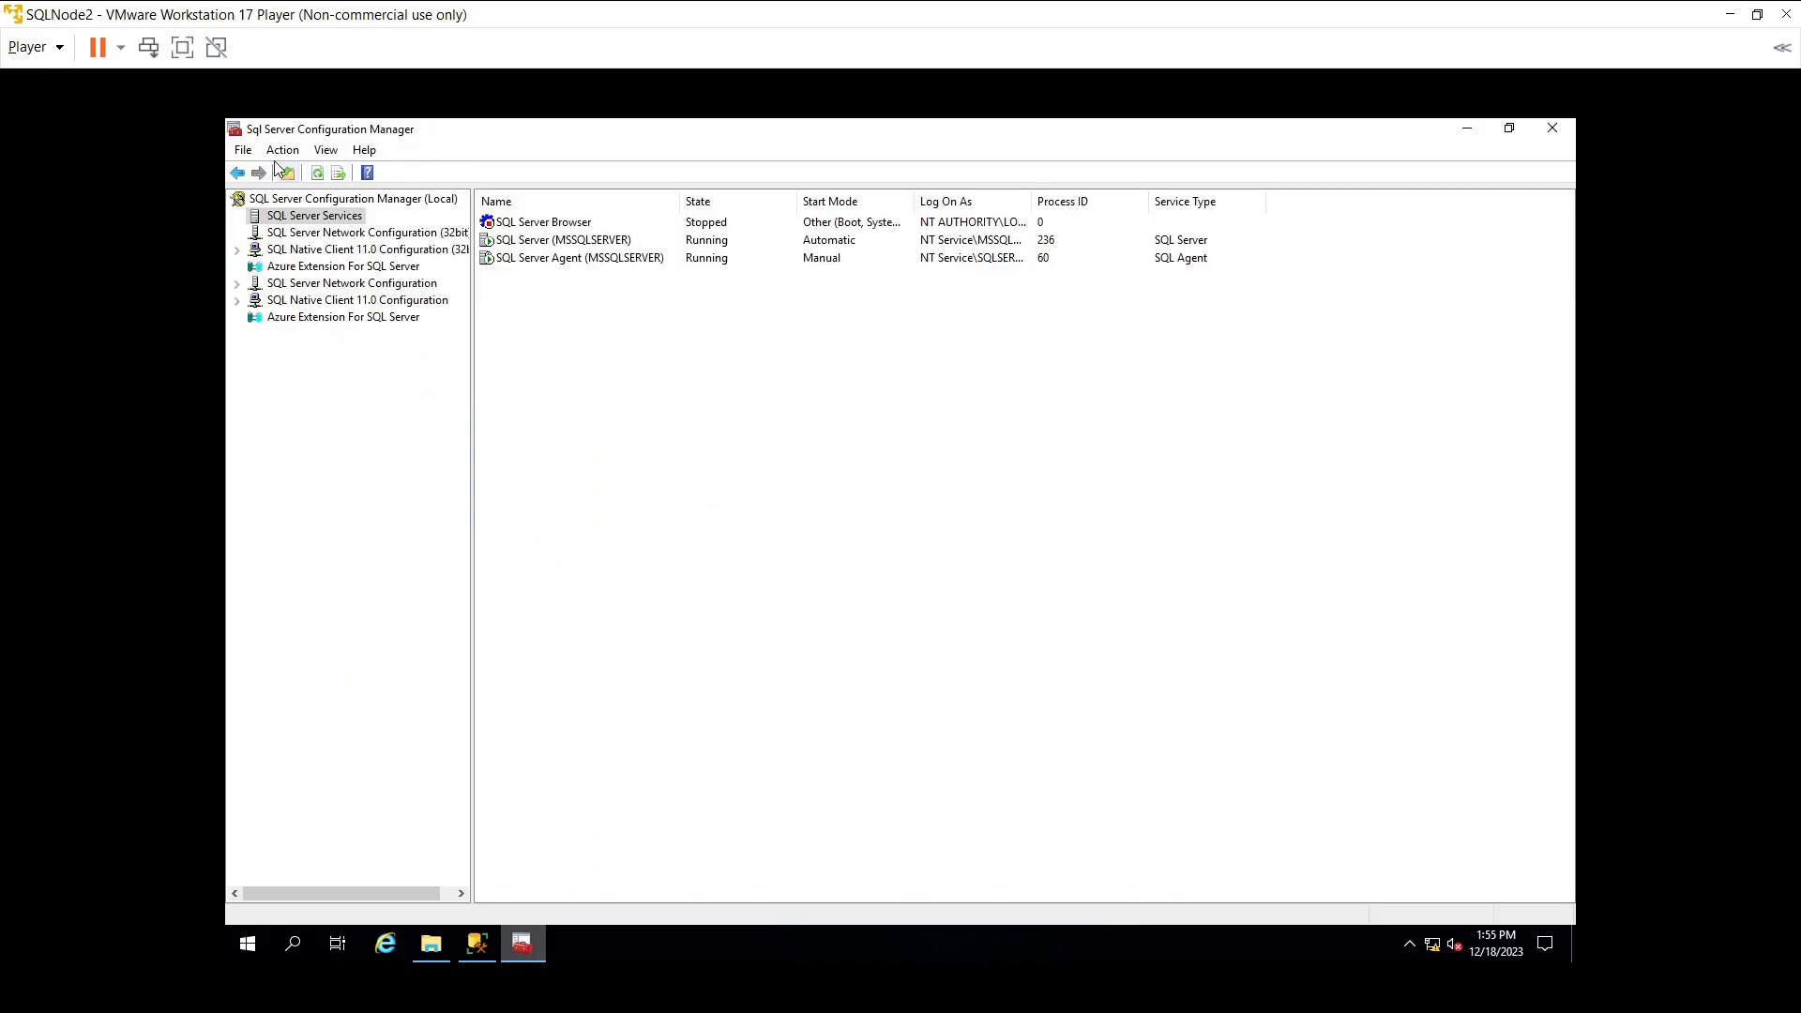
right_click(523, 944)
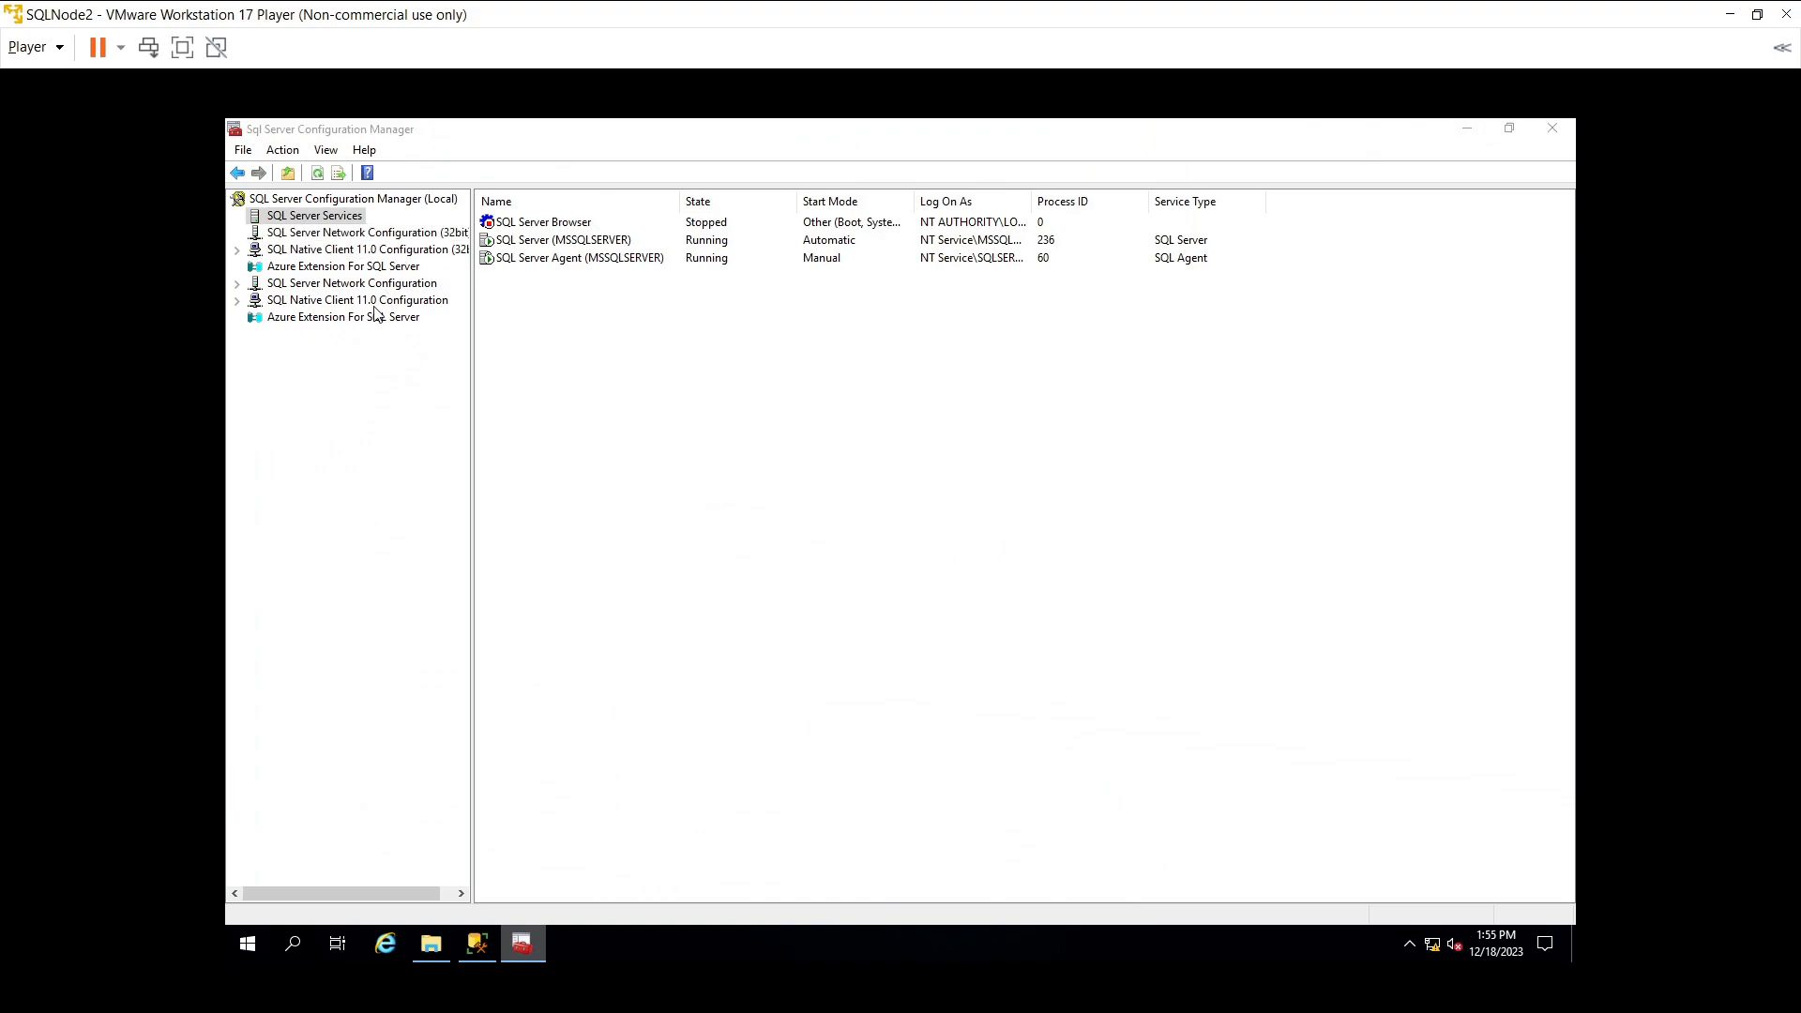
left_click(473, 393)
left_click_drag(473, 393, 488, 389)
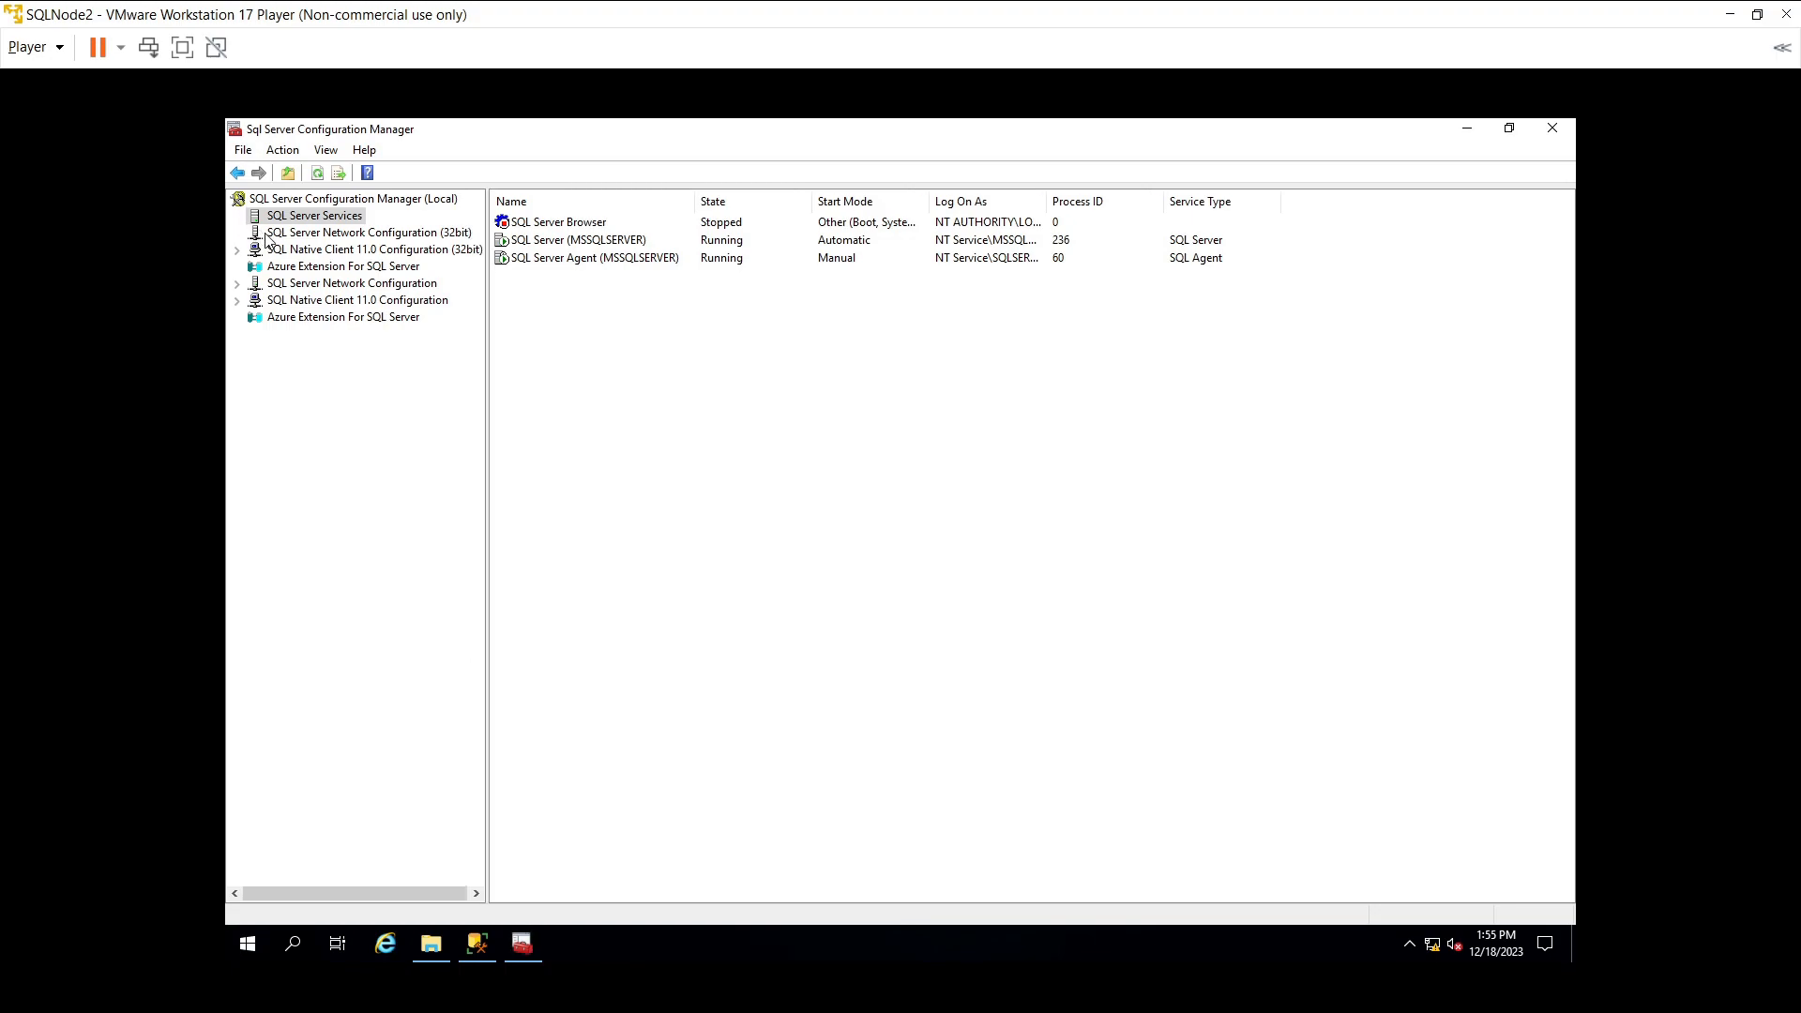
- Confirm TCP/IP is enabled under Protocols for MSSQLSERVER
double_click(278, 284)
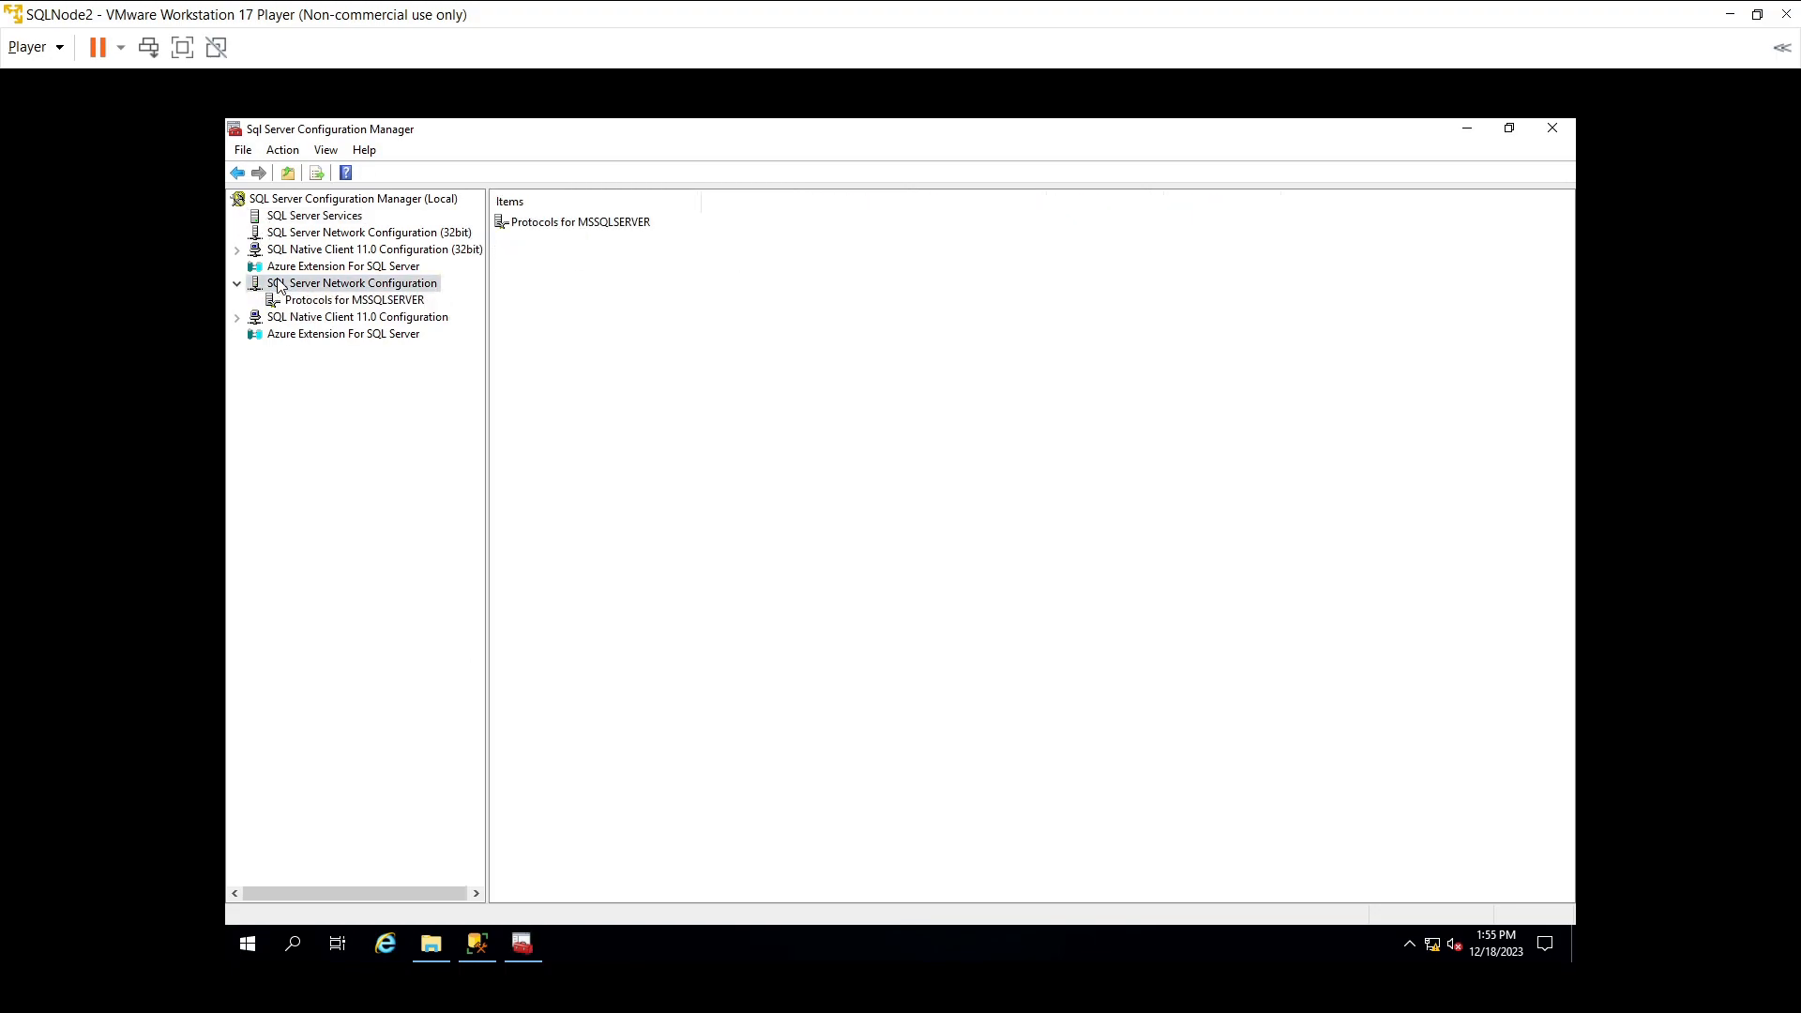
left_click(306, 298)
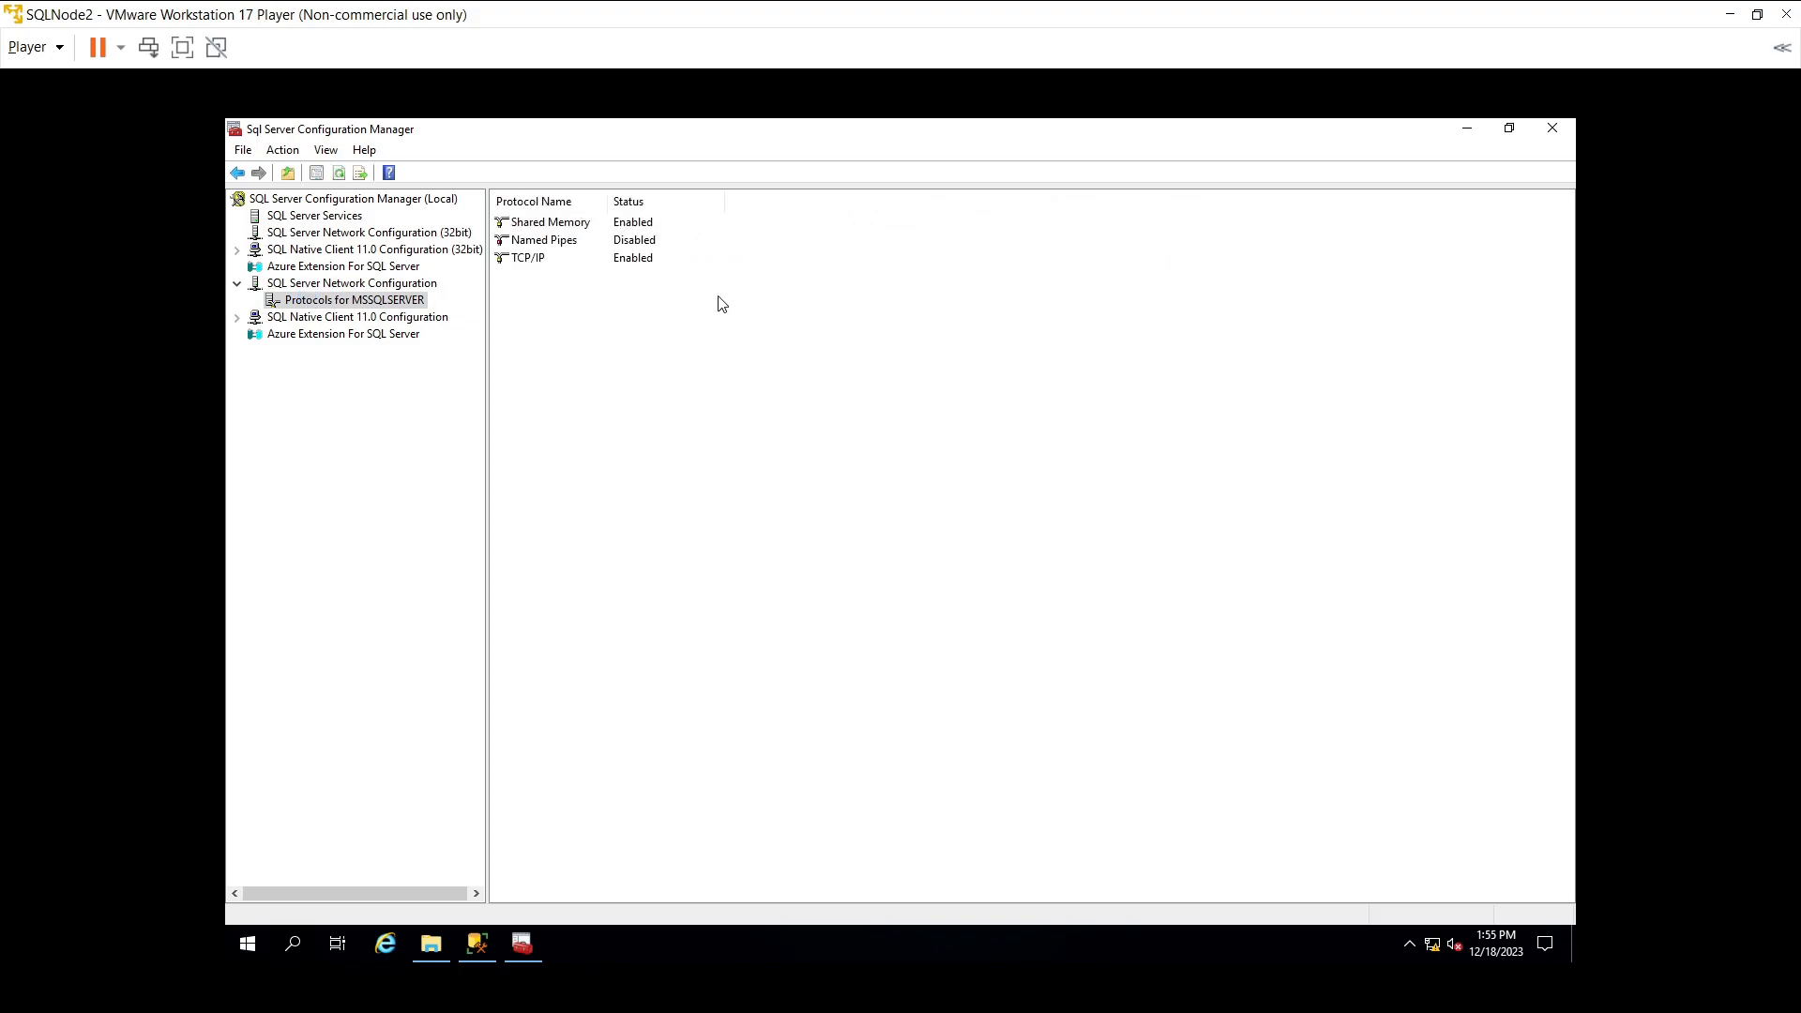
left_click(608, 261)
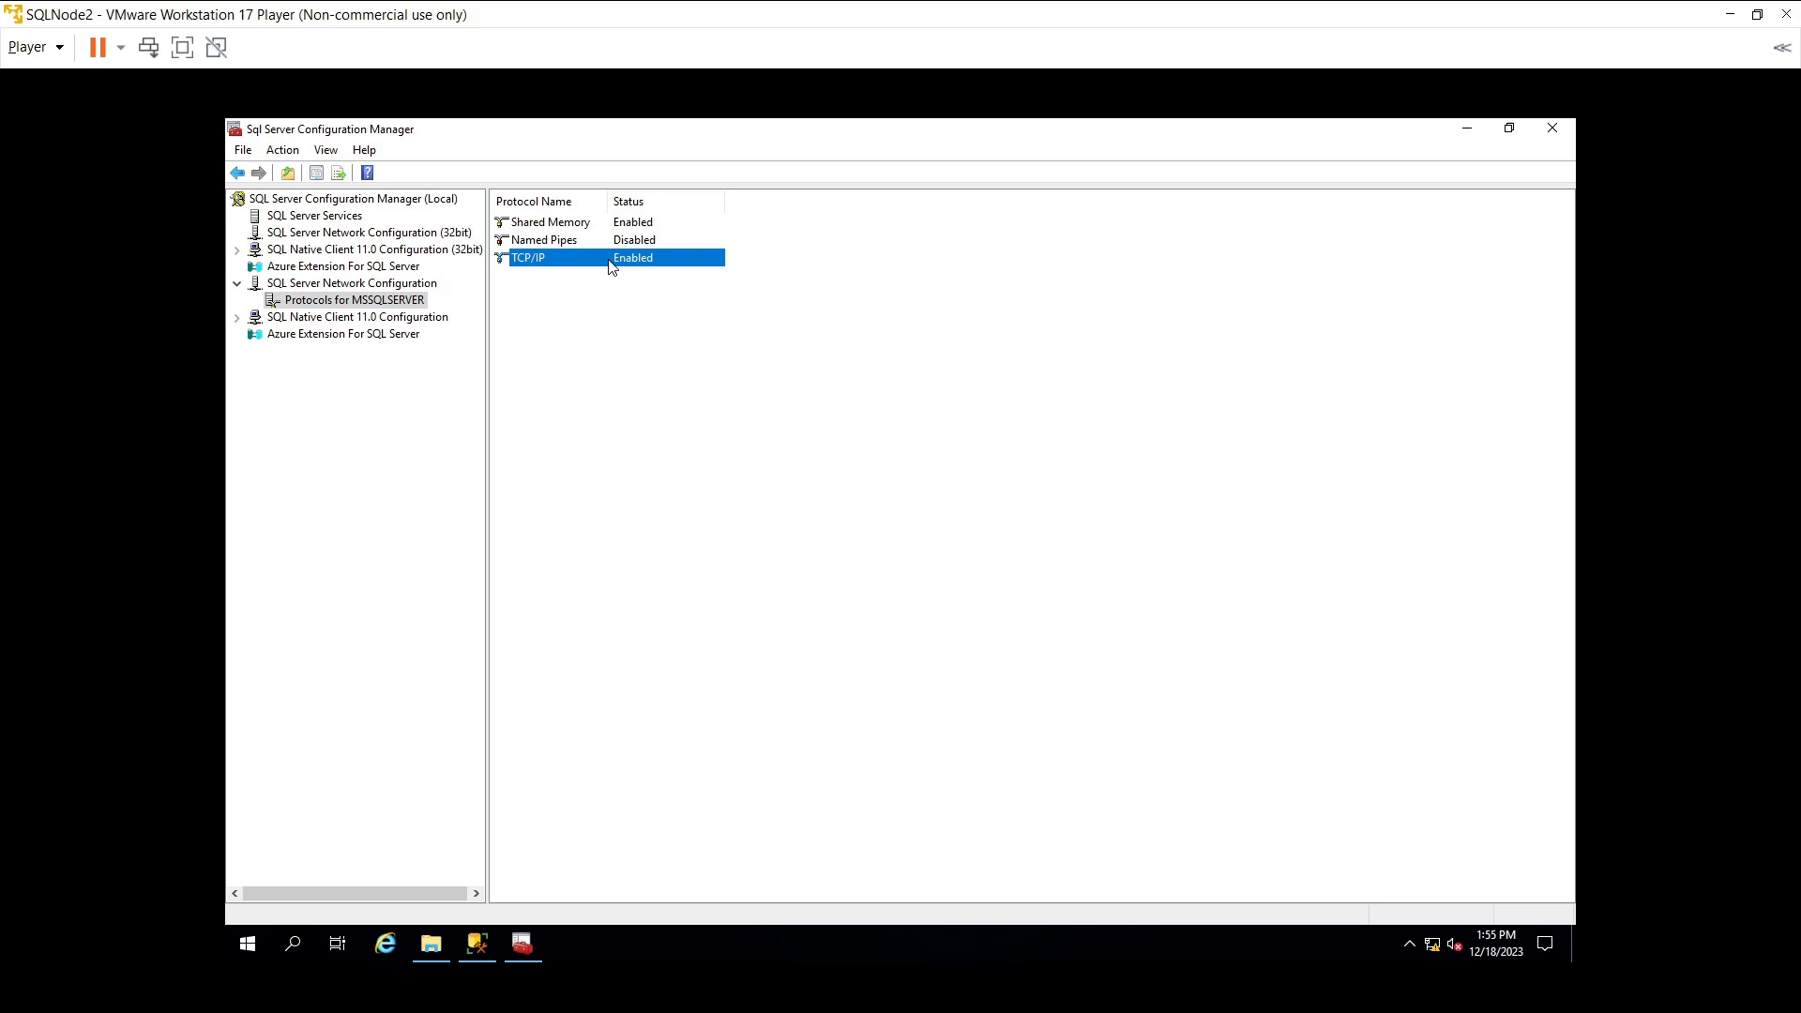
- In SQL Server Services, widen the Name column and right-click SQL Server (MSSQLSERVER)
left_click(343, 220)
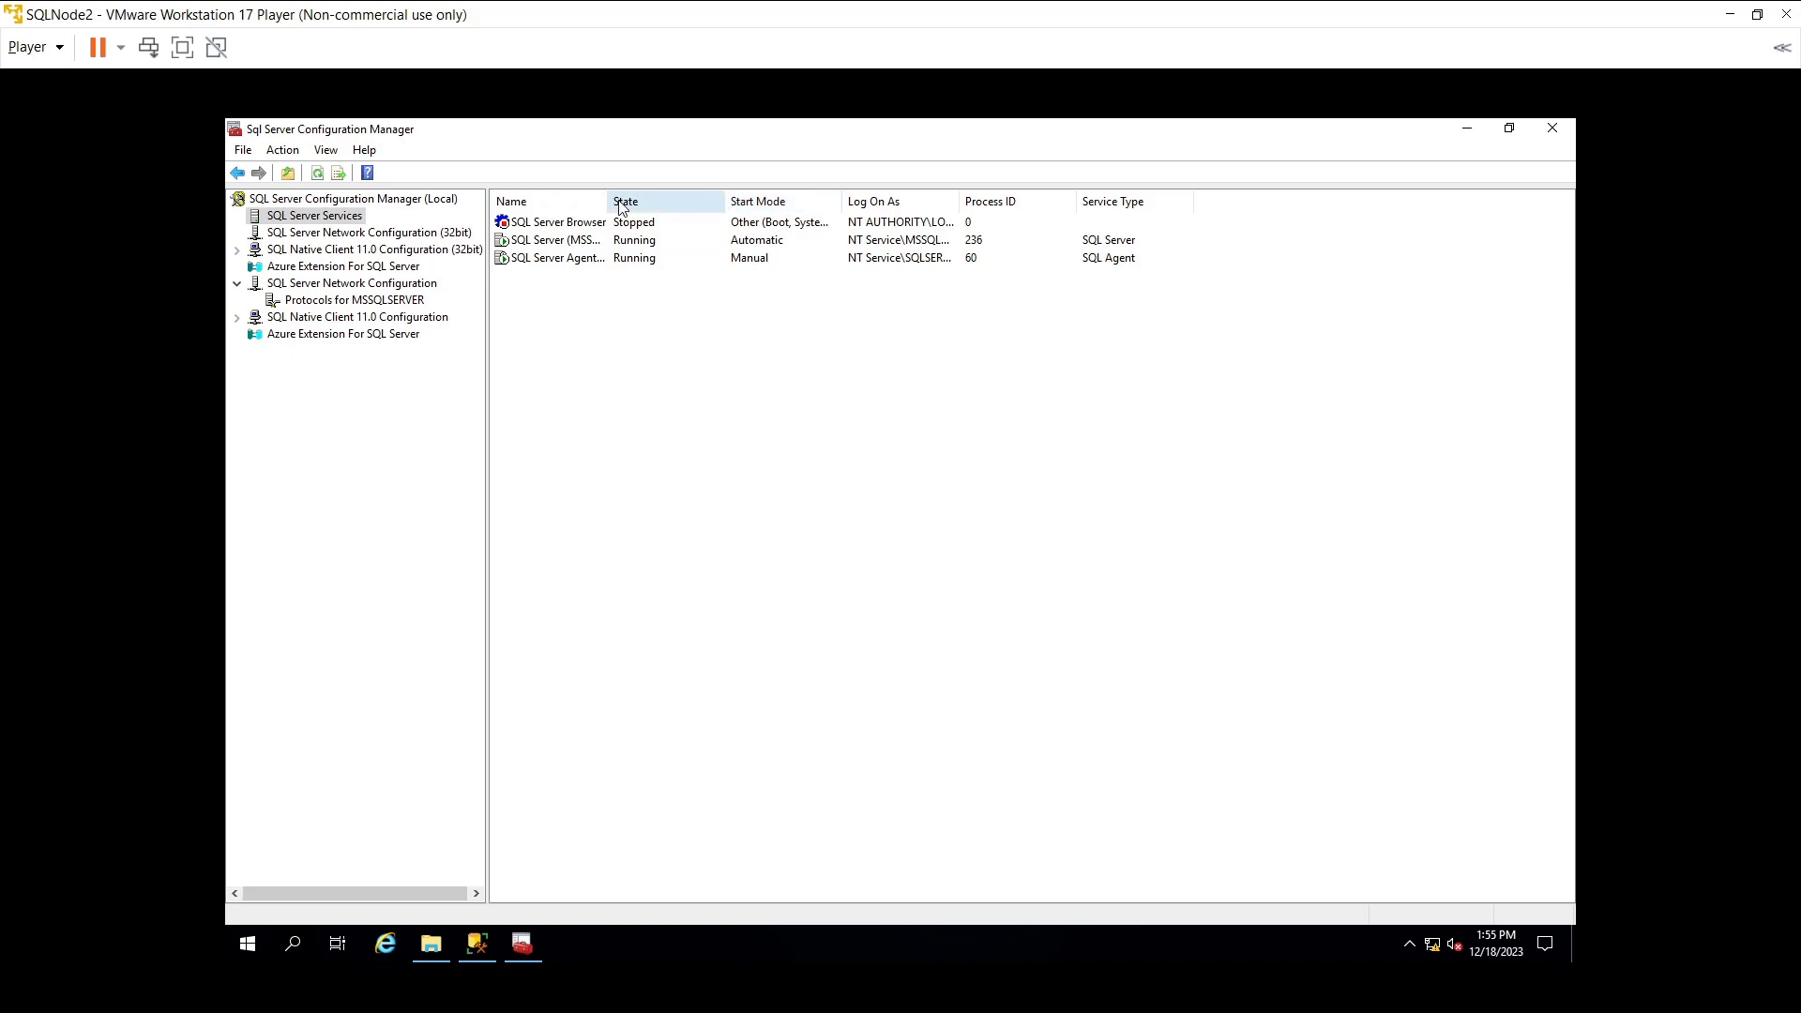
left_click_drag(636, 202, 664, 203)
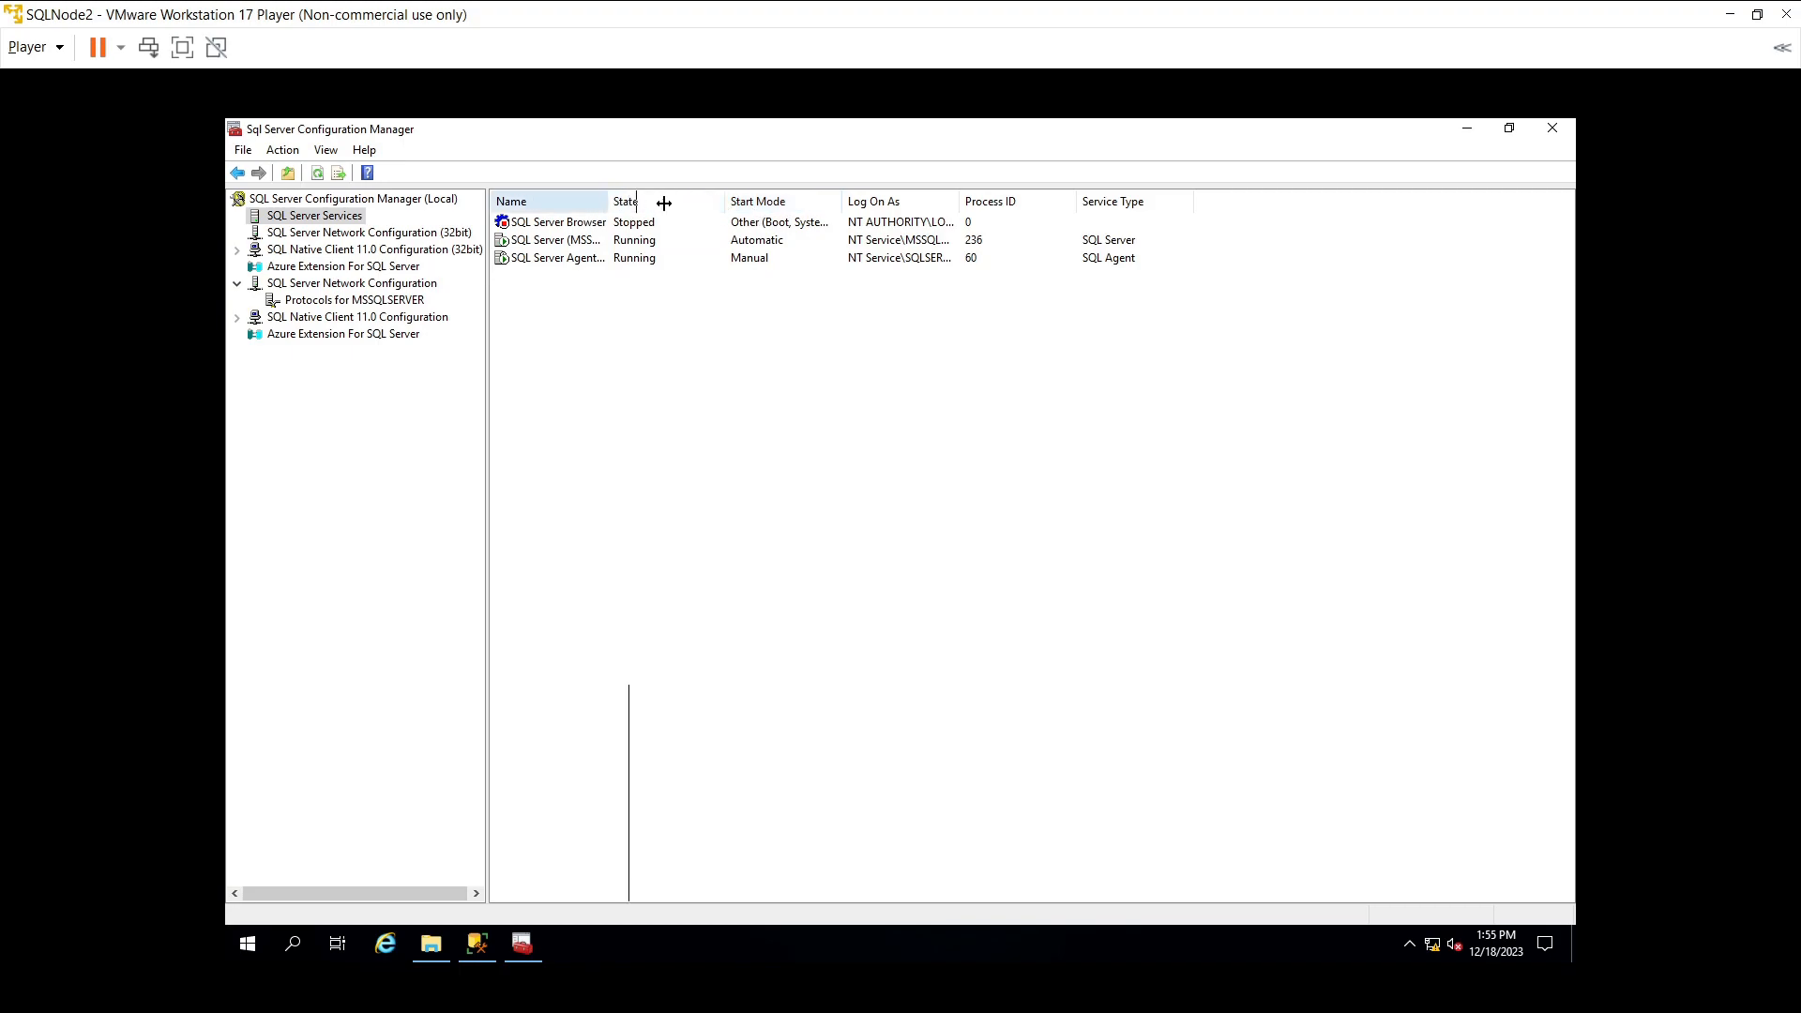
left_click(559, 242)
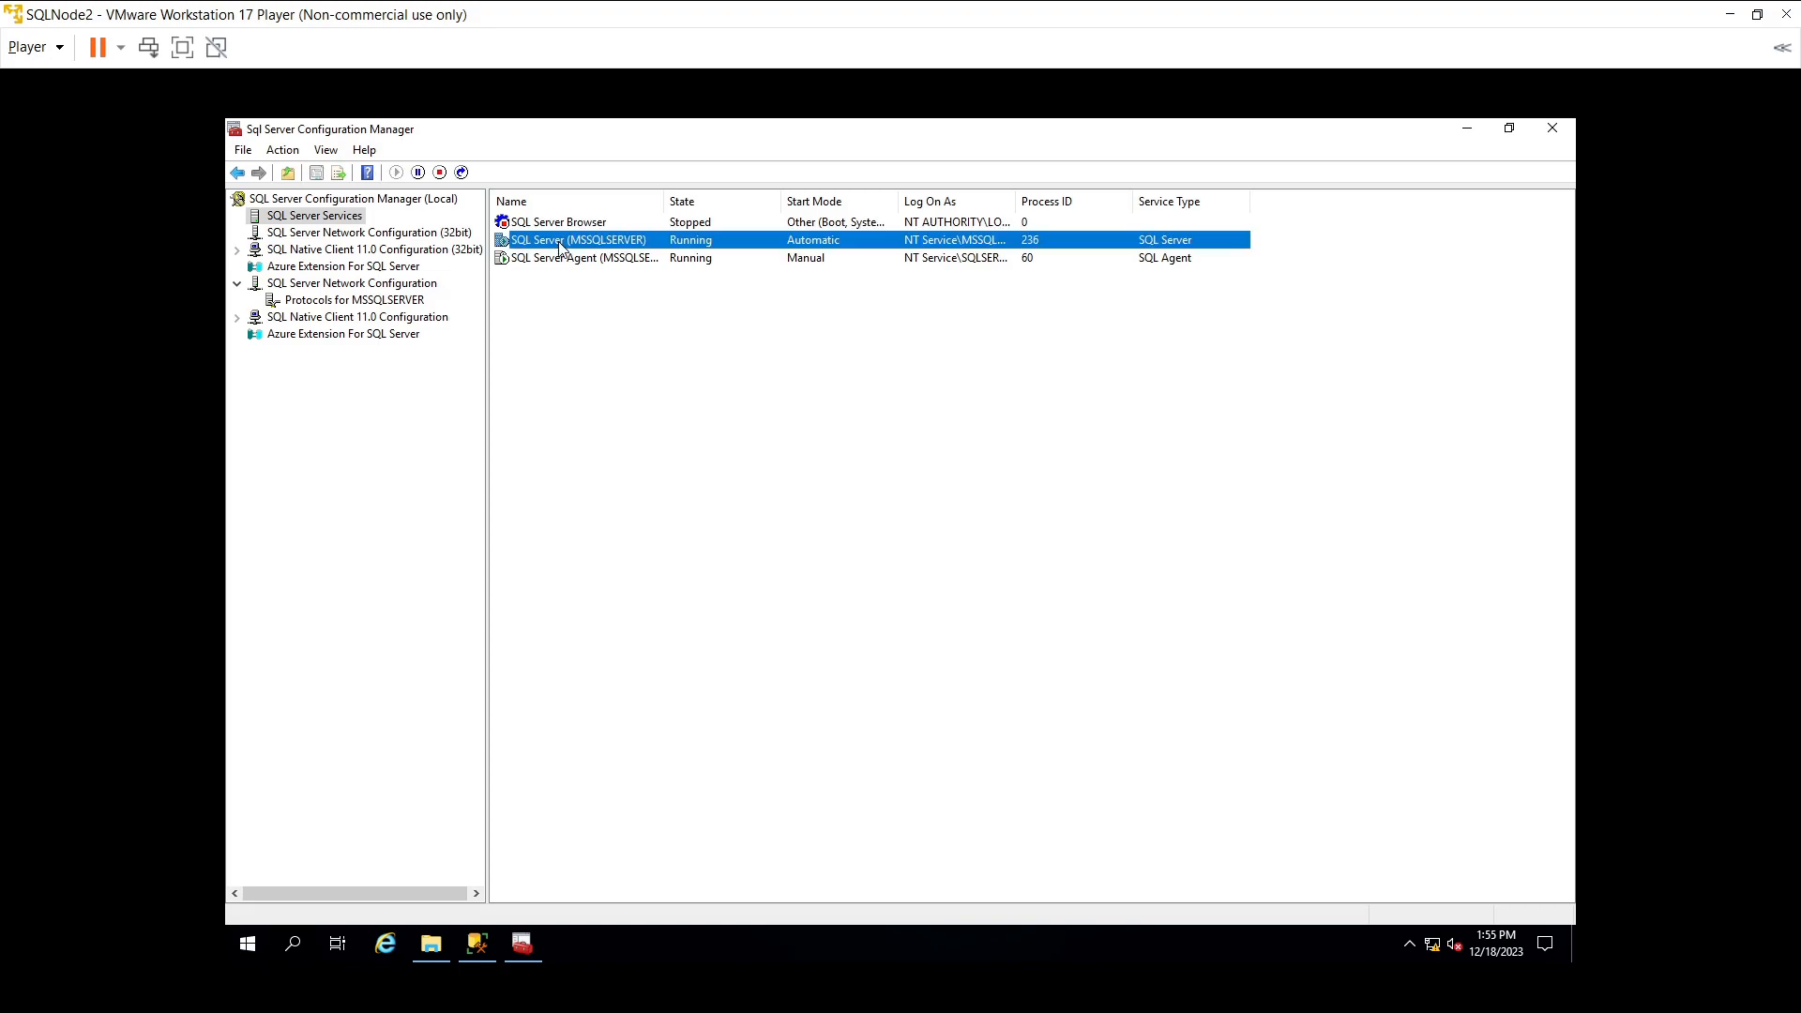
right_click(559, 247)
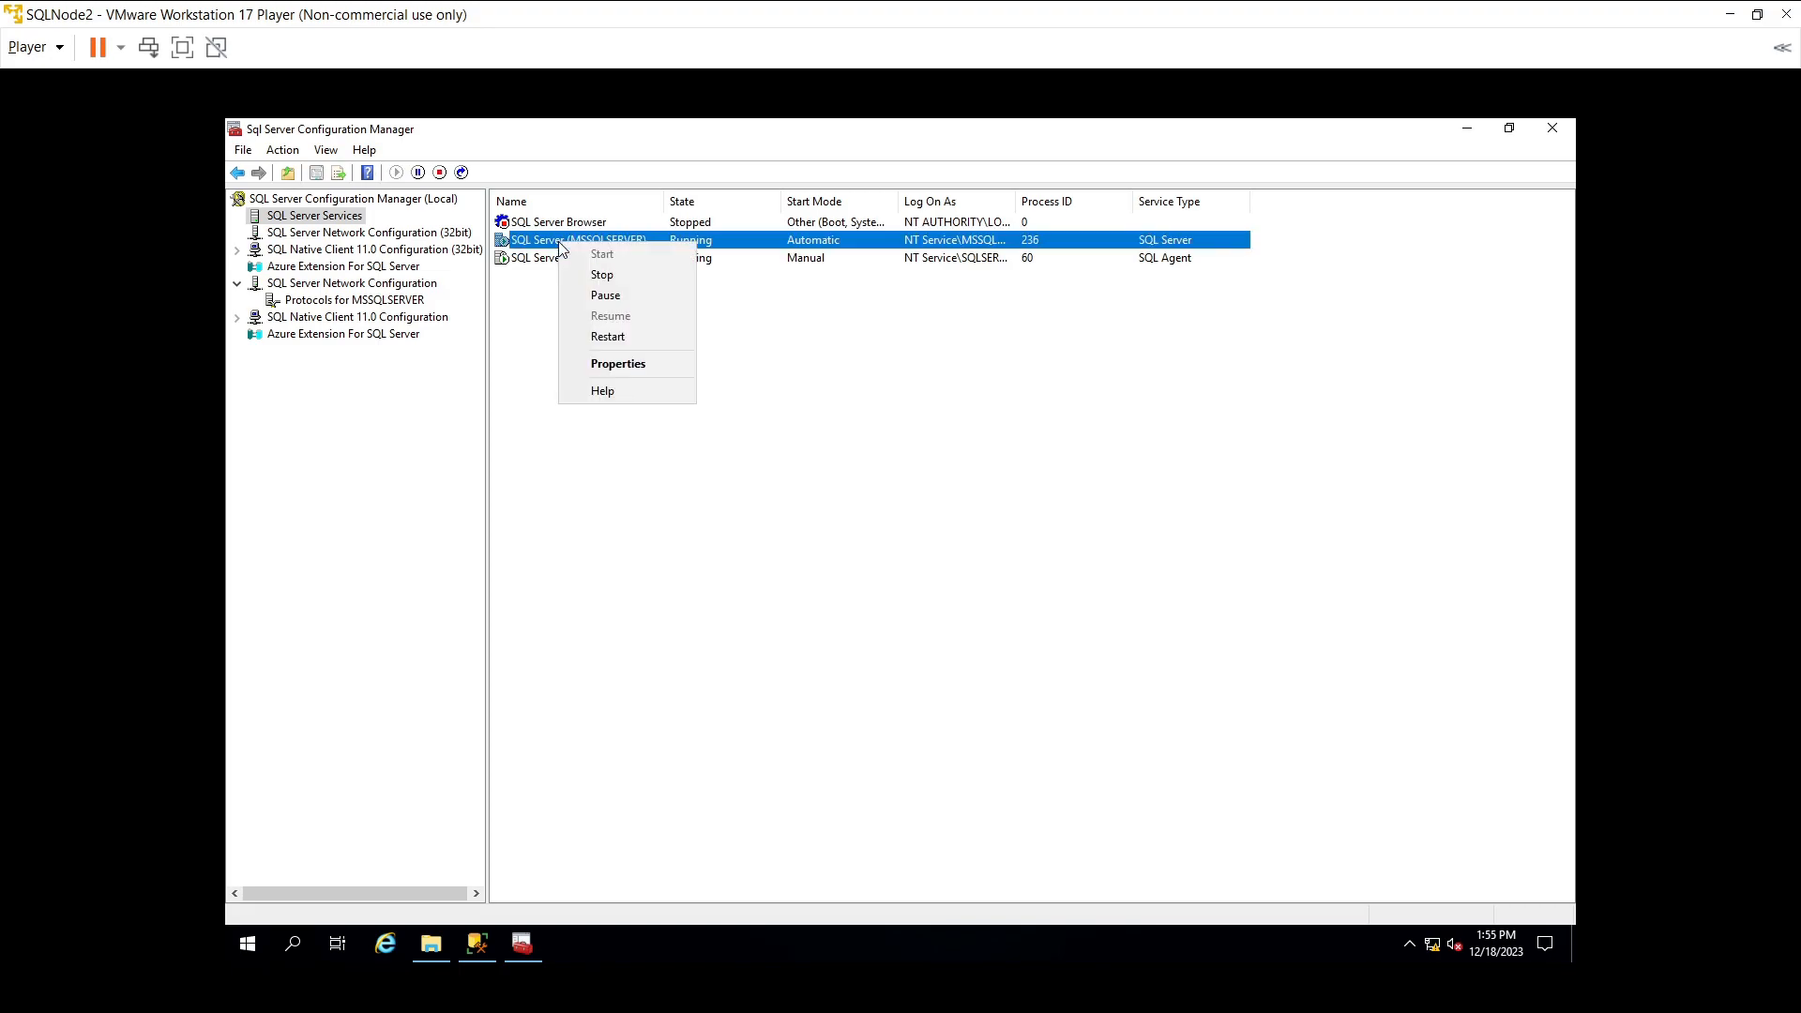
- Open SQL Server (MSSQLSERVER) Properties and view the Always On Availability Groups tab
left_click(606, 367)
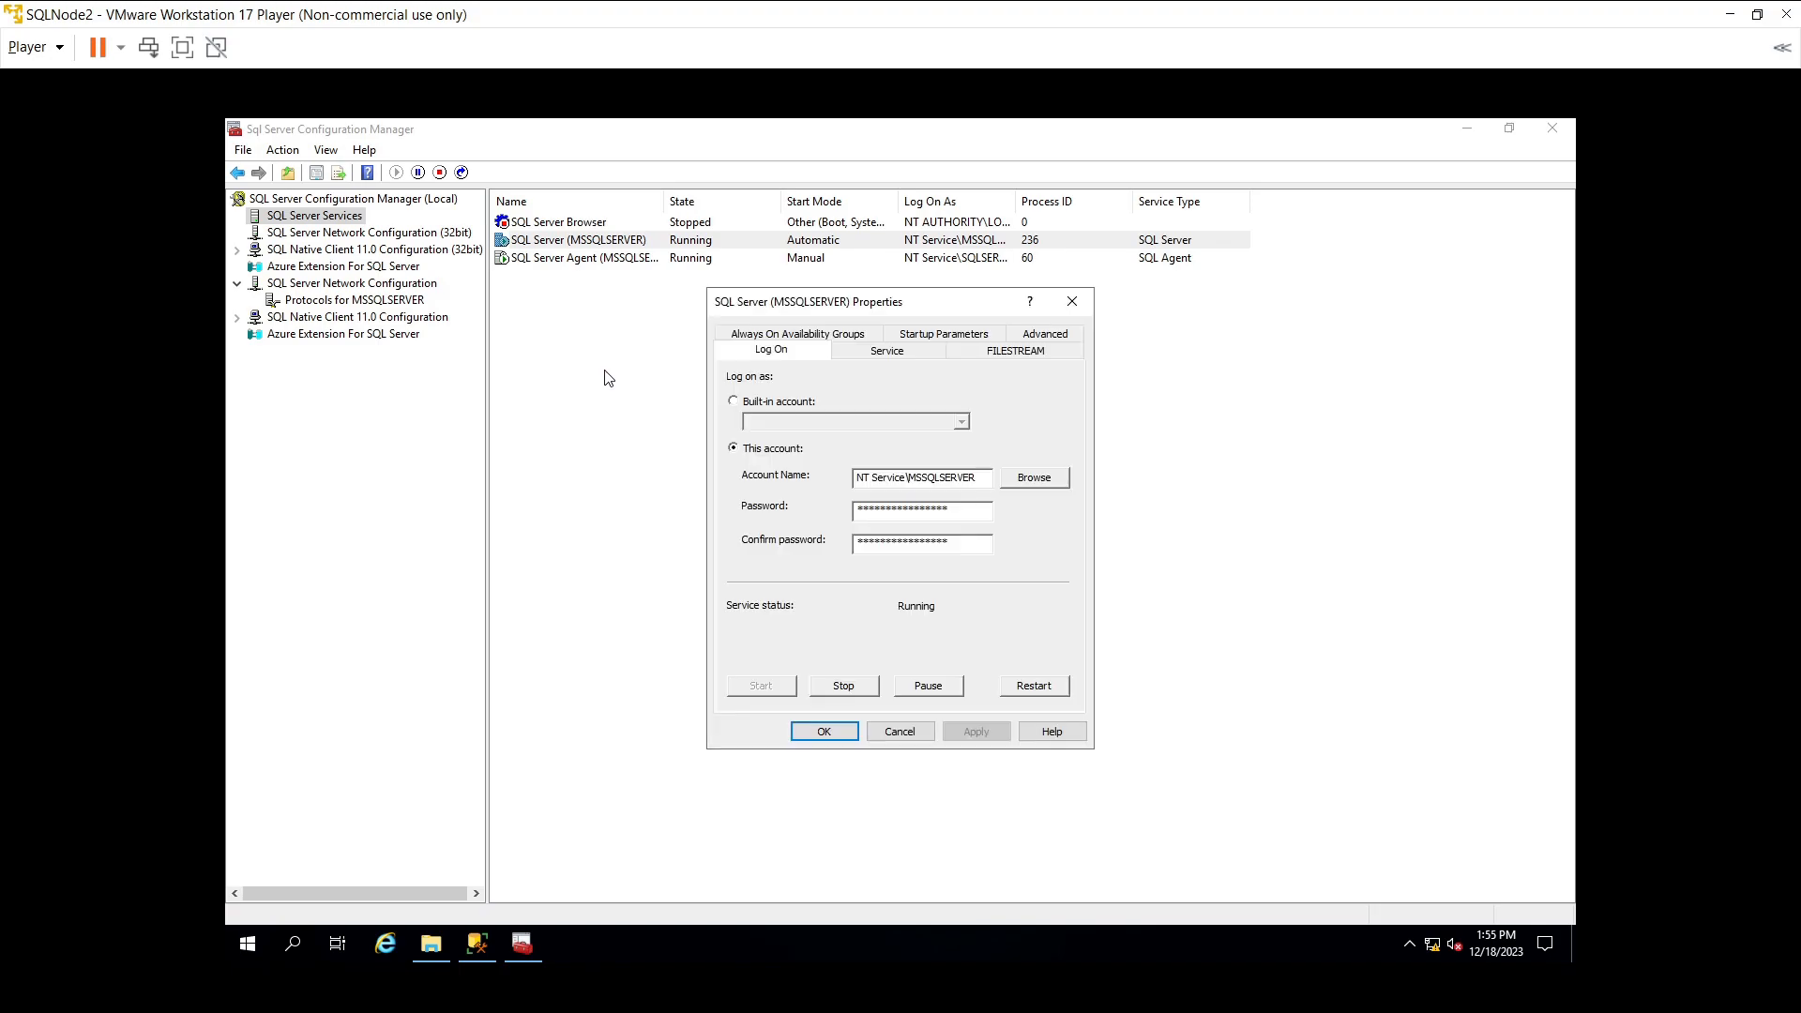
left_click(828, 335)
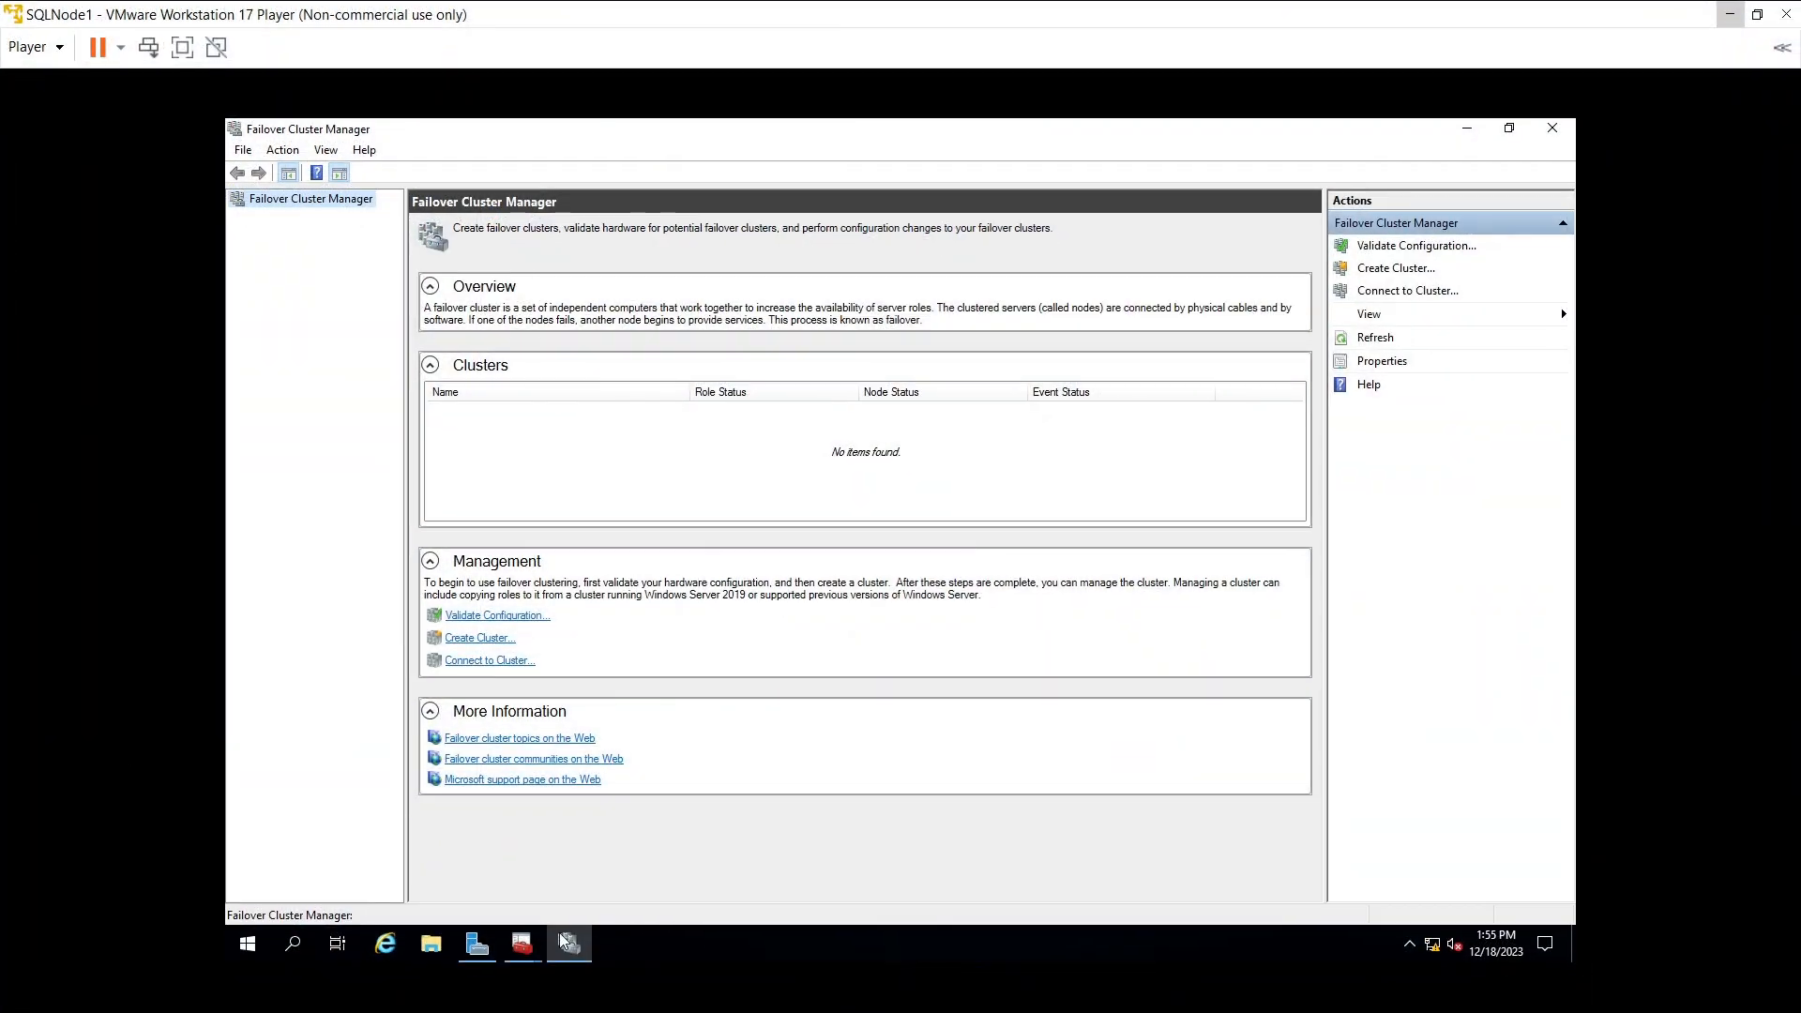
- Switch to SQLNode1's Configuration Manager and open SQL Server (MSSQLSERVER) Properties
left_click(522, 943)
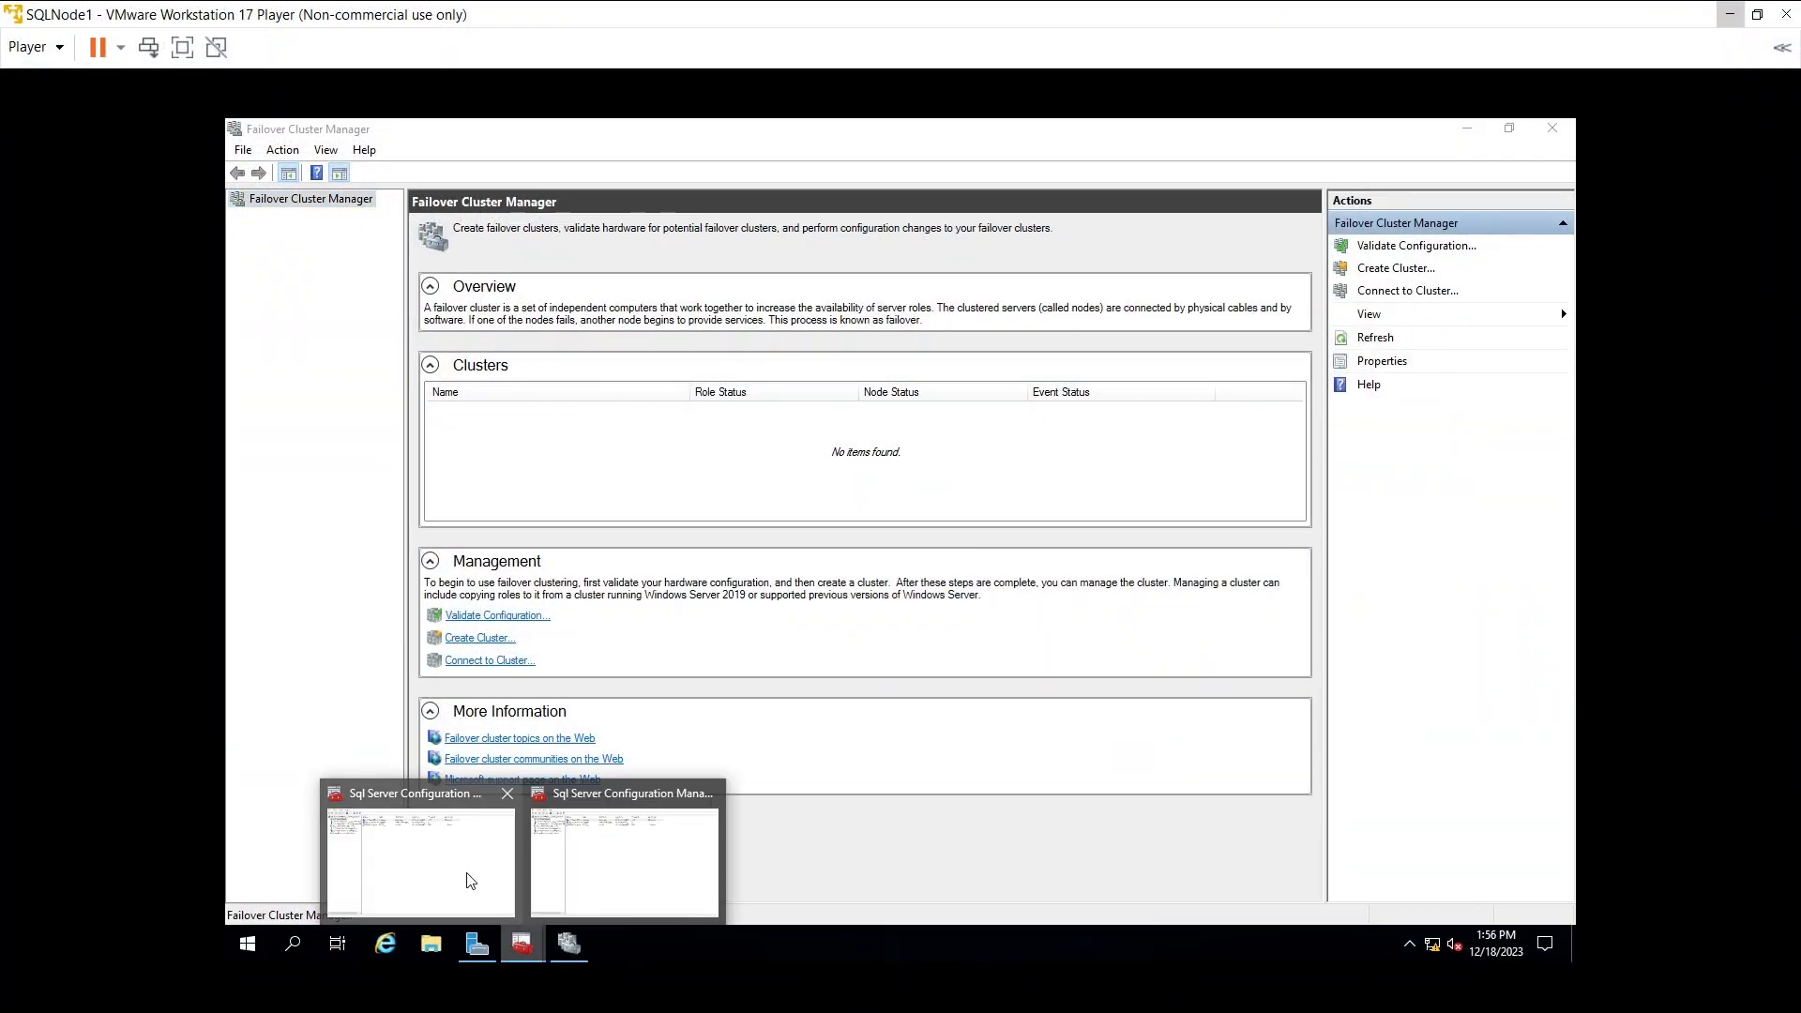
left_click(392, 870)
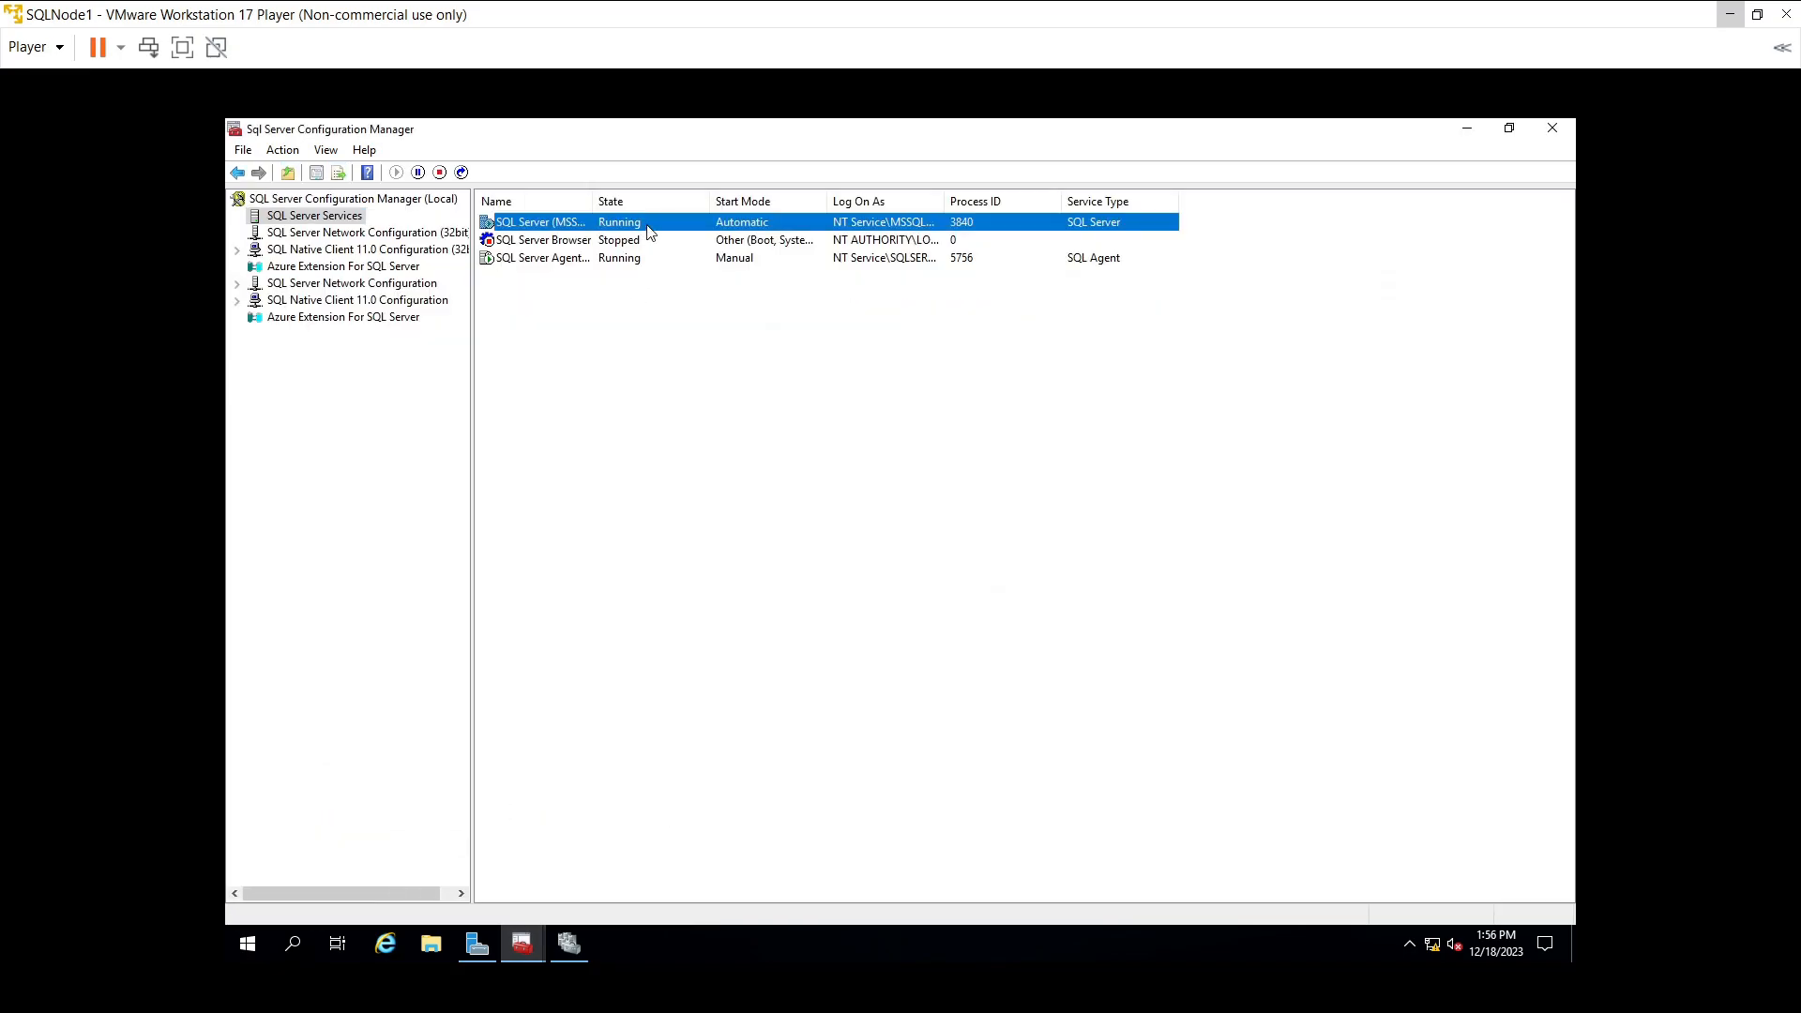
right_click(570, 223)
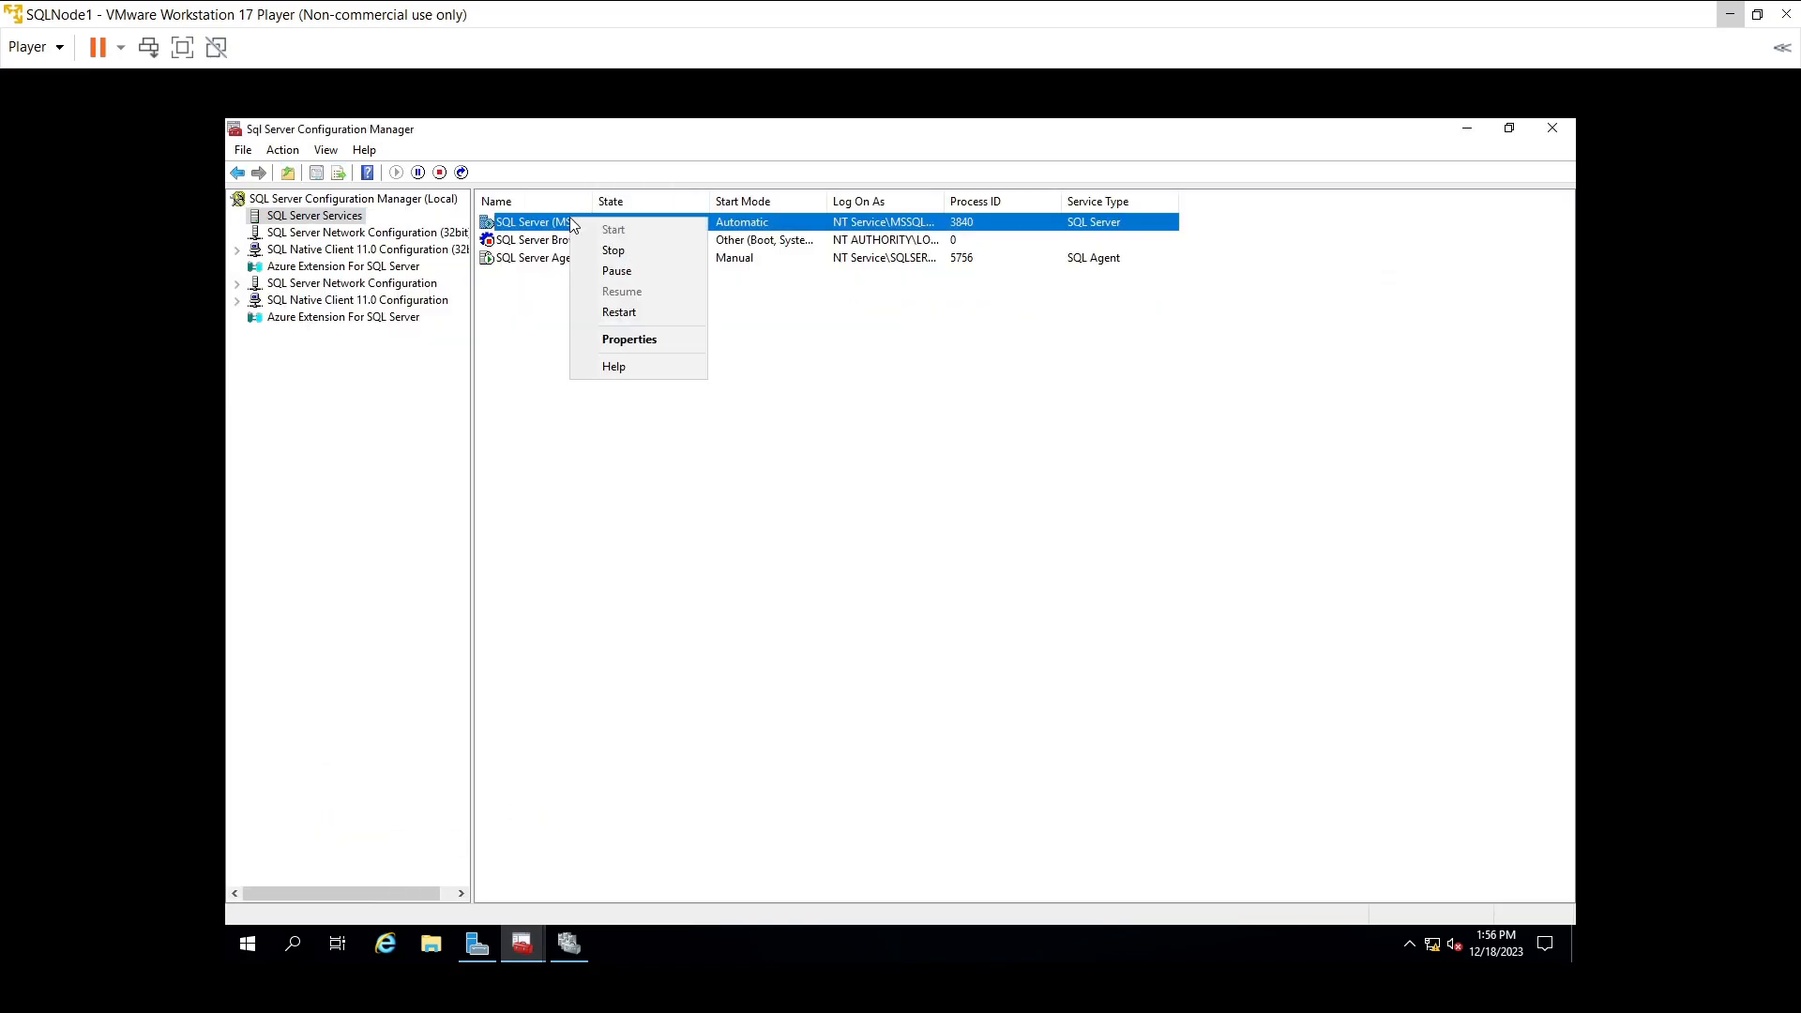
left_click(649, 335)
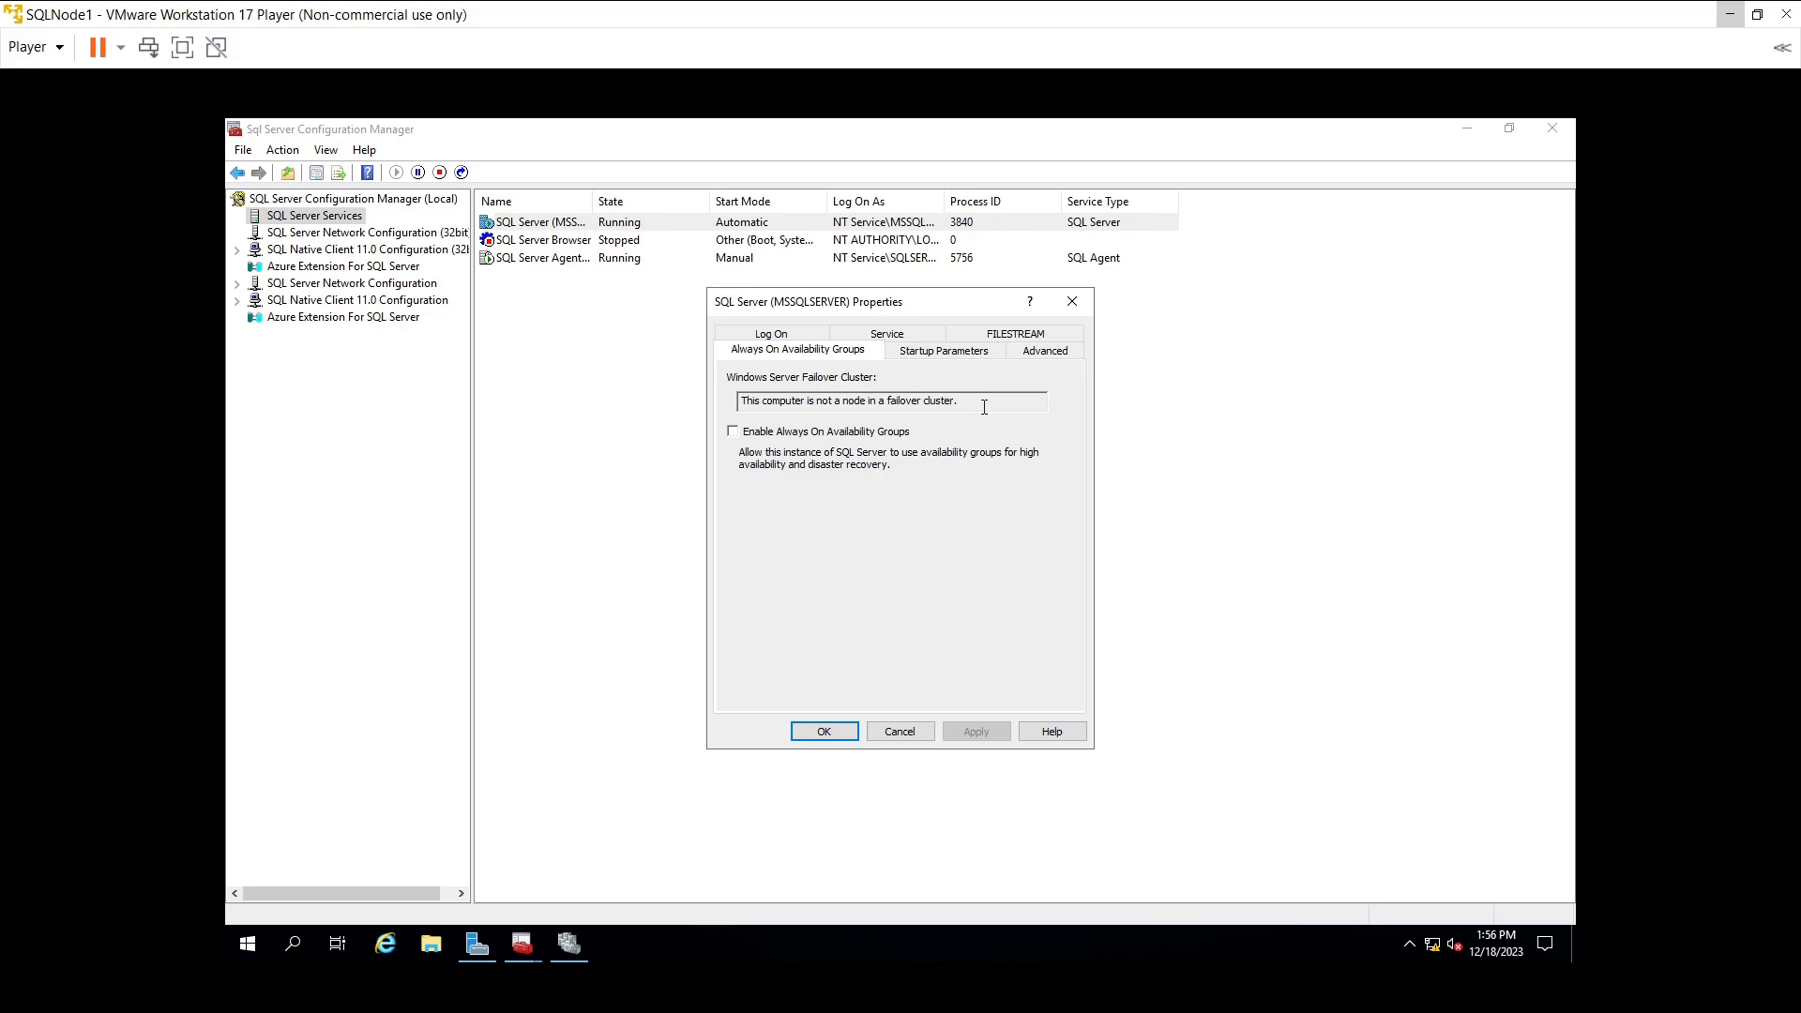
- Enable Always On Availability Groups, apply, acknowledge the restart warning, and click OK
left_click(732, 431)
left_click(961, 738)
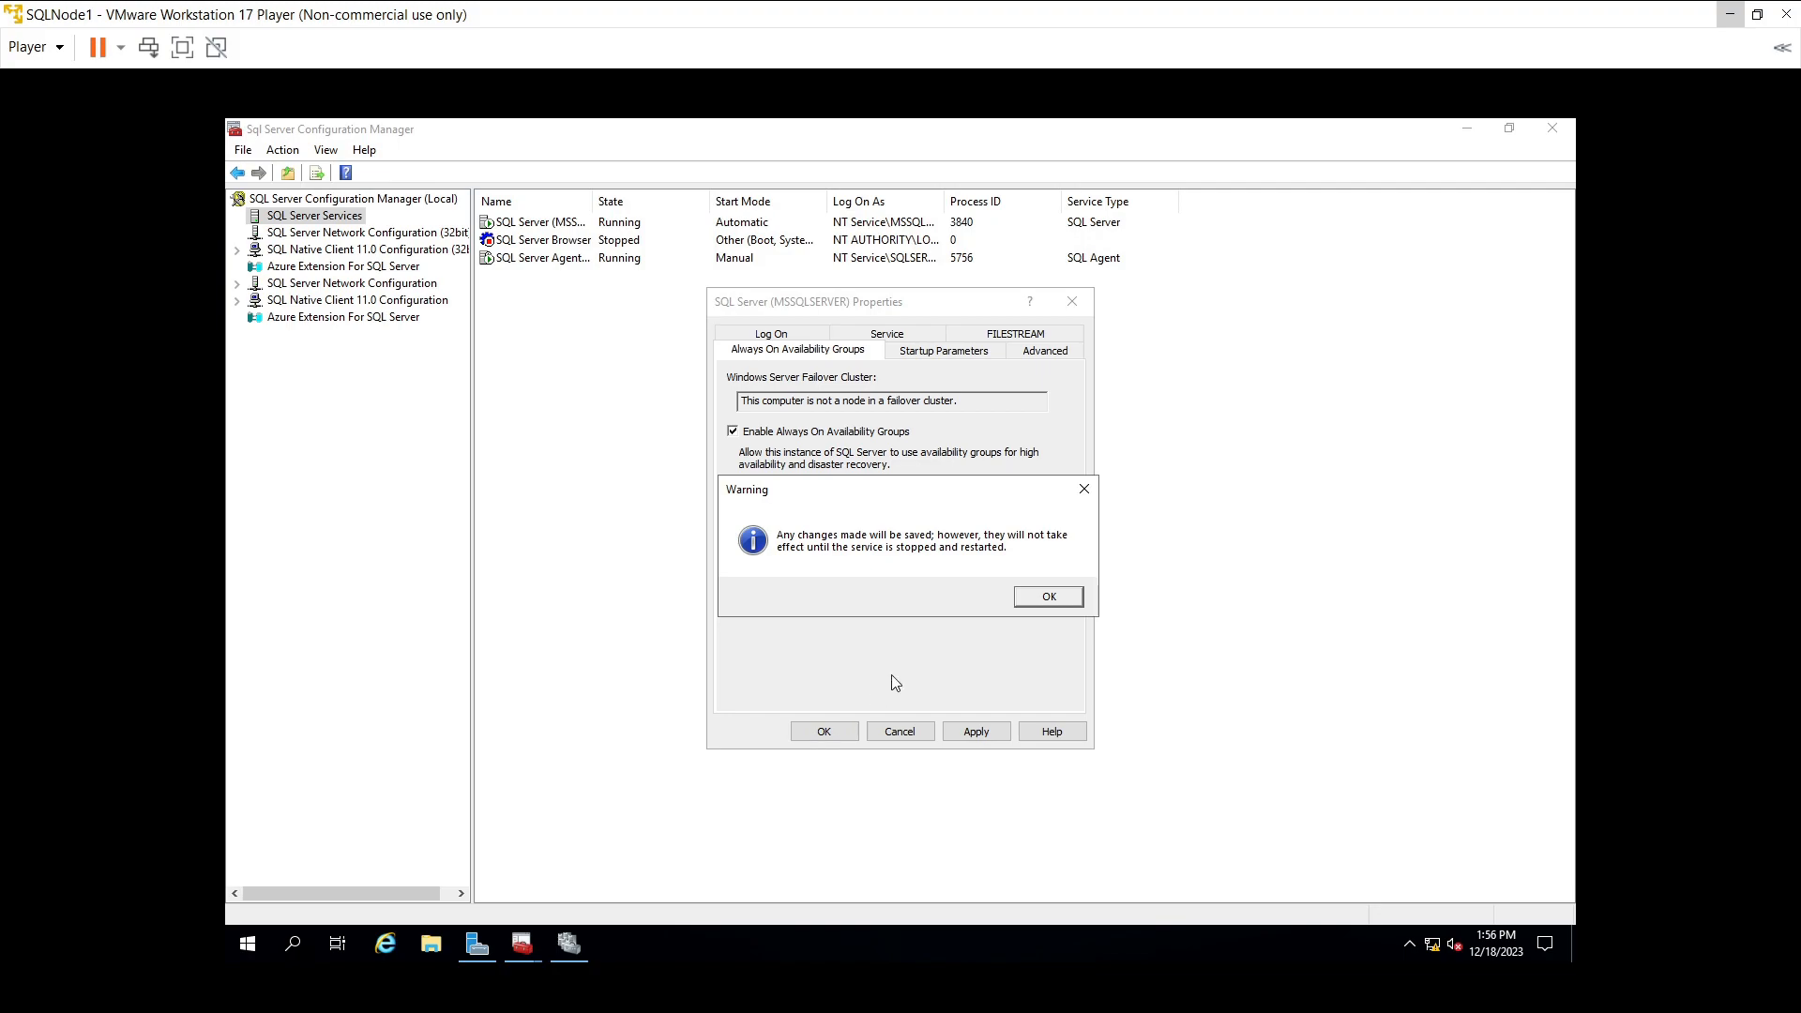
left_click(1024, 599)
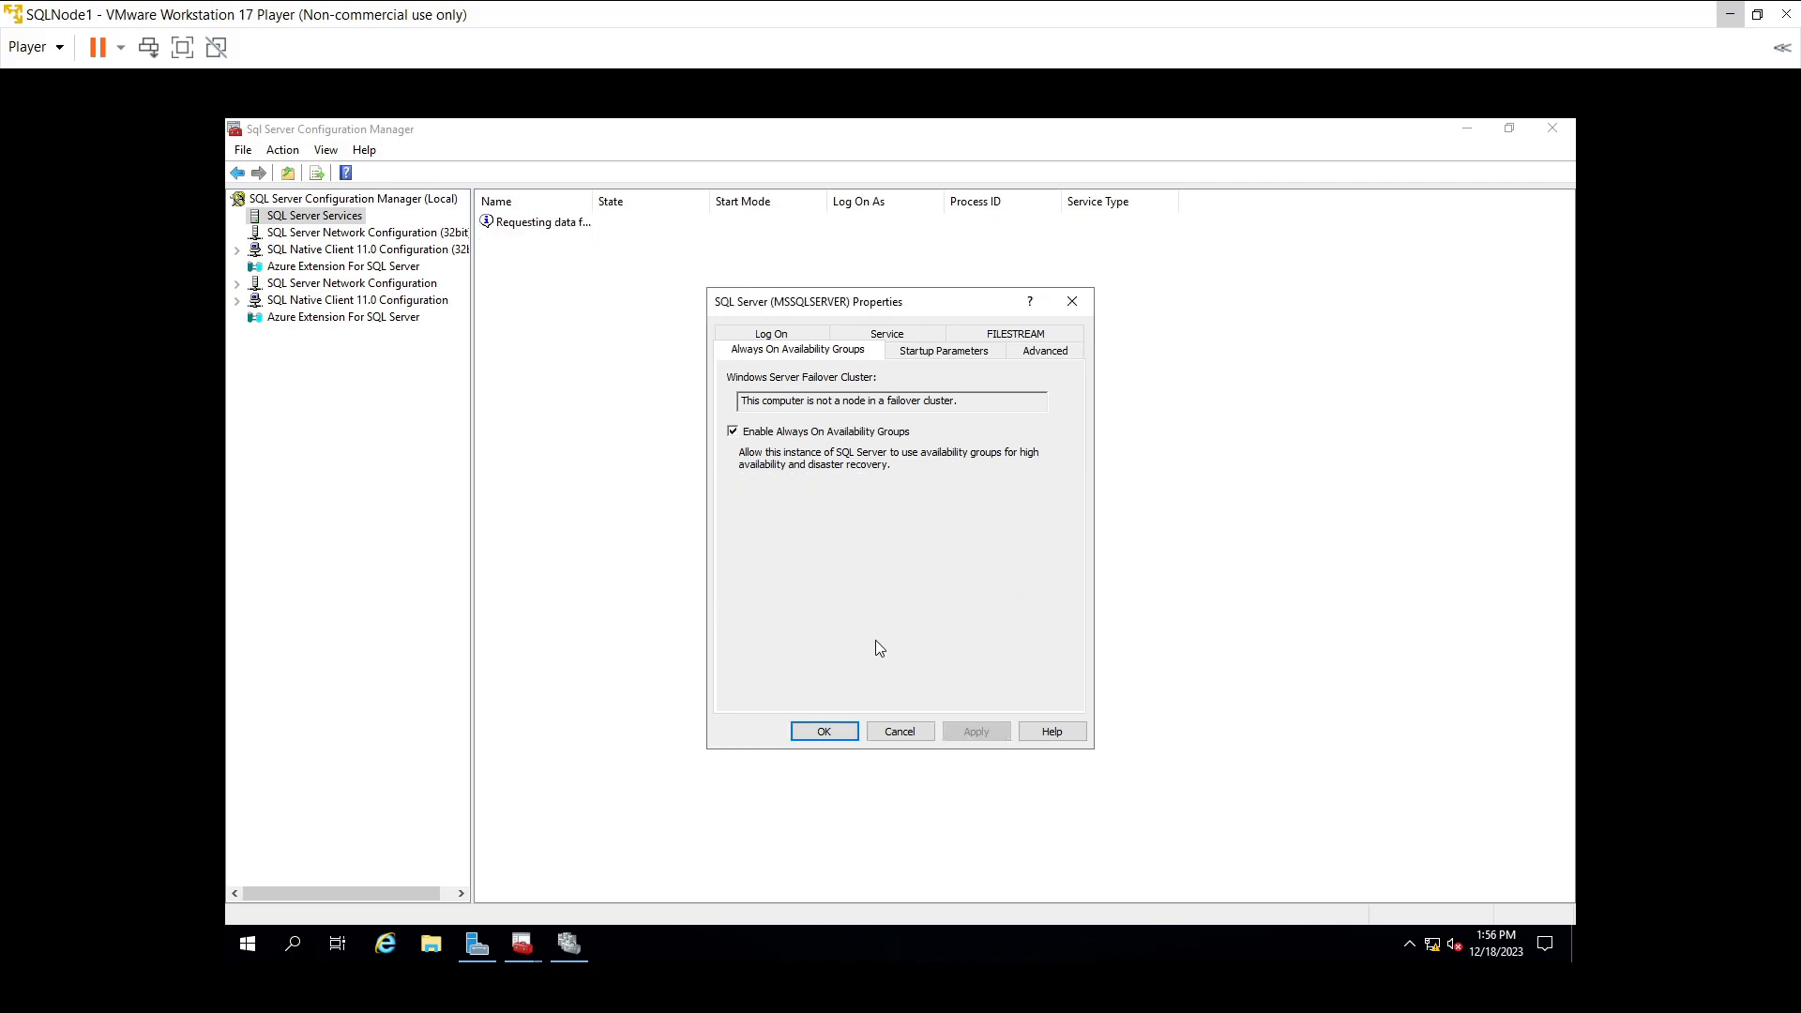
left_click(830, 734)
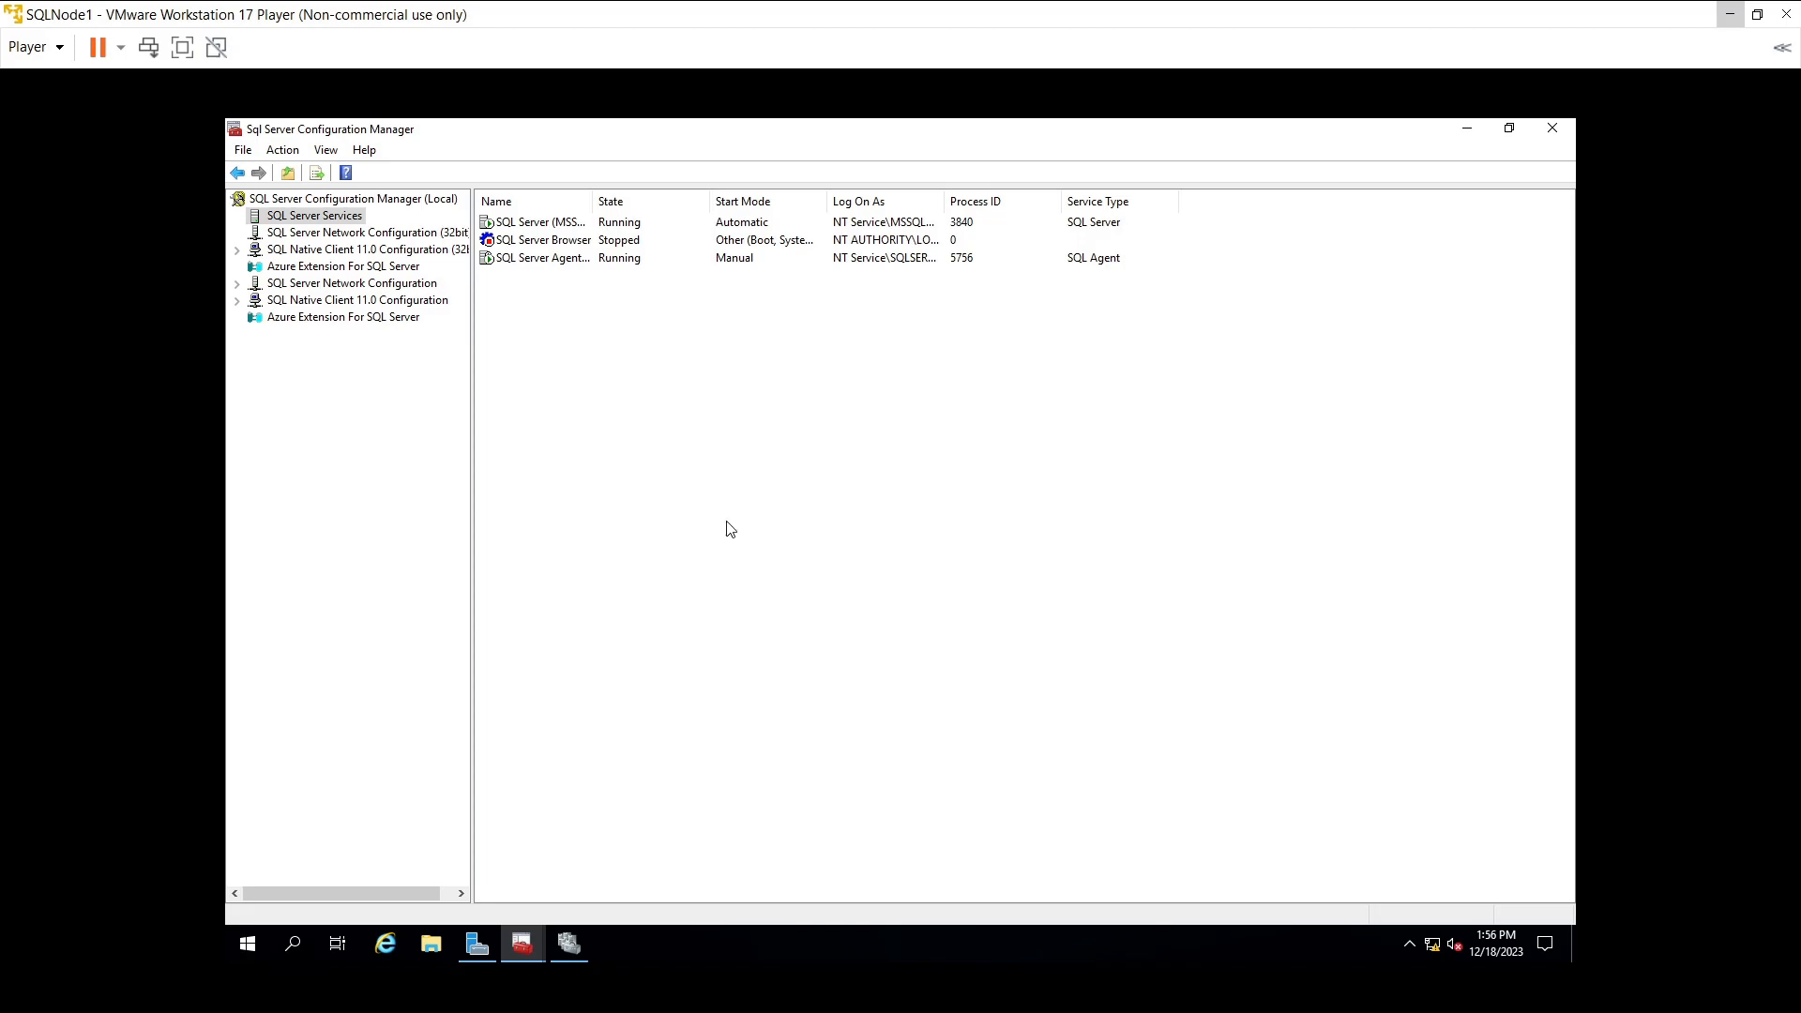
- Close Failover Cluster Manager, dismiss the must-close-dialogs error, and OK the SQL Server Properties
left_click(585, 943)
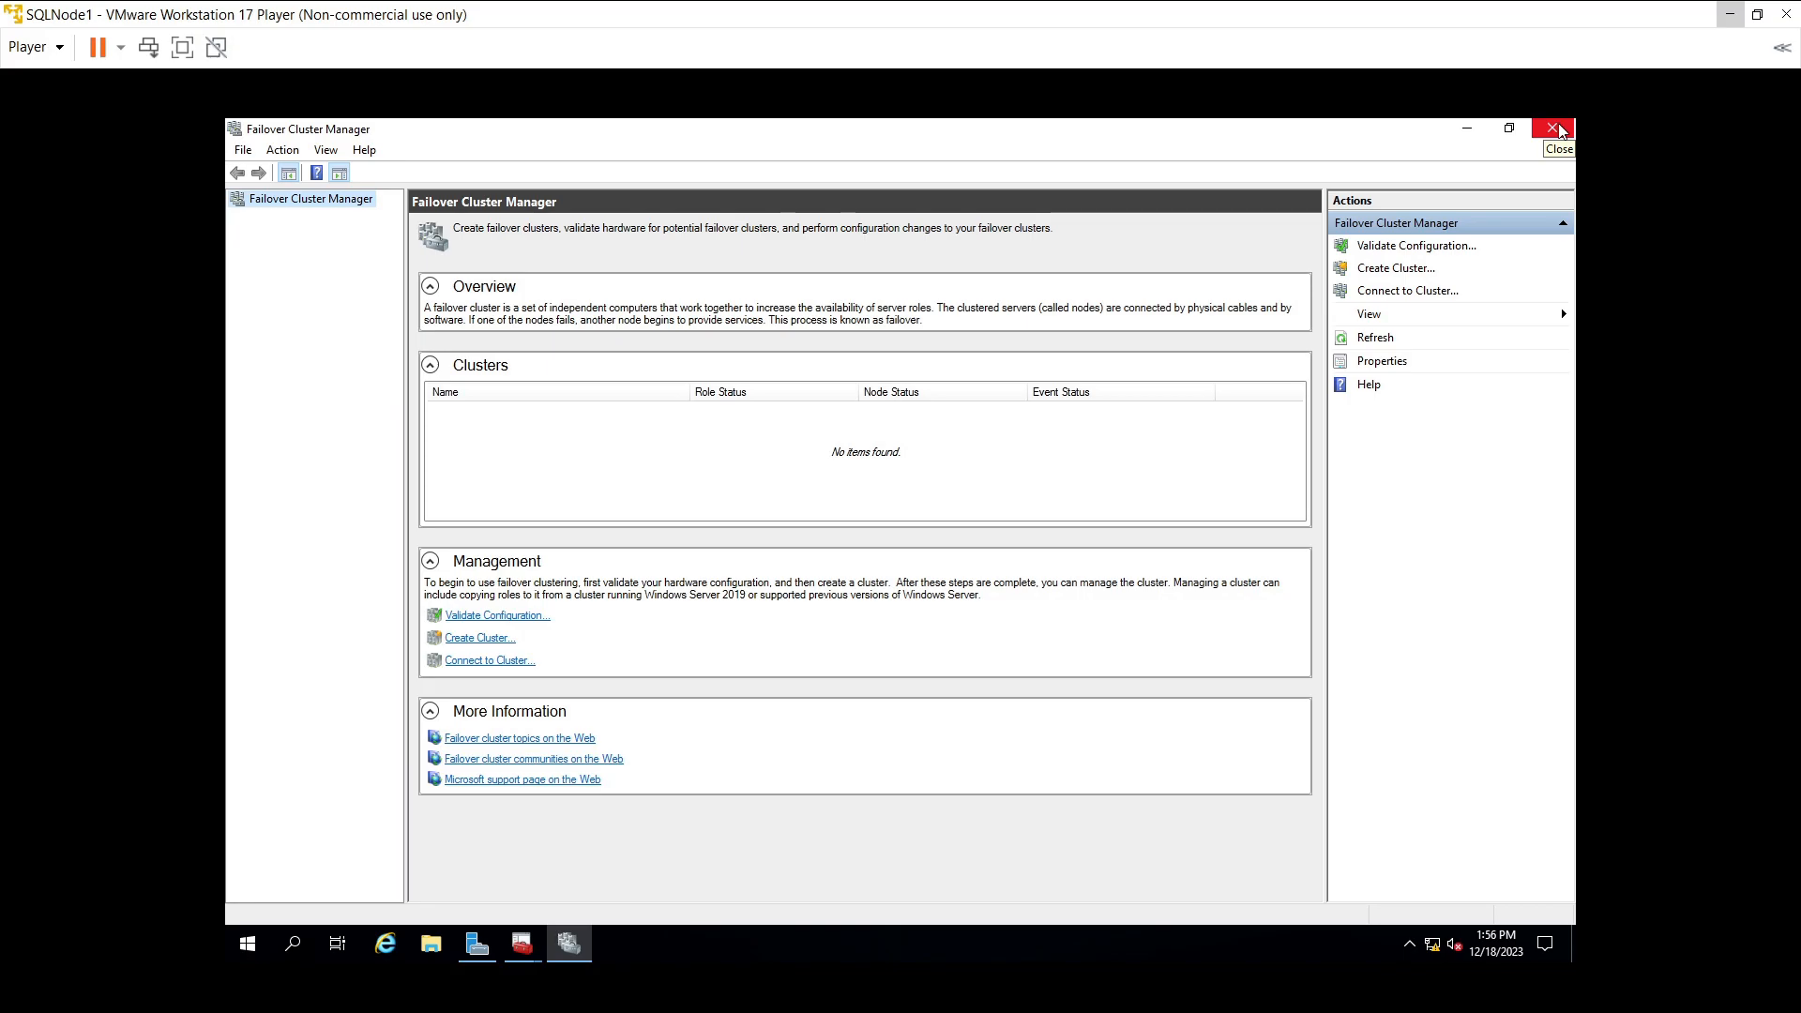
left_click(1558, 130)
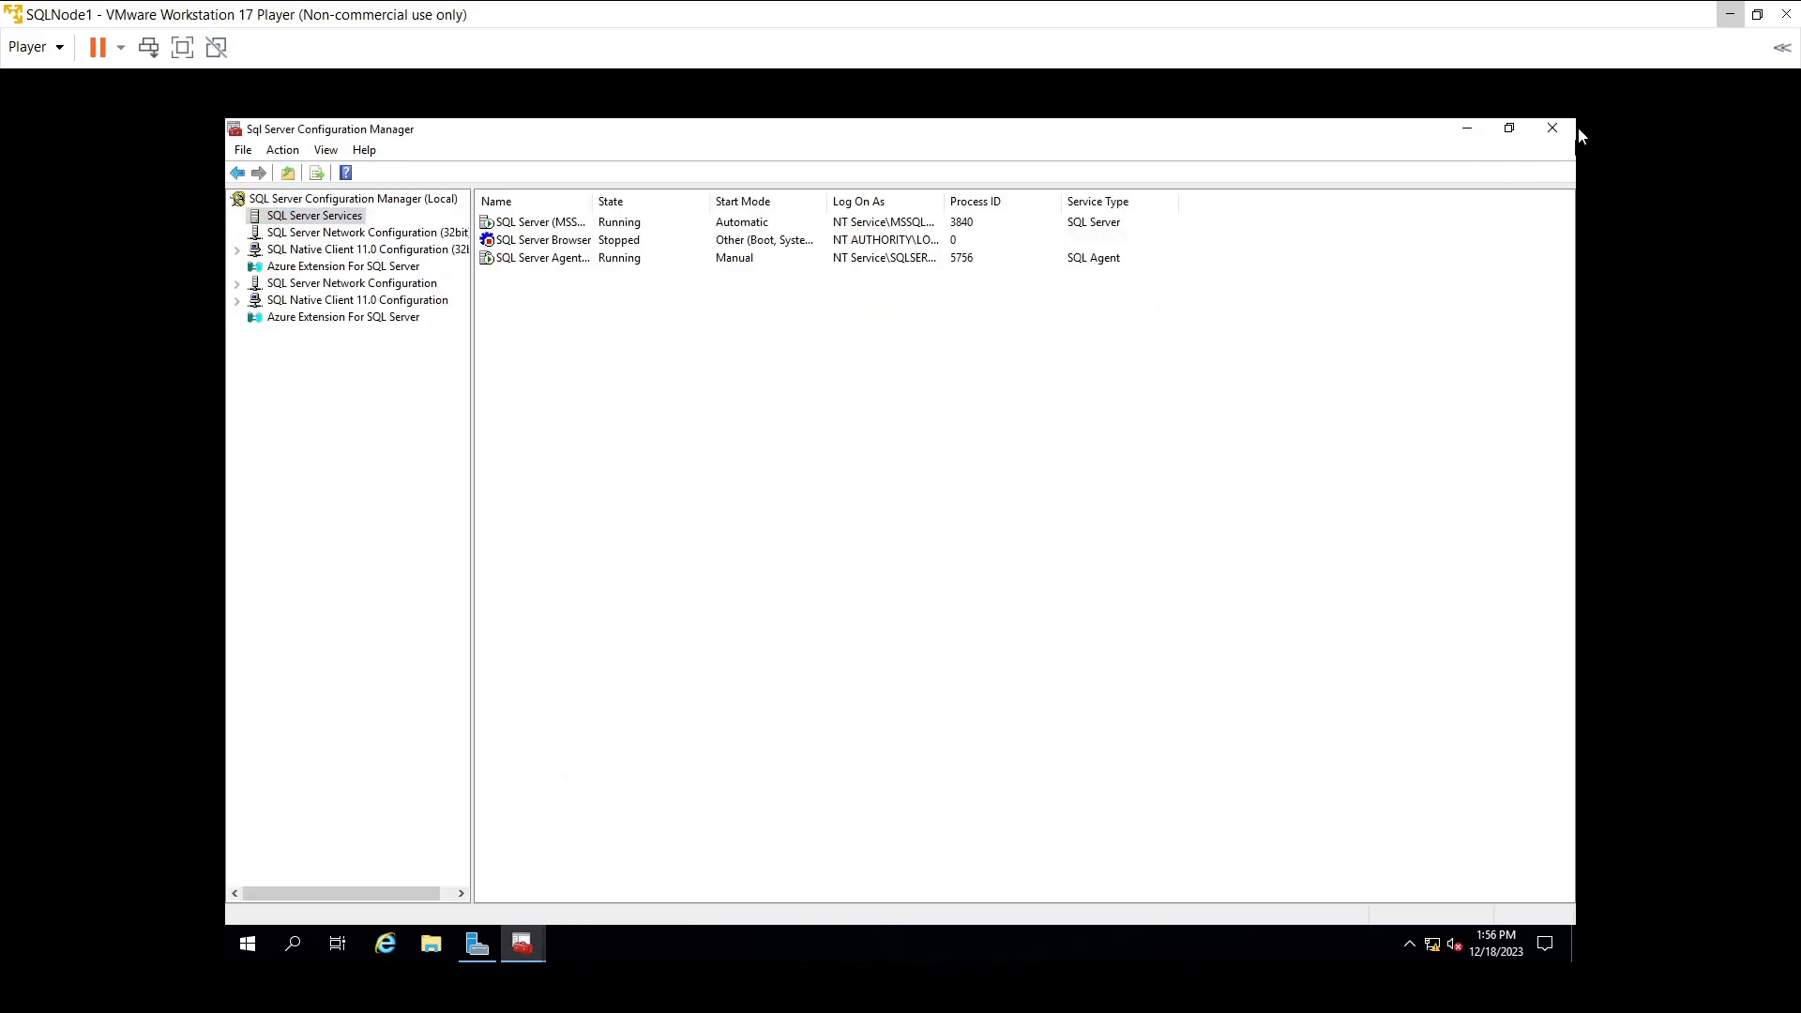
left_click(1567, 130)
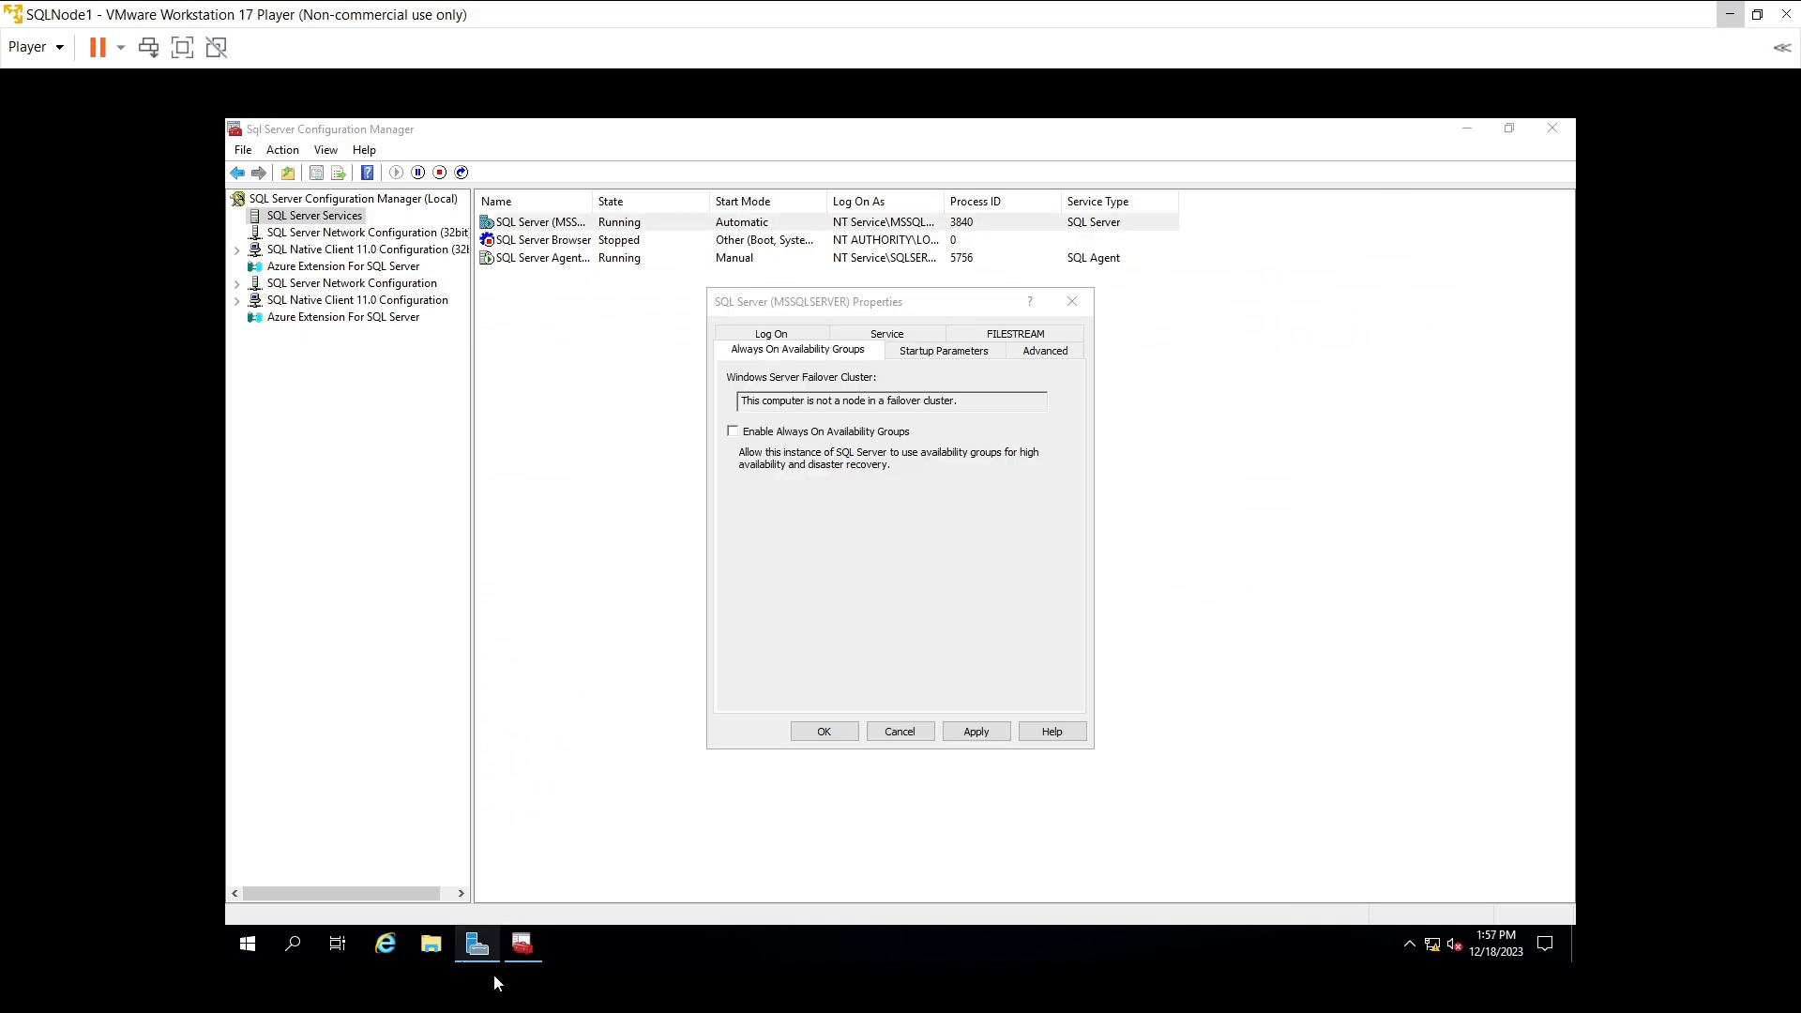
left_click(970, 737)
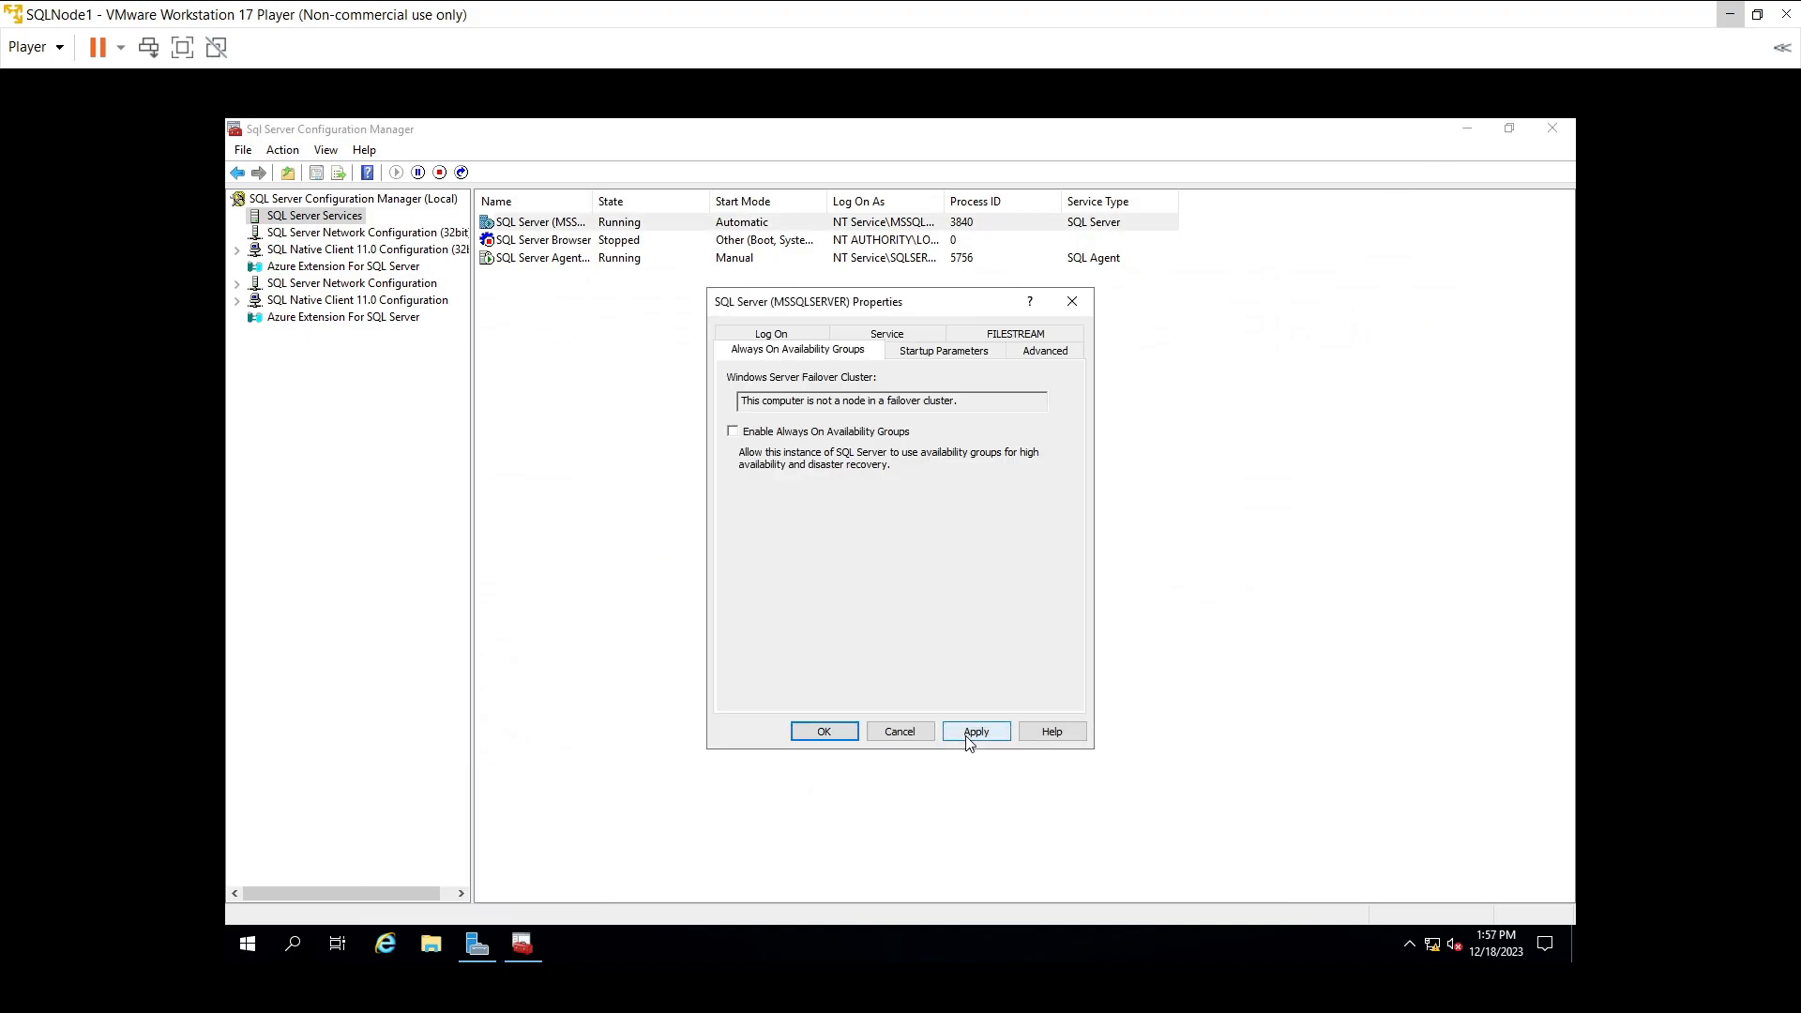
left_click(829, 737)
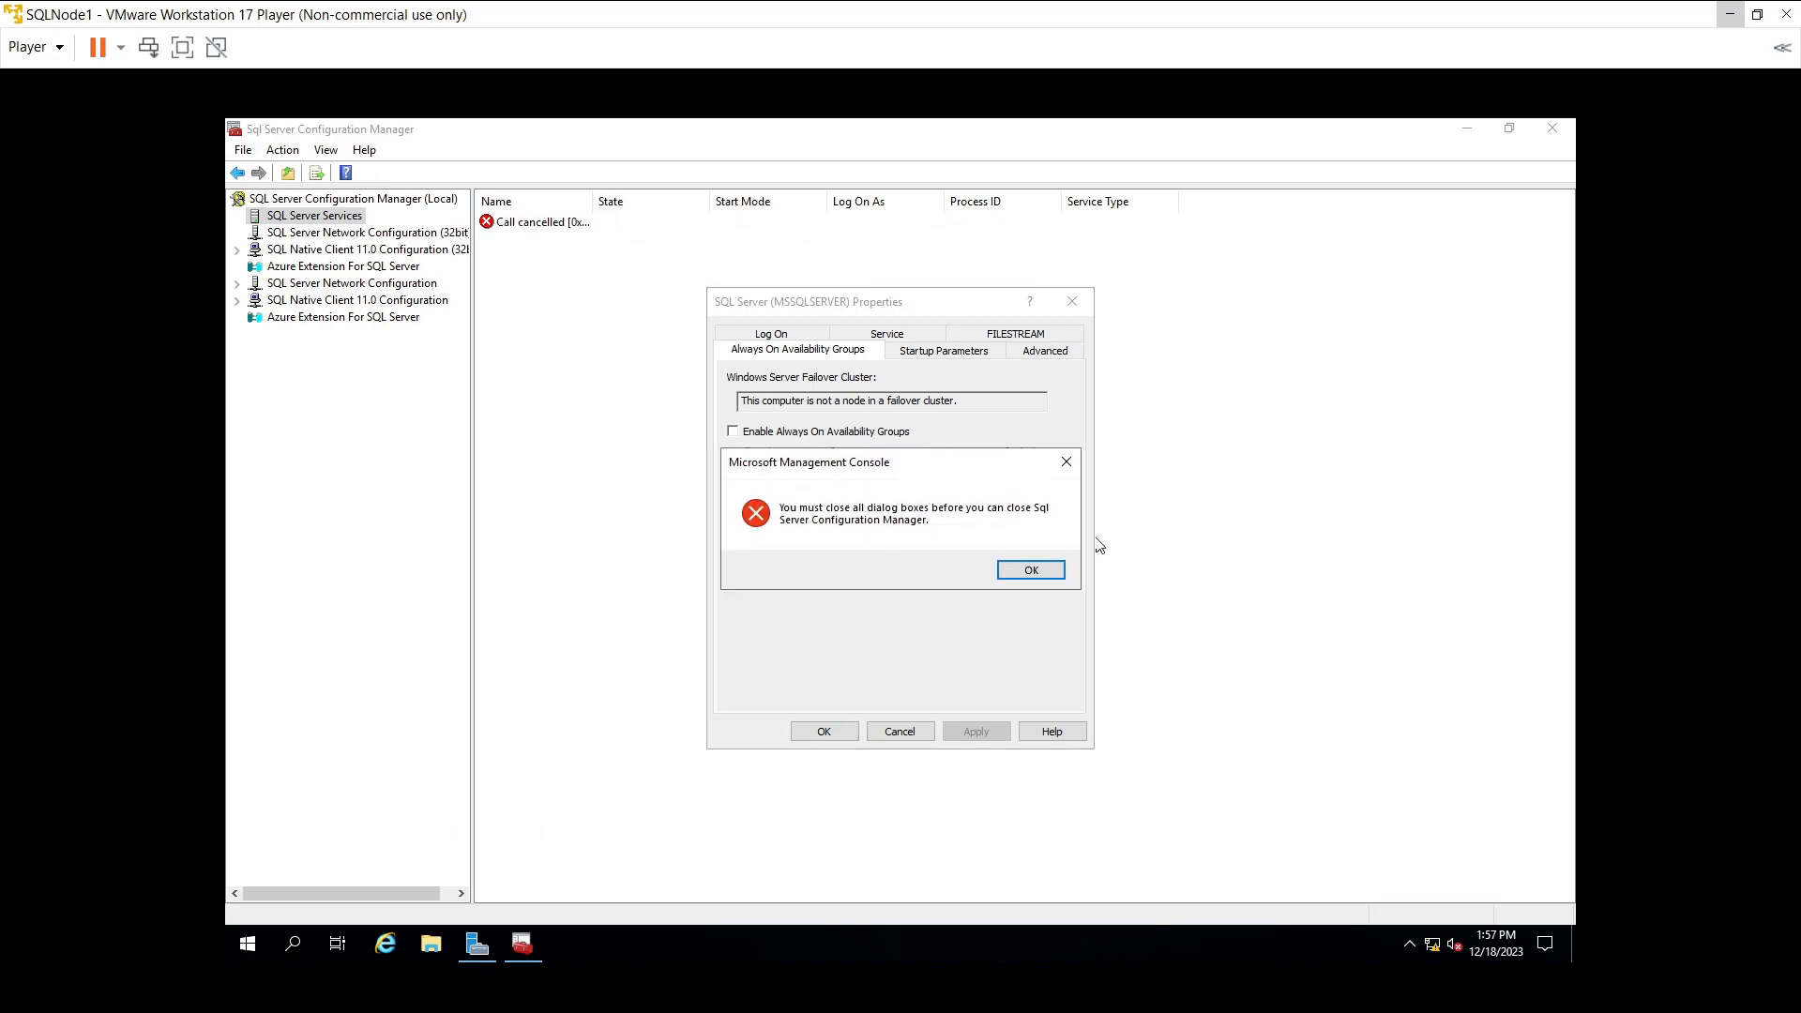
left_click(1057, 570)
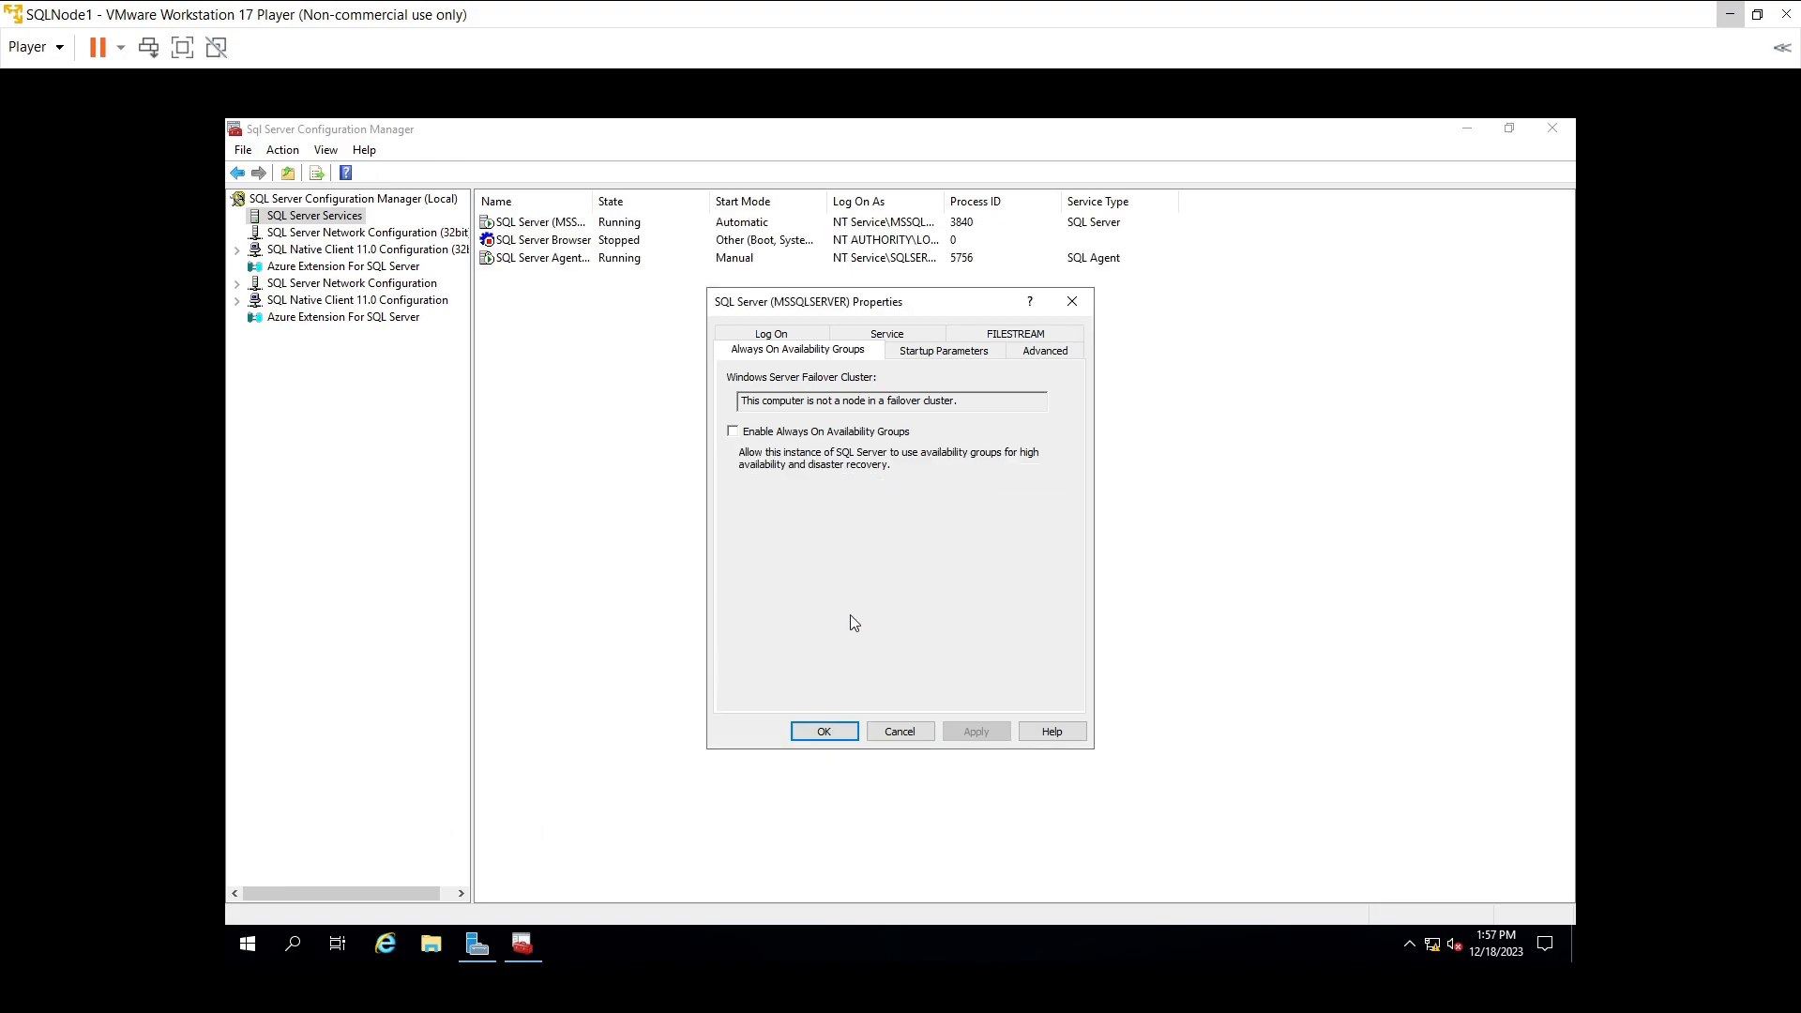
left_click(804, 737)
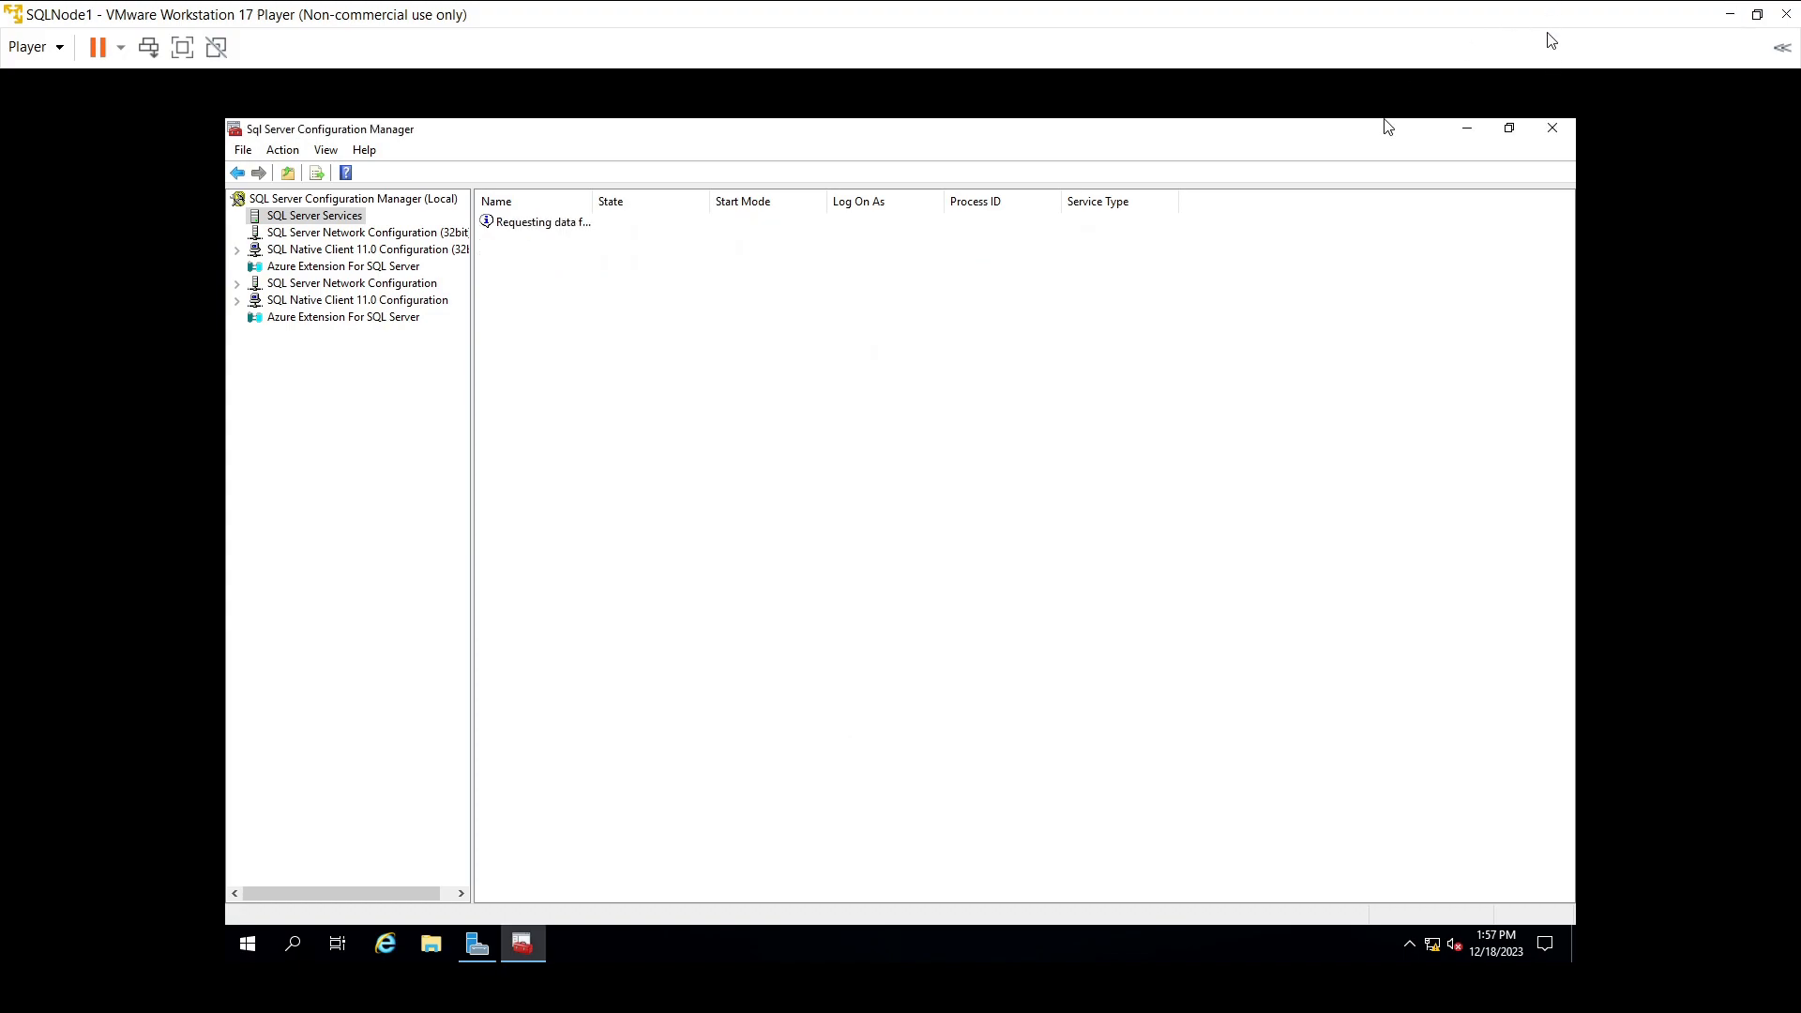
- Close Configuration Manager and restart SQLNode1 from the Start menu's power options
left_click(1550, 130)
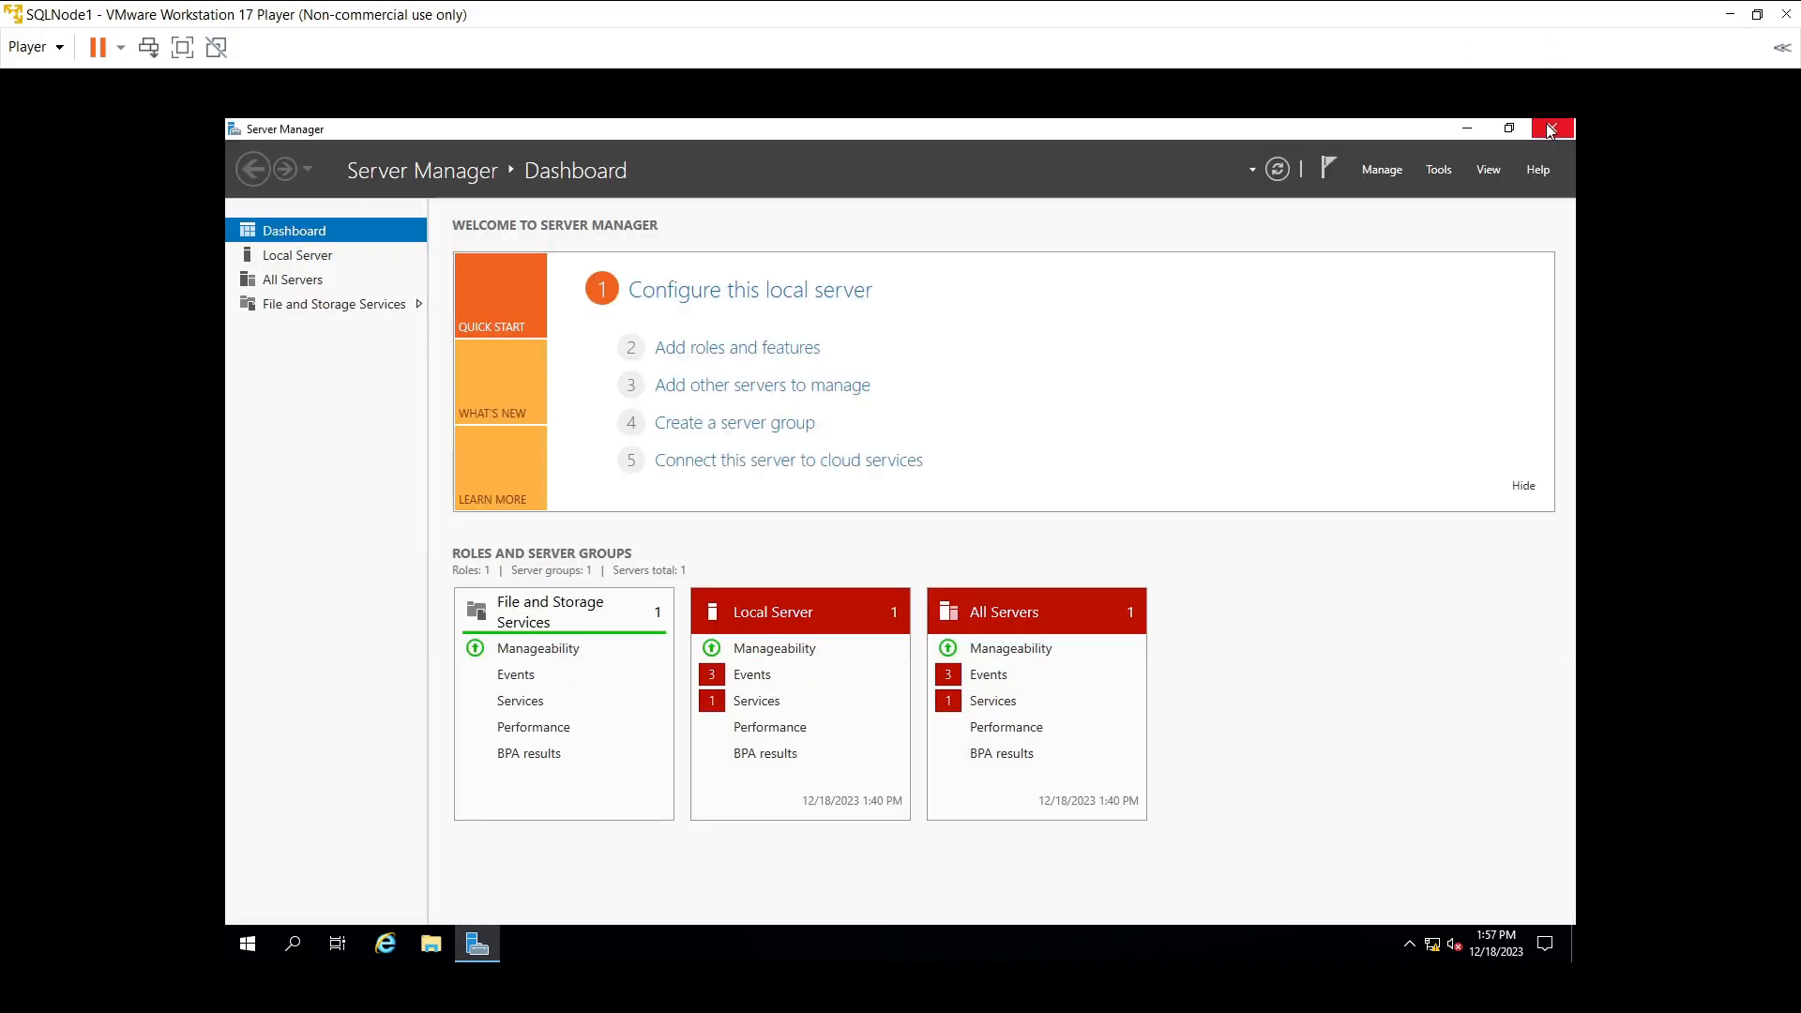
left_click(248, 943)
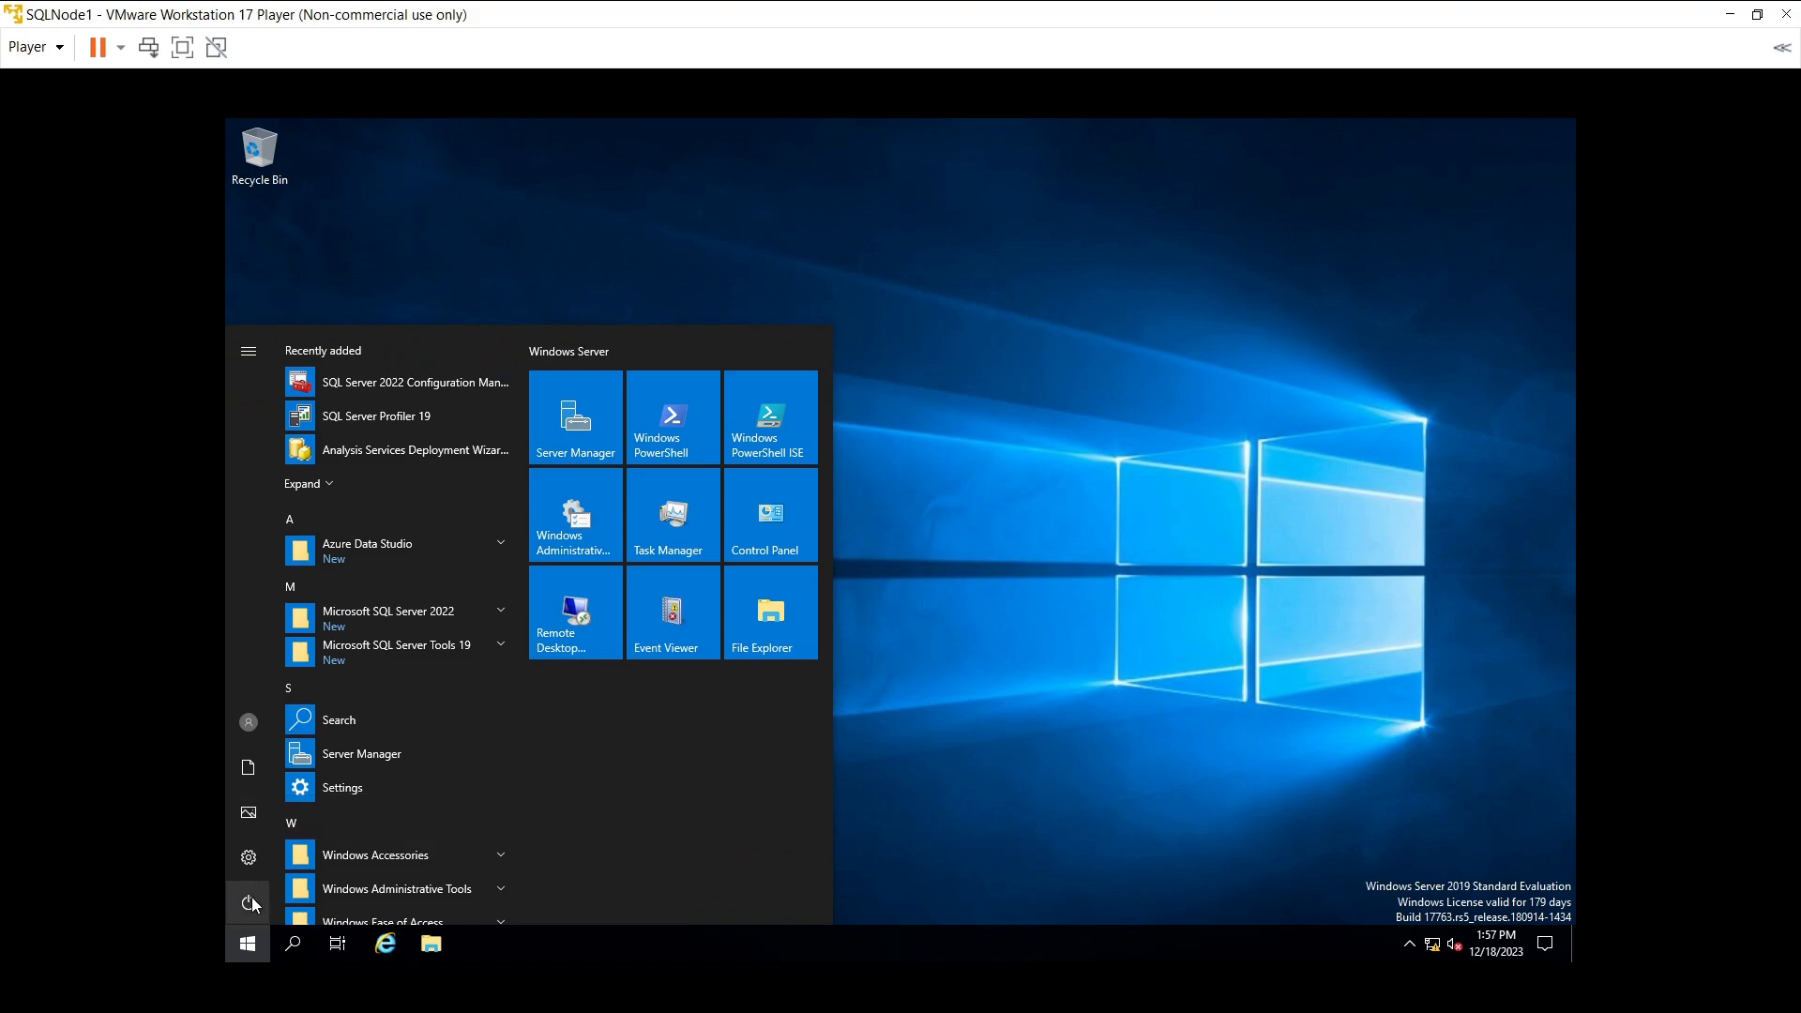
left_click(251, 896)
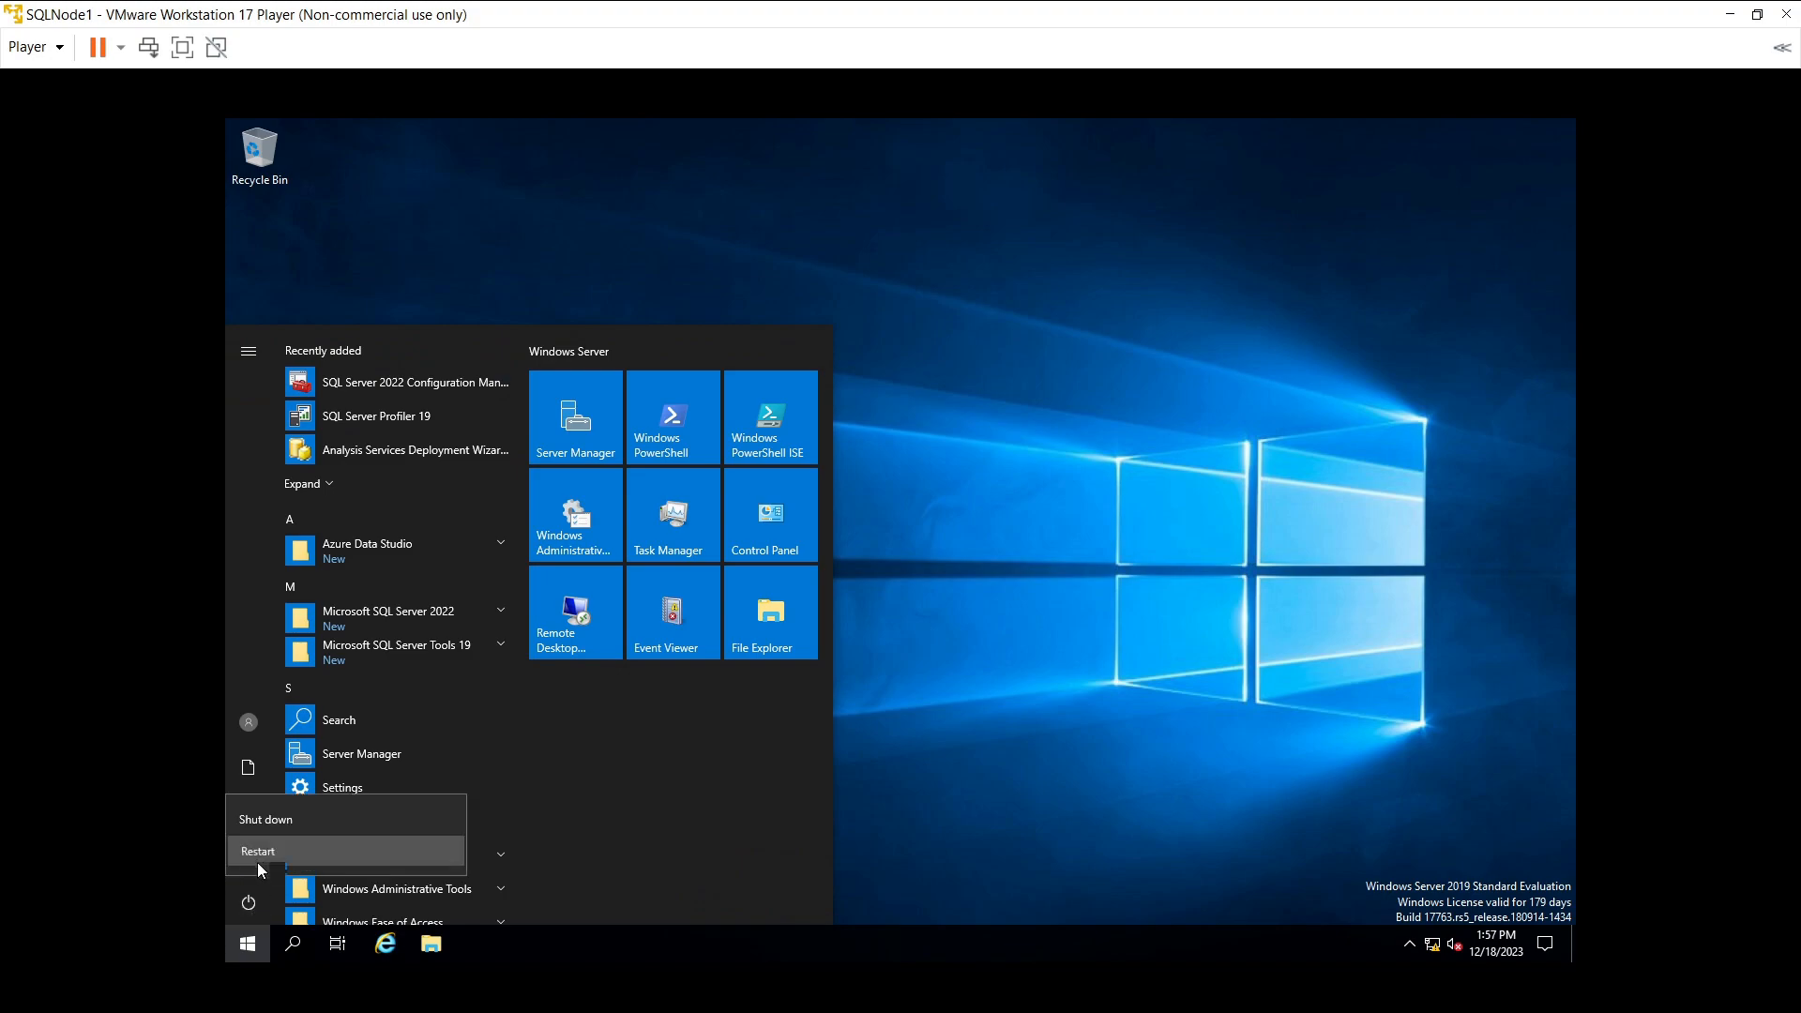
left_click(257, 855)
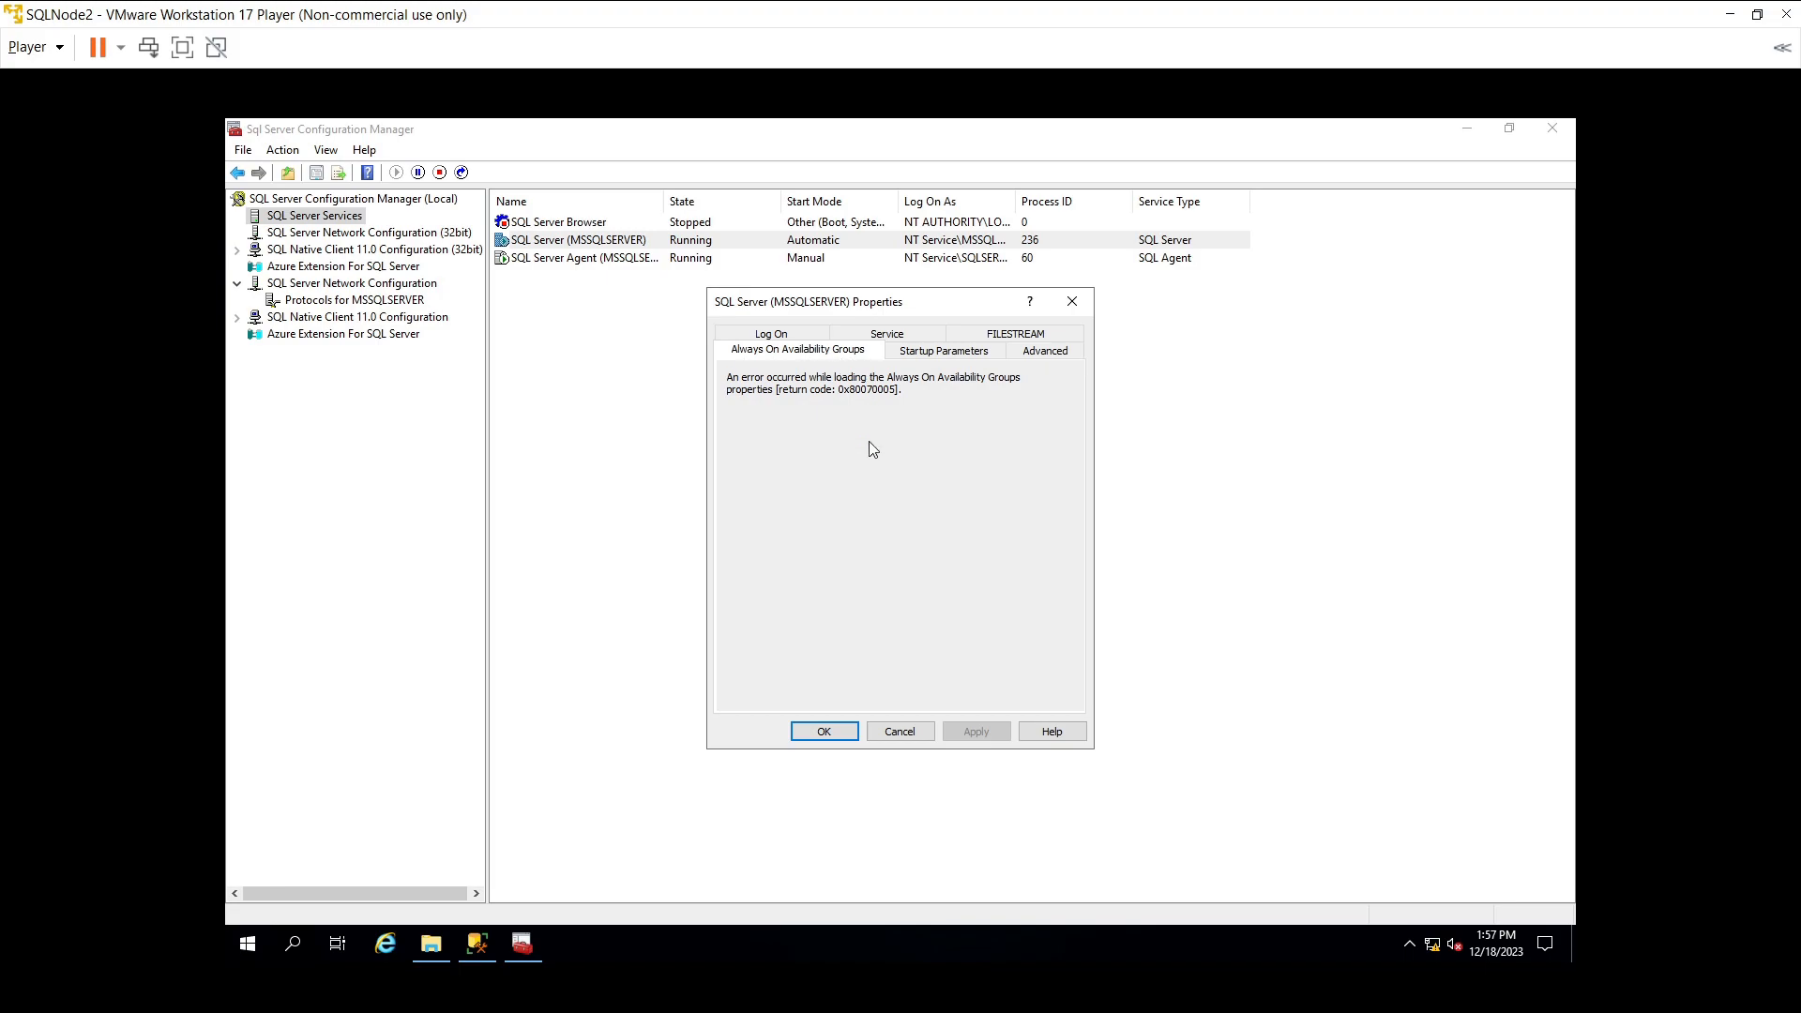
- Cancel the MSSQLSERVER properties on SQLNode2, then minimize Configuration Manager and Management Studio
left_click(889, 736)
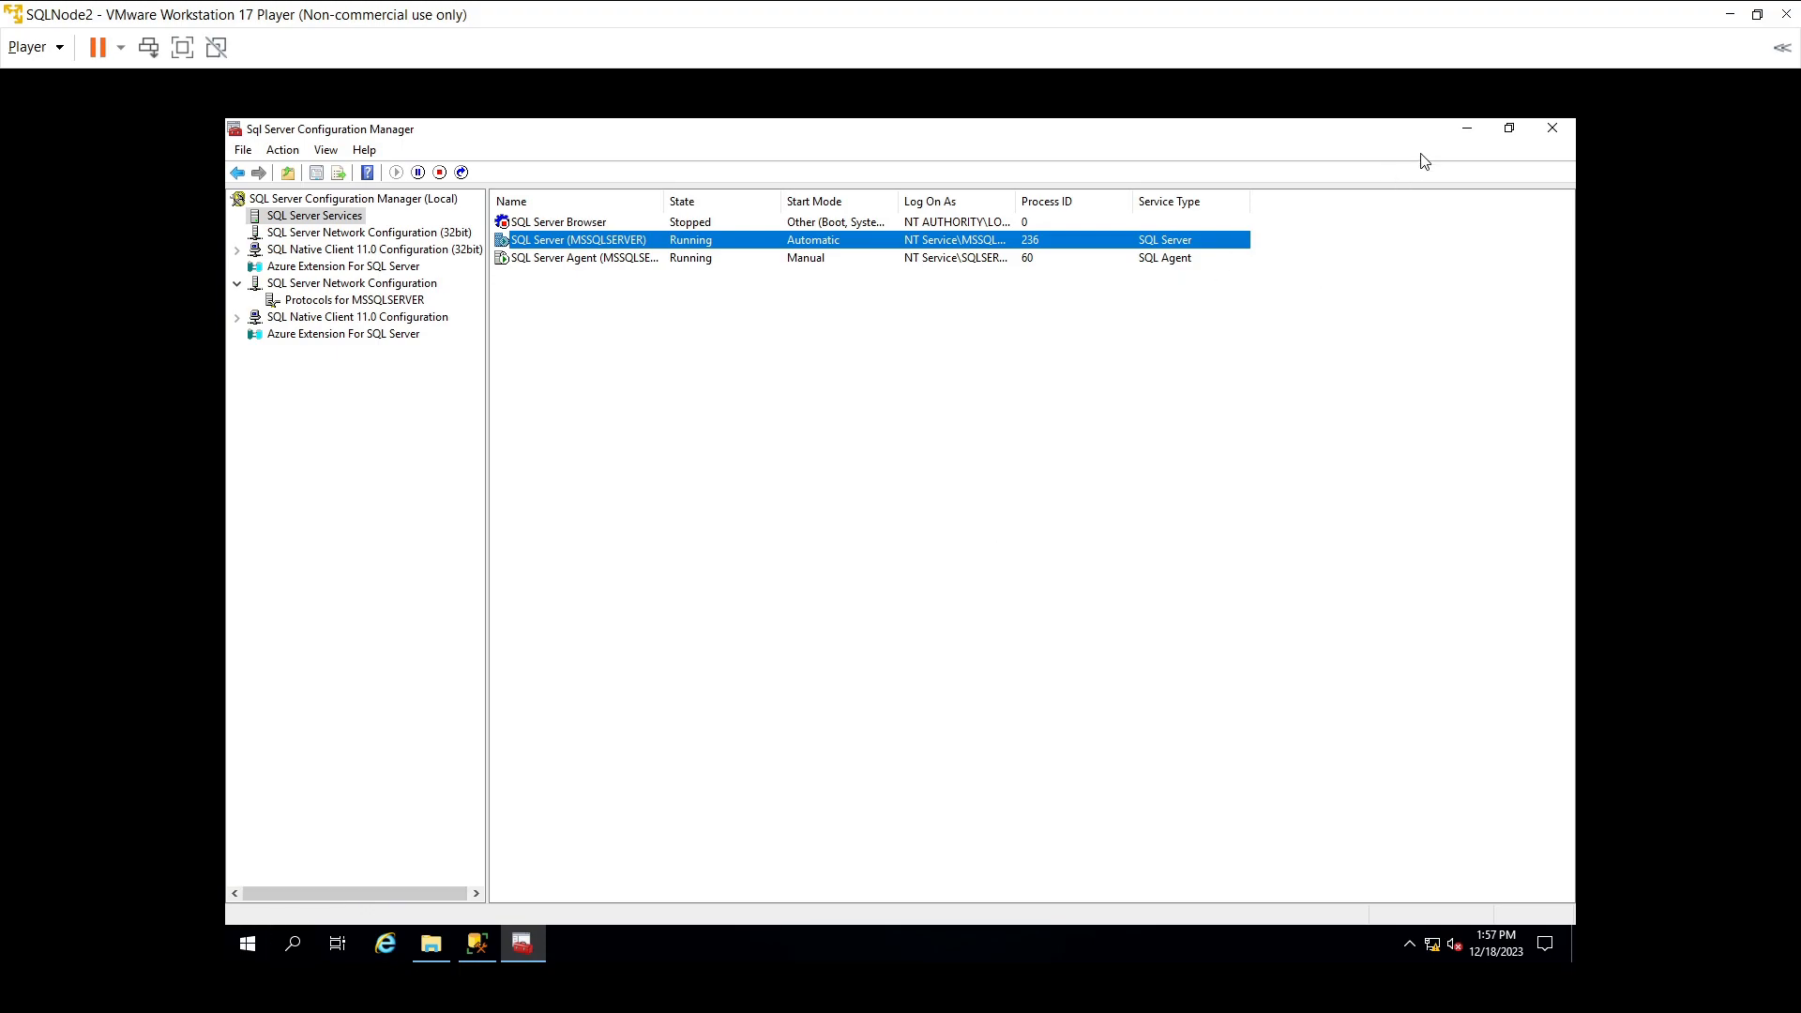
left_click(1466, 129)
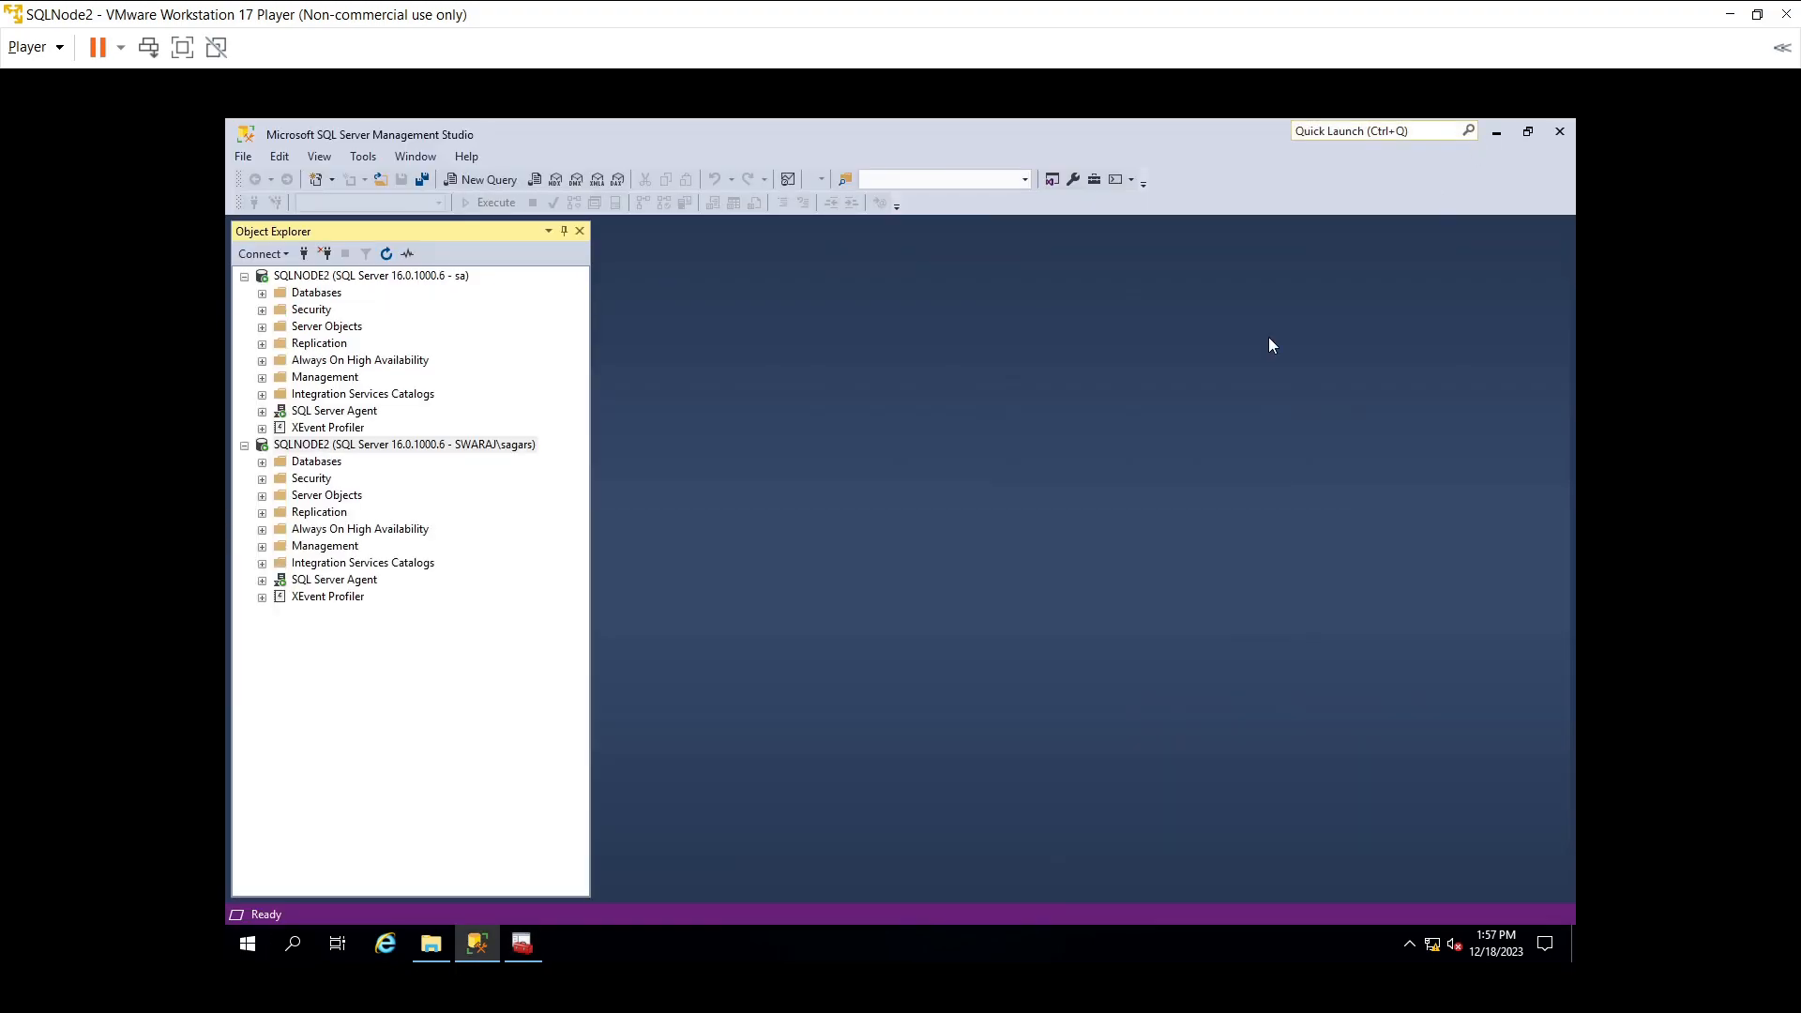
left_click(1505, 137)
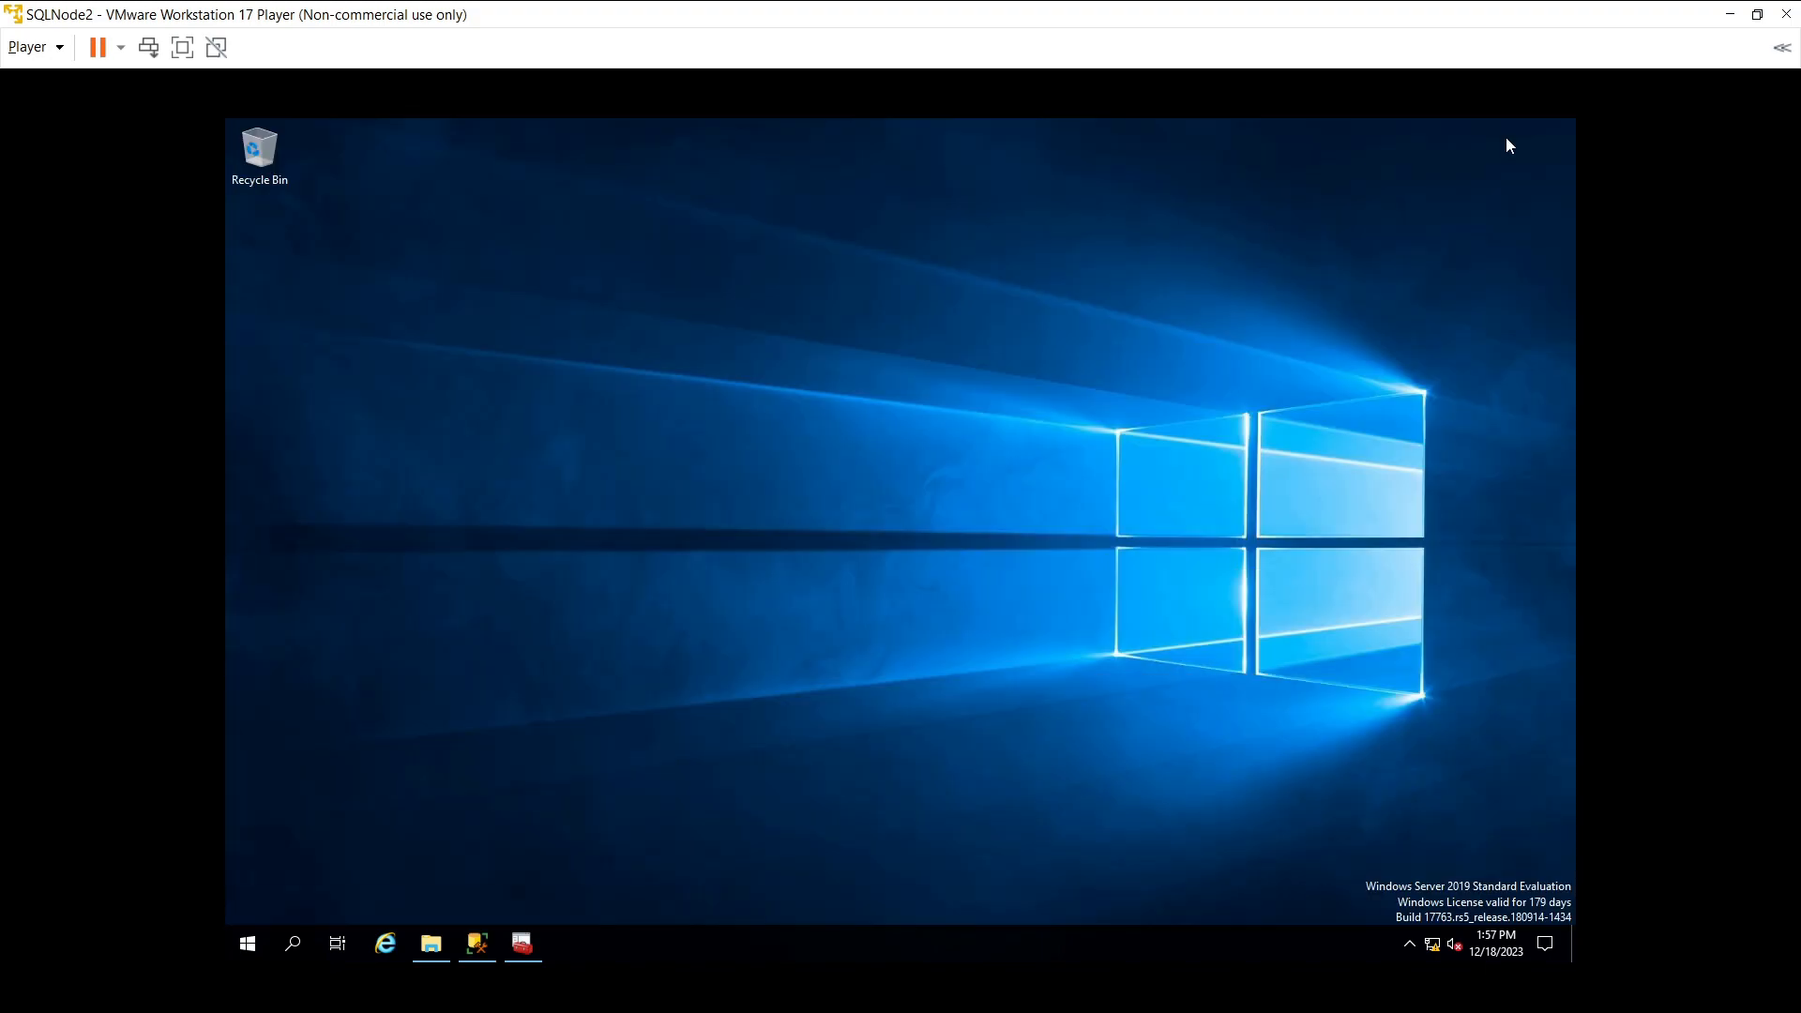
- Launch Server Manager via a 'server' search, then dismiss and close the Import and Export Wizard
left_click(300, 954)
type("ser")
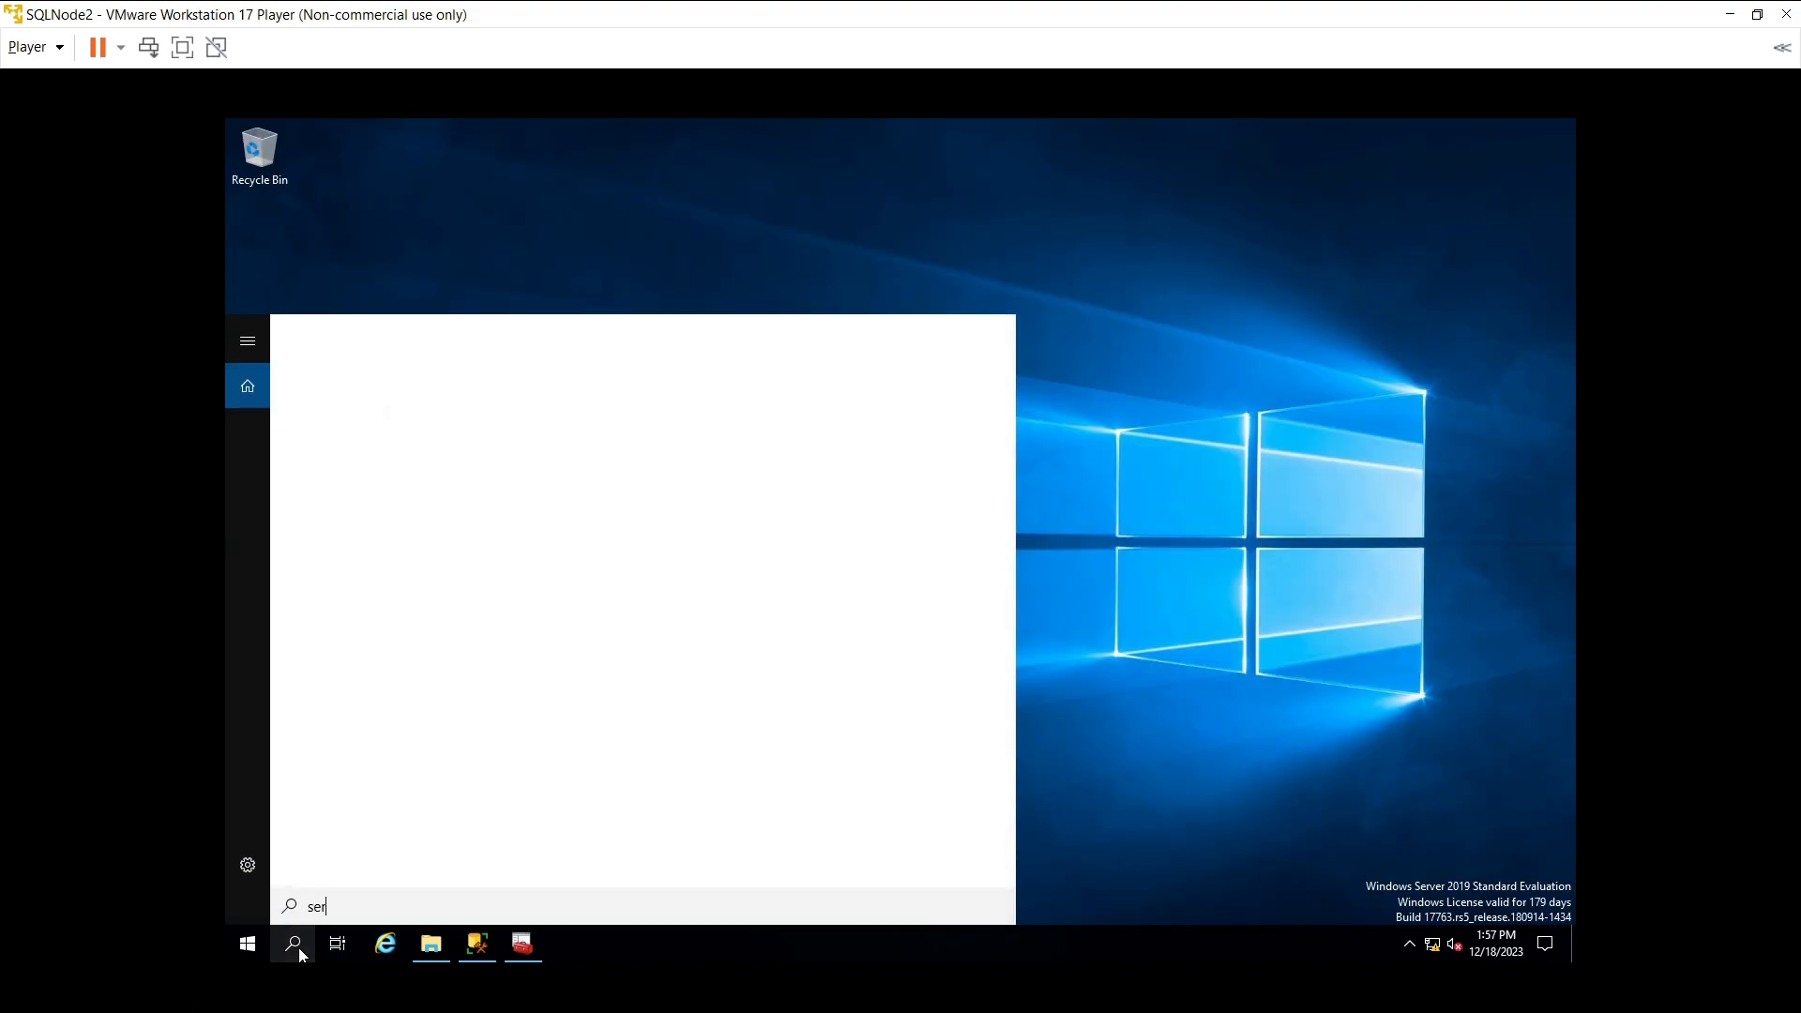
type("ve")
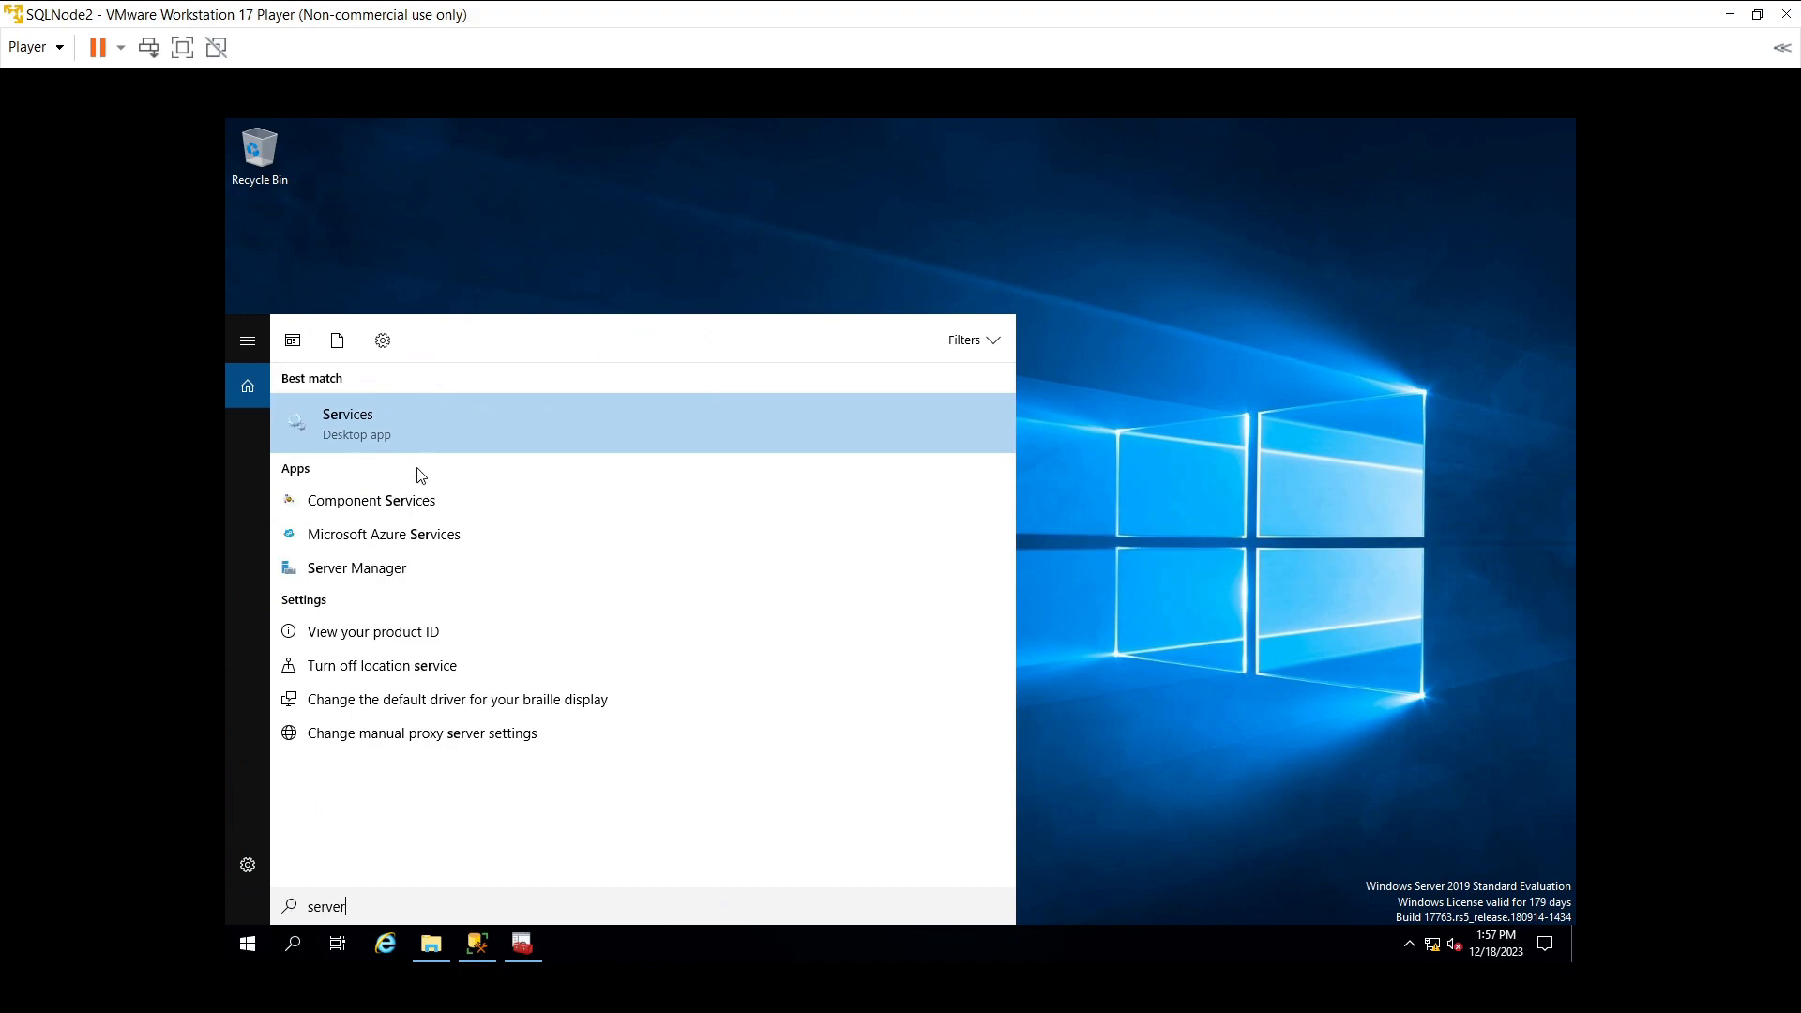
type("r")
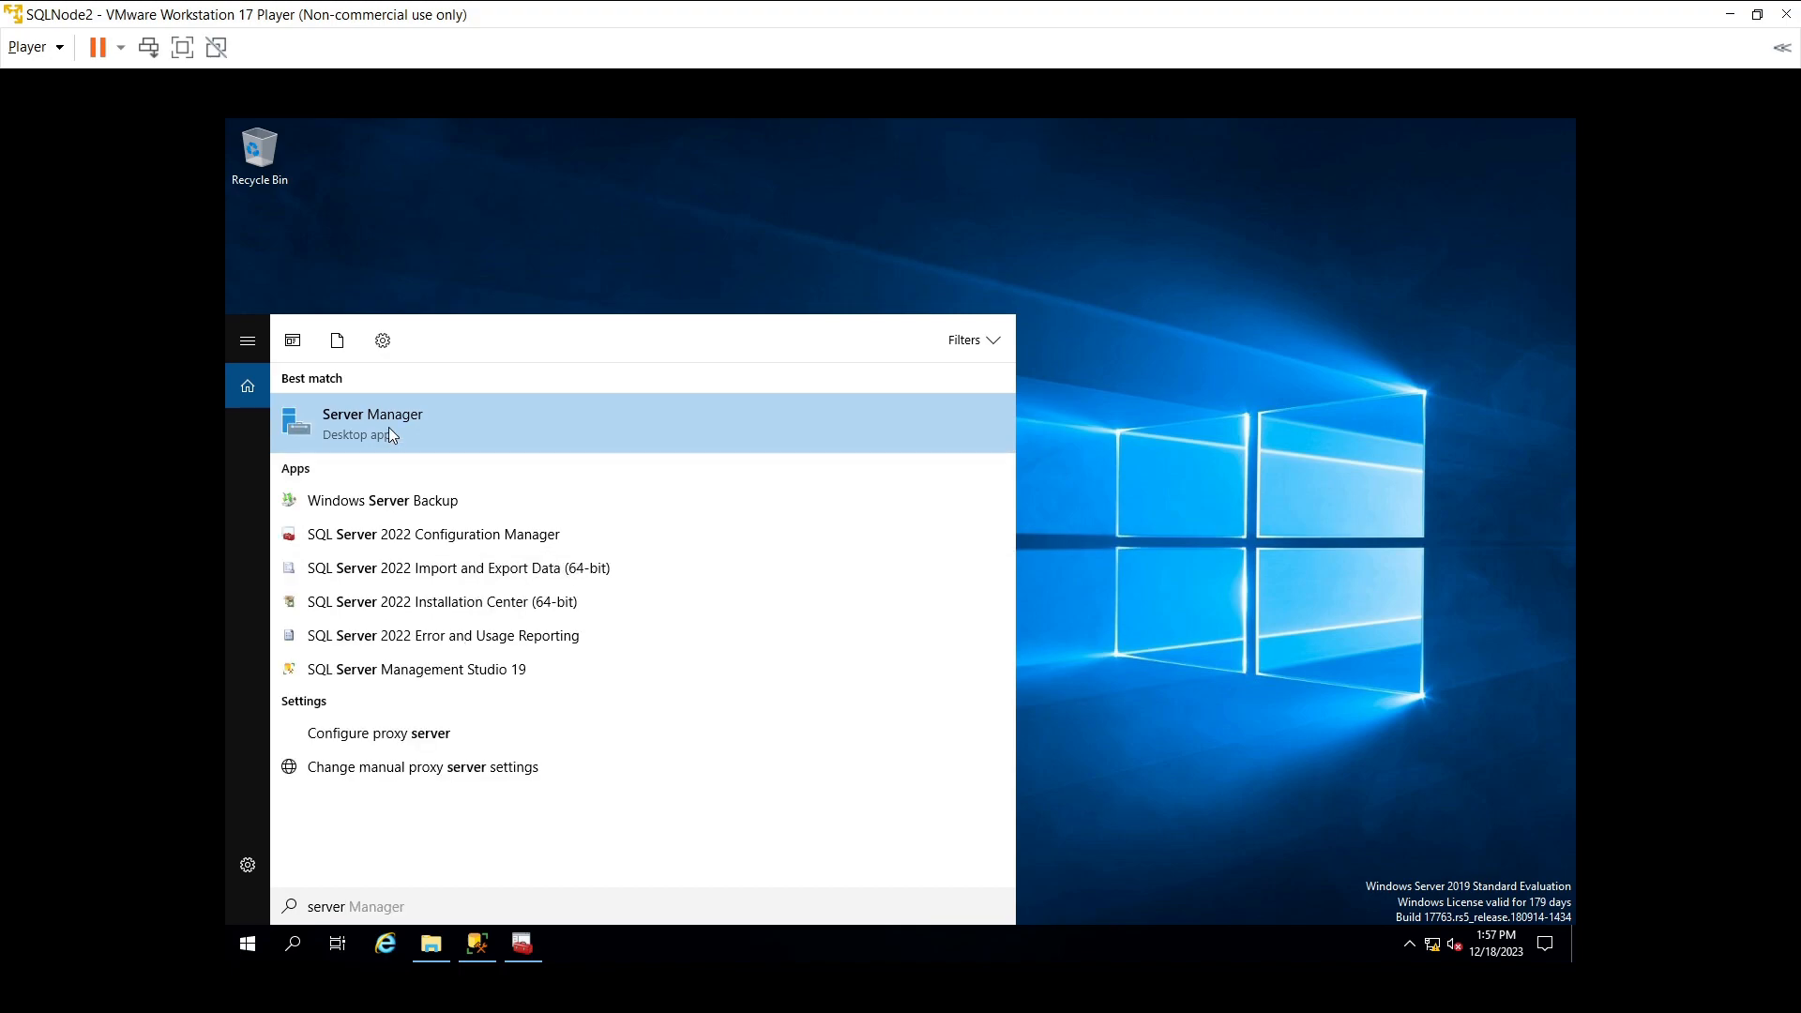
left_click(666, 420)
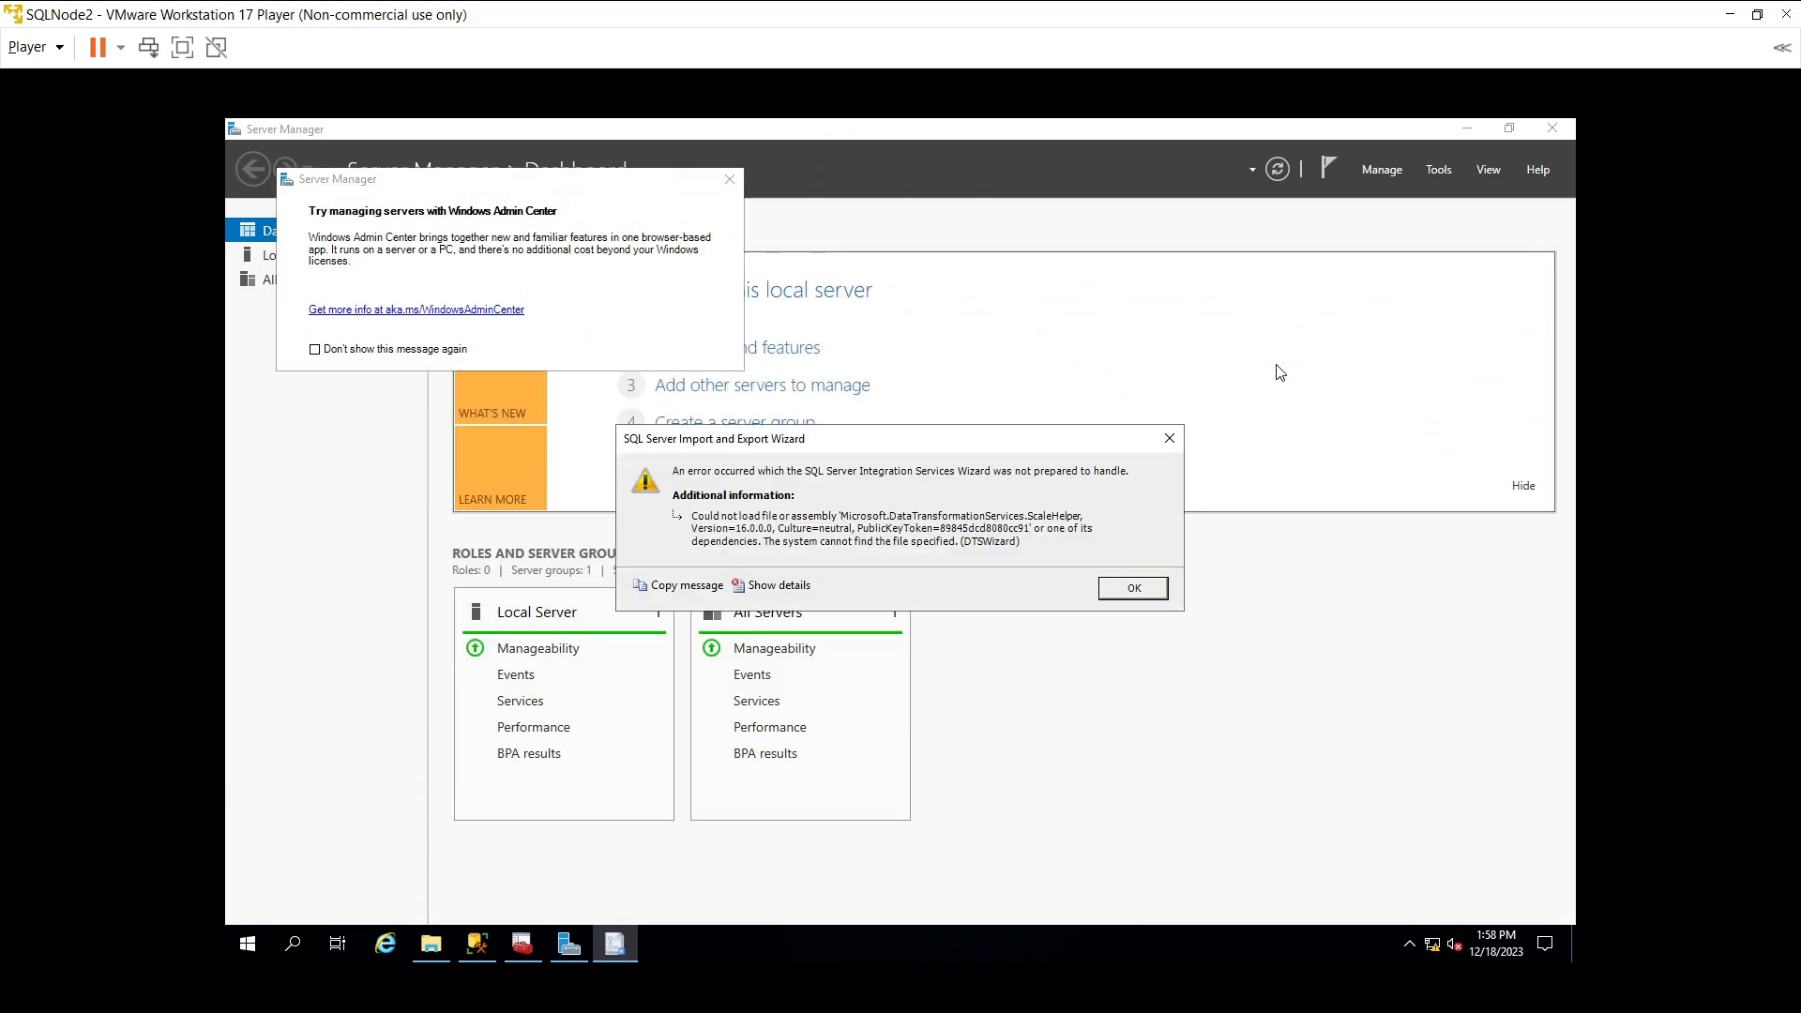
left_click(1135, 588)
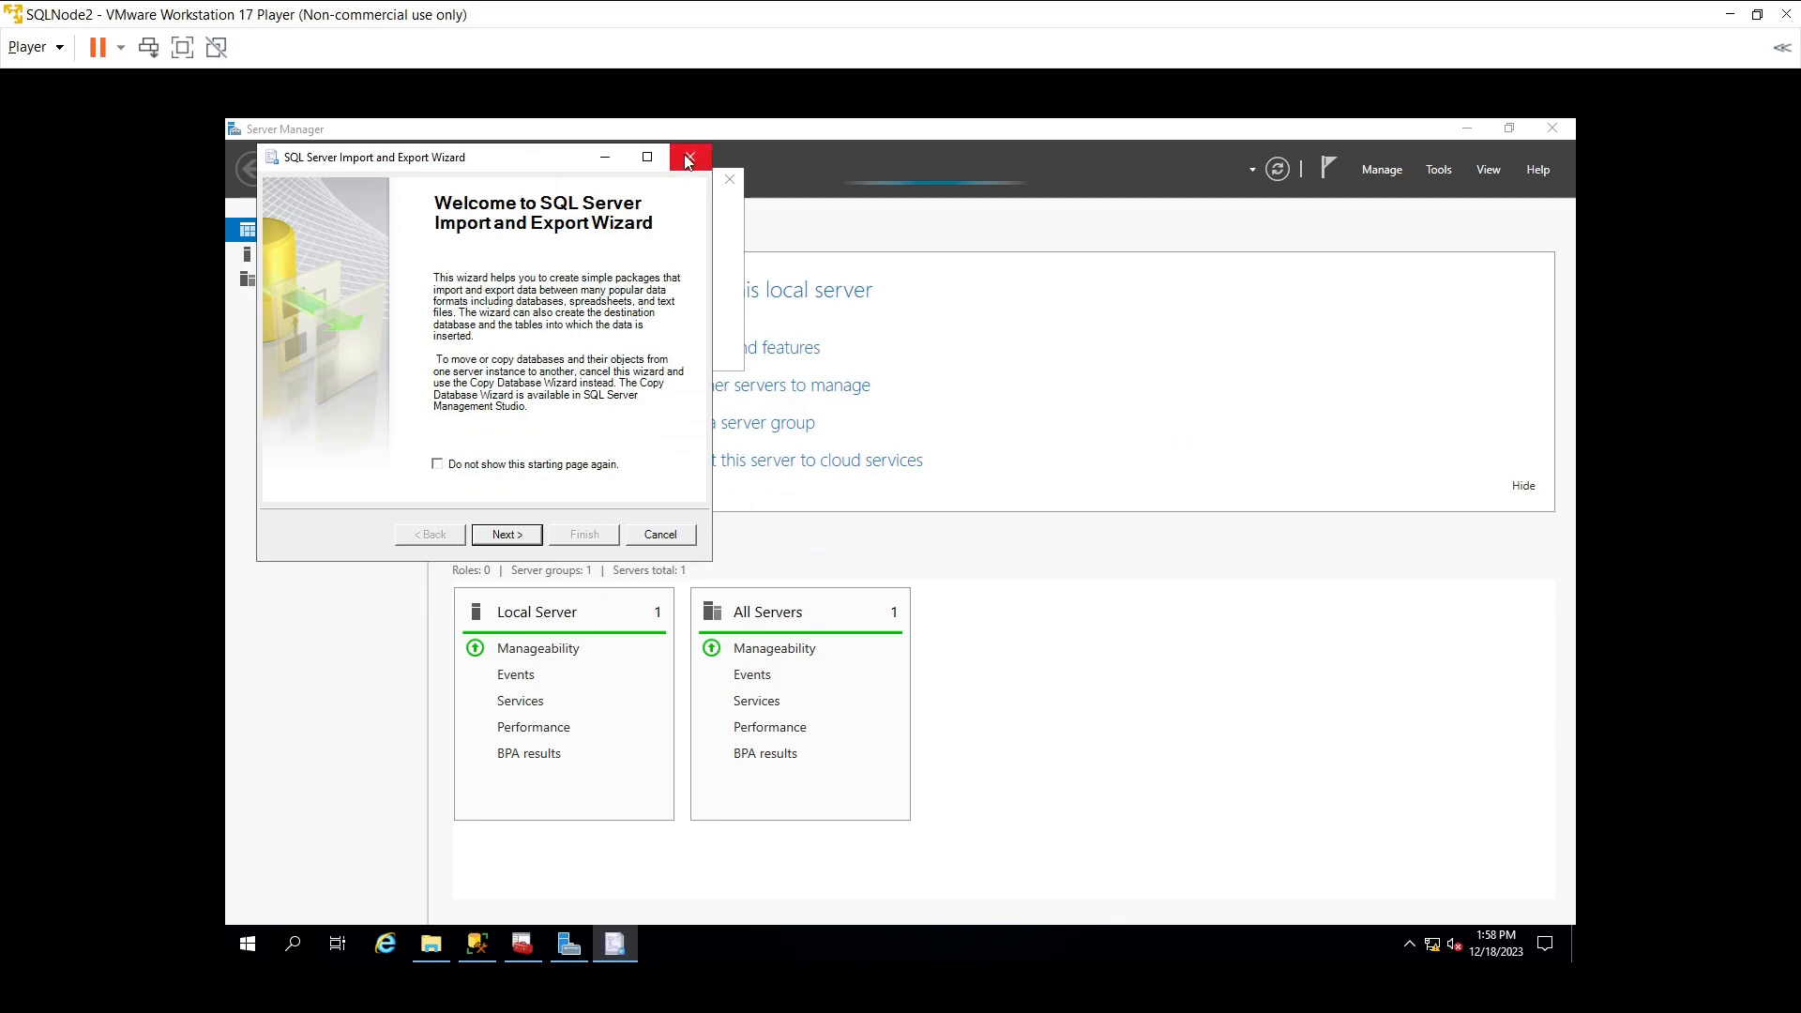
left_click(688, 161)
- Close the Windows Admin Center prompt and start the Add Roles and Features wizard from Manage
left_click(728, 179)
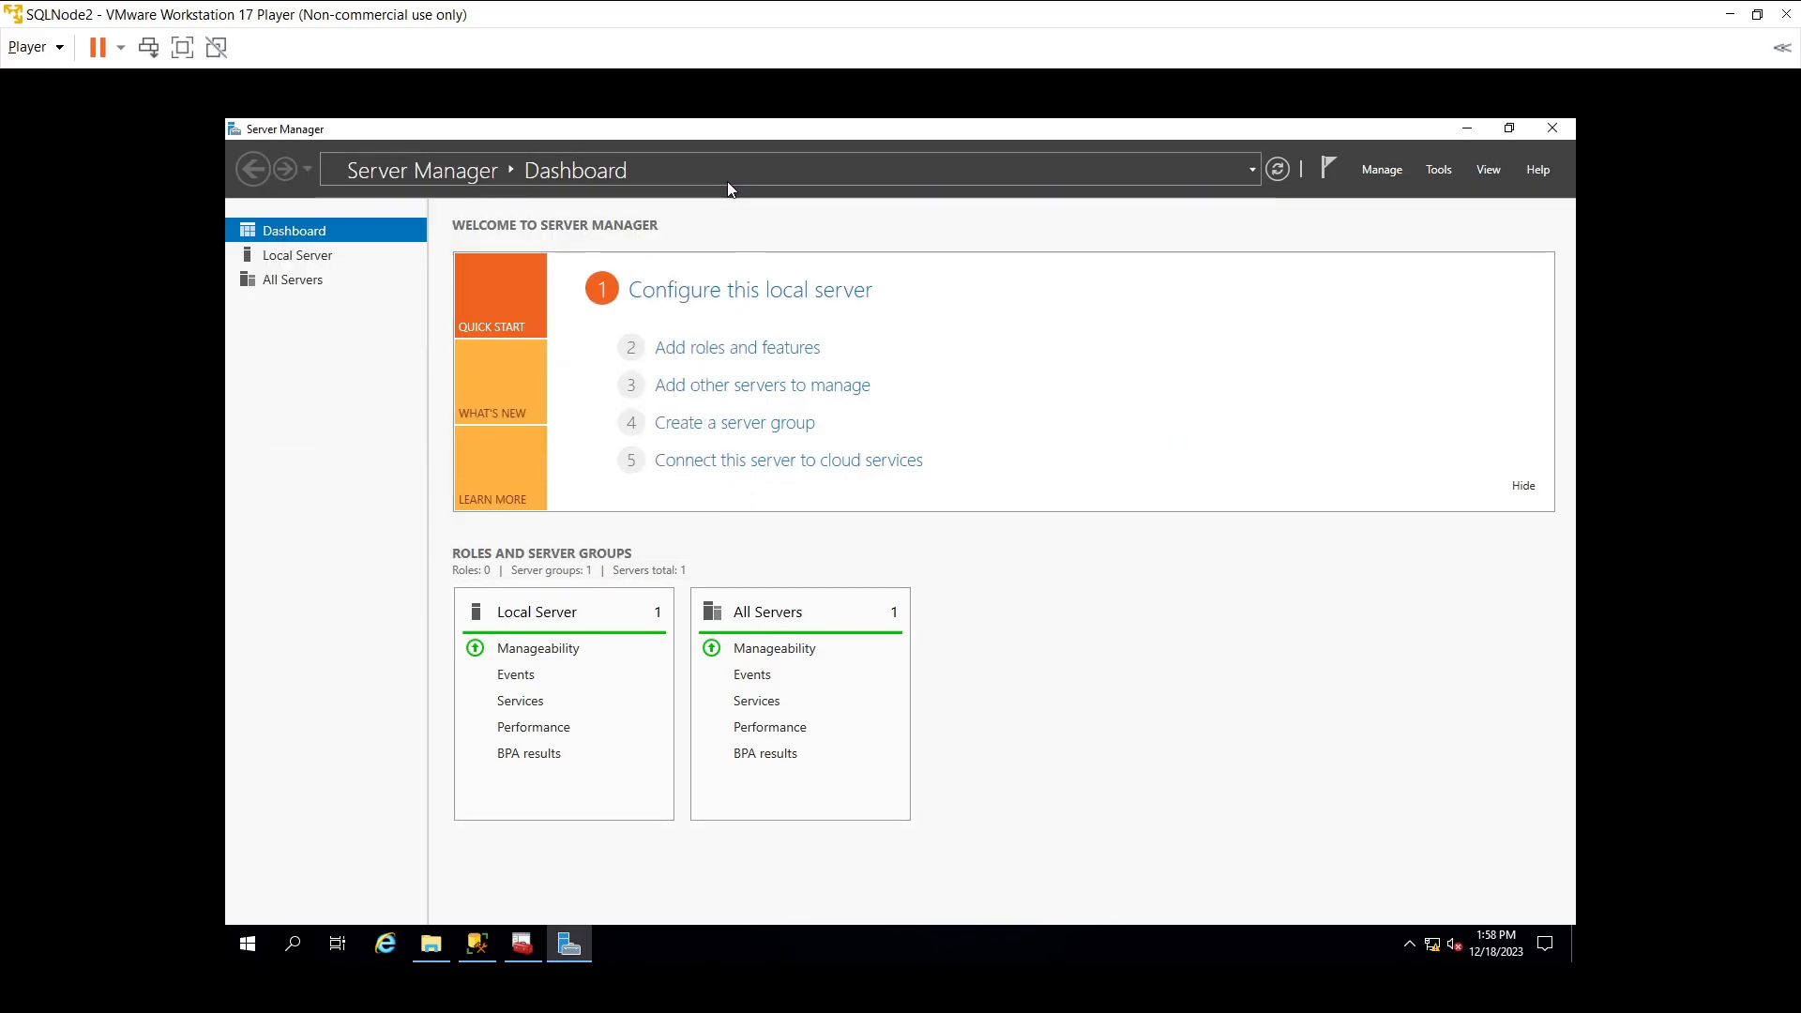
left_click(1366, 168)
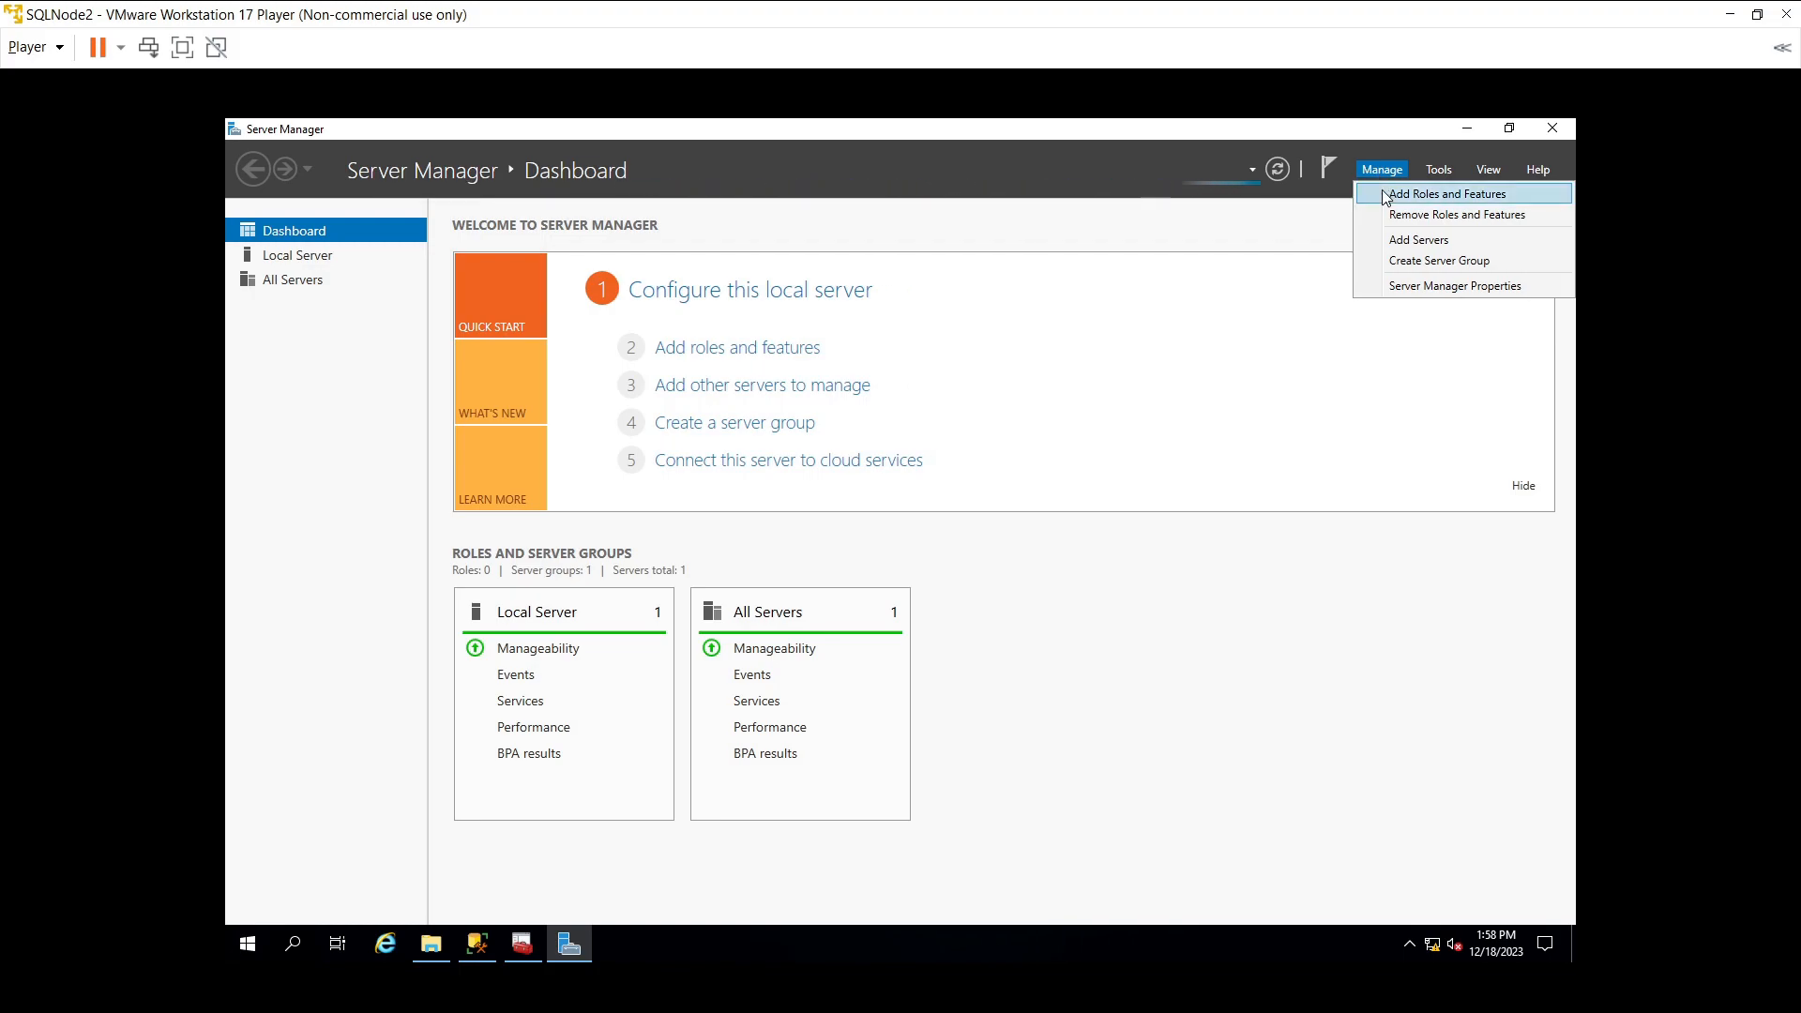
left_click(1449, 176)
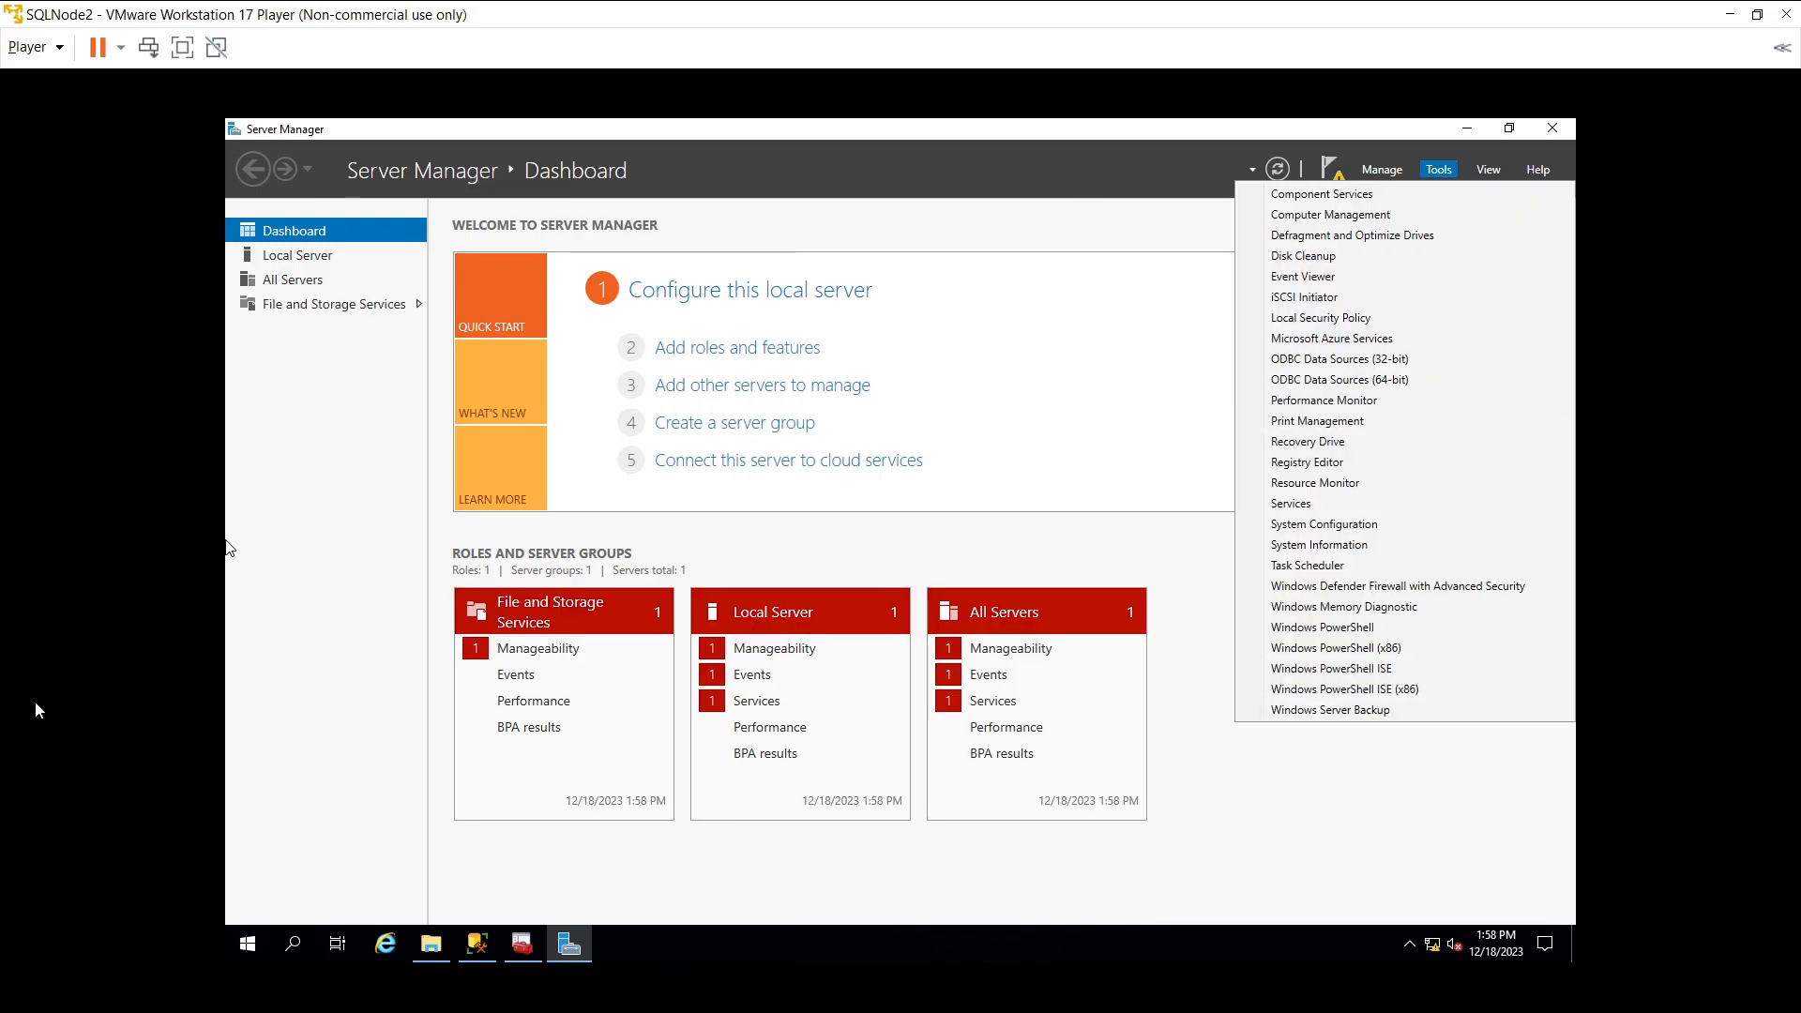
left_click(1377, 174)
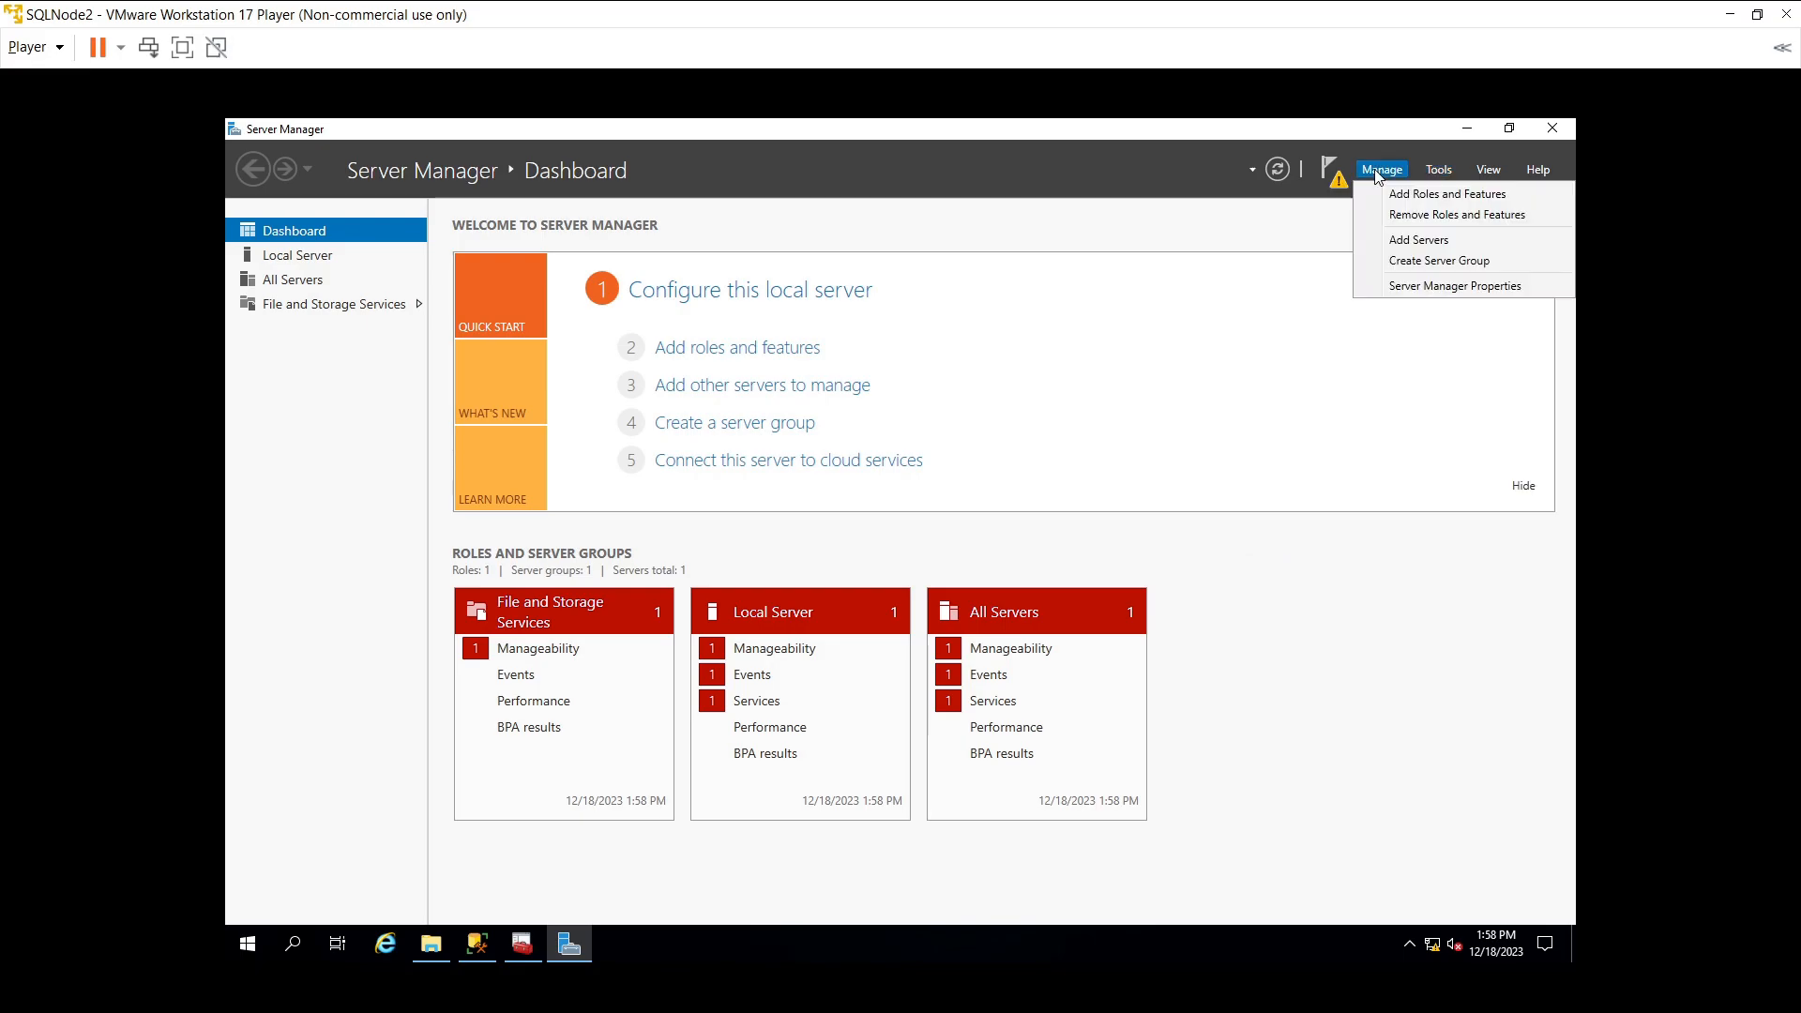
left_click(1411, 194)
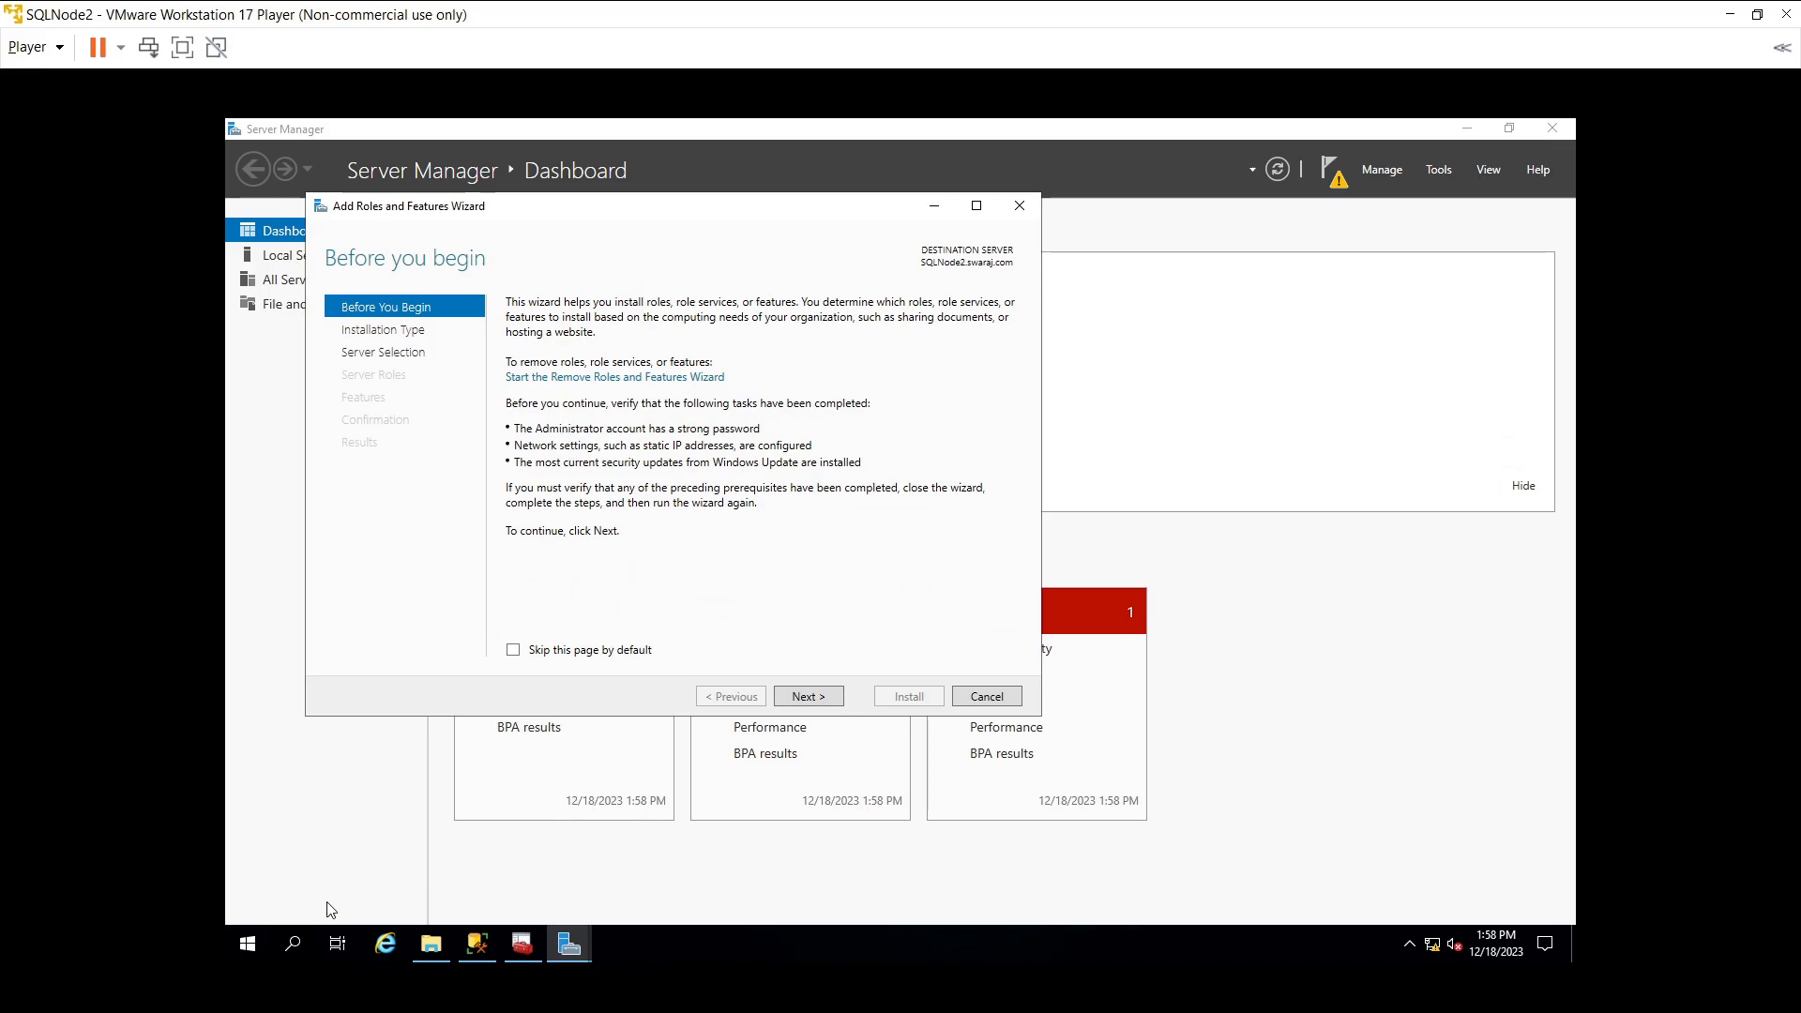
- Open and close the account settings, then cancel the Add Roles and Features wizard
left_click(249, 947)
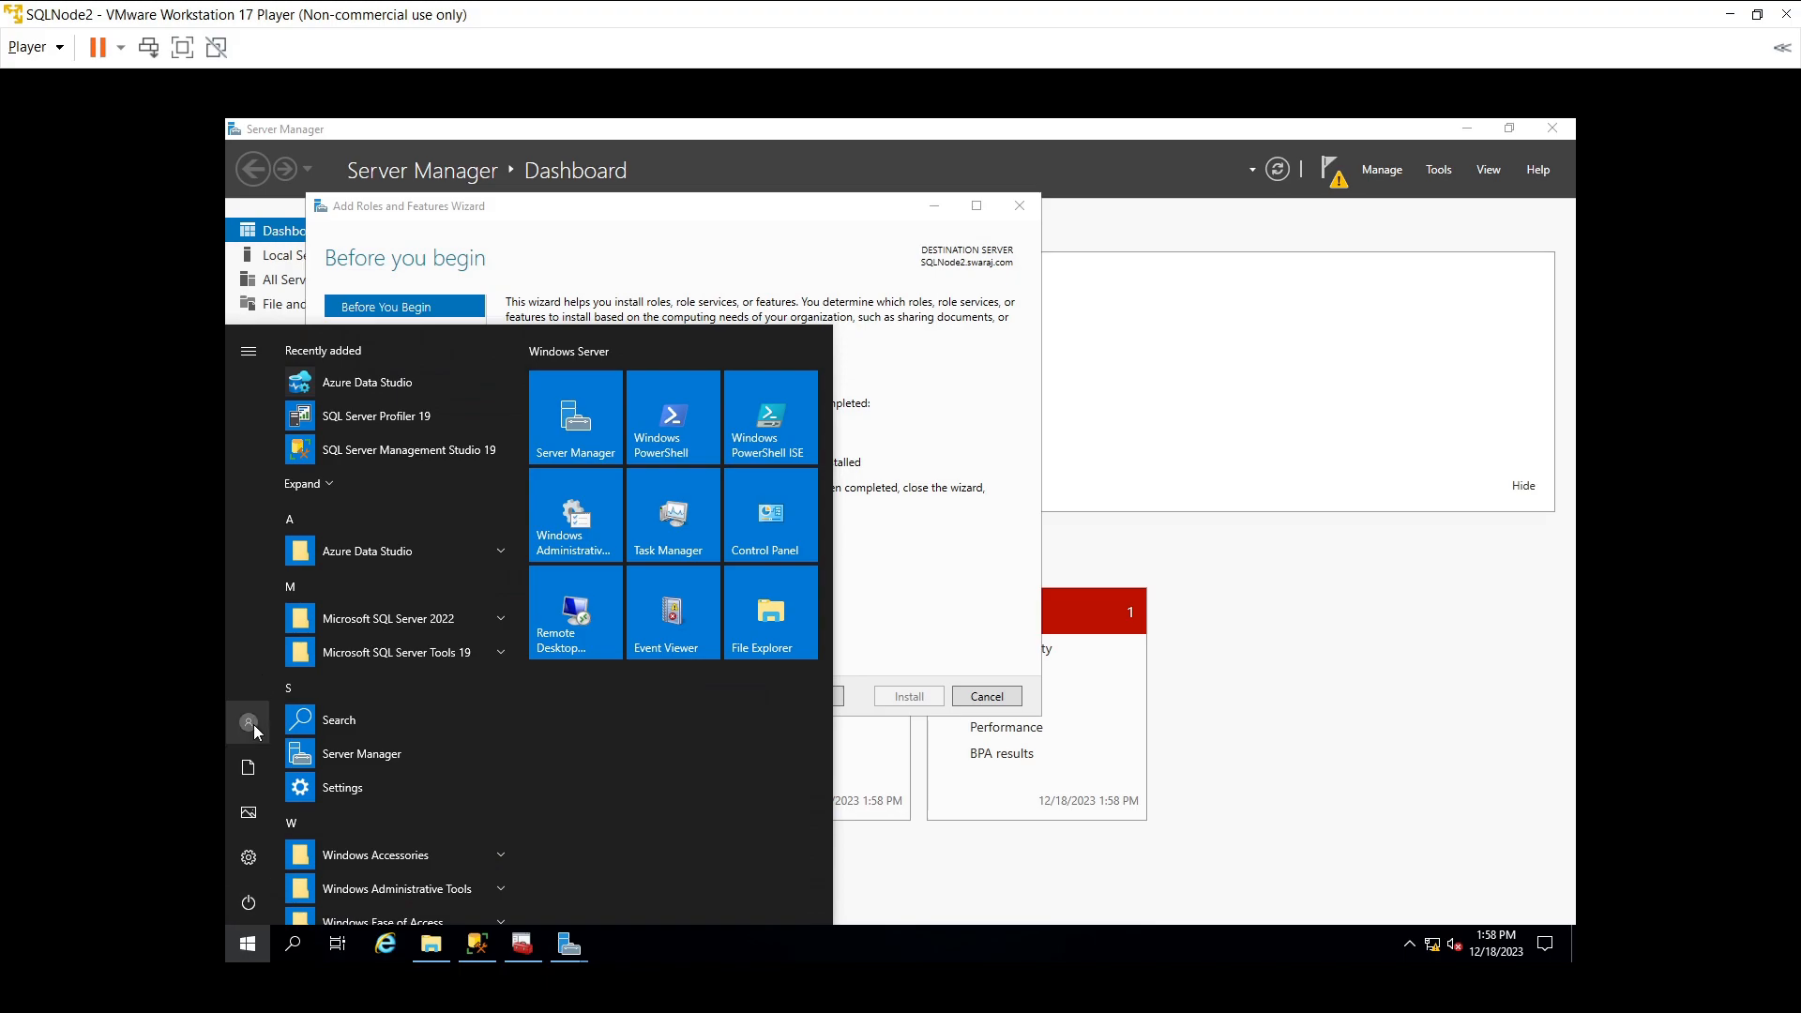
left_click(254, 724)
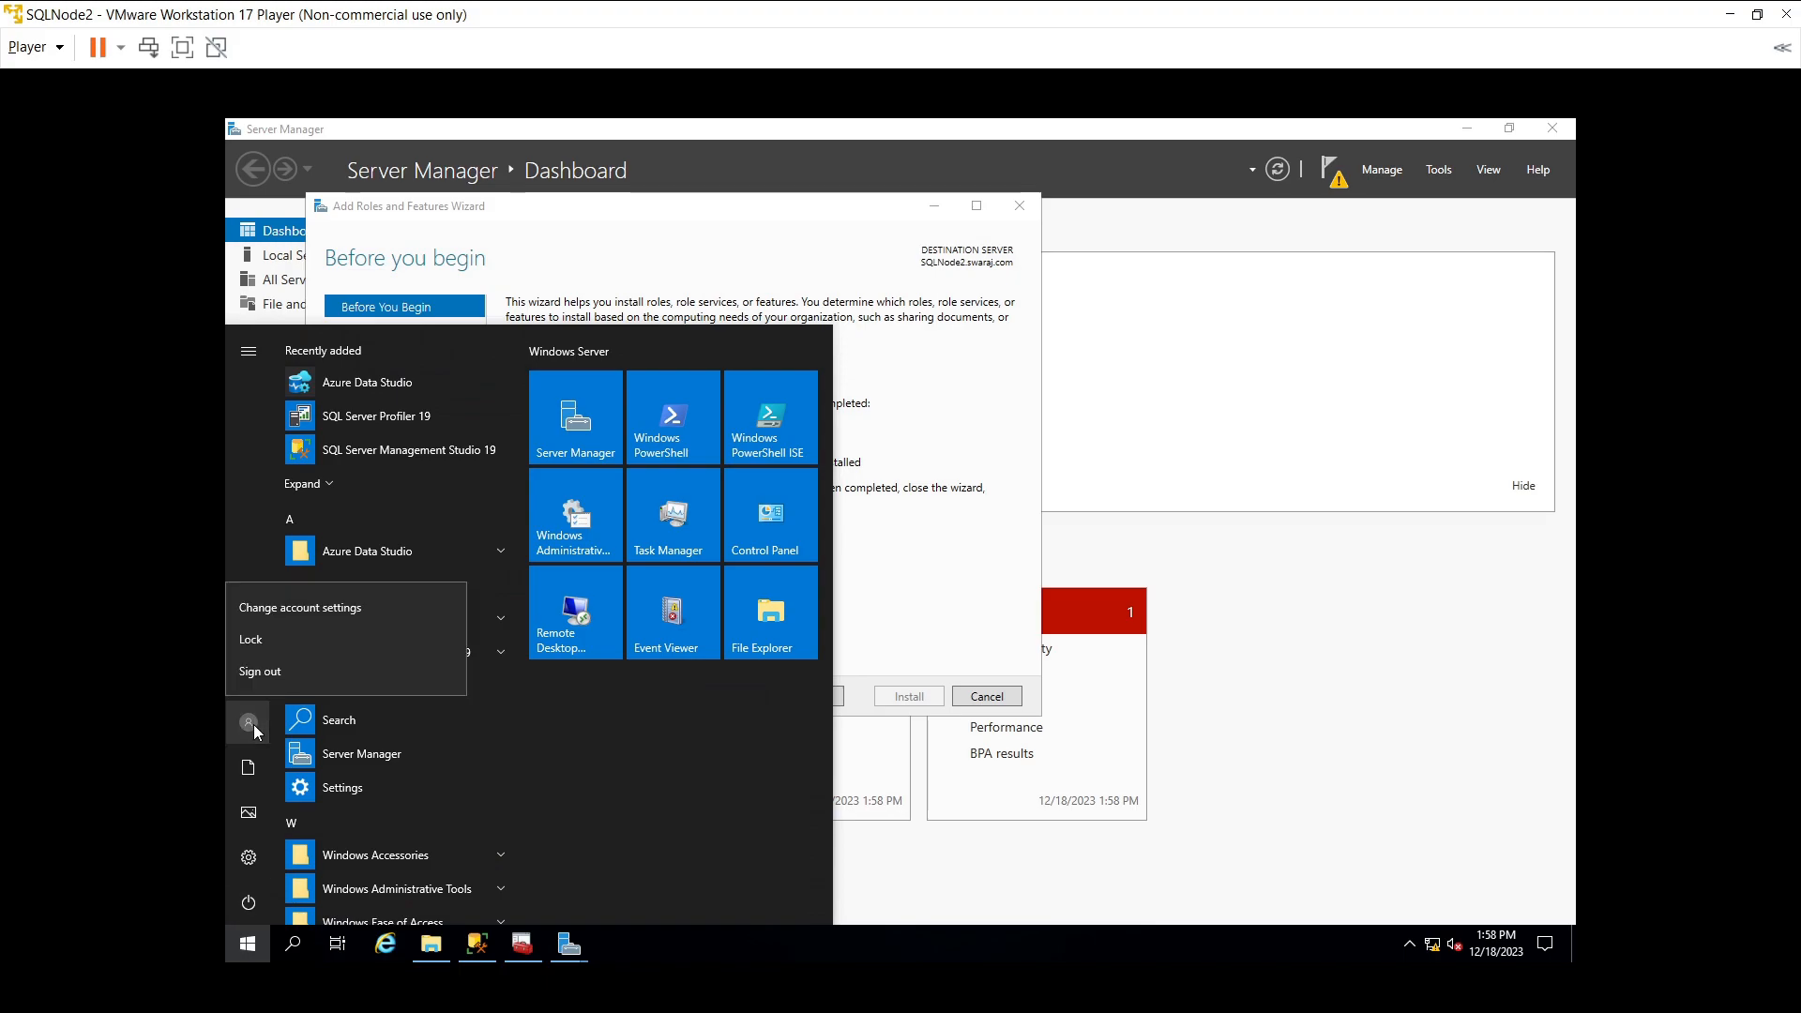
left_click(289, 595)
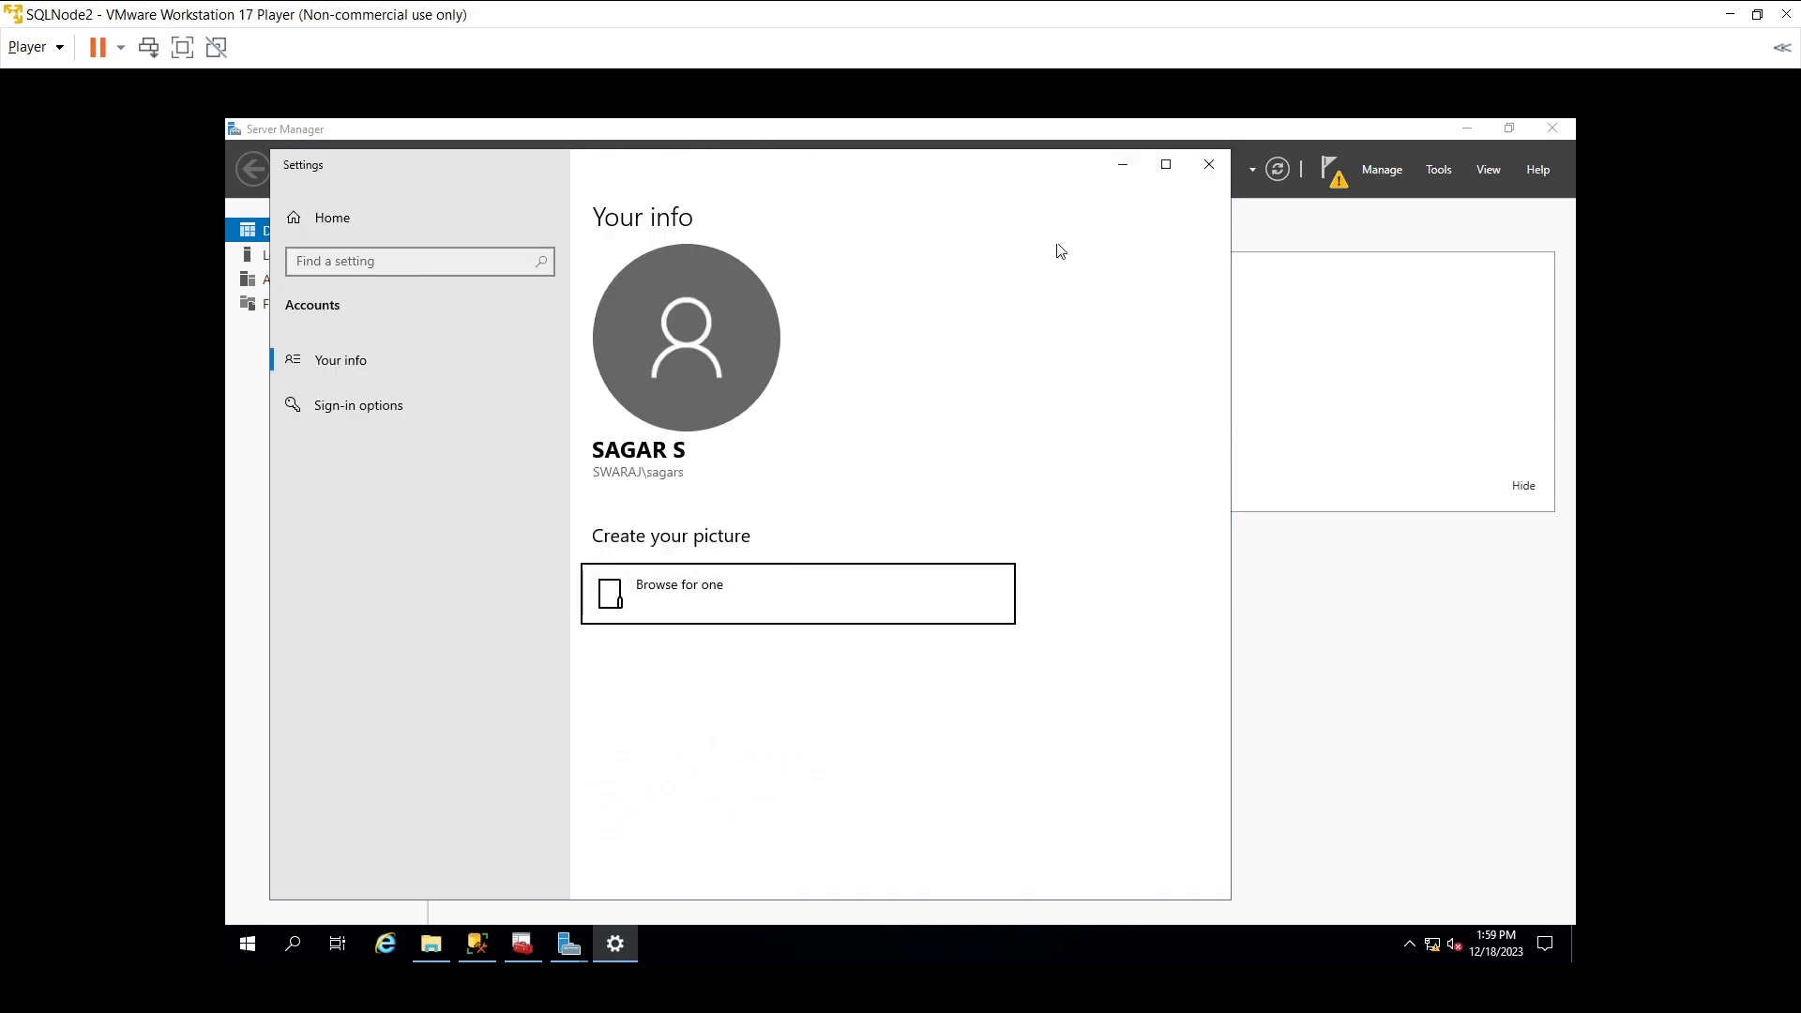
left_click(1209, 177)
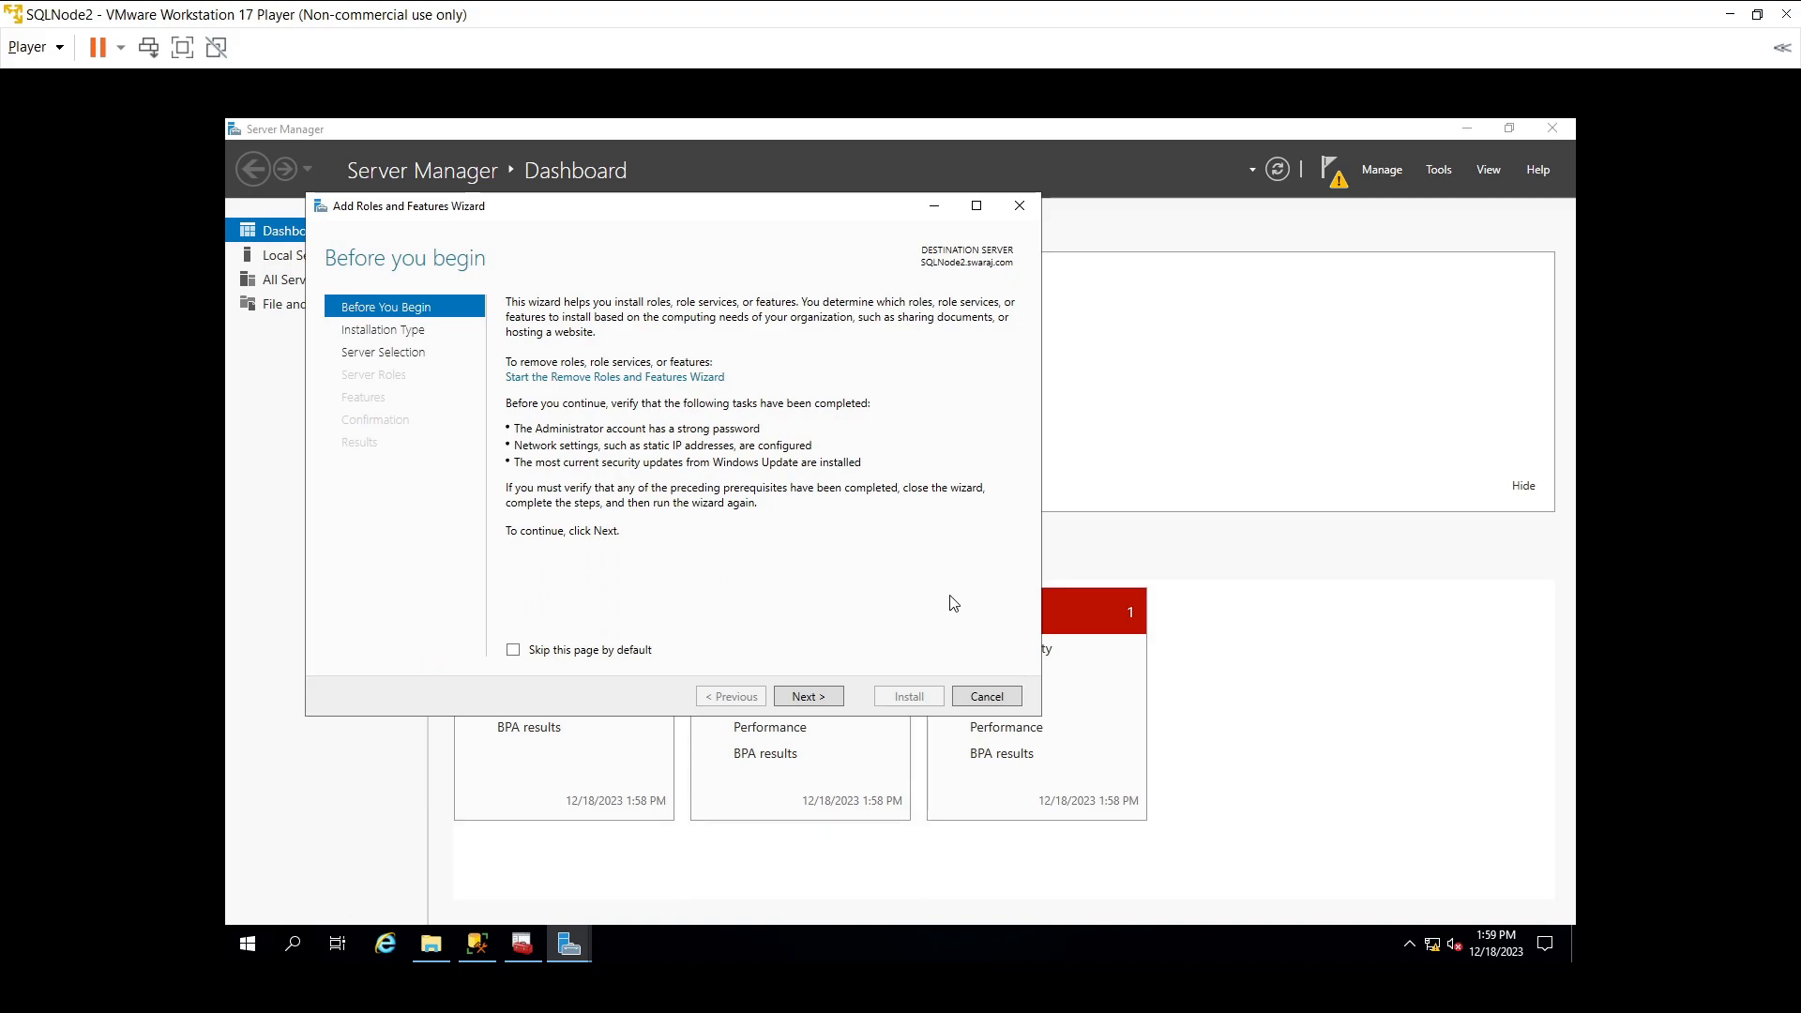
left_click(992, 696)
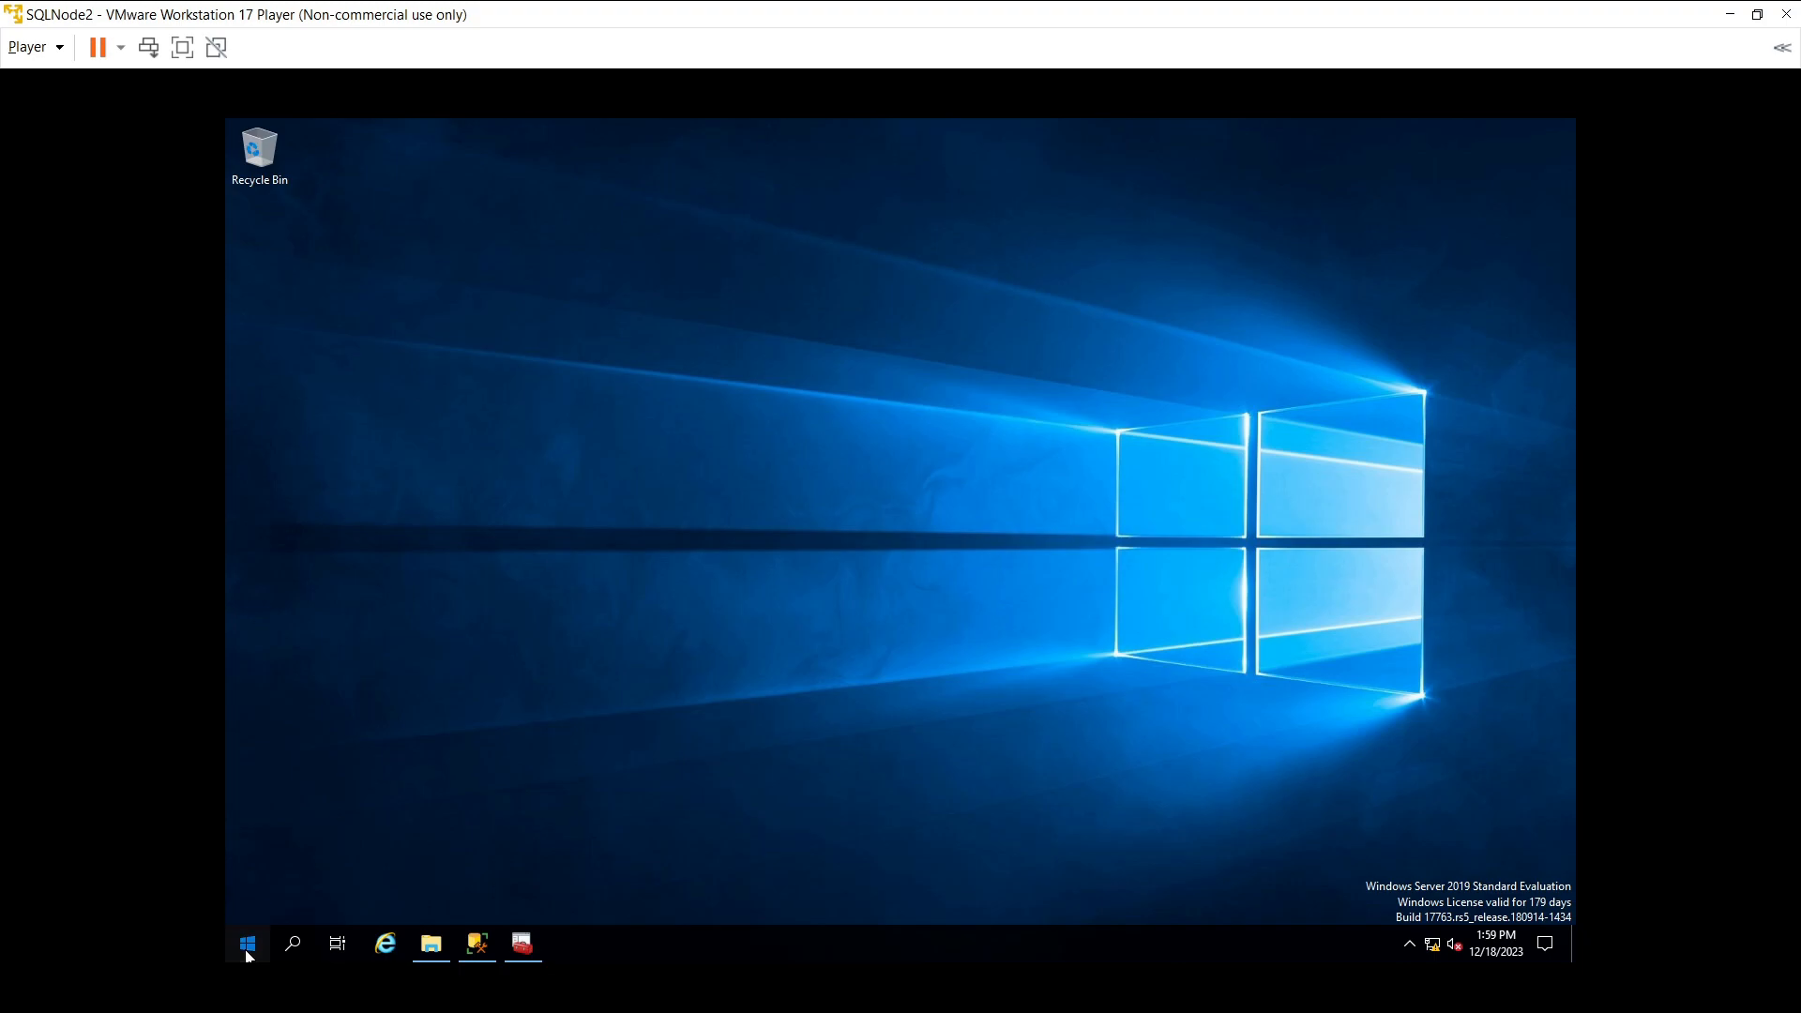
- Sign out of the current SQLNode2 session from the Start menu's account options
left_click(248, 954)
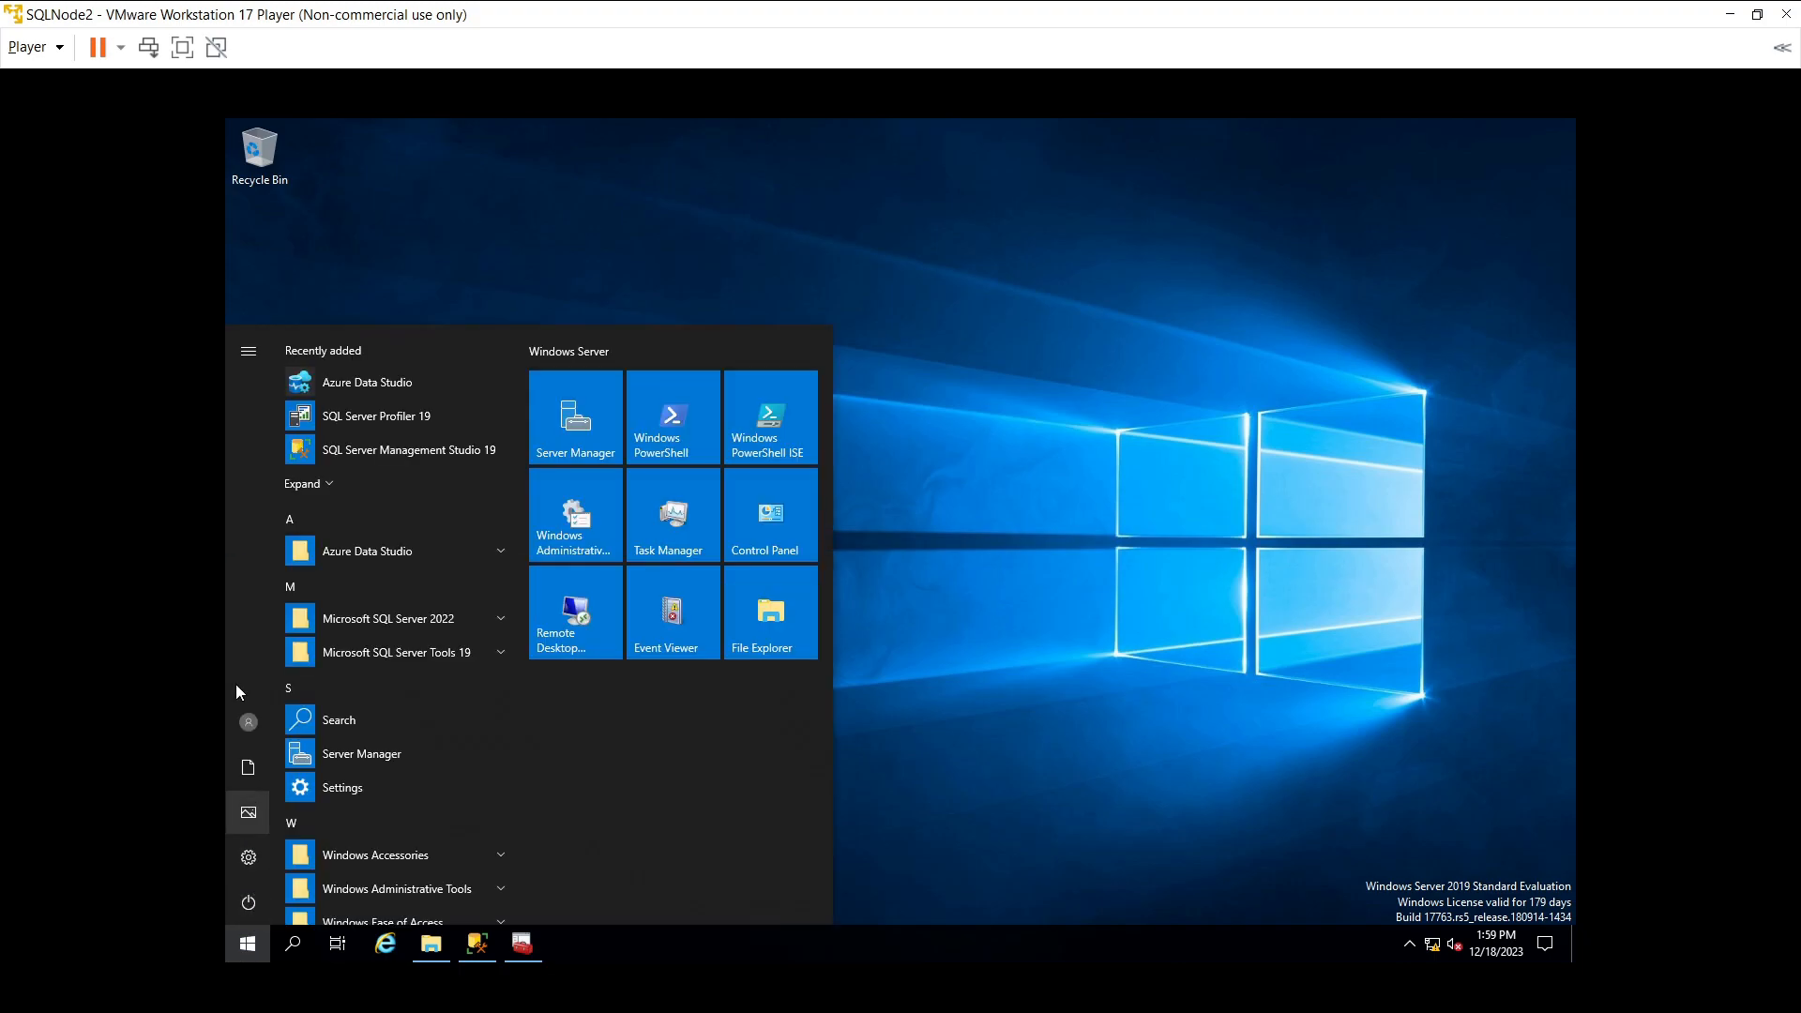
left_click(240, 712)
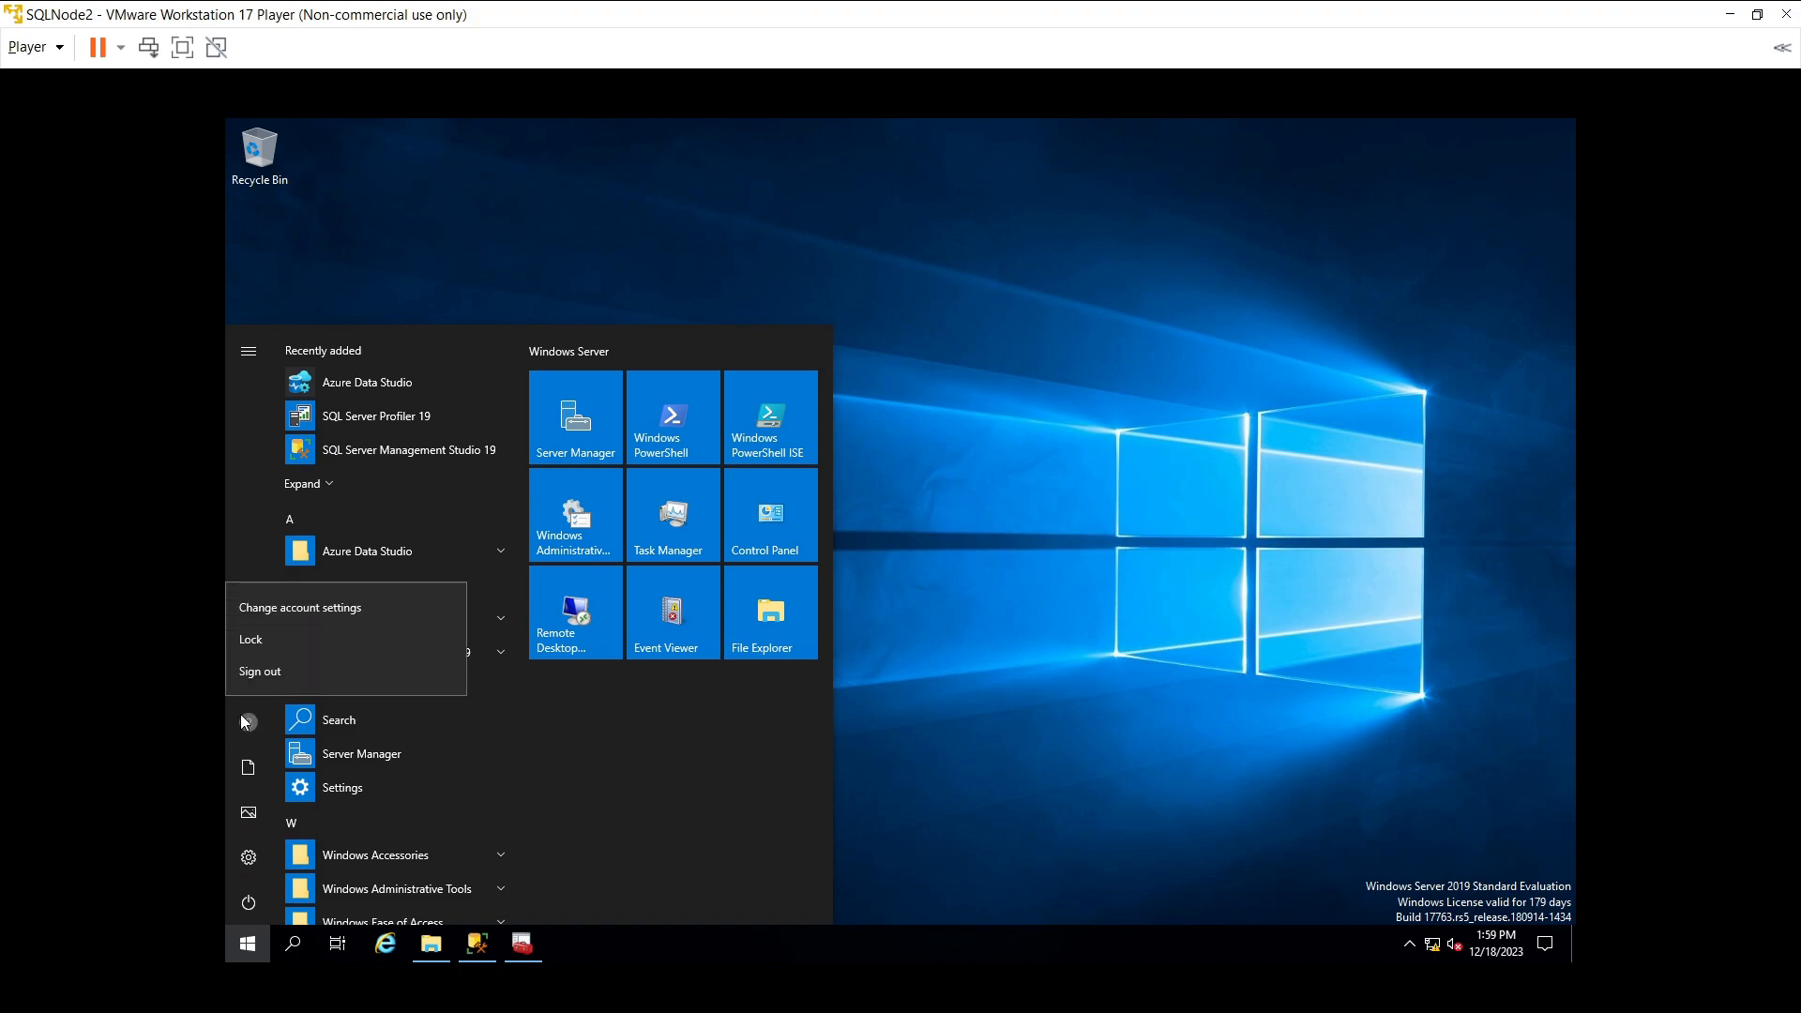
left_click(263, 671)
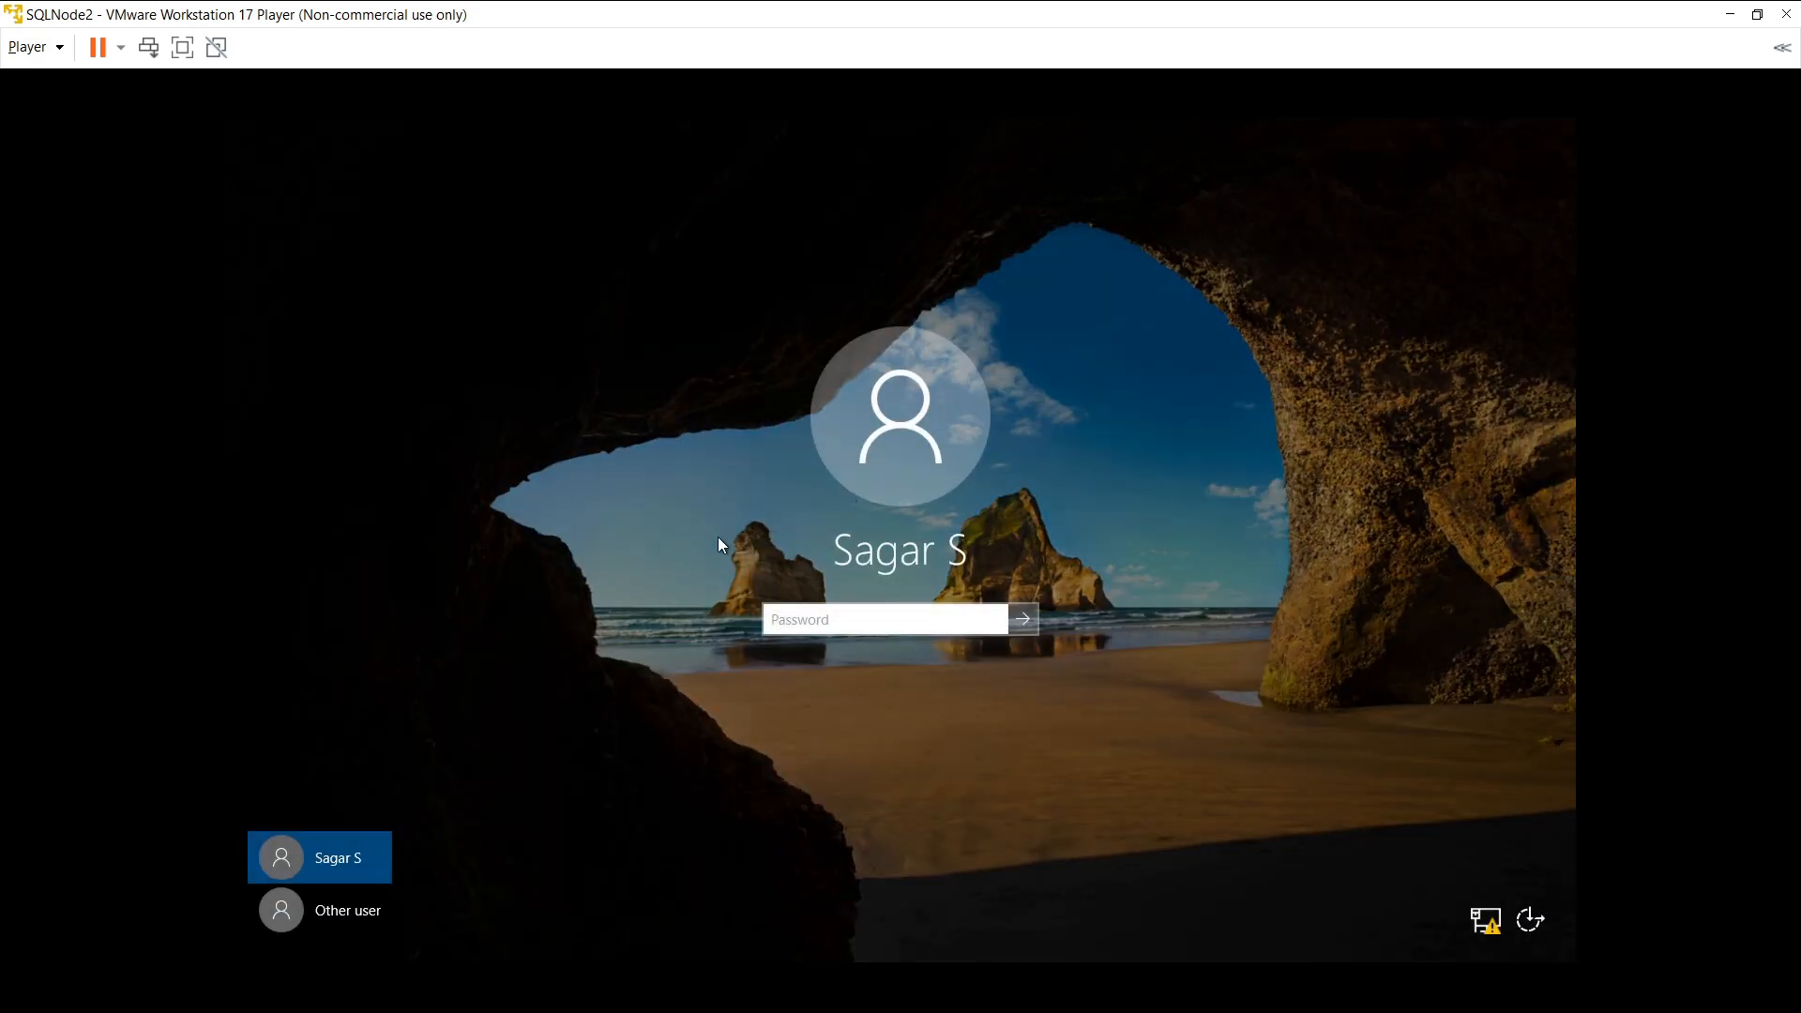
- Attempt an Other user sign-in as 'Adminstrator' with the account password, then dismiss the error
left_click(358, 914)
left_click(902, 602)
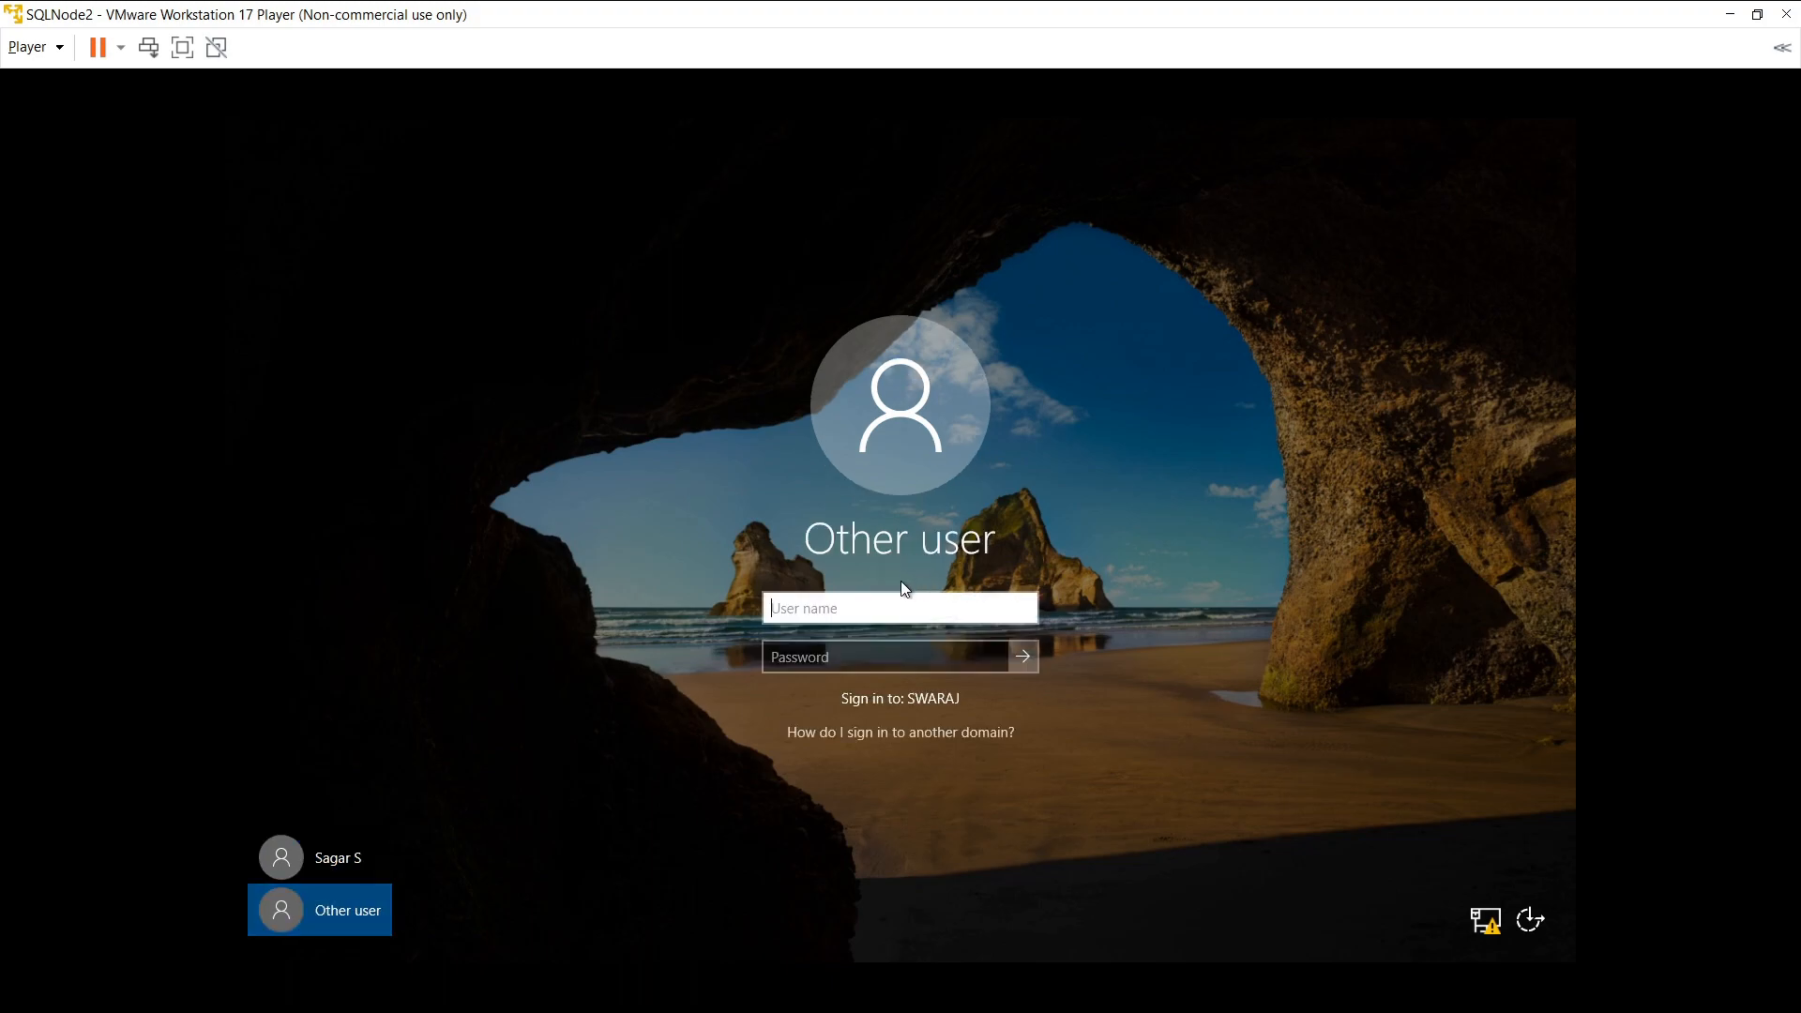
type("A")
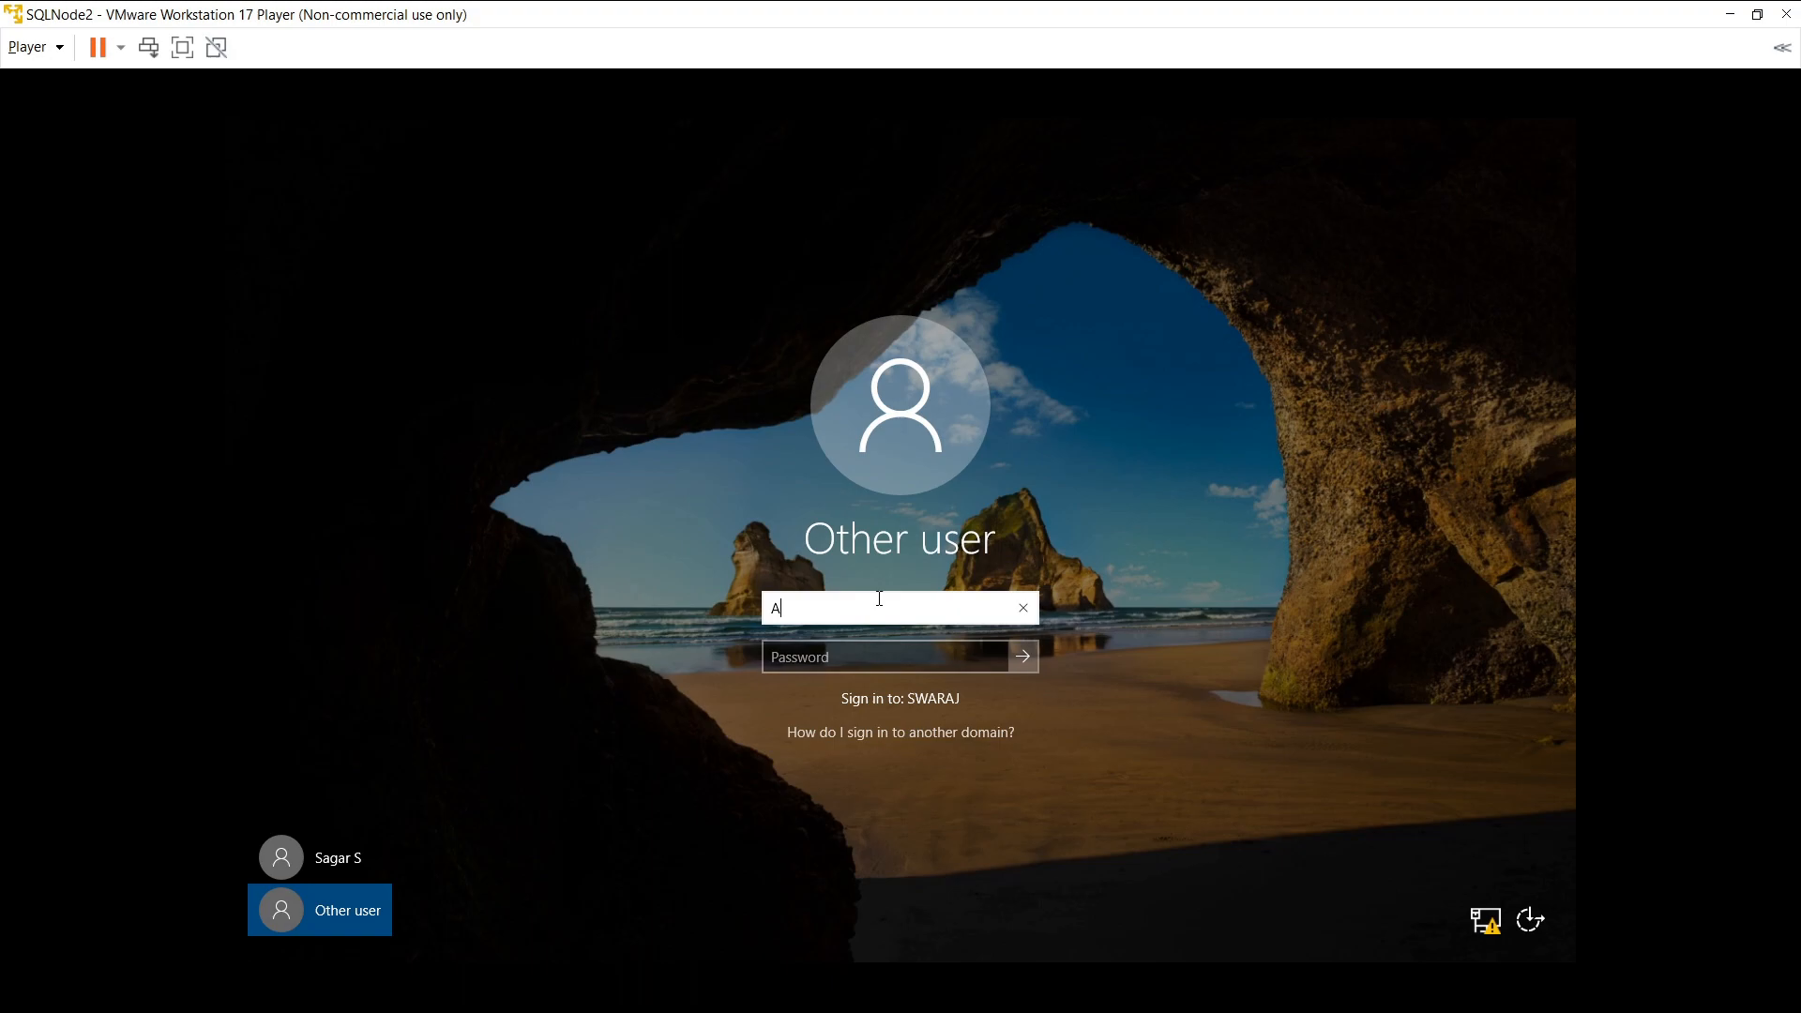
type("dminstrator")
left_click(848, 660)
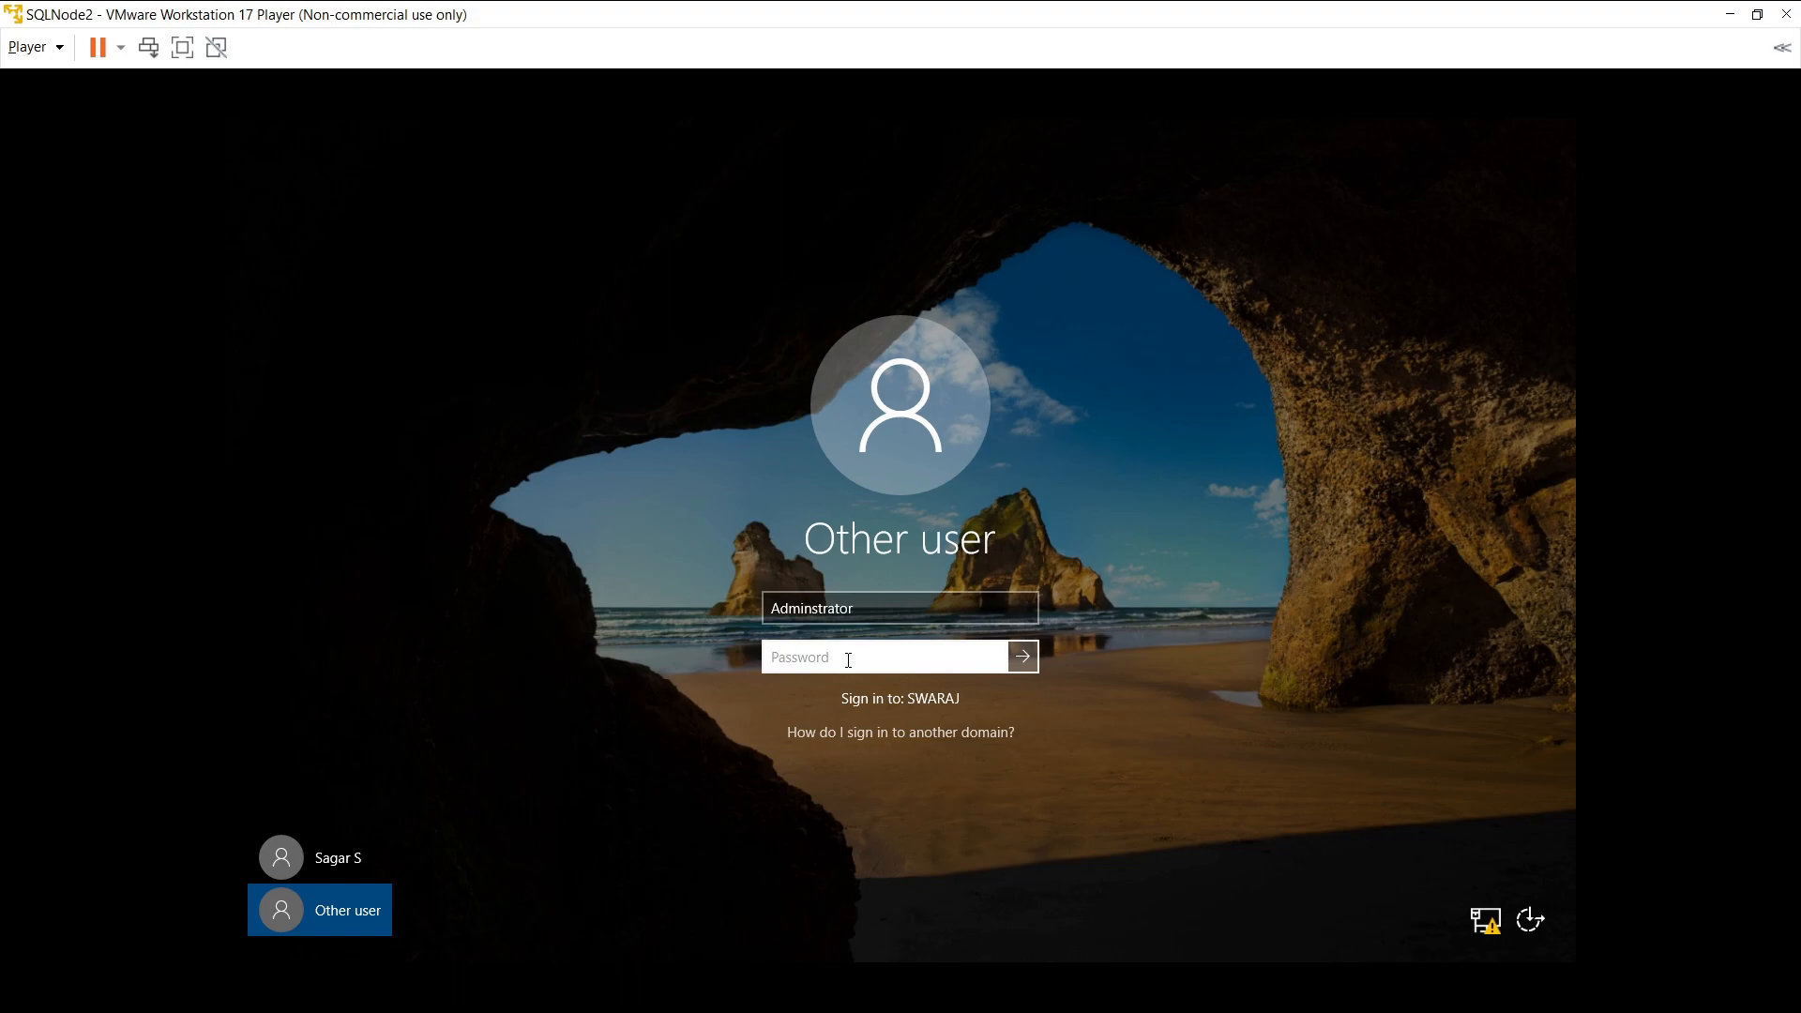
type("***********")
left_click(1023, 655)
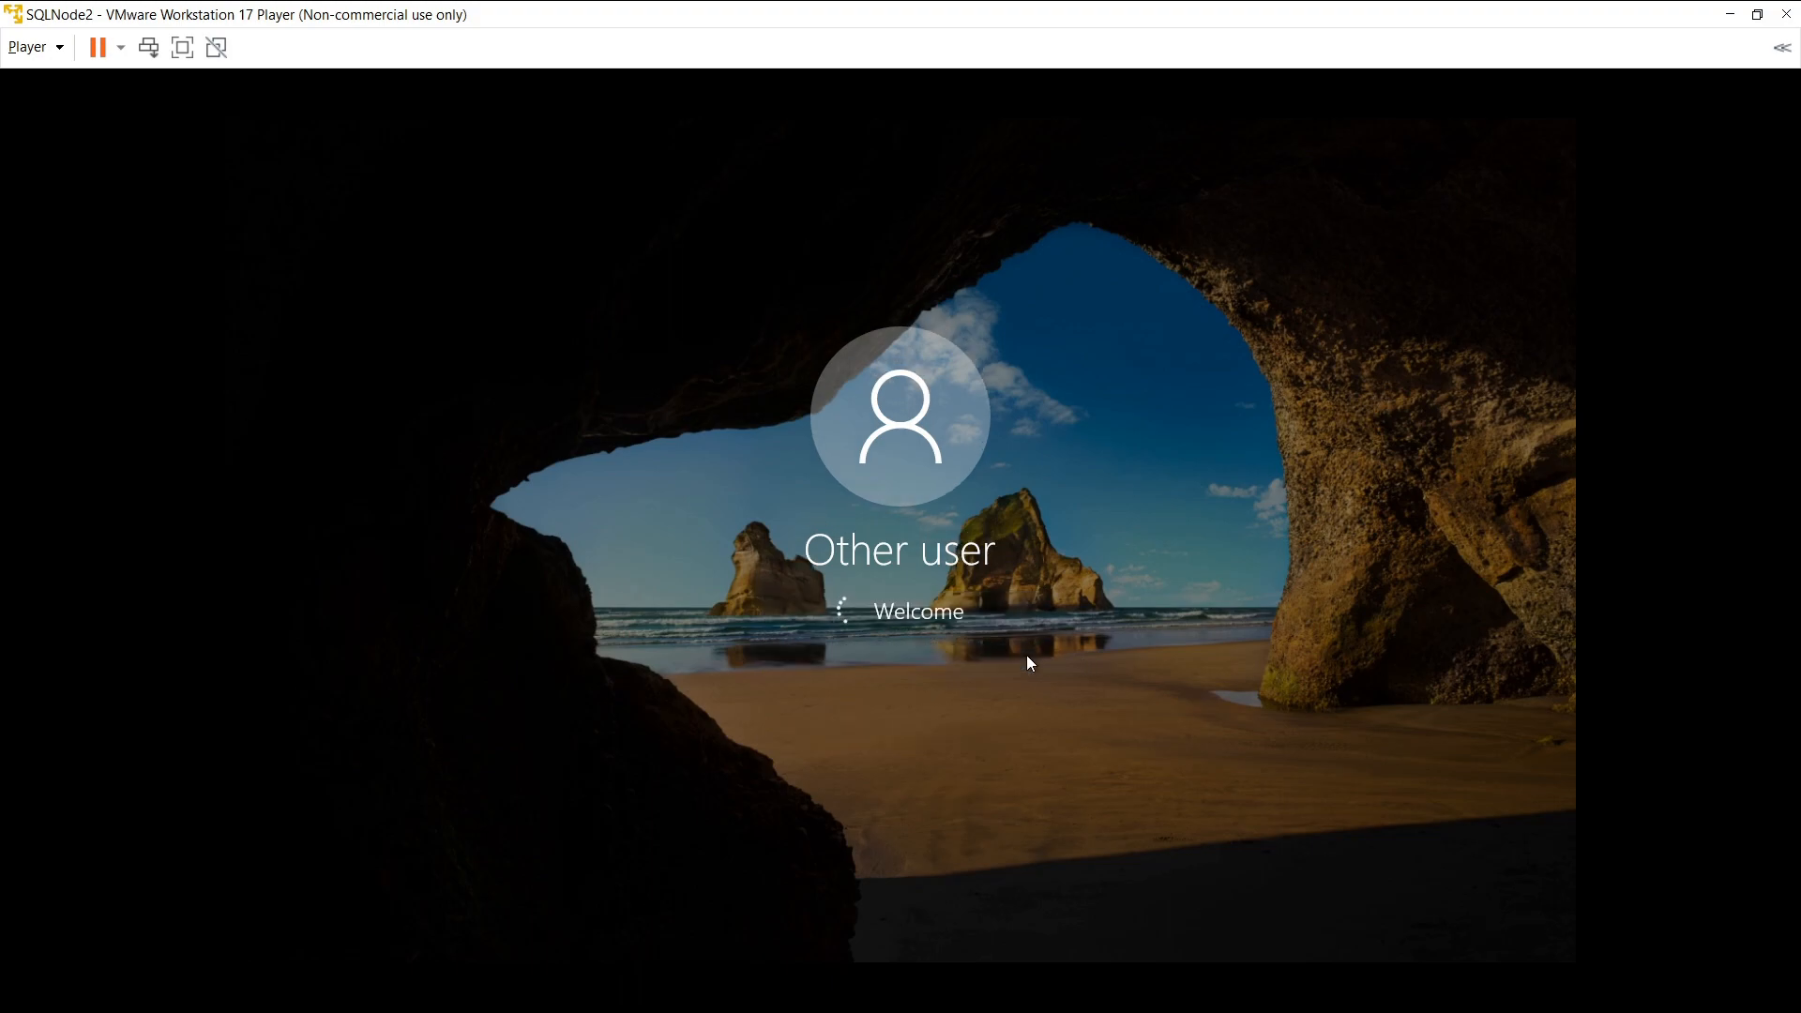
left_click(953, 655)
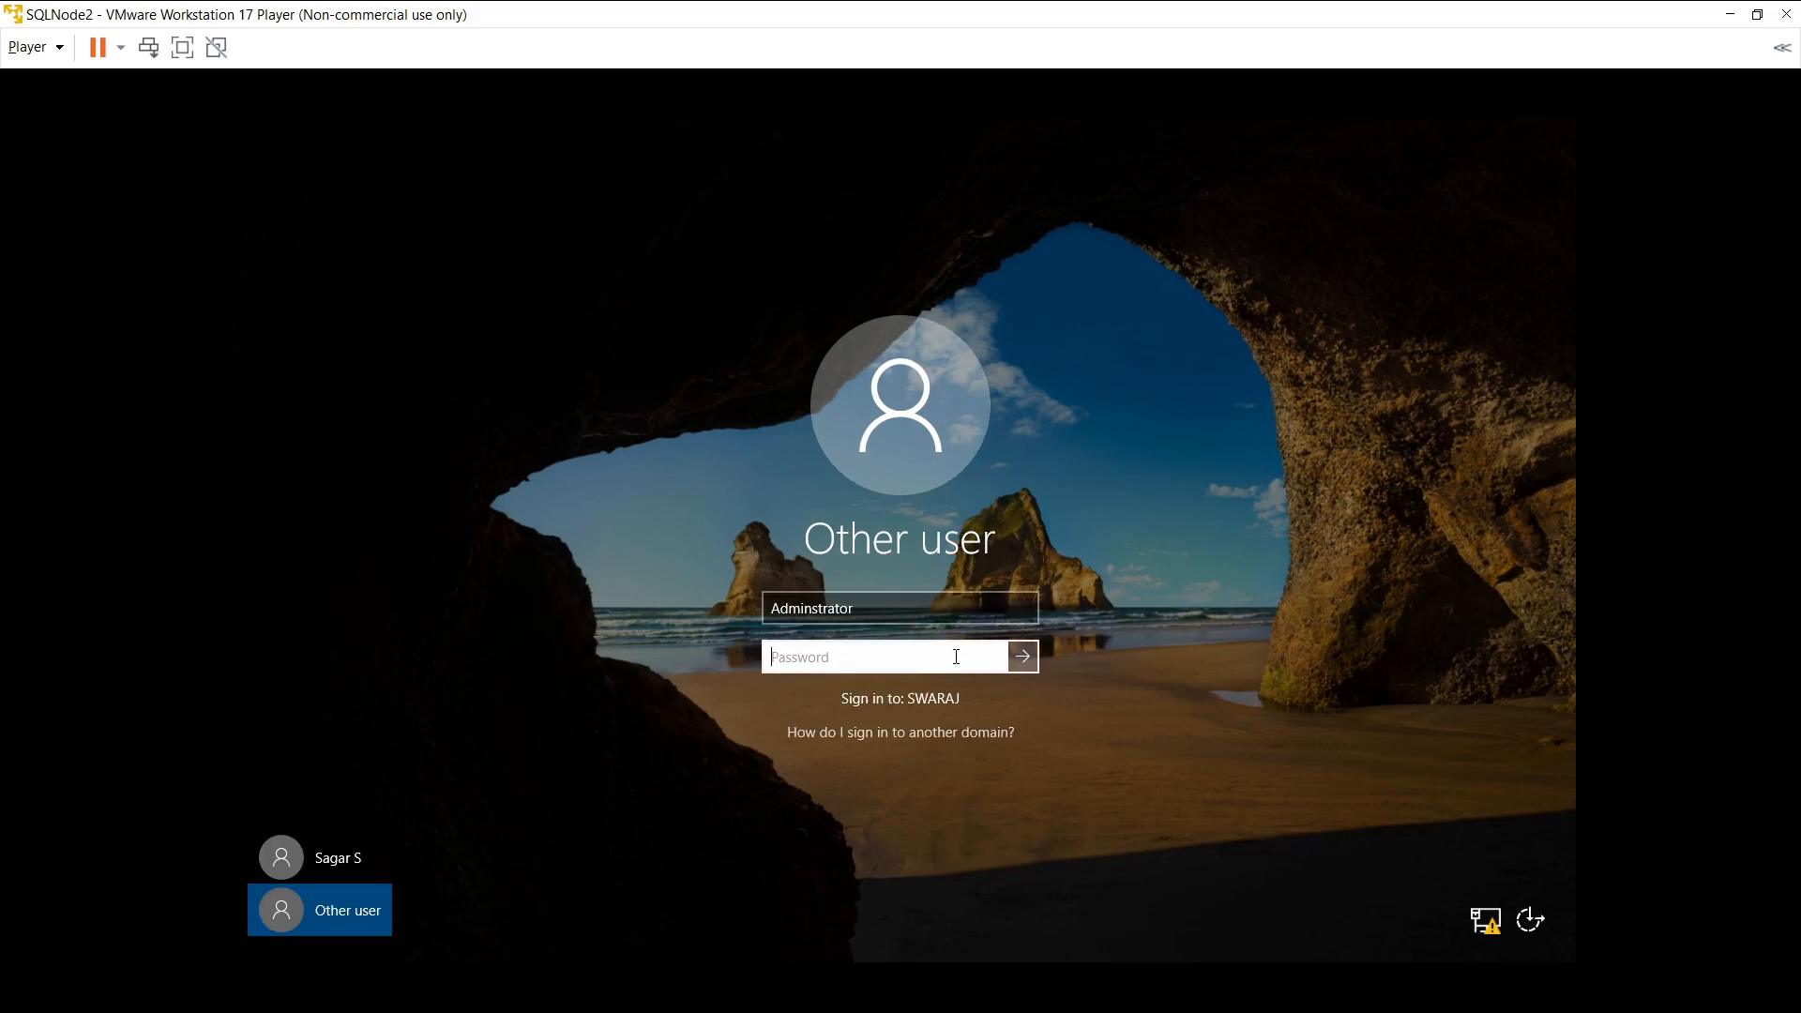
- Correct the user name to 'Administrator', re-enter the password and sign in
left_click(833, 609)
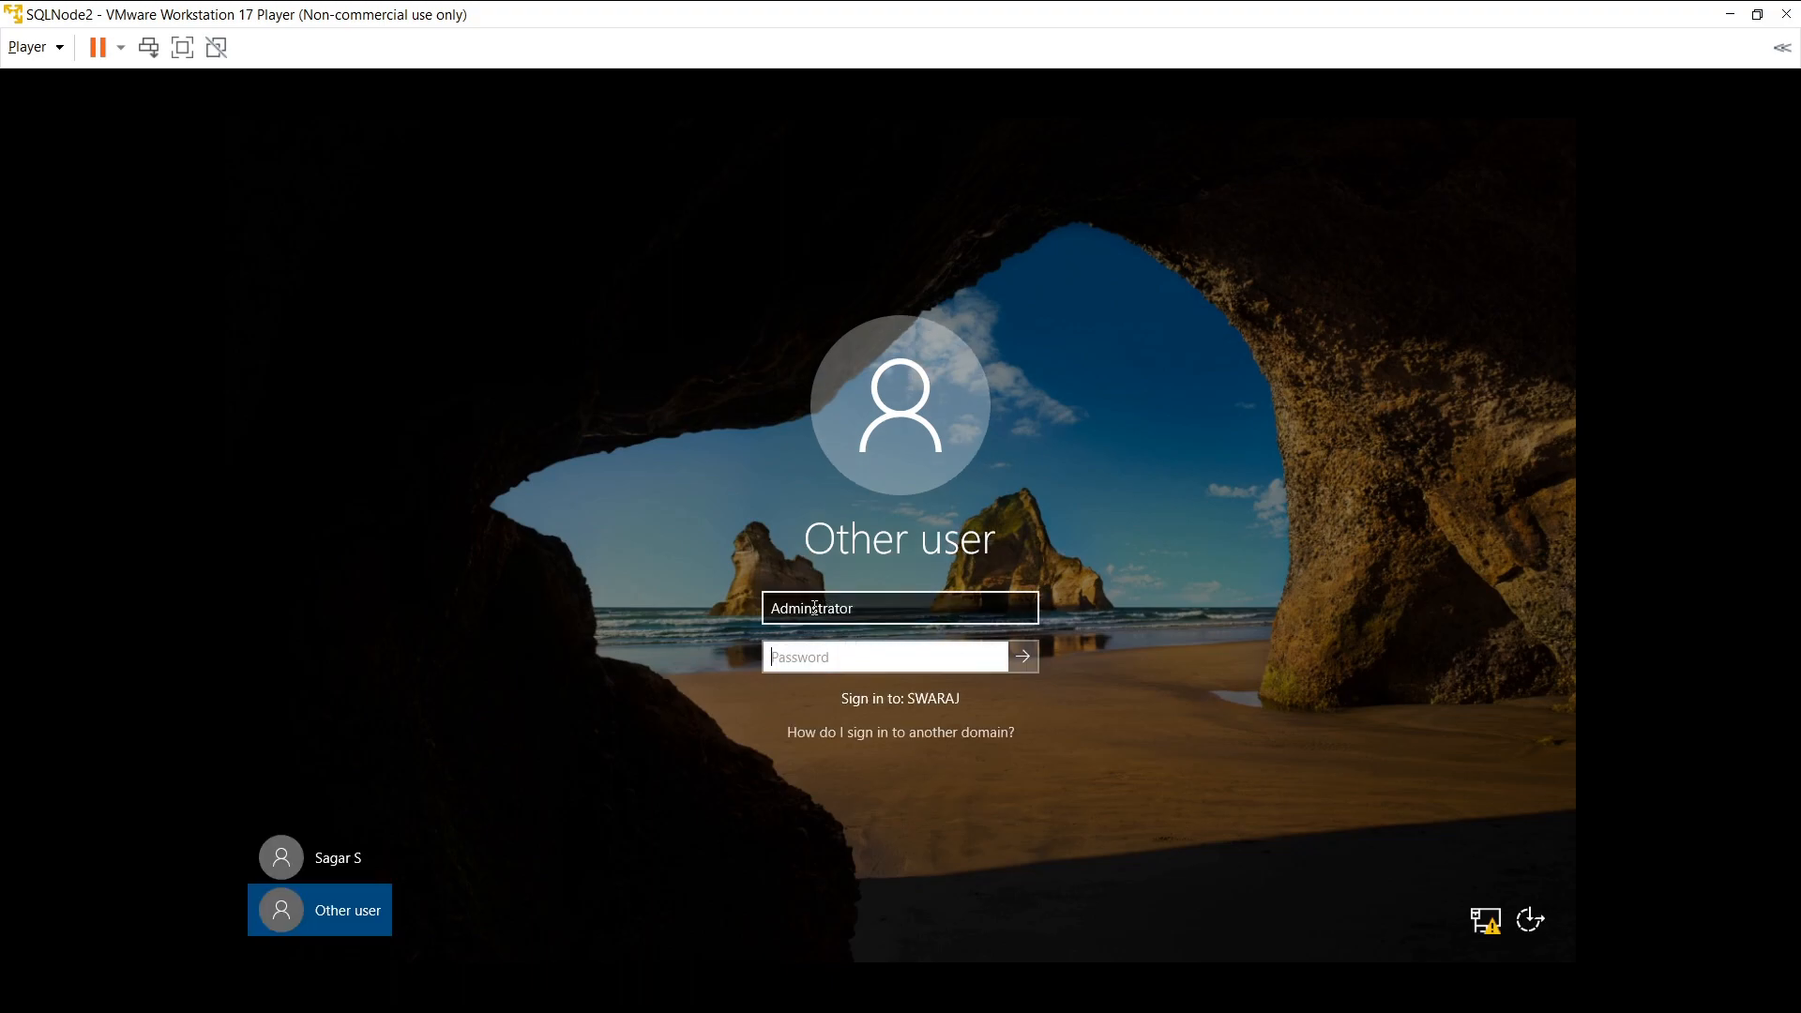
left_click(813, 607)
type("i")
left_click(840, 657)
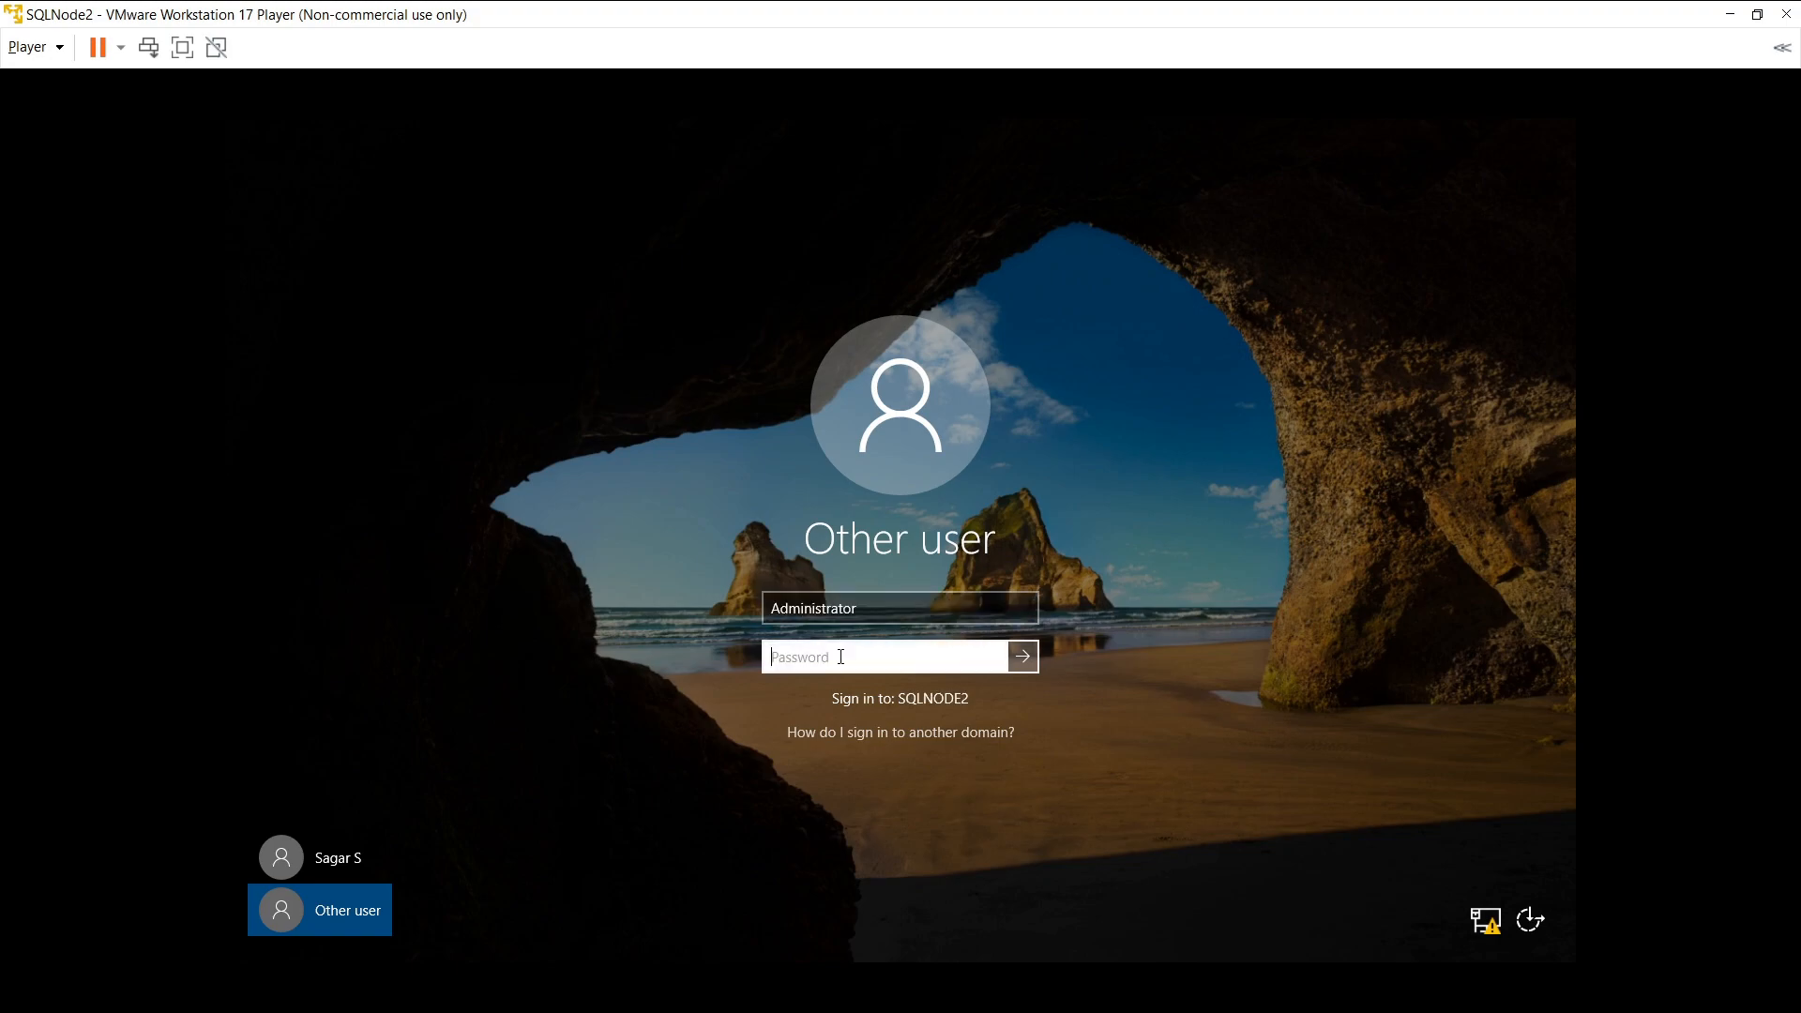
type("•••••••••••")
left_click(1023, 657)
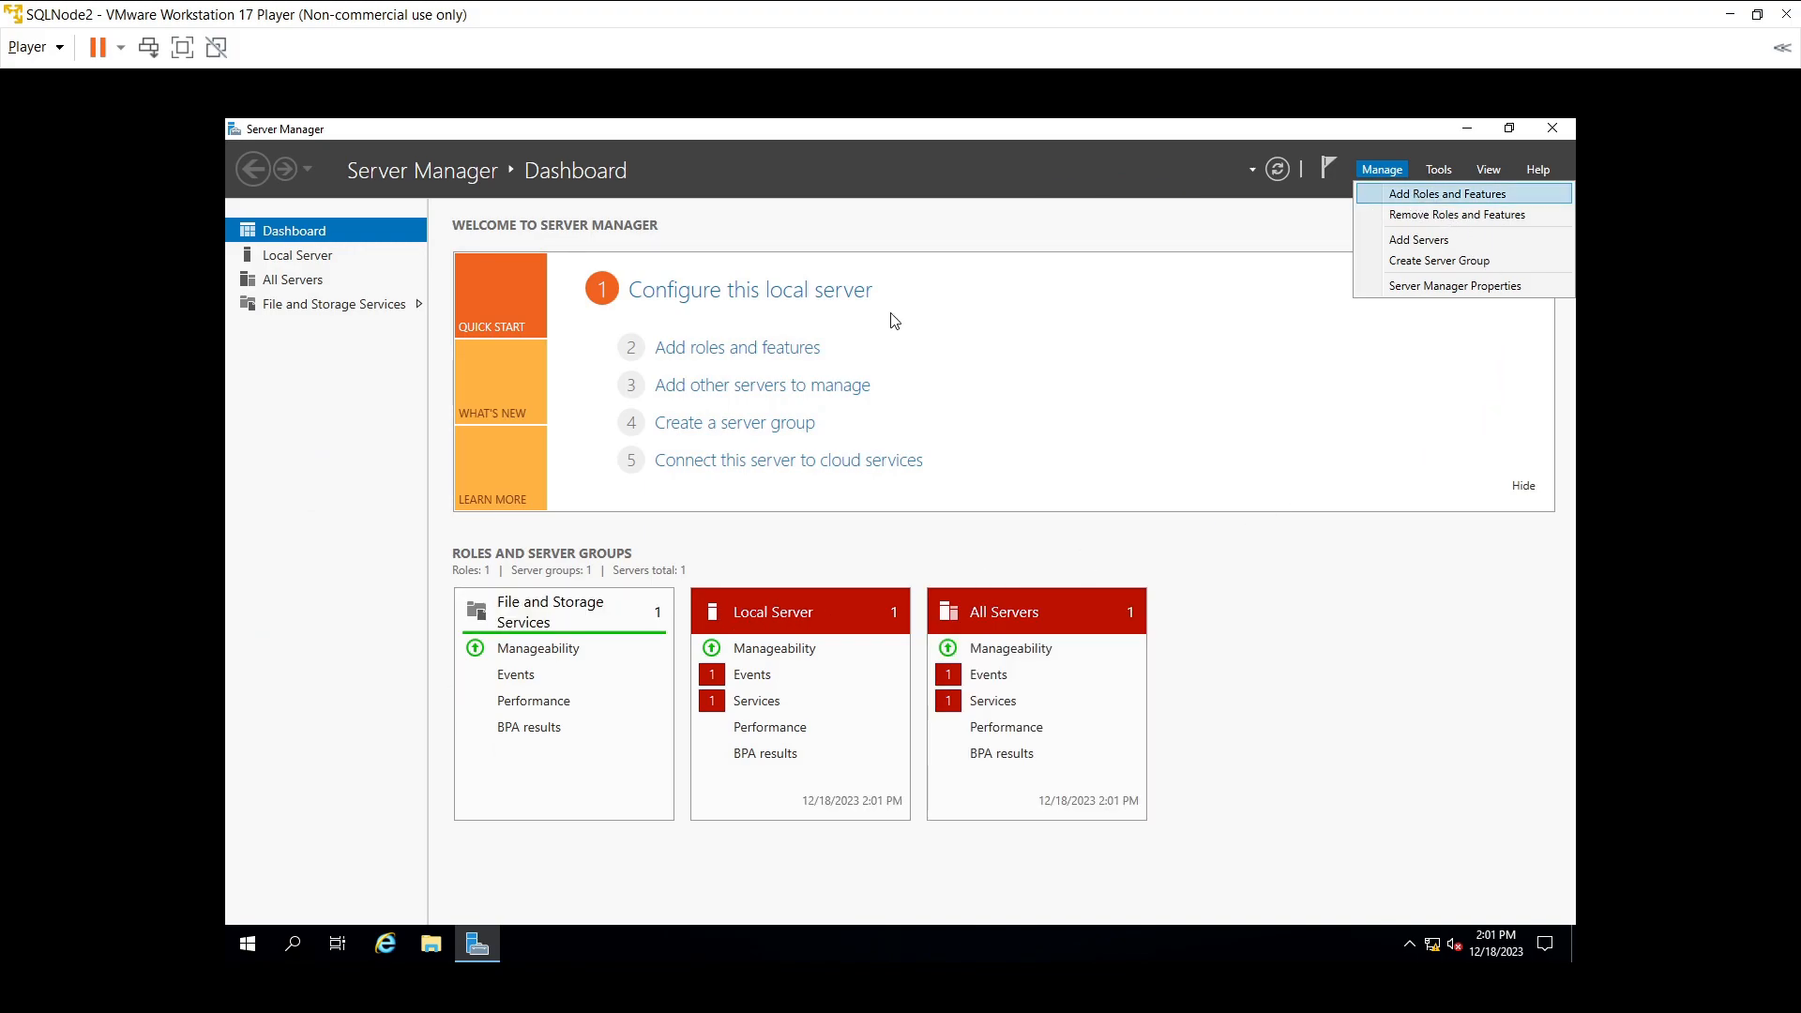
- Start Add Roles and Features, keeping role-based installation and SQLNode2 as destination, through to Features
left_click(1472, 194)
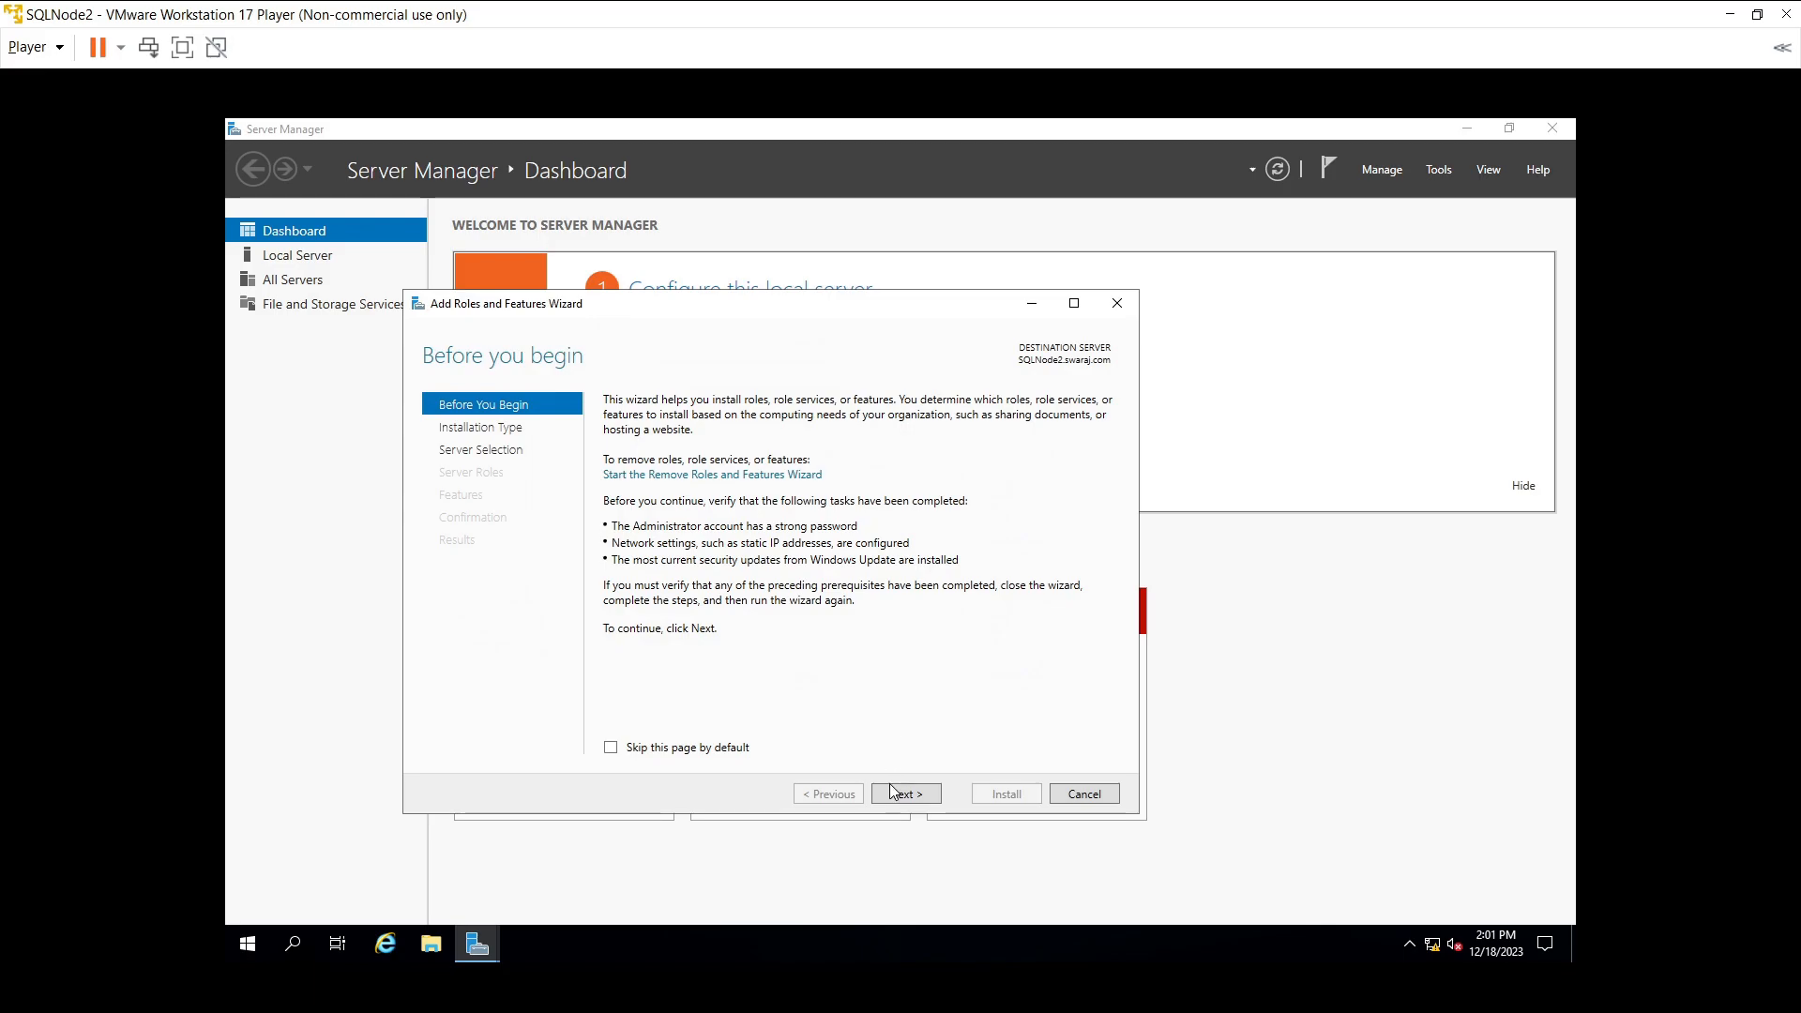
left_click(896, 794)
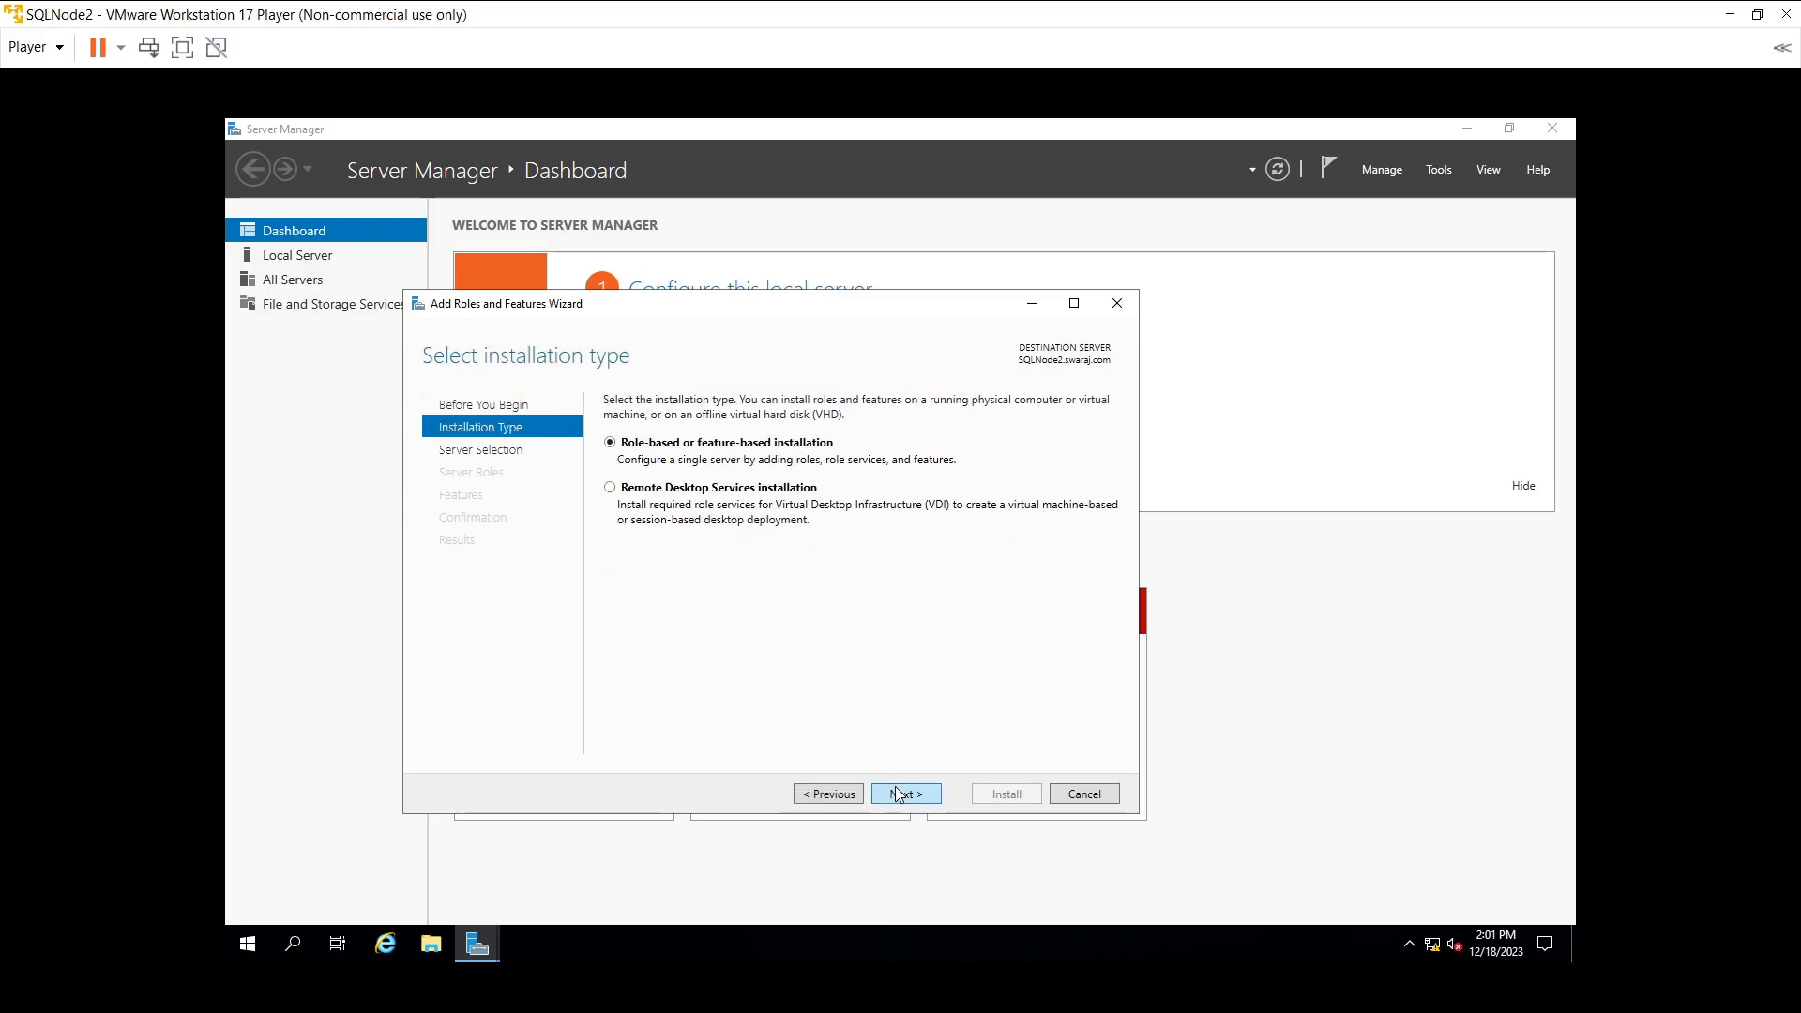
left_click(897, 794)
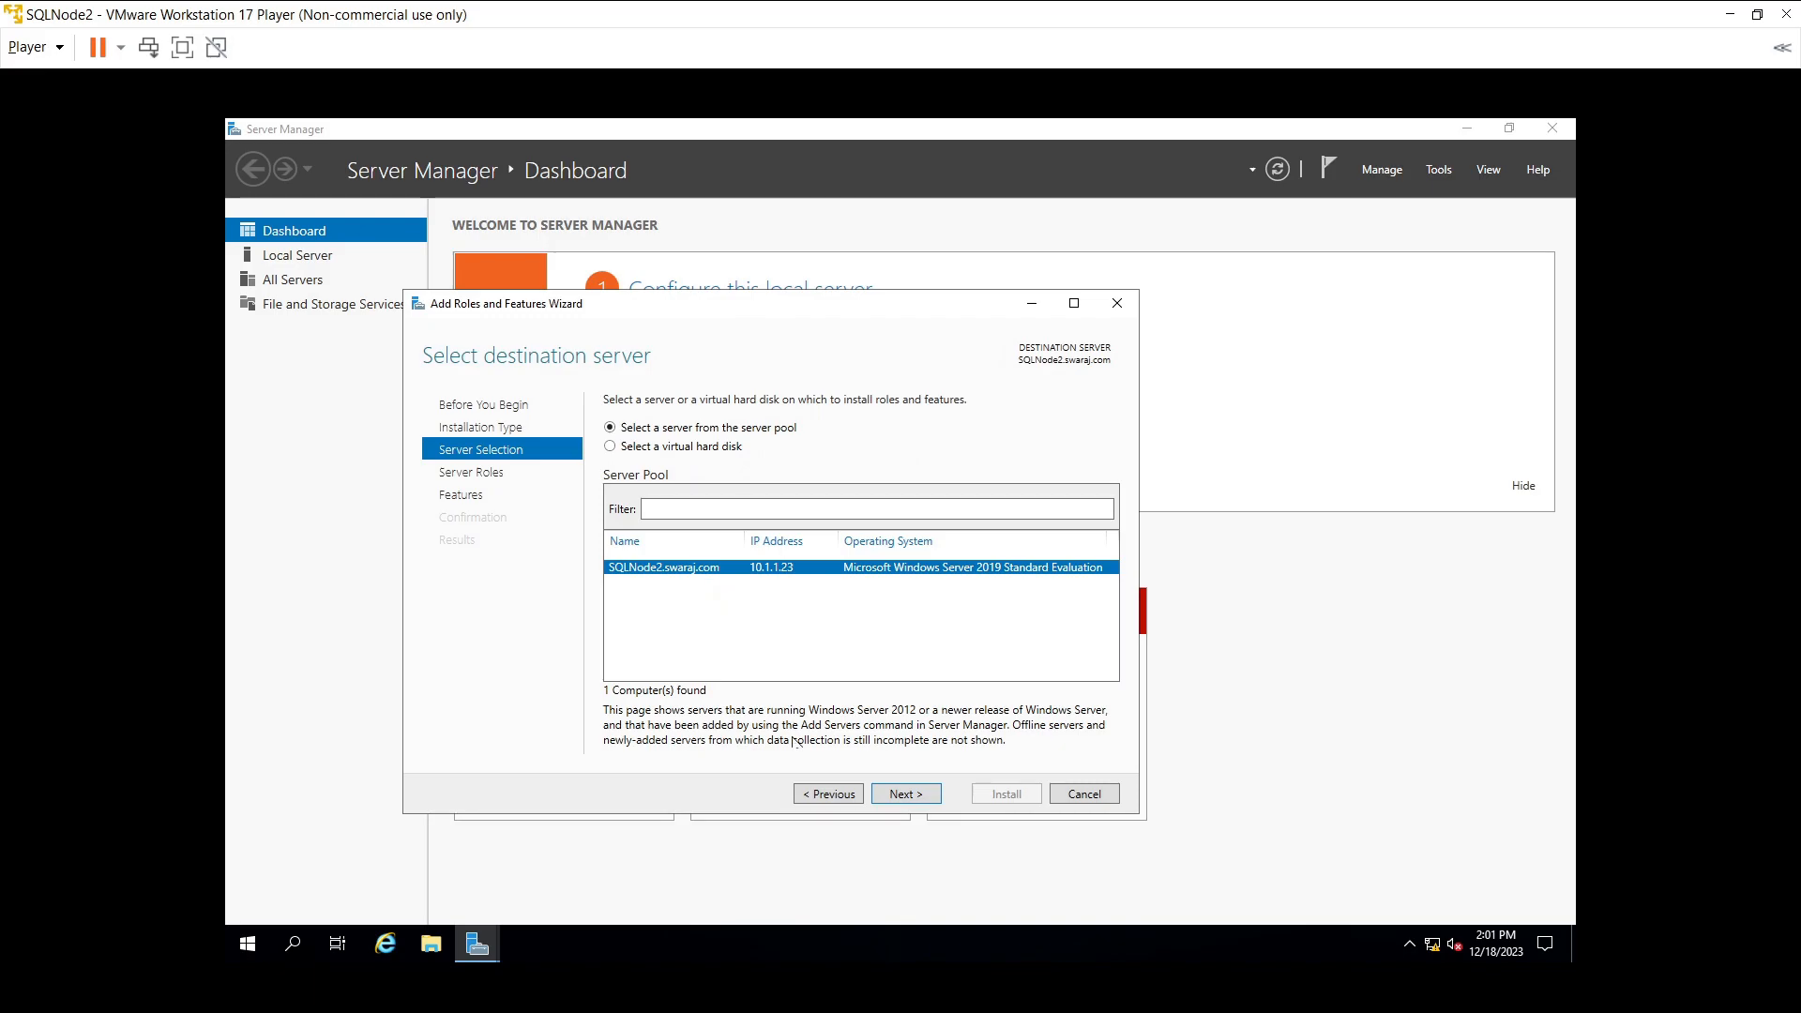
left_click(907, 796)
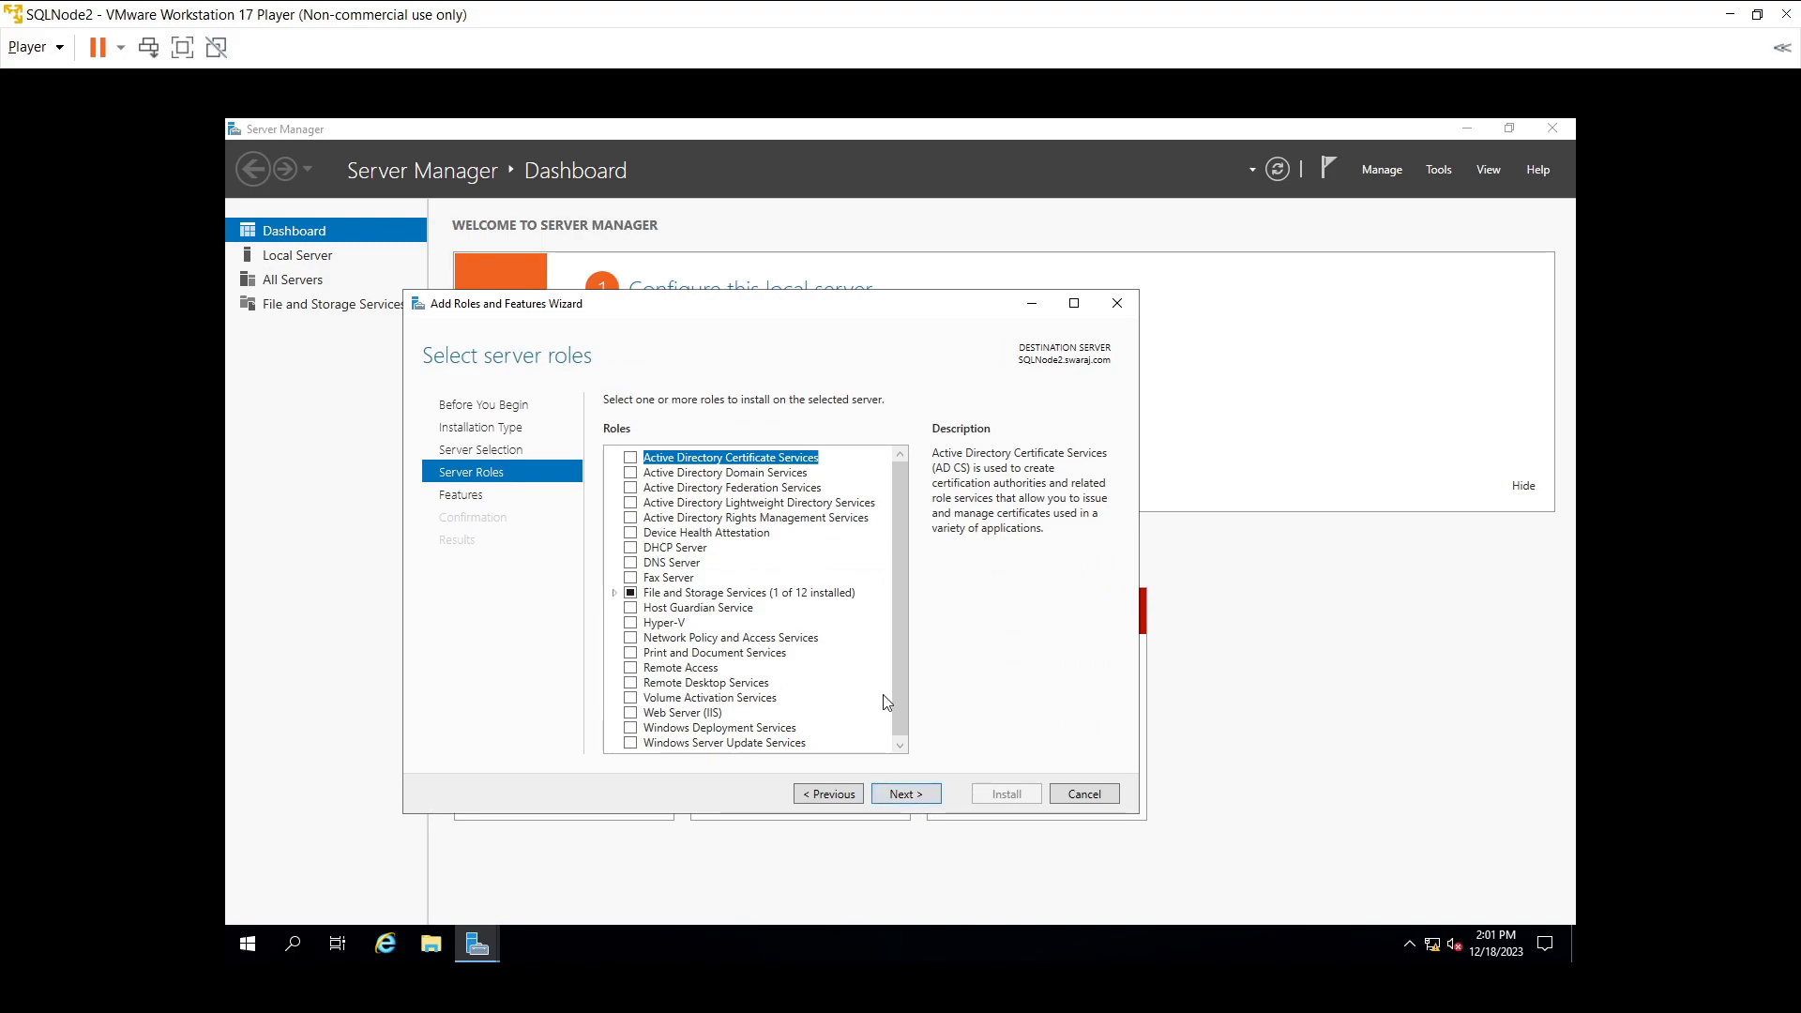
scroll(886, 703, "down", 1)
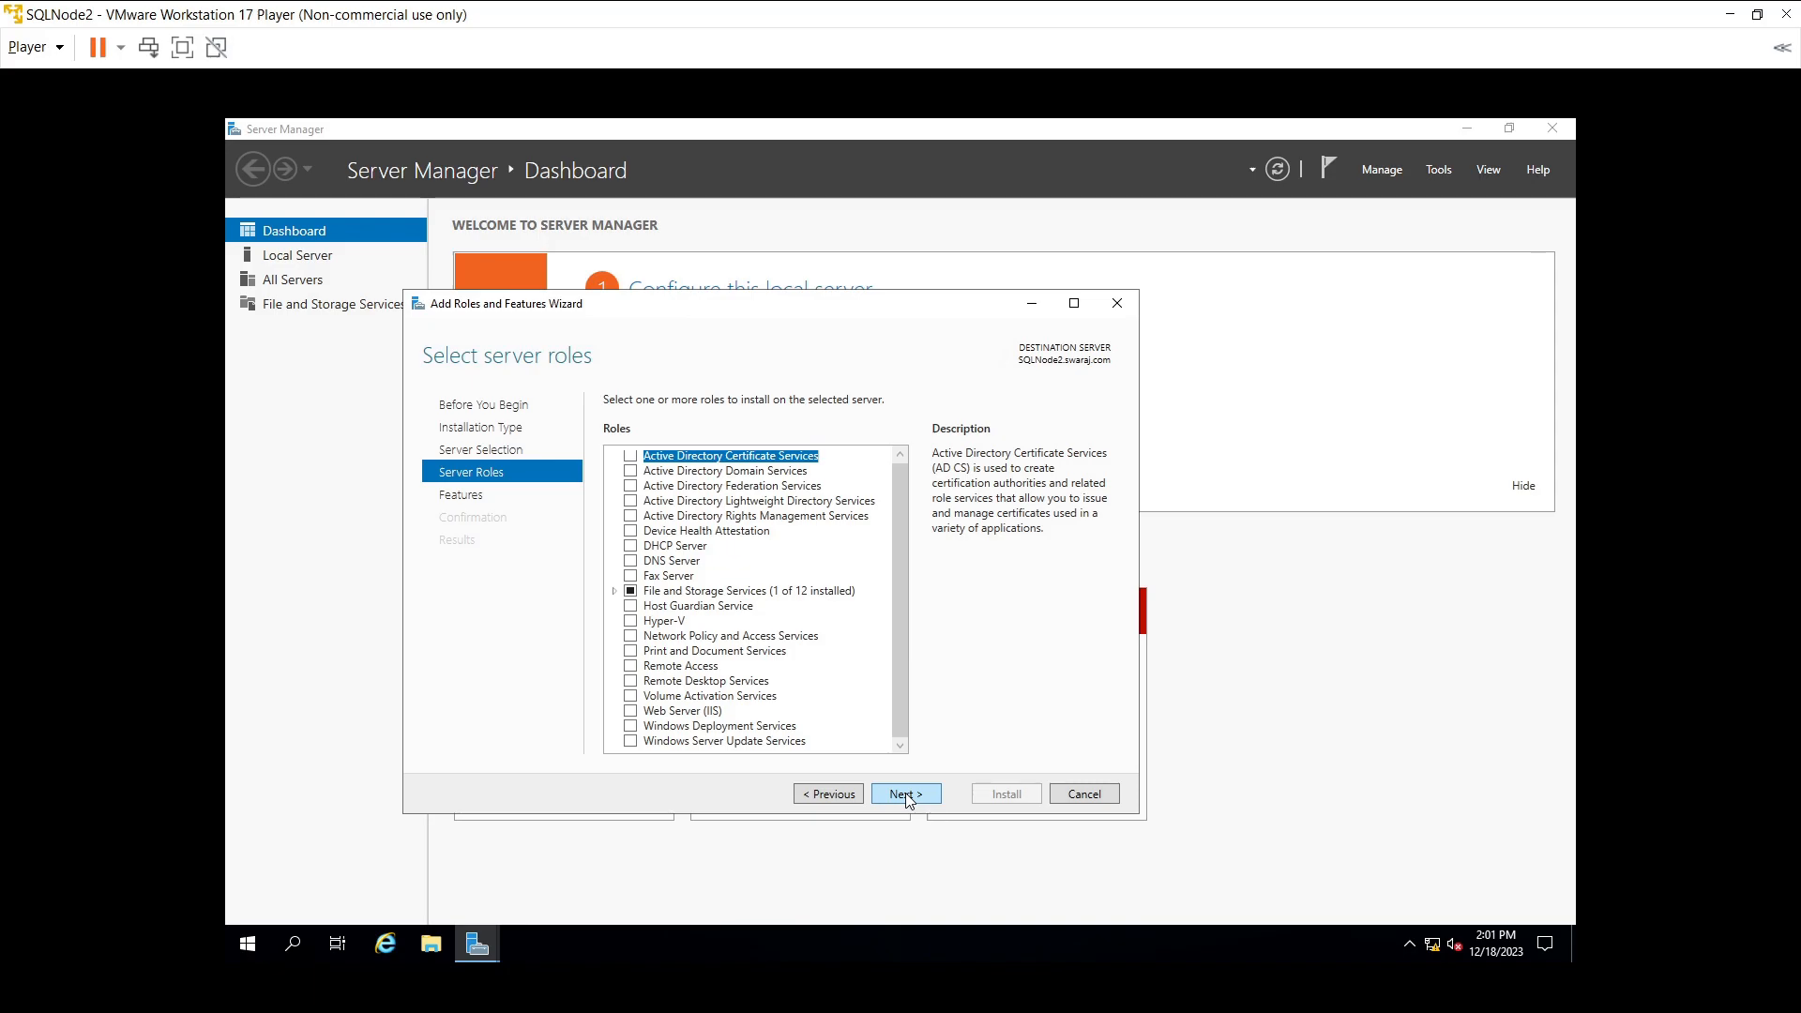
scroll(855, 680, "up", 1)
left_click(909, 802)
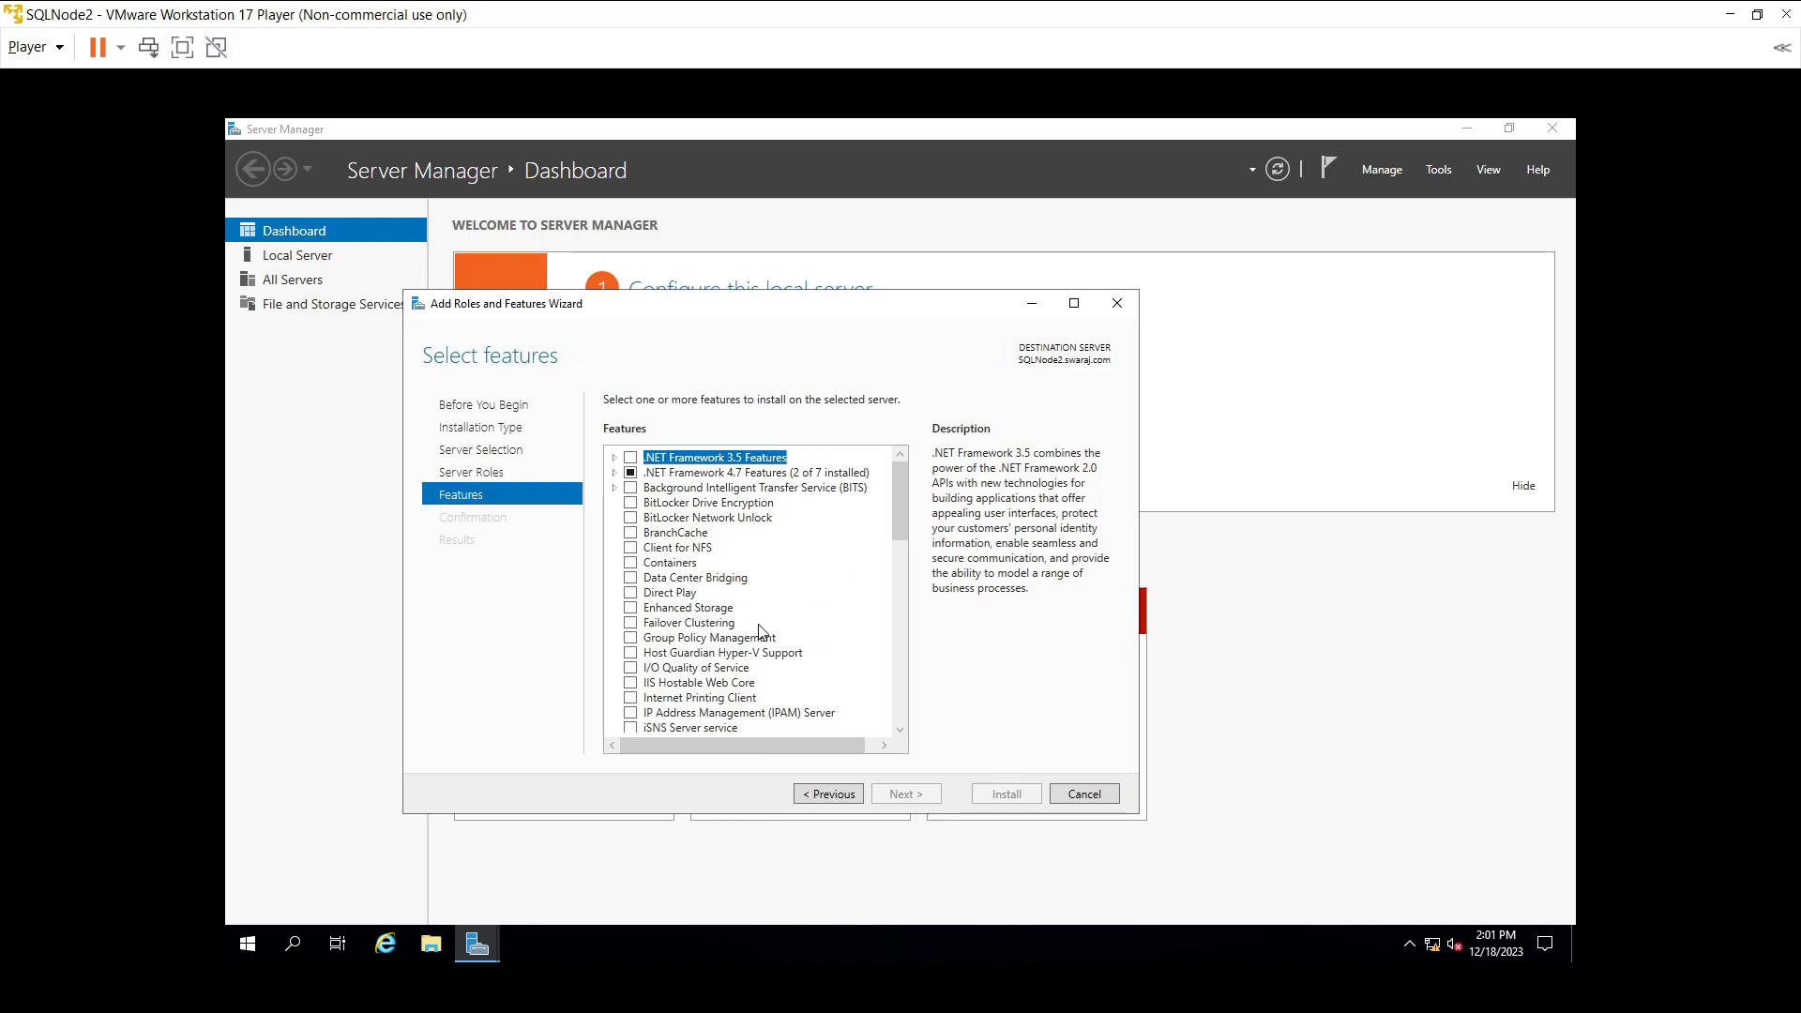
- Select Failover Clustering with its management tools and start the installation
left_click(631, 623)
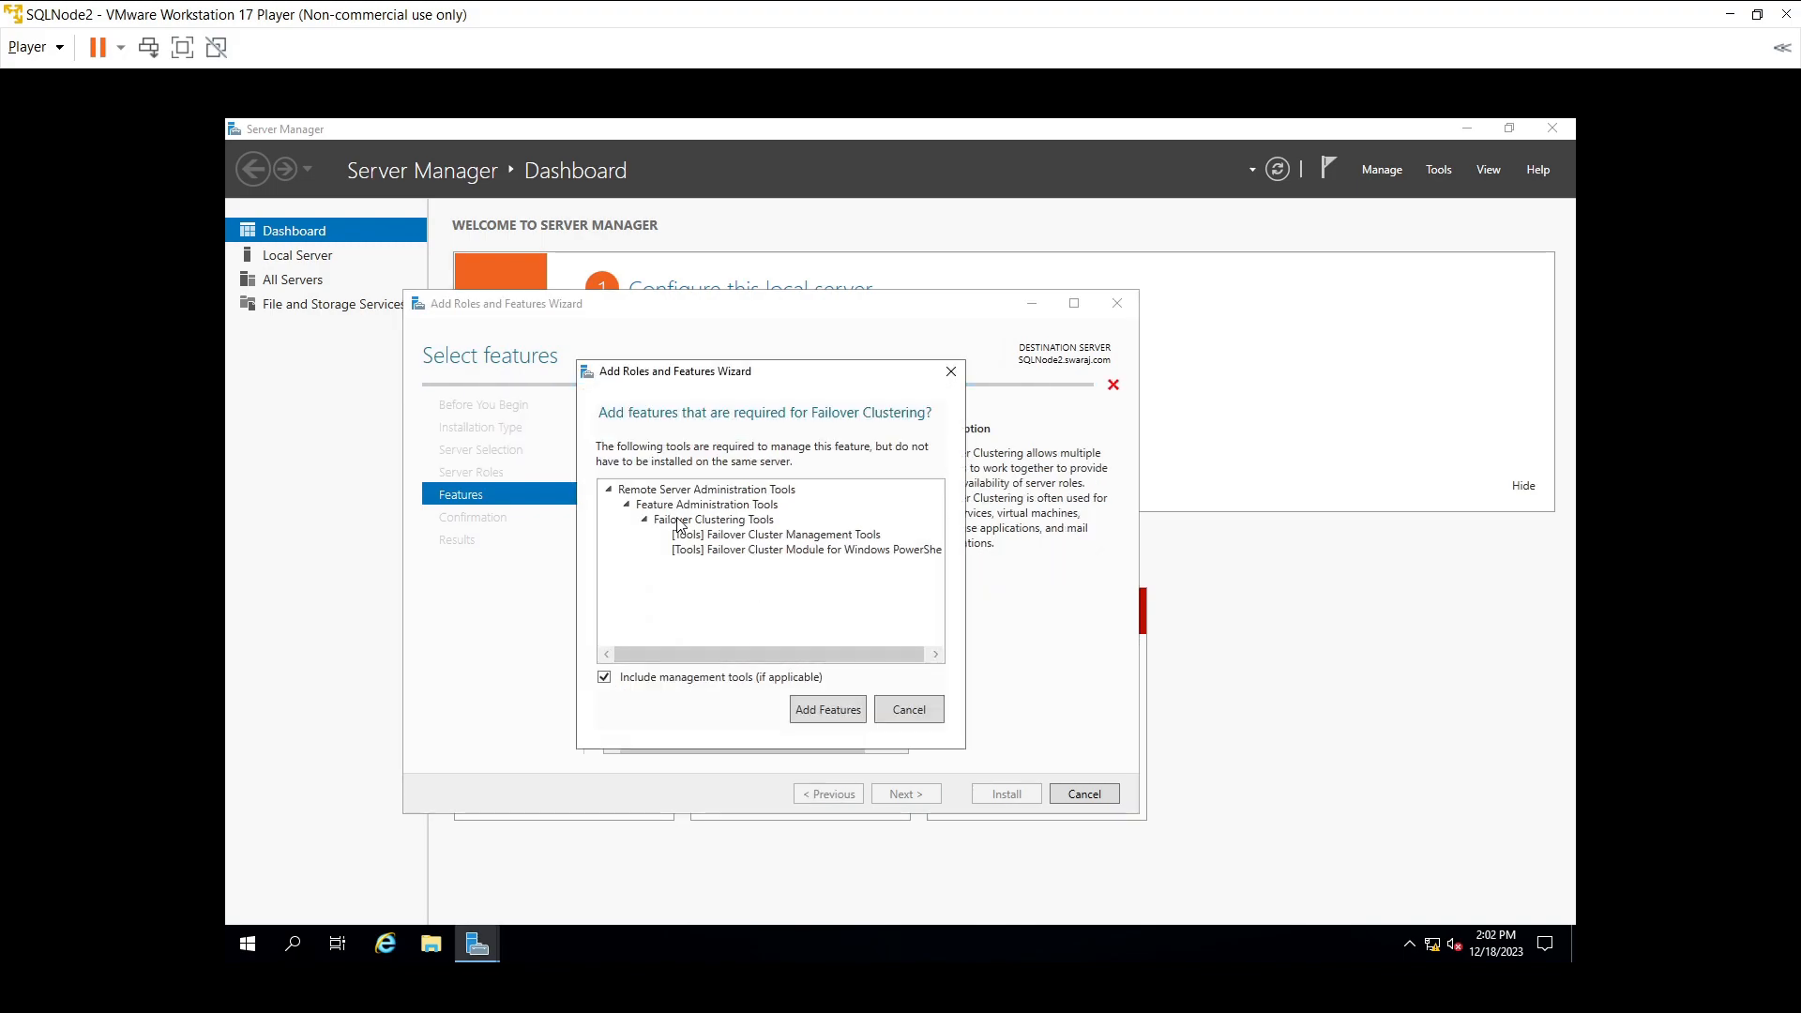
left_click(825, 710)
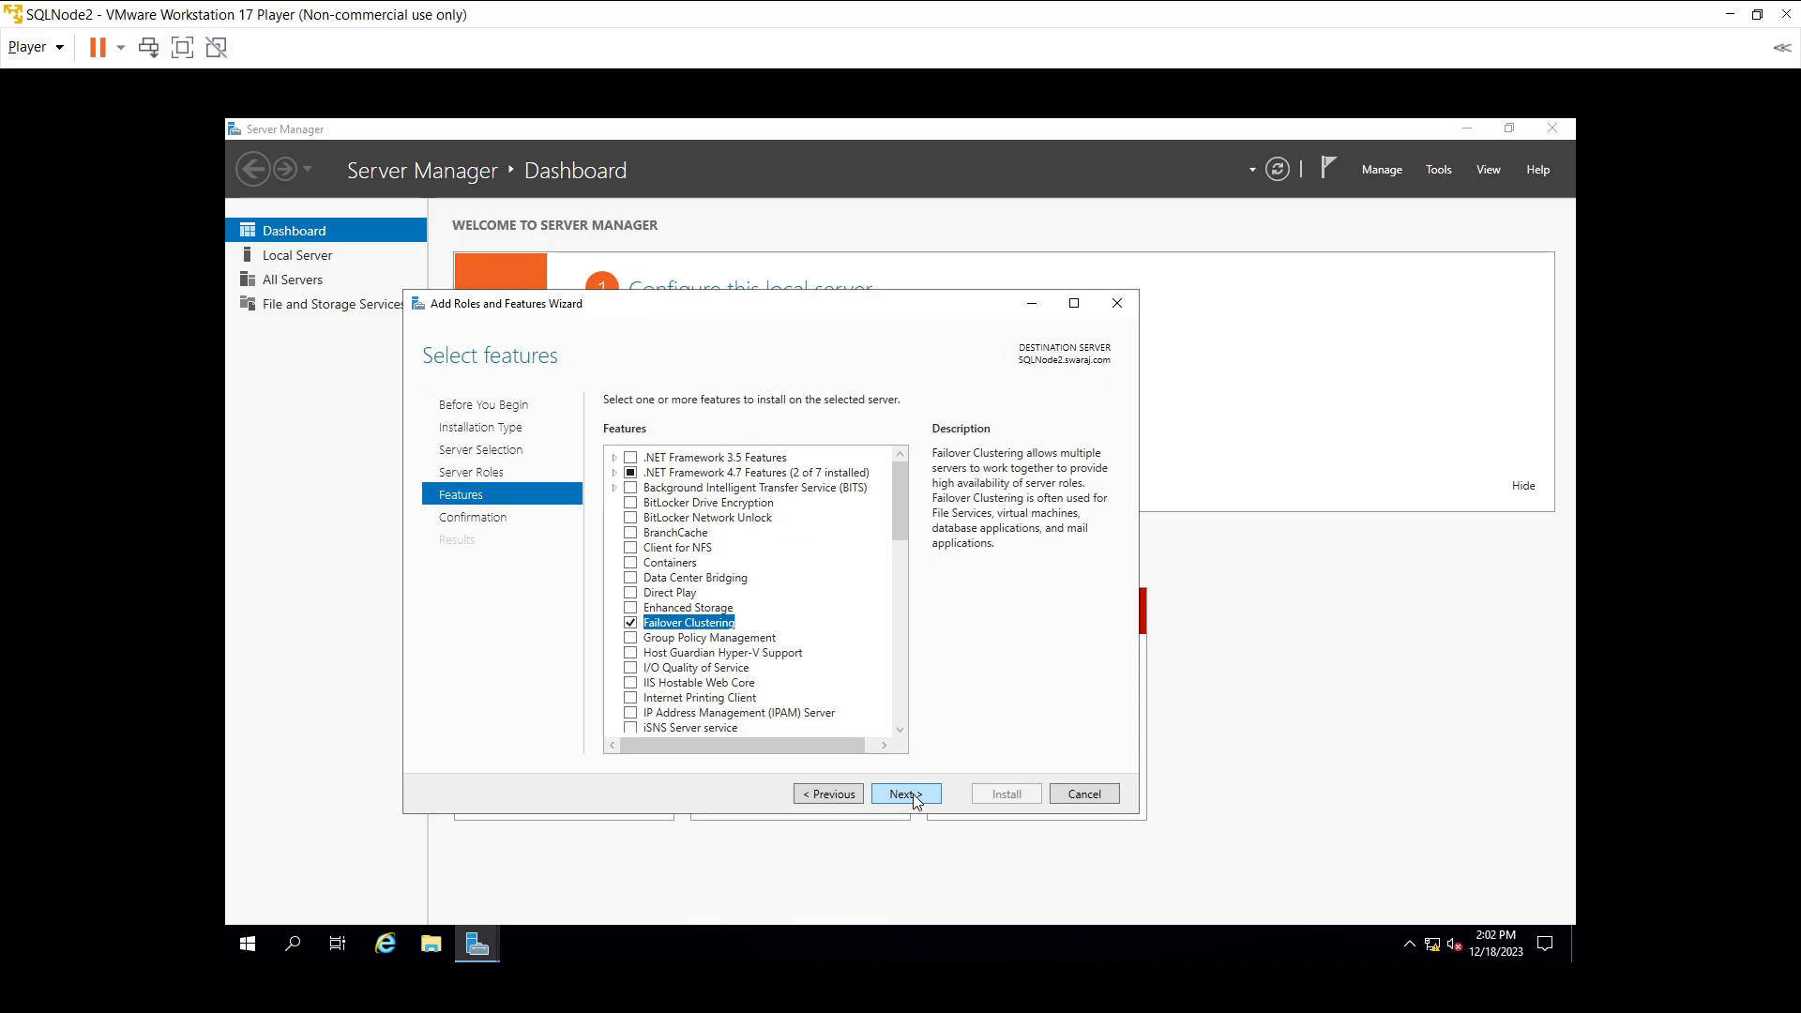
left_click(906, 795)
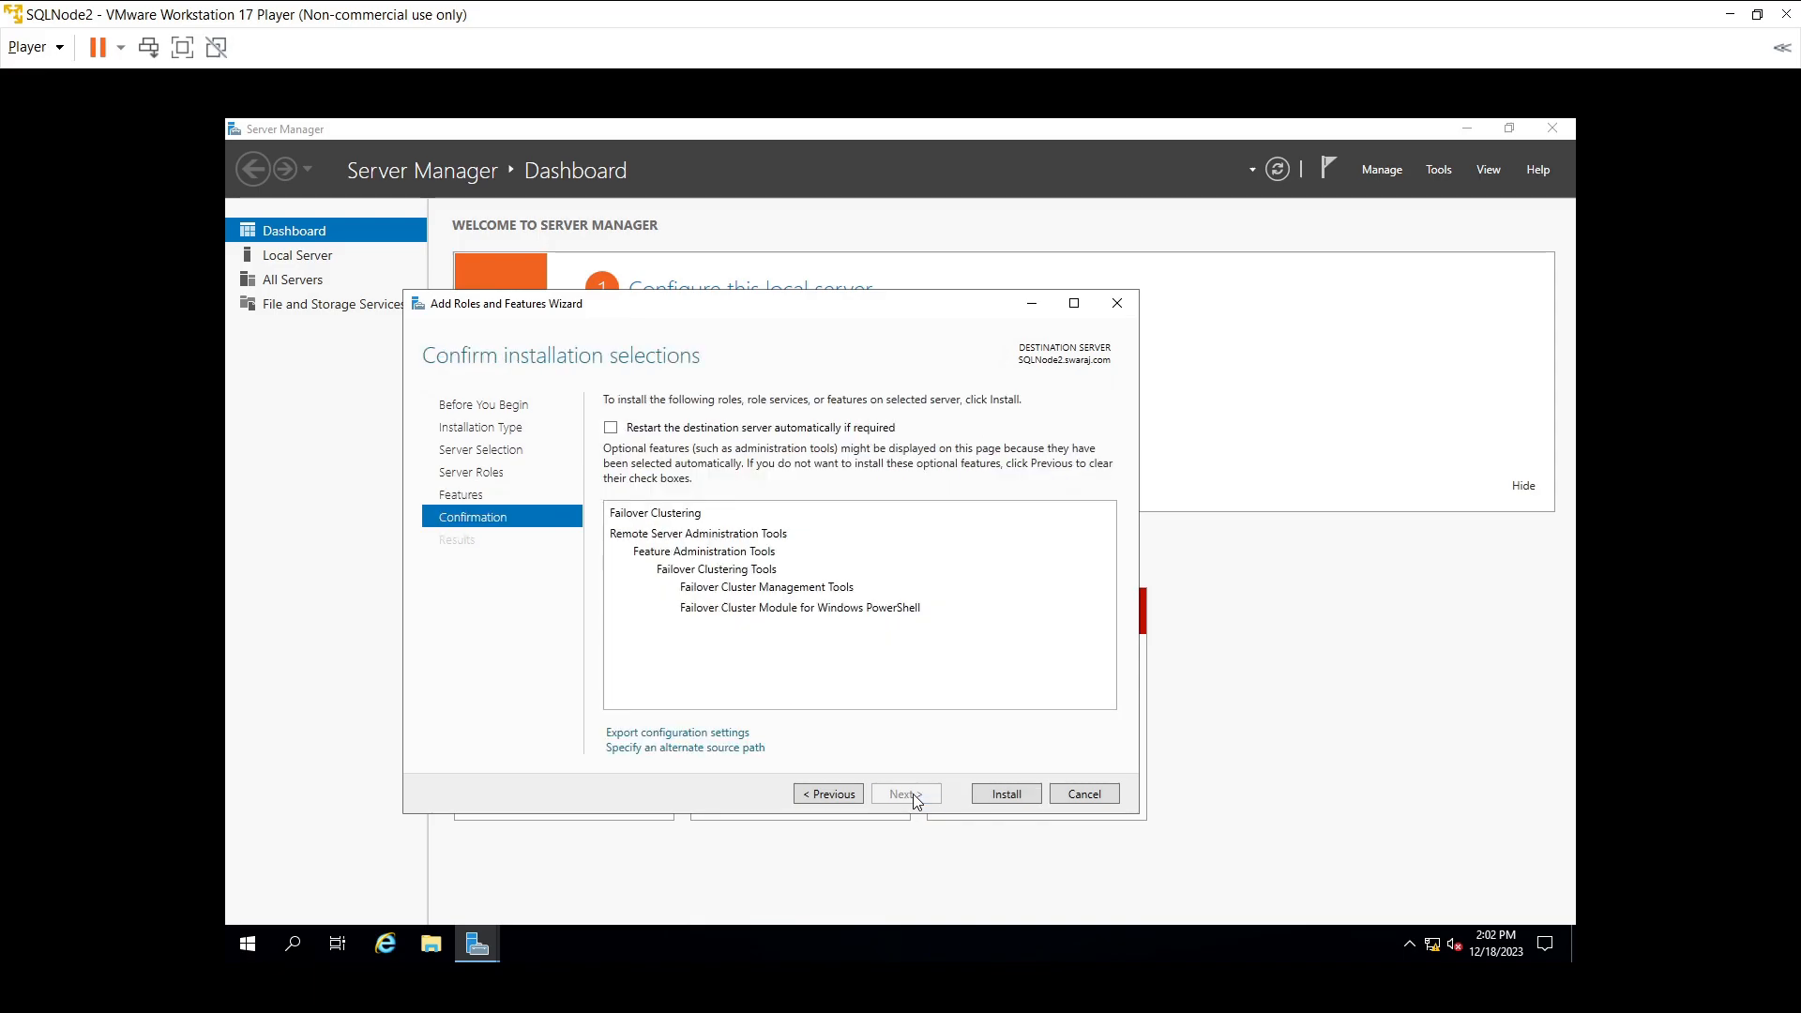
left_click(1001, 797)
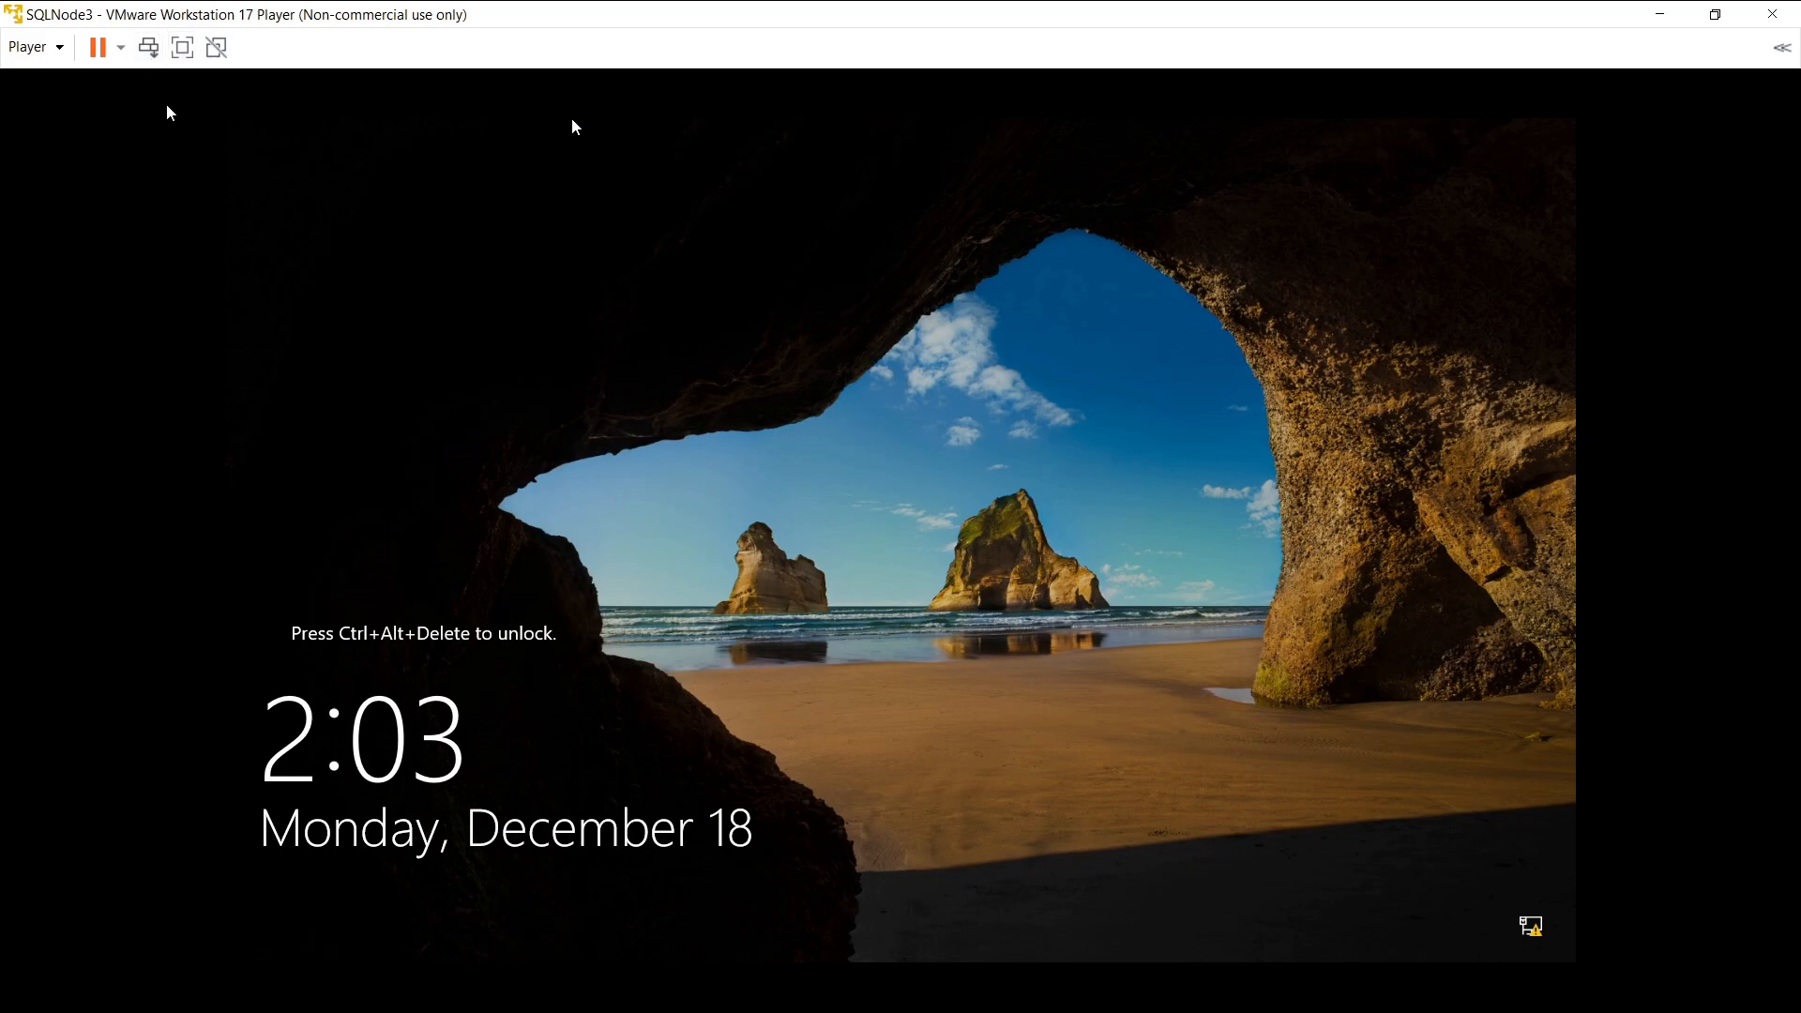
- Sign in to SQLNode3 as Other user 'Administrator' with the account password, fixing a typo
key("ctrl+alt+Insert")
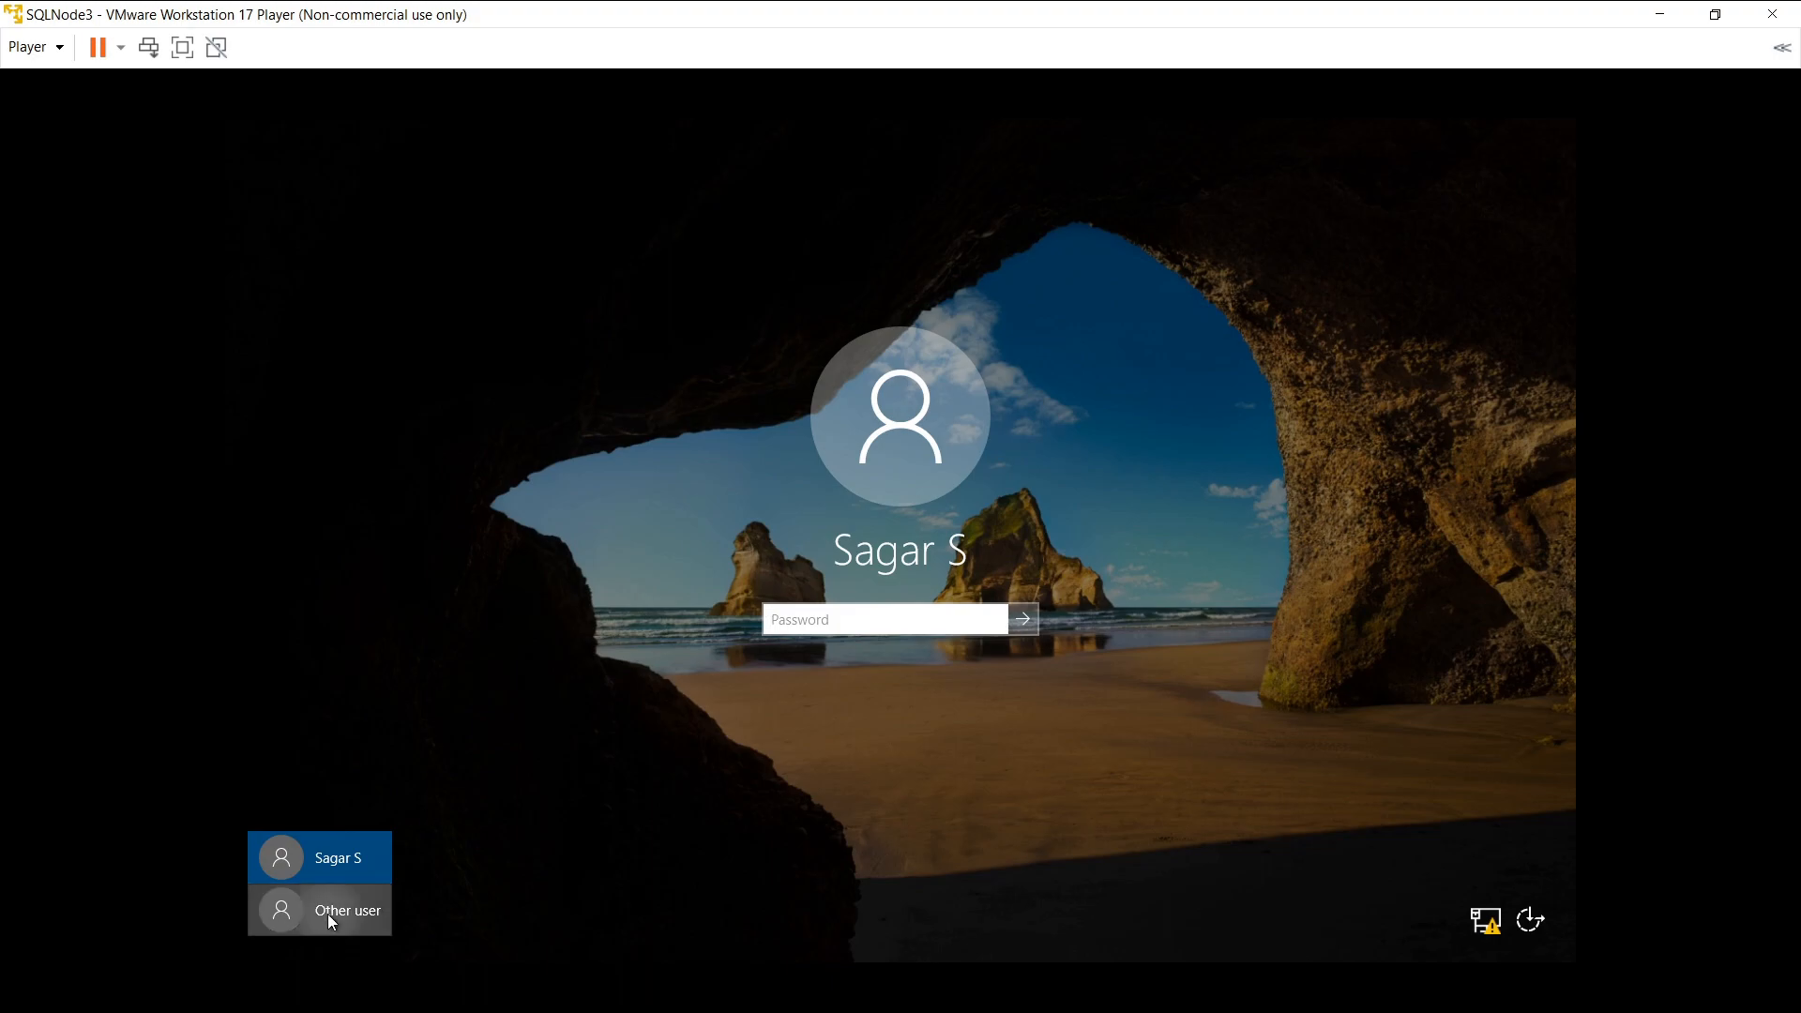
left_click(330, 916)
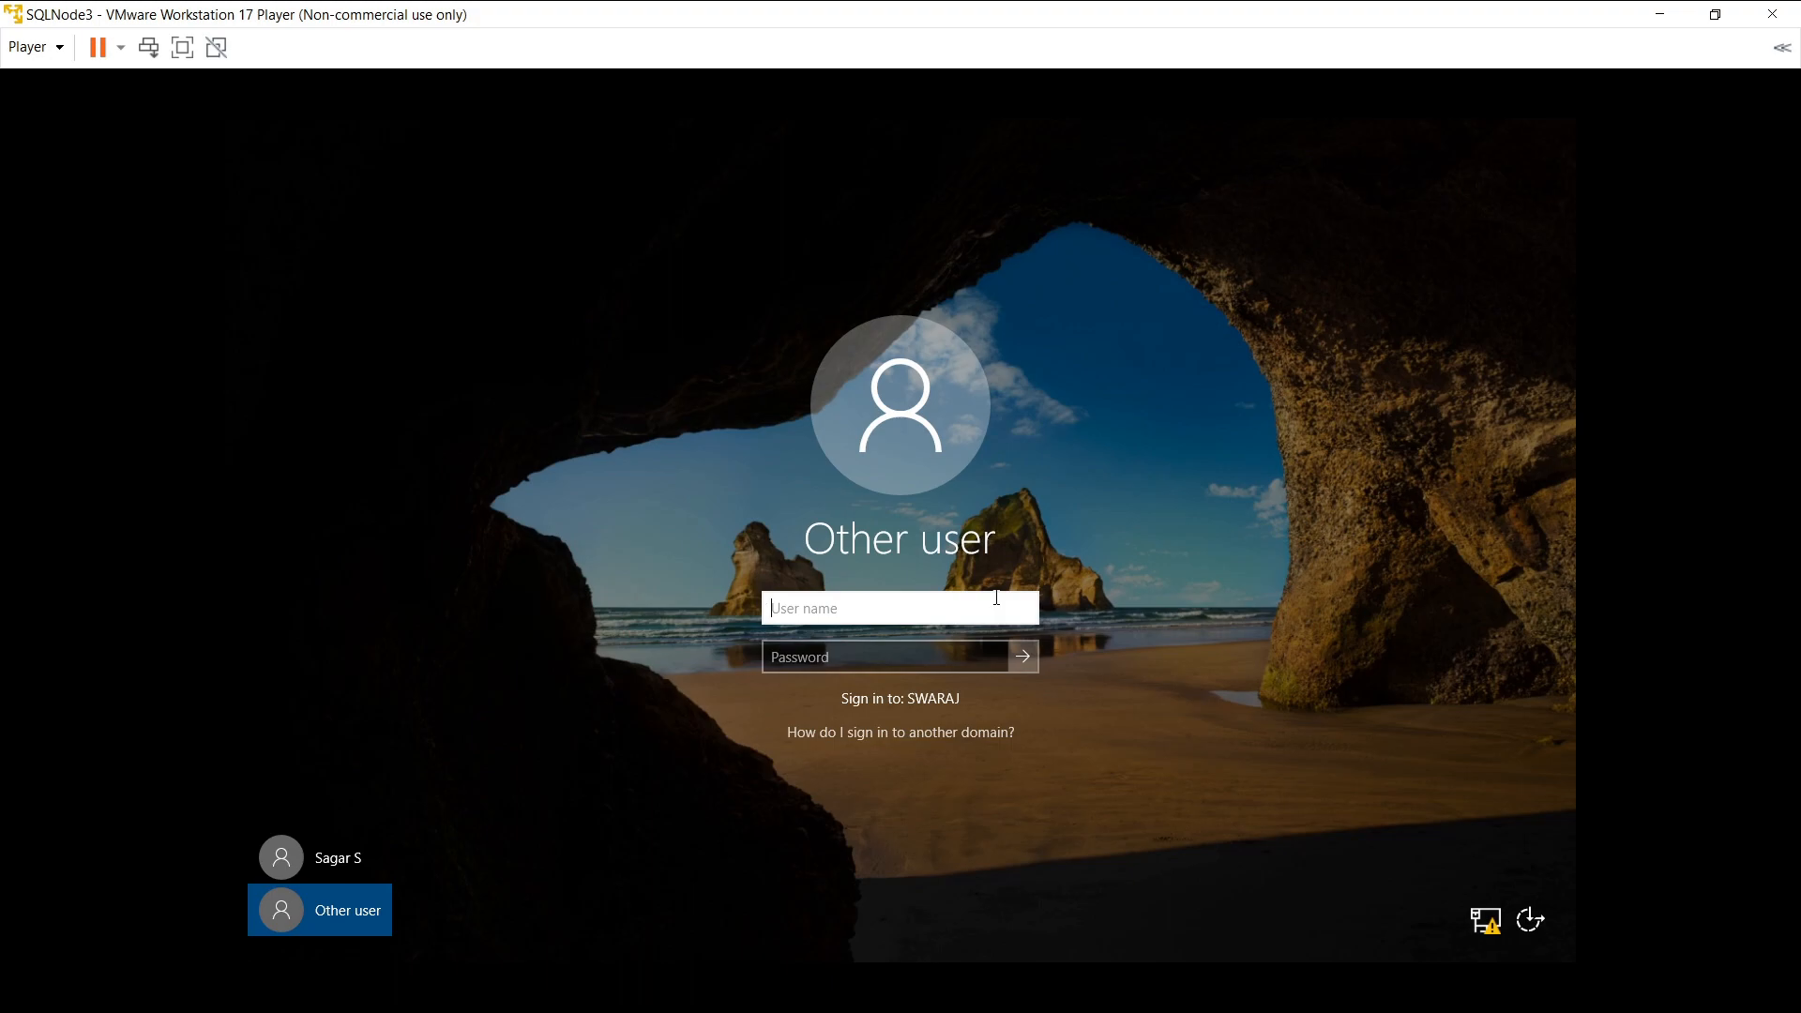
type("Administrator")
key("Tab")
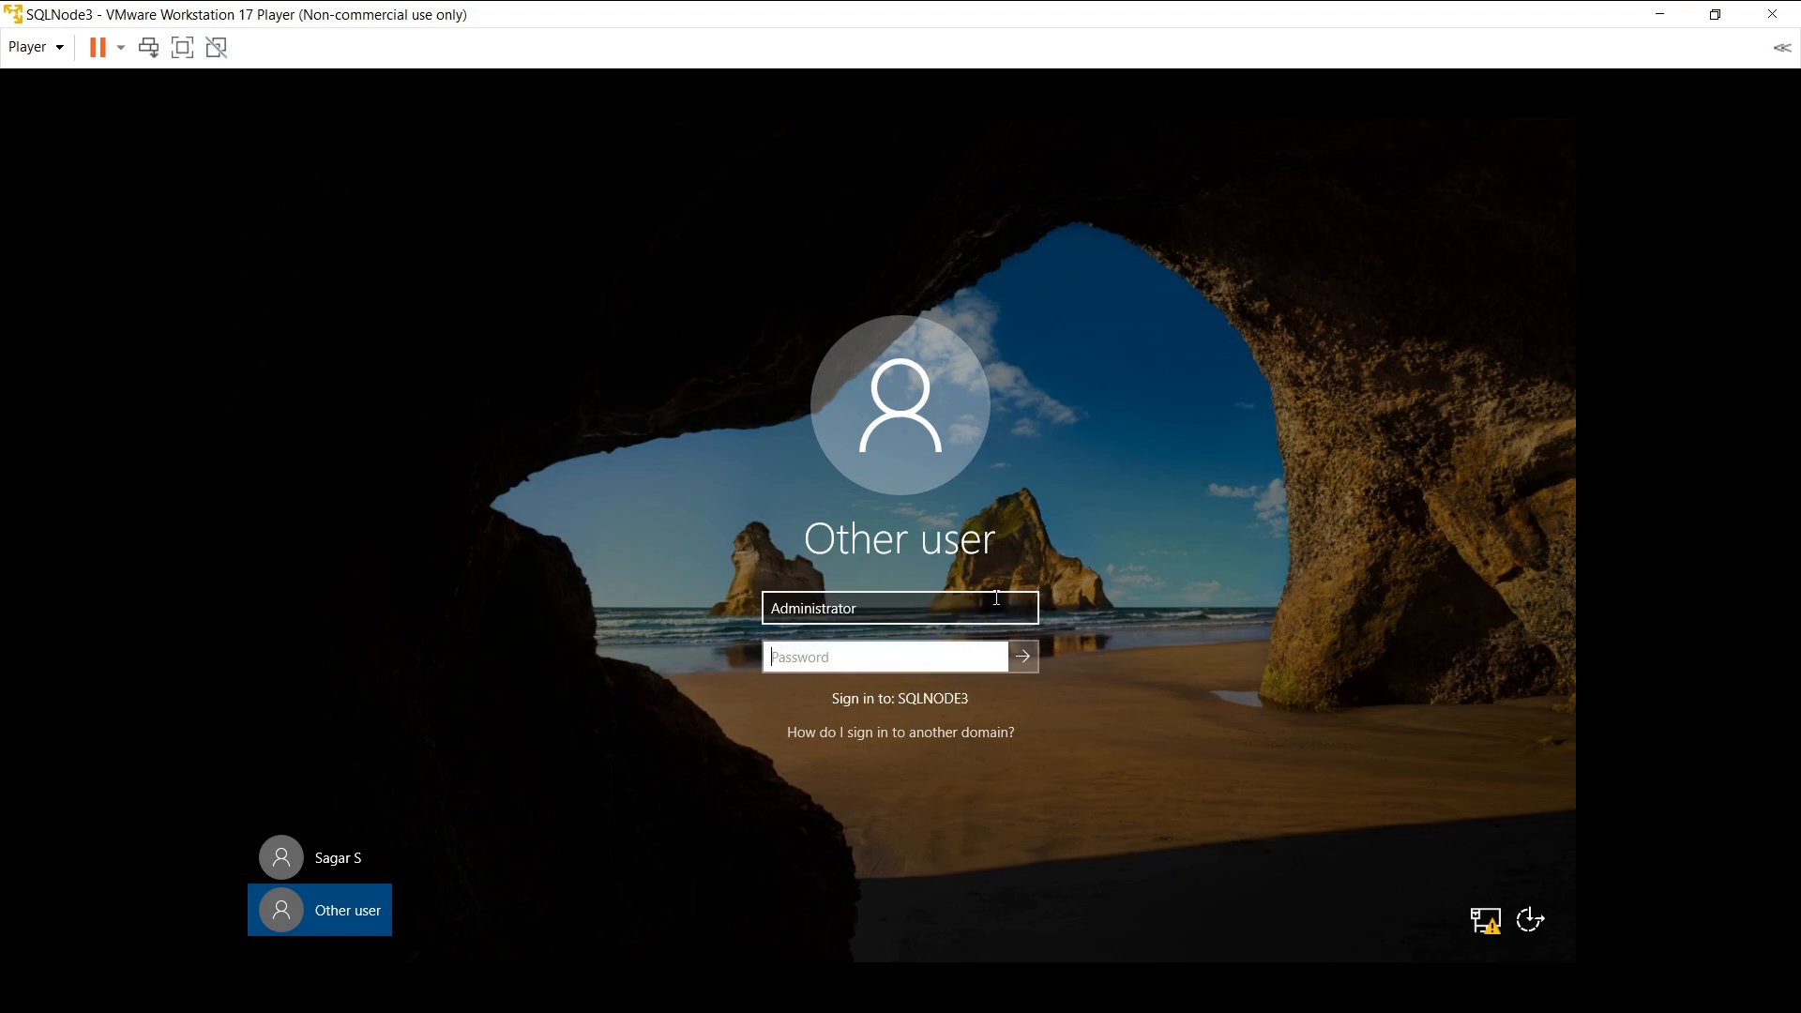
type("•••••••••••")
left_click(1035, 656)
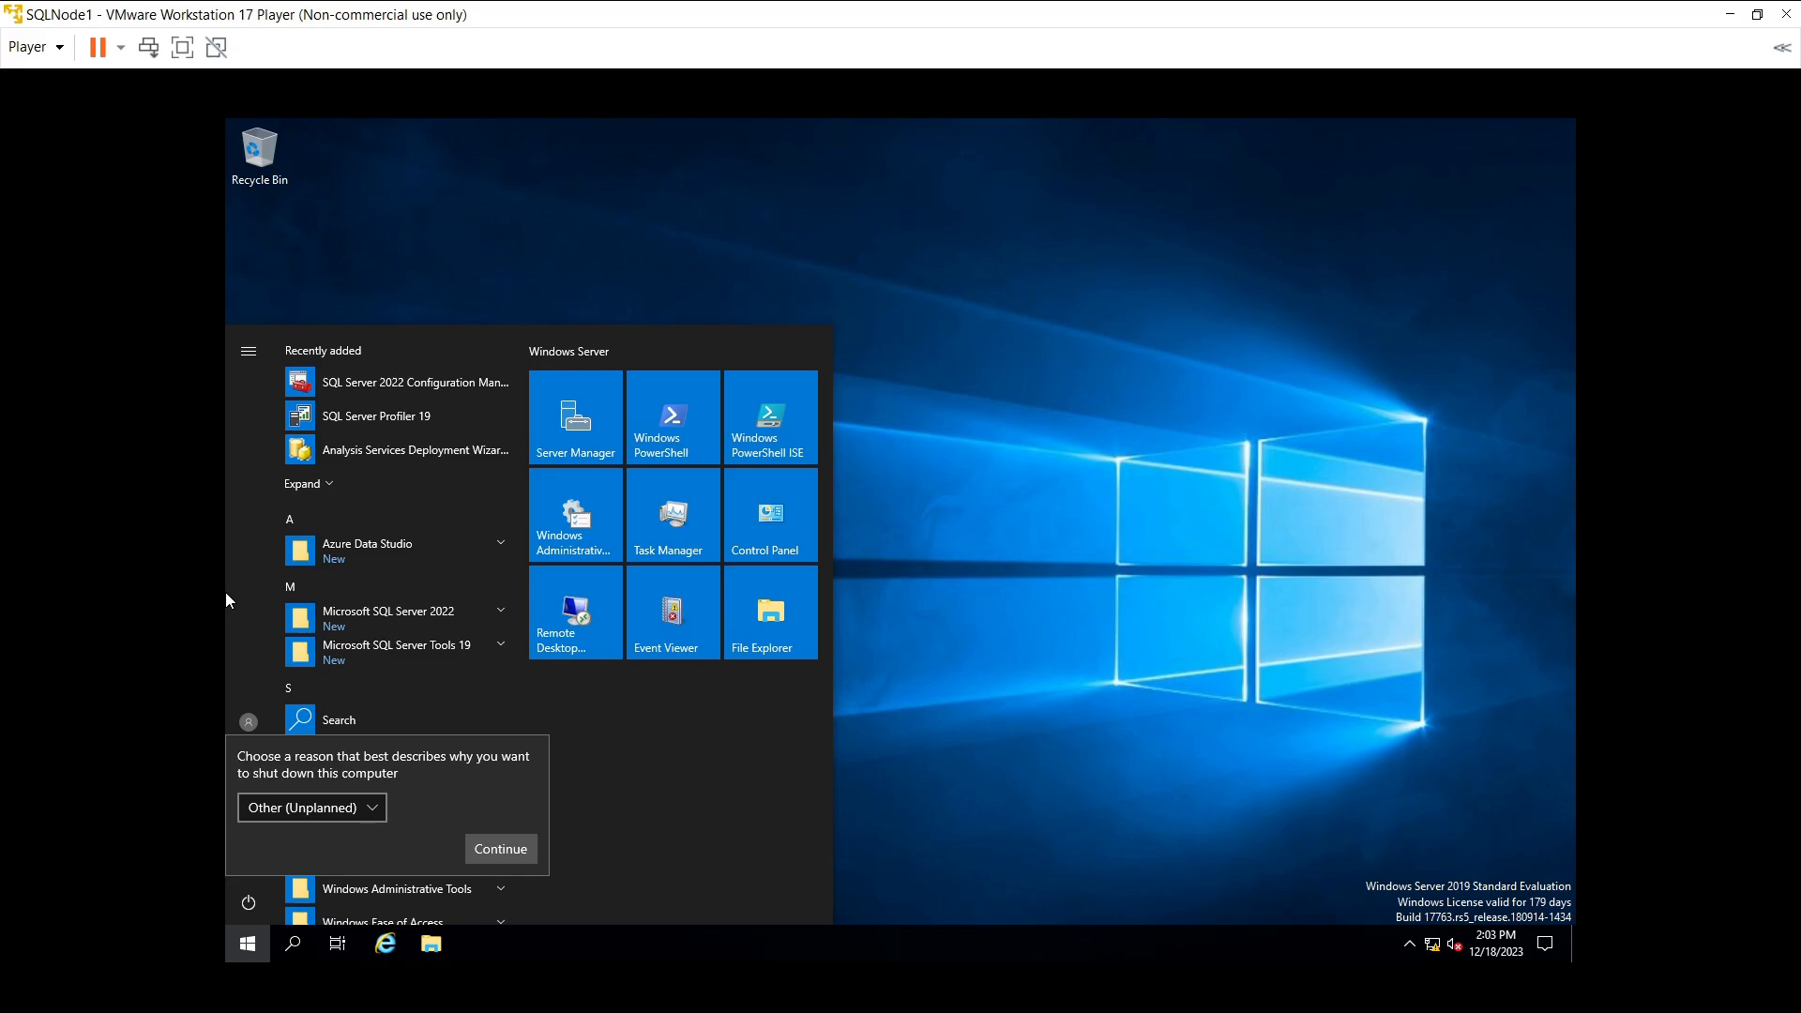
- Continue past SQLNode1's shutdown-reason prompt and close SQLNode2's finished installation wizard
left_click(510, 851)
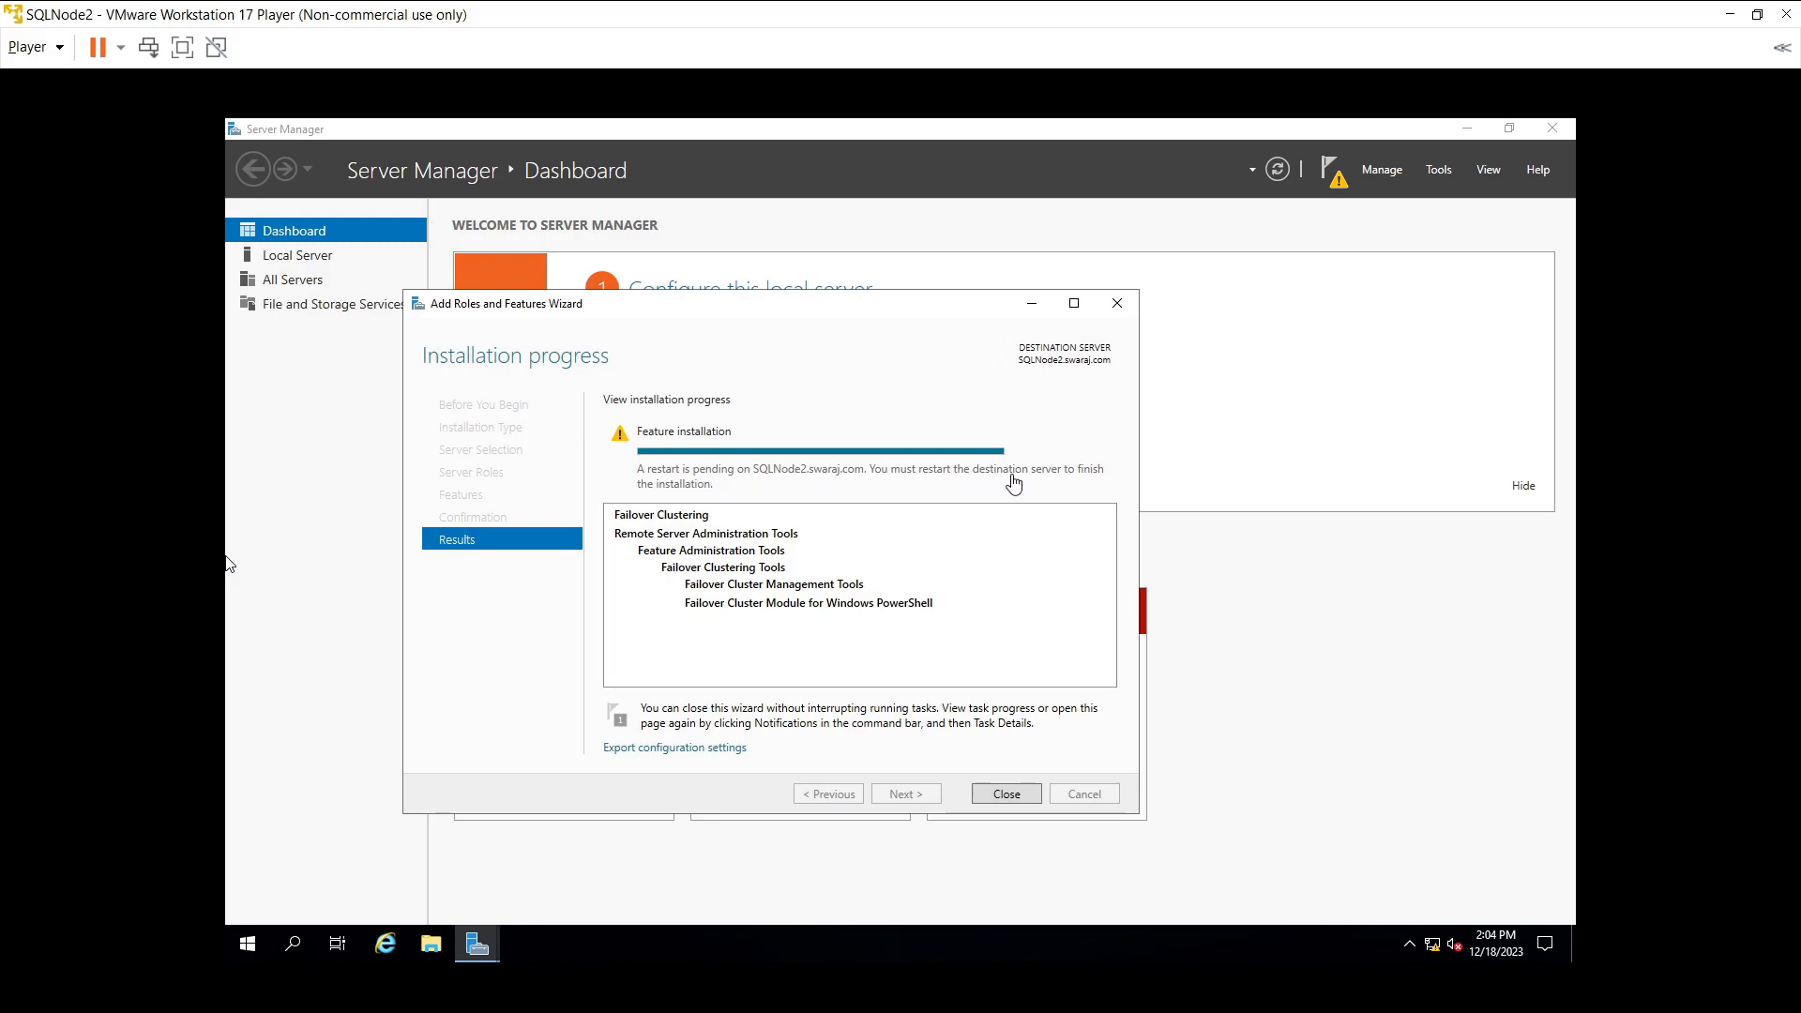
left_click(1013, 800)
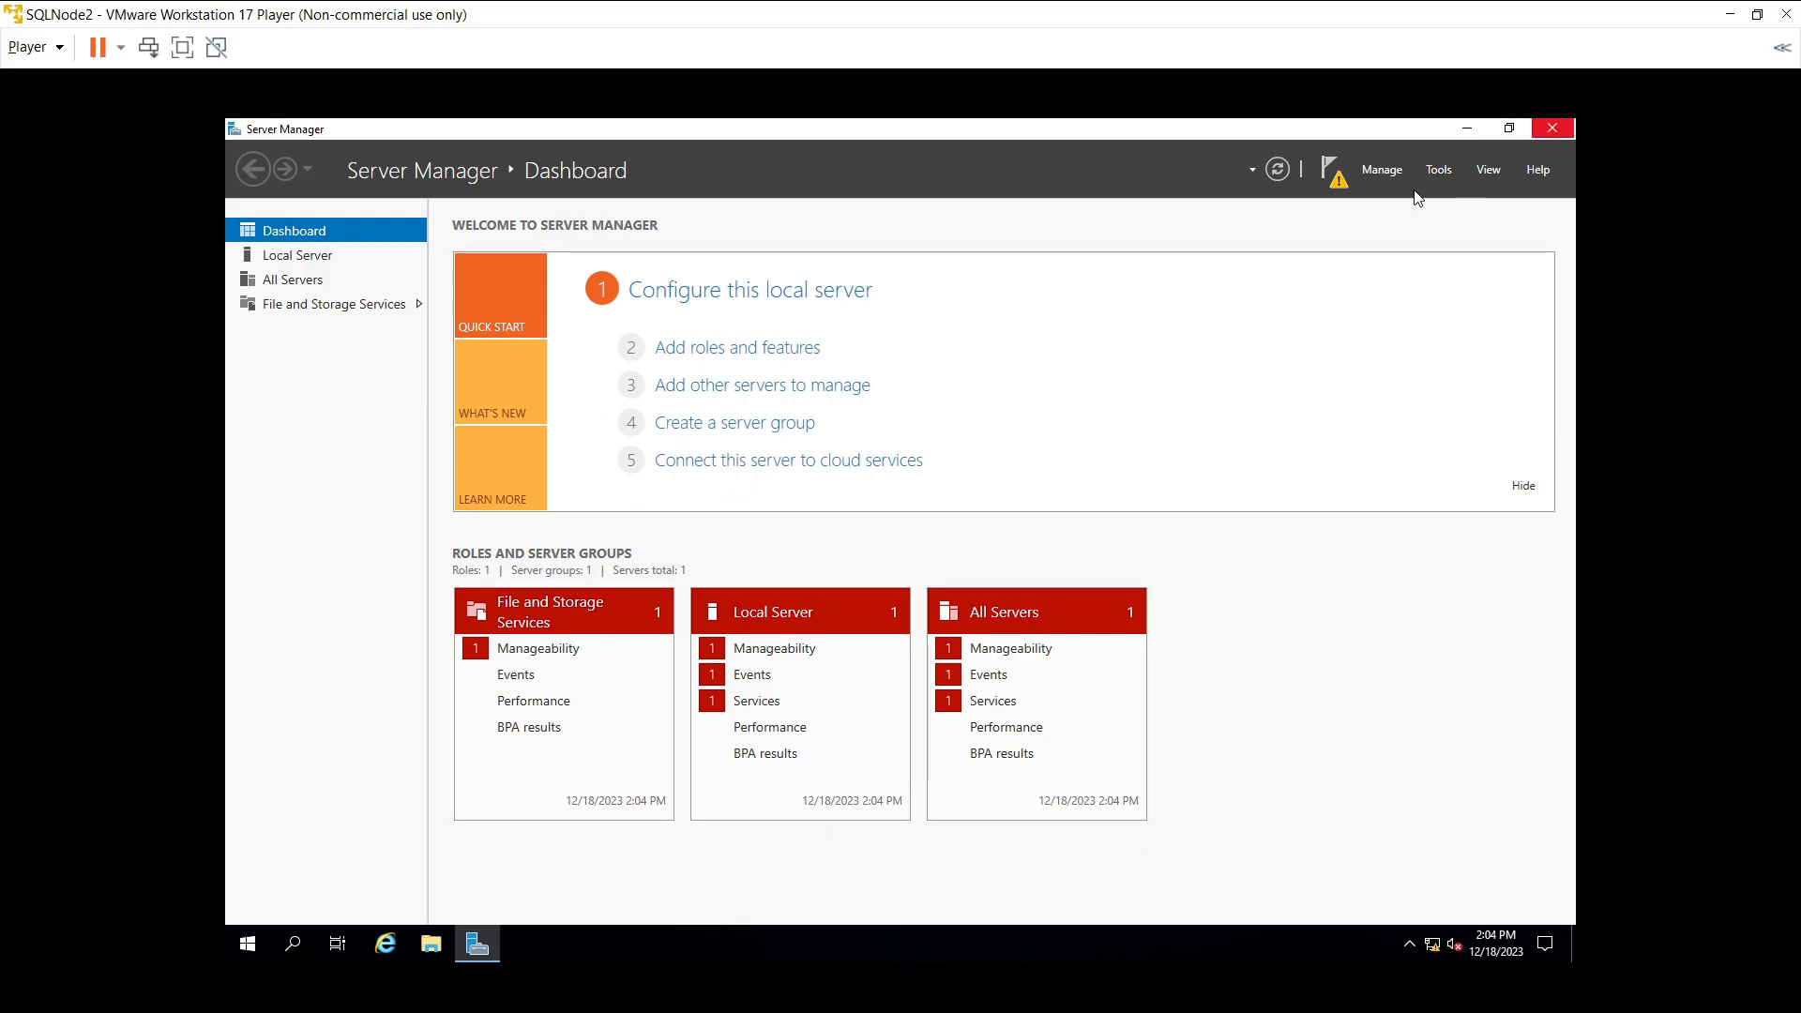
- Close Server Manager and launch SQL Server 2022 Configuration Manager from the Start menu
left_click(306, 956)
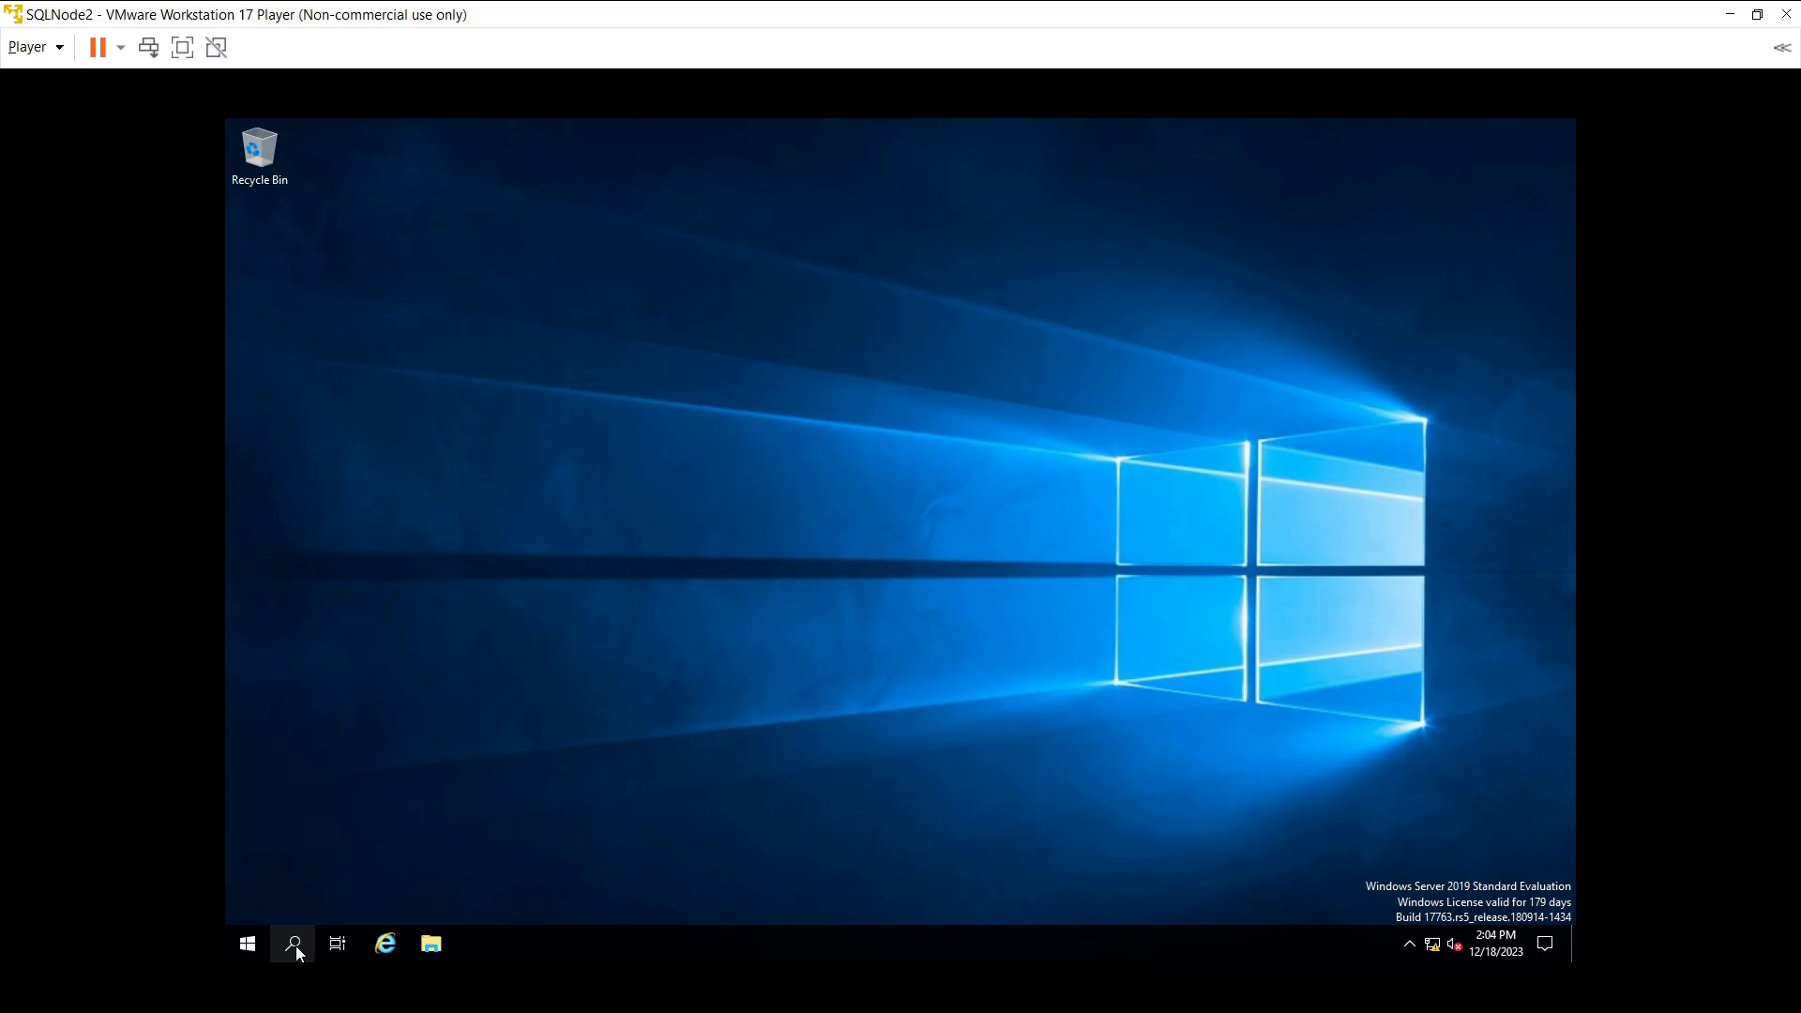
left_click(295, 945)
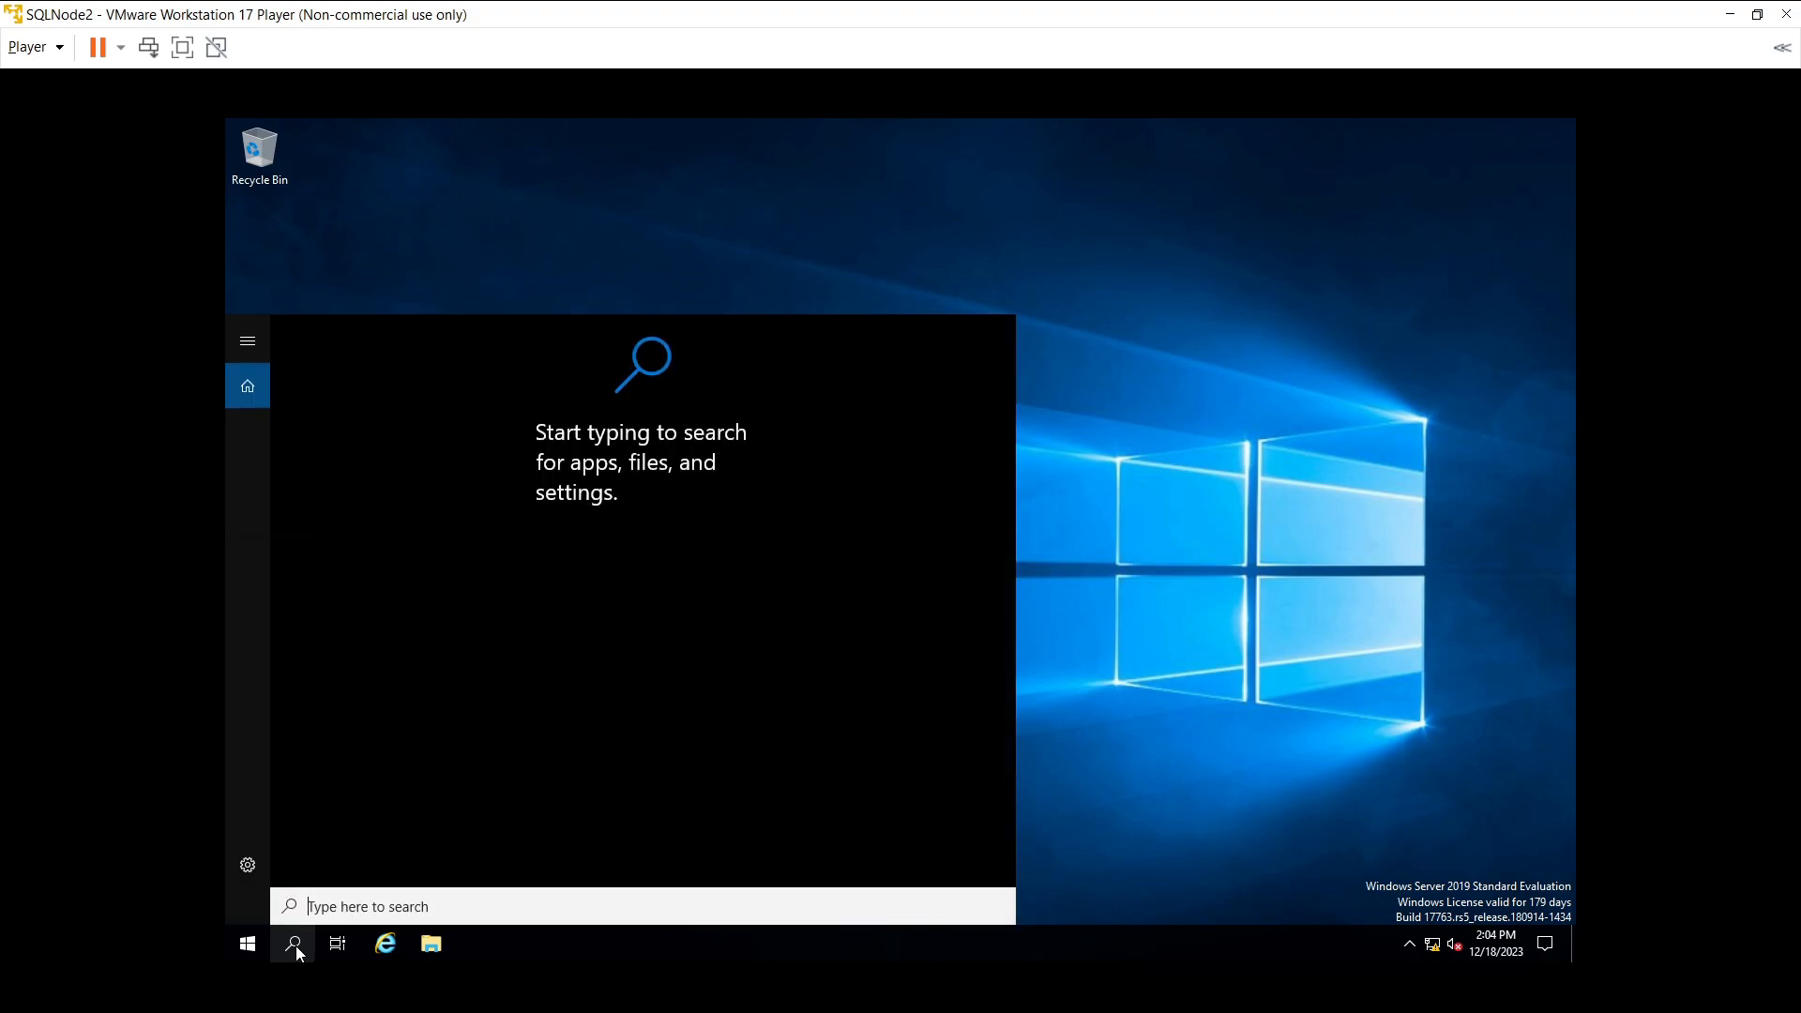
type("sql")
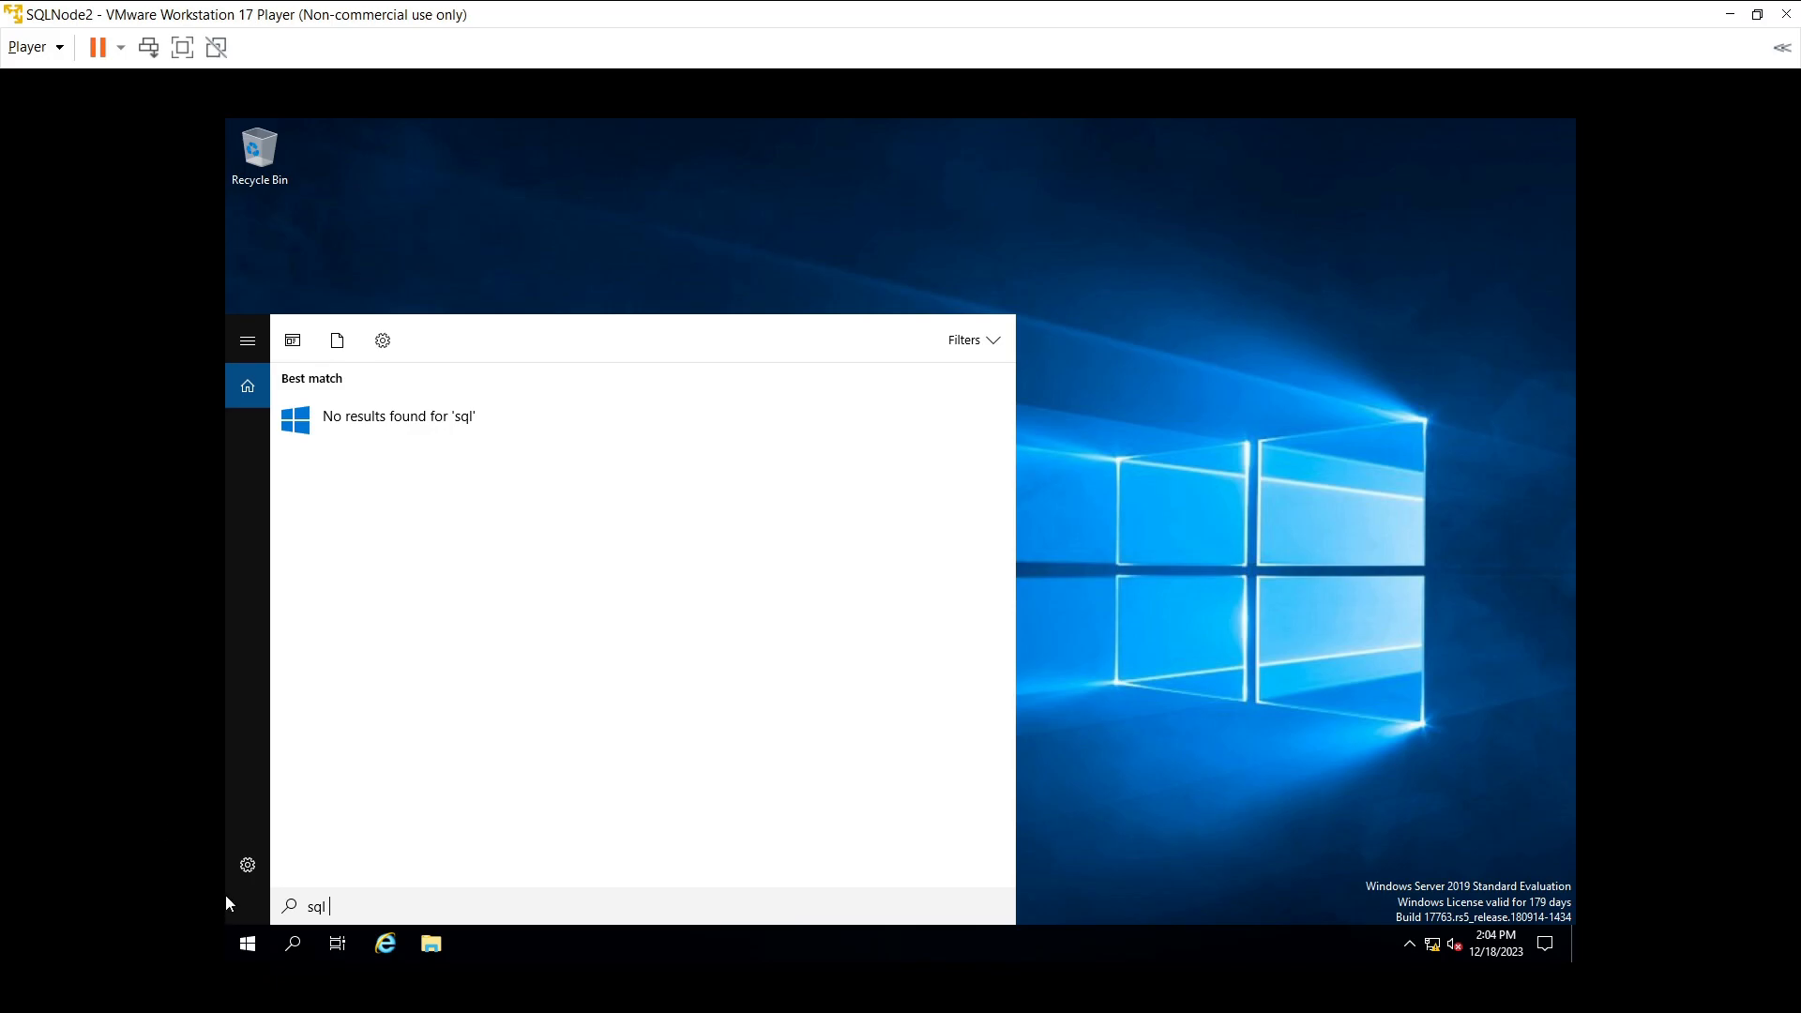
key("super")
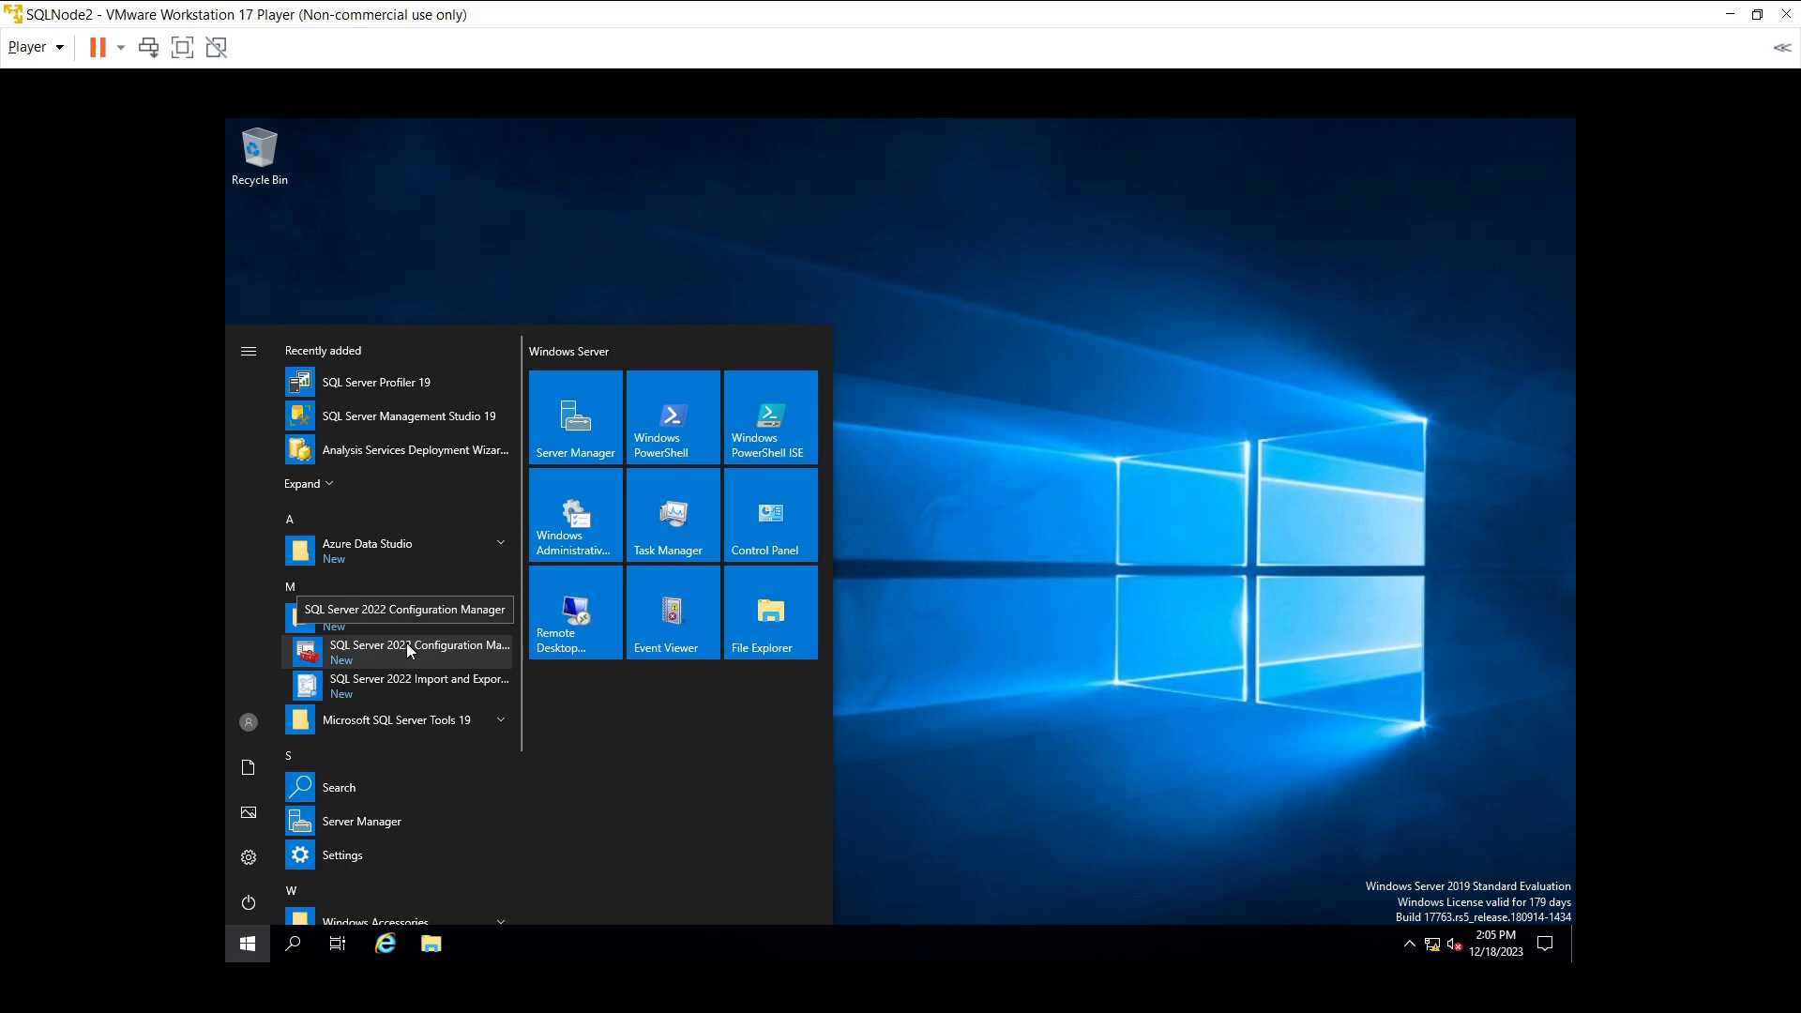
left_click(407, 643)
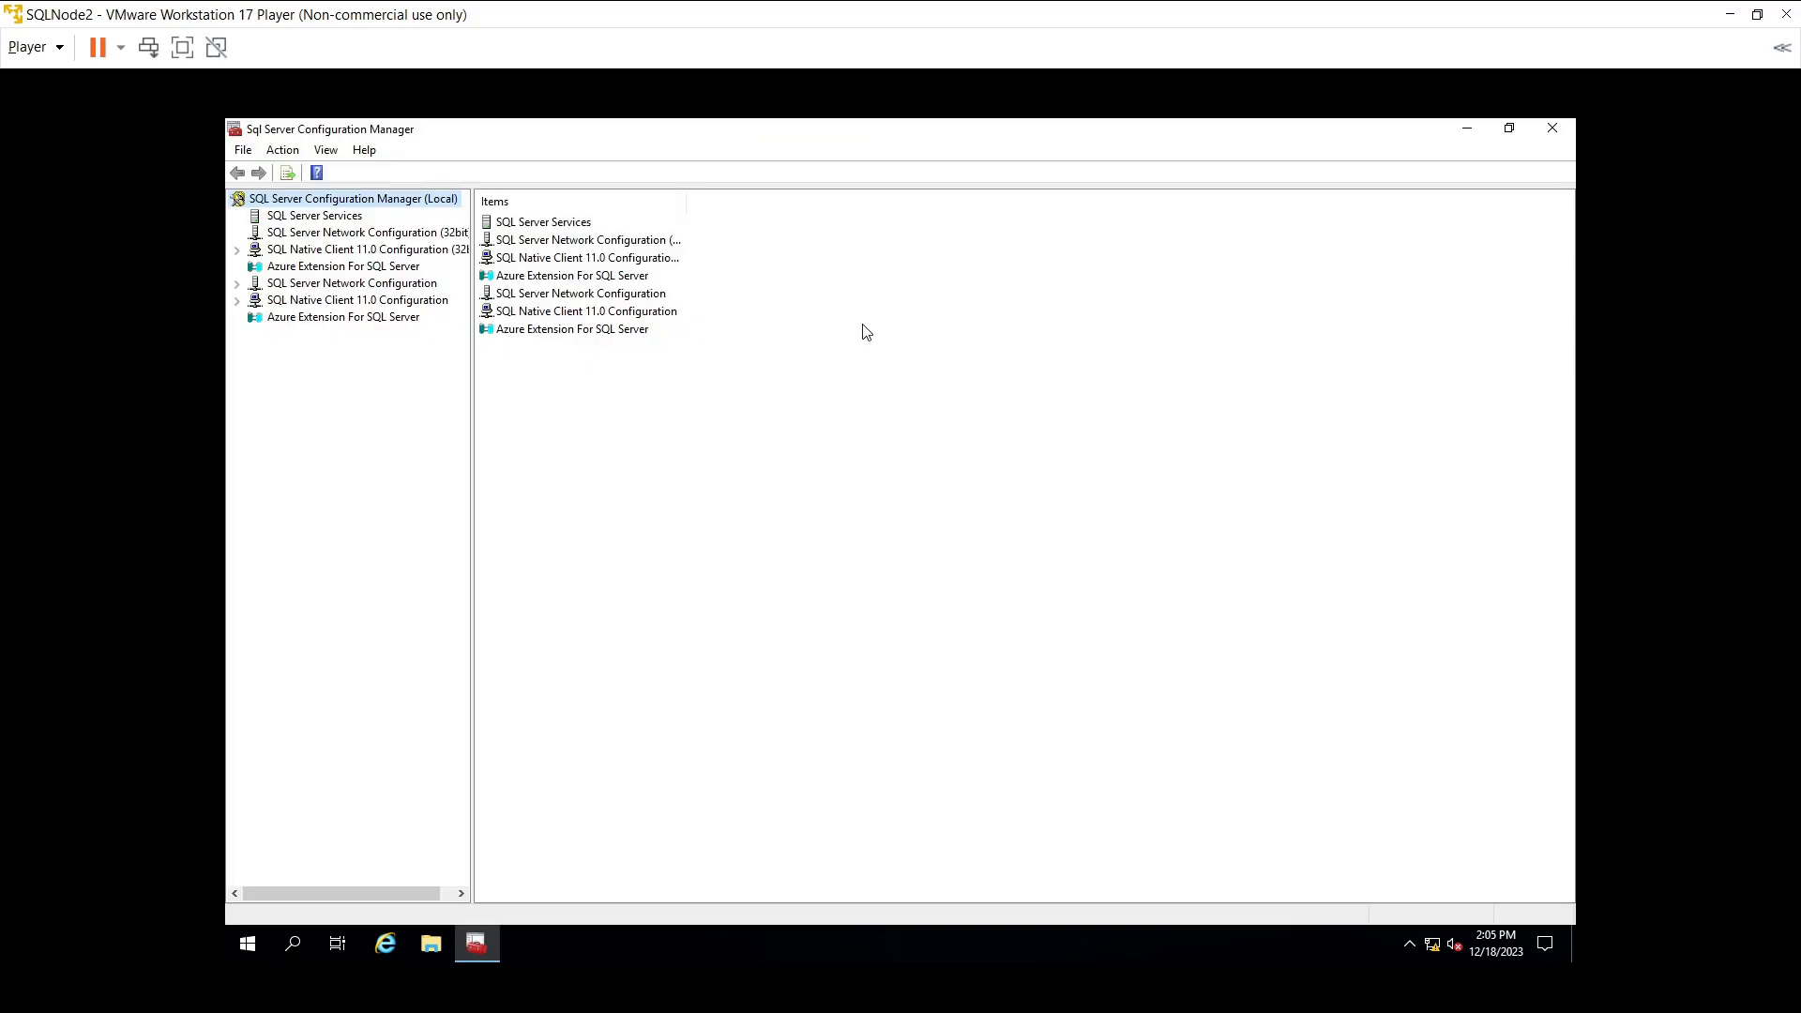
- Tick Enable Always On Availability Groups in SQL Server (MSSQLSERVER) properties, apply, and close Configuration Manager
double_click(538, 227)
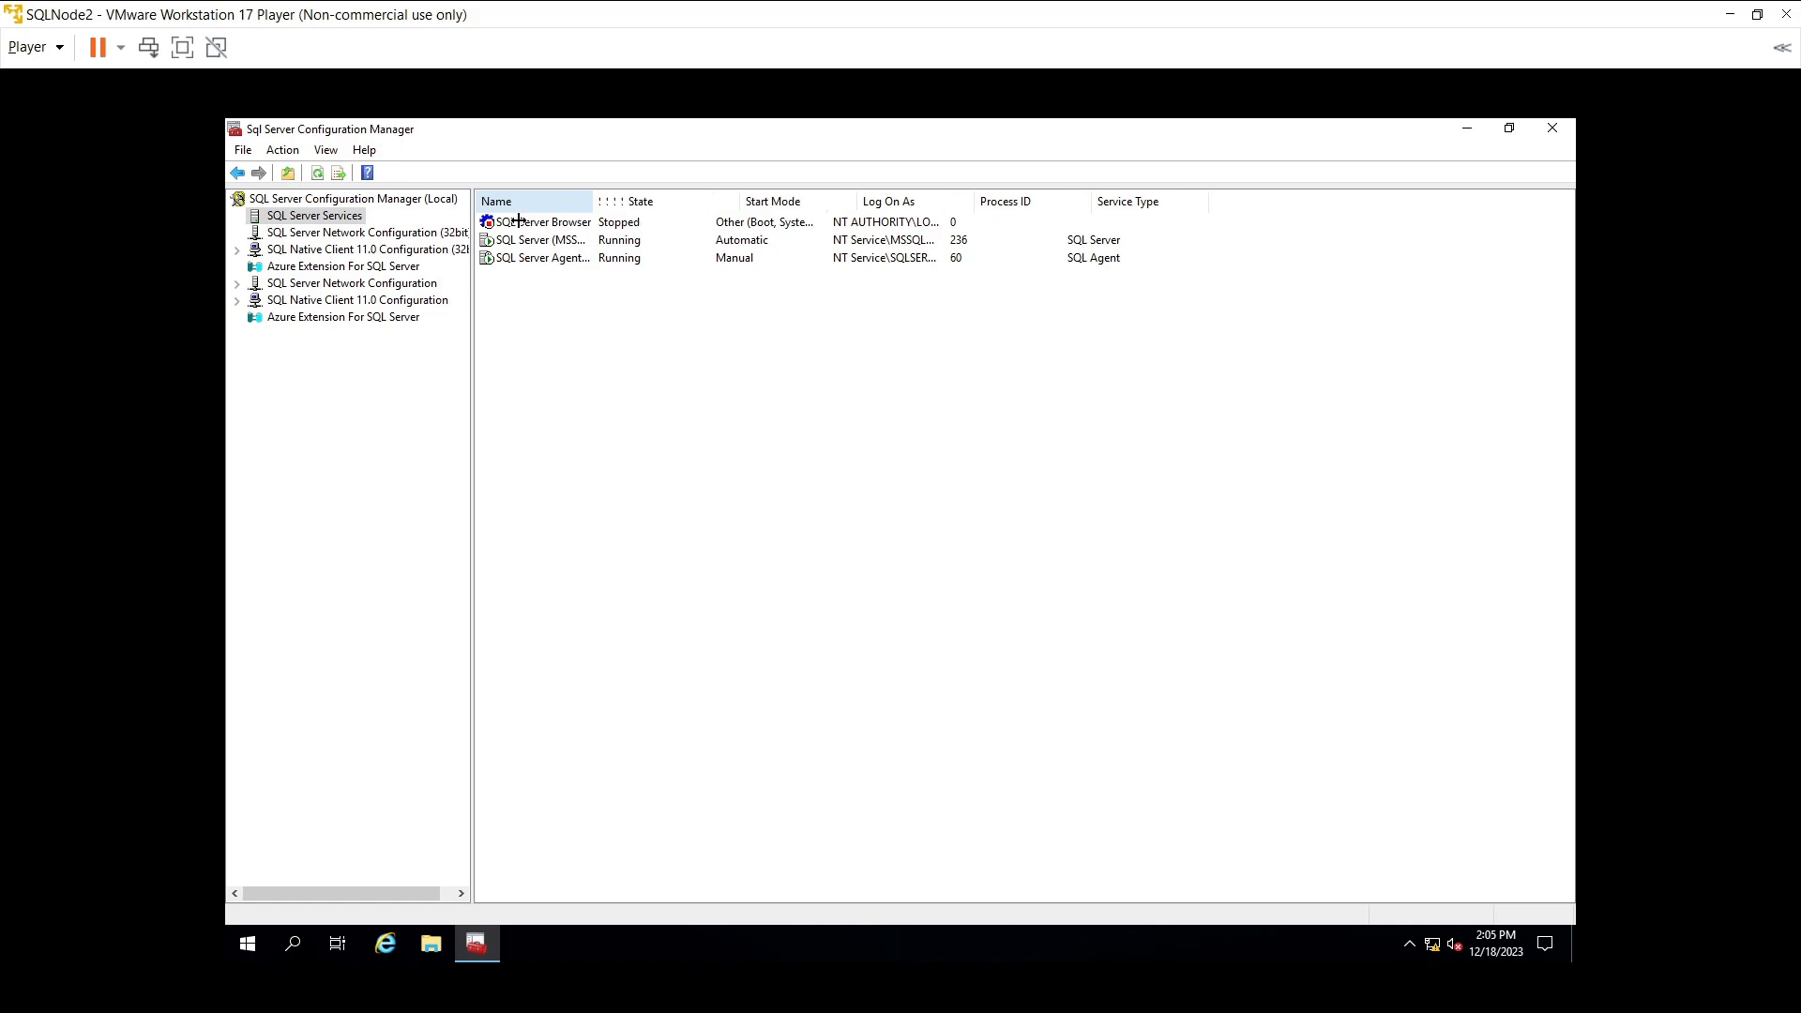
left_click(548, 246)
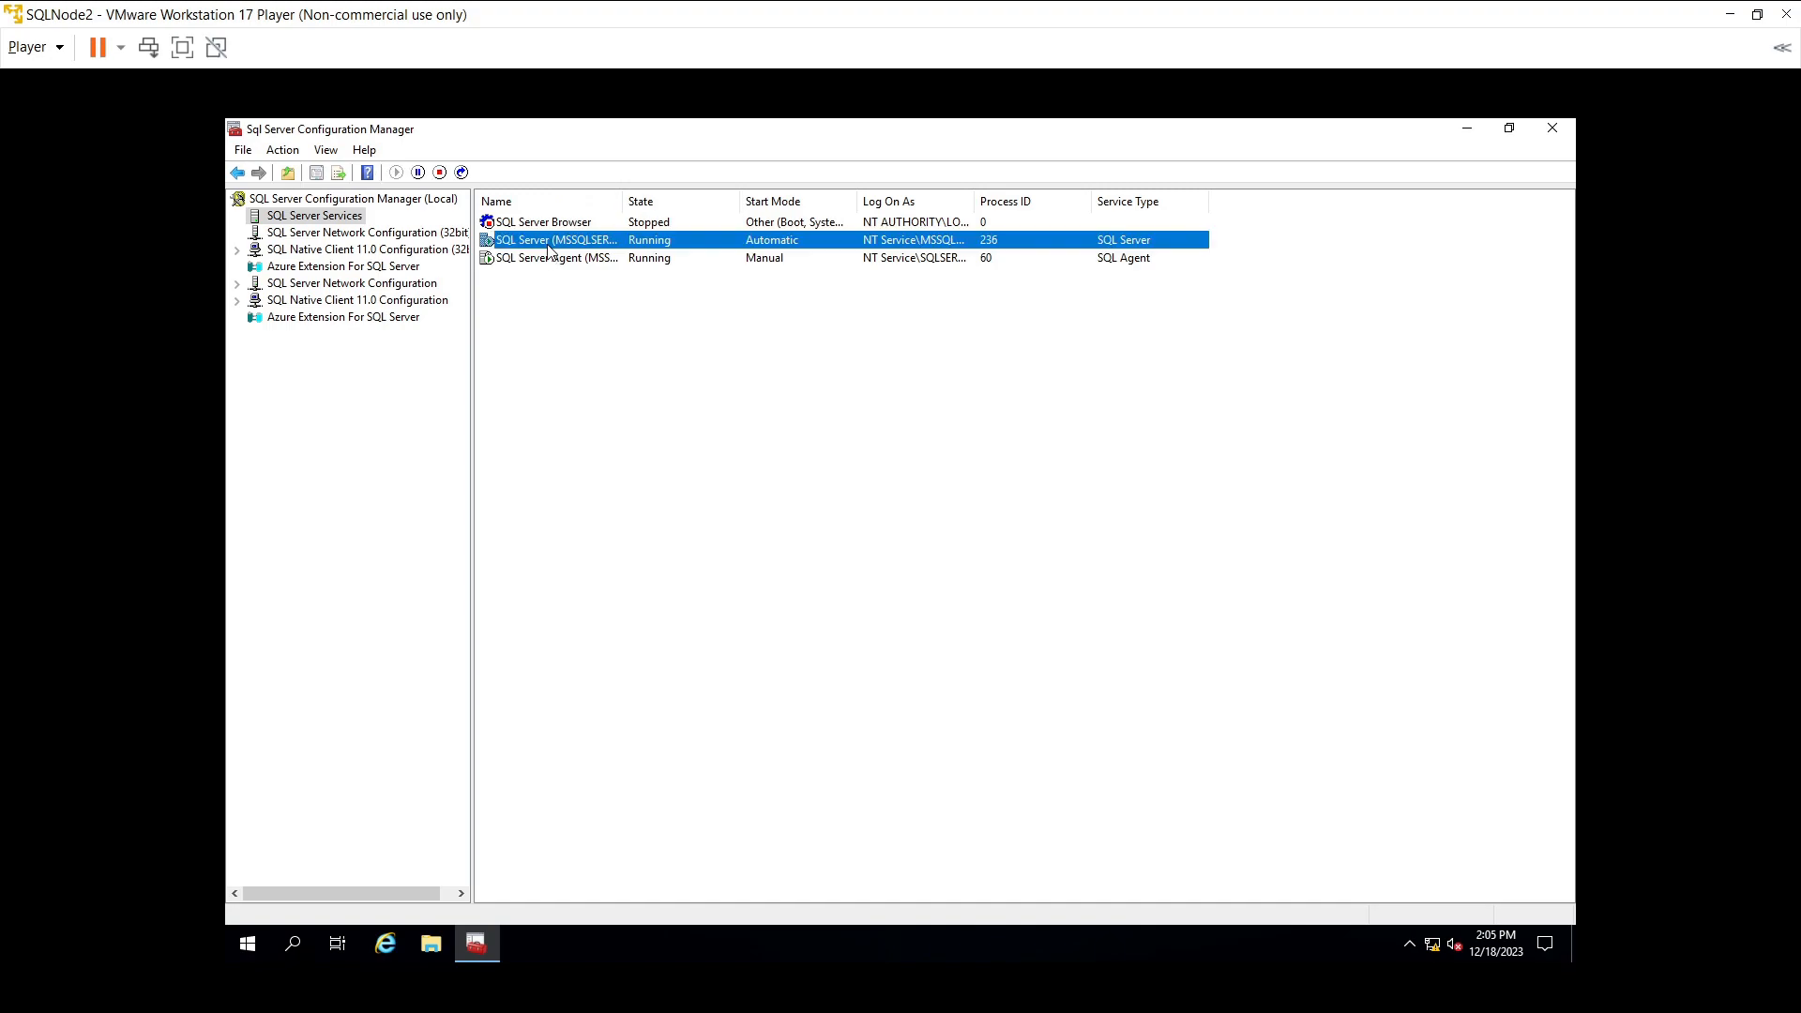
right_click(548, 245)
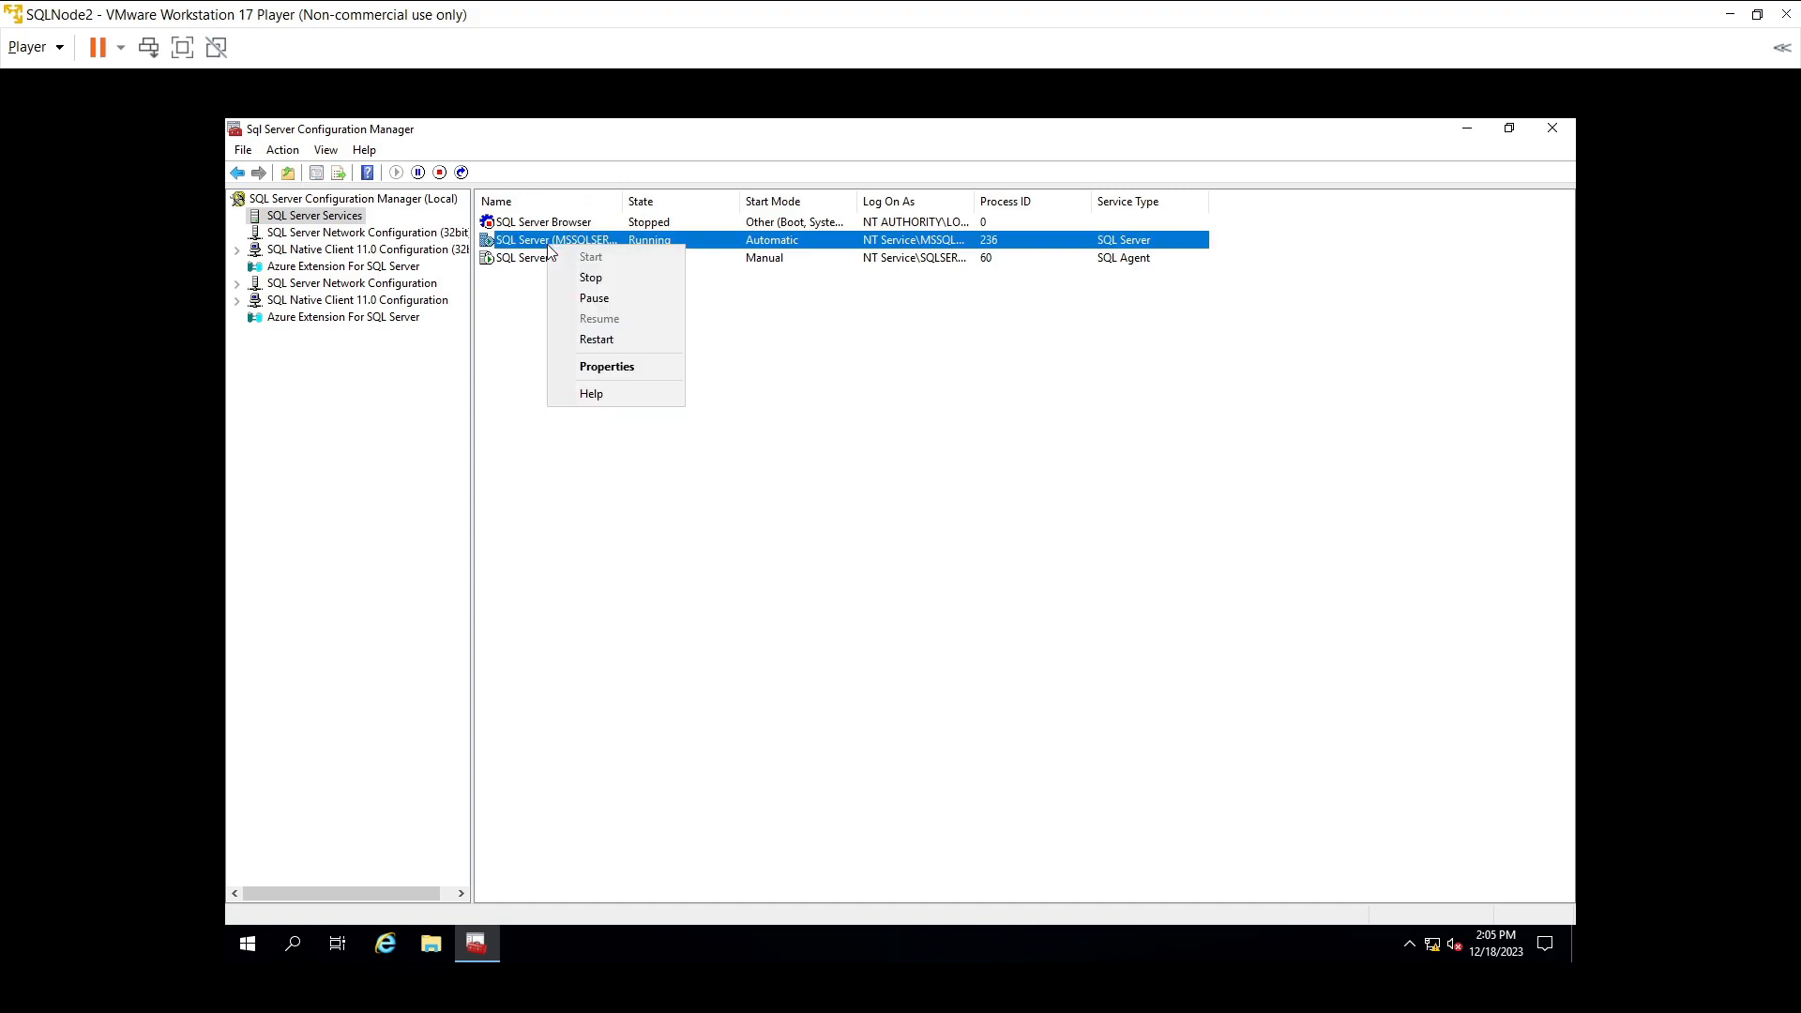
left_click(609, 367)
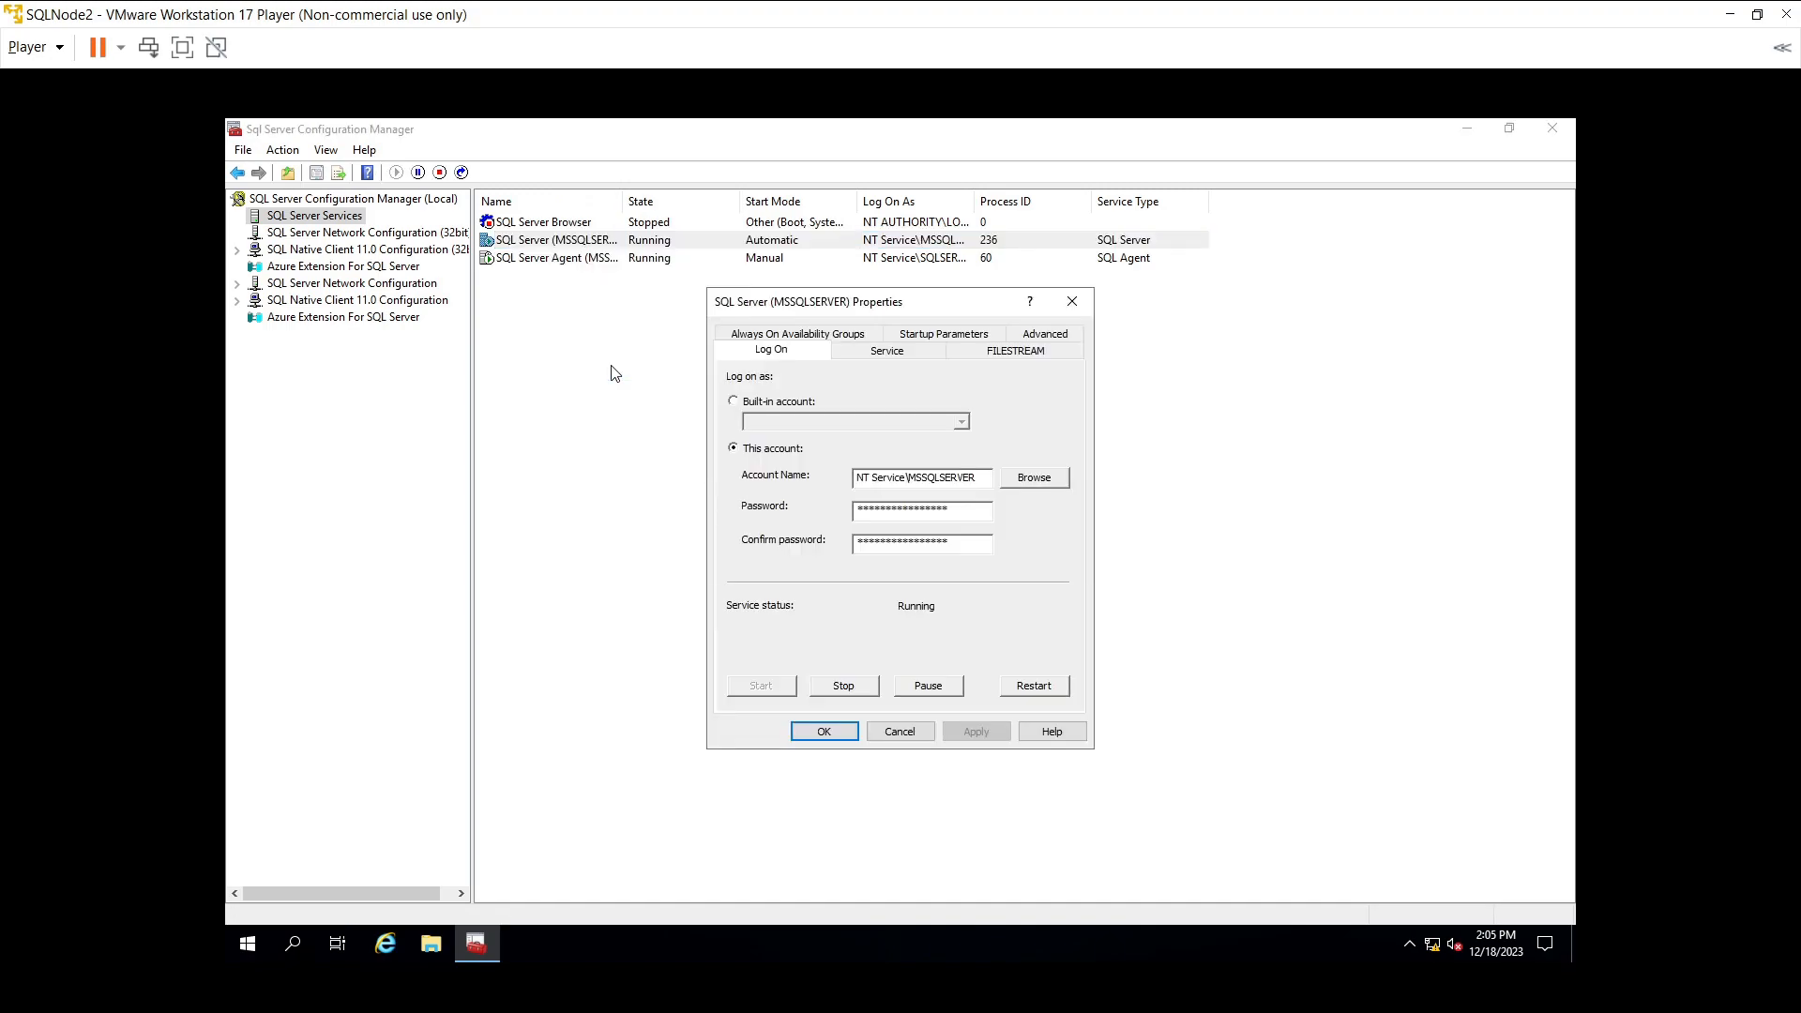
left_click(823, 336)
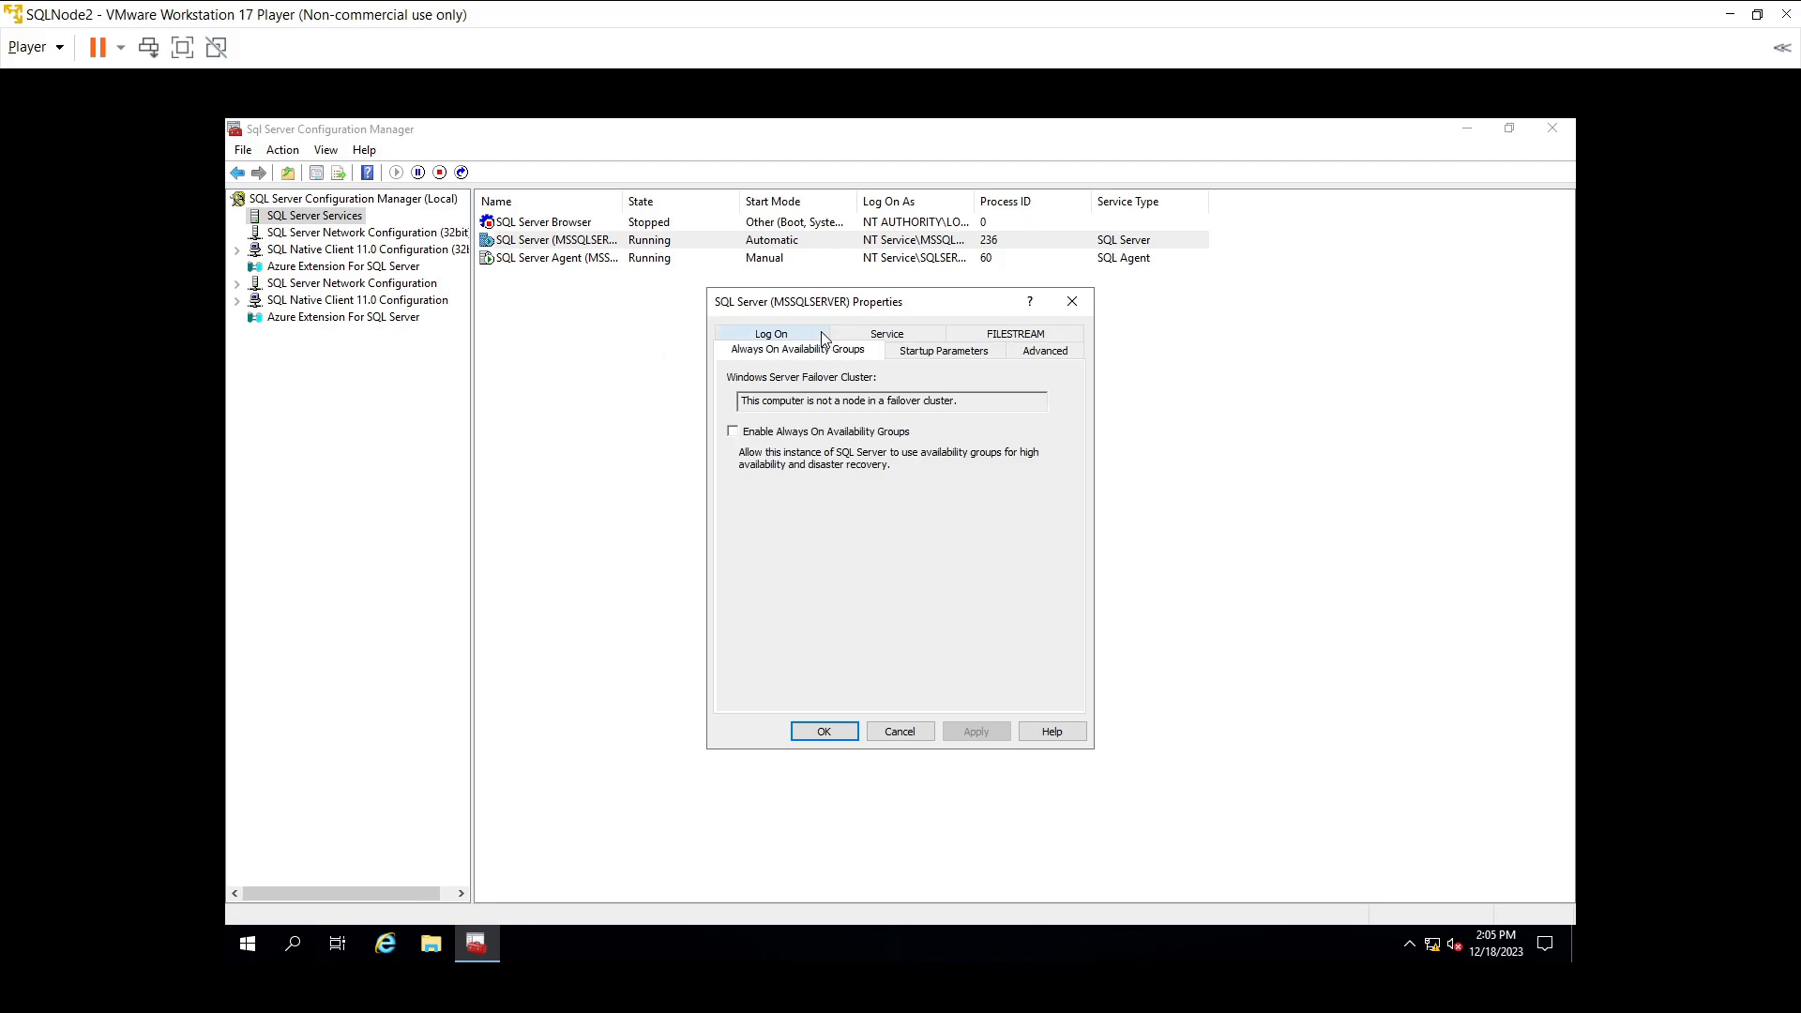
left_click(733, 432)
left_click(976, 731)
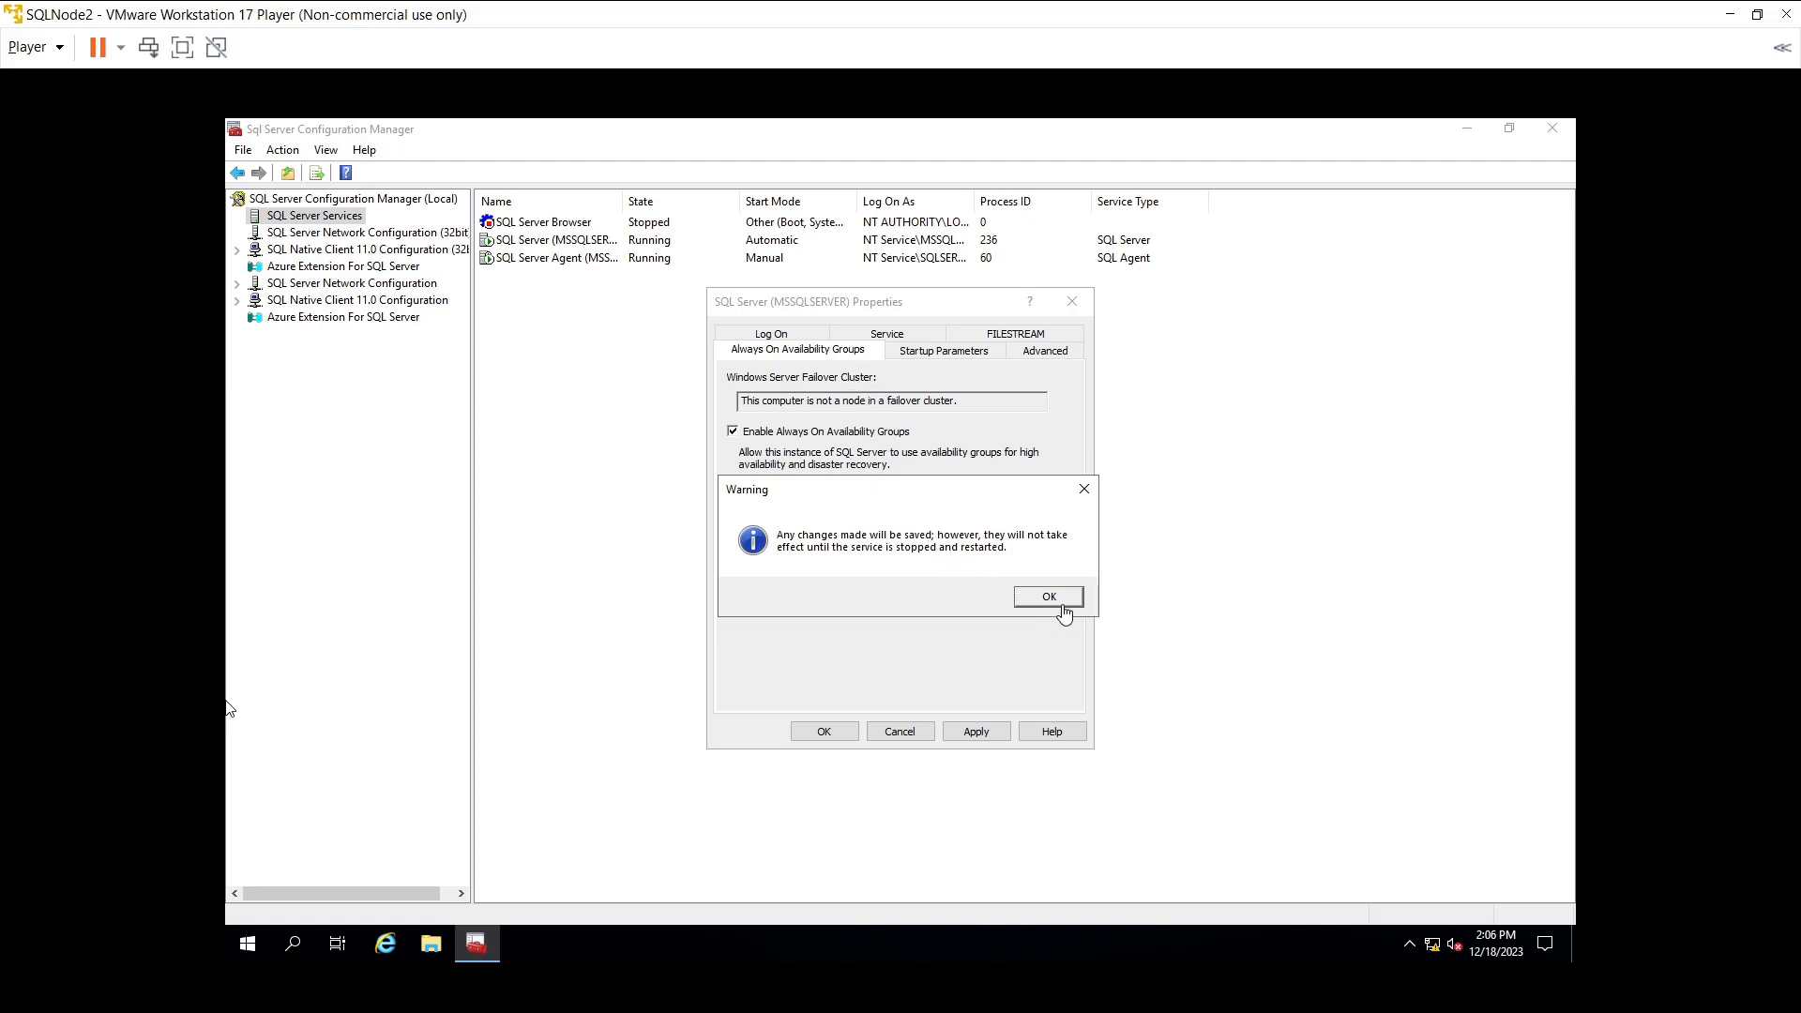
left_click(825, 732)
left_click(1046, 598)
left_click(824, 732)
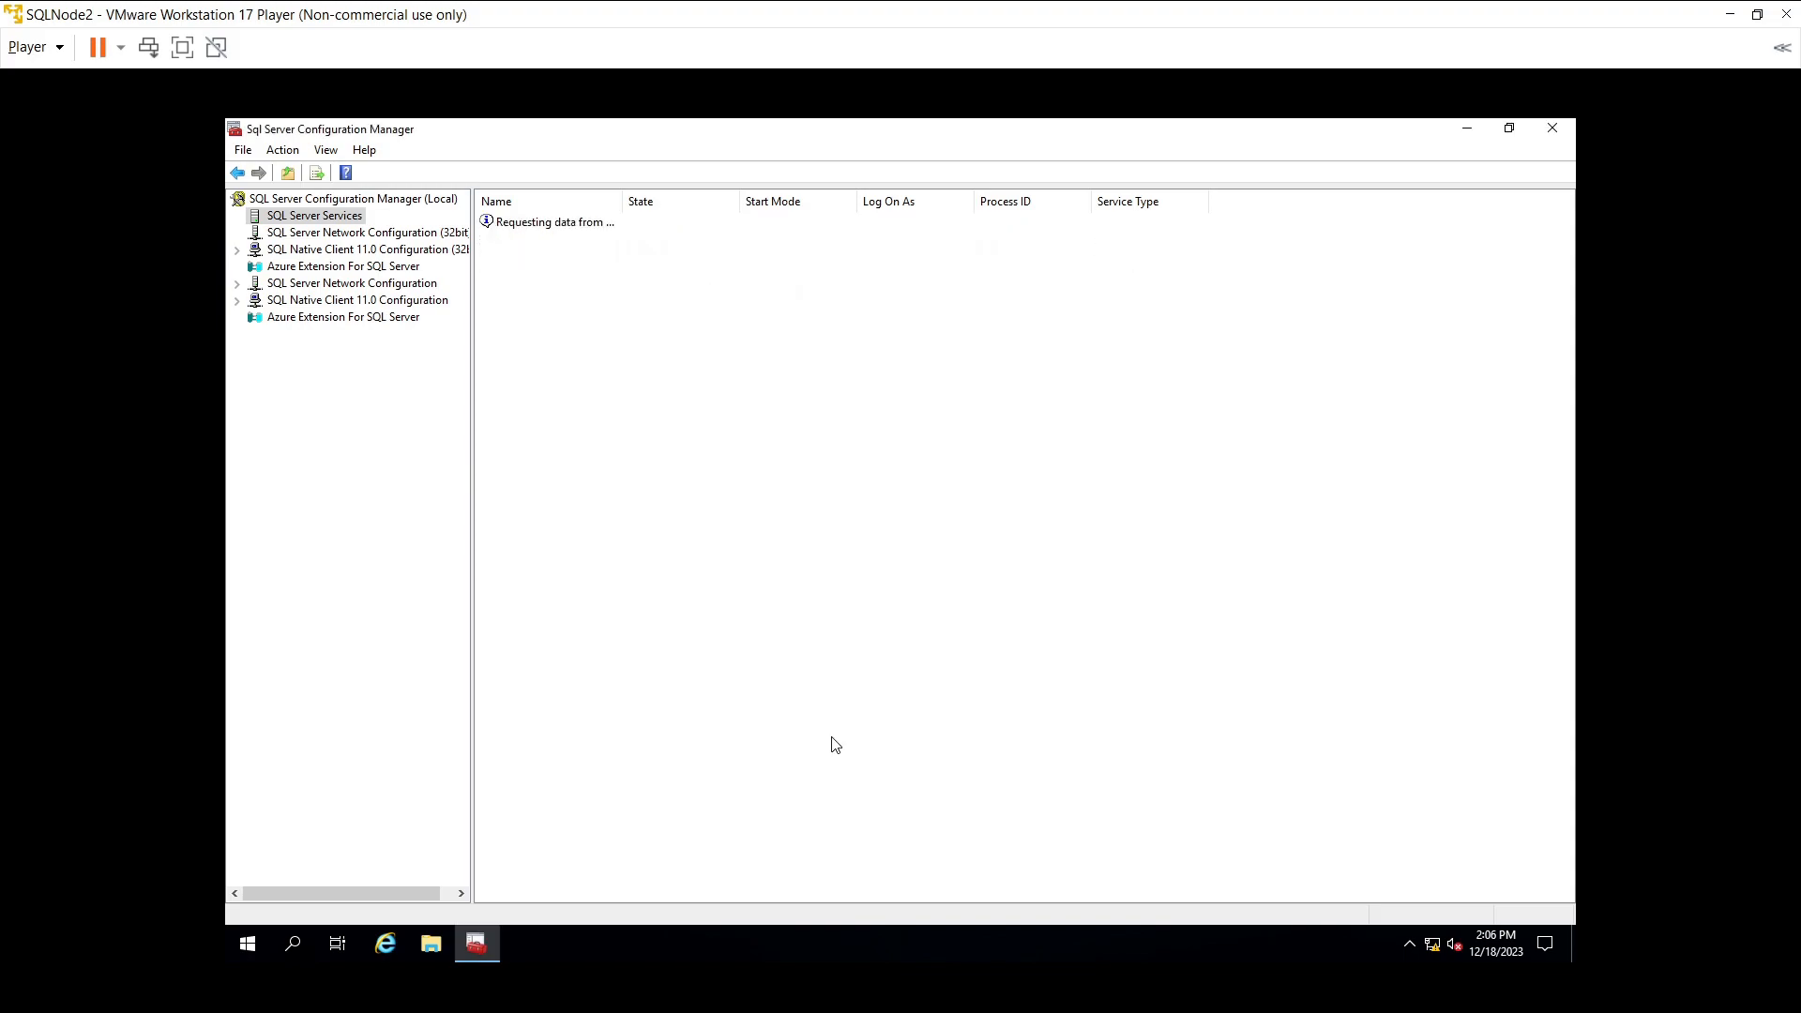
left_click(1552, 128)
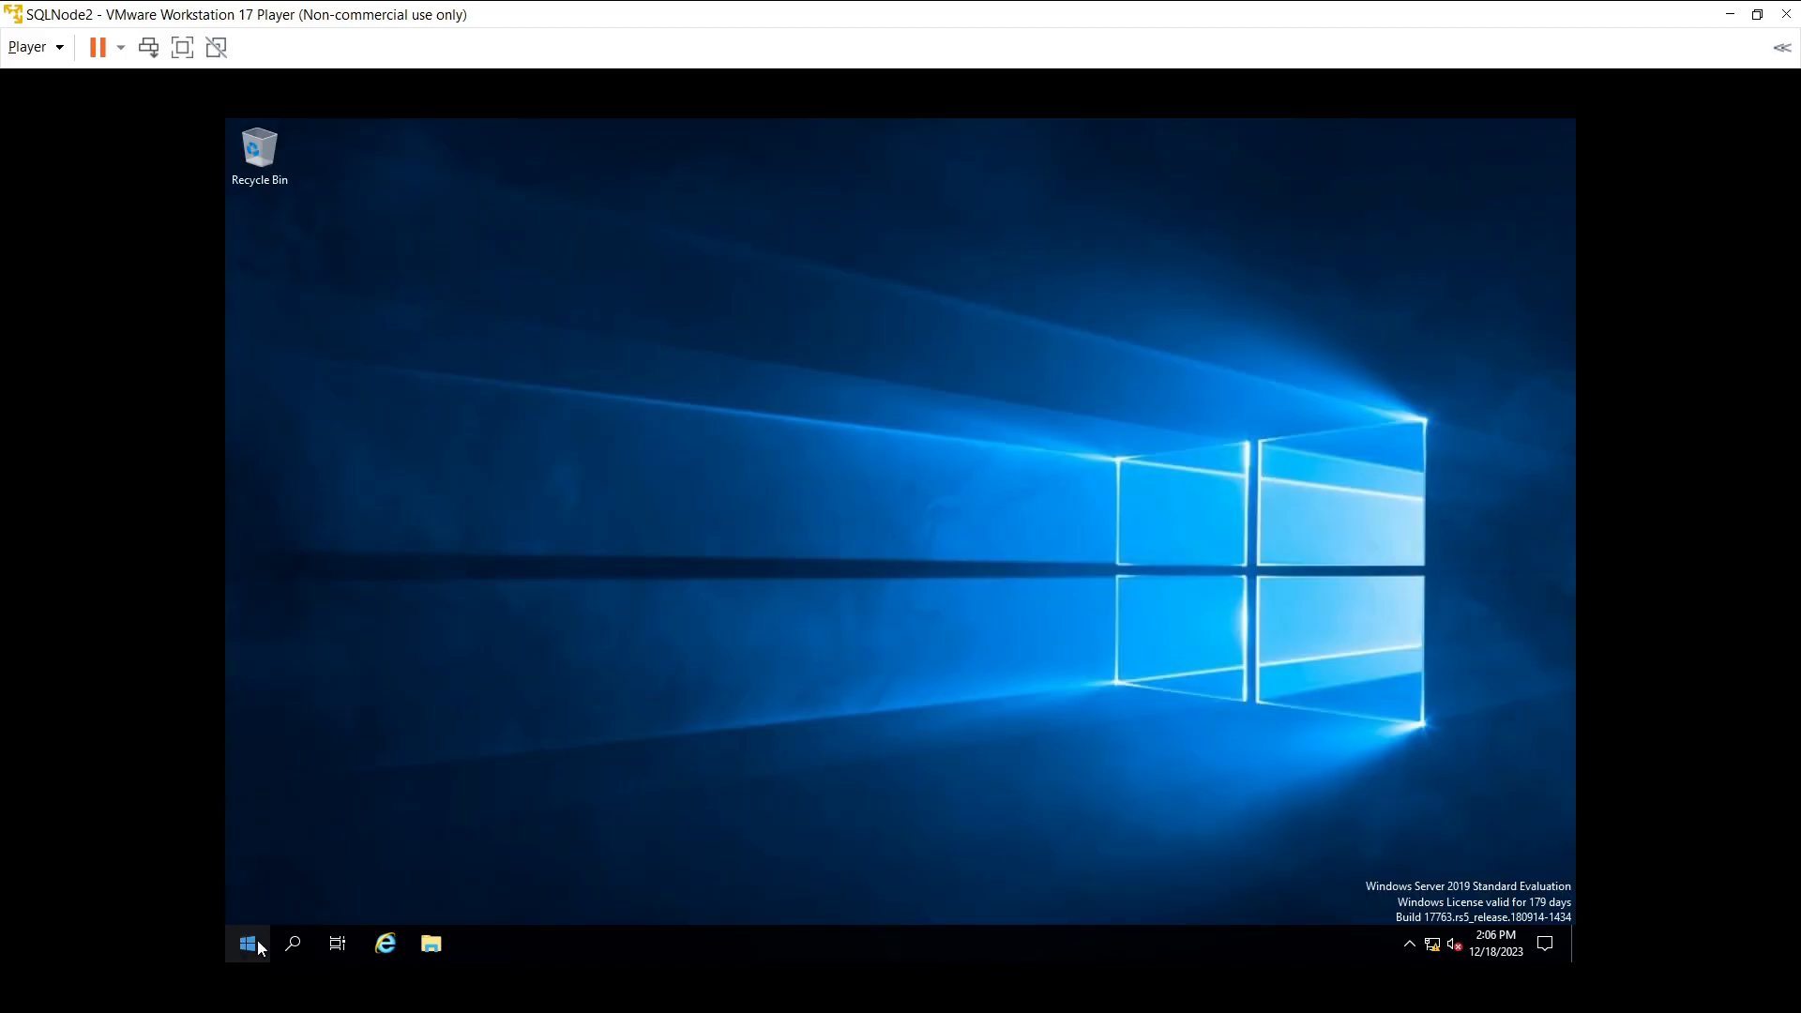
- Restart SQLNode2 from the Start power menu, continuing past the unplanned shutdown-reason prompt
left_click(257, 953)
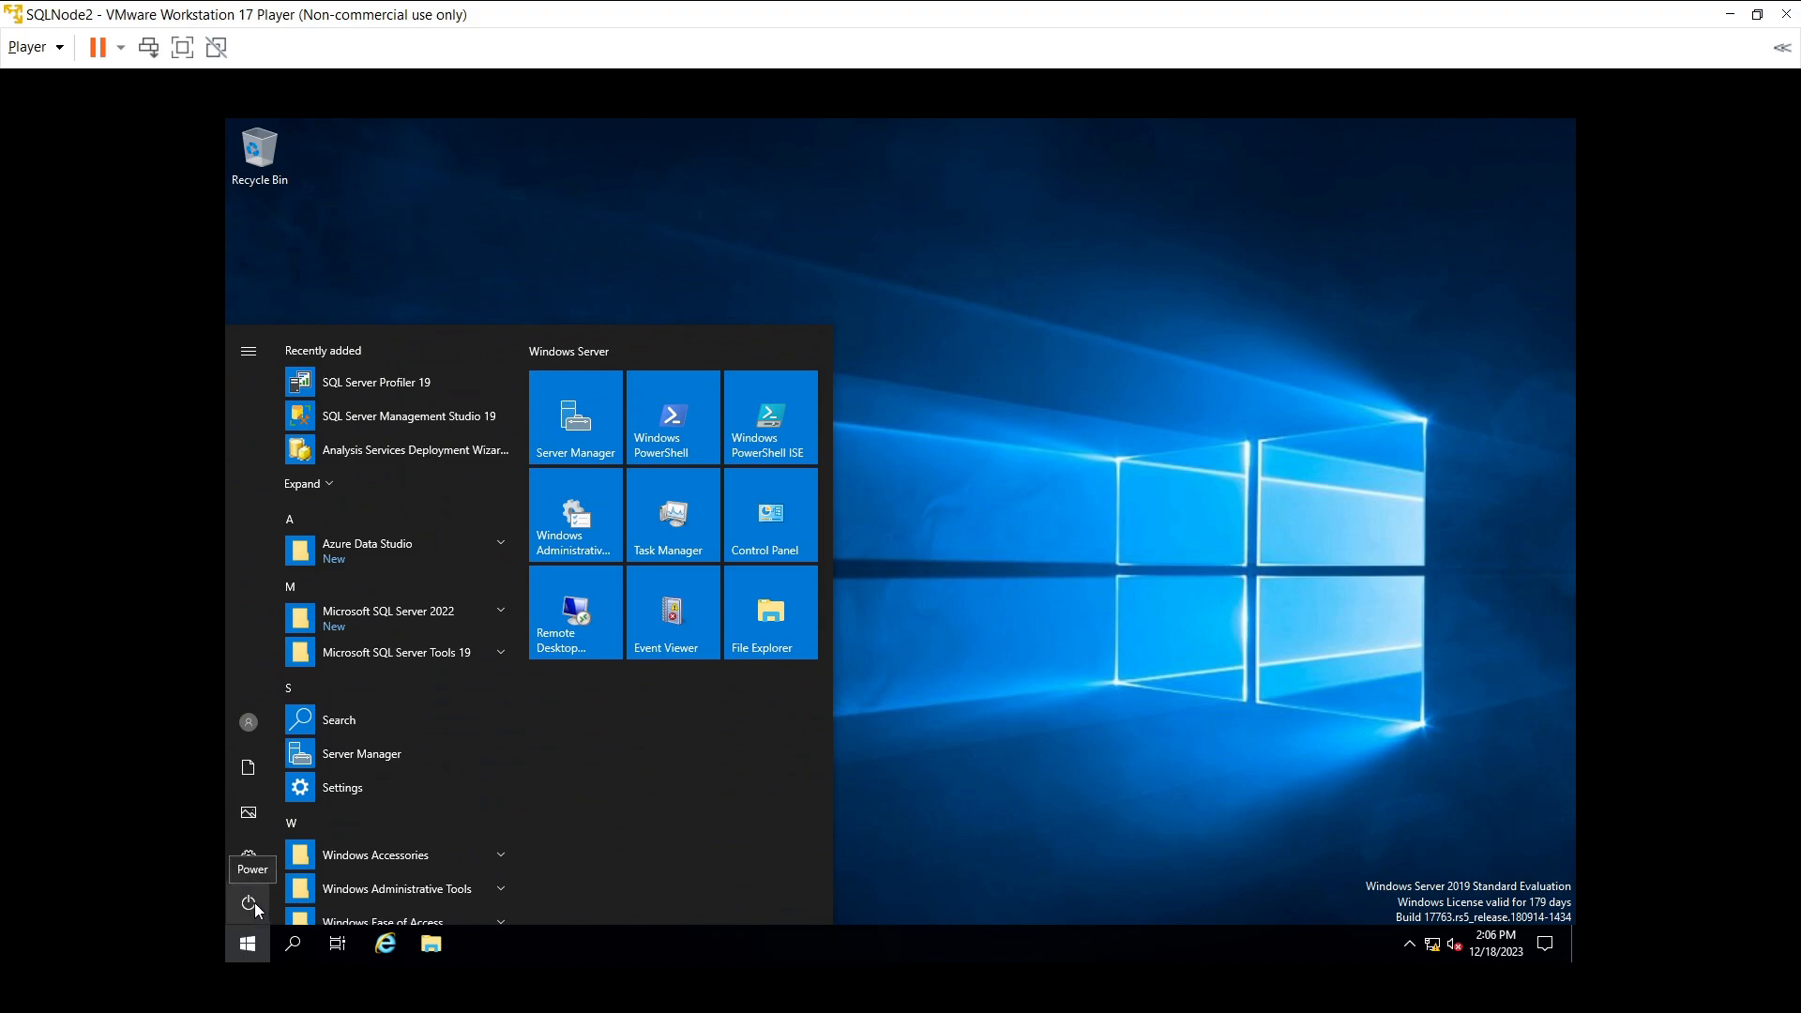
left_click(255, 904)
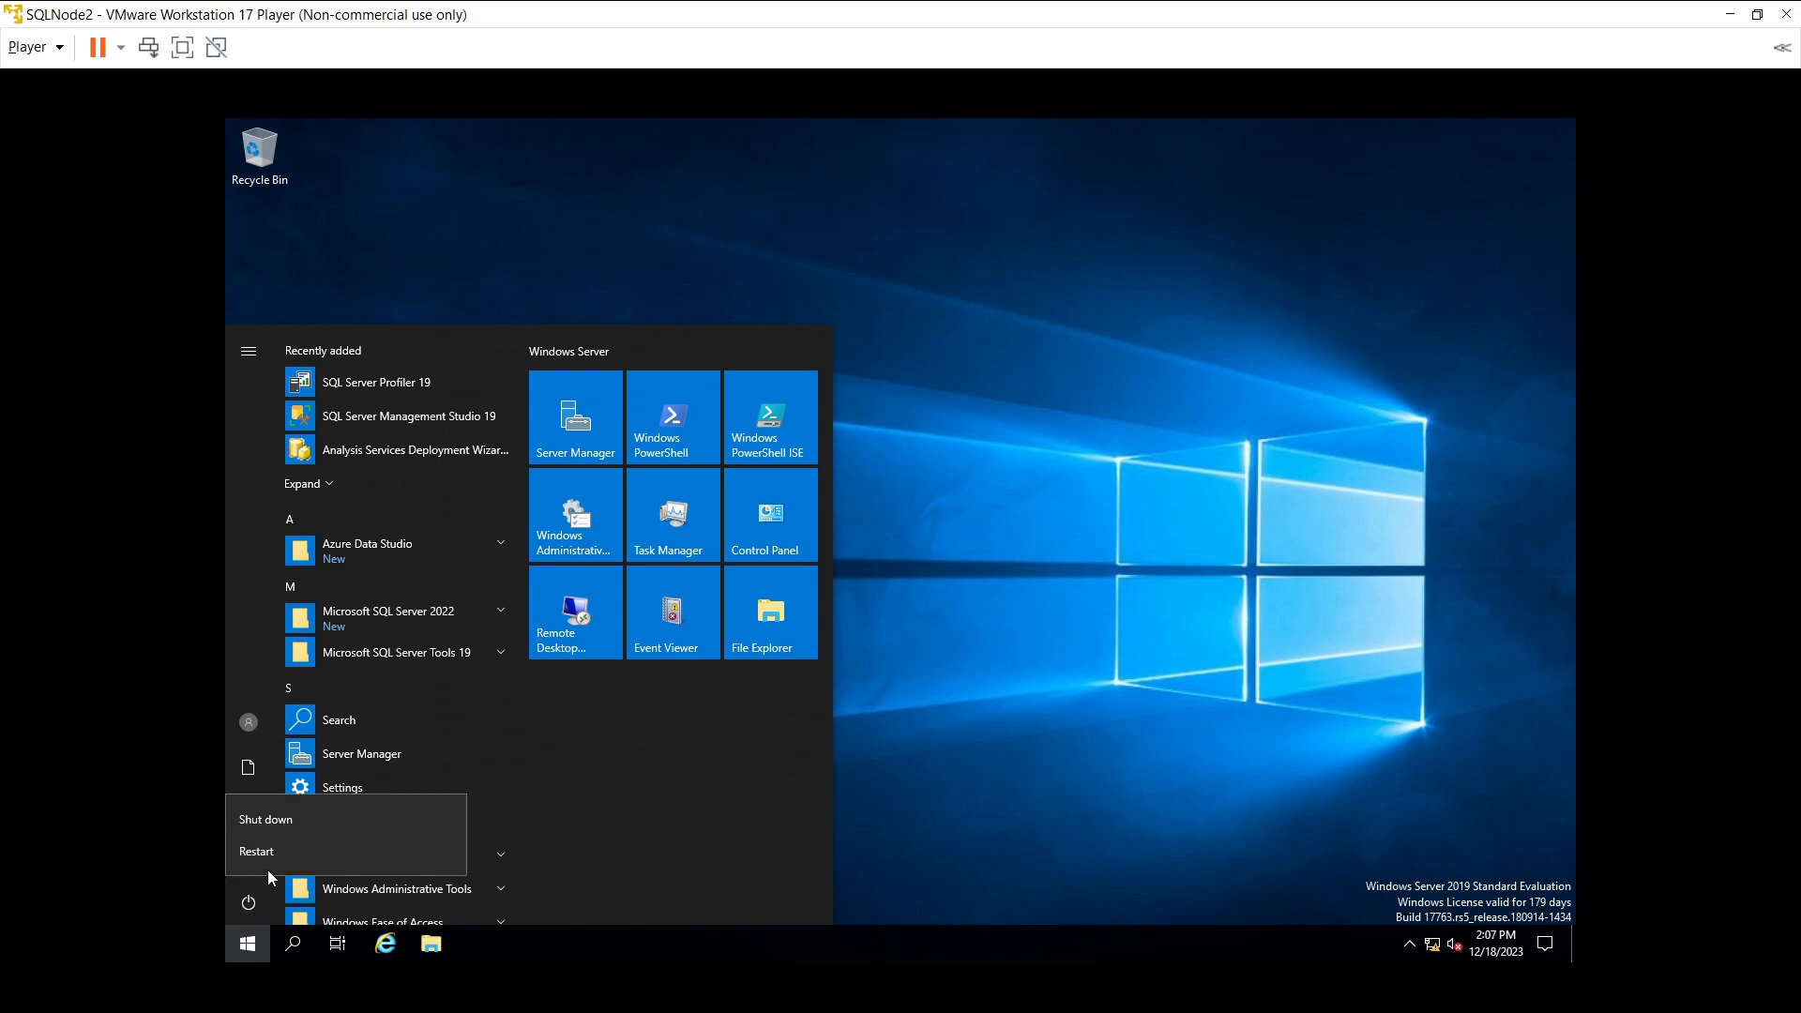
left_click(269, 857)
left_click(493, 851)
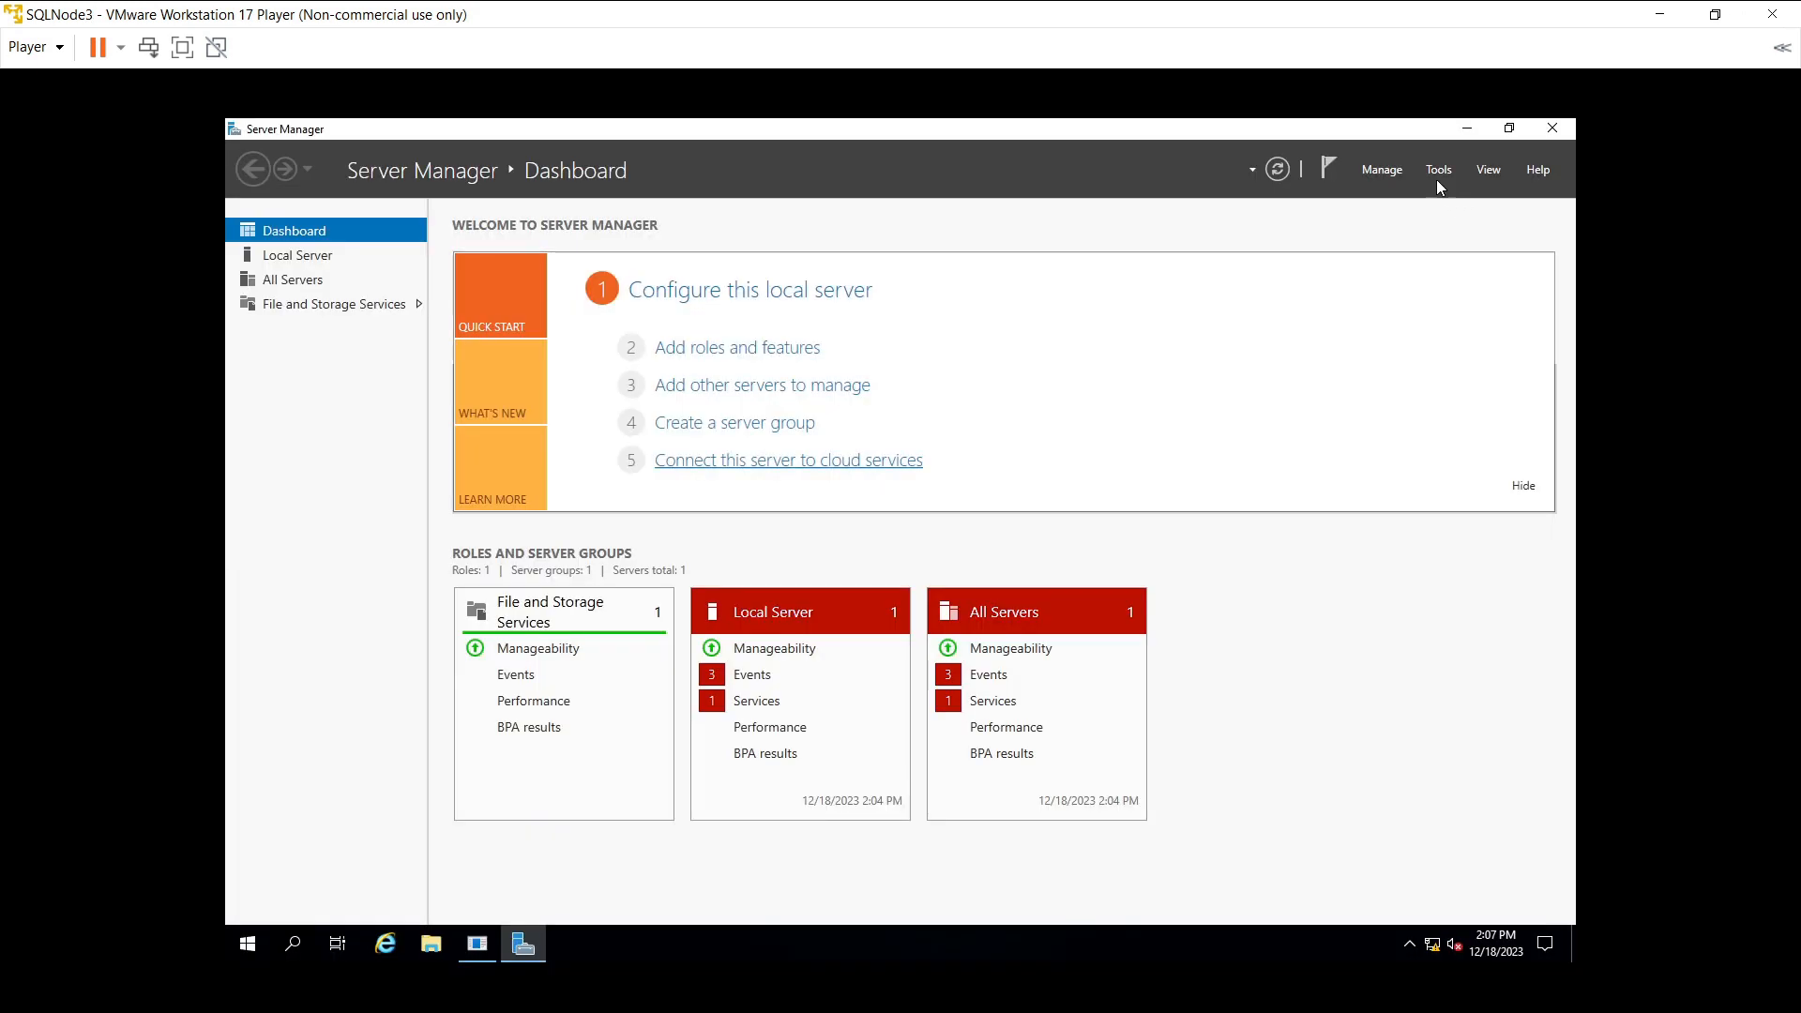
- Run Add Roles and Features with role-based installation and SQLNode3 as destination, through to Features
left_click(1437, 177)
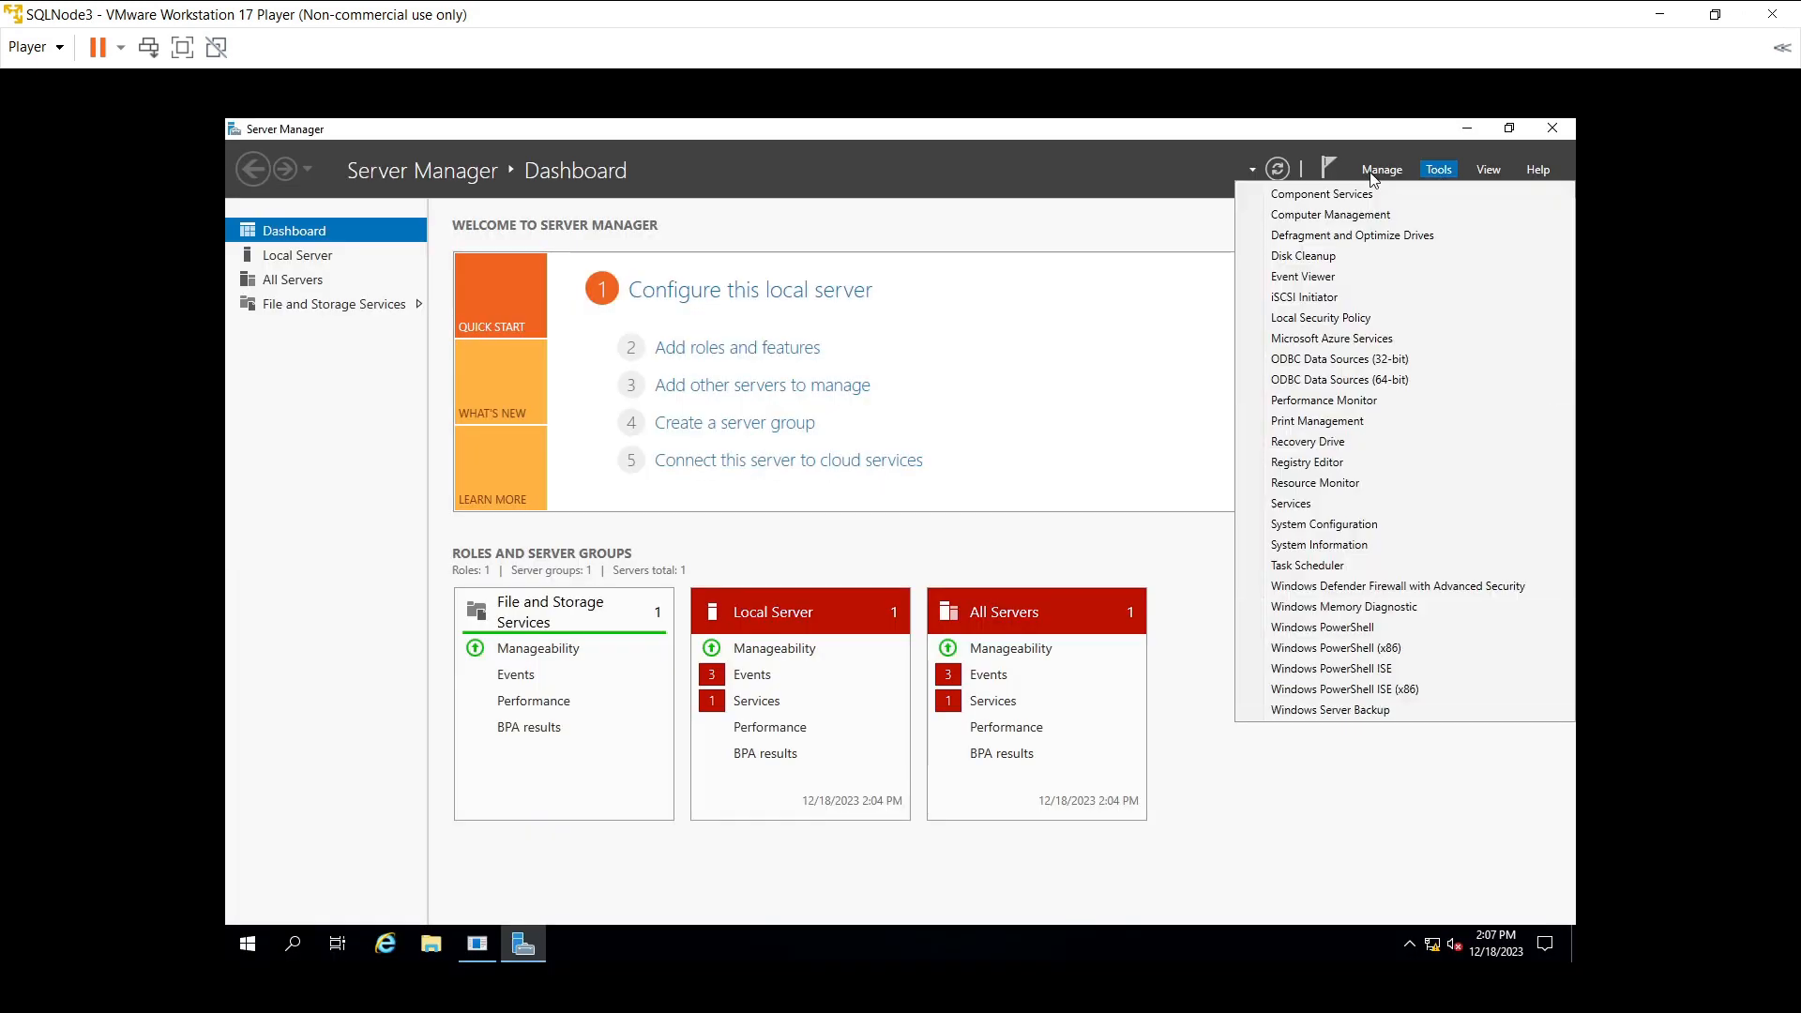
left_click(1375, 177)
left_click(1375, 176)
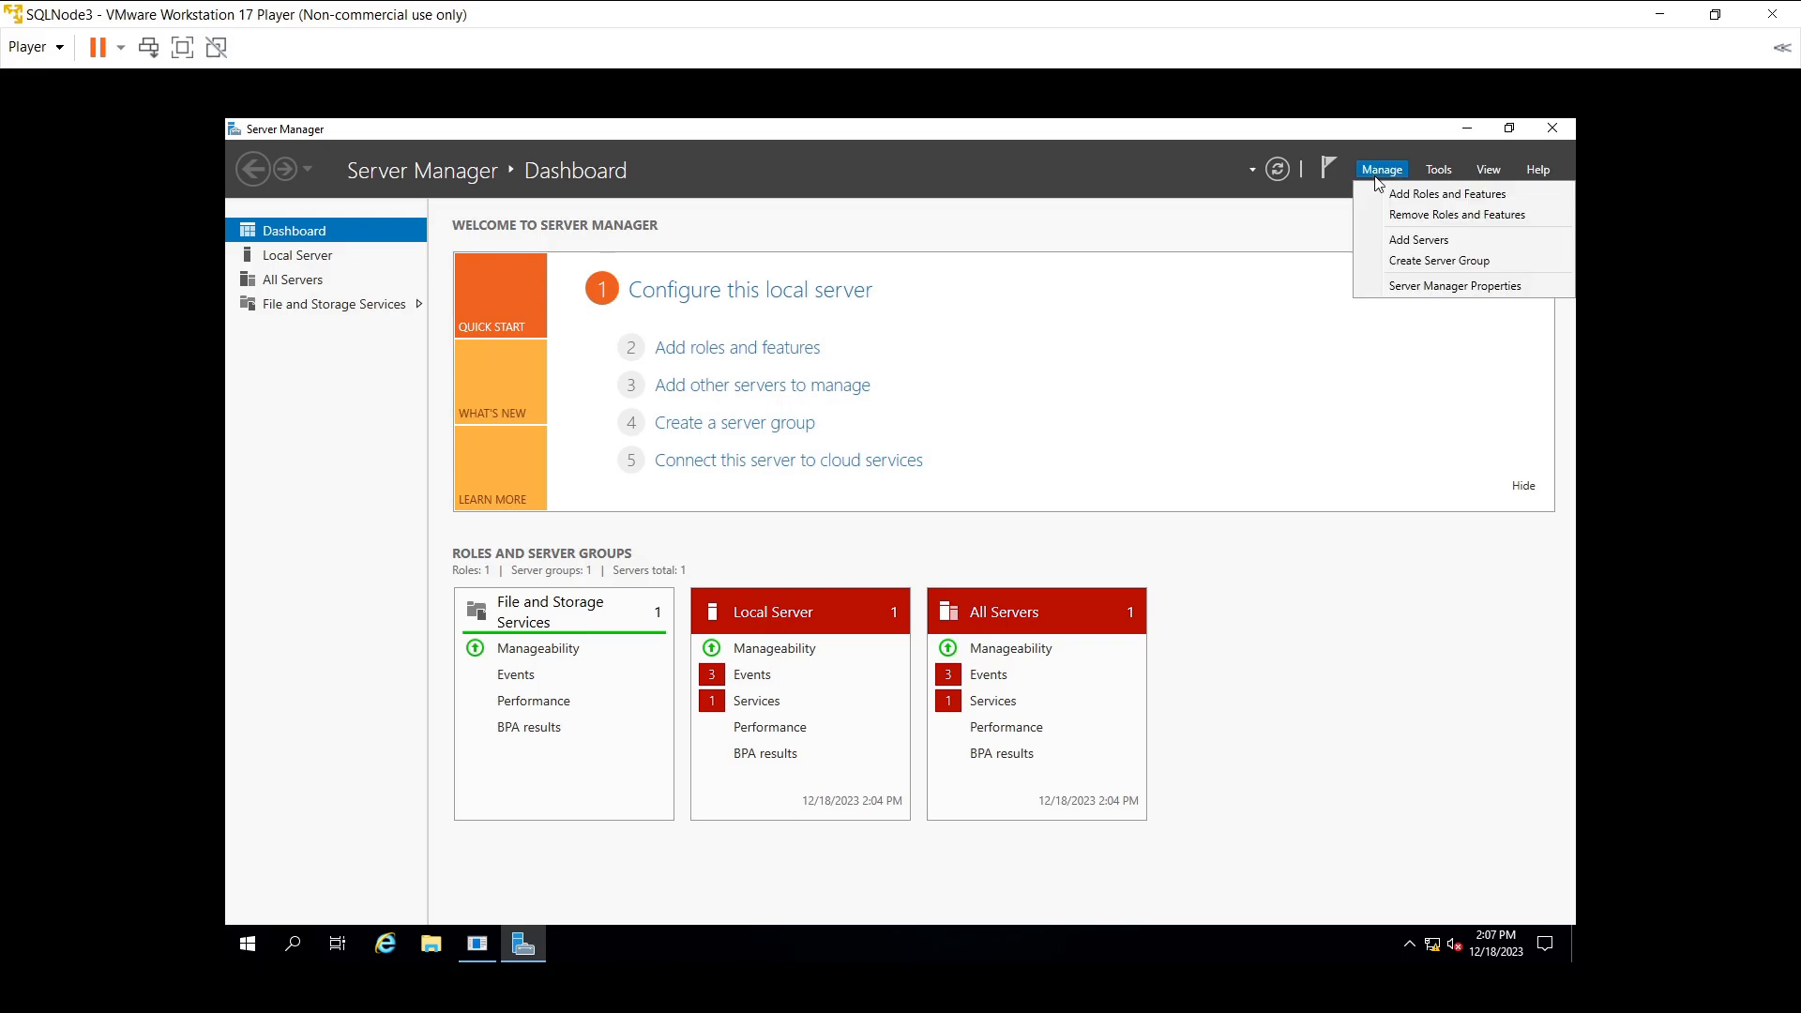
left_click(1447, 194)
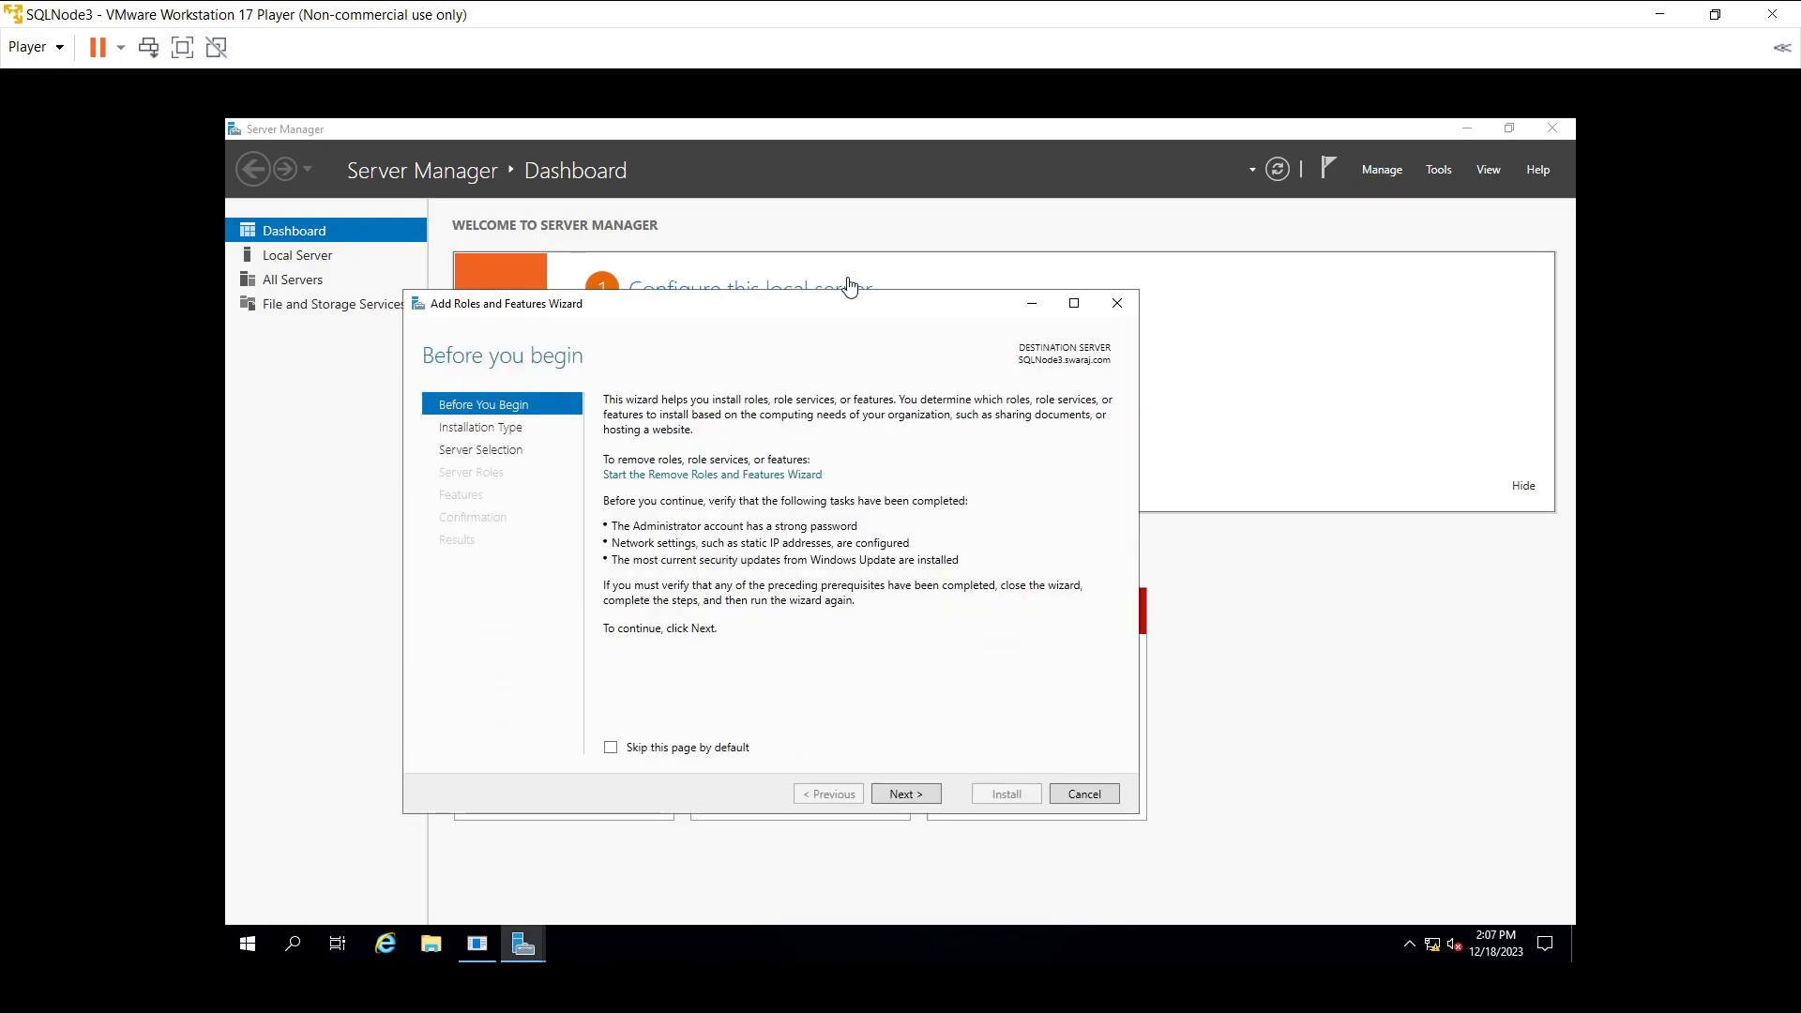
left_click(892, 797)
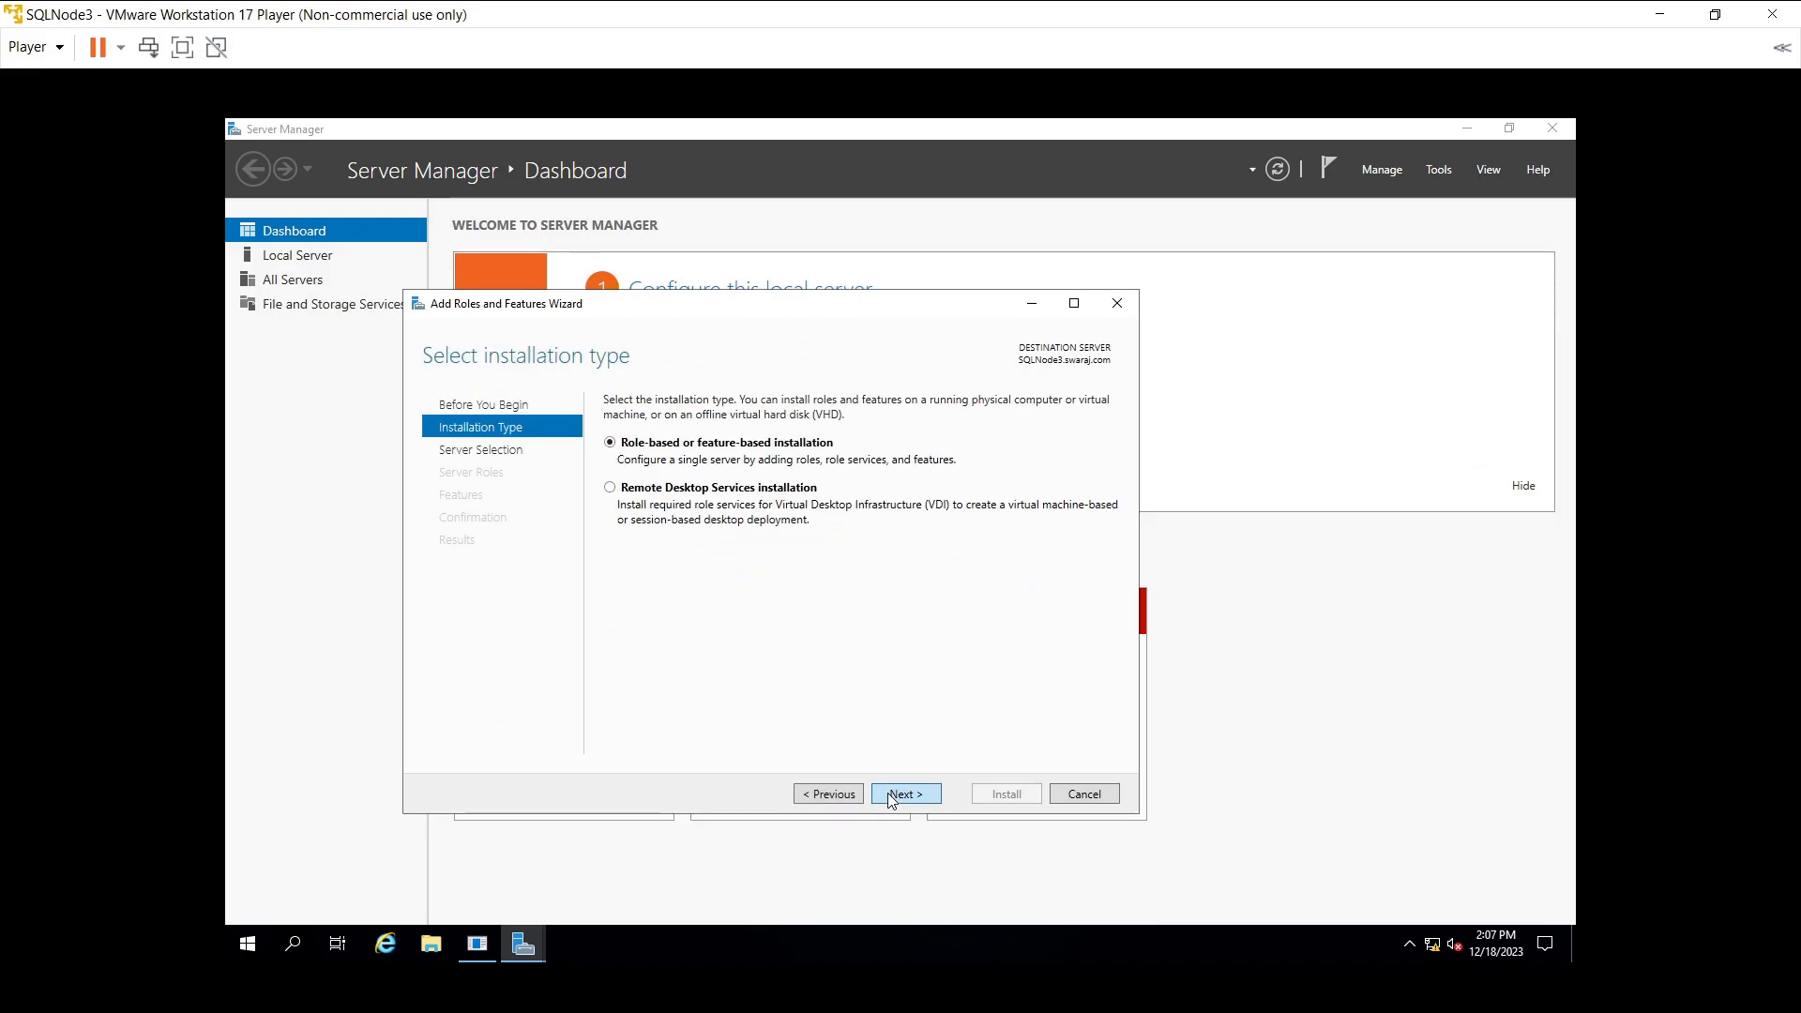
left_click(892, 796)
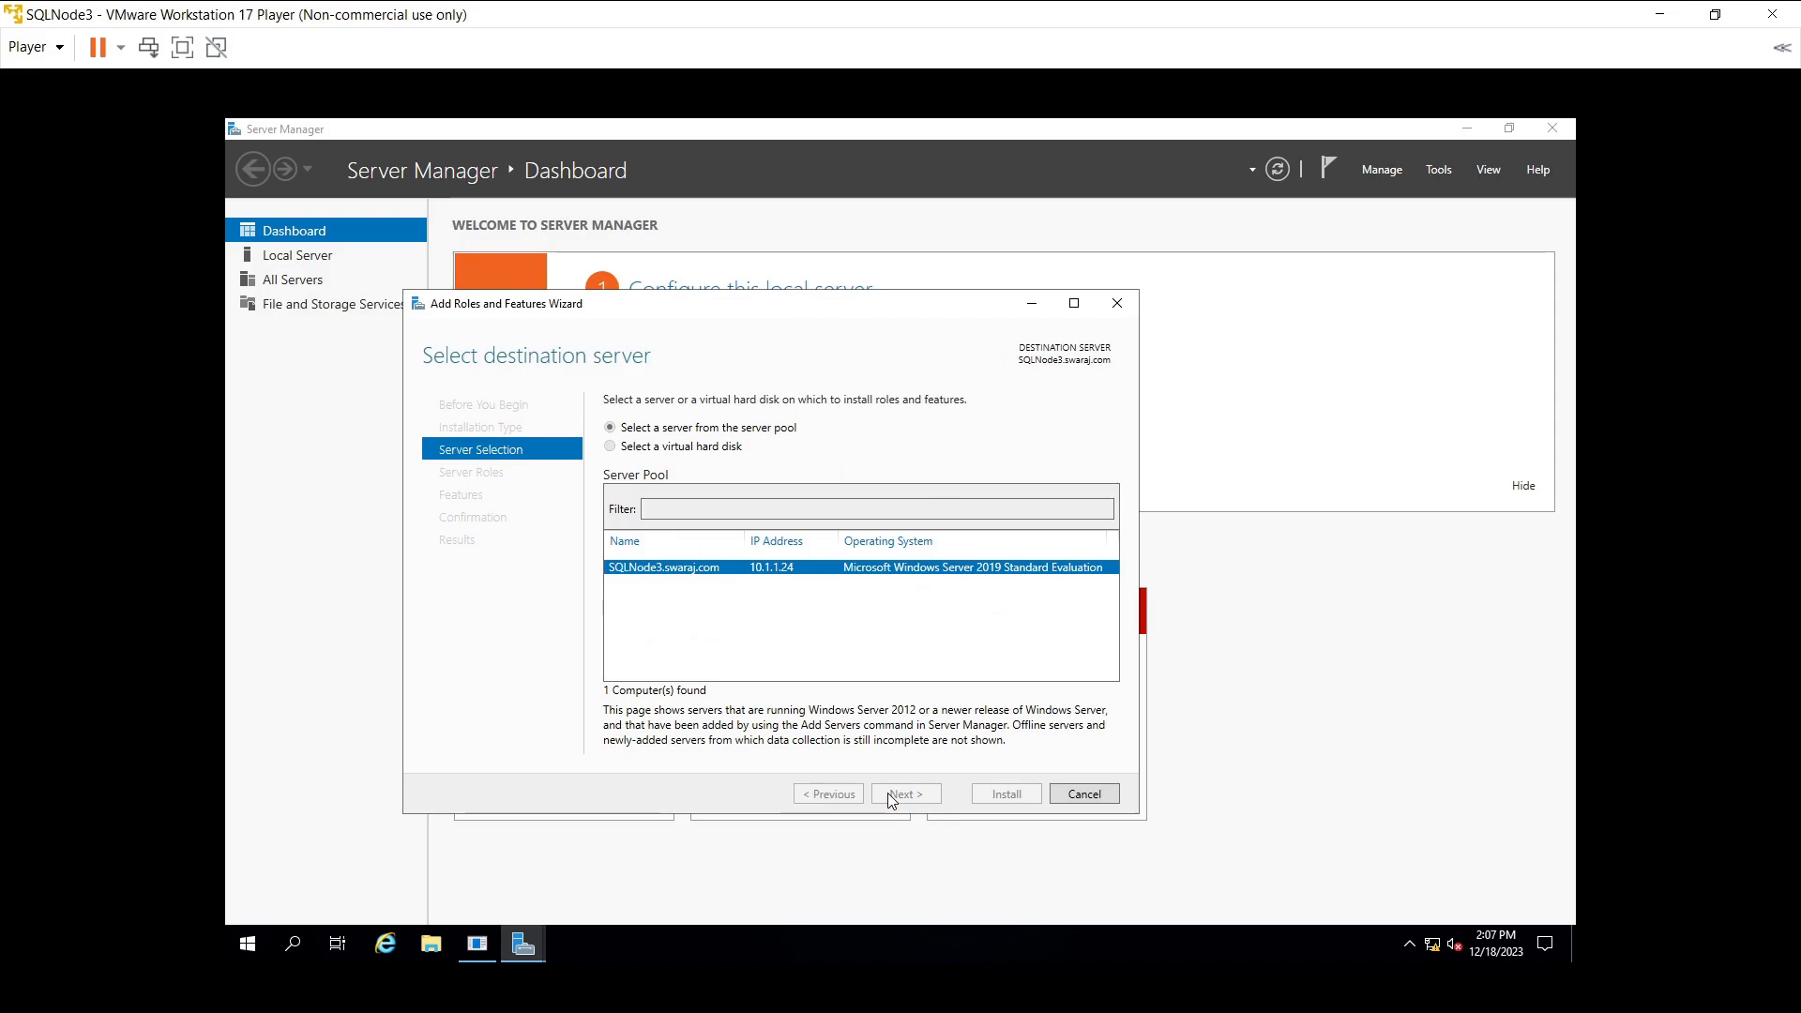
left_click(892, 796)
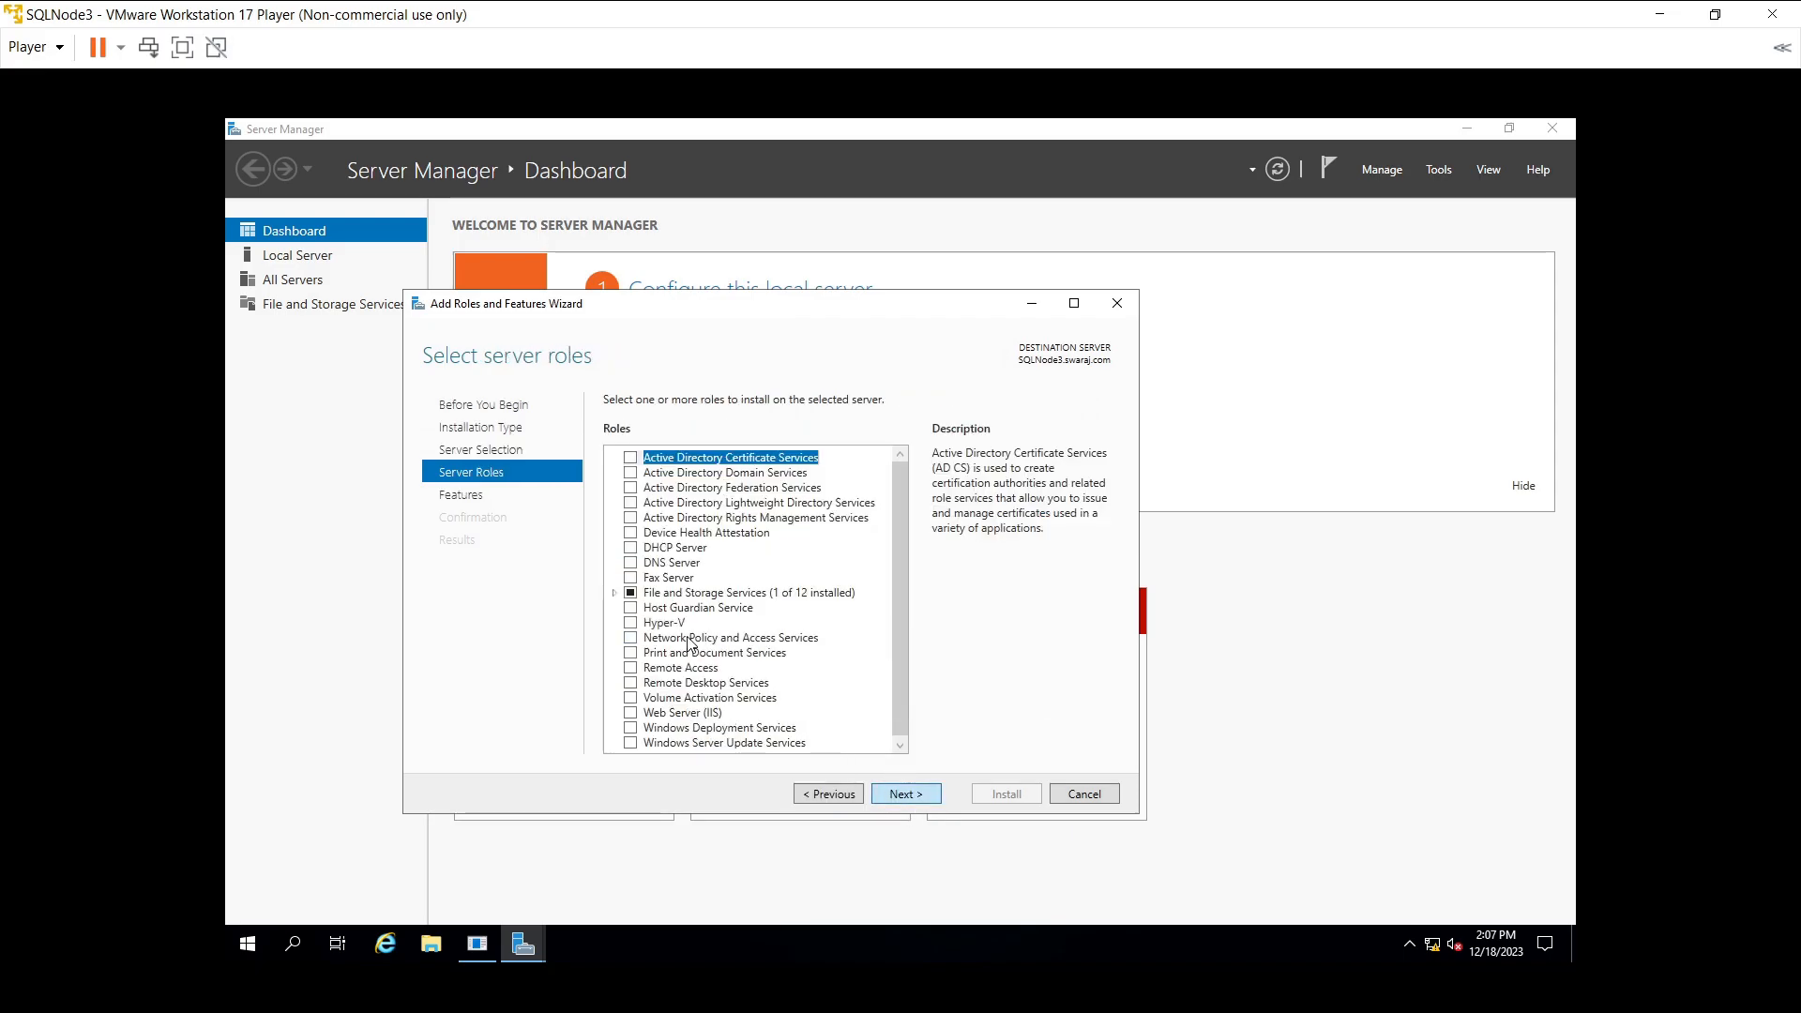
key("Return")
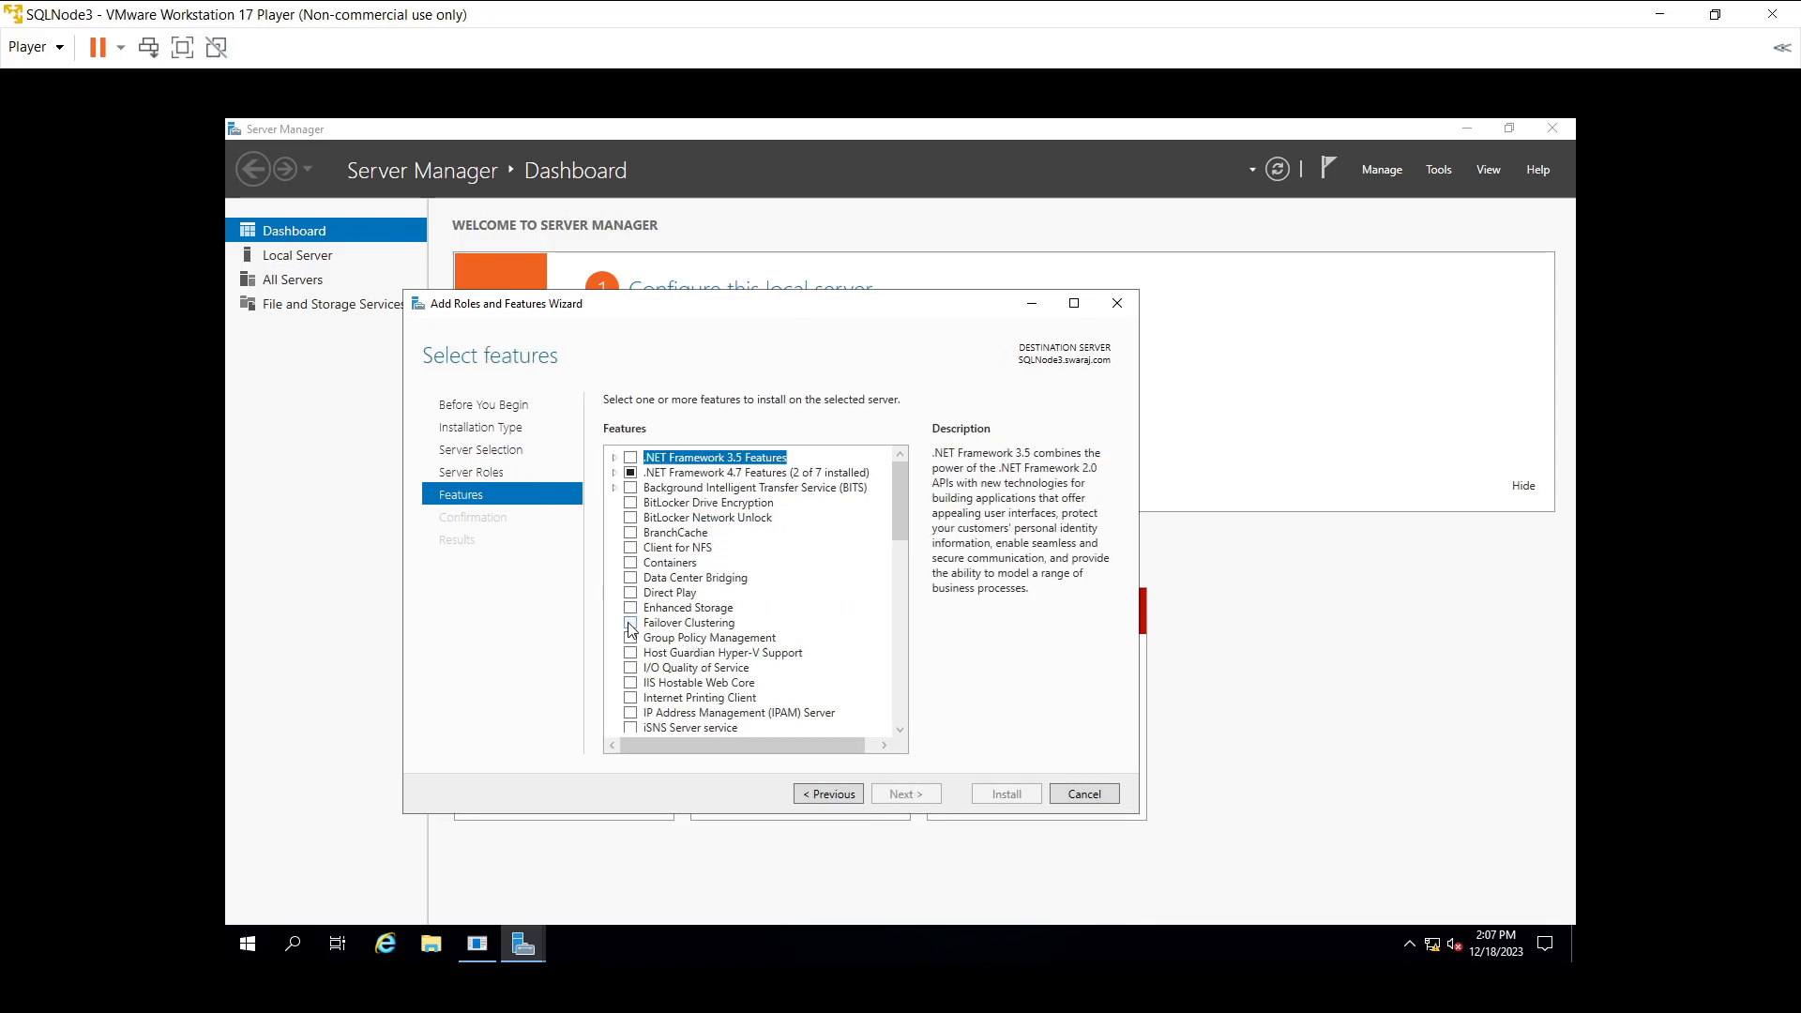
- Select Failover Clustering plus management tools, install it, and close the finished wizard
left_click(631, 624)
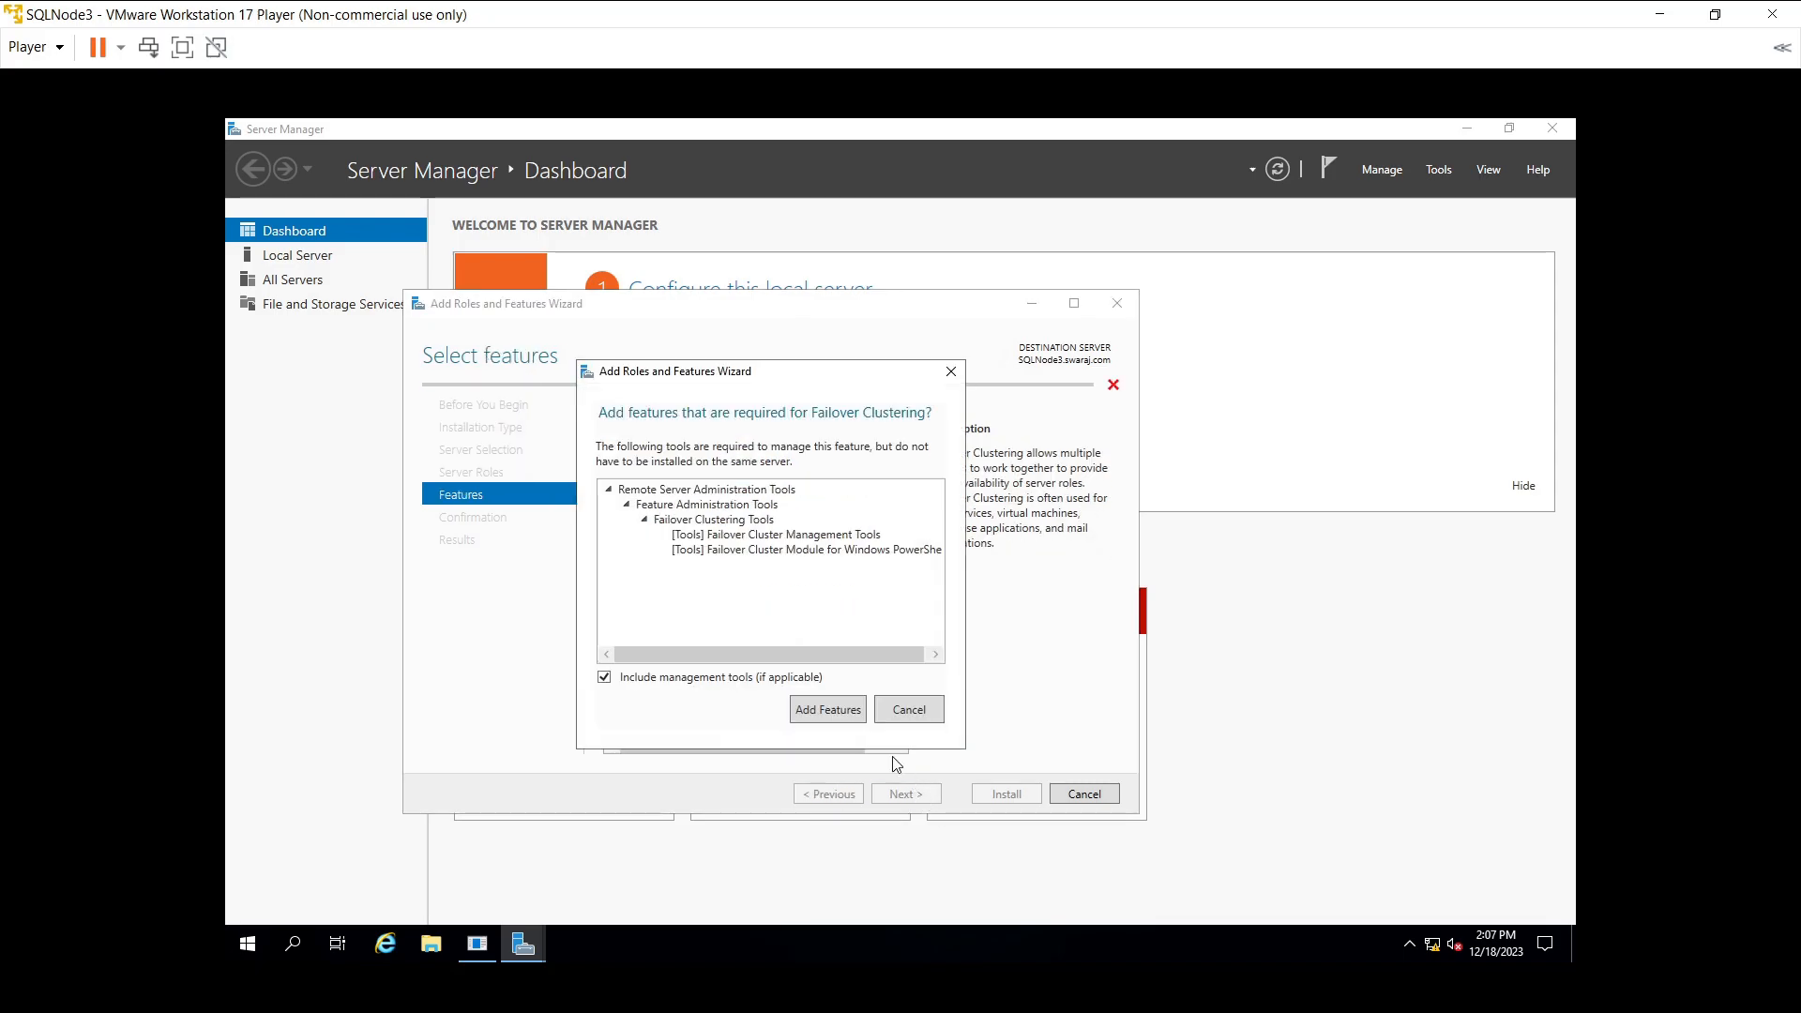
left_click(831, 706)
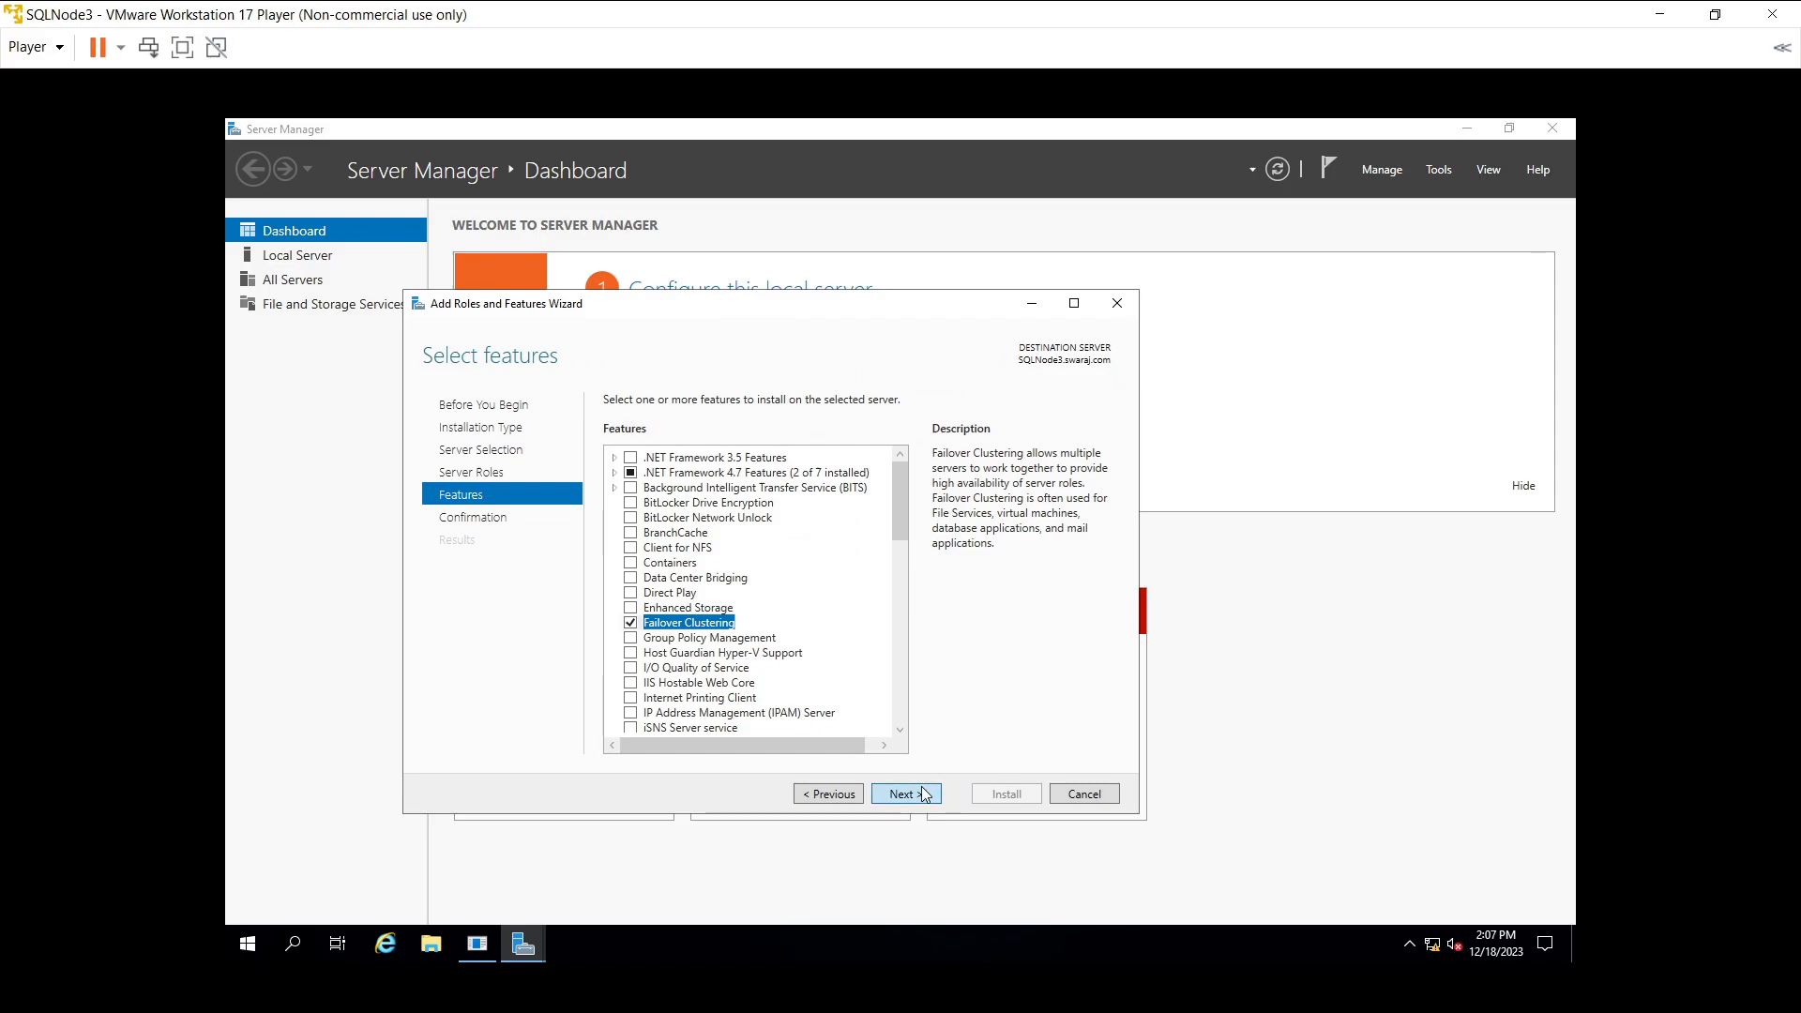
left_click(929, 793)
left_click(999, 805)
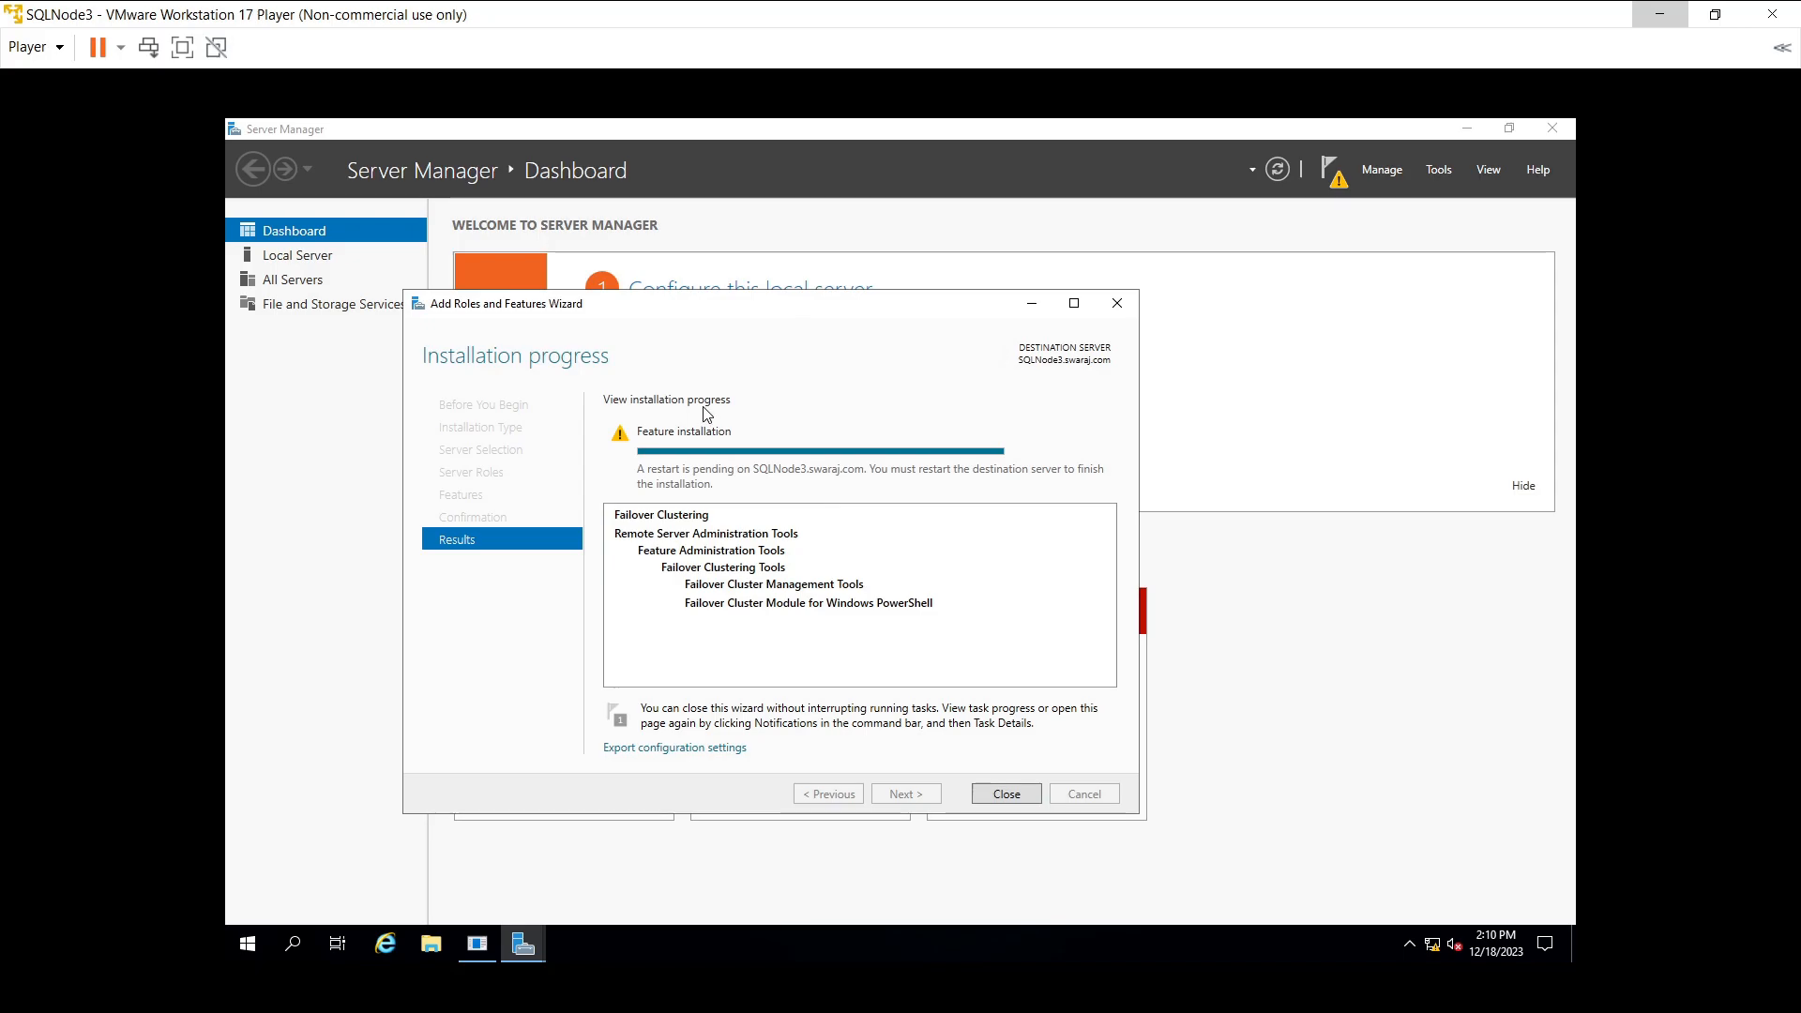
left_click(1004, 794)
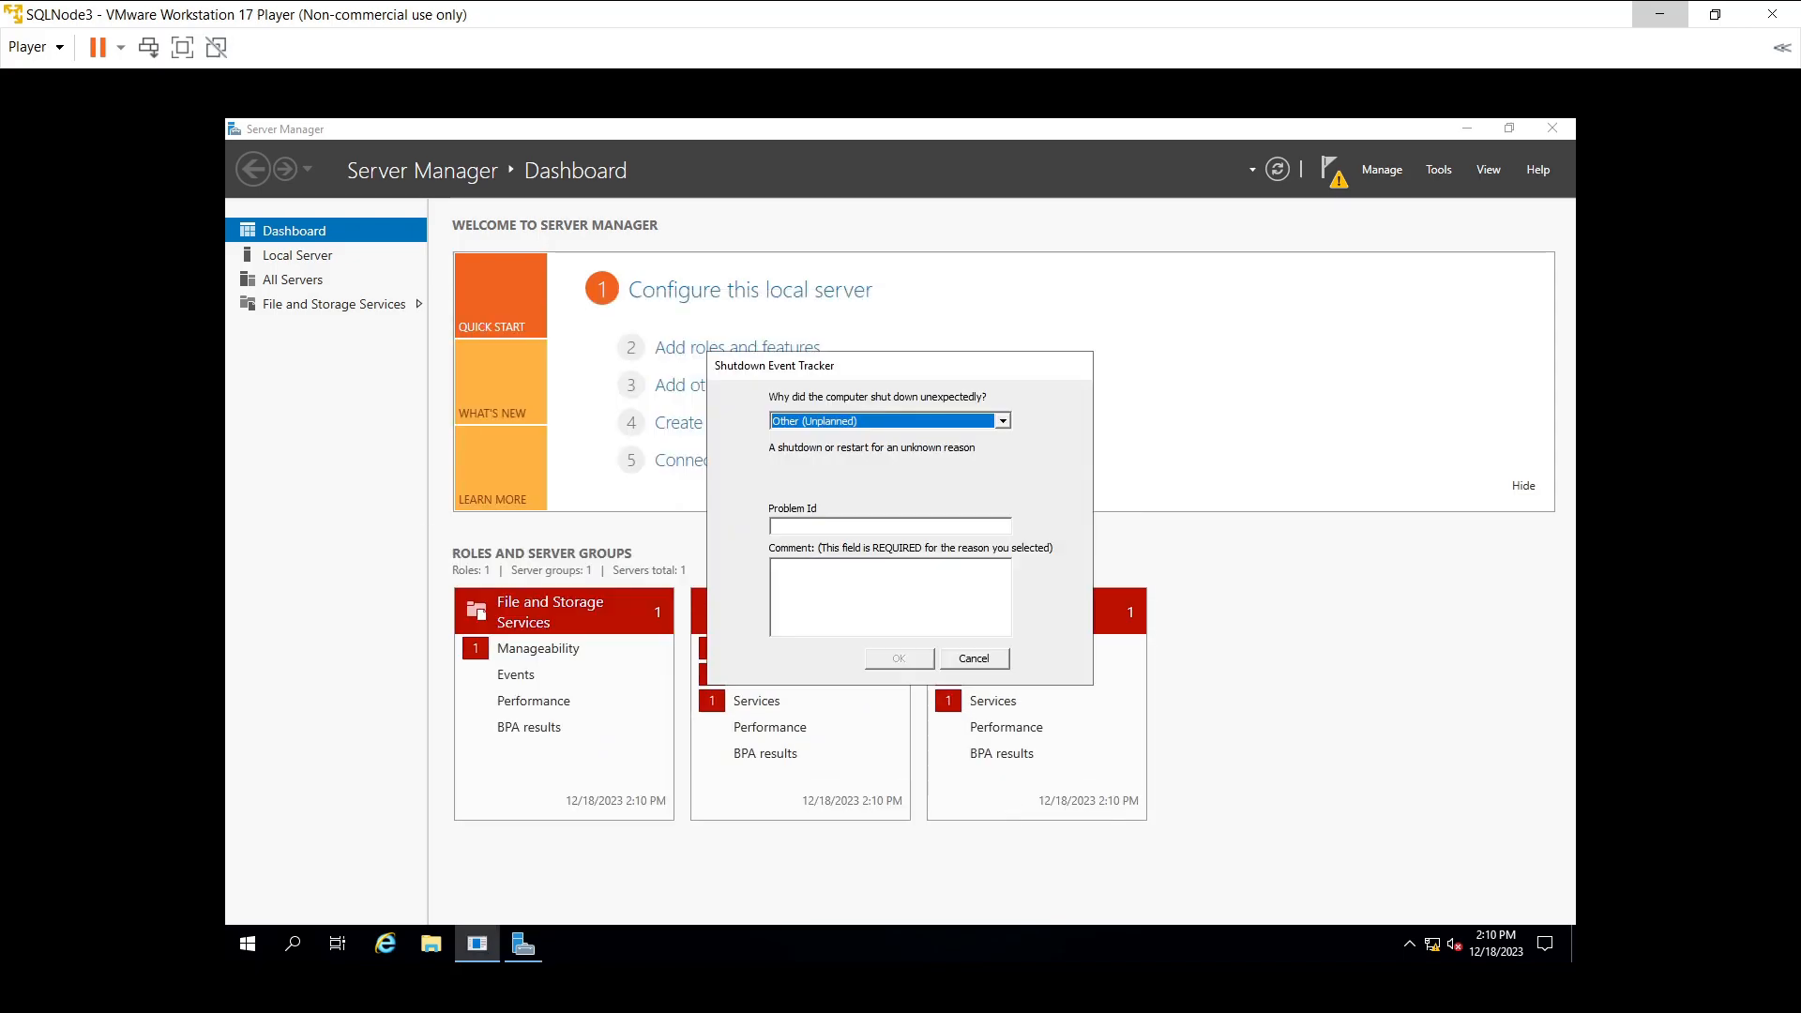
- Dismiss SQLNode3's shutdown-reason prompt and expand the Microsoft SQL Server 2022 folder in Start
left_click(955, 662)
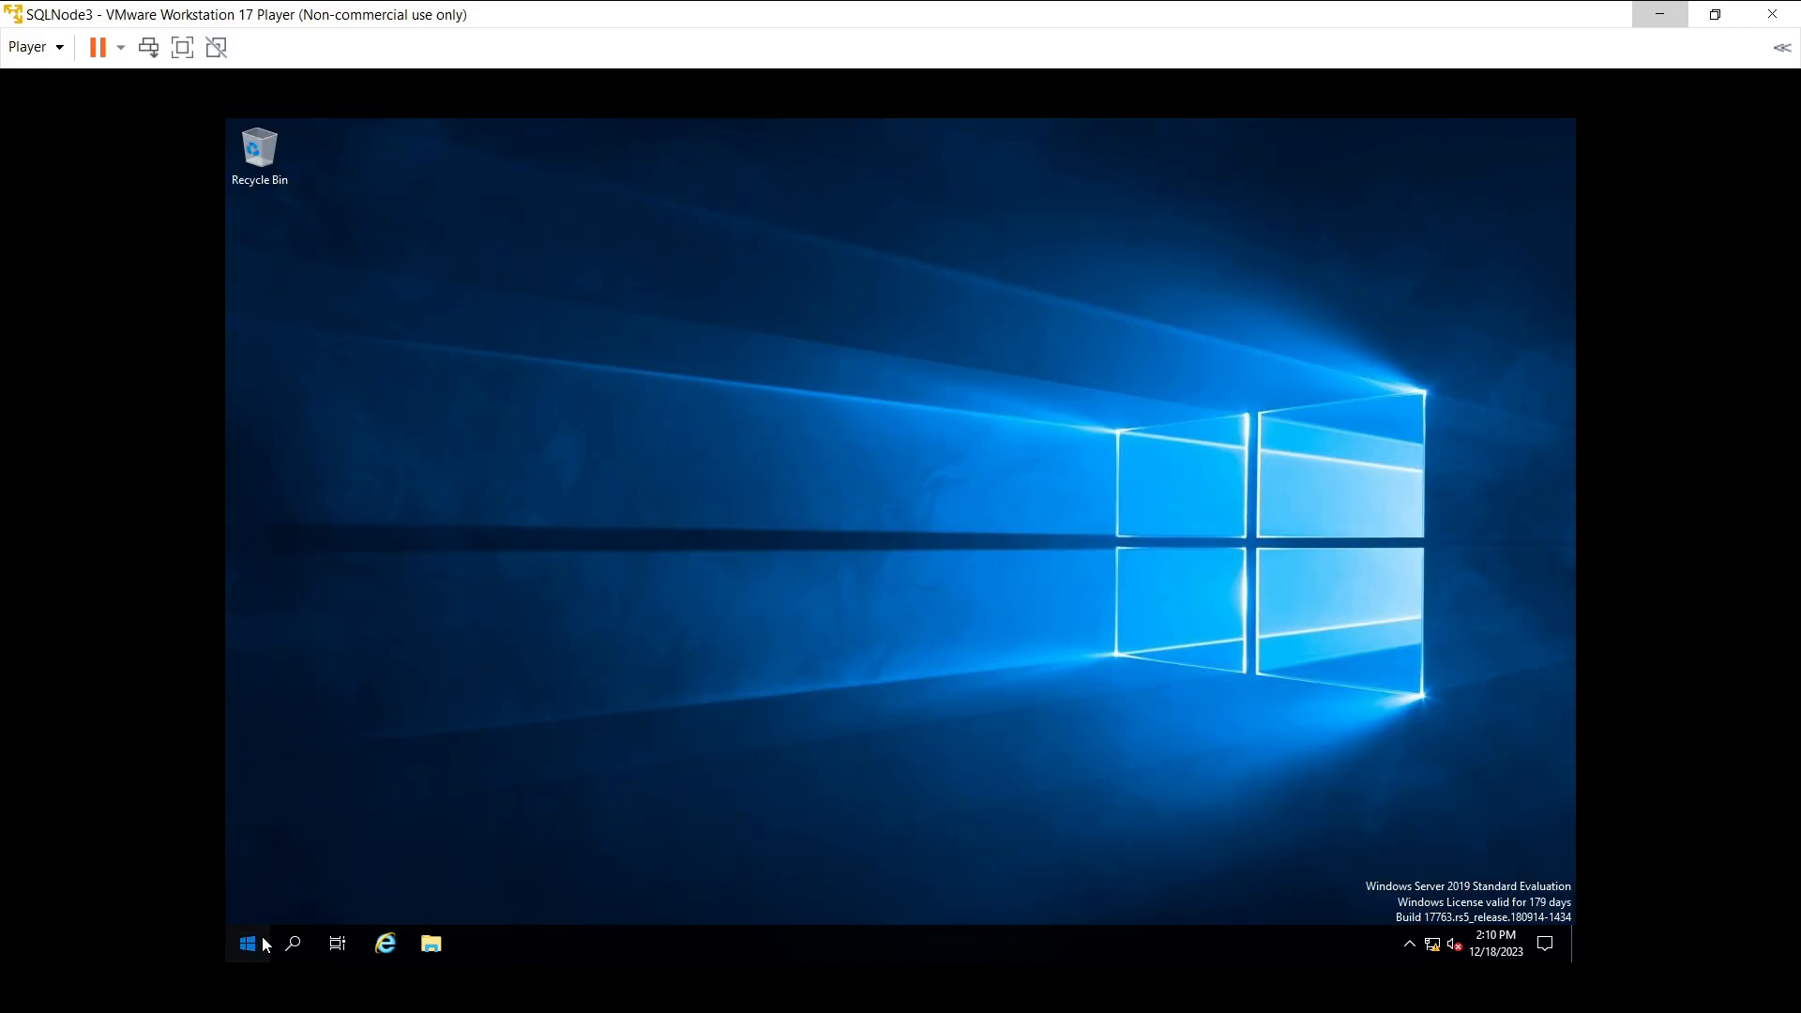
left_click(248, 942)
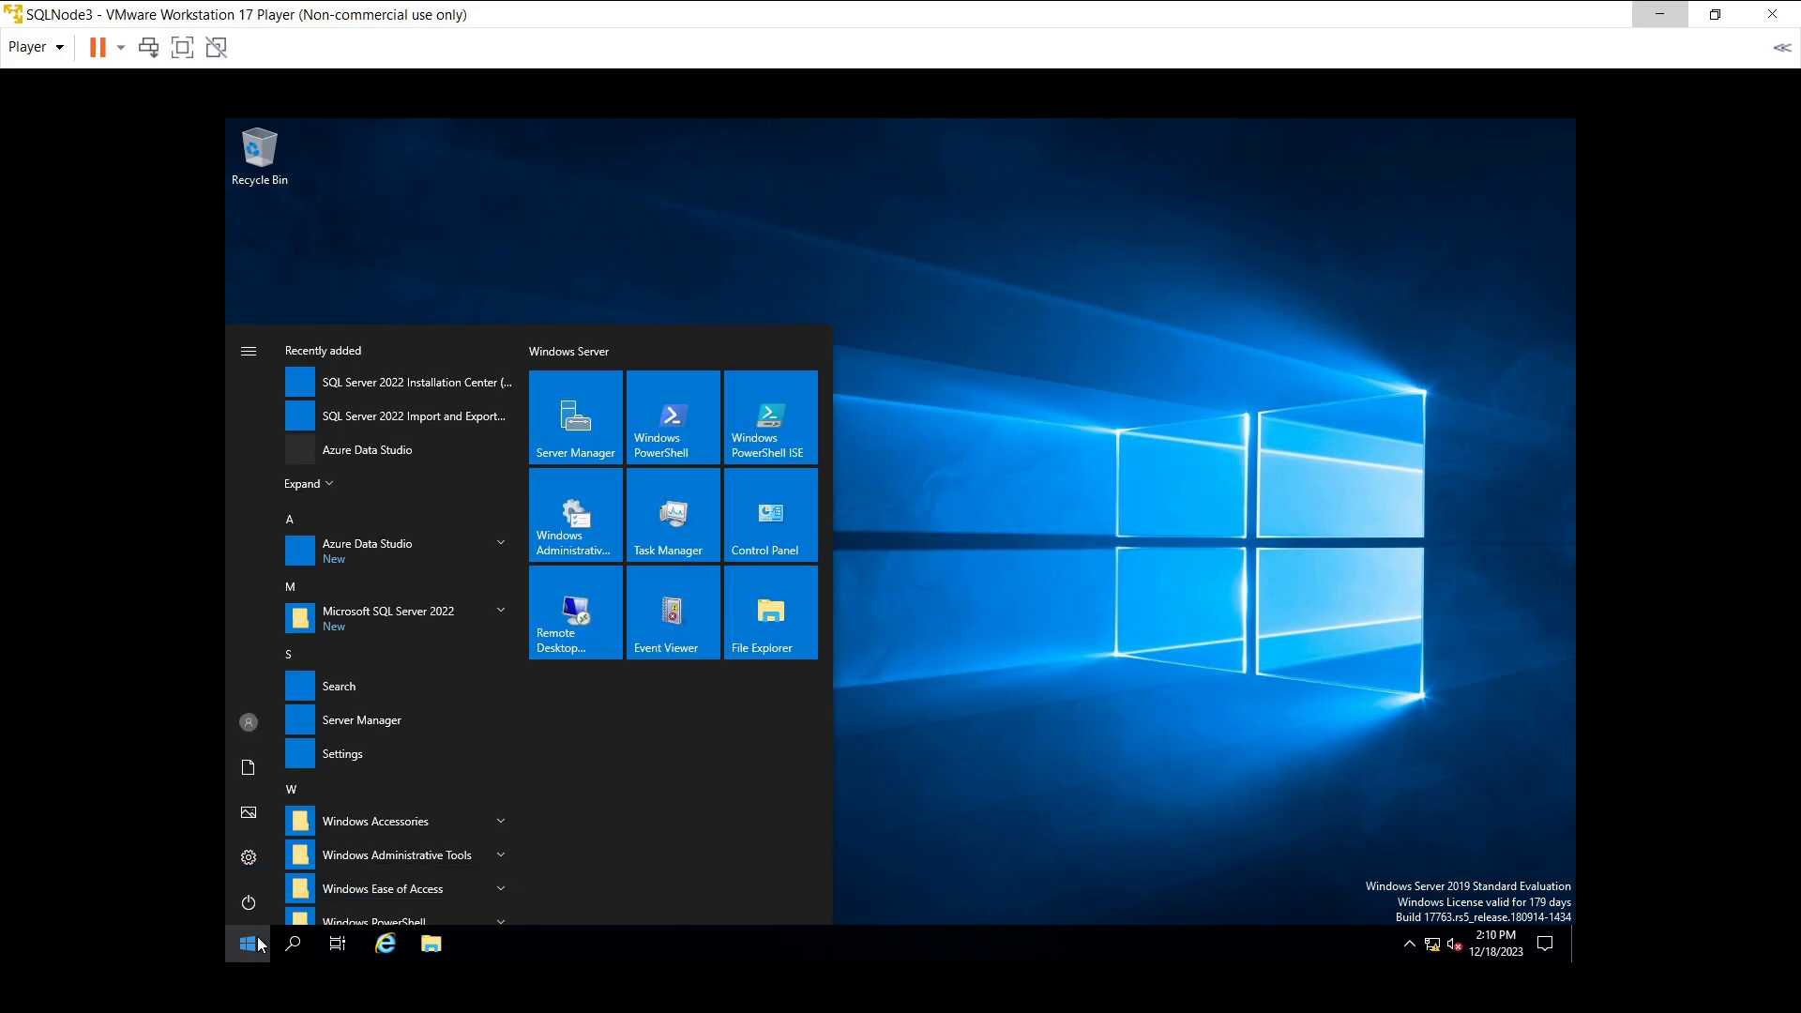
left_click(356, 615)
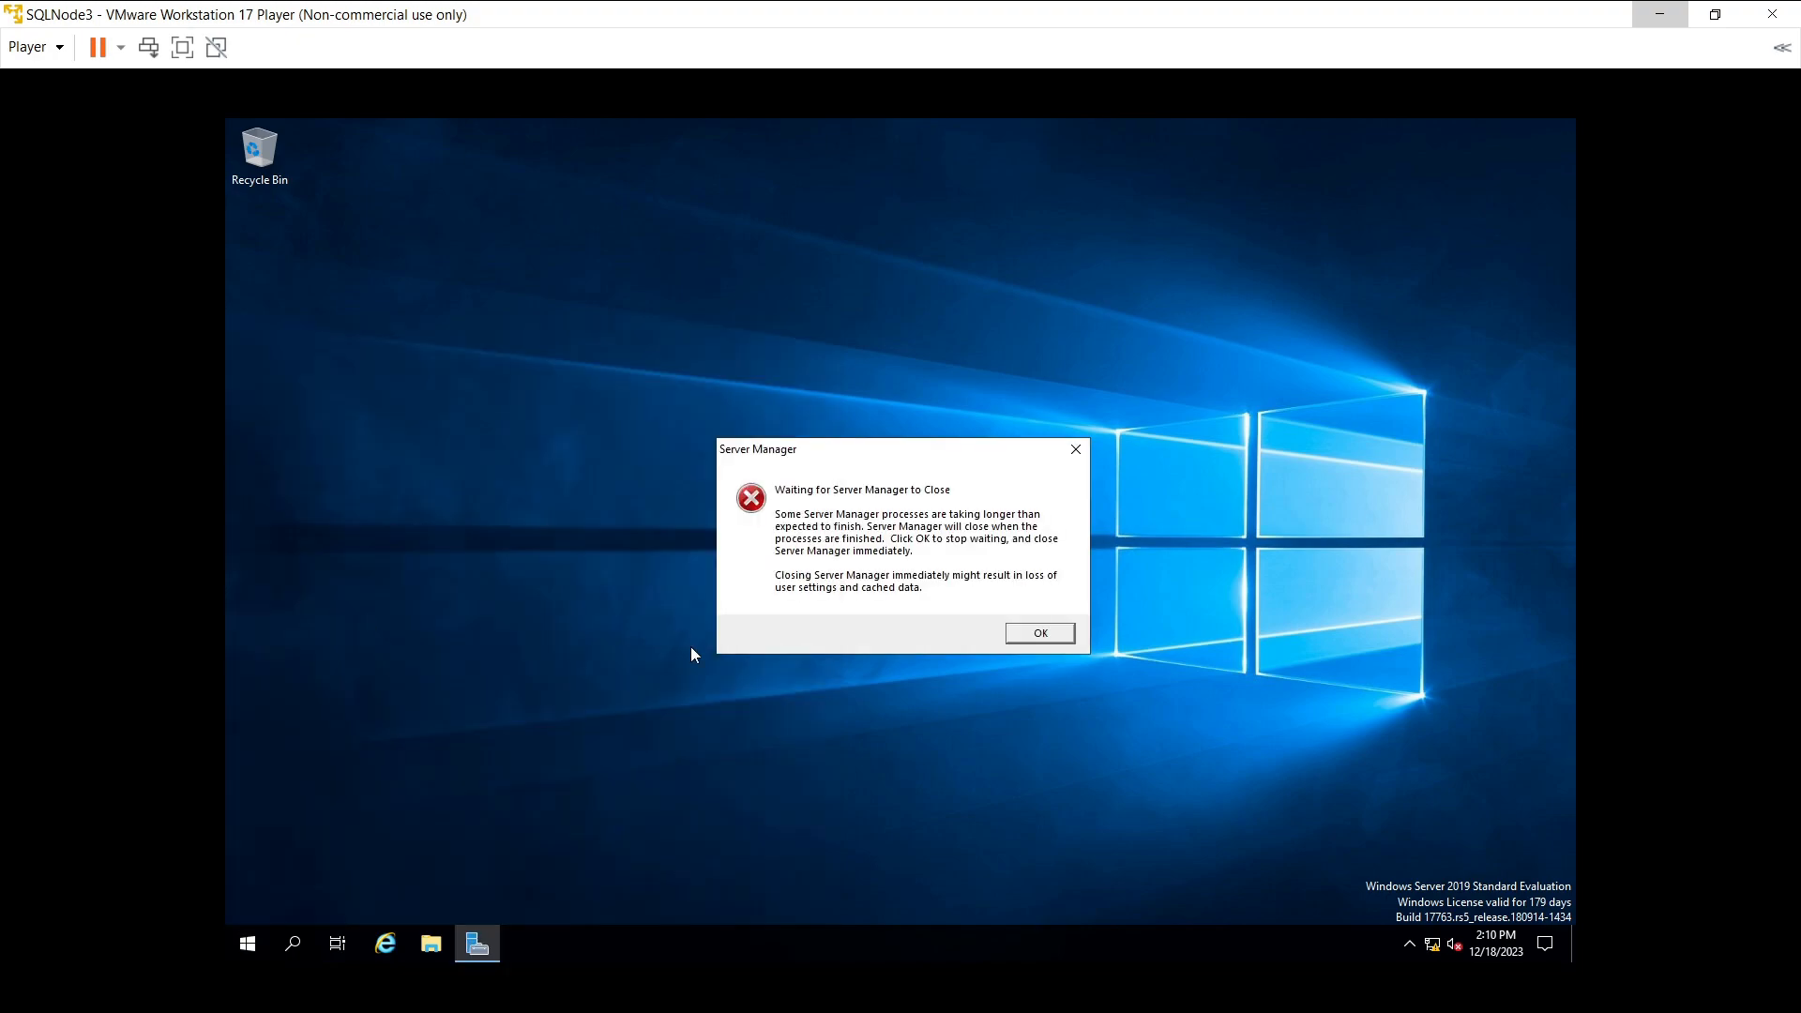
- Close Server Manager, launch SQL Server 2022 Configuration Manager, and list SQL Server Services with a wider Name column
left_click(1037, 635)
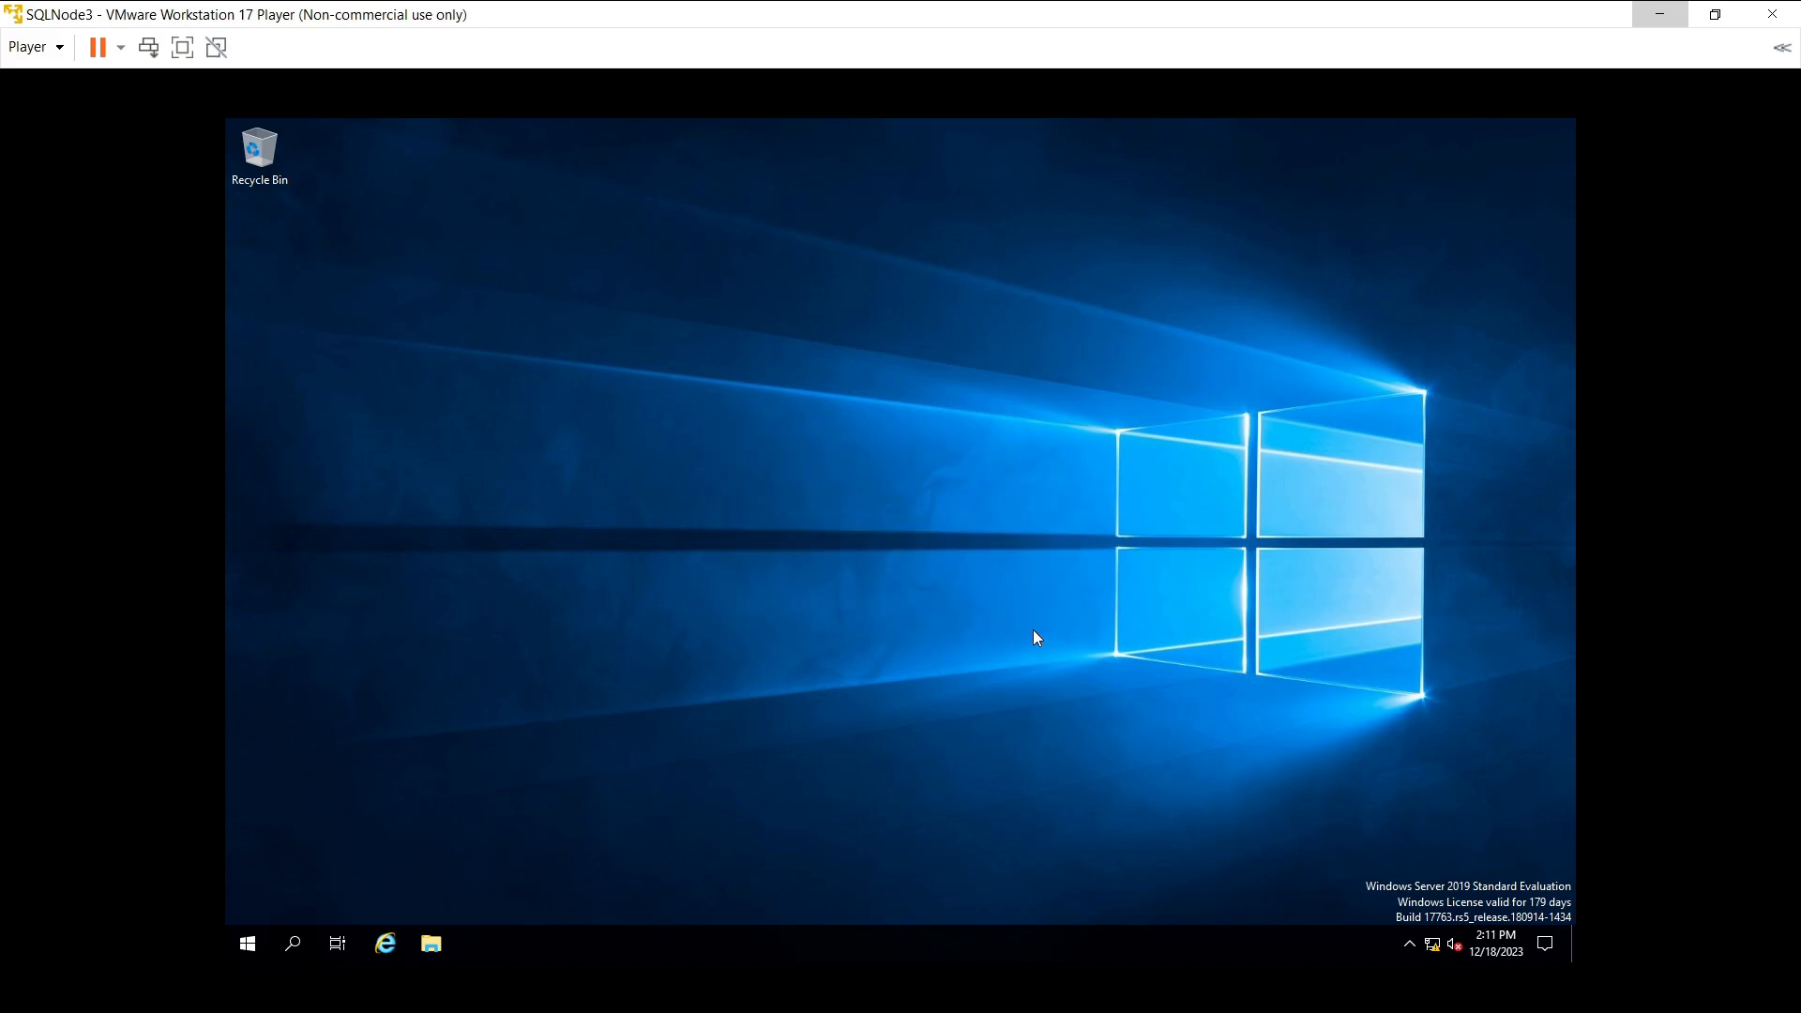
left_click(234, 952)
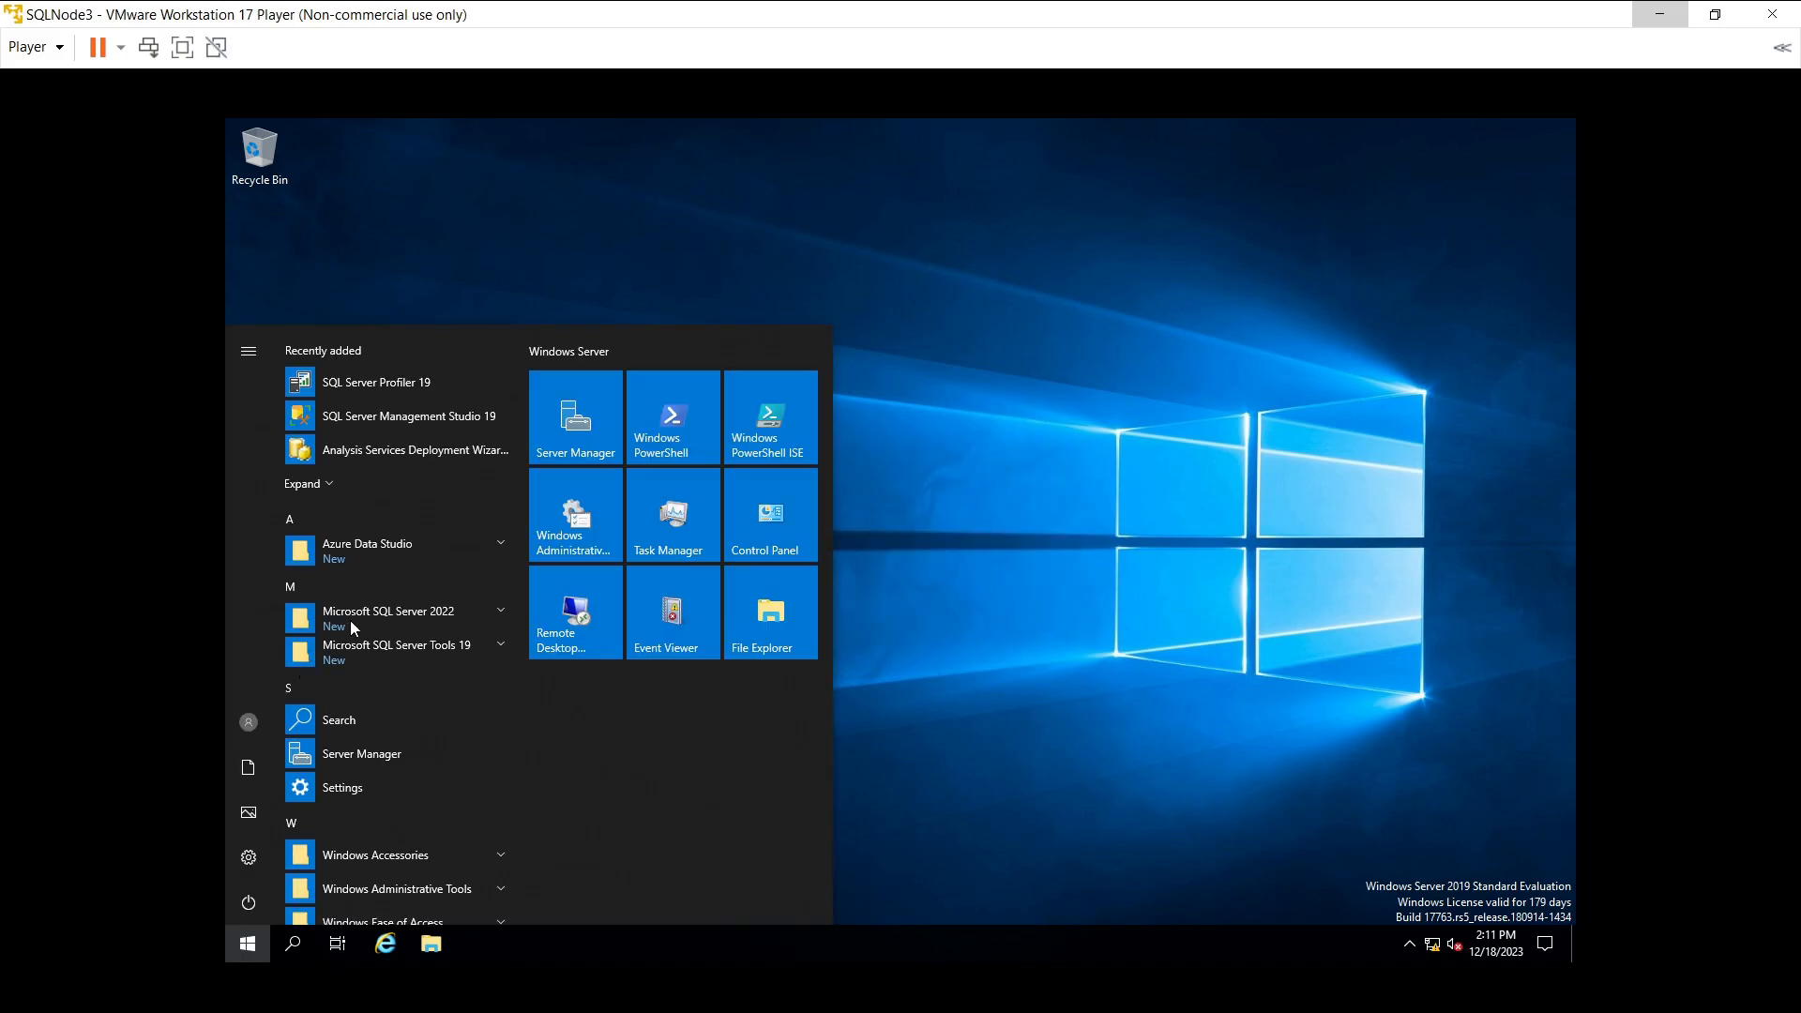
left_click(369, 614)
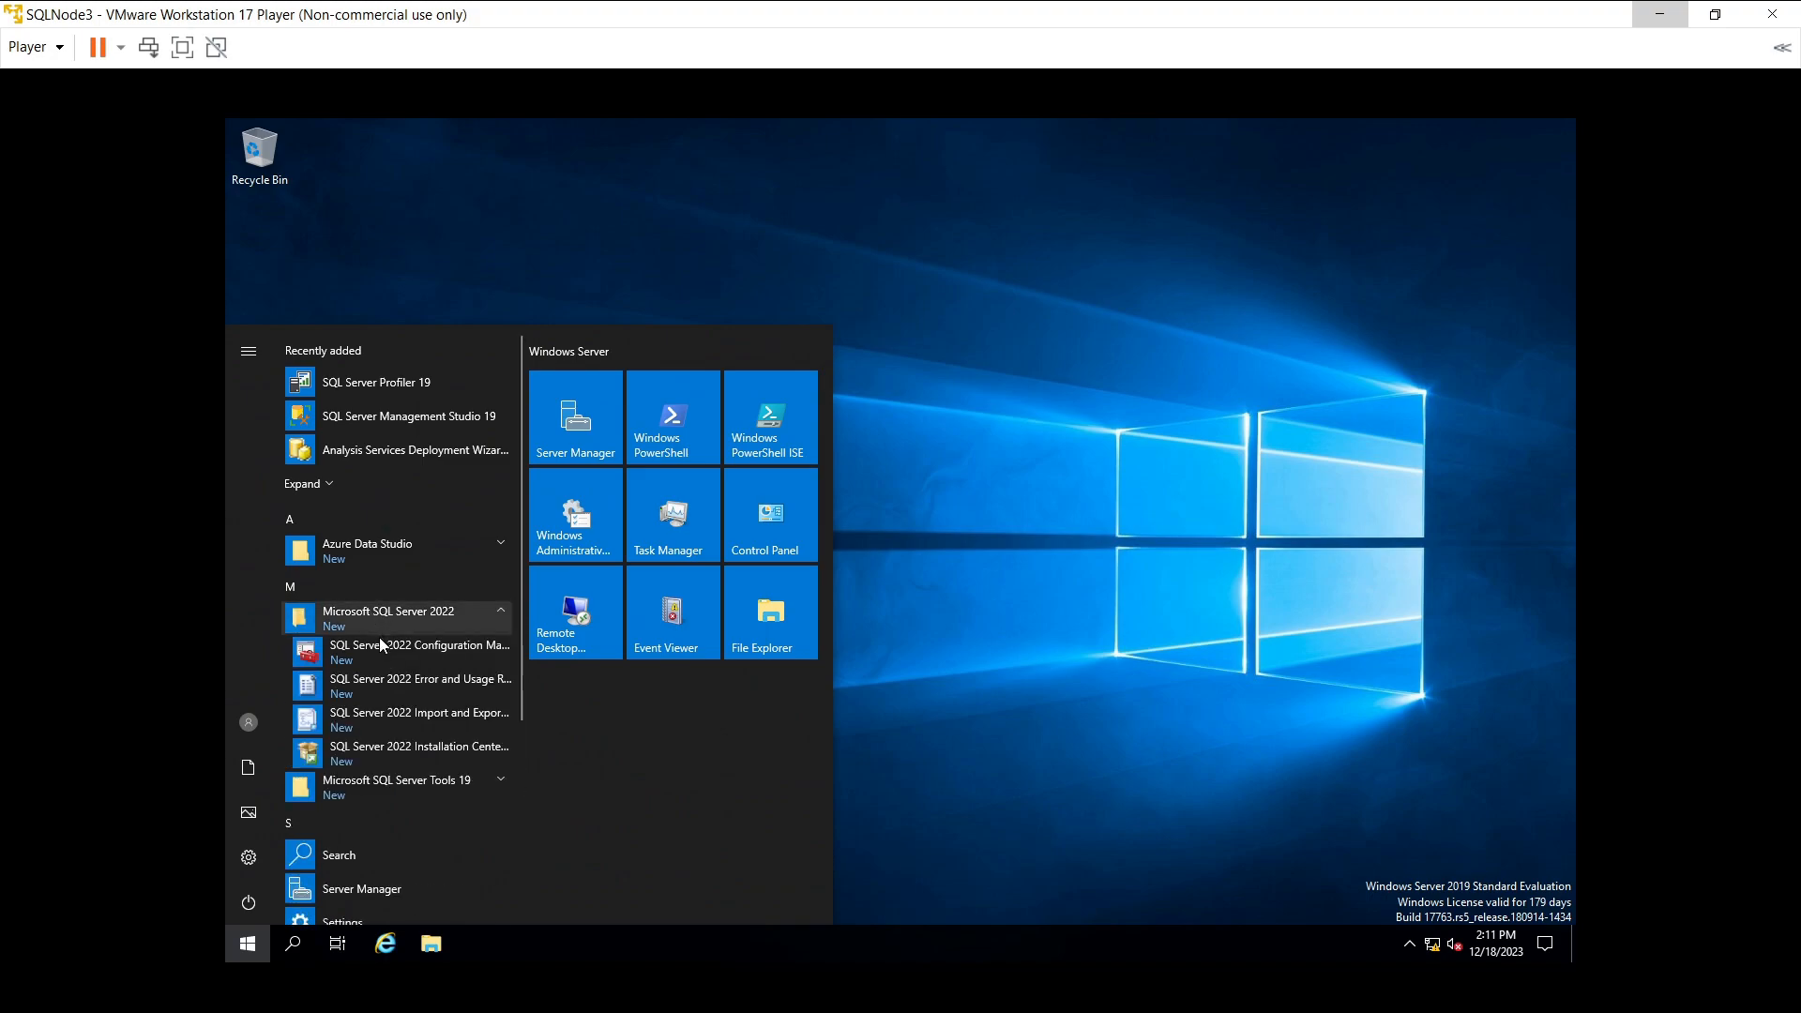
left_click(380, 647)
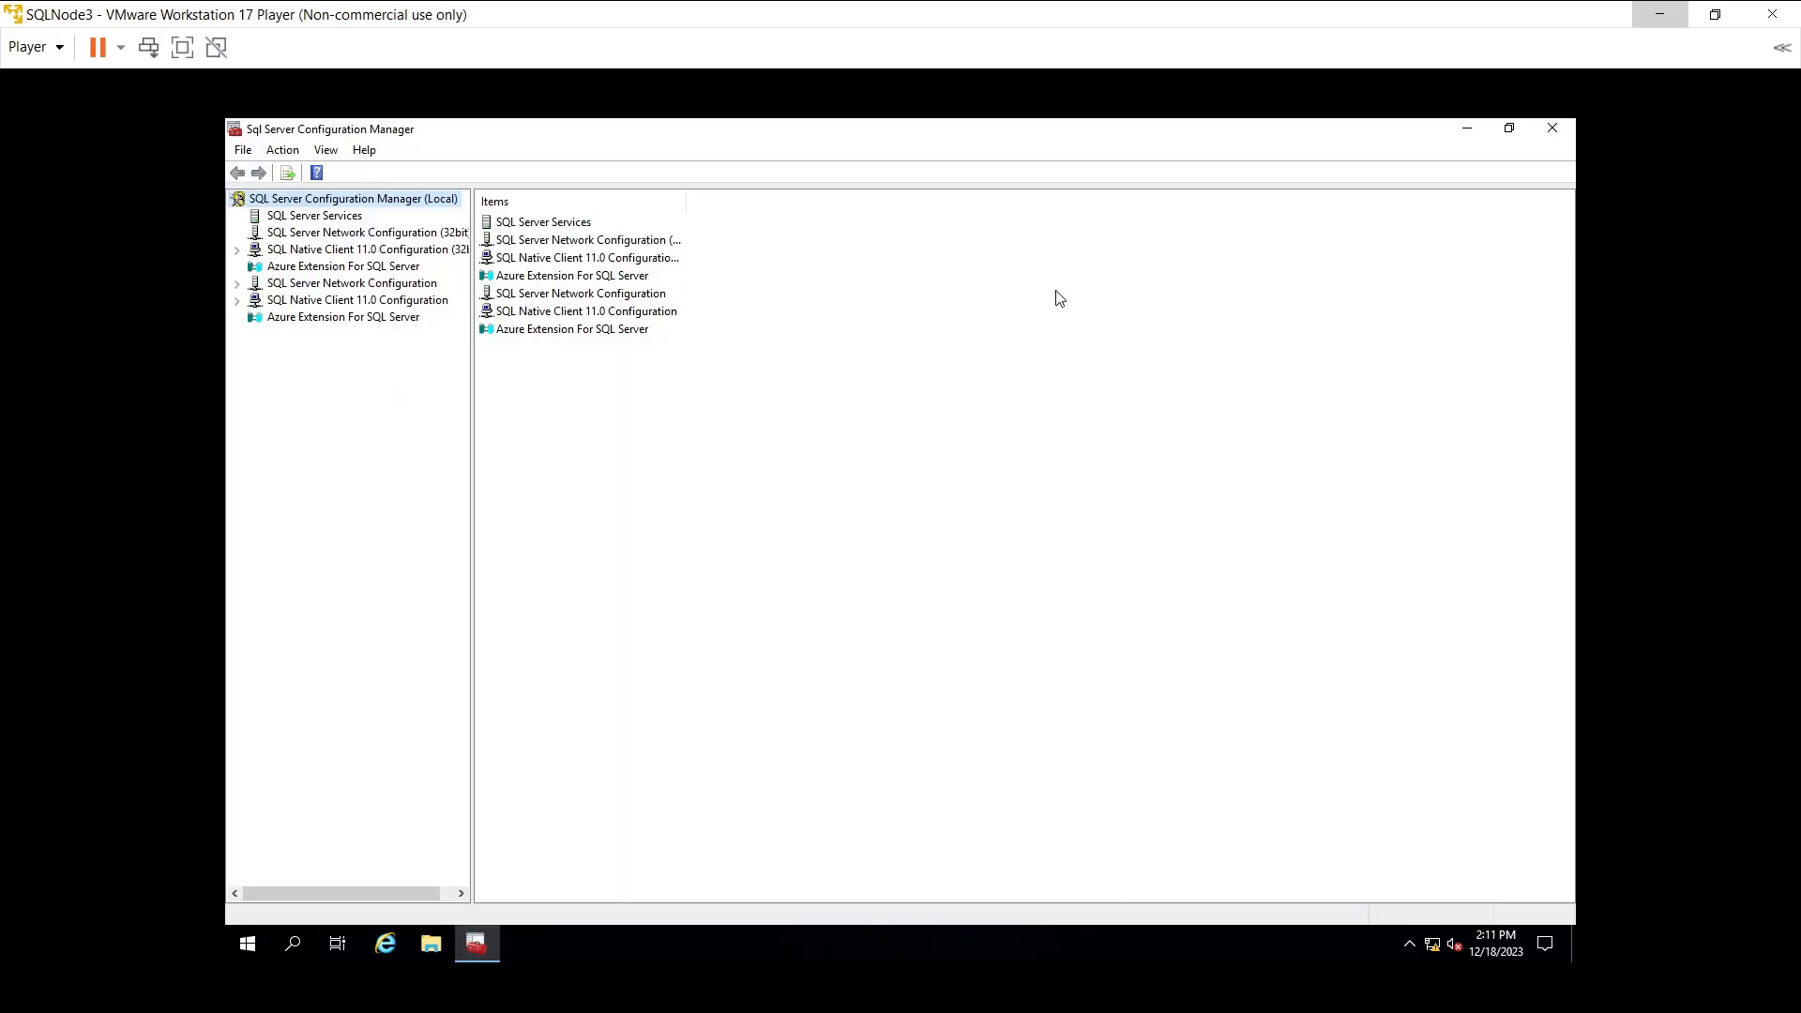
left_click(555, 231)
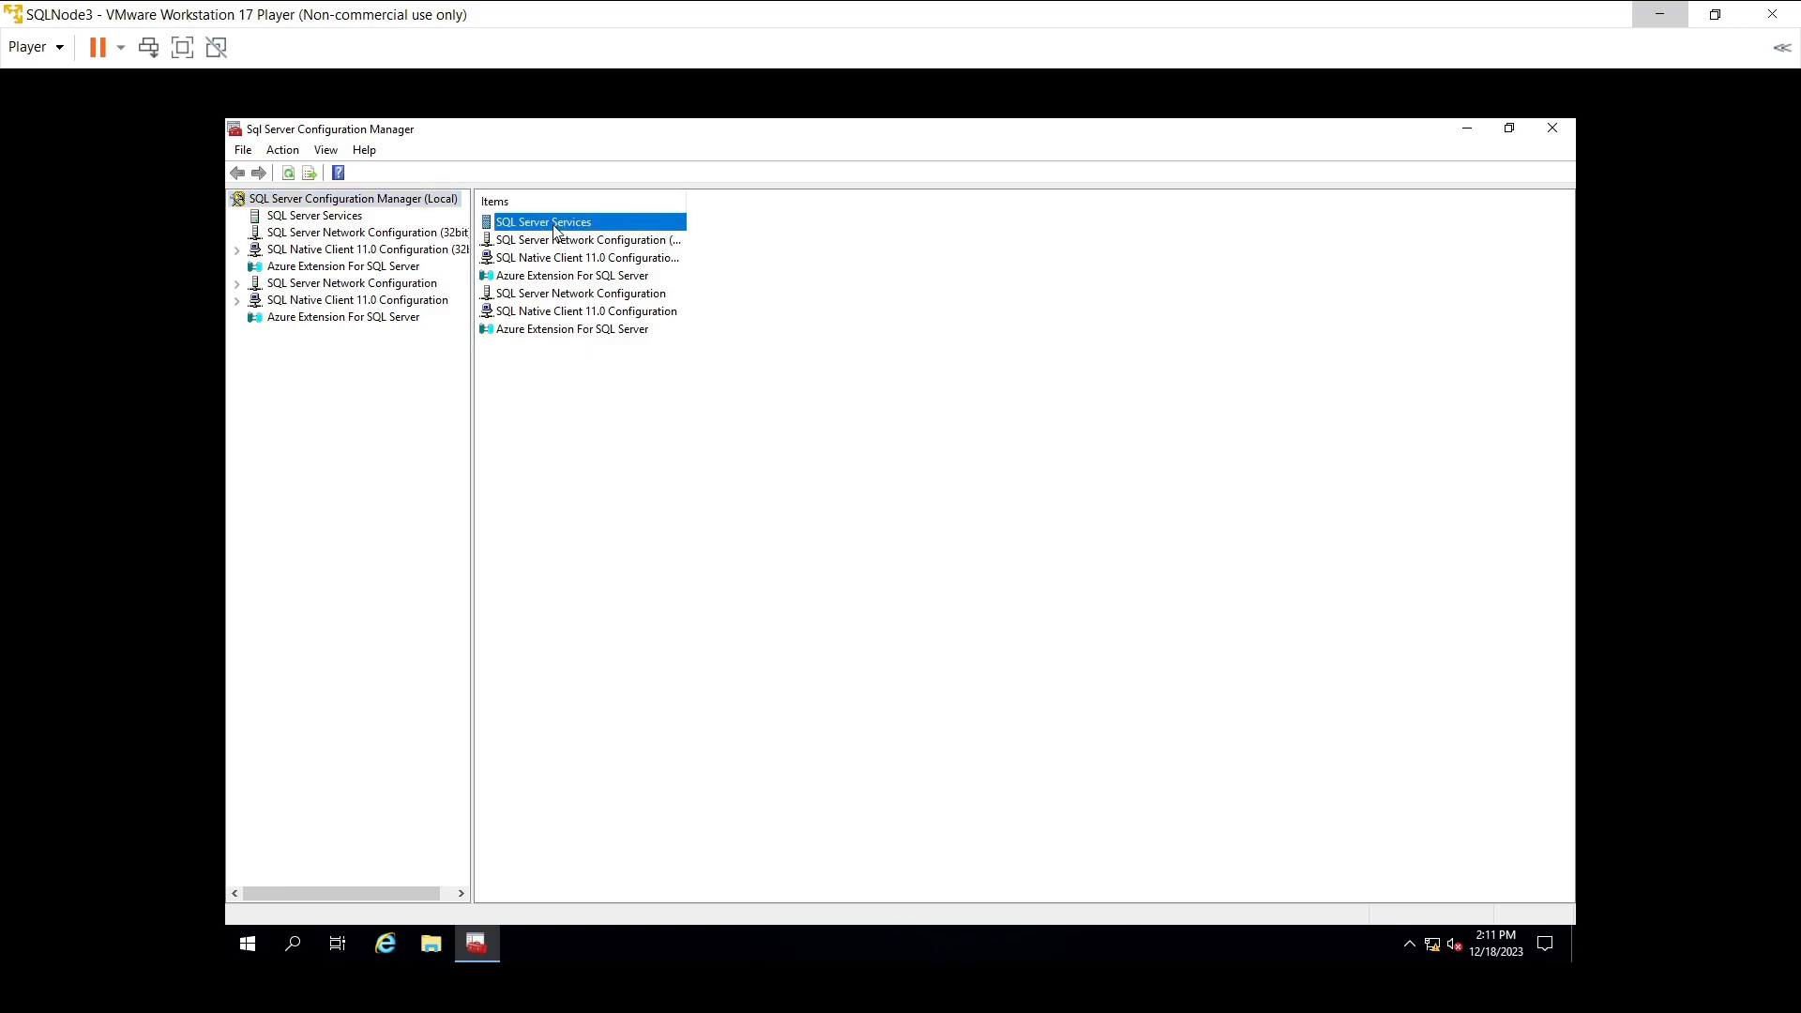
double_click(554, 228)
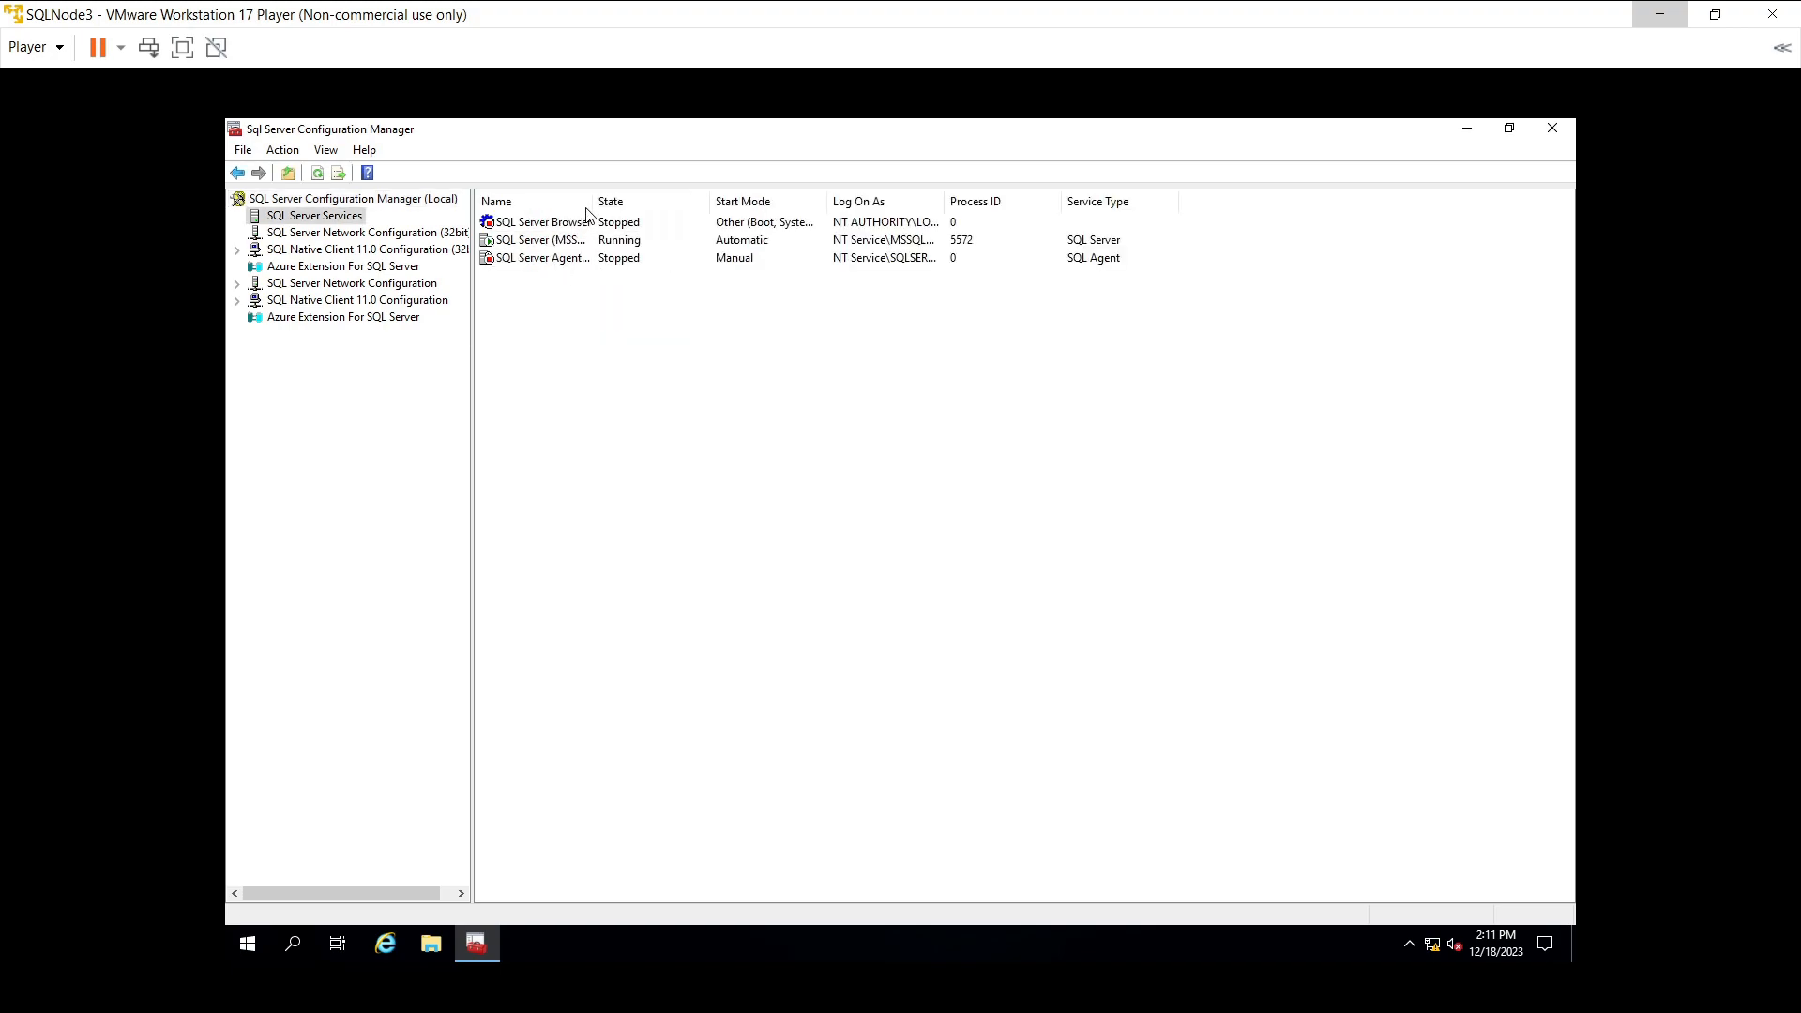
left_click_drag(591, 200, 713, 197)
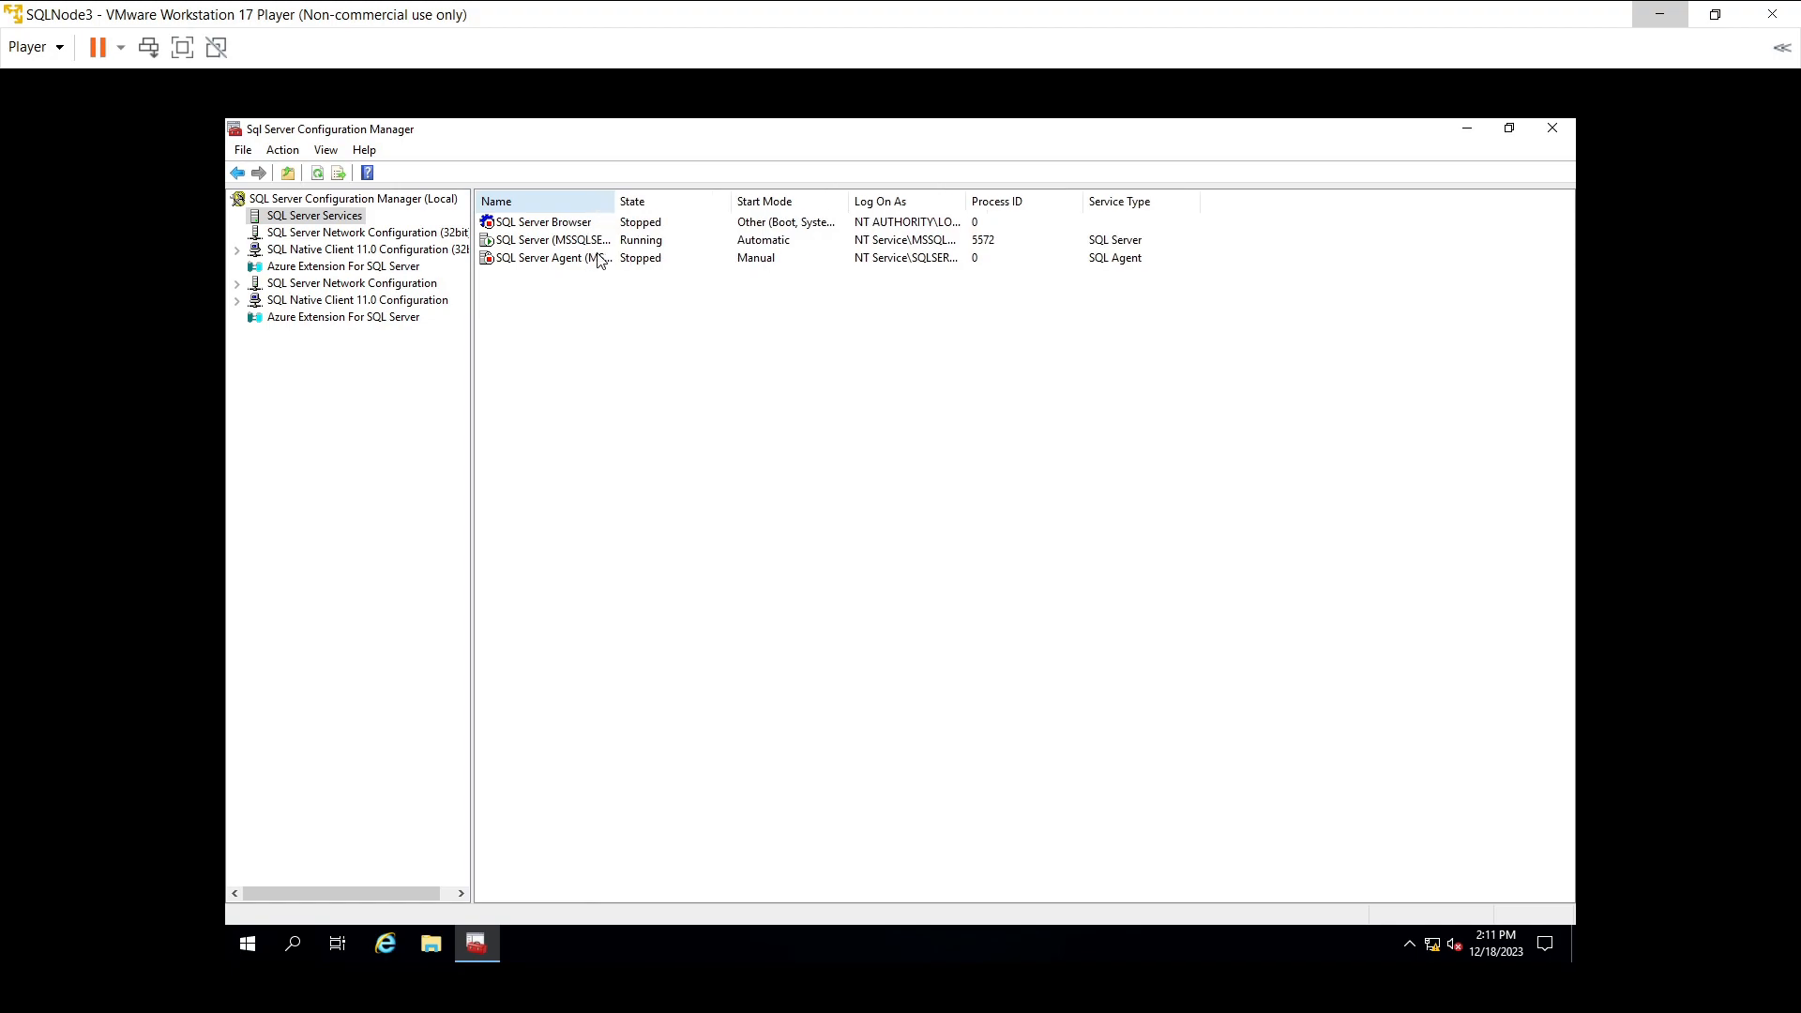
- Tick Enable Always On Availability Groups in SQL Server (MSSQLSERVER) properties, apply, and accept the restart warning
left_click(550, 244)
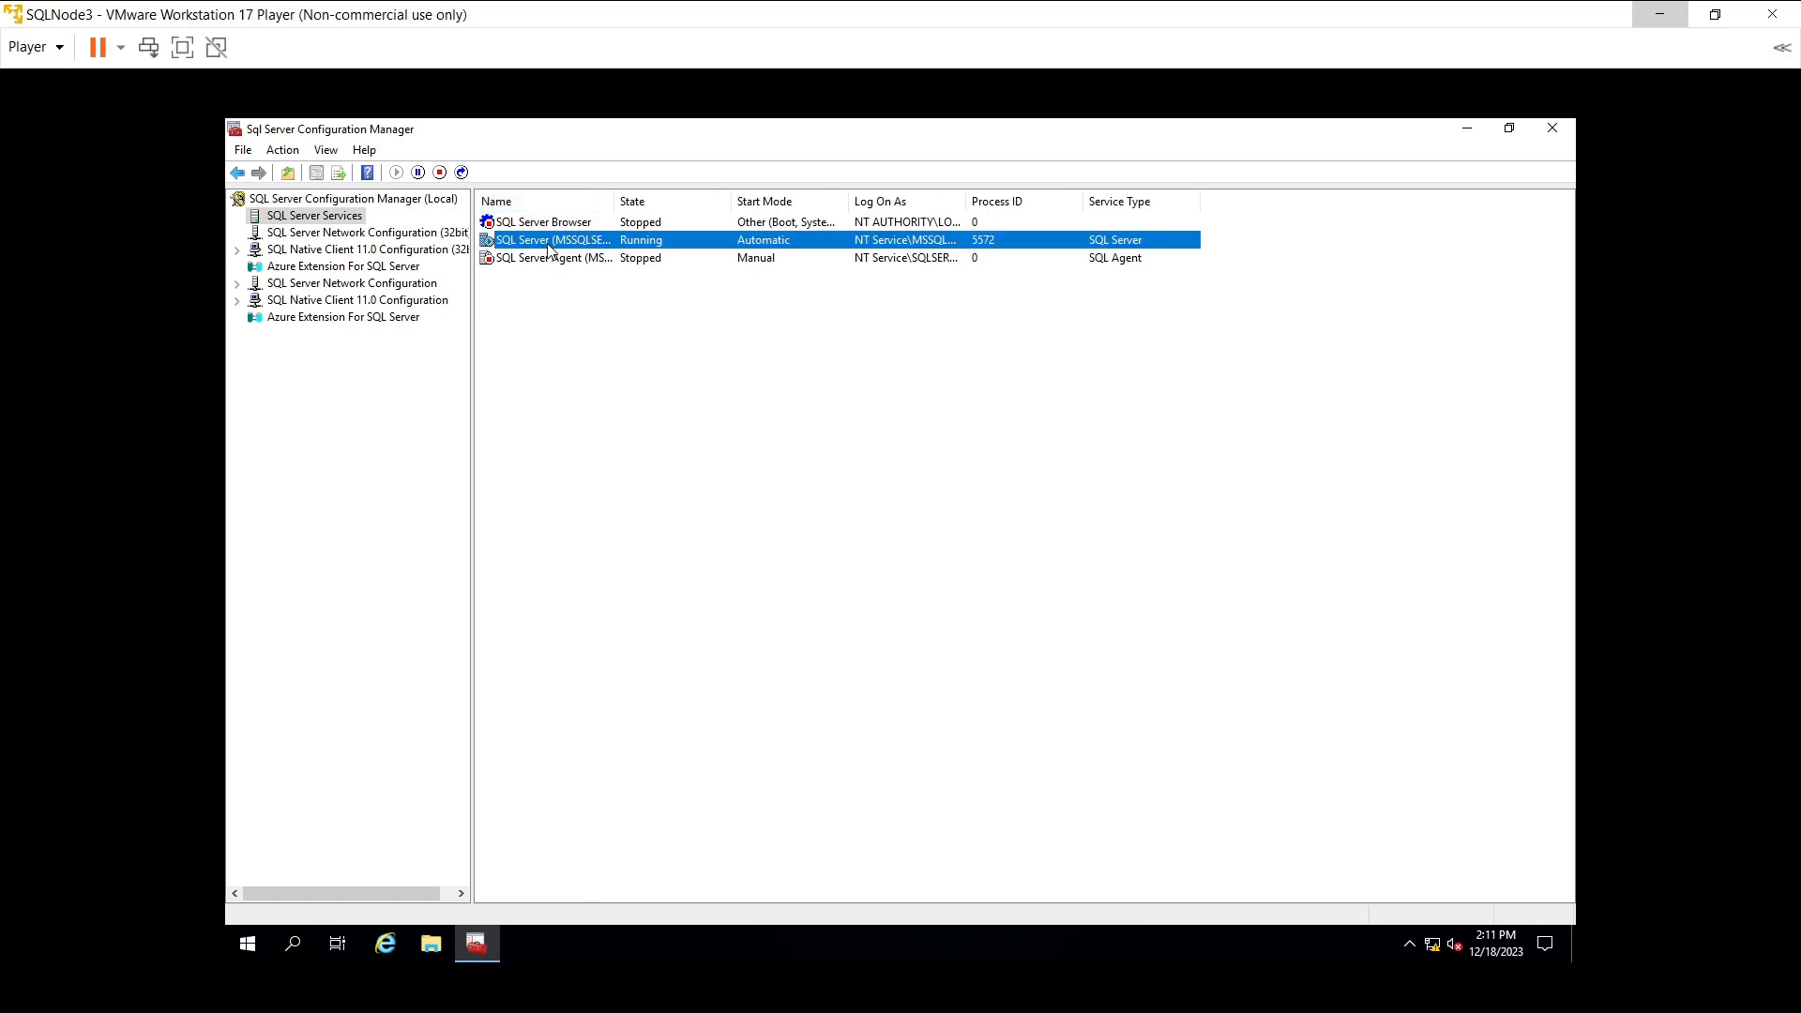
right_click(548, 248)
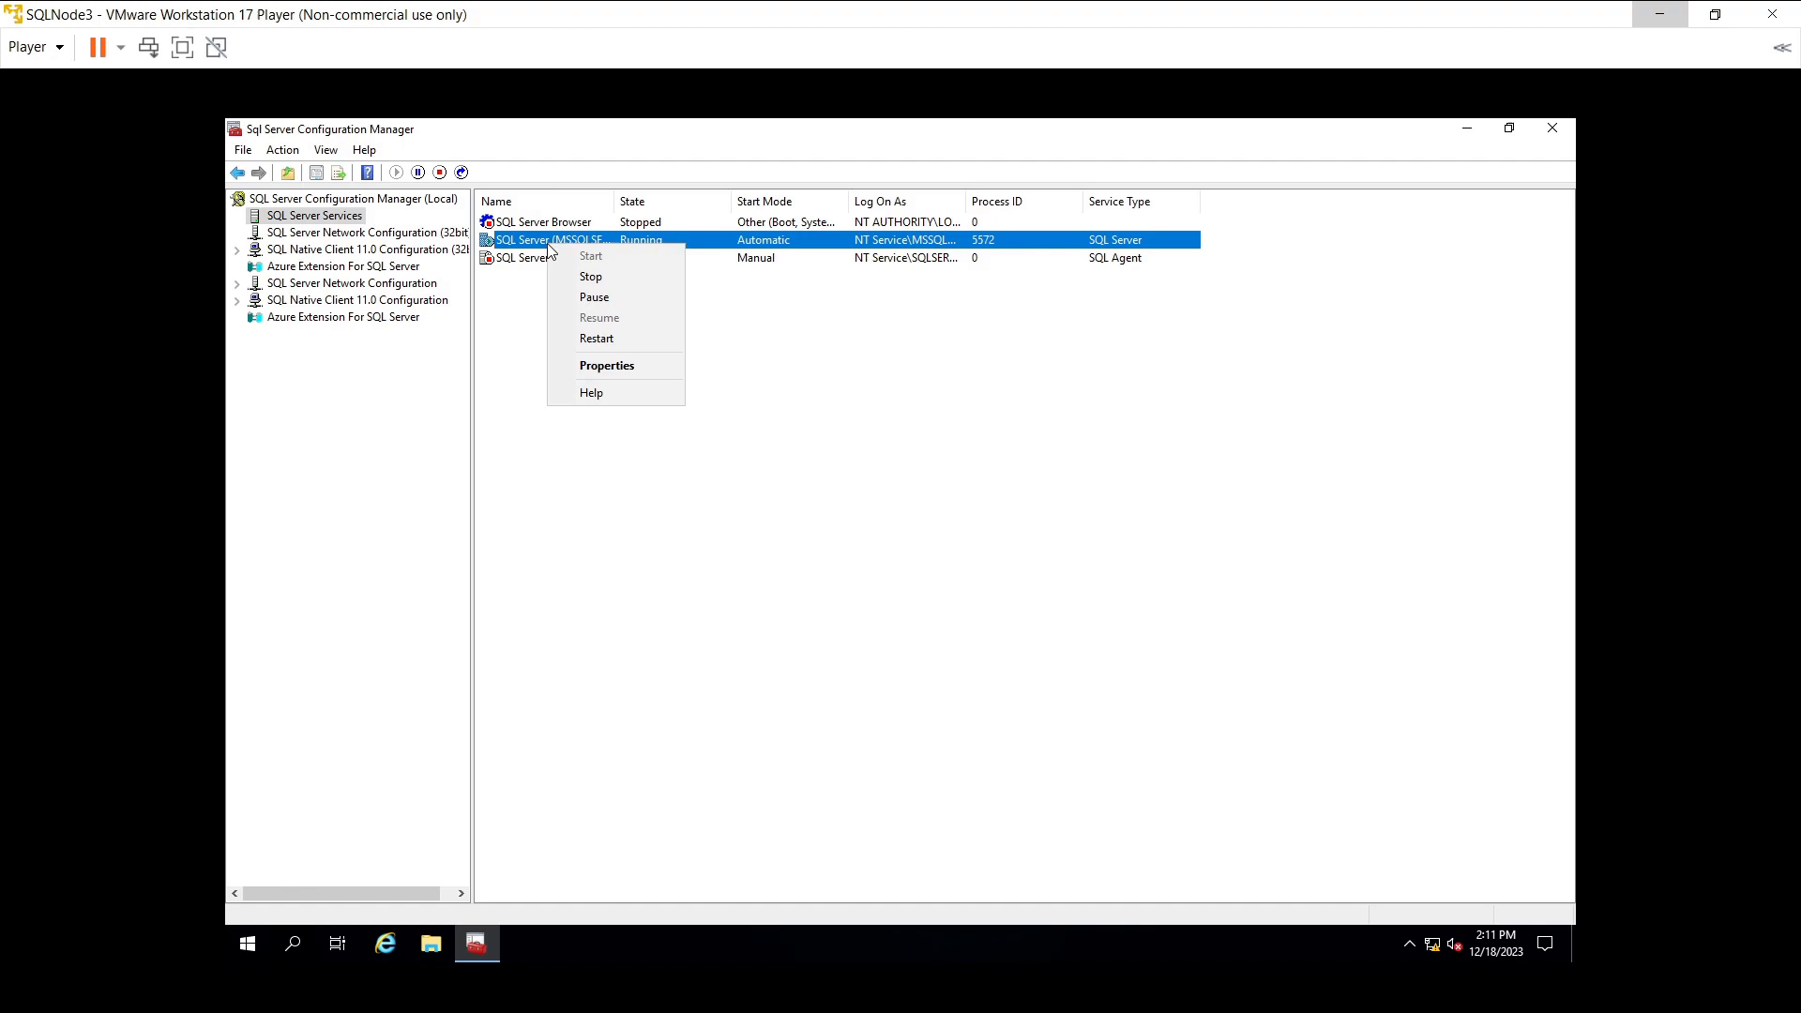
left_click(601, 368)
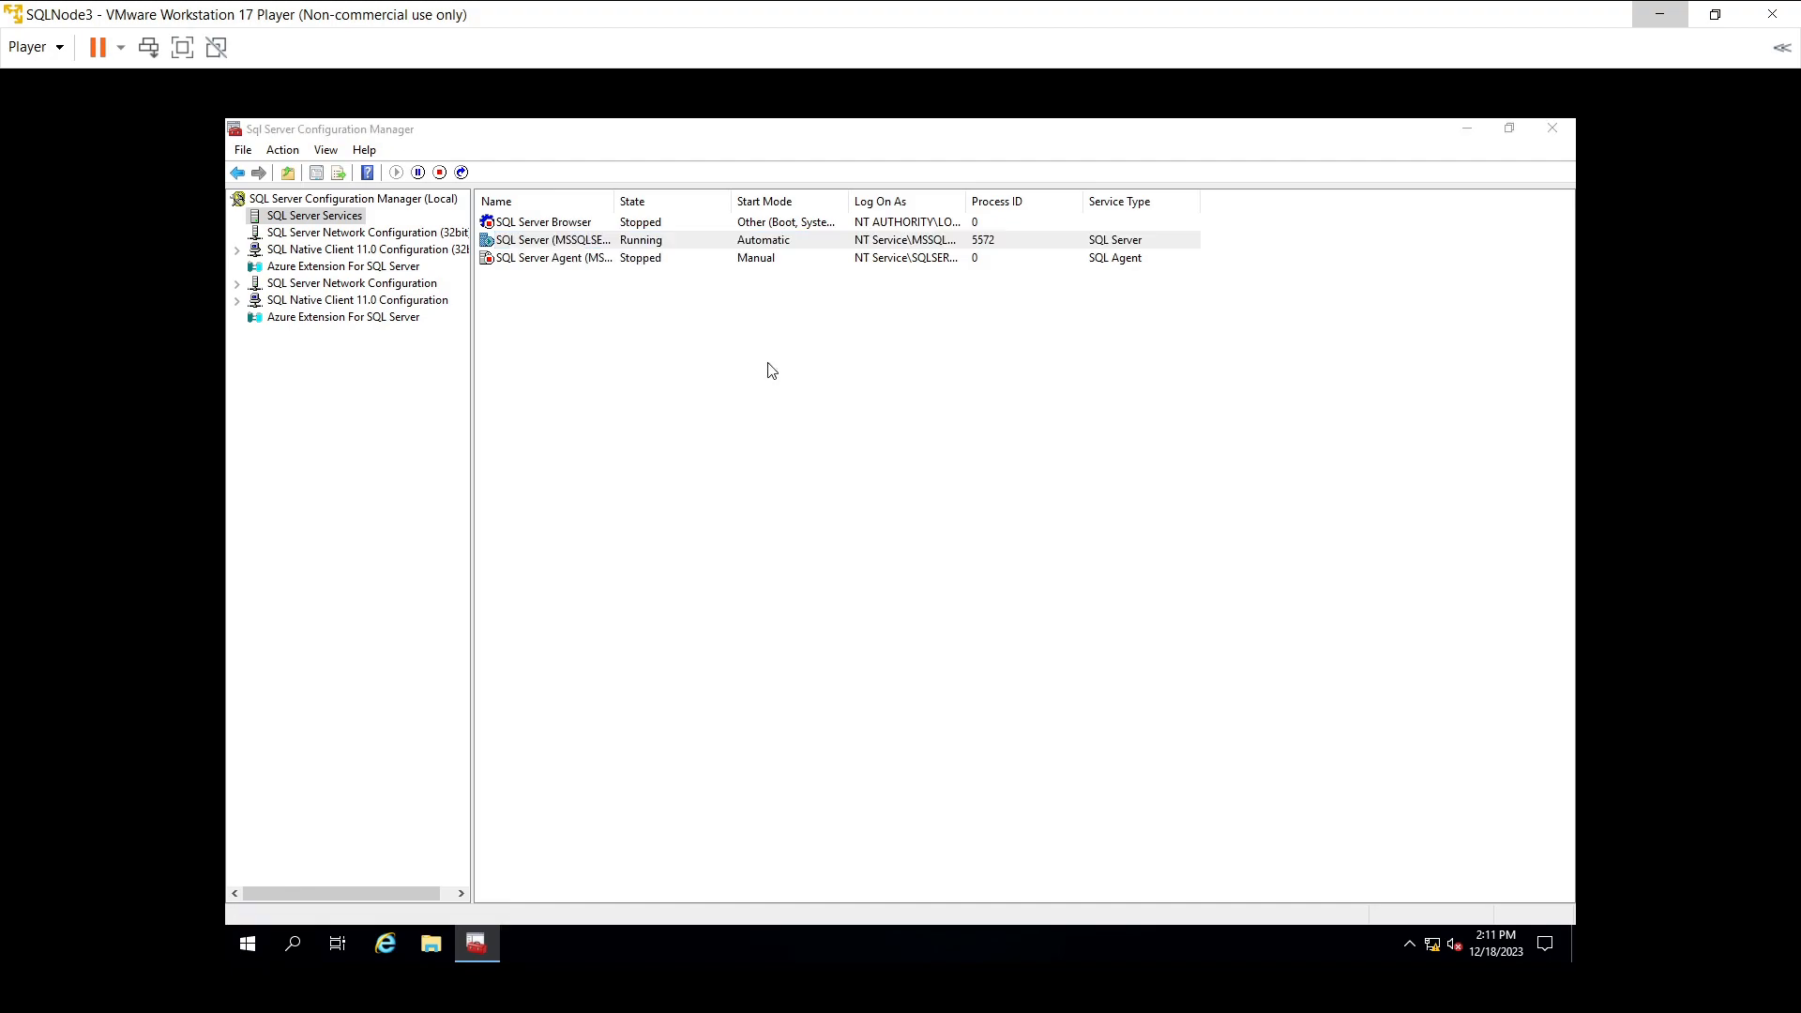
left_click(799, 335)
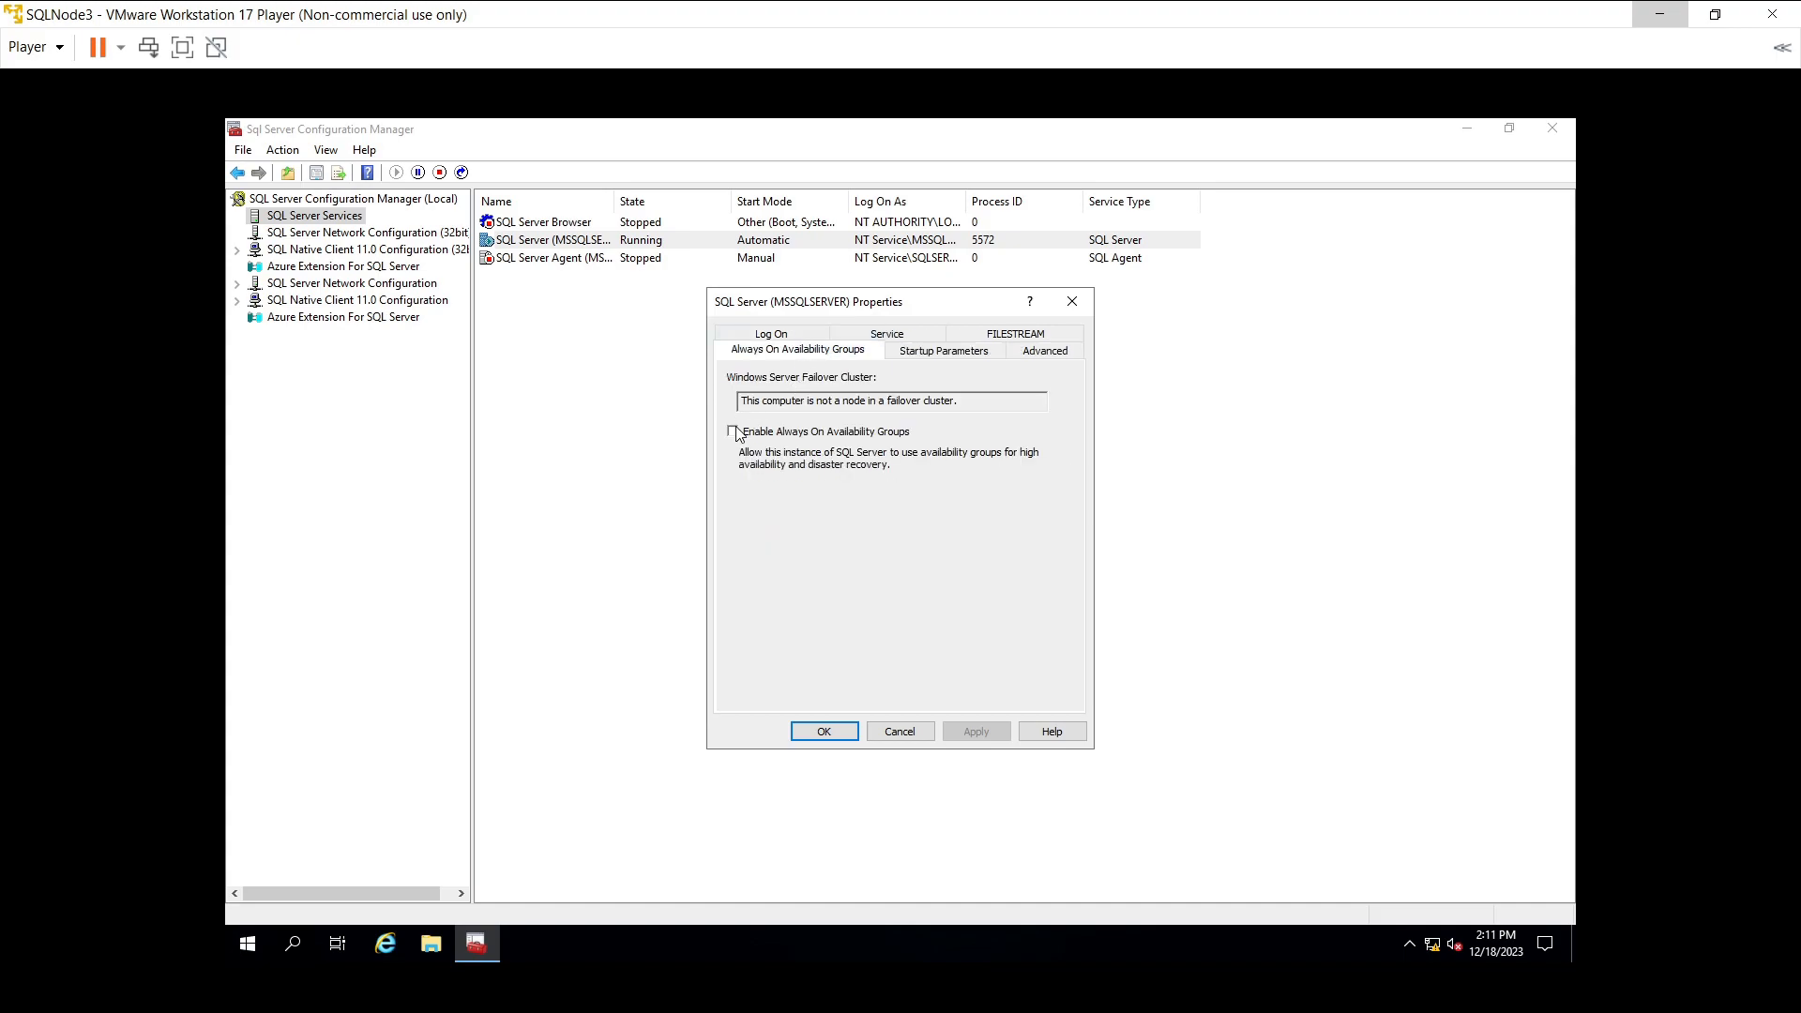
left_click(733, 433)
left_click(961, 730)
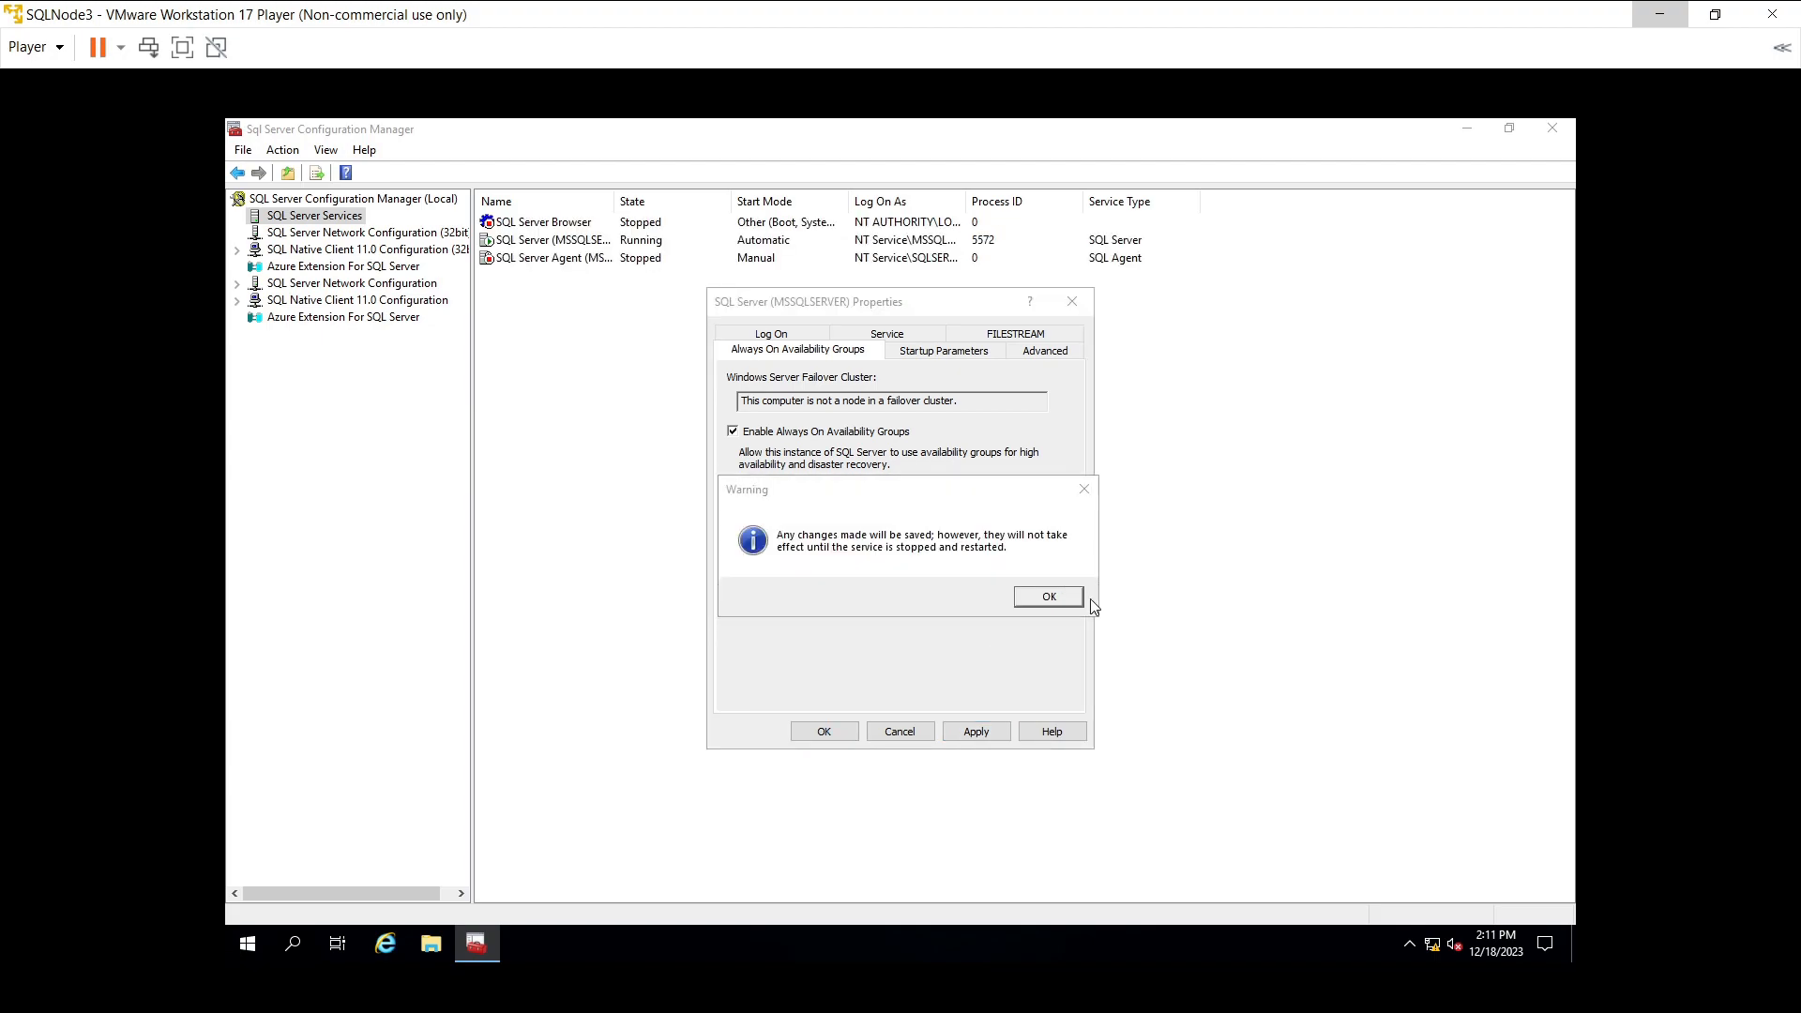
left_click(1049, 596)
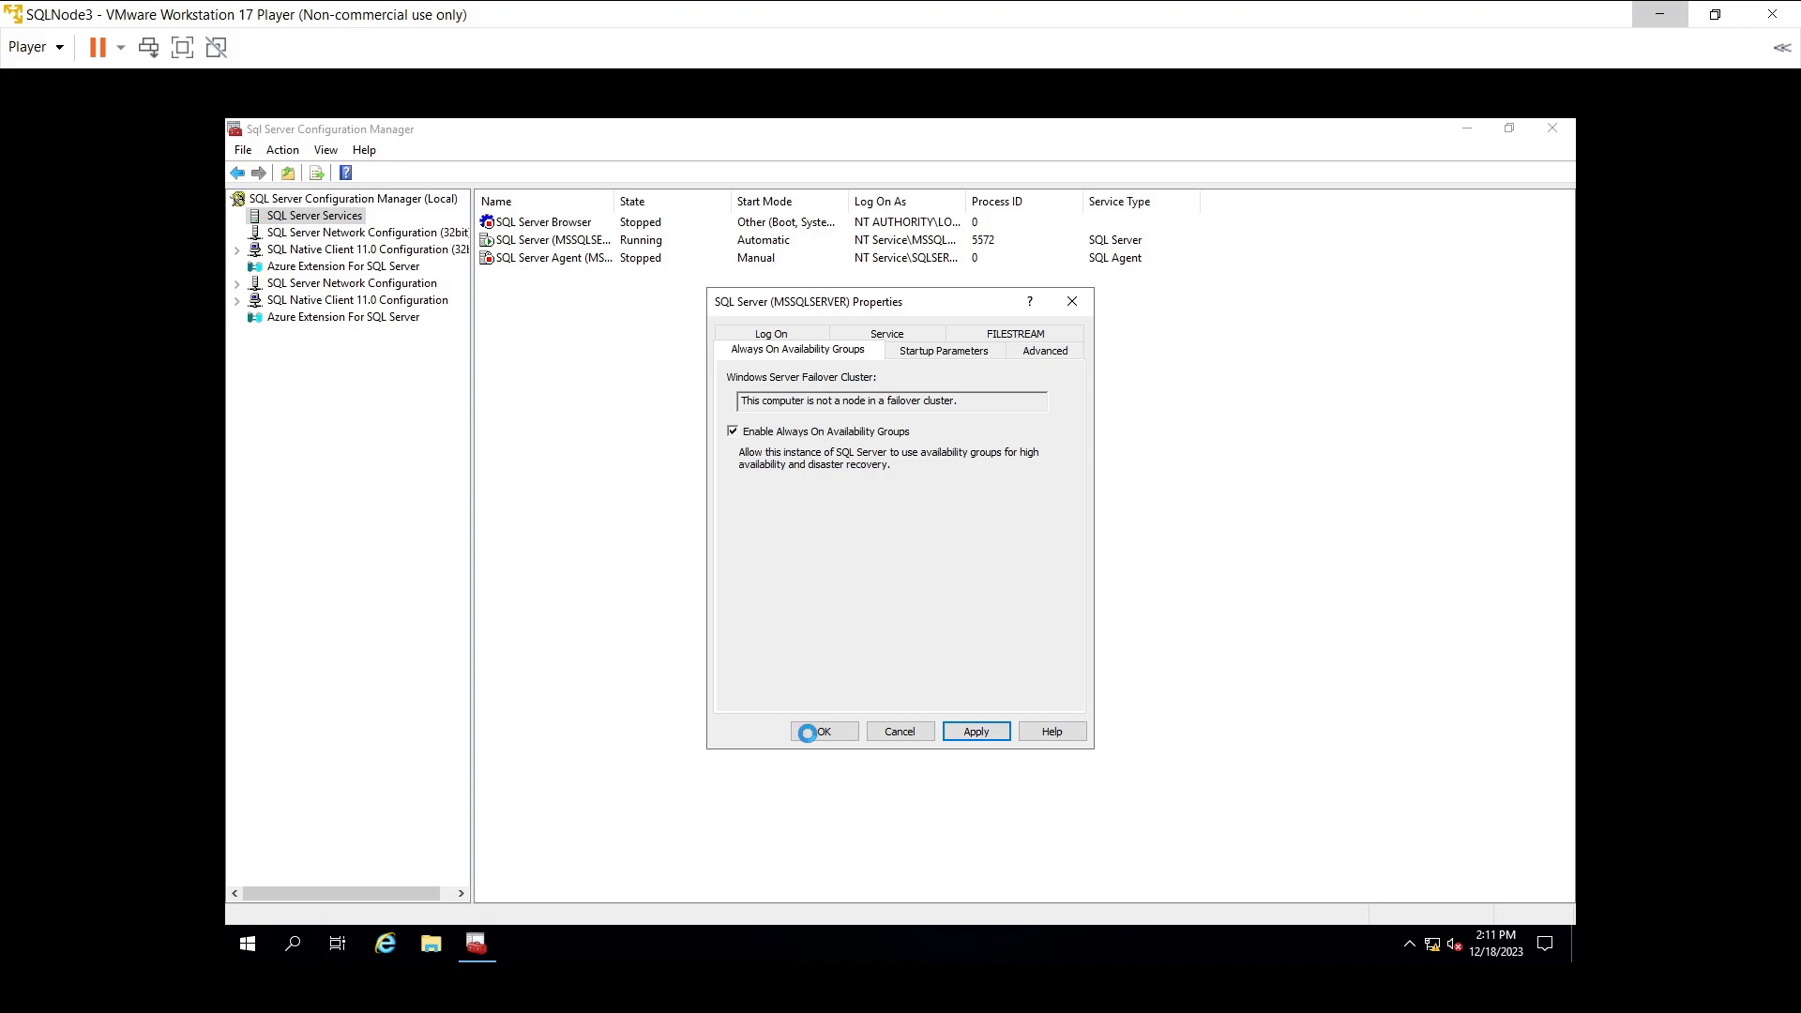
left_click(812, 735)
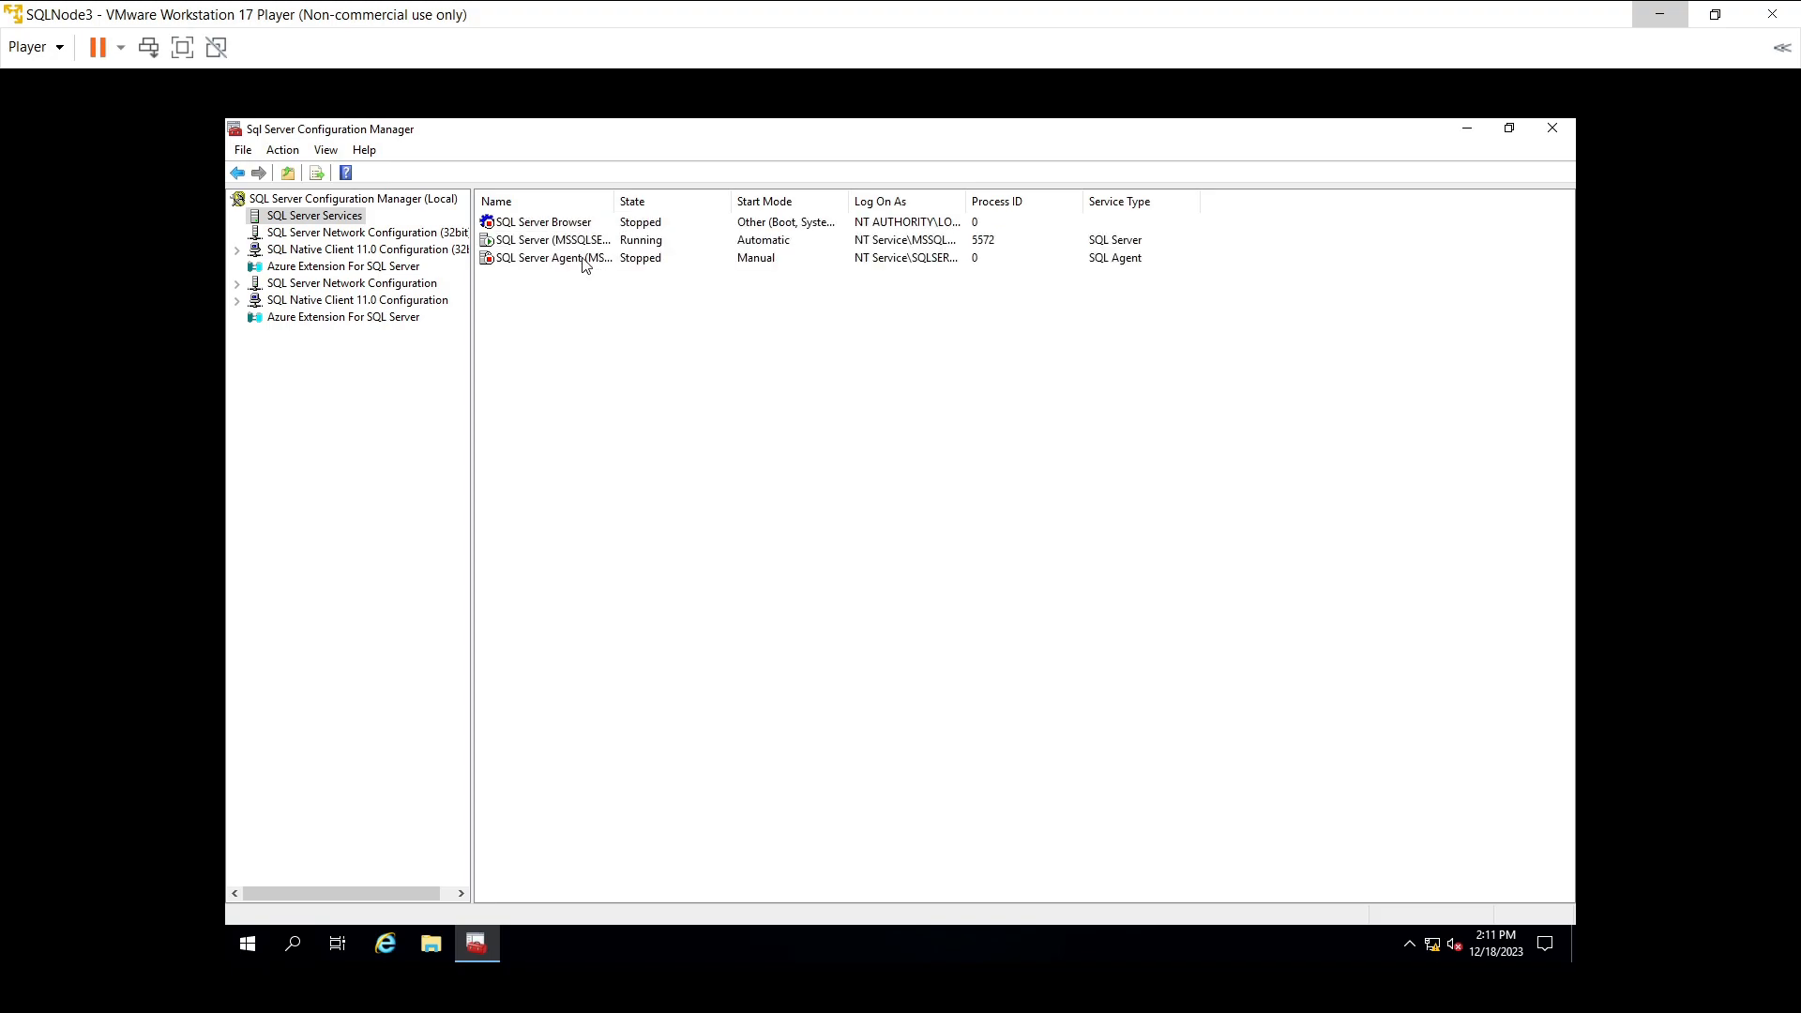
- Set the SQL Server Agent service's Start Mode to Automatic and apply it
left_click(583, 266)
double_click(751, 260)
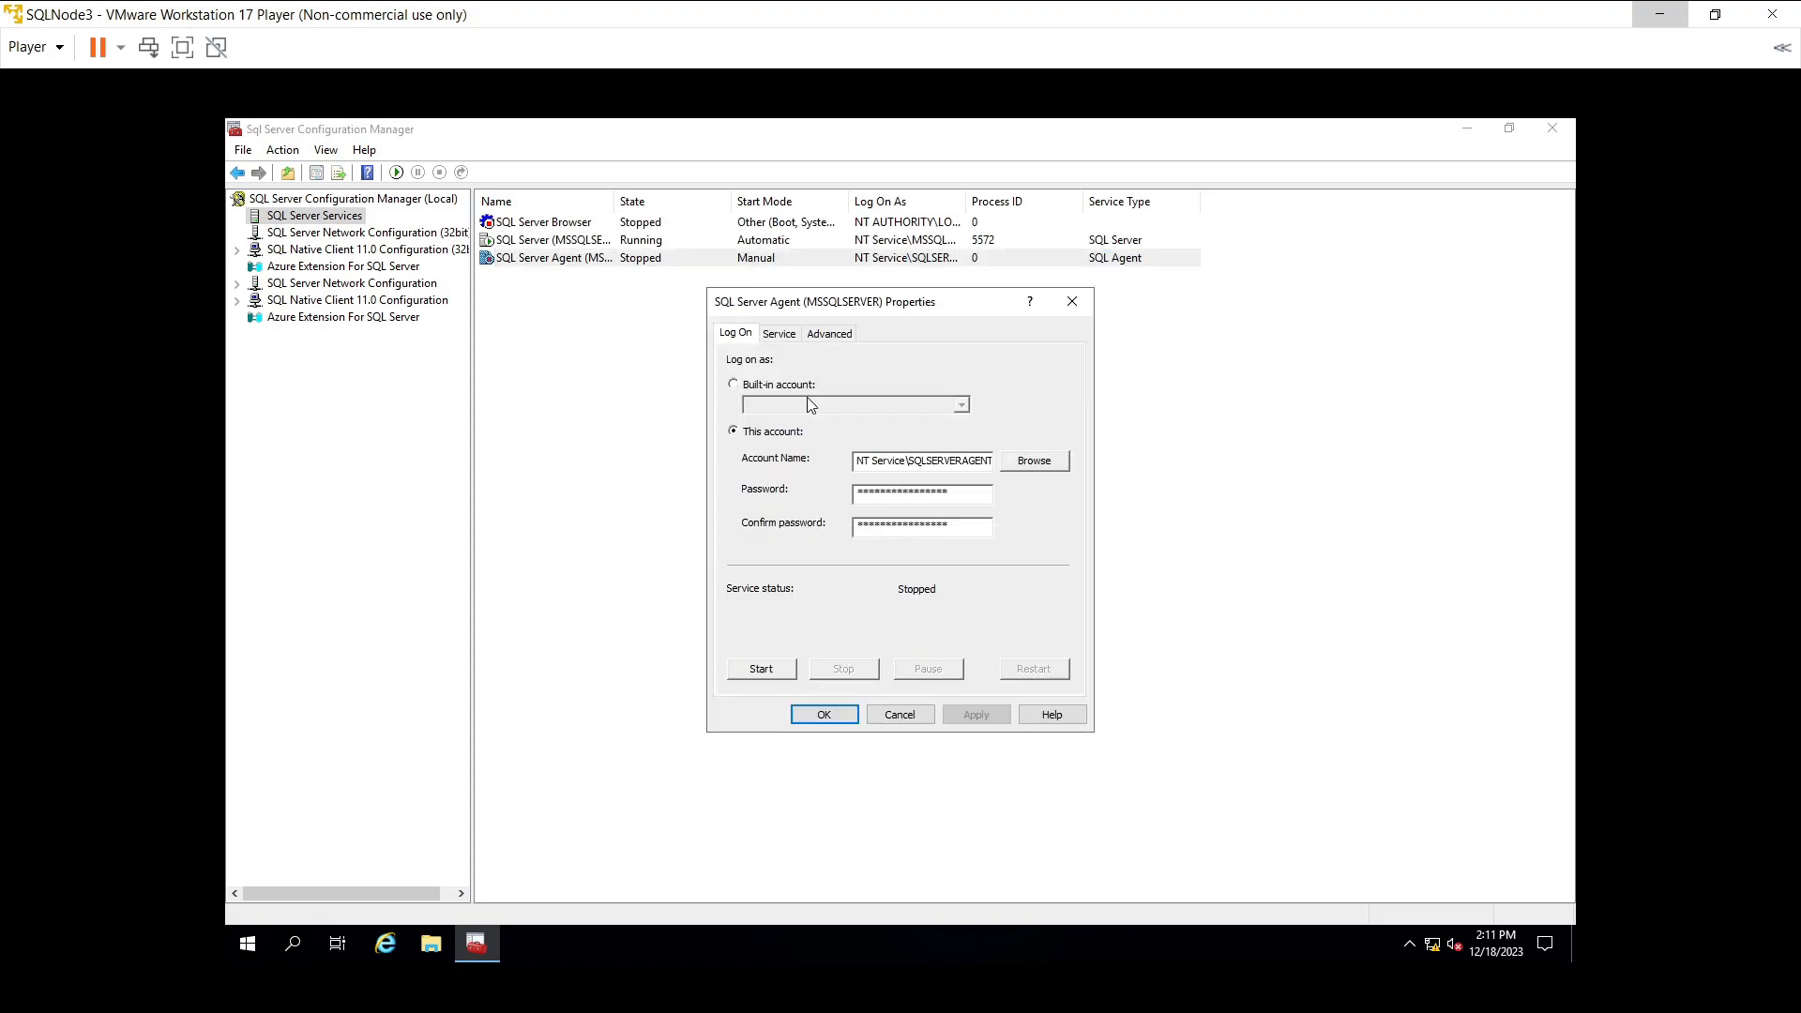
left_click(777, 335)
left_click(980, 486)
left_click(1065, 486)
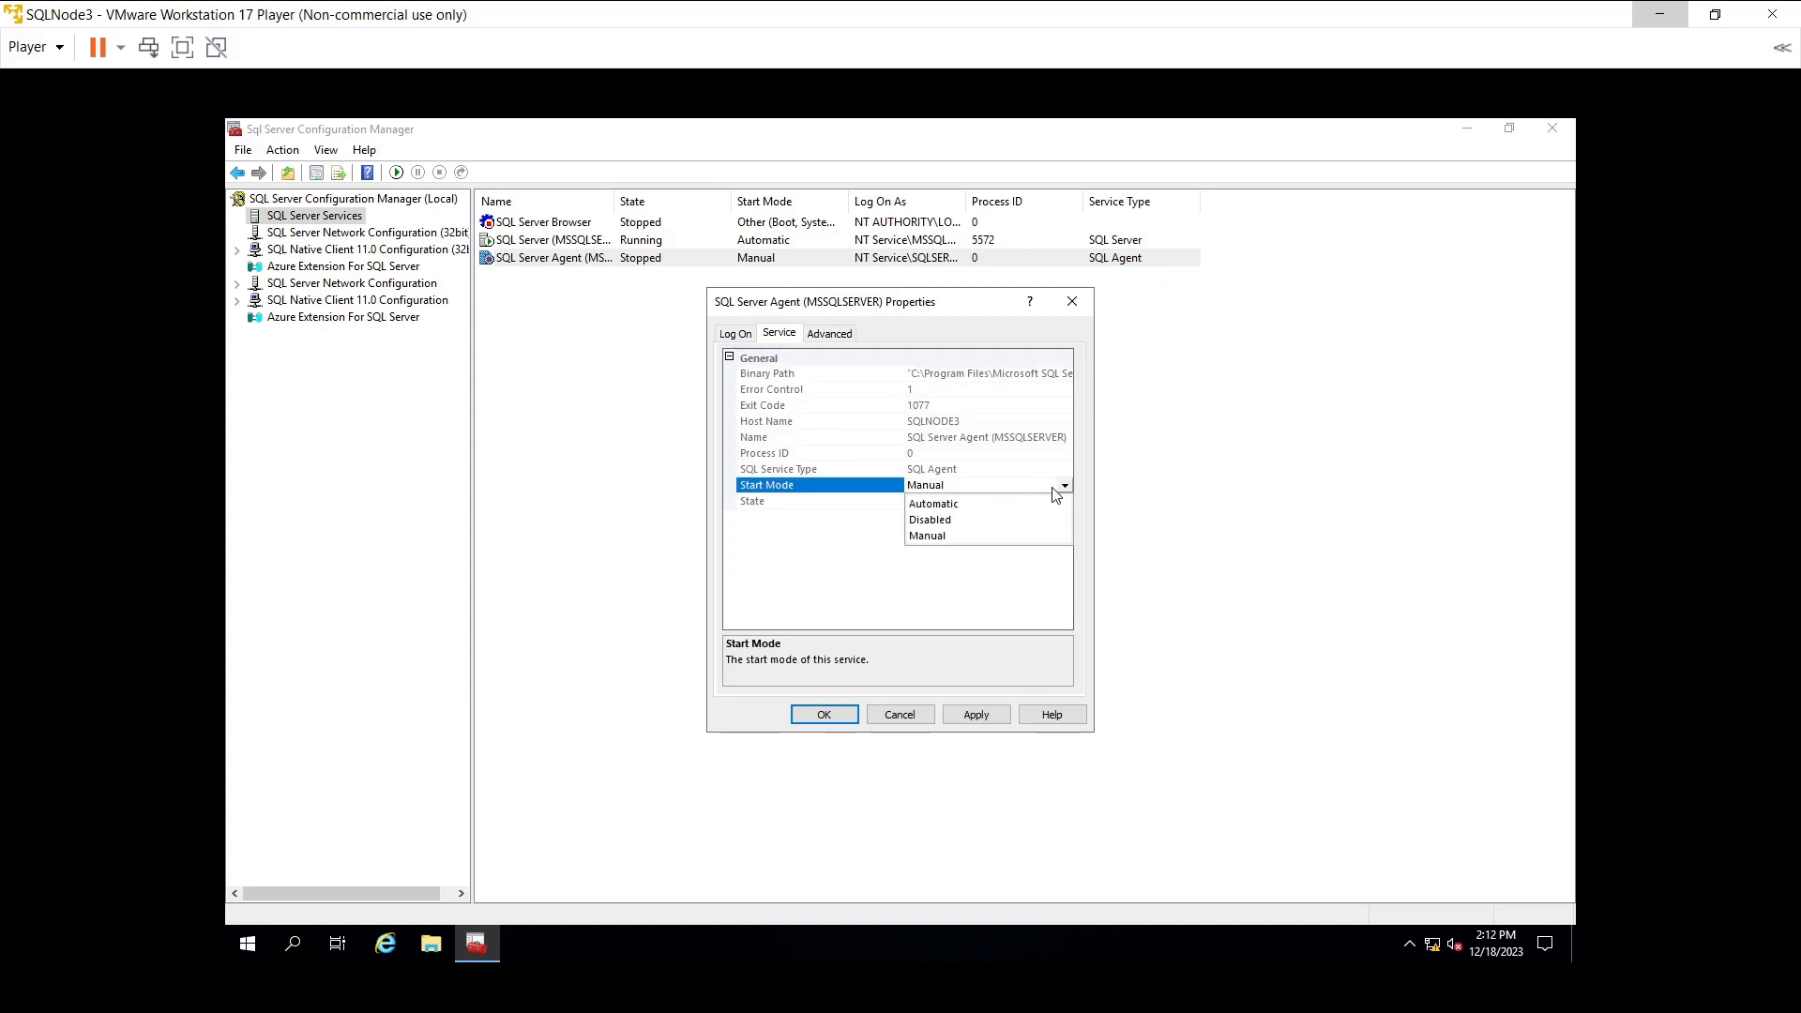
left_click(970, 501)
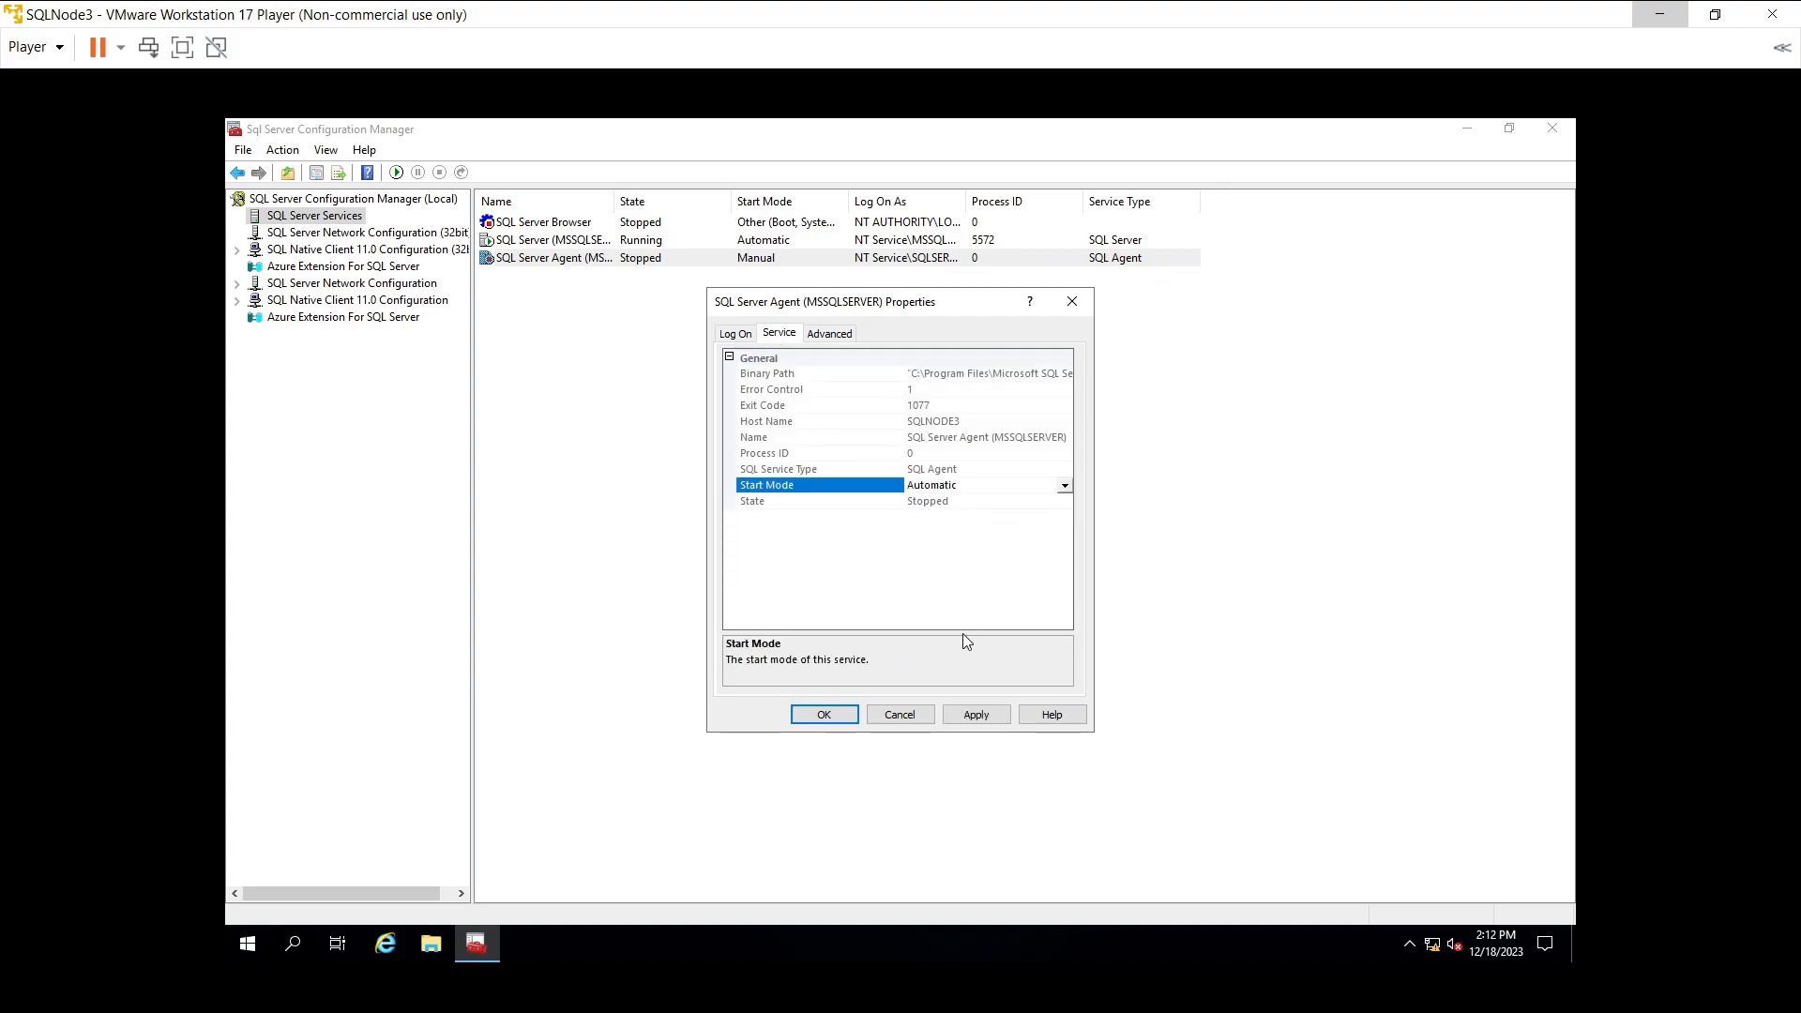
left_click(974, 717)
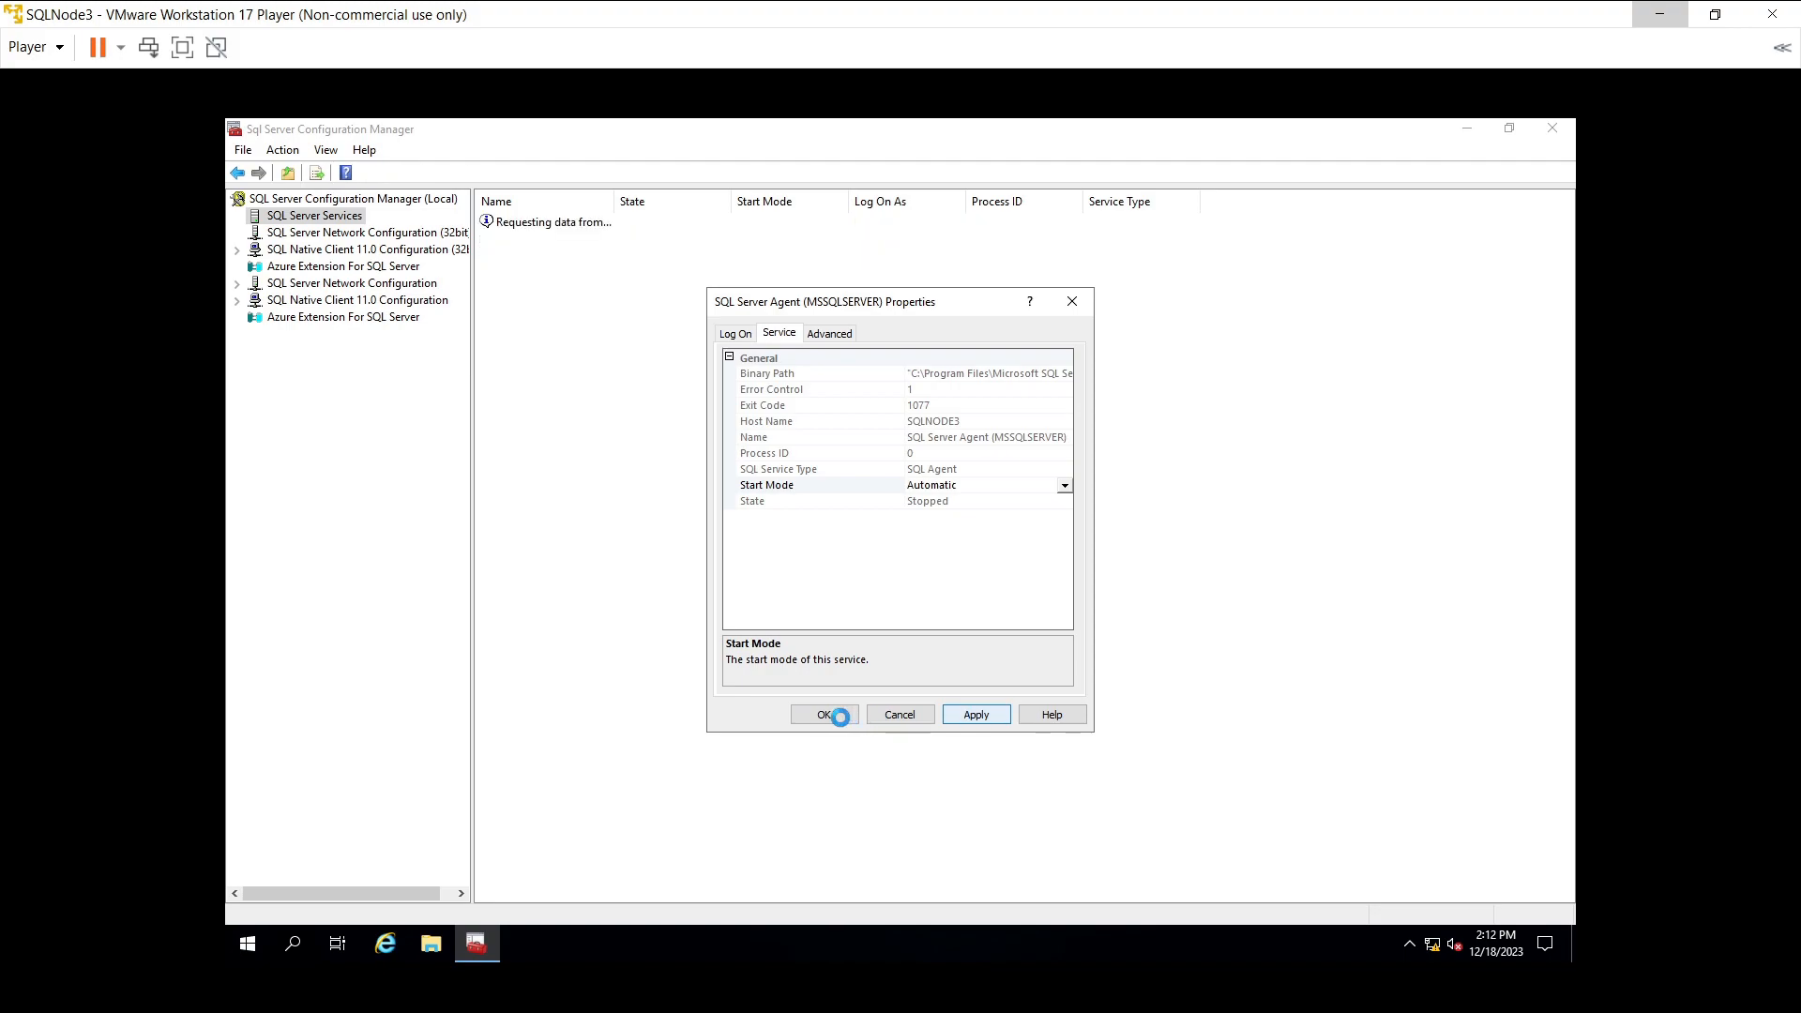
left_click(836, 716)
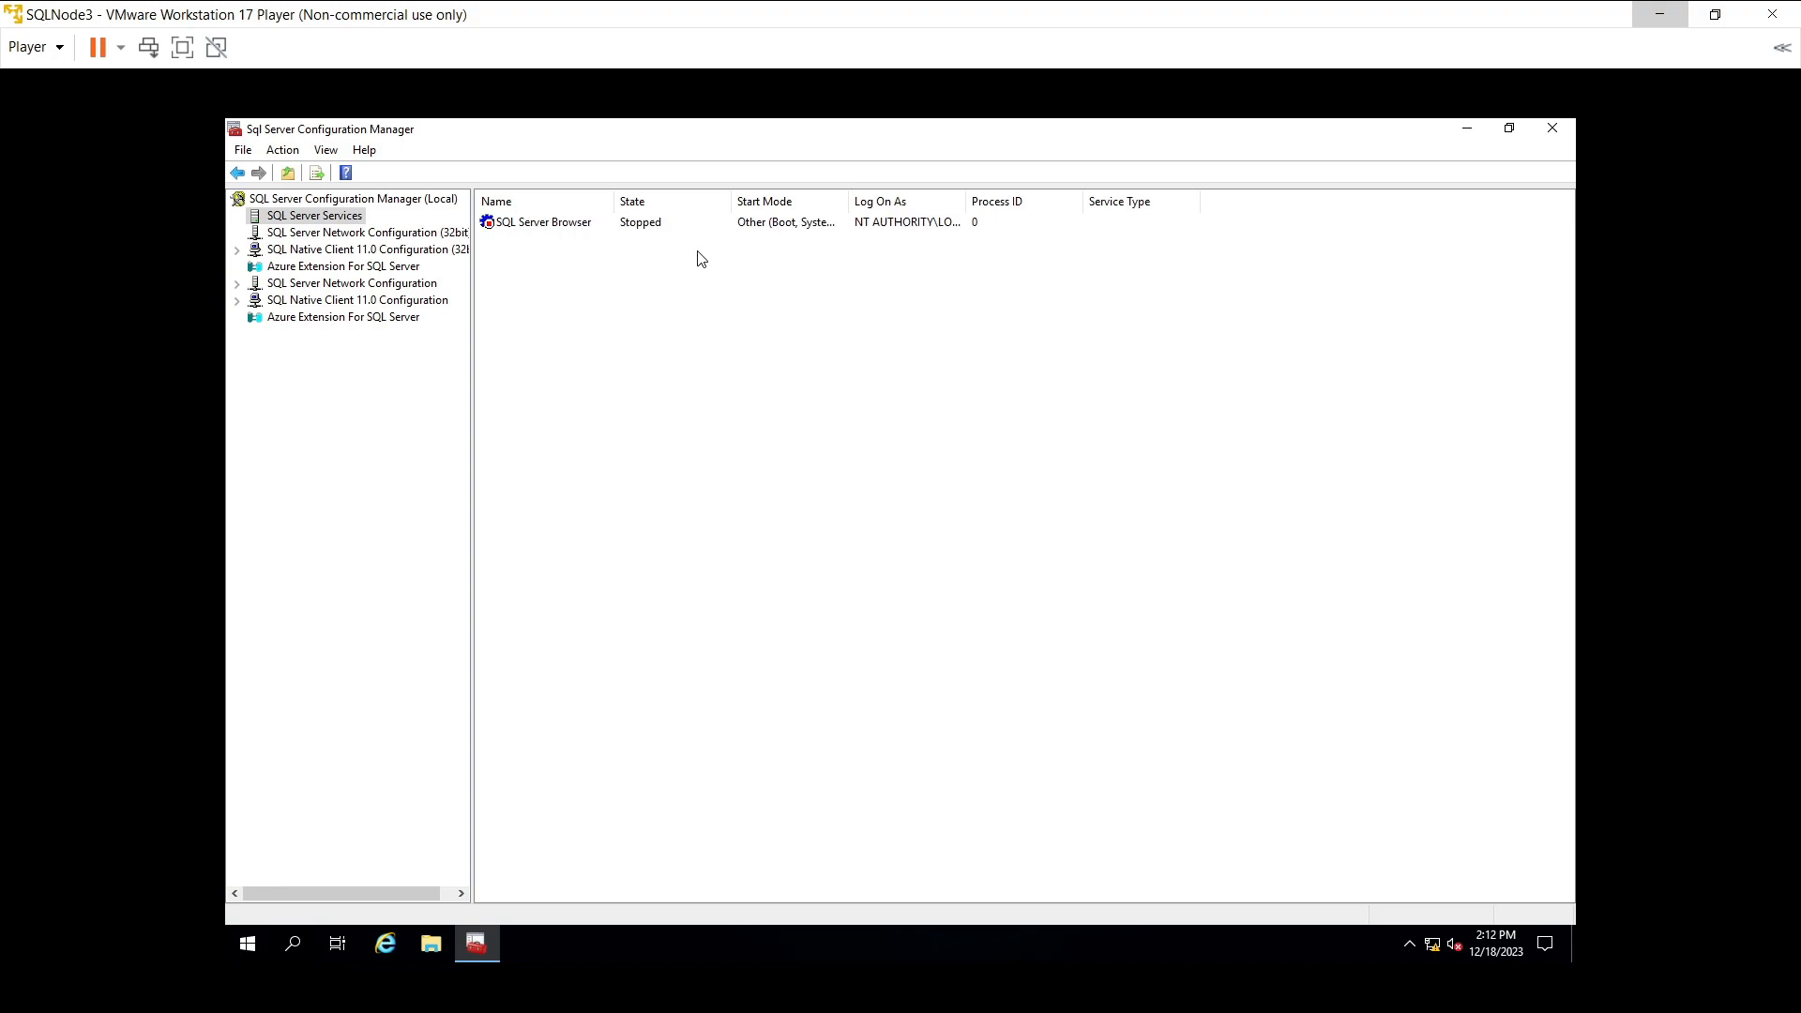
- Start the SQL Server Agent service and close SQL Server Configuration Manager
left_click(578, 262)
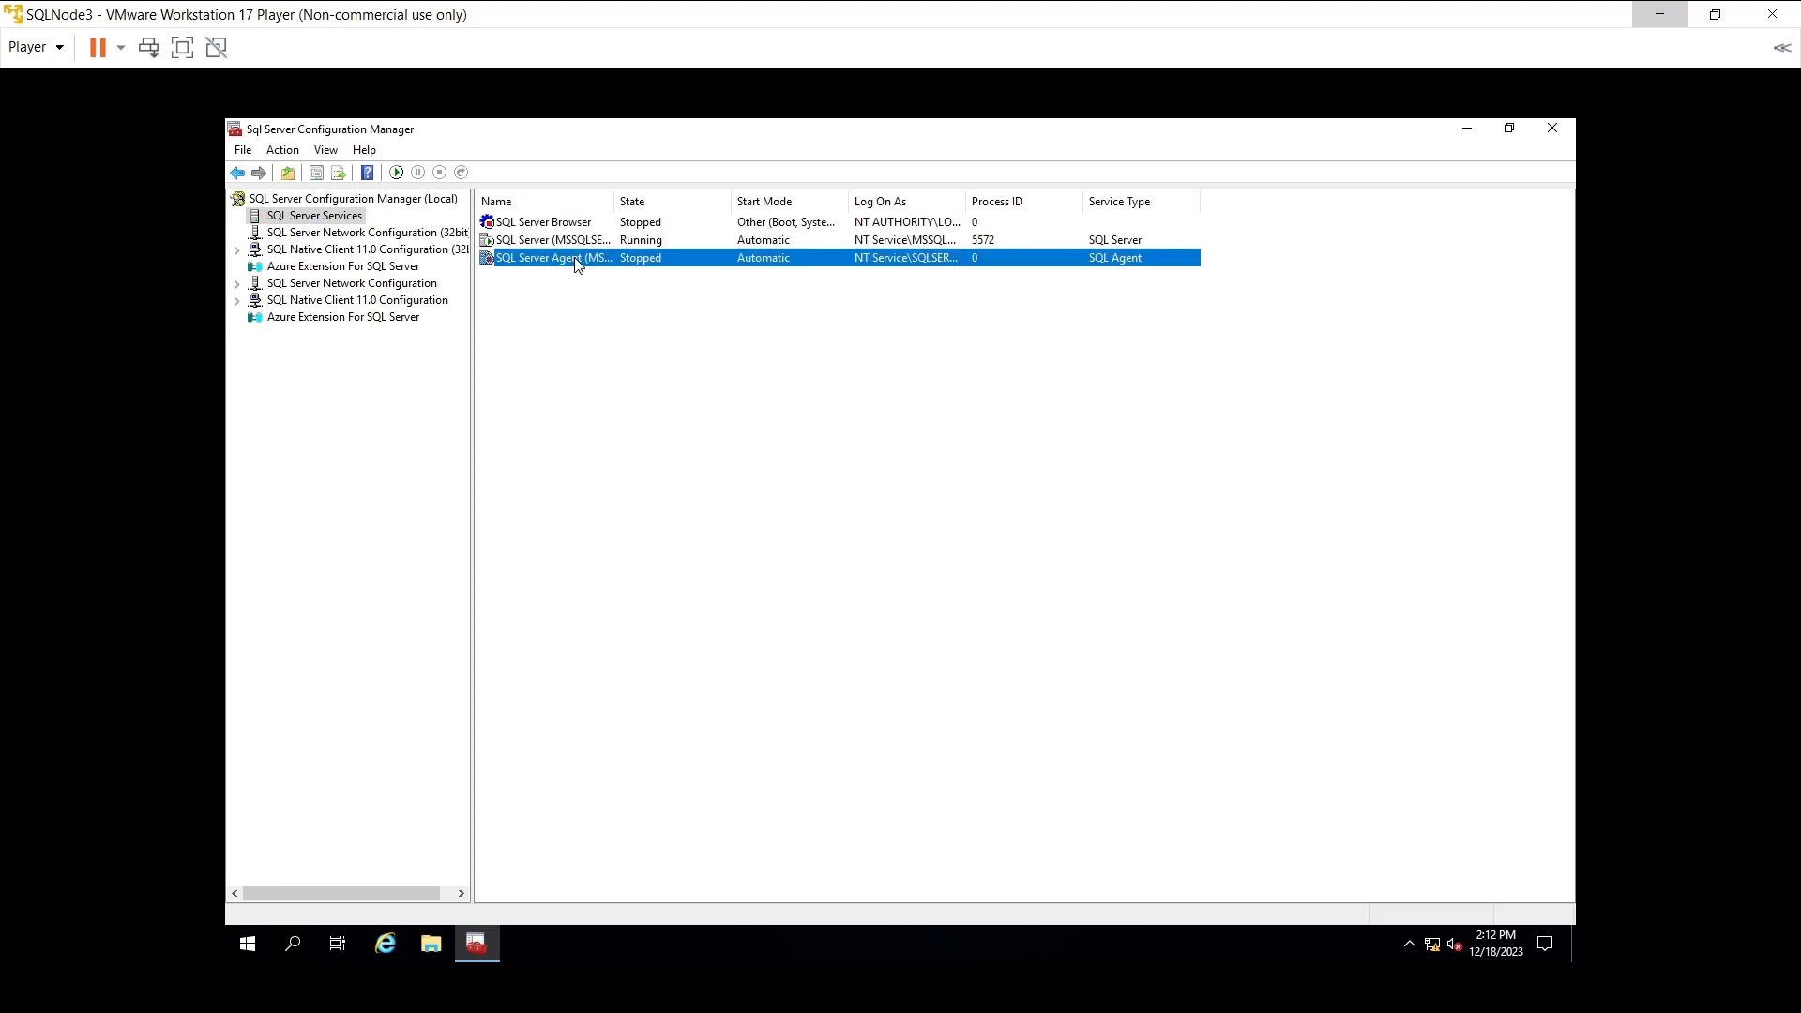
right_click(578, 262)
left_click(644, 268)
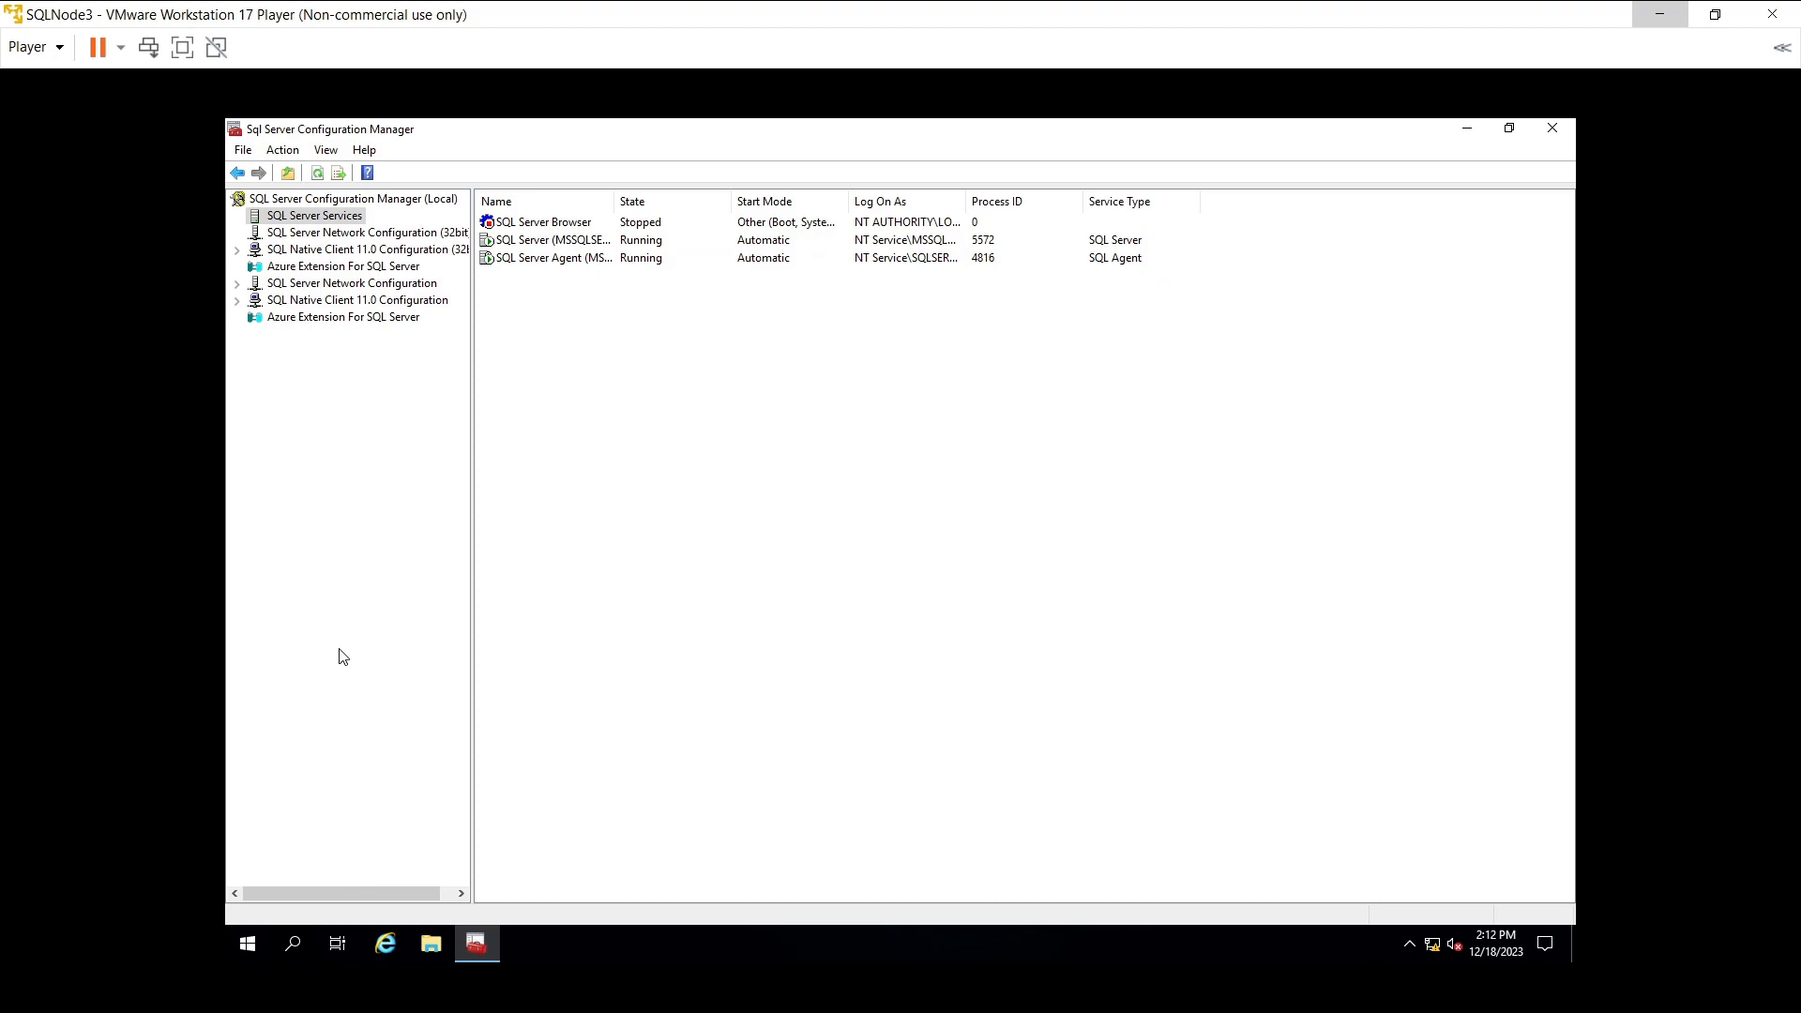
left_click(1551, 132)
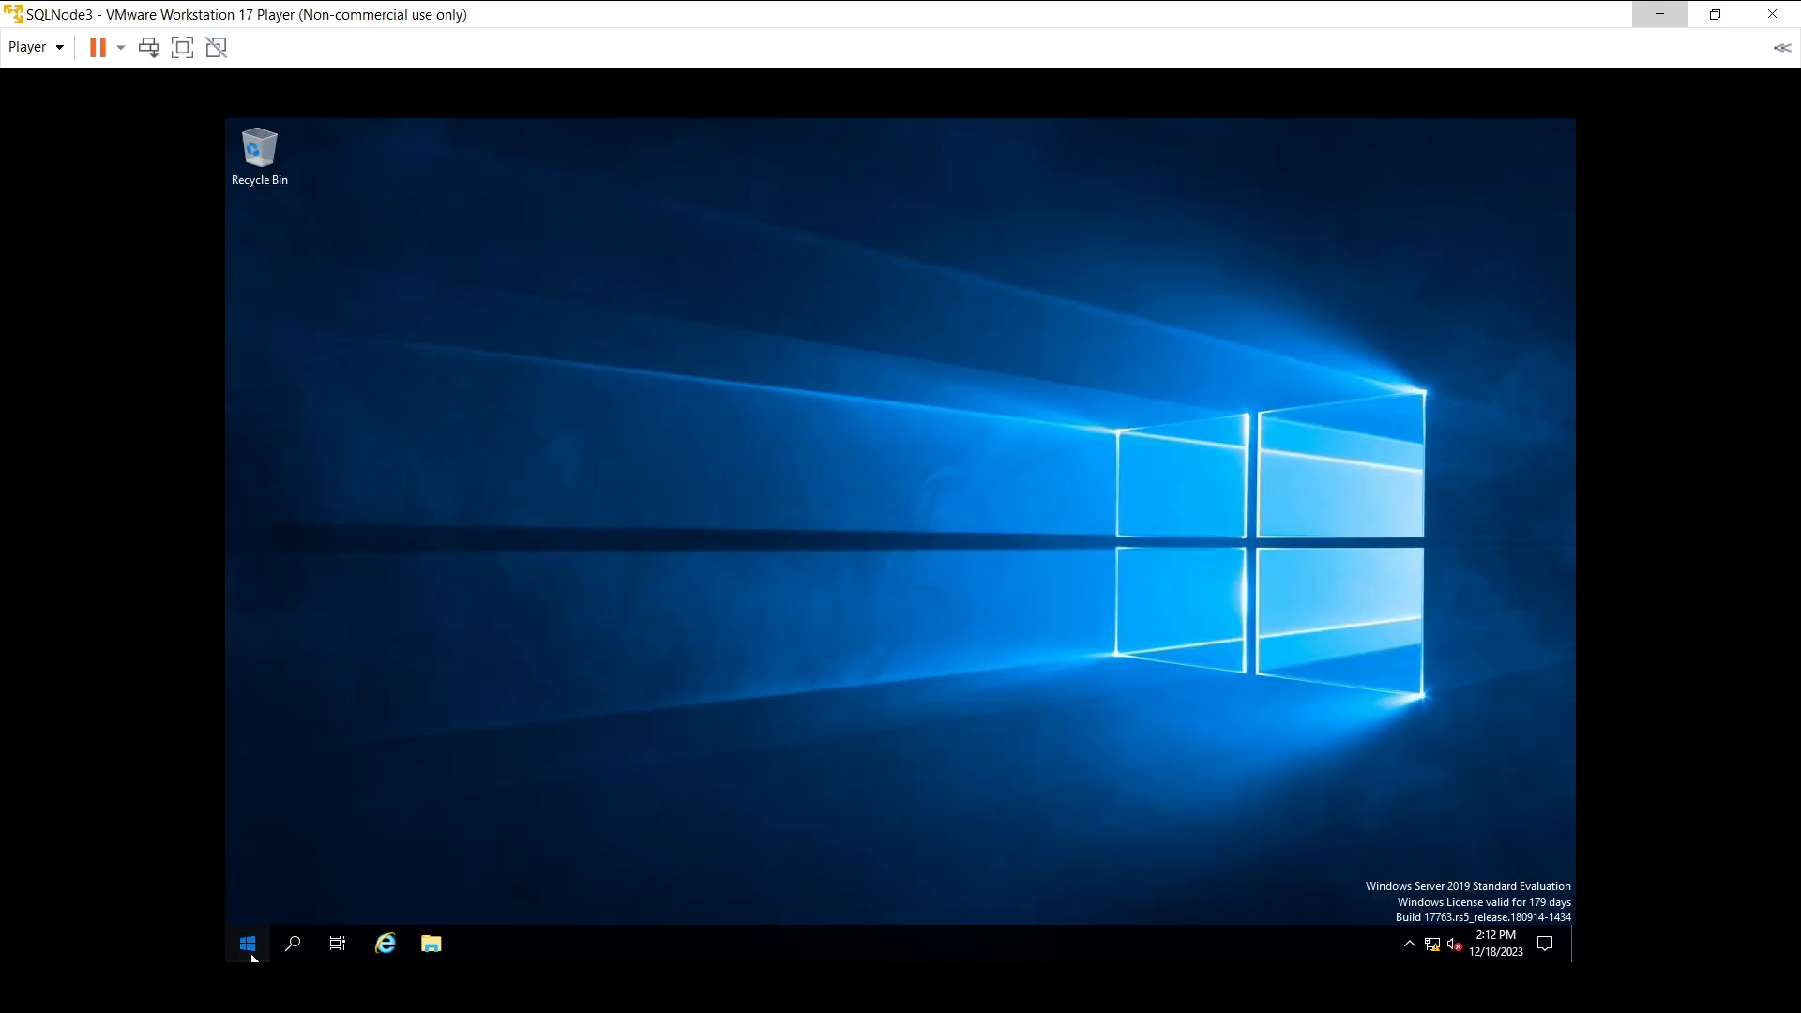
- Restart SQLNode3 from the Start menu's Power options
left_click(248, 944)
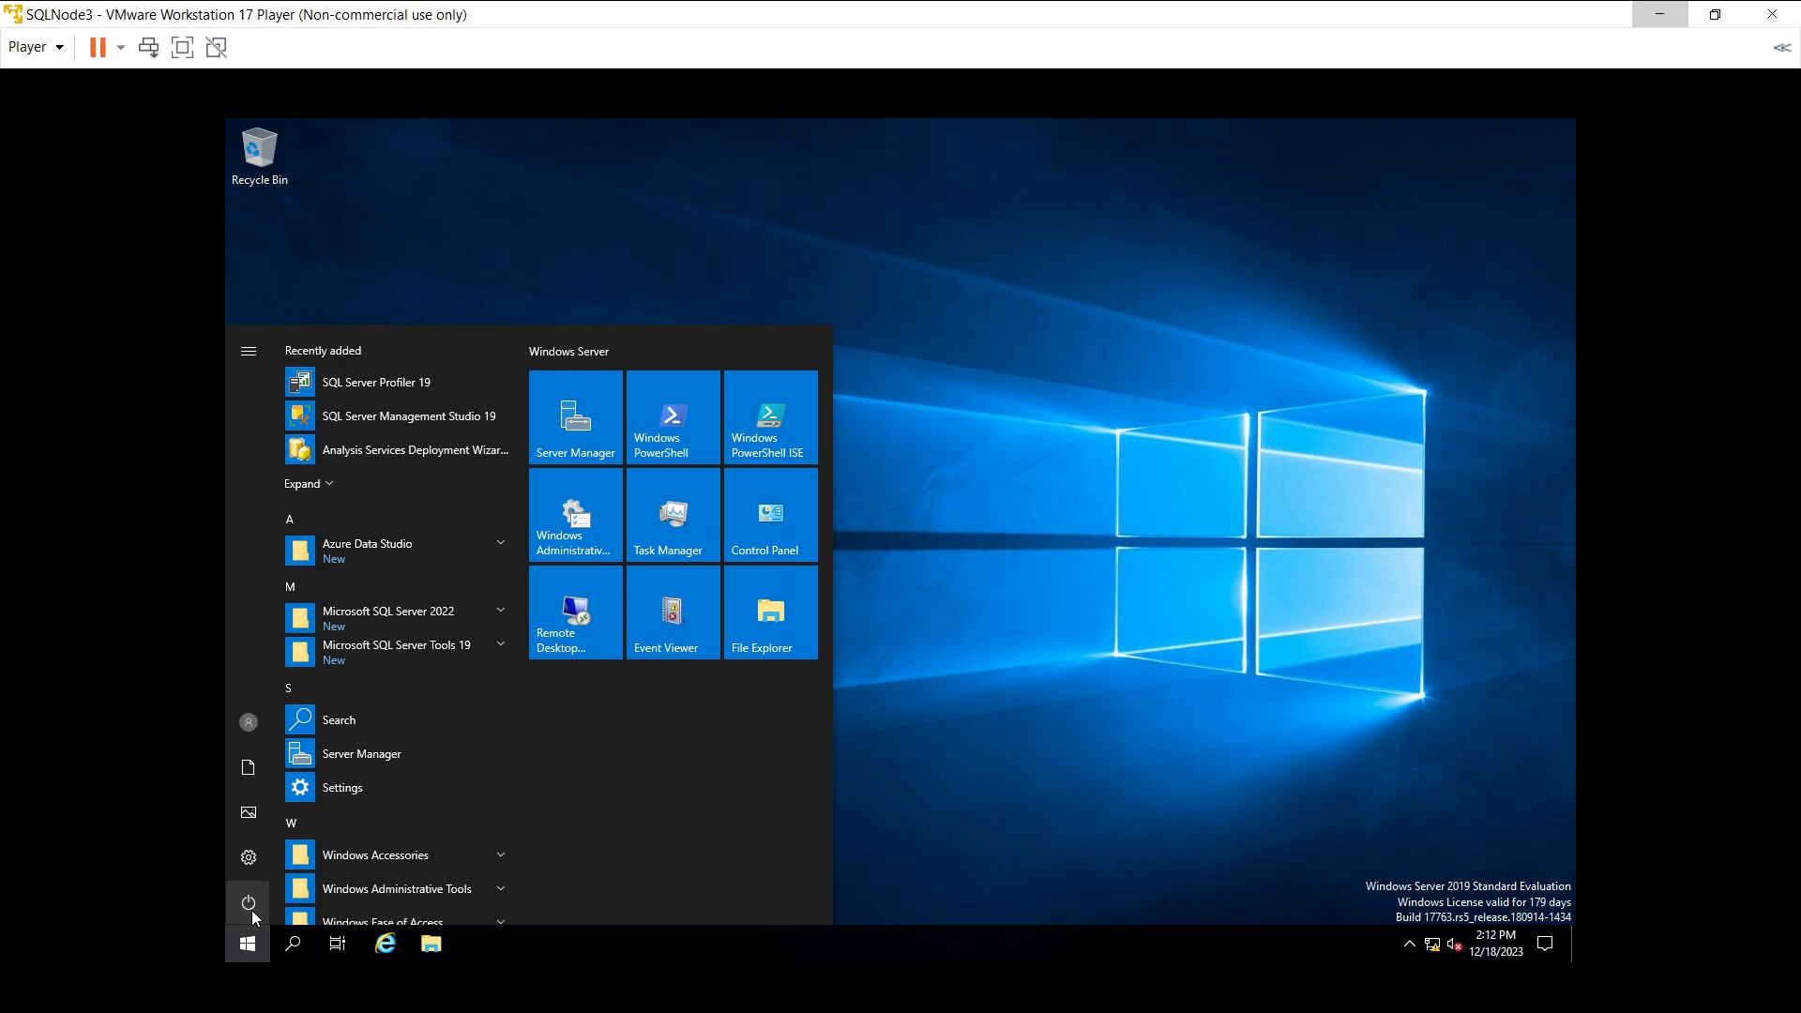
left_click(251, 910)
left_click(256, 852)
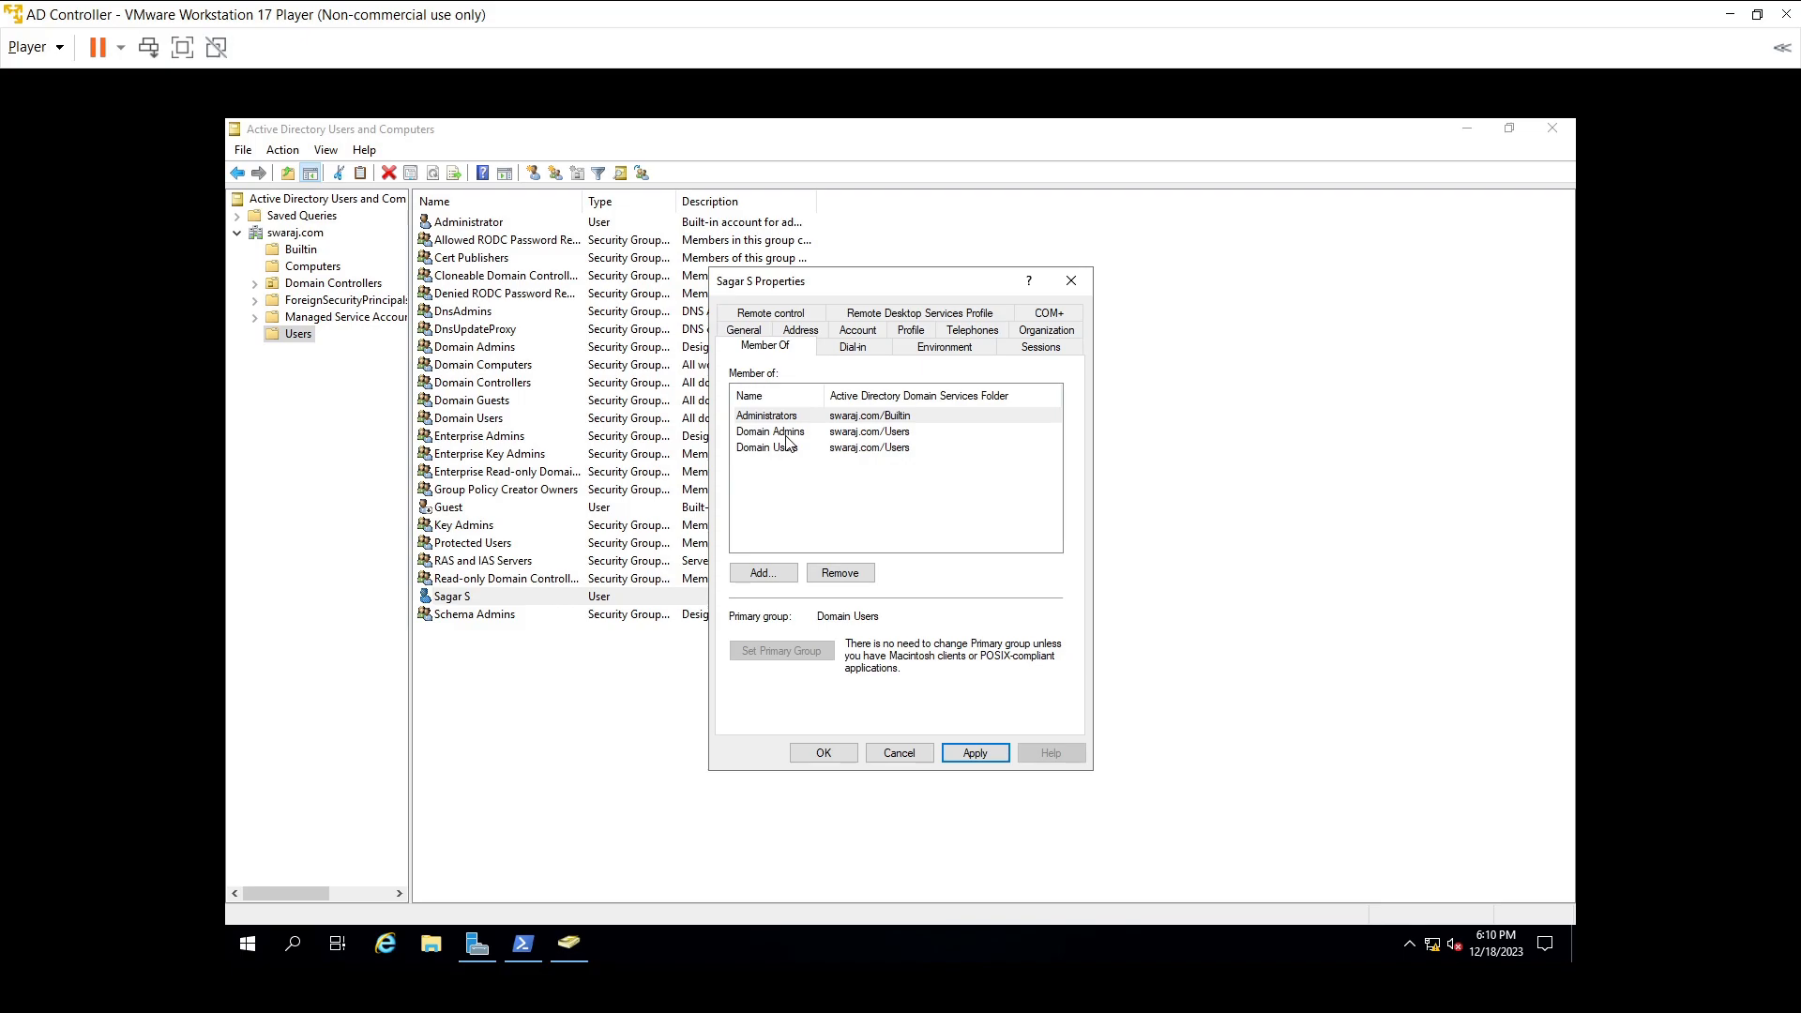
- Save the user's Domain Admins membership, close Active Directory Users and Computers, and switch to SQLNode1
left_click(785, 436)
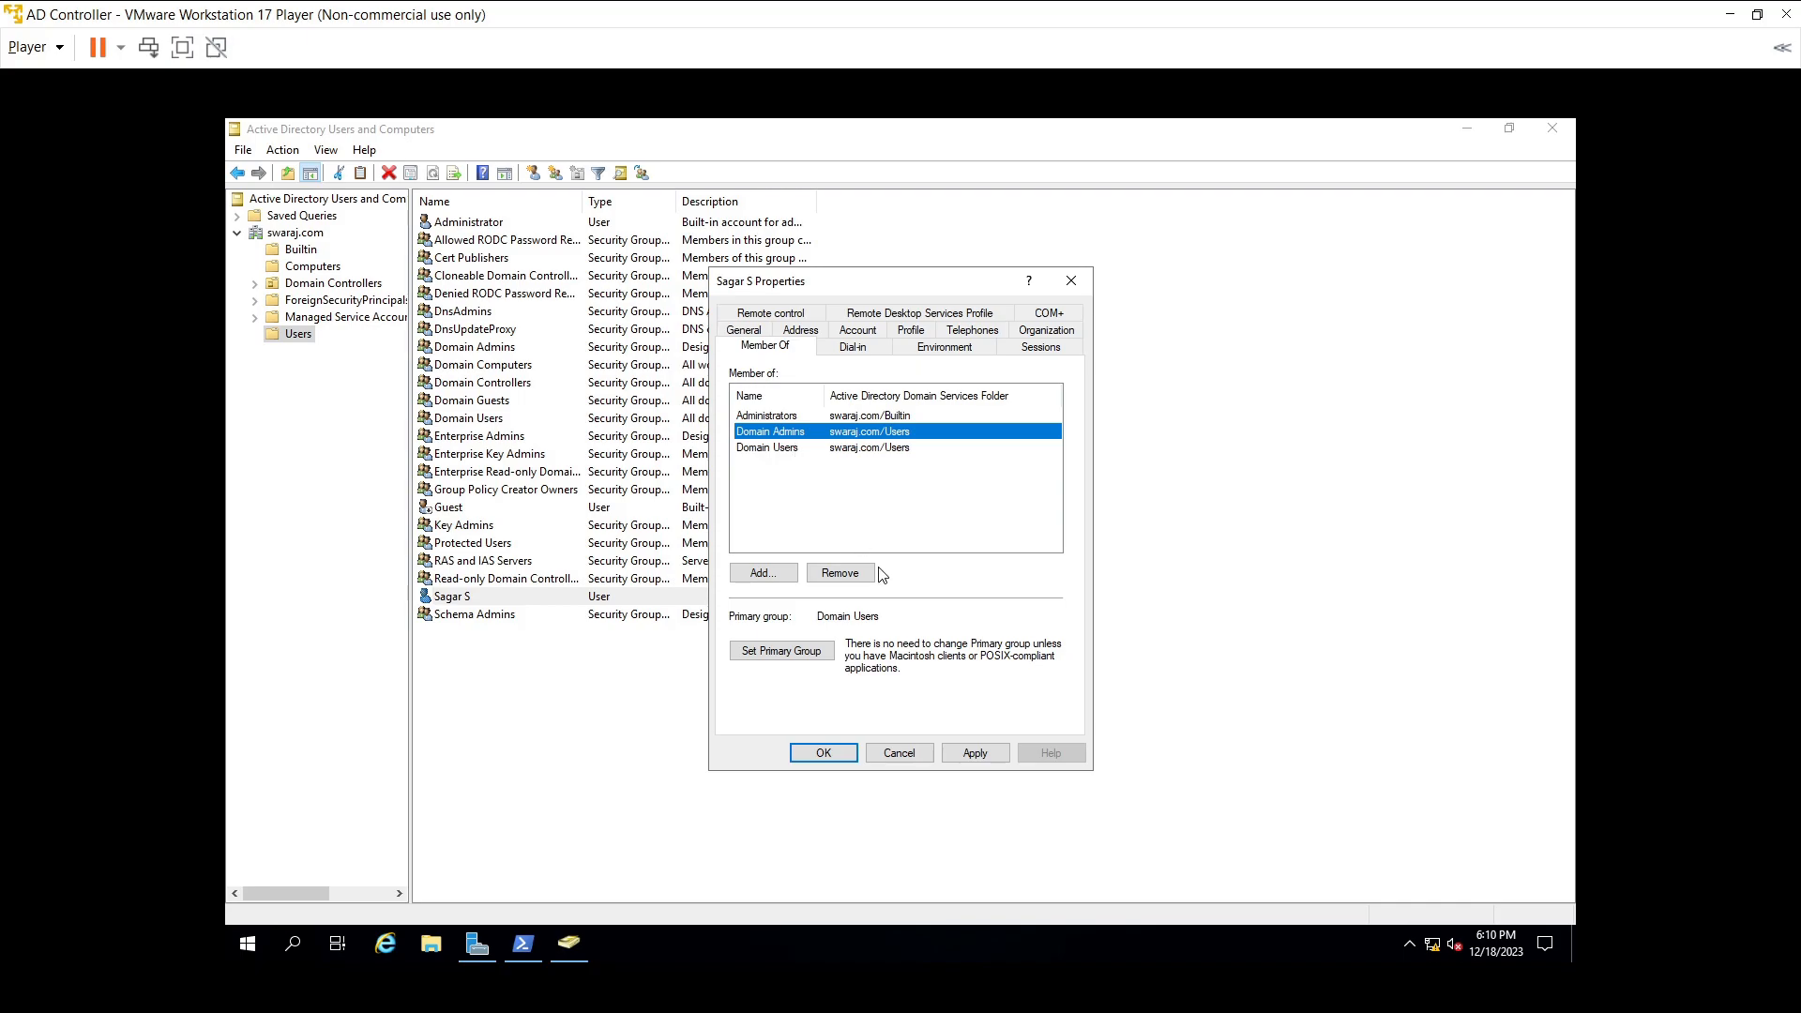
left_click(966, 756)
left_click(823, 754)
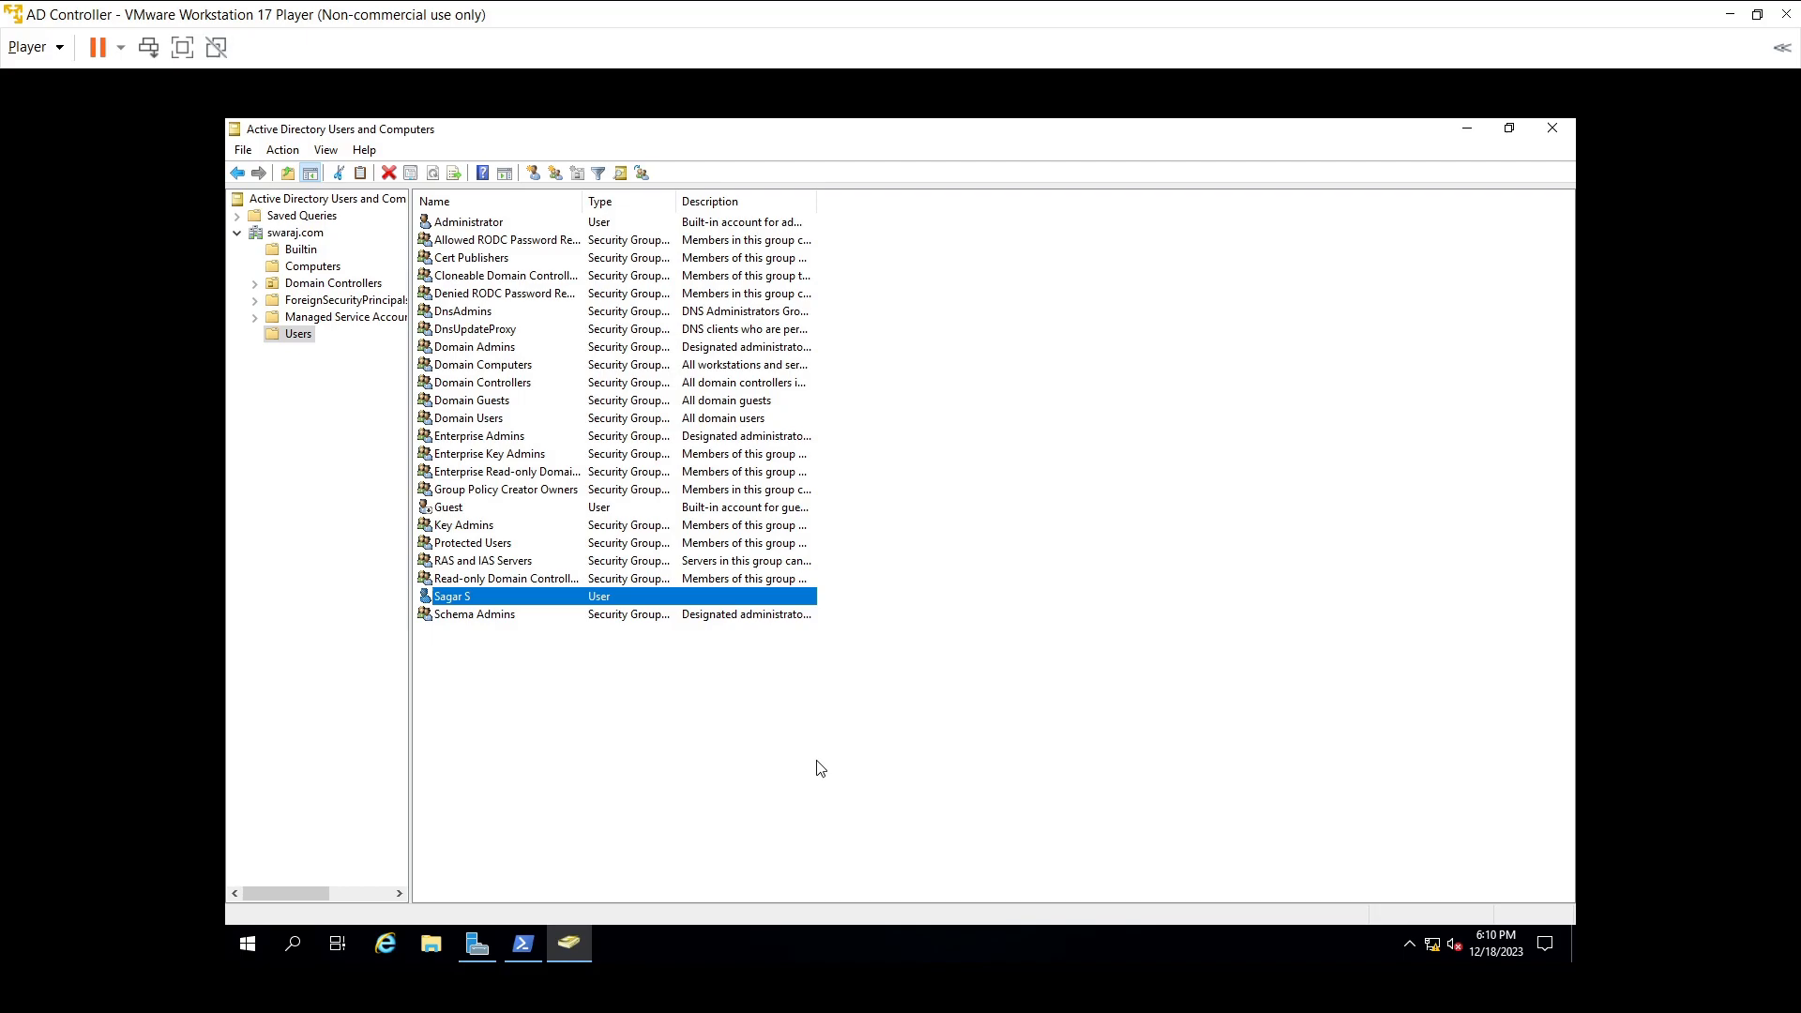
left_click(1547, 132)
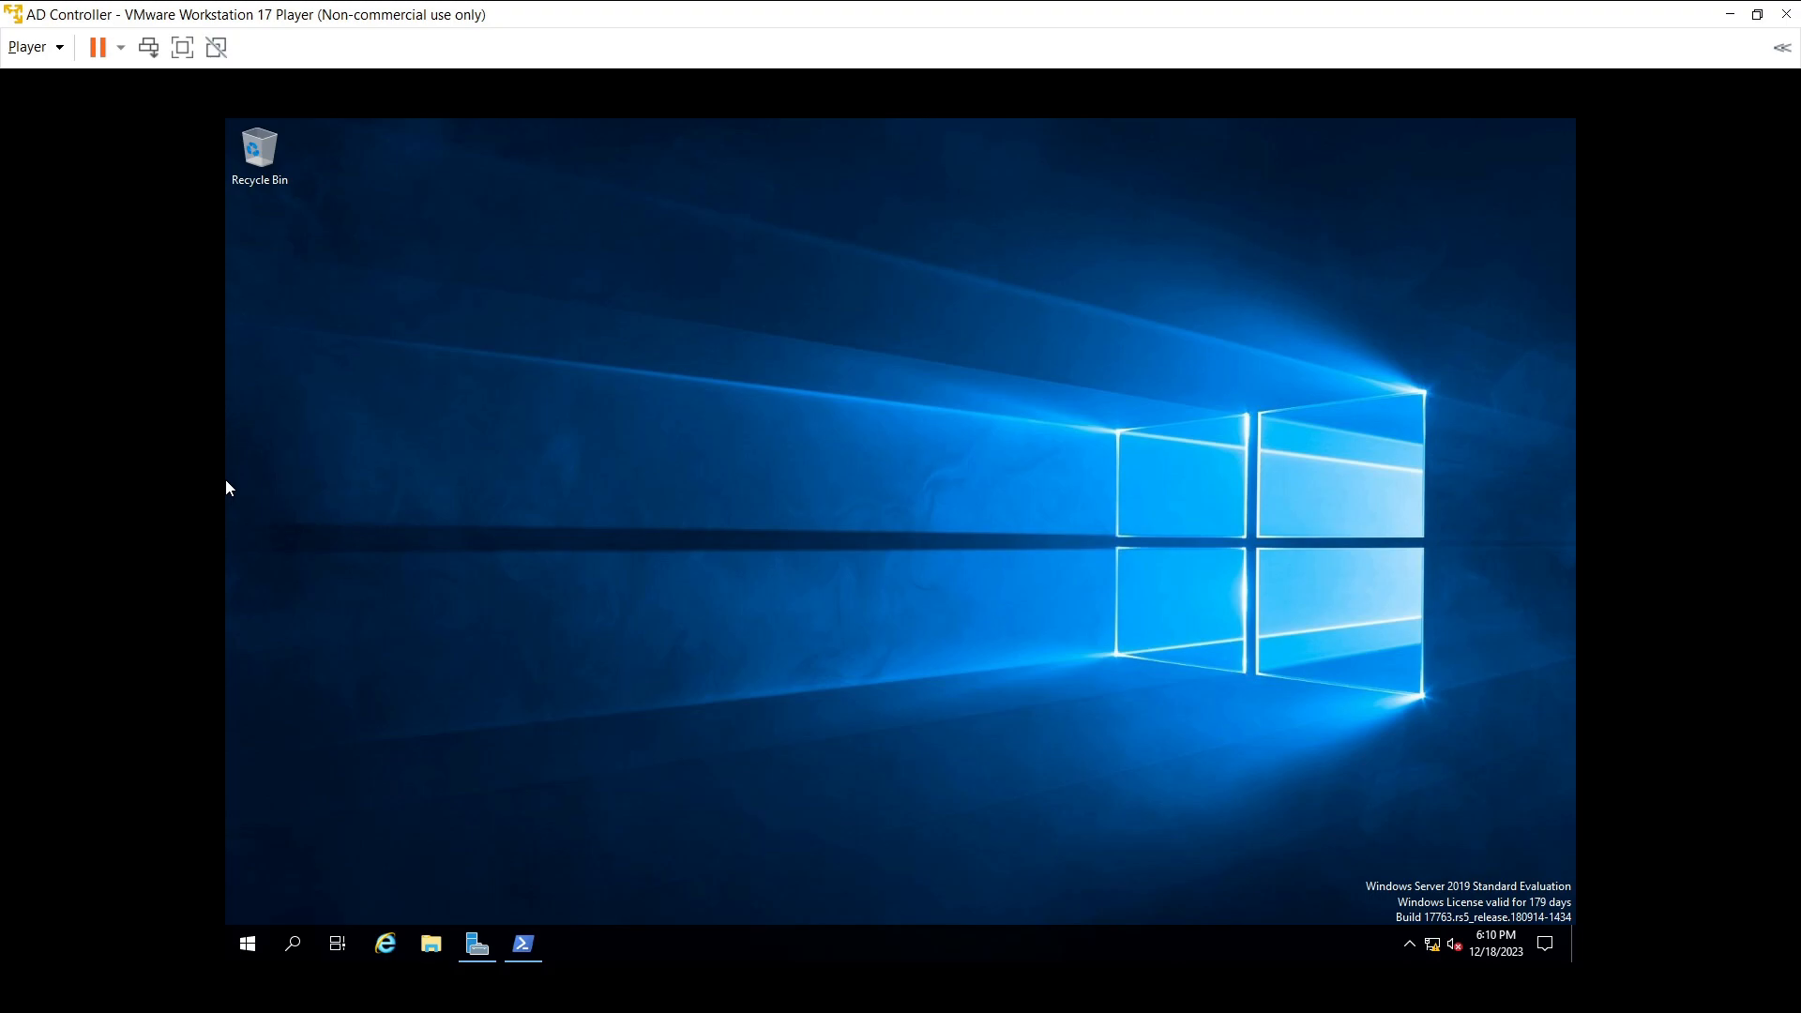
key("alt+Tab")
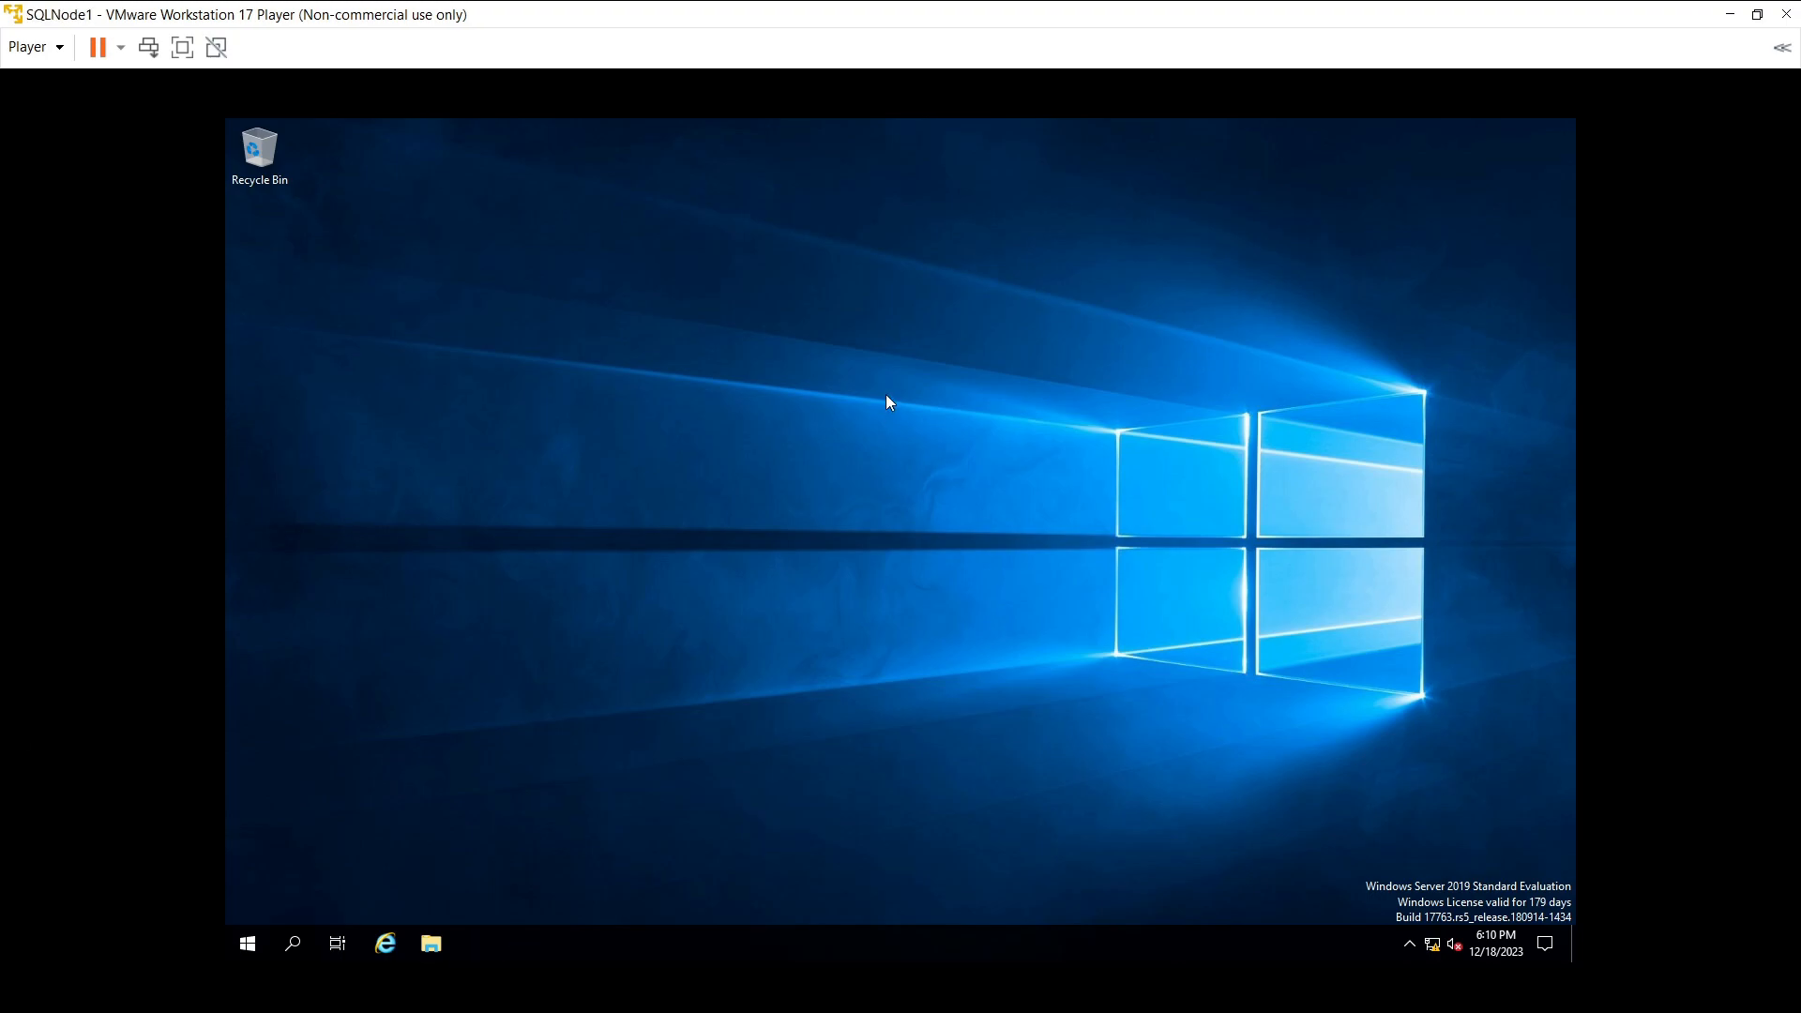
- Launch SQL Server Management Studio 19 from the Microsoft SQL Server Tools 19 Start menu group
left_click(250, 945)
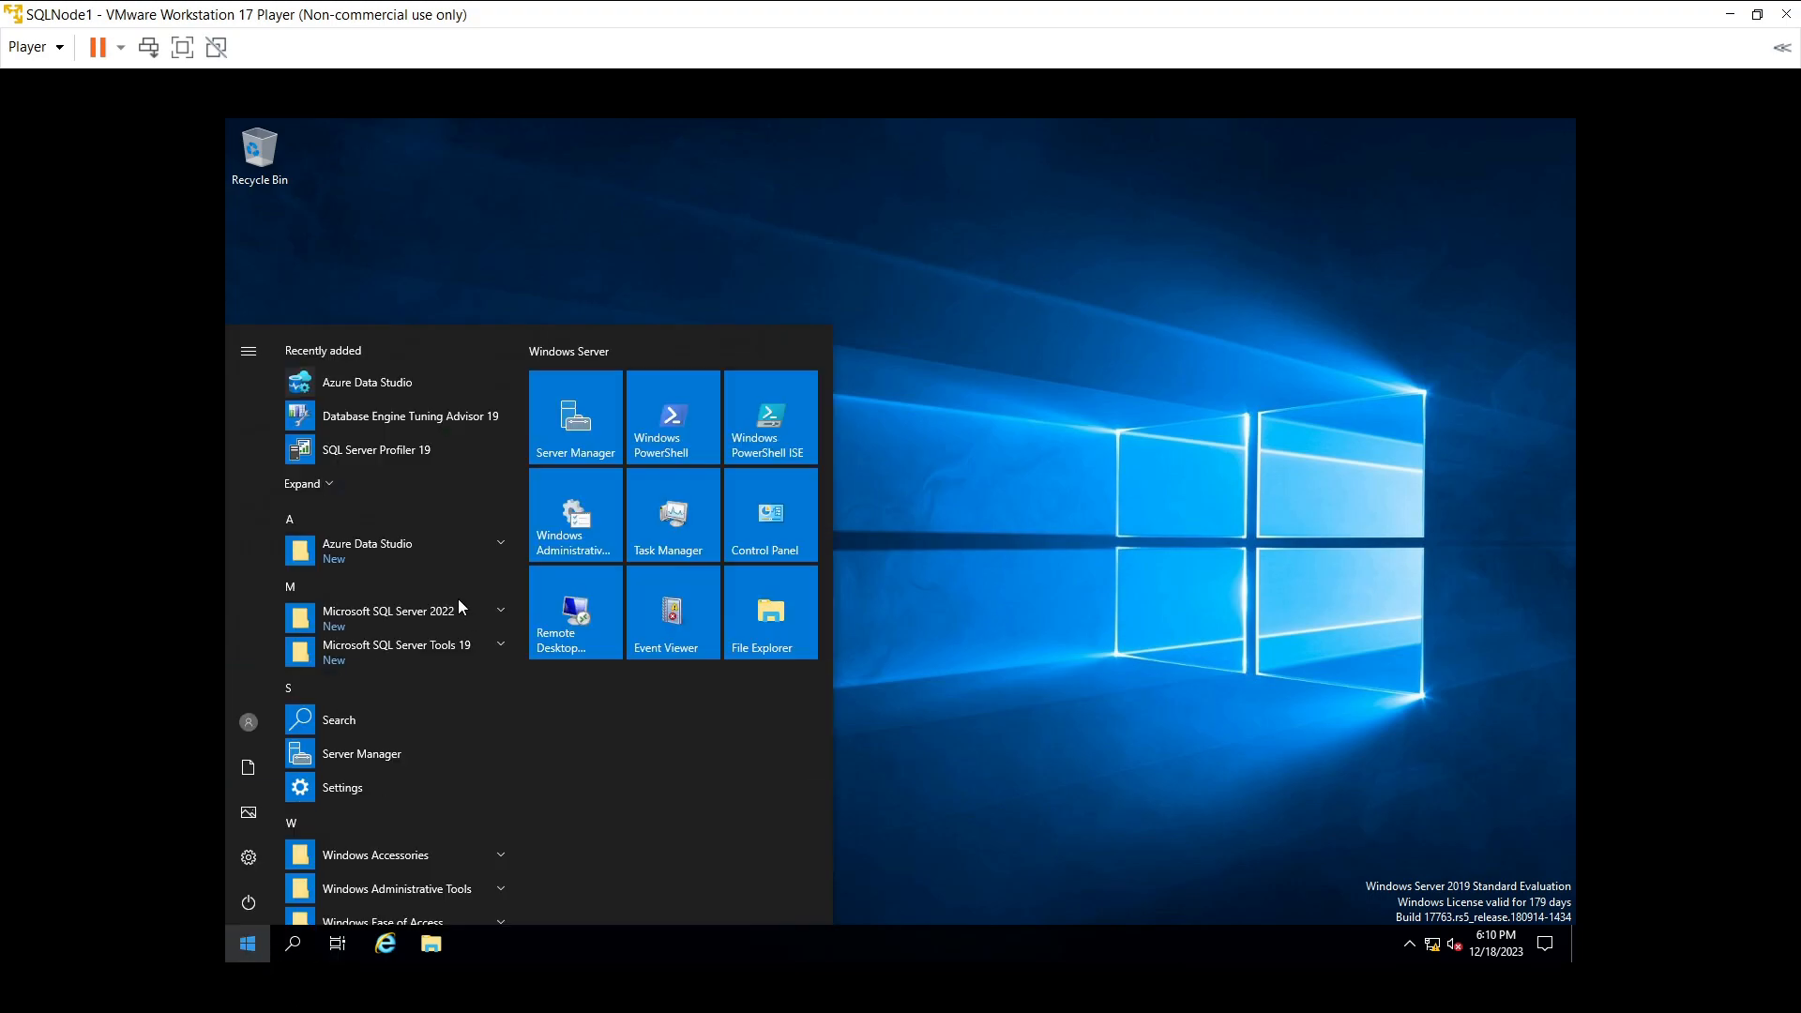
left_click(334, 612)
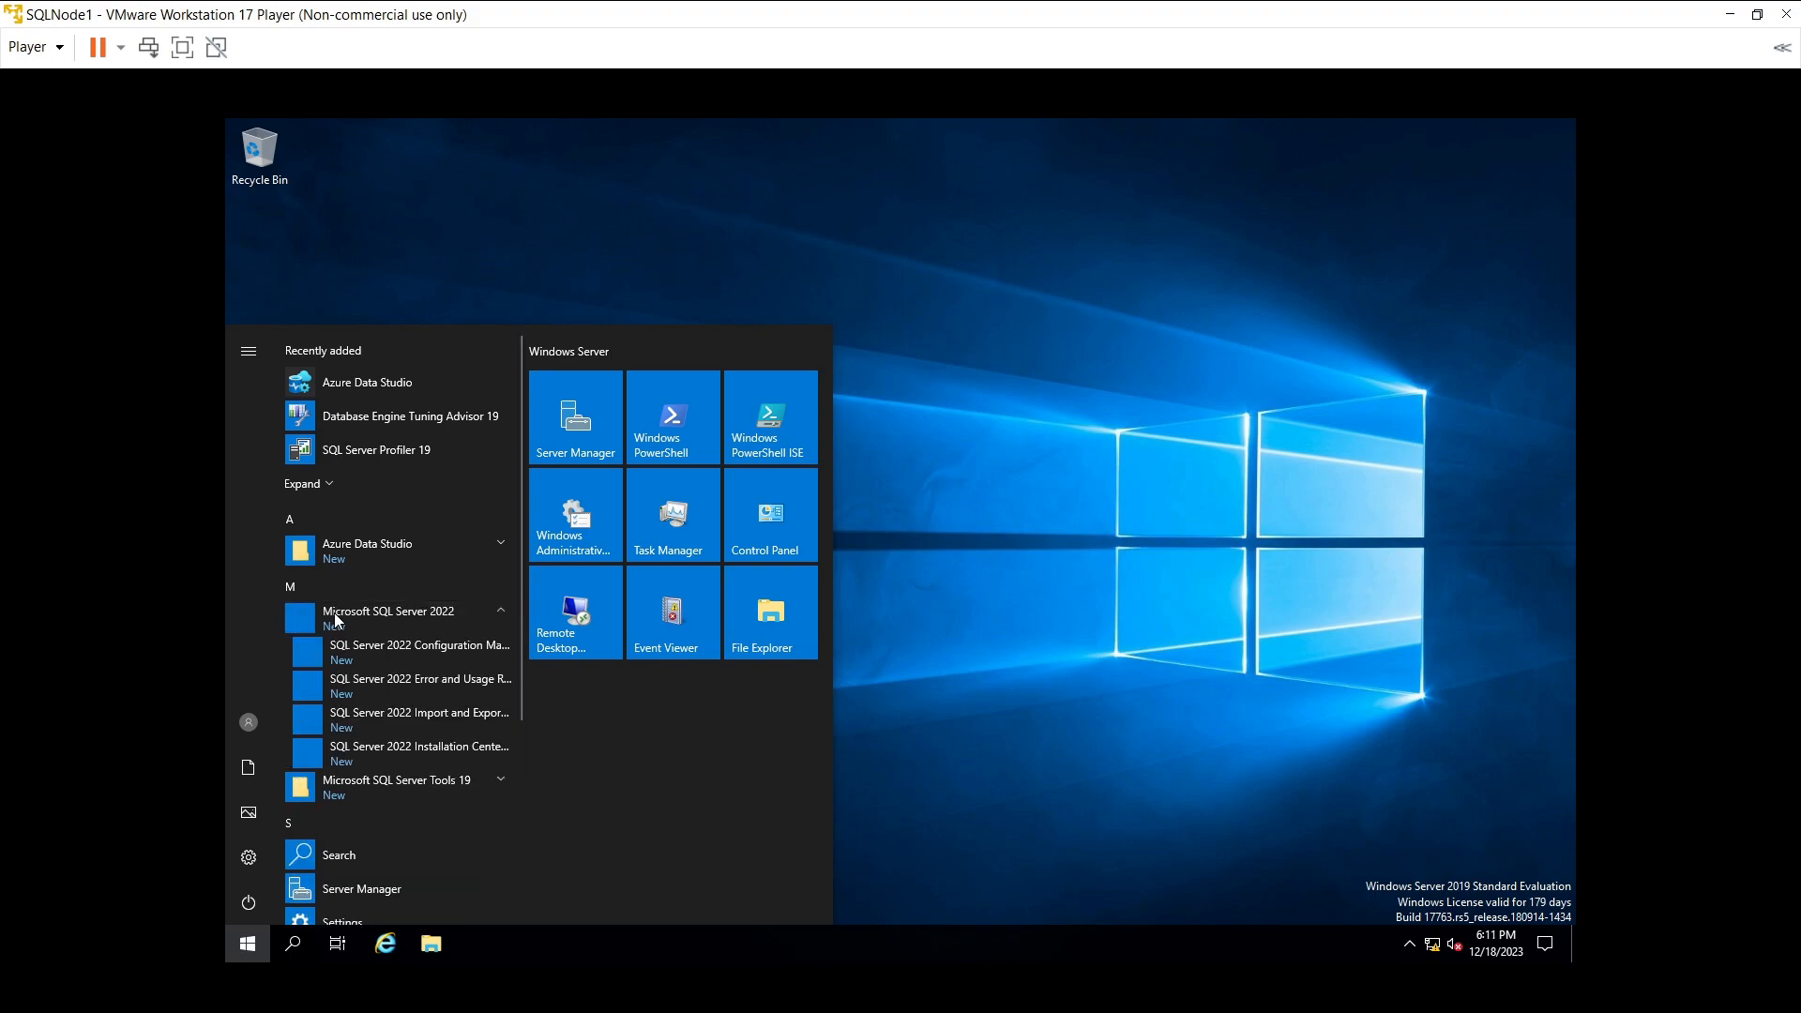
left_click(384, 793)
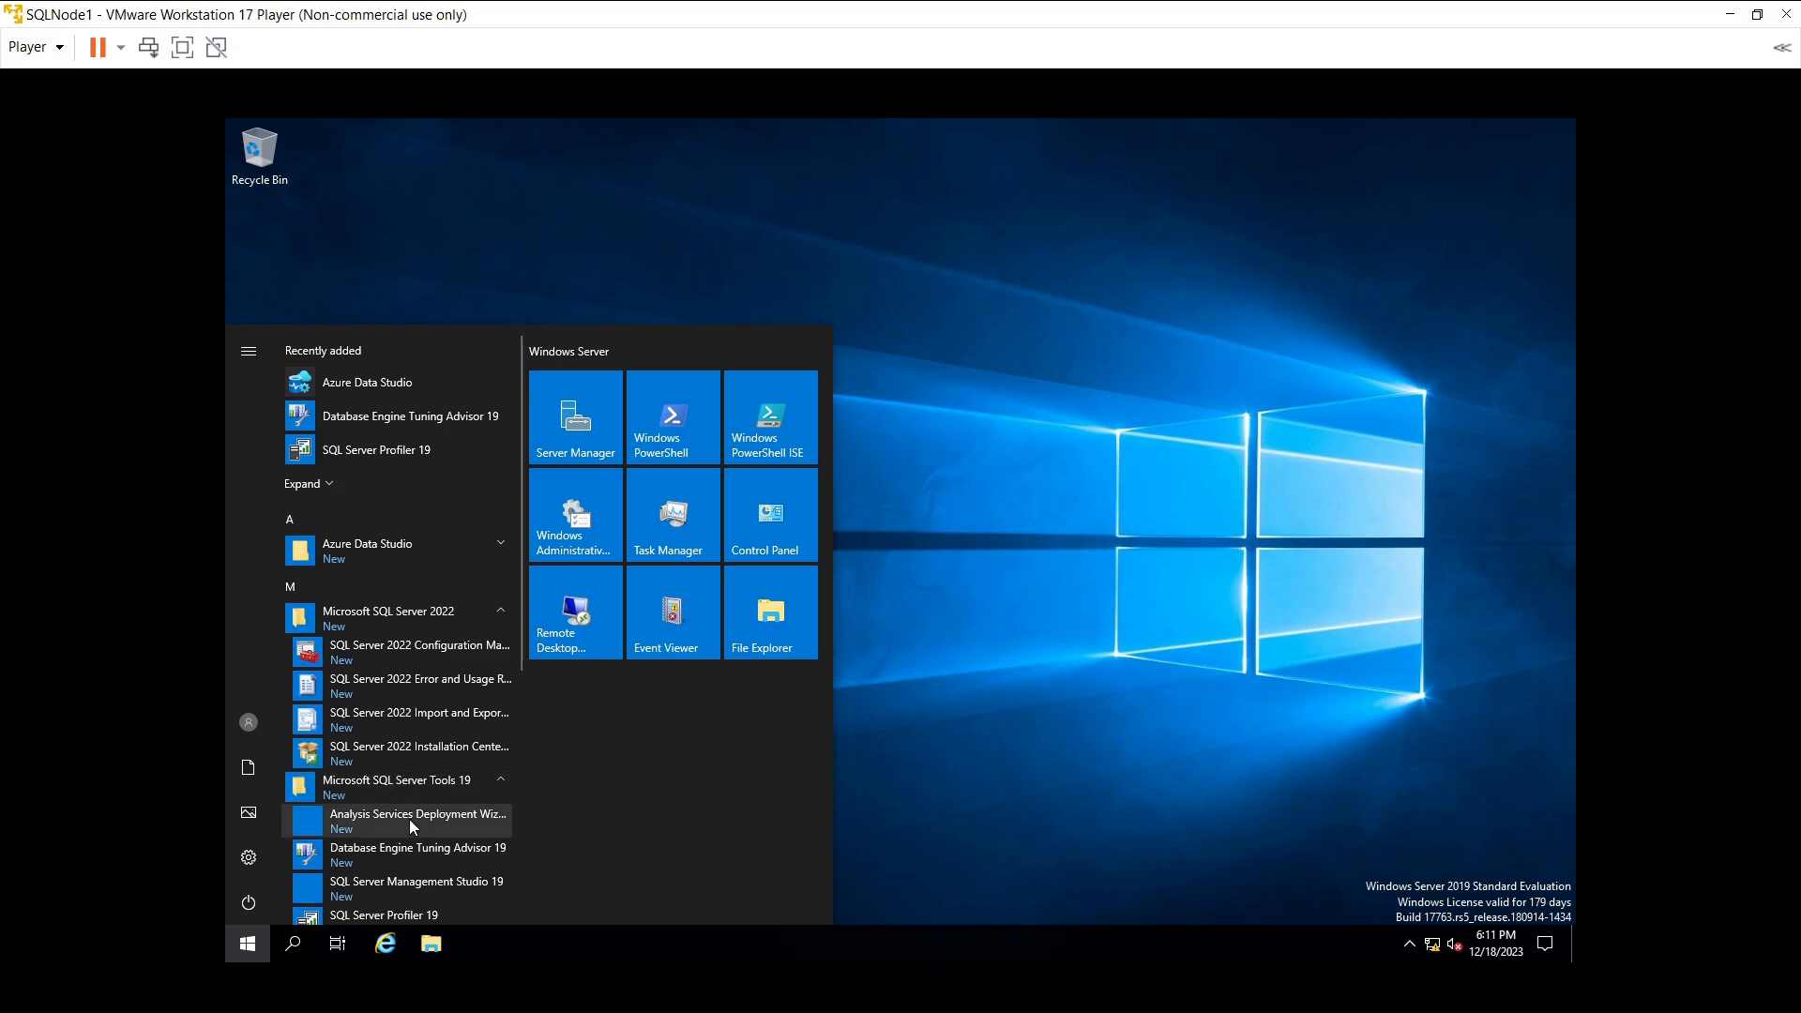
scroll(409, 825, "down", 2)
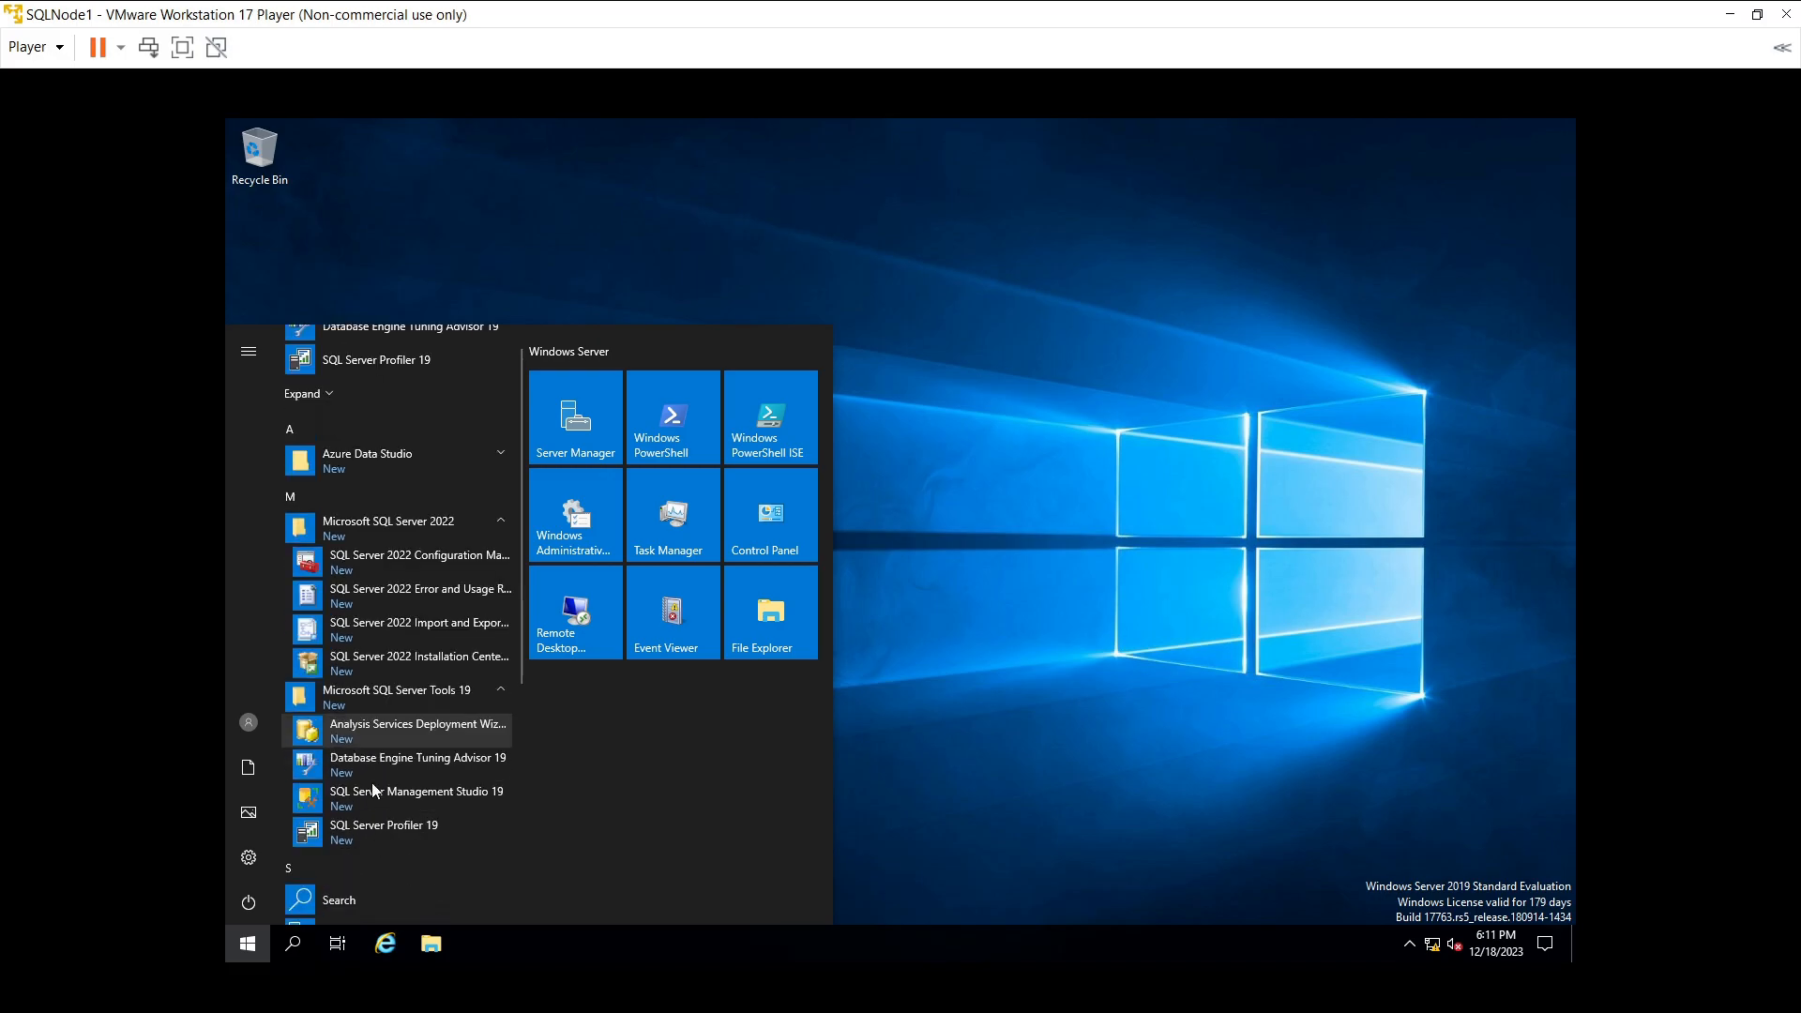
left_click(373, 796)
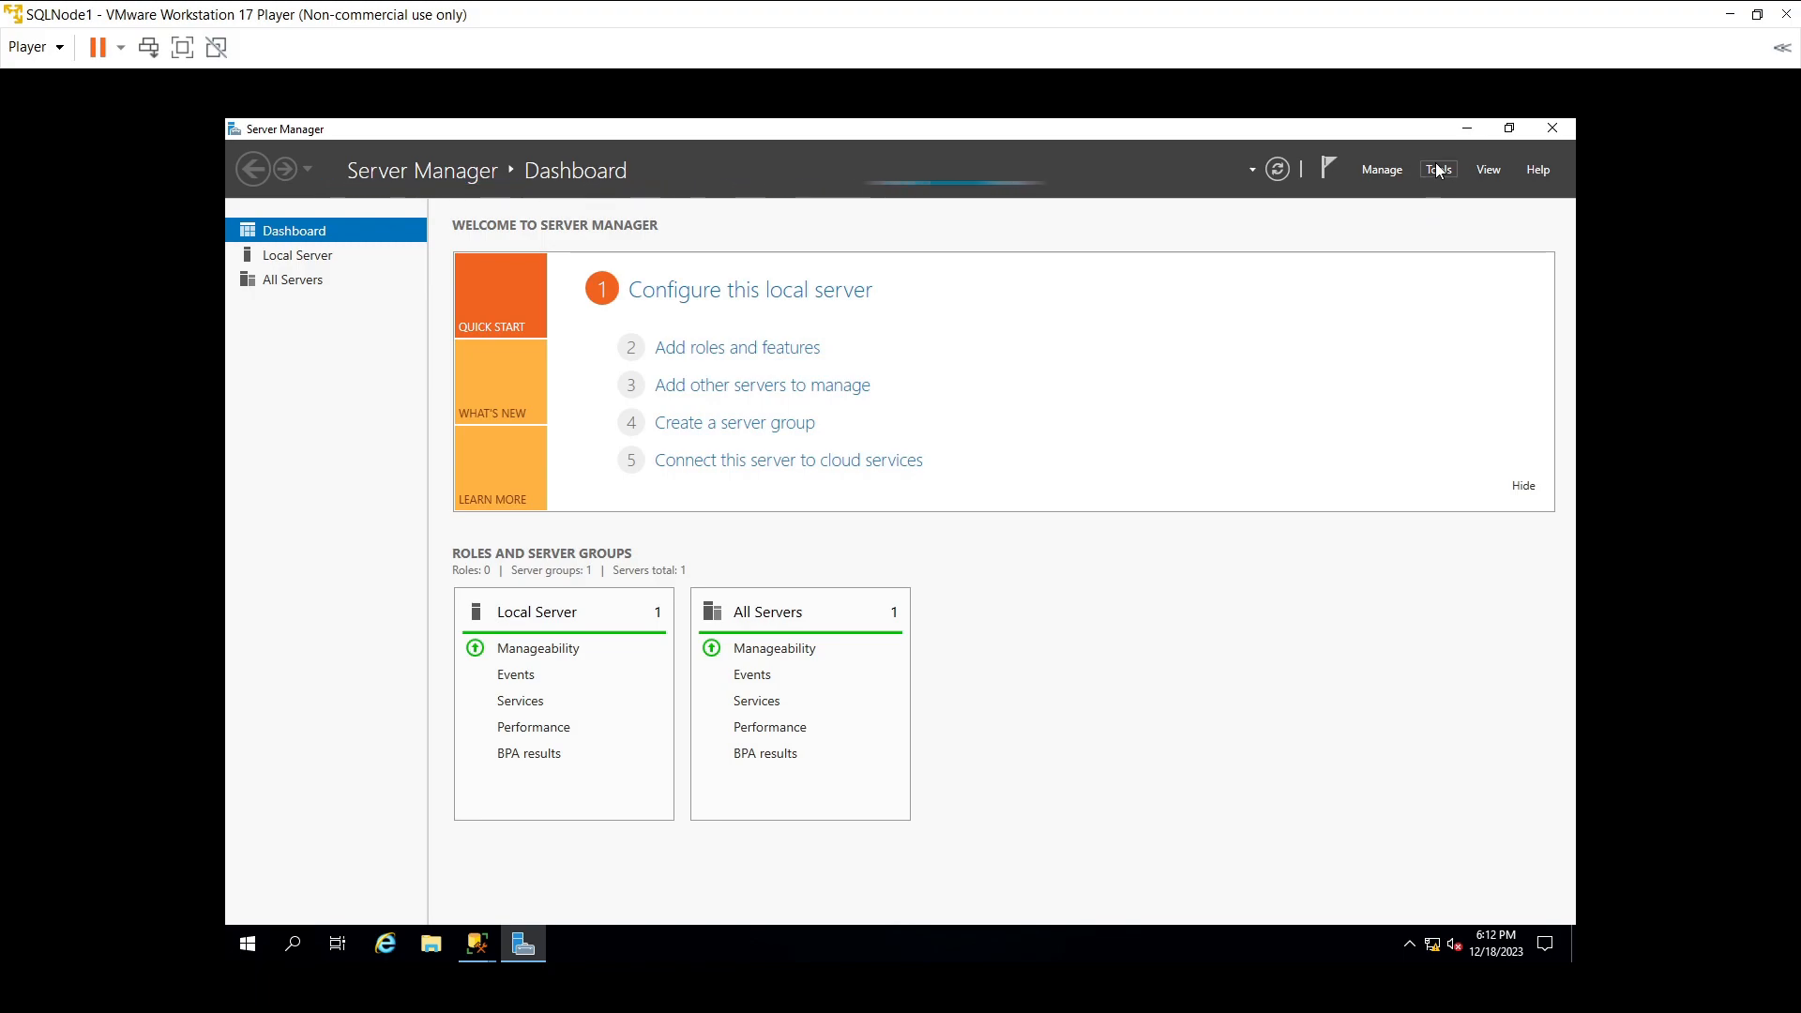
- Launch Failover Cluster Manager from Server Manager Tools and connect SSMS to SQLNODE1
left_click(1438, 170)
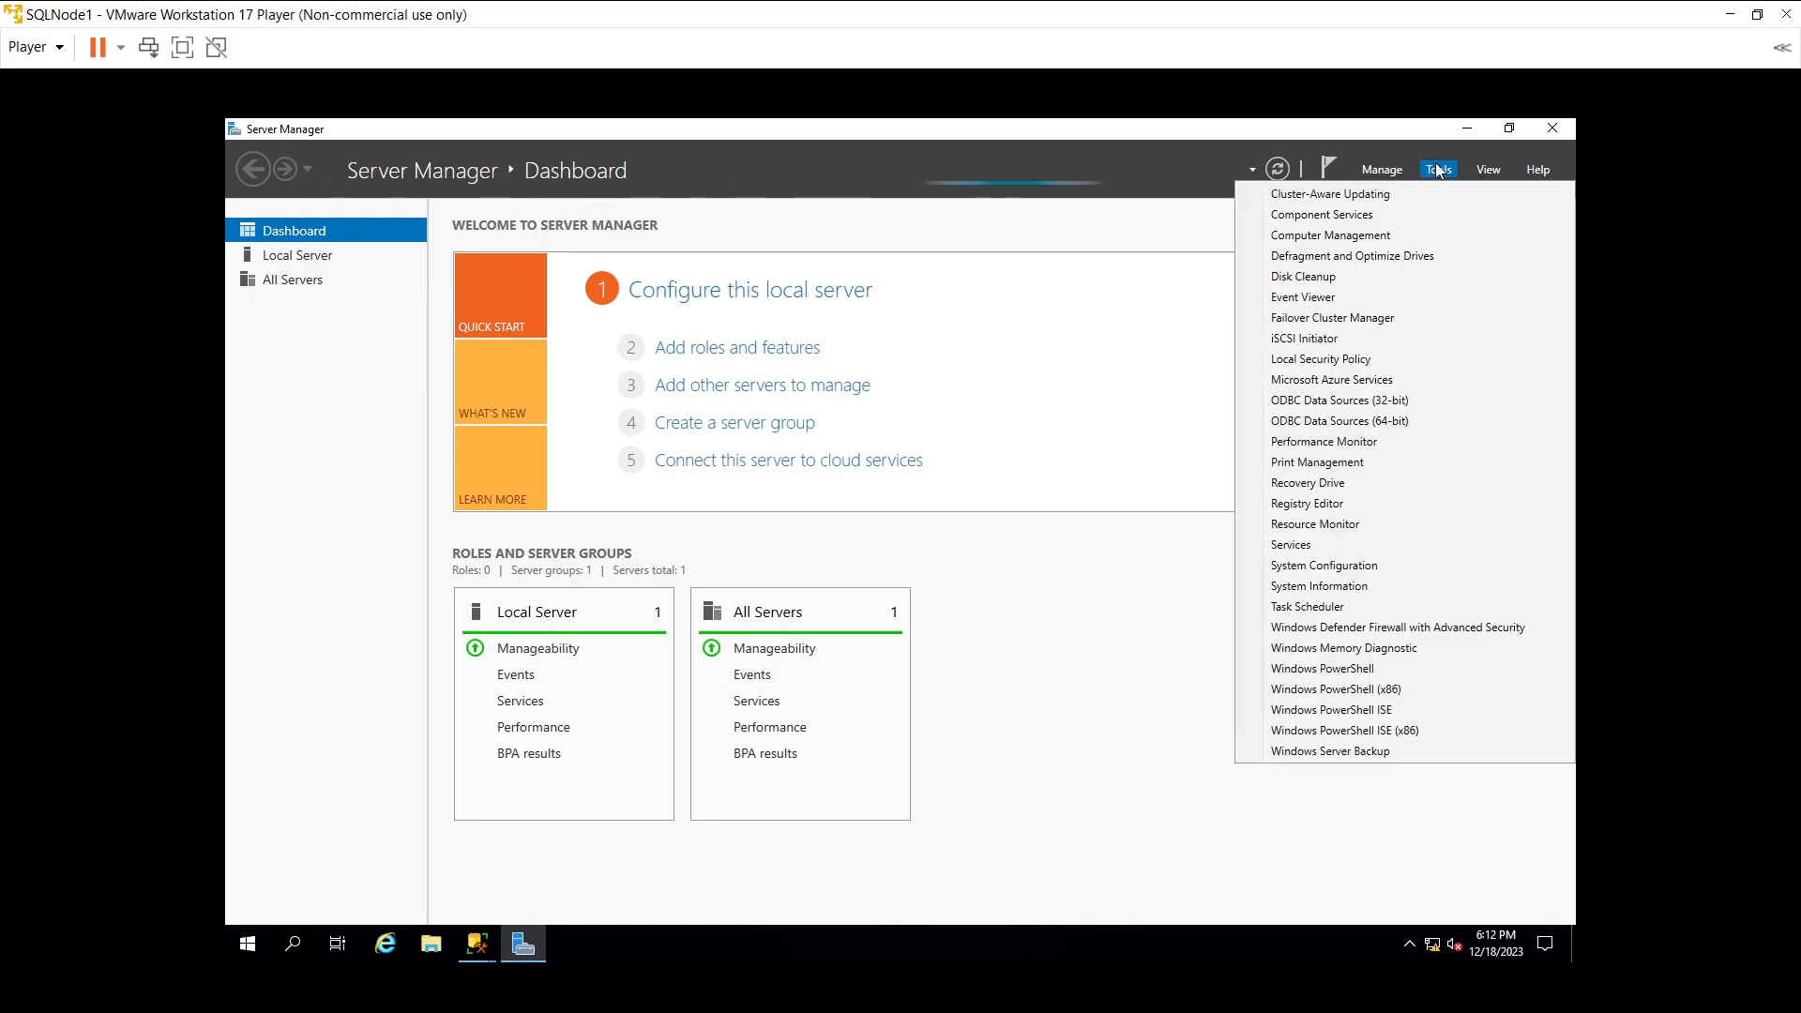
left_click(1362, 319)
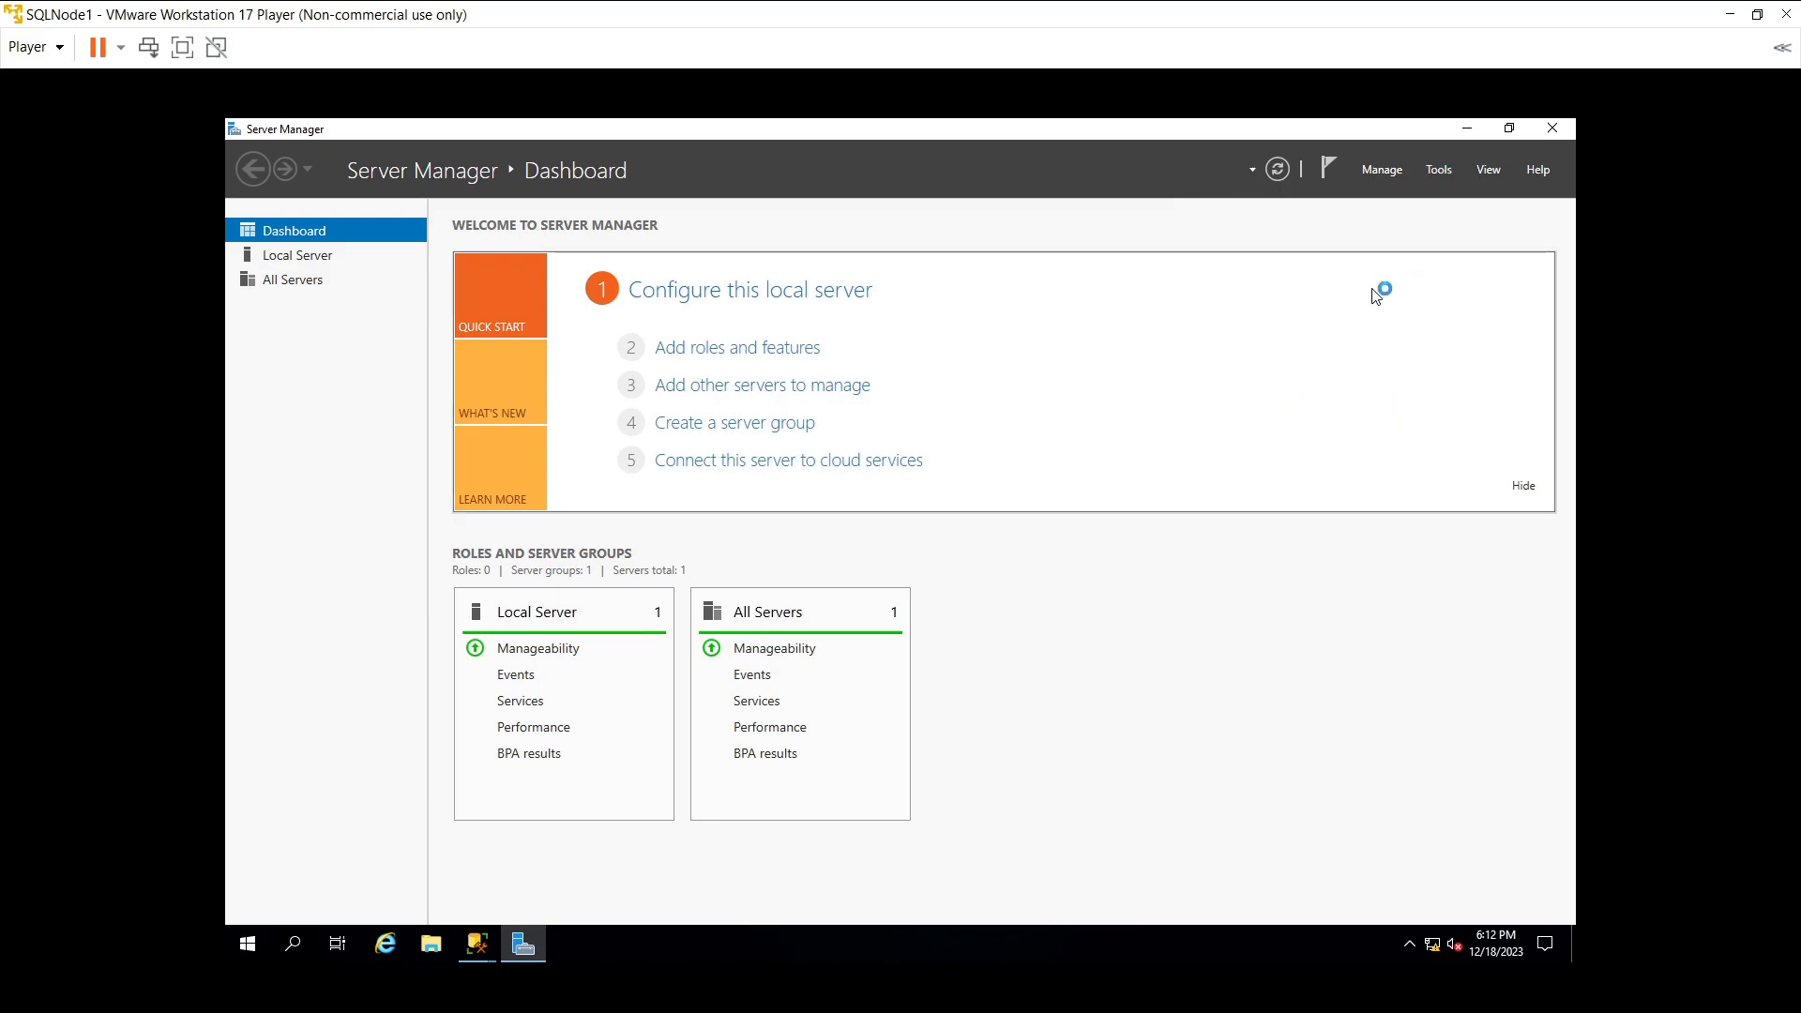
left_click(1468, 131)
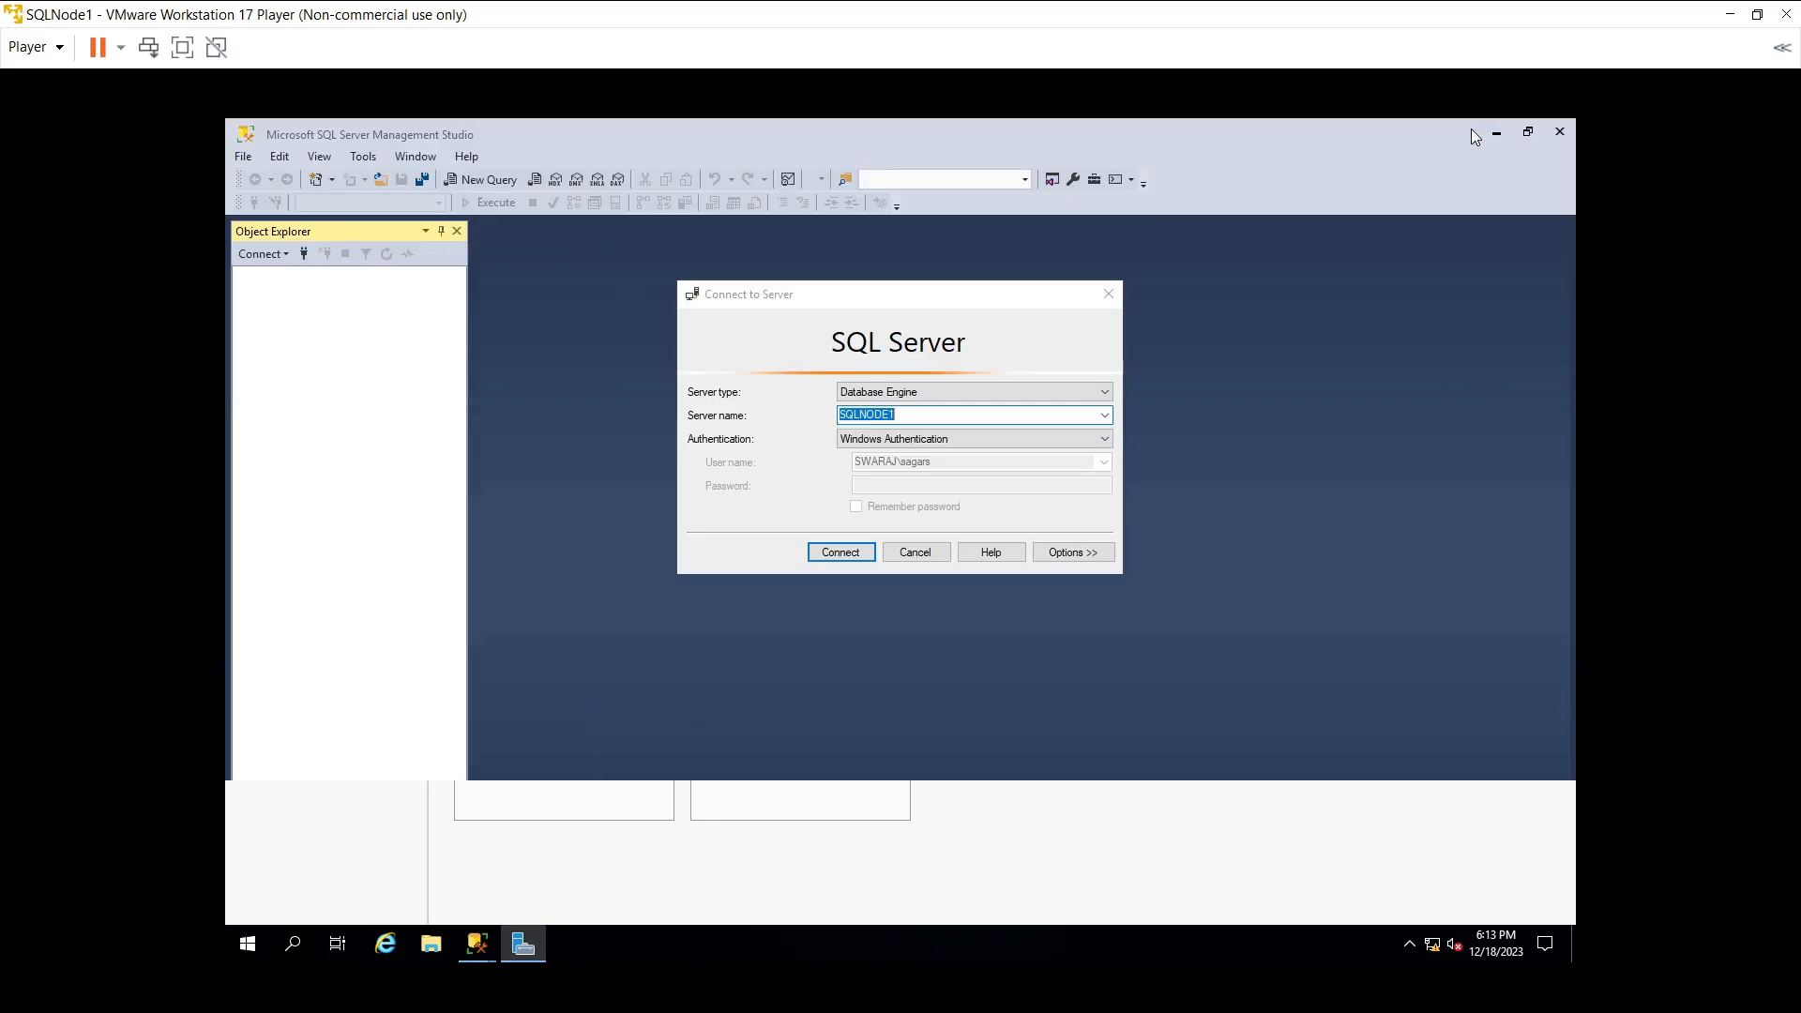
left_click(816, 553)
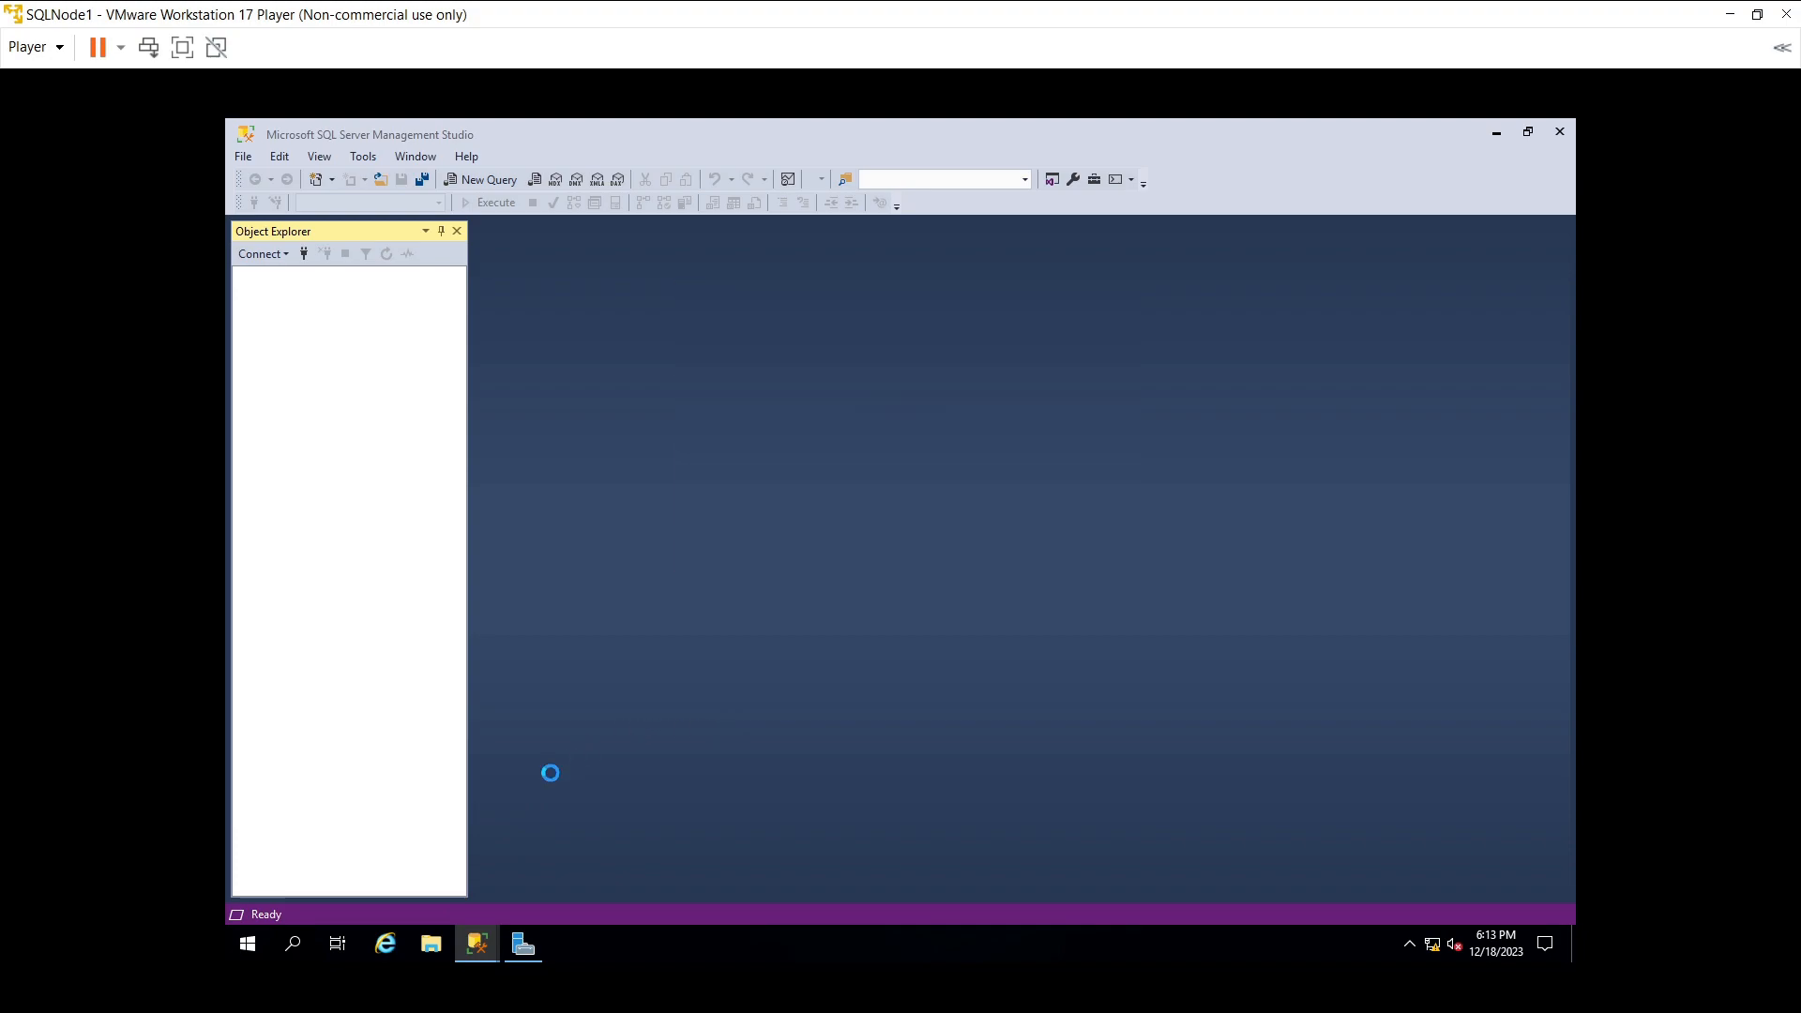
left_click(522, 944)
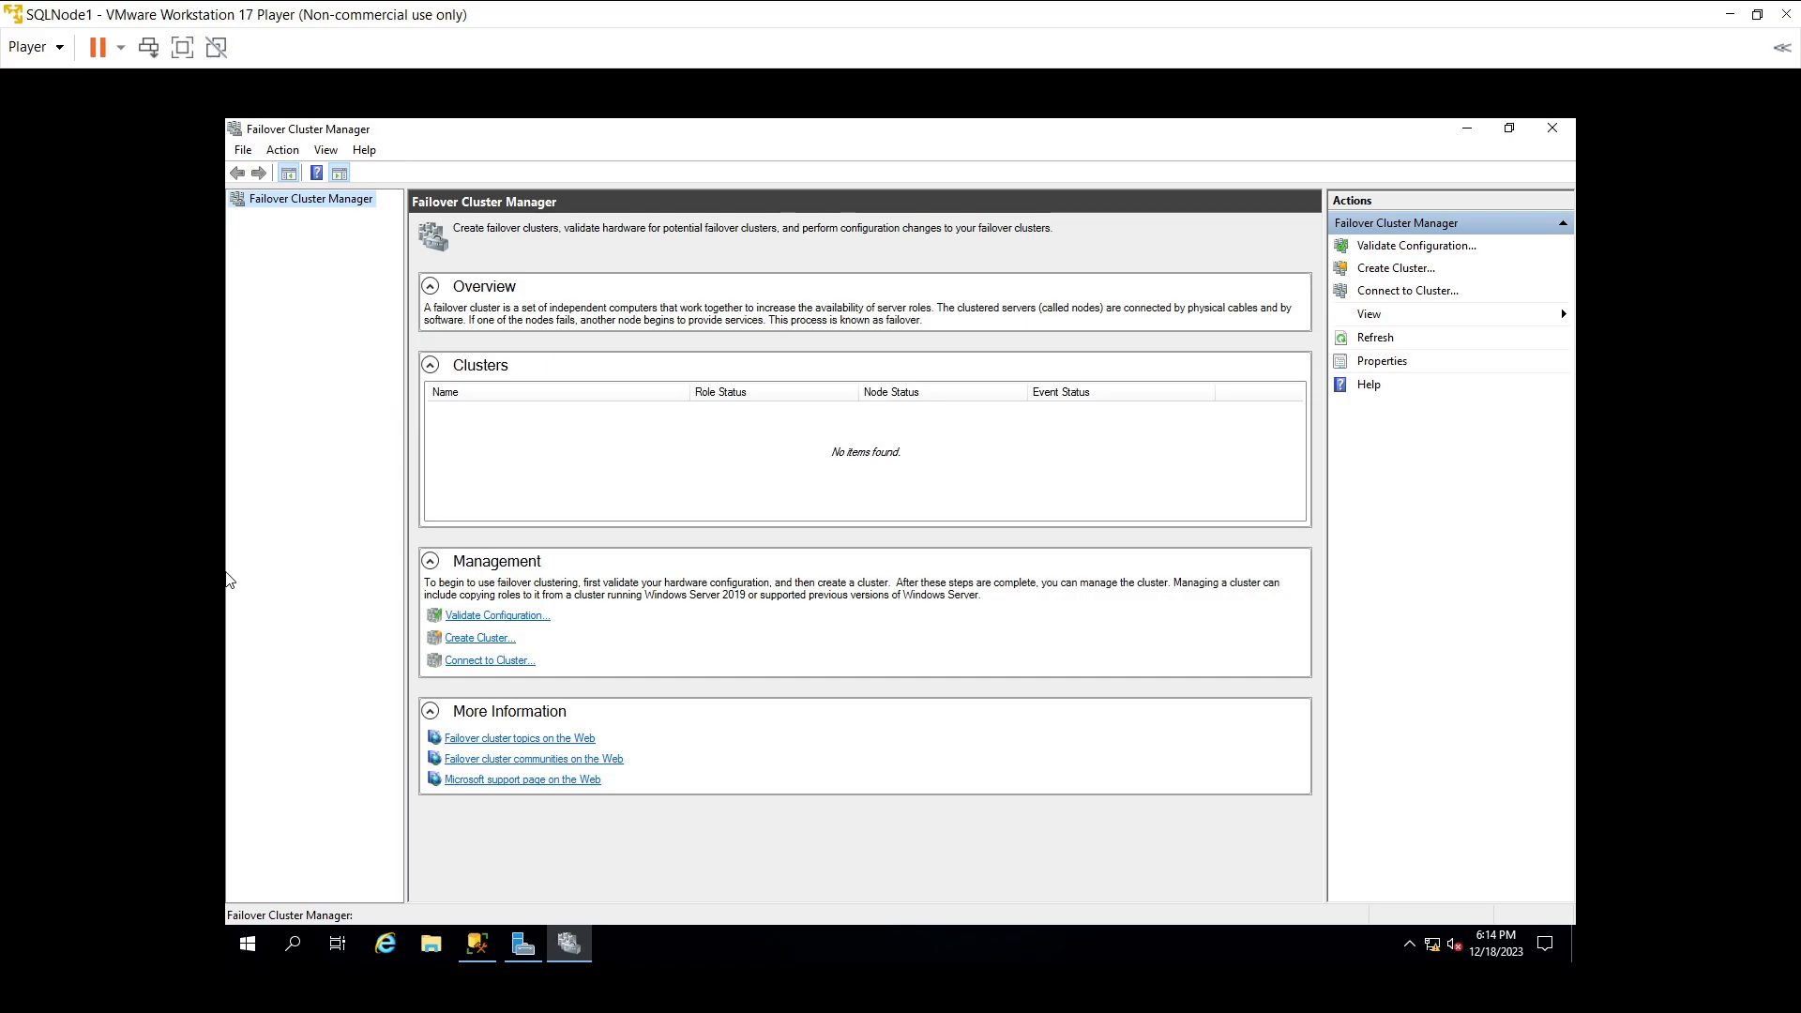
key("alt+Tab")
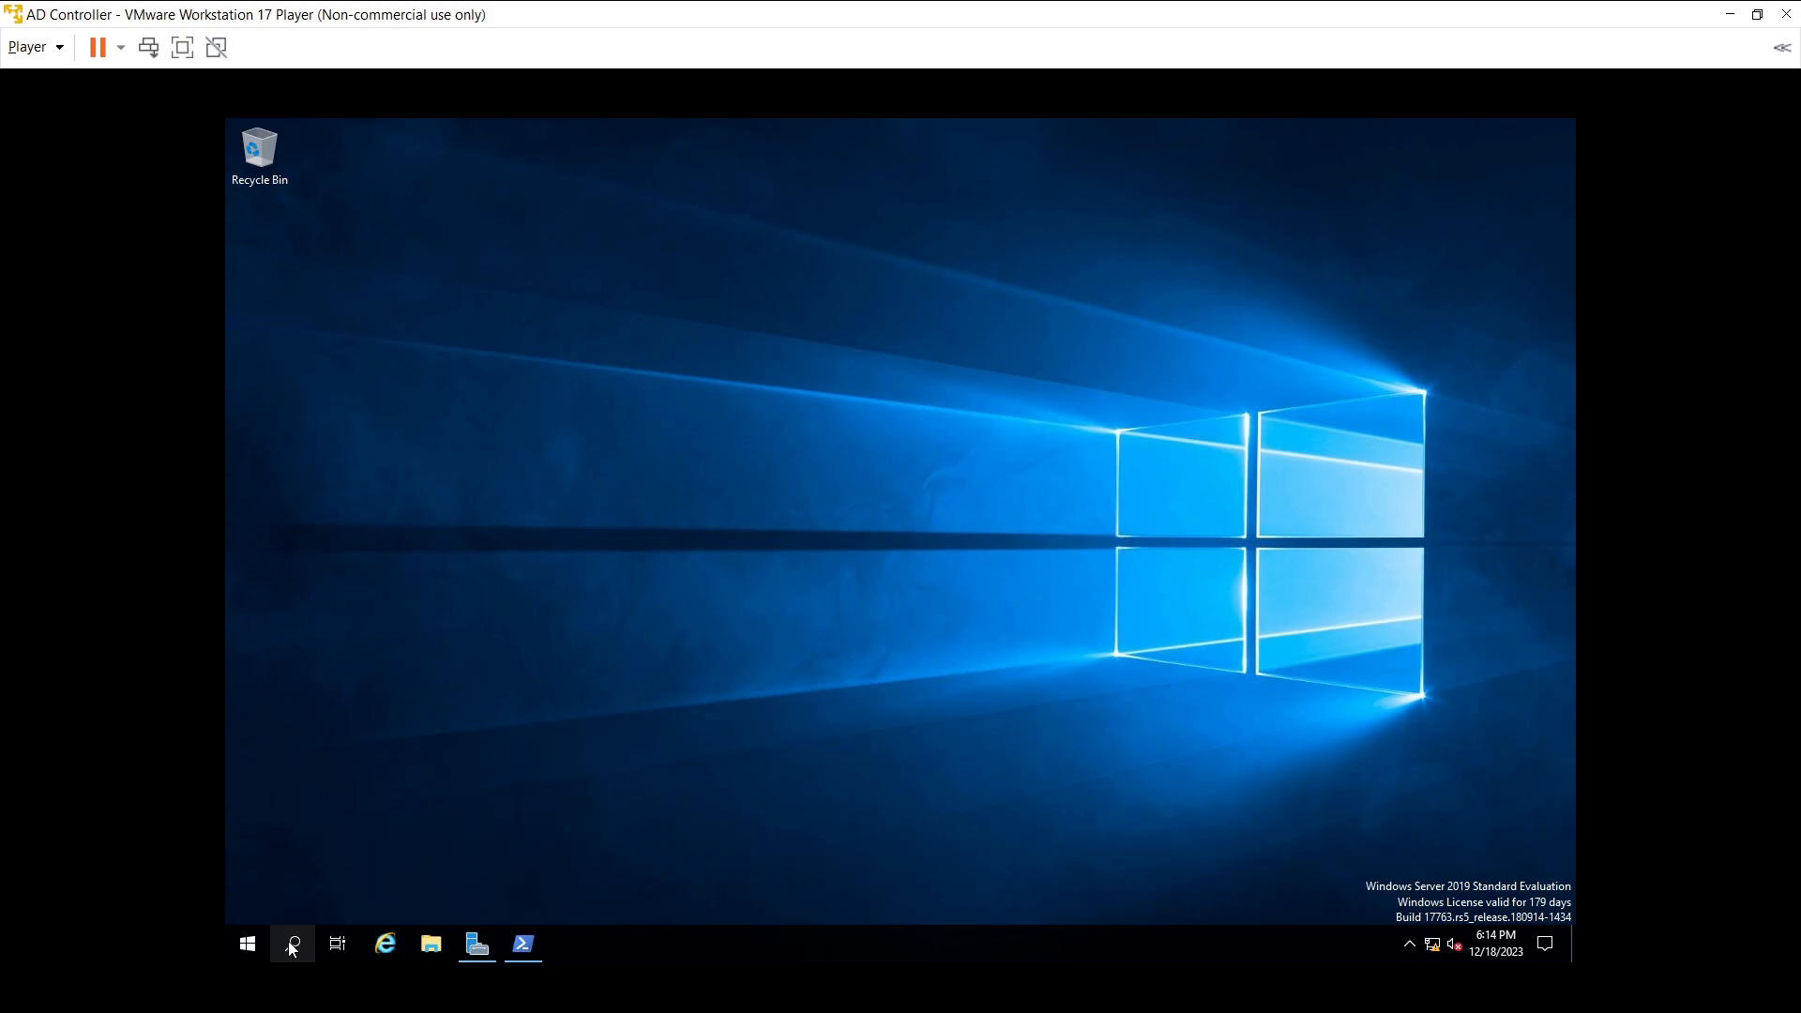
left_click(528, 945)
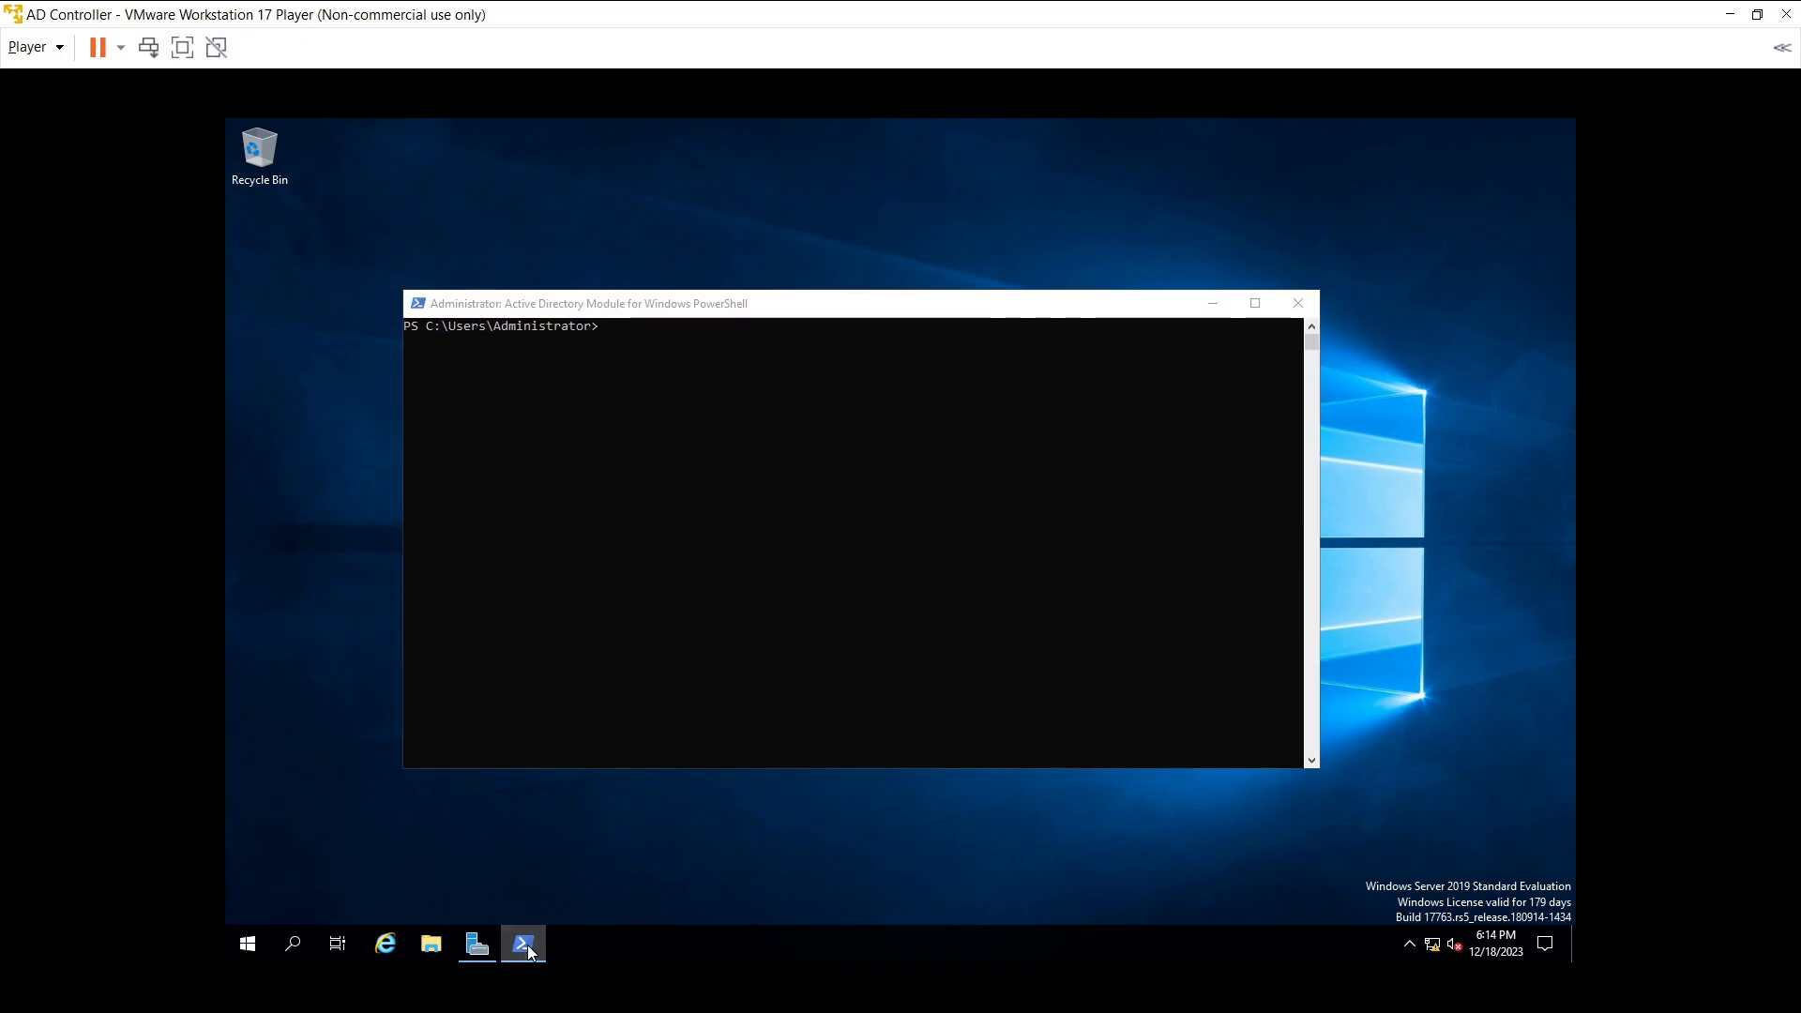
left_click(528, 945)
left_click(493, 945)
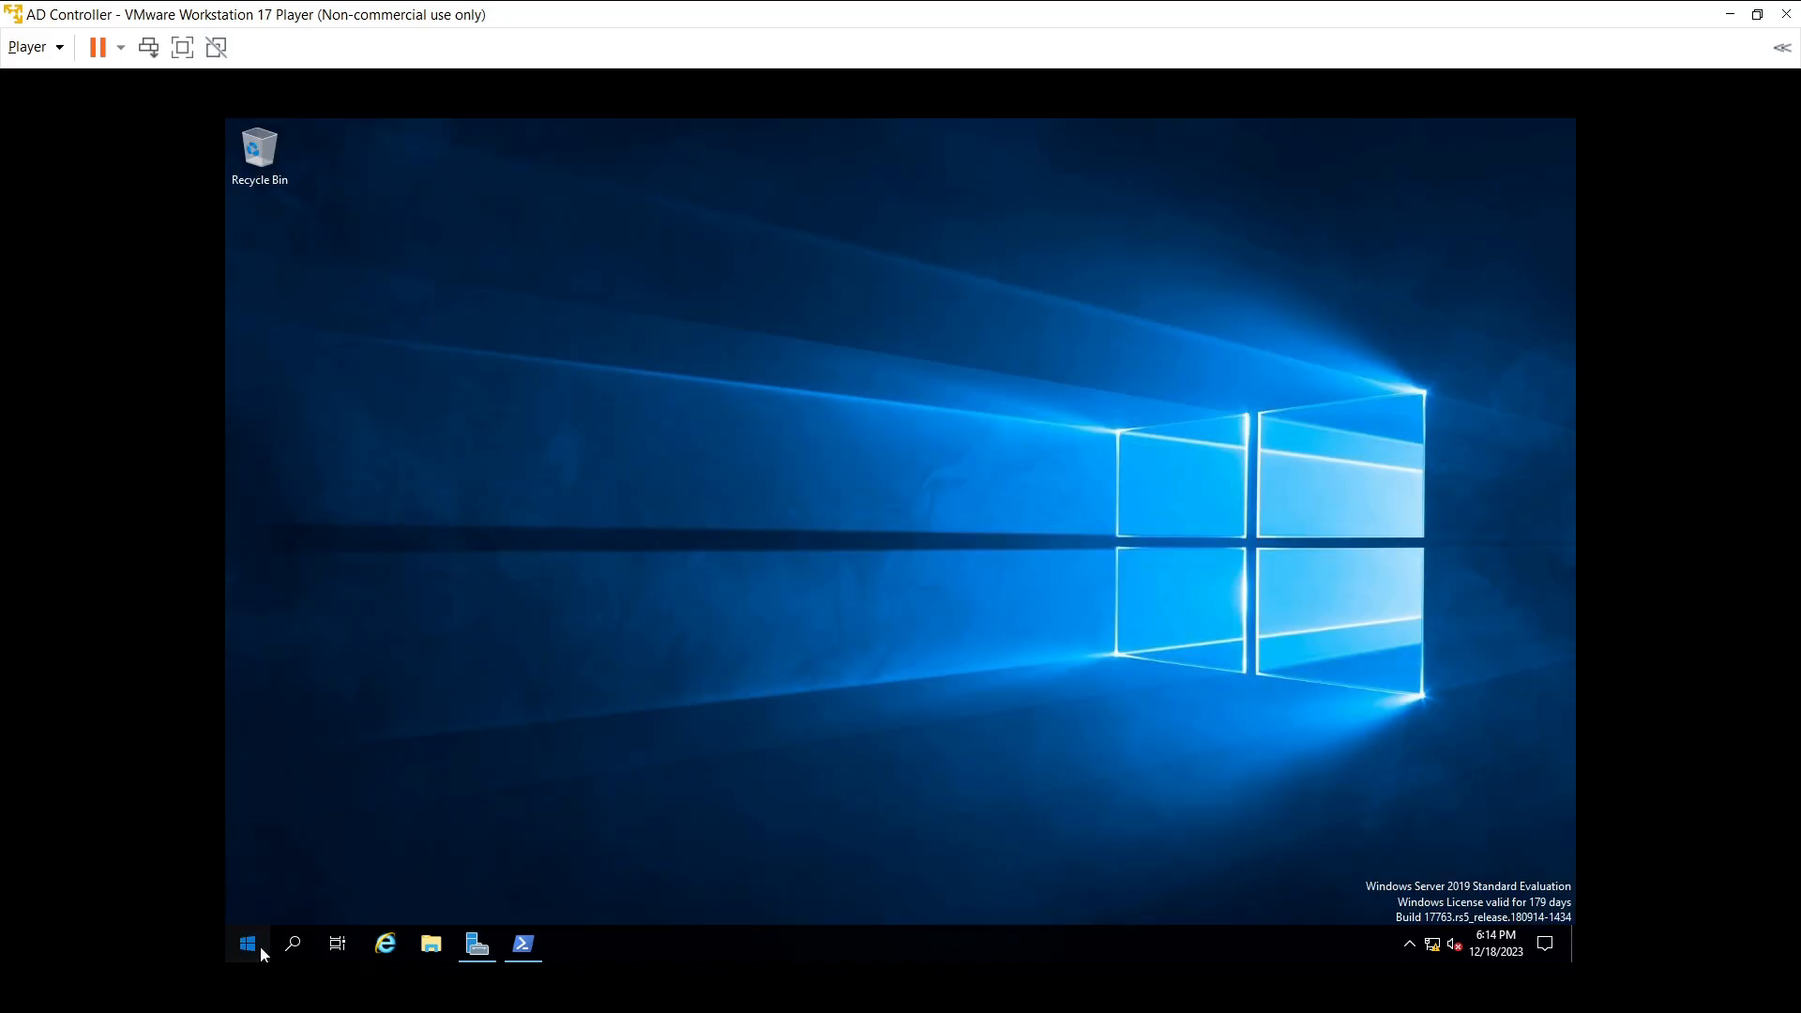
key("super")
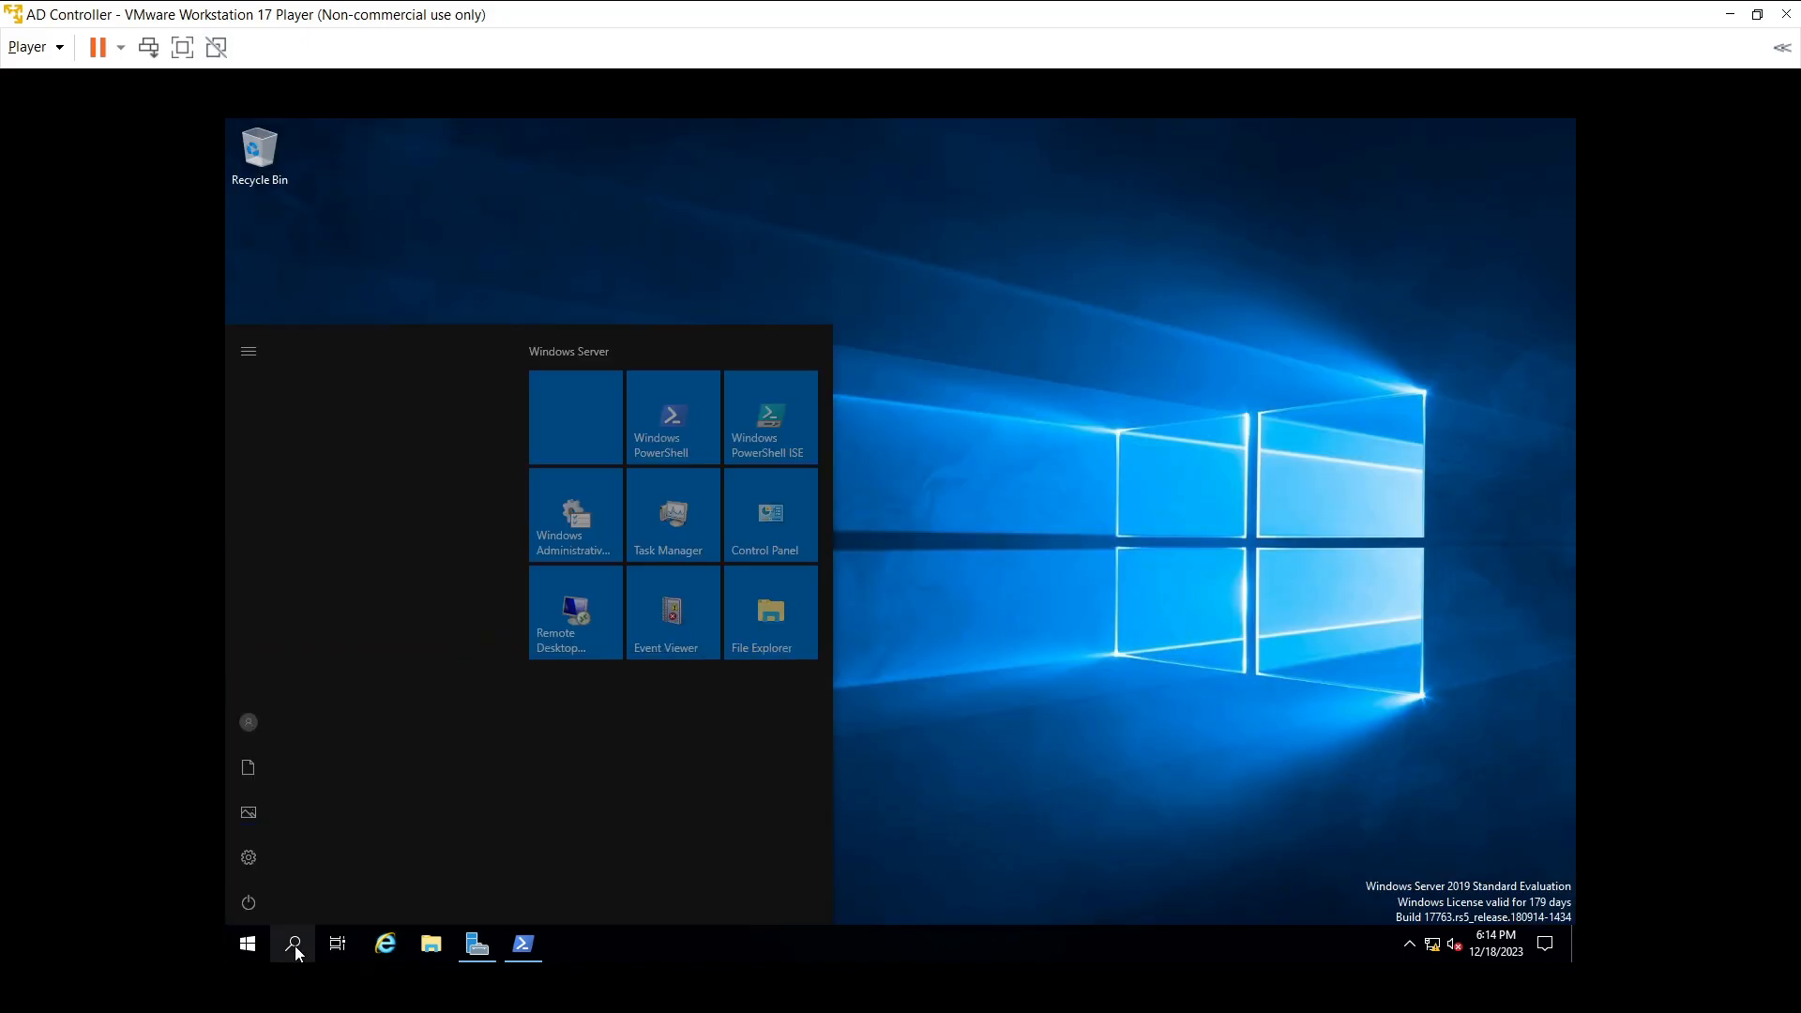
type("act")
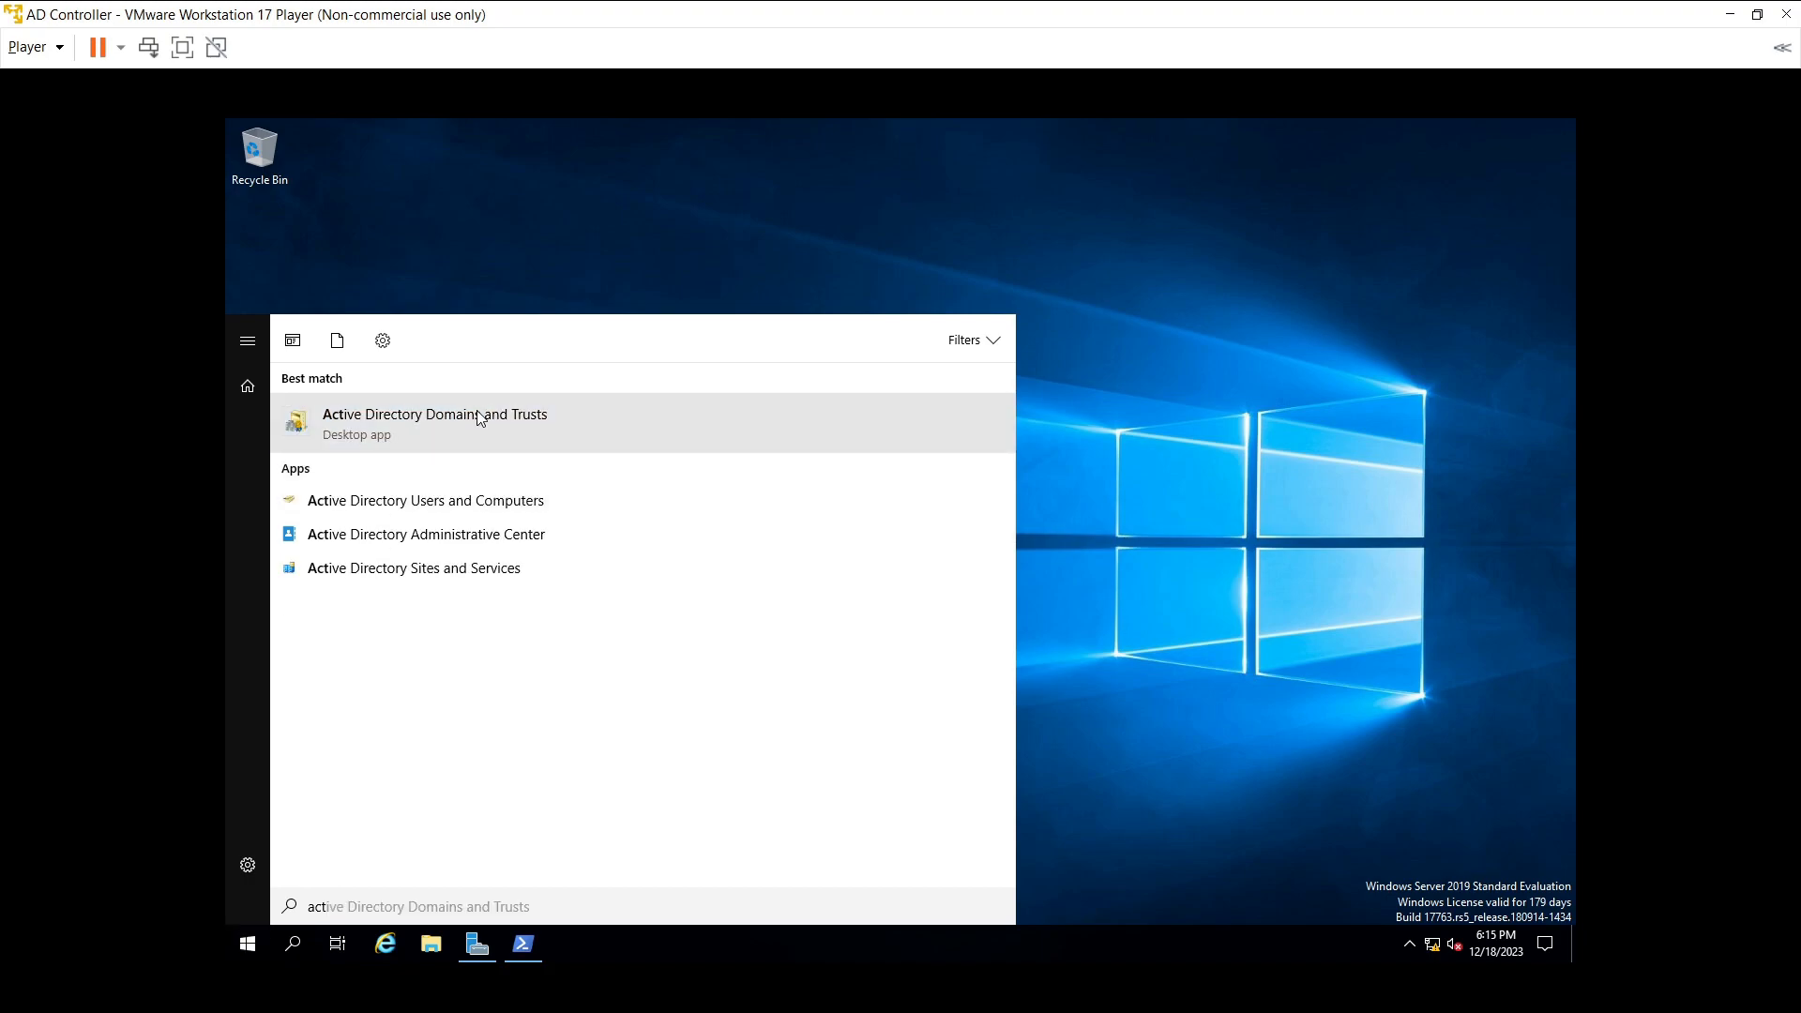
left_click(479, 414)
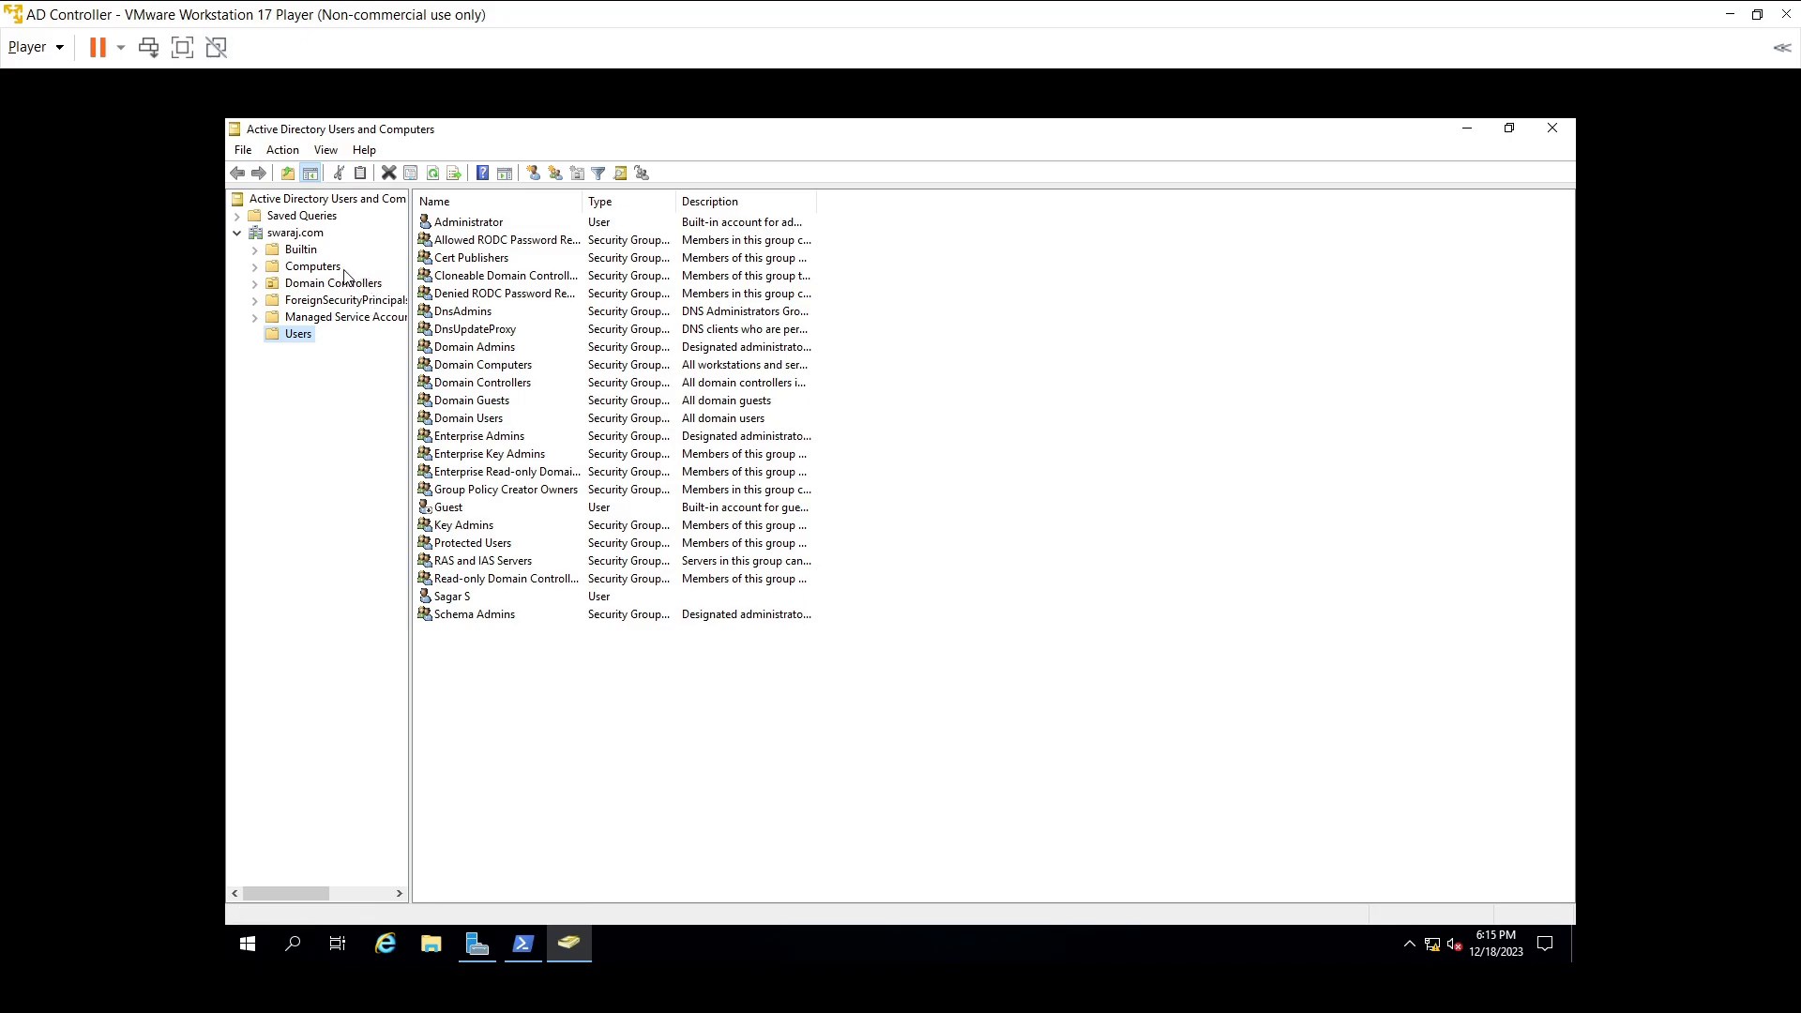
left_click(310, 942)
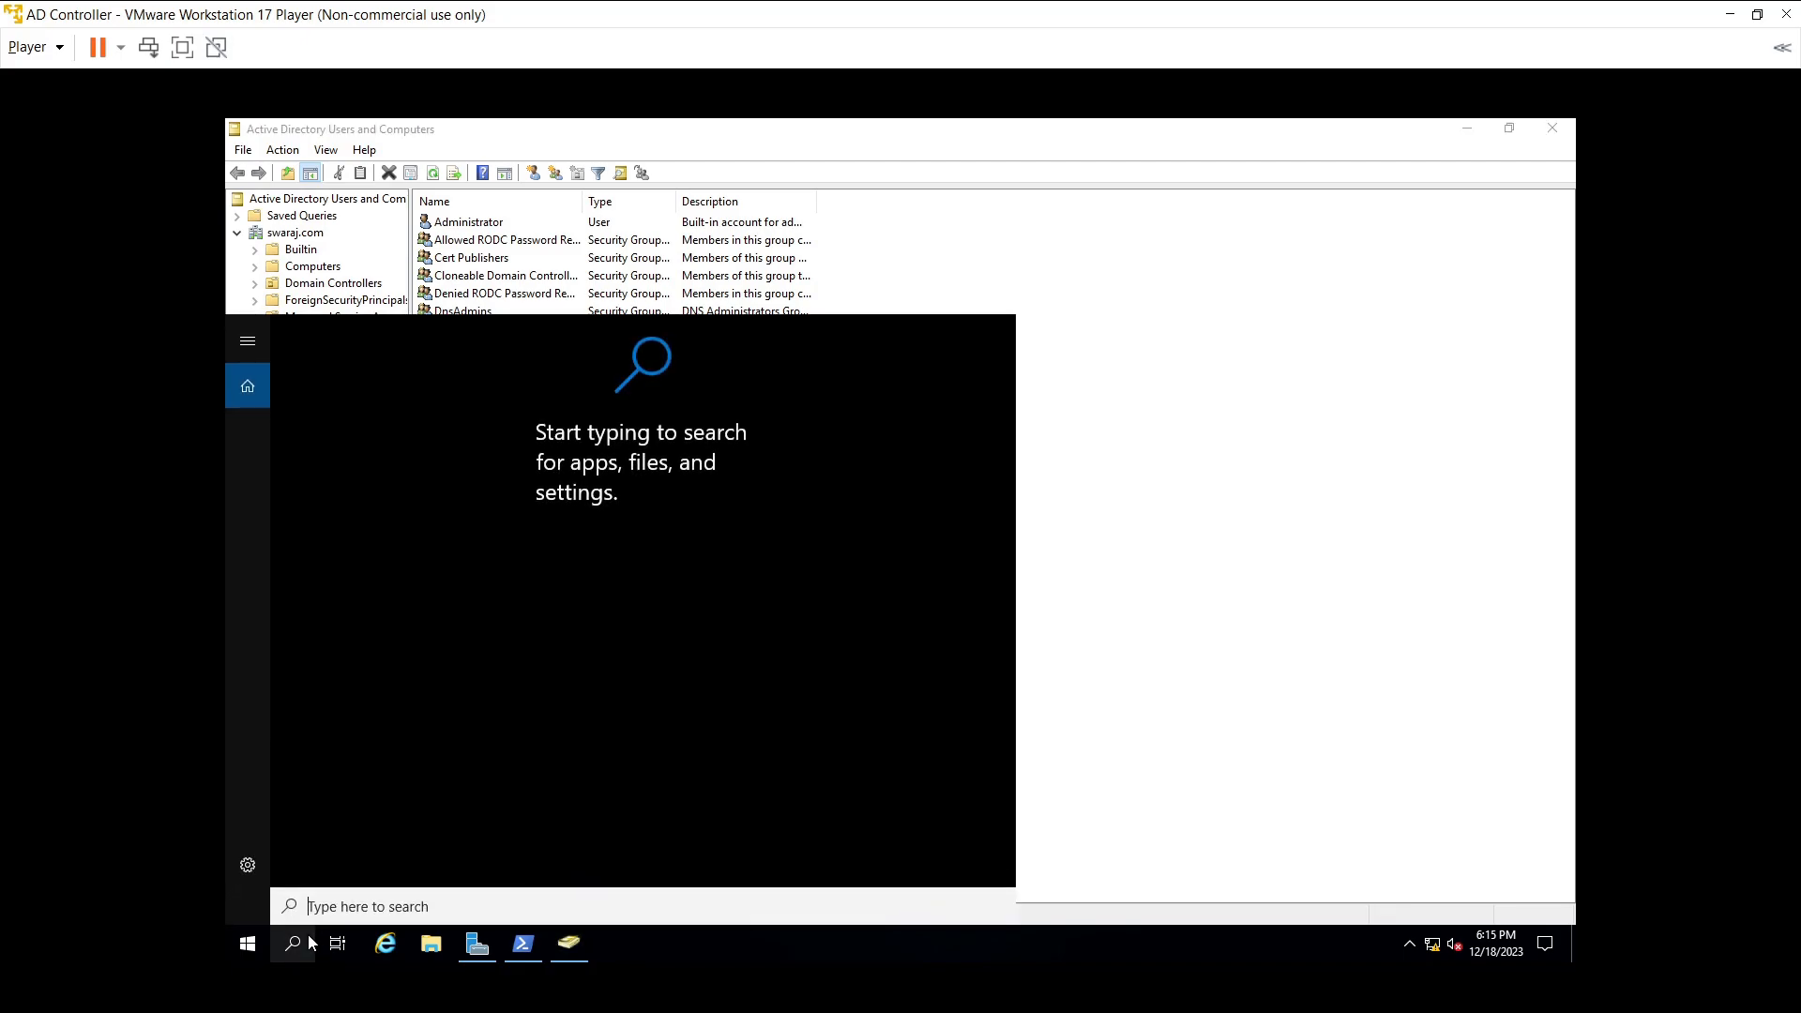
type("a")
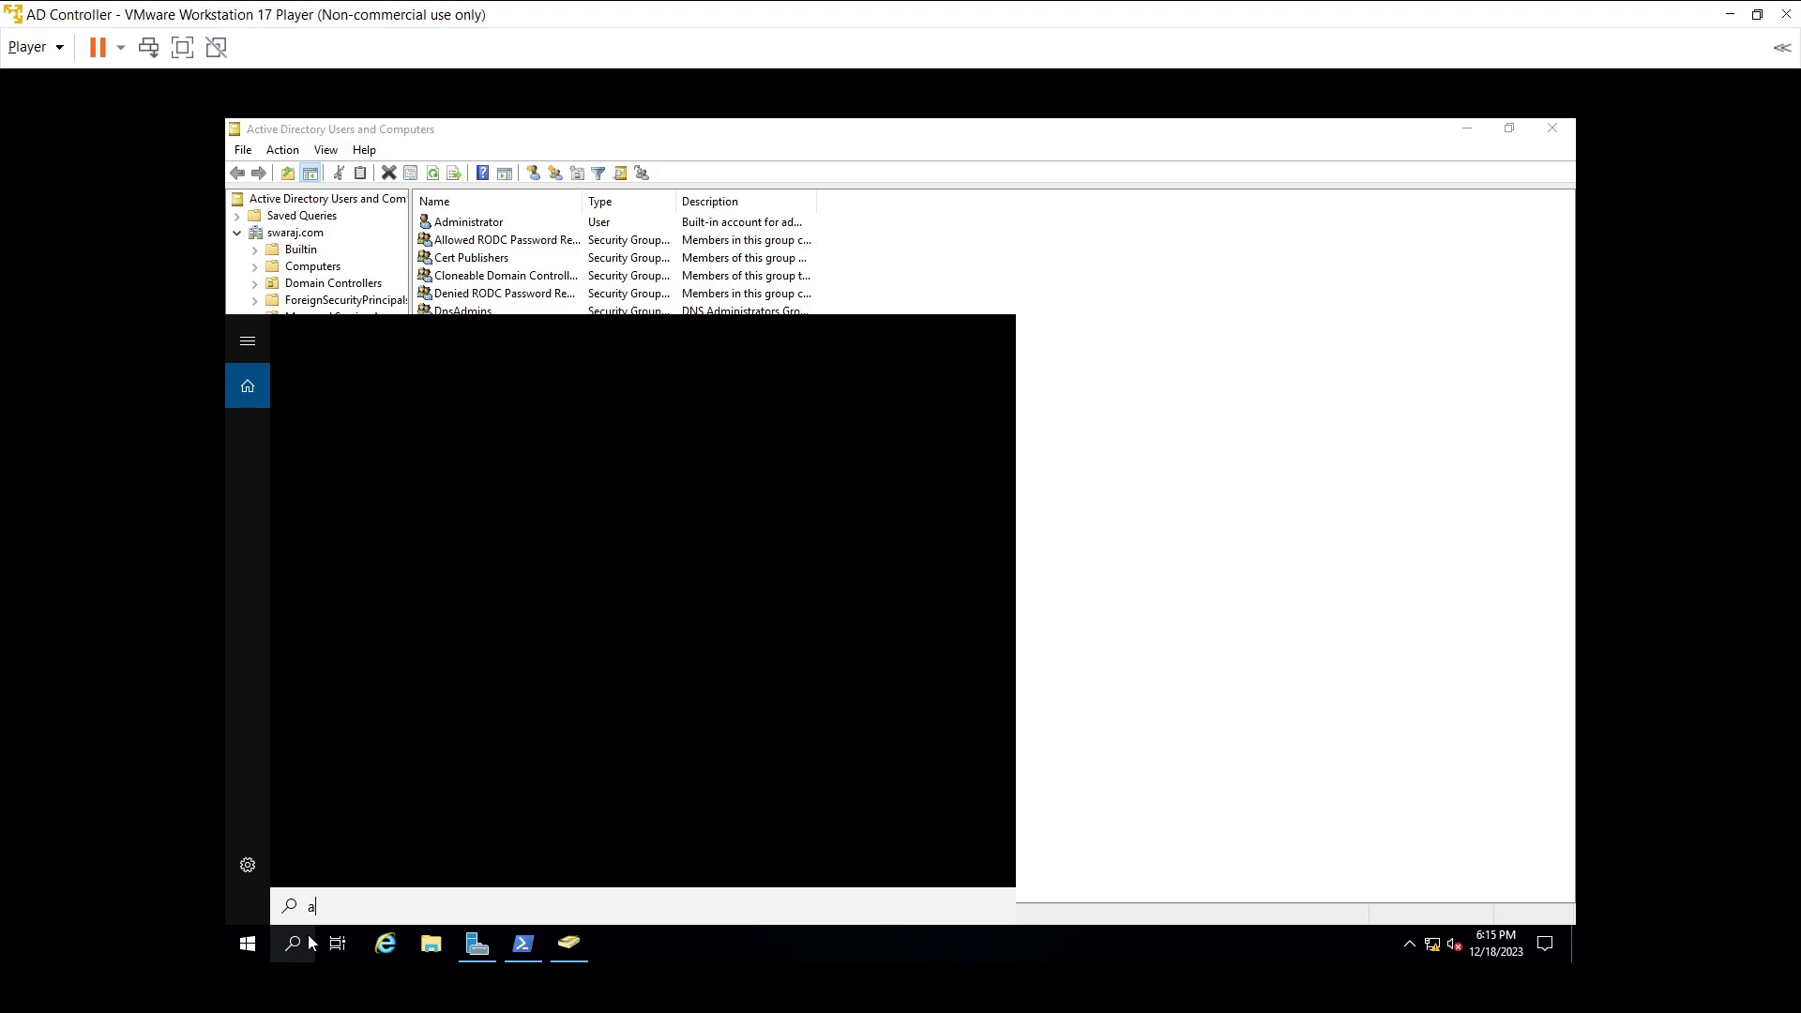
type("ctive")
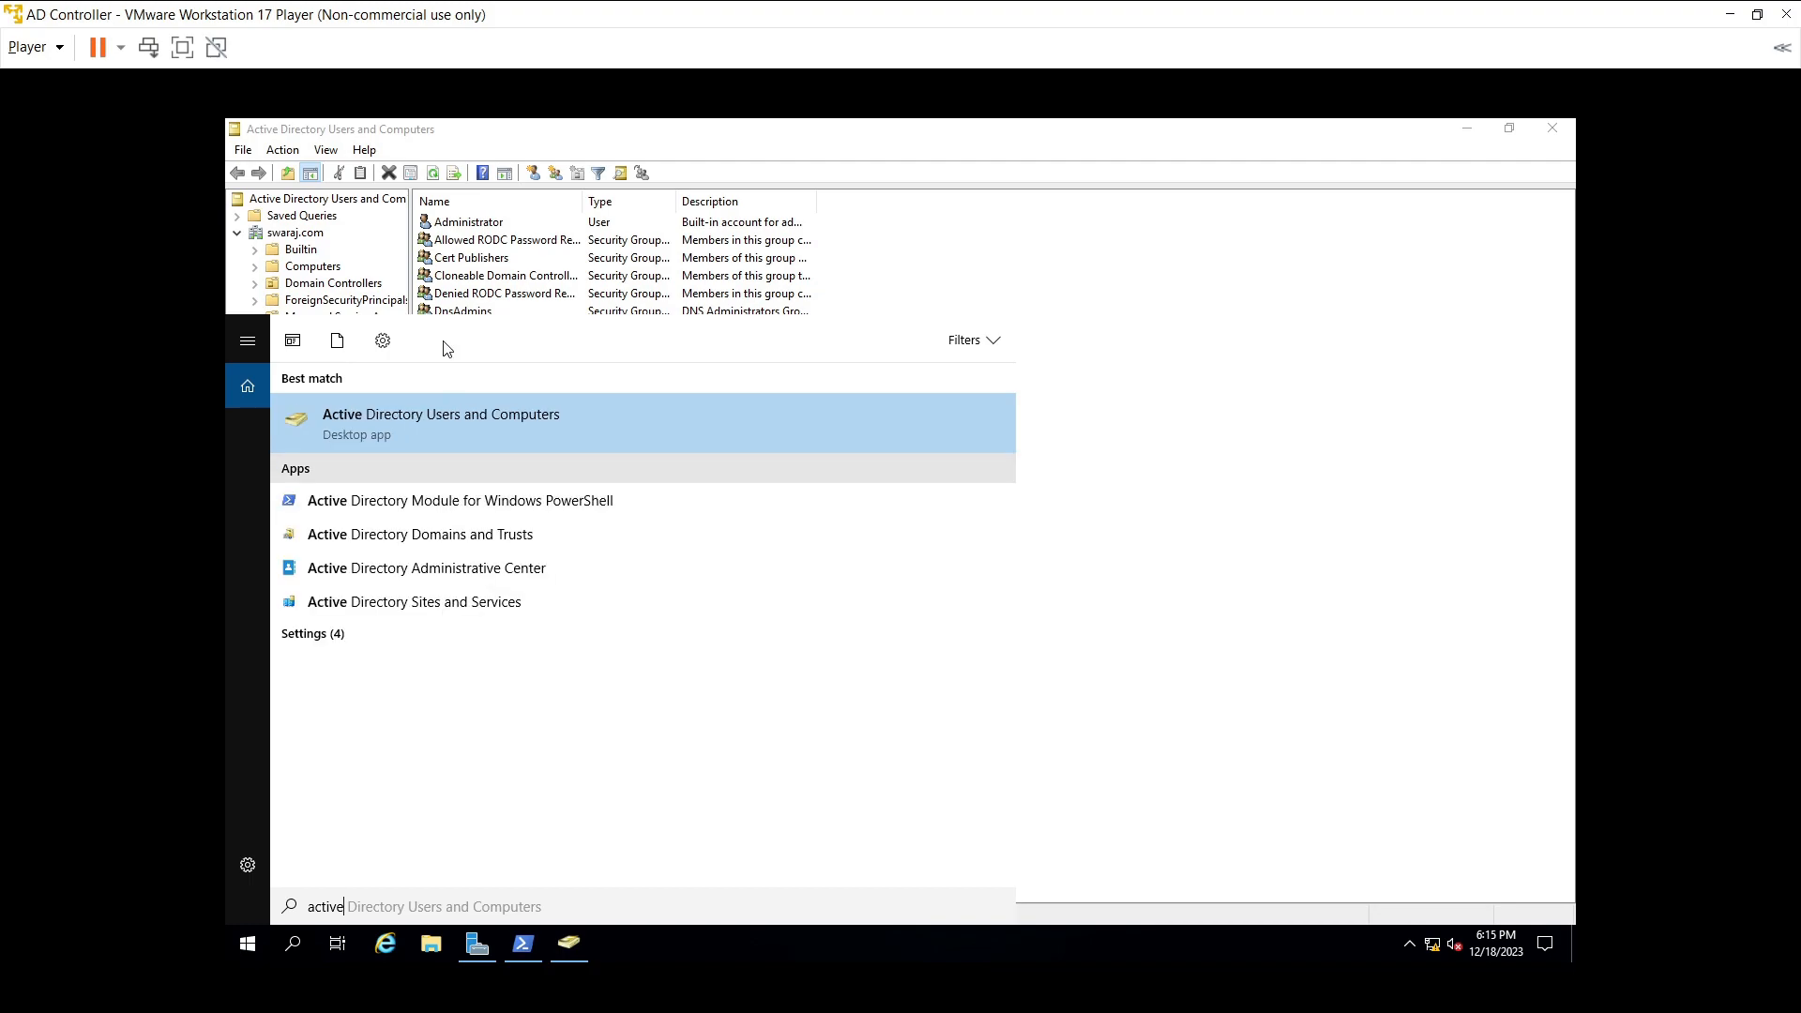
left_click(465, 414)
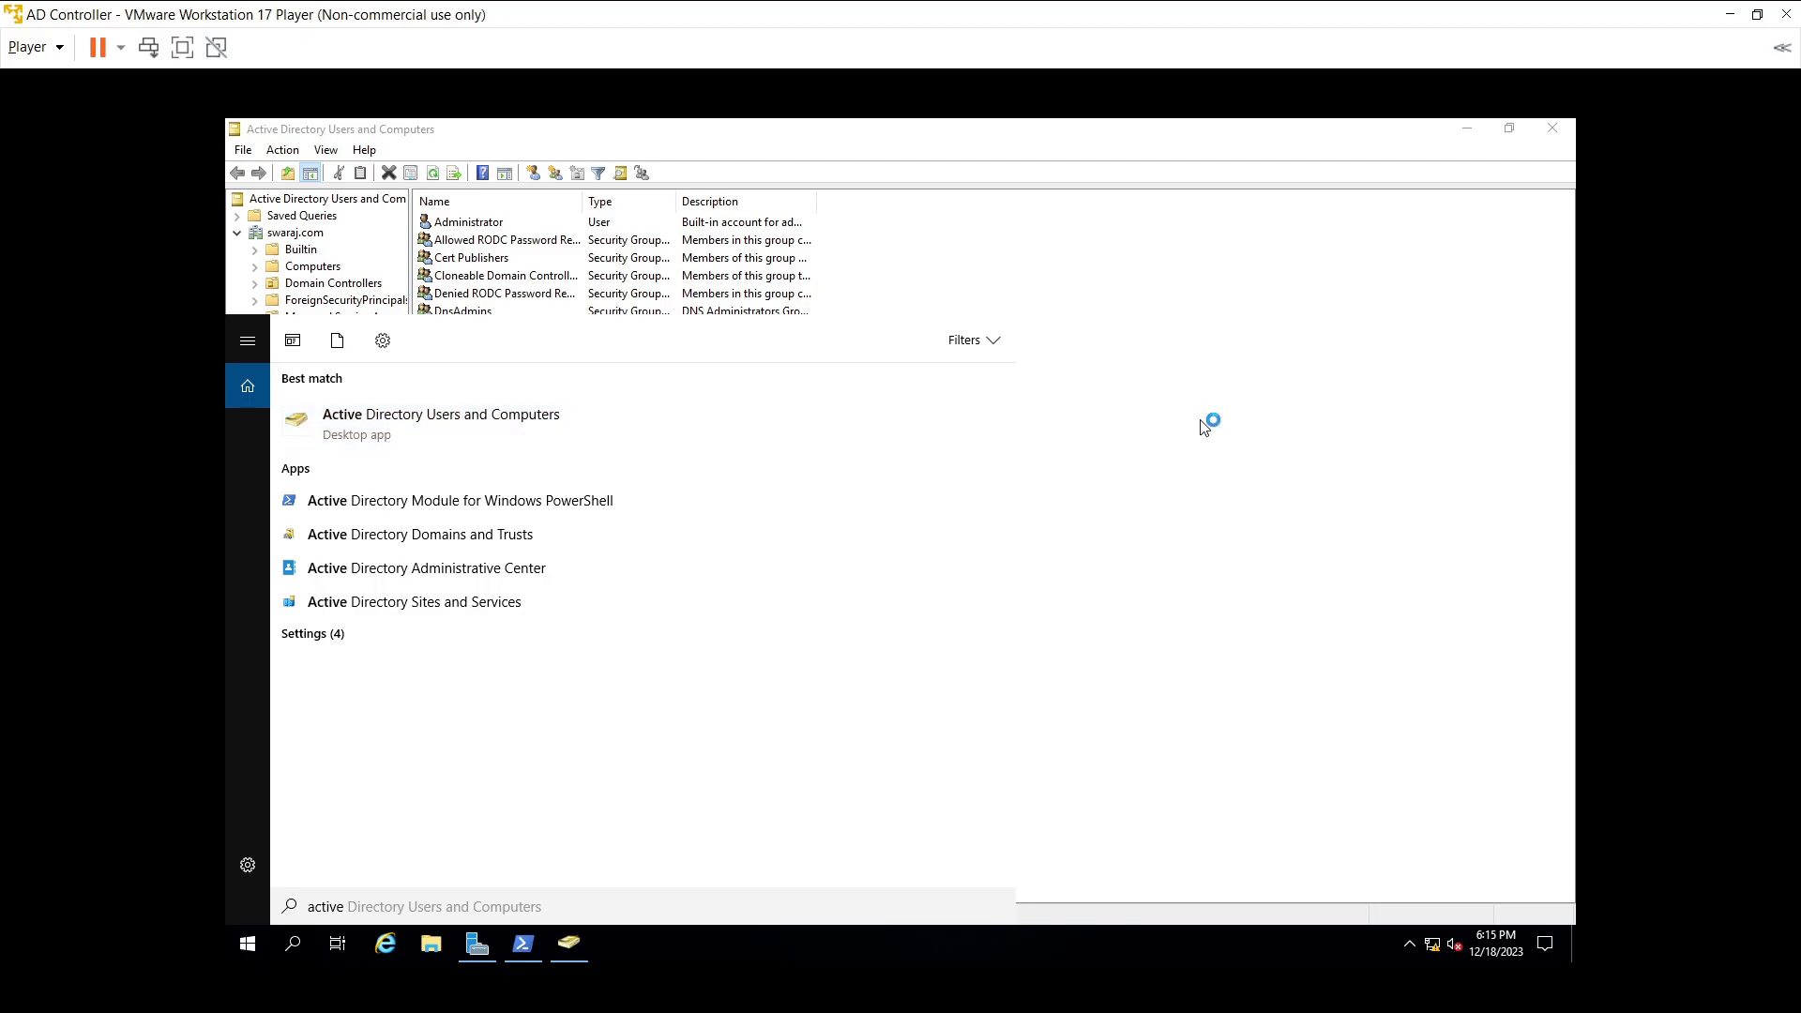
left_click(313, 266)
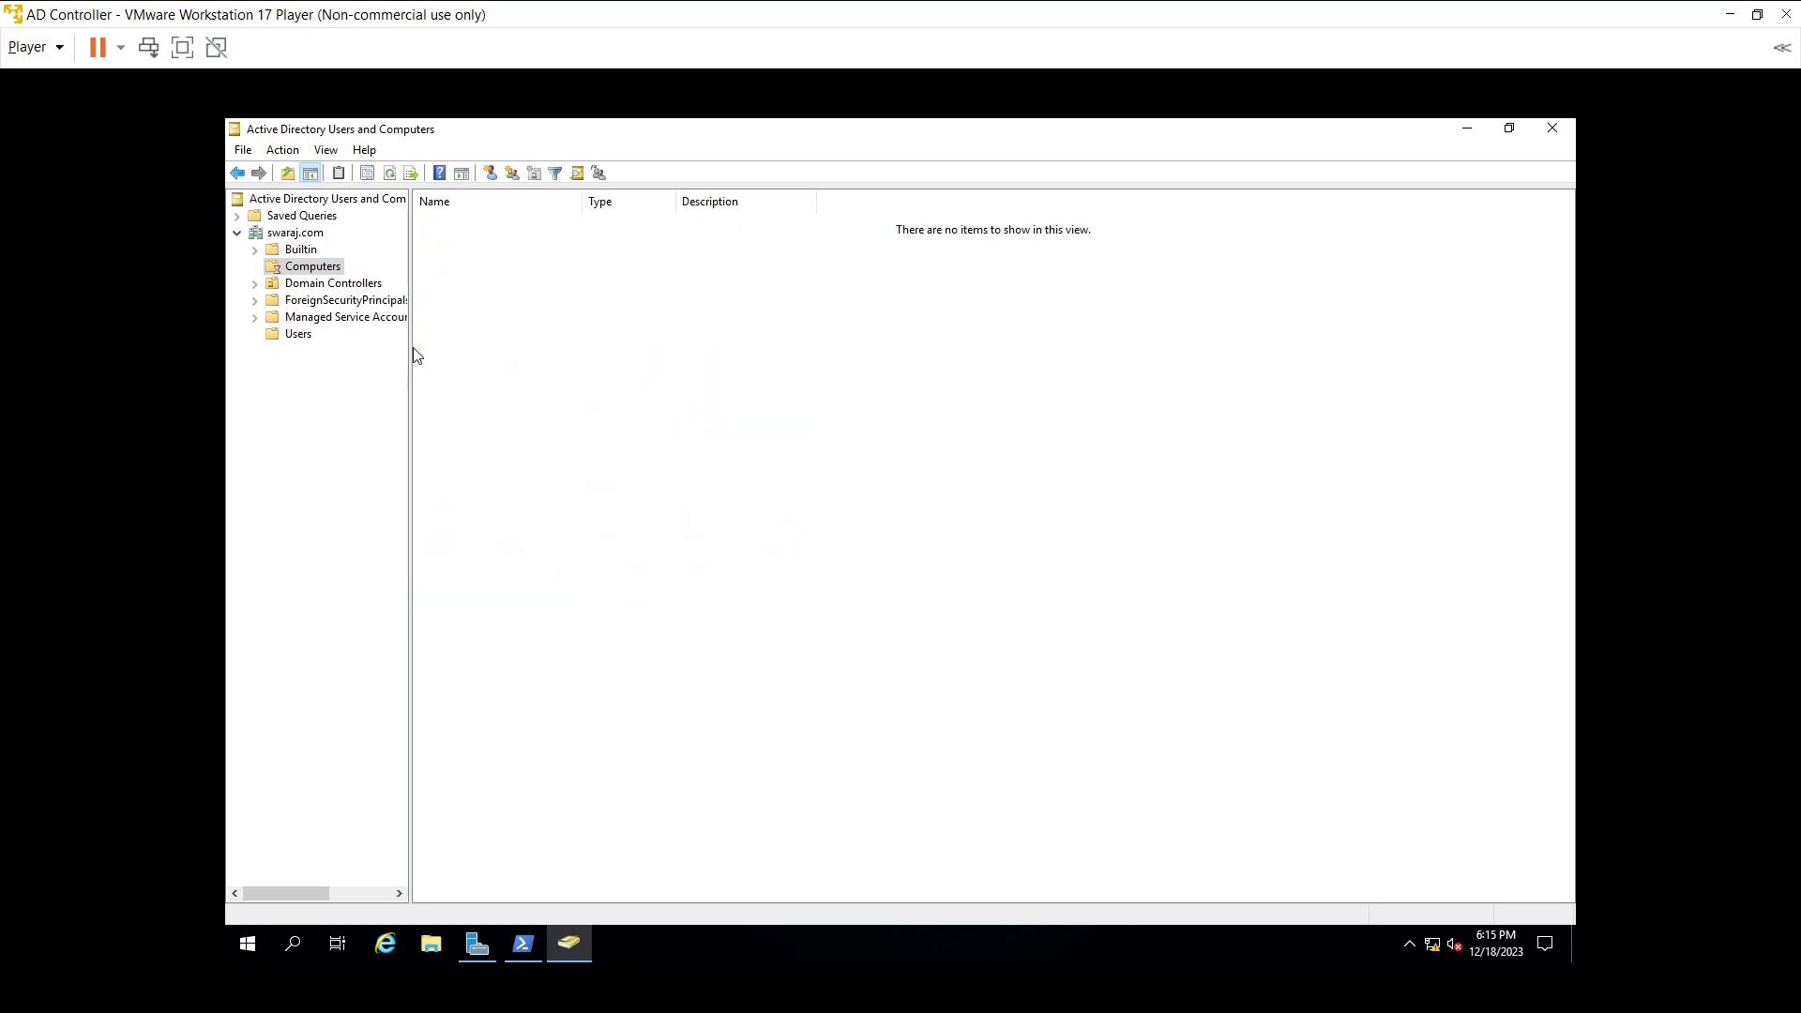
left_click_drag(409, 352, 495, 352)
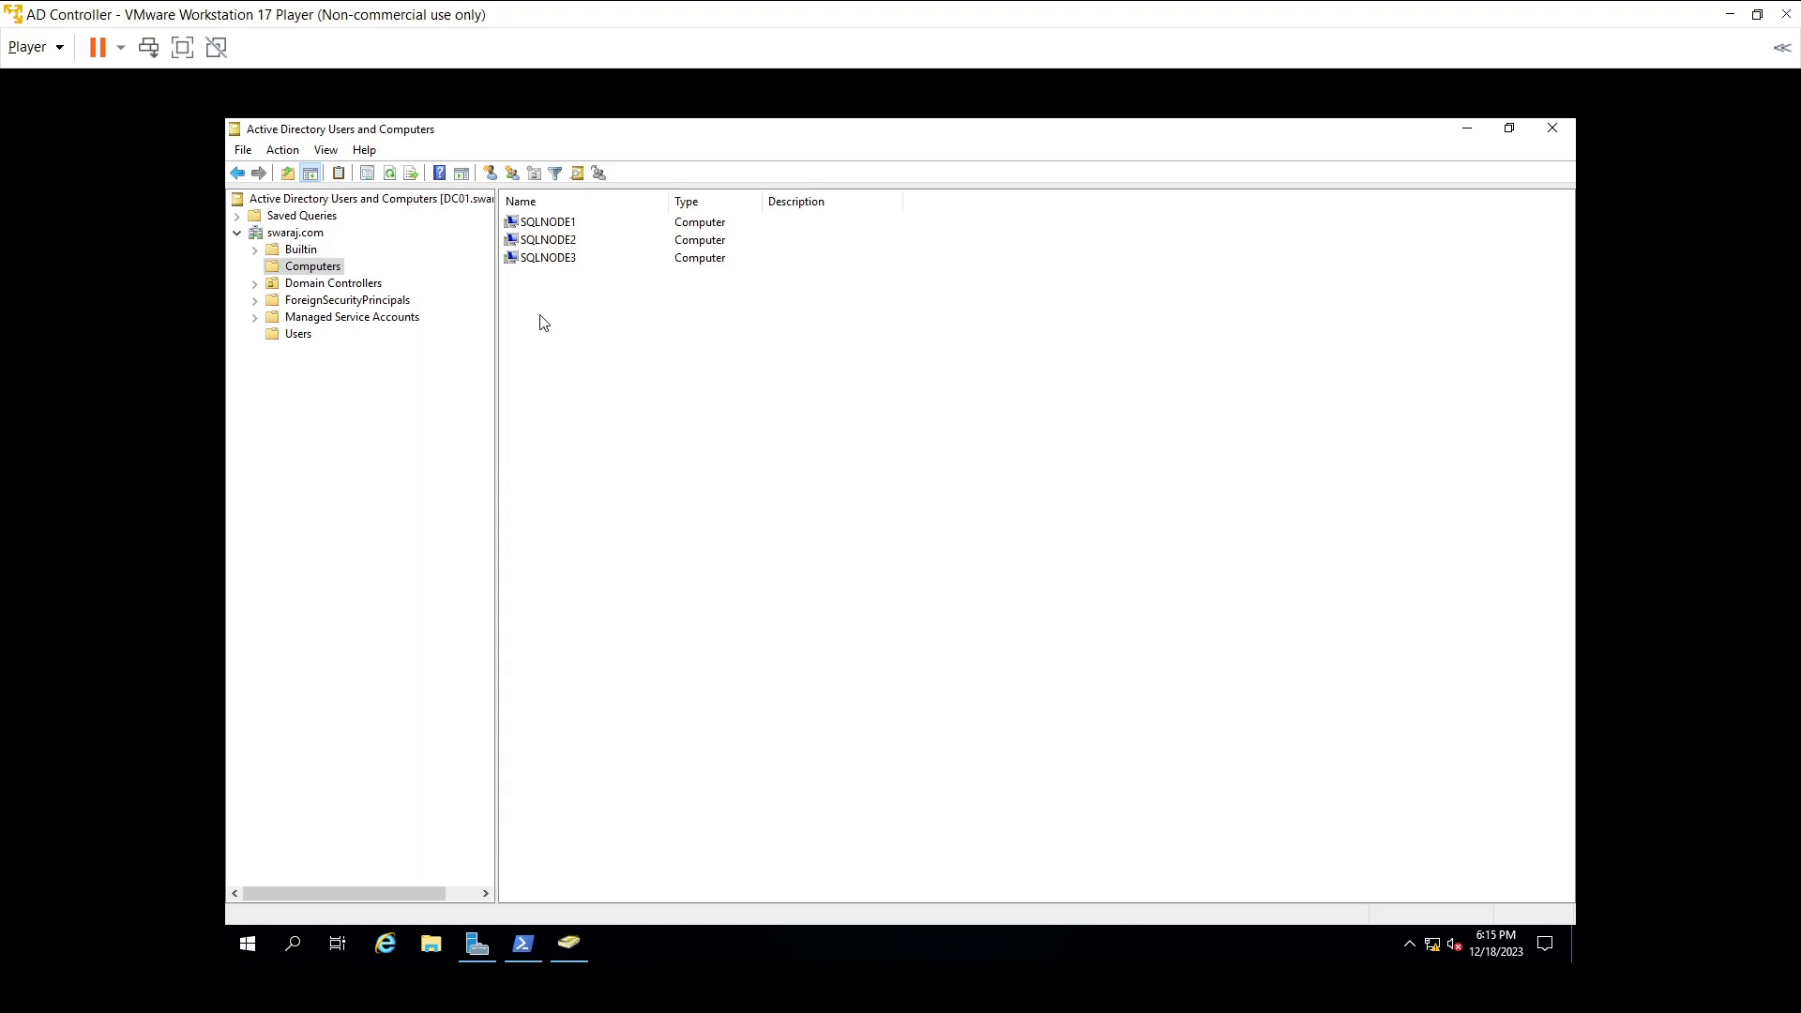
left_click(1729, 14)
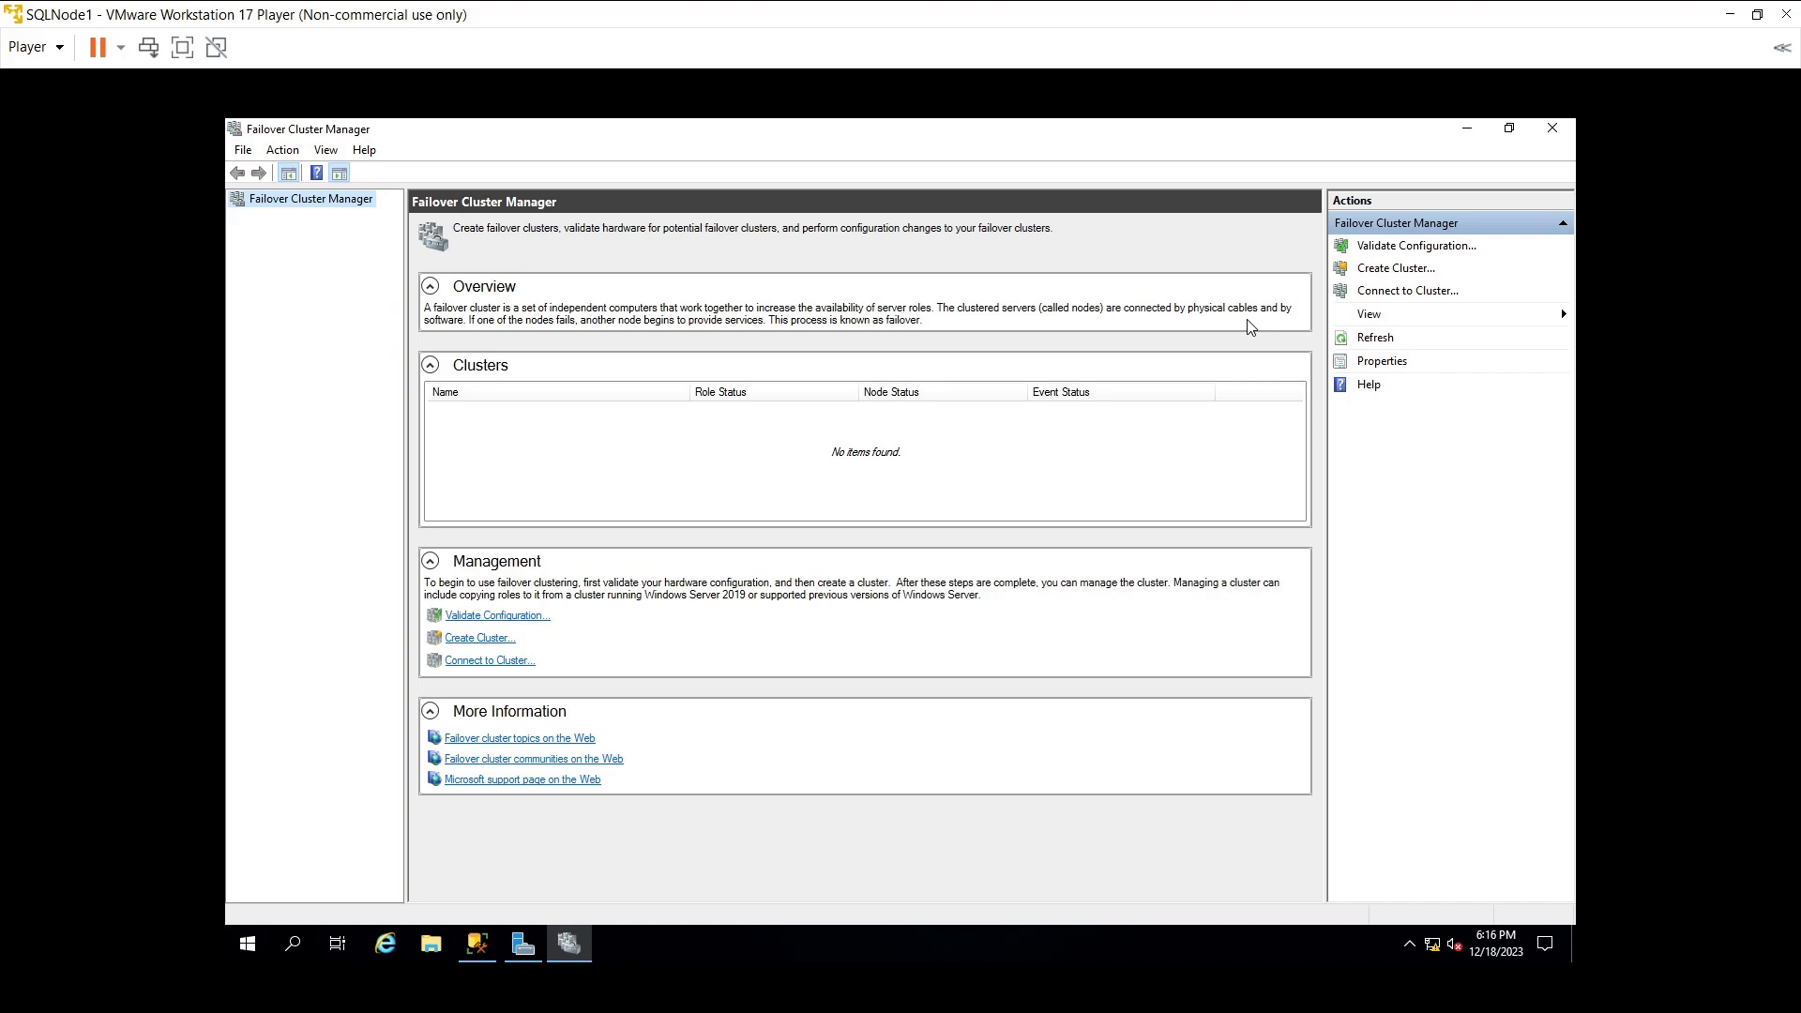
- Start the Create Cluster Wizard, browse to add SQLNode1, then cancel after the admin-privileges error
left_click(1385, 269)
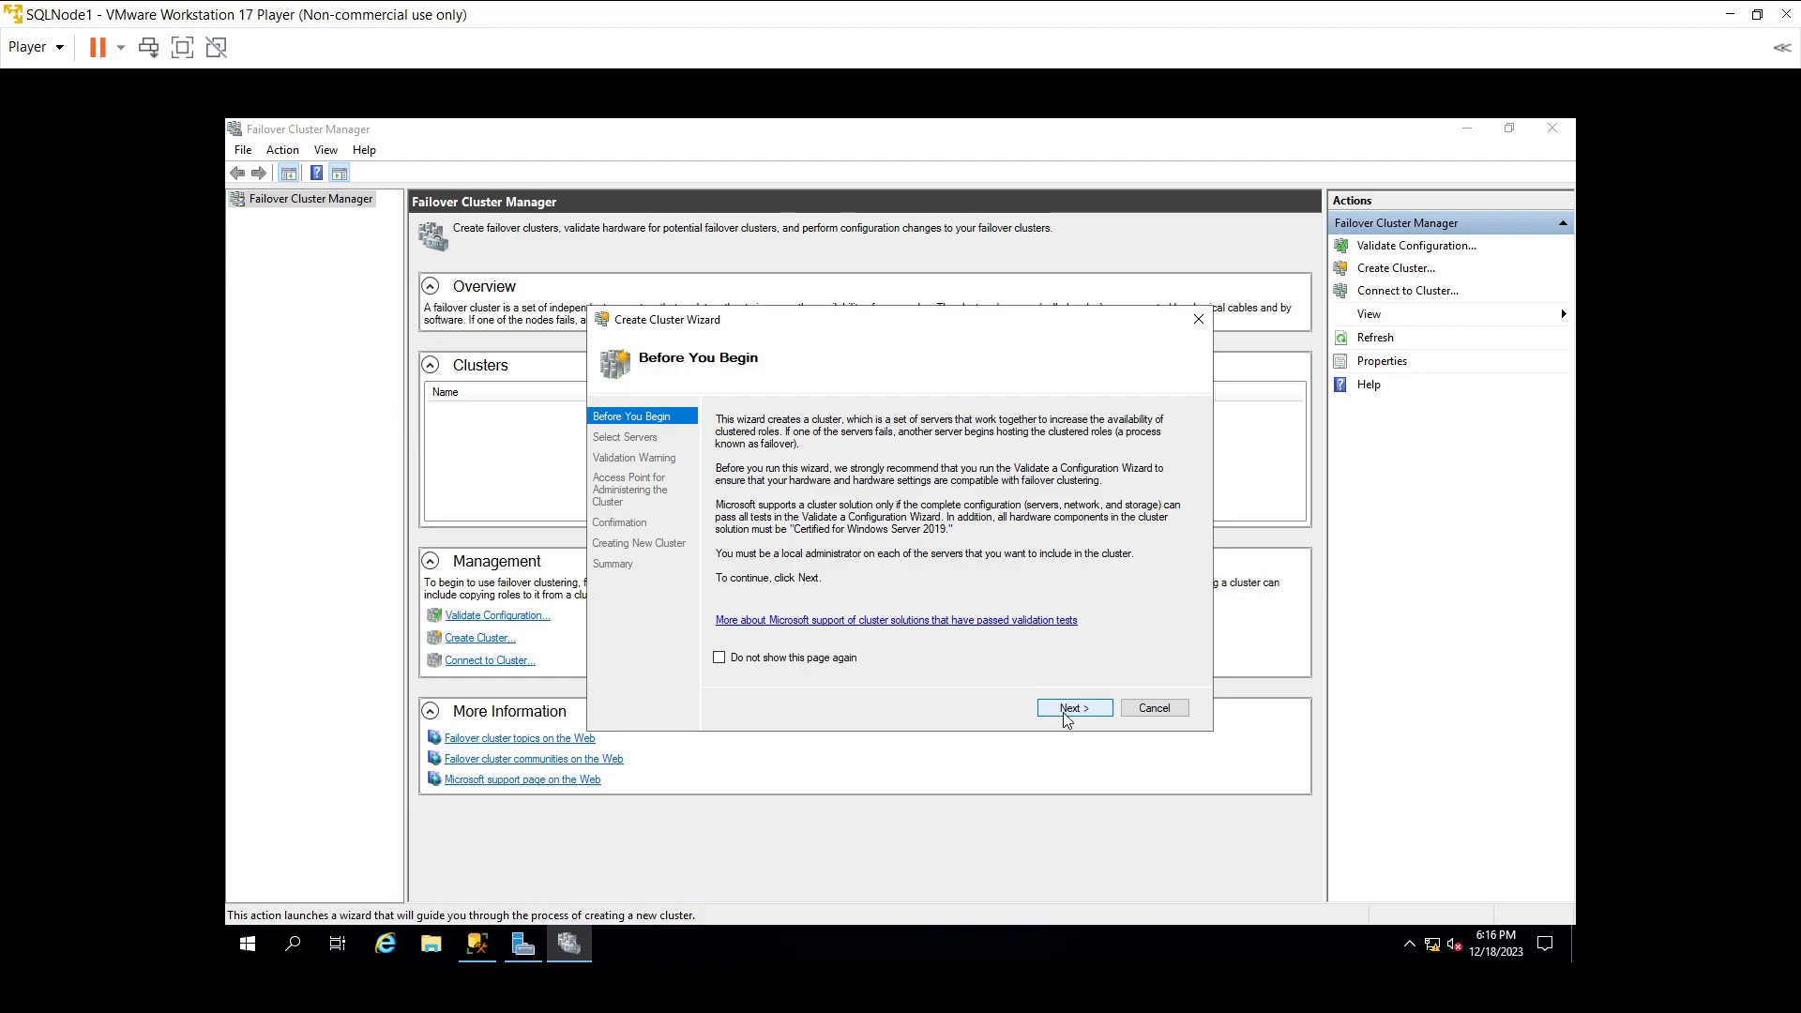
left_click(1067, 710)
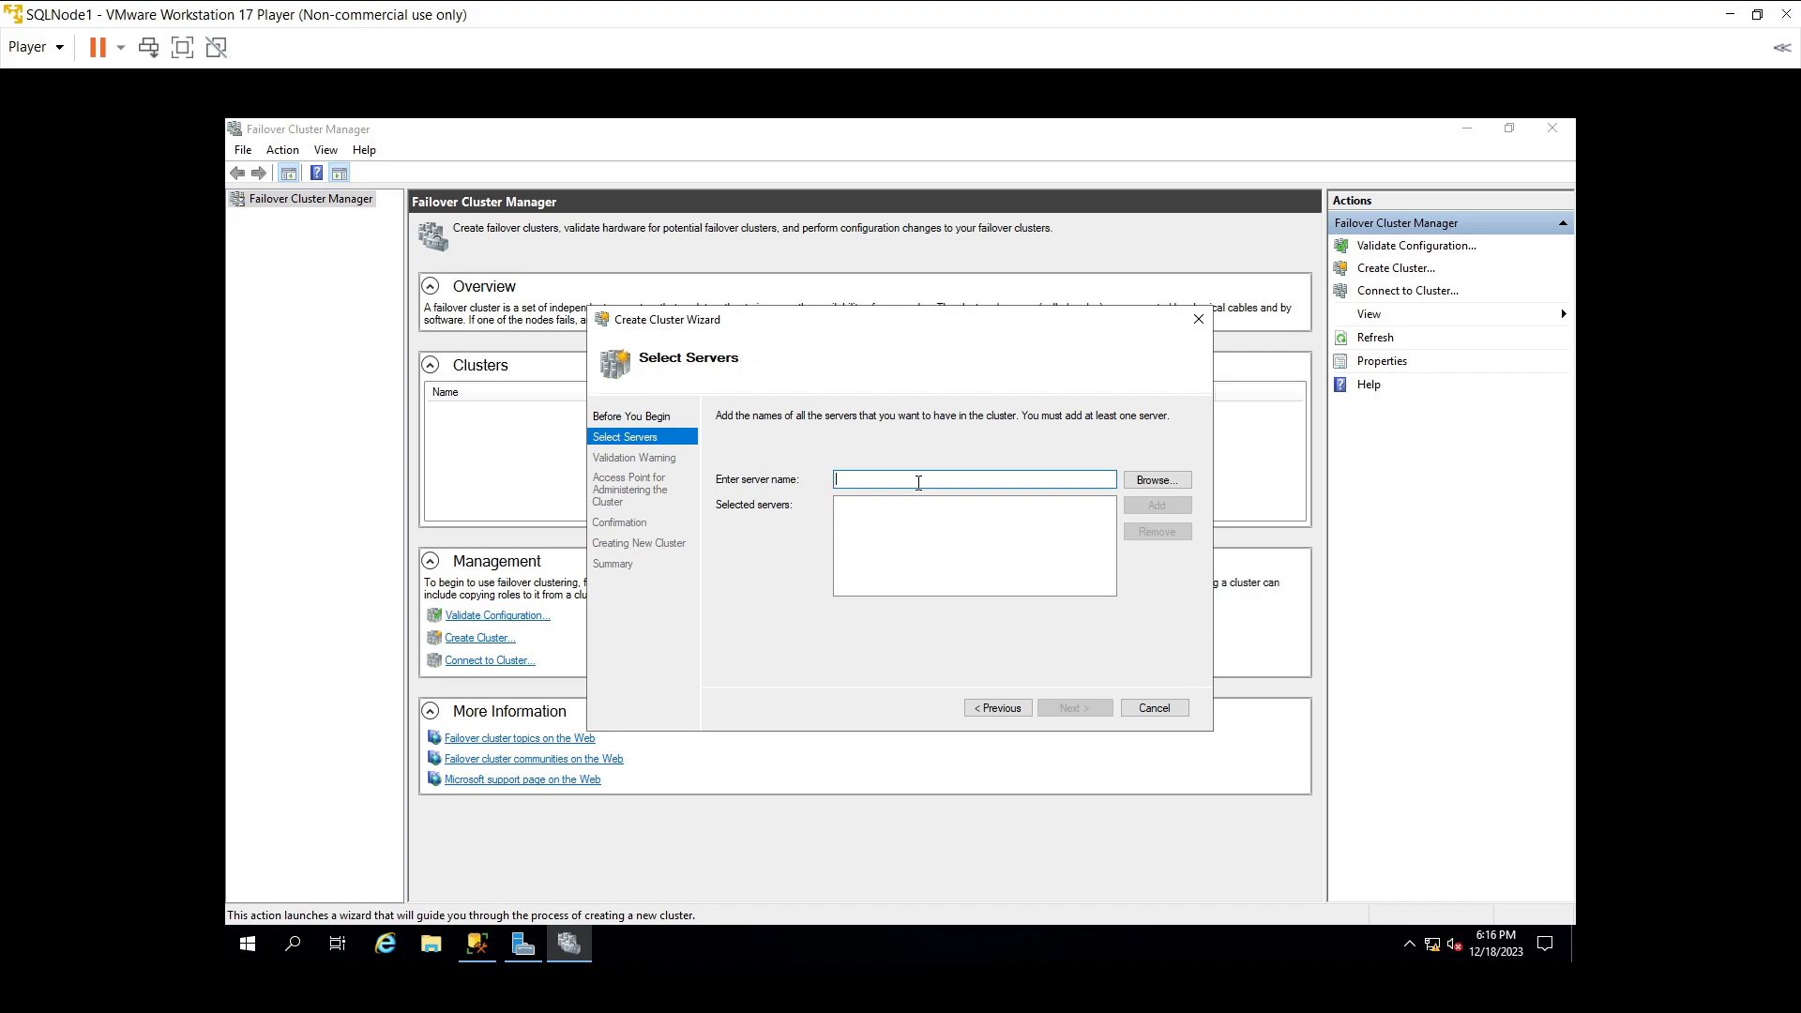
left_click(1135, 487)
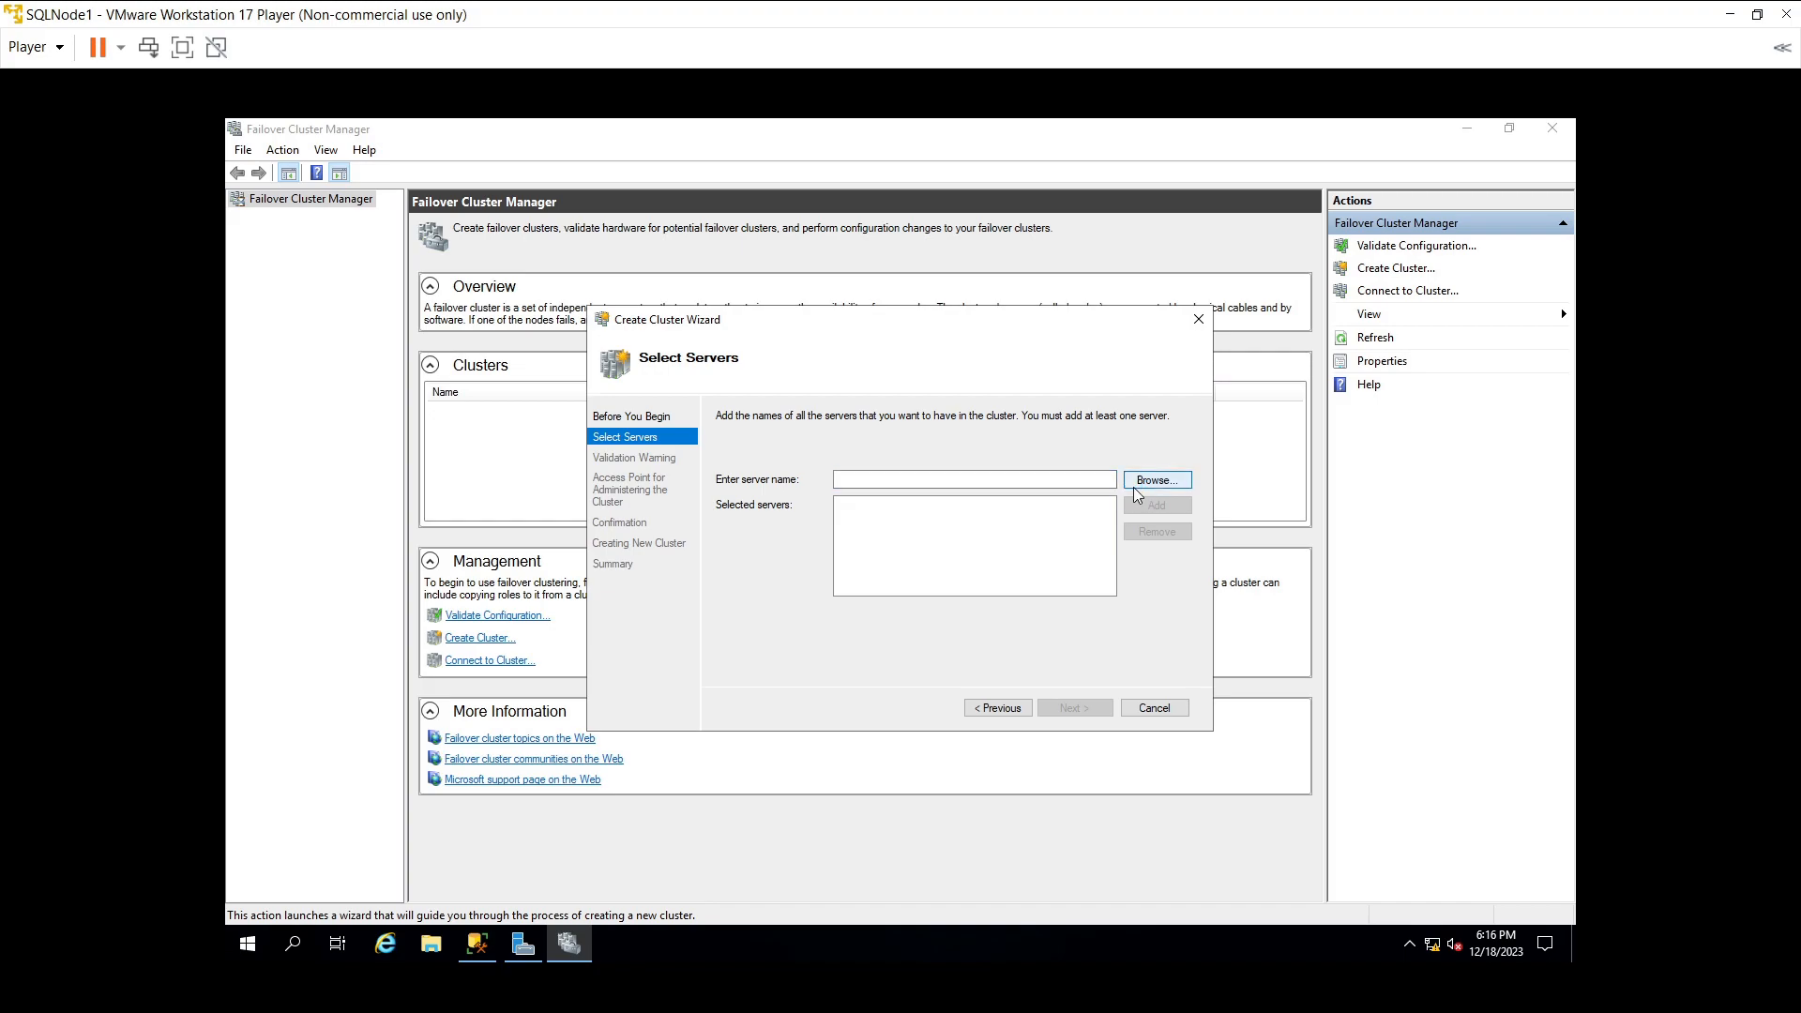
type("SQLNode1")
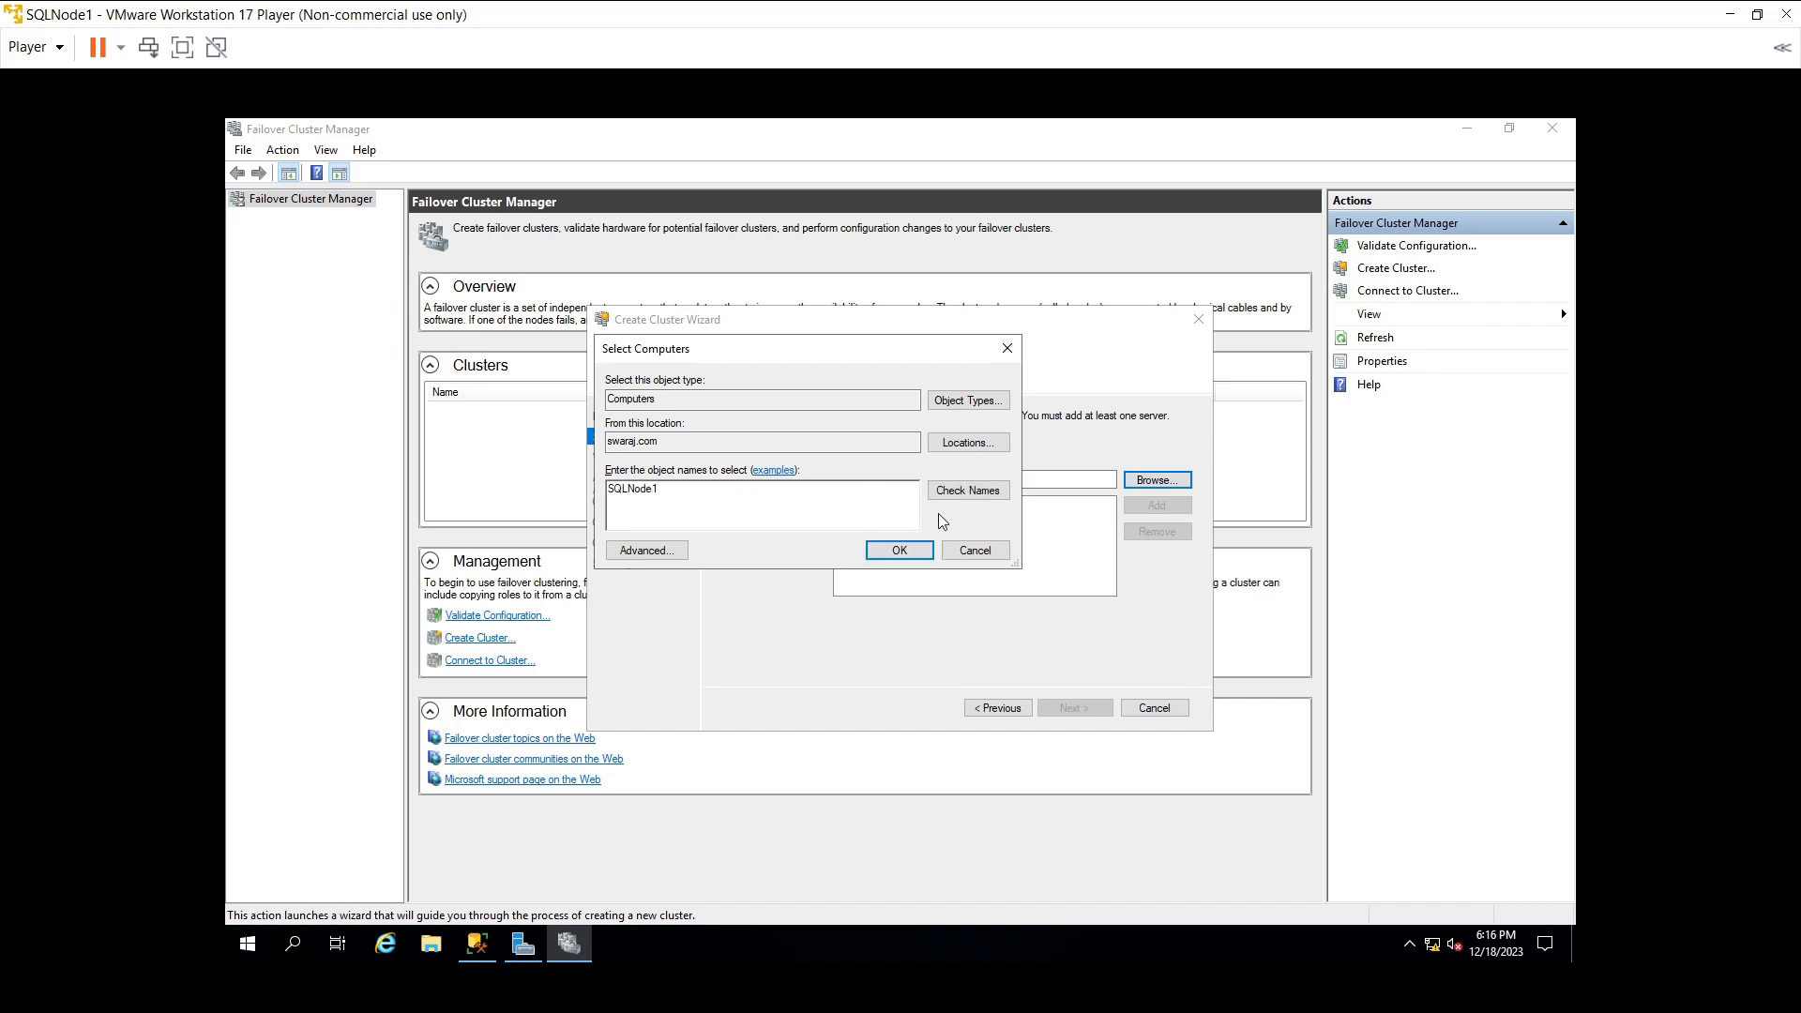
left_click(959, 504)
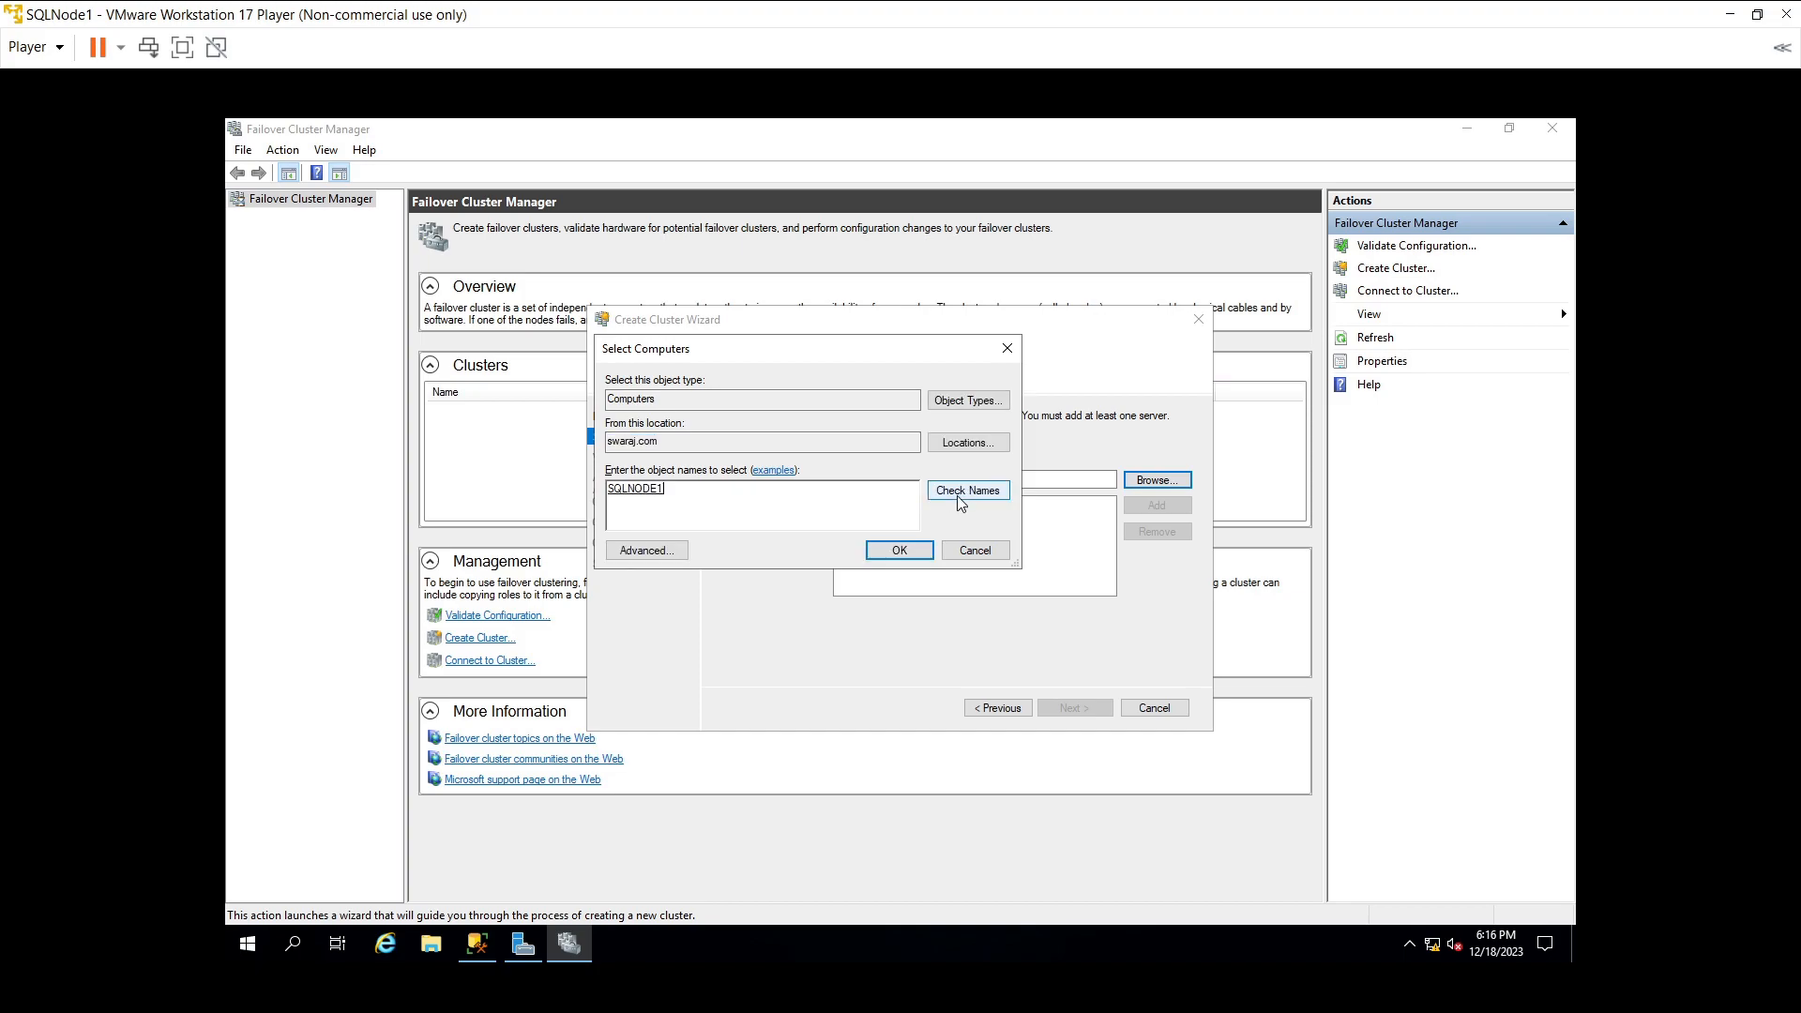
left_click(893, 553)
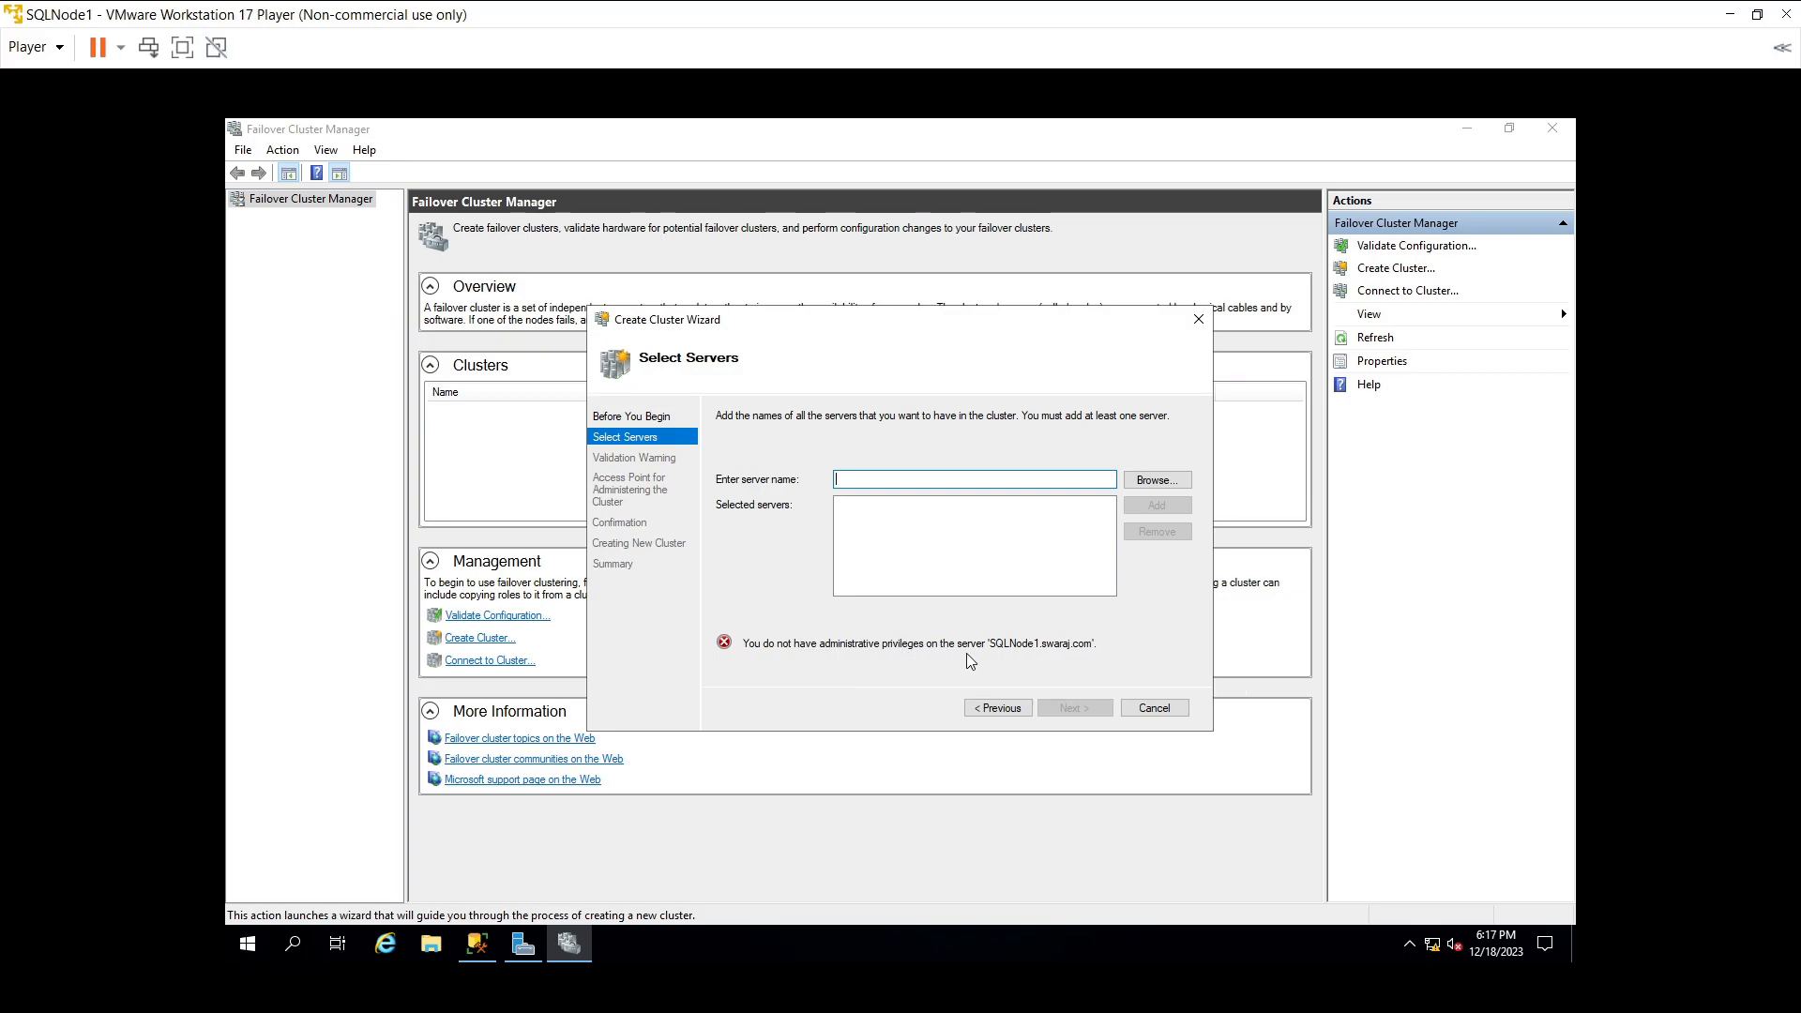
left_click(1148, 708)
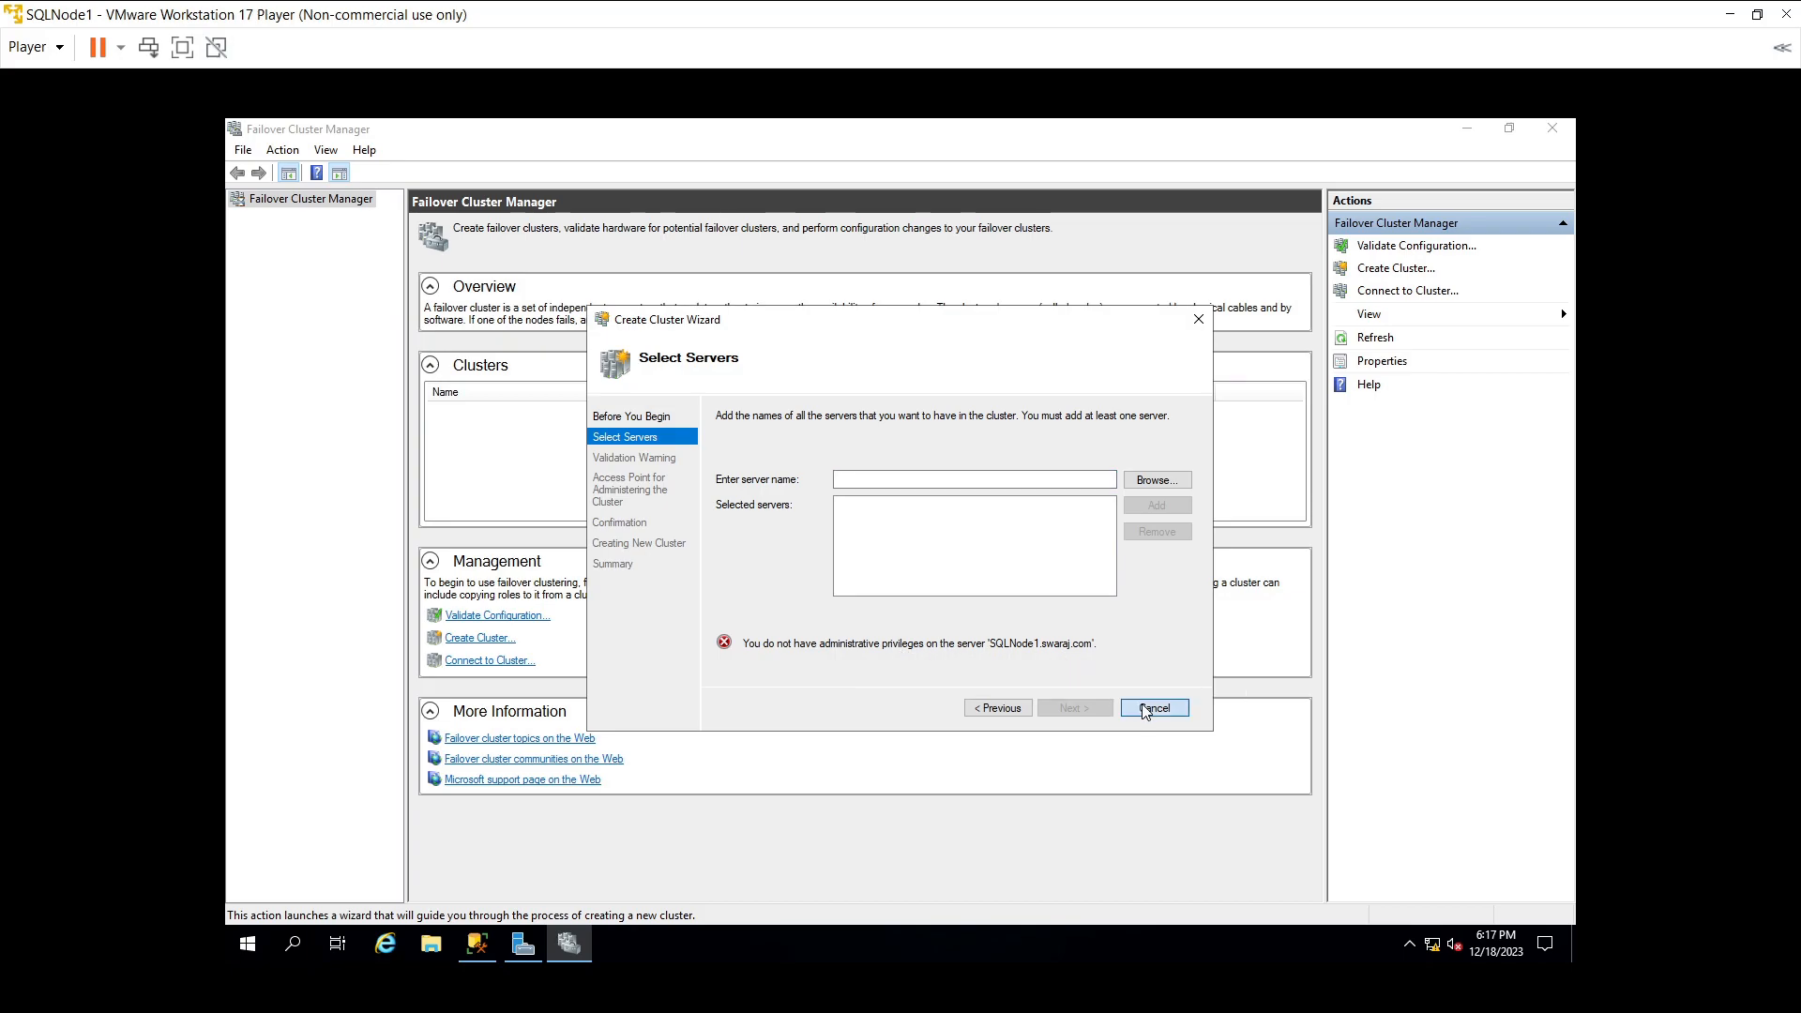
- Close Failover Cluster Manager and open the account settings page from the Start menu
left_click(1552, 129)
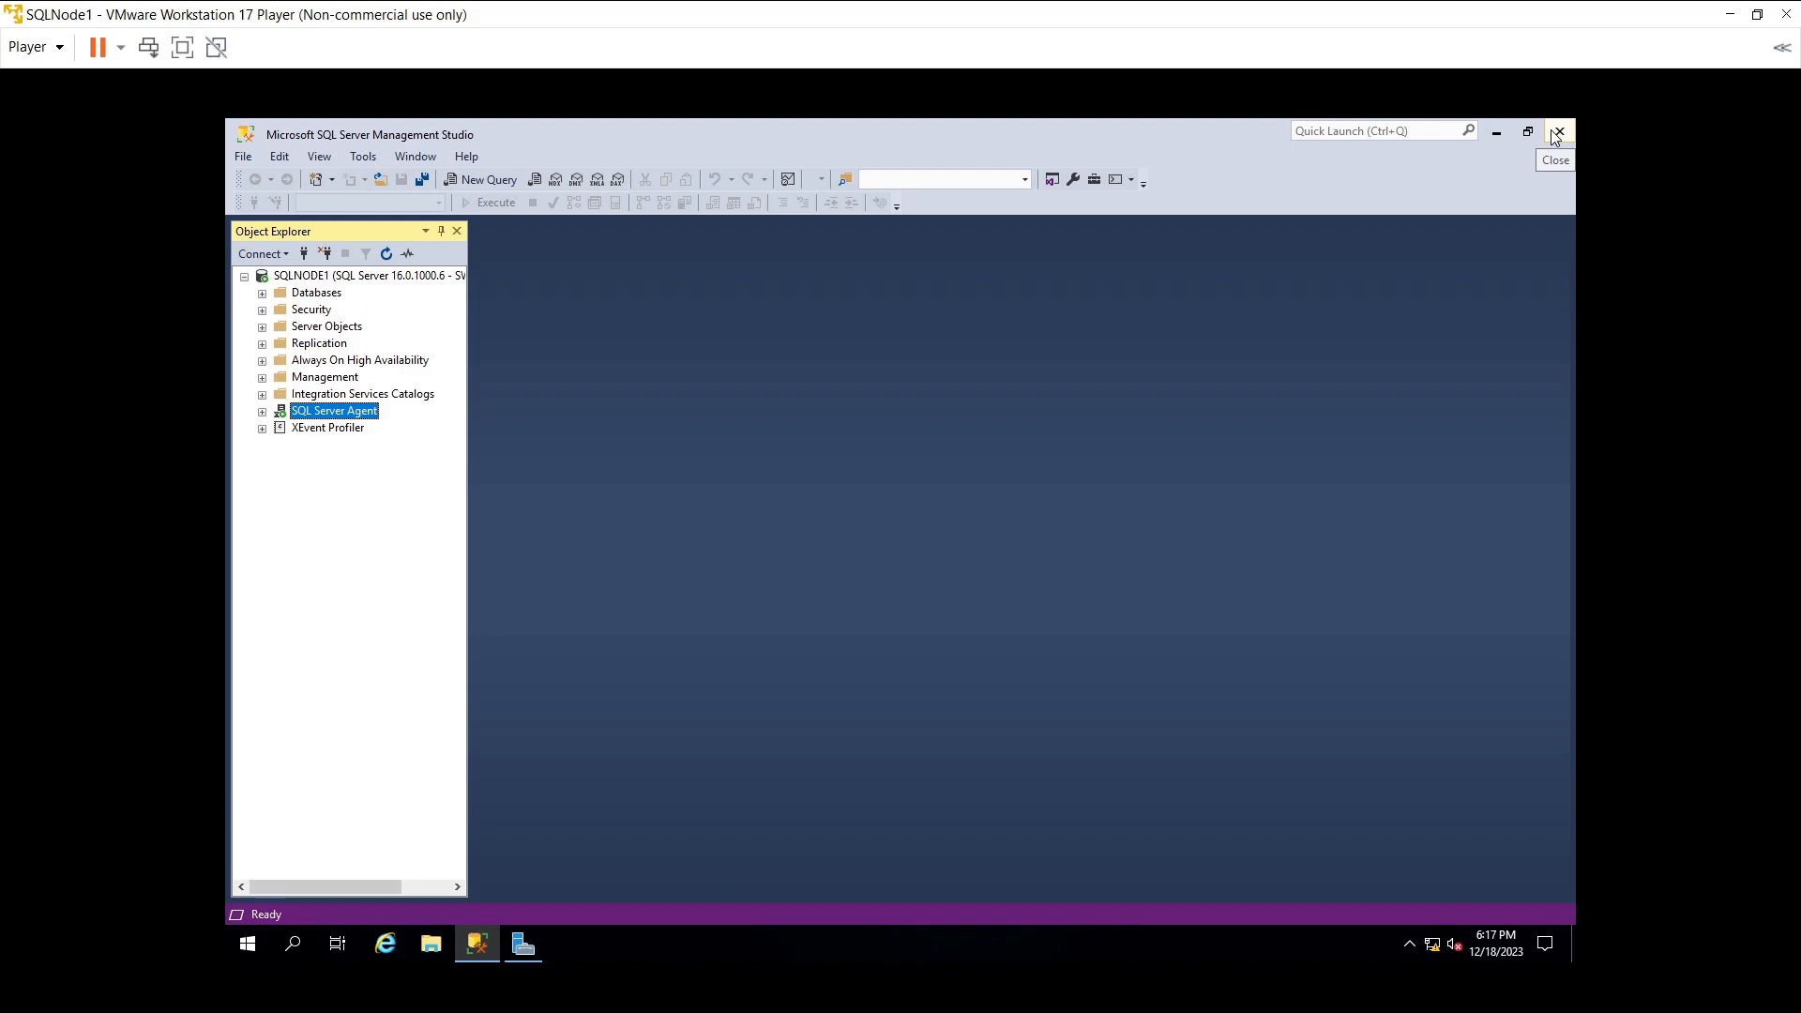
left_click(255, 935)
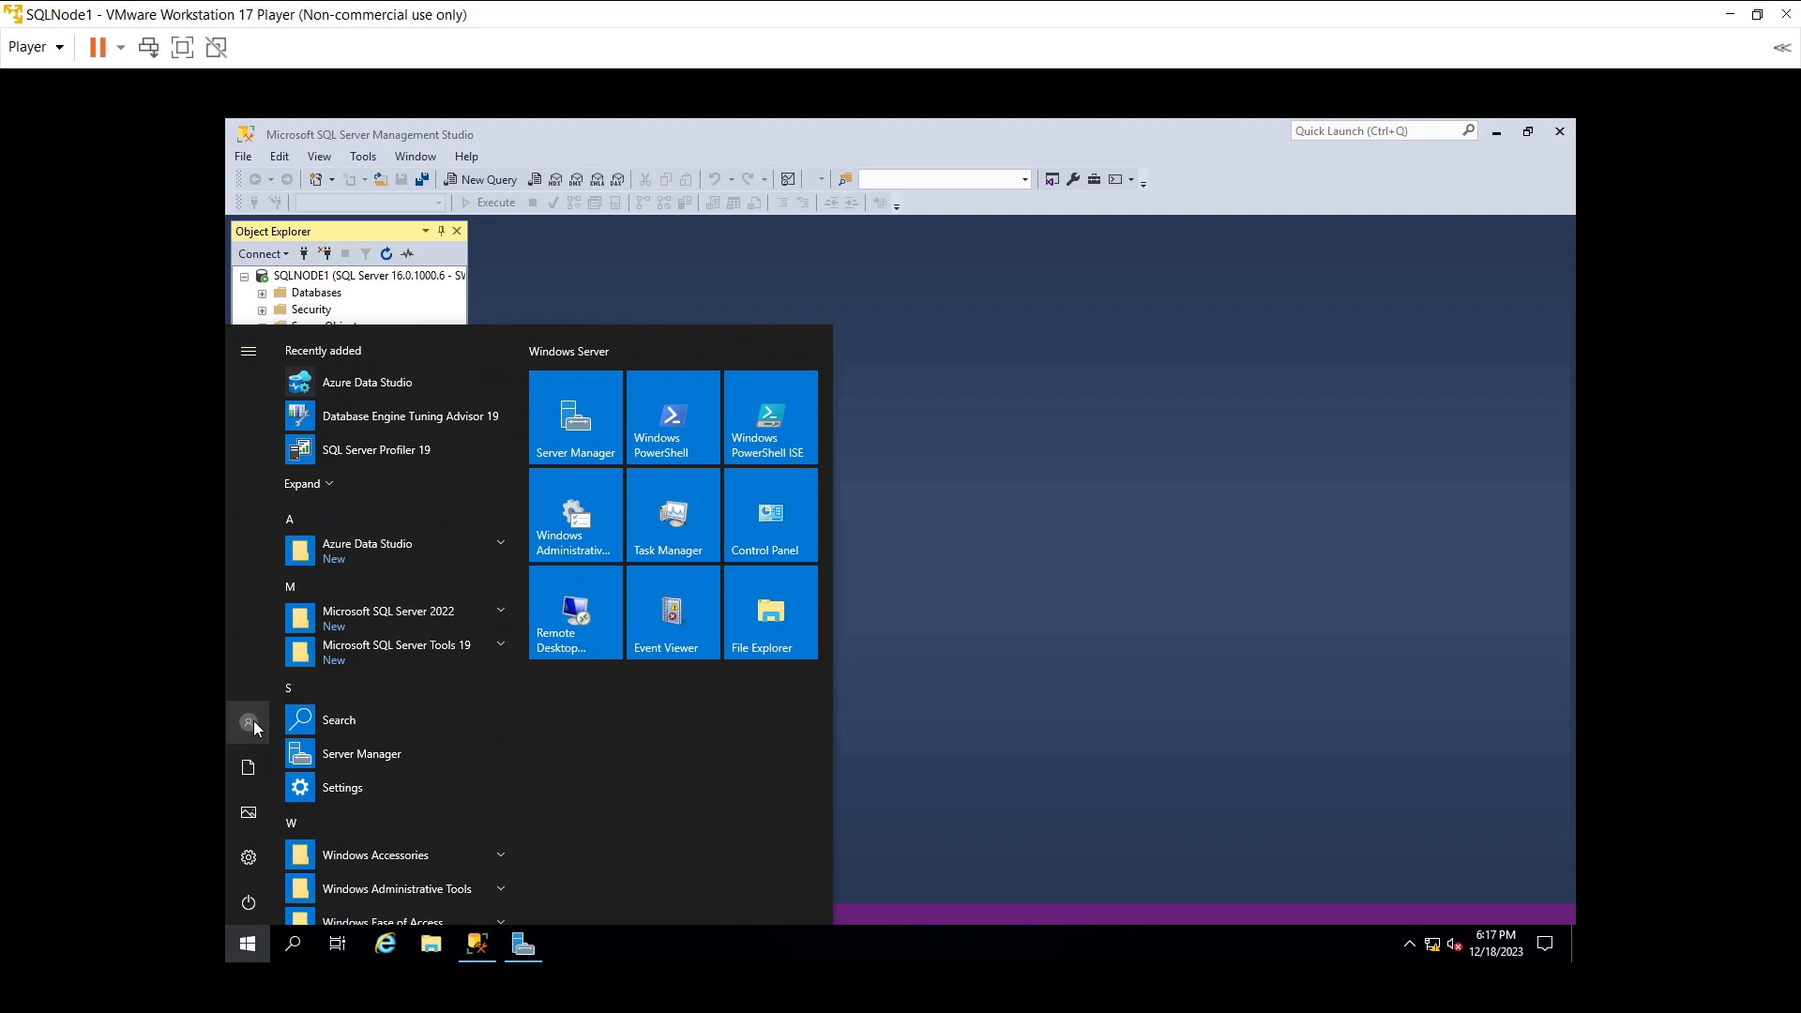
left_click(251, 724)
left_click(313, 610)
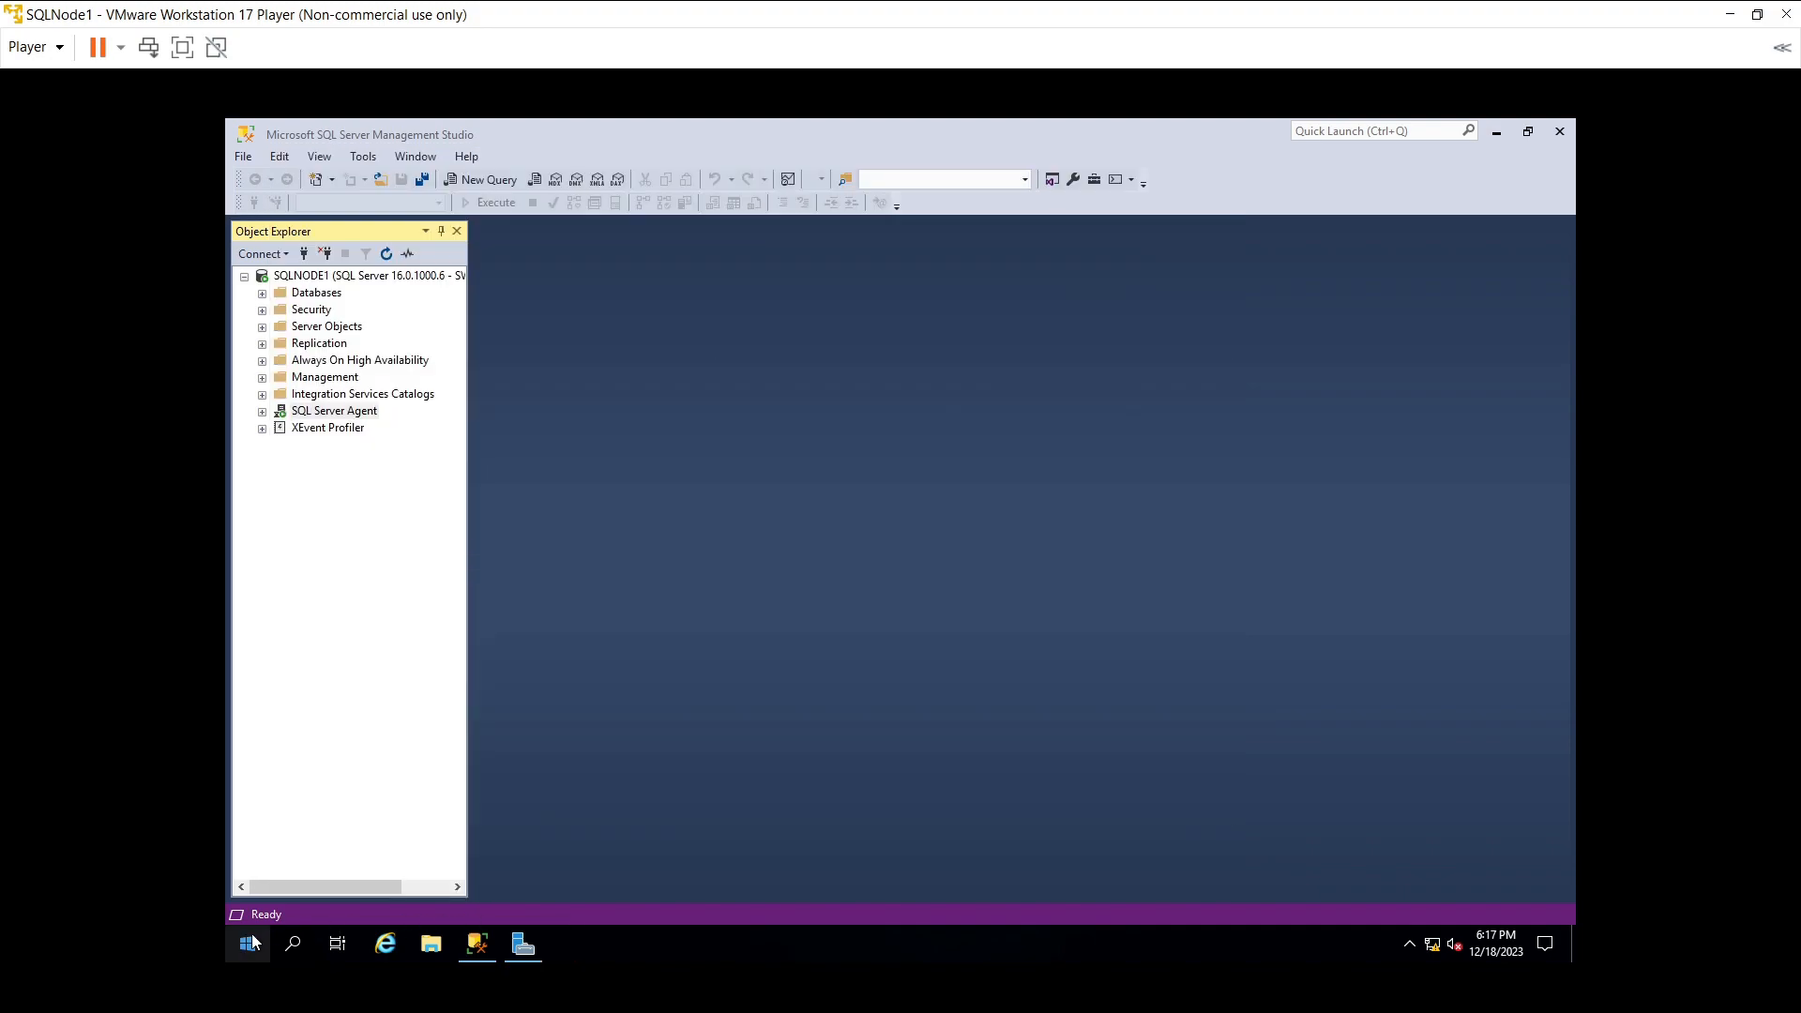
- Check the Start menu power options repeatedly, dismissing the no-options message, then close the menu
left_click(251, 940)
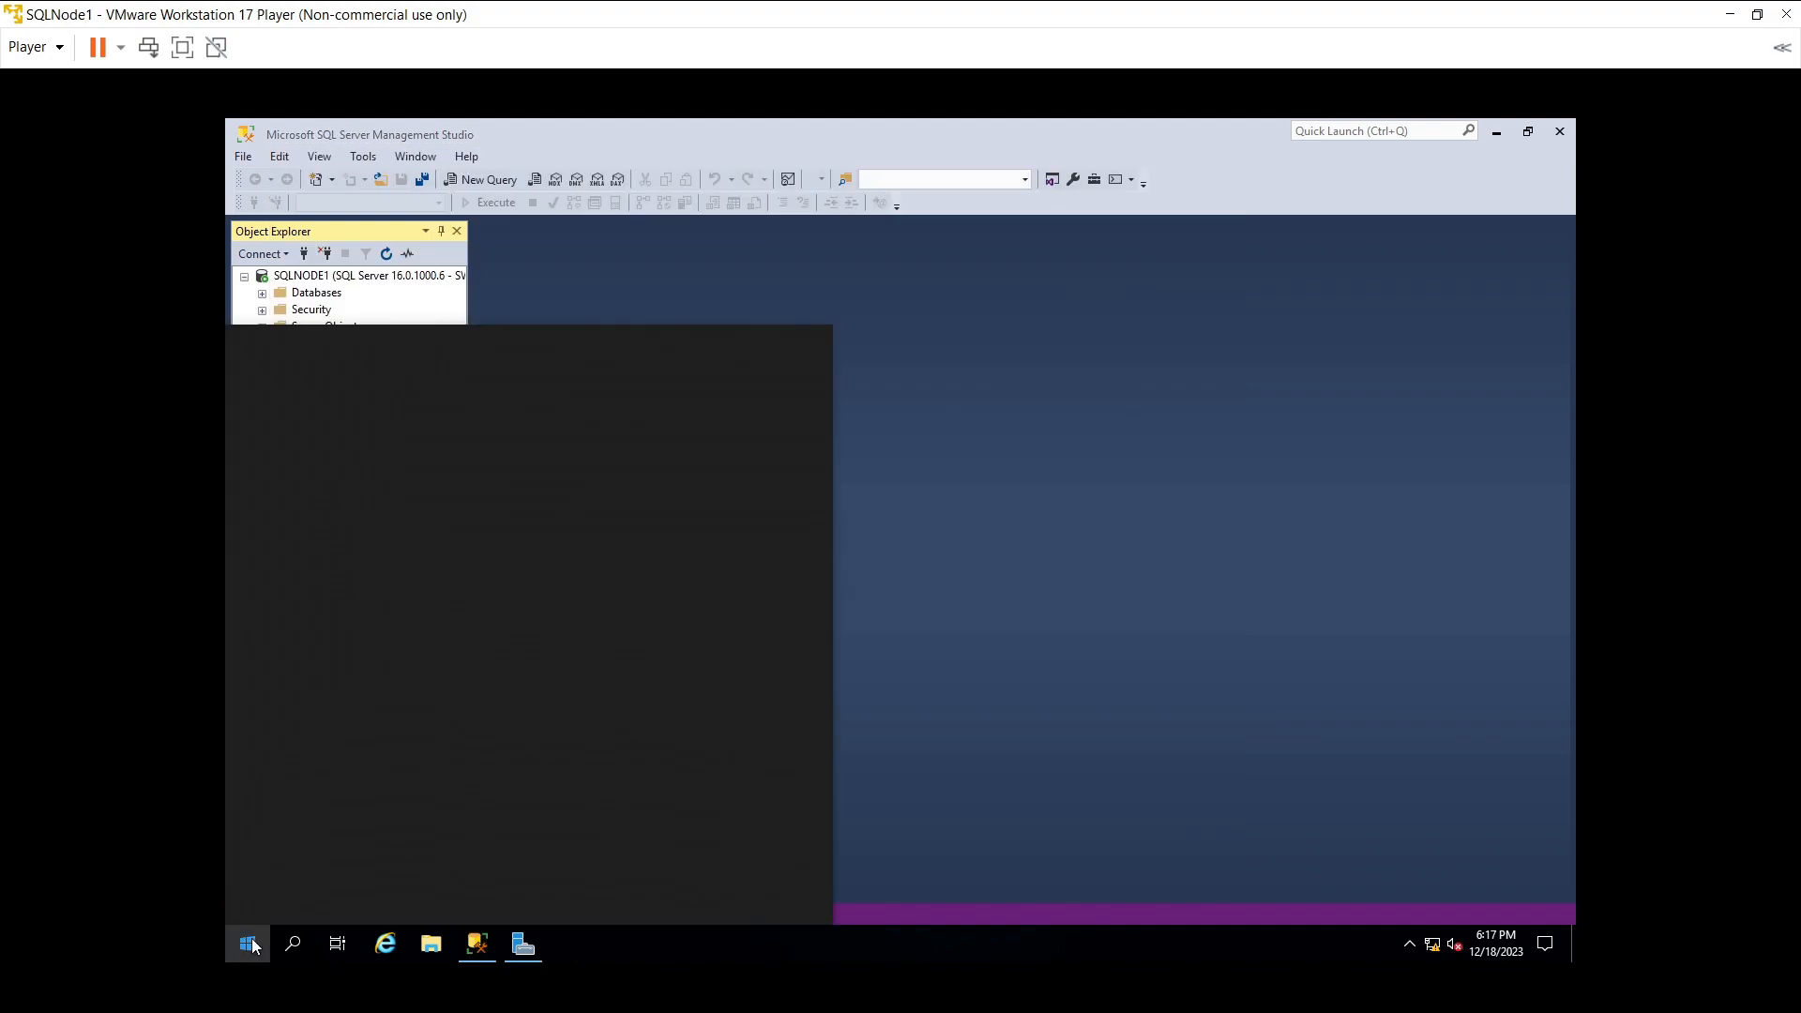
left_click(251, 901)
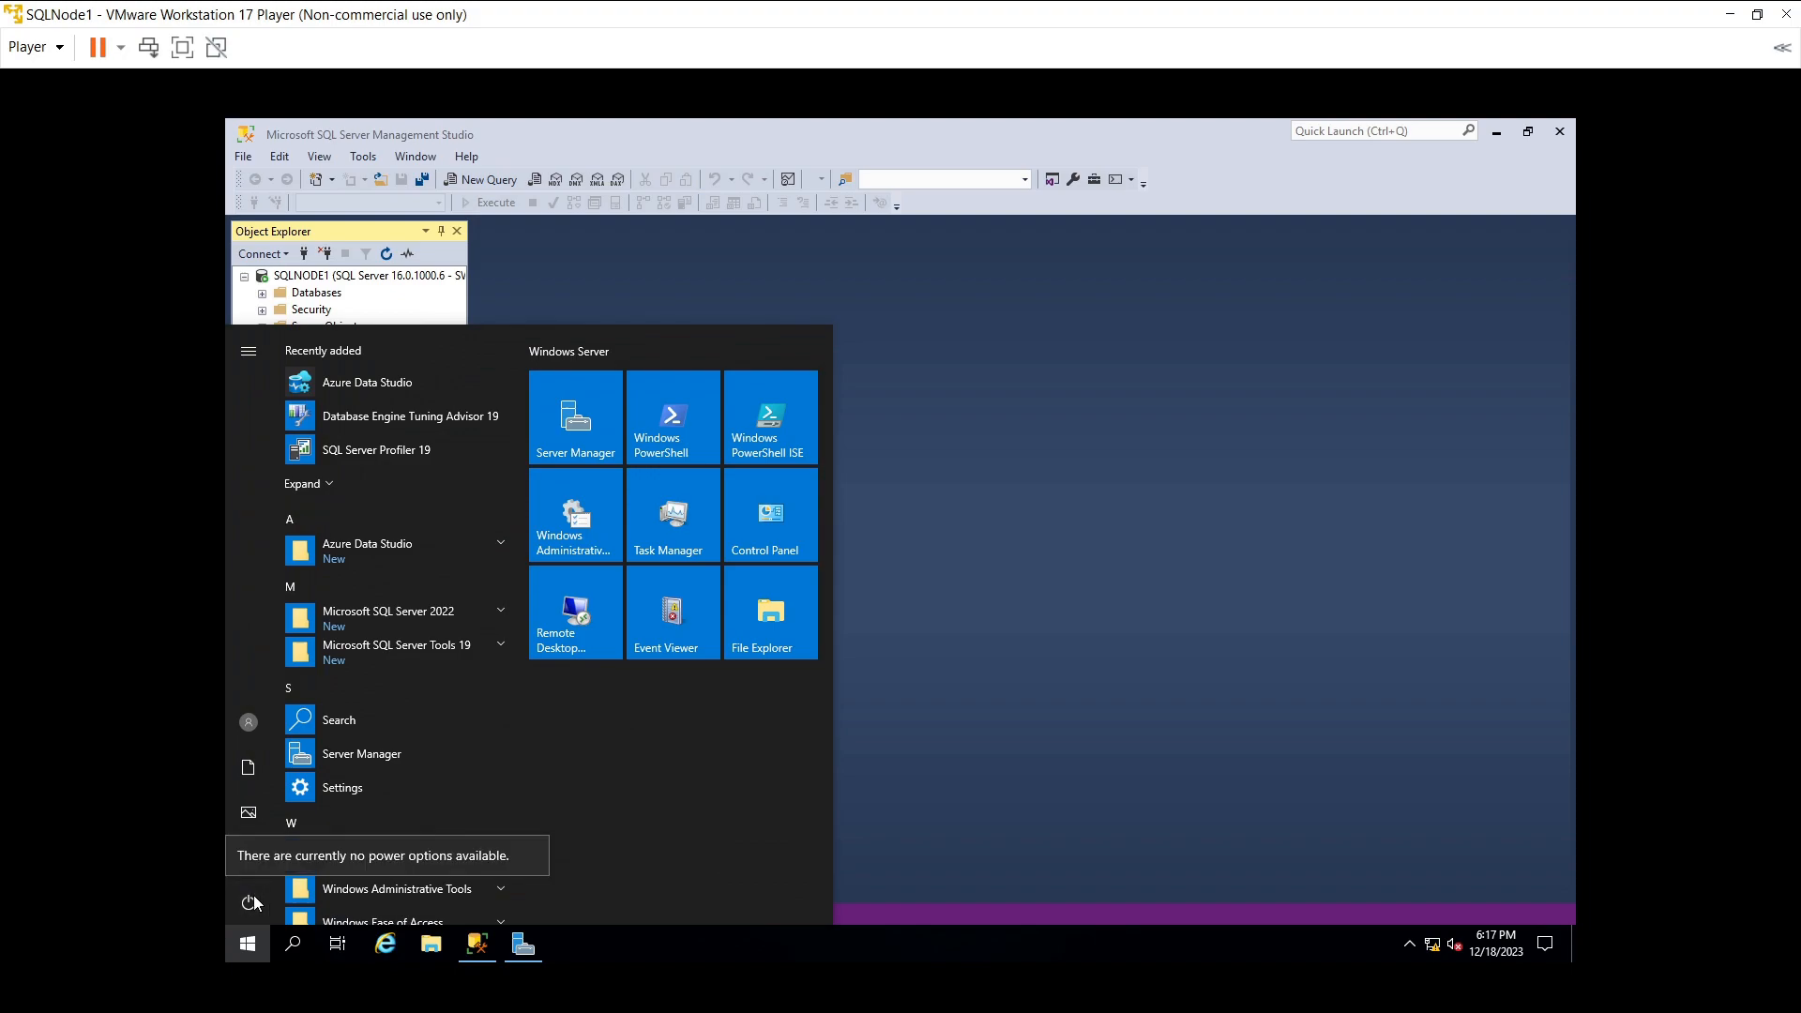
left_click(255, 903)
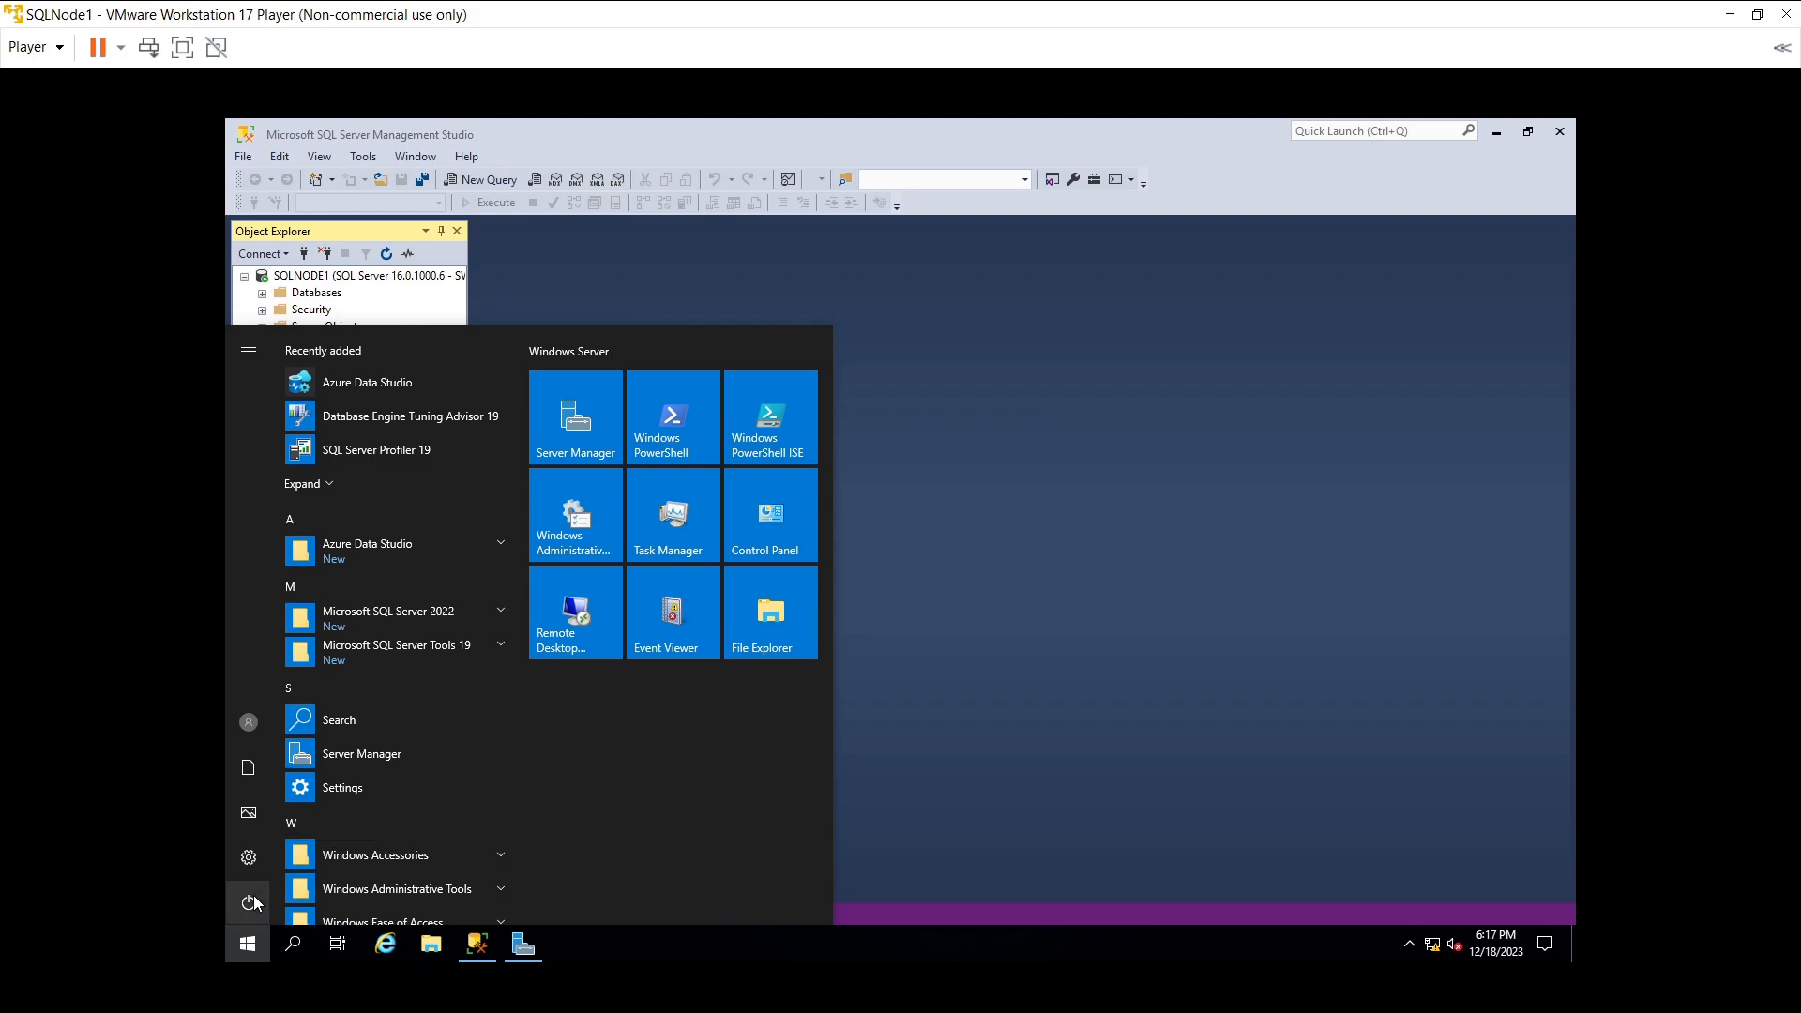
left_click(254, 902)
left_click(255, 902)
left_click(254, 902)
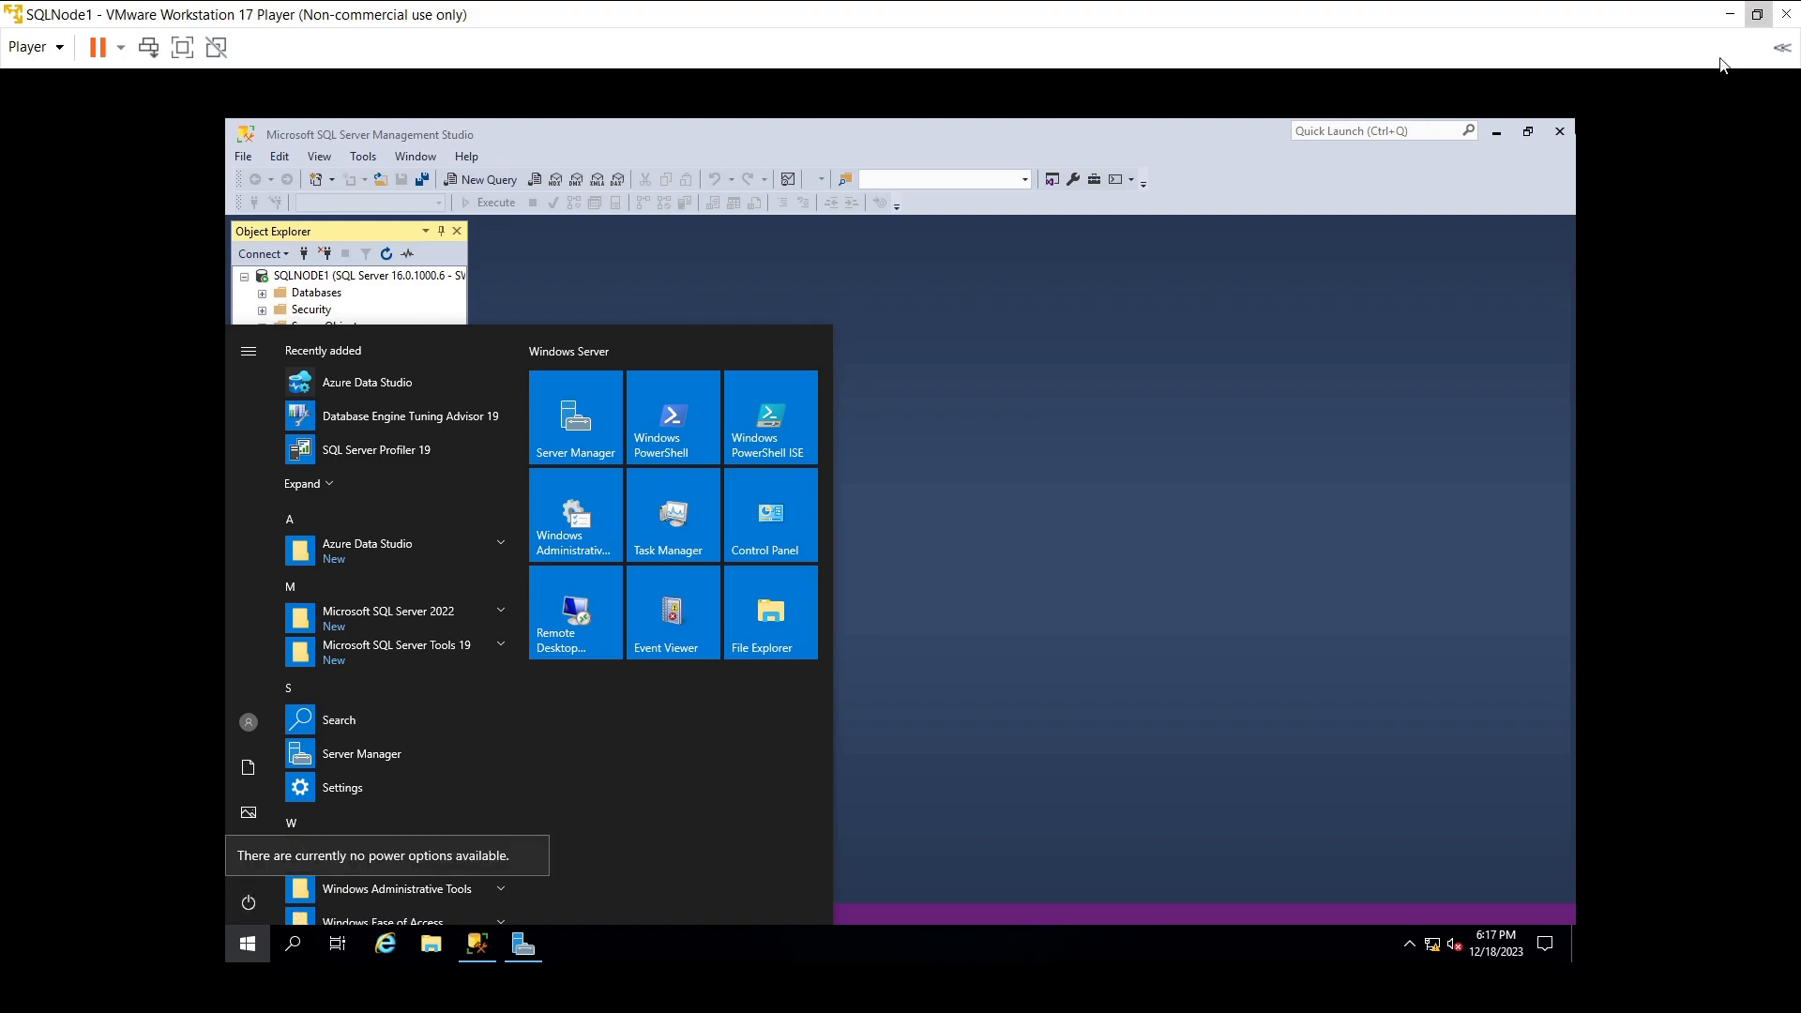
left_click(1559, 140)
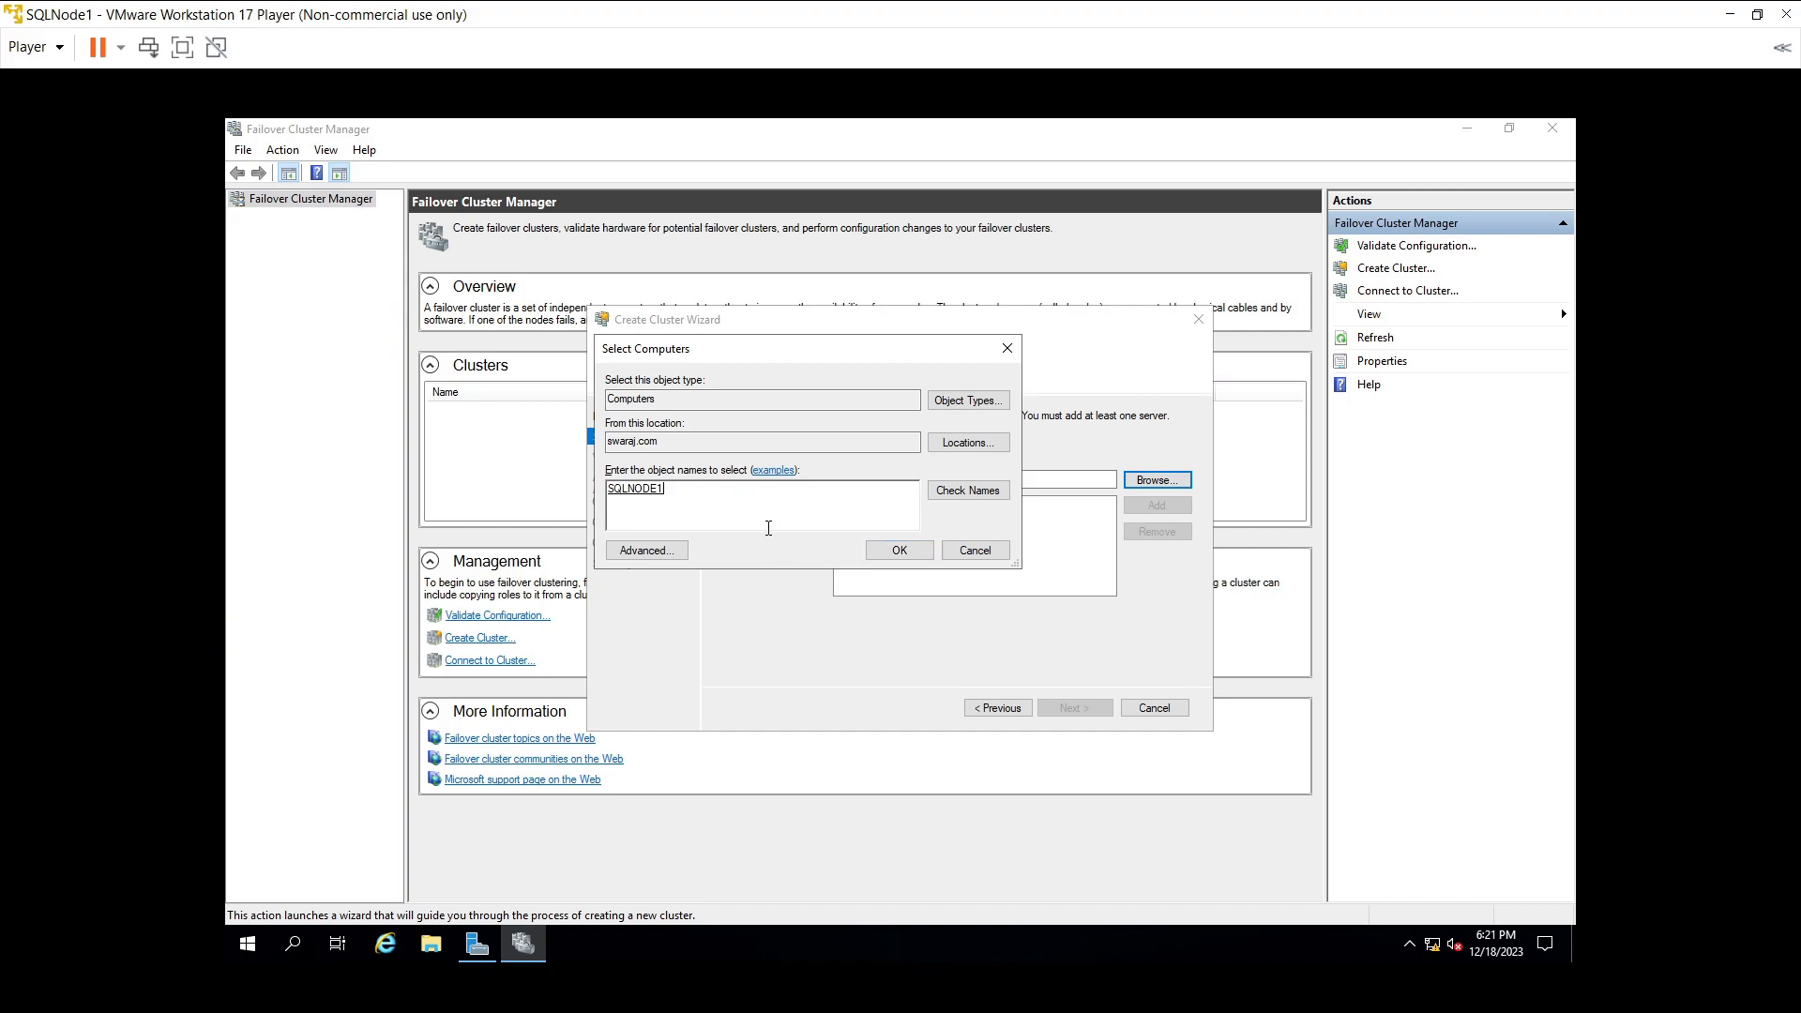
- Add SQLNODE1 and SQLNode2 to the cluster's selected servers
left_click(903, 551)
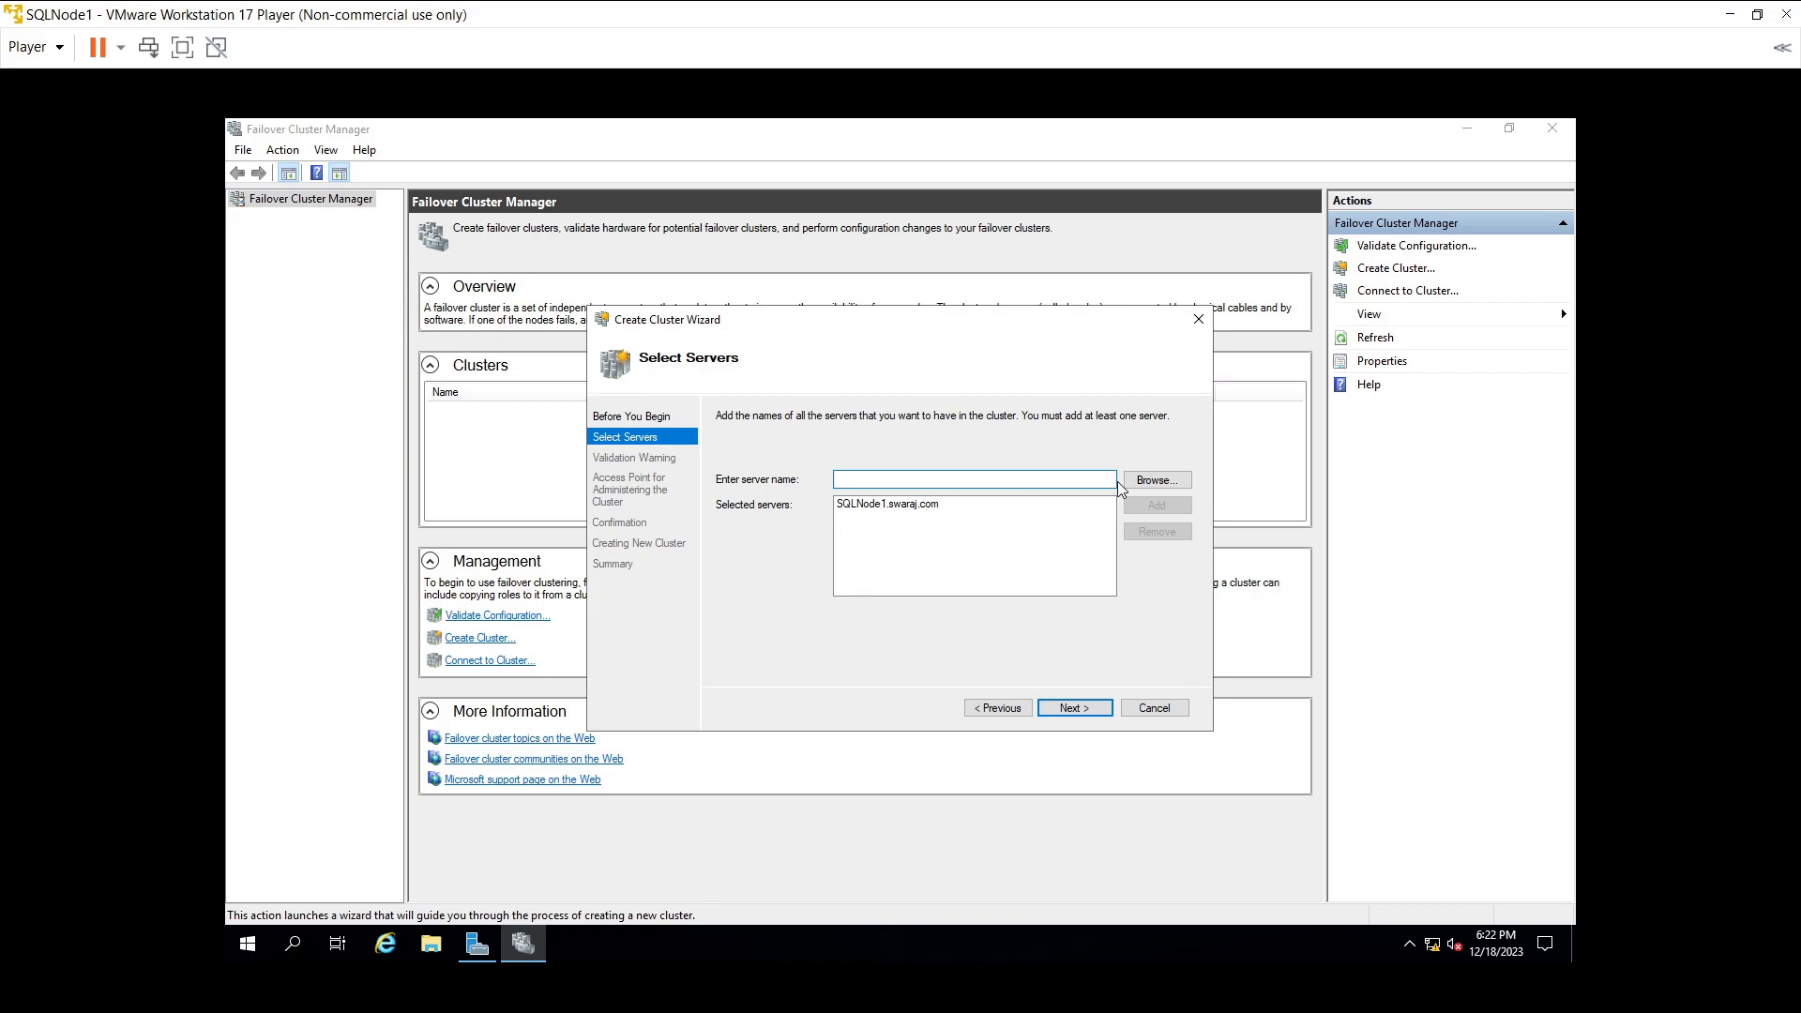
left_click(1158, 480)
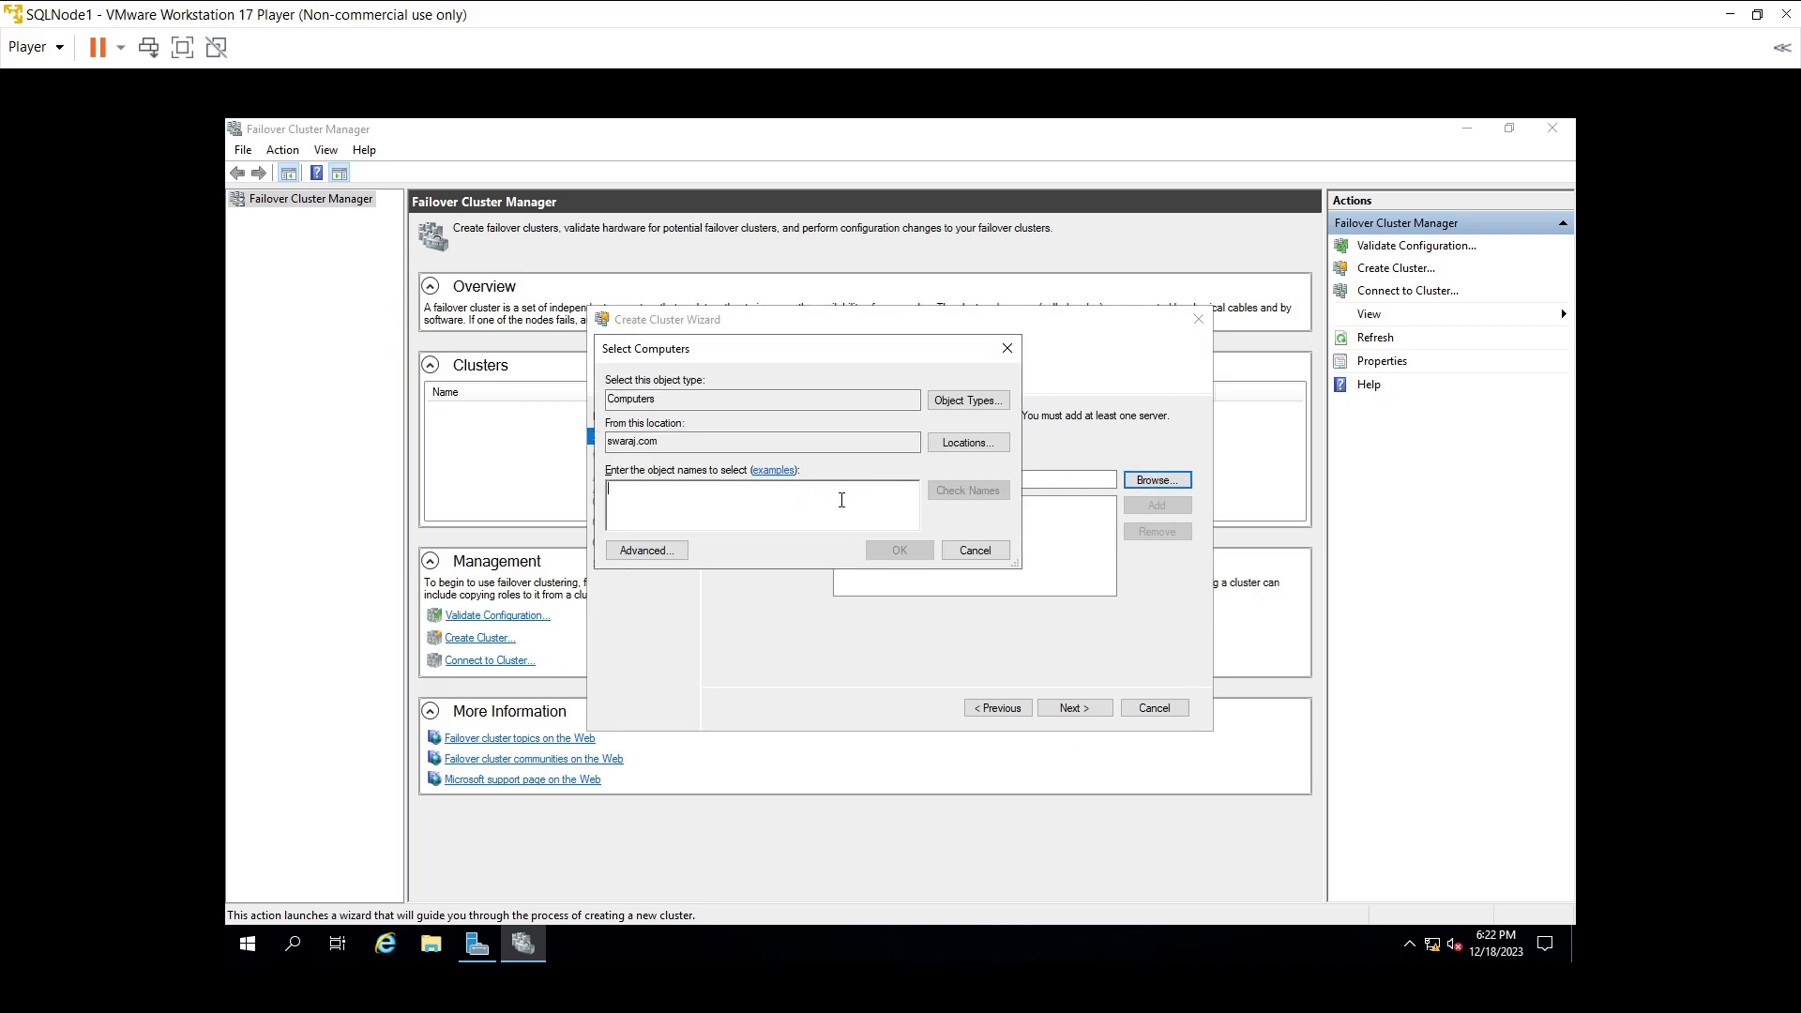
type("SQLNode3")
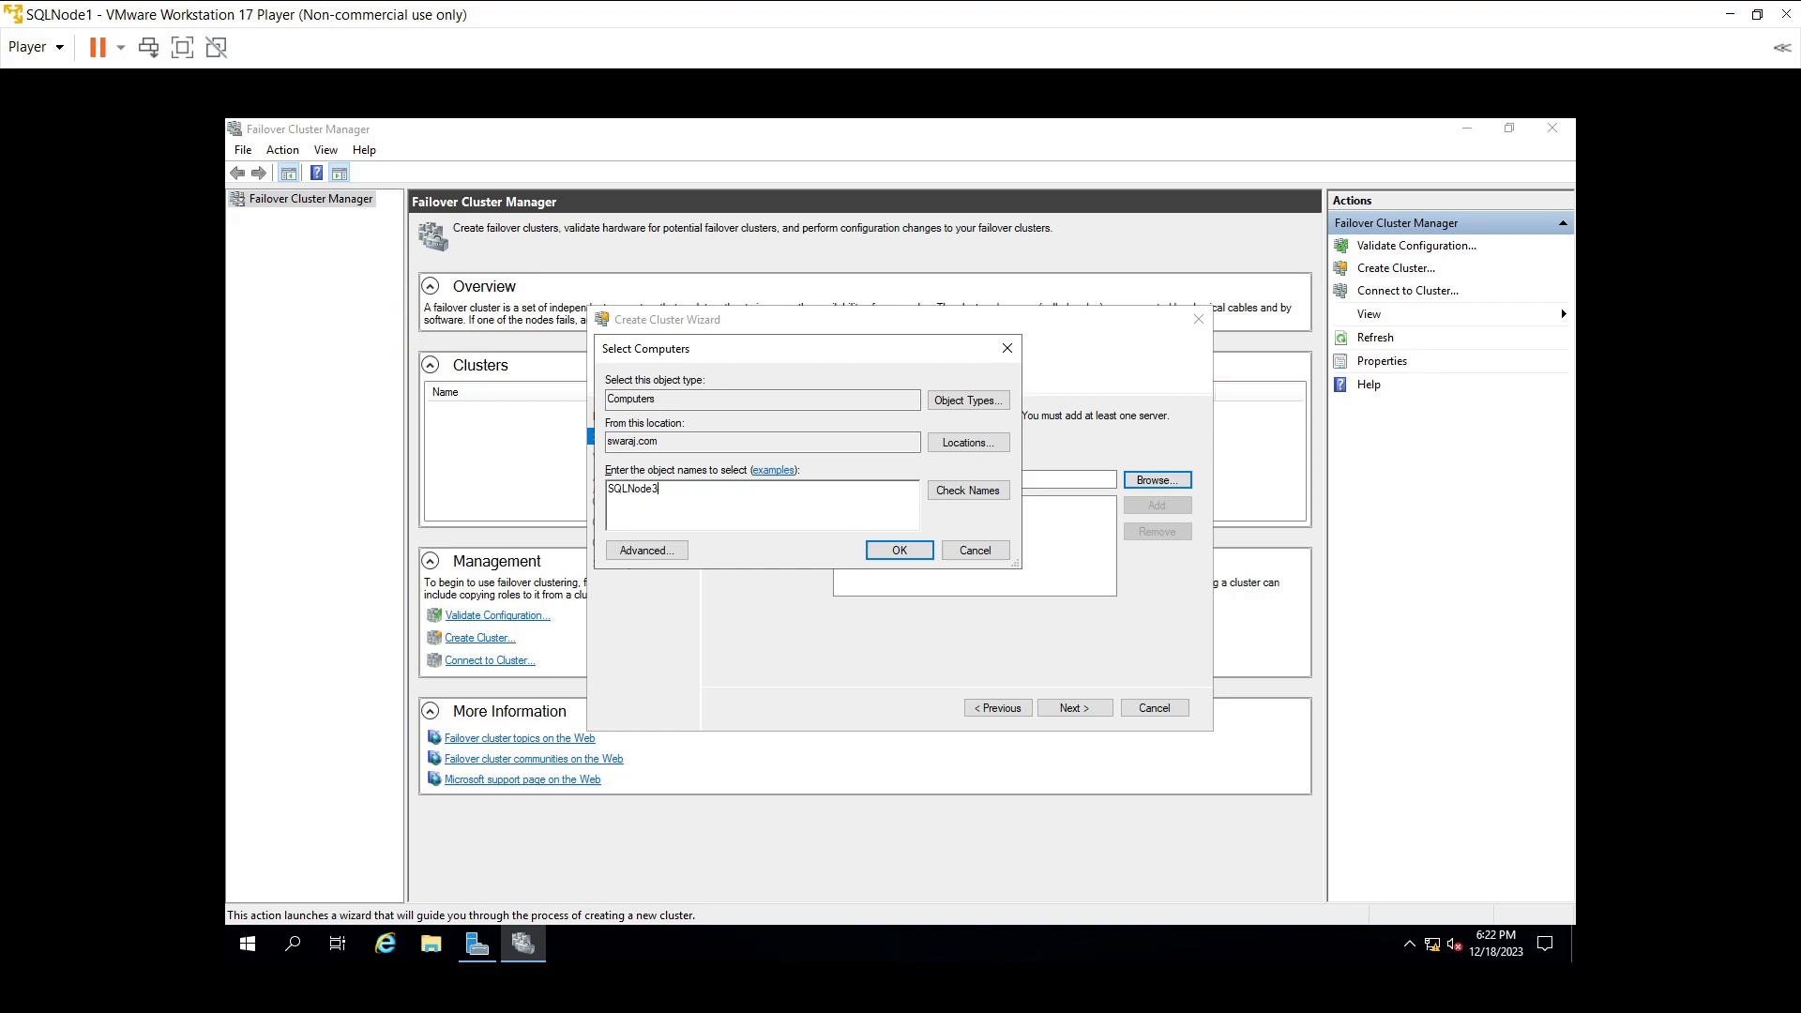
key("BackSpace")
type("2")
left_click(943, 495)
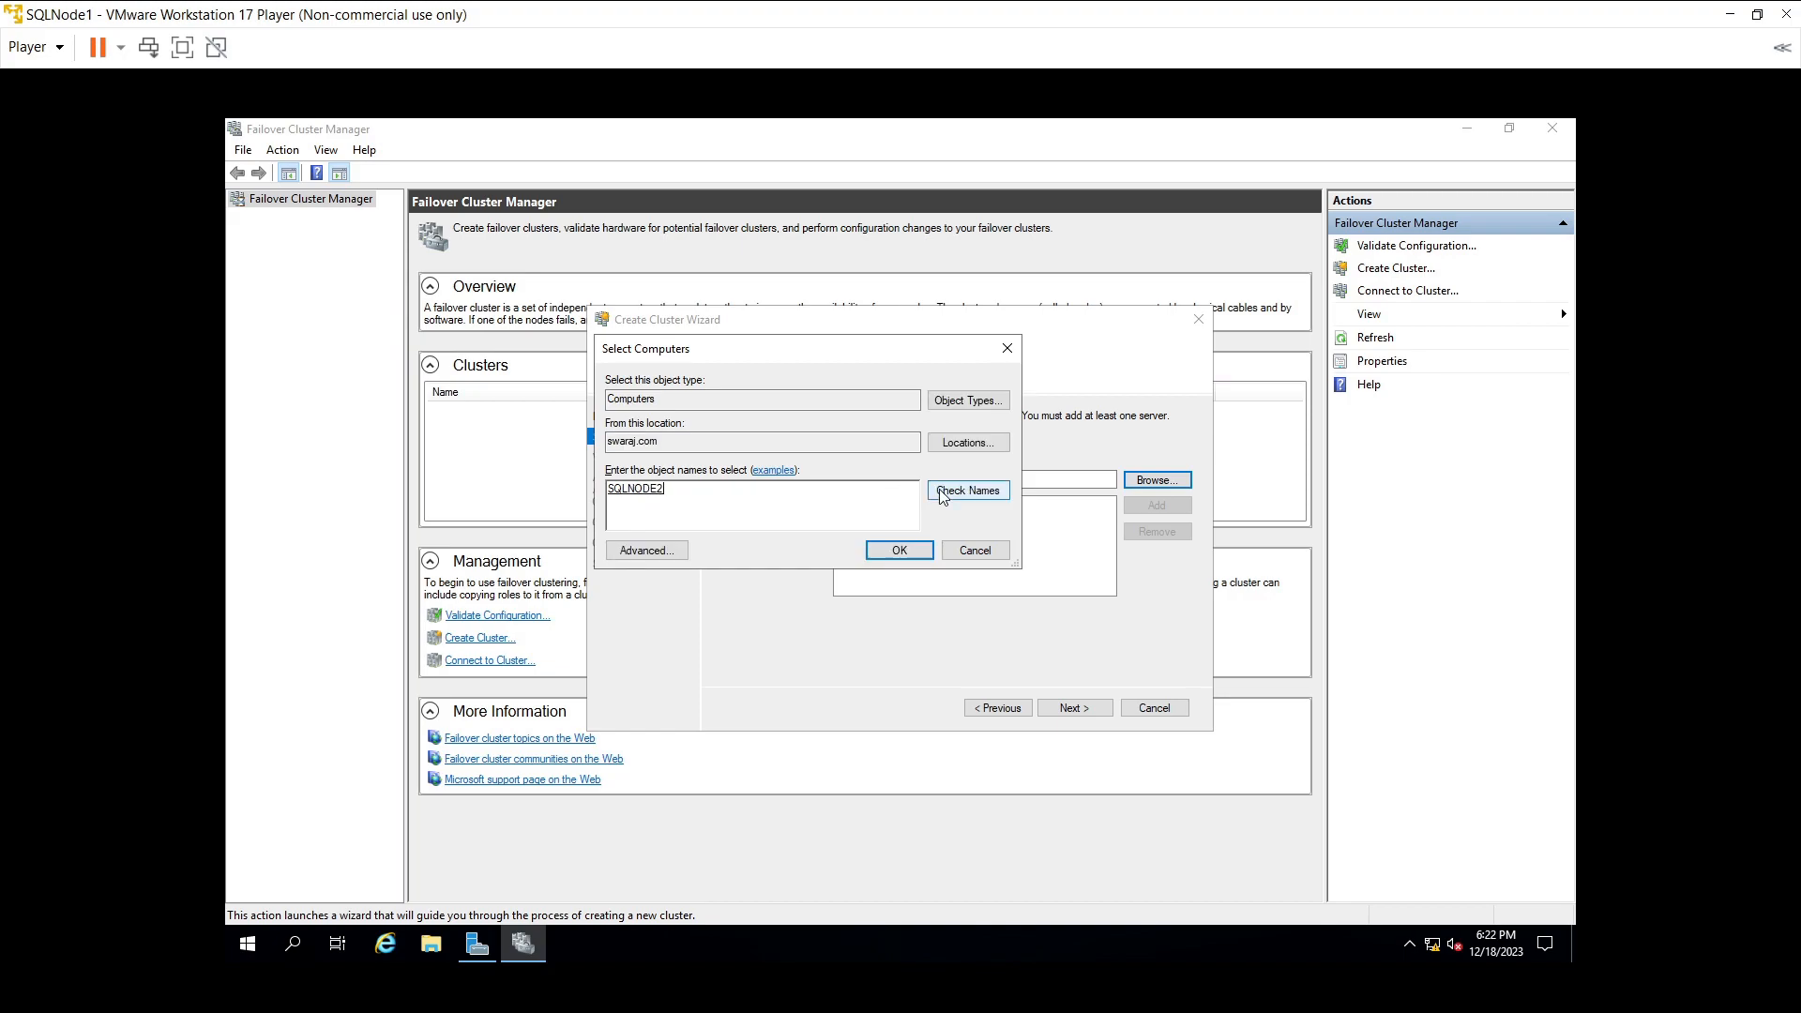
left_click(889, 554)
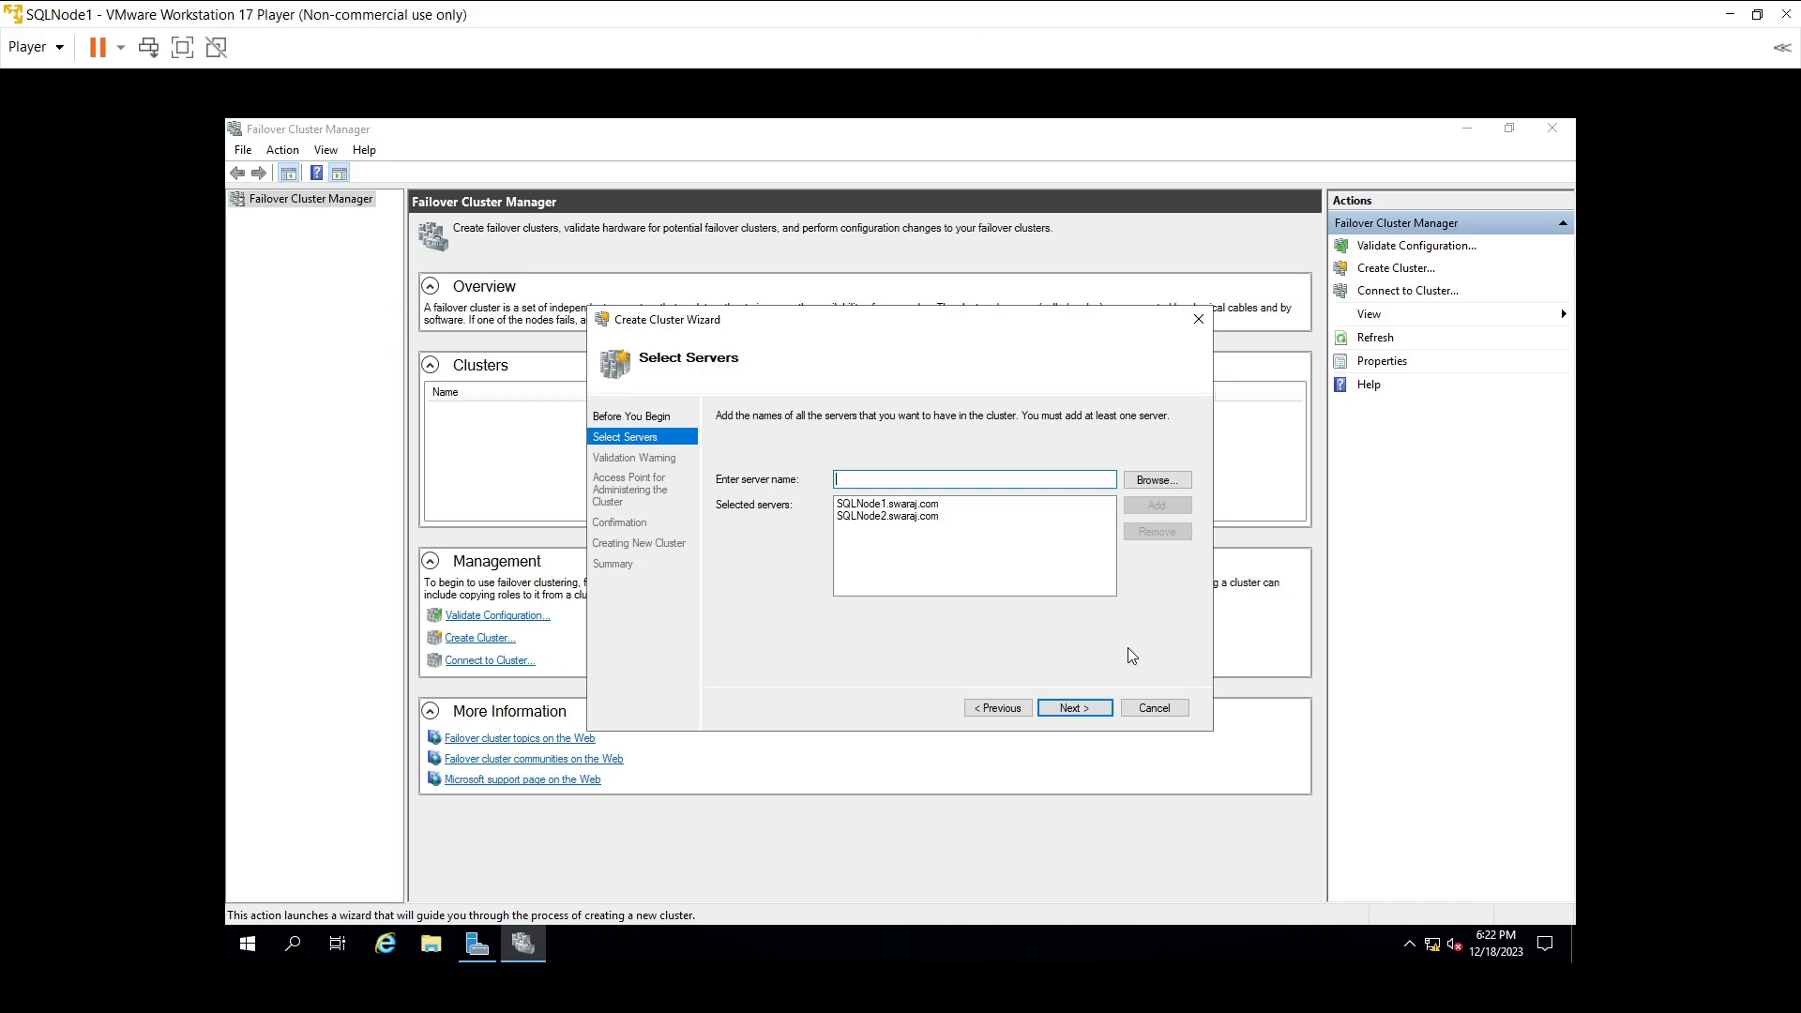
- Browse for SqlNode3, verify the name, and add it to the selected servers
left_click(1159, 480)
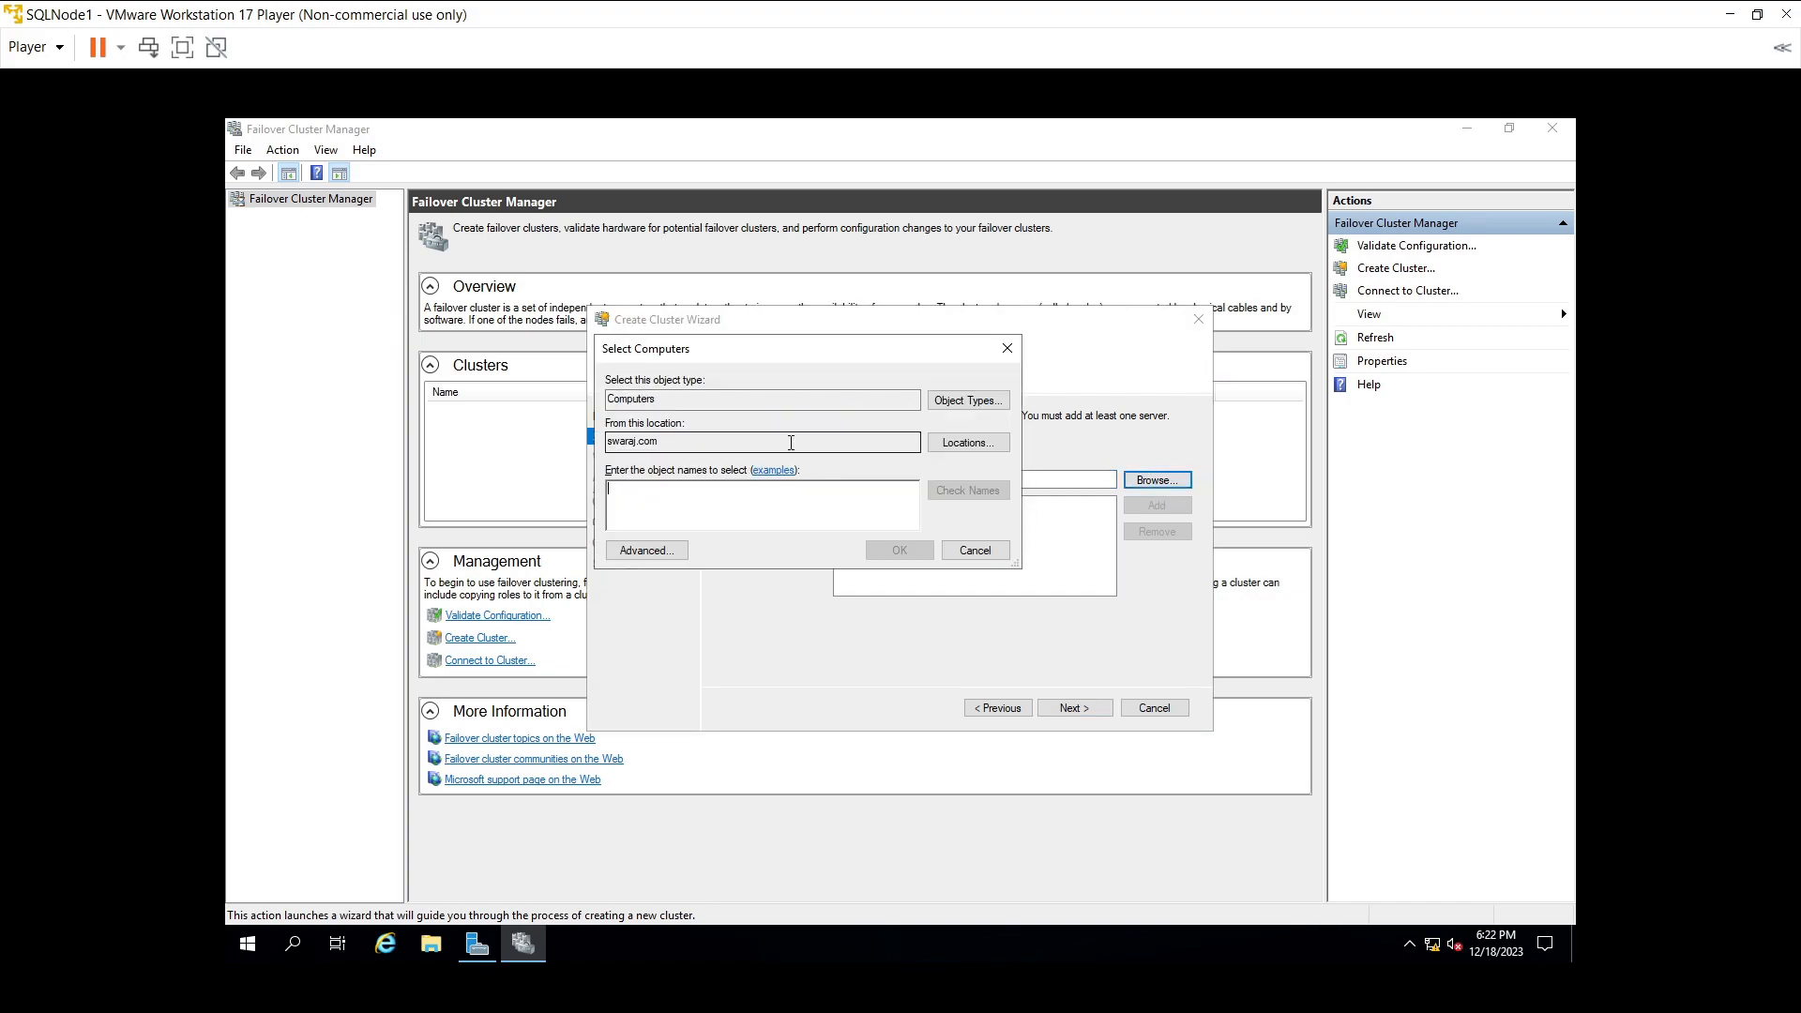
type("SqlNode3")
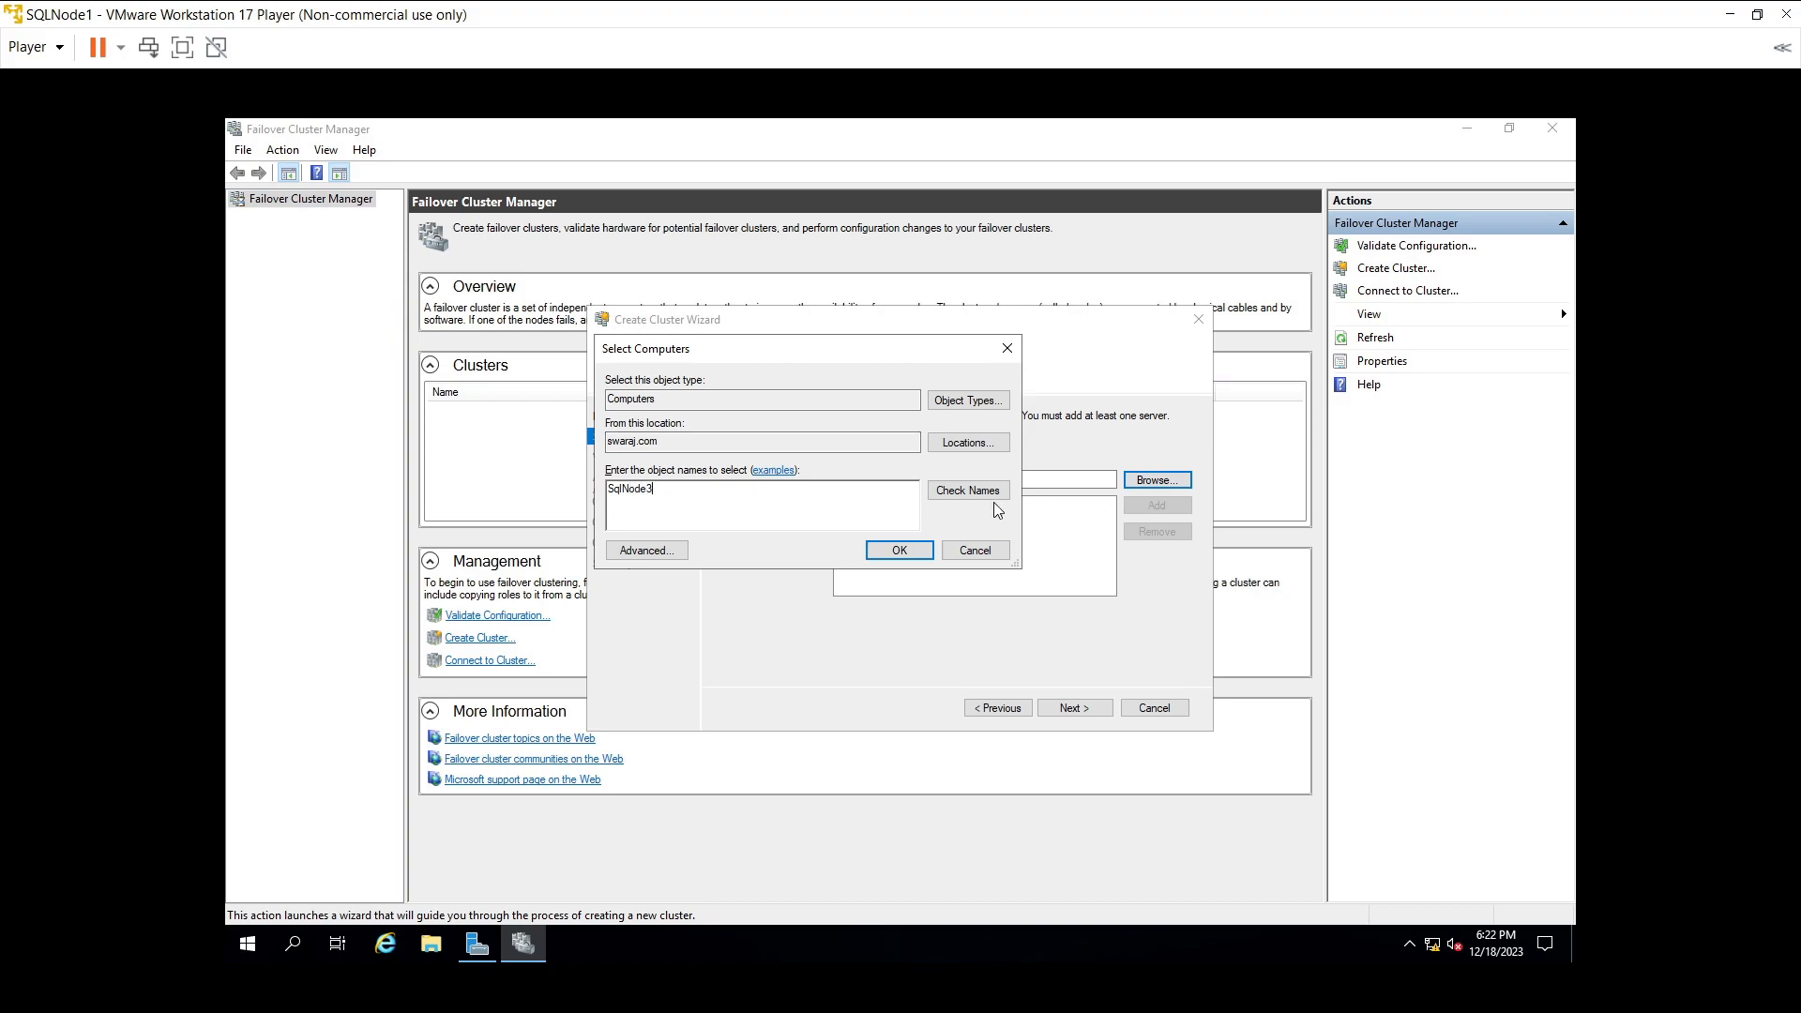
left_click(966, 491)
left_click(884, 552)
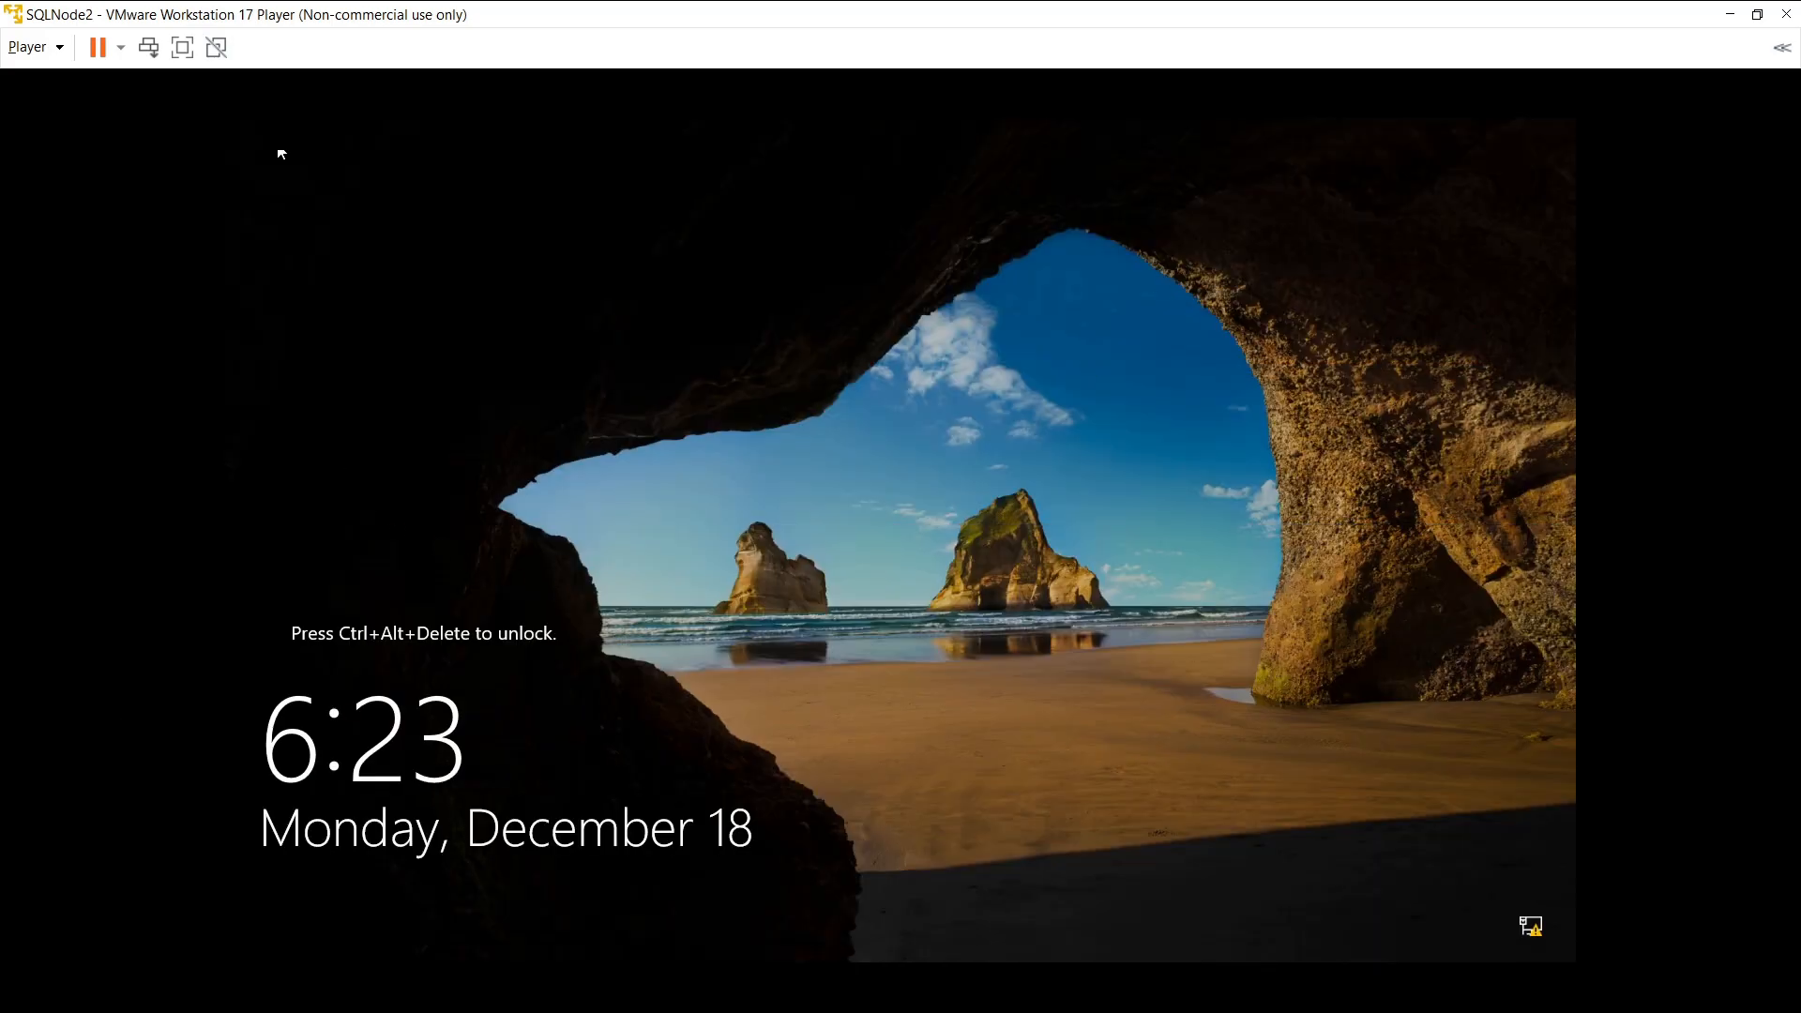
- Unlock SQLNode2 and sign in as Administrator with the account password, retyping it after a mistake
left_click(160, 51)
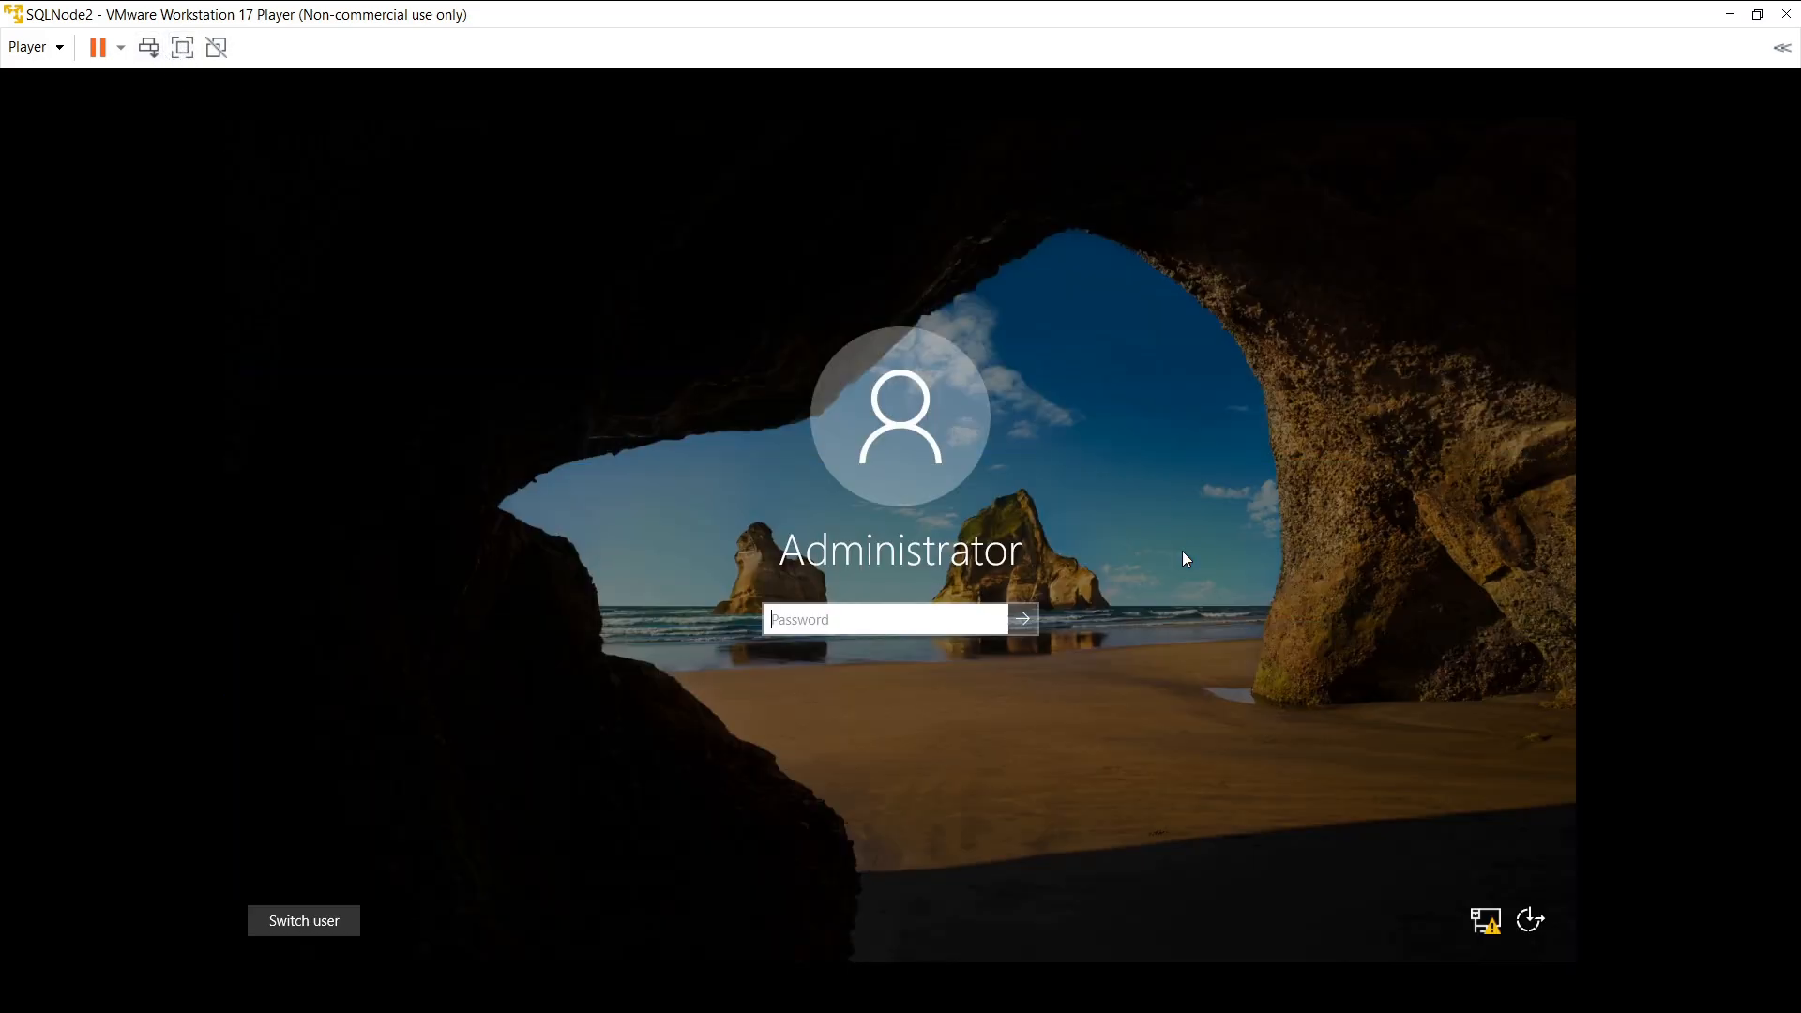
type("***********")
key("BackSpace")
key("BackSpace")
key("BackSpace")
key("BackSpace")
key("BackSpace")
key("BackSpace")
key("BackSpace")
key("BackSpace")
key("BackSpace")
key("BackSpace")
key("BackSpace")
type("***********")
key("Return")
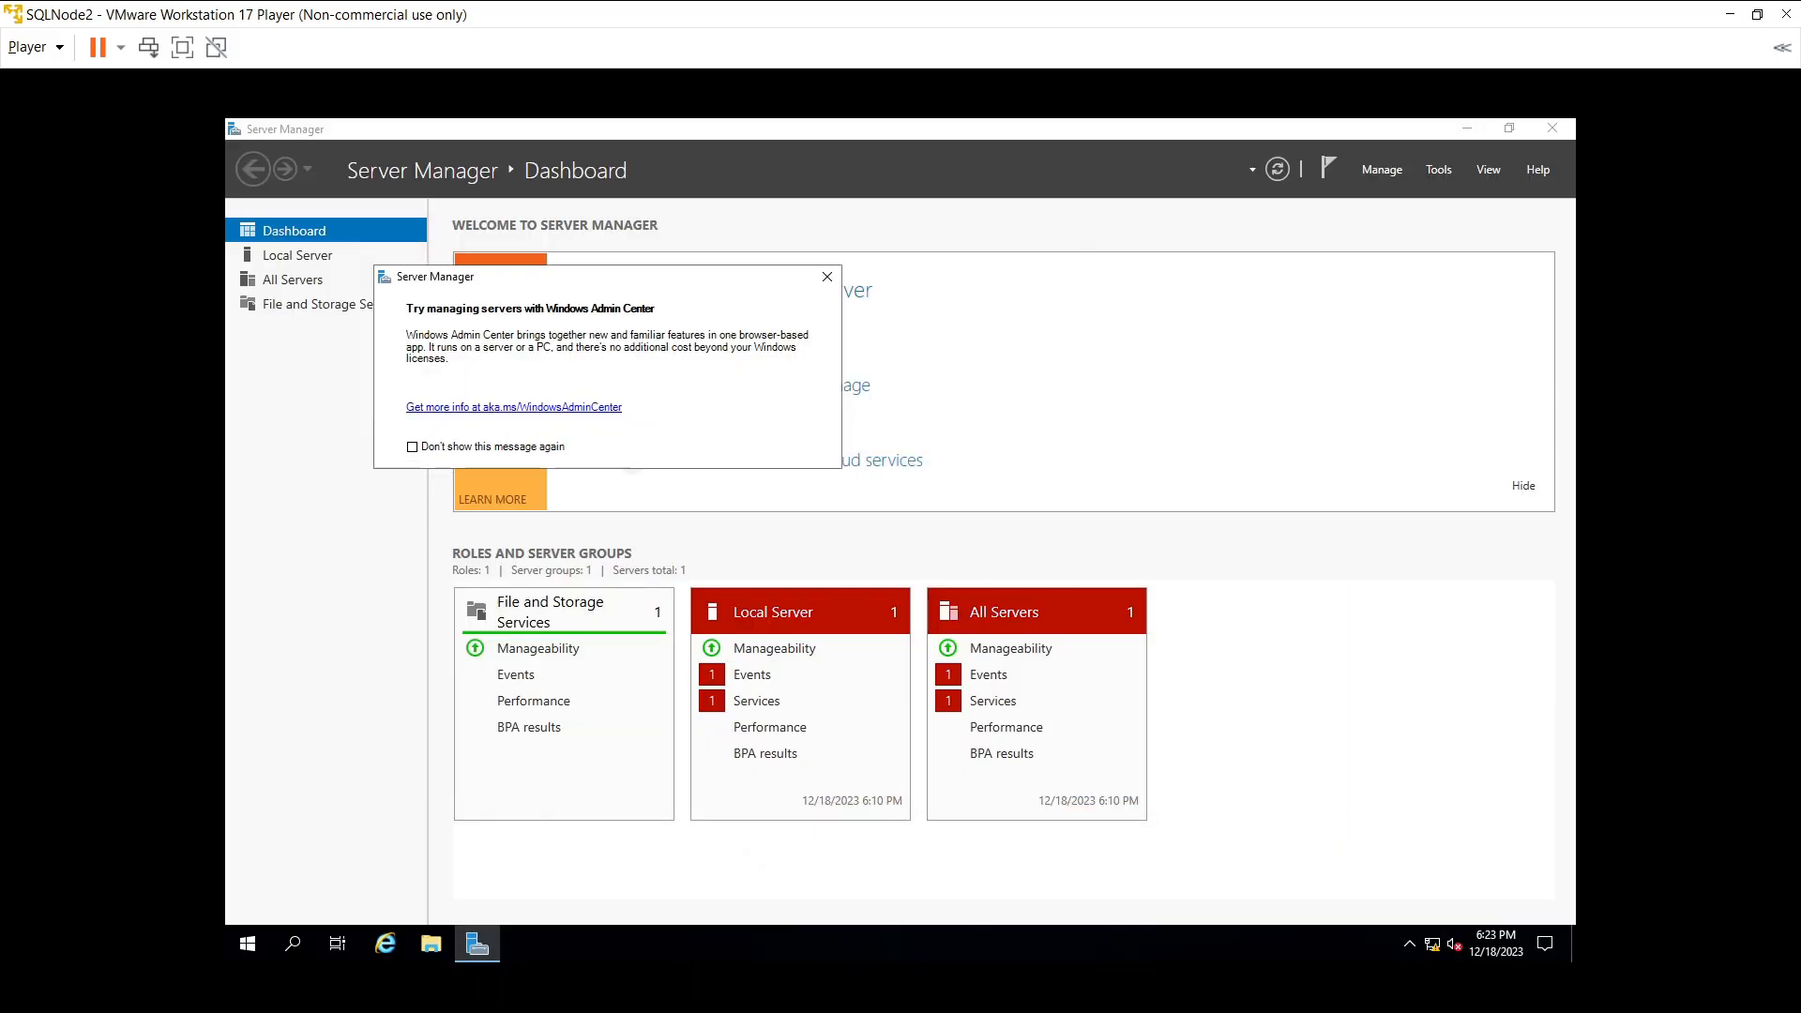
- In SQLNode1's cluster wizard, confirm SQLNode3 among the selected servers and continue
left_click(1722, 19)
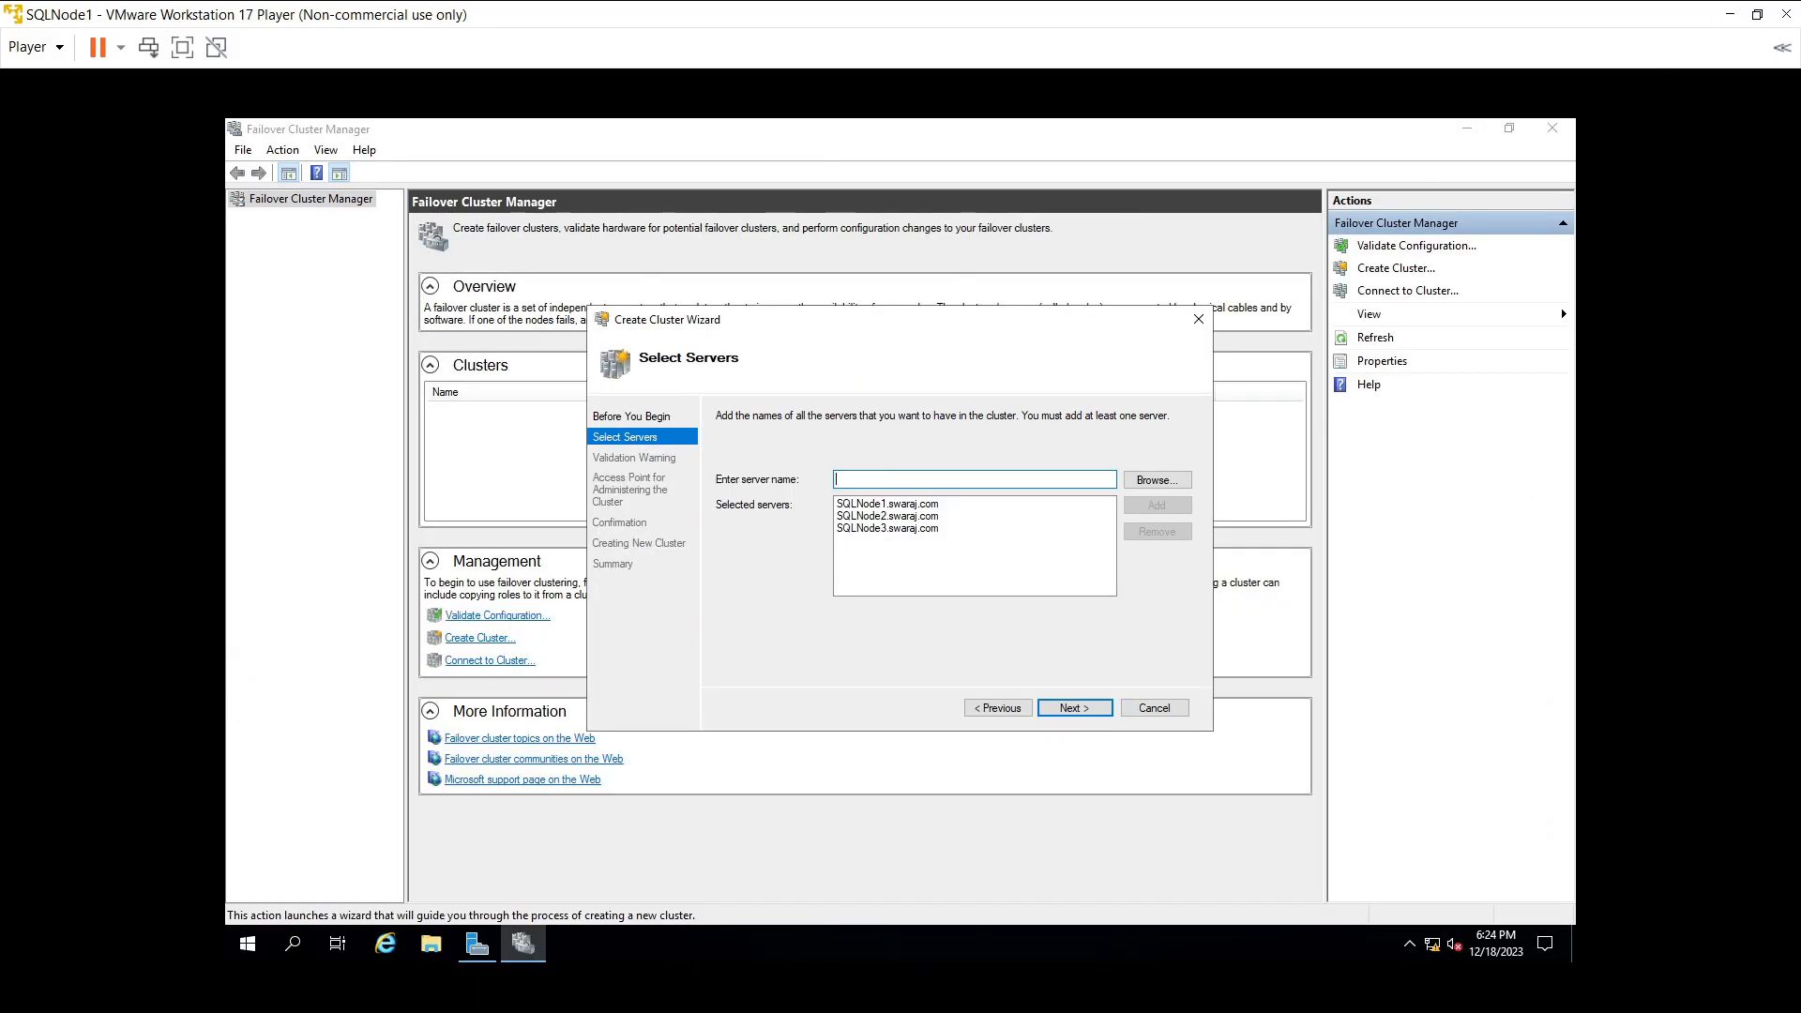
left_click(907, 531)
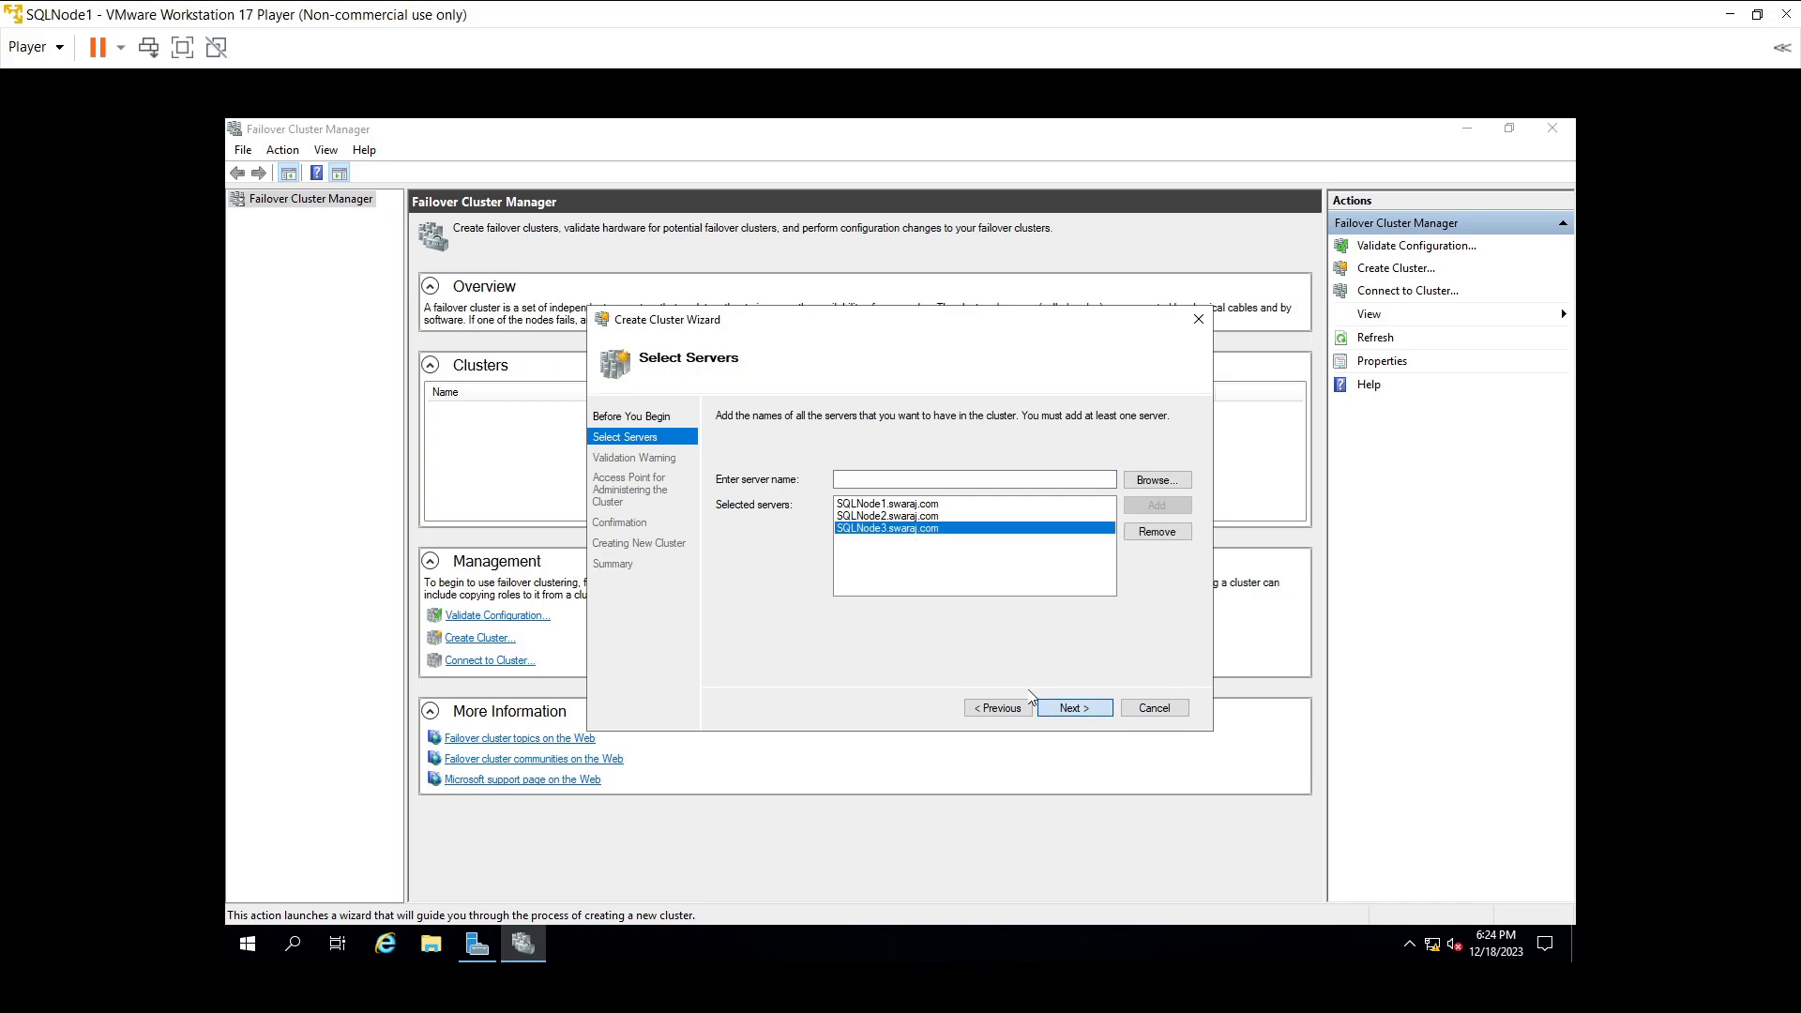
key("Return")
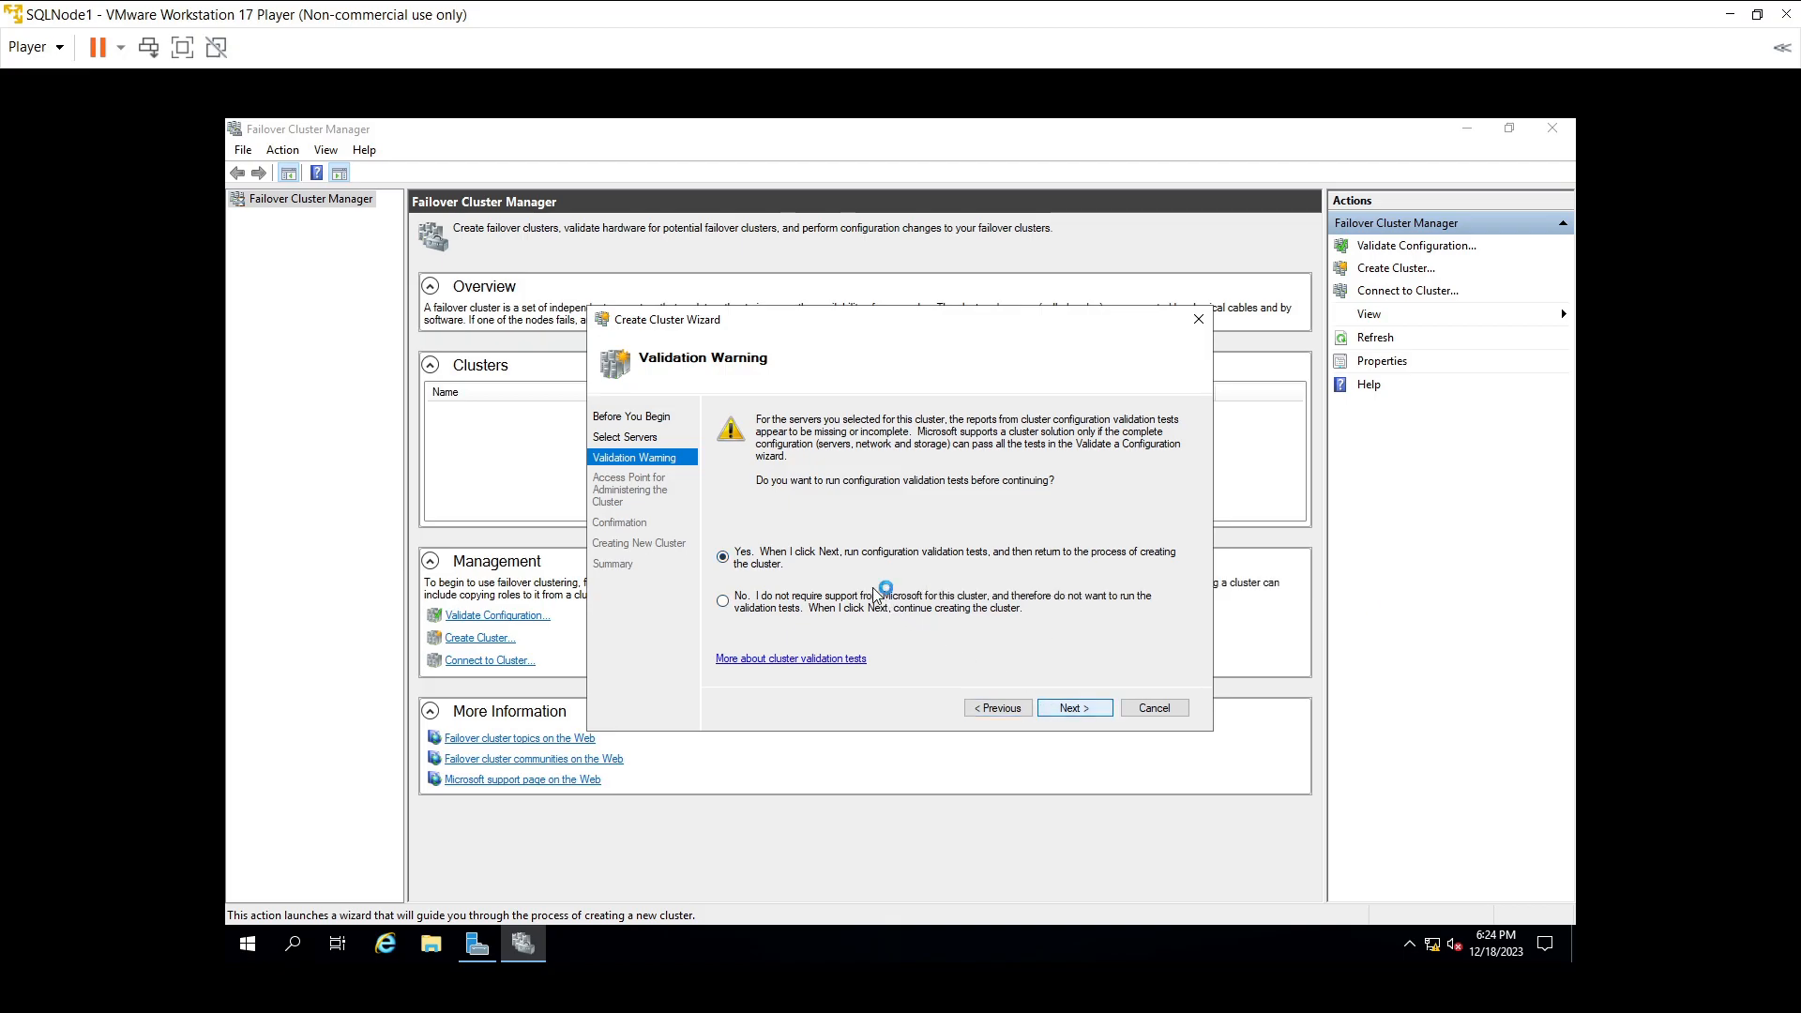
- Choose Yes to validation, keep Run all tests, and start validating SQLNode1, SQLNode2 and SQLNode3
key("Return")
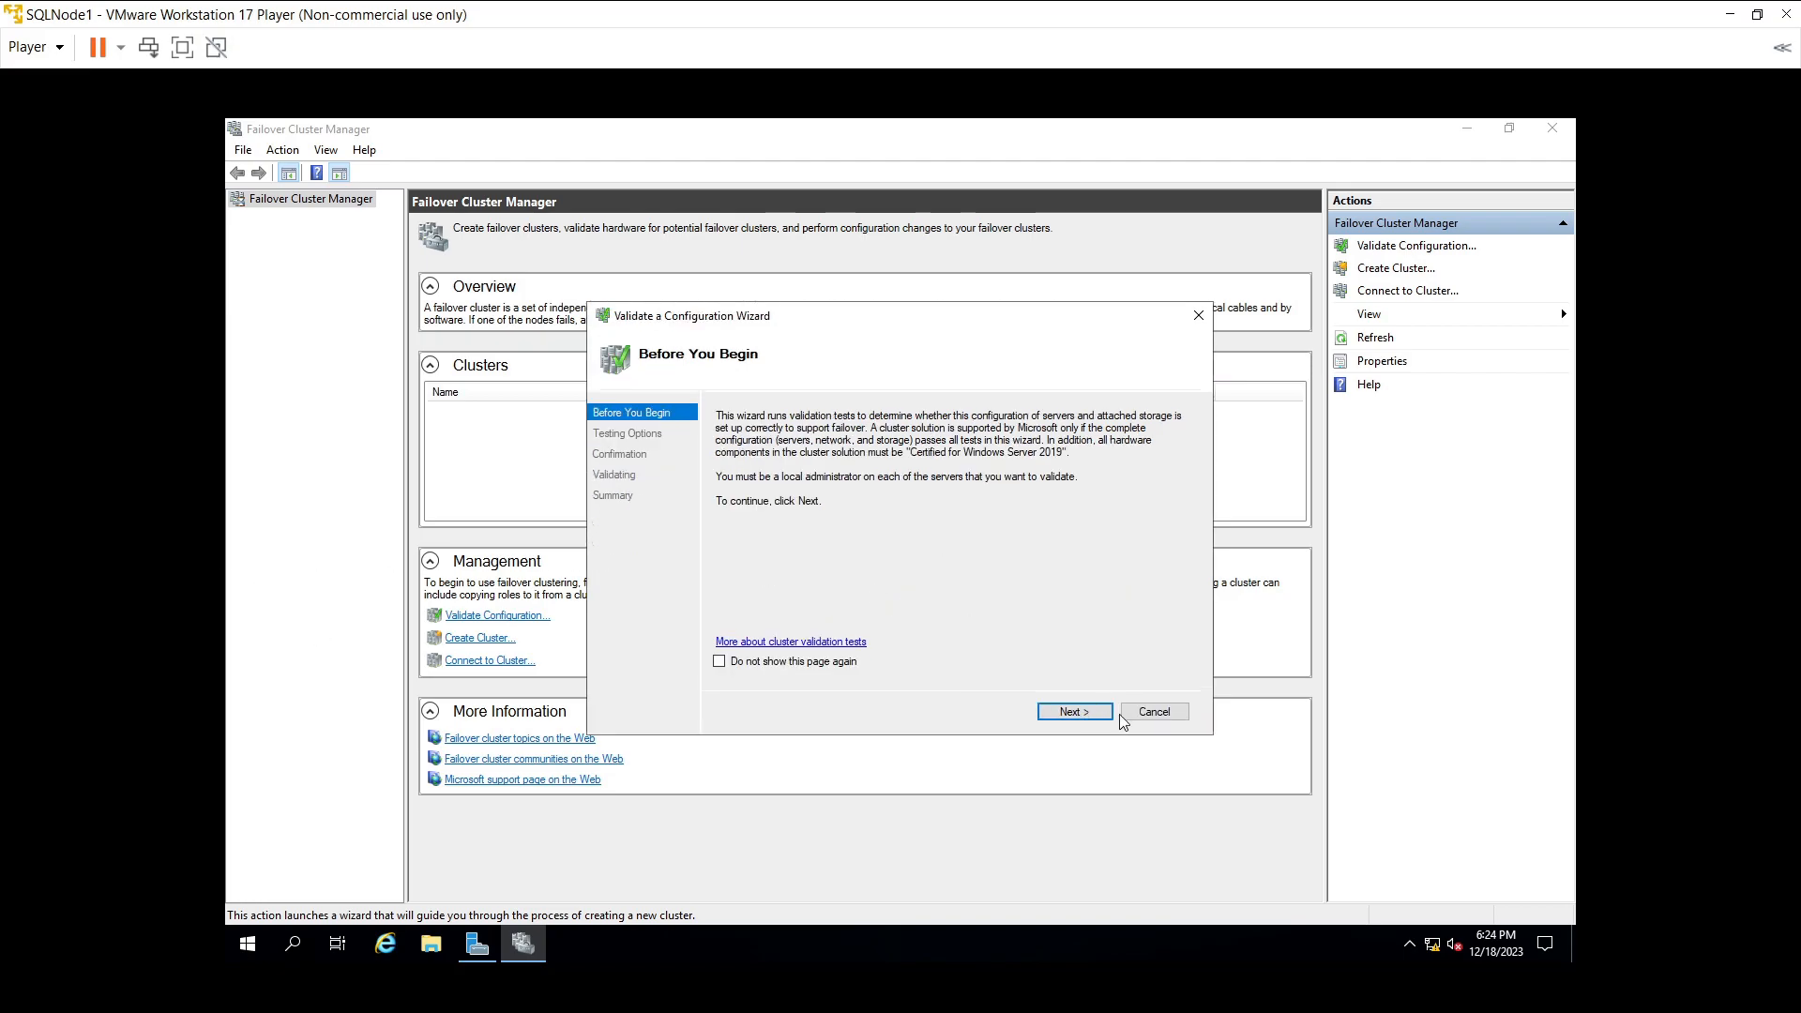
left_click(1074, 712)
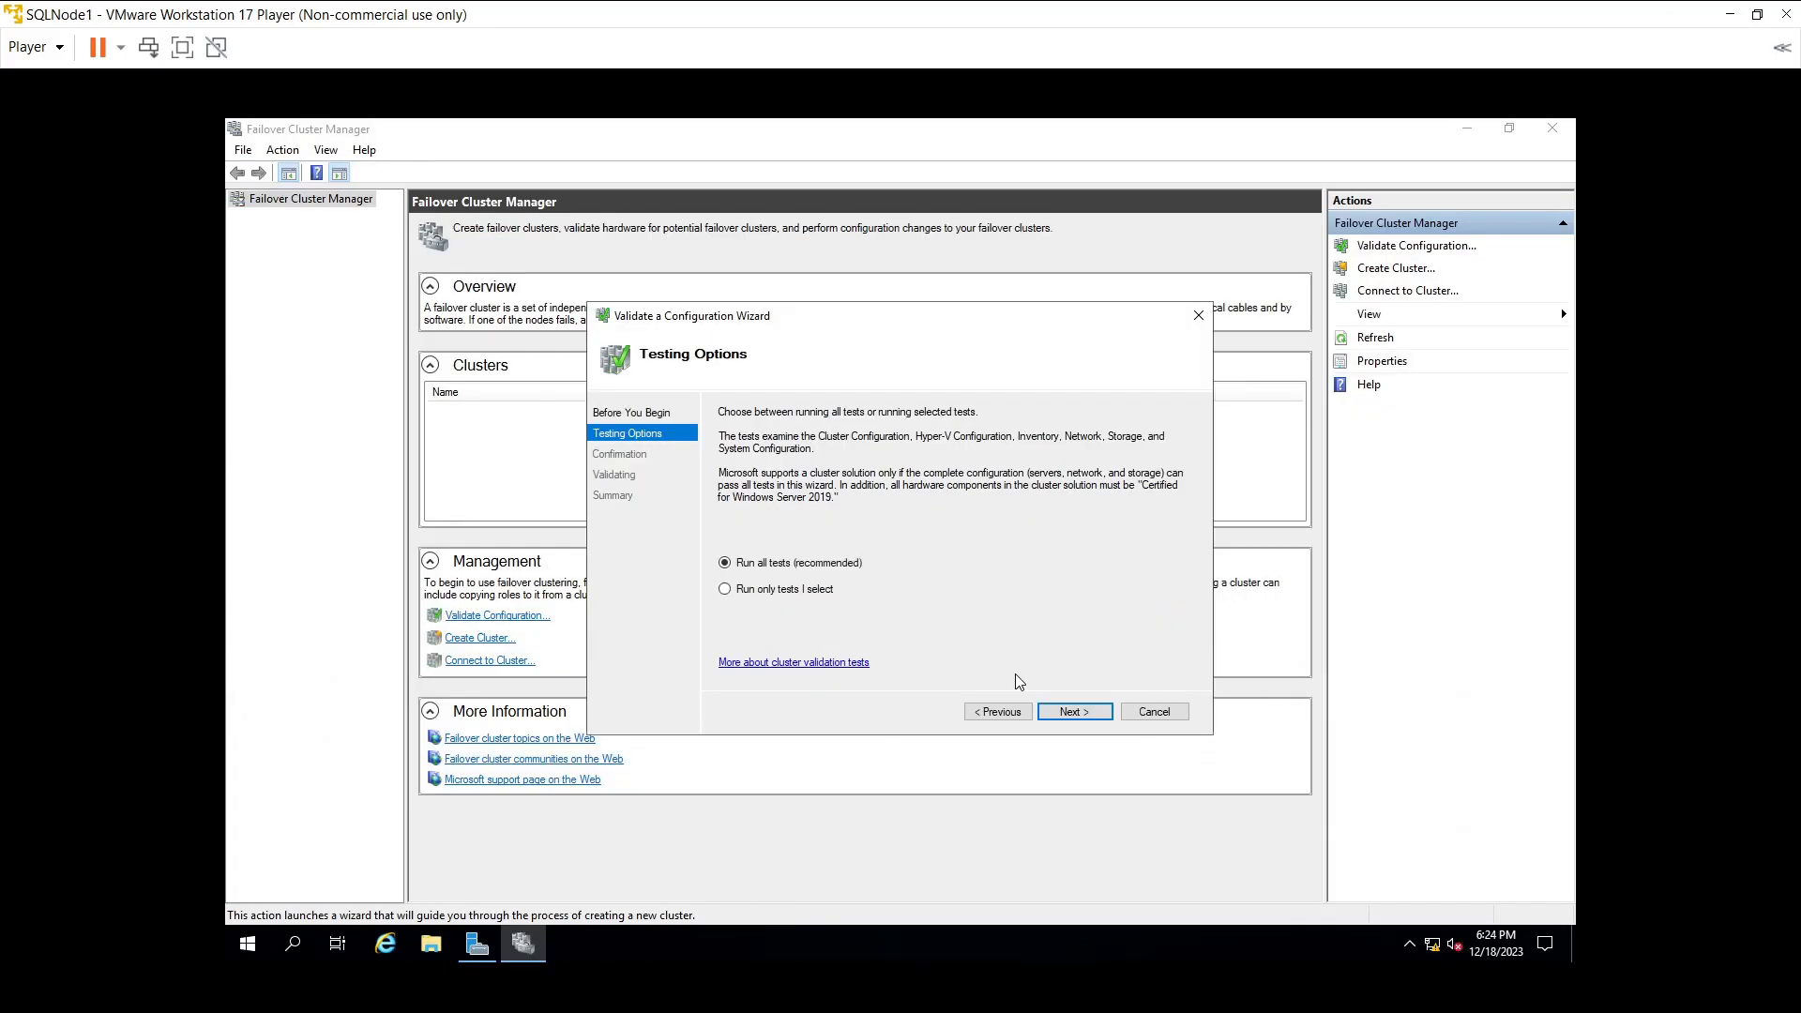
left_click(1075, 712)
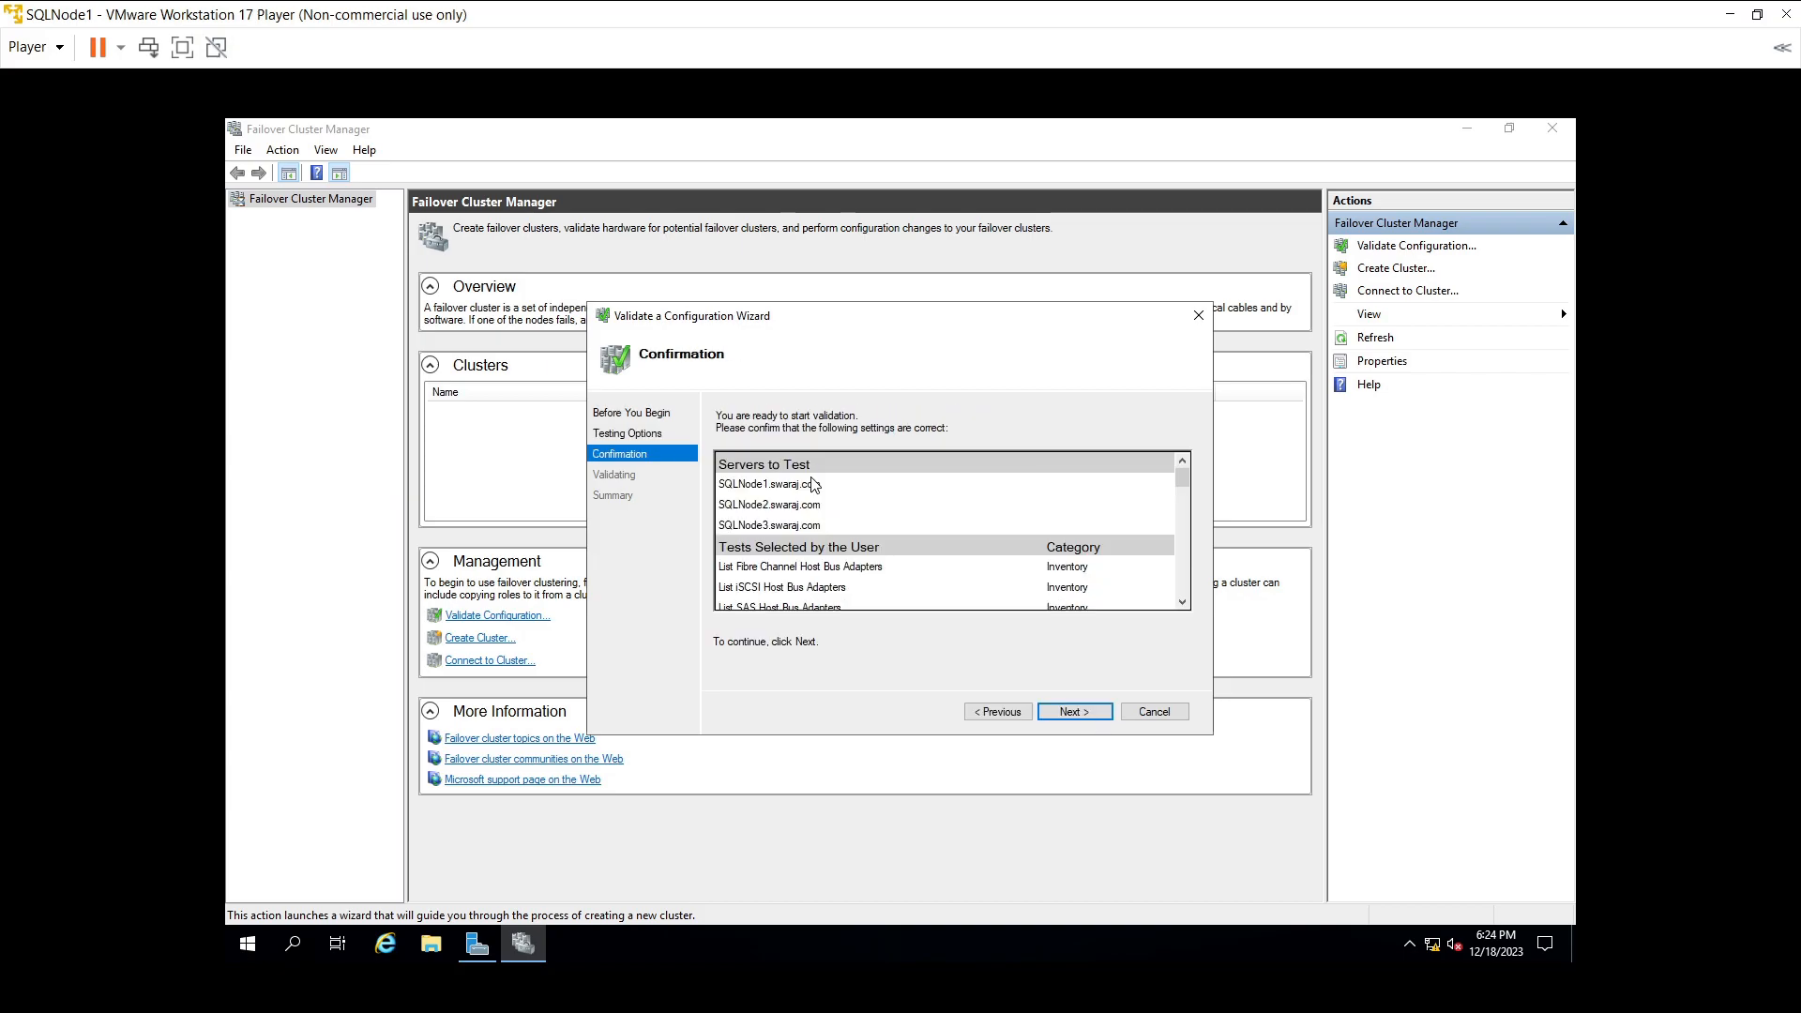
scroll(1166, 560, "down", 10)
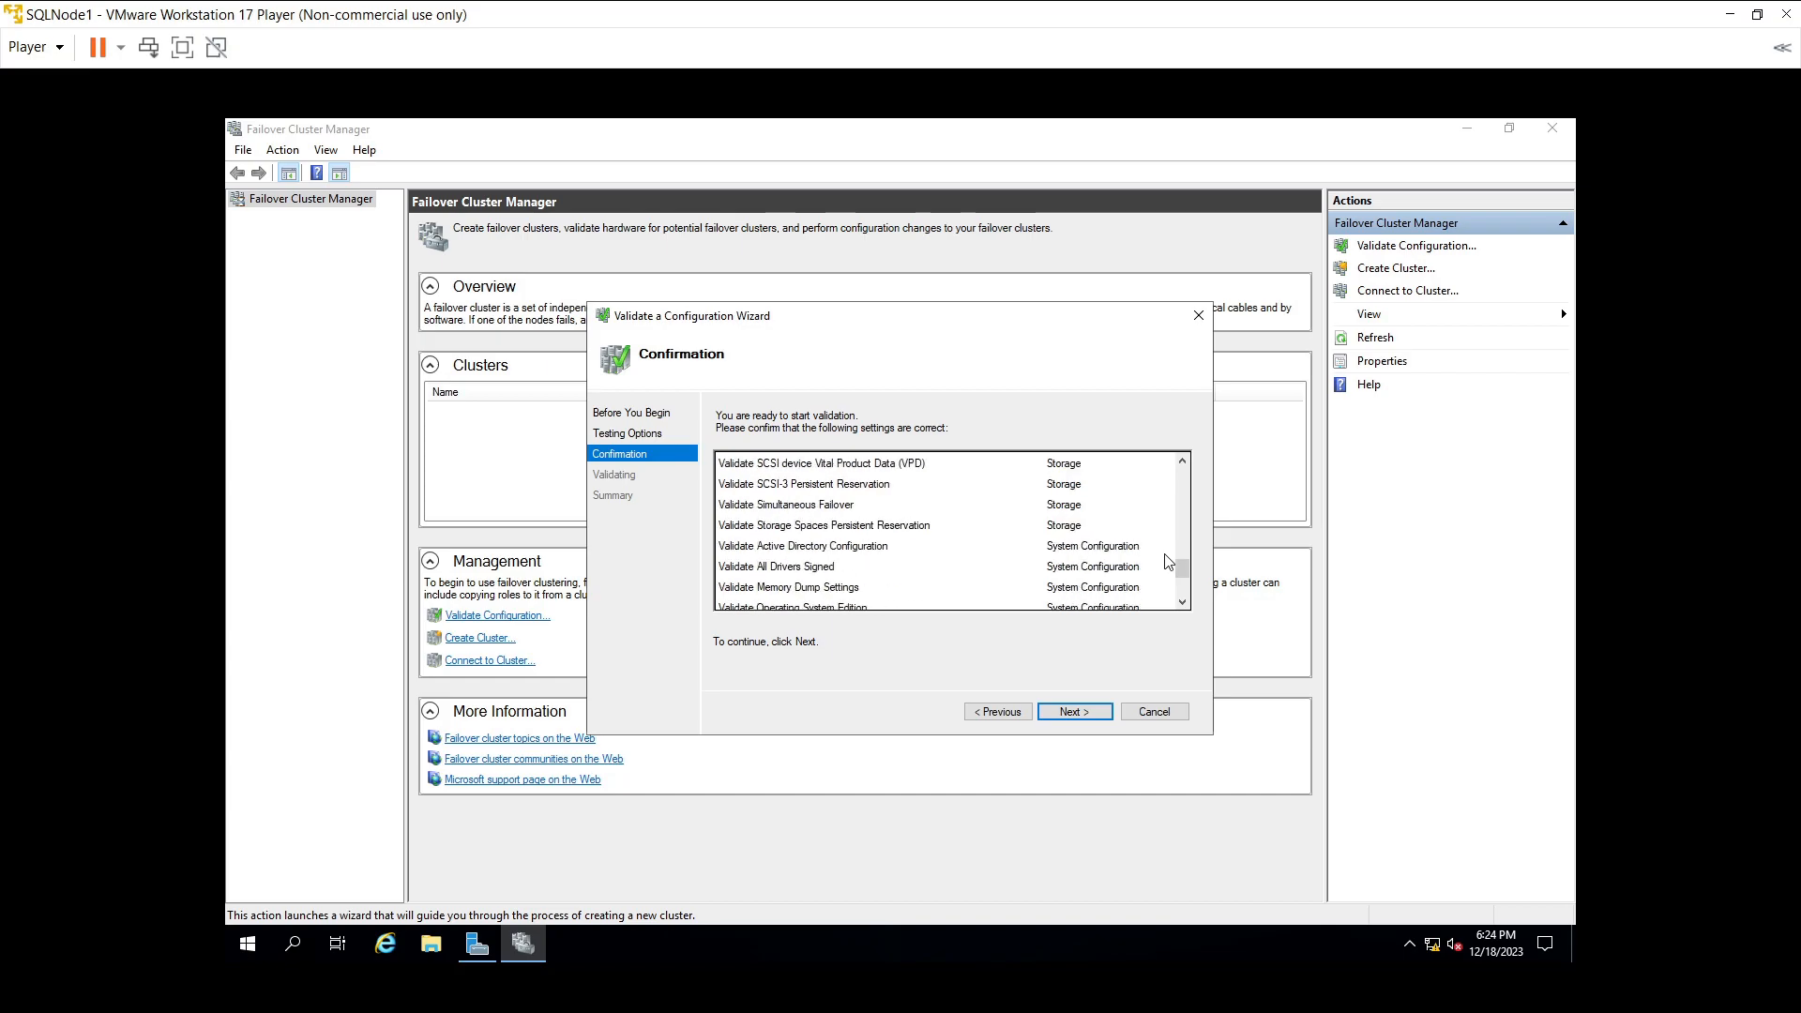
scroll(1167, 560, "down", 3)
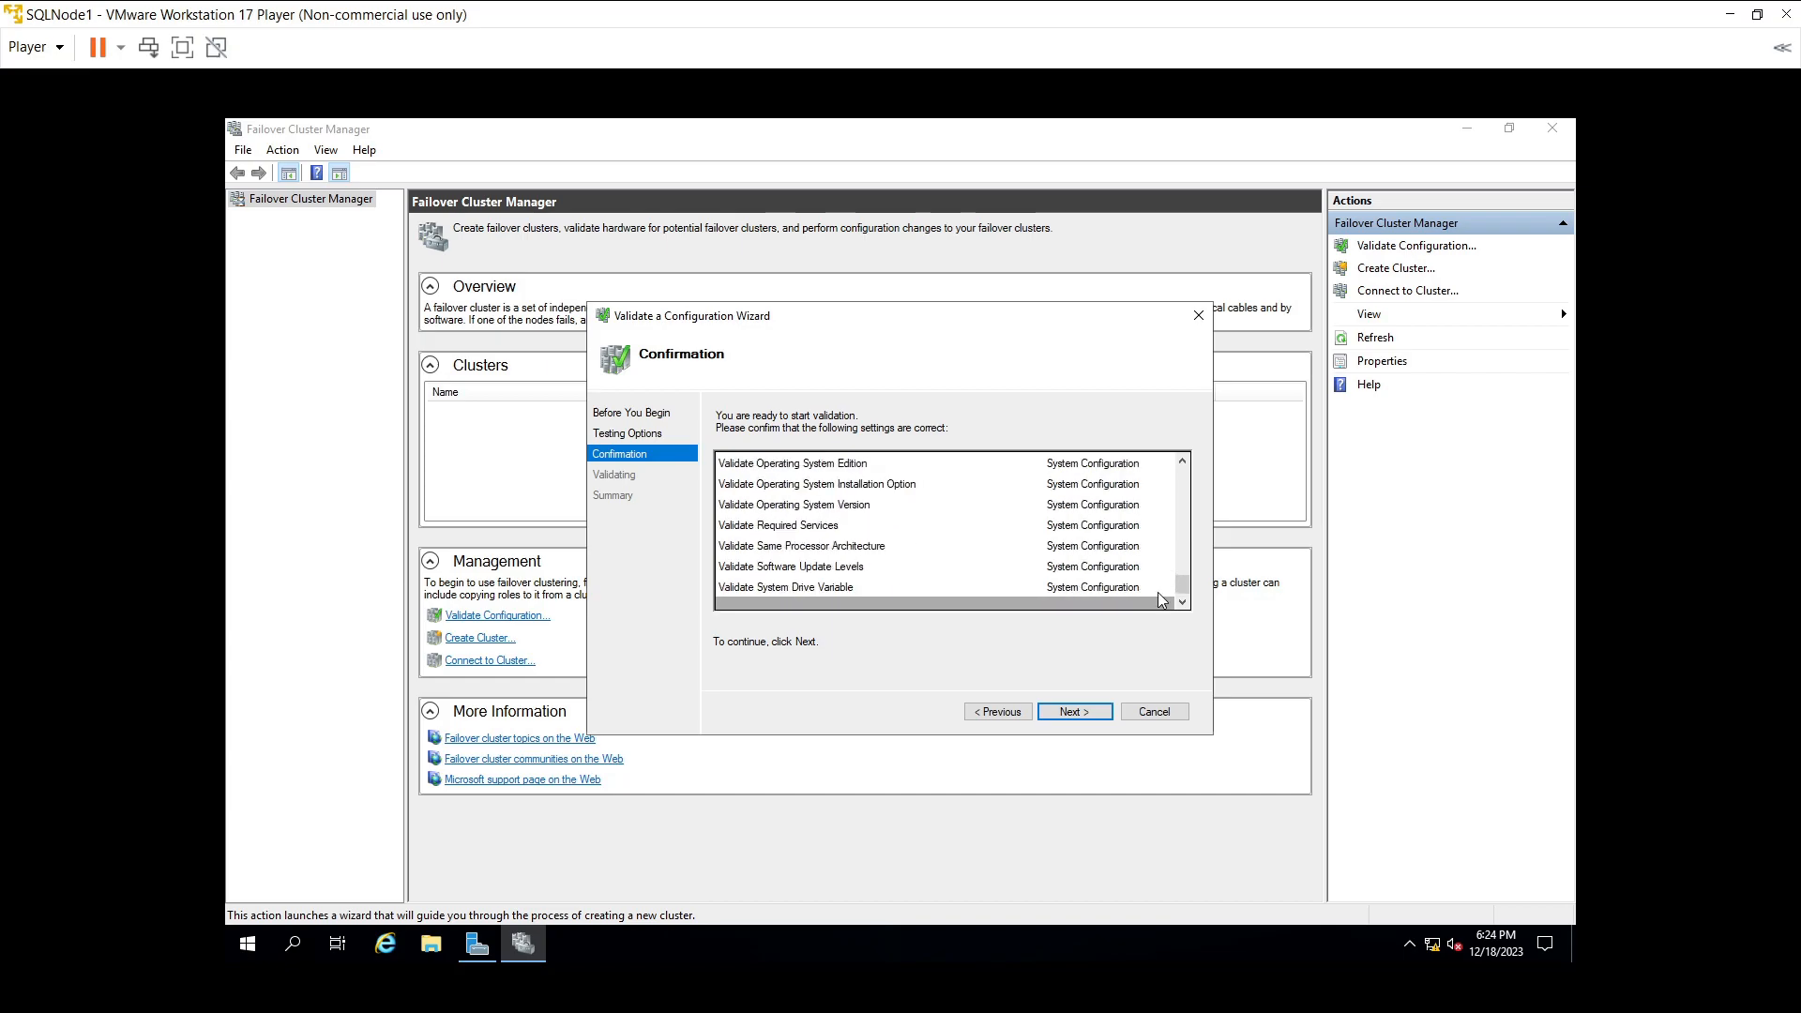
left_click(1084, 715)
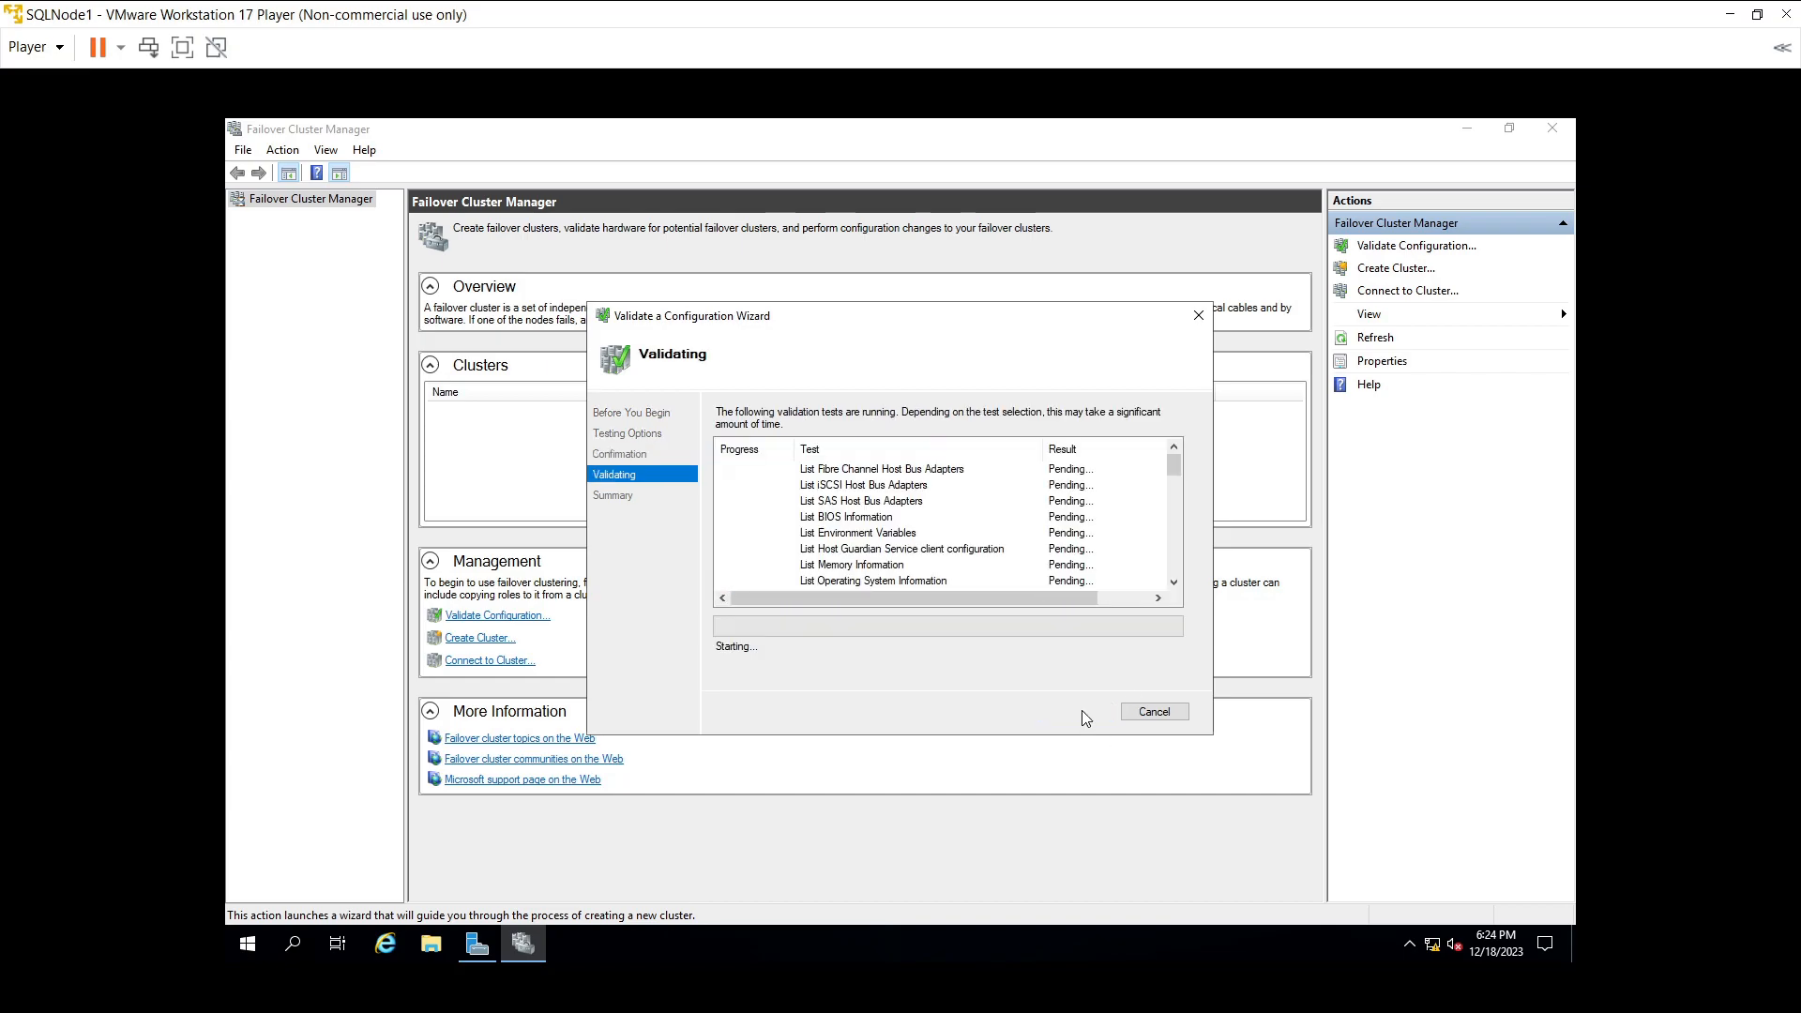
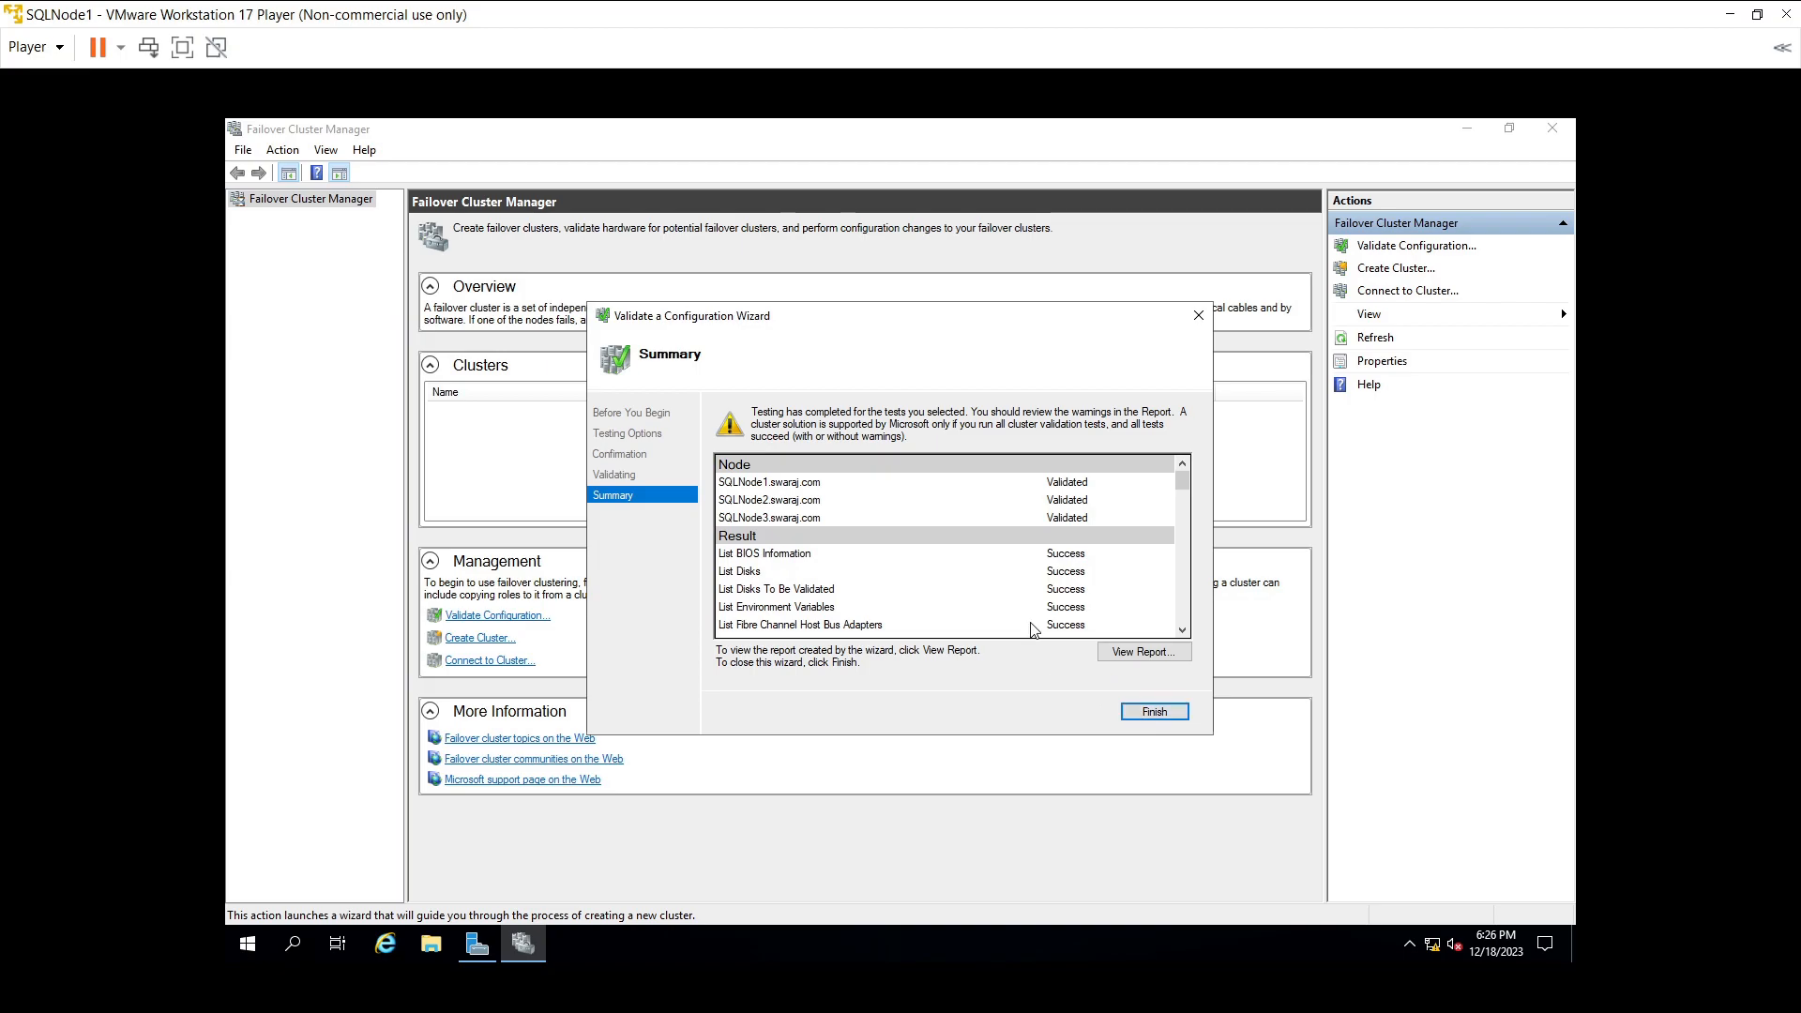
- Finish the Validate a Configuration Wizard and return to the Create Cluster Wizard
left_click(1152, 713)
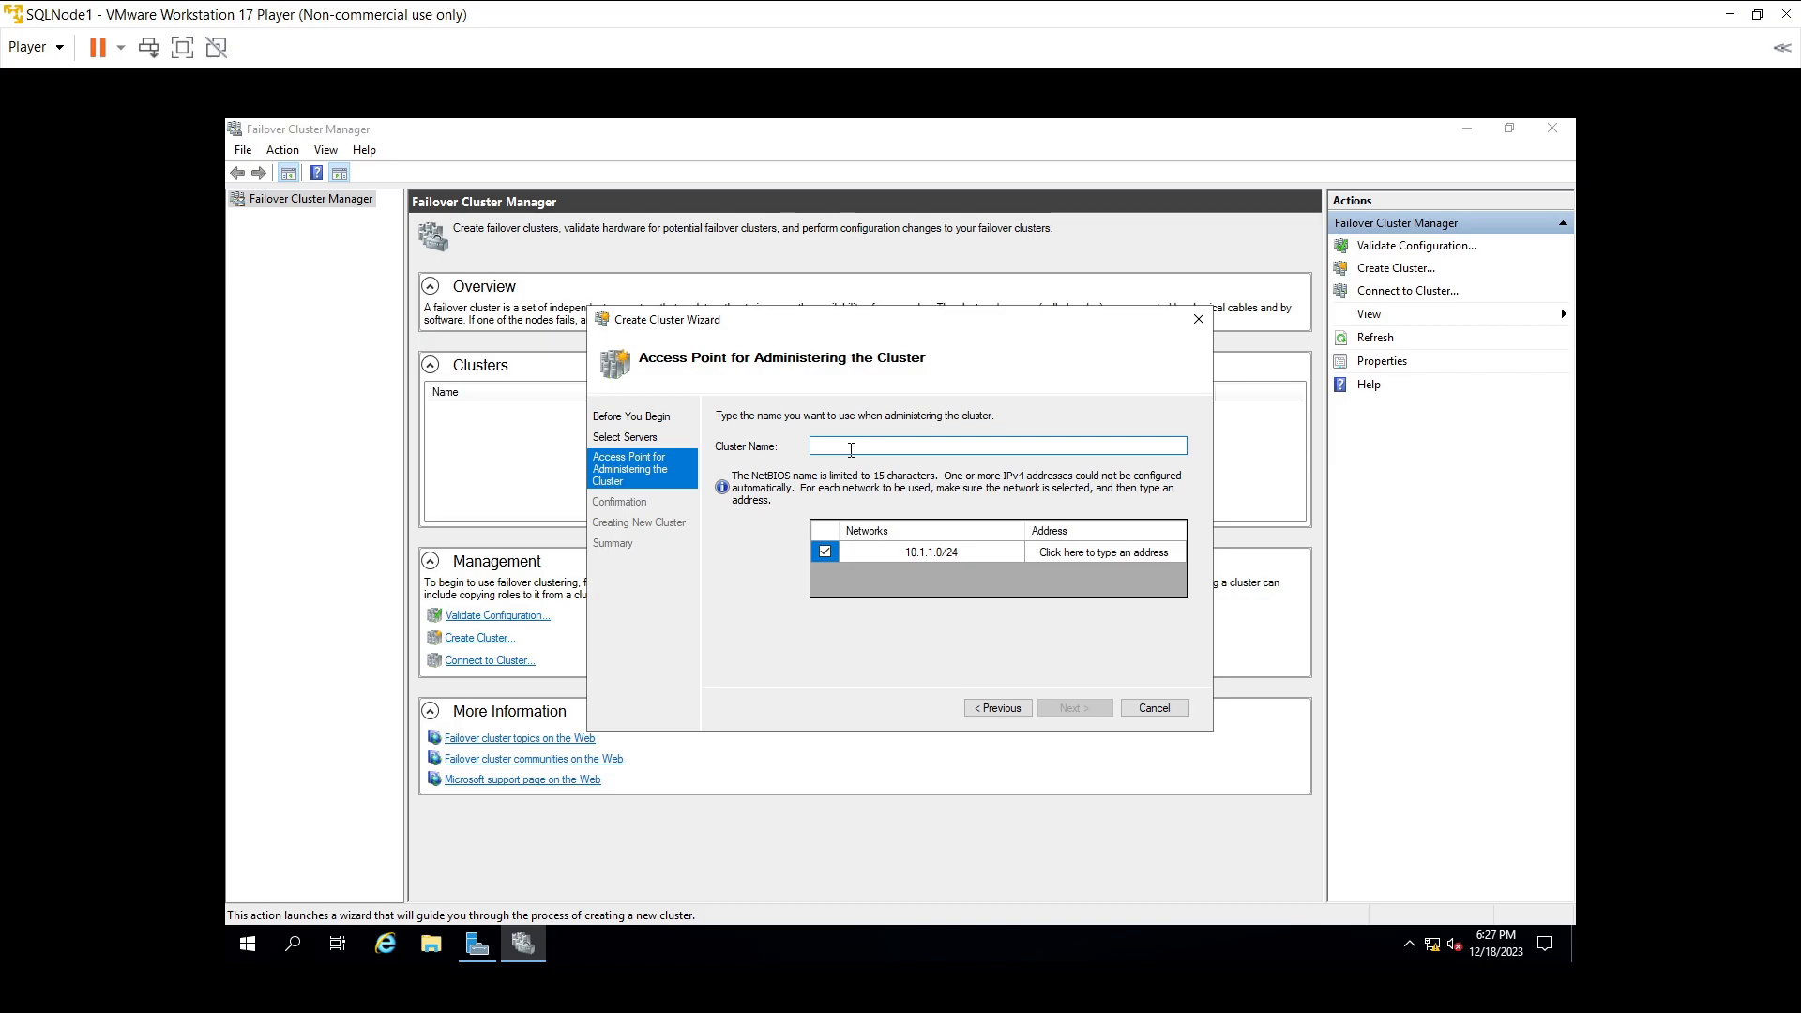
- Name the cluster SwarajCluster, give it address 10.1.1.15, and start creating it
type("Swa")
type("ra")
type("jClustre")
type("ter")
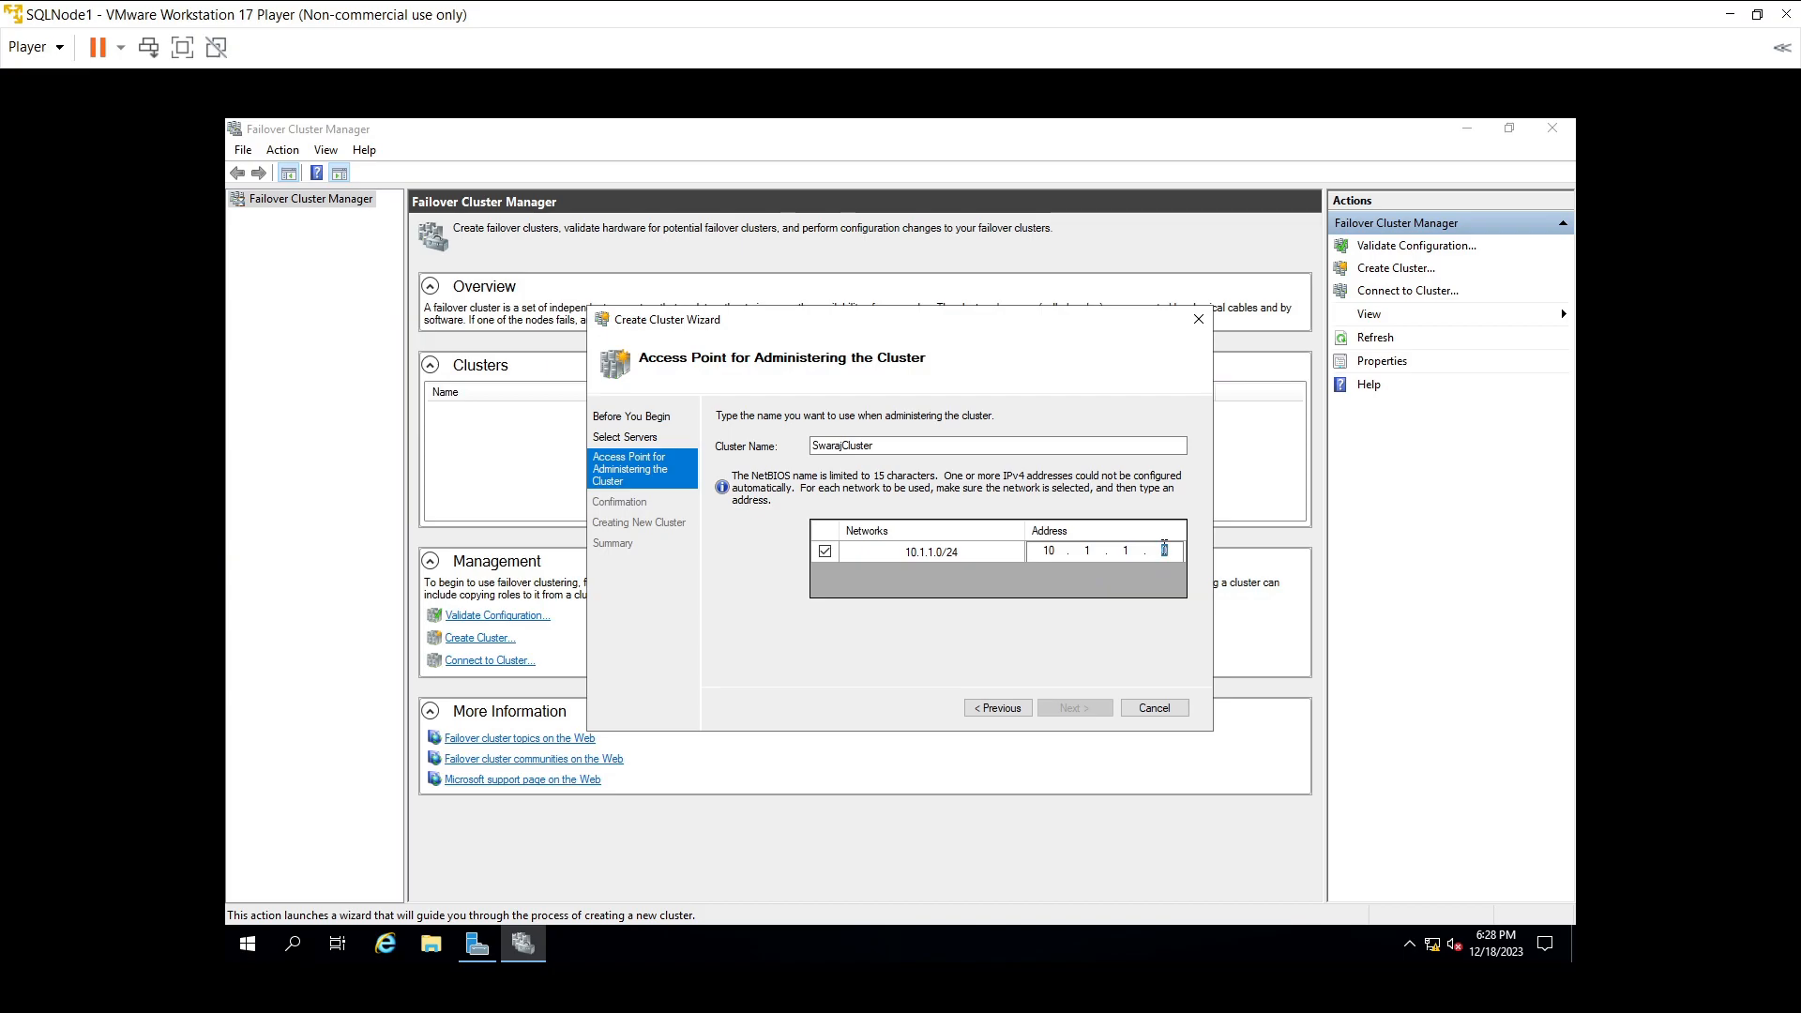
key("BackSpace")
type("15")
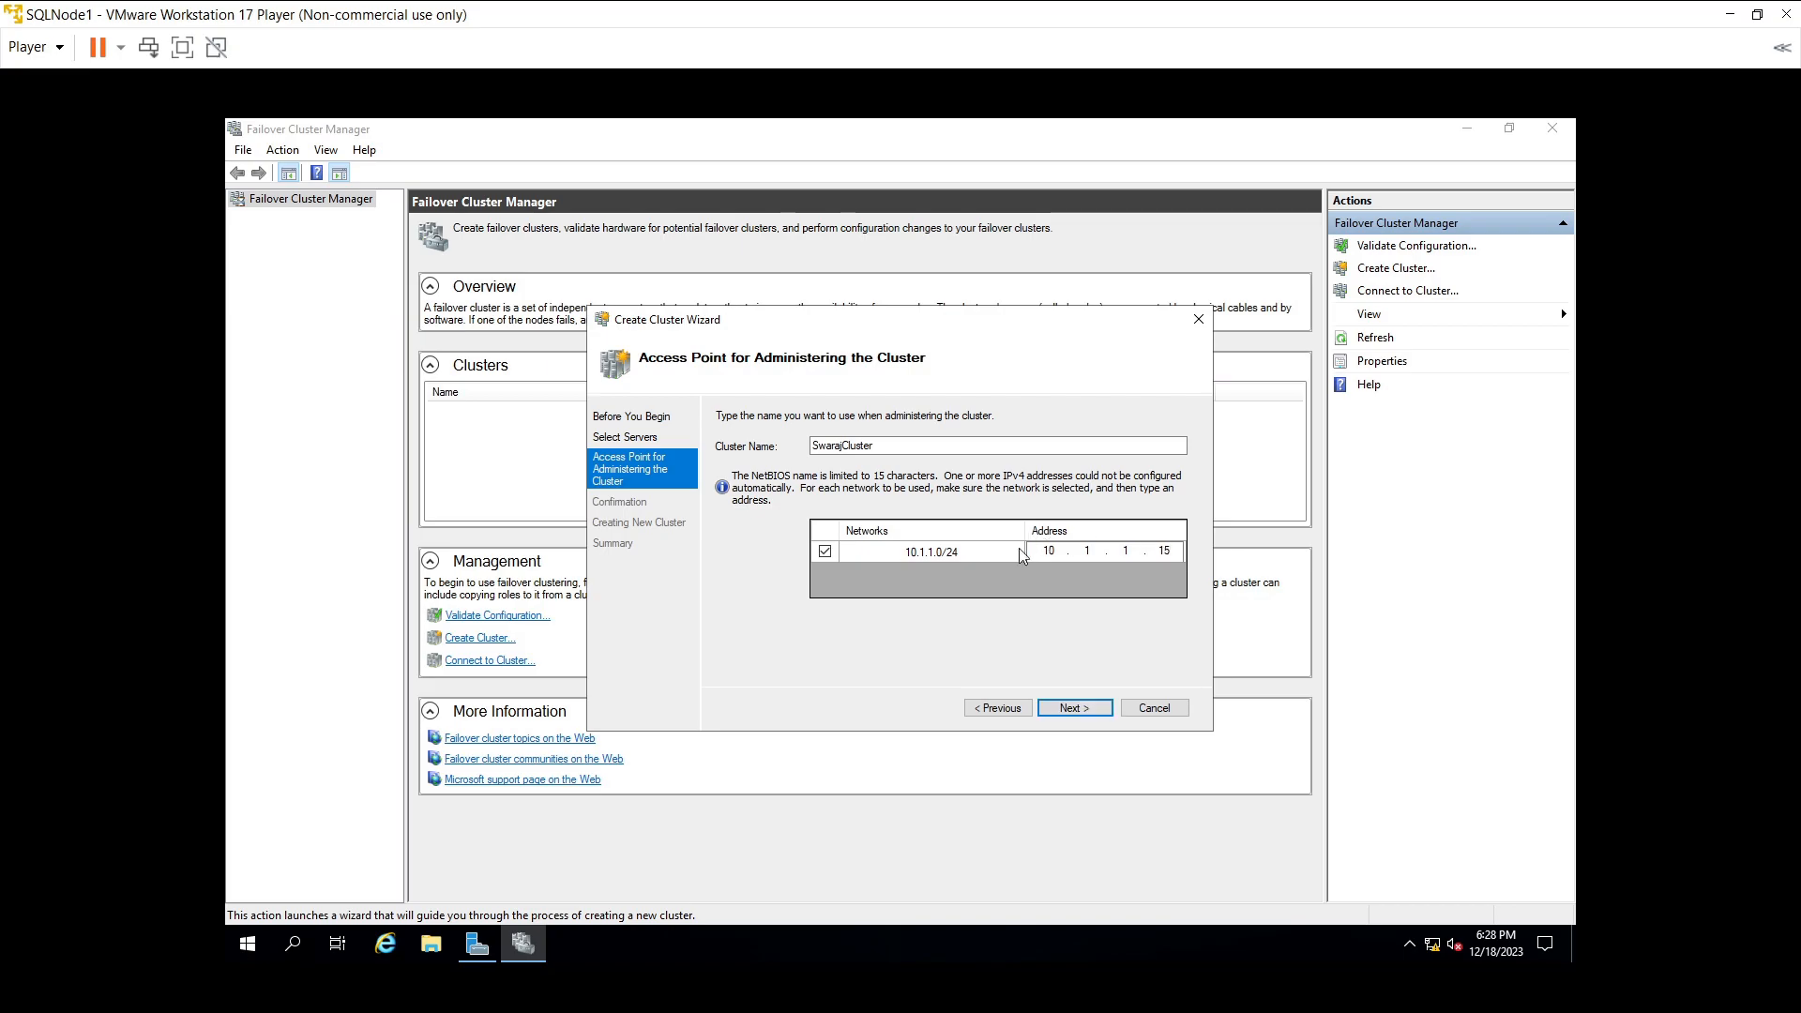
left_click(1074, 708)
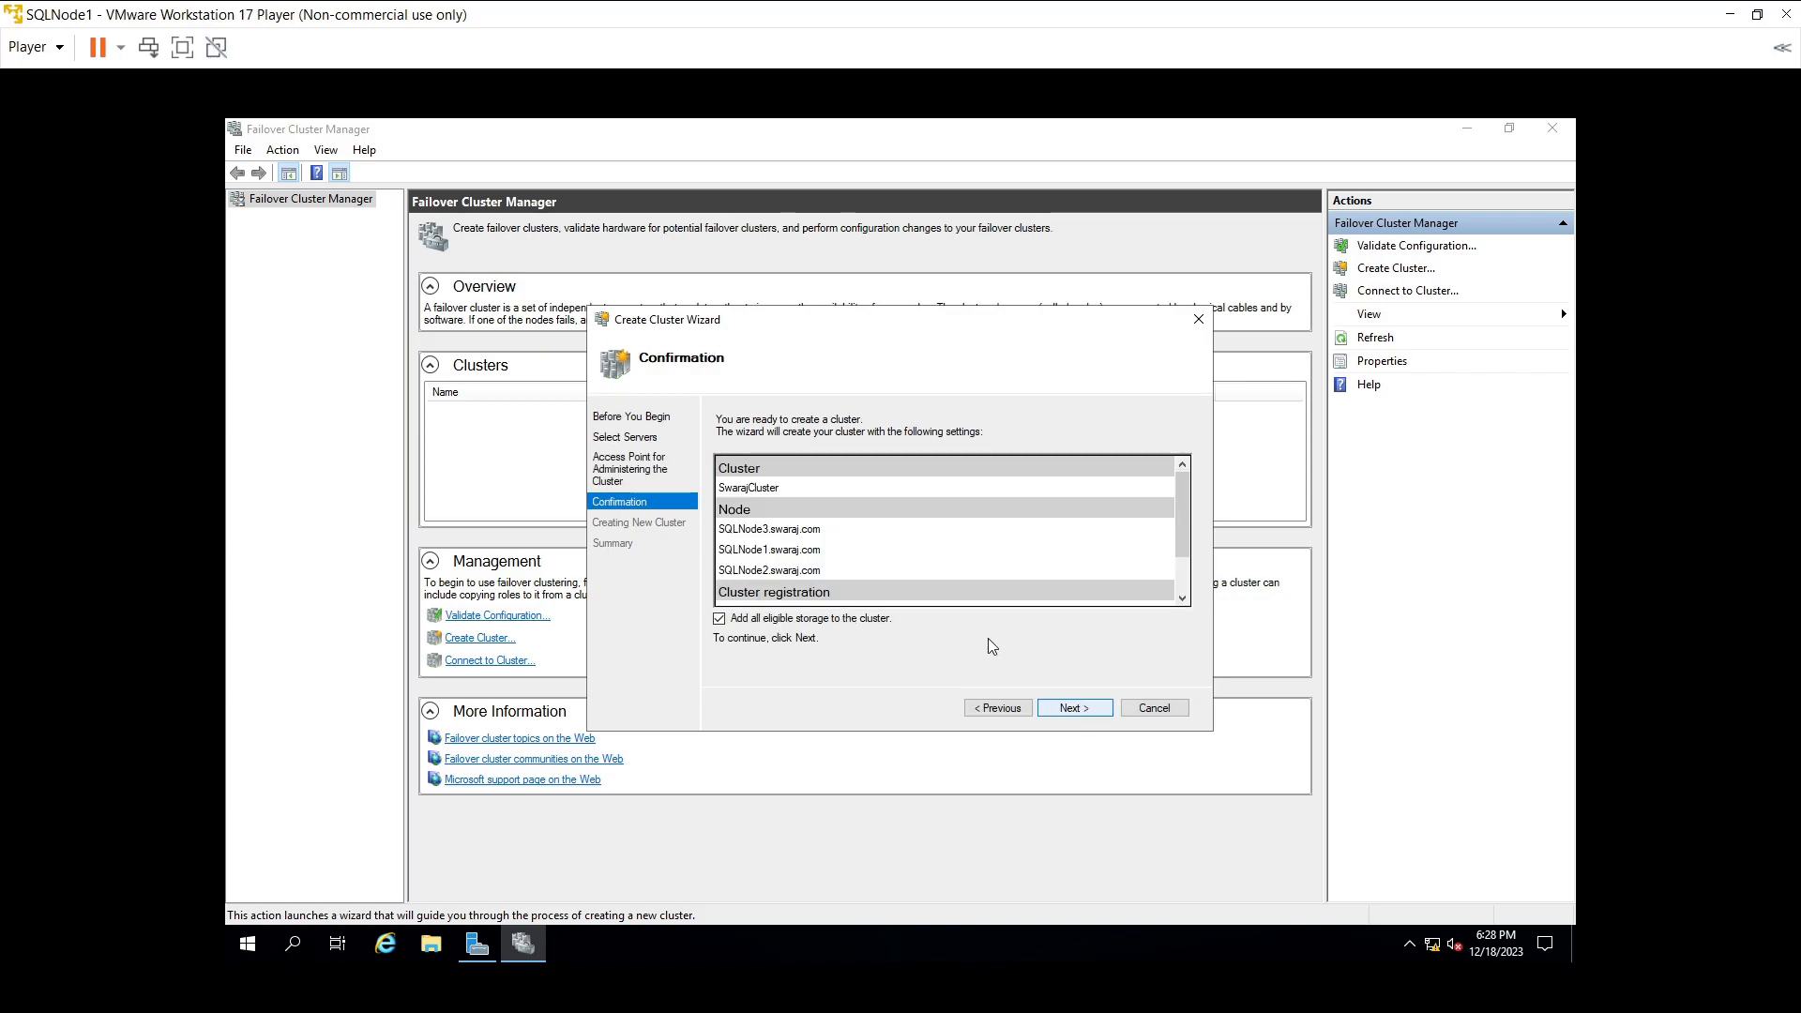
left_click(1067, 708)
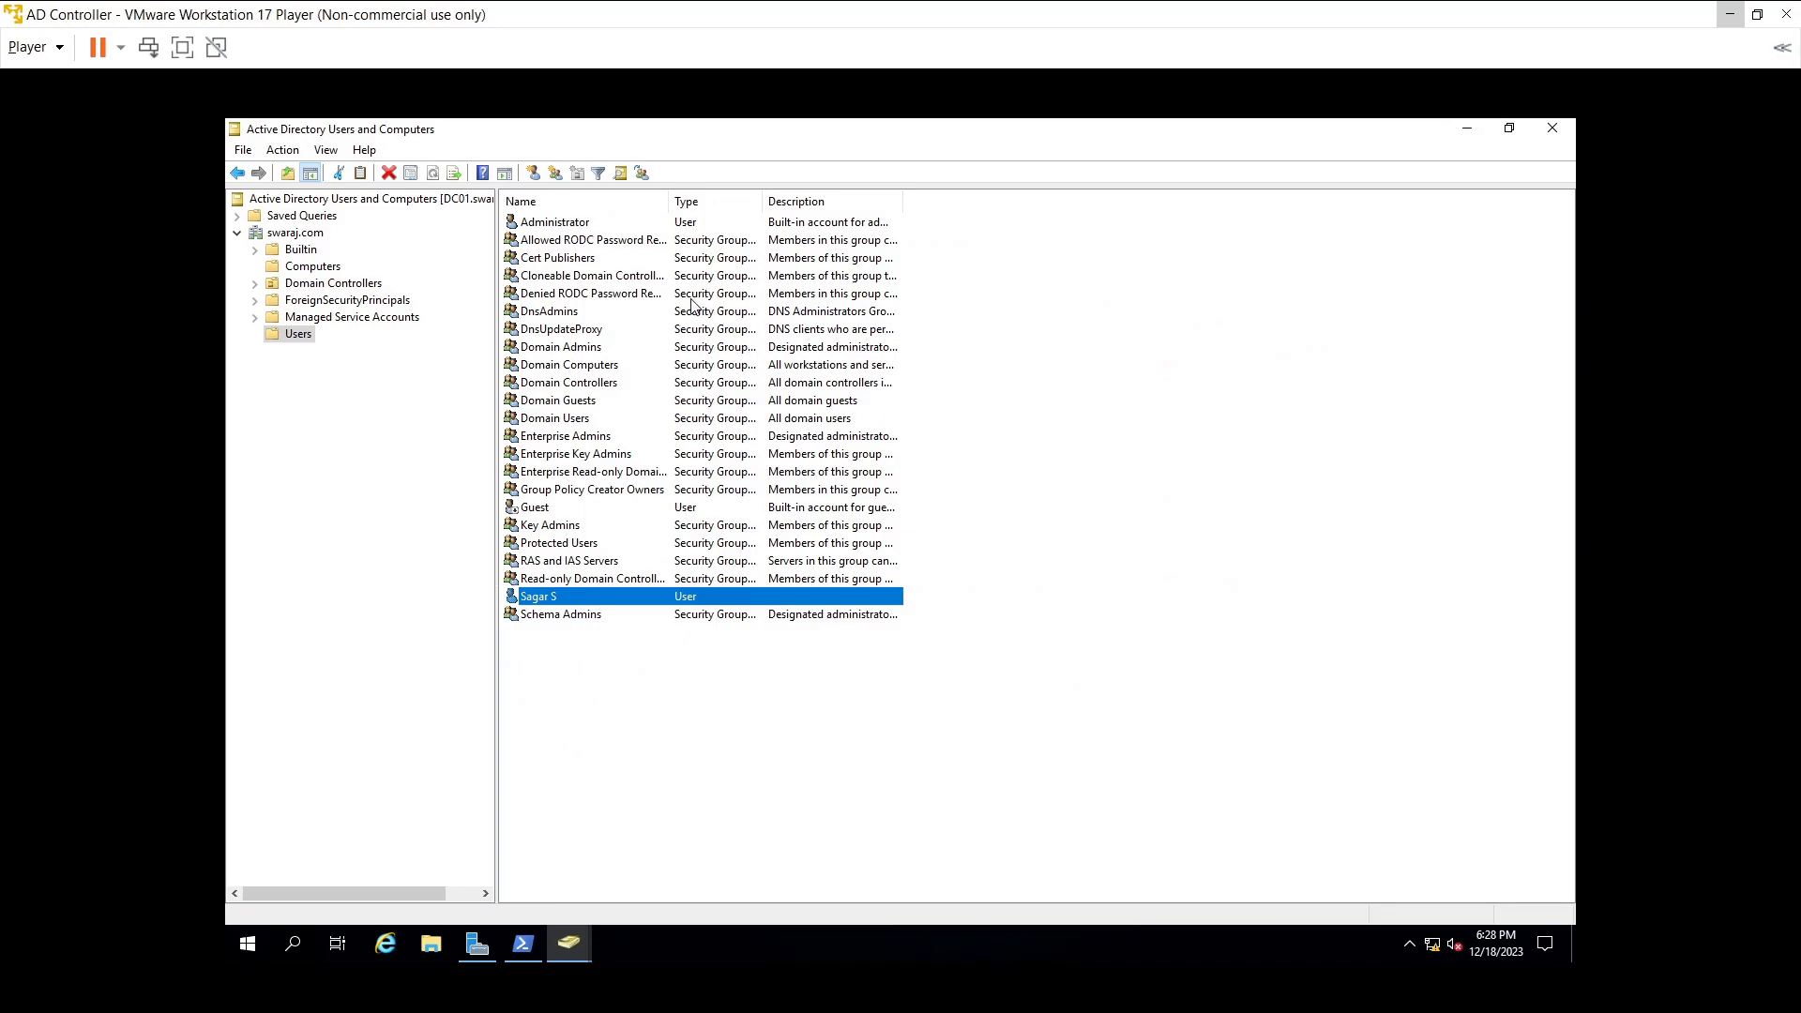
- Refresh the domain's Computers container and select the new SwarajCluster computer account
left_click(300, 270)
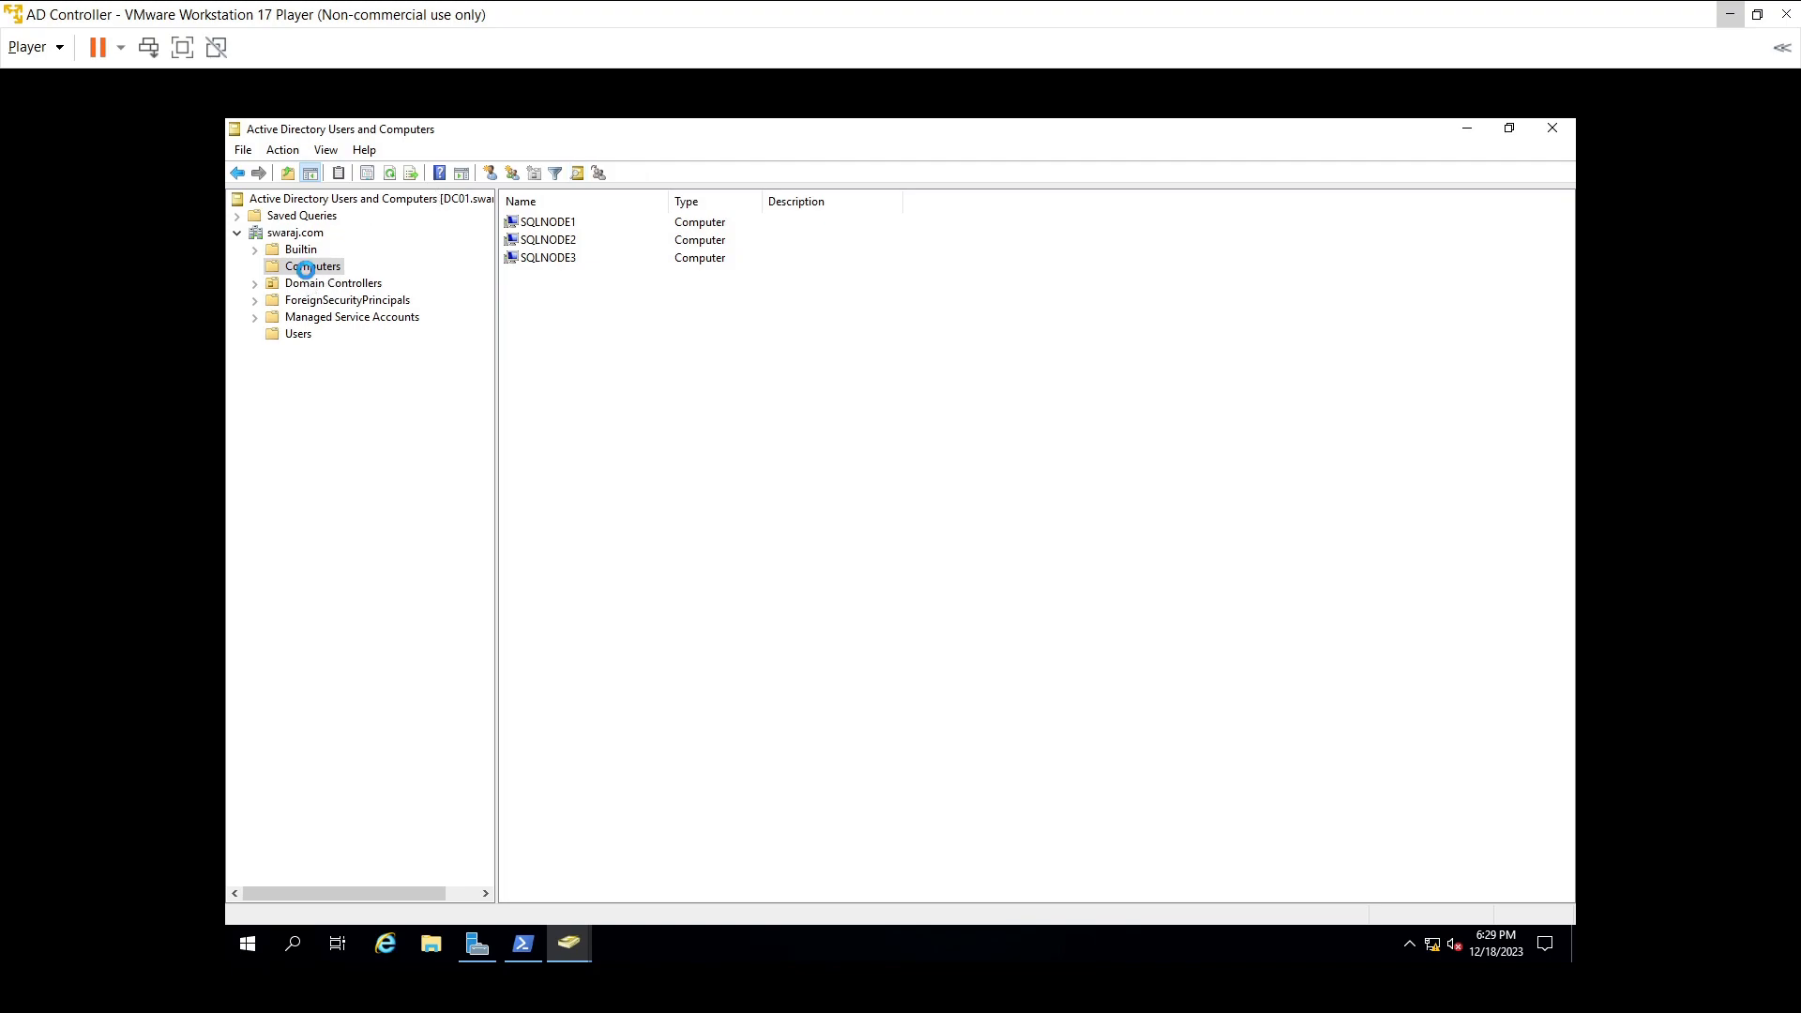
right_click(308, 272)
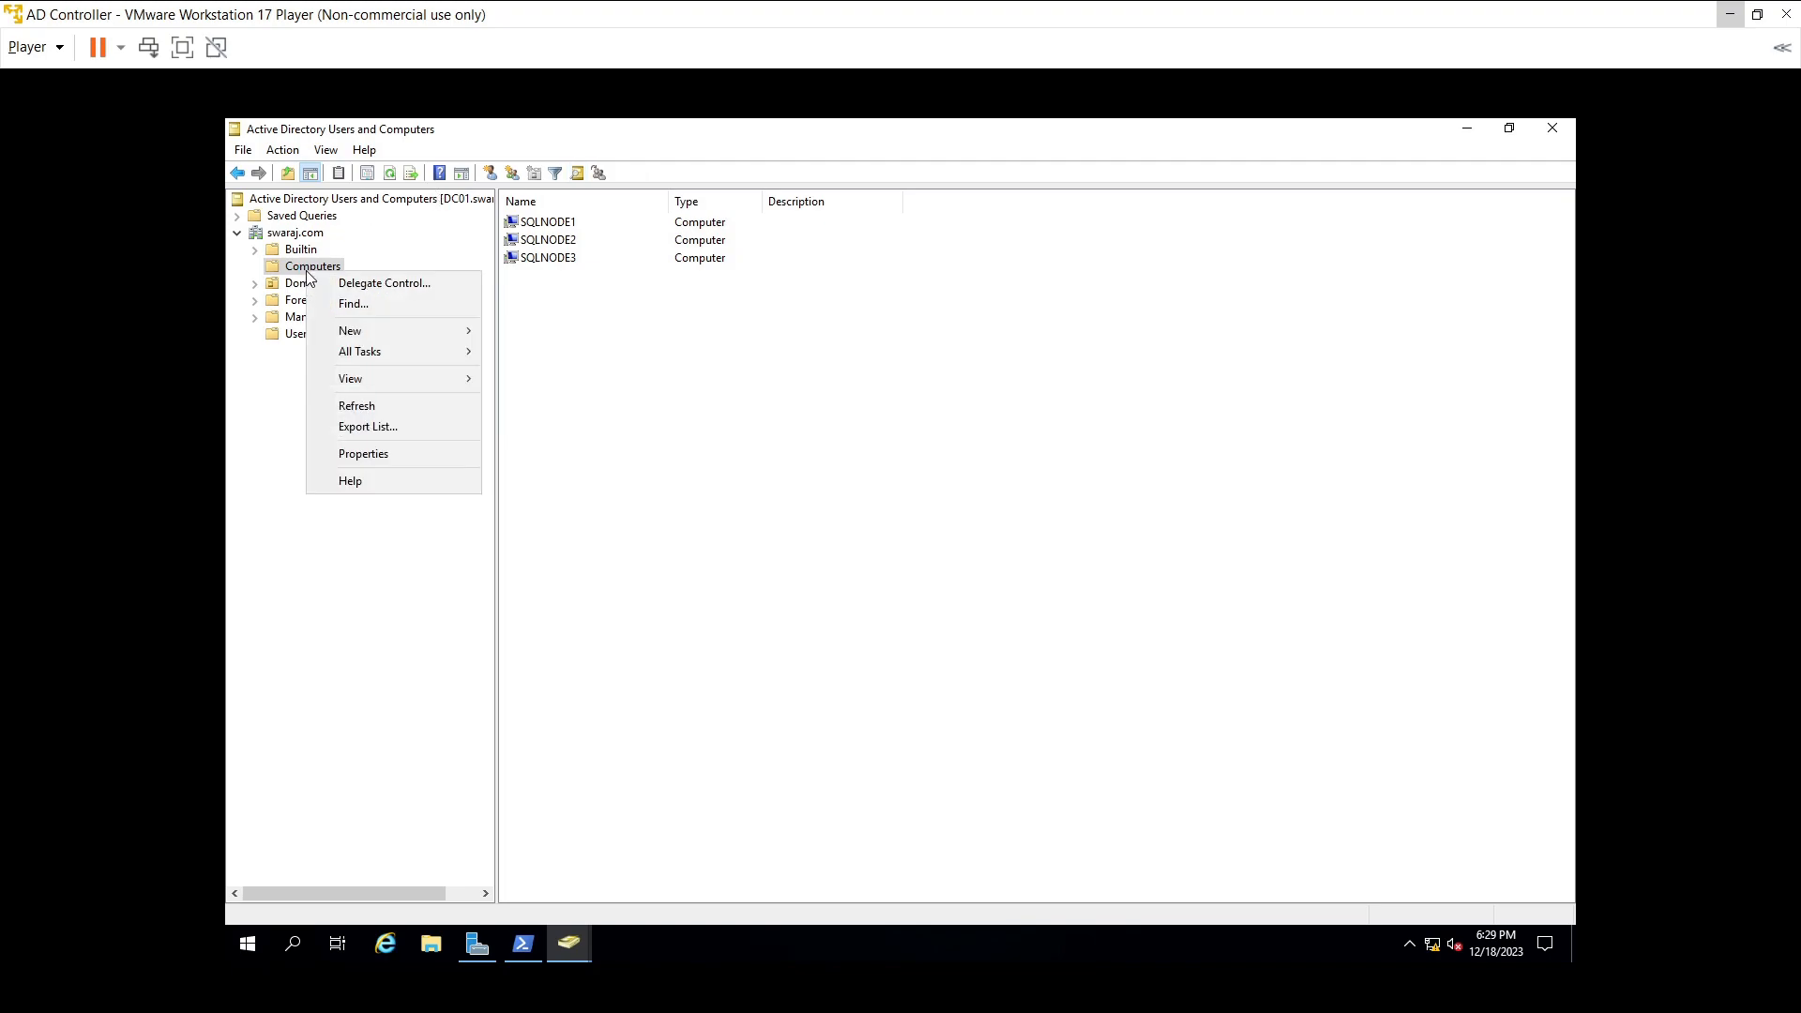
left_click(375, 407)
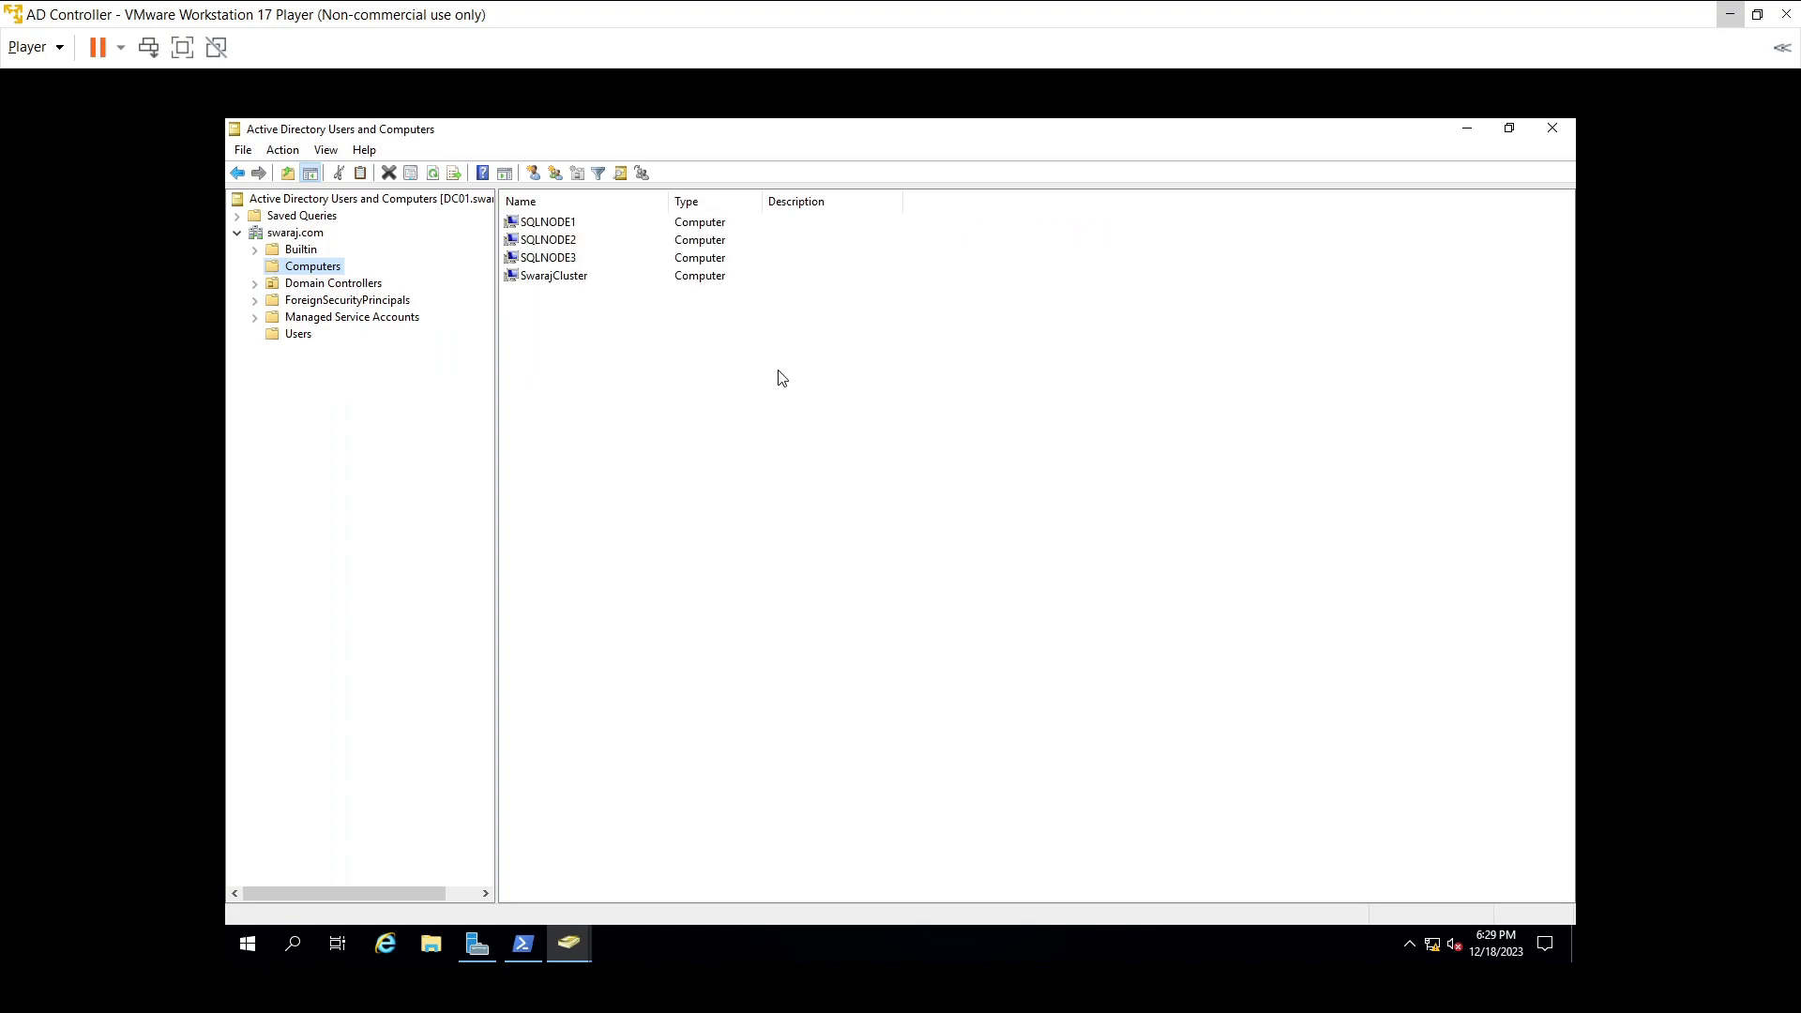
left_click(548, 278)
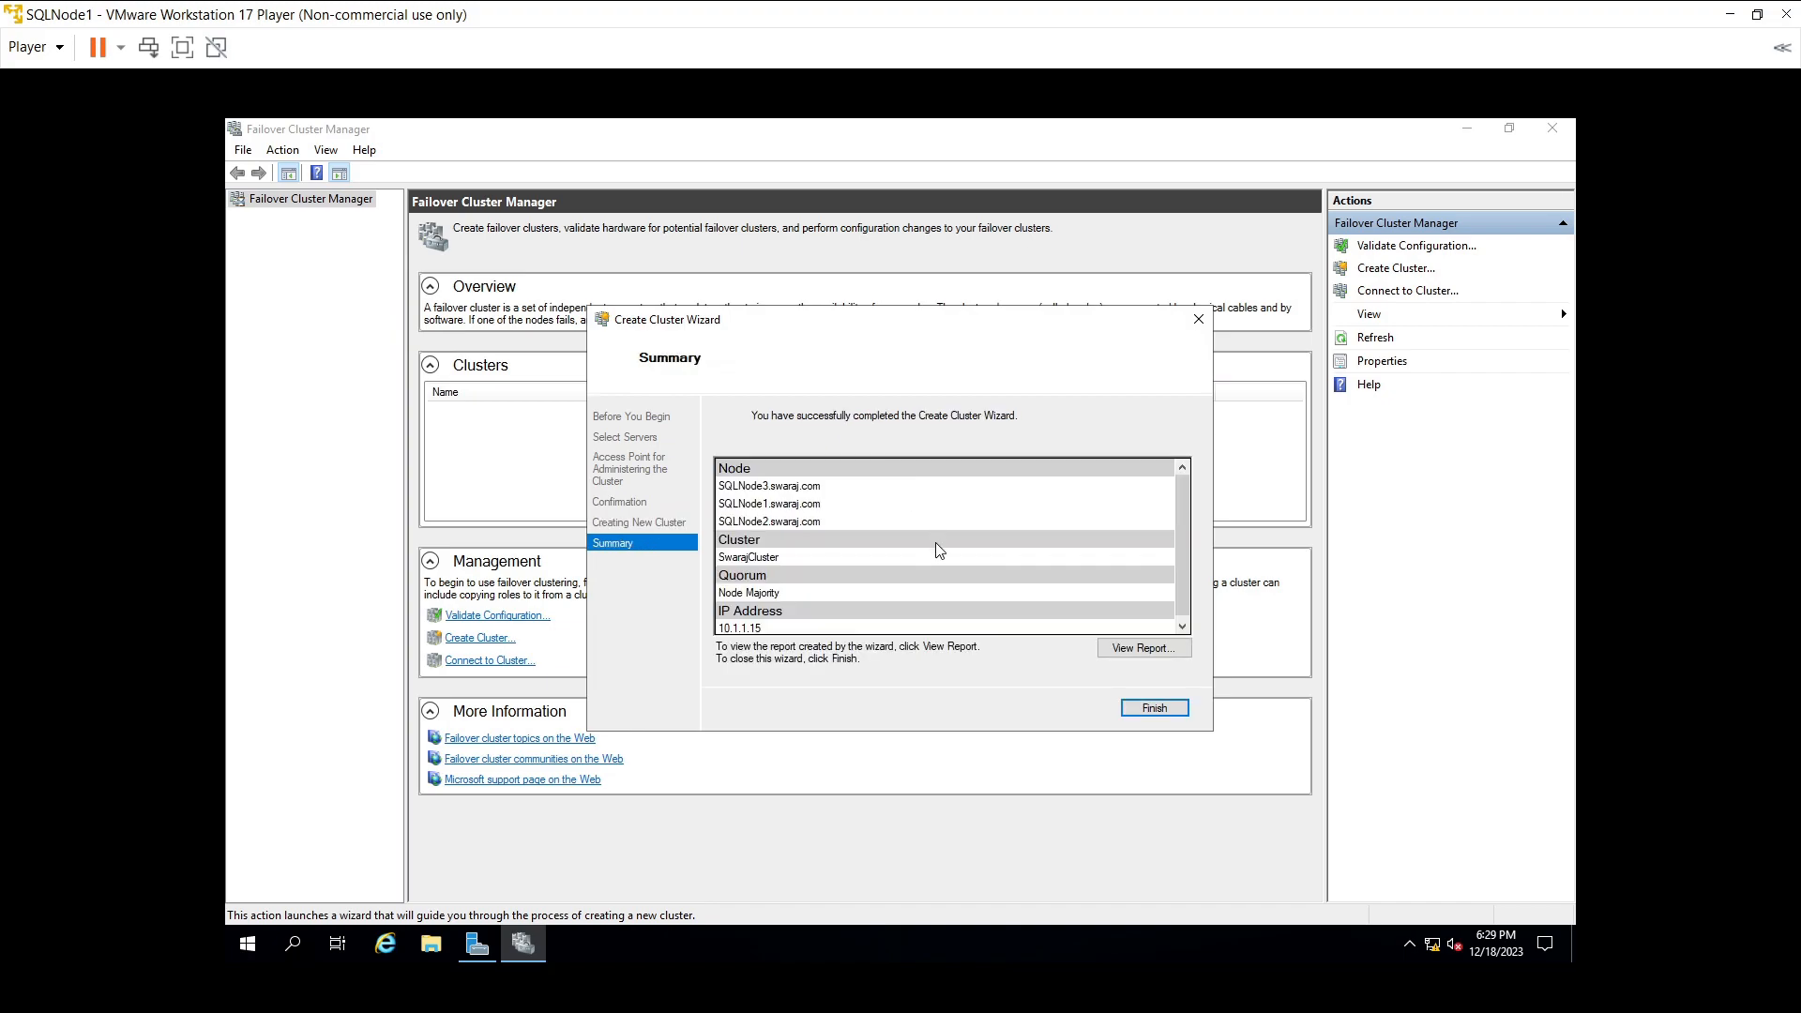
- Scroll through the cluster creation report and finish the wizard
scroll(939, 549, "down", 1)
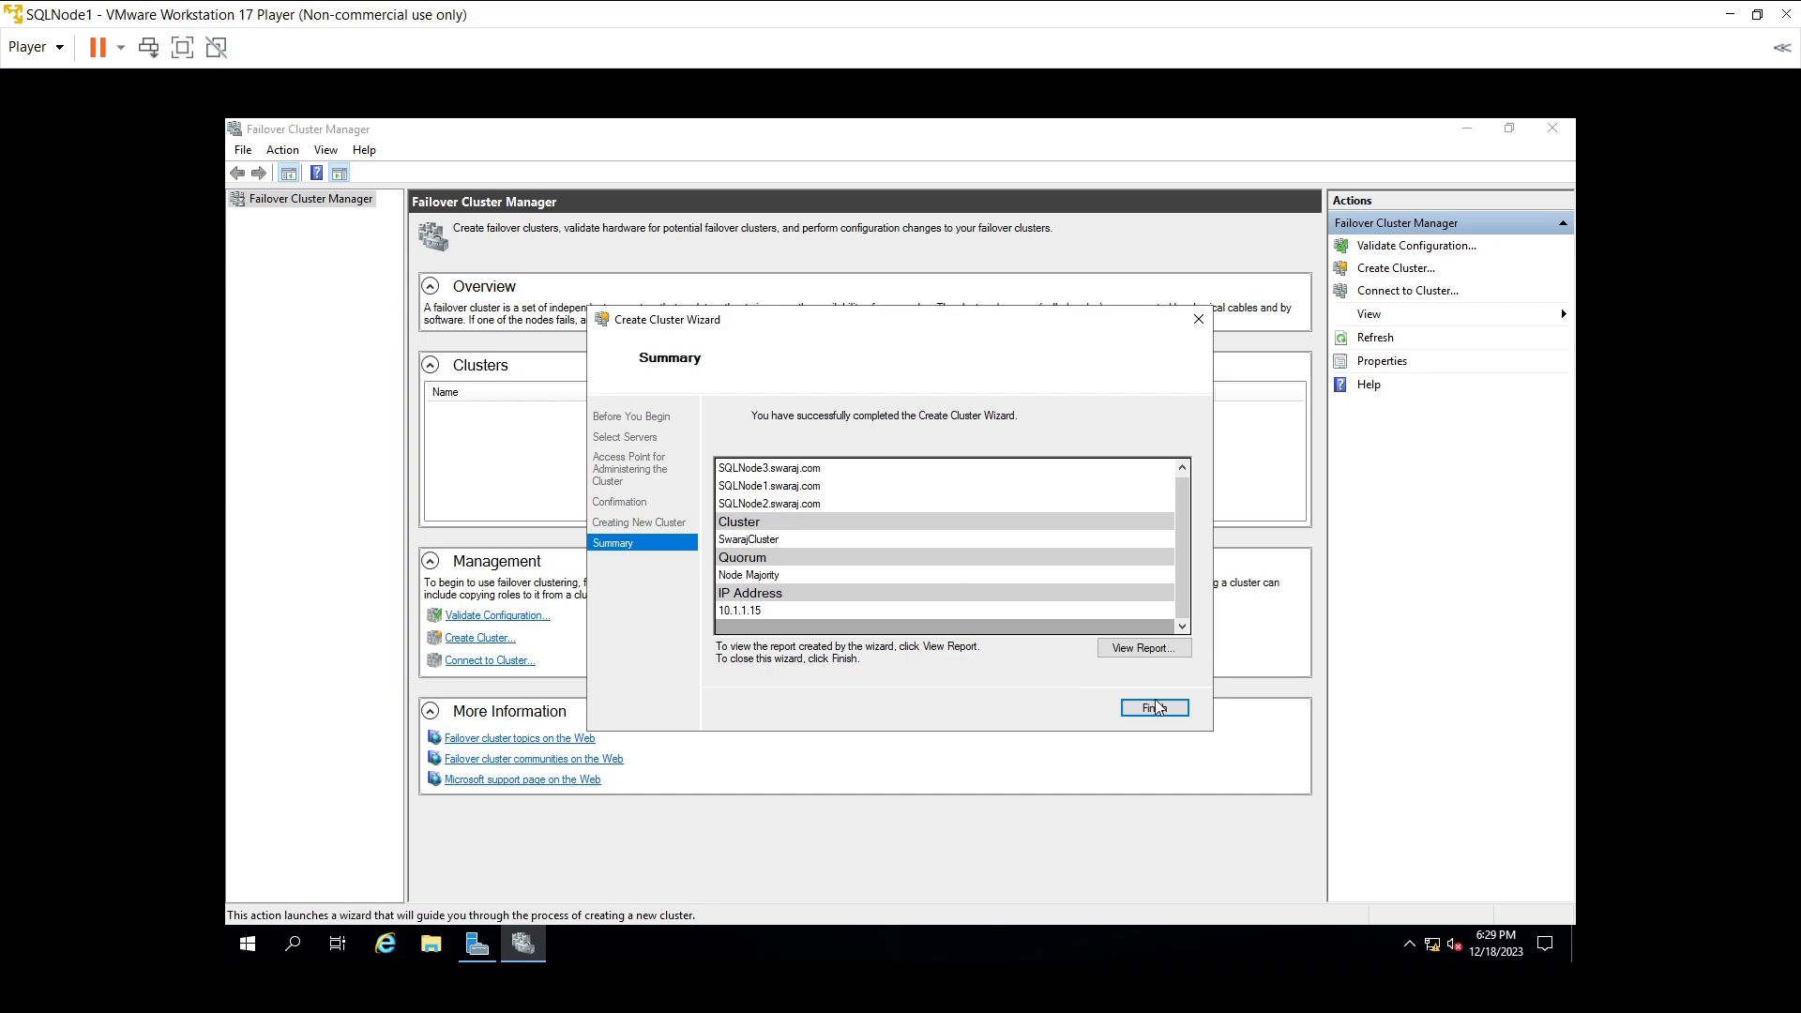
left_click(1179, 712)
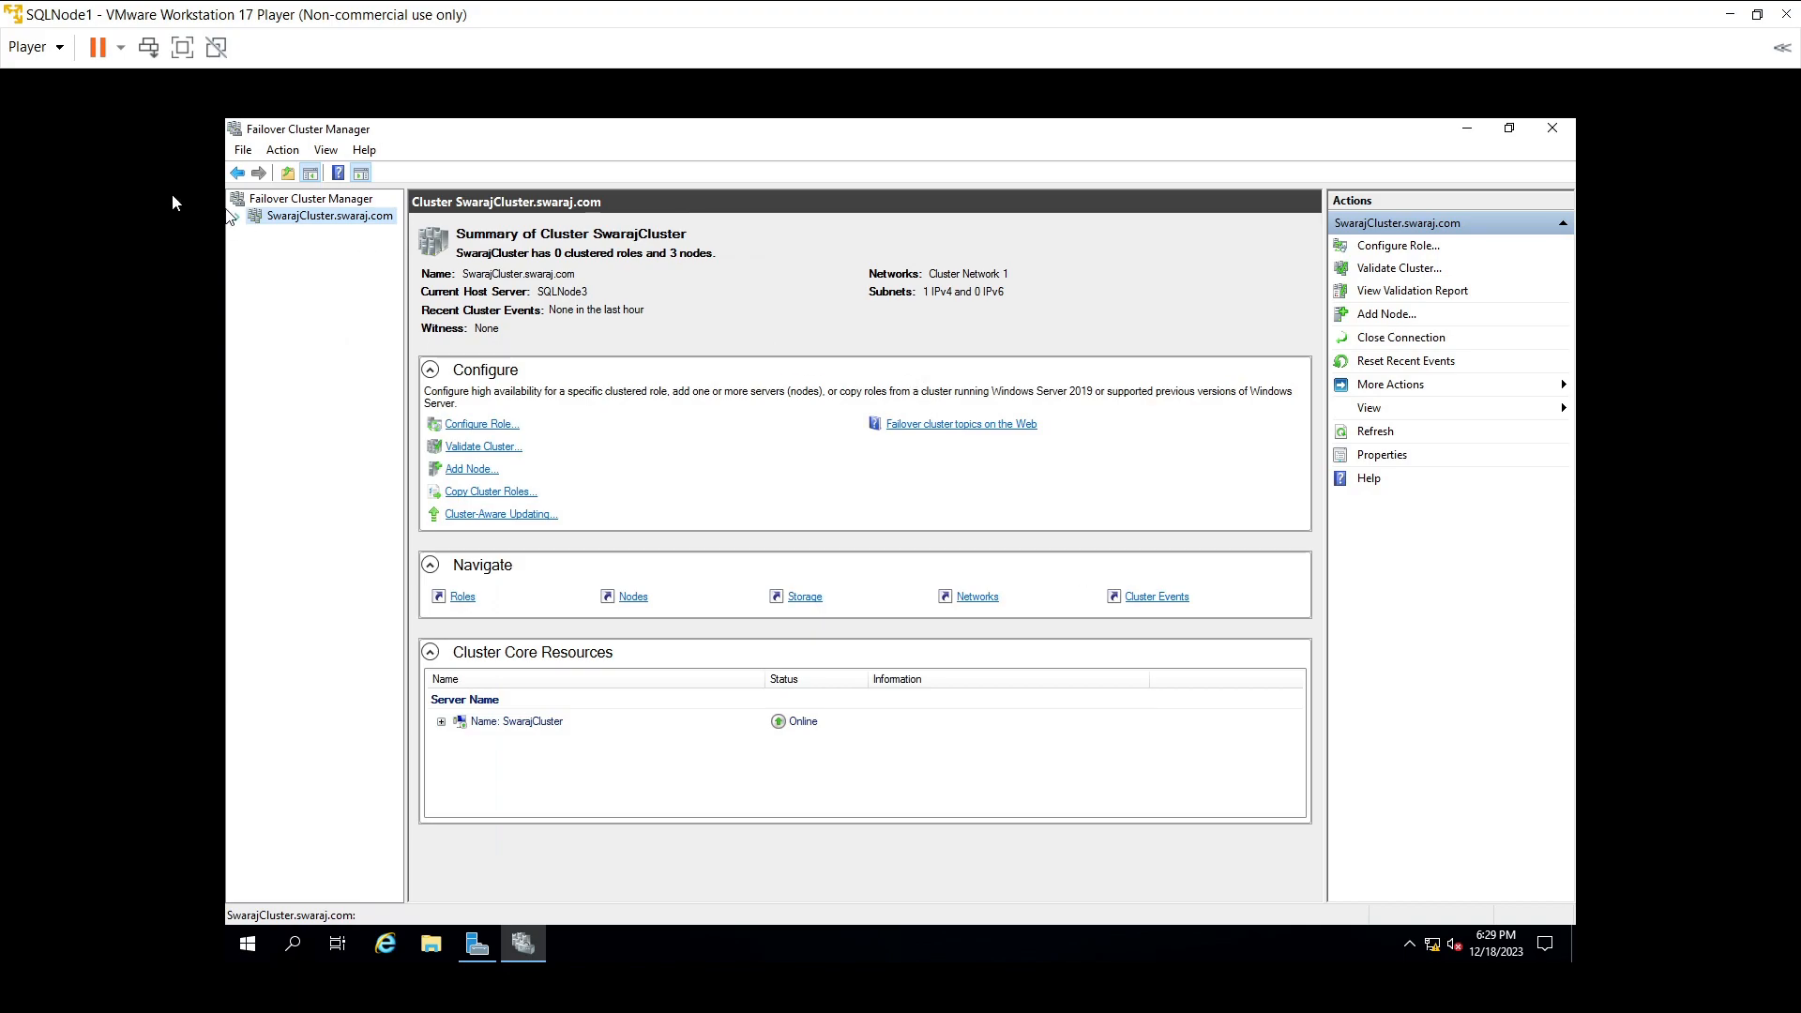
- Expand SwarajCluster.swaraj.com and review its Roles, Nodes, Storage and Networks views
left_click(238, 218)
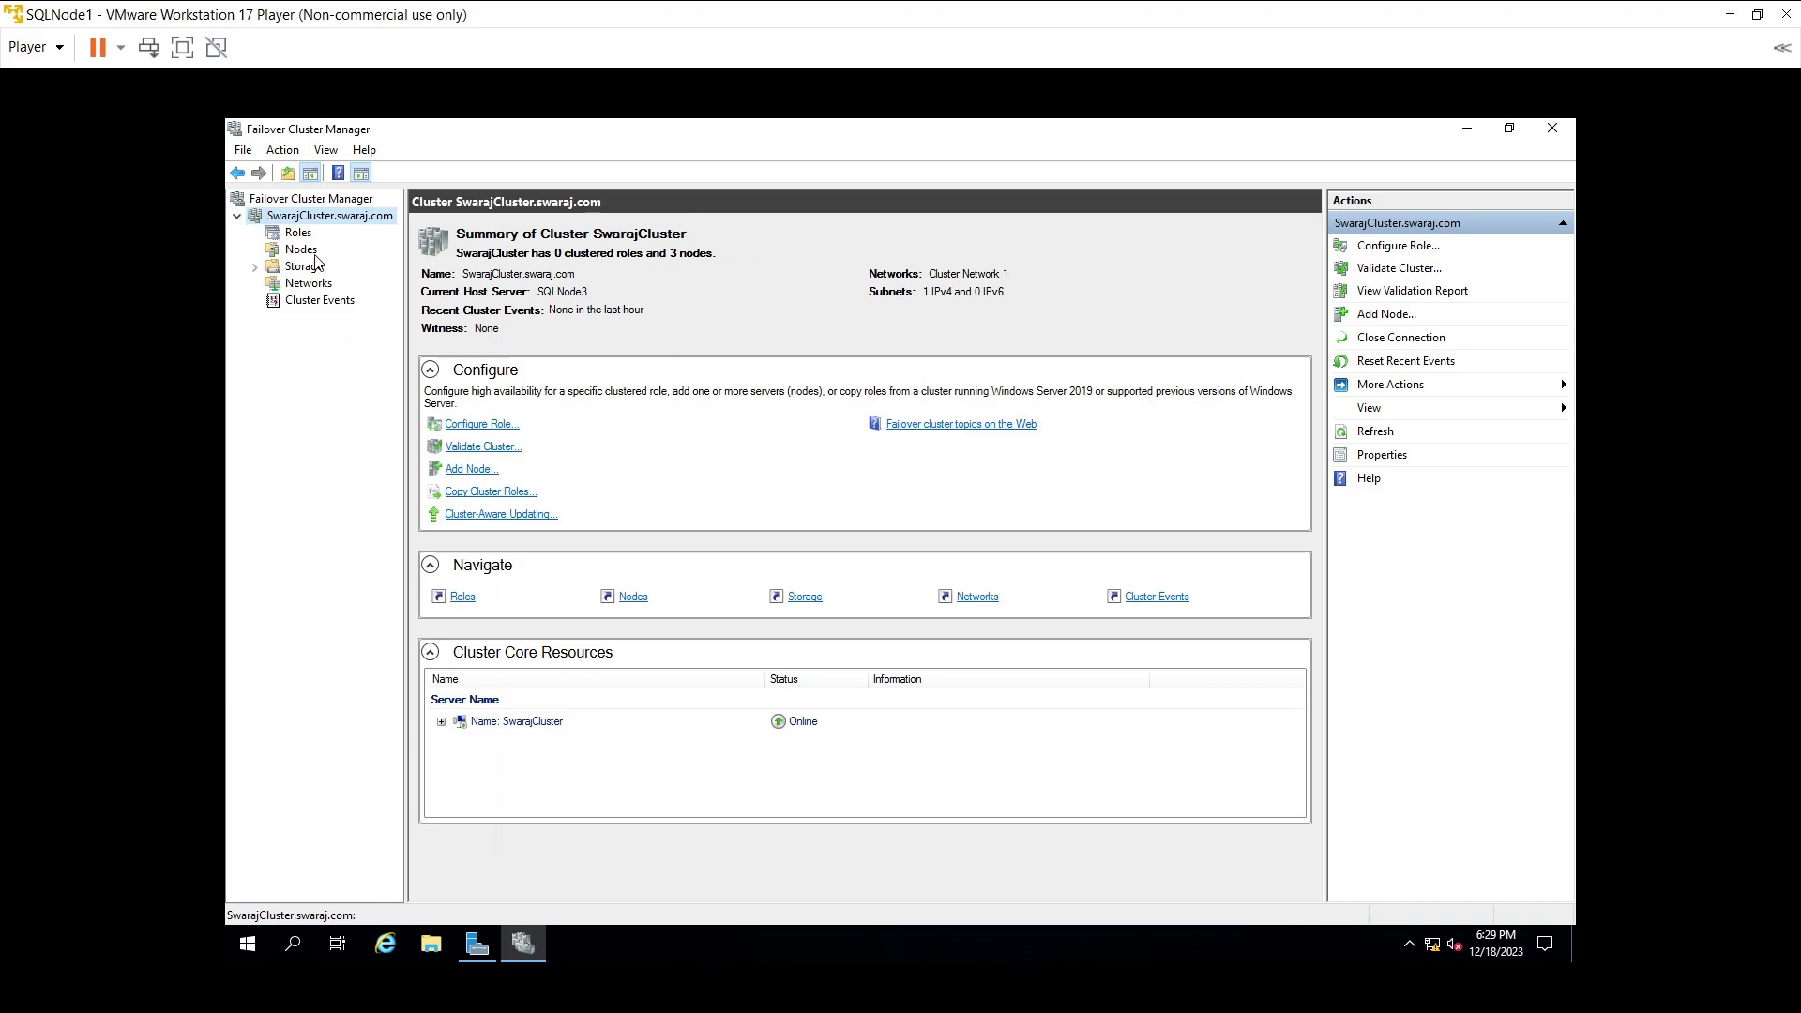
left_click(300, 234)
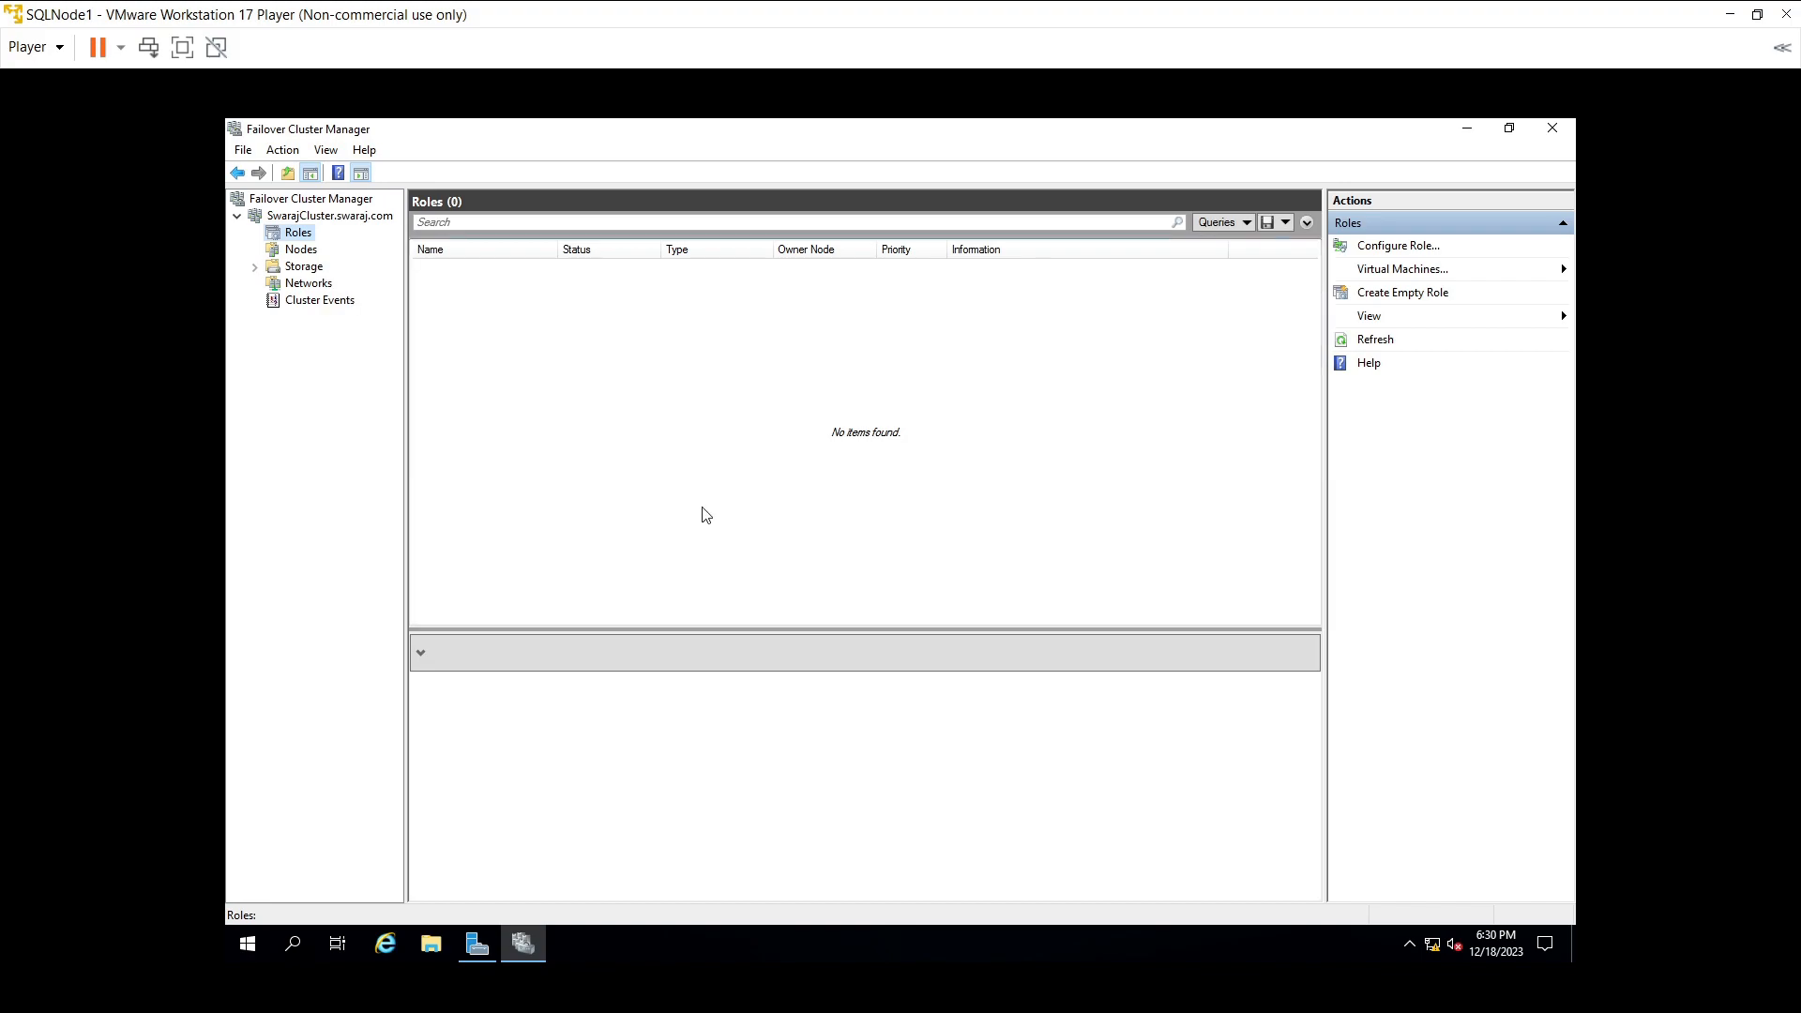
left_click(301, 250)
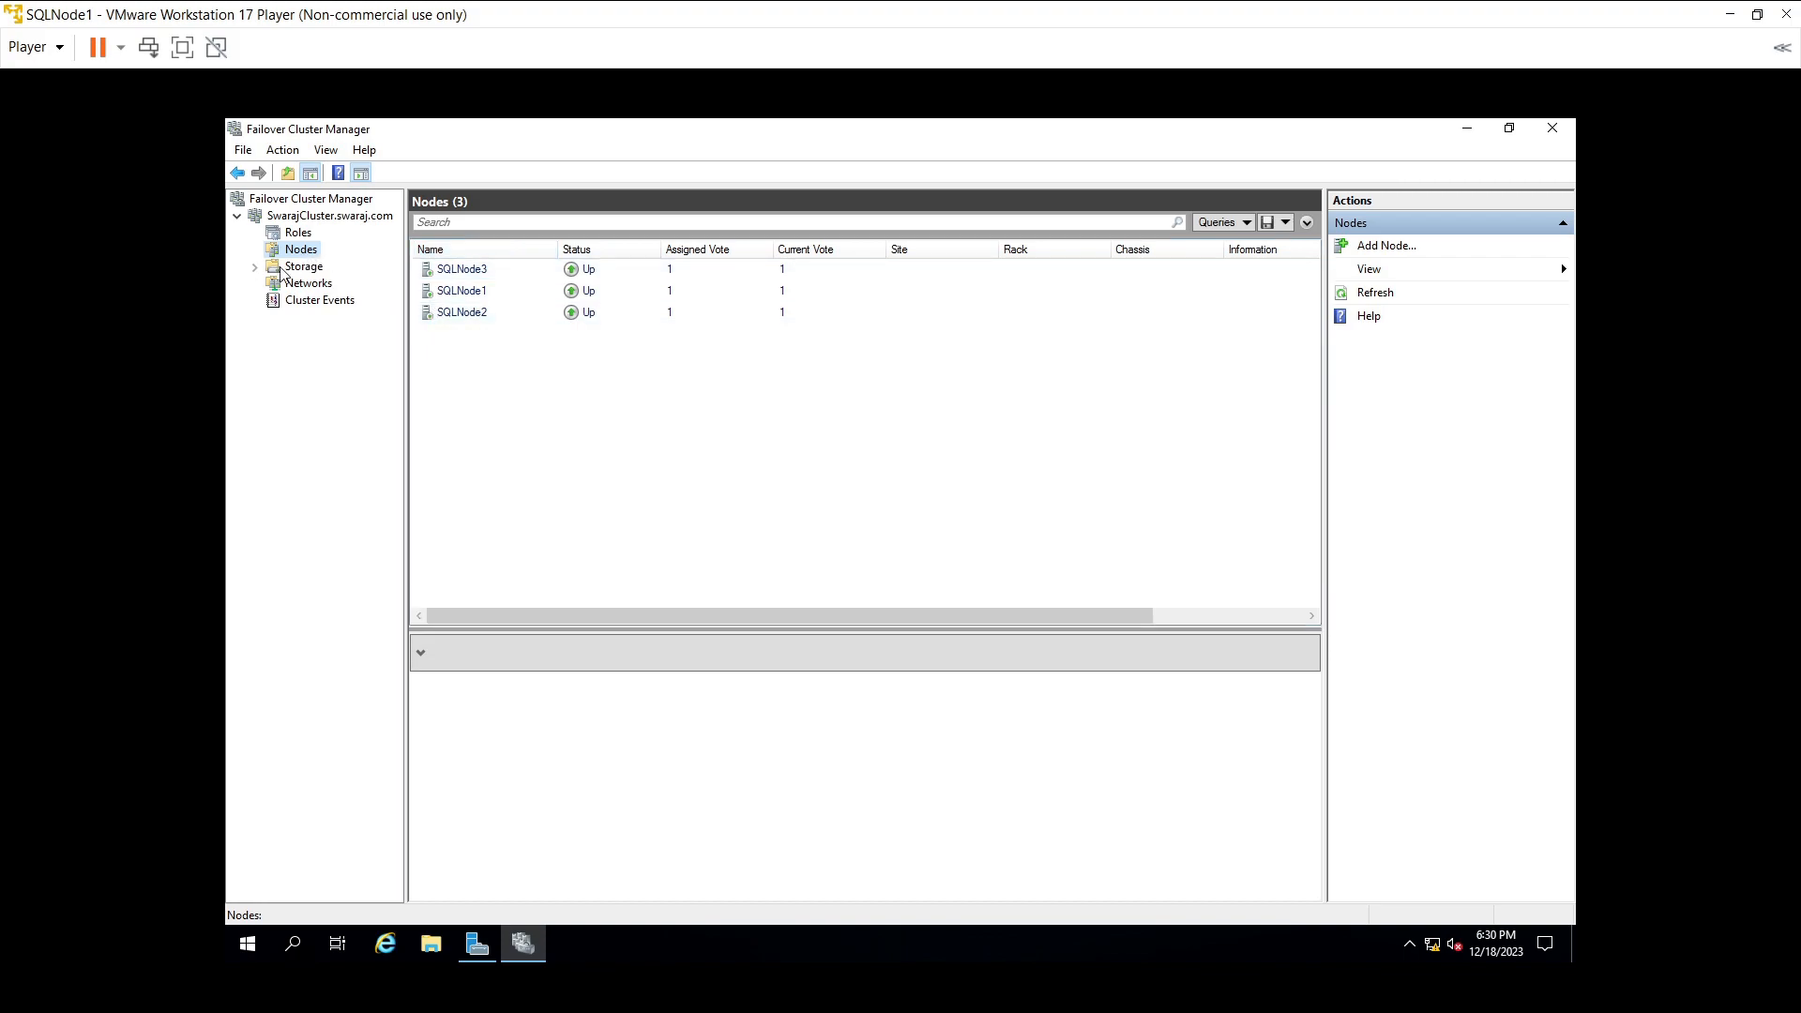
left_click(255, 267)
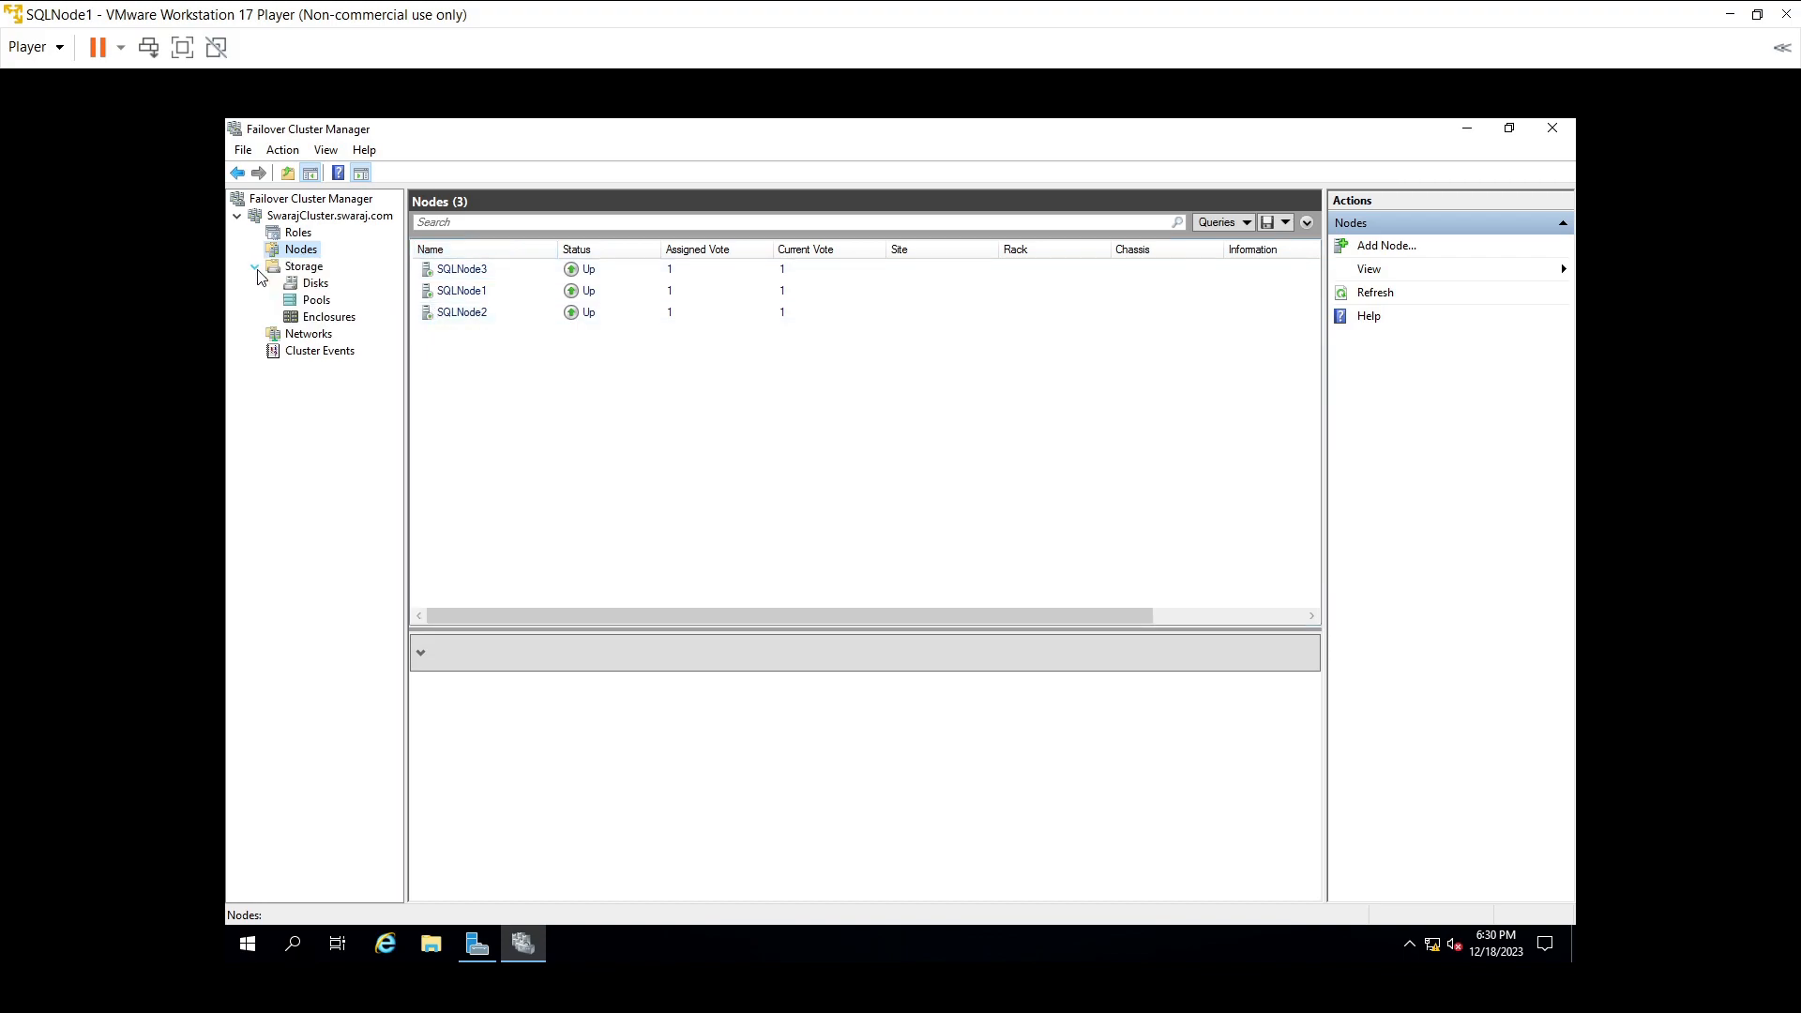
left_click(300, 335)
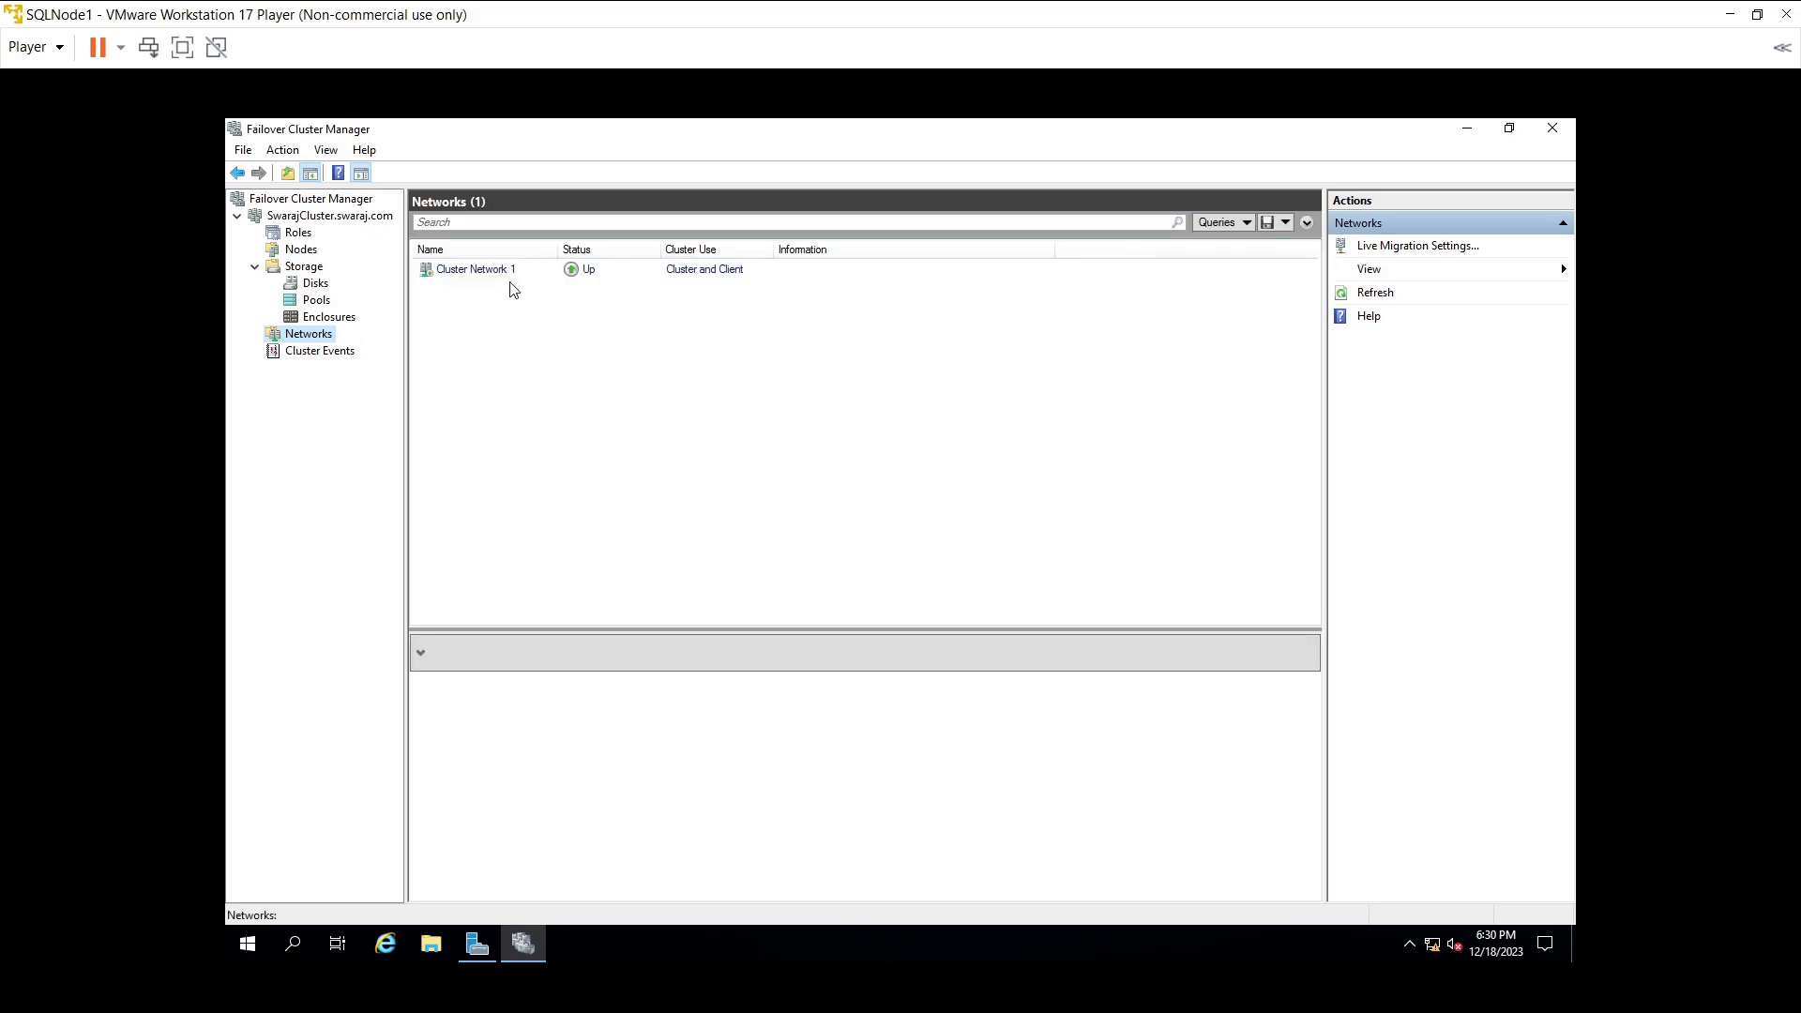
- Select Cluster Network 1 and close its properties without changing anything
left_click(767, 527)
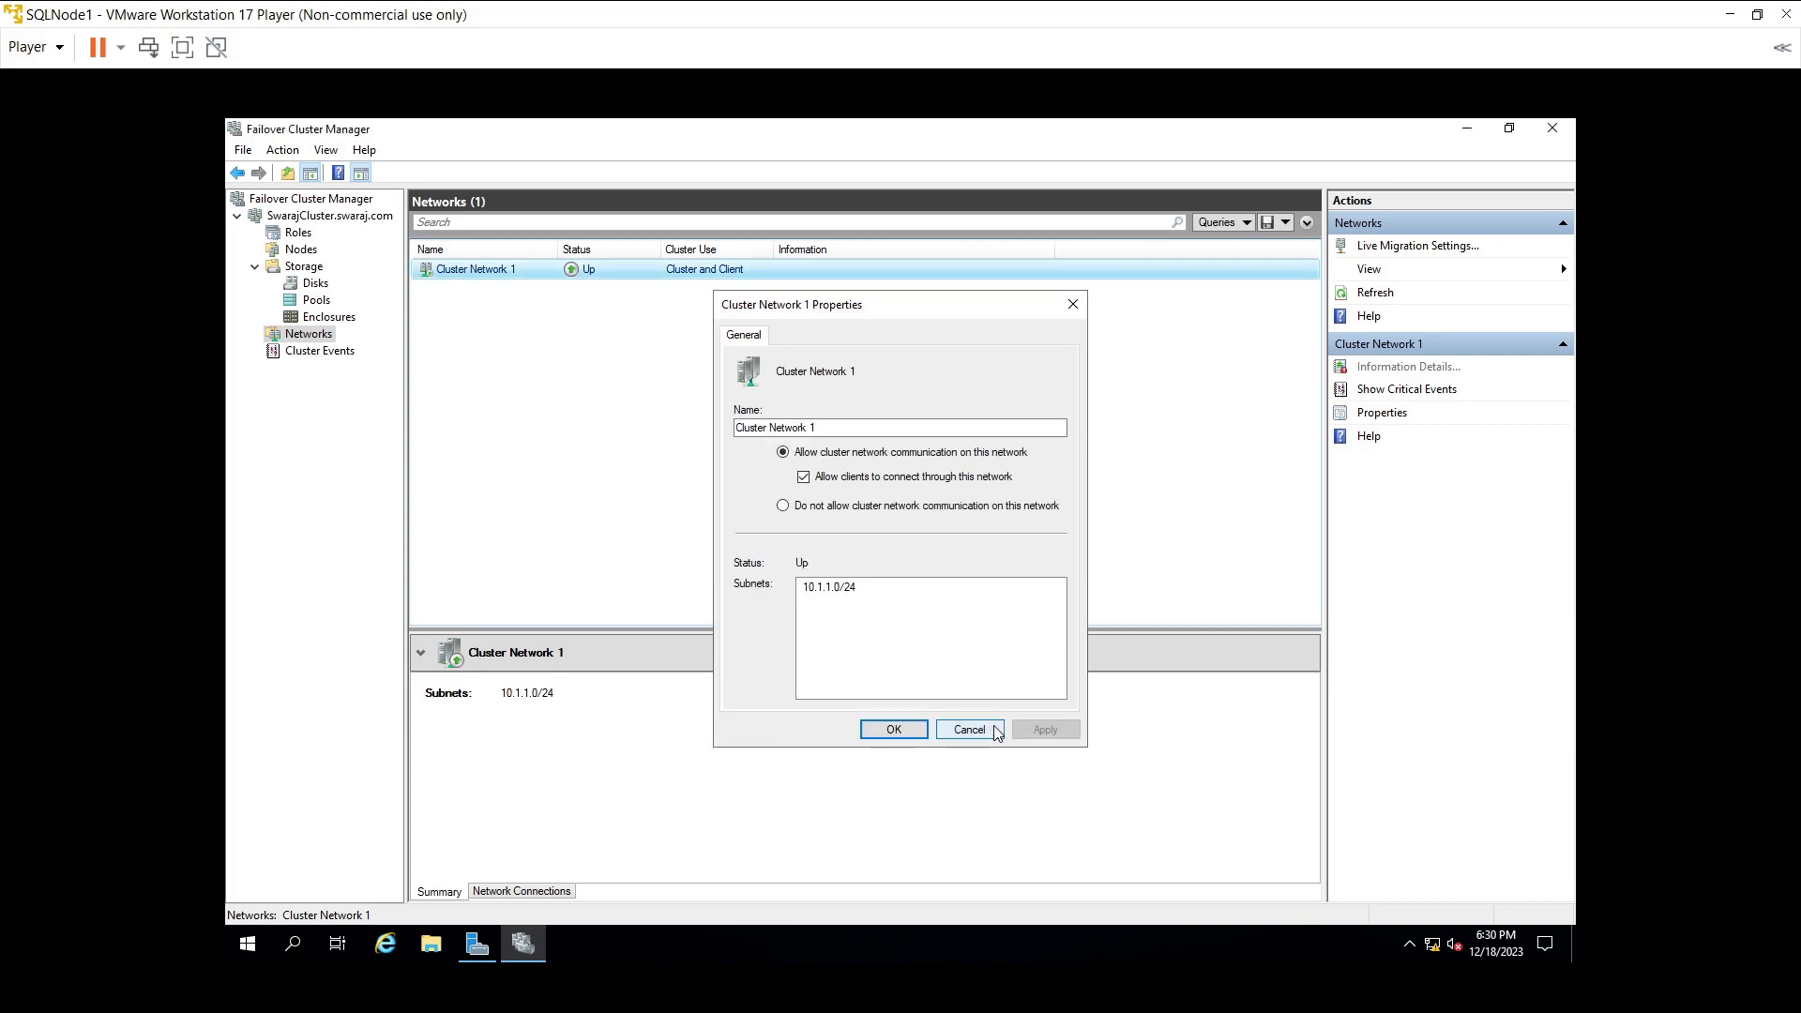
left_click(969, 728)
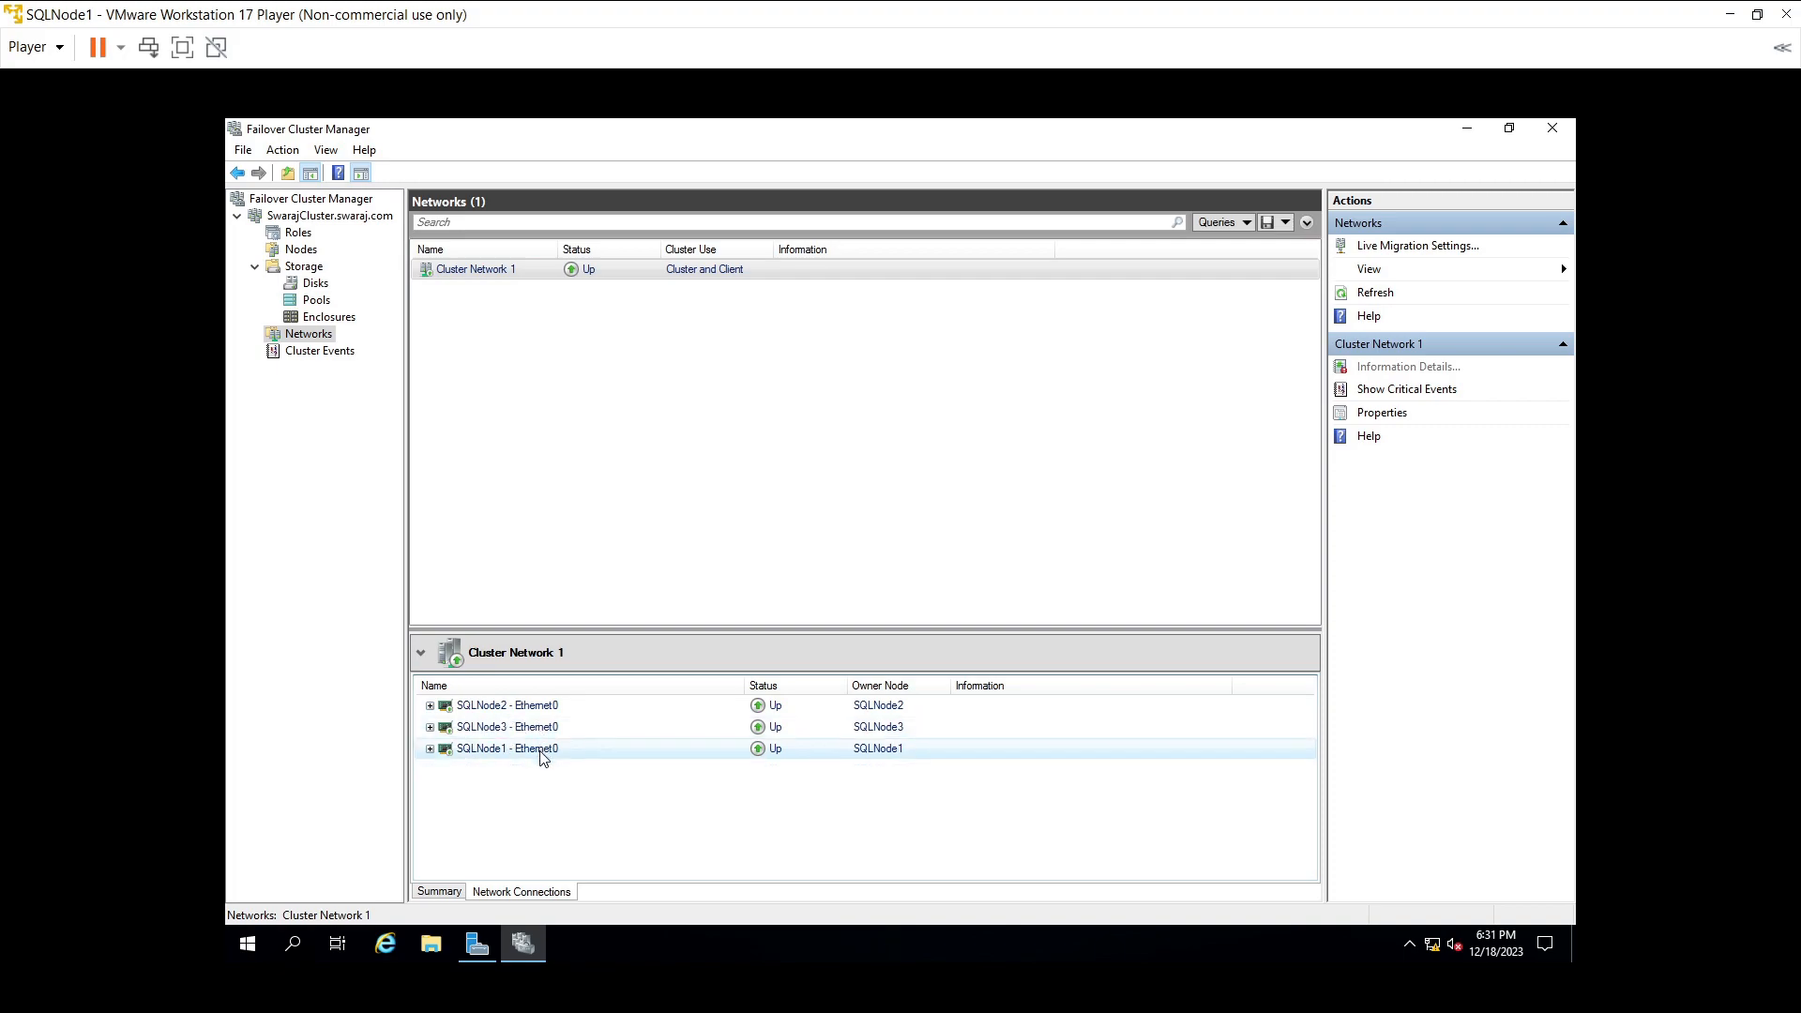
- In the Nodes view, review the details of SQLNode2 and SQLNode3
left_click(315, 260)
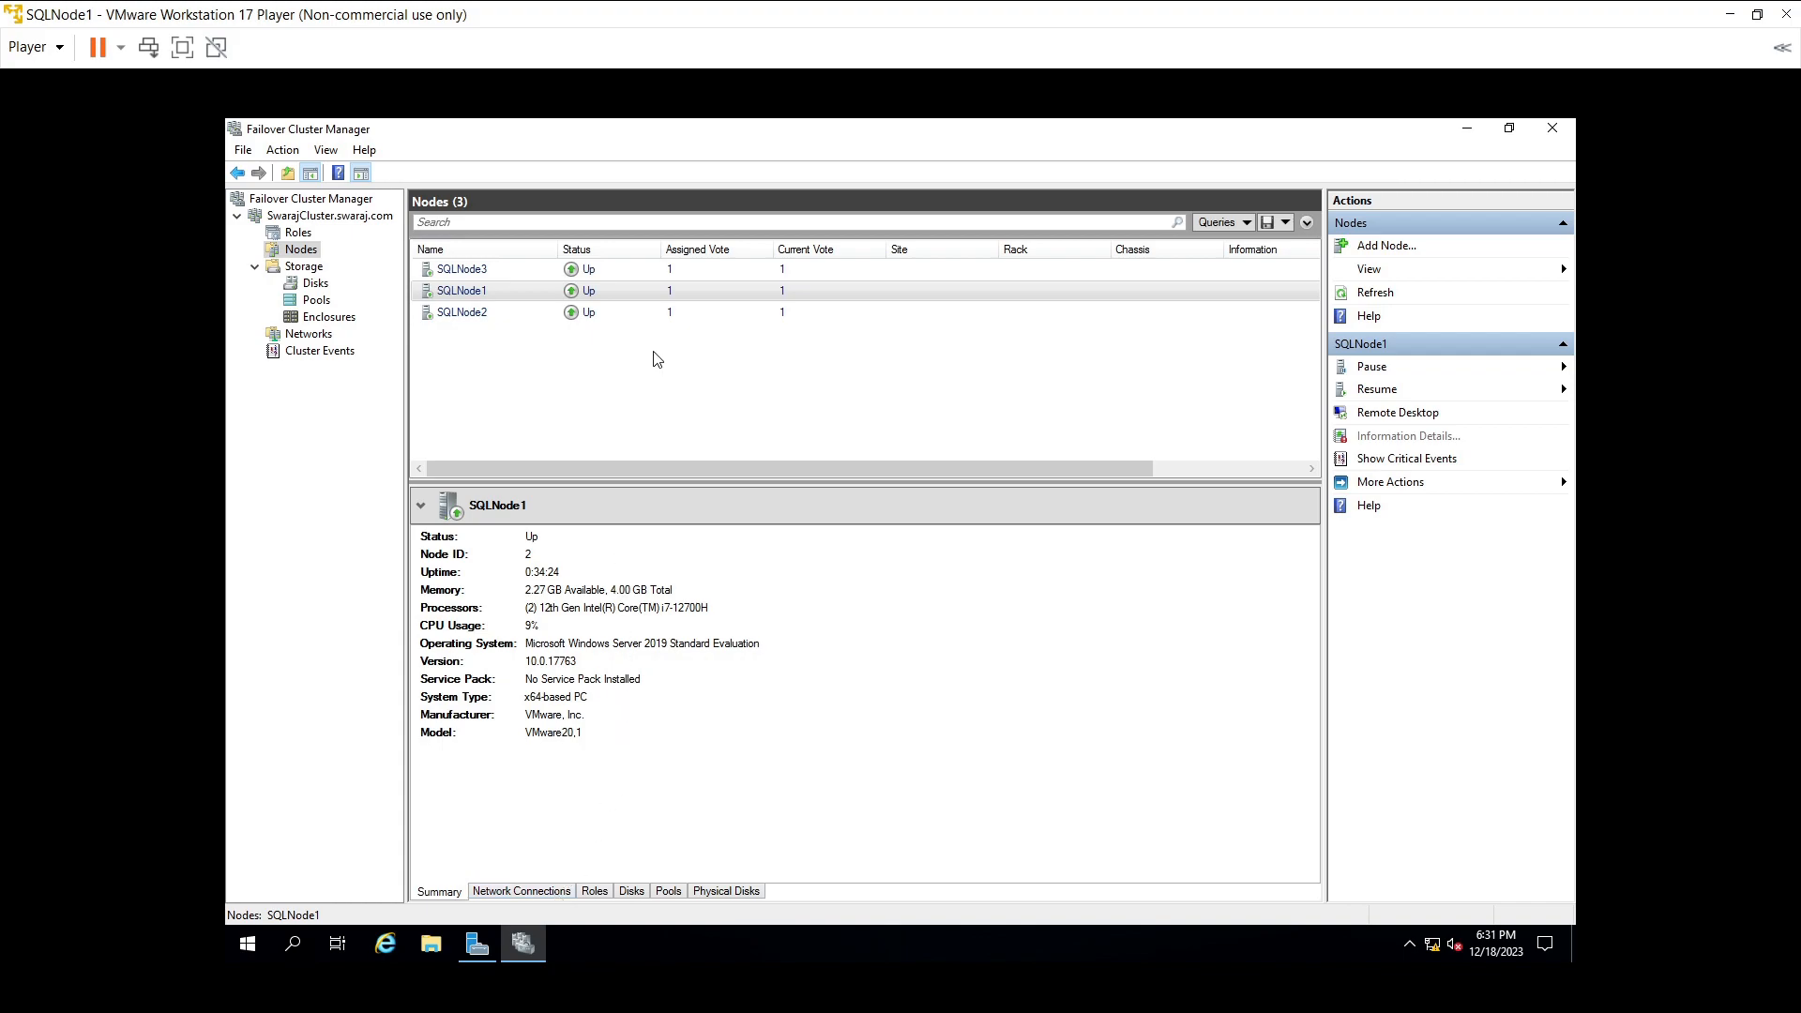
left_click(579, 311)
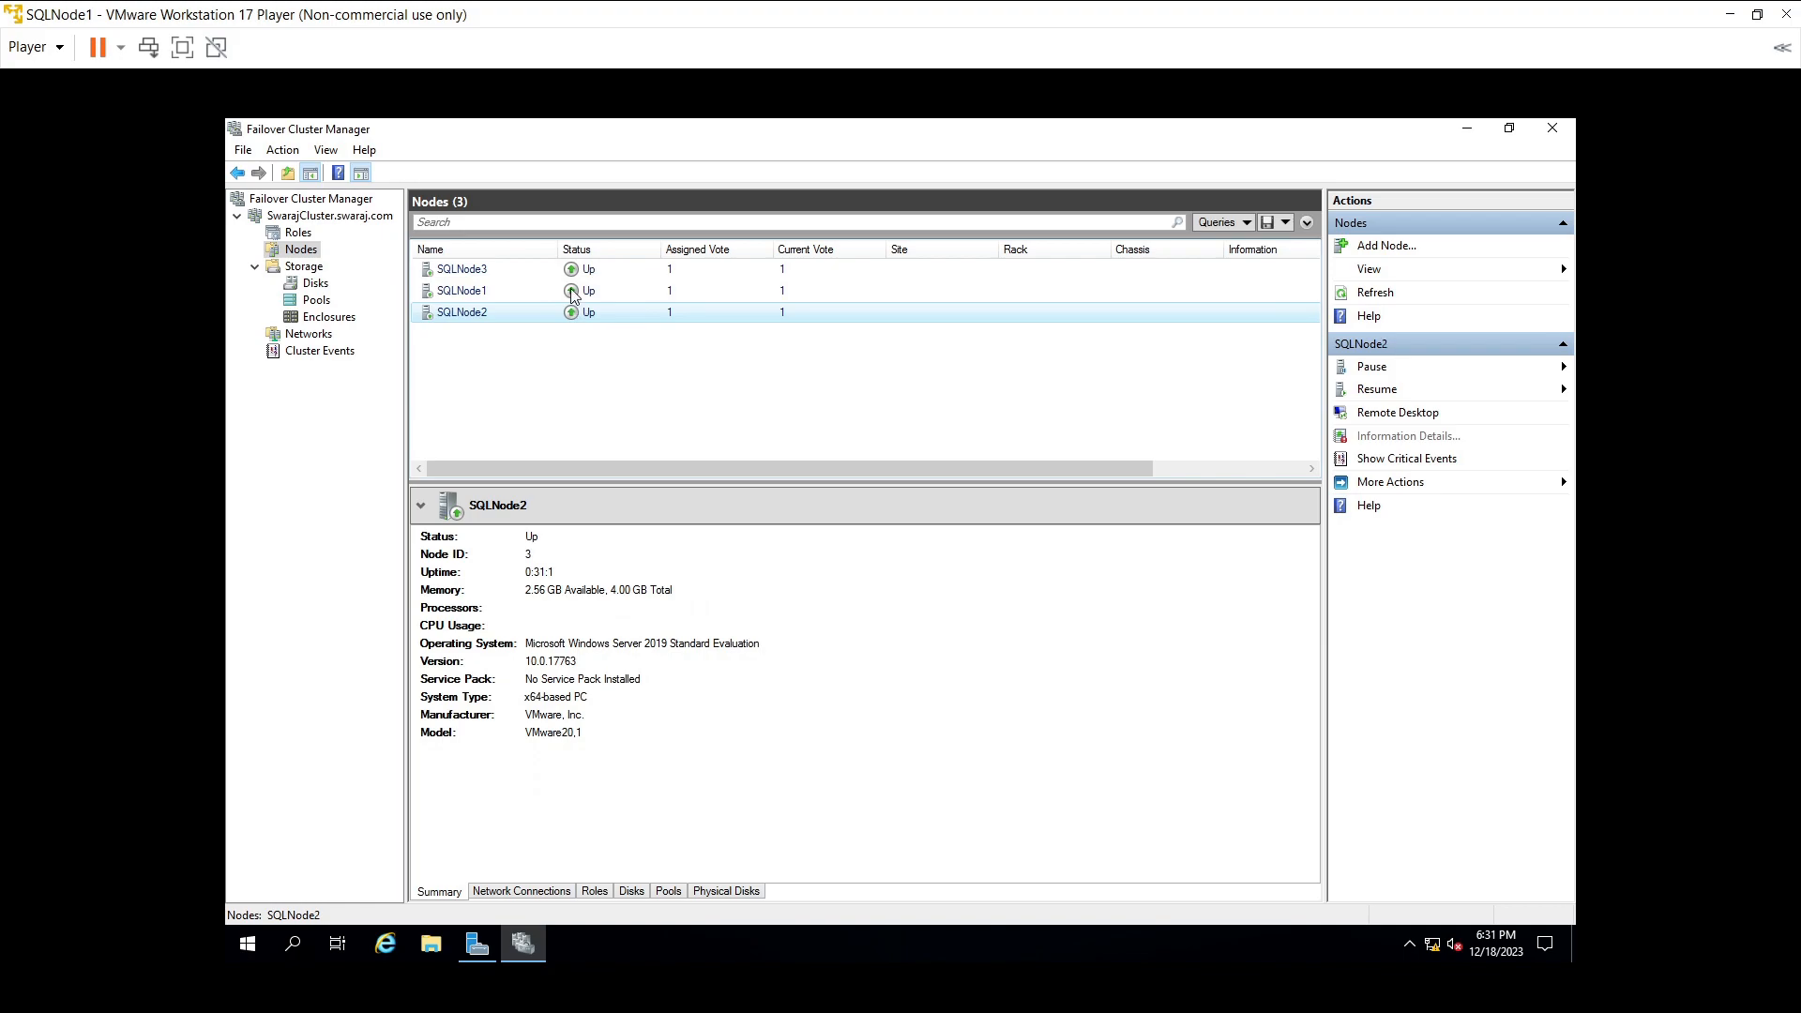
left_click(566, 271)
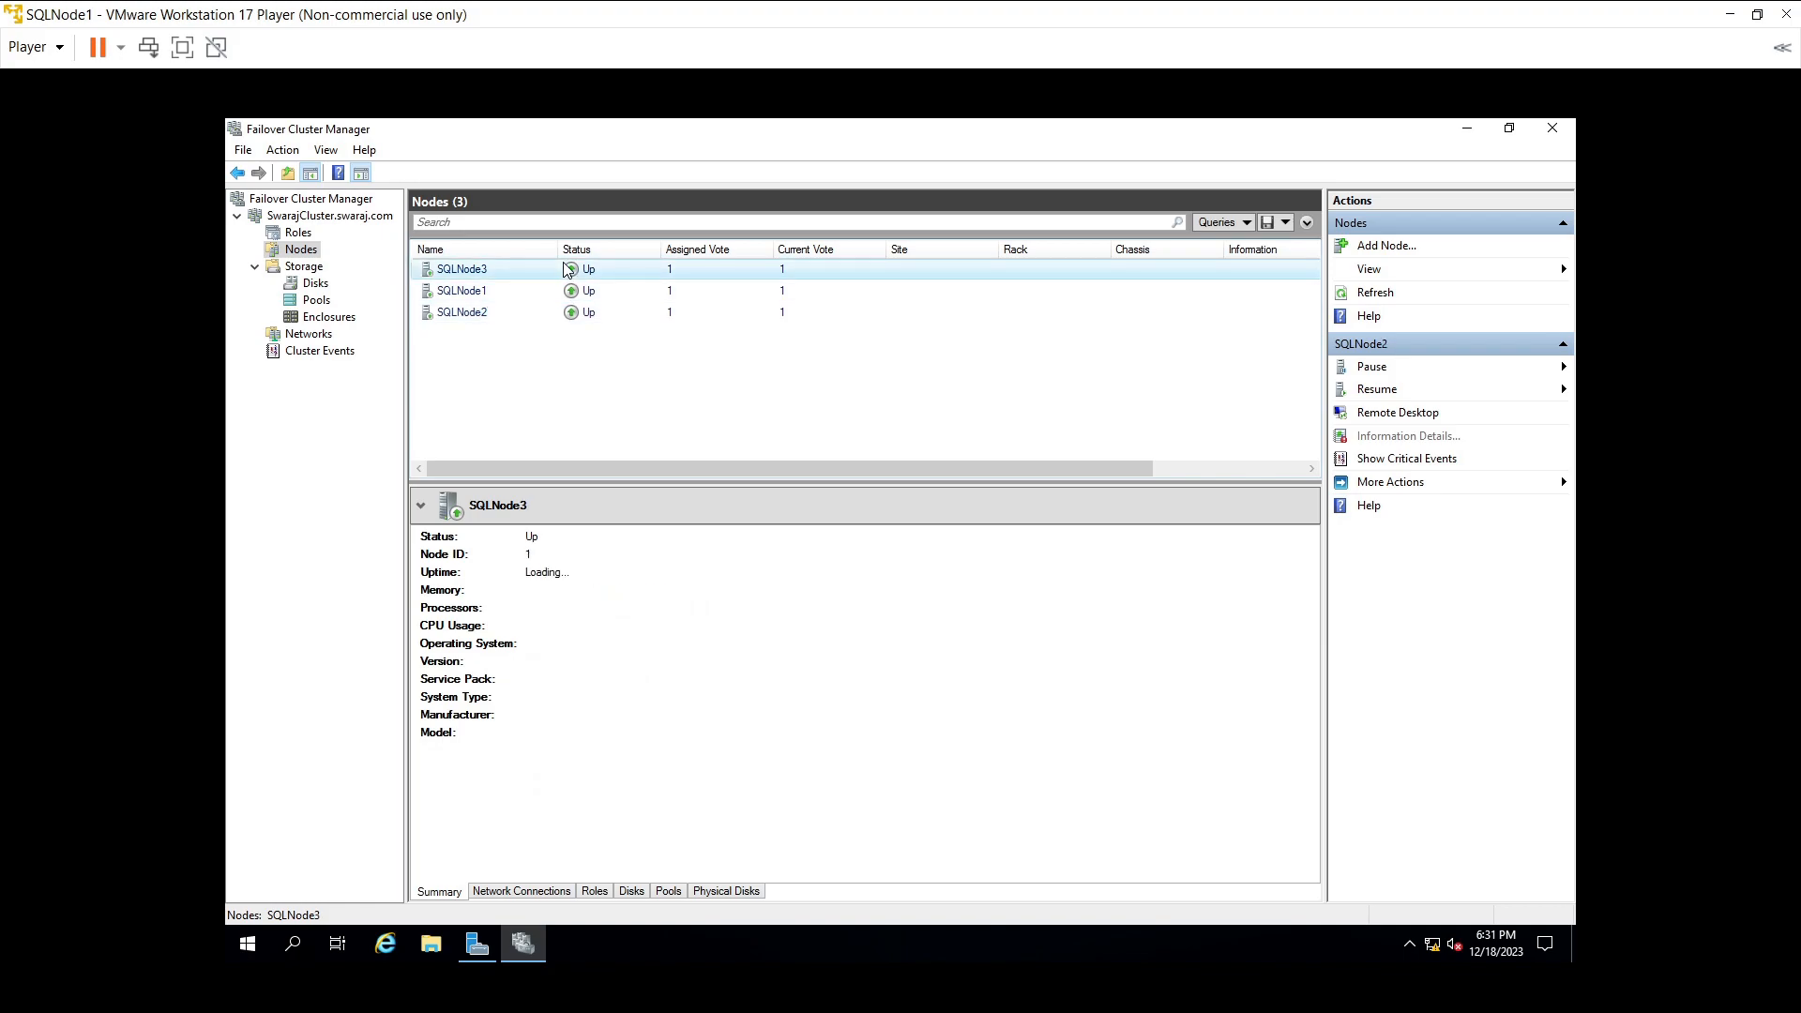
- Browse SQLNode3's Resume and More Actions menus without choosing anything, then return to the SwarajCluster summary
right_click(567, 270)
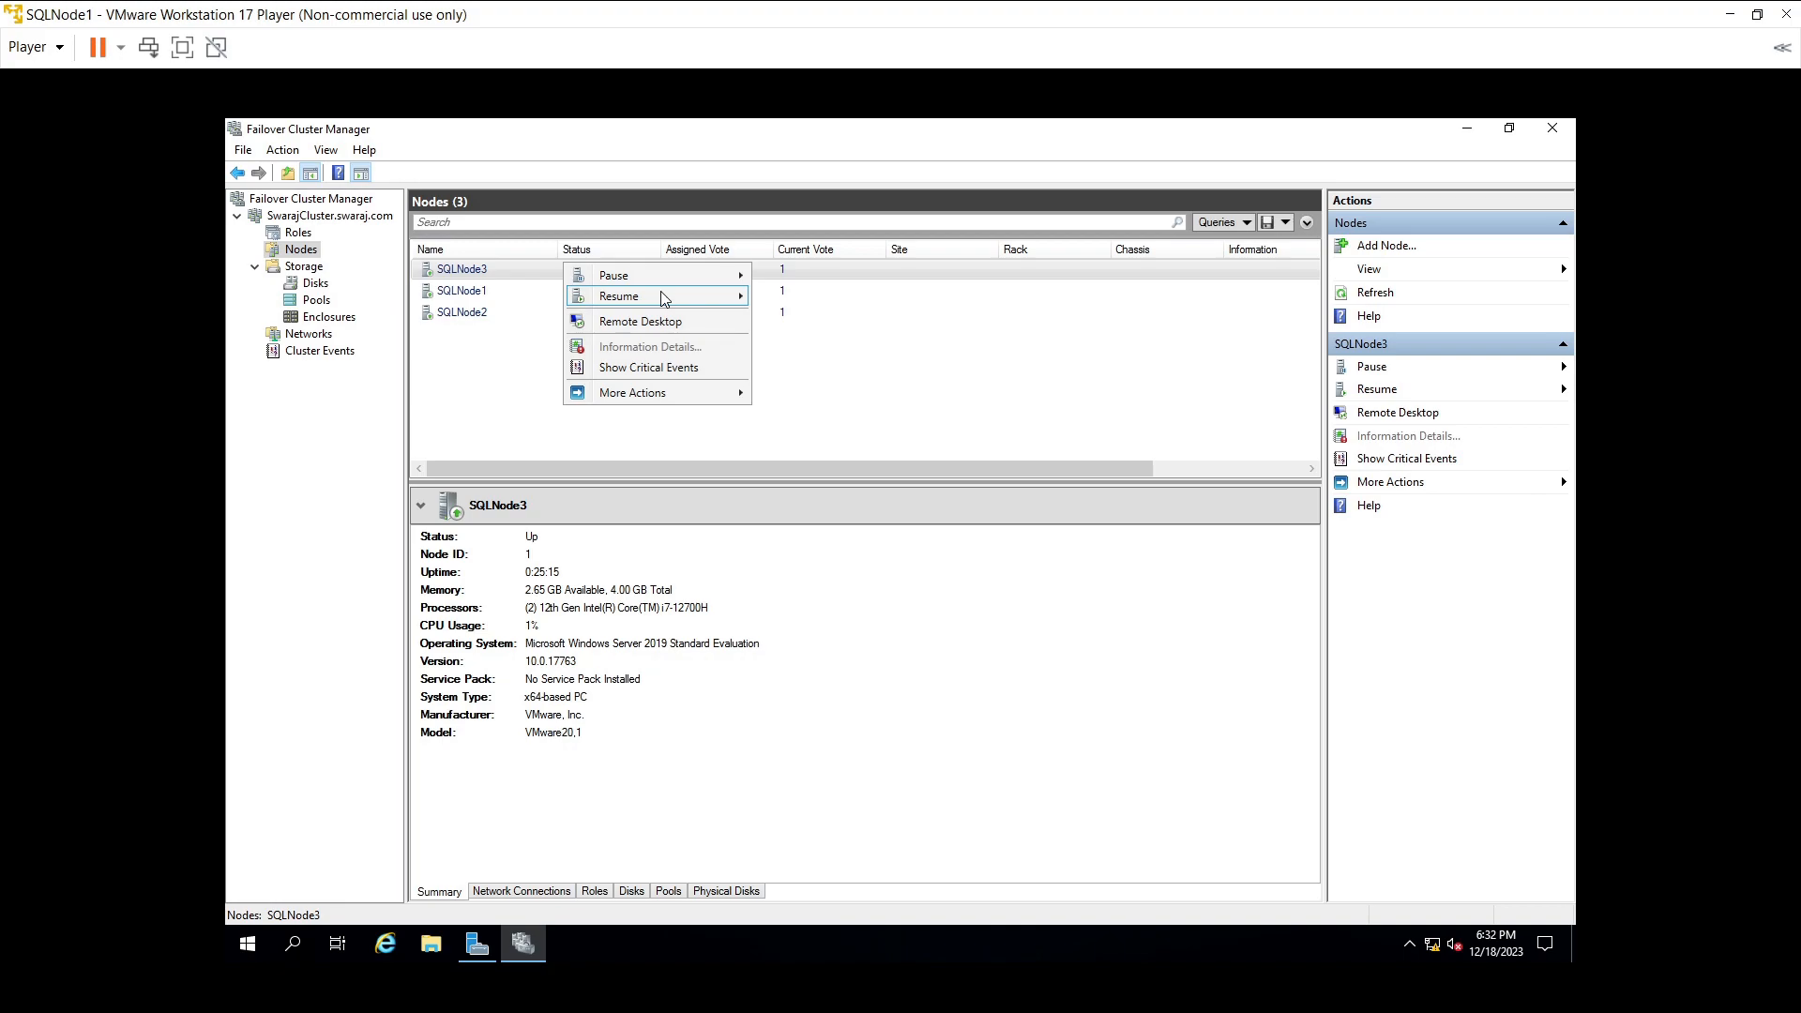
mouse_move(663, 298)
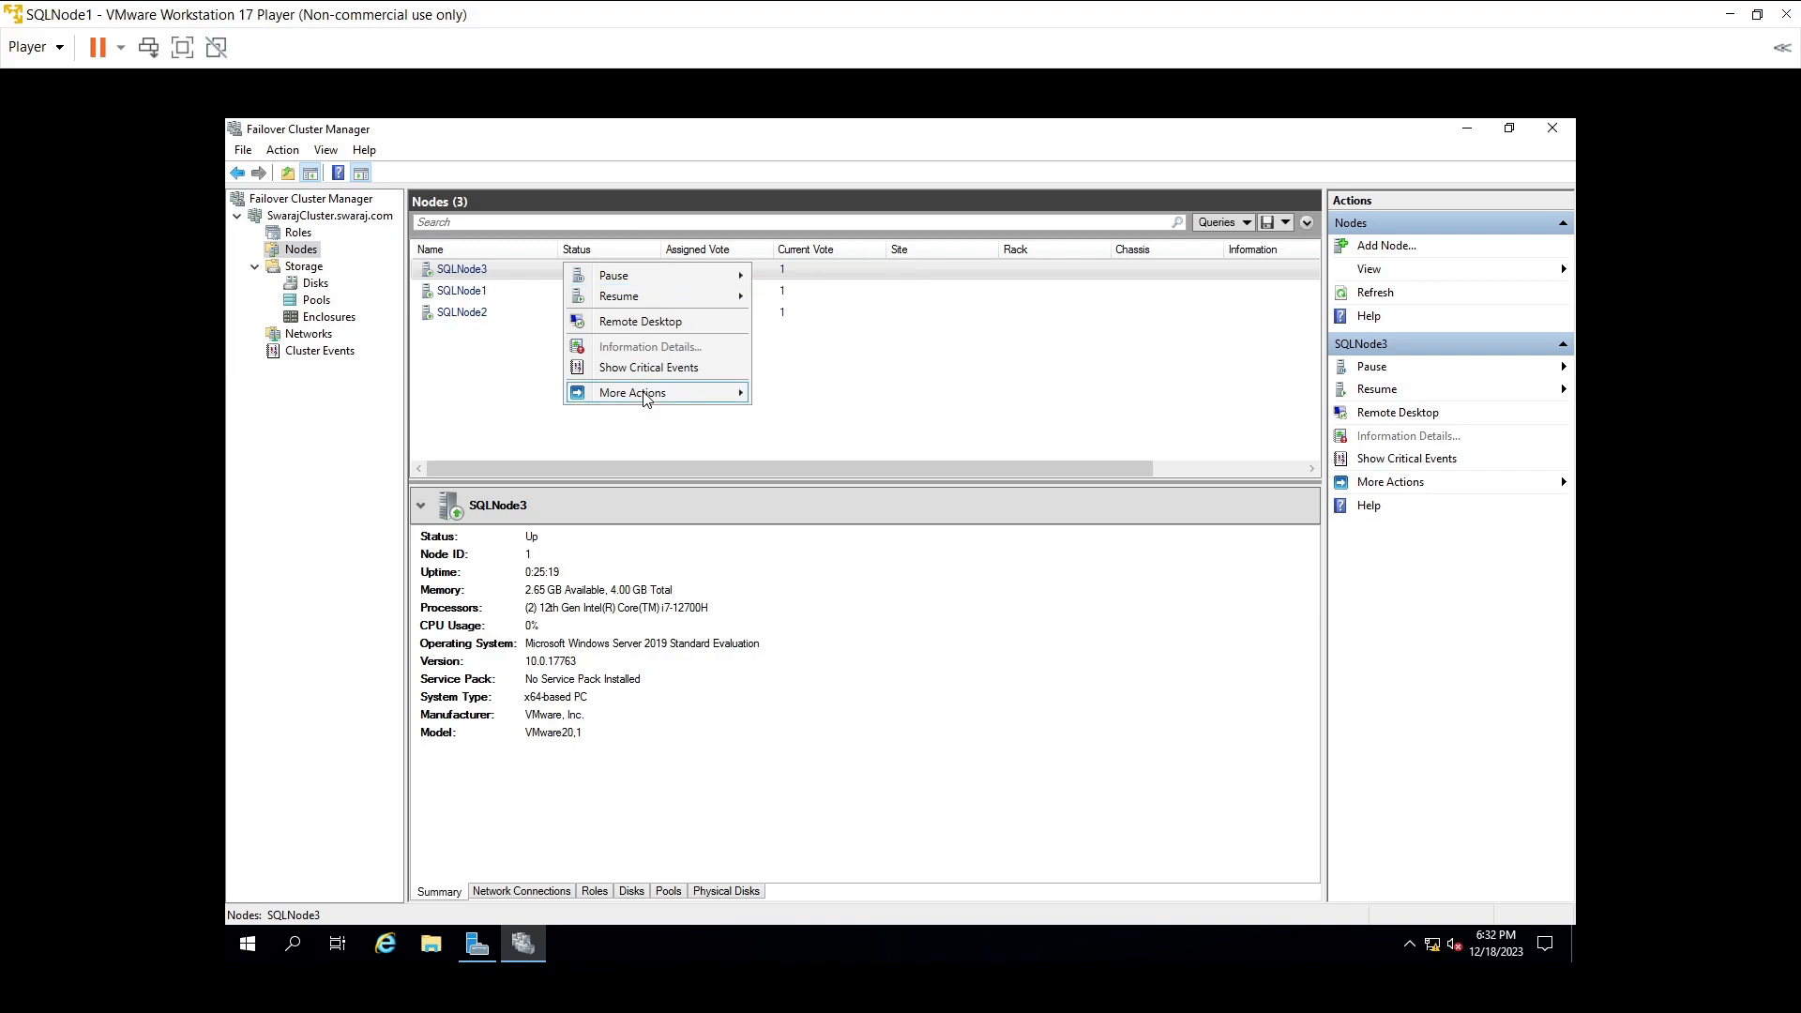
mouse_move(645, 398)
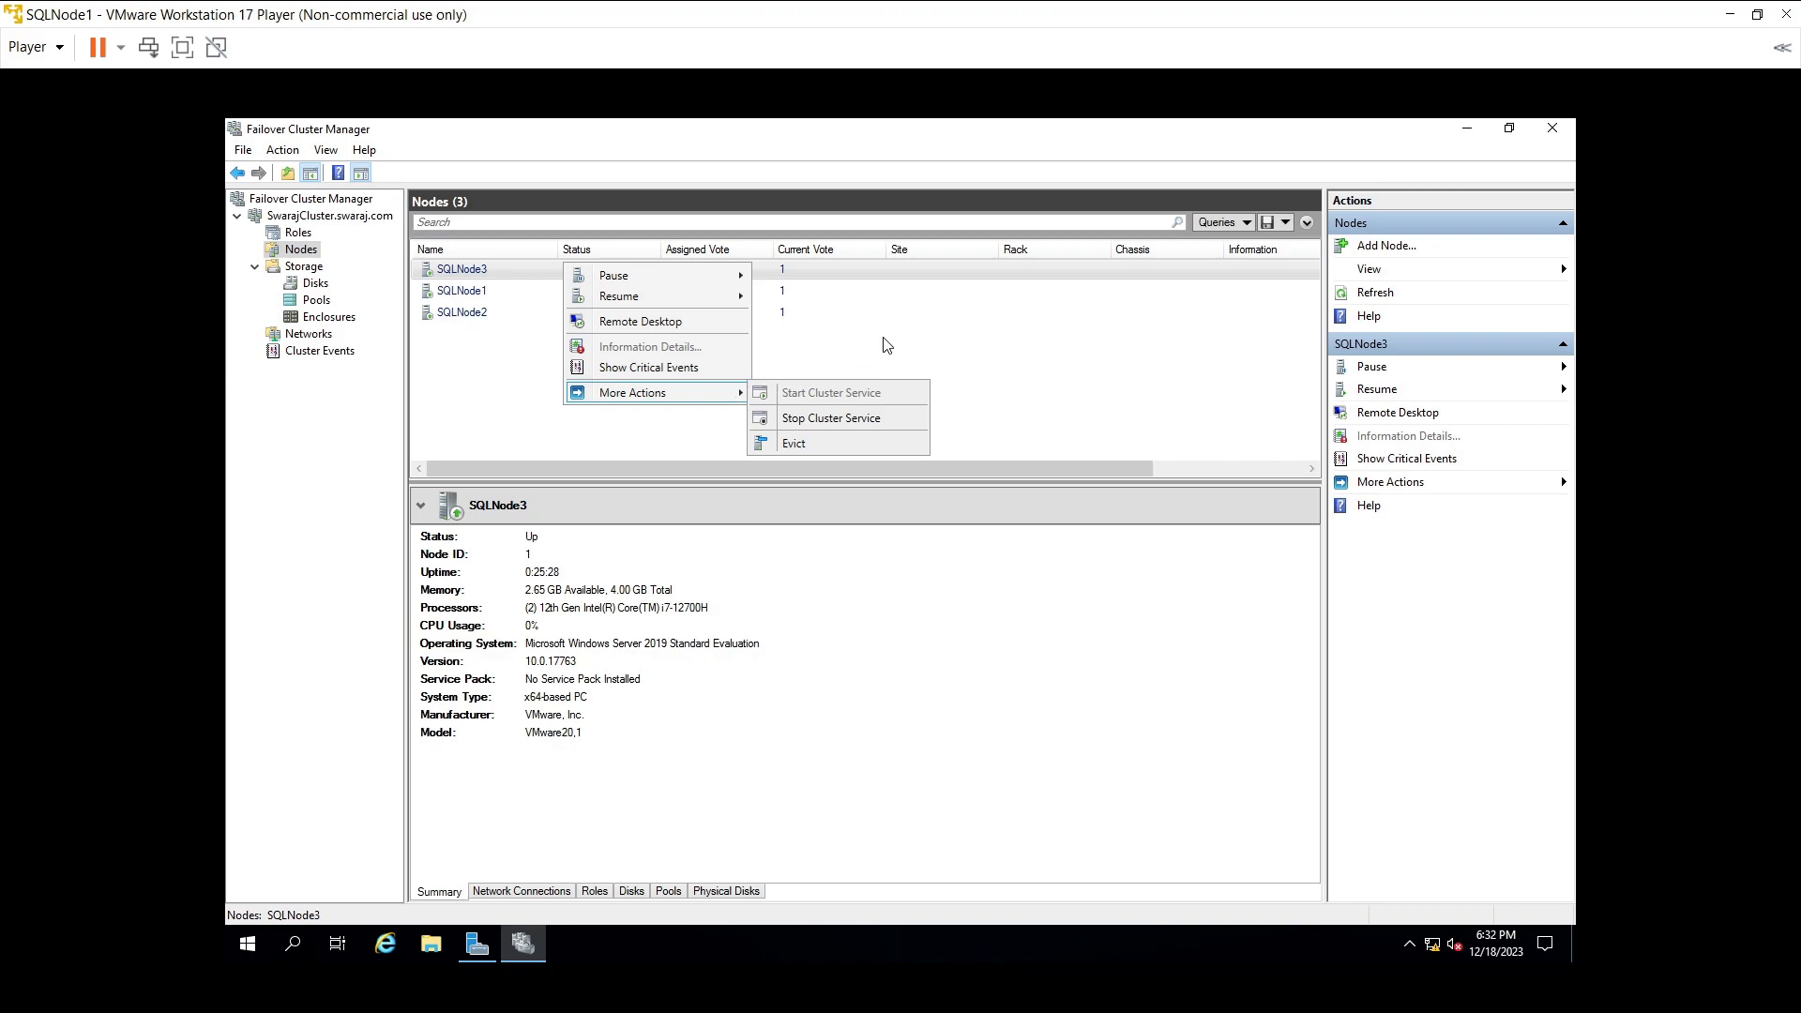
left_click(884, 339)
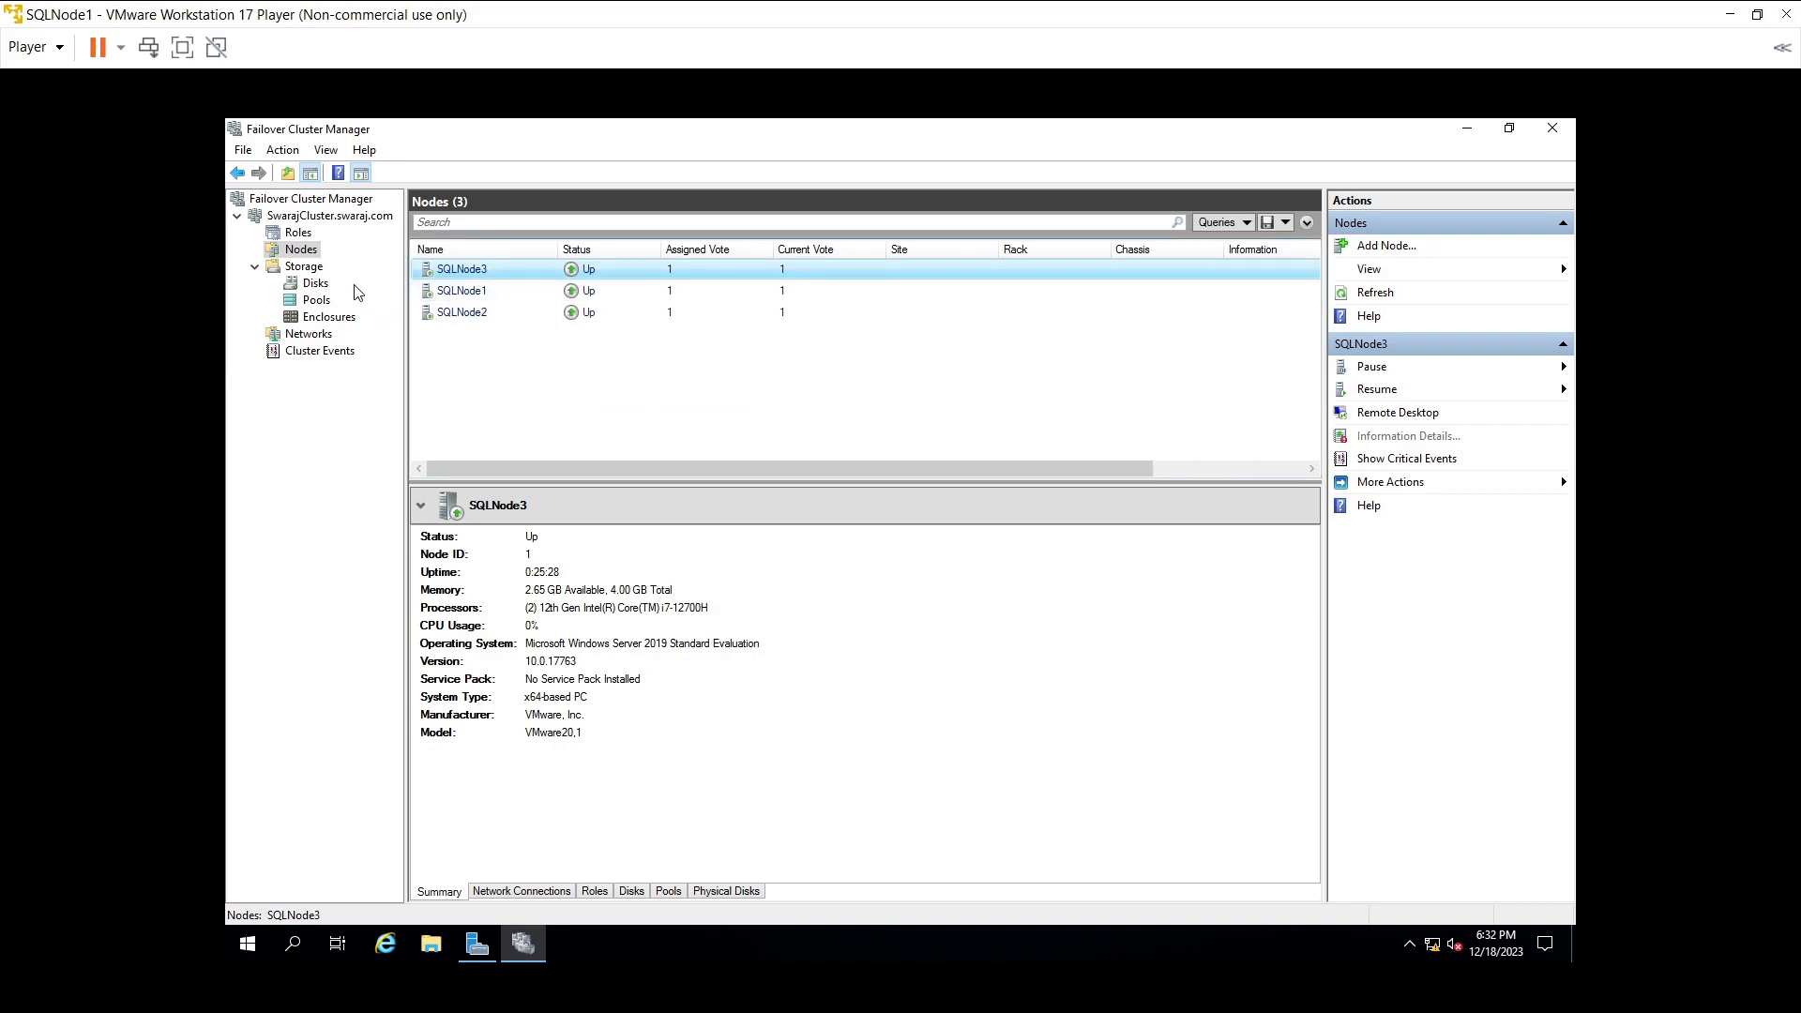
left_click(297, 221)
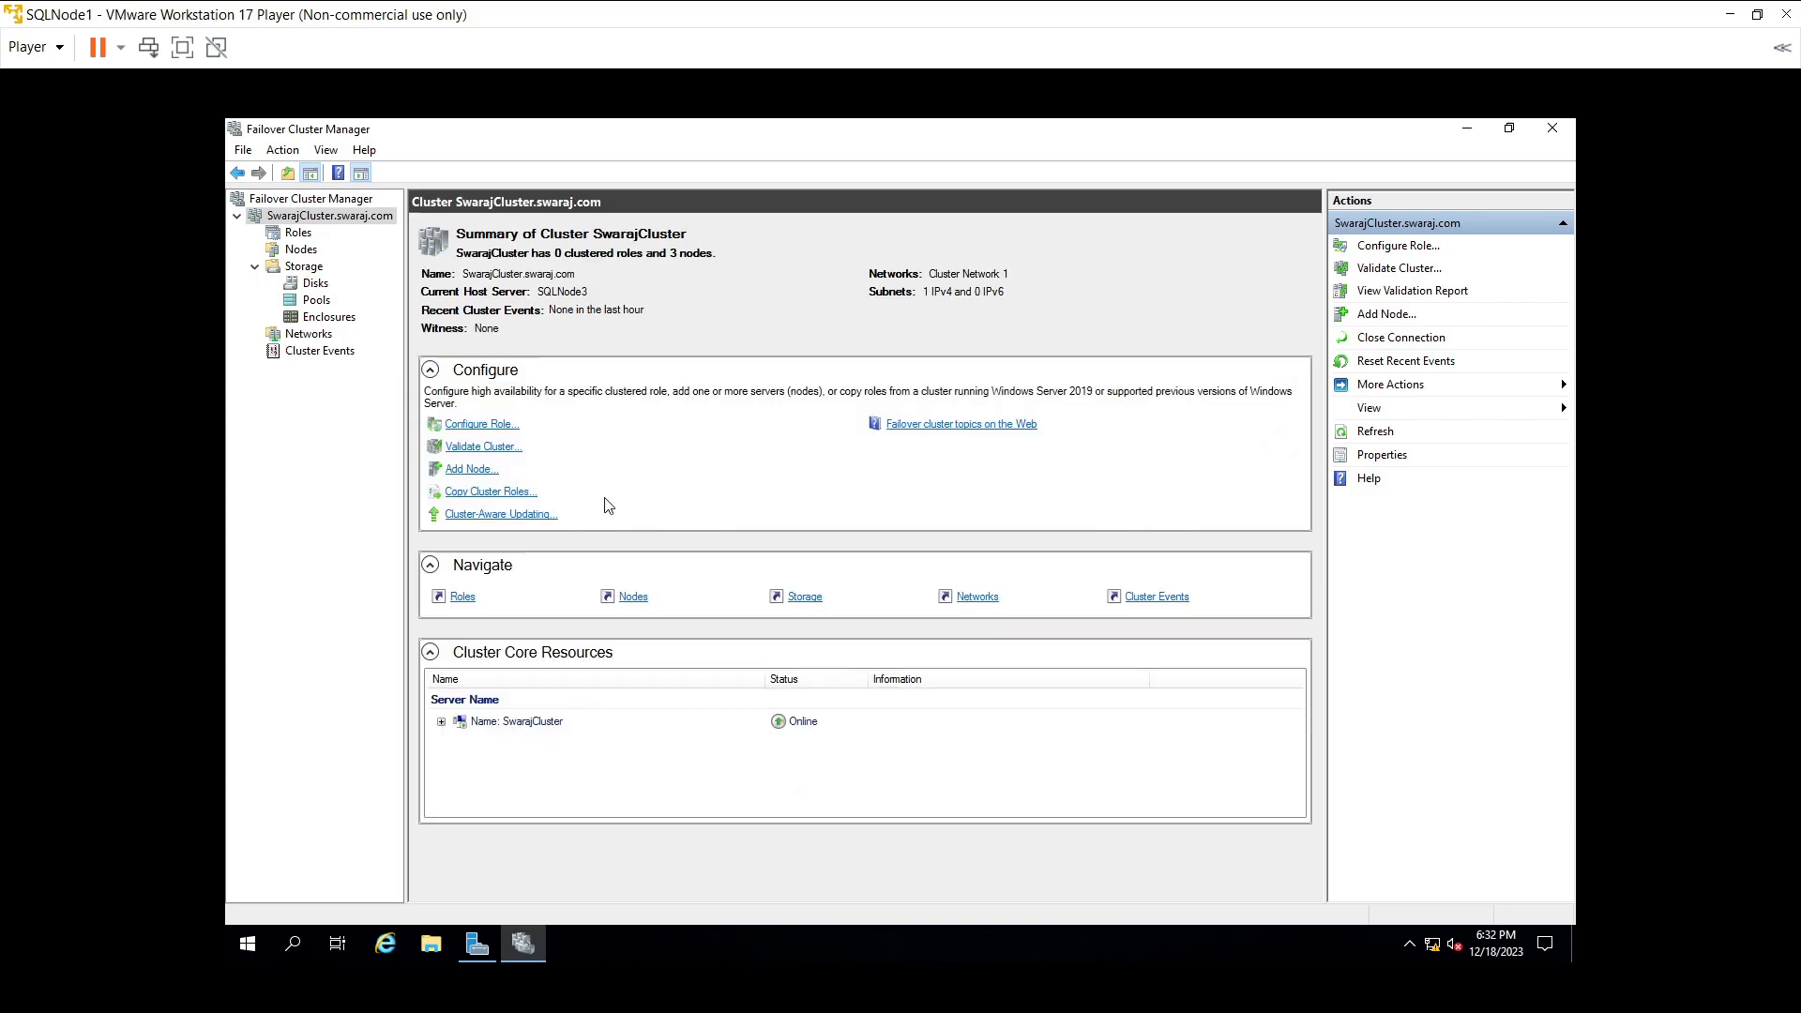
- Select the SwarajCluster name resource in the cluster summary
left_click(530, 722)
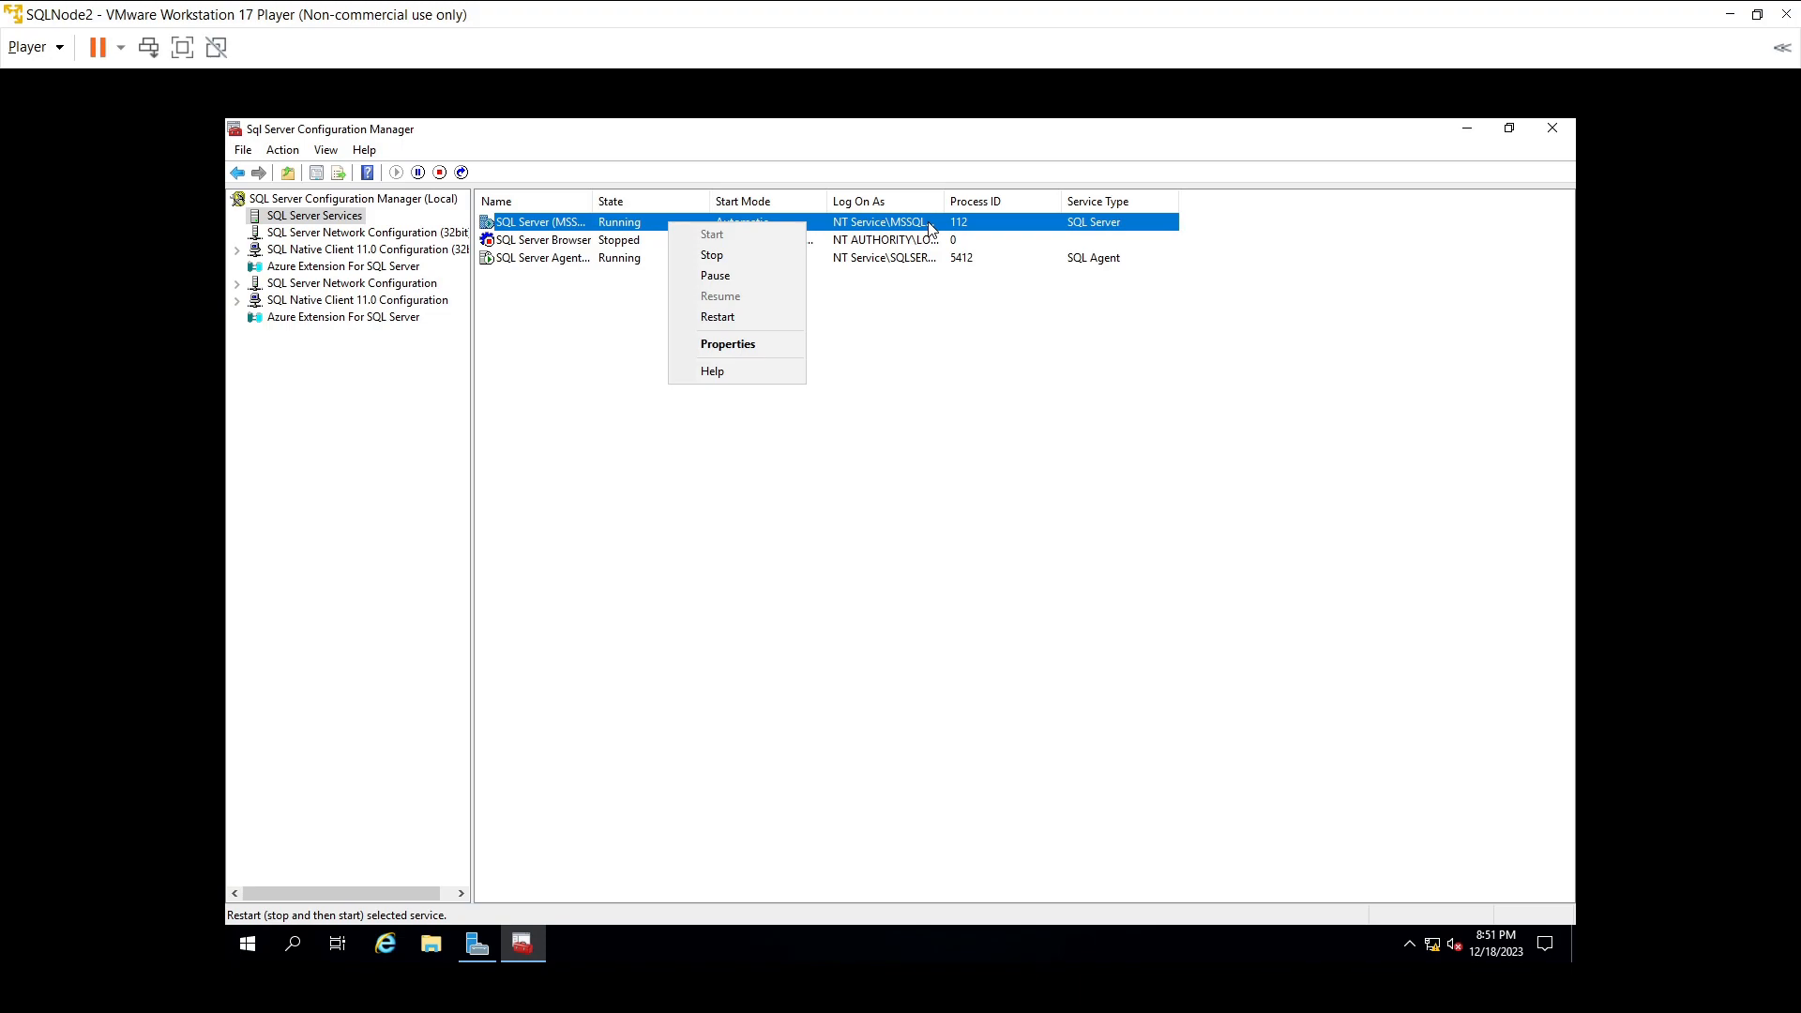
- Set SQL Server (MSSQLSERVER)'s log-on account to the domain user, searching the Entire Directory
left_click(724, 344)
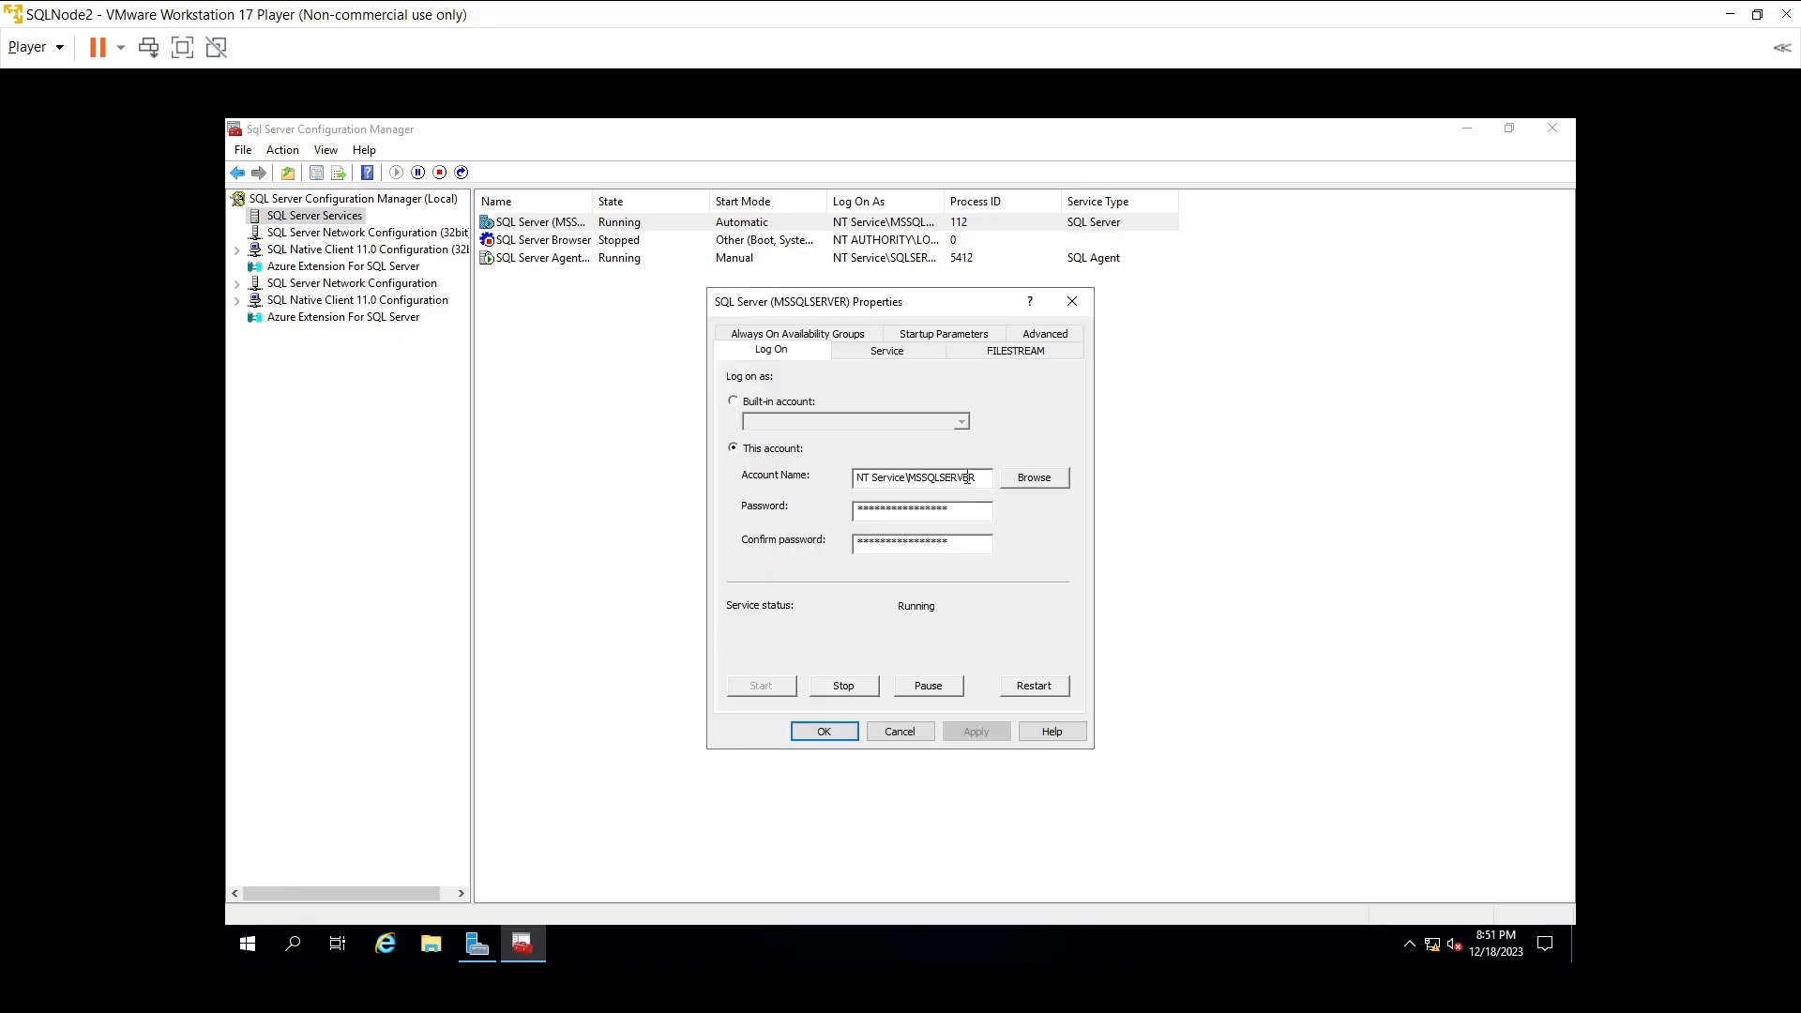
left_click(1029, 480)
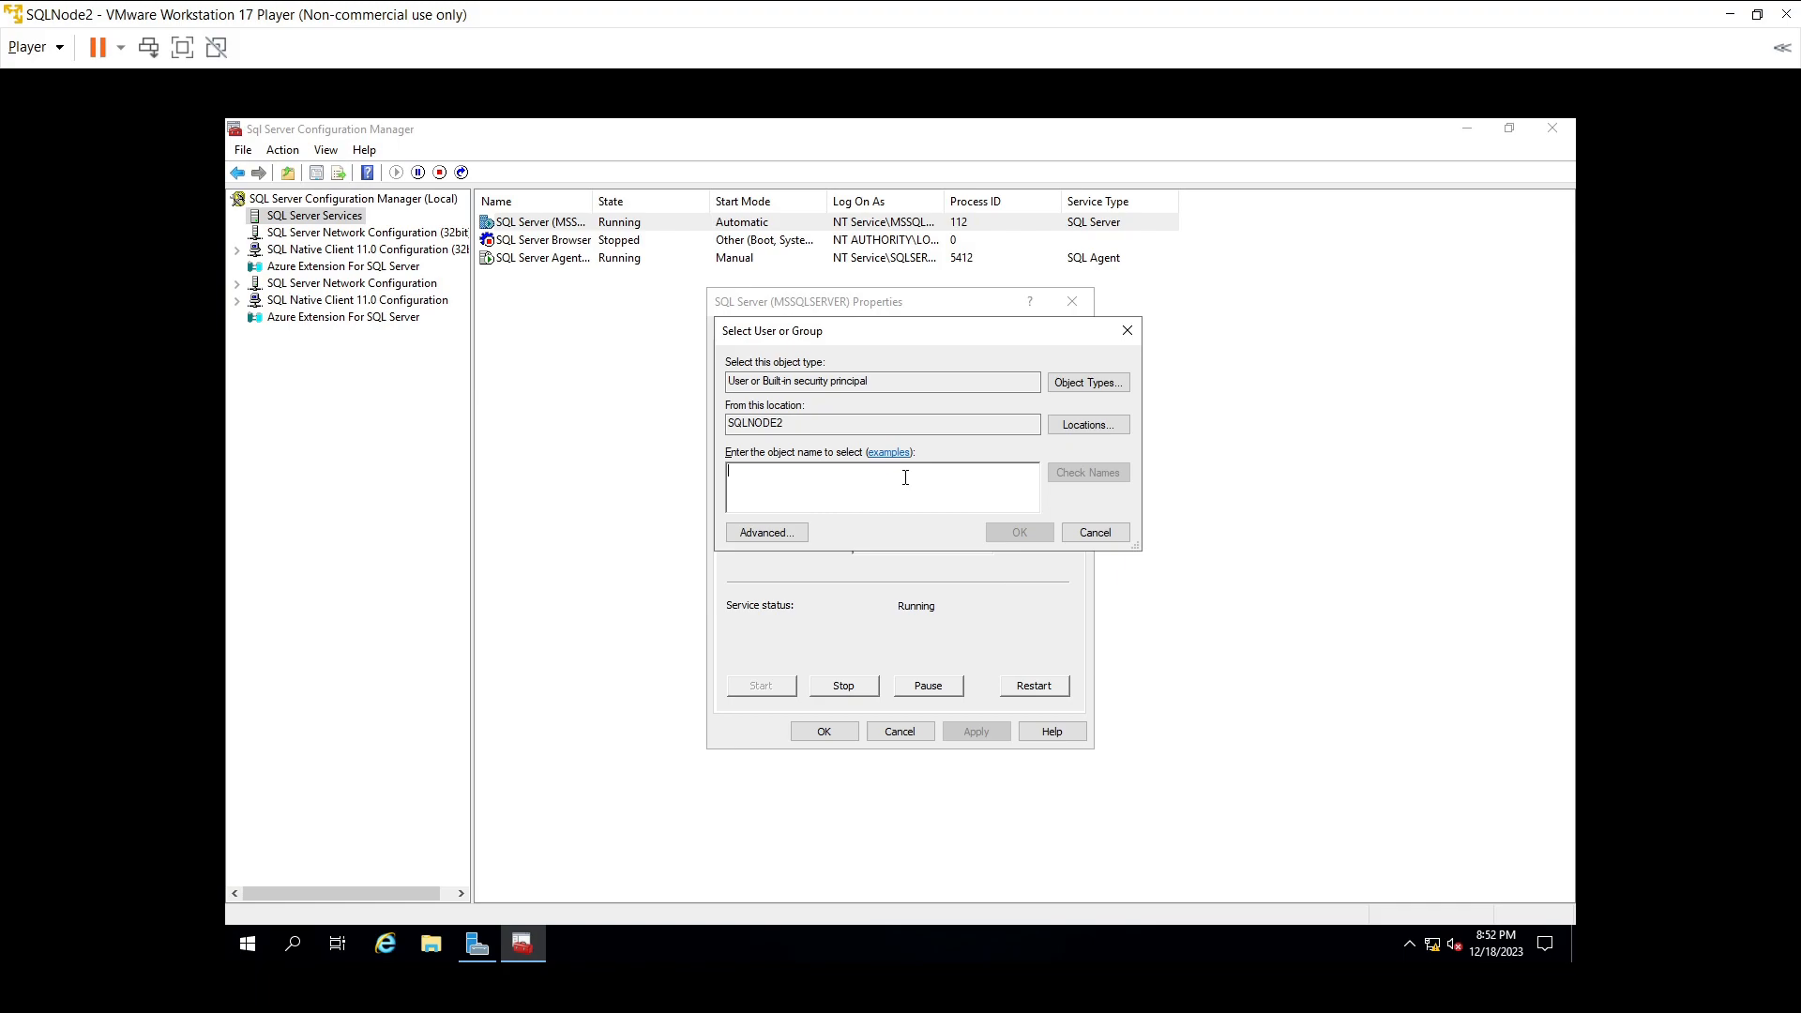
type("sgar")
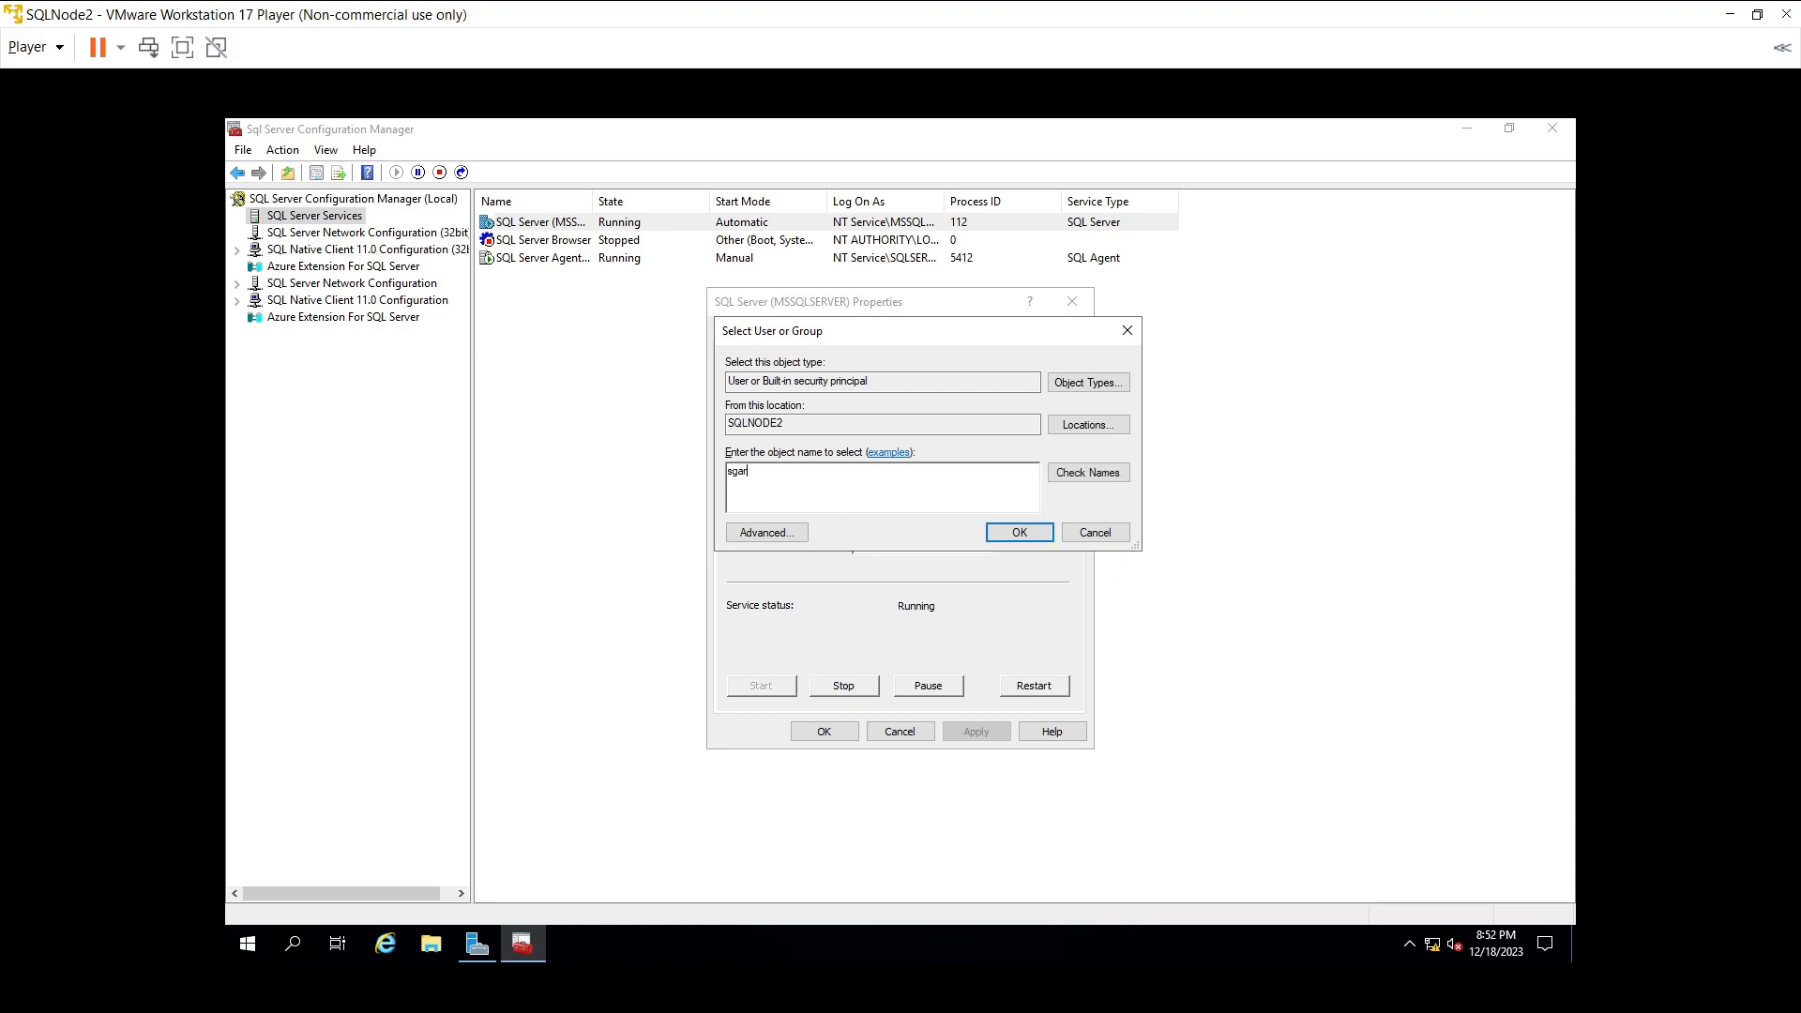
type("s")
key("BackSpace")
key("BackSpace")
key("BackSpace")
key("BackSpace")
key("BackSpace")
type("sagars")
left_click(1078, 427)
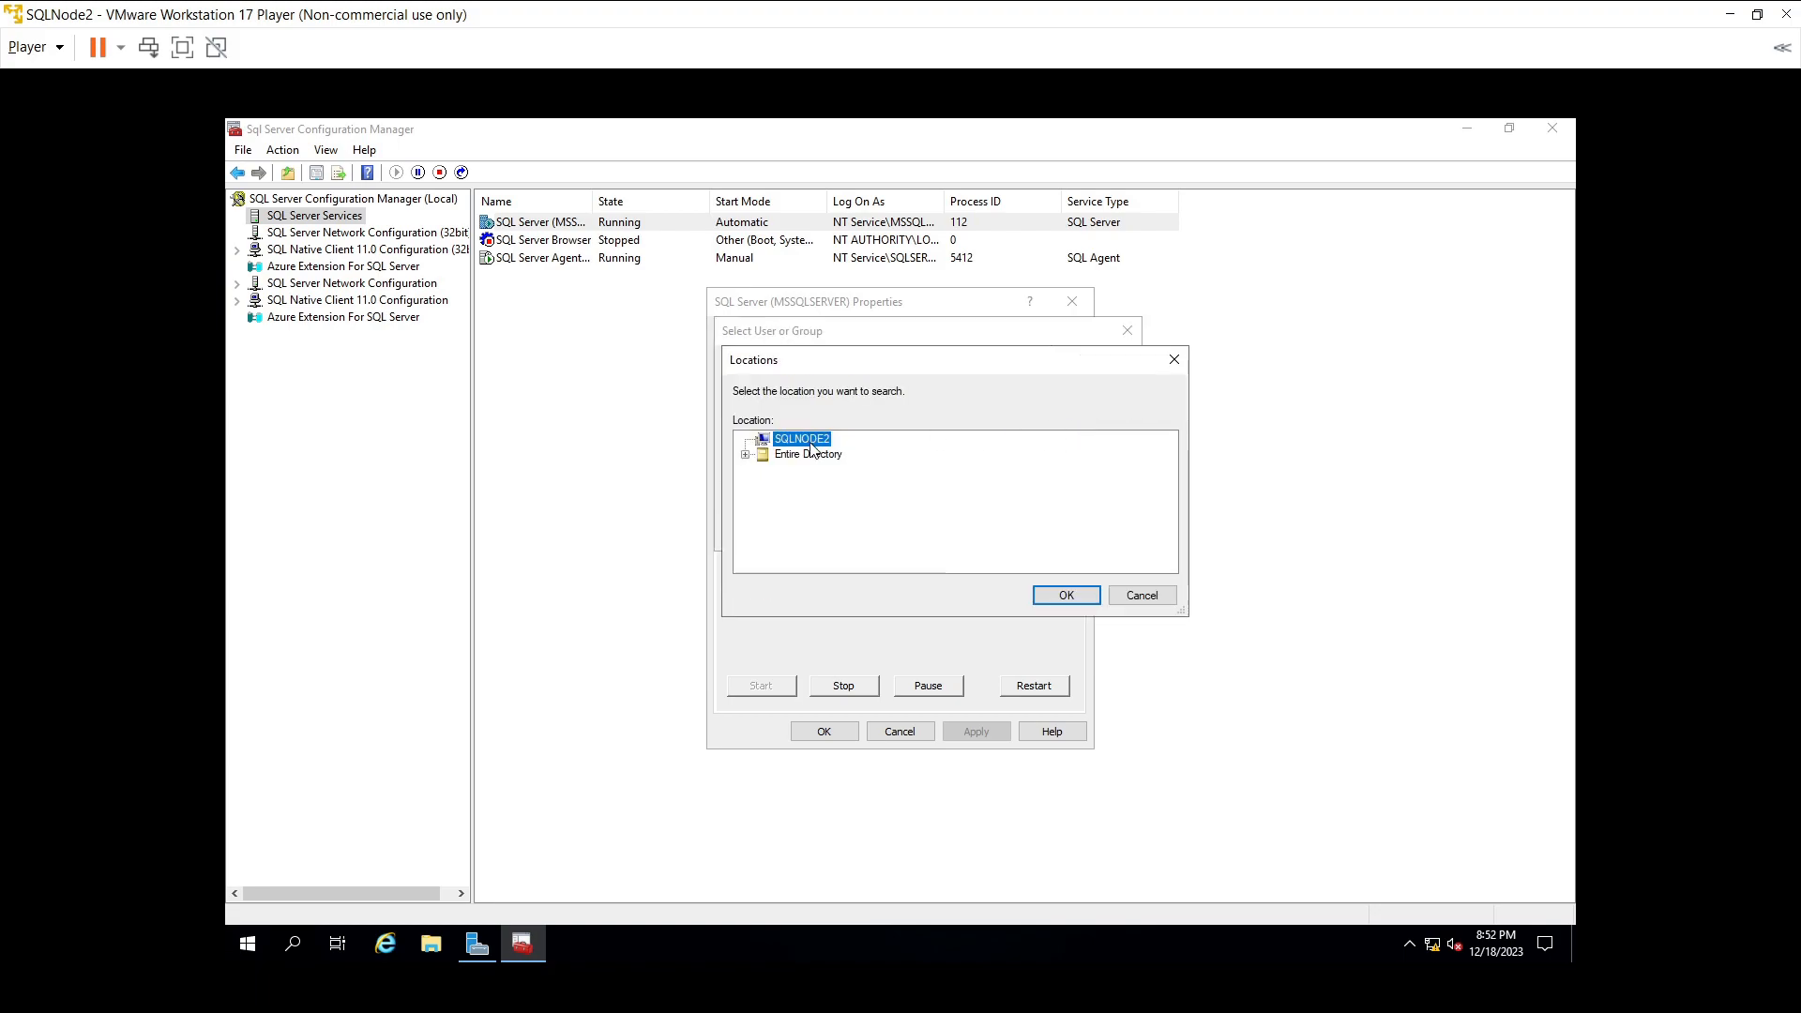
double_click(799, 456)
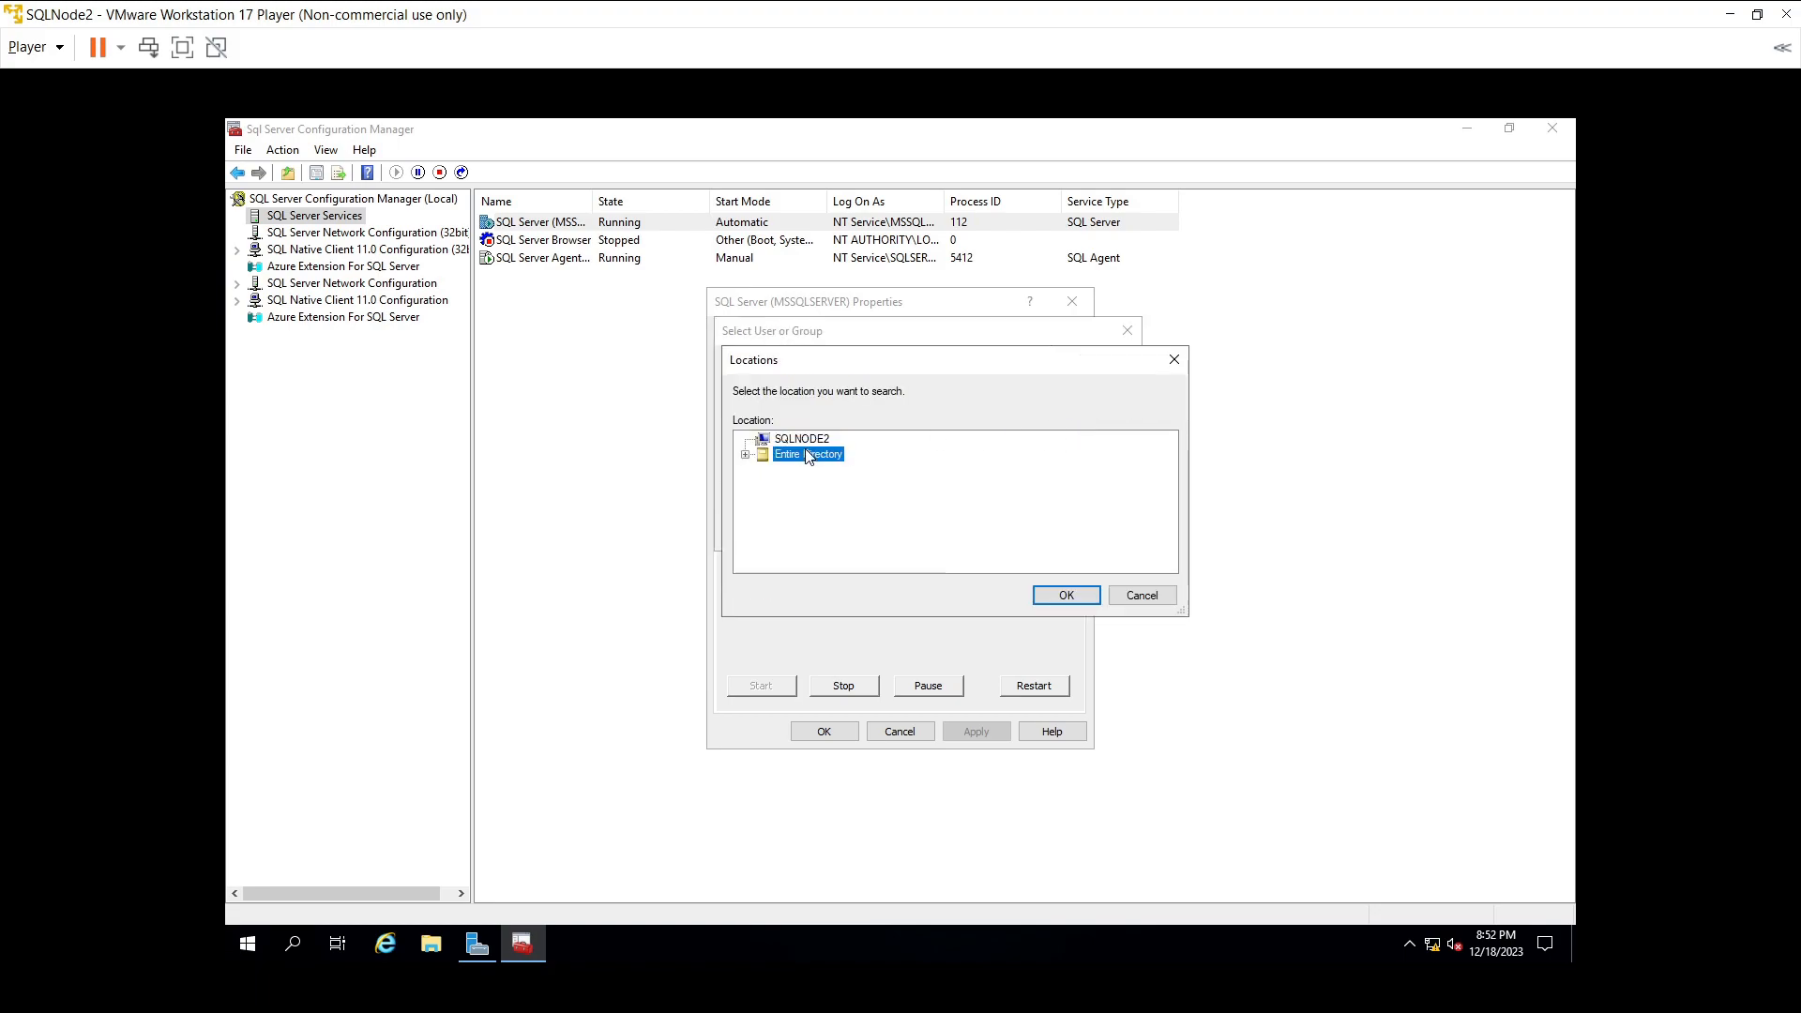
left_click(1084, 593)
left_click(1059, 477)
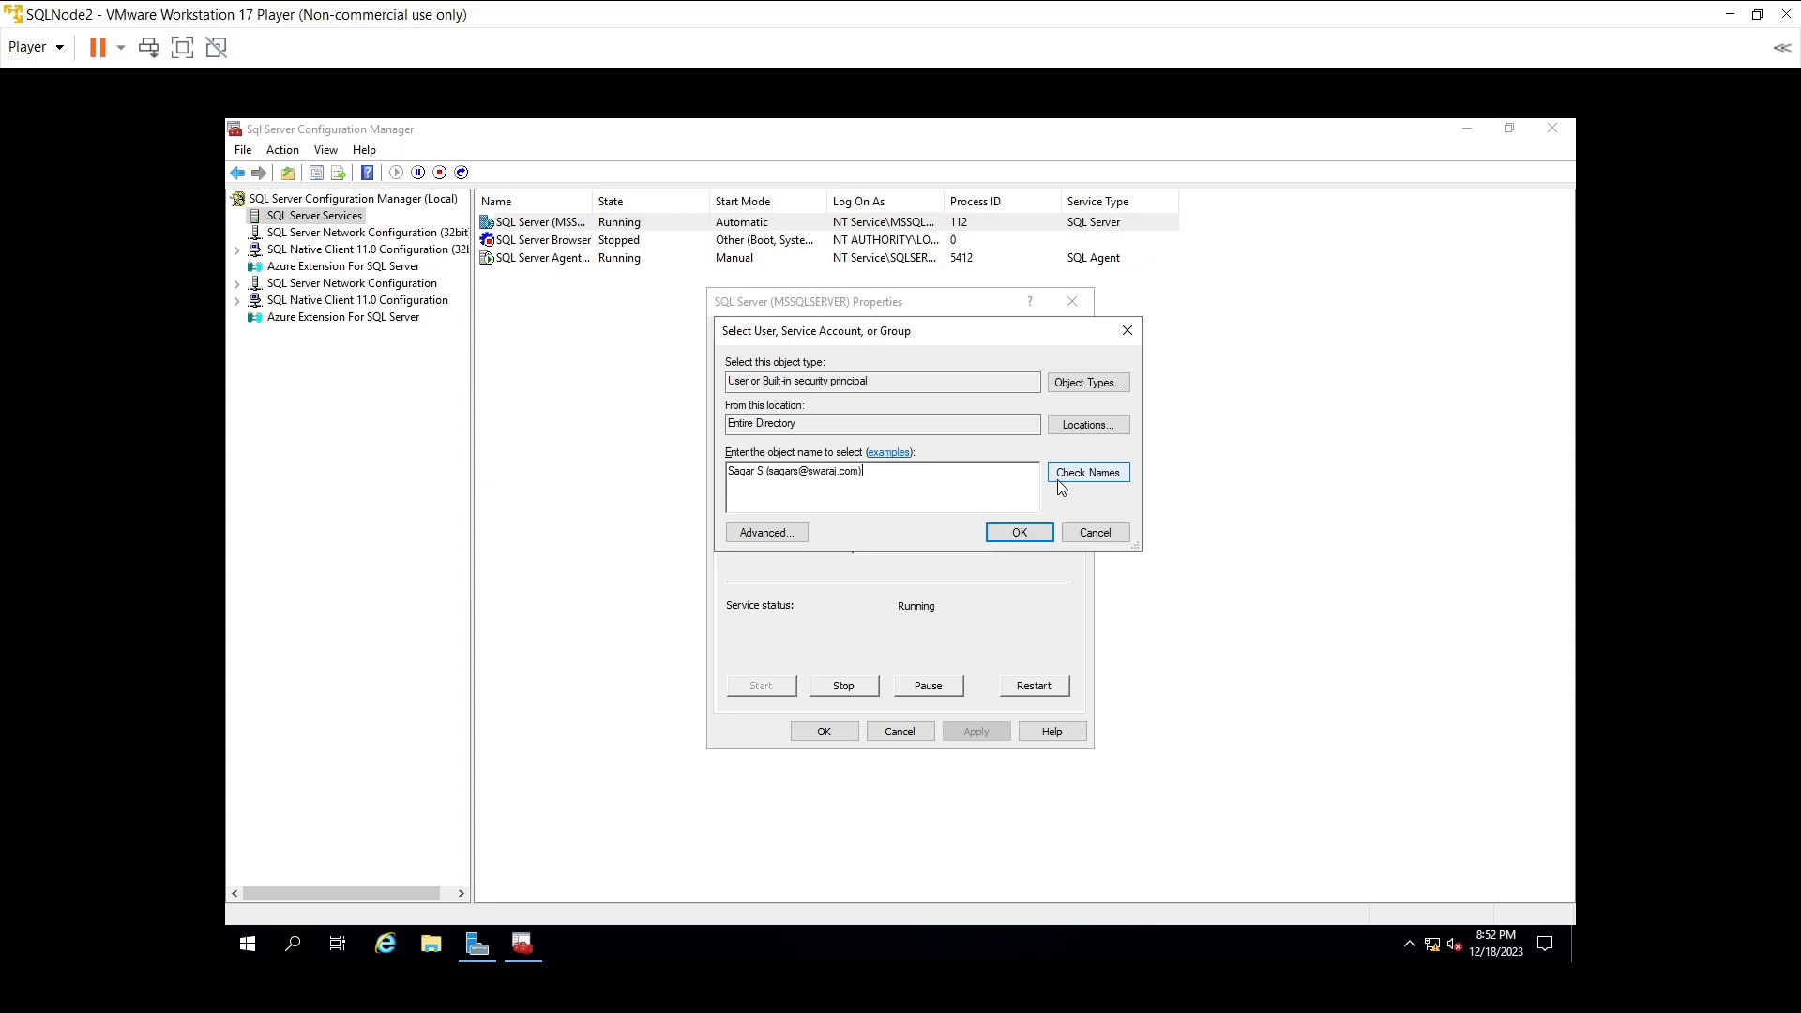
left_click(1023, 527)
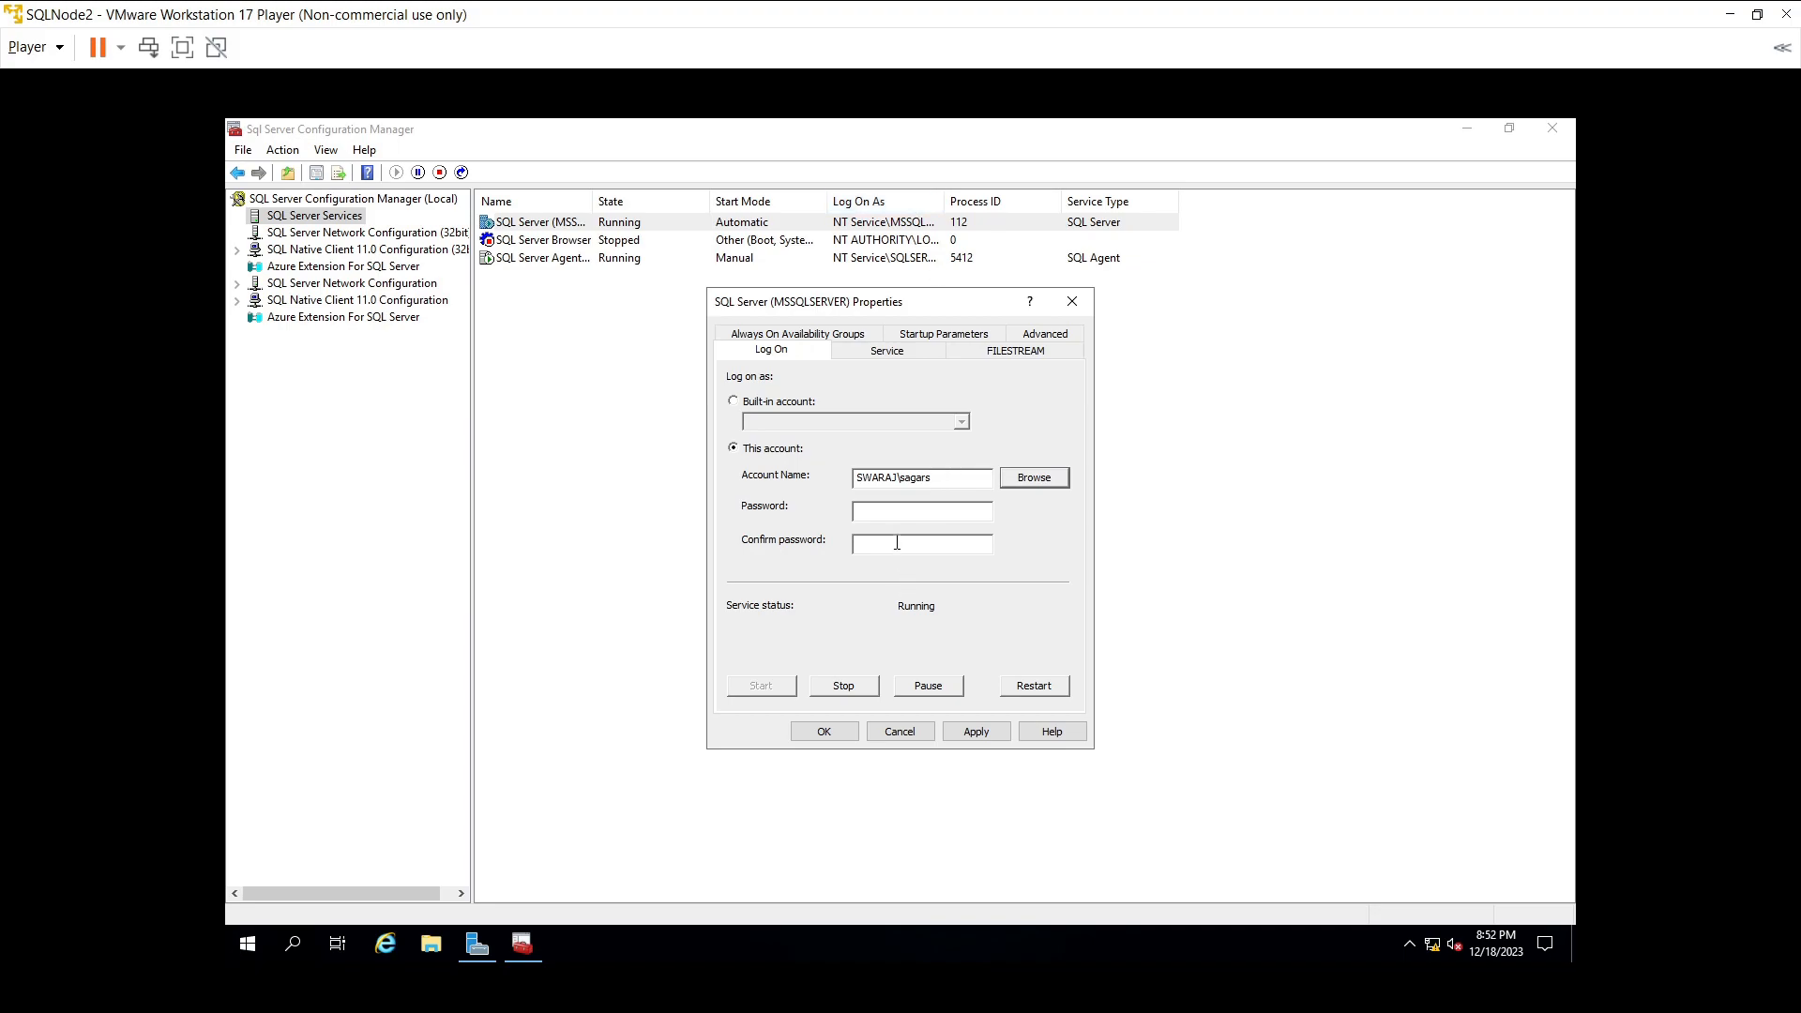
- Enter and confirm the account password, apply it, and accept restarting the service
left_click(938, 508)
type("*****************")
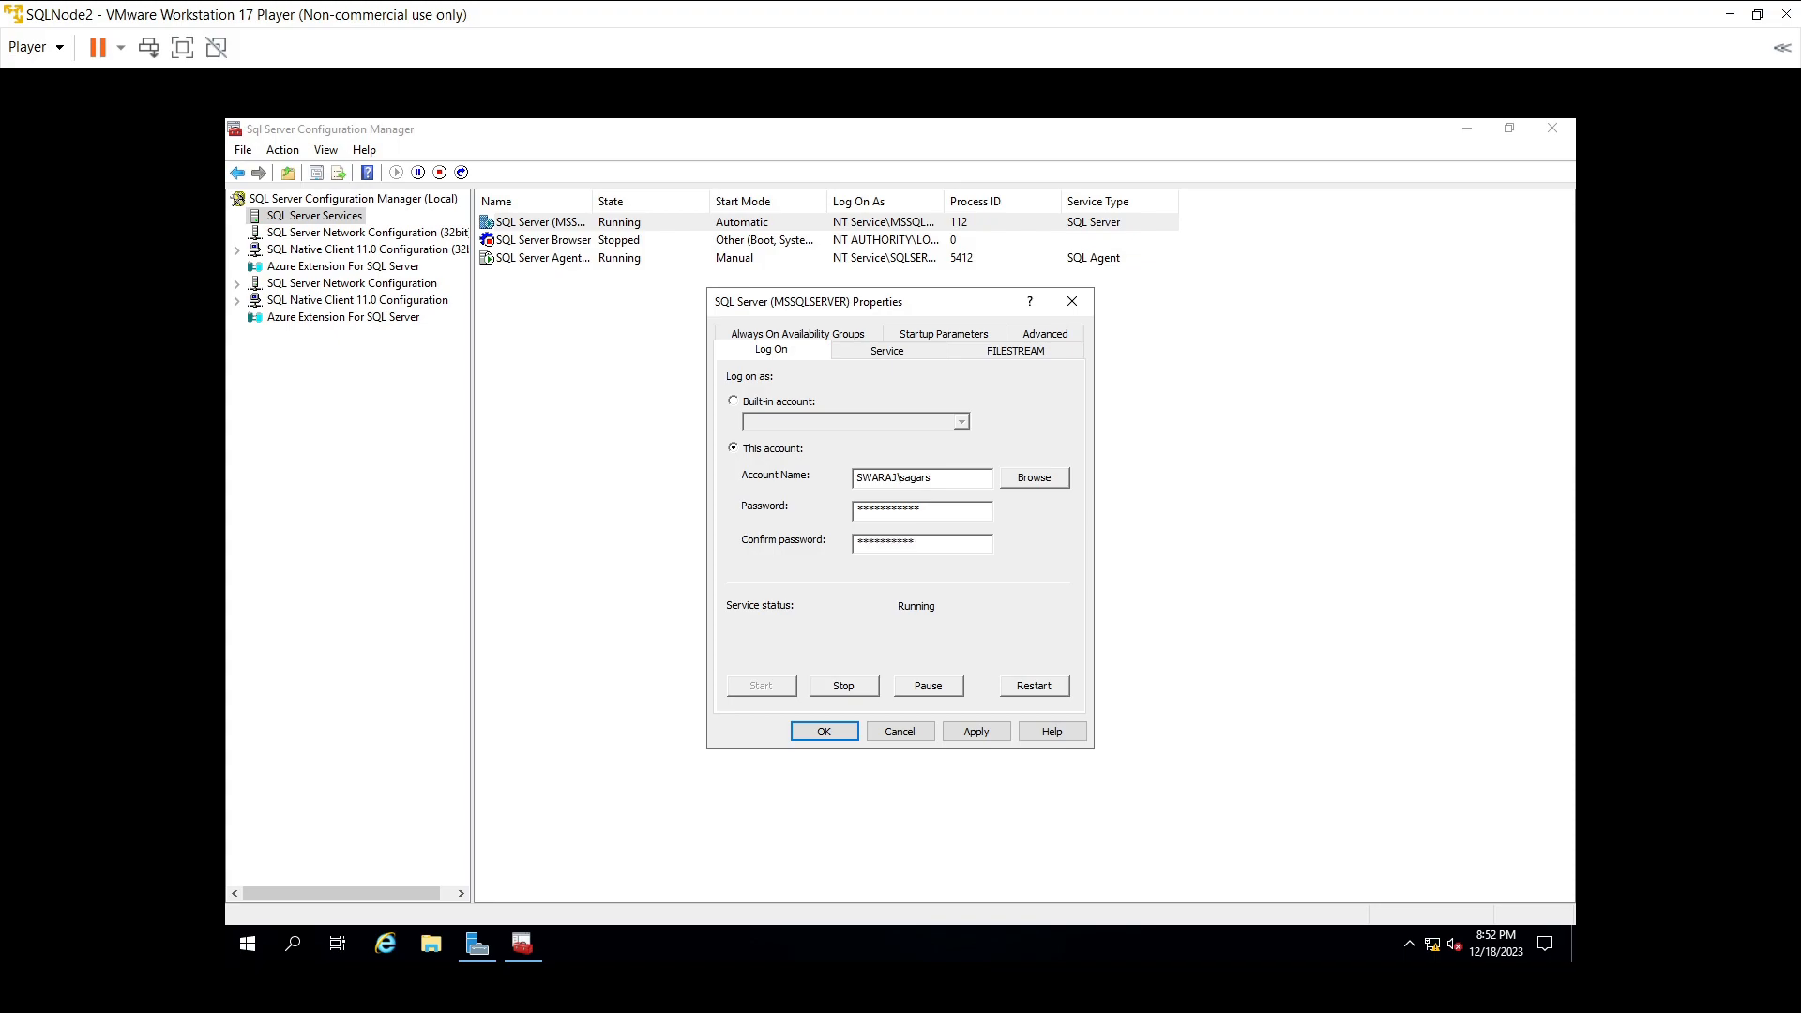
key("BackSpace")
key("BackSpace")
key("BackSpace")
key("BackSpace")
key("BackSpace")
key("BackSpace")
key("BackSpace")
key("BackSpace")
key("BackSpace")
key("BackSpace")
type("******")
left_click(959, 739)
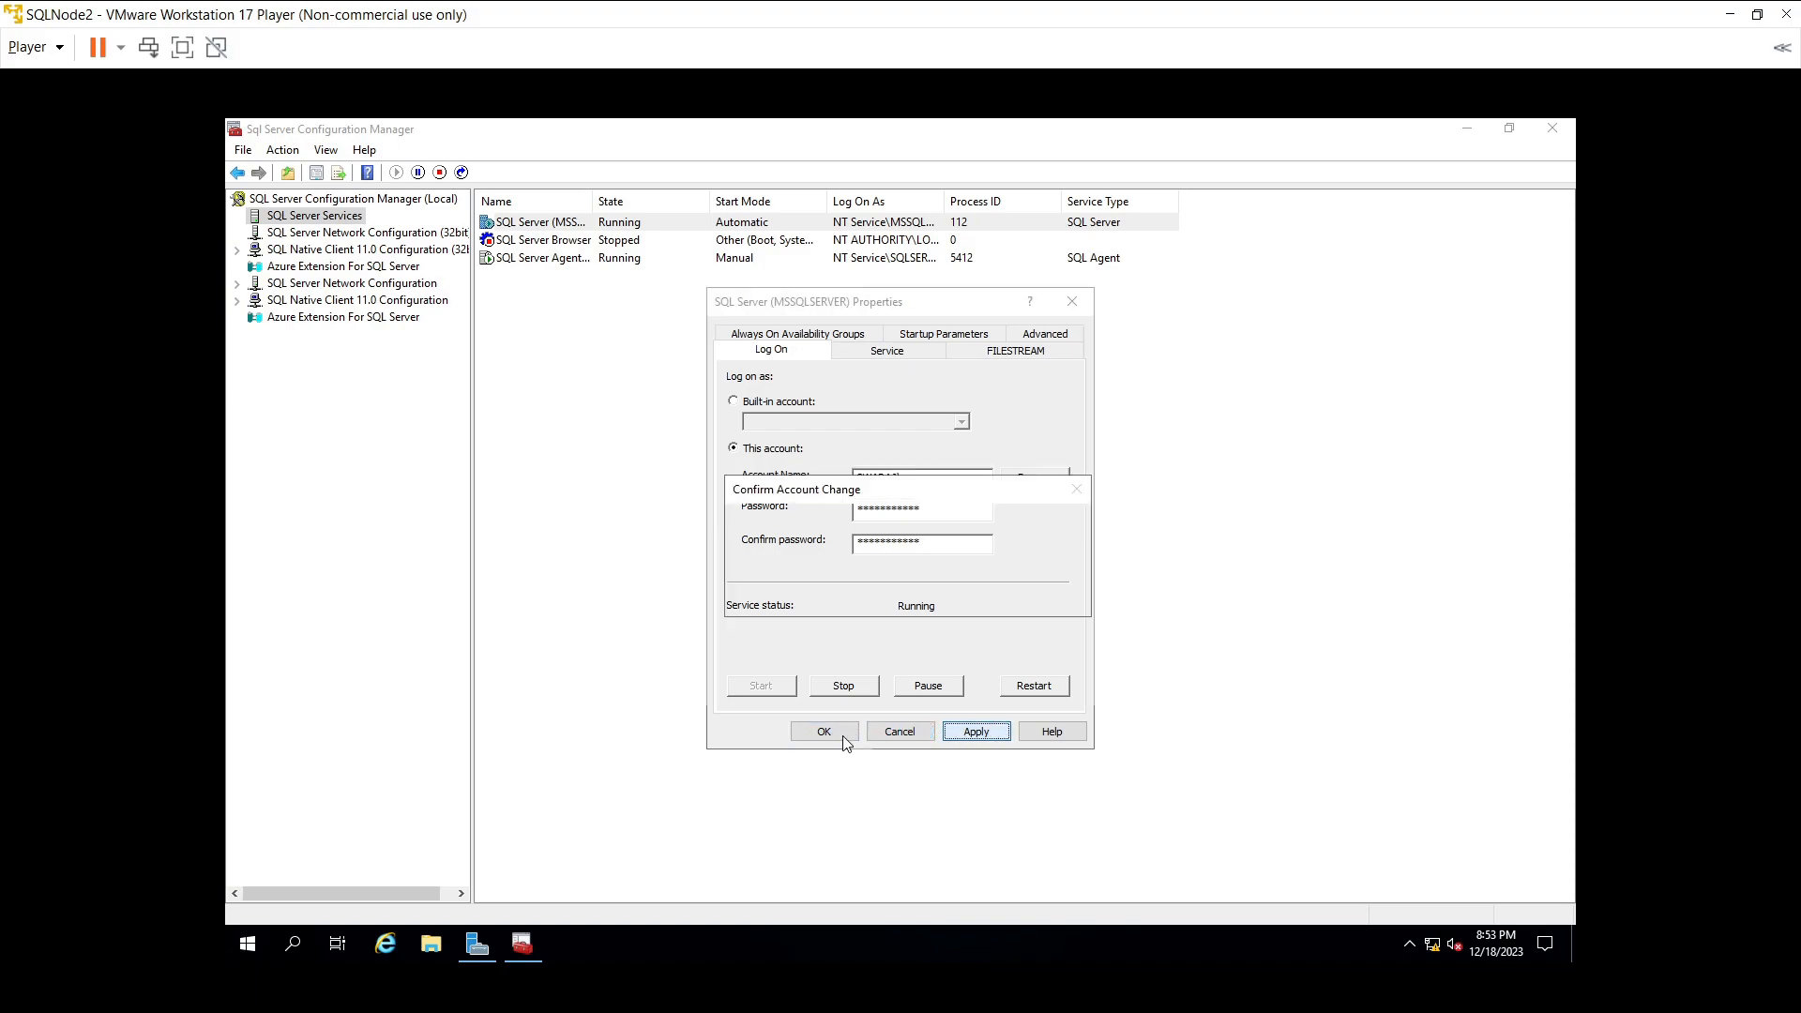
left_click(960, 600)
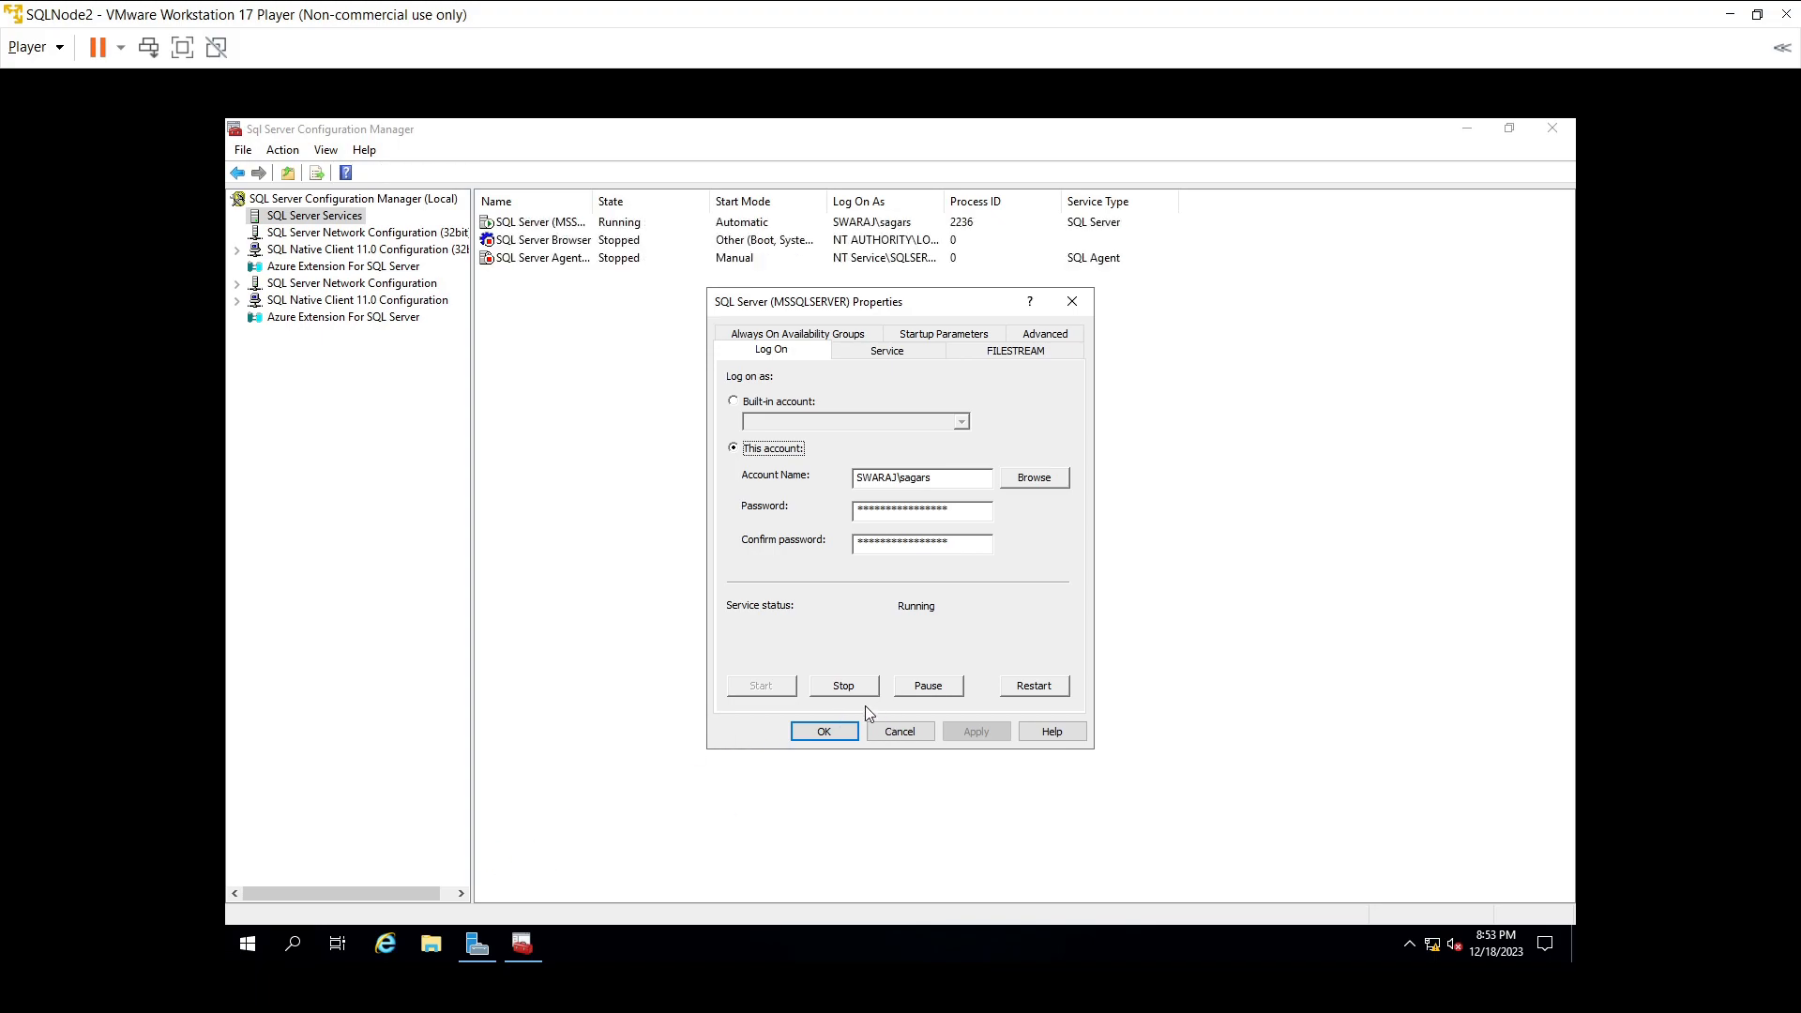
left_click(824, 731)
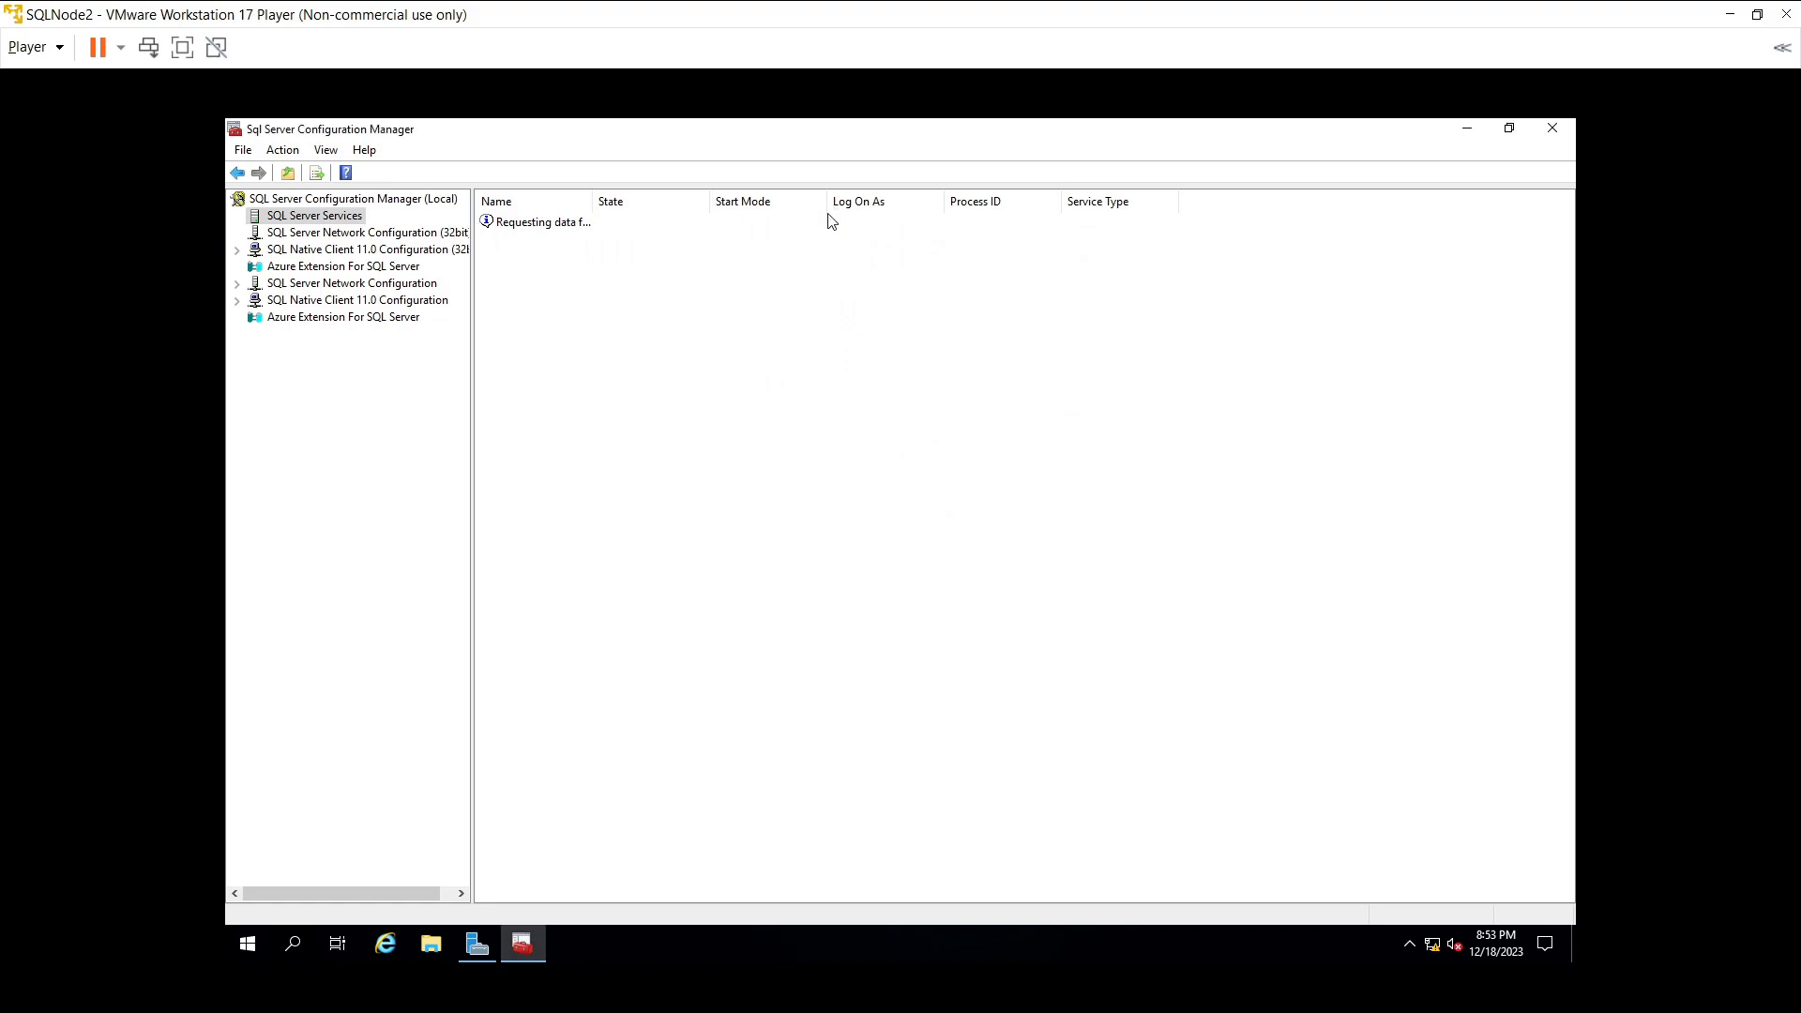
- Set SQL Server Agent's log-on account to the same domain user from the Entire Directory
left_click(882, 263)
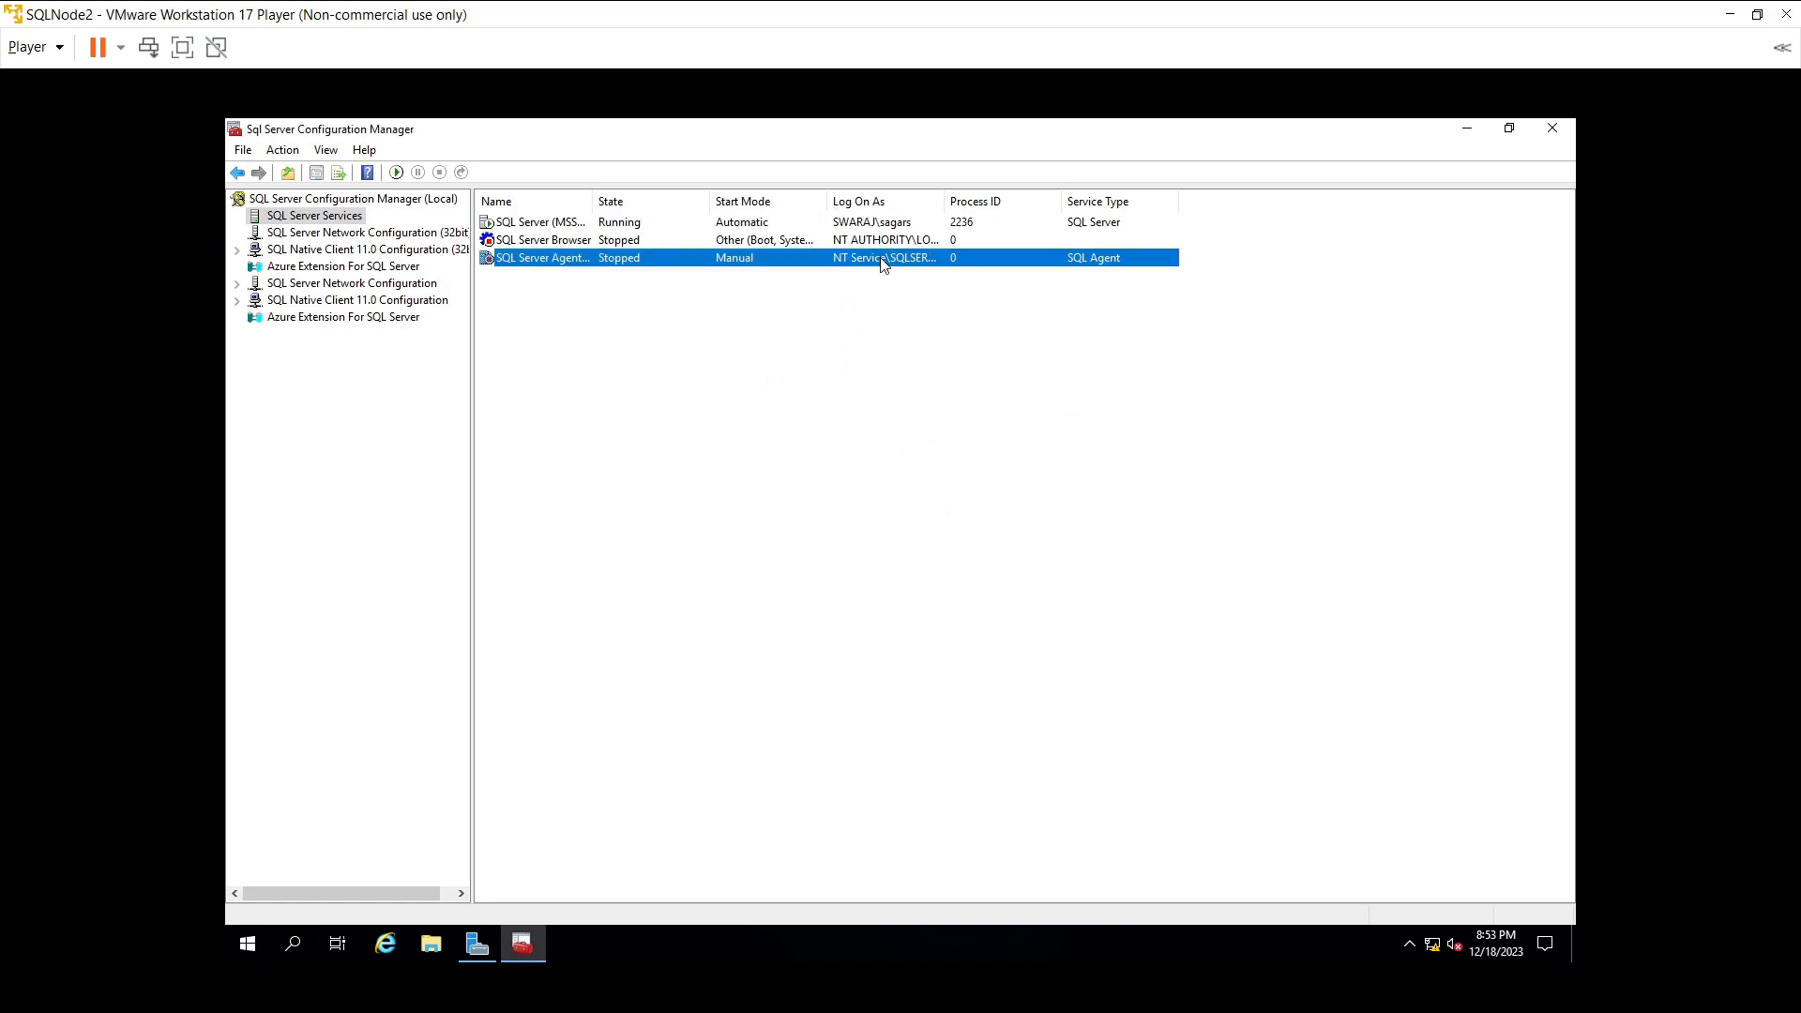
right_click(881, 263)
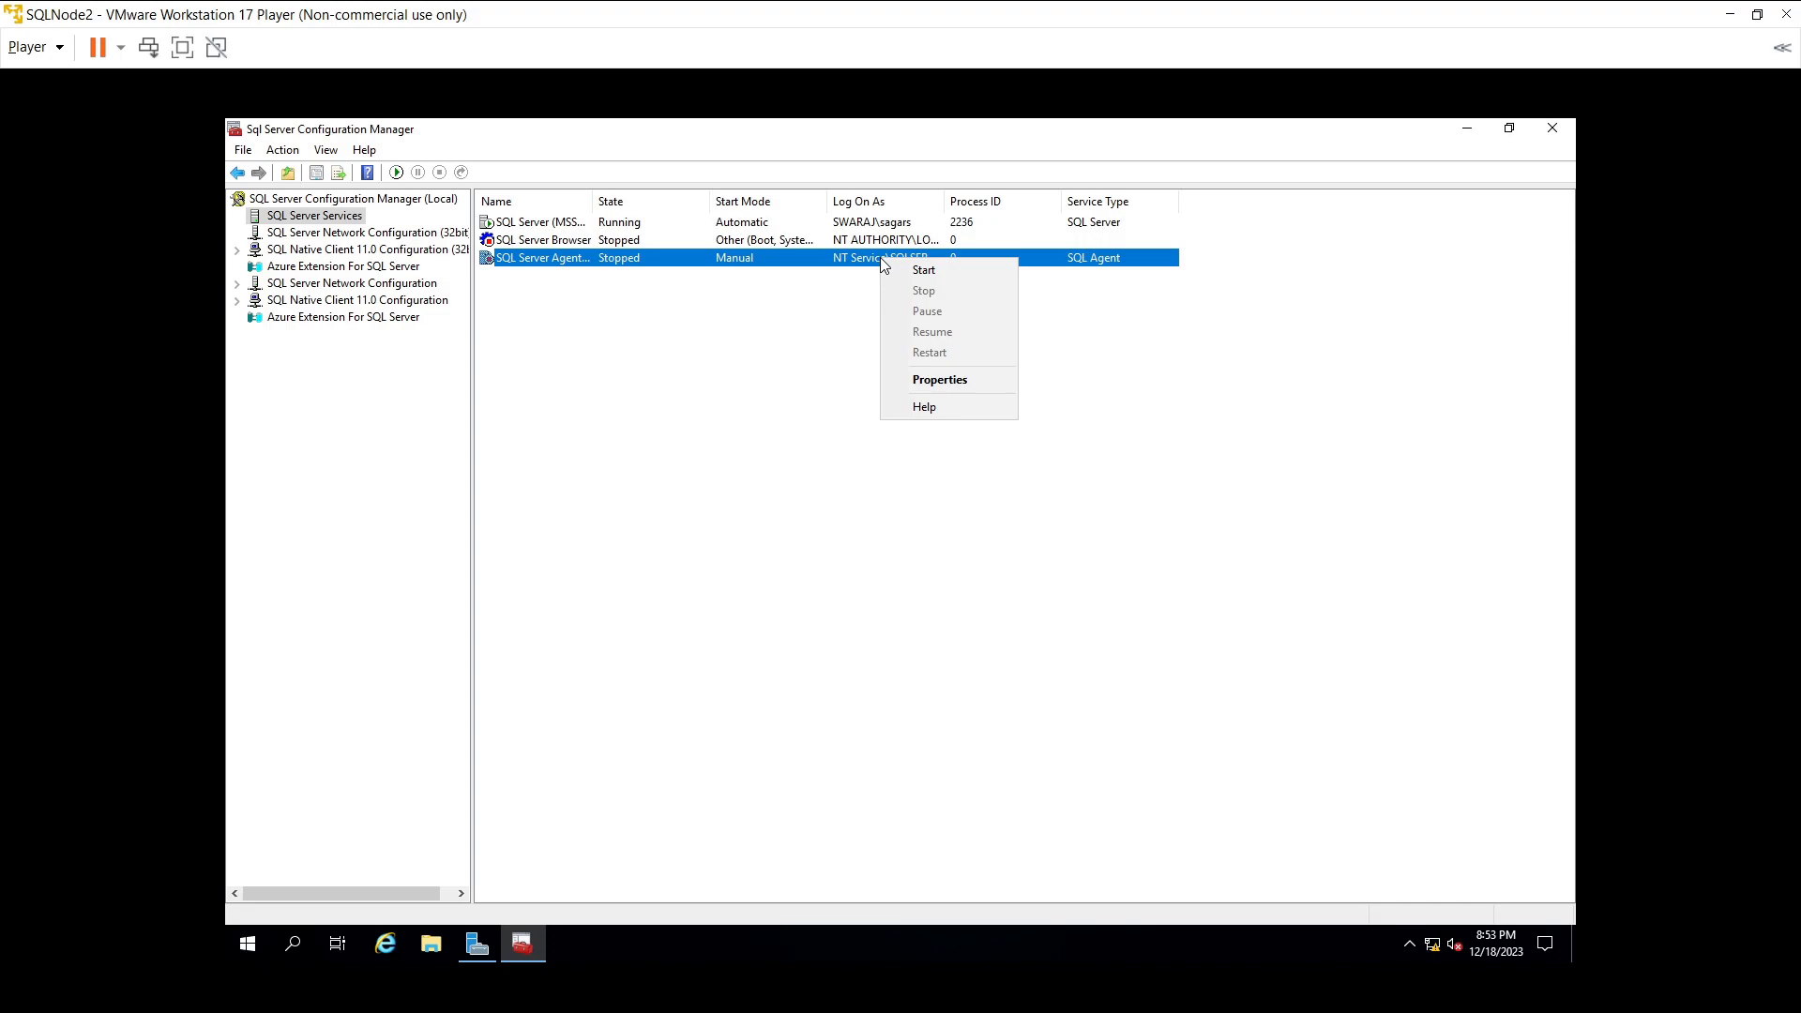
left_click(921, 379)
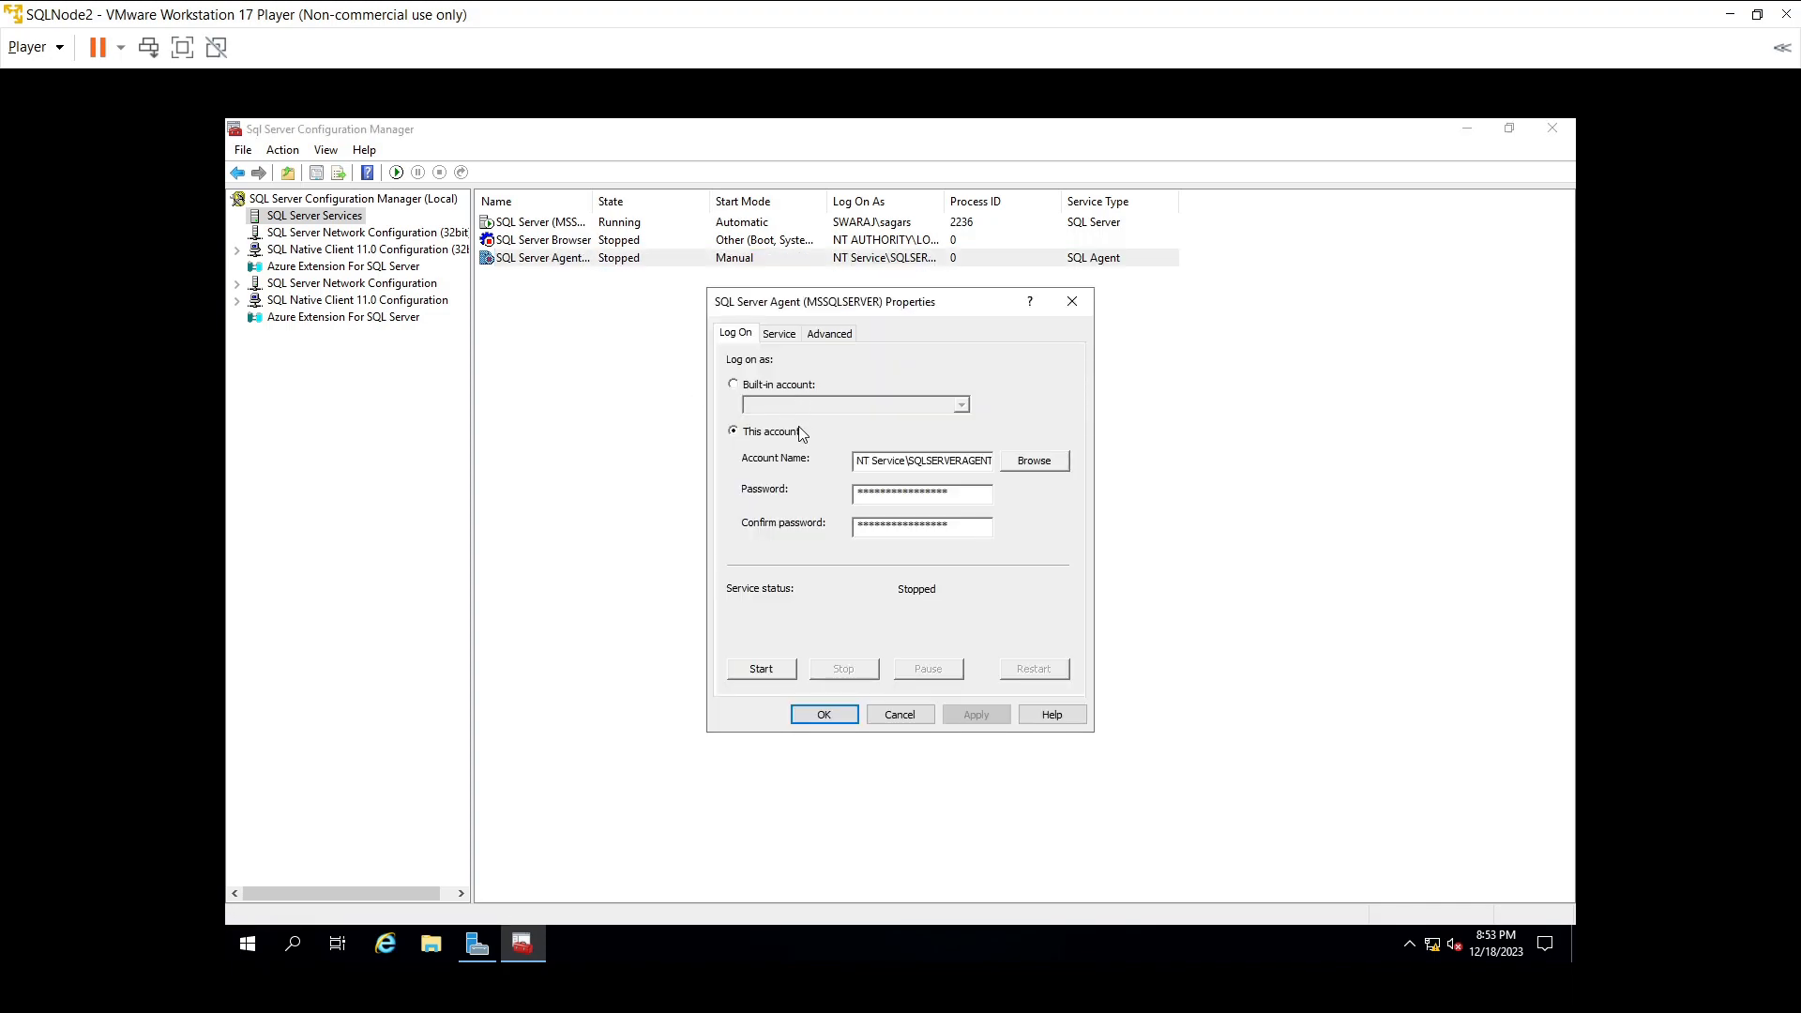
left_click(1032, 461)
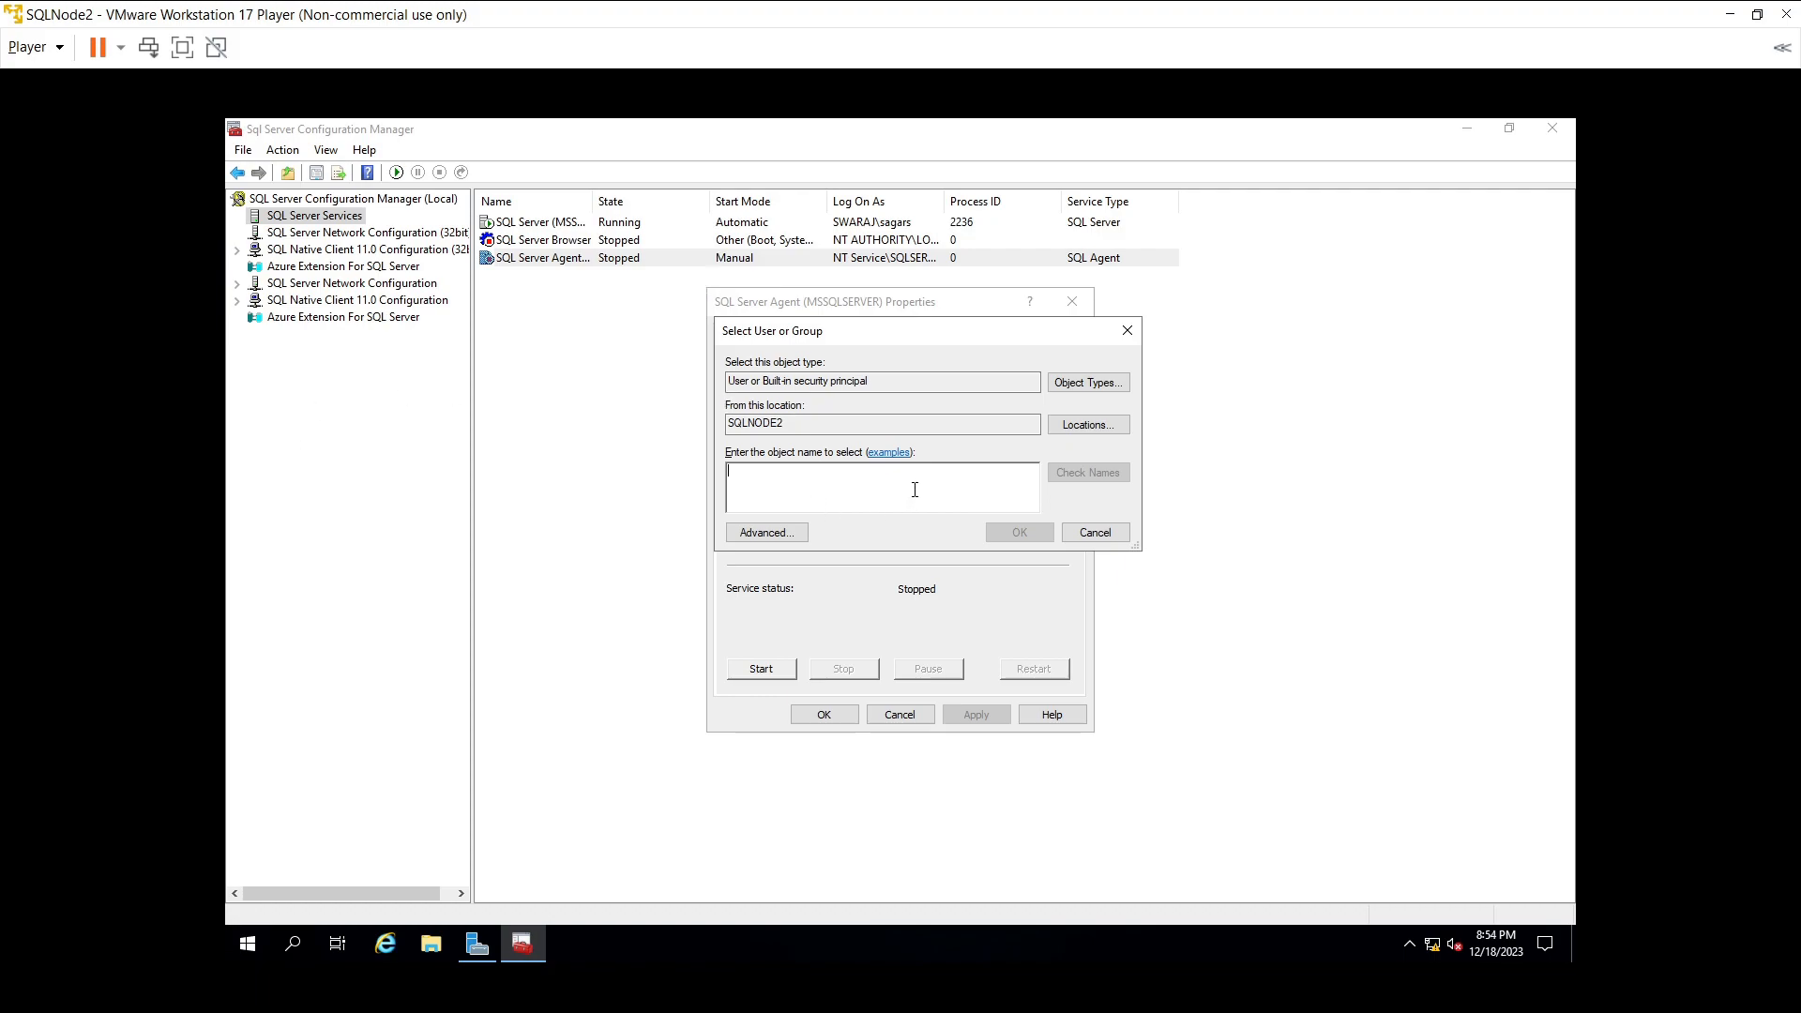
type("sagars")
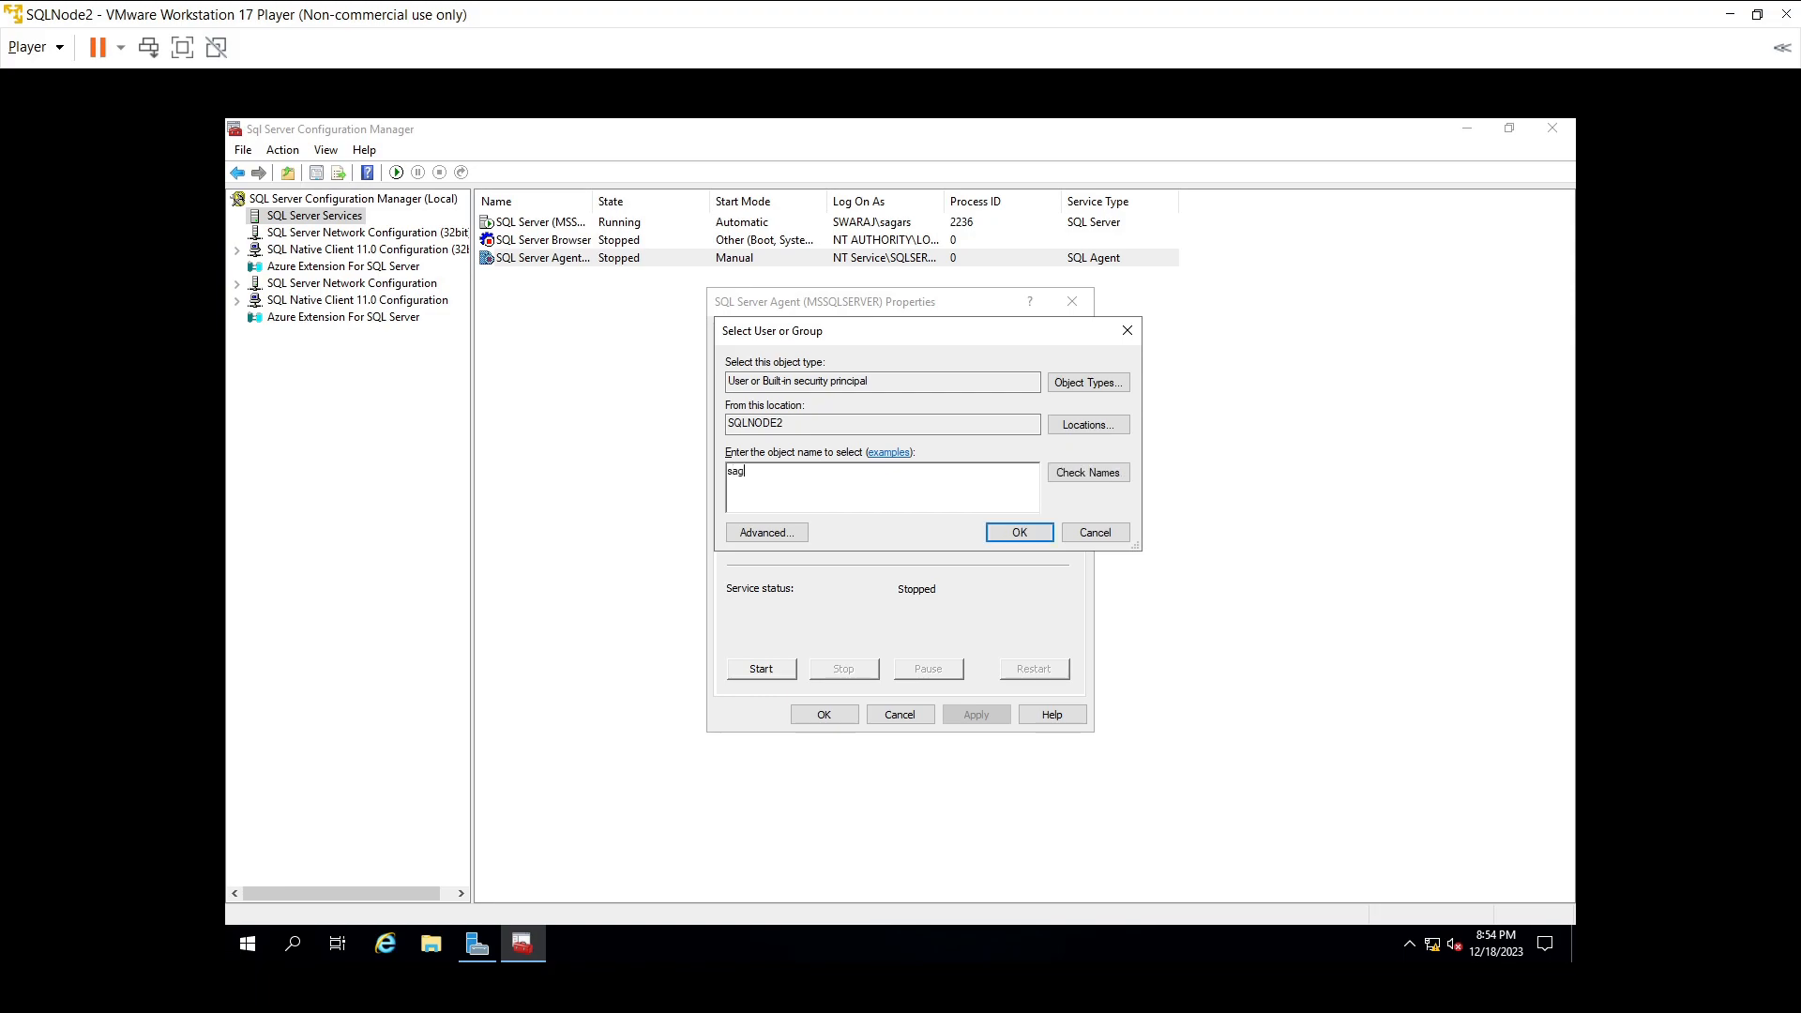
left_click(1068, 429)
left_click(812, 456)
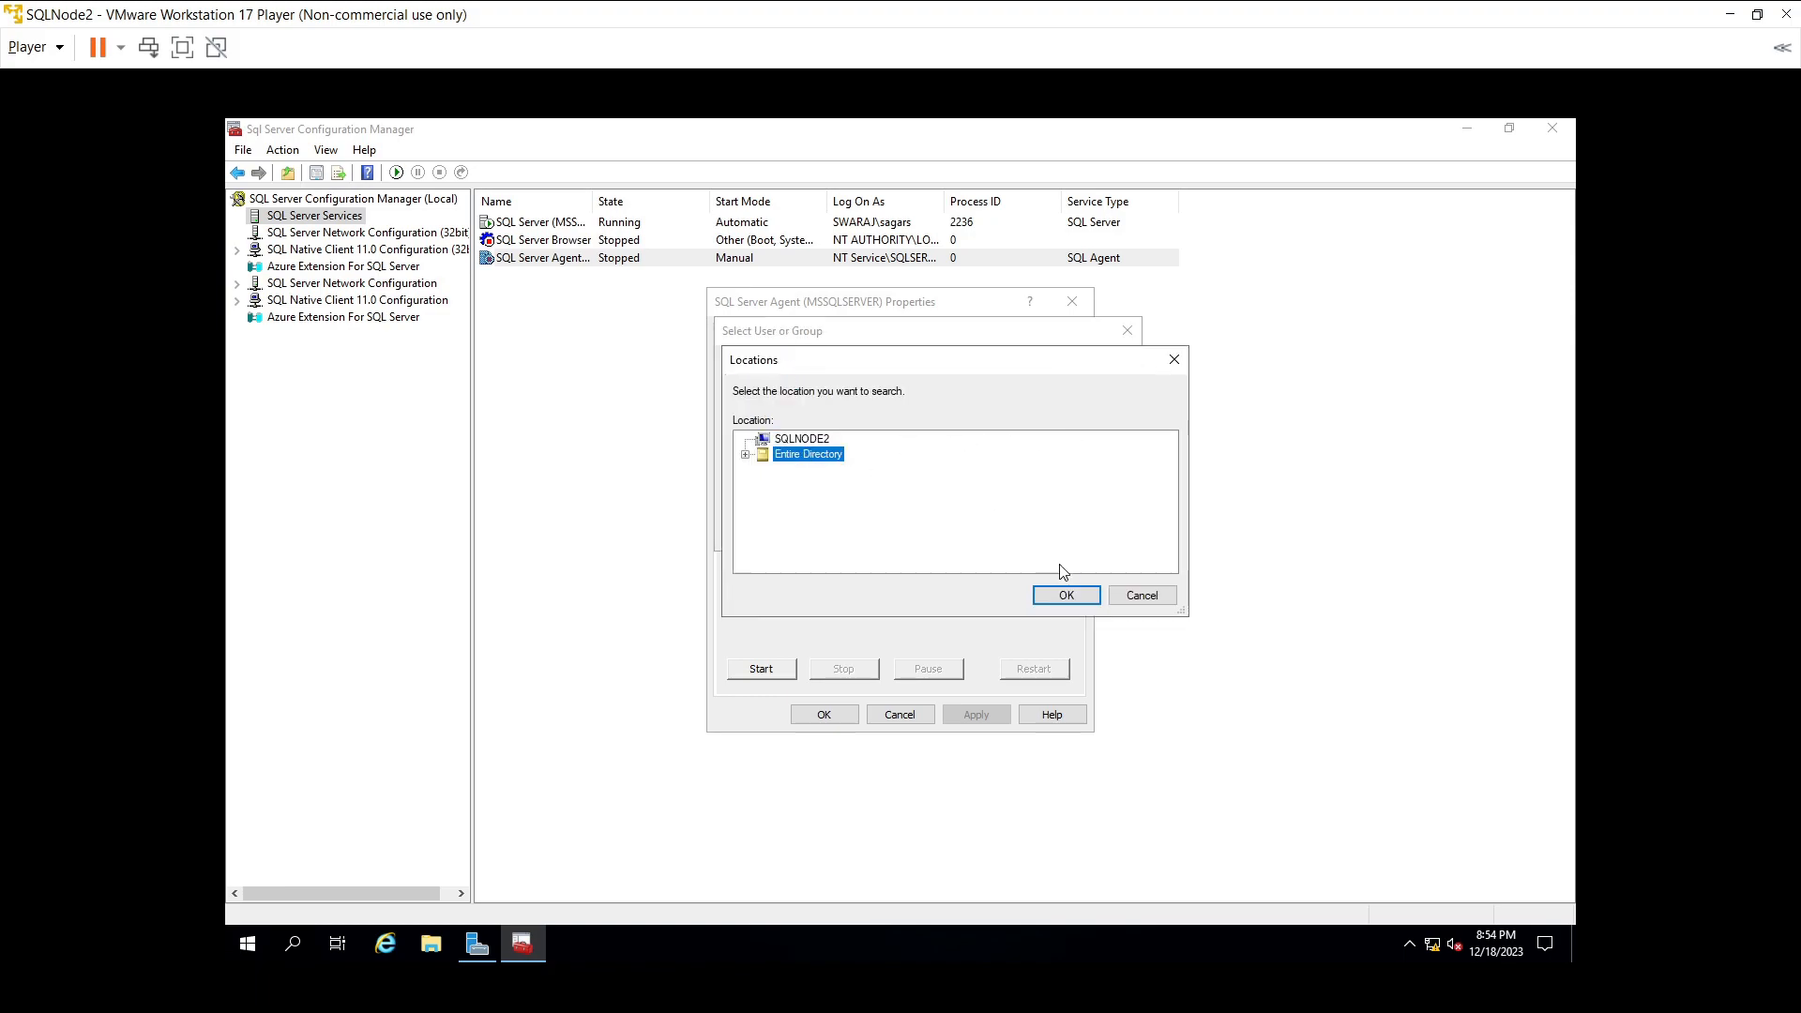
left_click(1061, 594)
left_click(1088, 472)
left_click(998, 533)
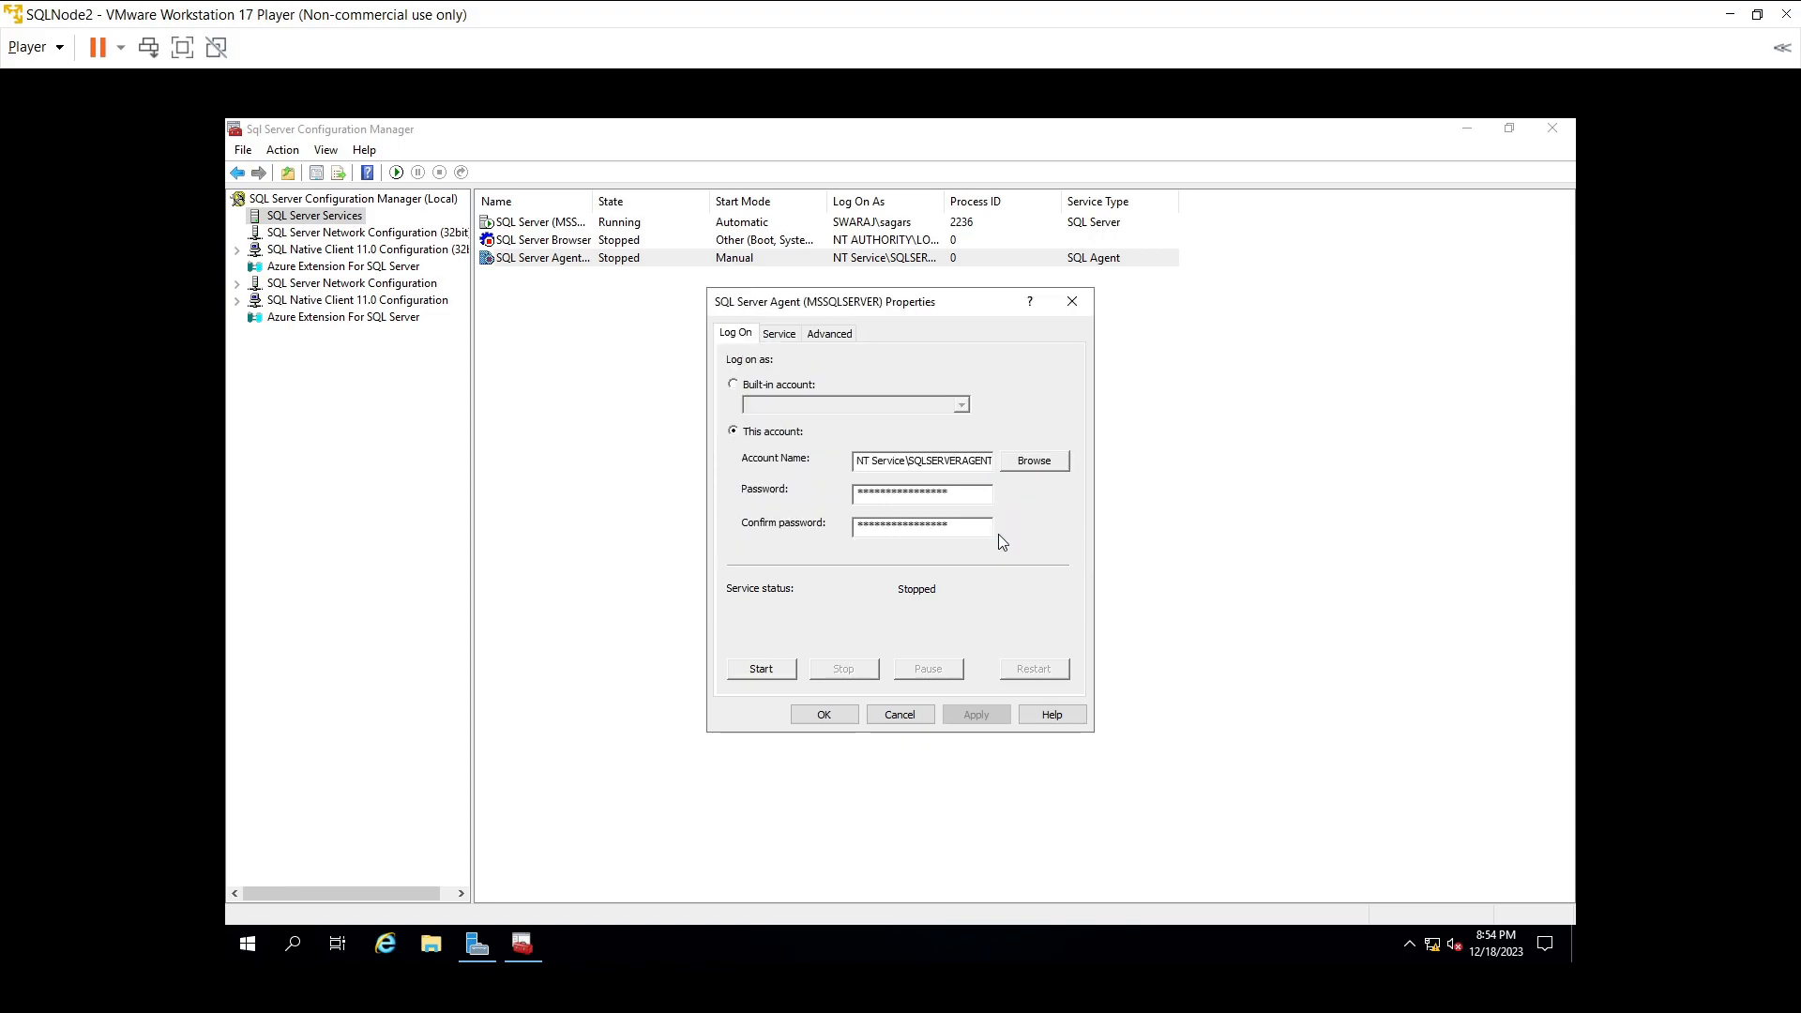
- Enter the Agent account's password, apply it and close the properties
left_click(887, 497)
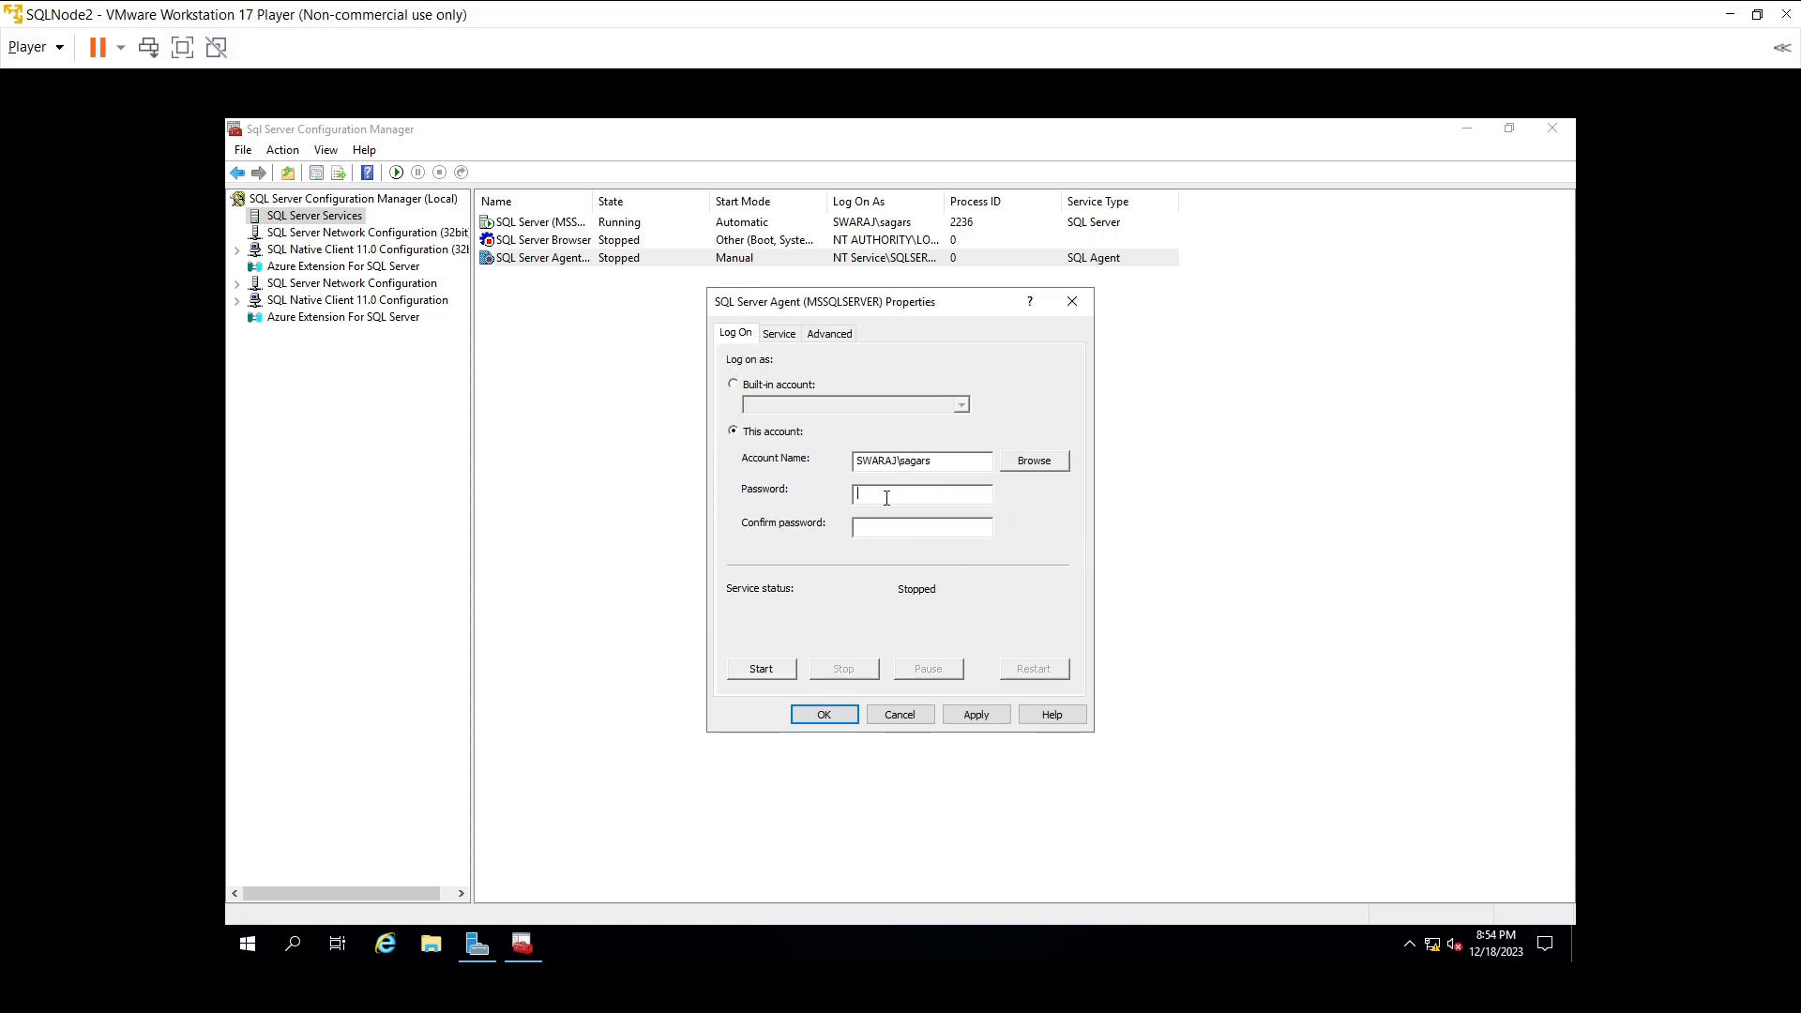
type("**********")
left_click(948, 718)
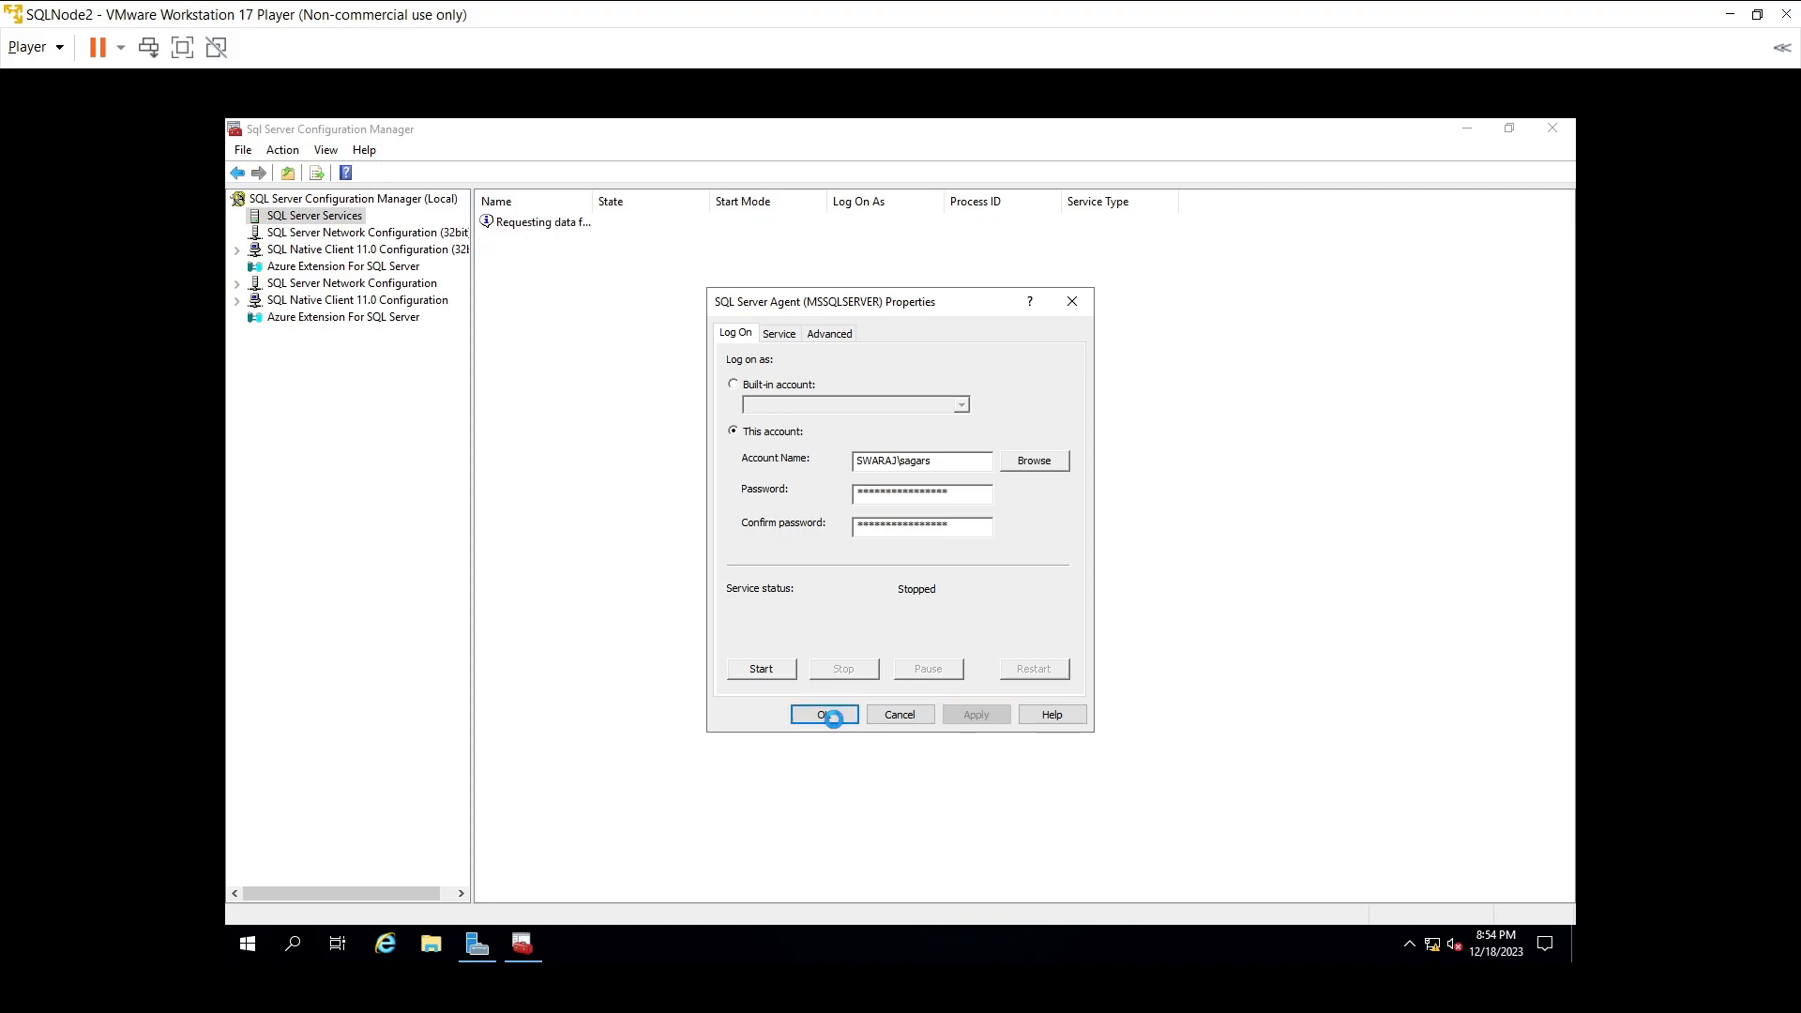
left_click(823, 714)
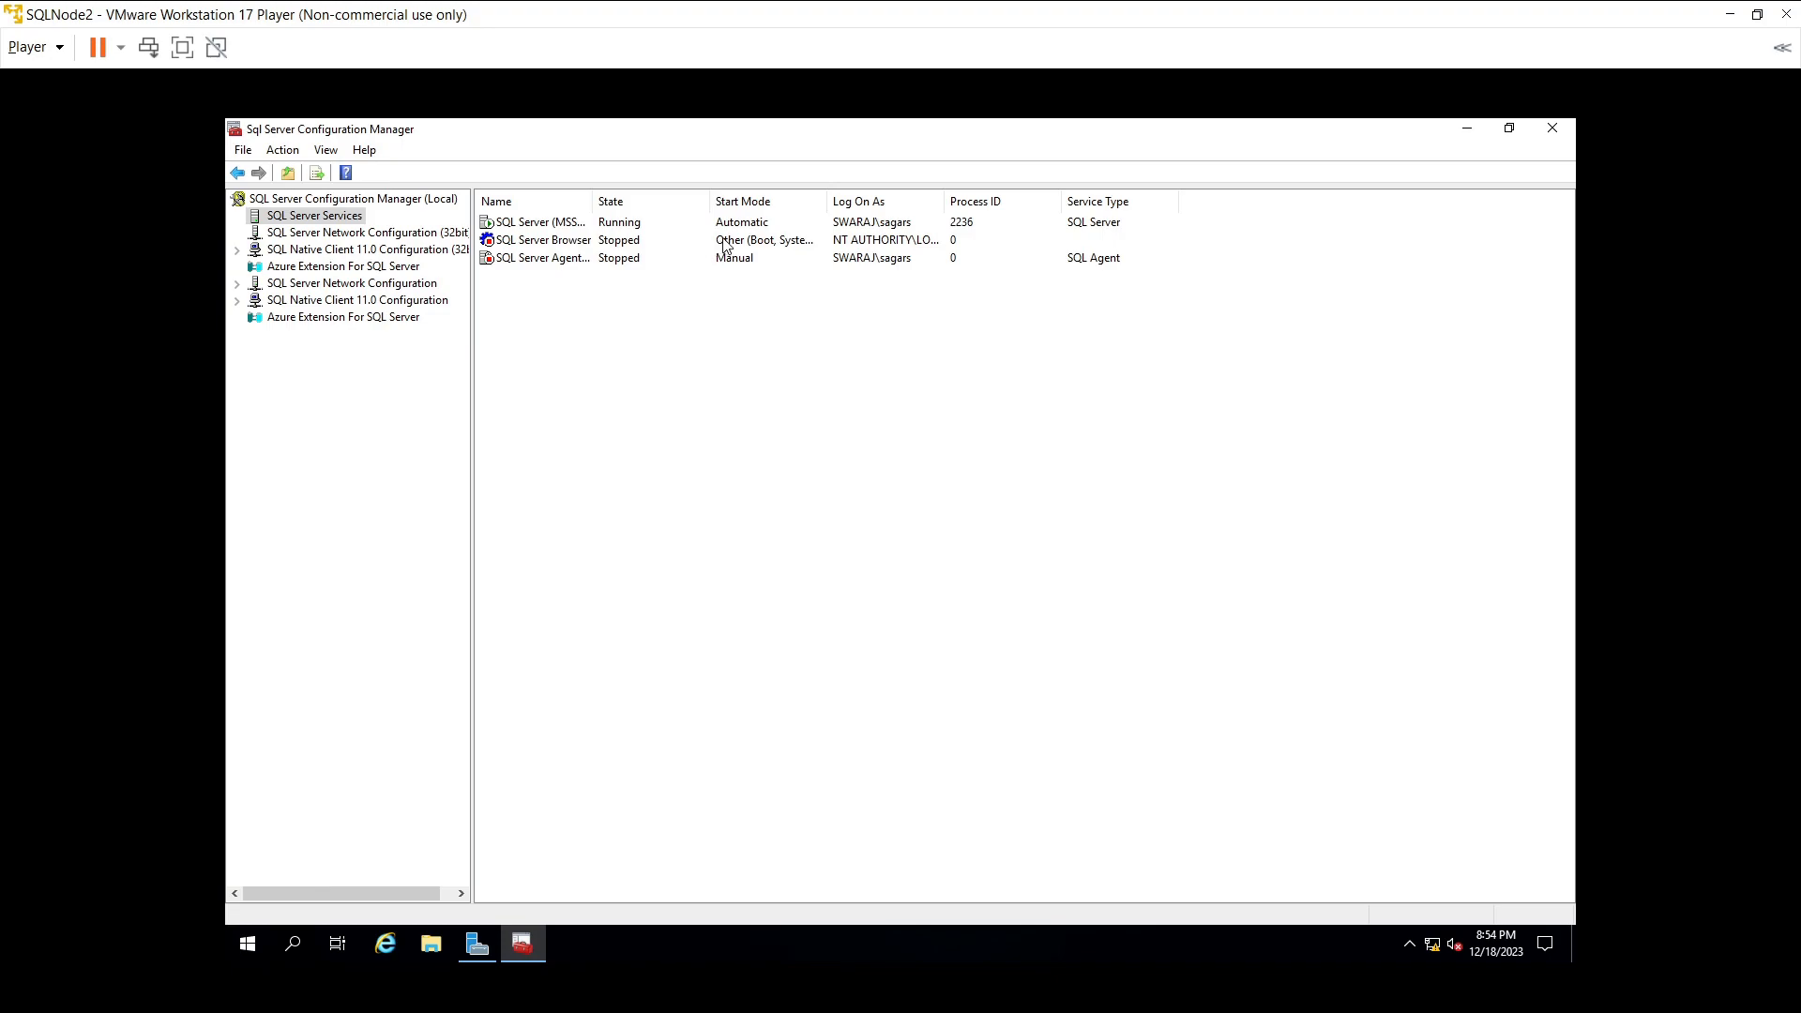
- Change the SQL Server Agent service's Start Mode to Automatic and apply it
left_click(739, 260)
double_click(740, 258)
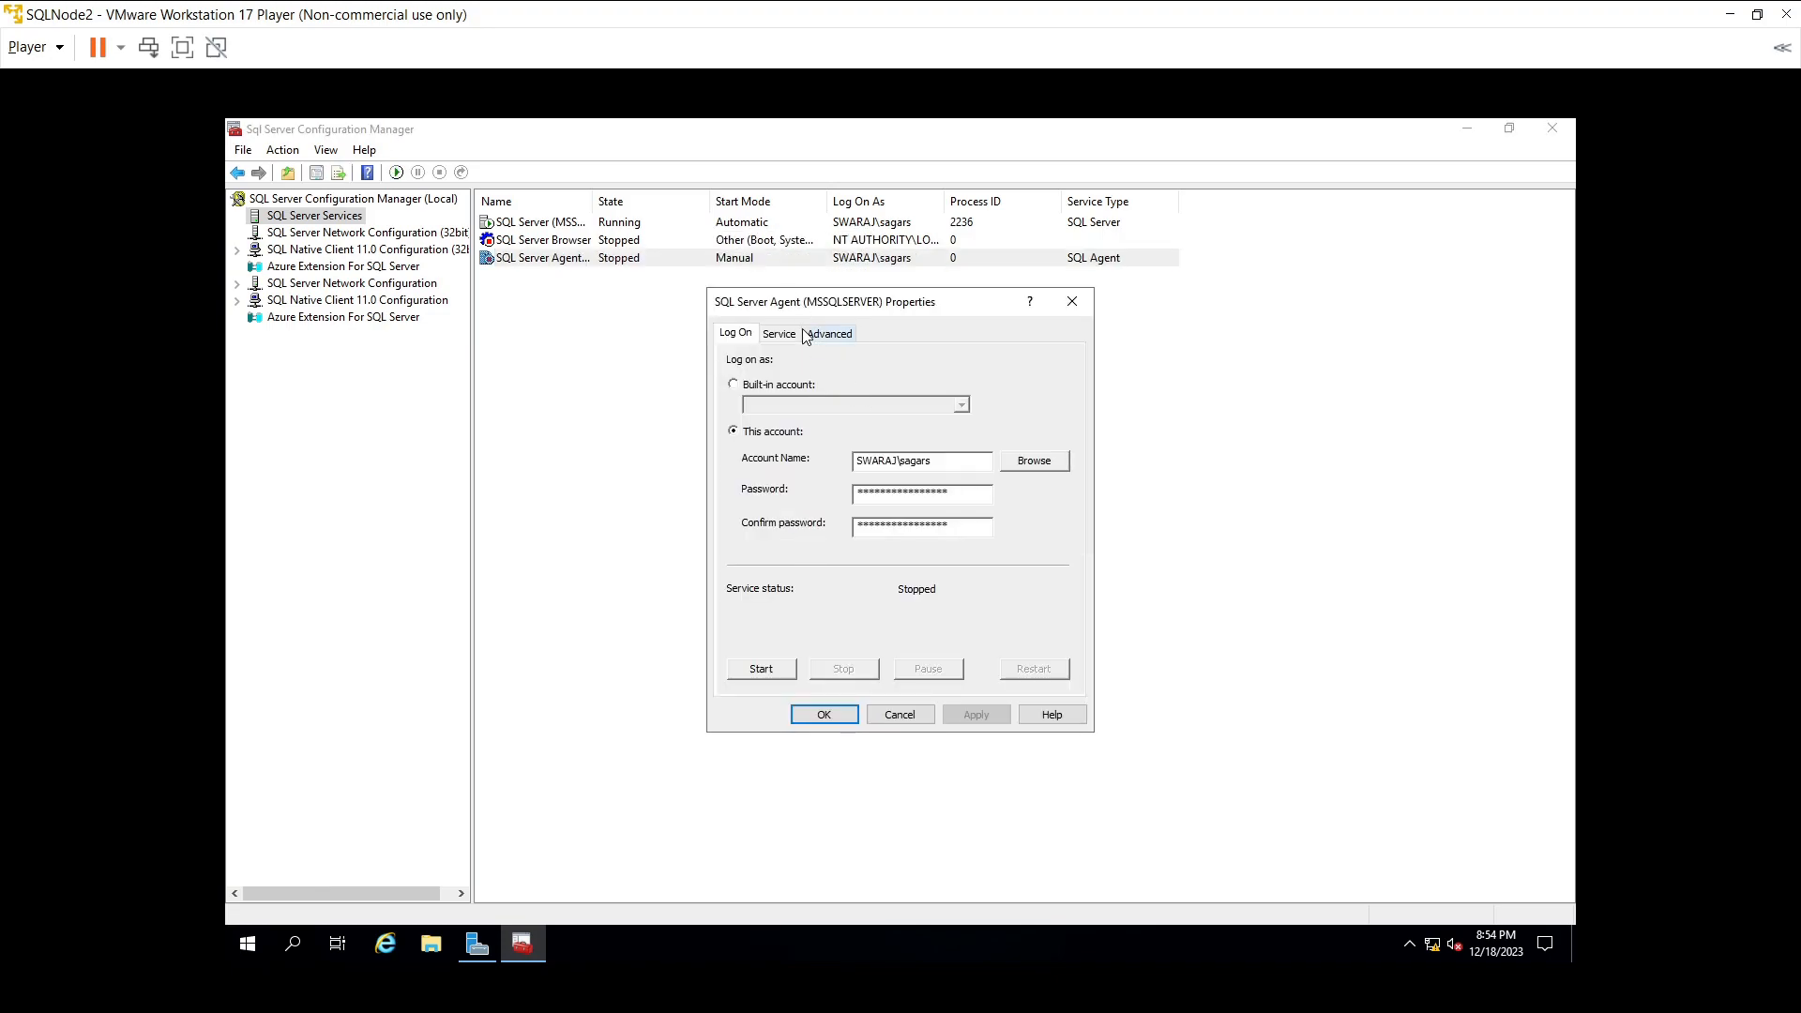
left_click(797, 334)
left_click(973, 484)
left_click(976, 488)
left_click(975, 501)
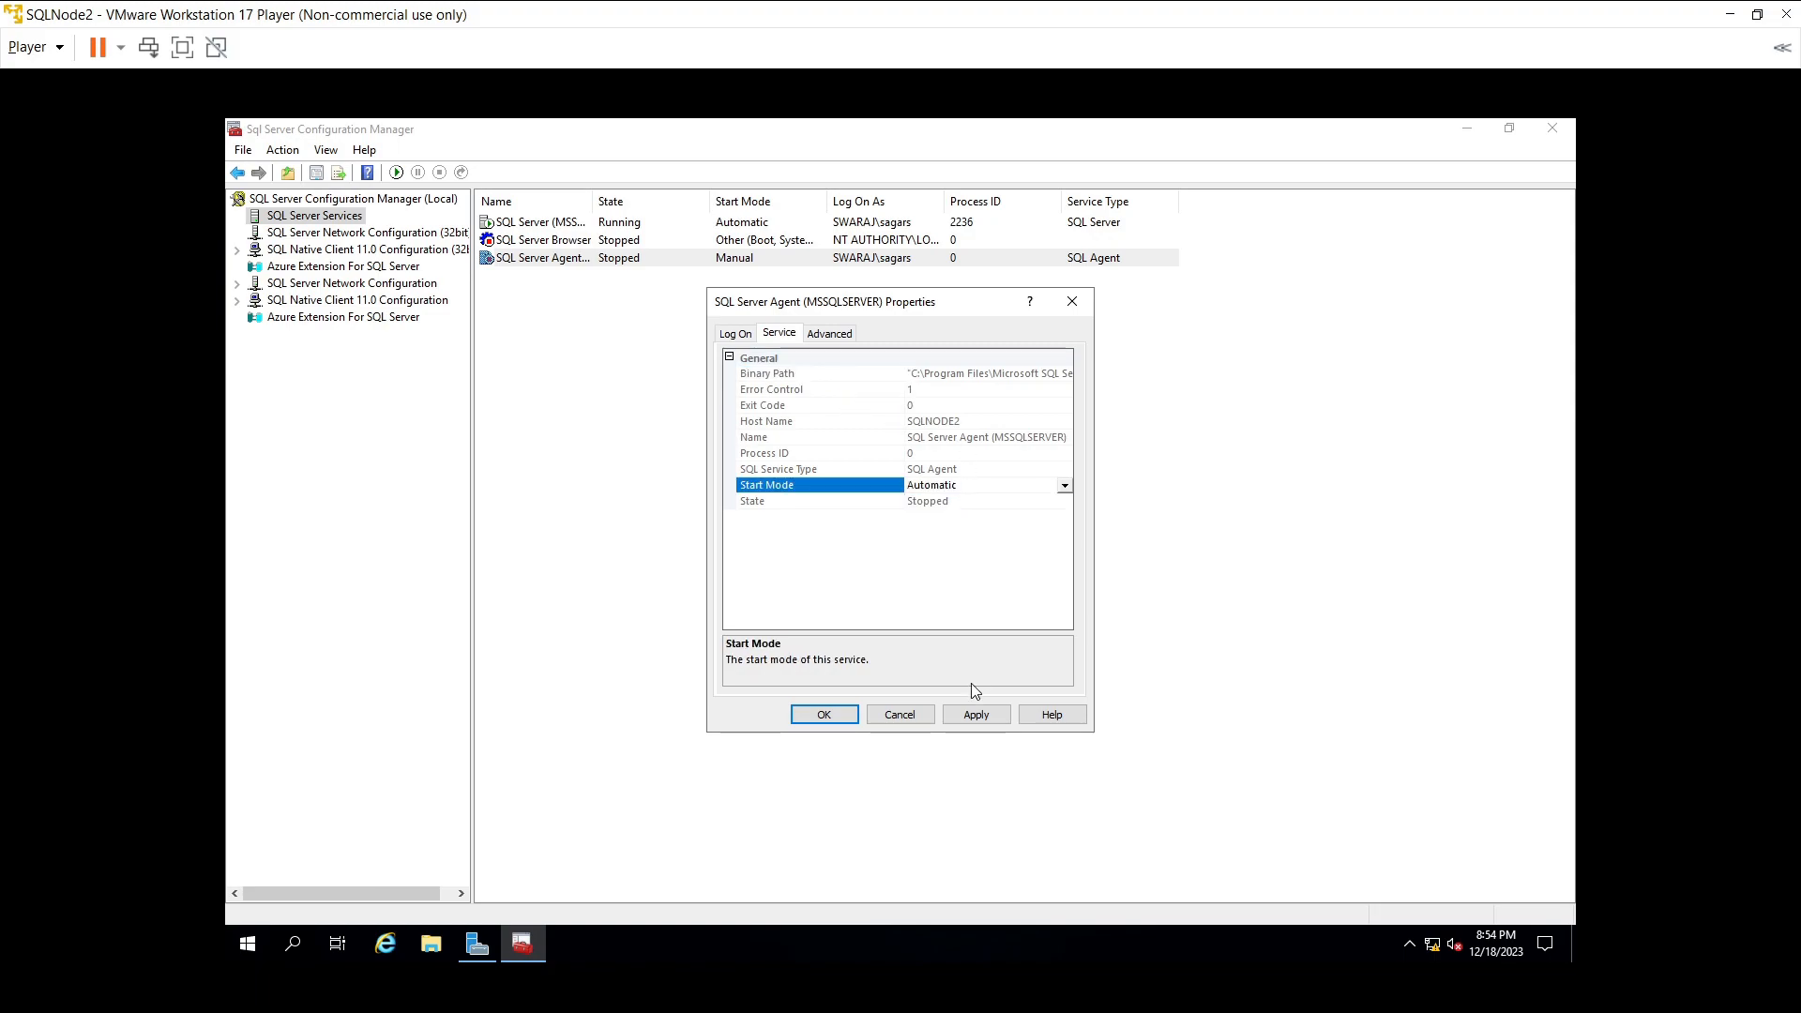
left_click(976, 715)
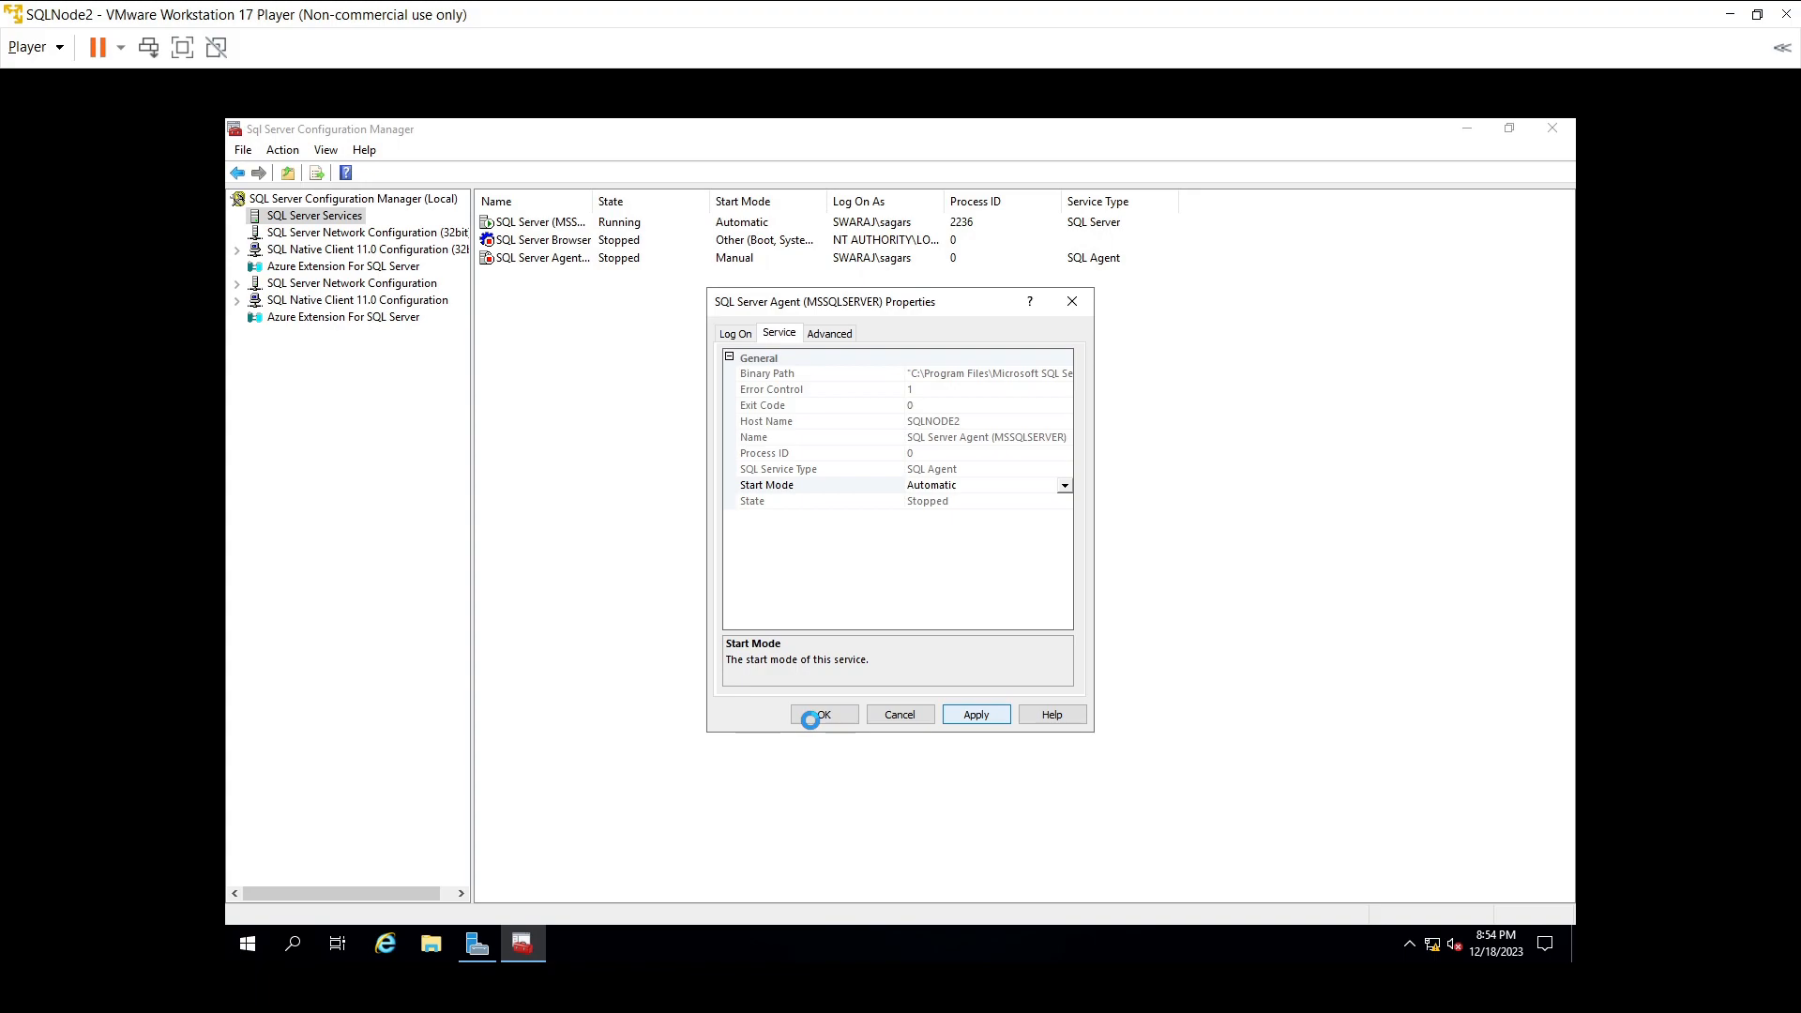
left_click(810, 717)
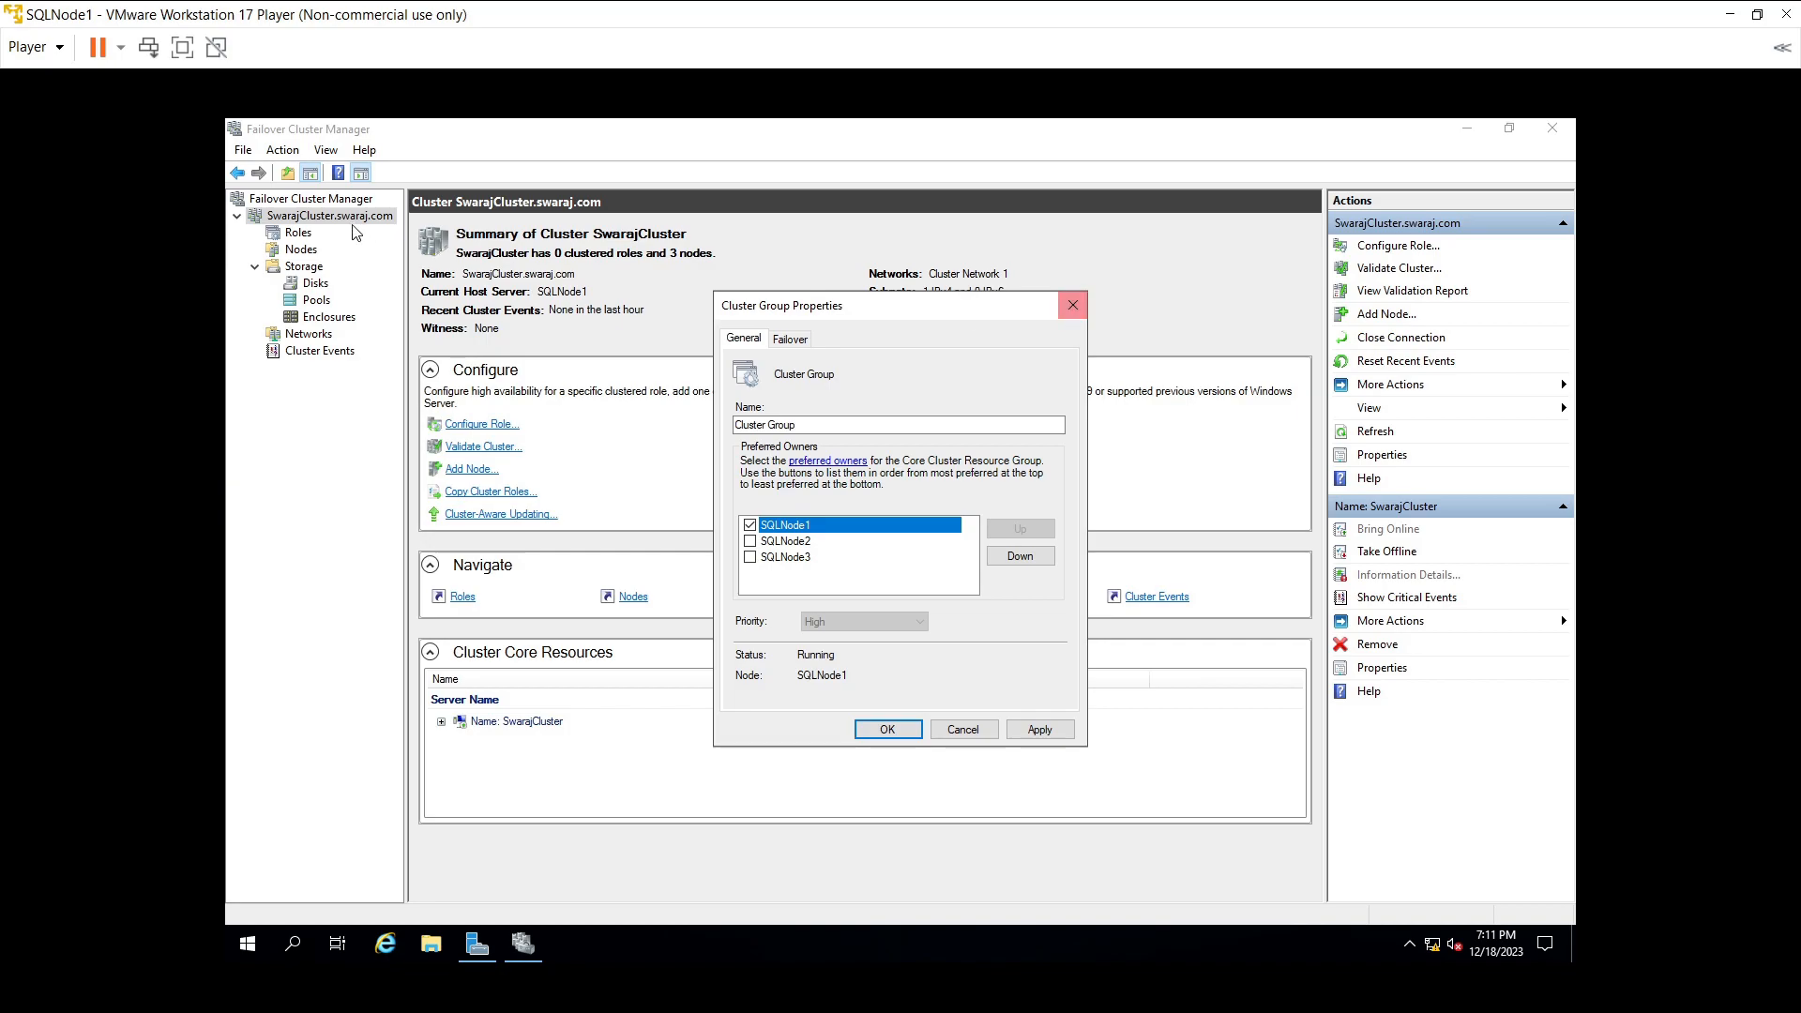
- Close the Cluster Group and cluster properties, then show SwarajCluster's Cluster Permissions list
left_click(1072, 305)
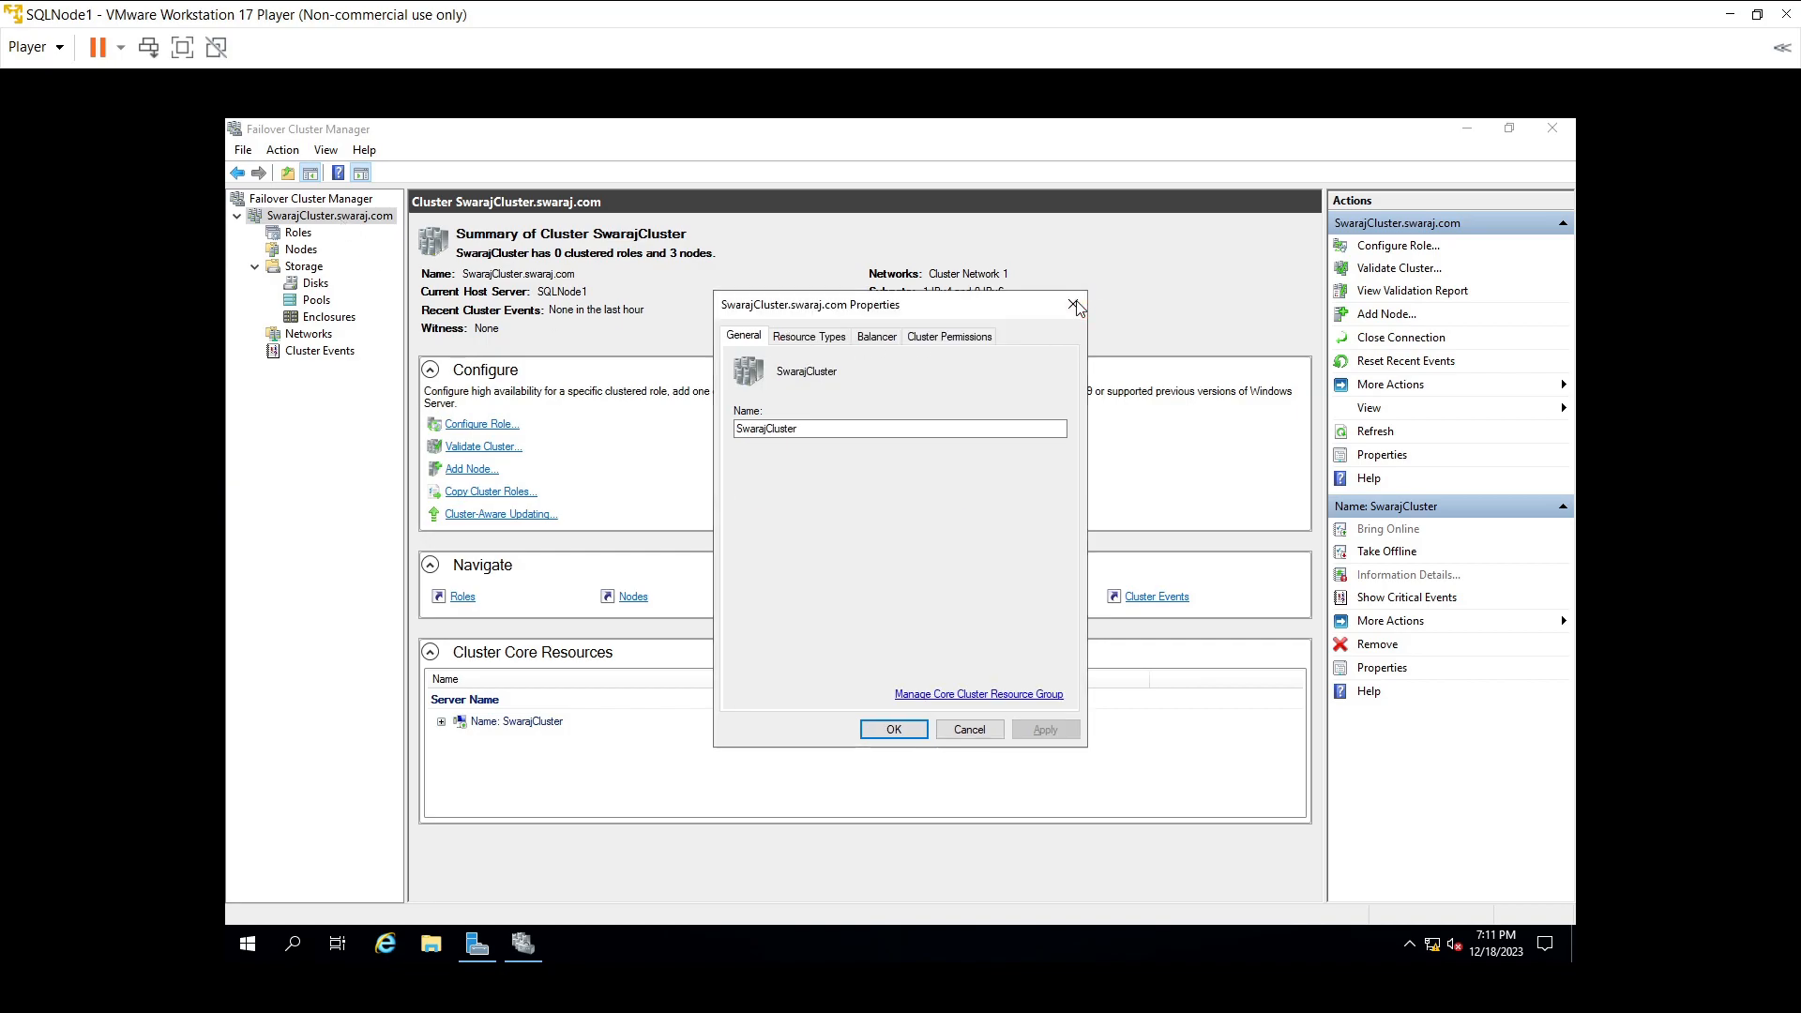
left_click(966, 731)
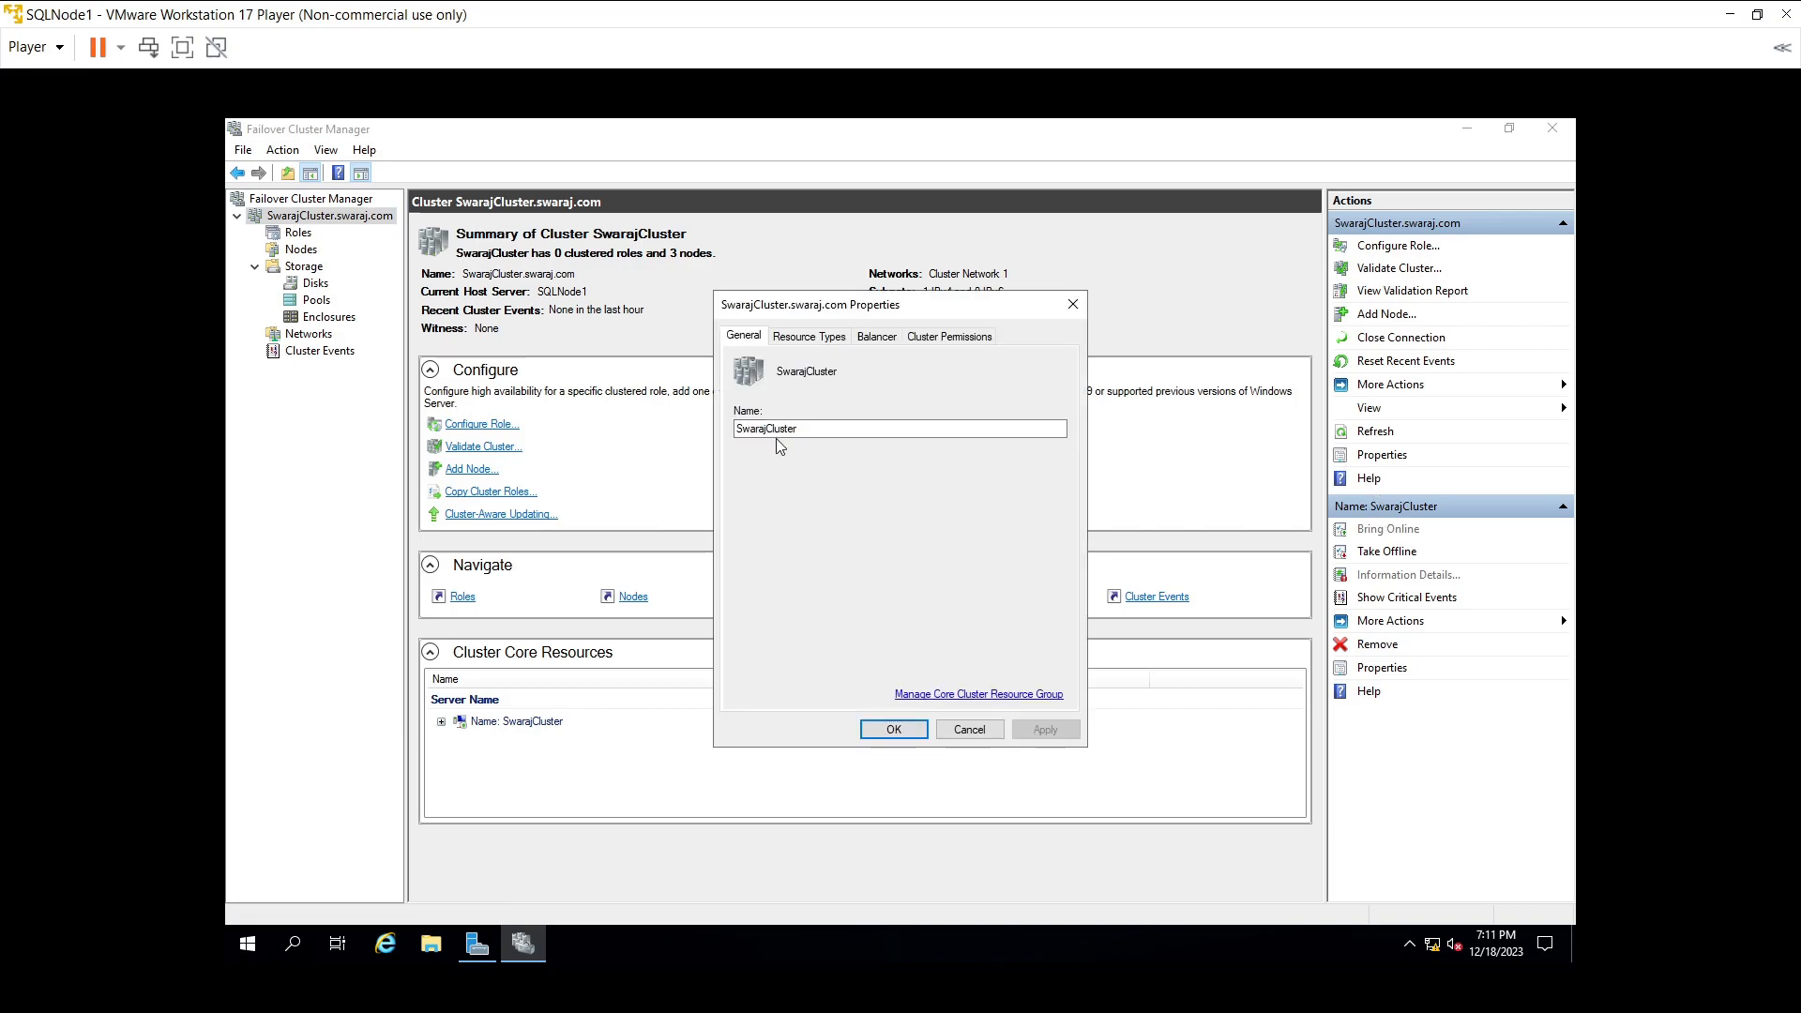
left_click(814, 339)
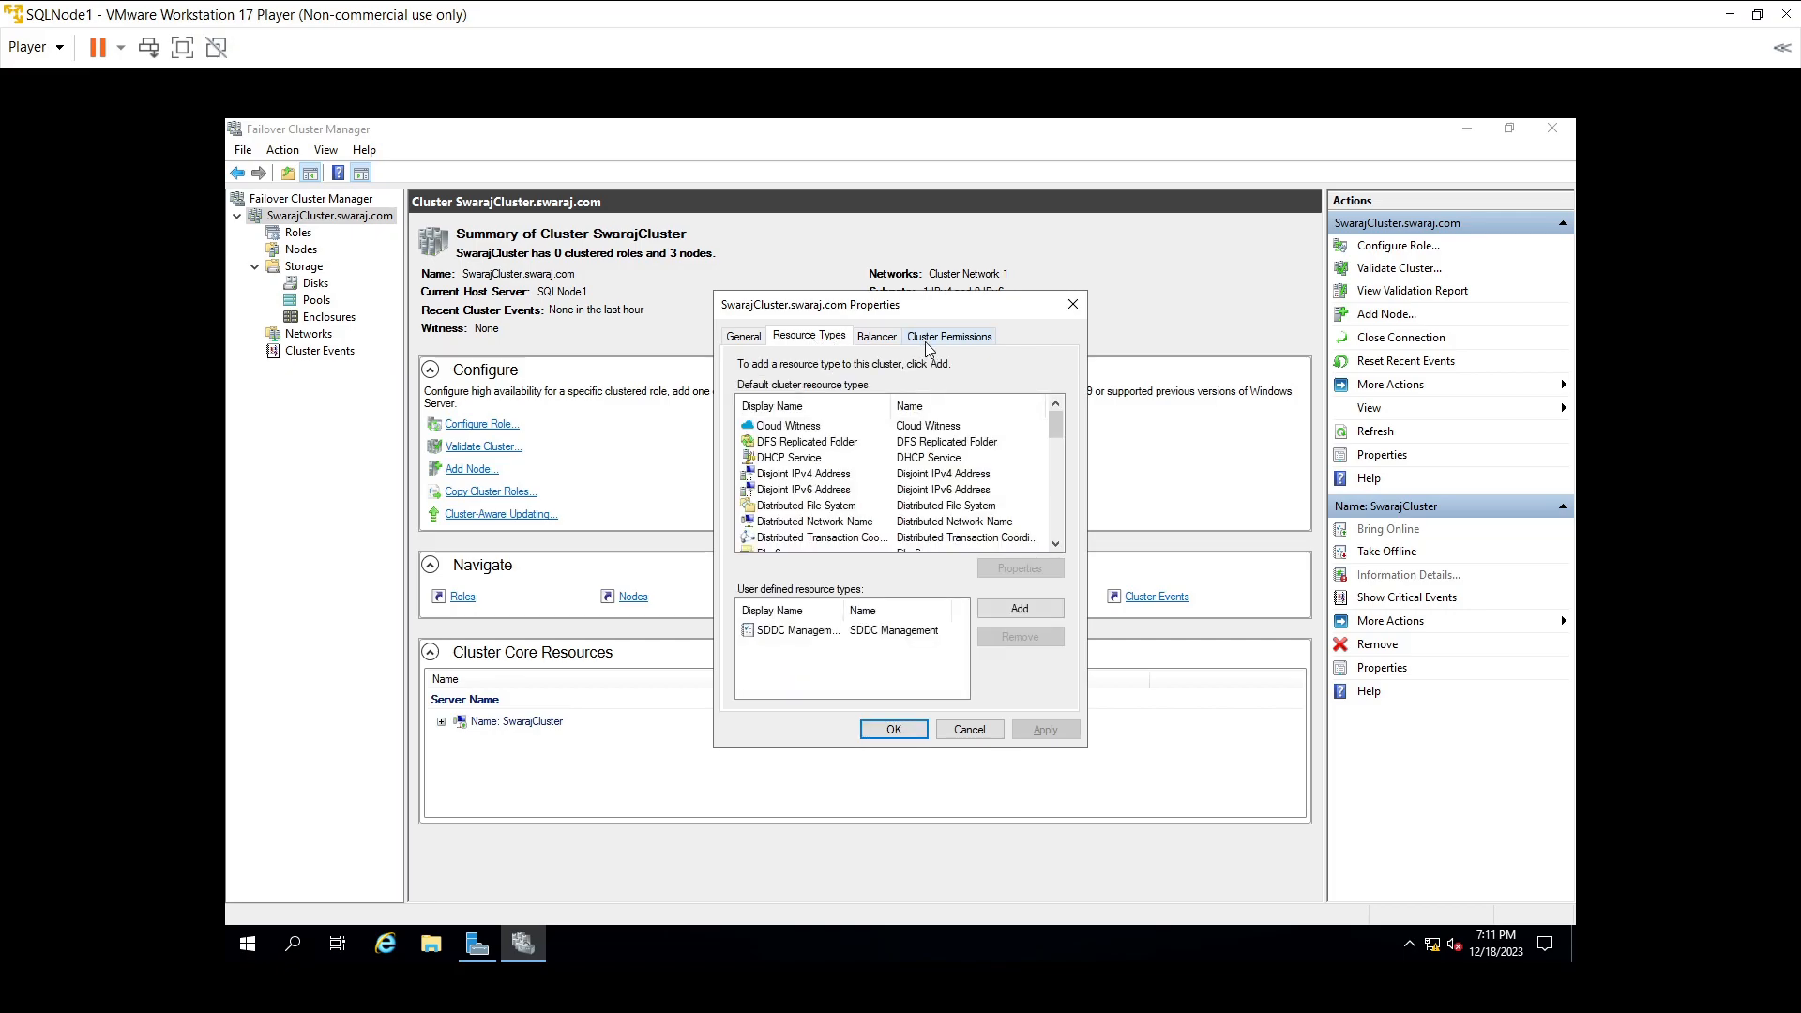
left_click(972, 339)
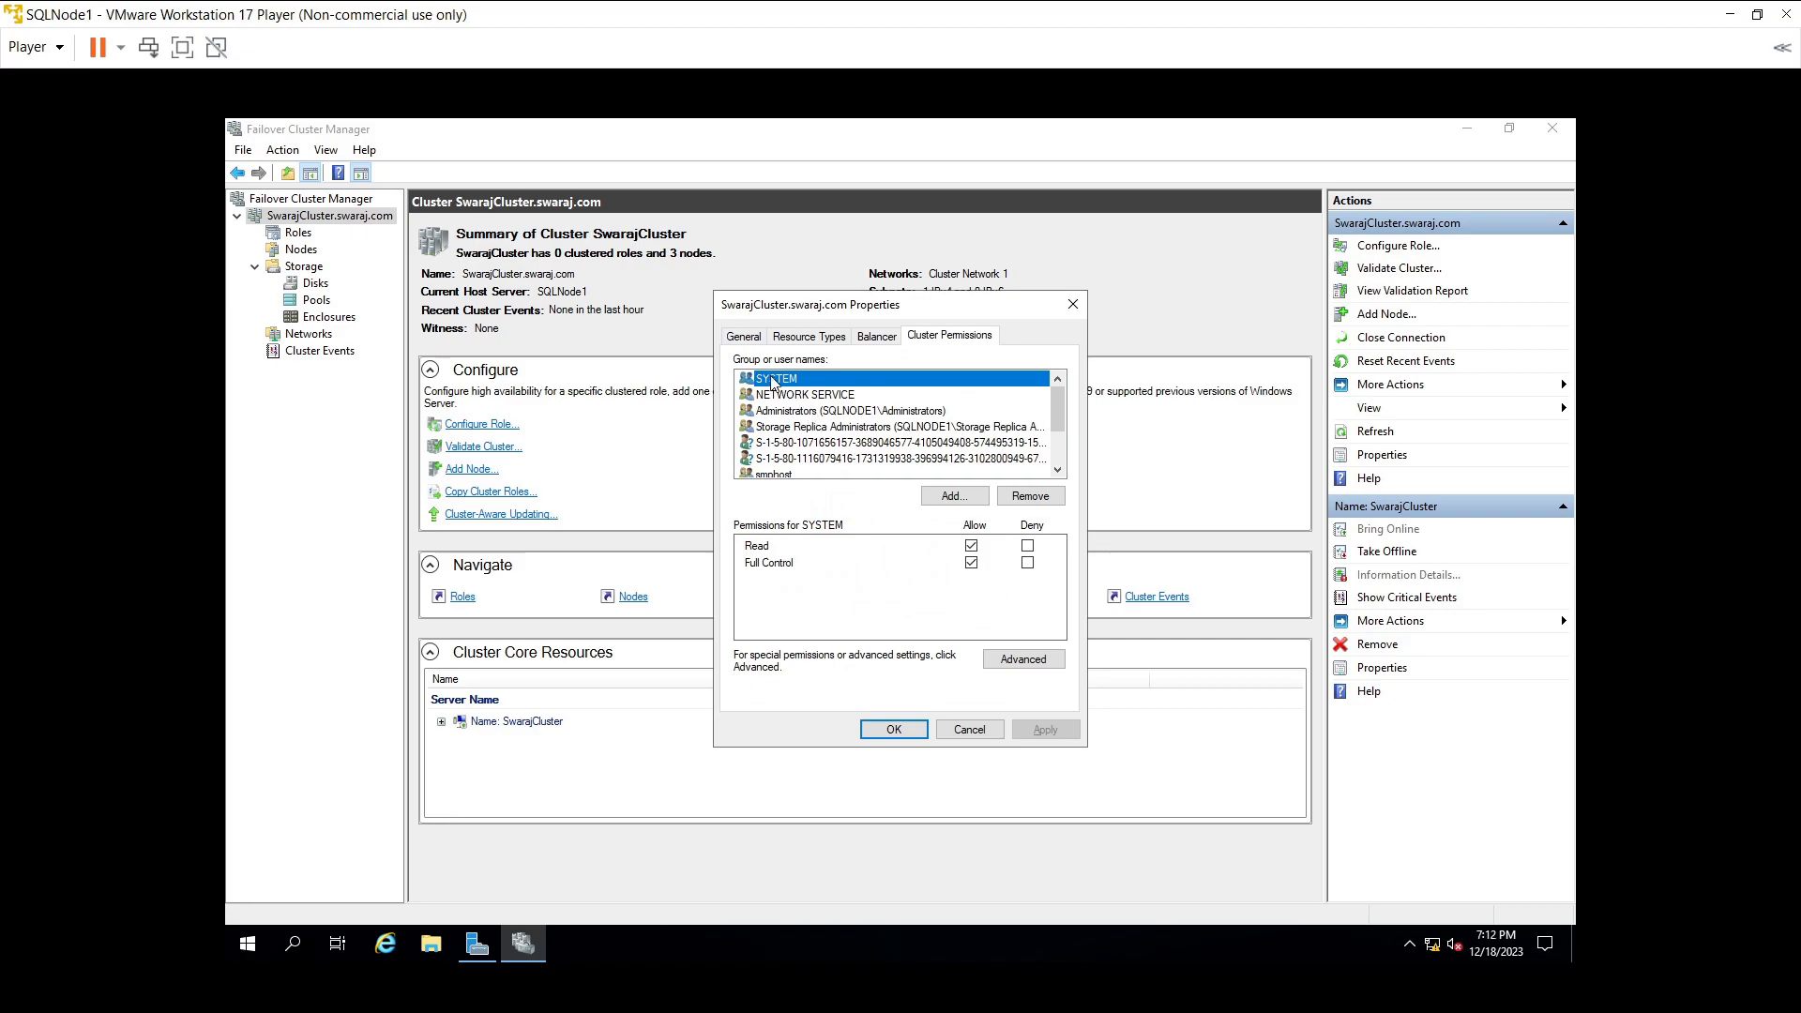
- Add a domain user to the cluster permissions, verifying the name with domain administrator credentials
left_click(943, 495)
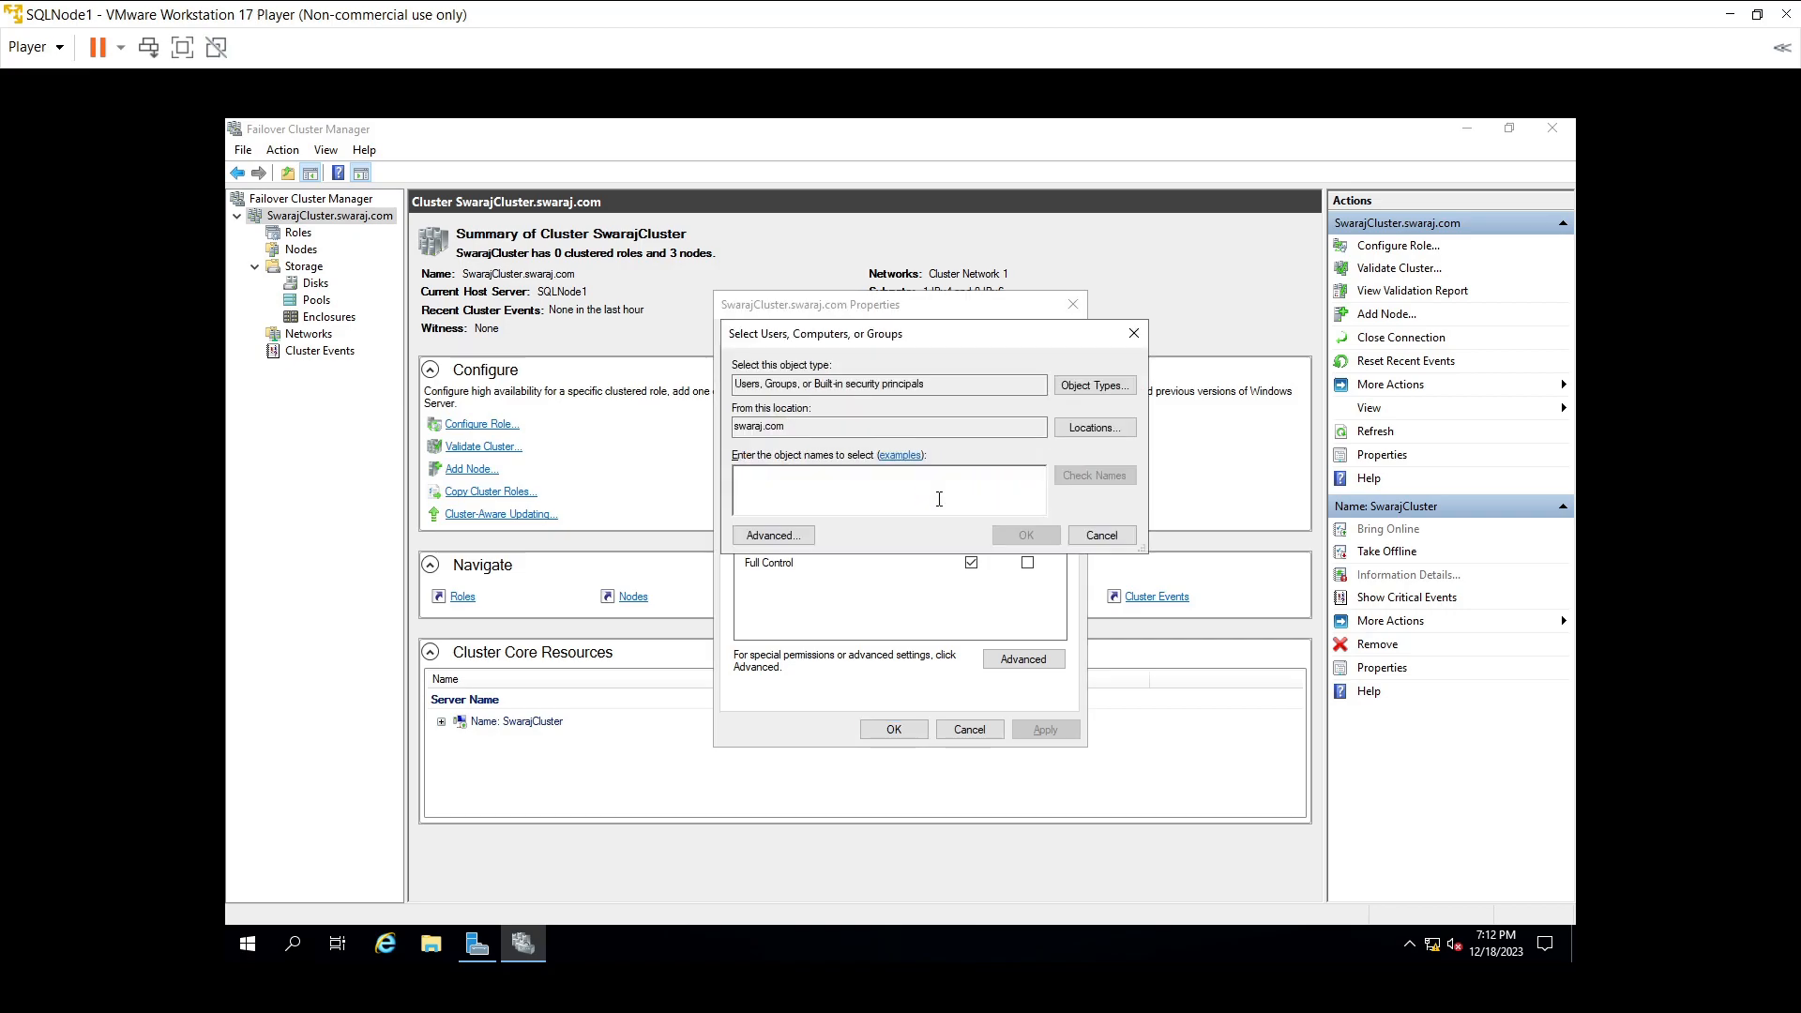
type("sagar")
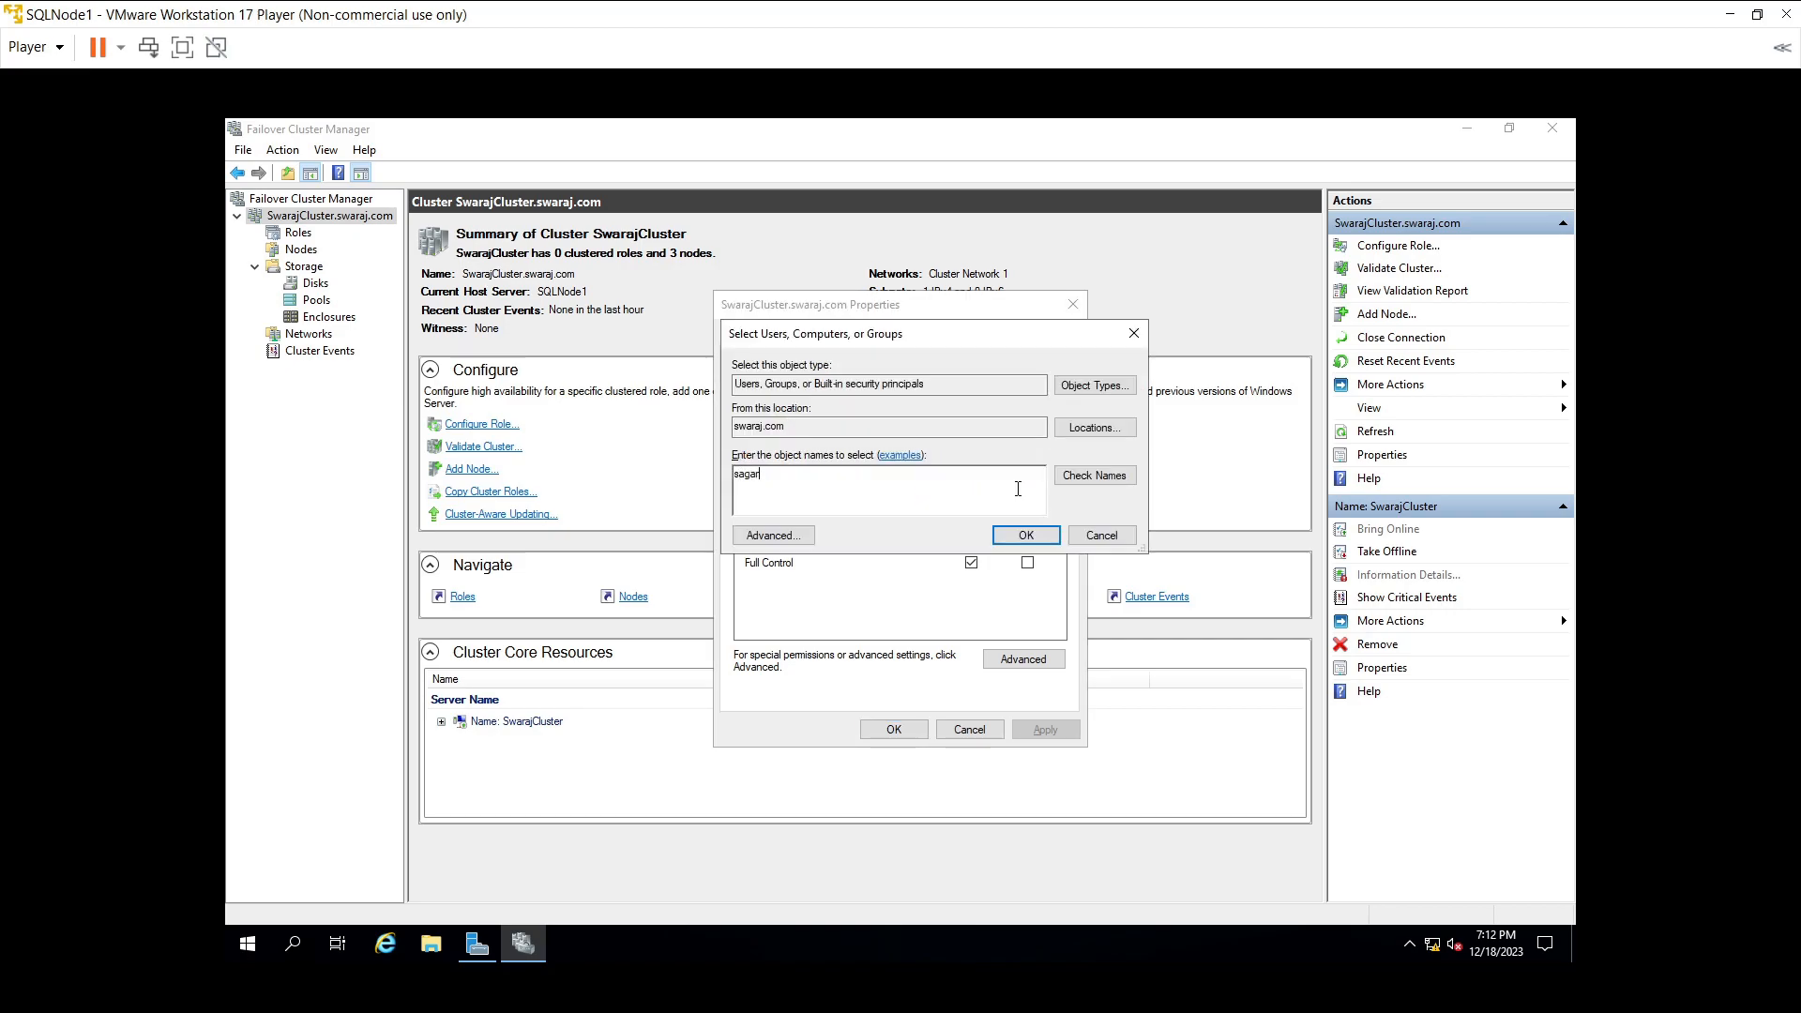
left_click(1076, 481)
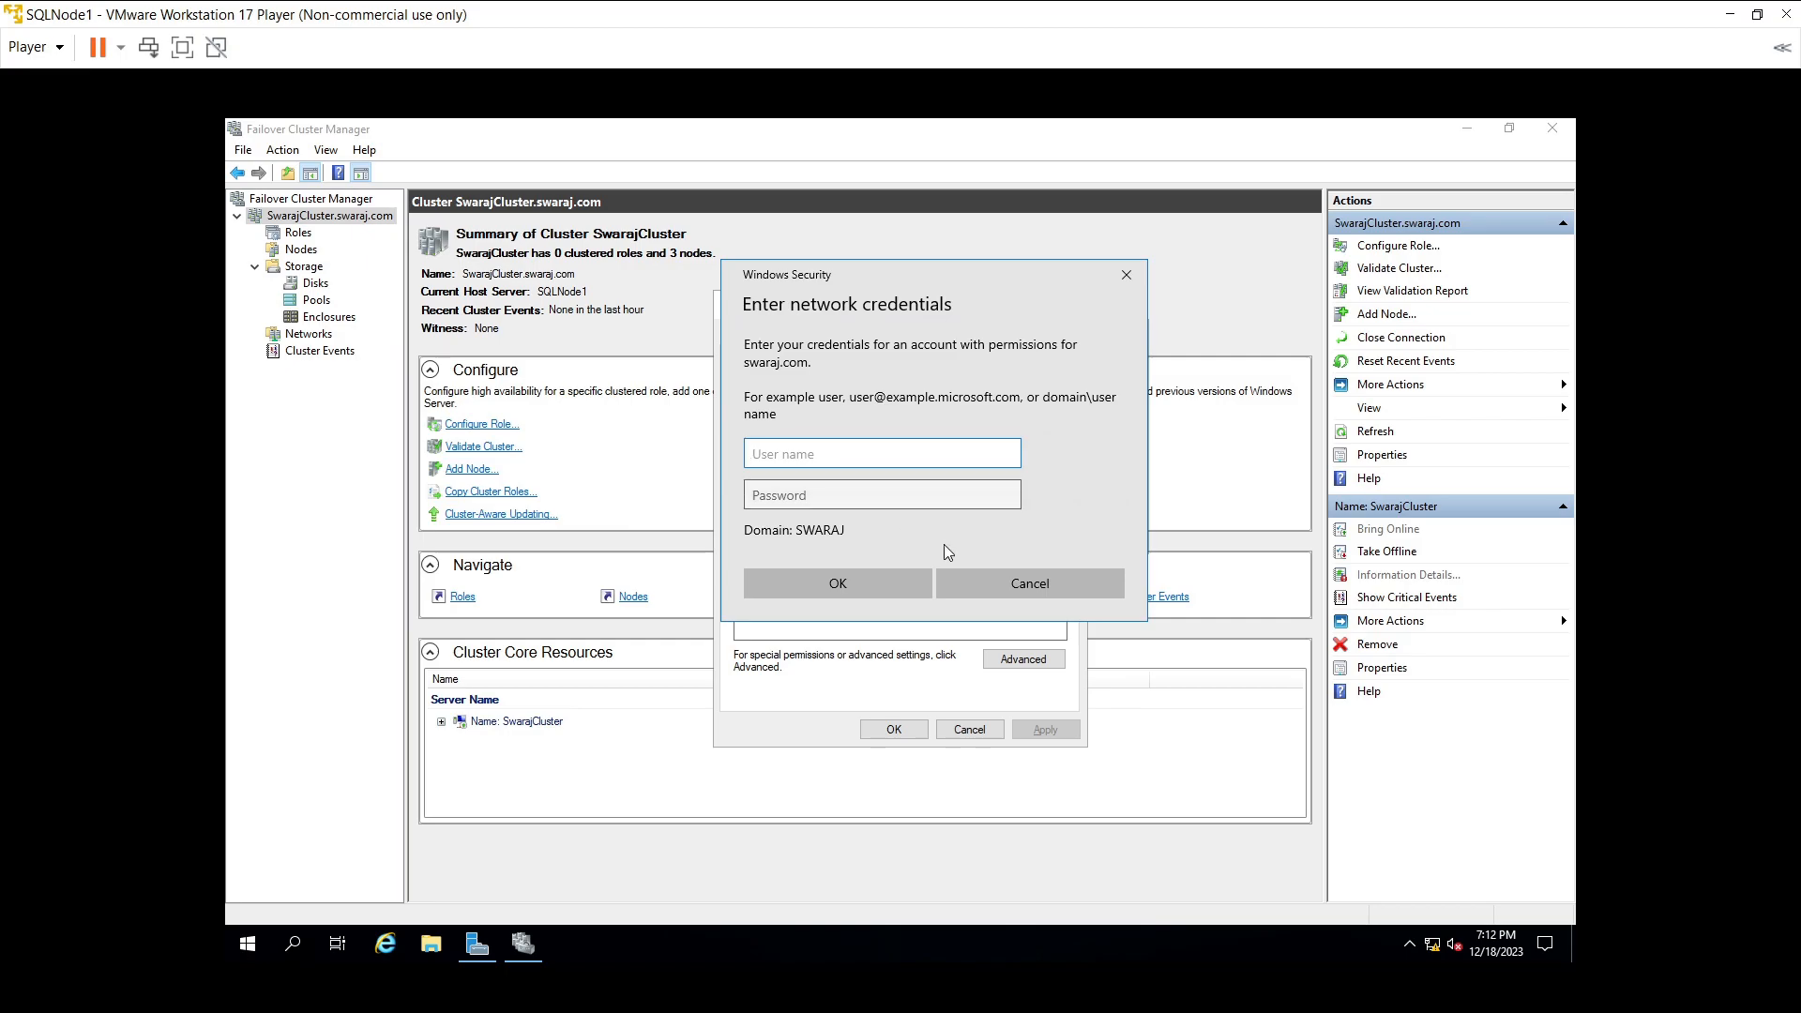
left_click(1020, 585)
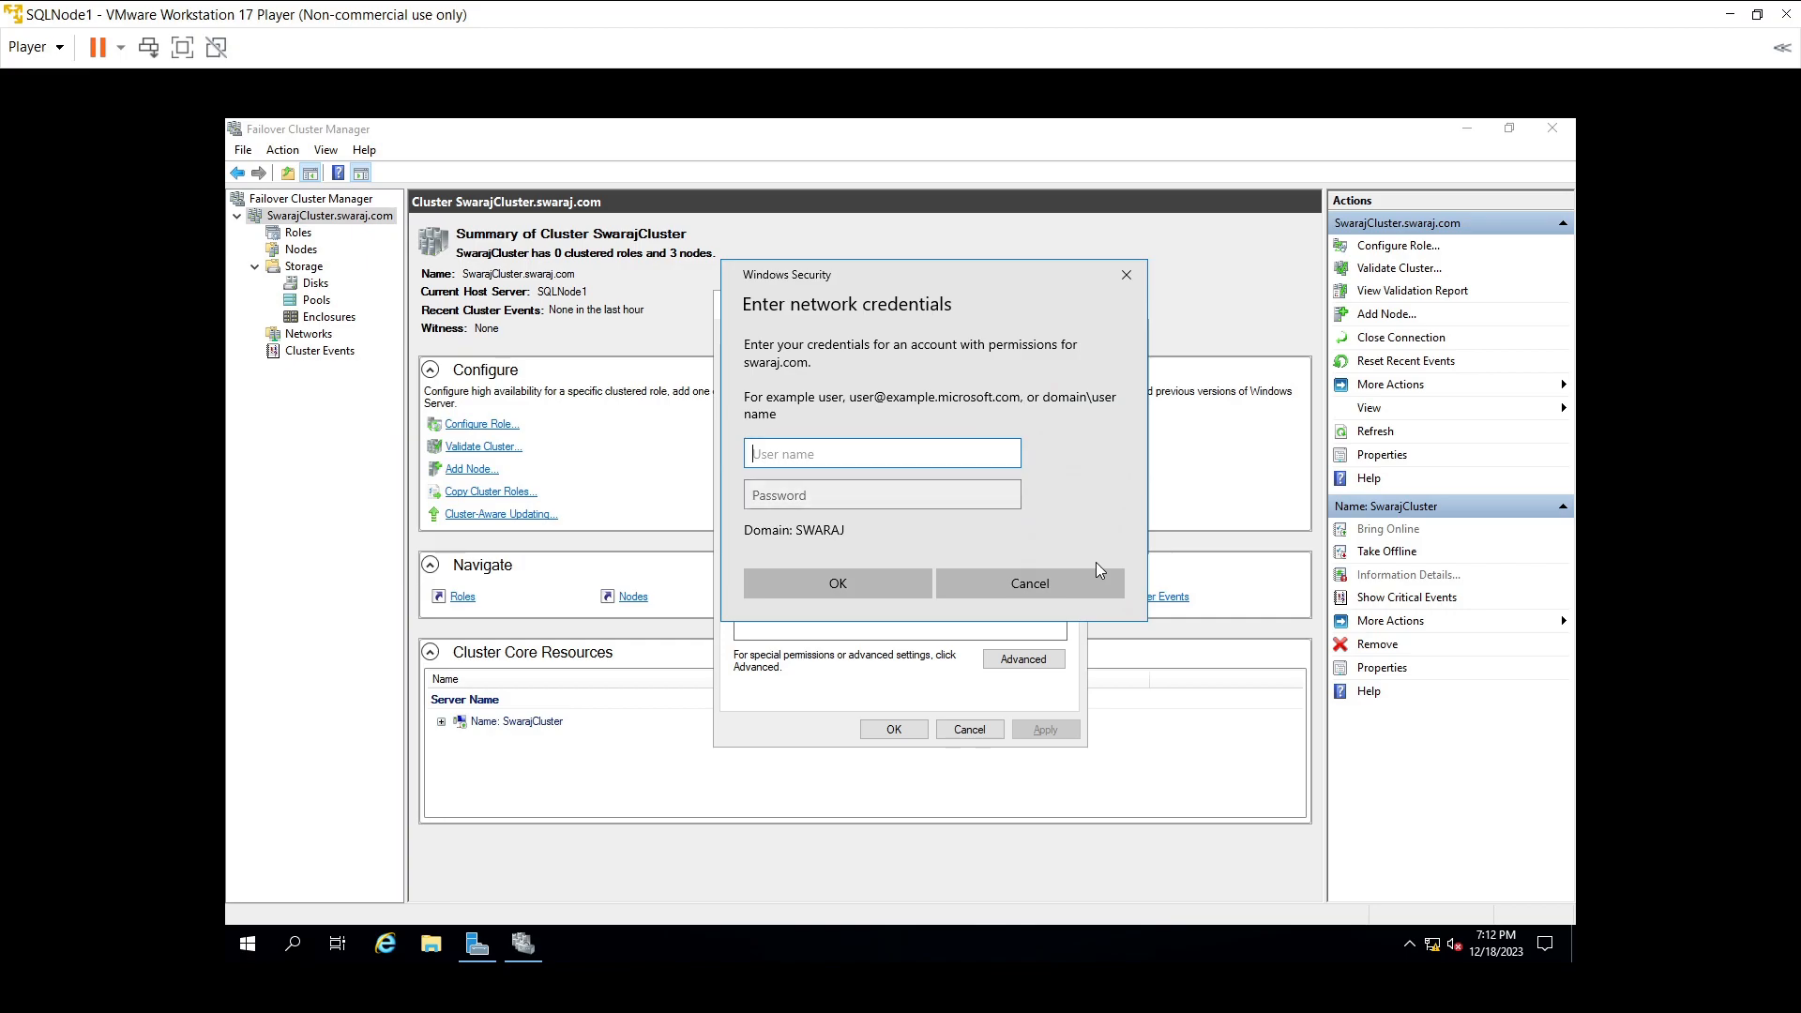
left_click(1024, 583)
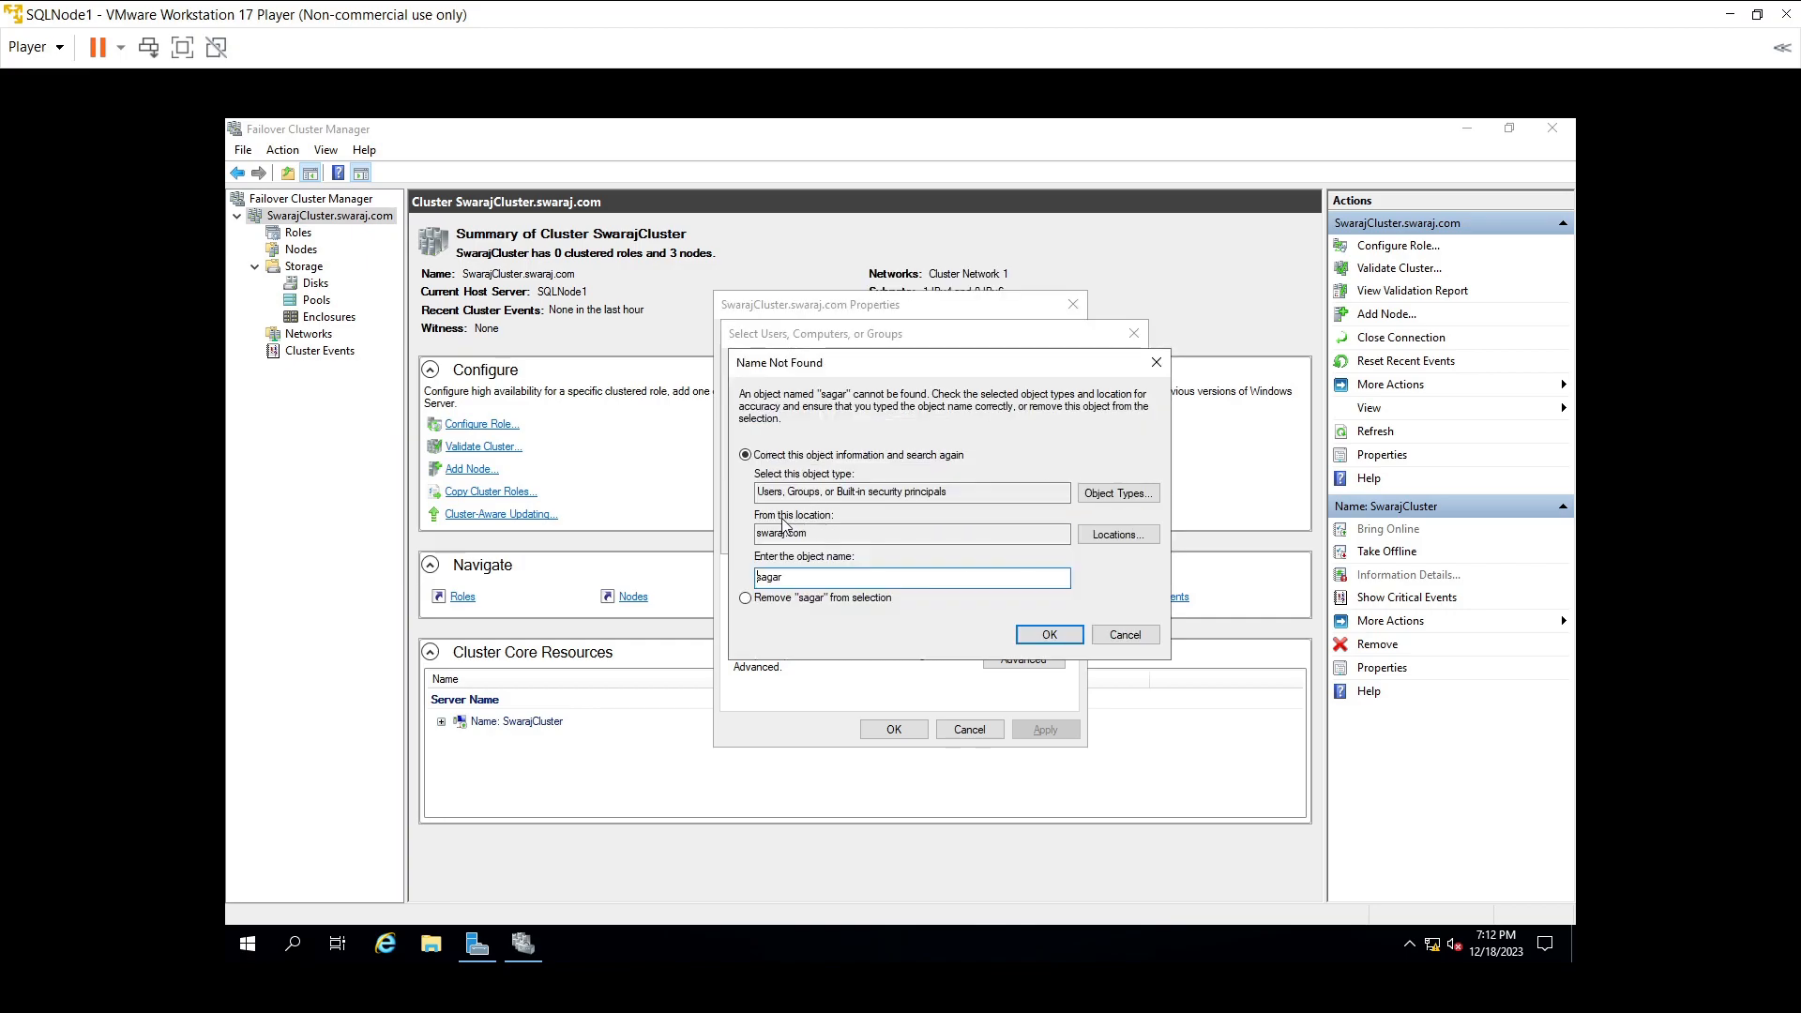
left_click(1124, 634)
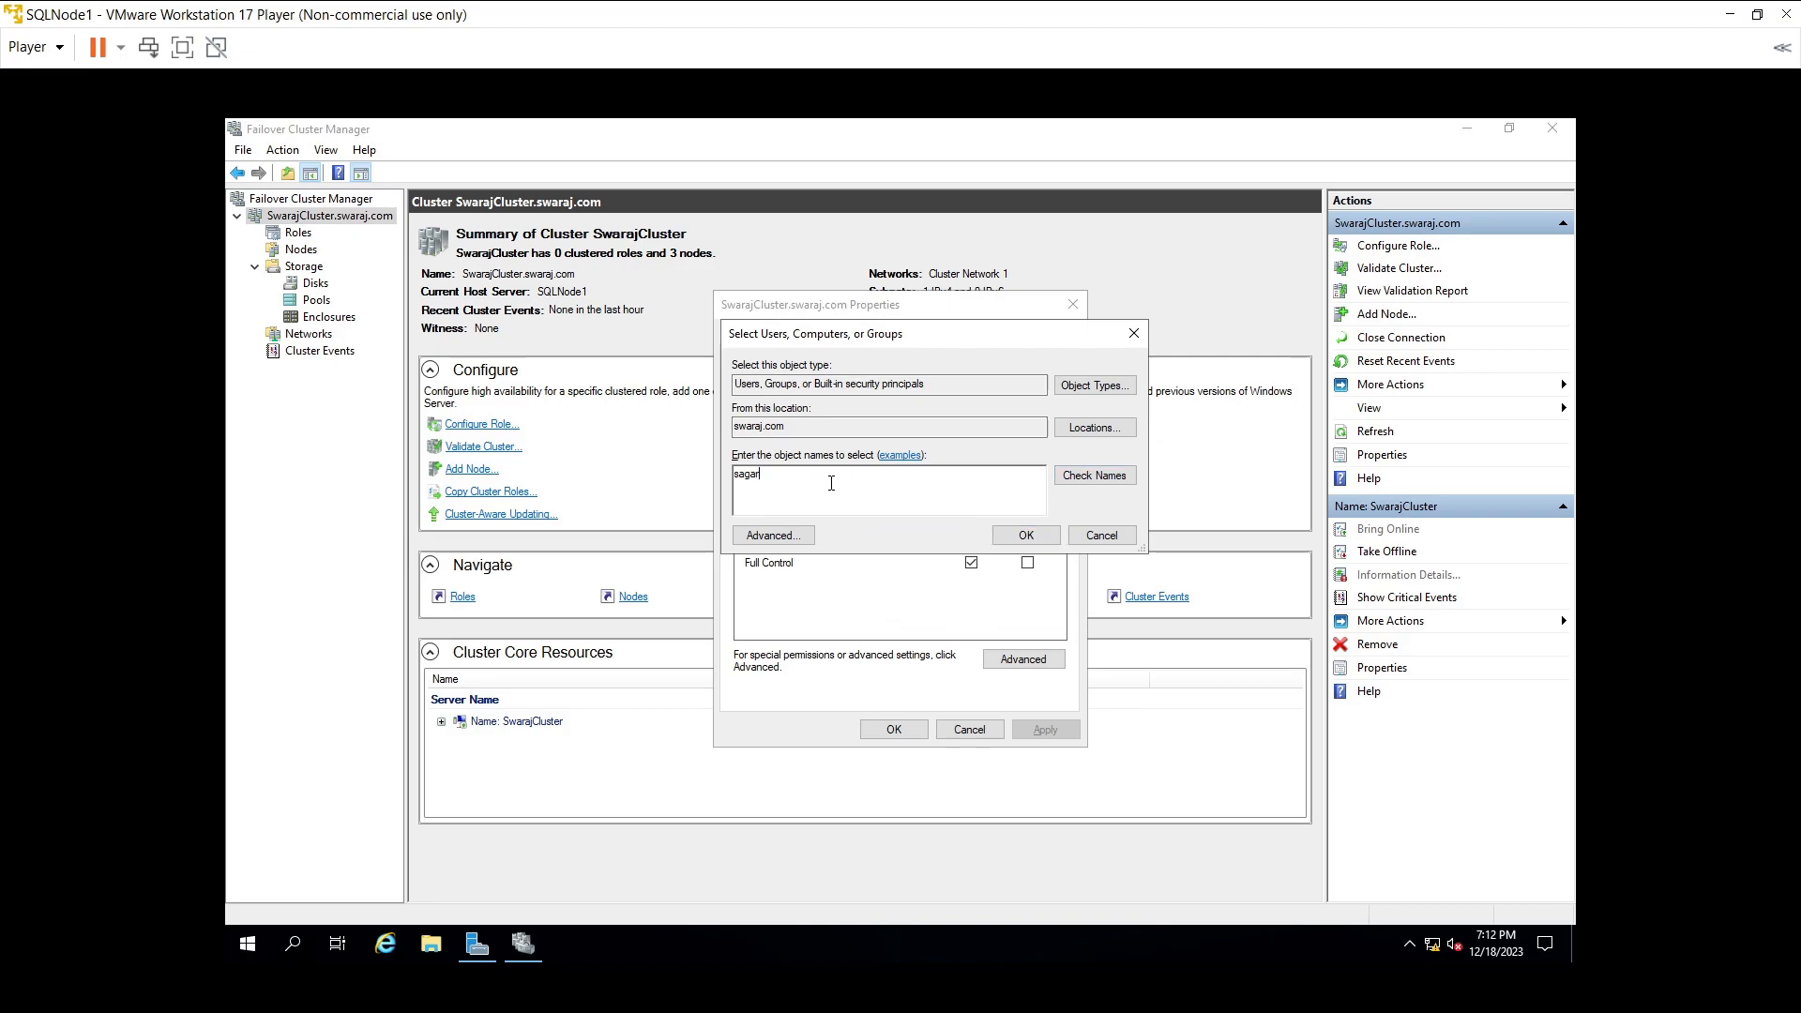
type("s")
left_click(1093, 476)
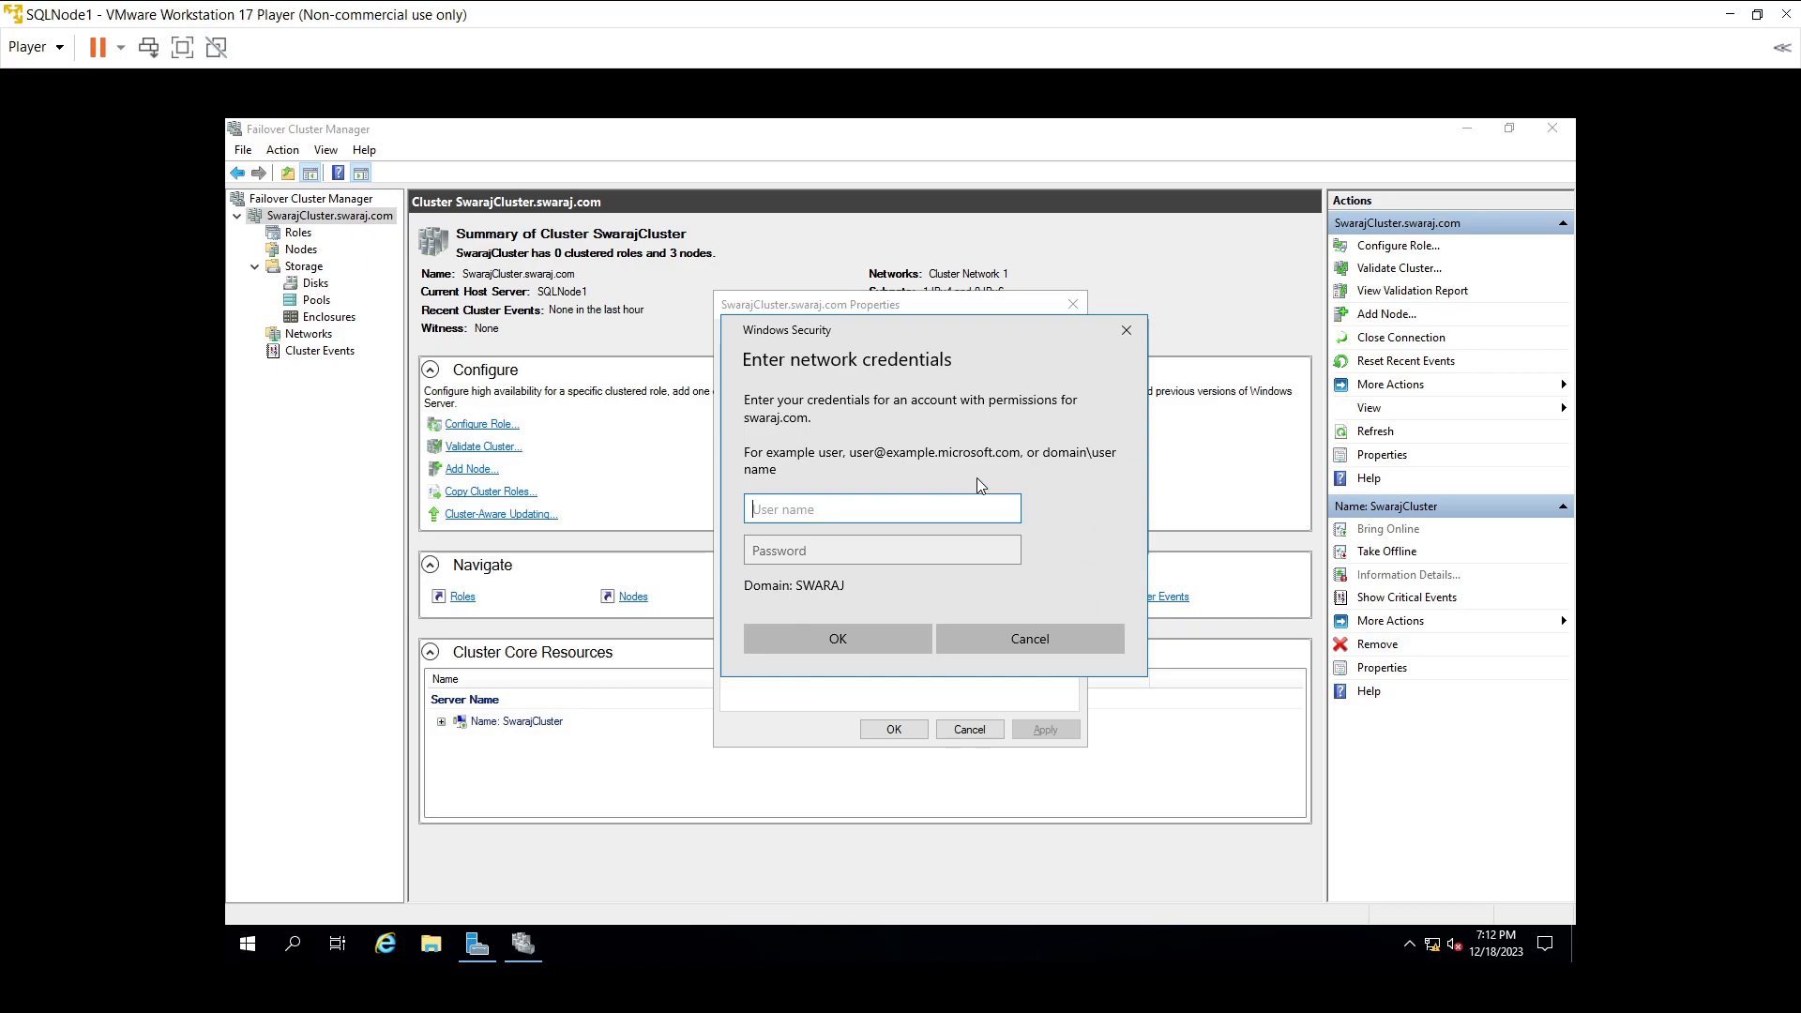
type("administrator")
key("Tab")
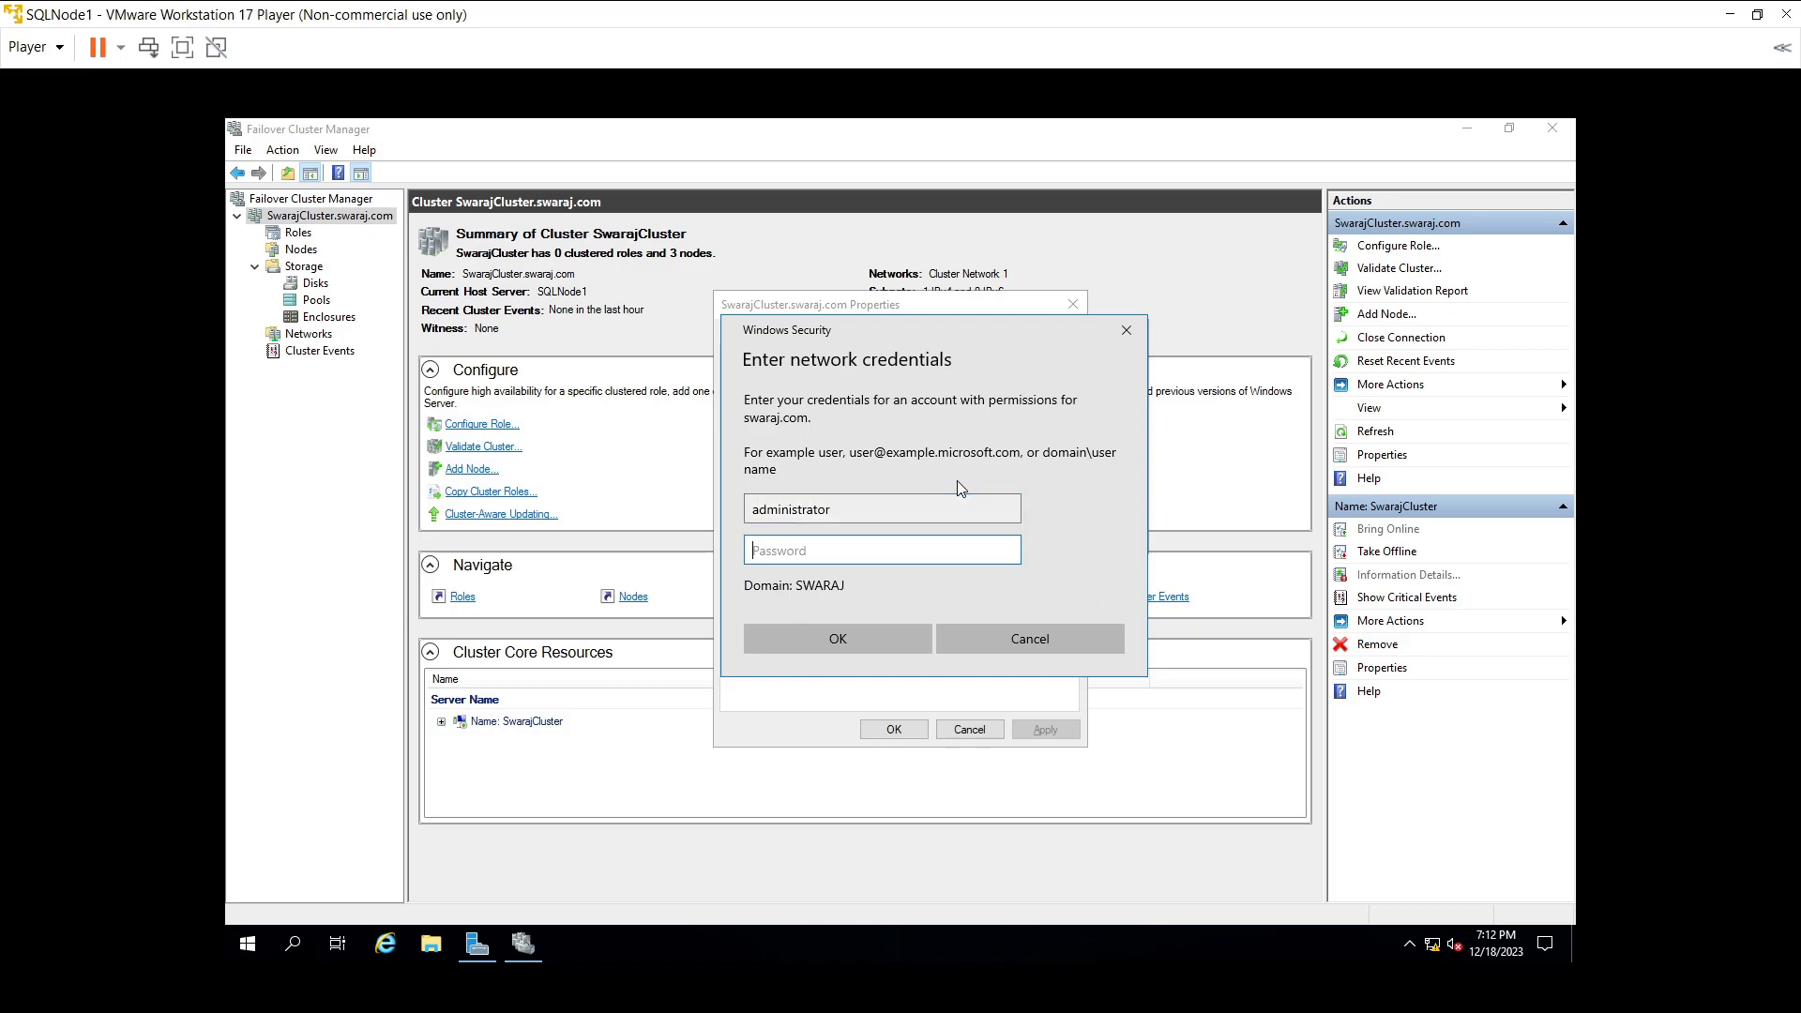
type("••••••••")
left_click(889, 639)
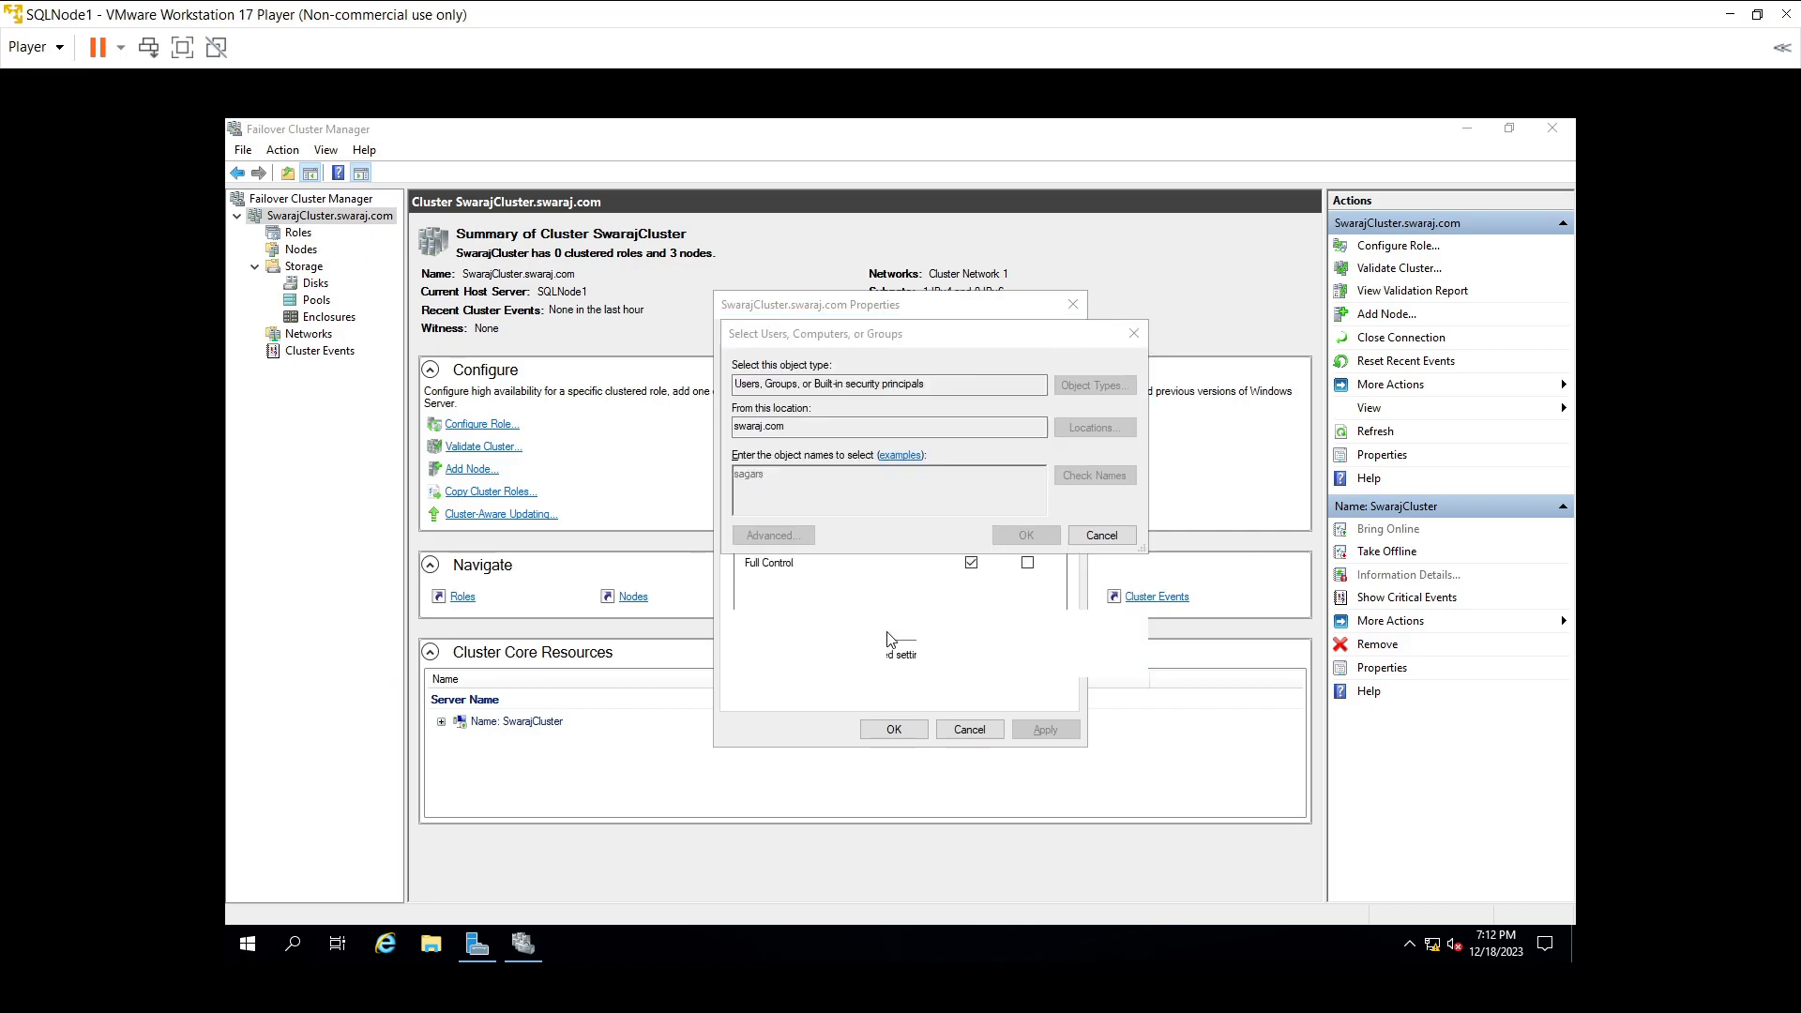
- Grant the added user Full Control on SwarajCluster and apply the change
left_click(1023, 535)
left_click(906, 460)
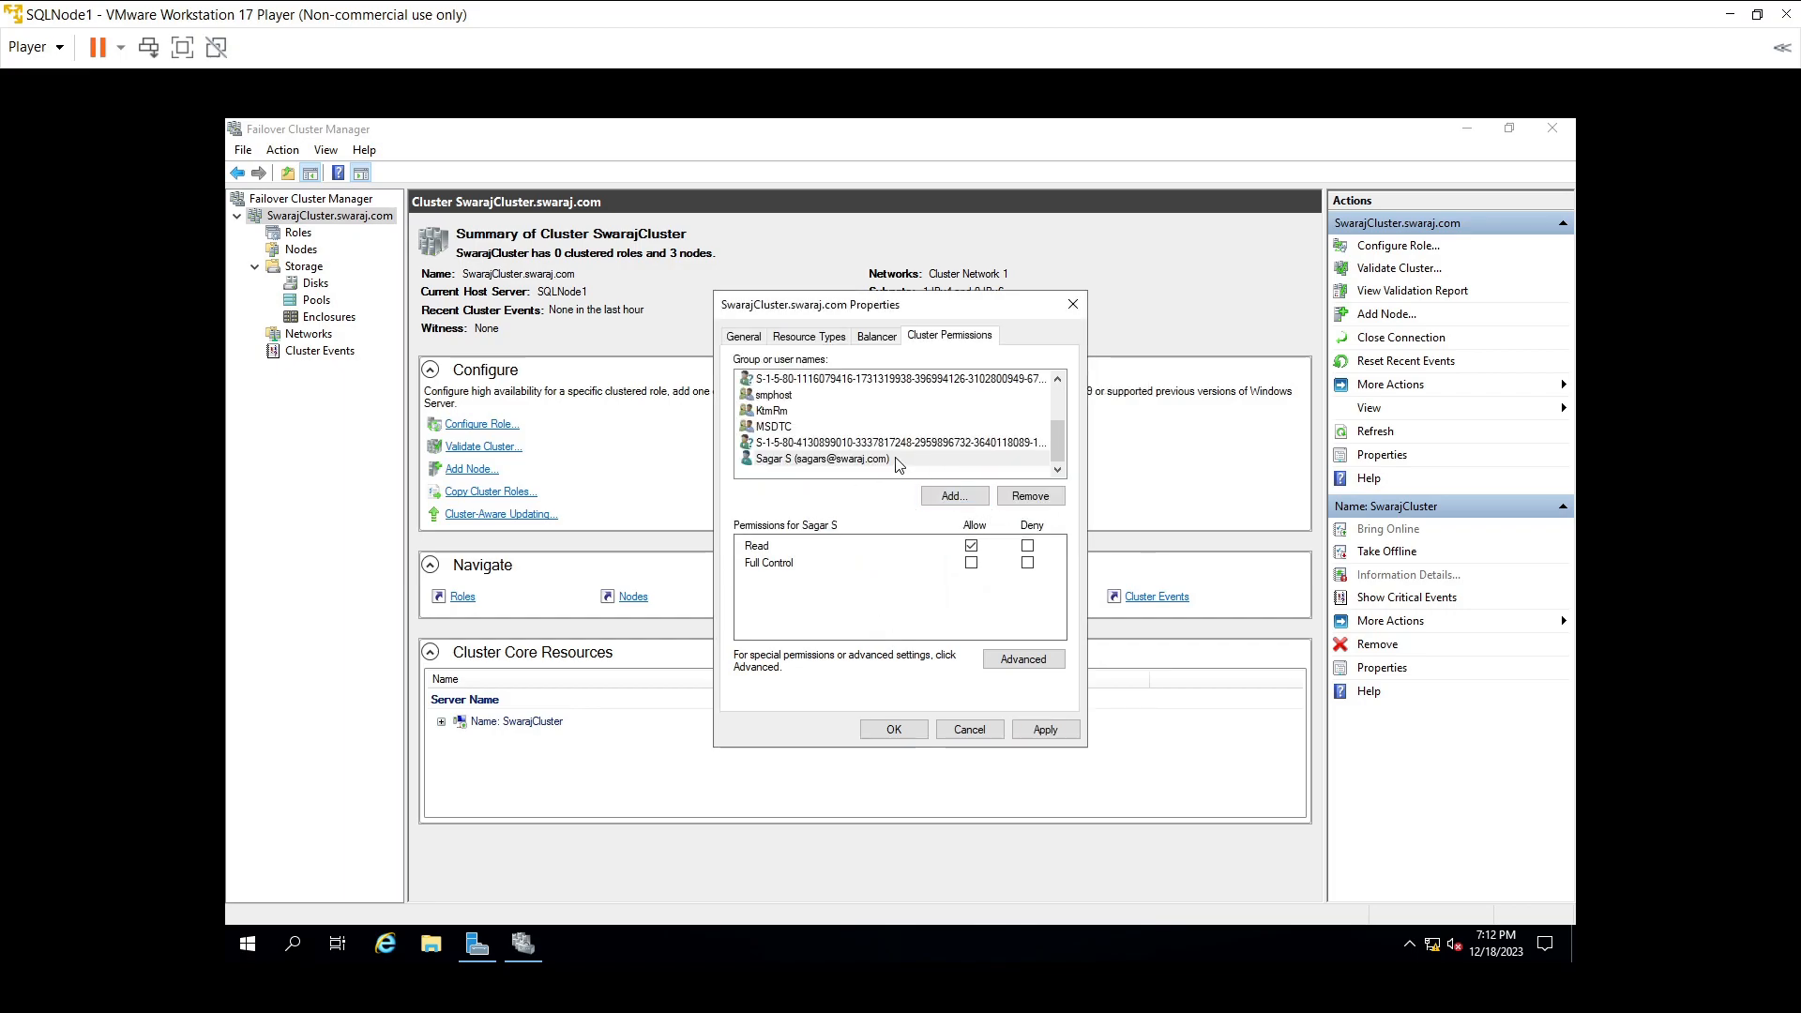
left_click(972, 564)
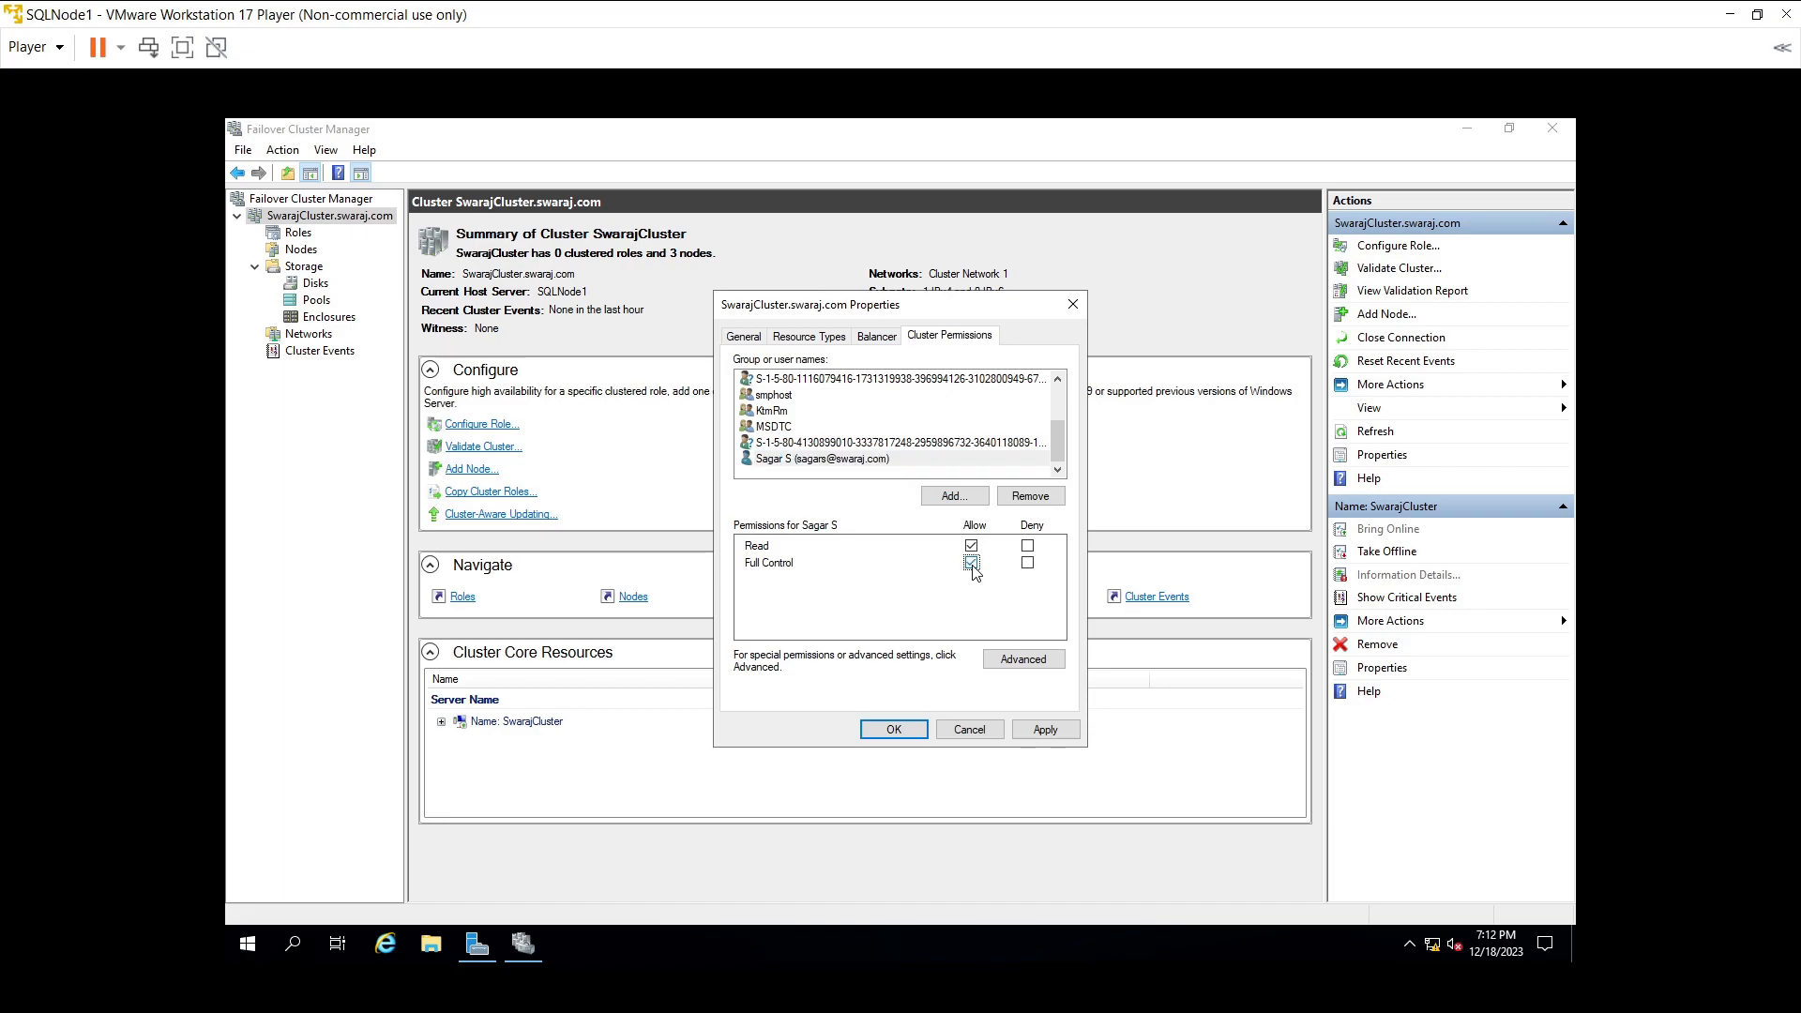
left_click(1043, 731)
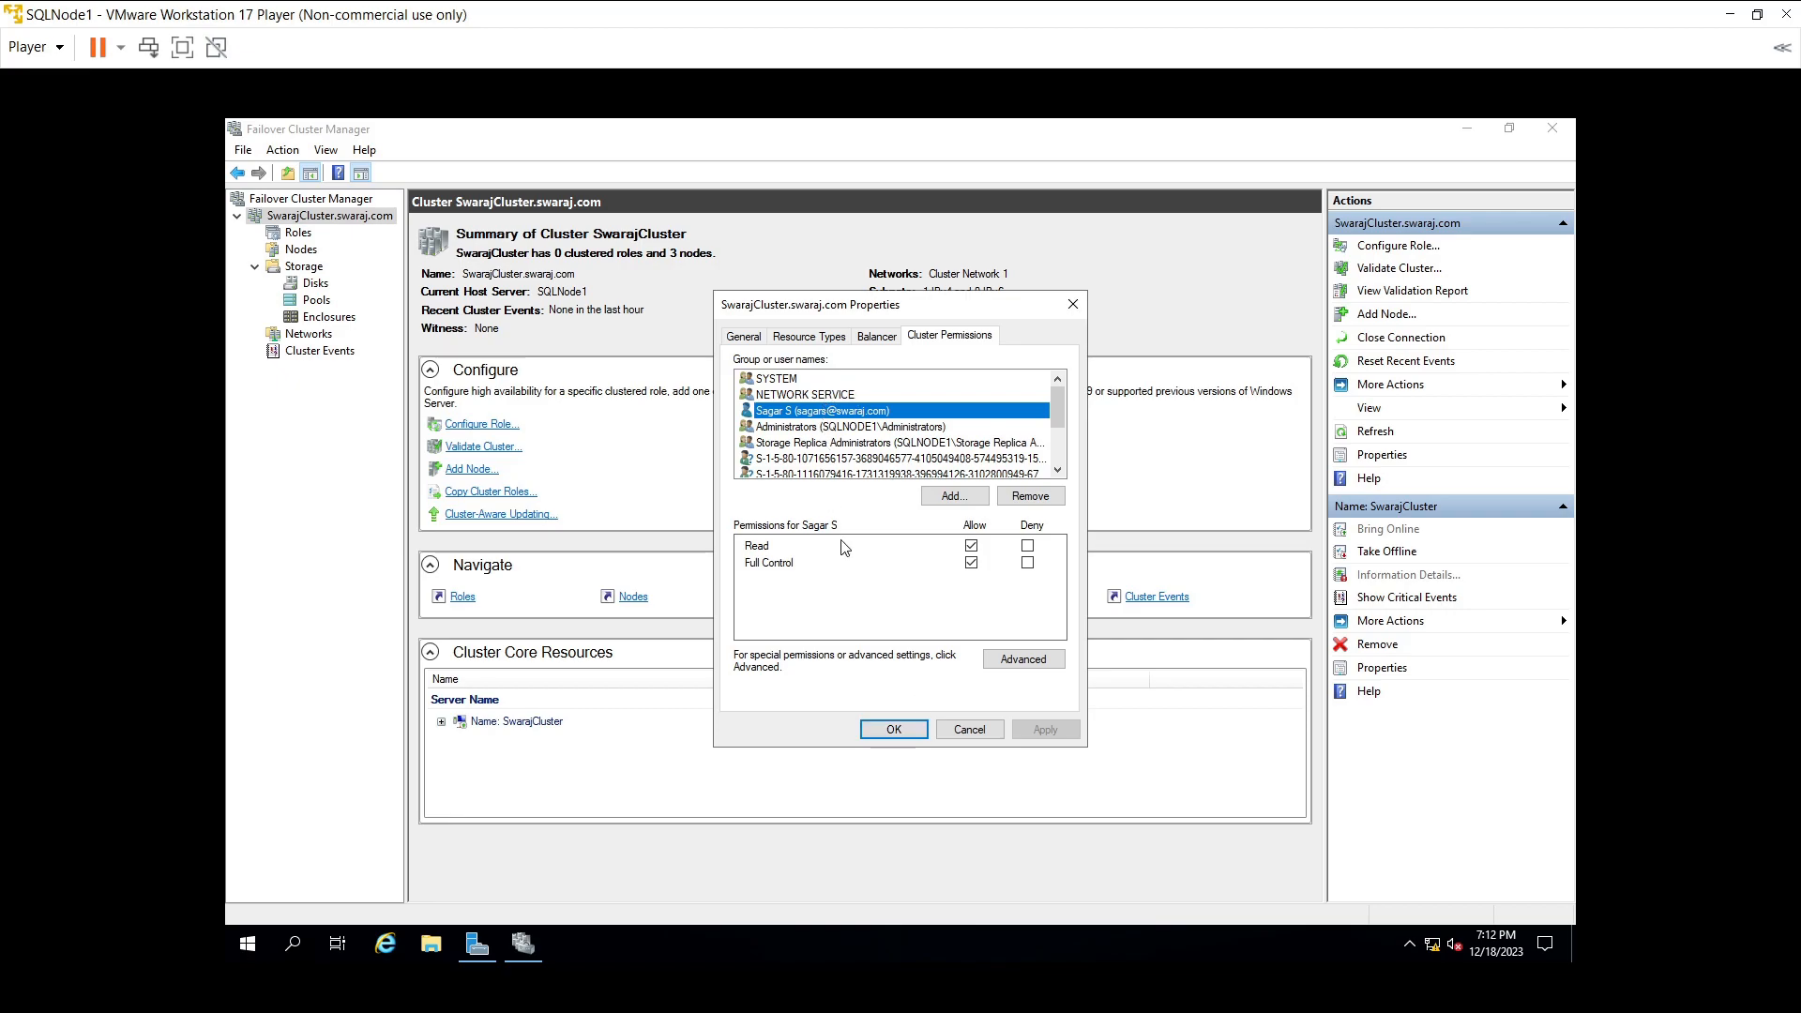
left_click(895, 730)
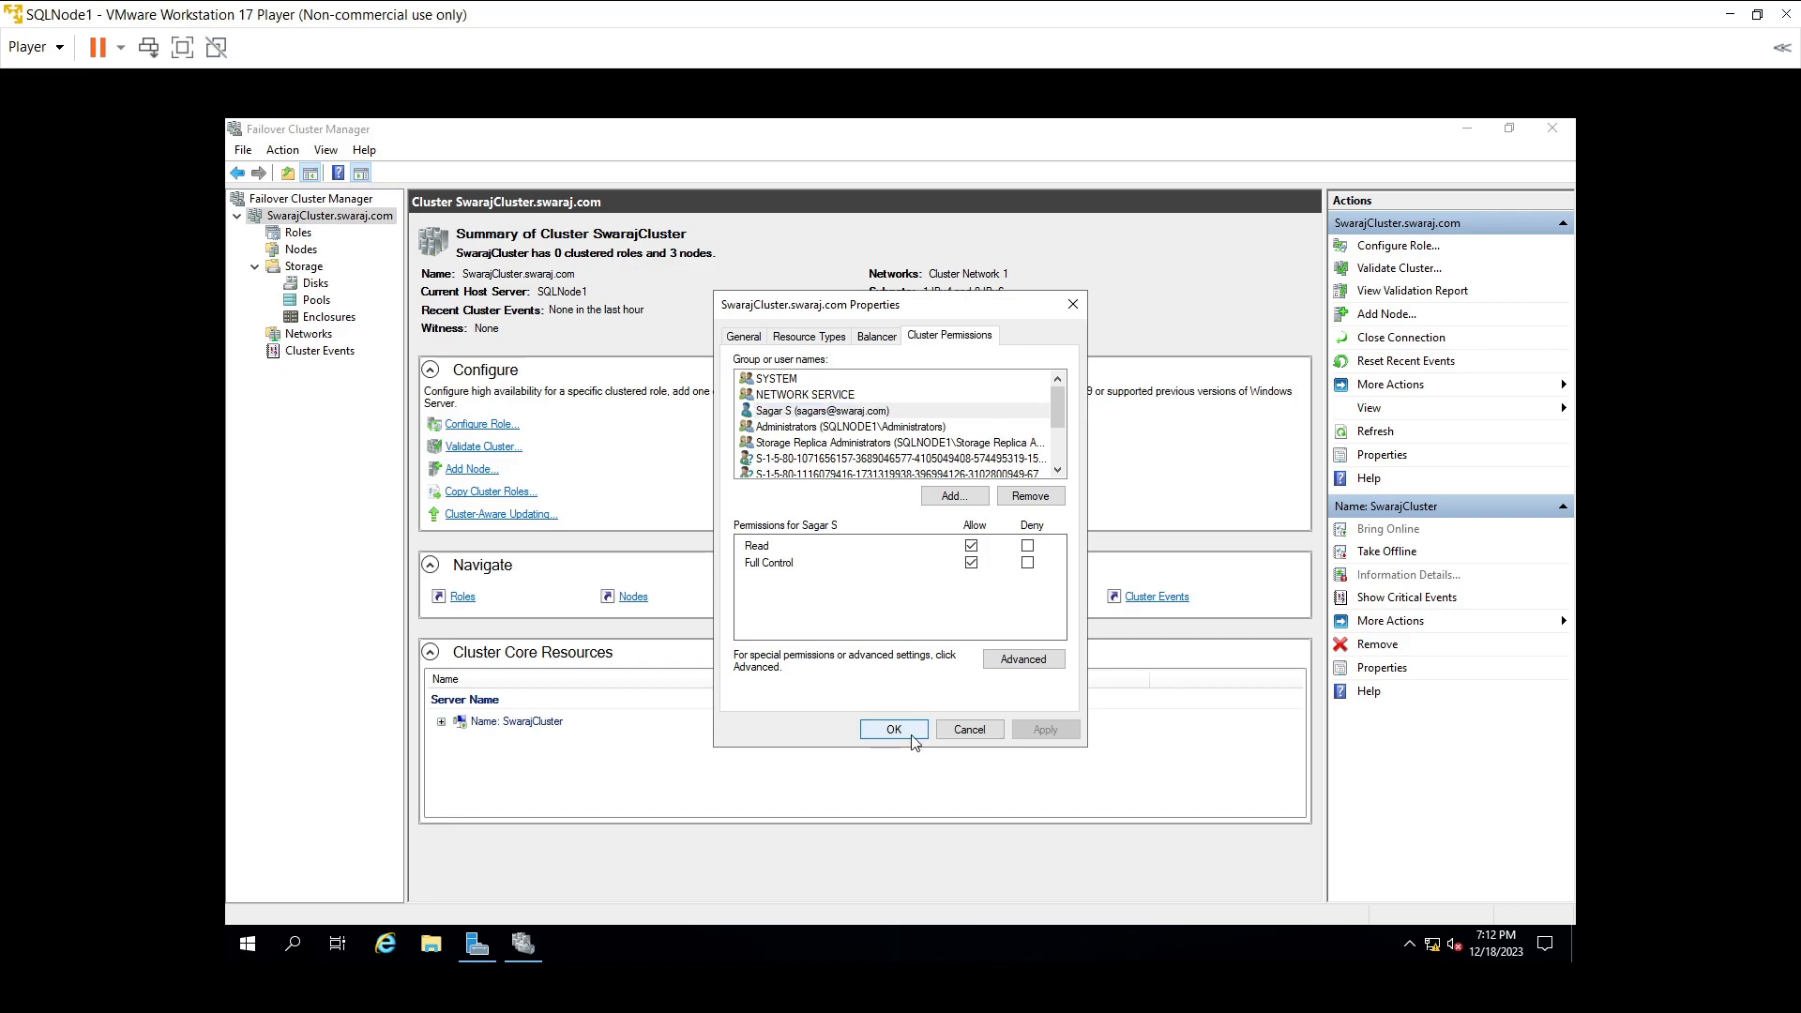
- In the core cluster resource group settings, make SQLNode1 a preferred owner and apply
left_click(1381, 455)
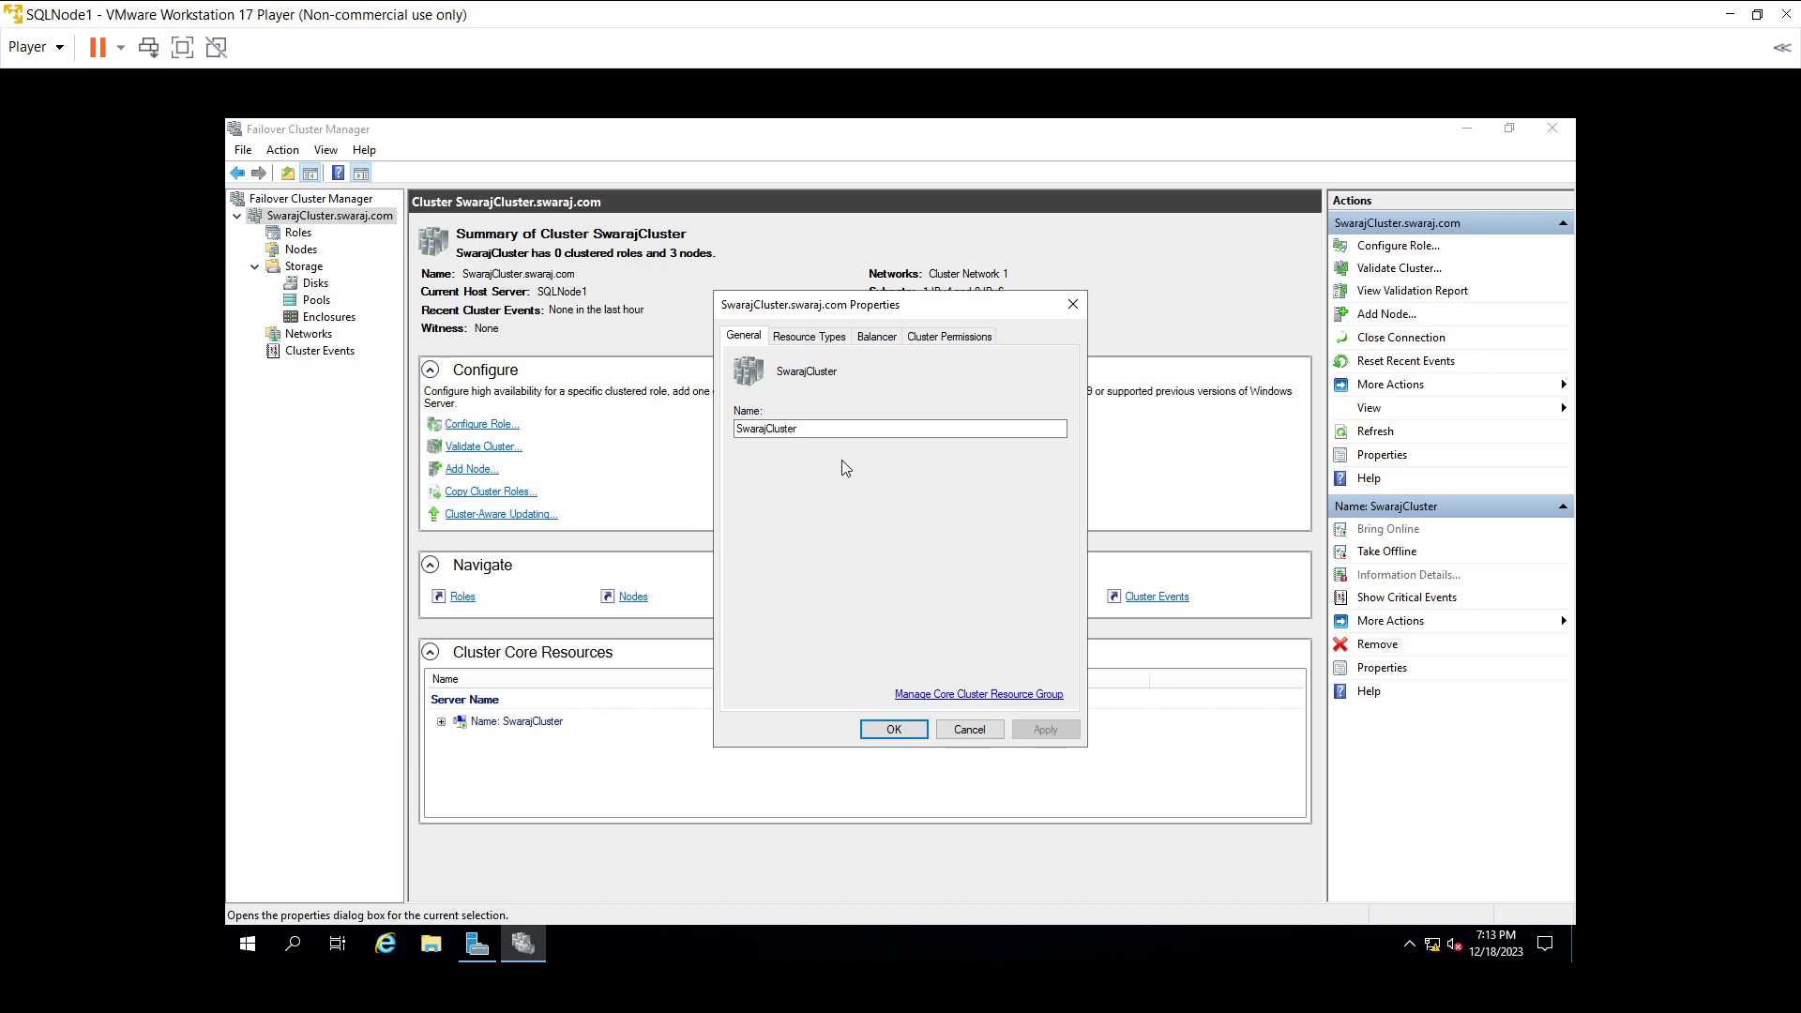
left_click(943, 695)
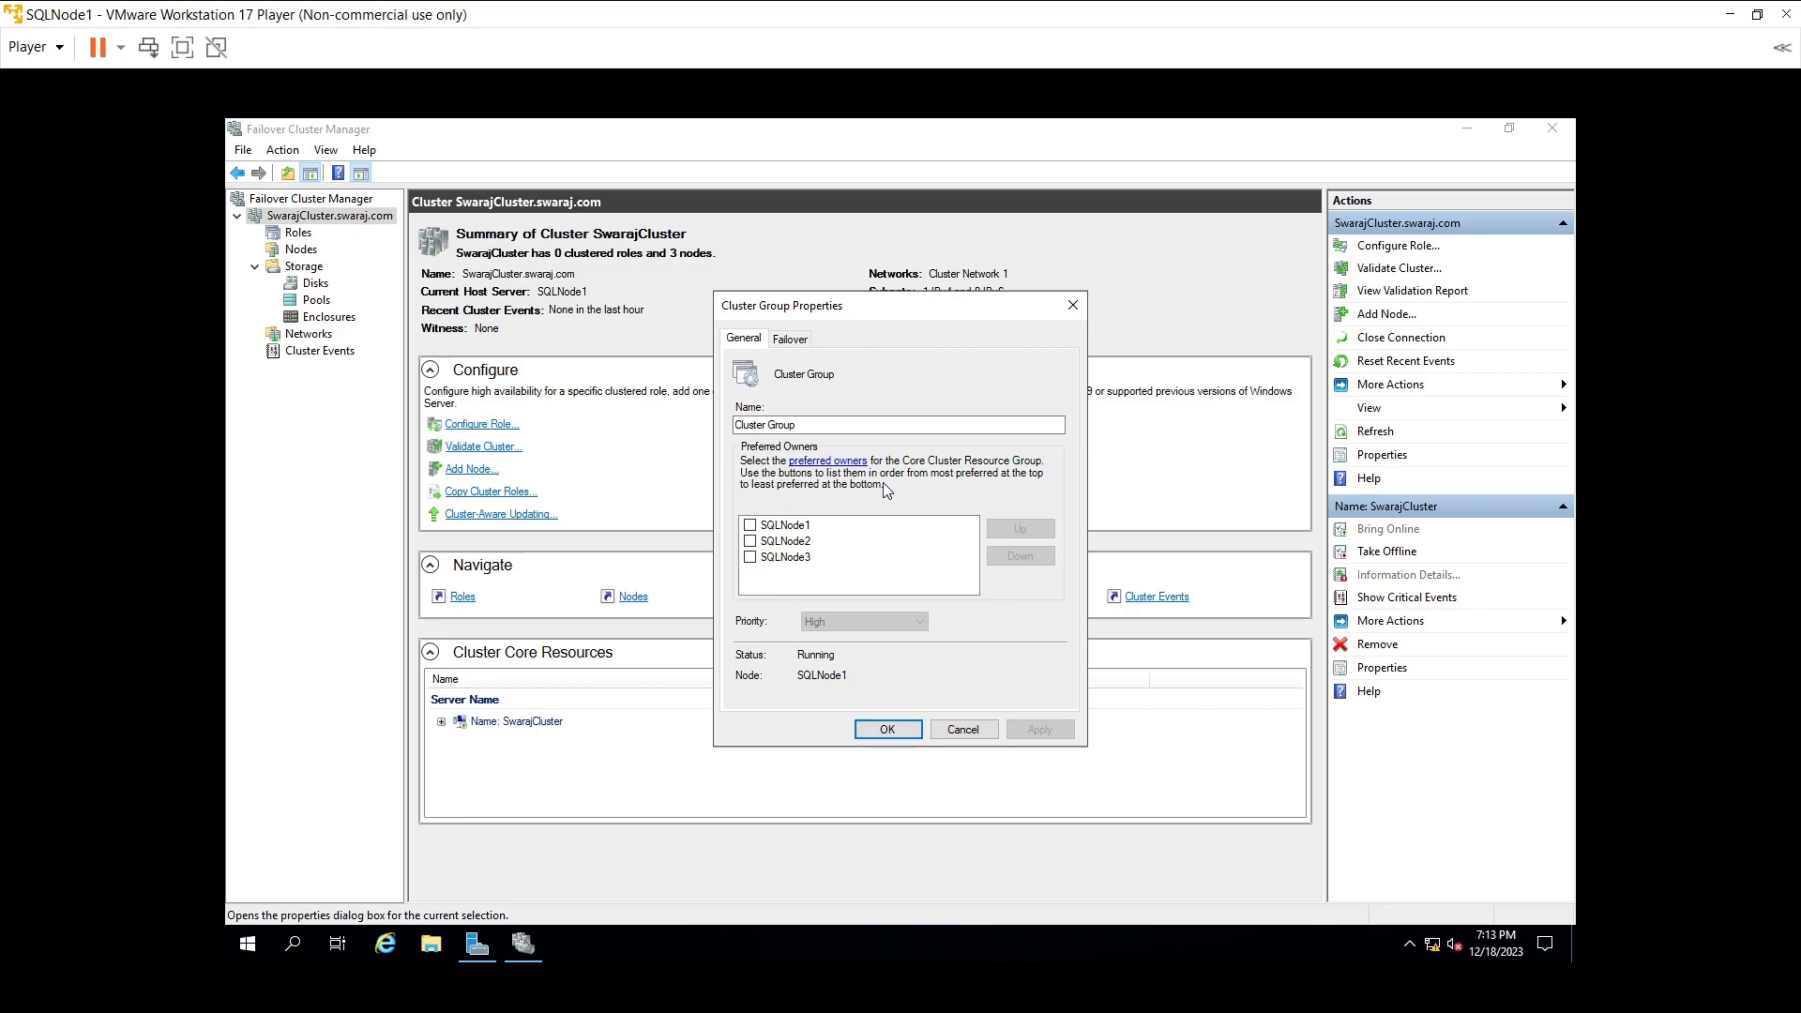
left_click(751, 526)
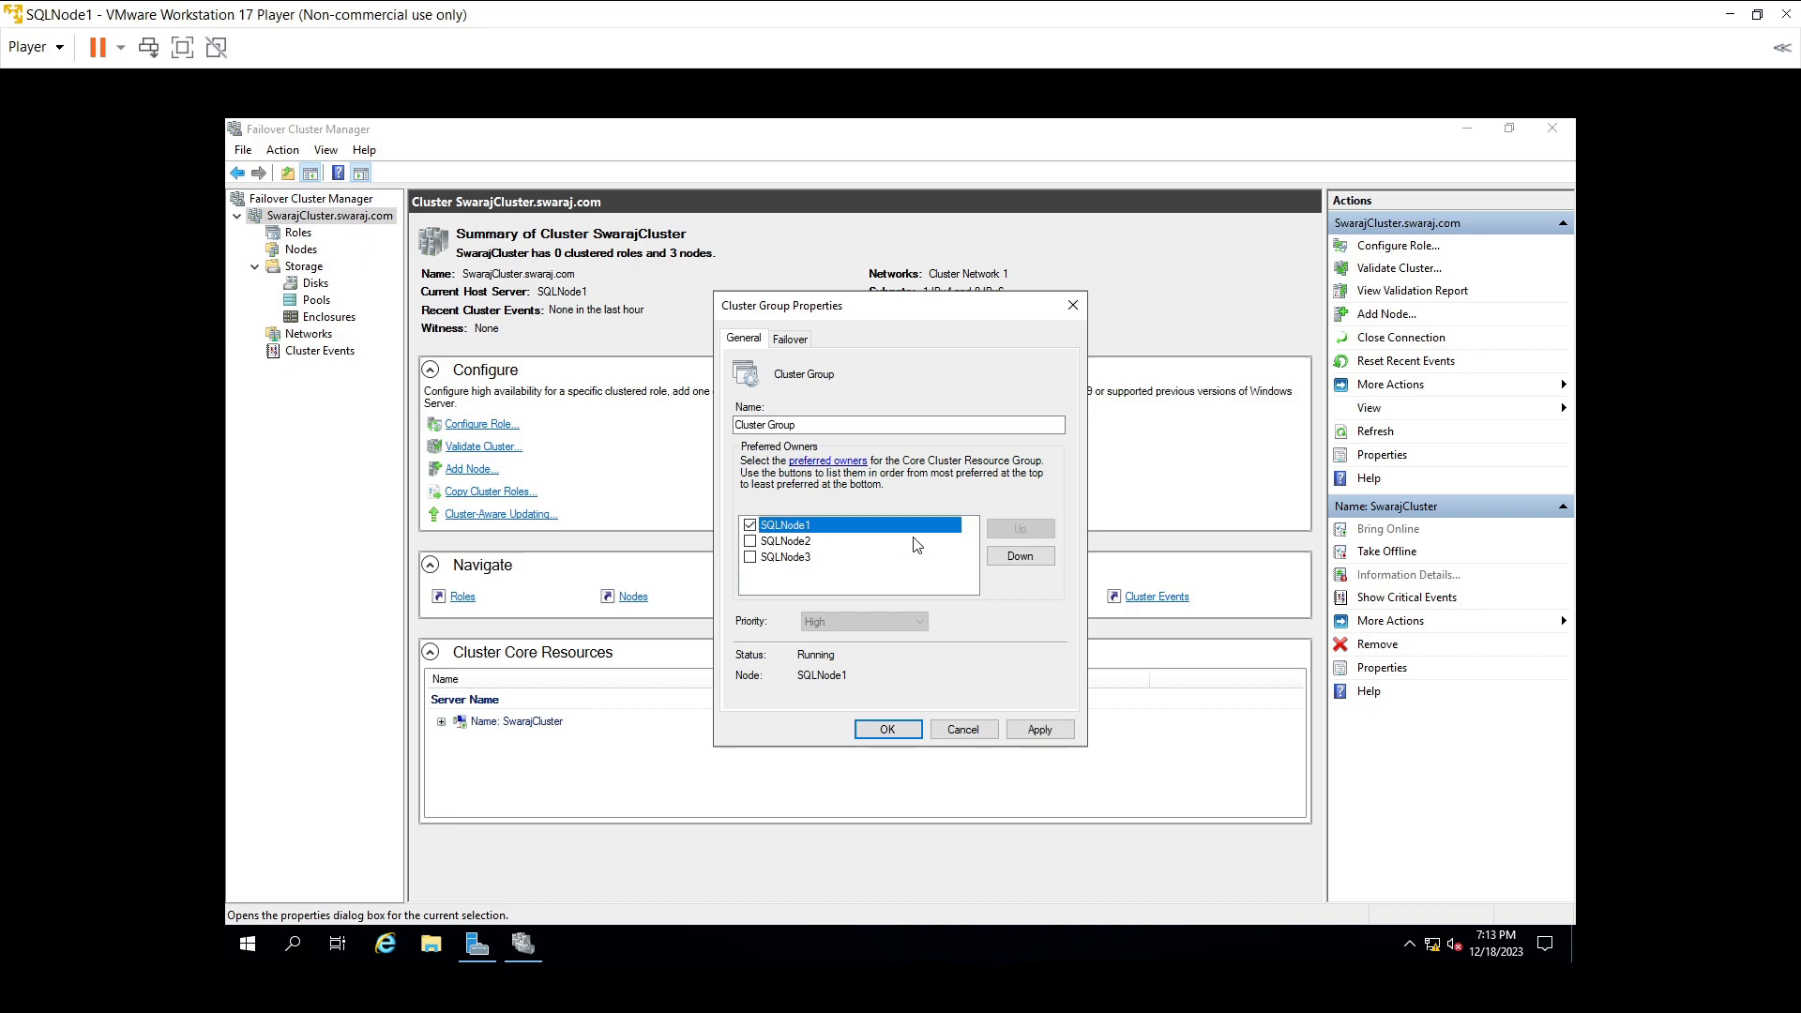
left_click(1022, 733)
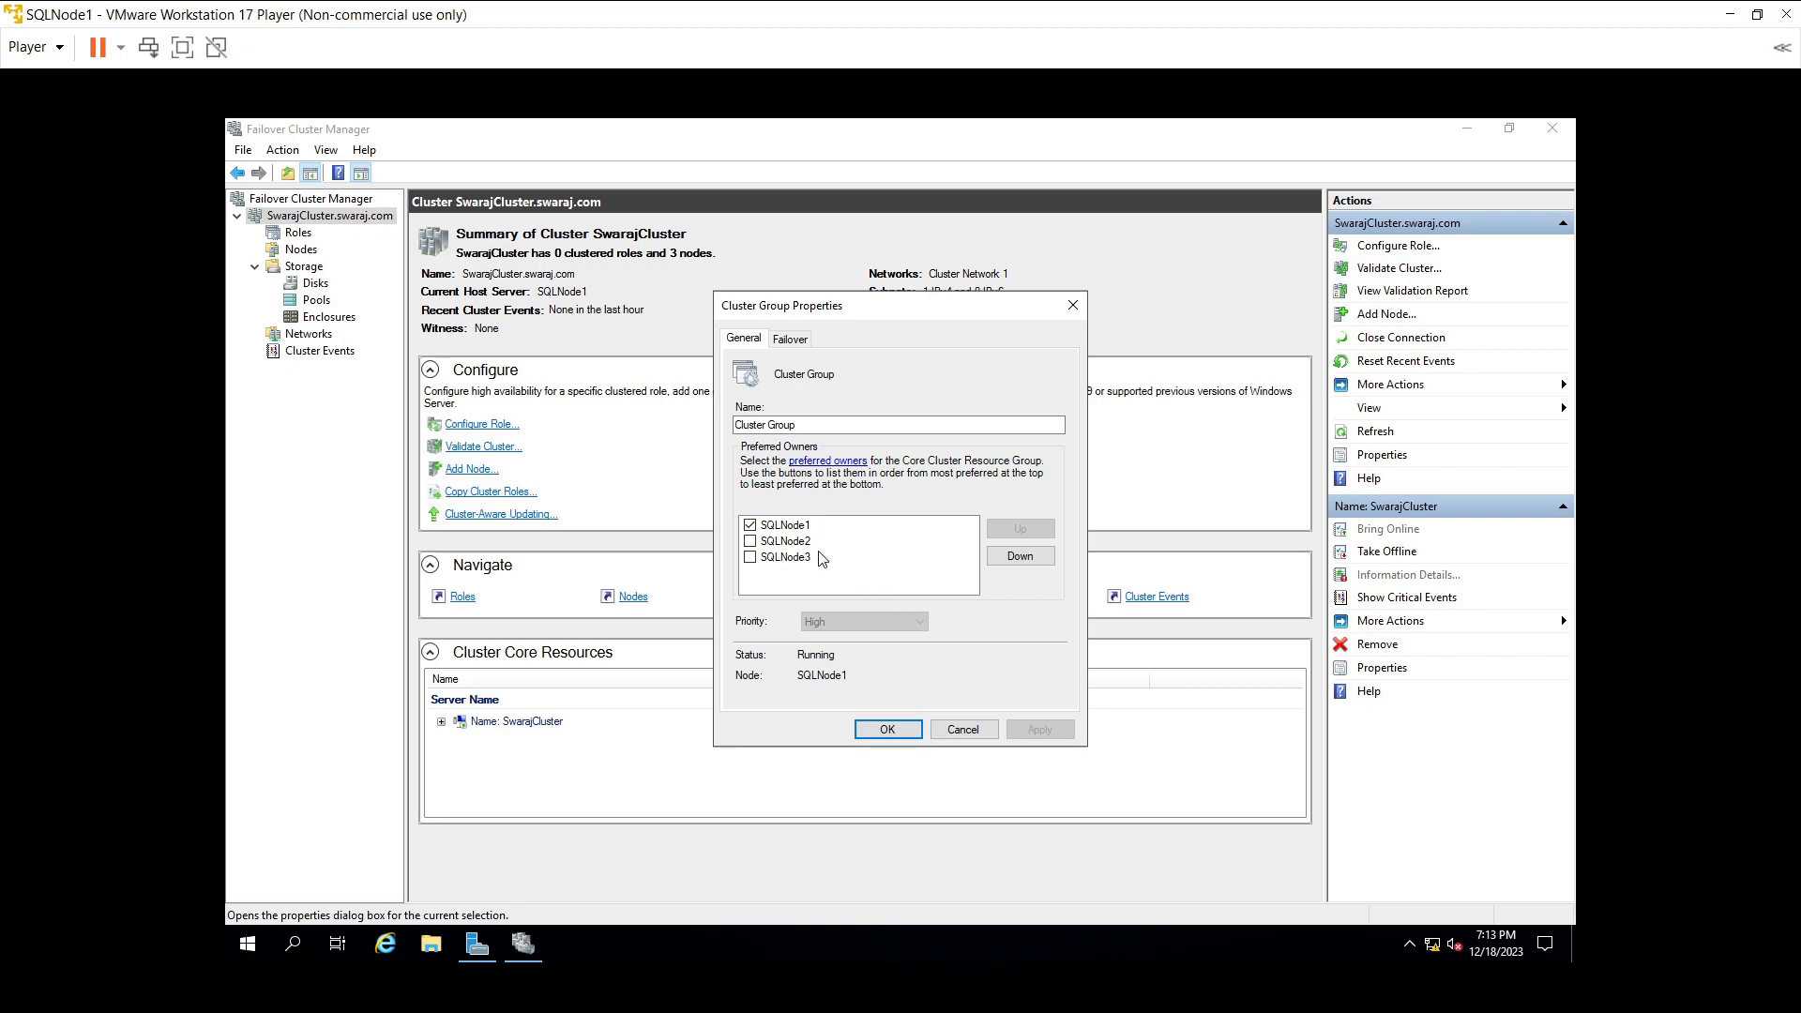
- Add SQLNode2 as a preferred owner, leaving SQLNode3 unticked
left_click(775, 544)
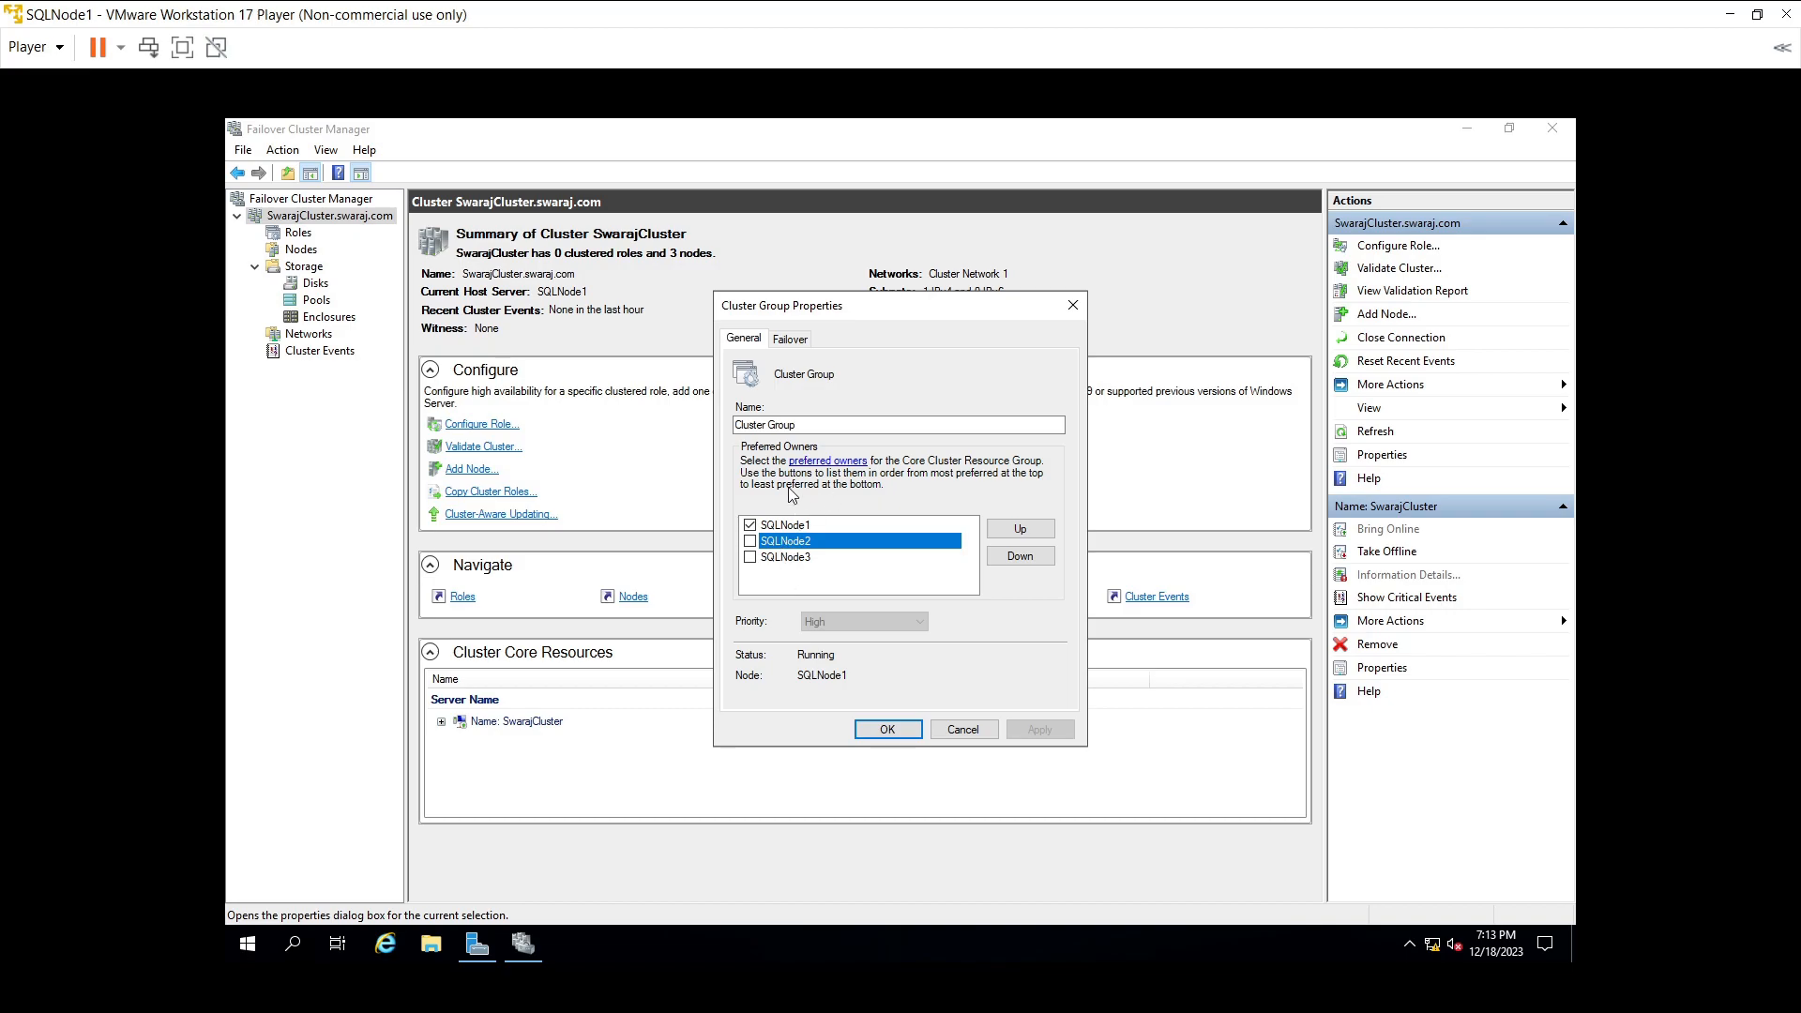
left_click(749, 541)
left_click(749, 557)
left_click(797, 557, "shift")
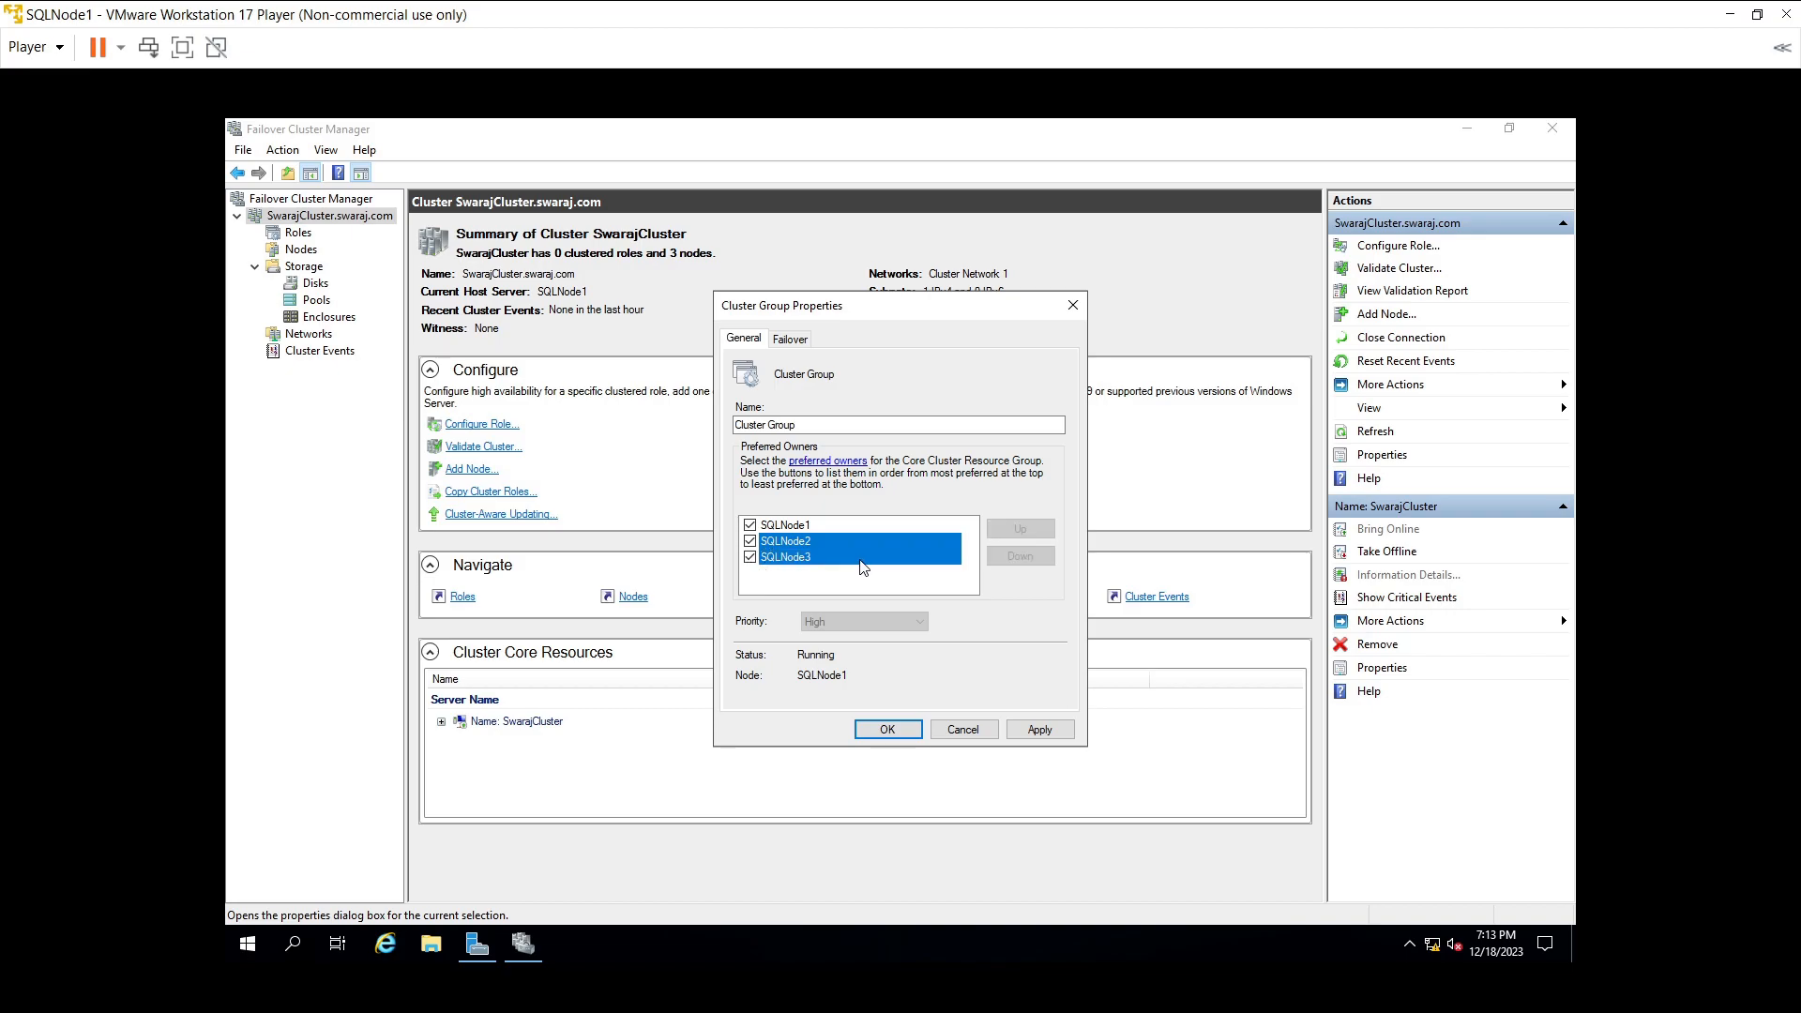
left_click(812, 583)
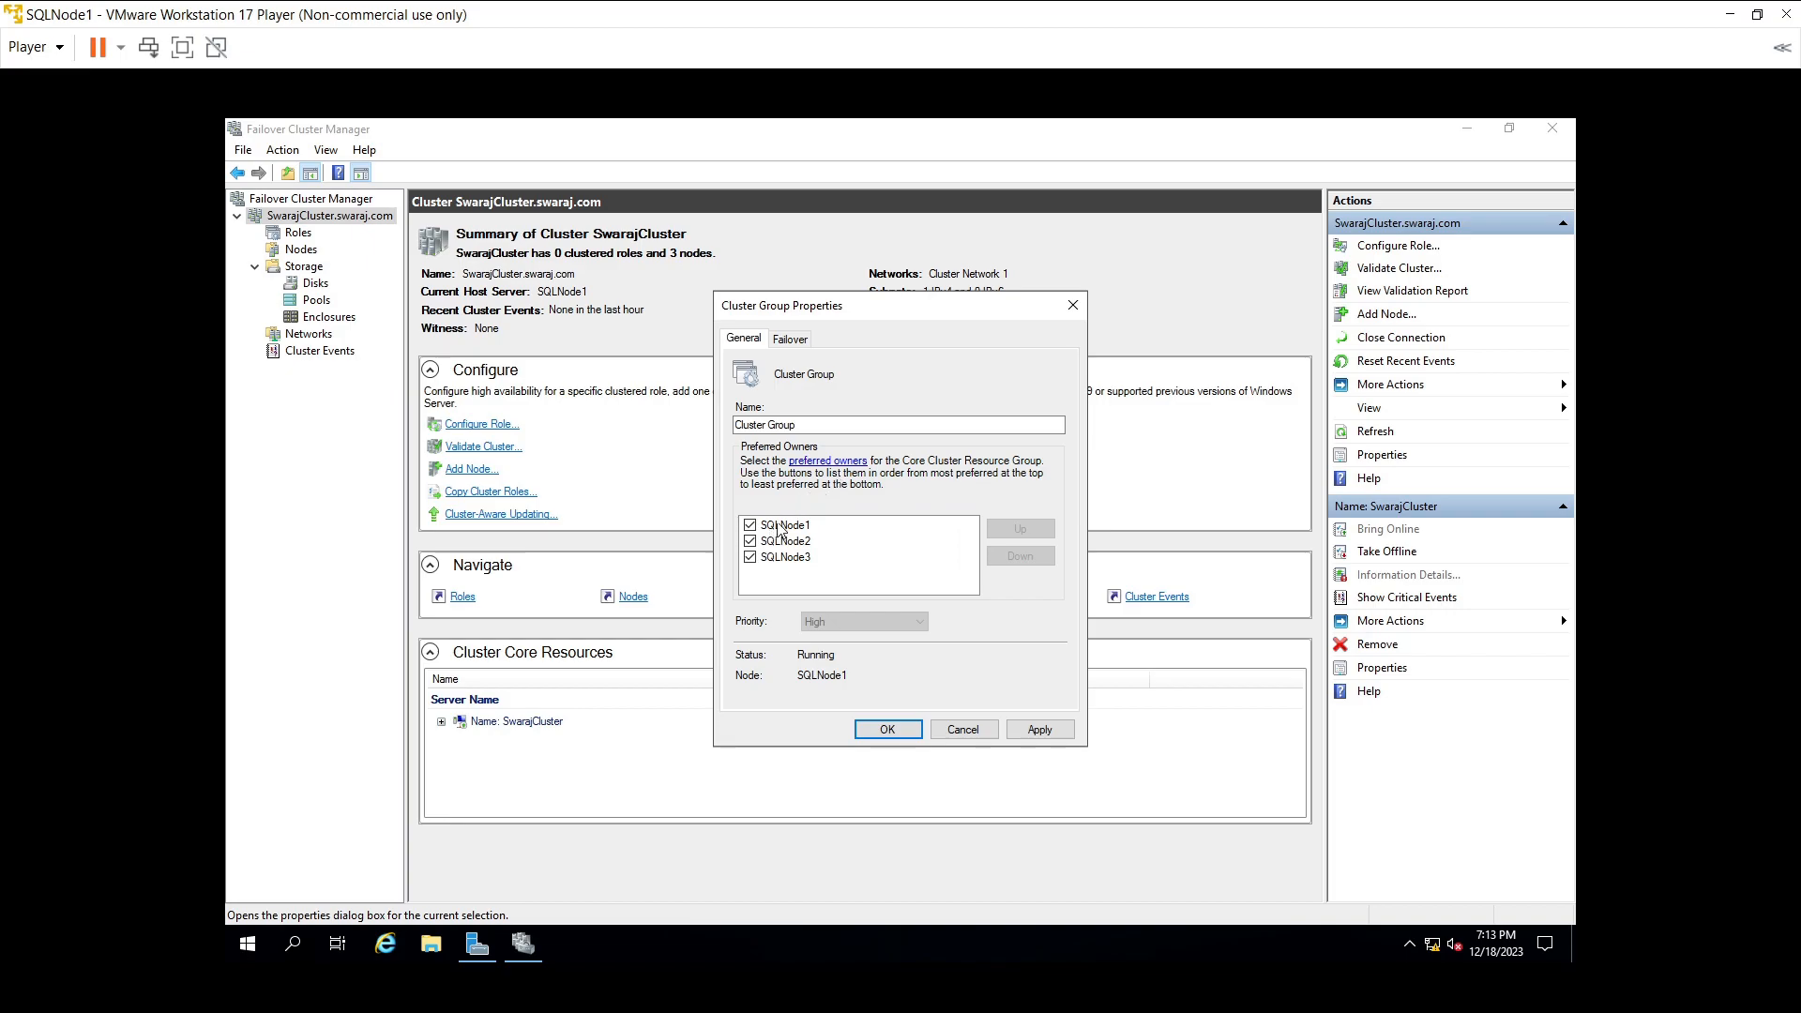
left_click(817, 462)
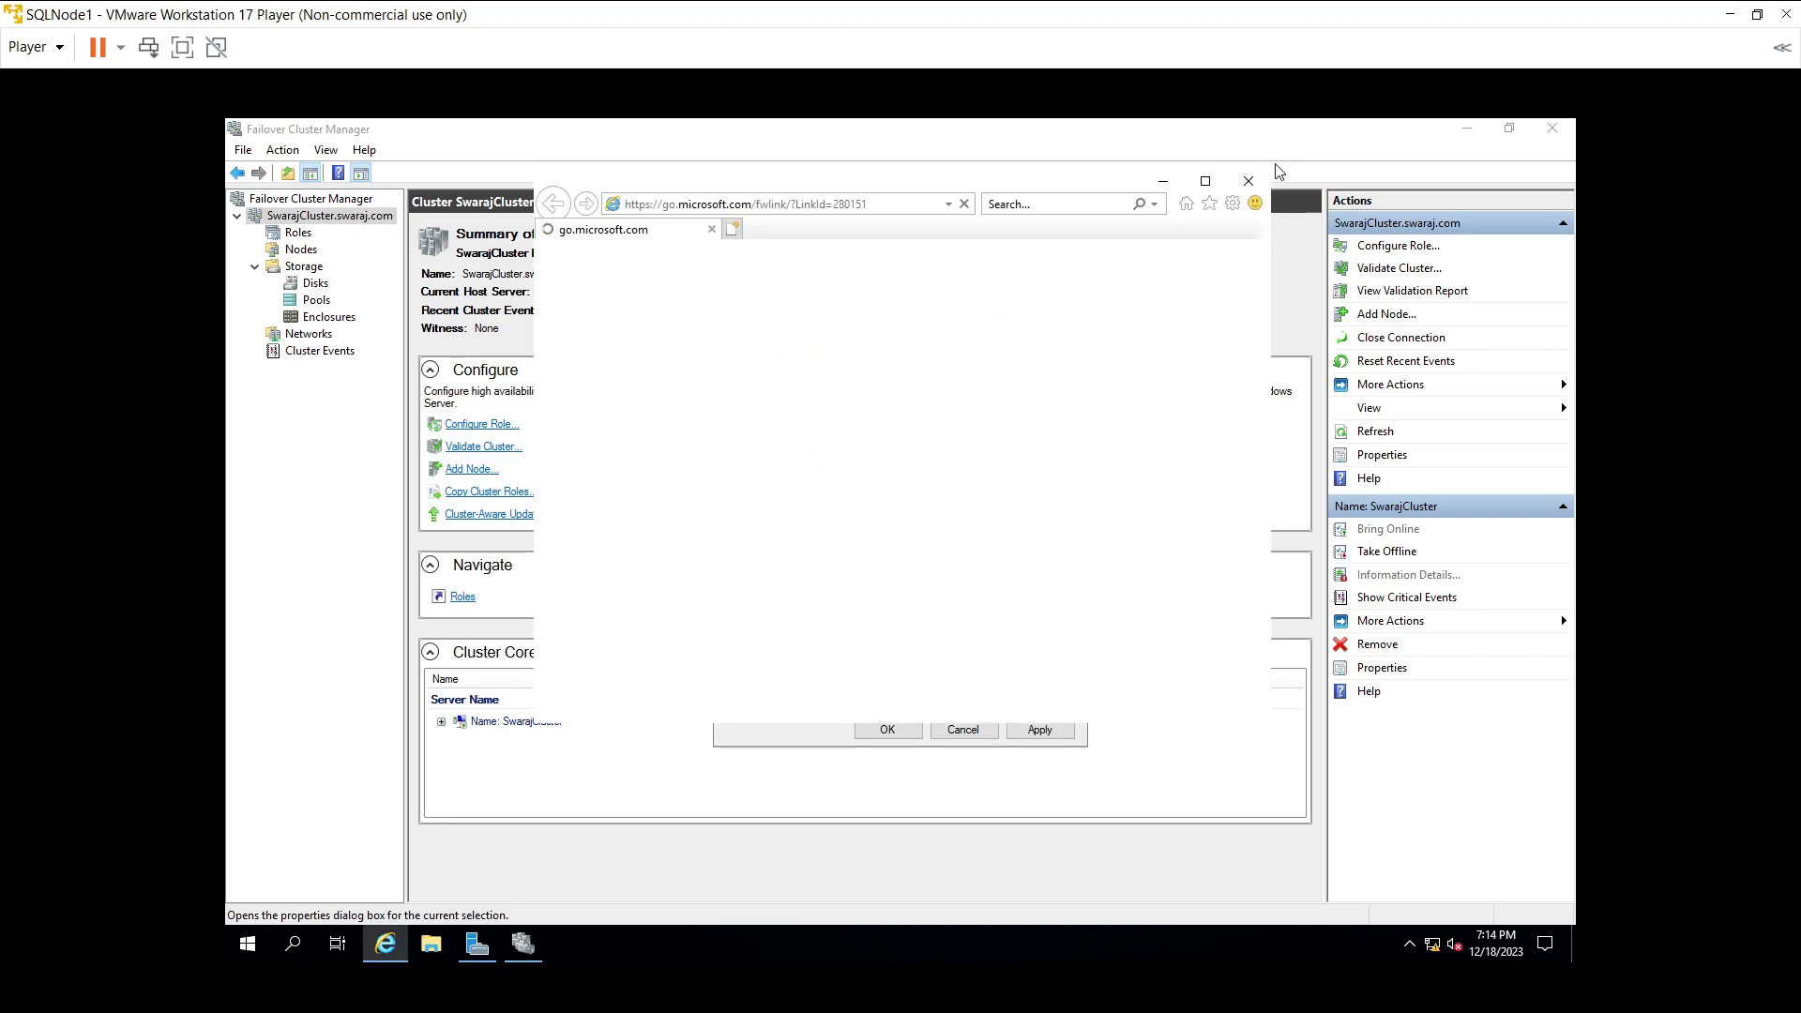
left_click(1249, 181)
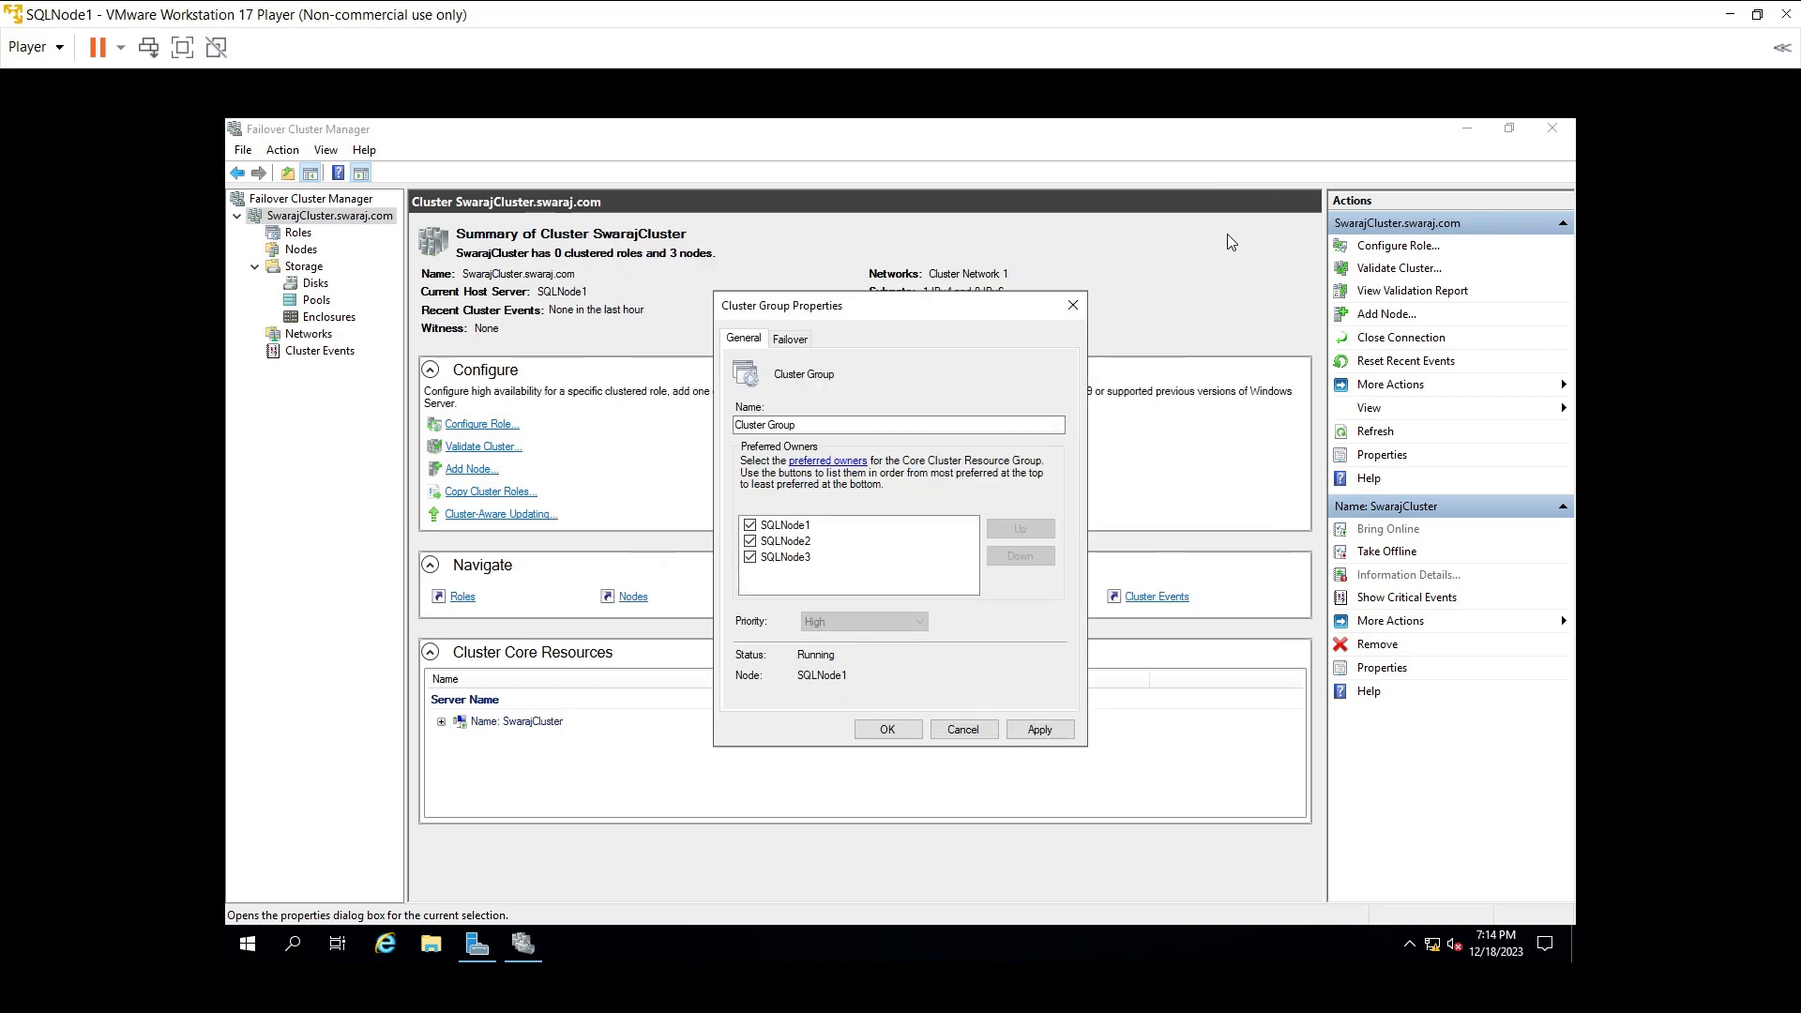
left_click(1013, 730)
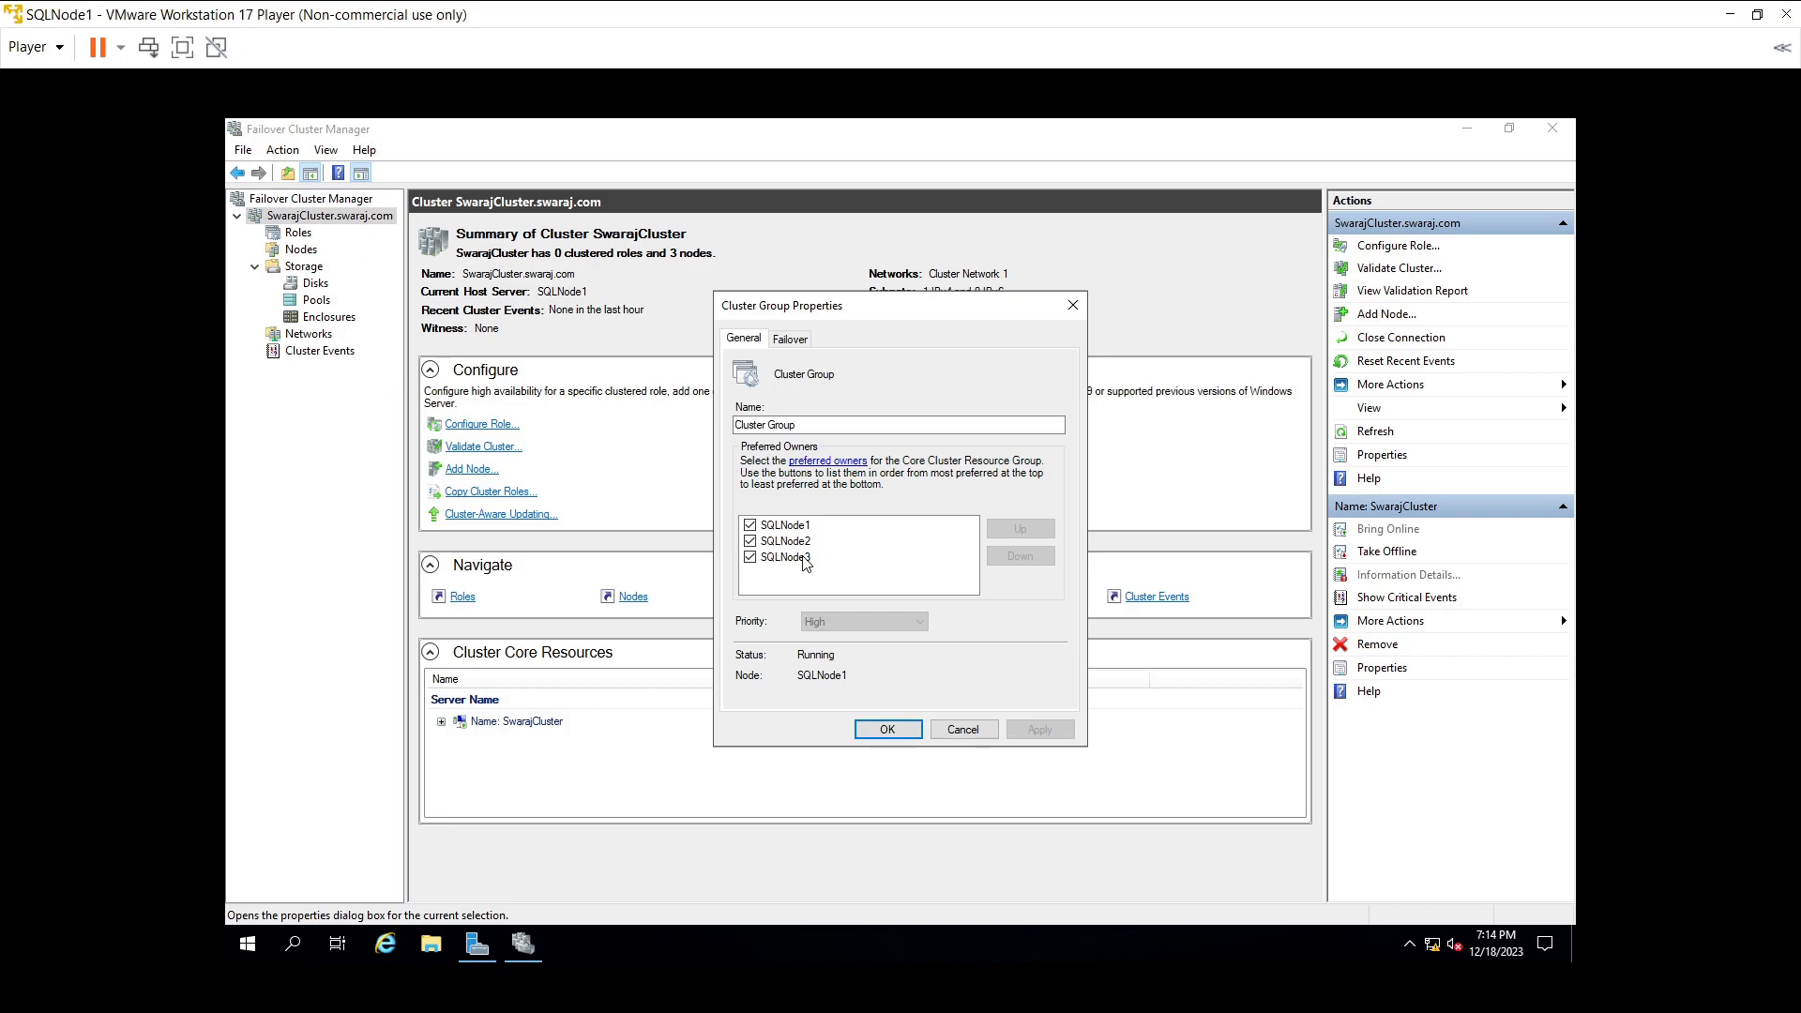
left_click(750, 557)
- Apply the revised preferred owners and close the Cluster Group and cluster properties
left_click(1041, 731)
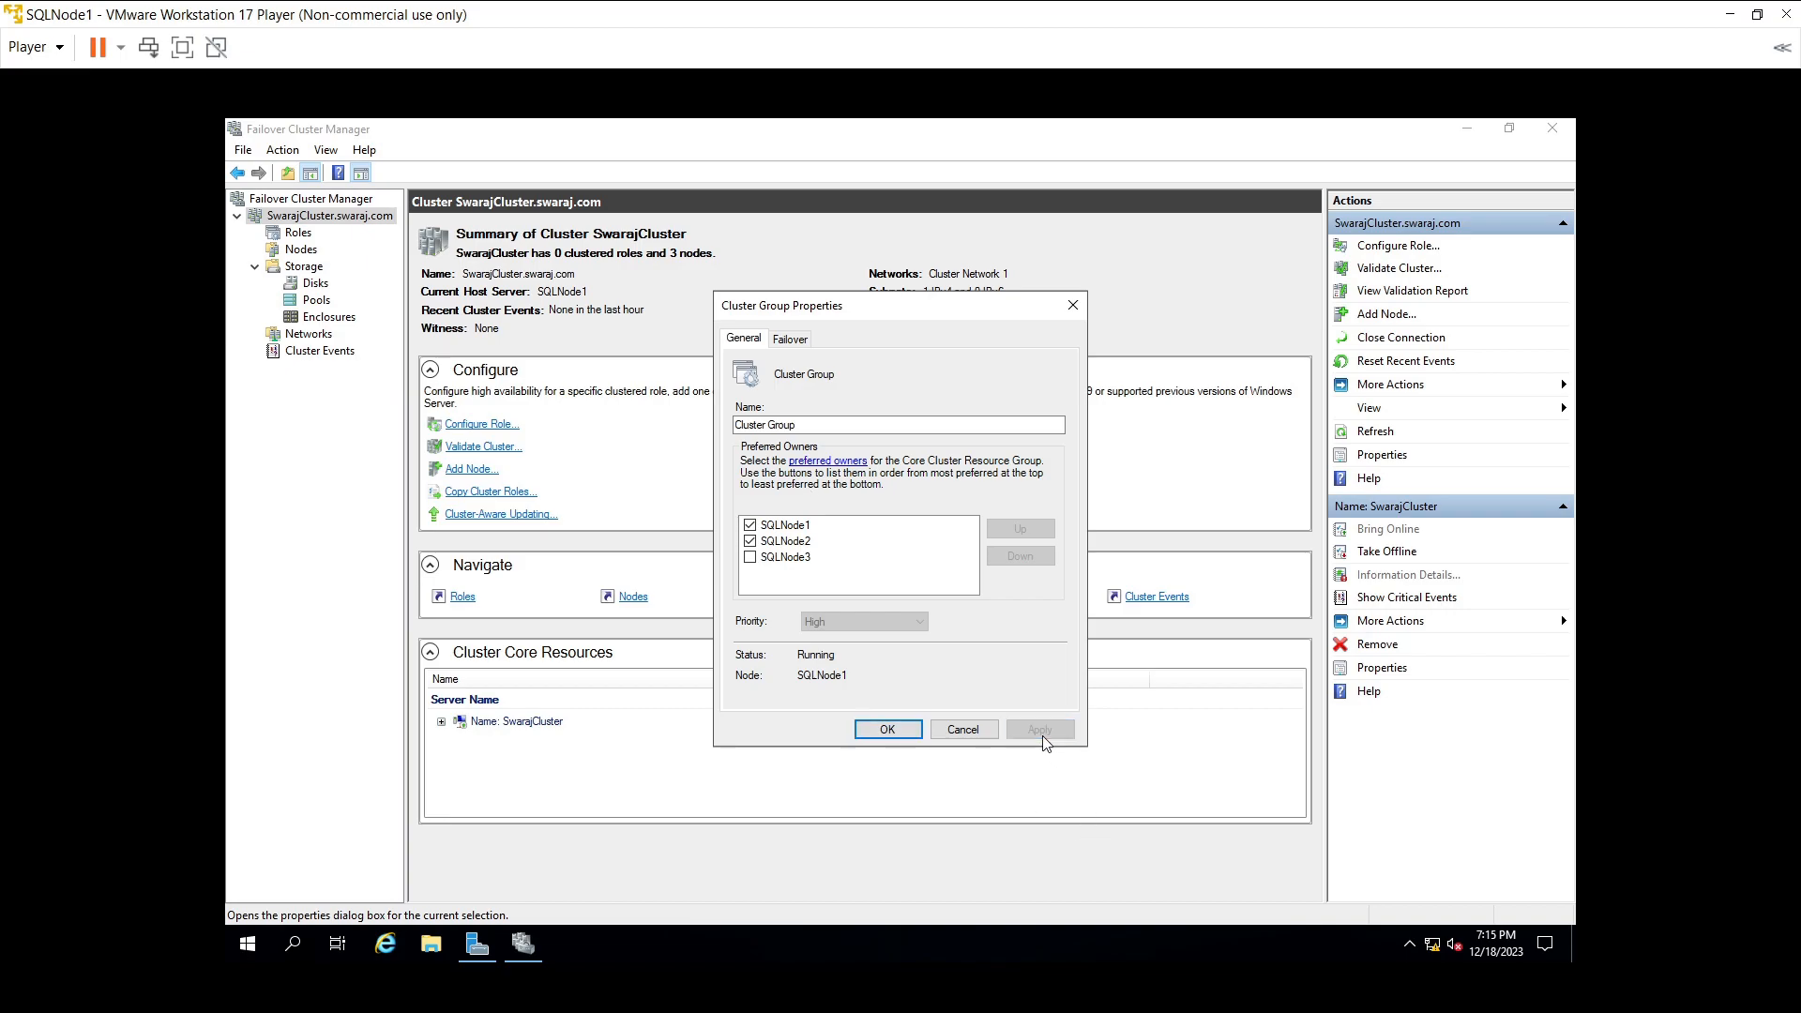
left_click(890, 737)
left_click(892, 730)
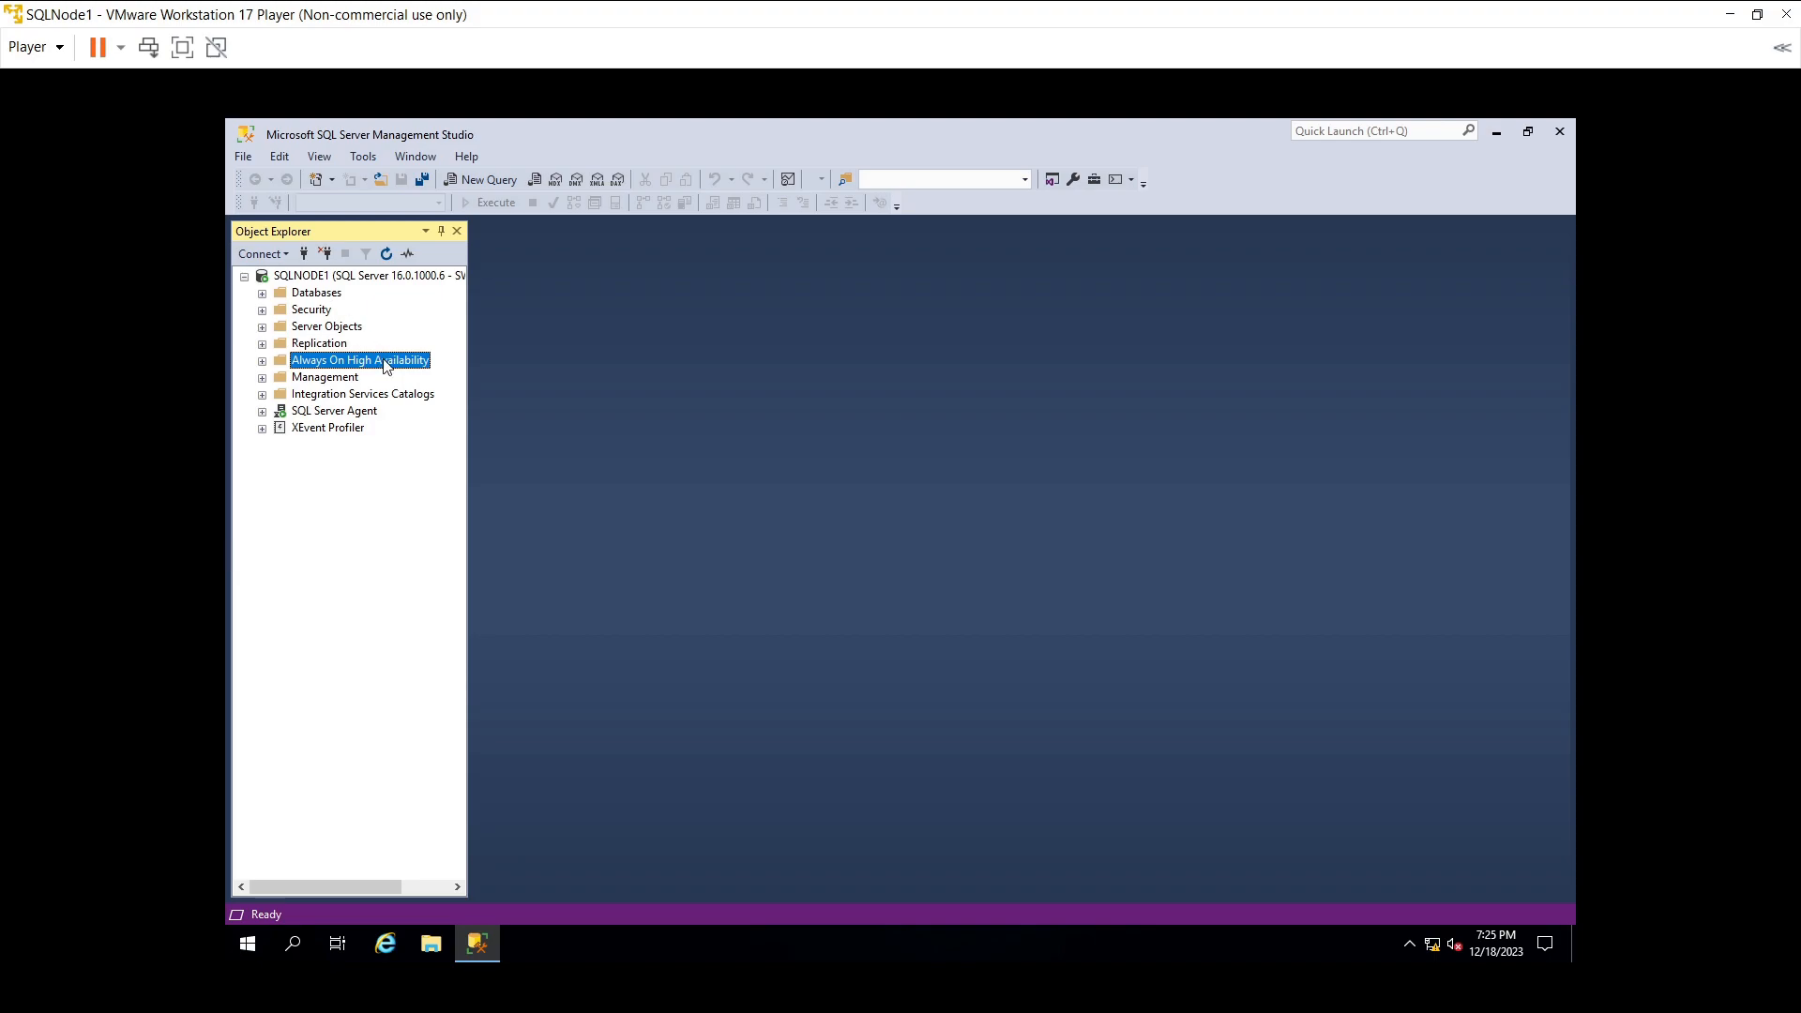
right_click(386, 366)
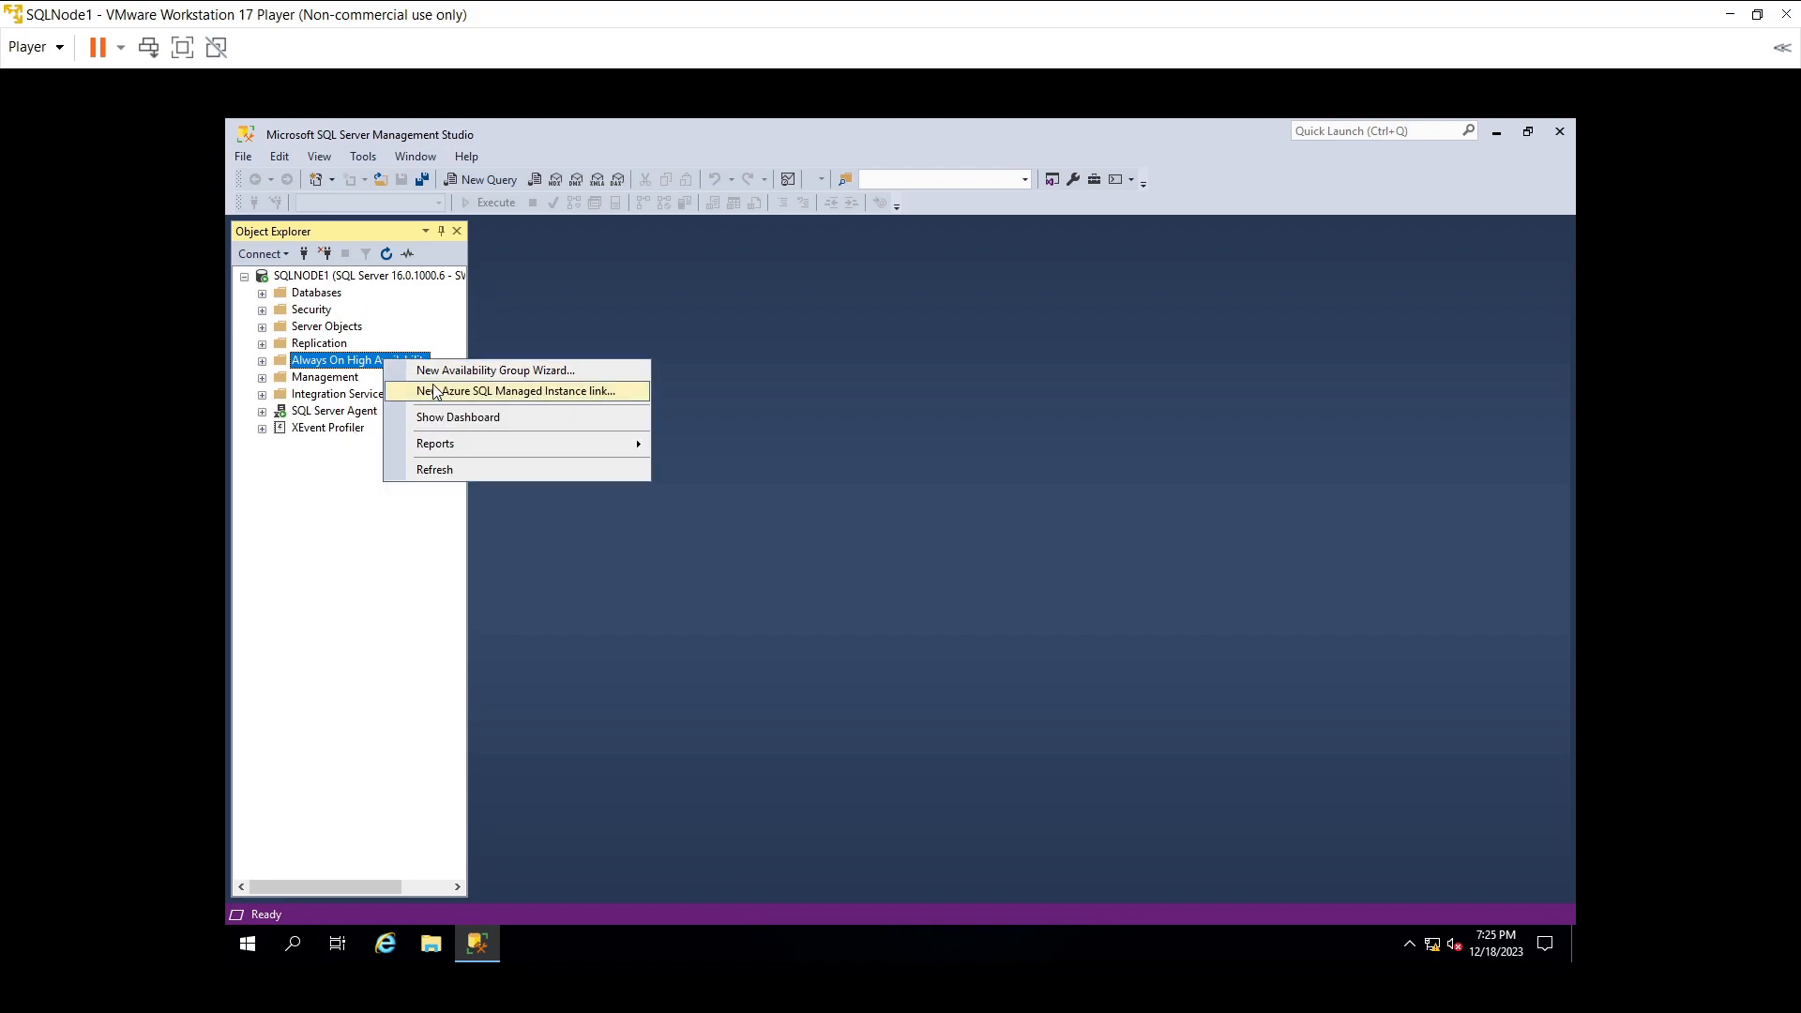
left_click(555, 379)
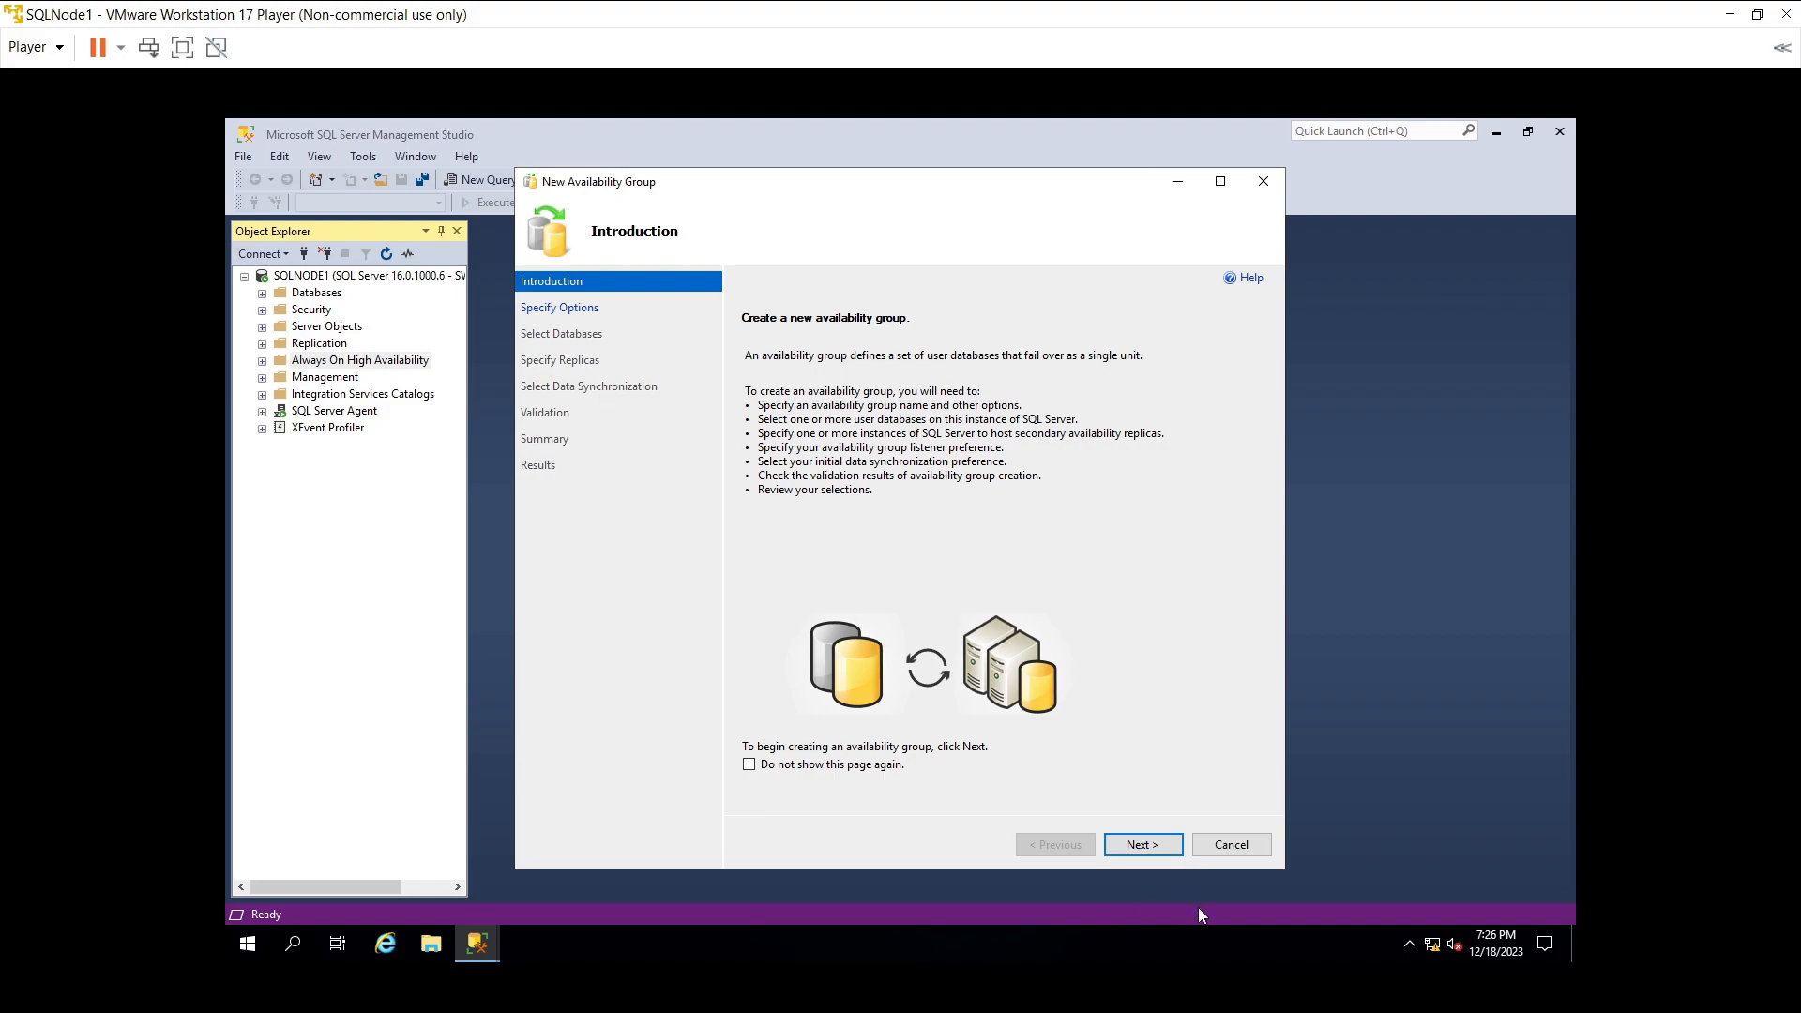
left_click(1202, 849)
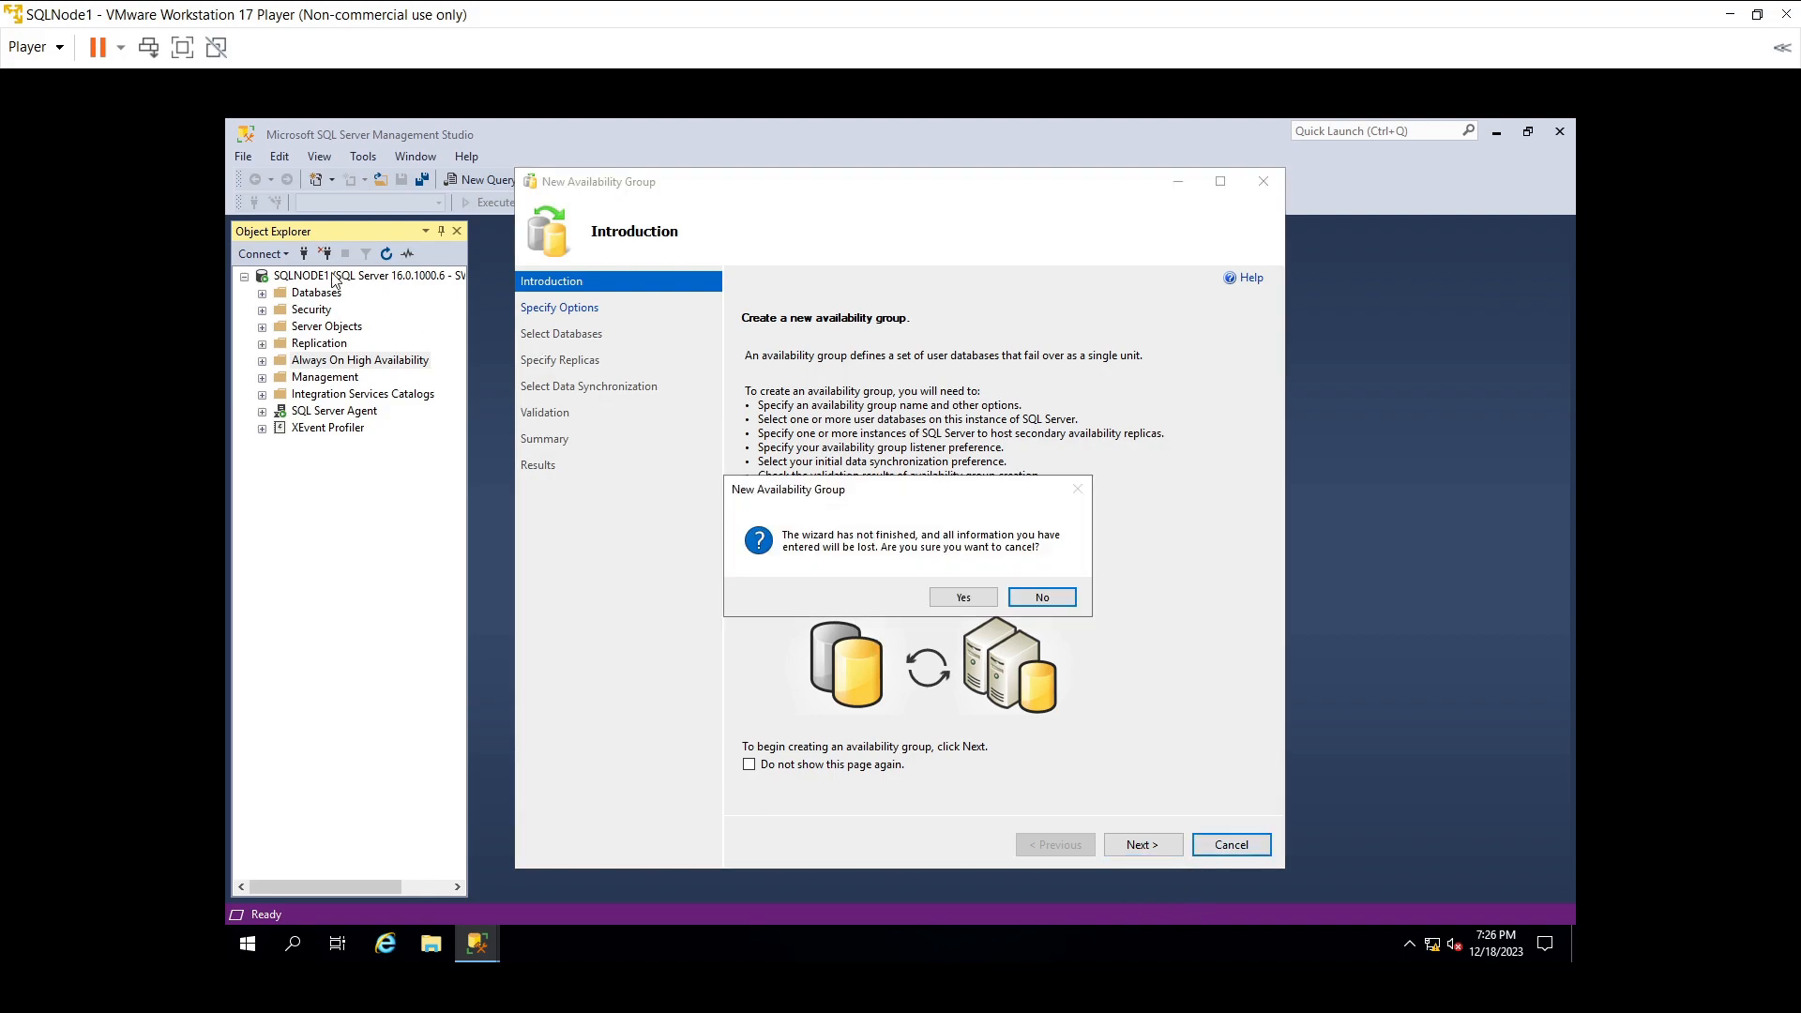
left_click(979, 604)
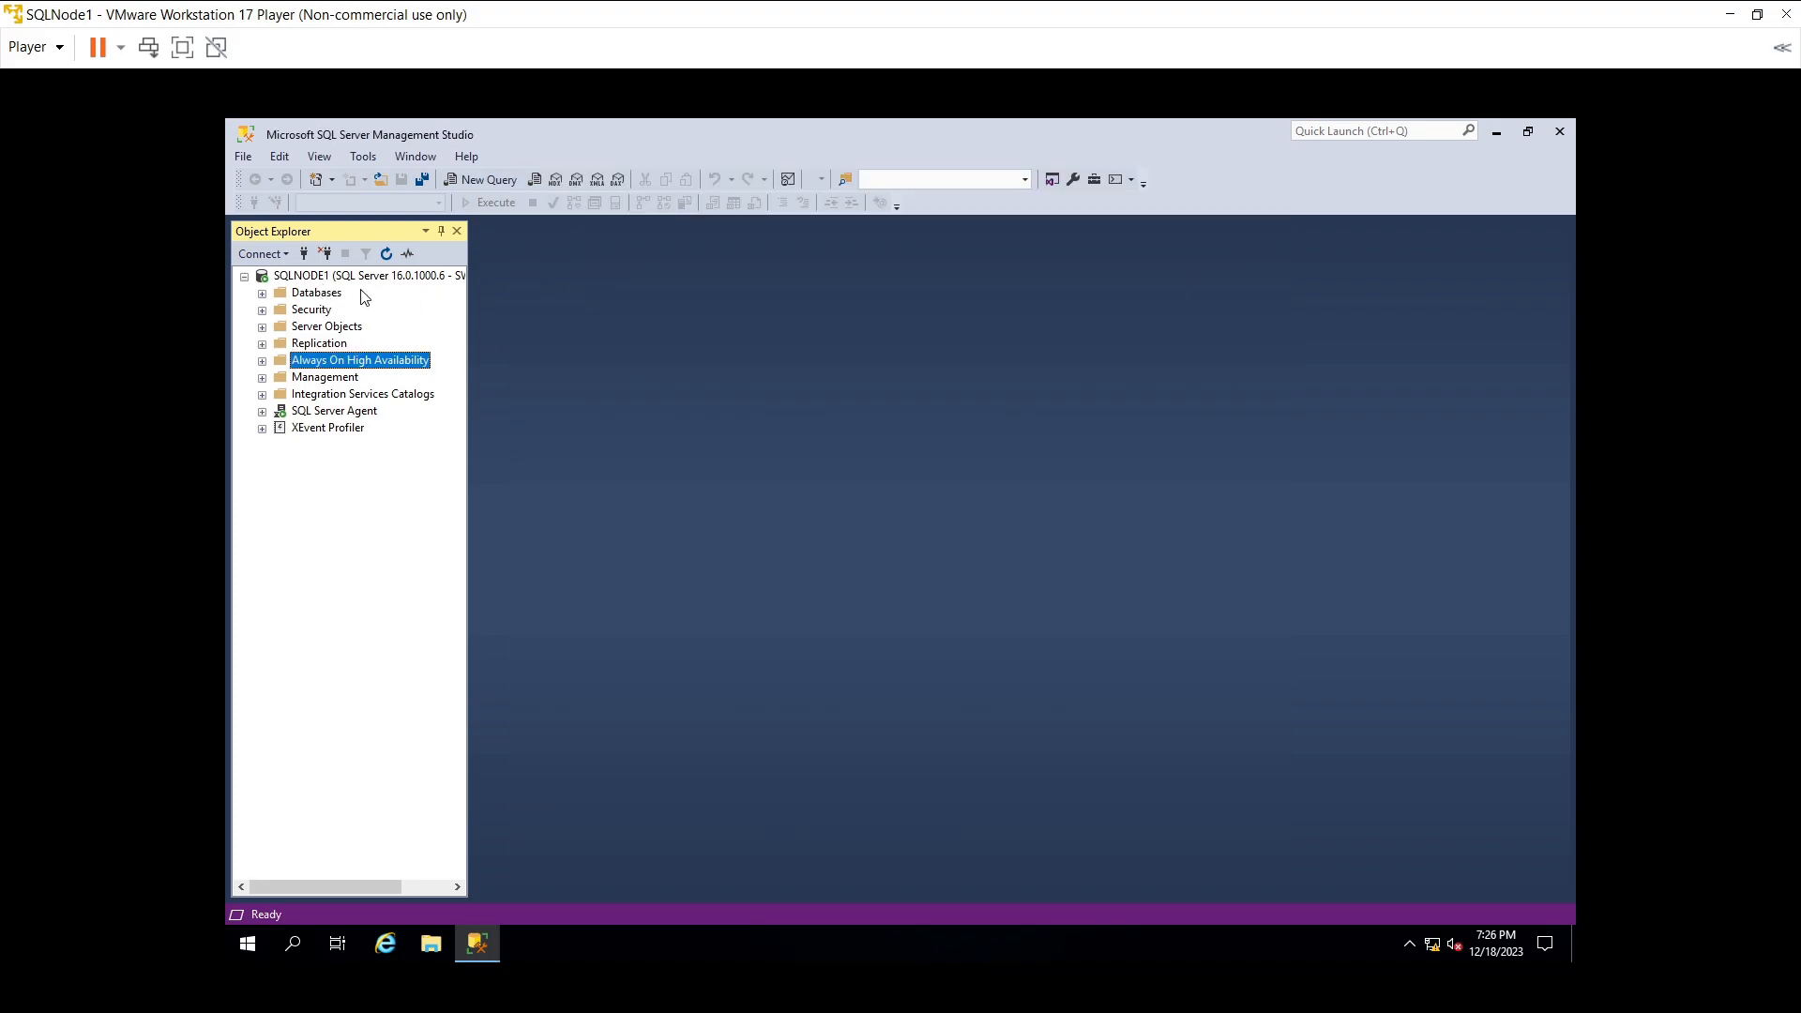
- Create a new database named TestDB under SQLNODE1's Databases with the Full recovery model
double_click(343, 295)
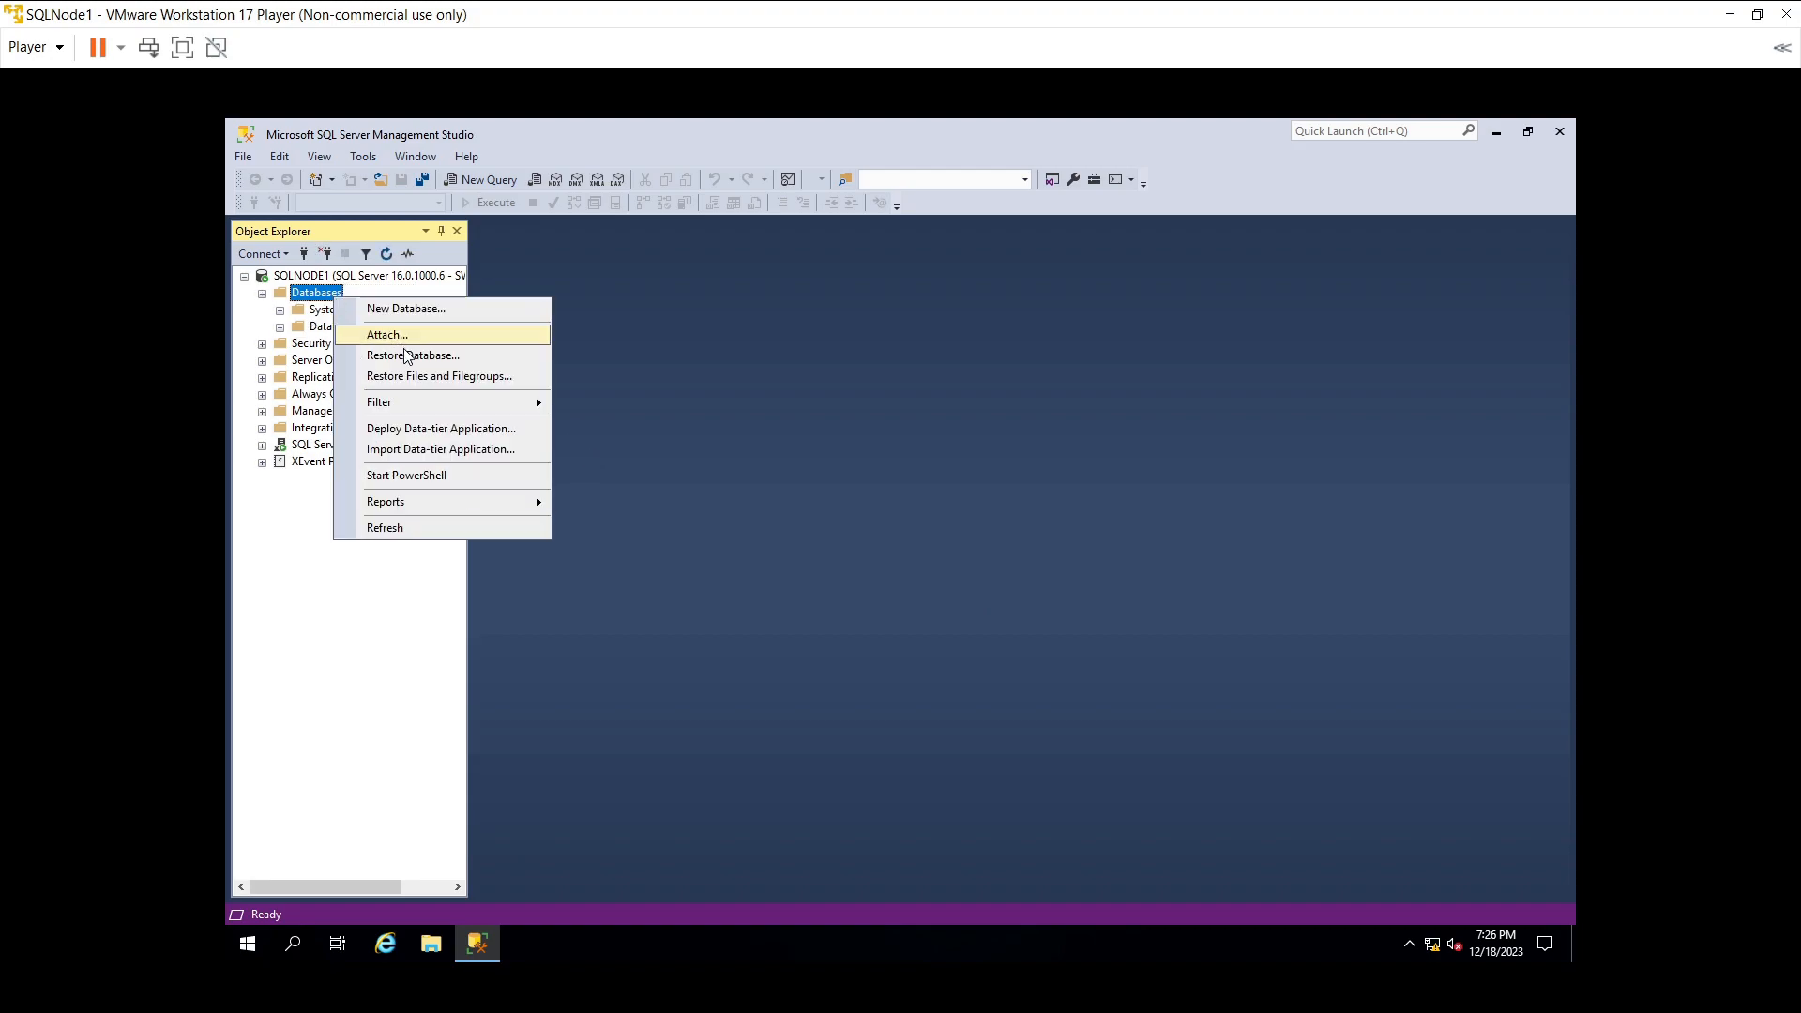
left_click(406, 311)
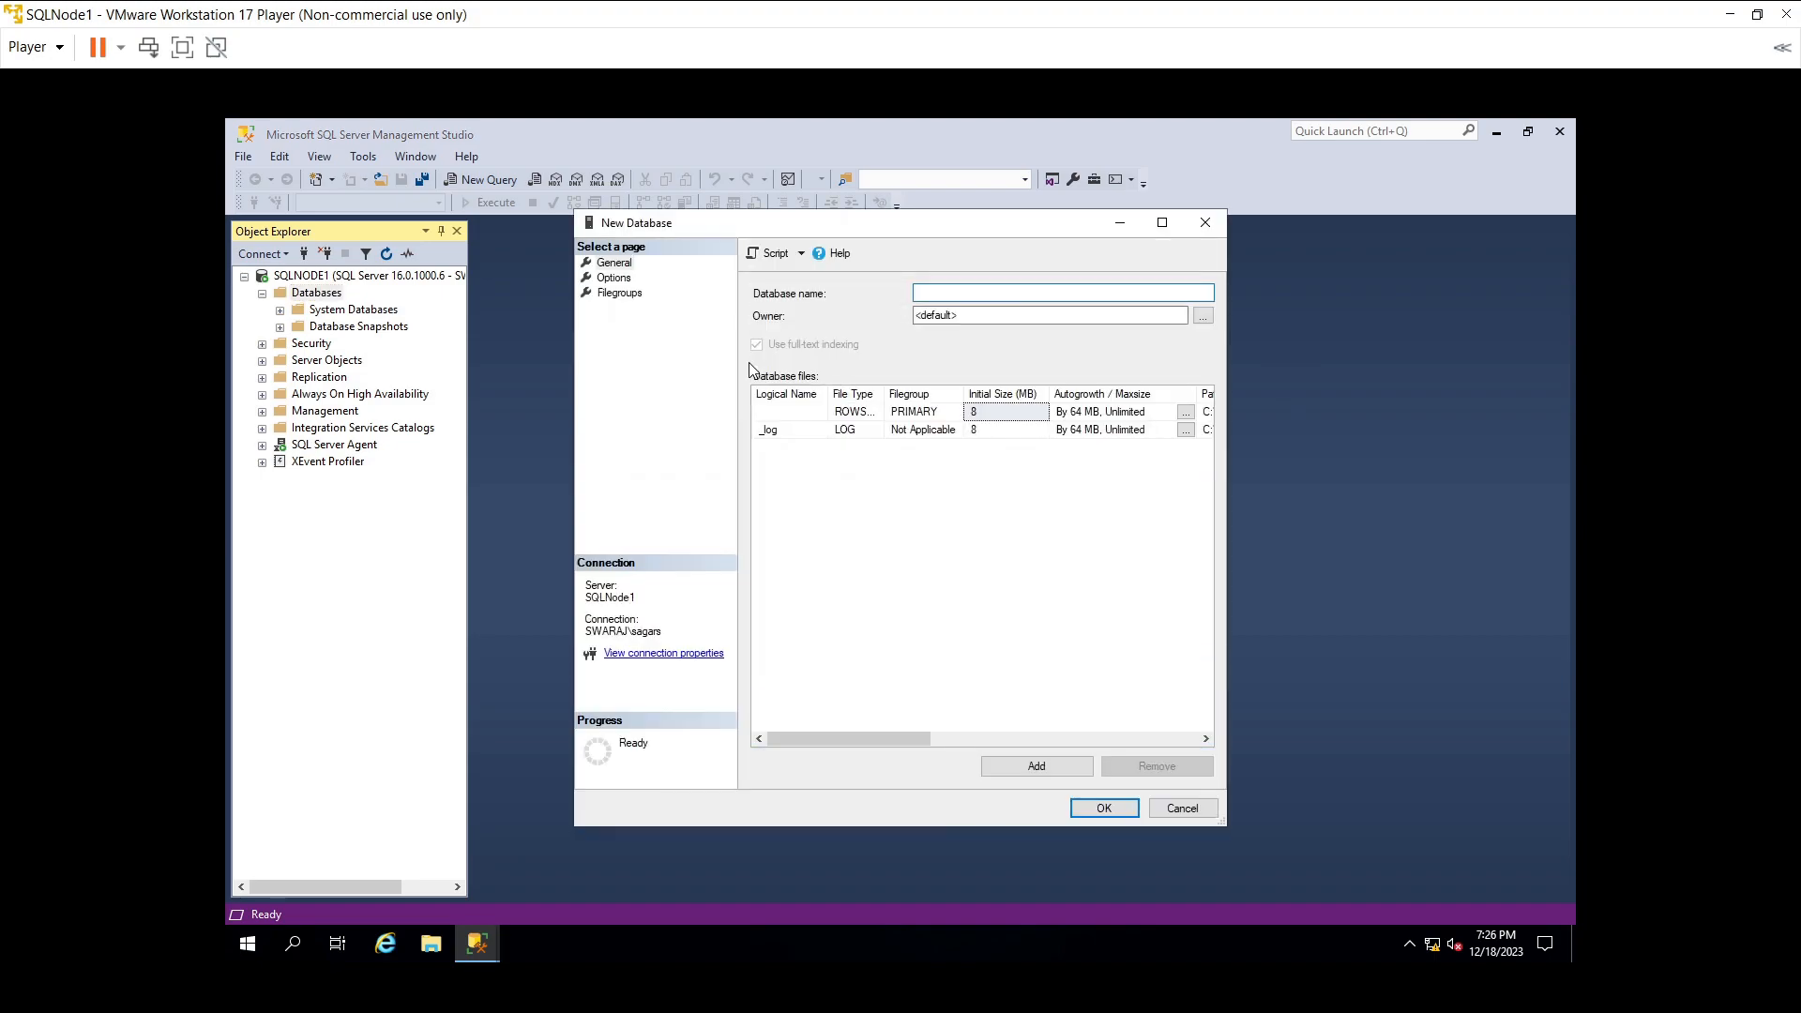
type("TestDB")
left_click(620, 279)
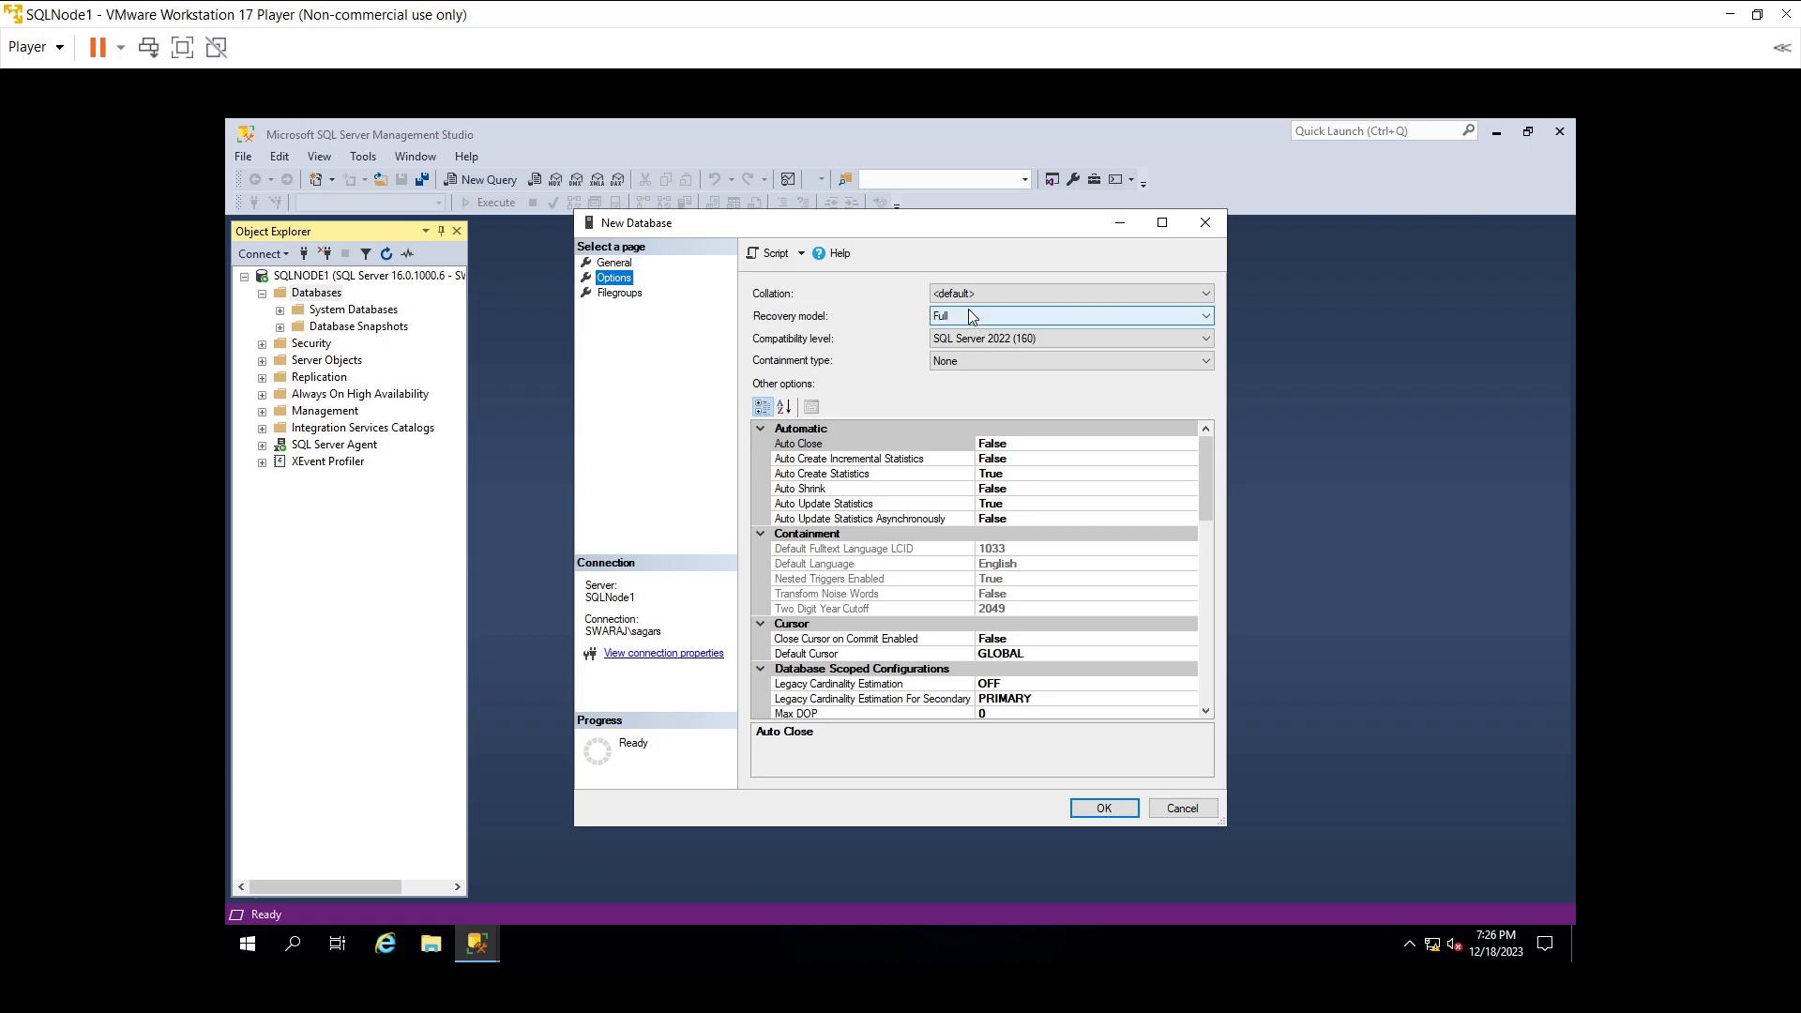
left_click(1092, 811)
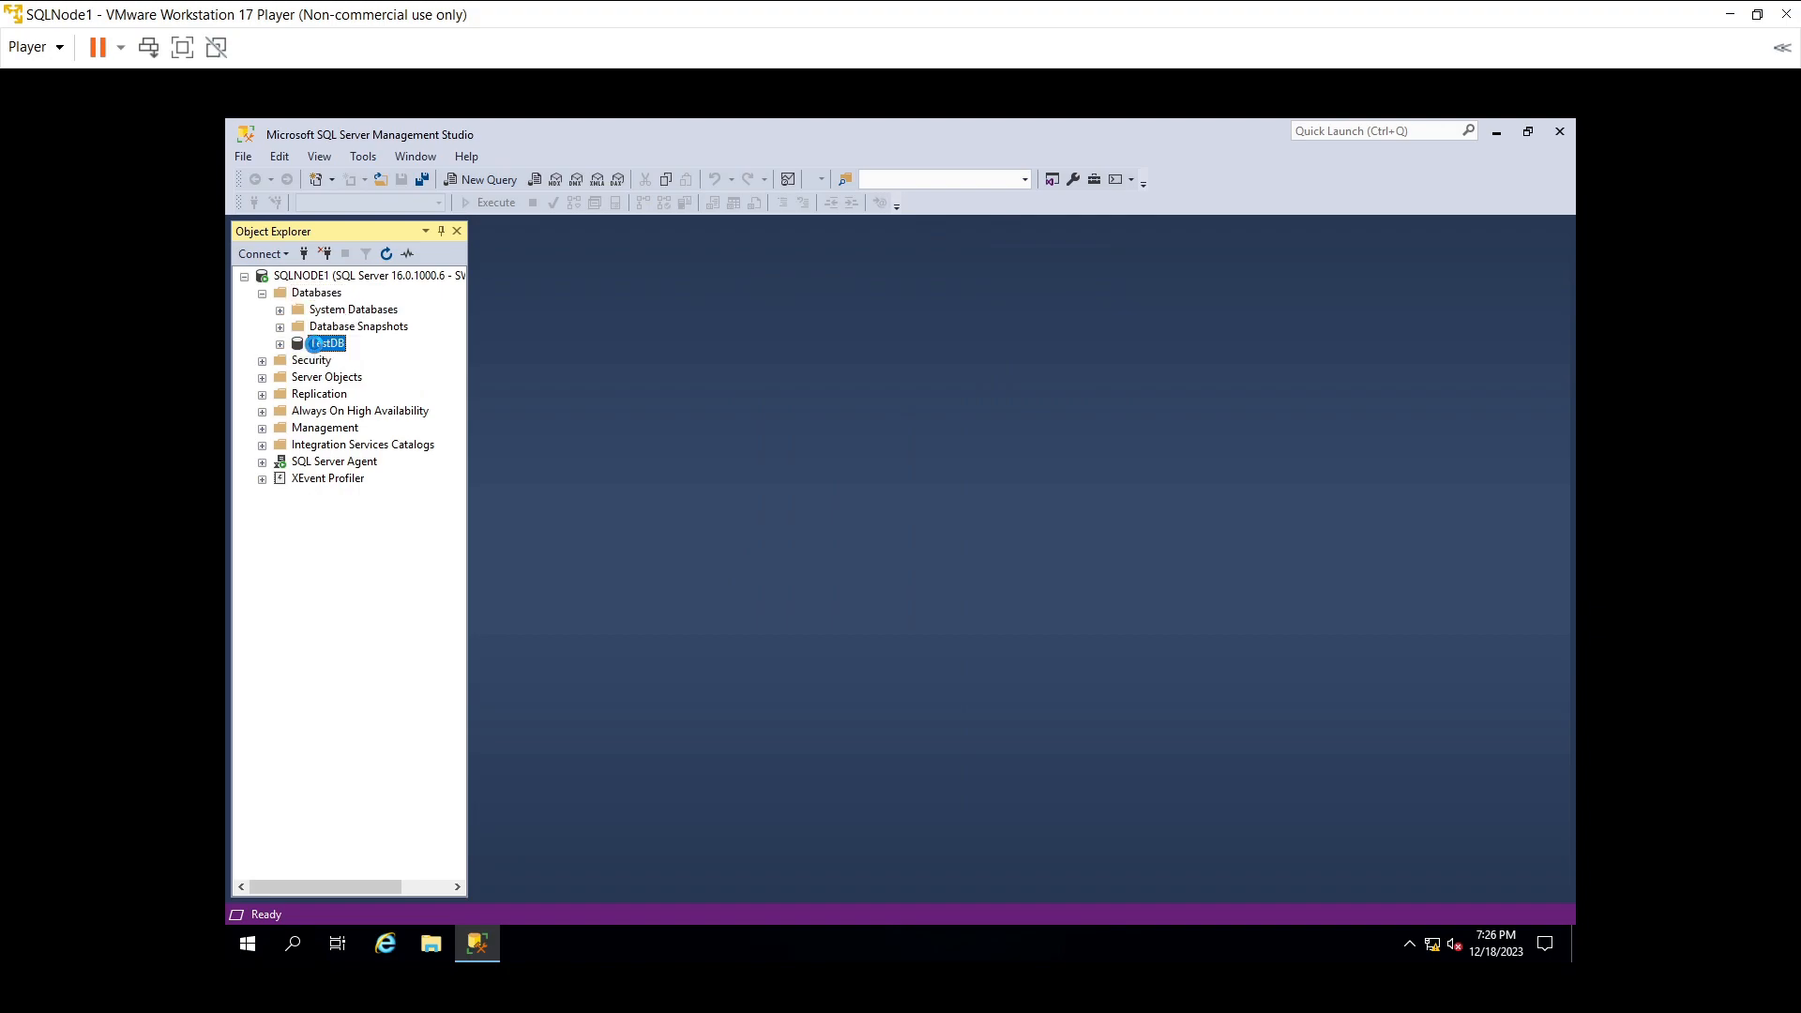
right_click(316, 349)
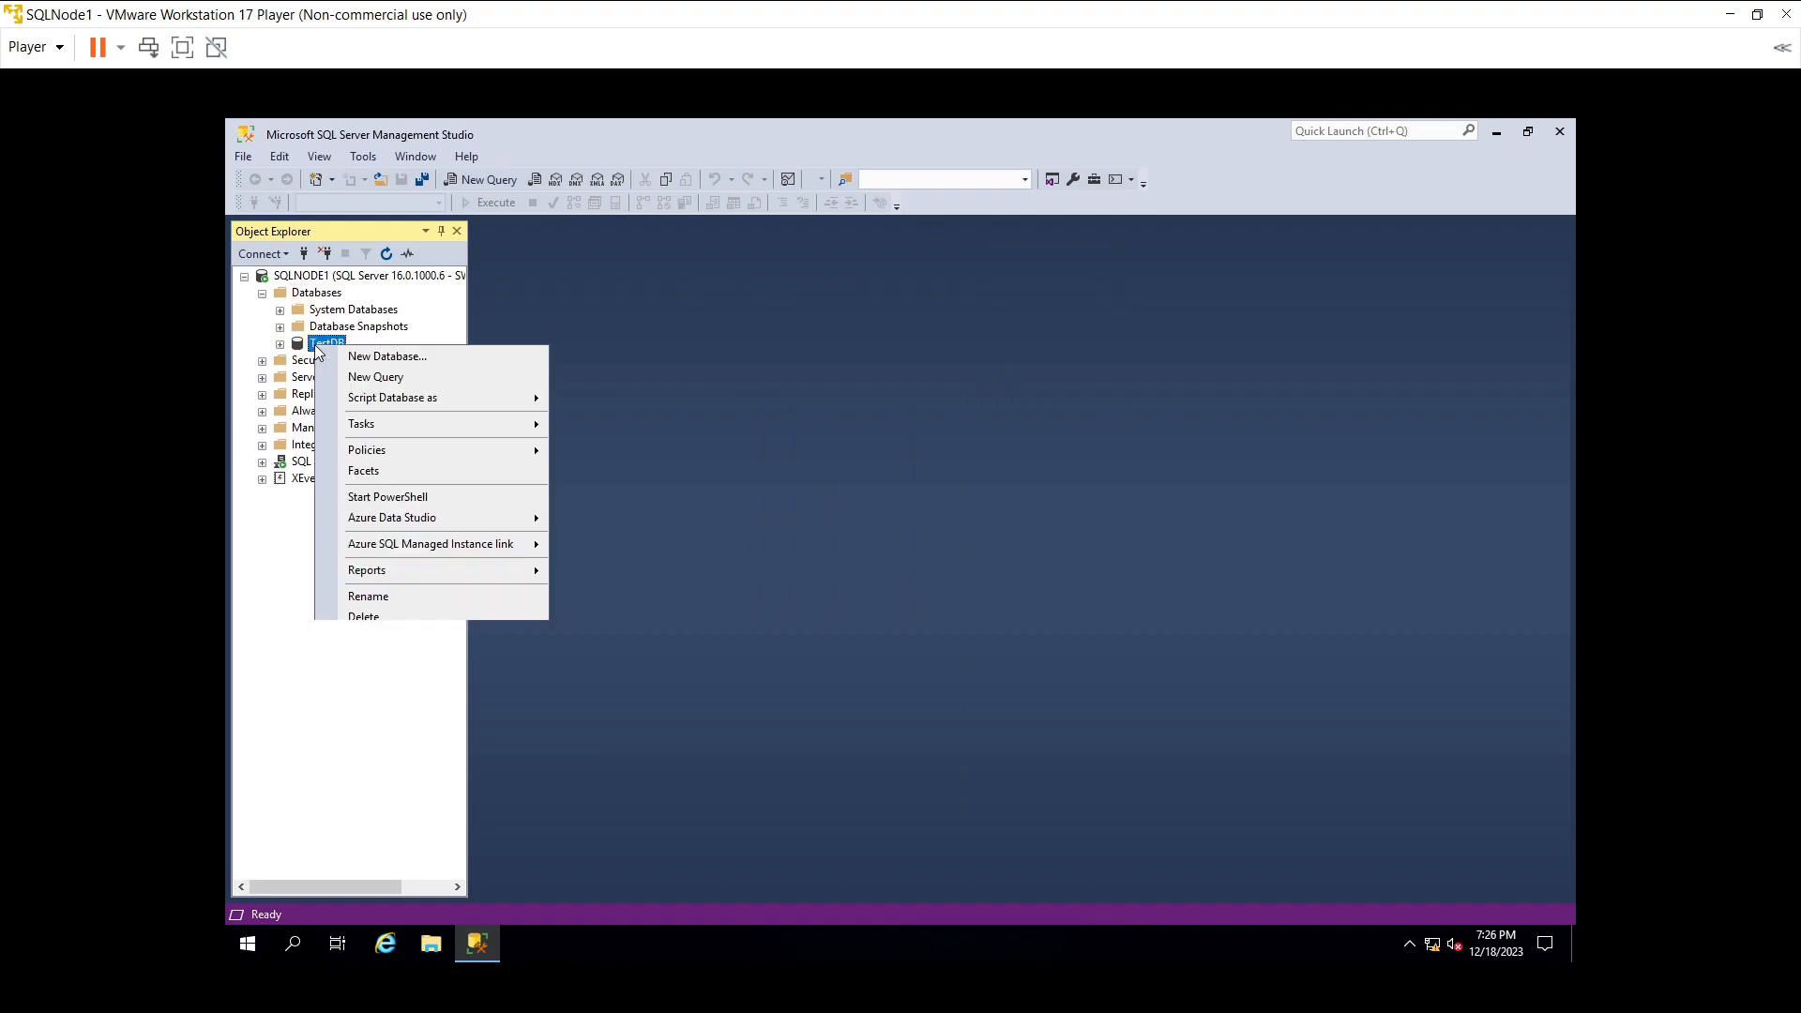
- In a new TestDB query, write CREATE TABLE Emp with an ID INT IDENTITY(1,1) column
left_click(375, 380)
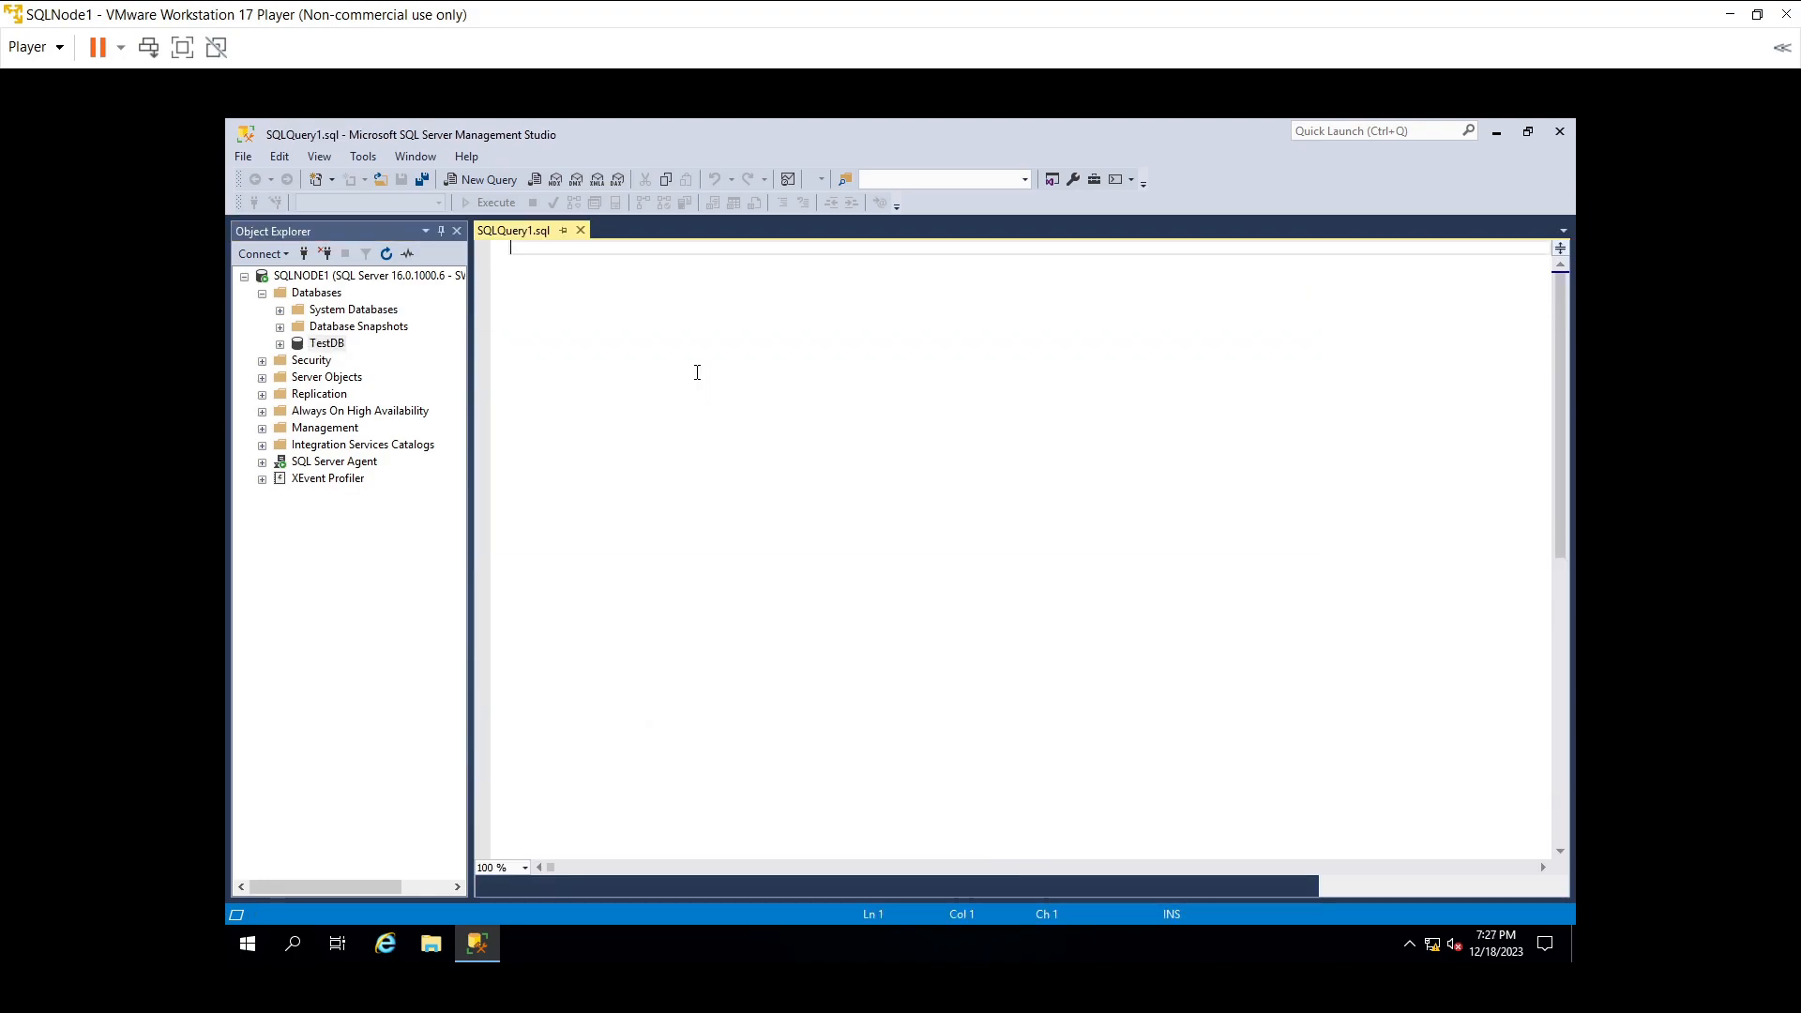
type("Craete Table")
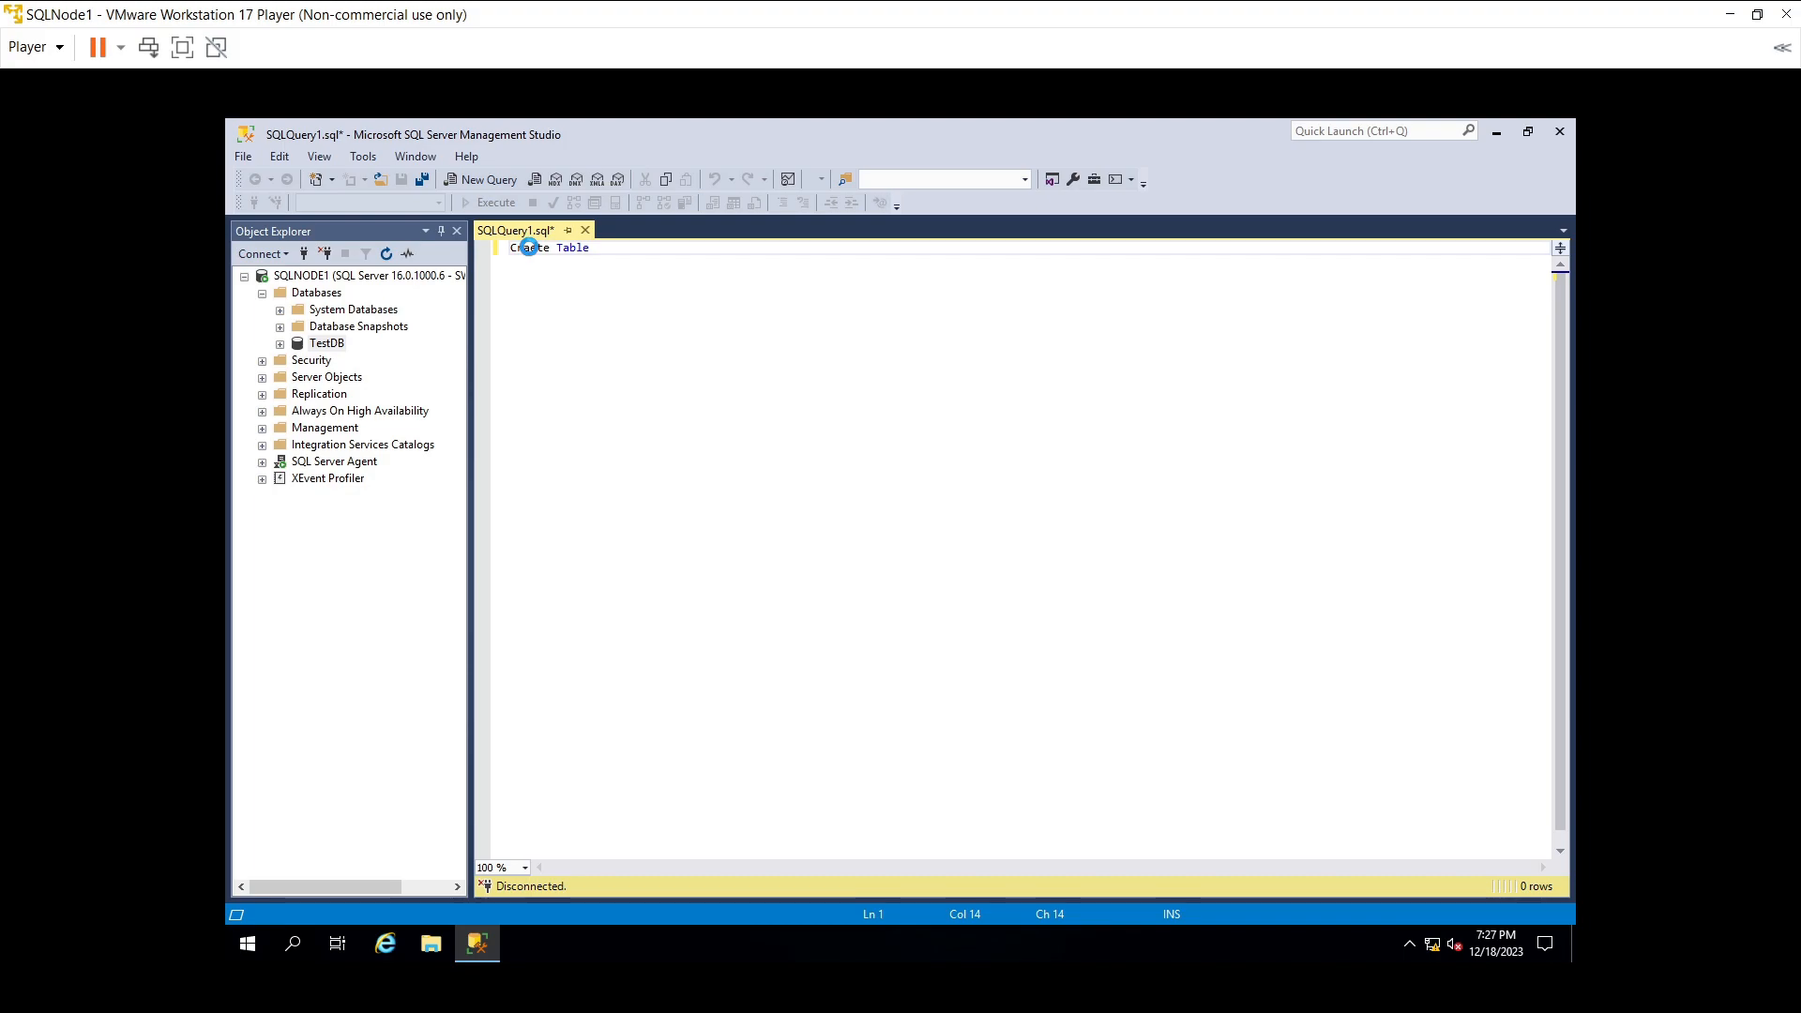
double_click(528, 247)
type("create")
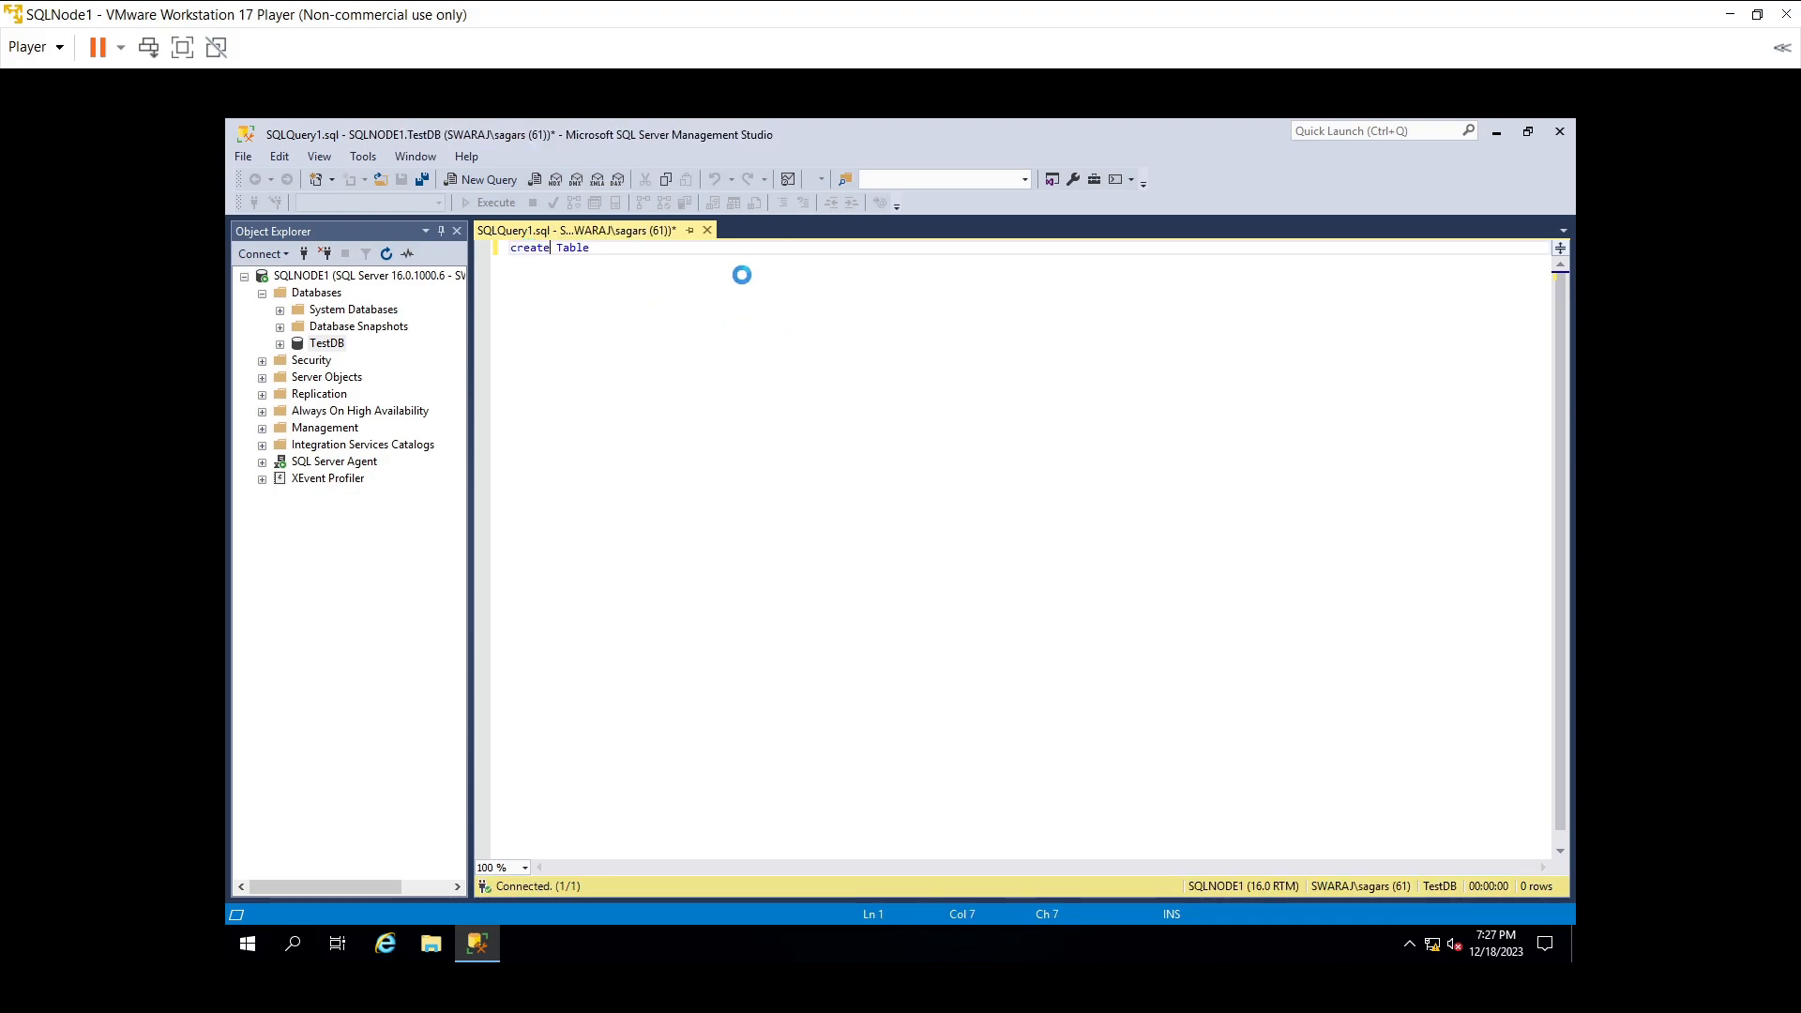
left_click(722, 251)
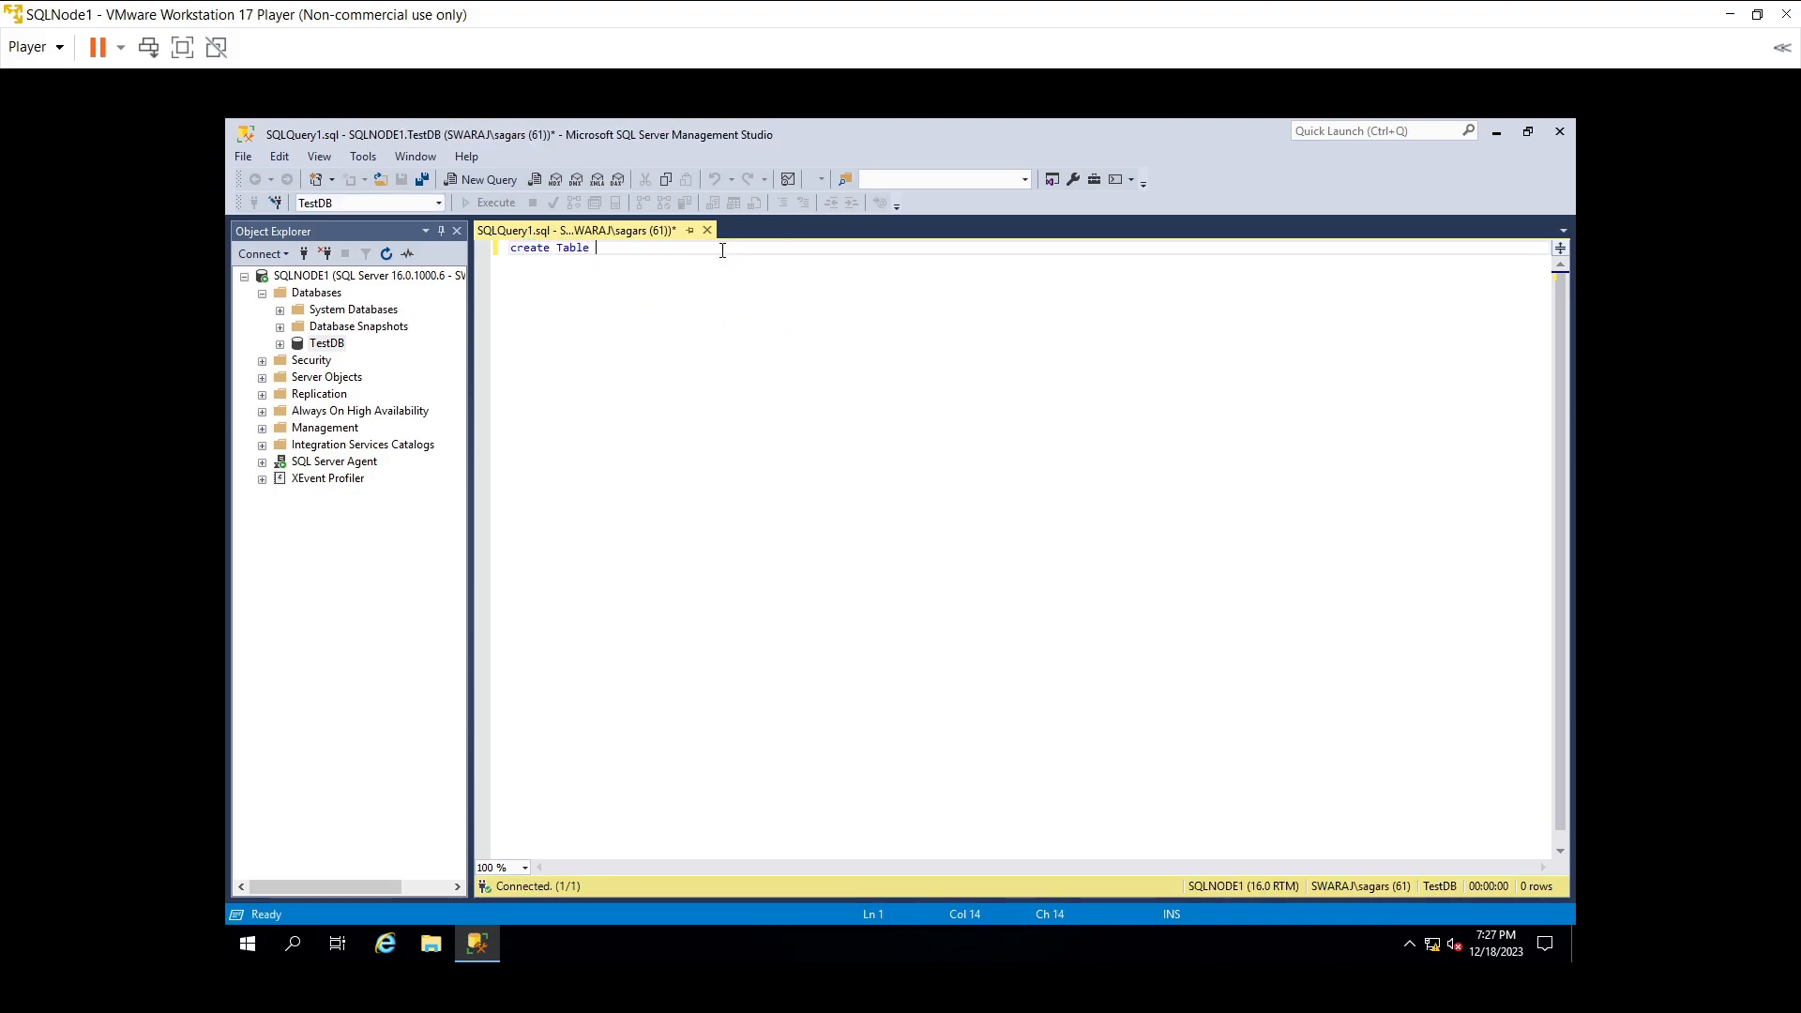
type("Emp")
key("Return")
type("(")
key("Return")
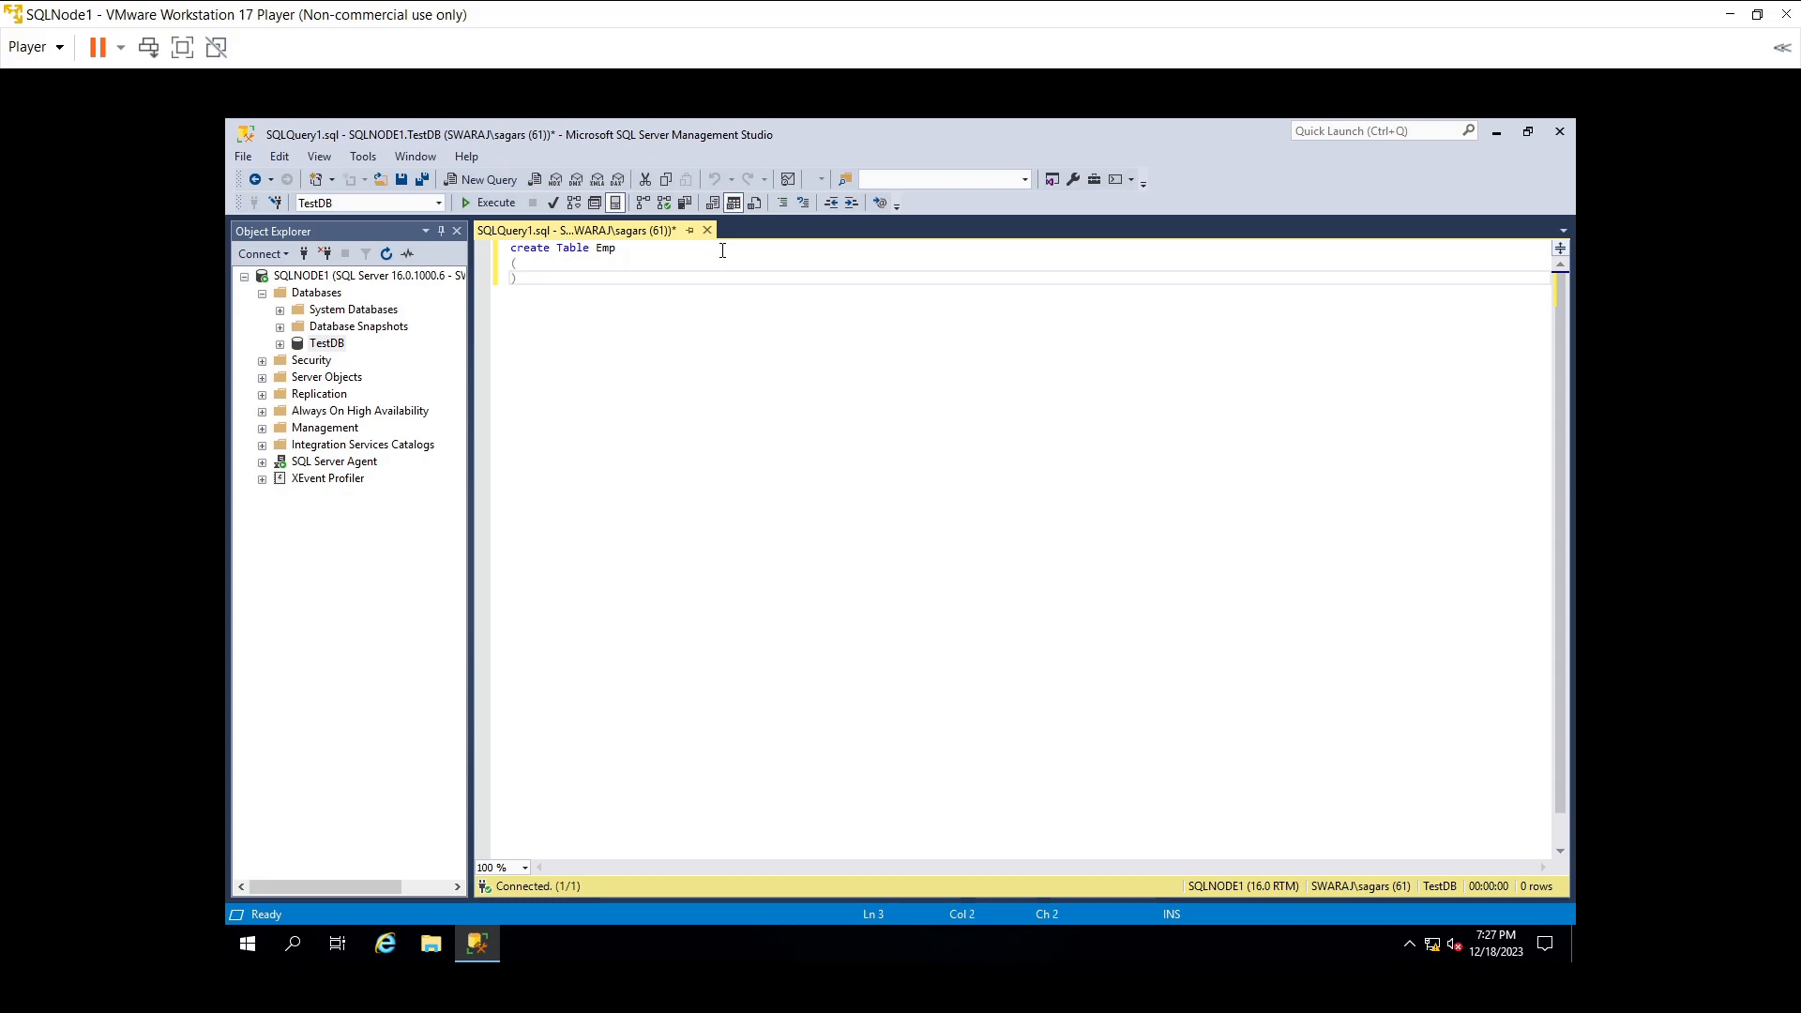
type("ID Int Identity")
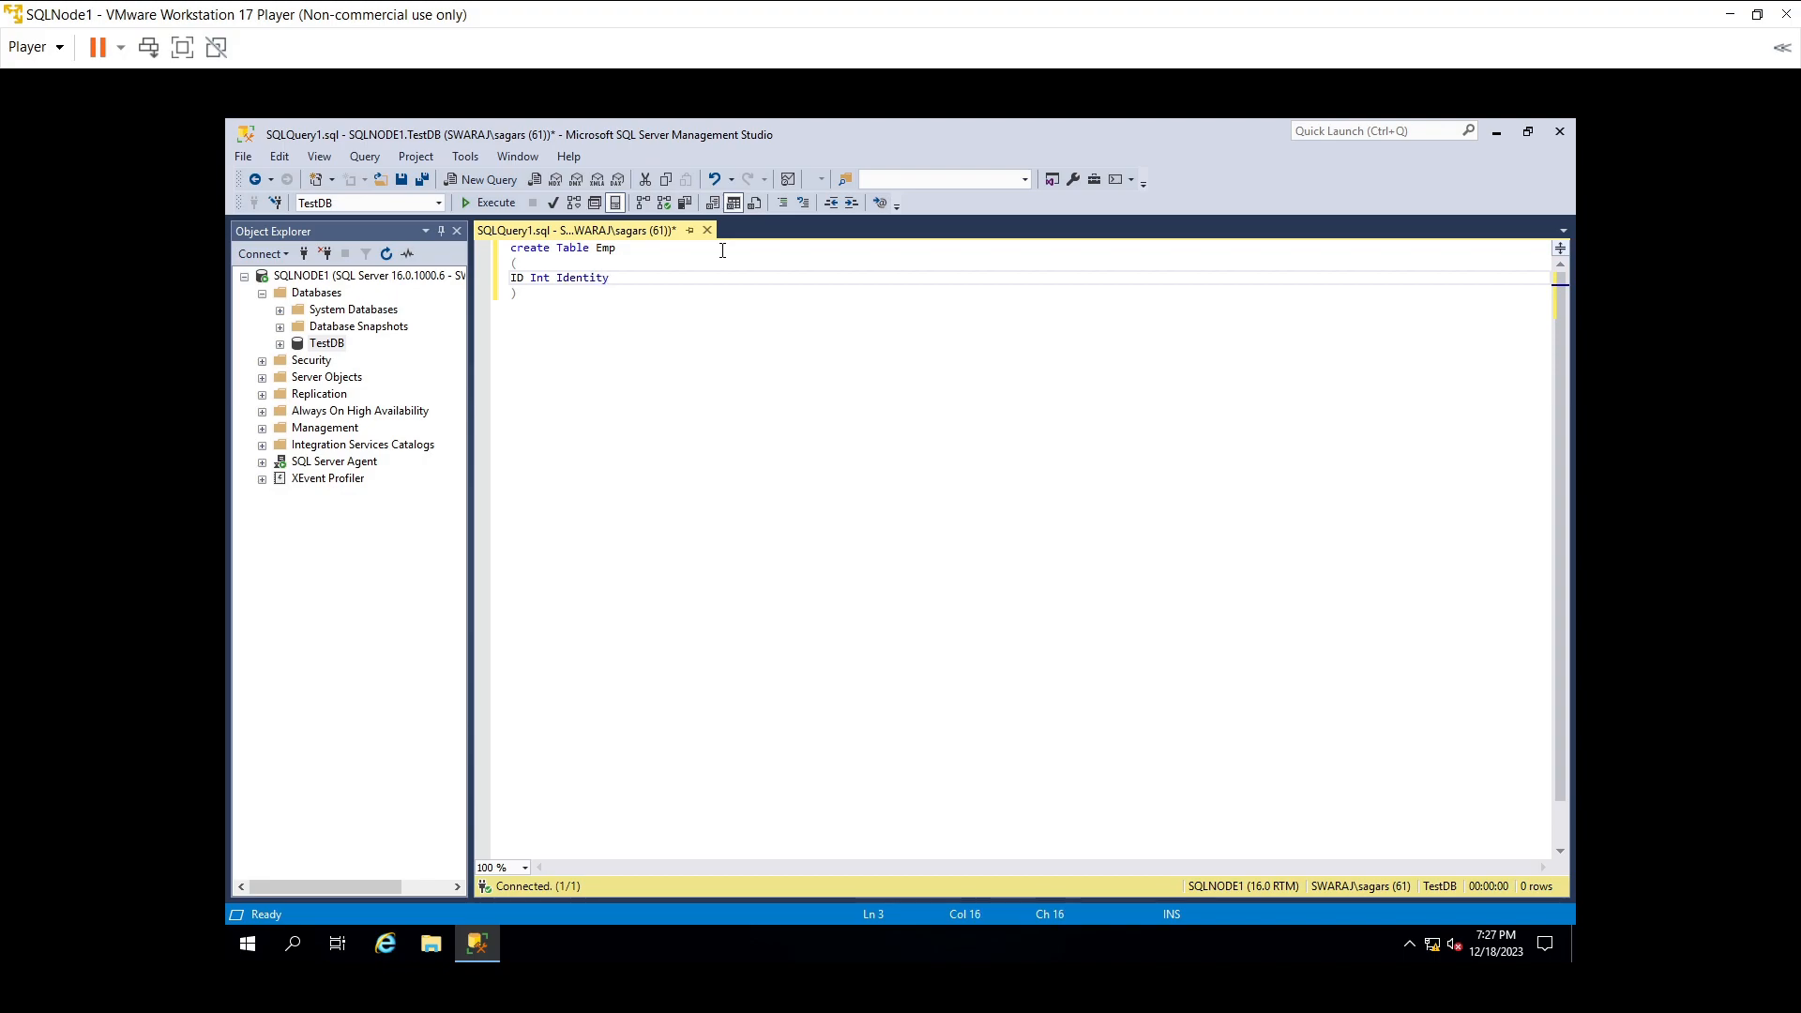
type("(1")
key("Return")
type("0")
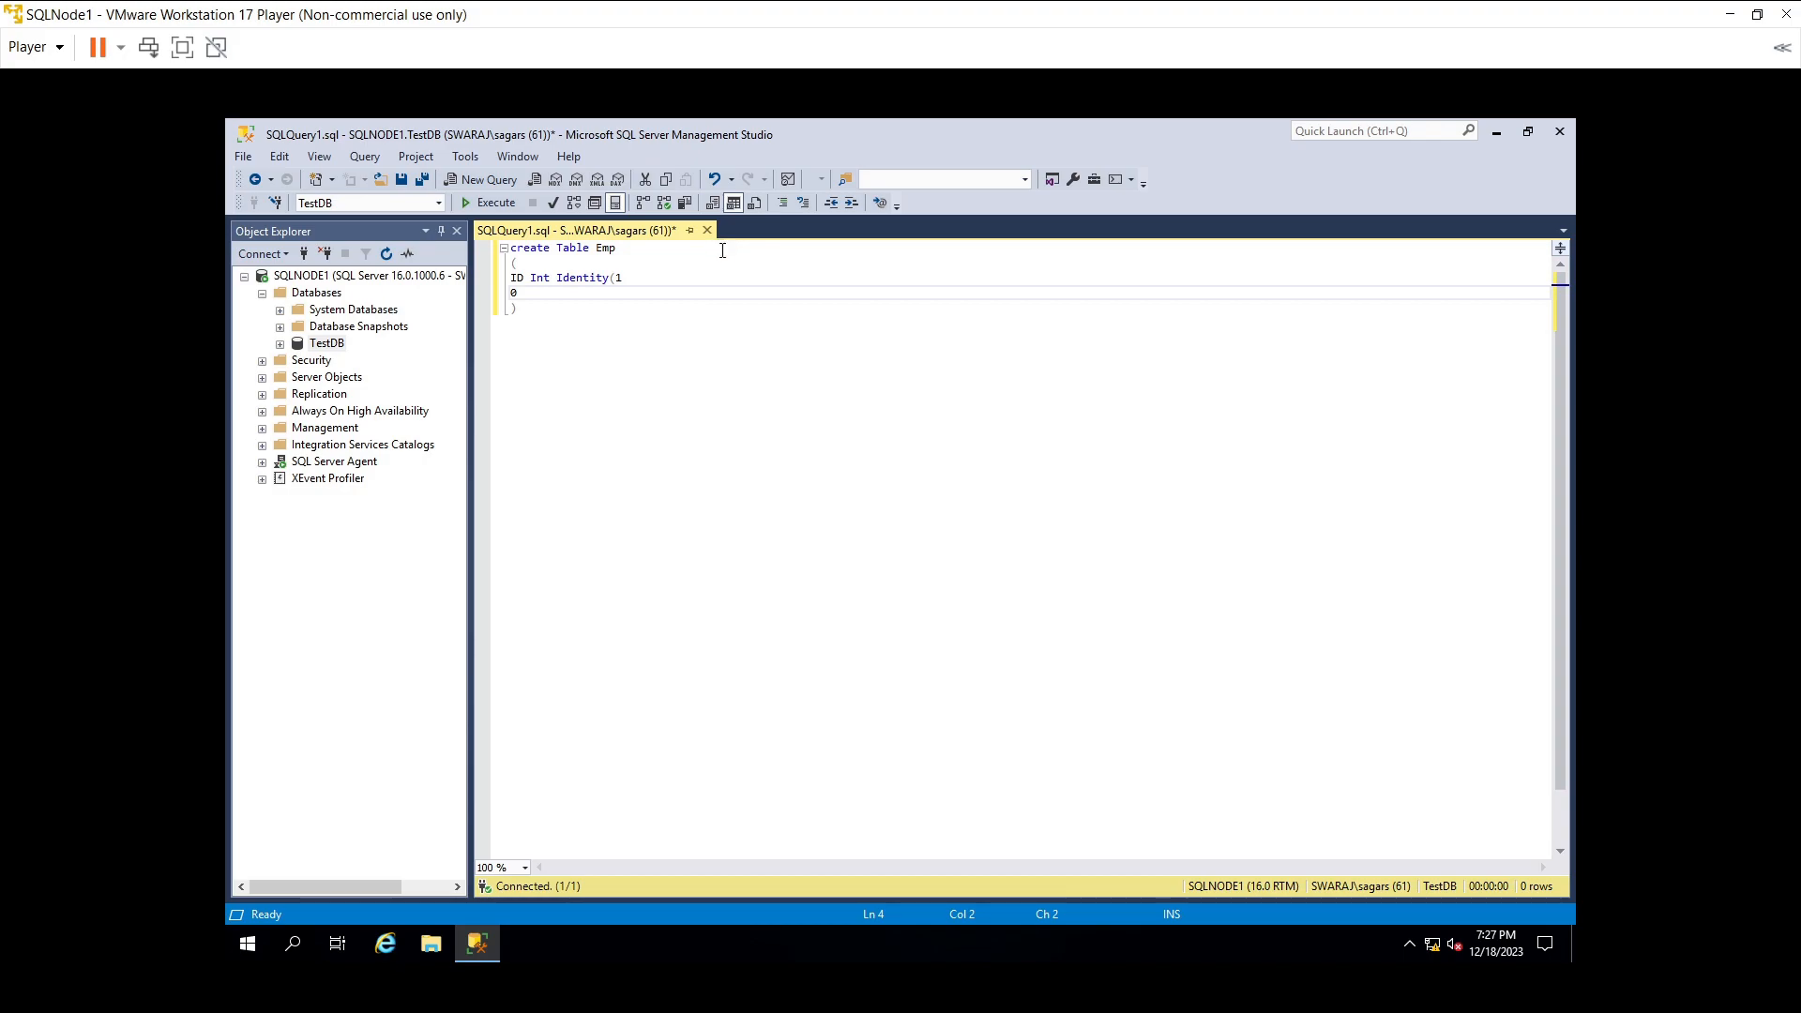
key("BackSpace")
key("BackSpace")
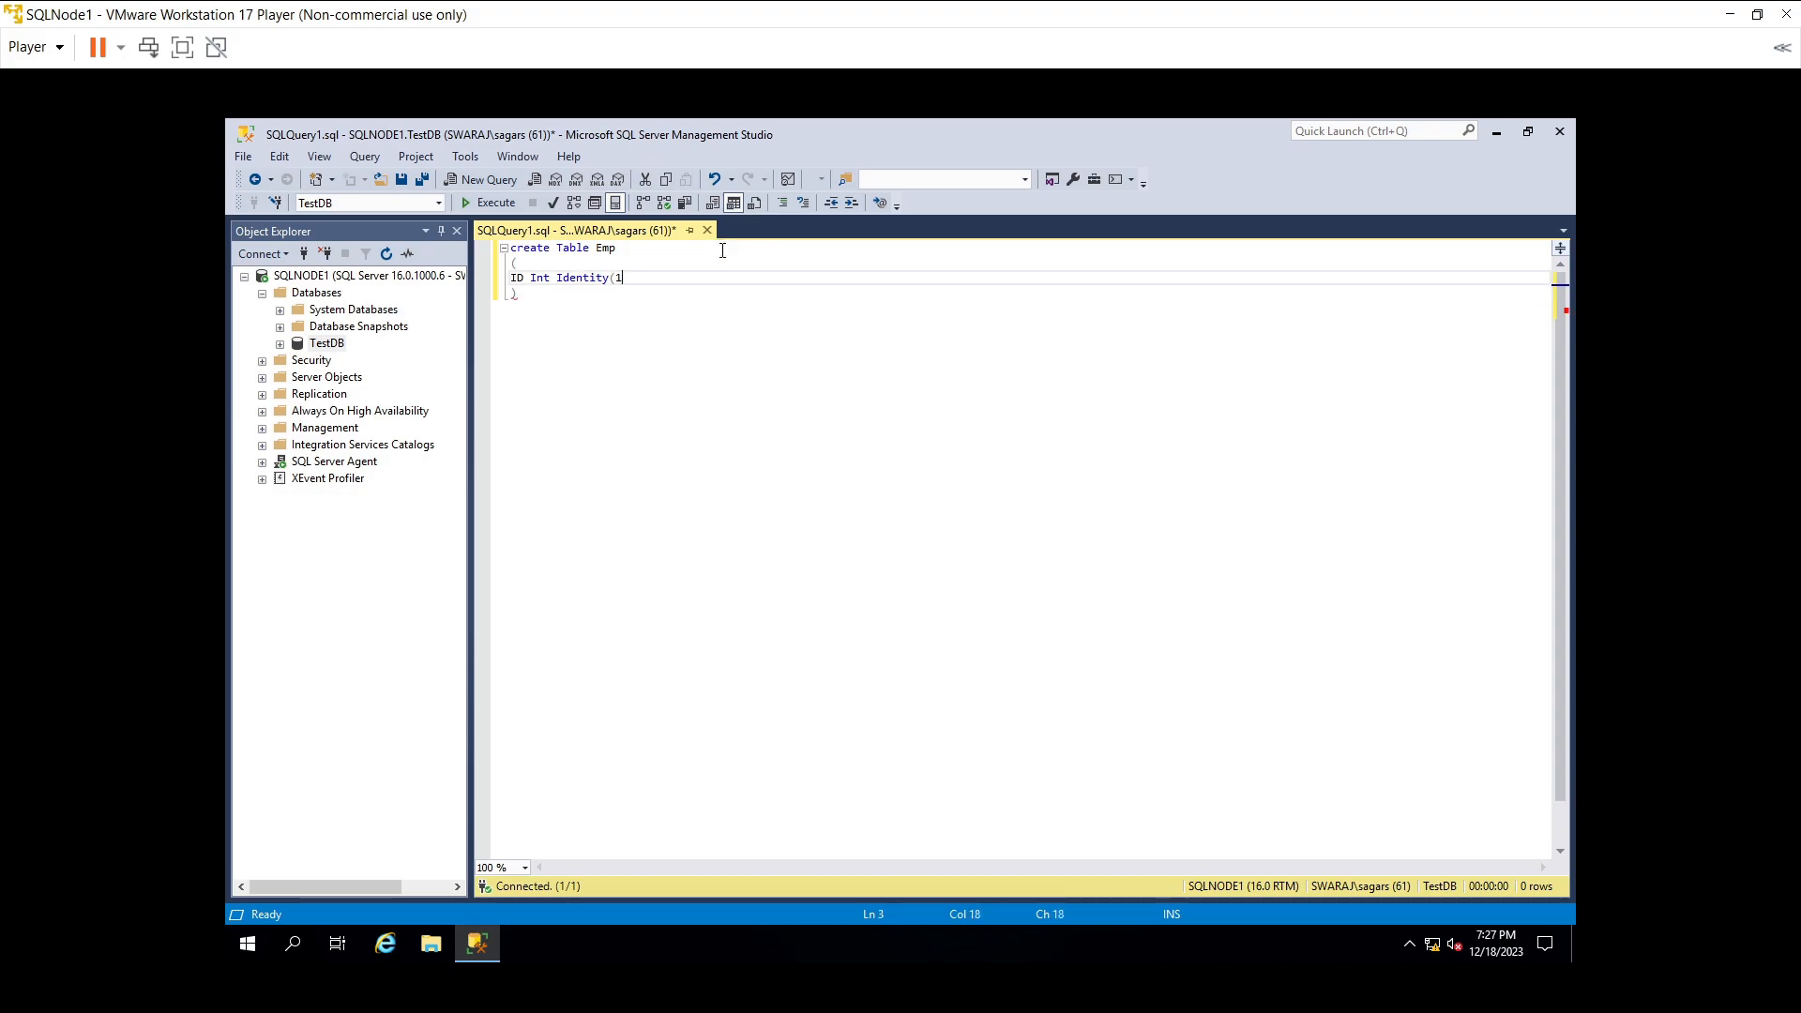
type(",1),")
- Add a name Varchar(50) column and run the CREATE TABLE query
key("Return")
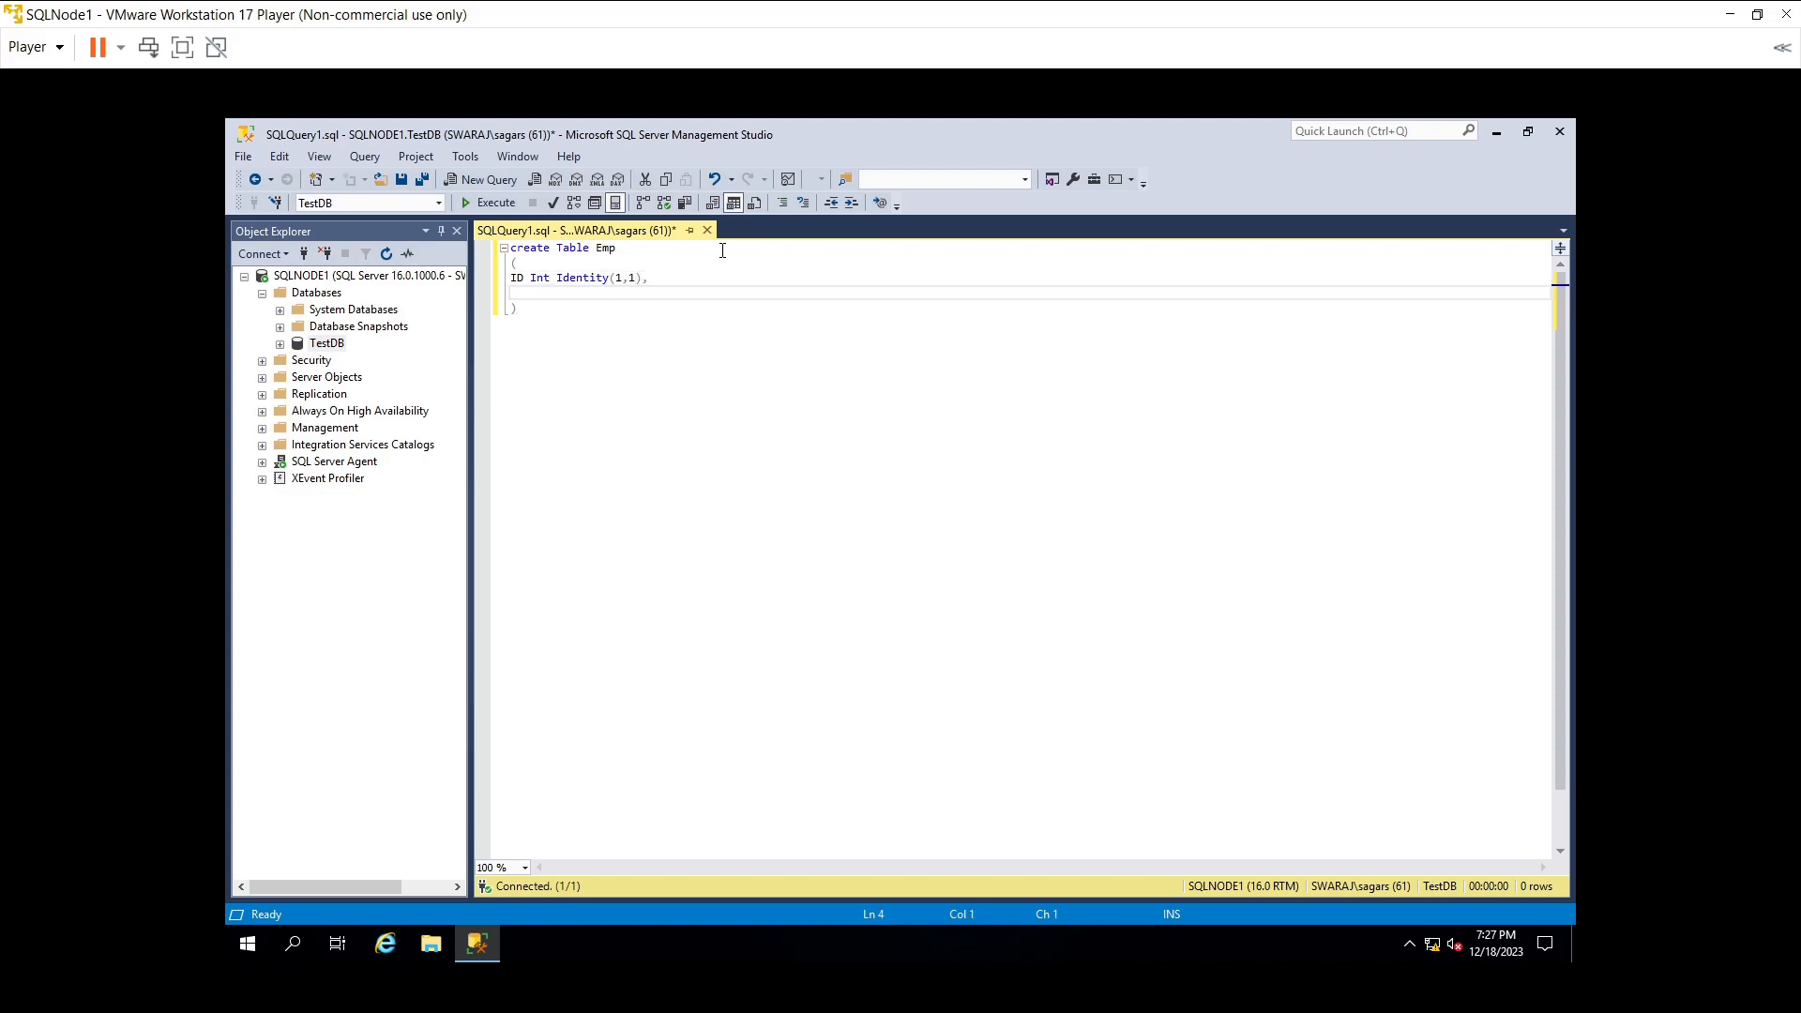
type("name Varchar(")
key("Insert")
type("()")
key("Left")
key("Insert")
type("50")
key("Right")
key("ctrl+r")
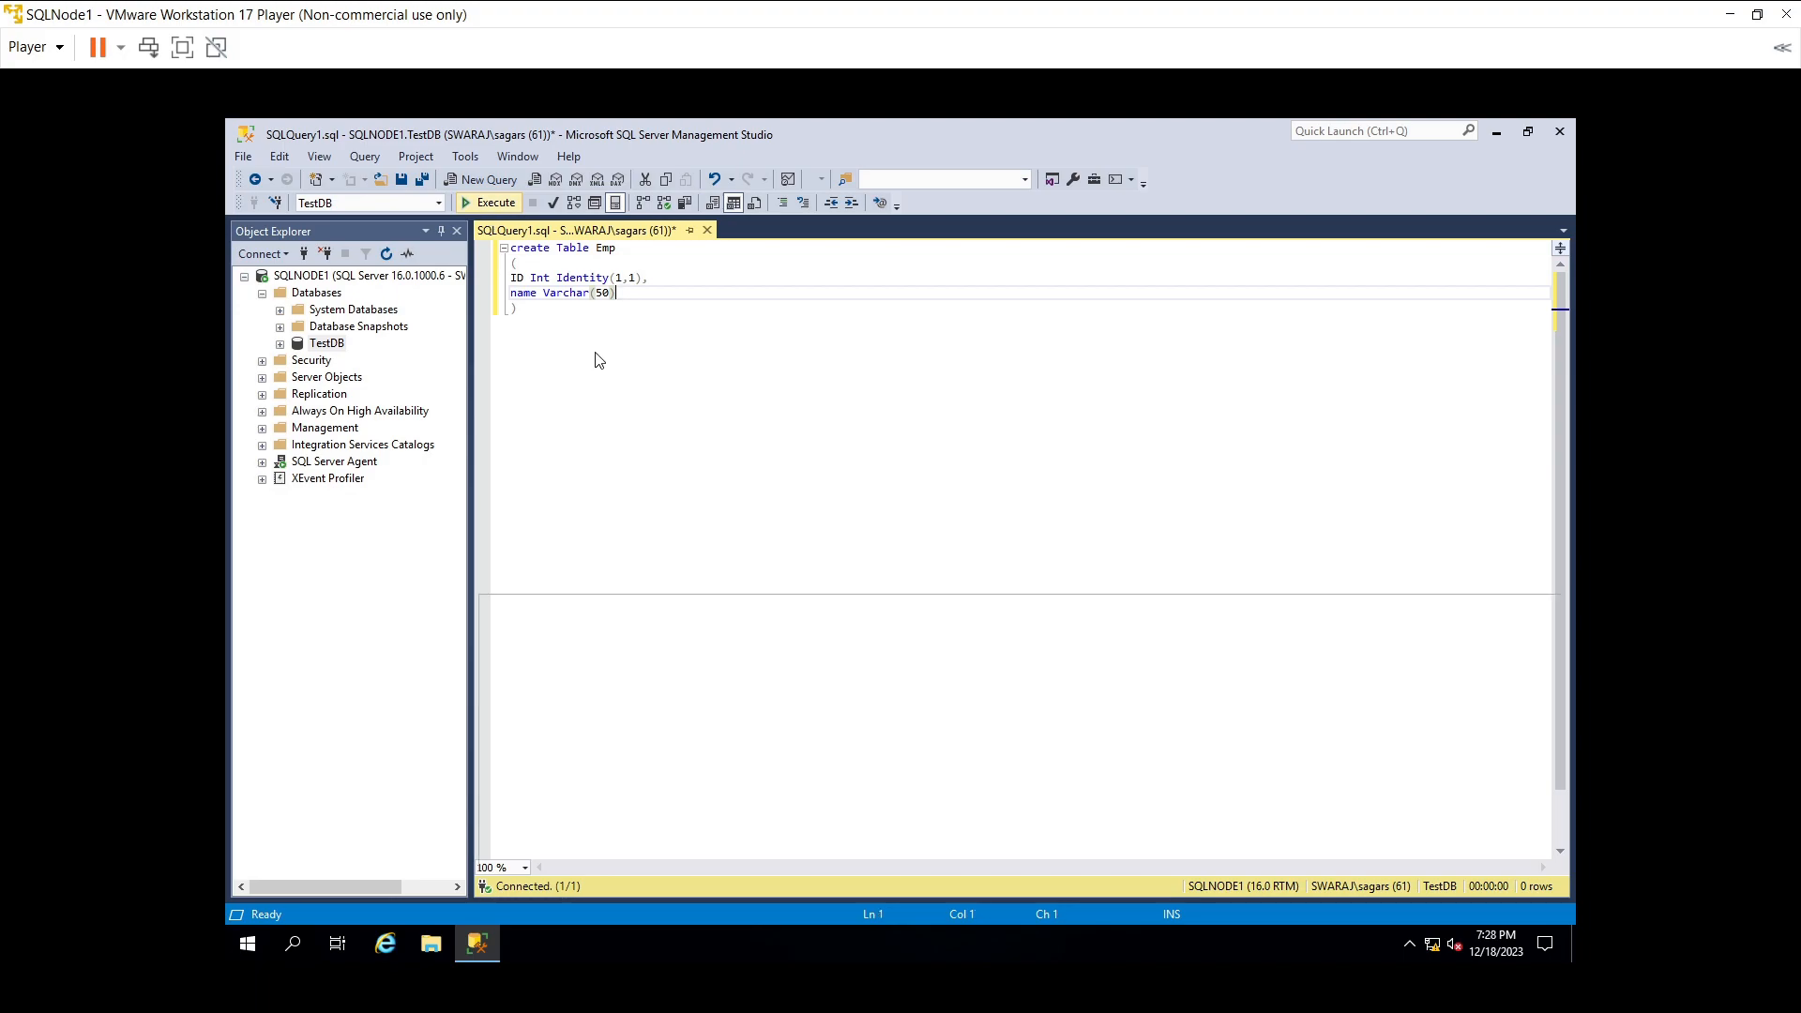
key("F5")
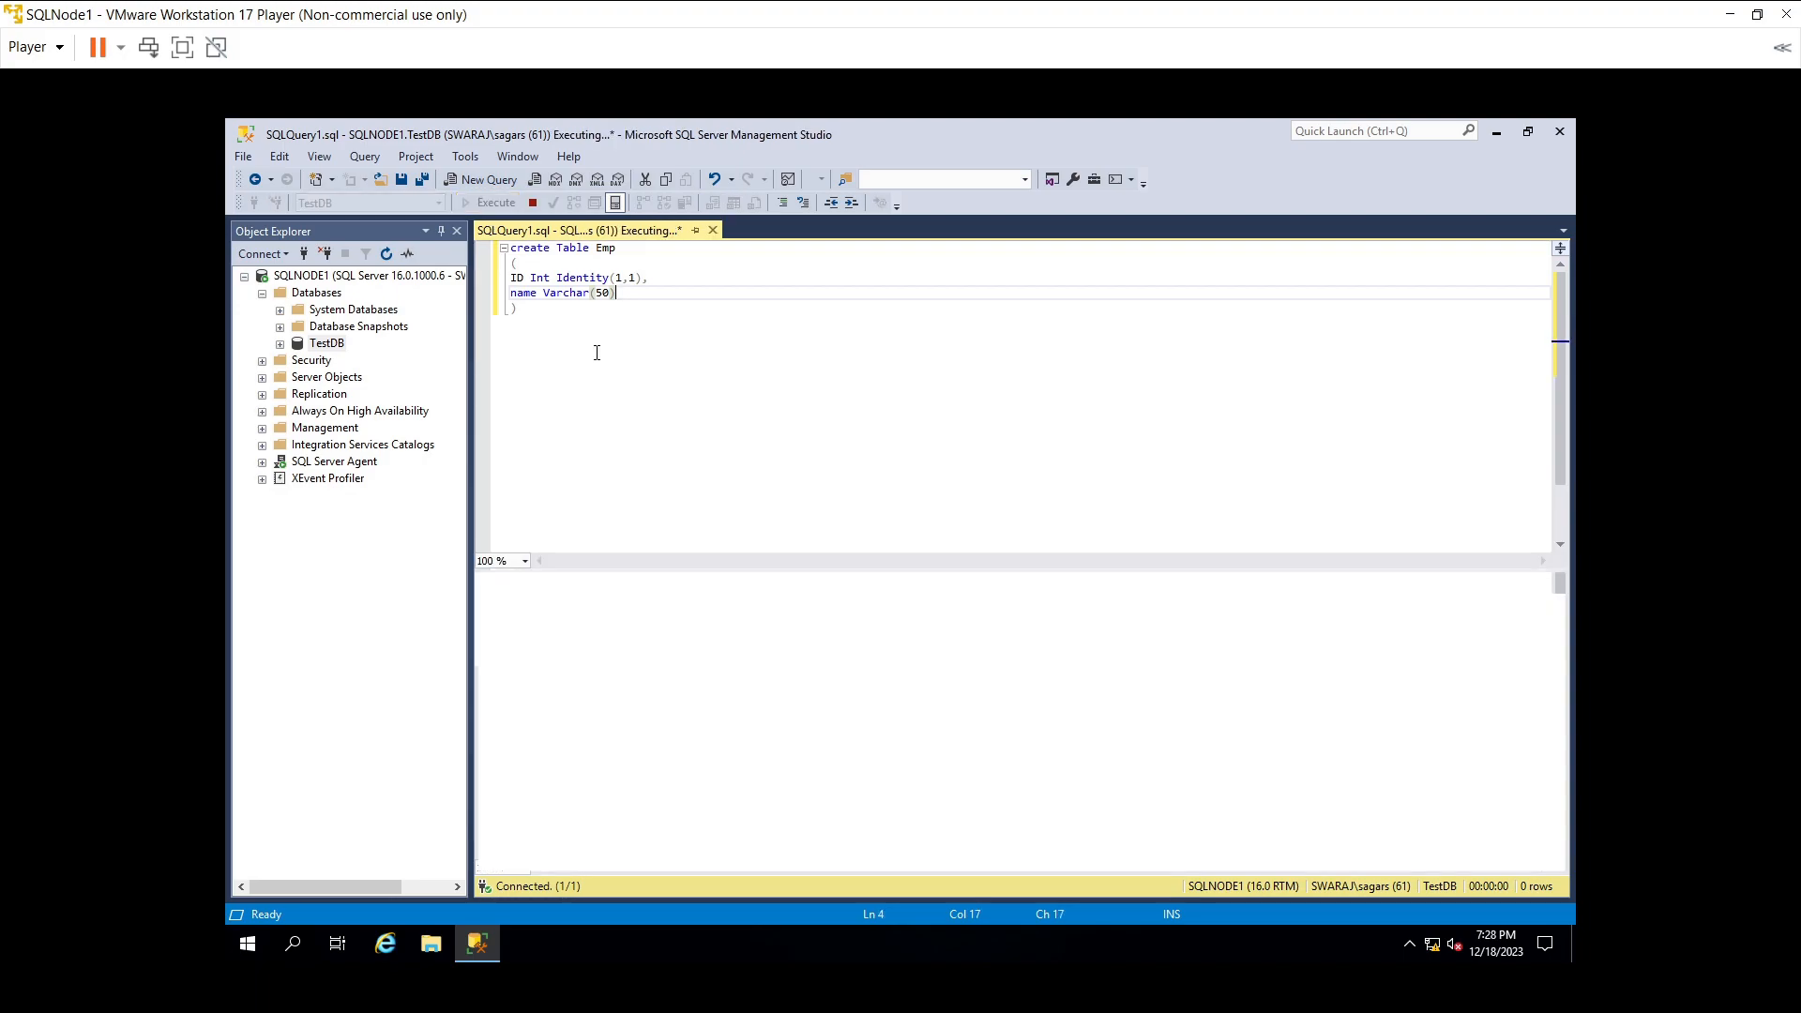
- Run SELECT * FROM Emp to confirm the table is empty
left_click(596, 352)
key("Return")
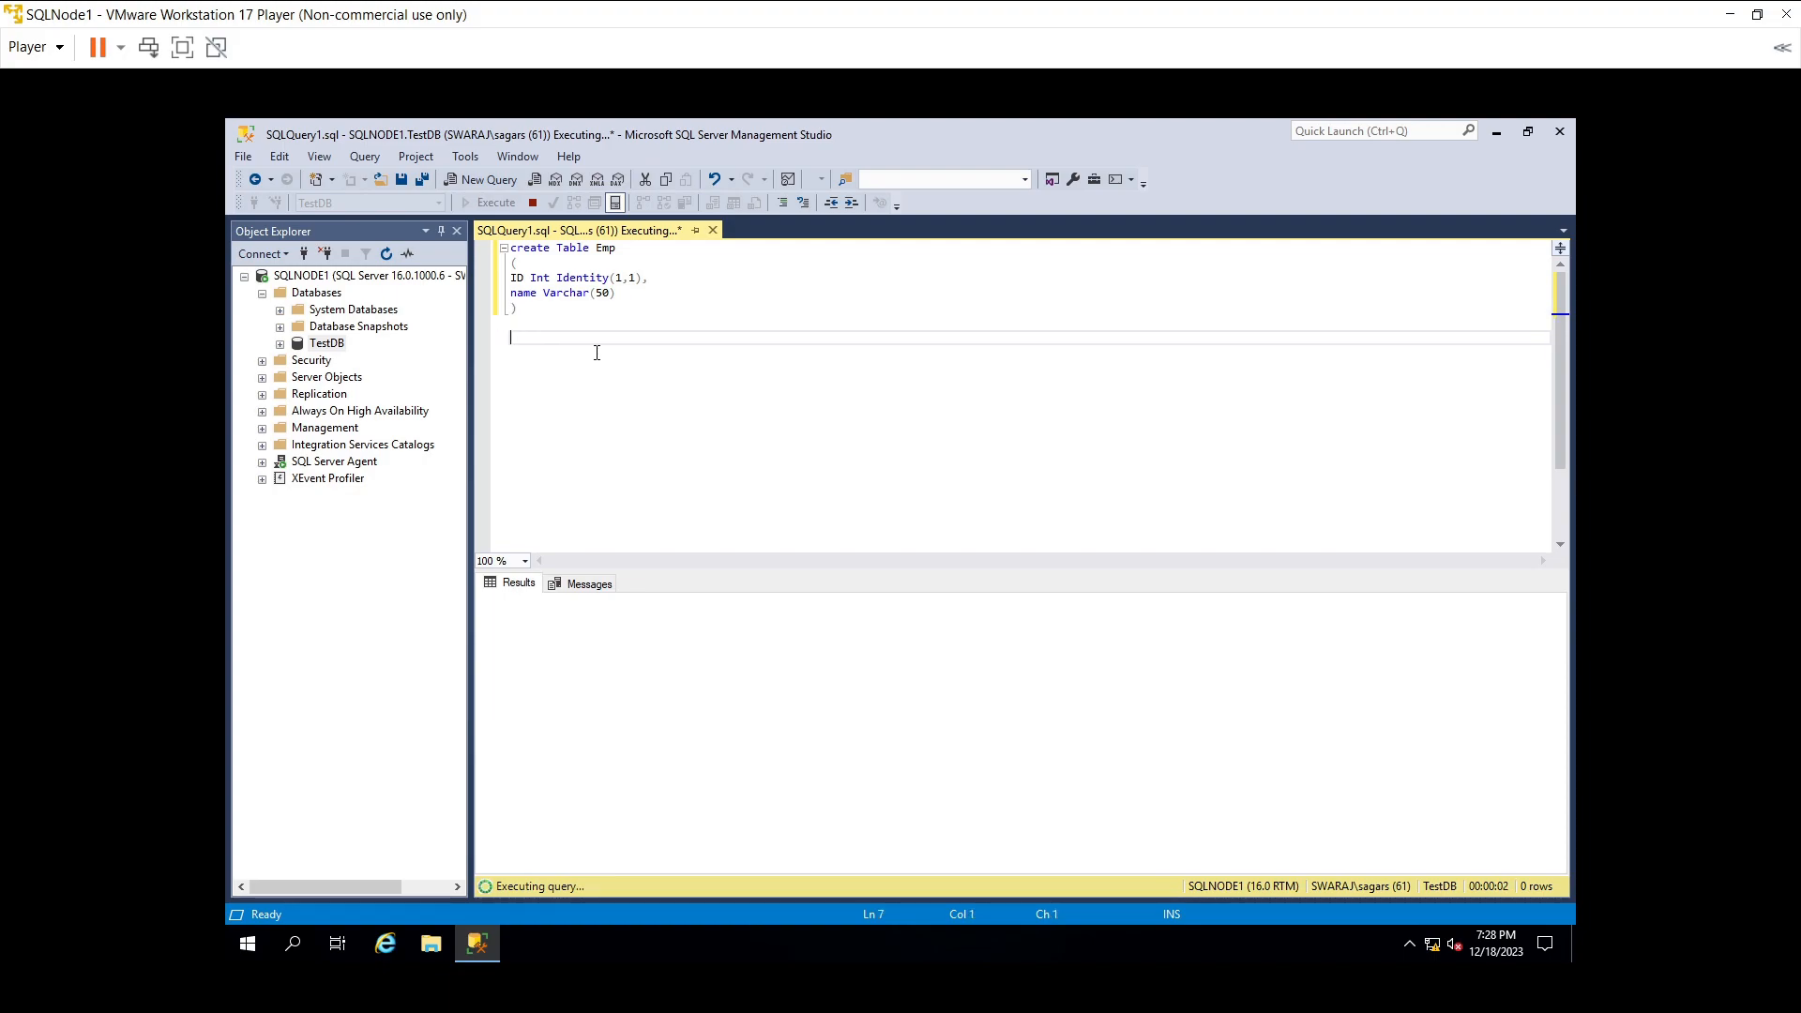
type("Slect")
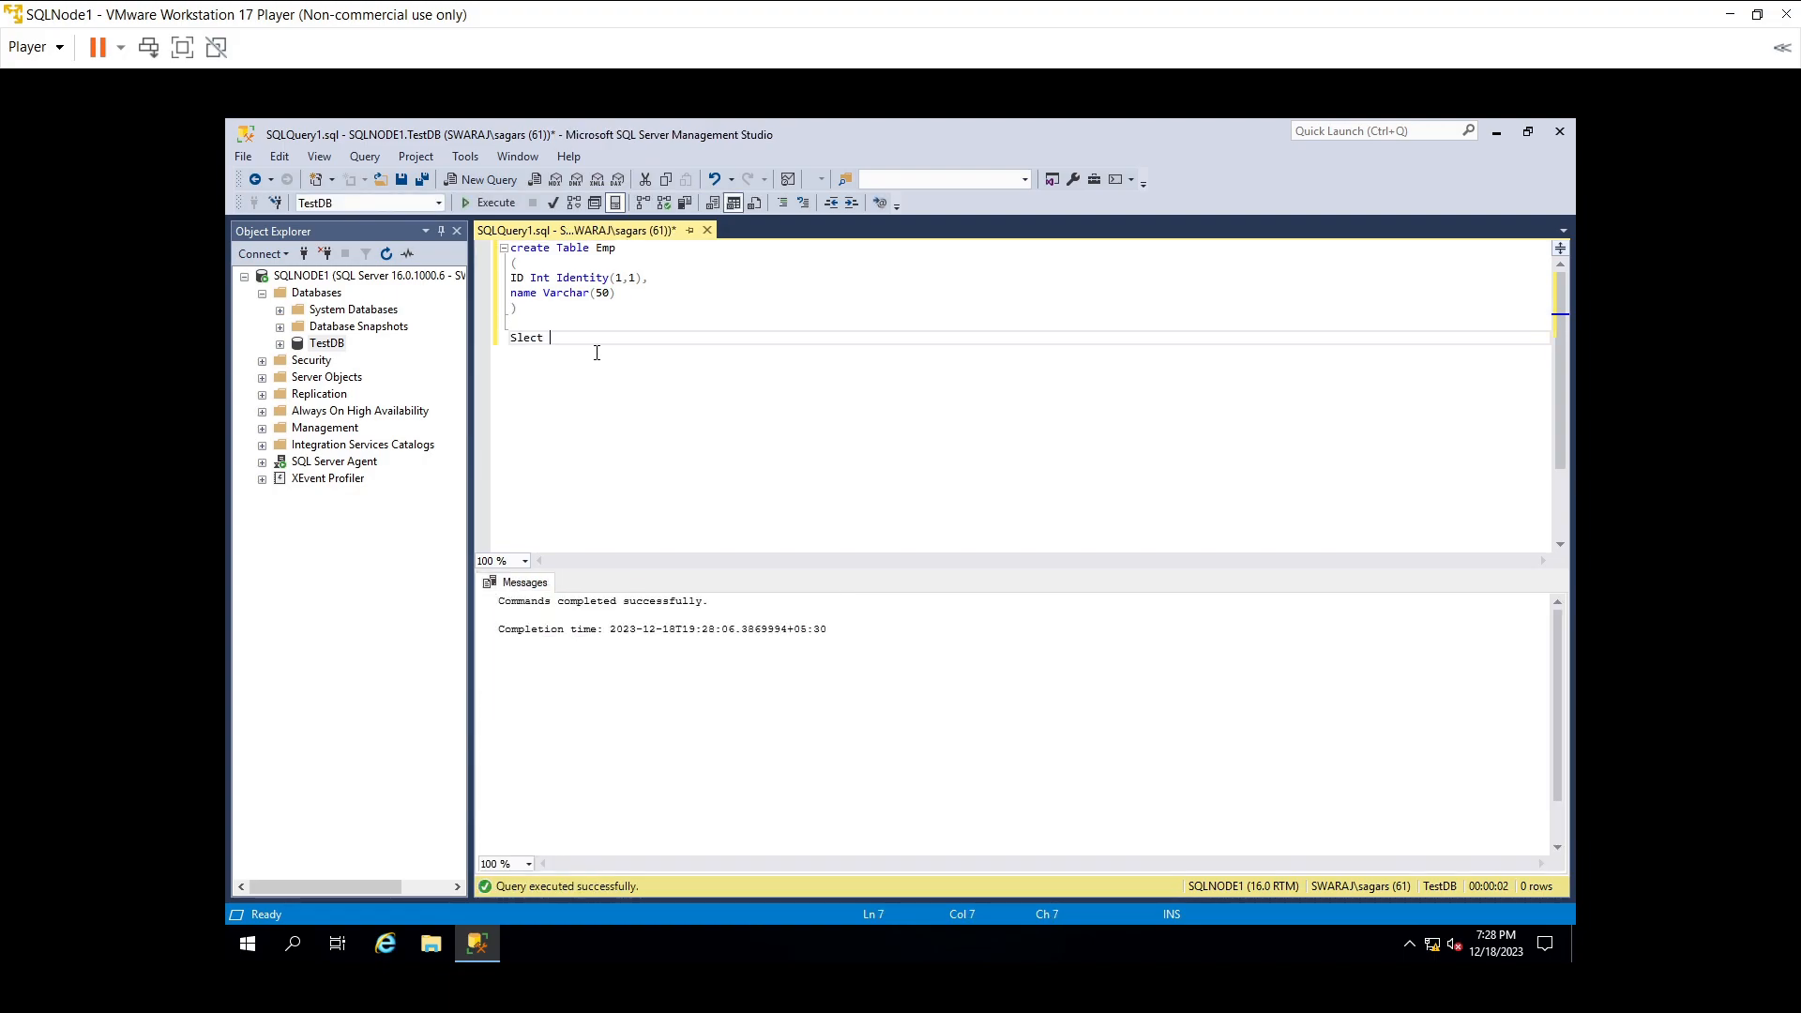
key("BackSpace")
key("BackSpace")
key("BackSpace")
key("BackSpace")
type("elect * from Emp")
key("Return")
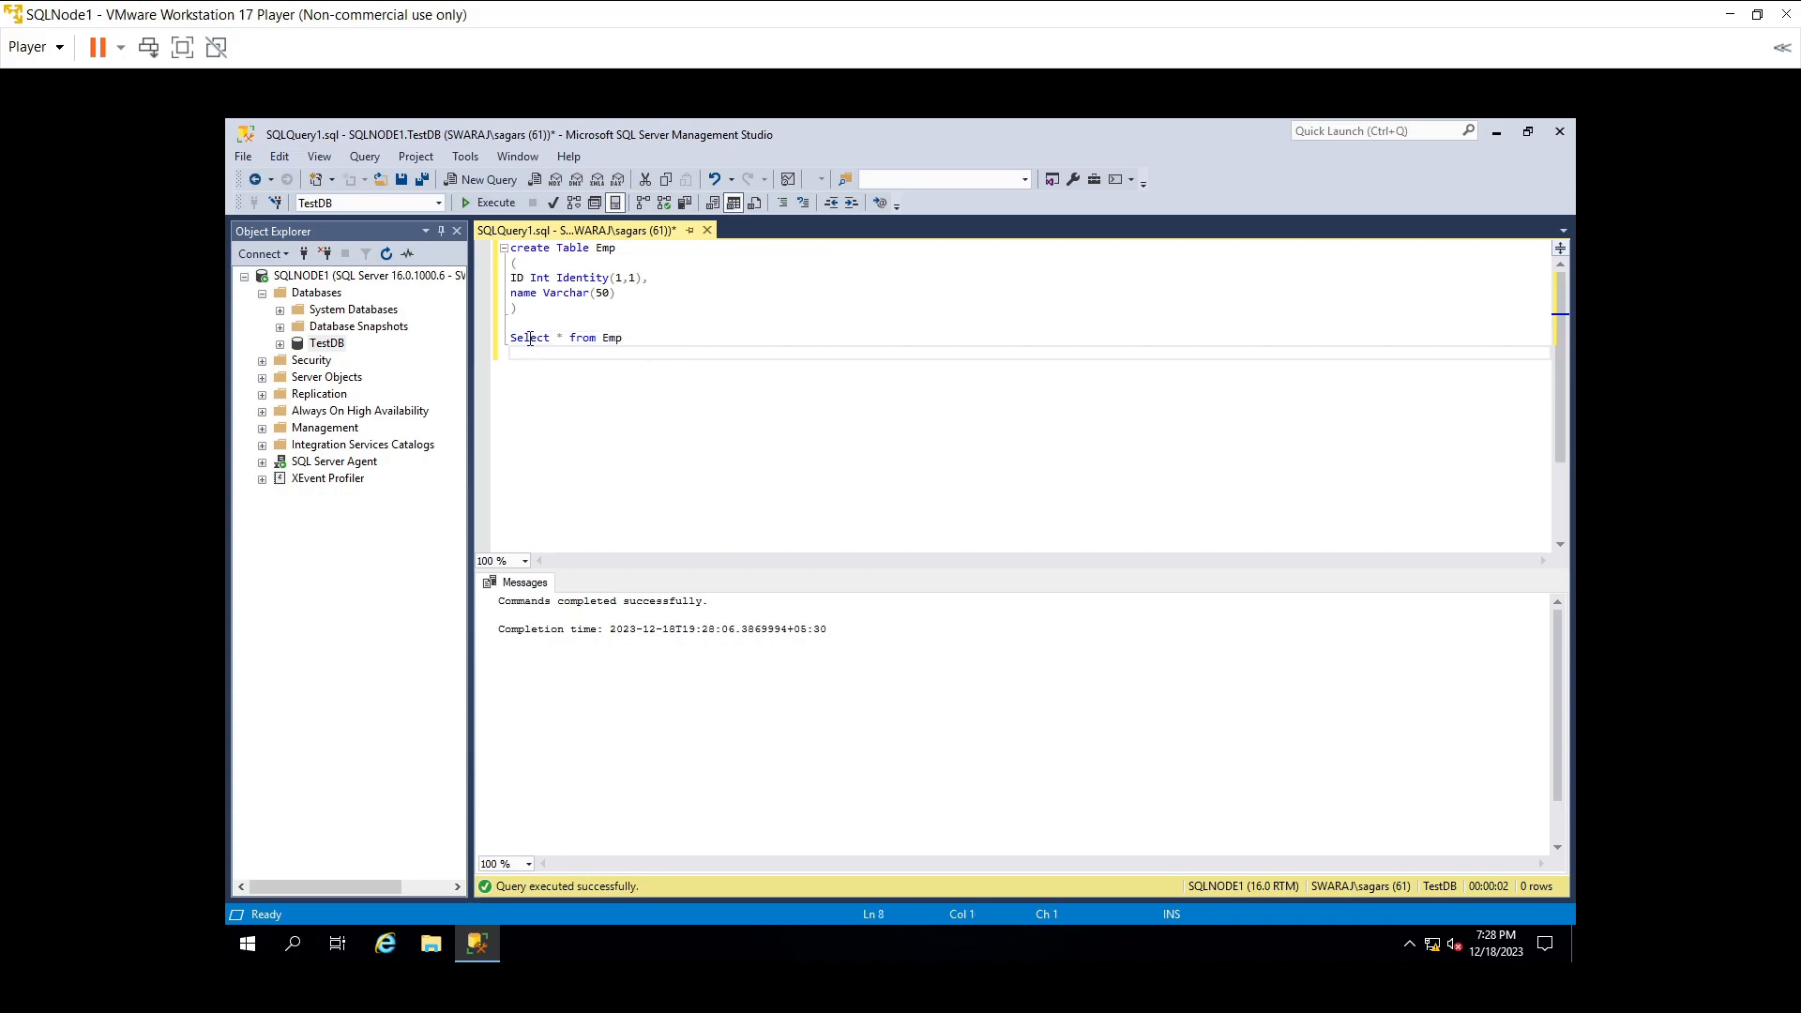
left_click_drag(513, 333, 645, 340)
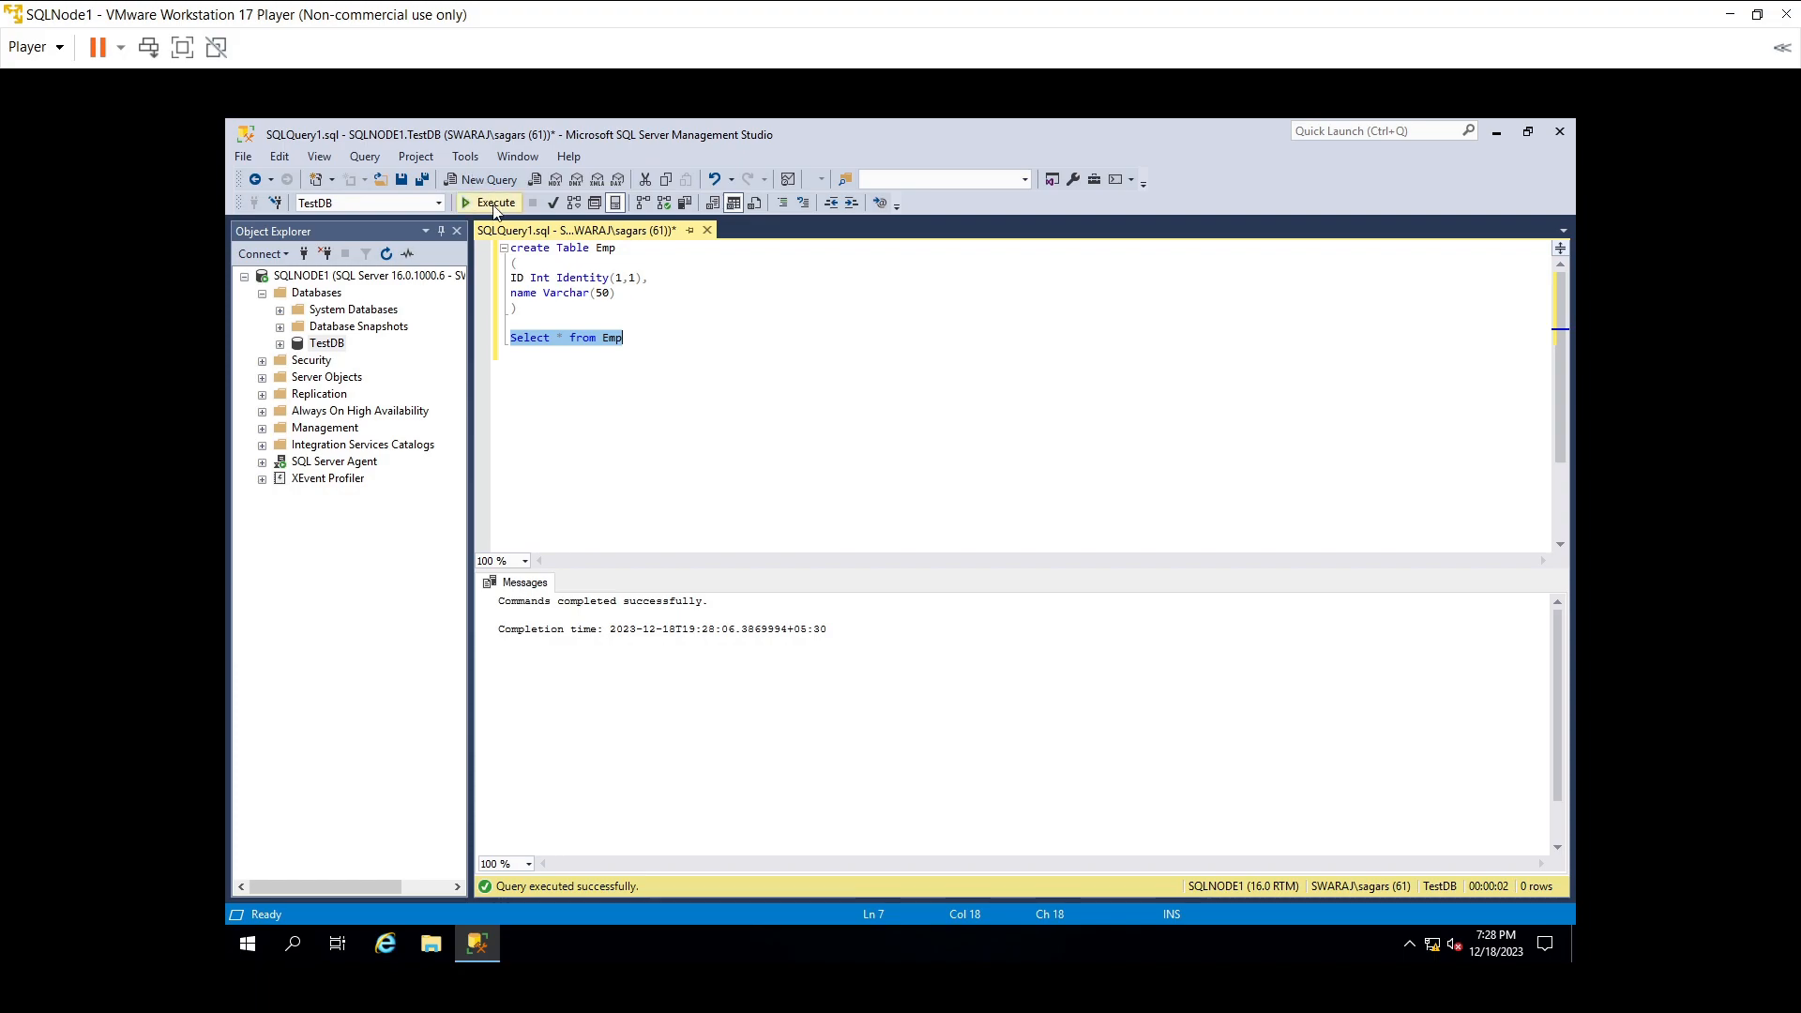
left_click(494, 206)
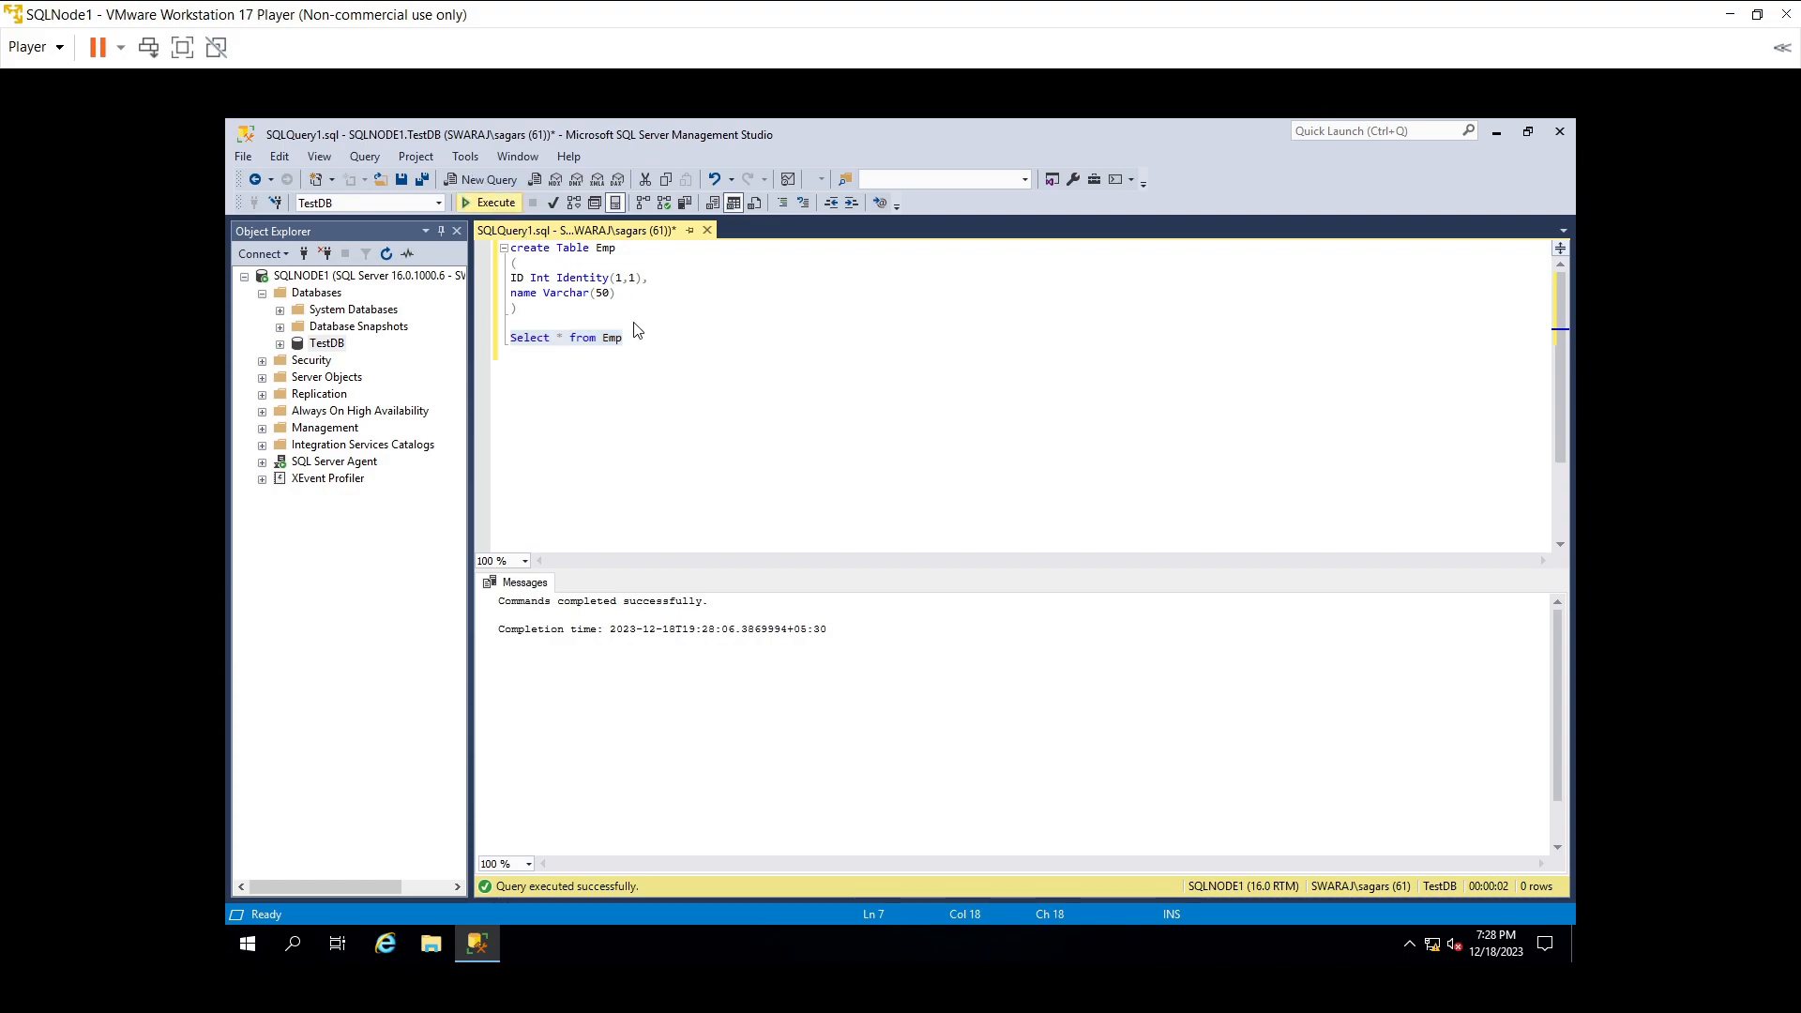
- Write INSERT INTO Emp(Name) VALUES ('TestEmp')
left_click(719, 381)
key("Return")
key("Return")
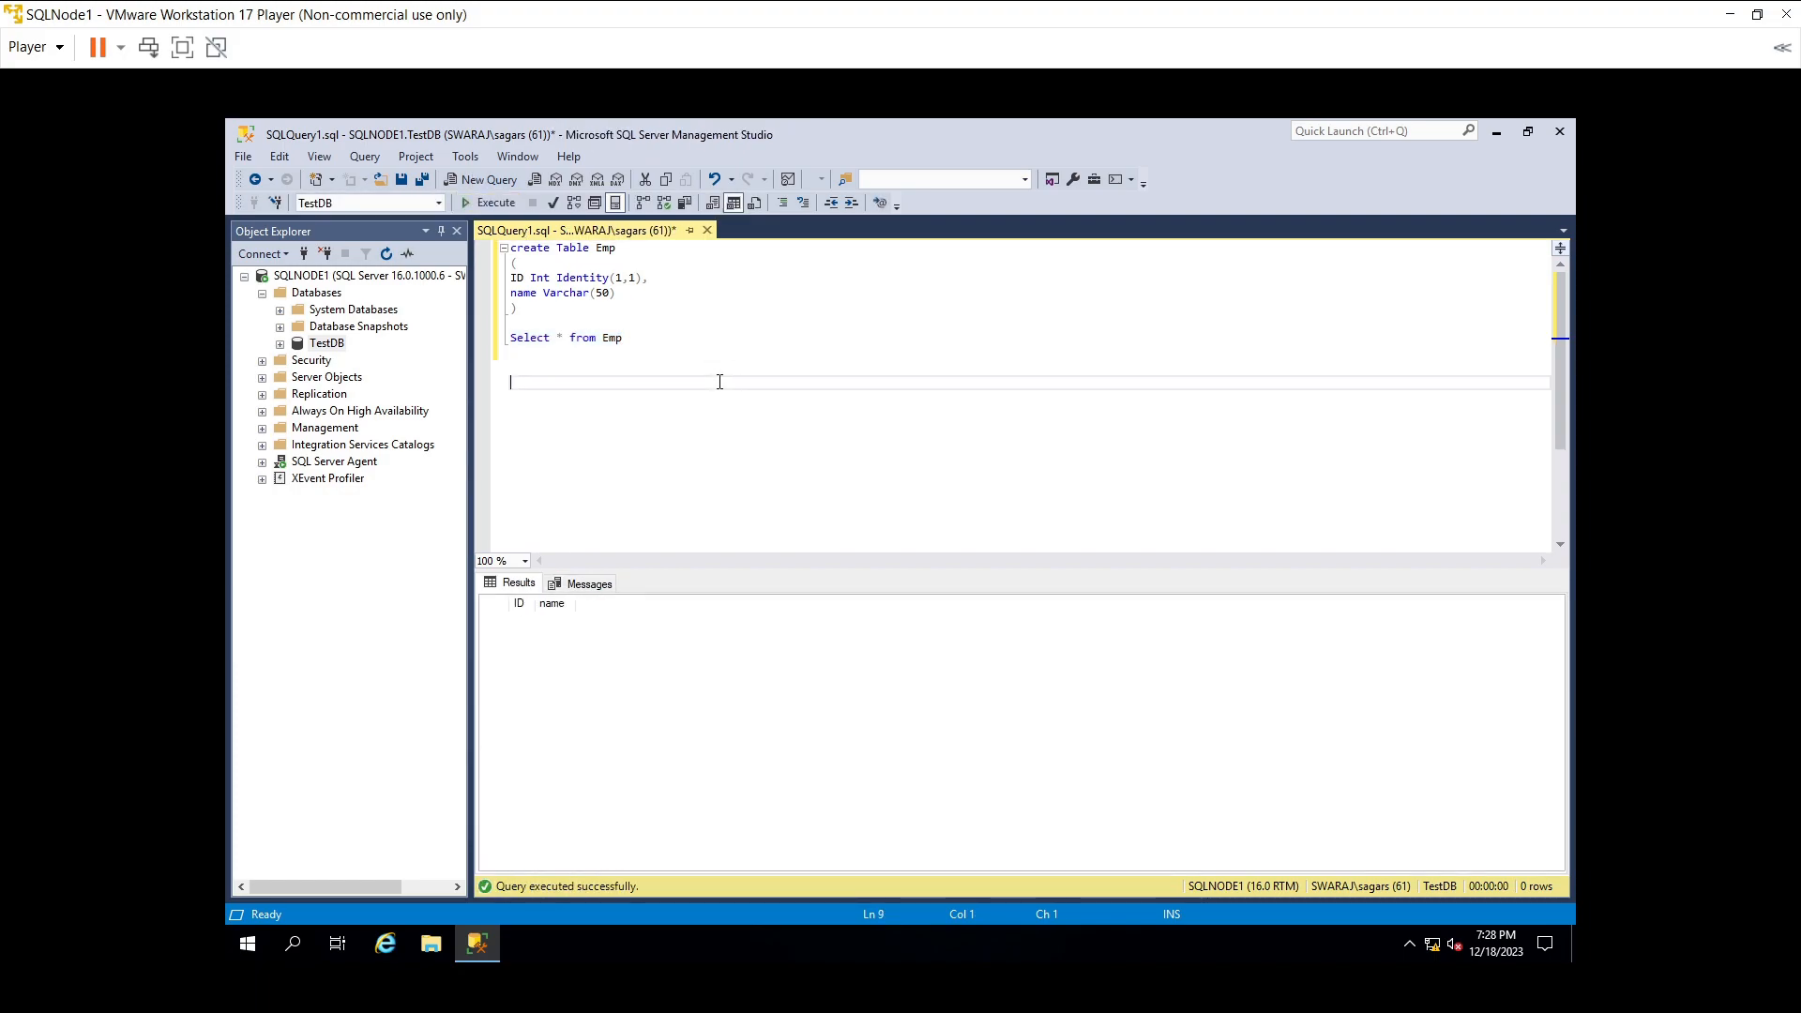
type("Insert into Emp")
key("BackSpace")
type("TestEm")
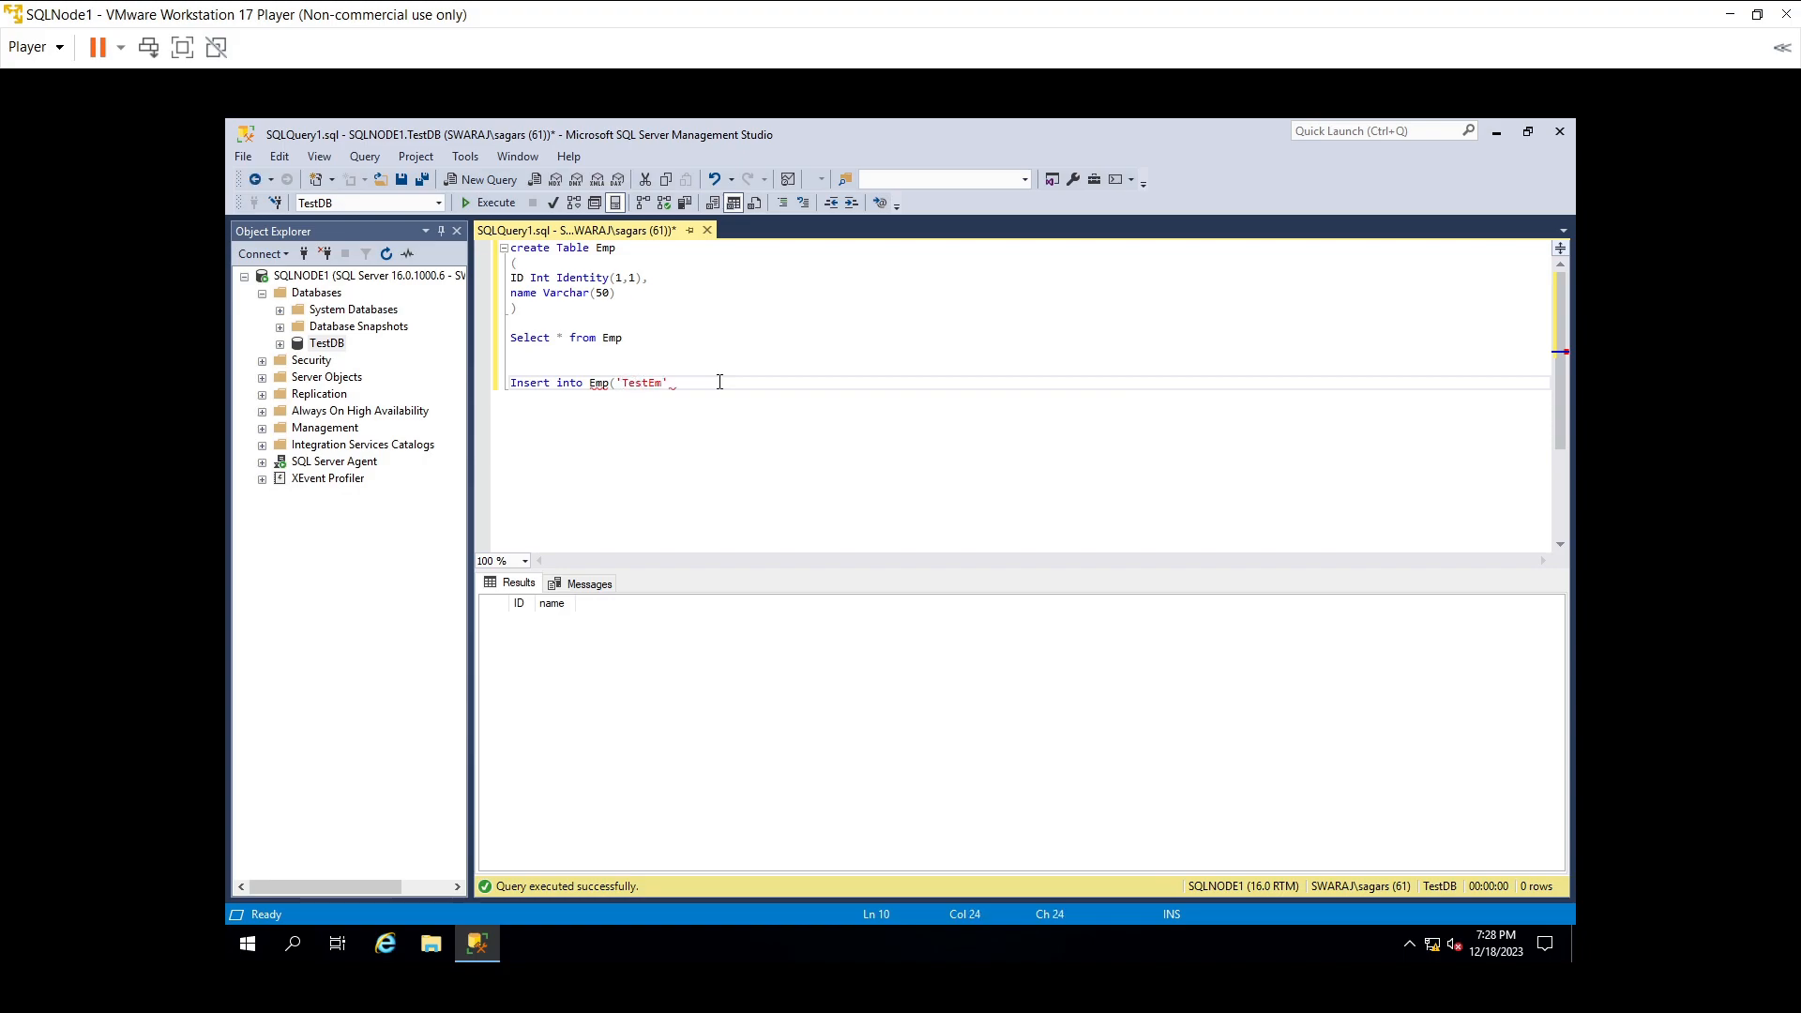
type("p")
key("Right")
type(")")
key("ctrl+Left")
key("ctrl+Left")
key("ctrl+Left")
type("(anme")
key("BackSpace")
key("BackSpace")
key("BackSpace")
key("BackSpace")
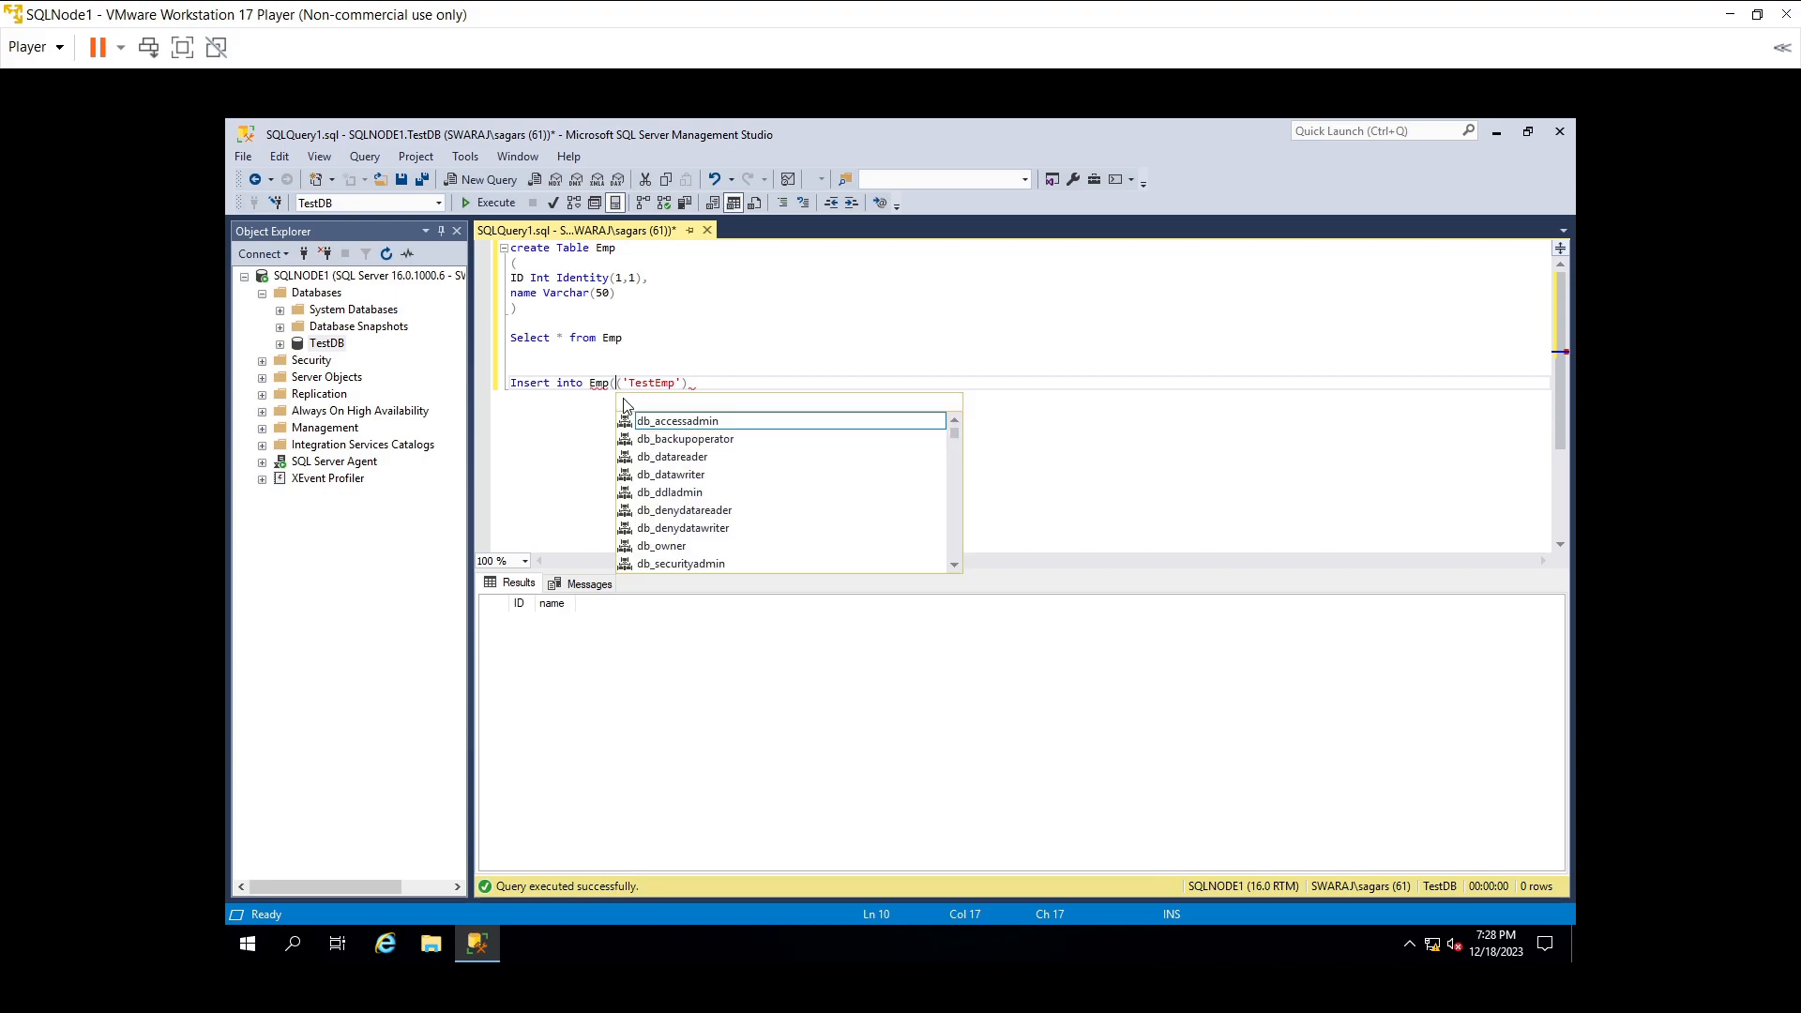
type("Name)")
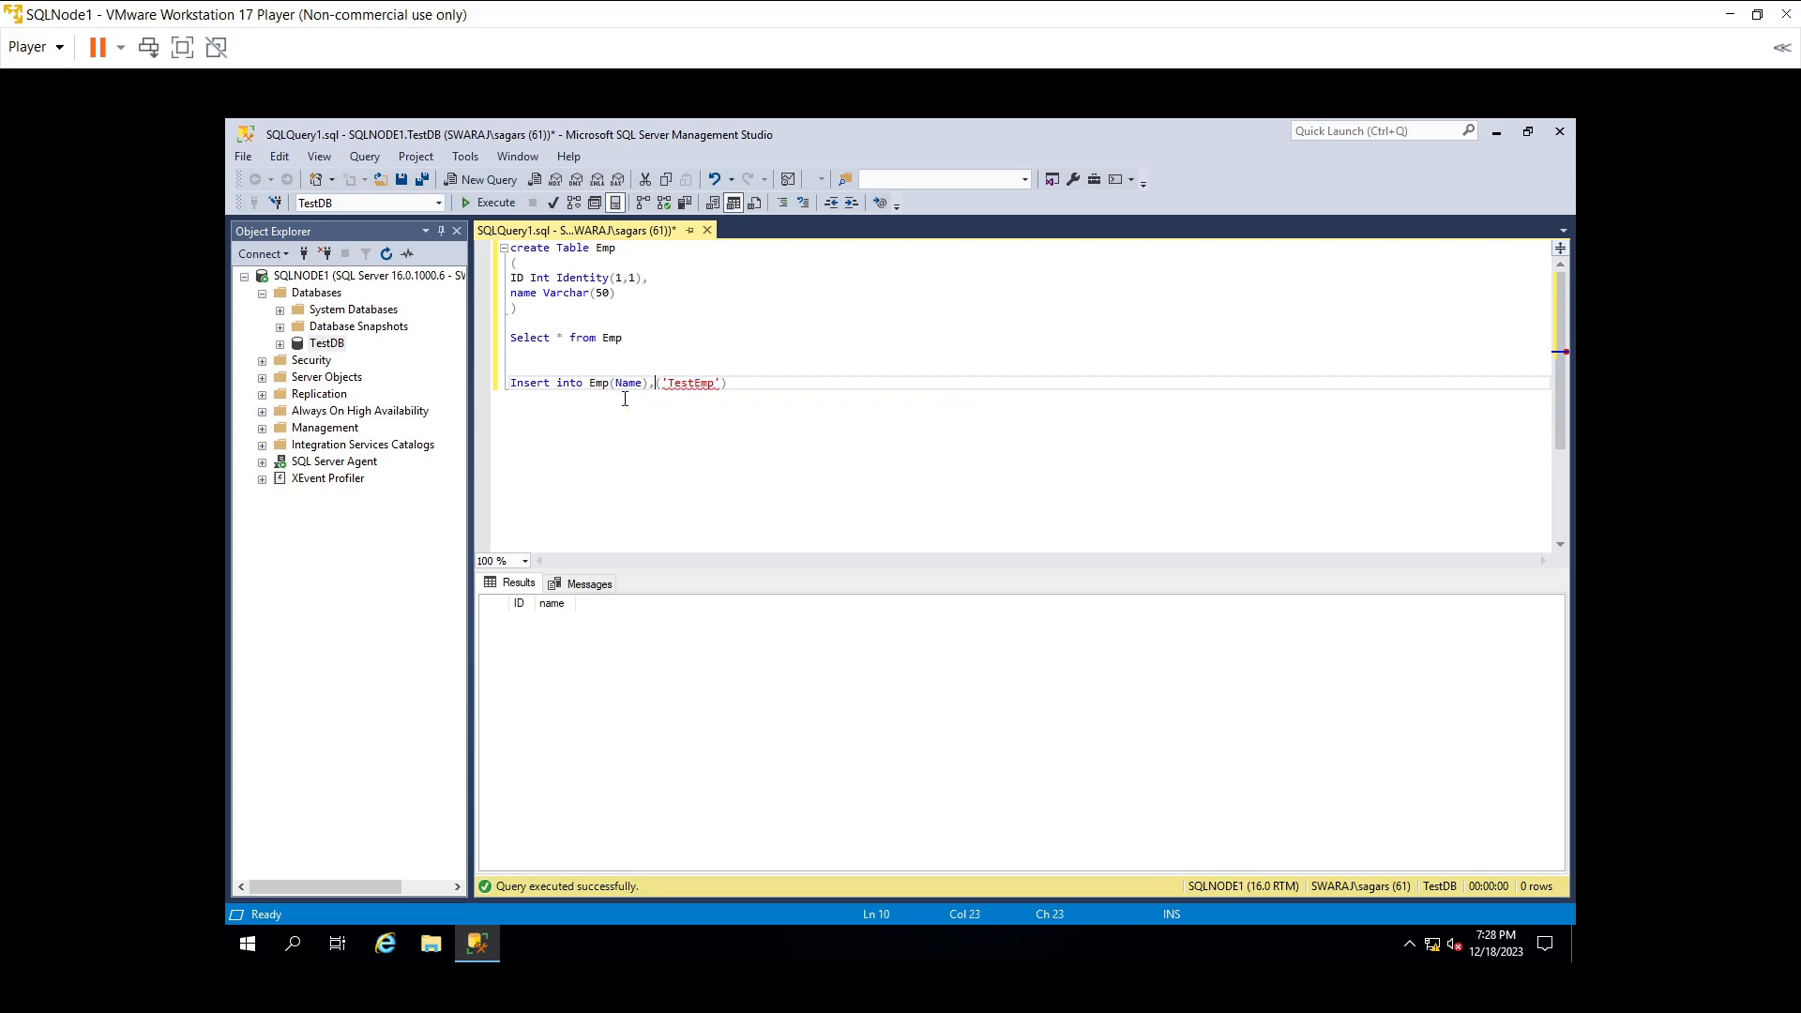
type(" values")
- Add GO 100 below the insert and execute both lines
left_click(853, 378)
key("Return")
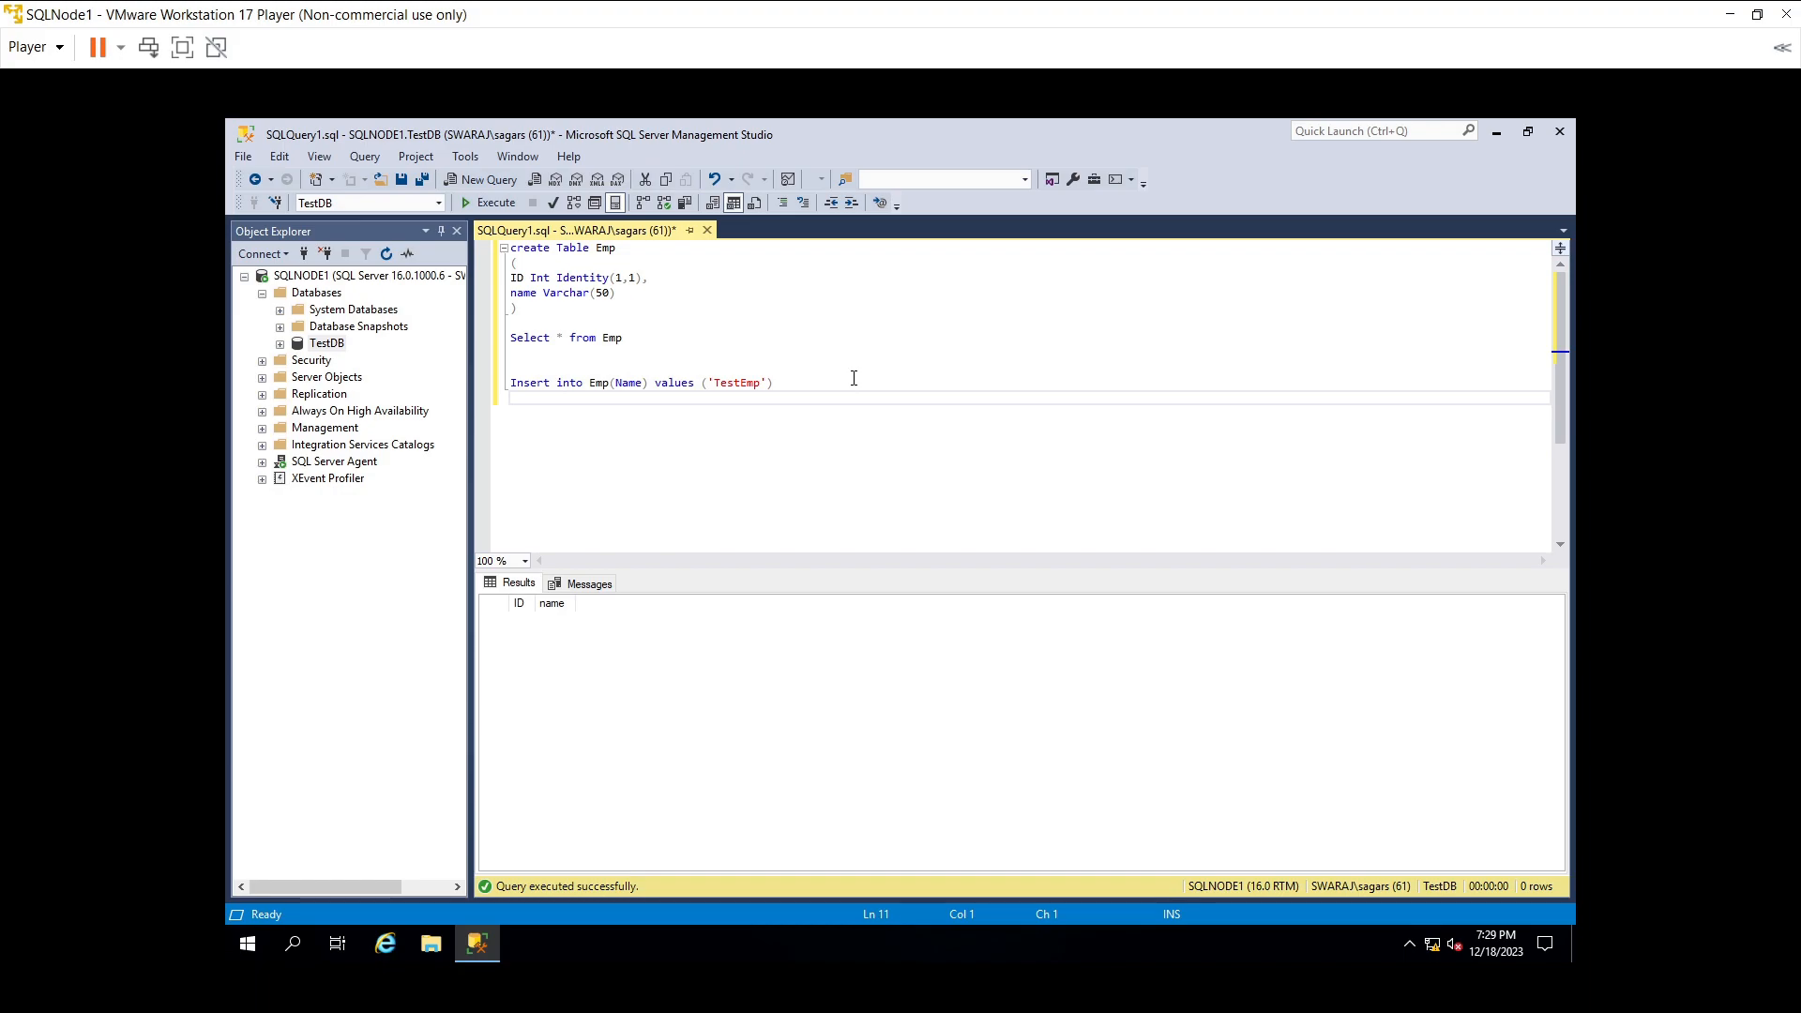
type("O 100")
left_click(488, 386, "shift")
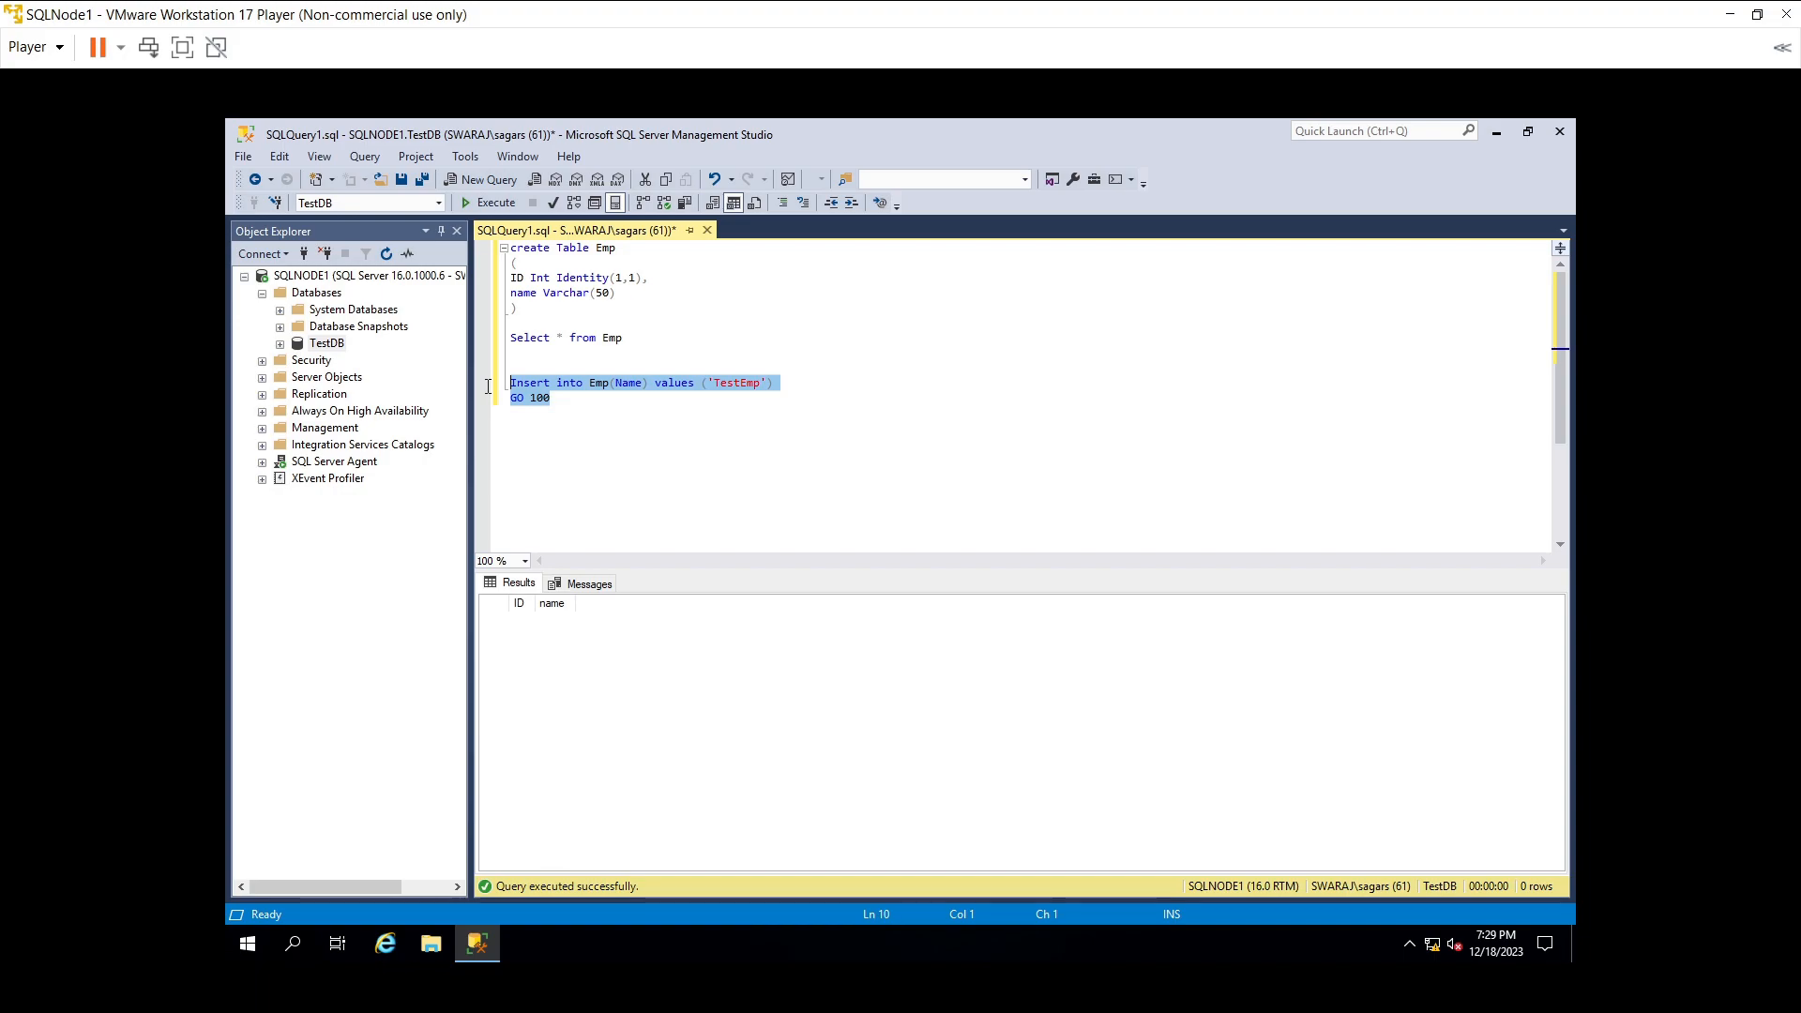
left_click(492, 208)
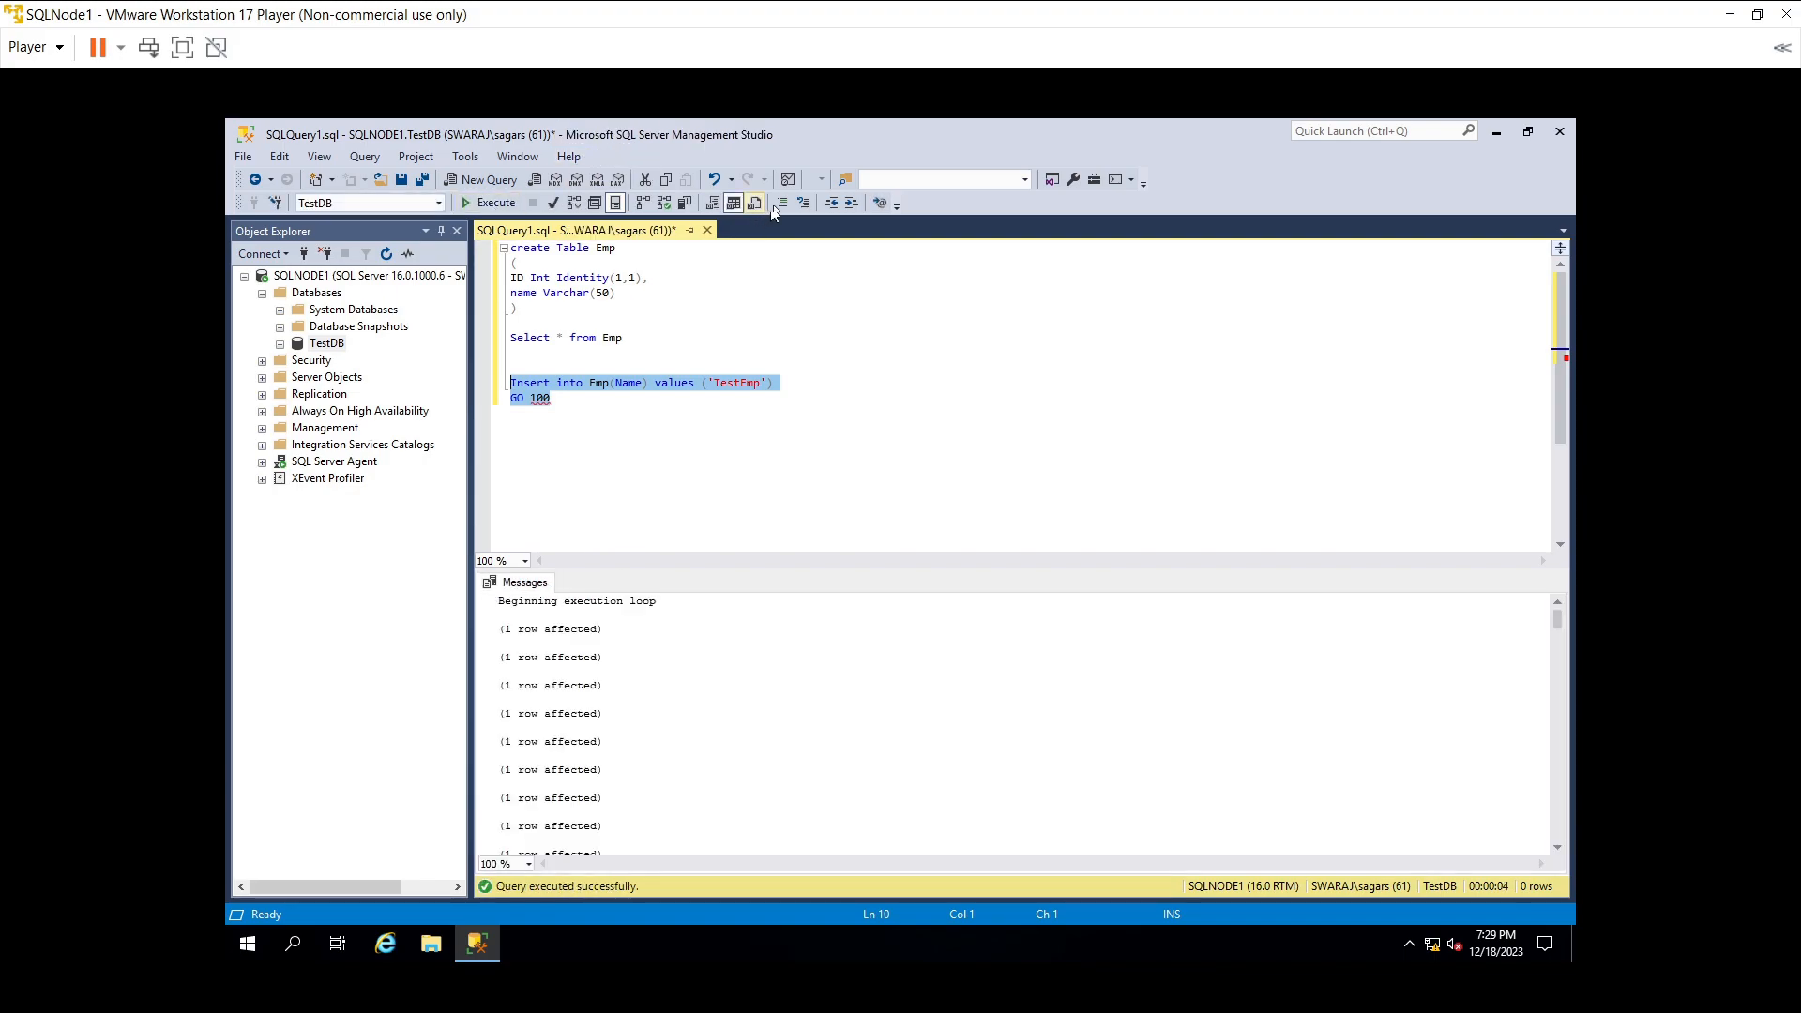
- Comment out the insert lines and run SELECT * FROM Emp to list the 100 TestEmp rows
left_click(780, 201)
left_click_drag(622, 338, 493, 335)
left_click(469, 203)
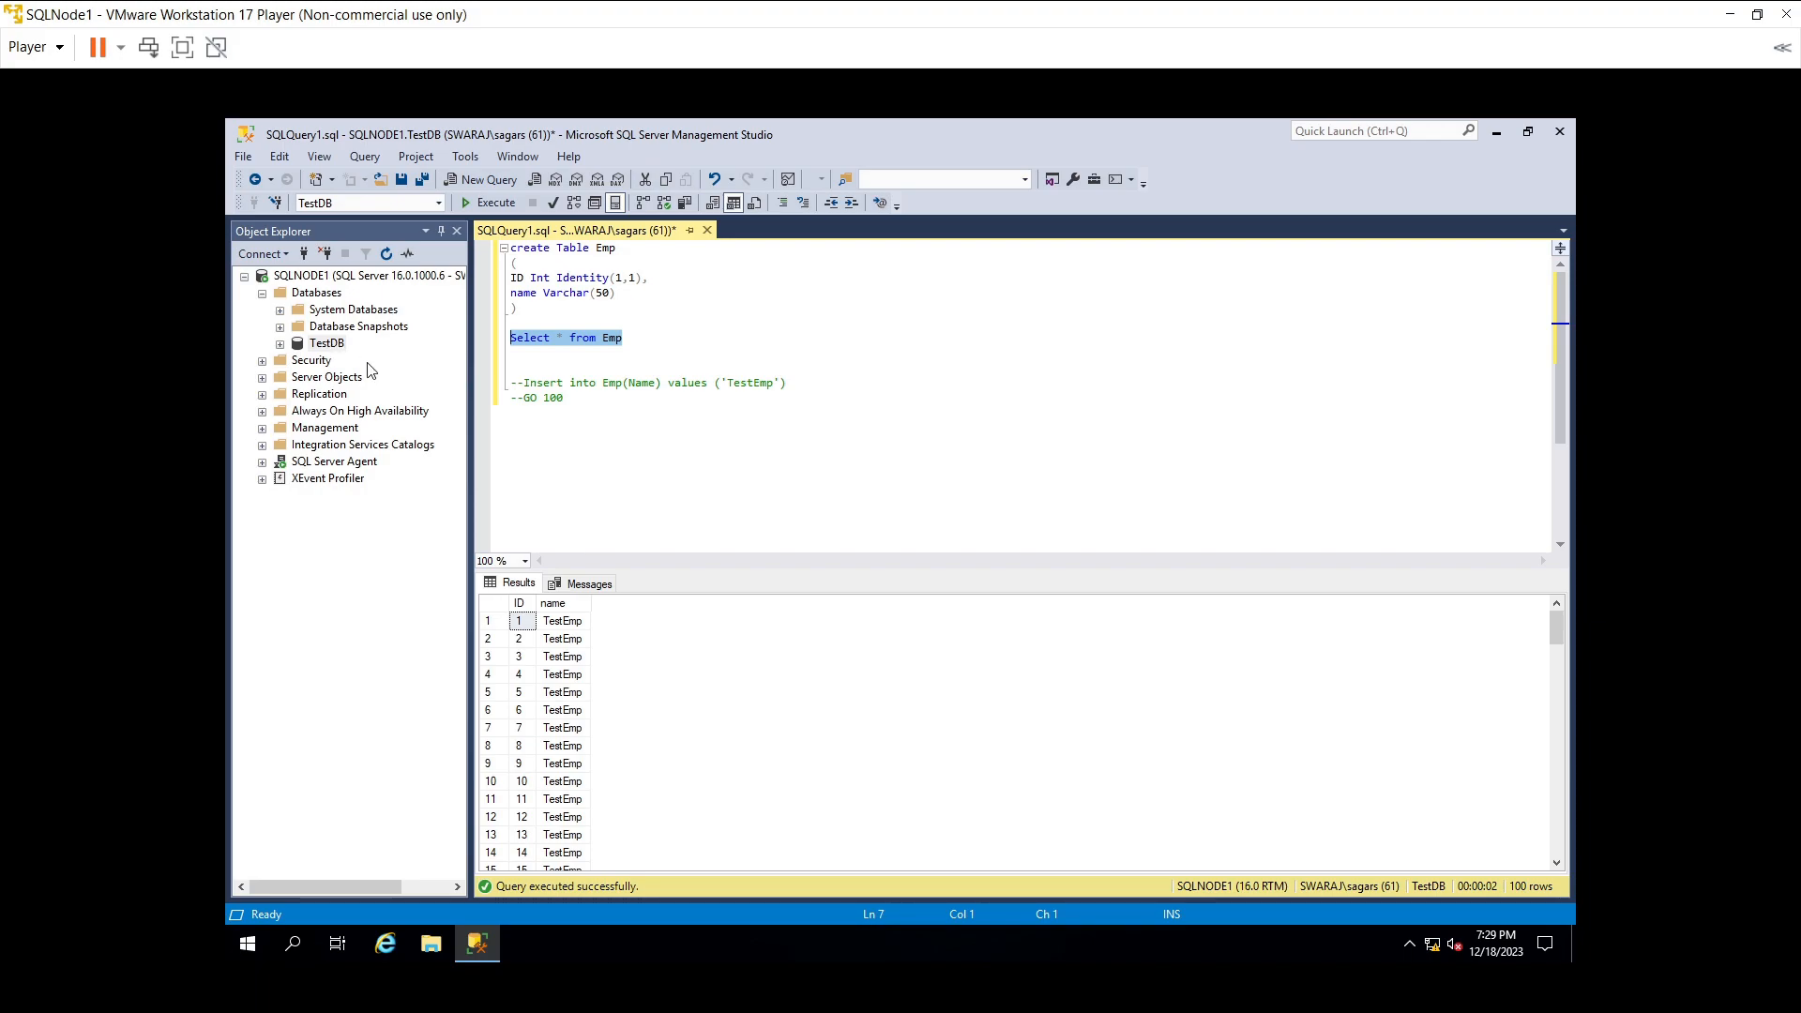
left_click(387, 400)
- Start the New Availability Group wizard from Always On High Availability
right_click(387, 403)
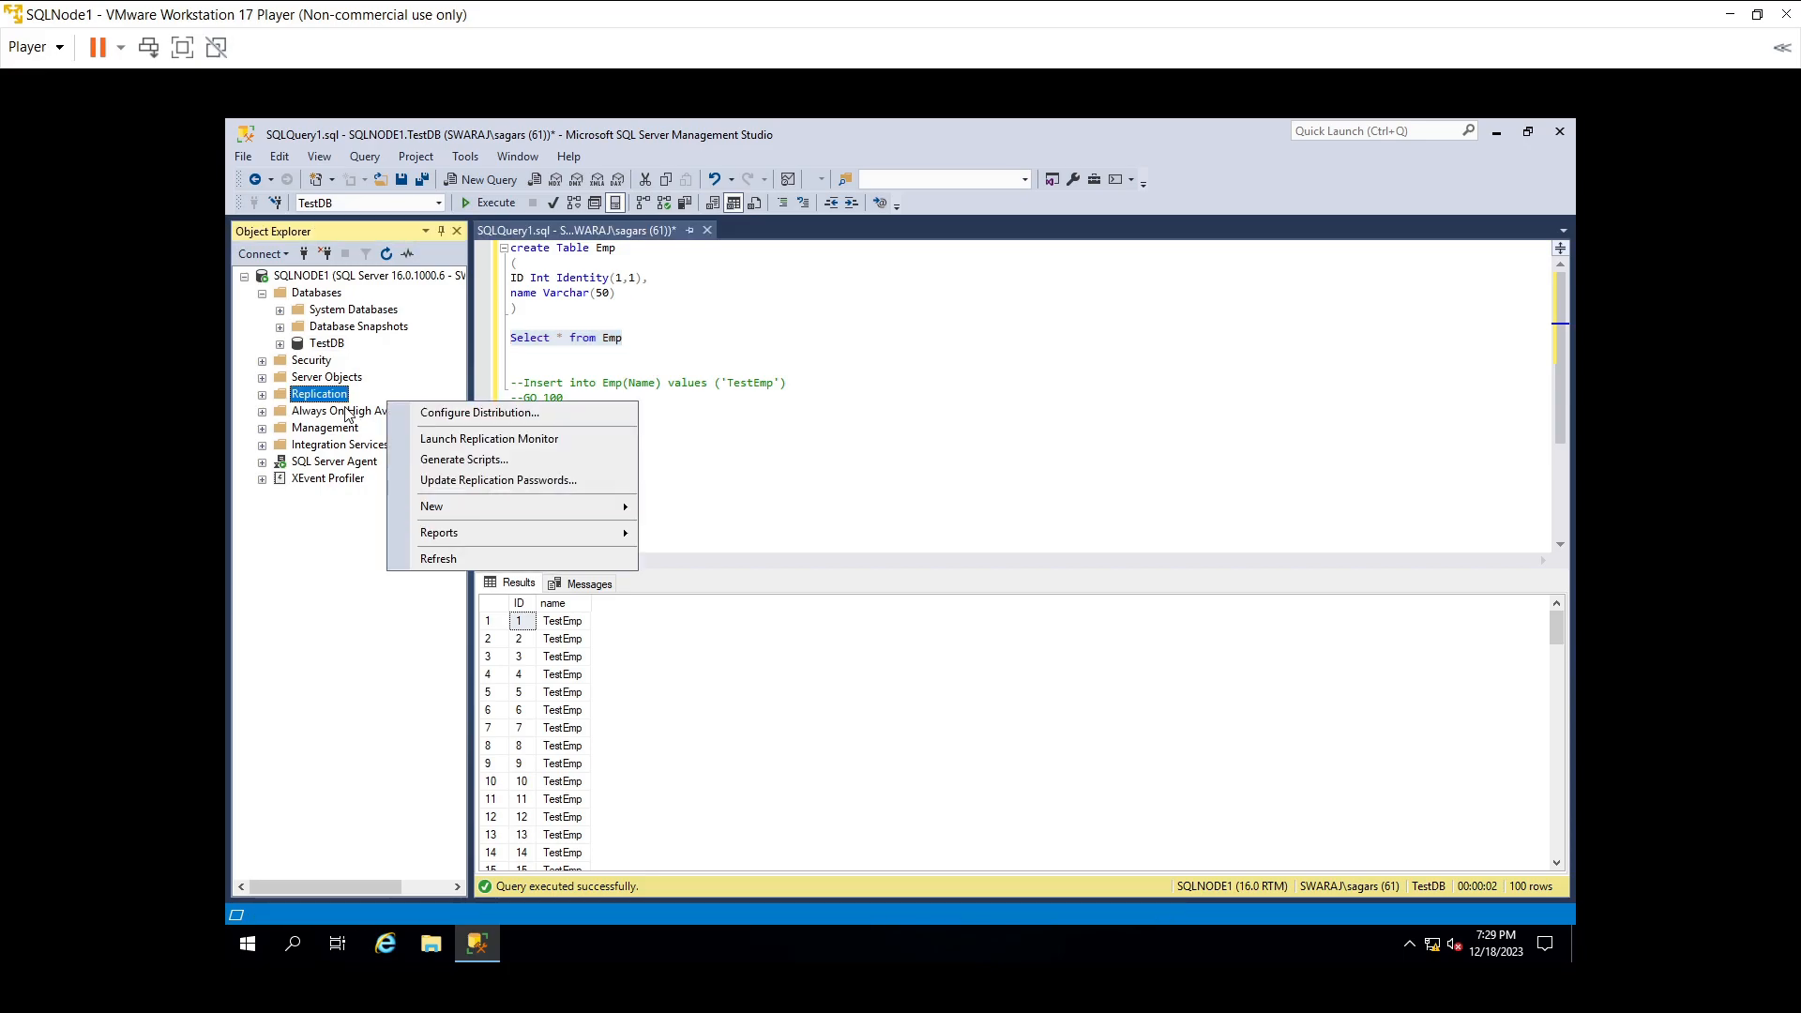
right_click(347, 415)
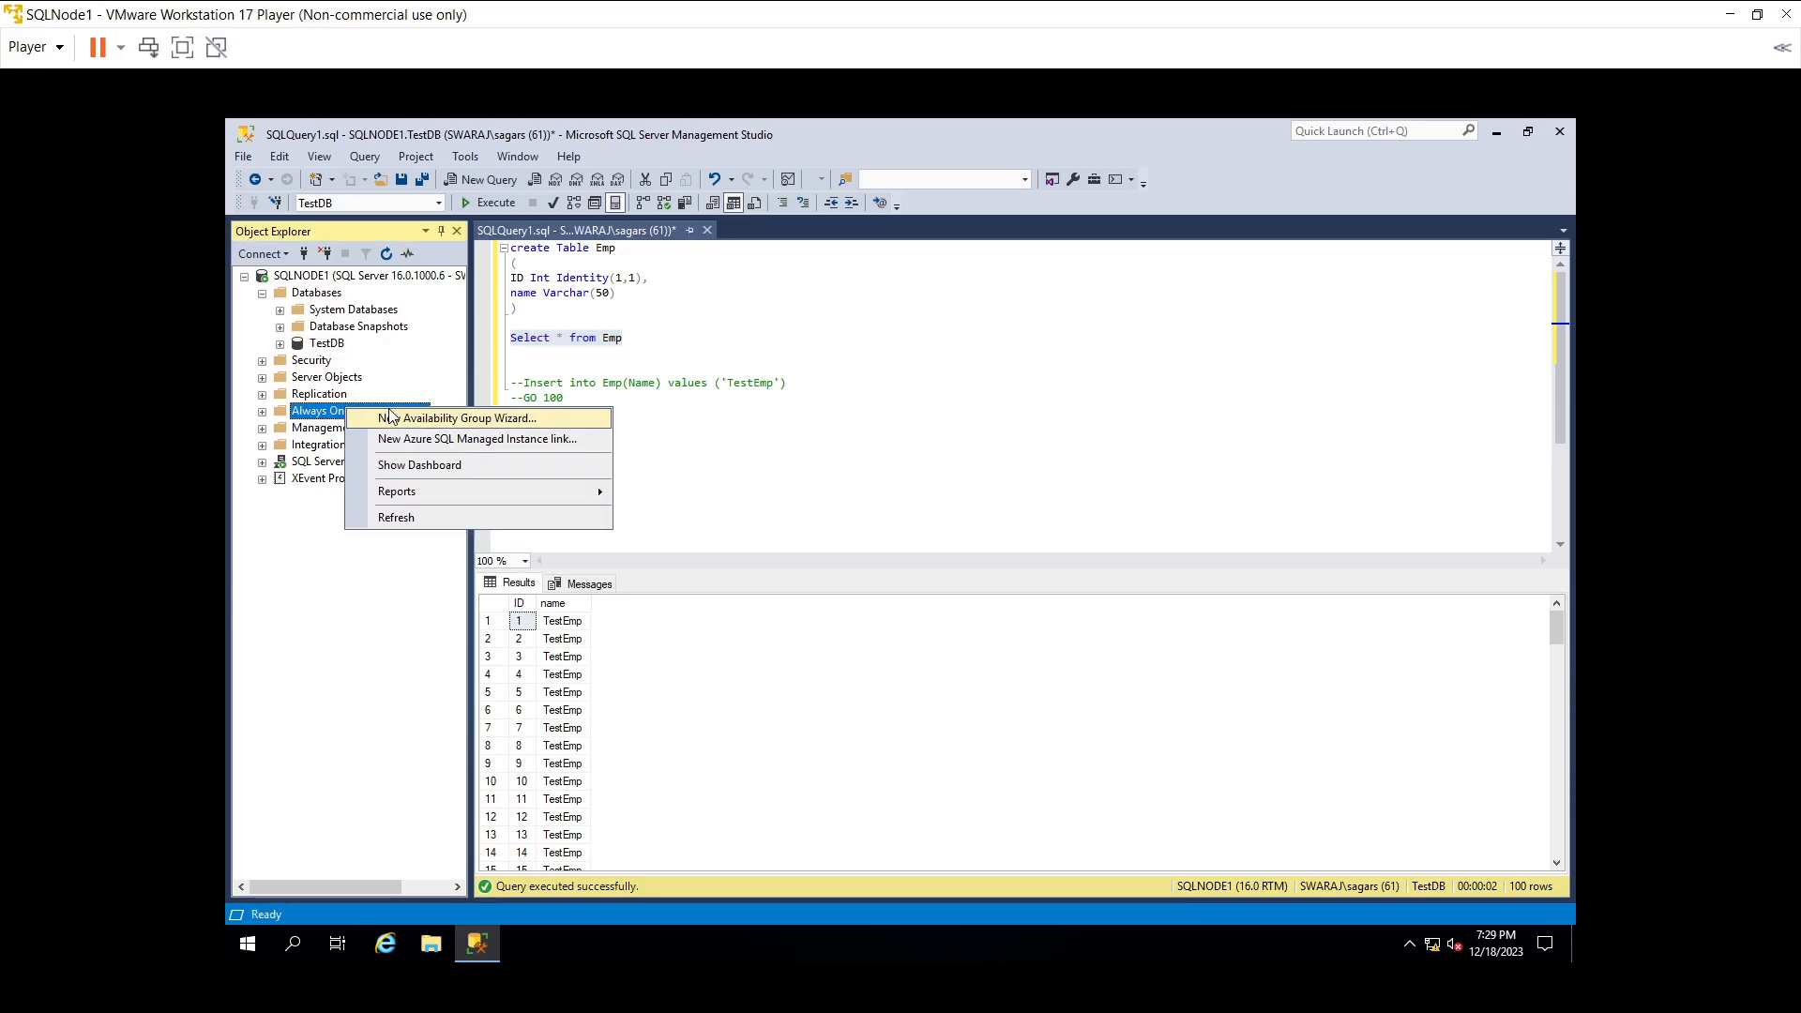
left_click(392, 418)
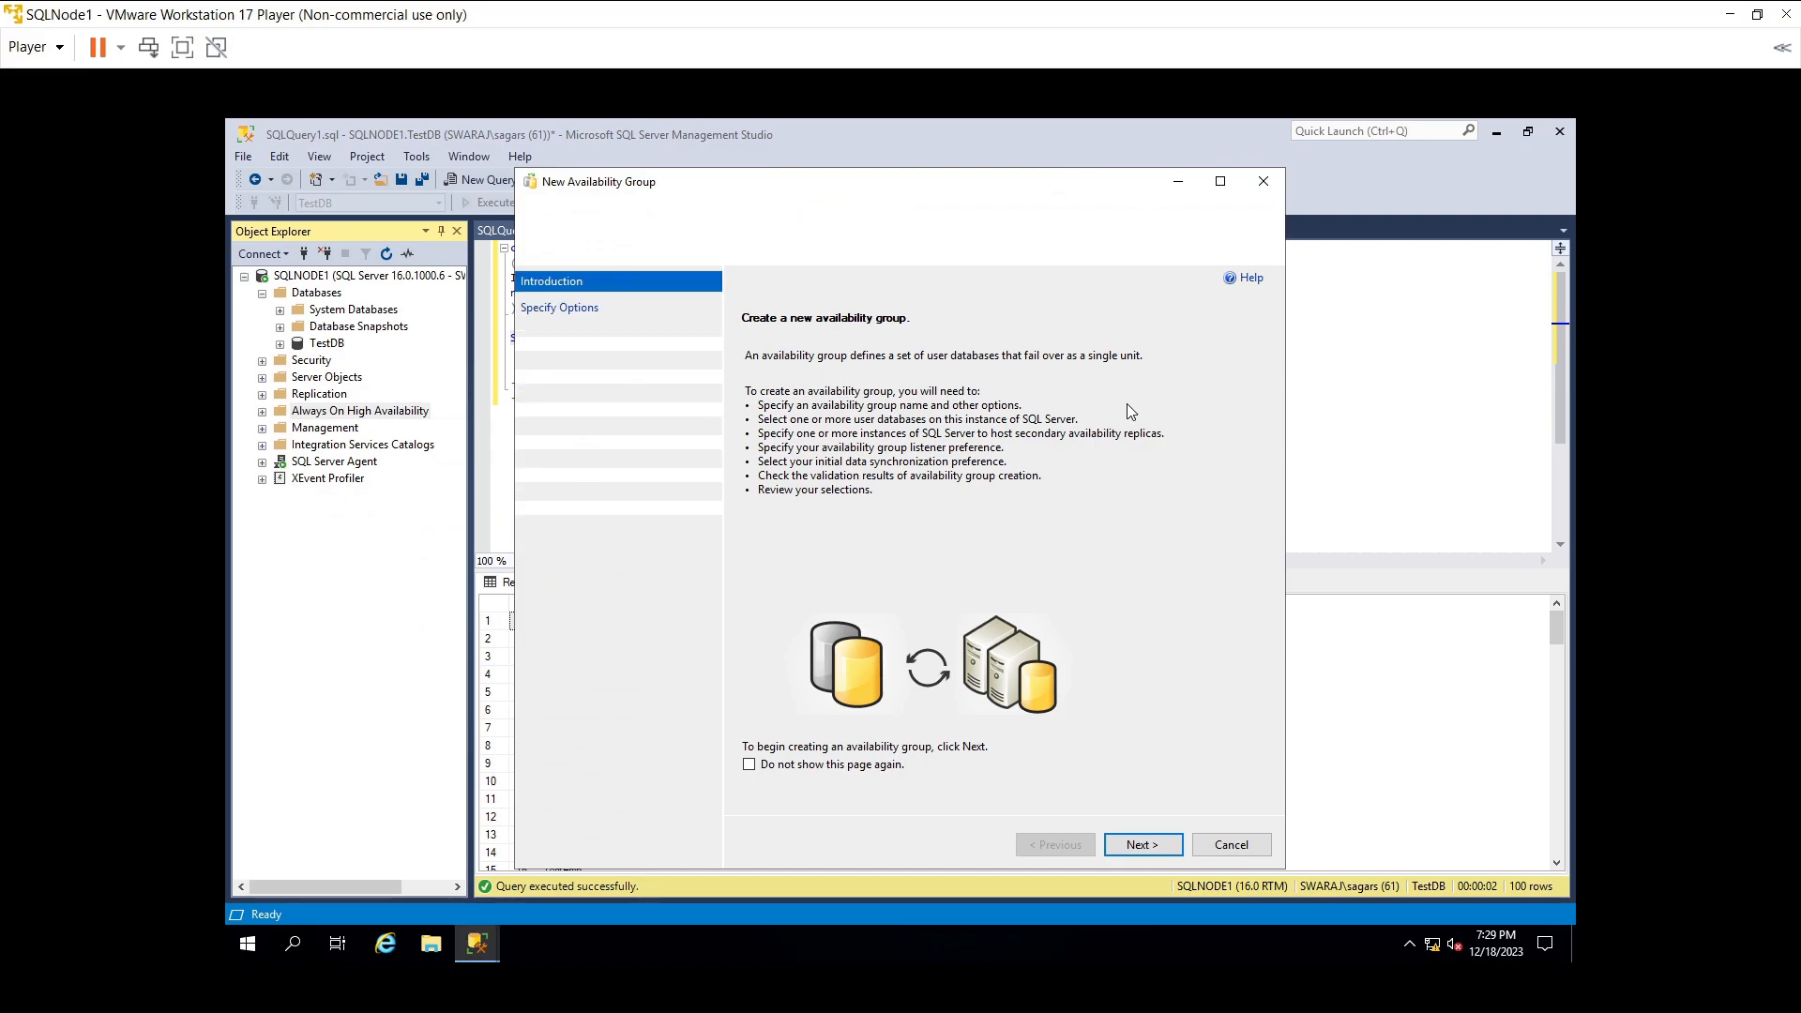
- Name the group SwarajAVGGroup, keep cluster type EXTERNAL, enable Database Level Health Detection, then minimize
left_click(1130, 832)
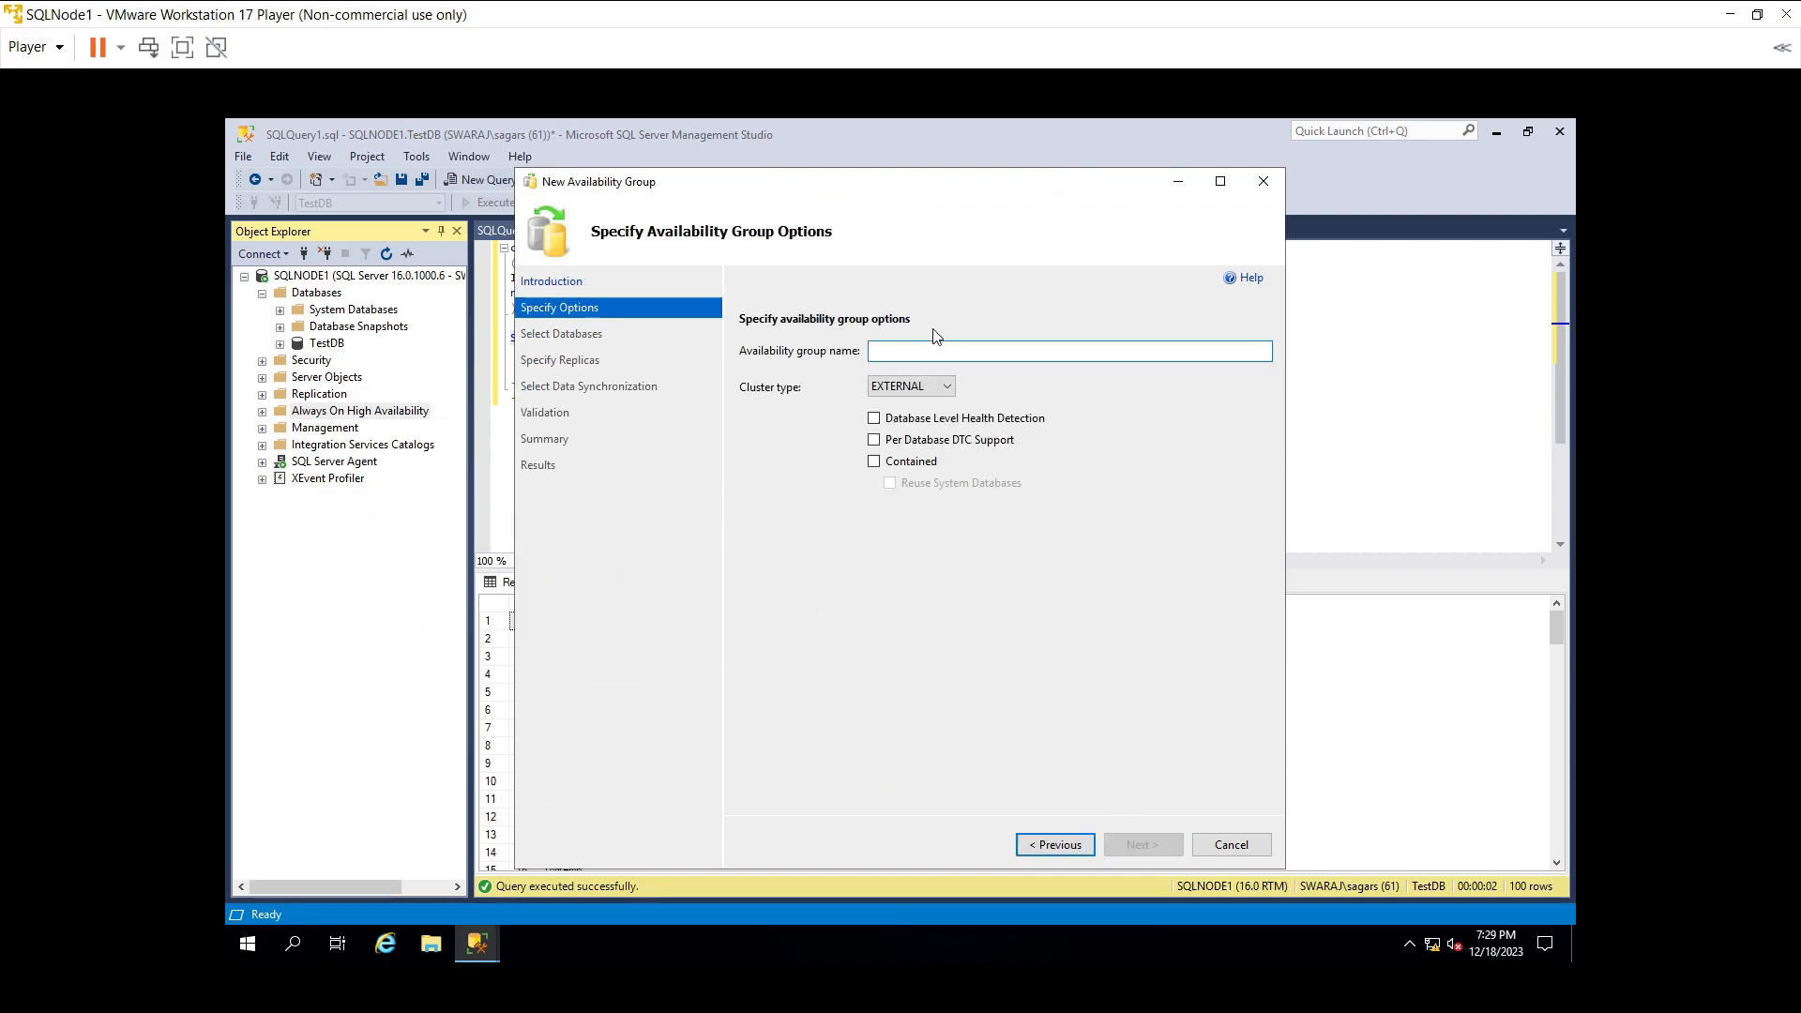
type("Swa")
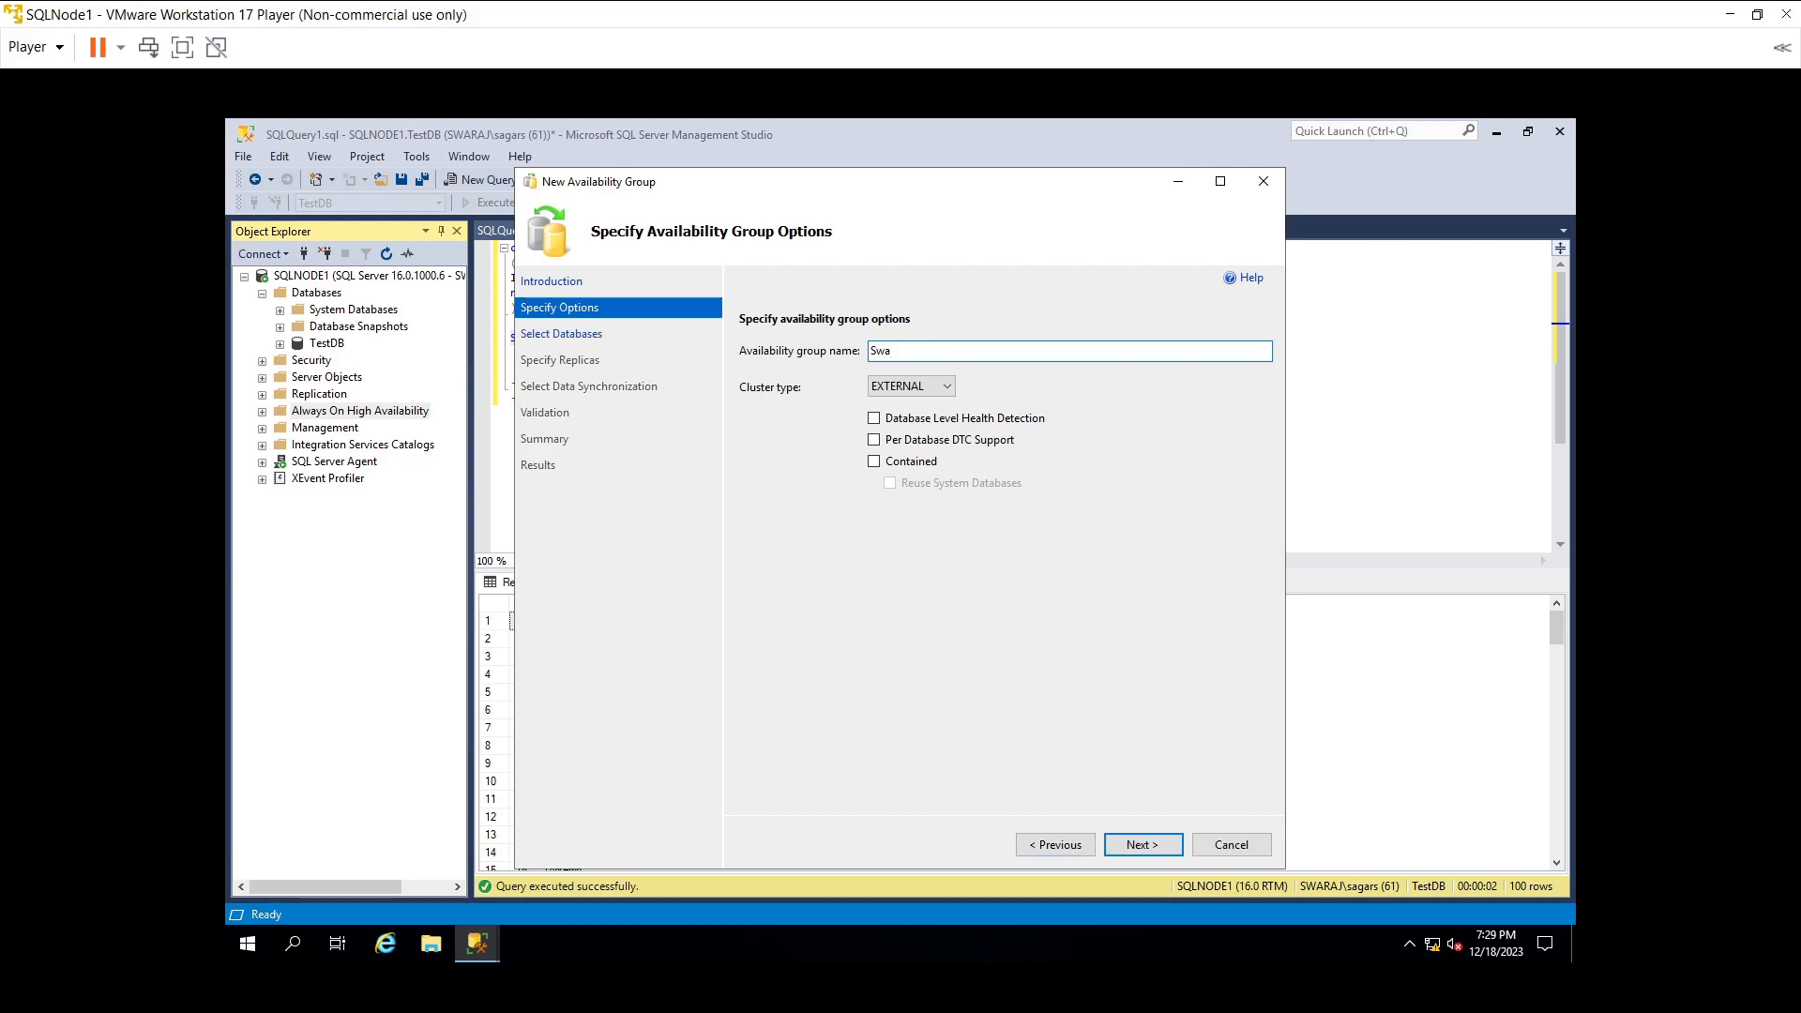
type("rajAVGGroup")
left_click(898, 392)
left_click(899, 392)
left_click(873, 417)
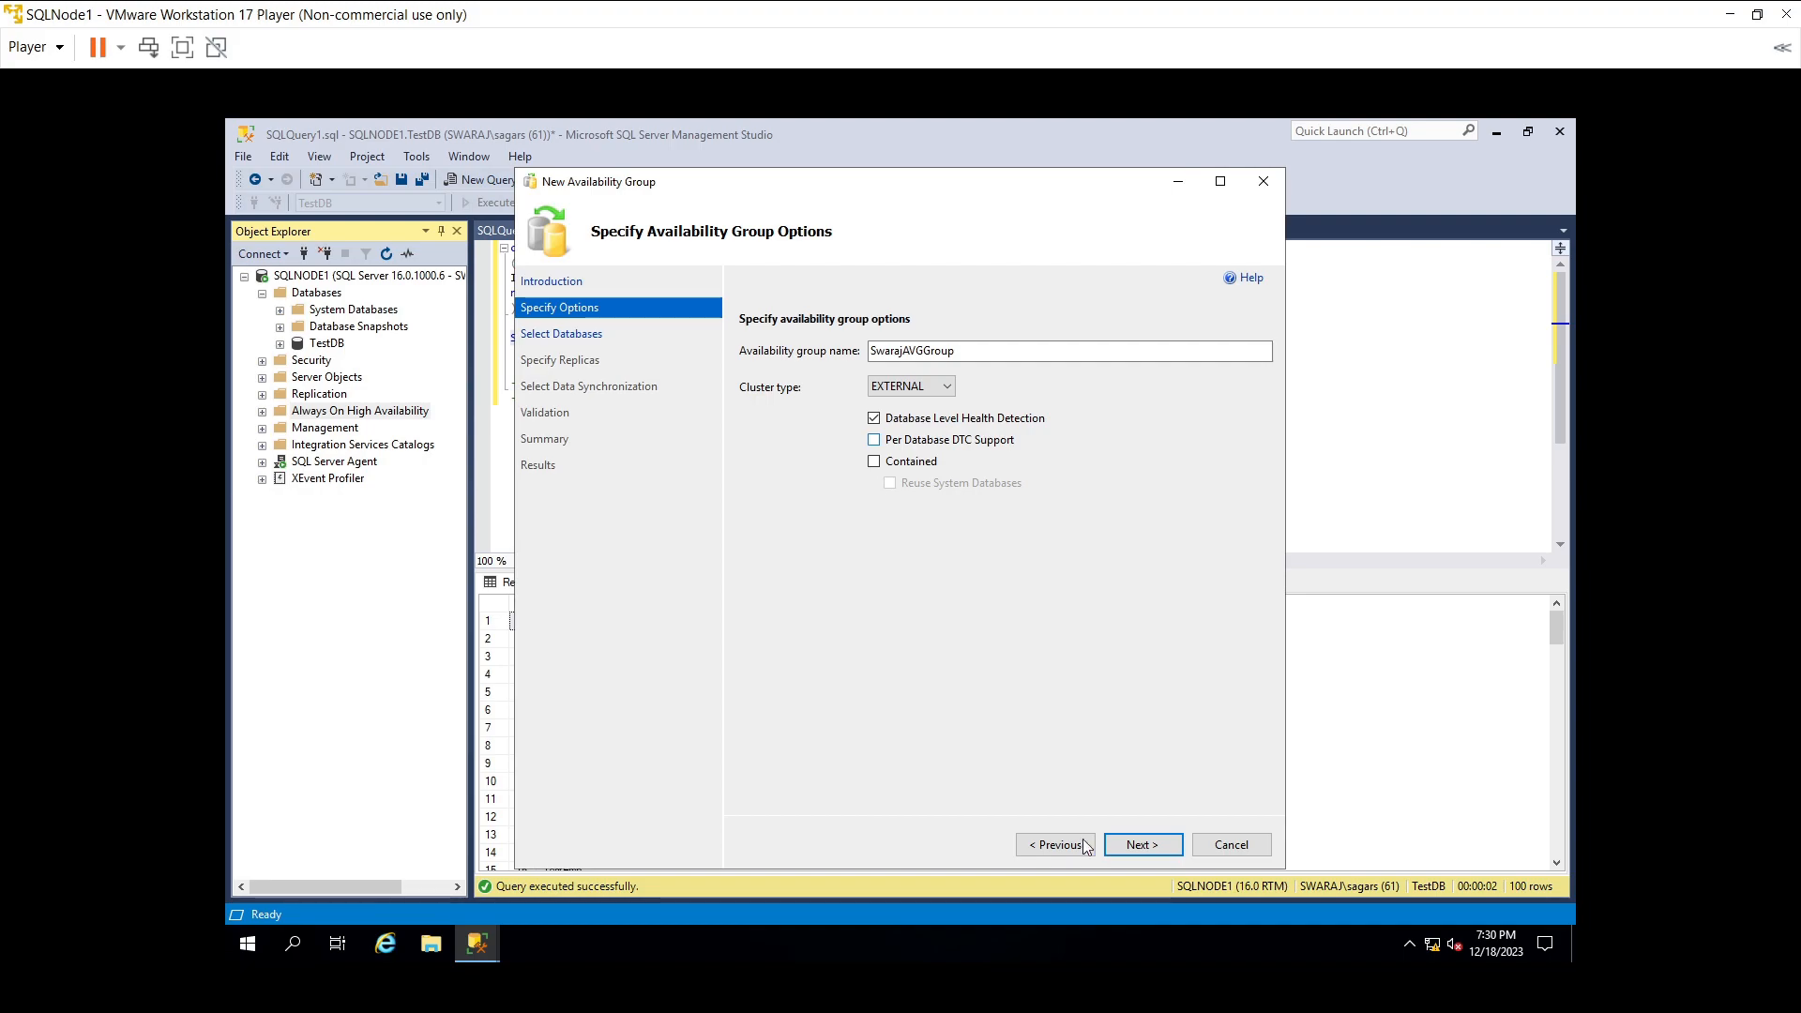
left_click(1144, 846)
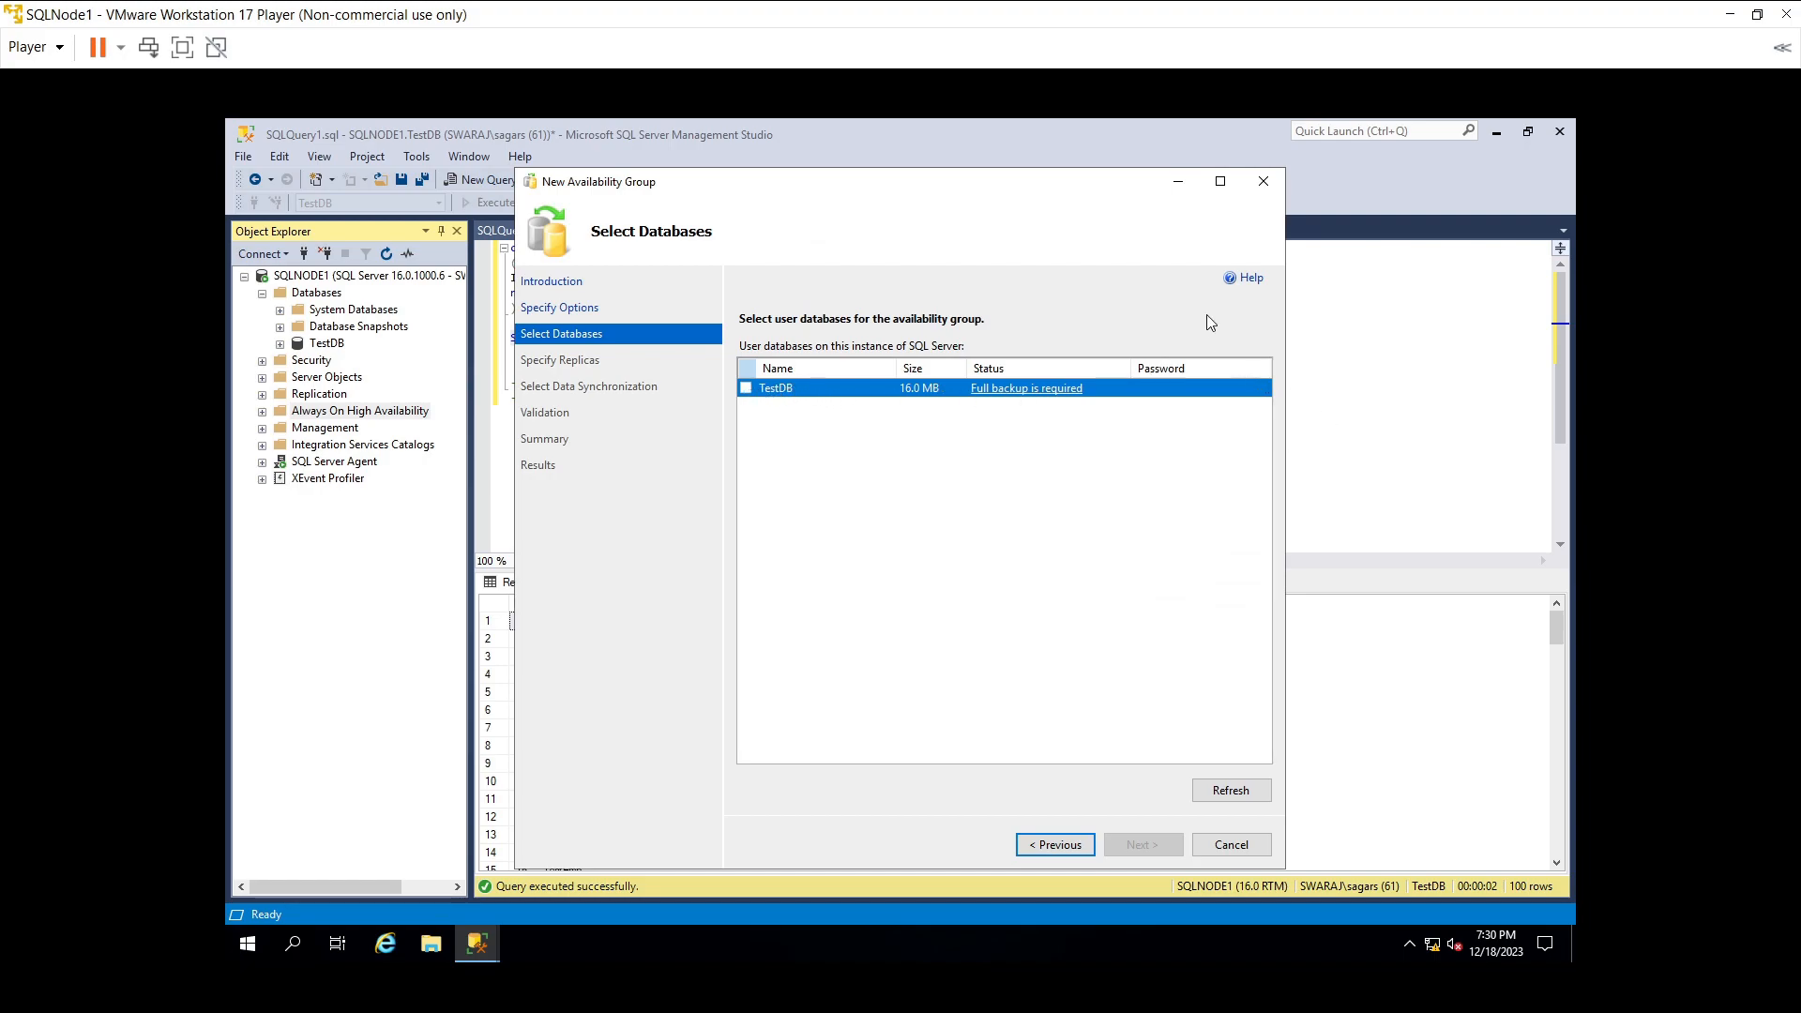
left_click(1179, 182)
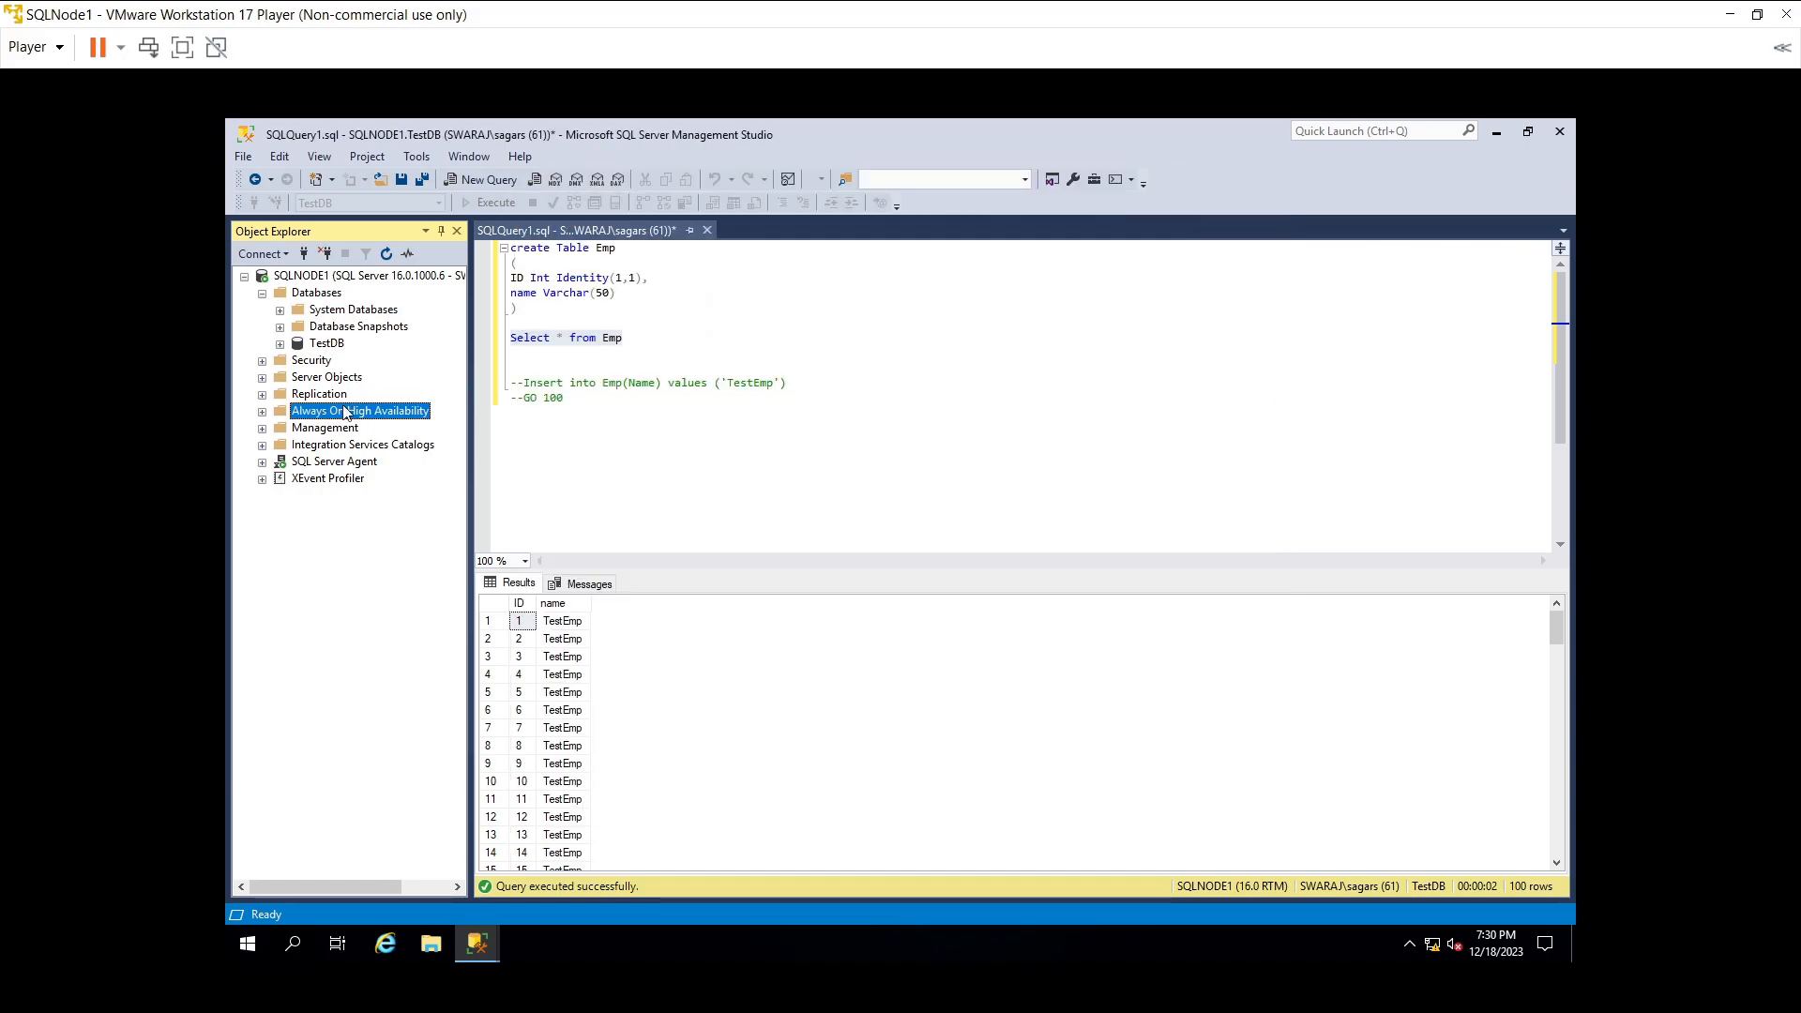
- Run a full disk backup of TestDB to TestDB.bak and dismiss the success message
left_click(330, 347)
right_click(330, 347)
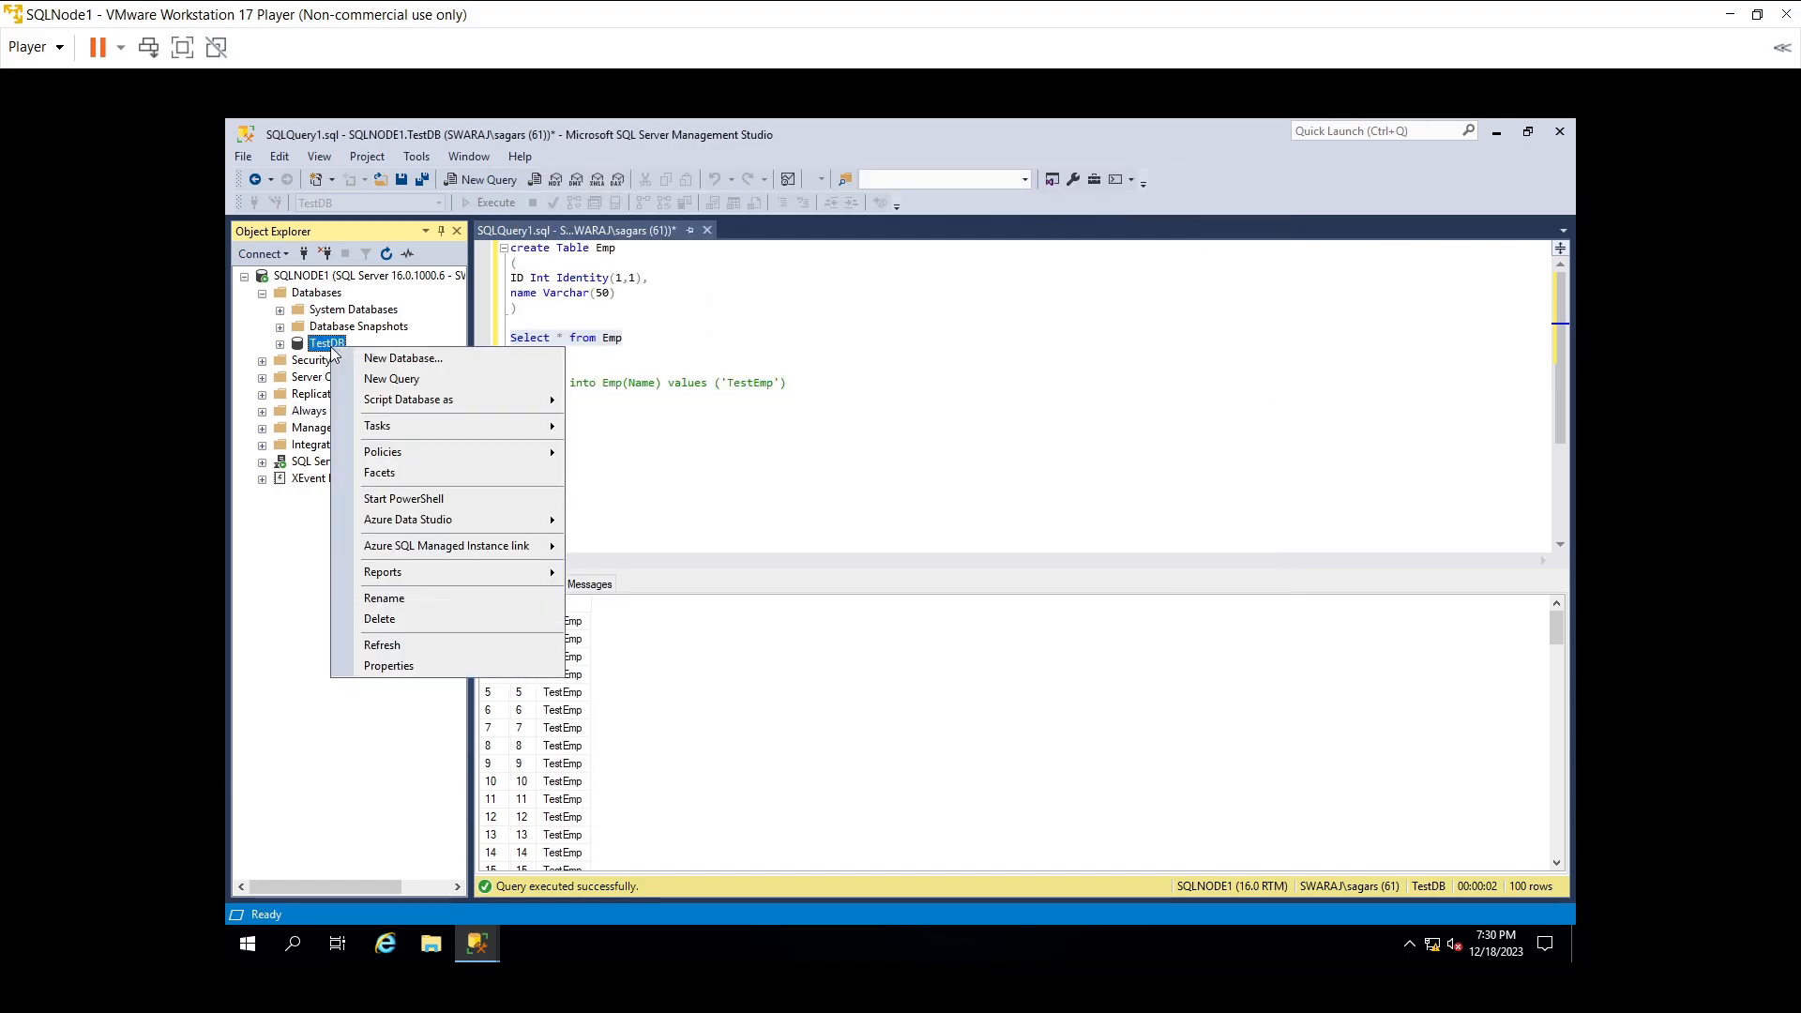
mouse_move(414, 426)
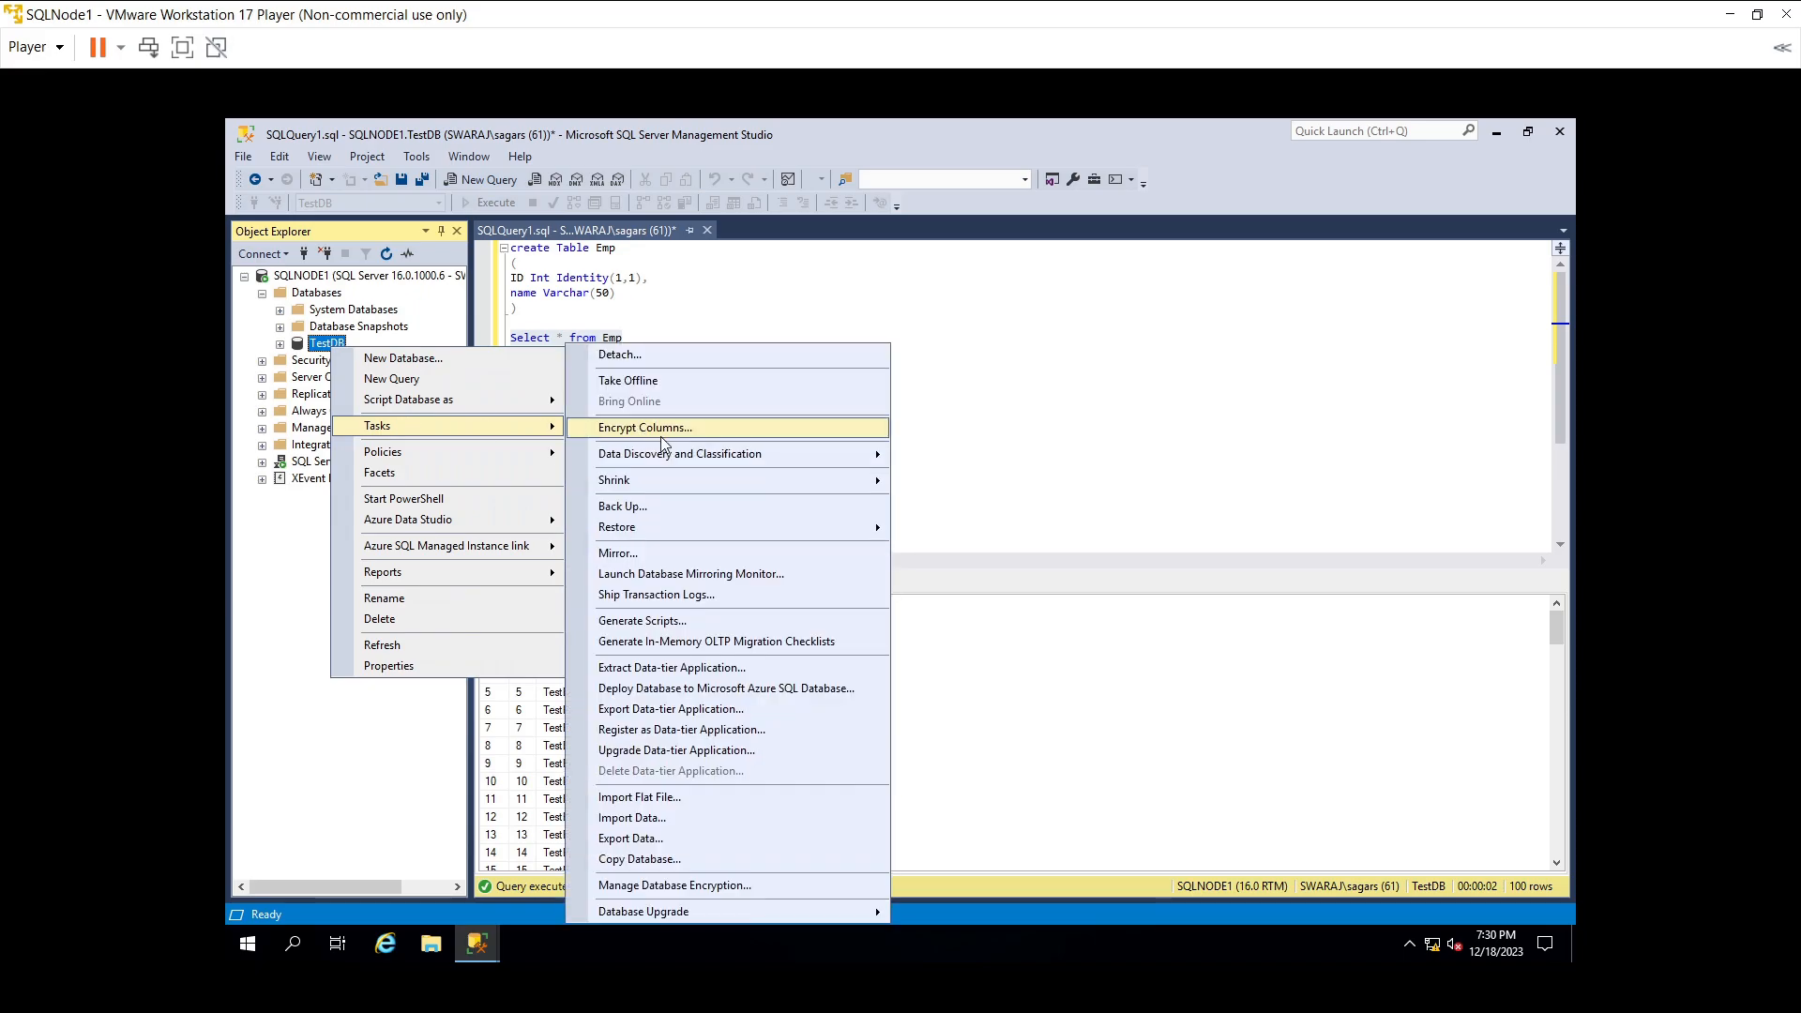
left_click(666, 501)
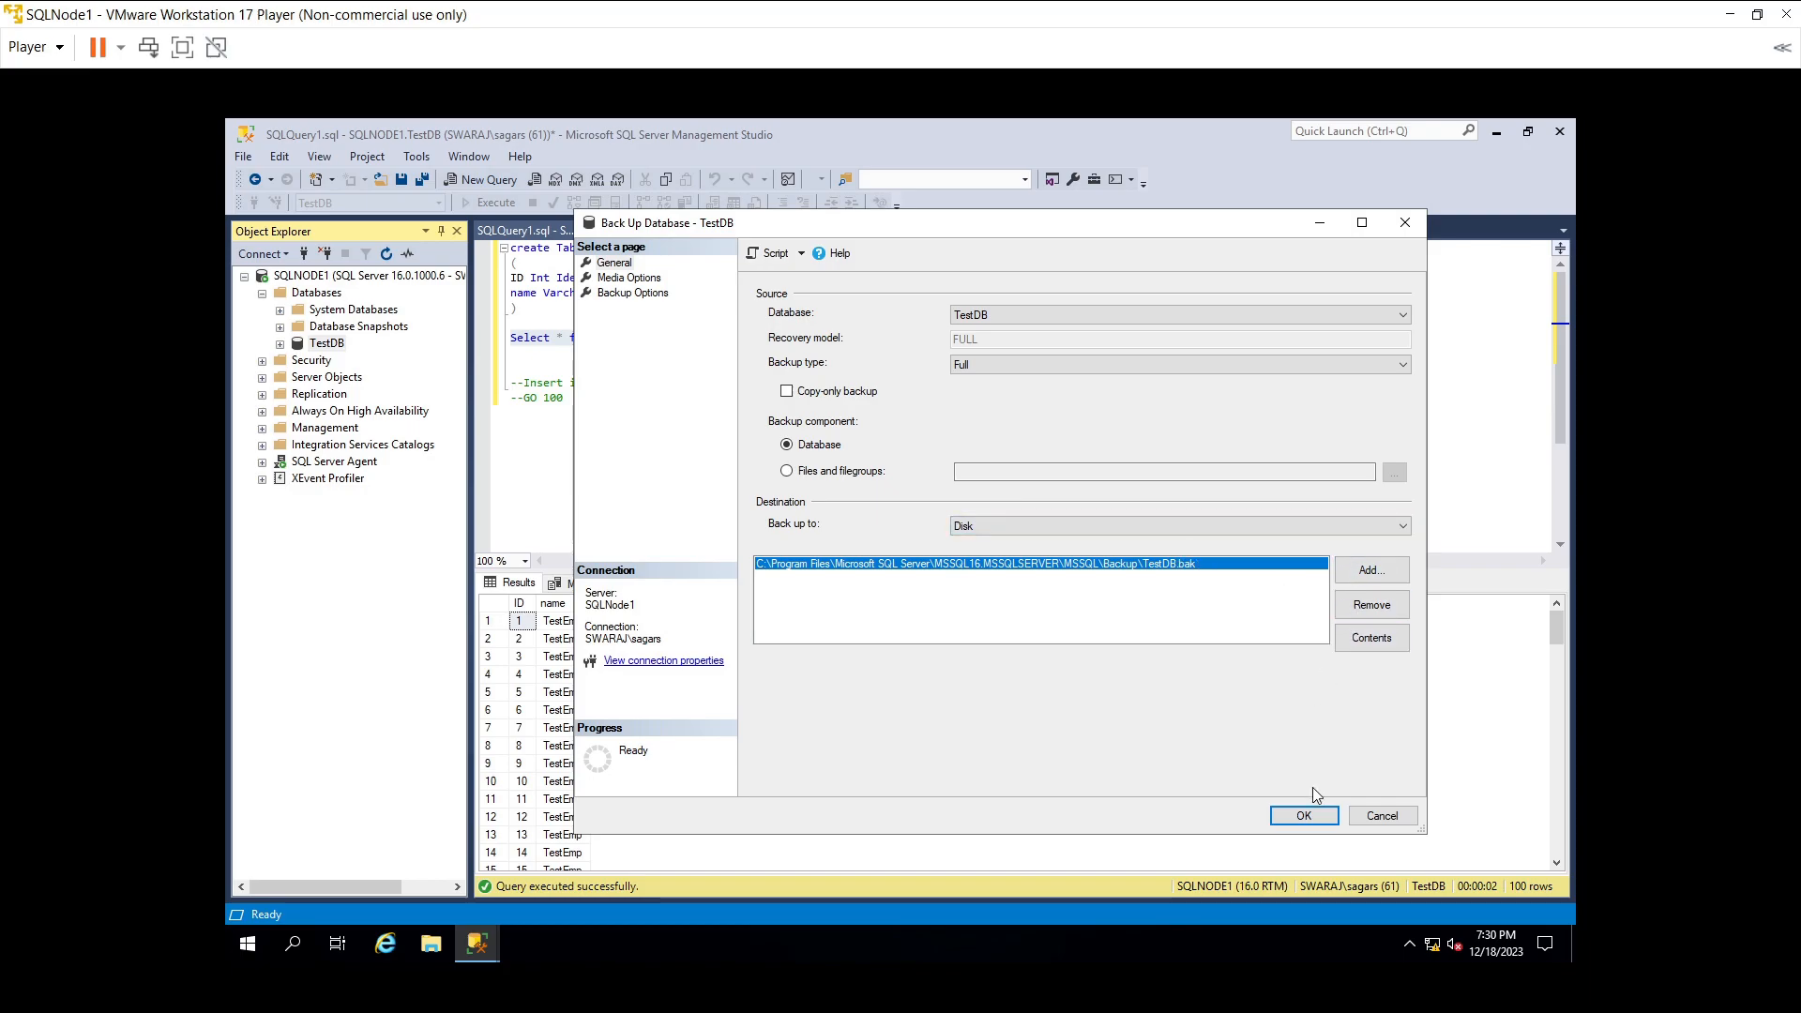
left_click(1305, 815)
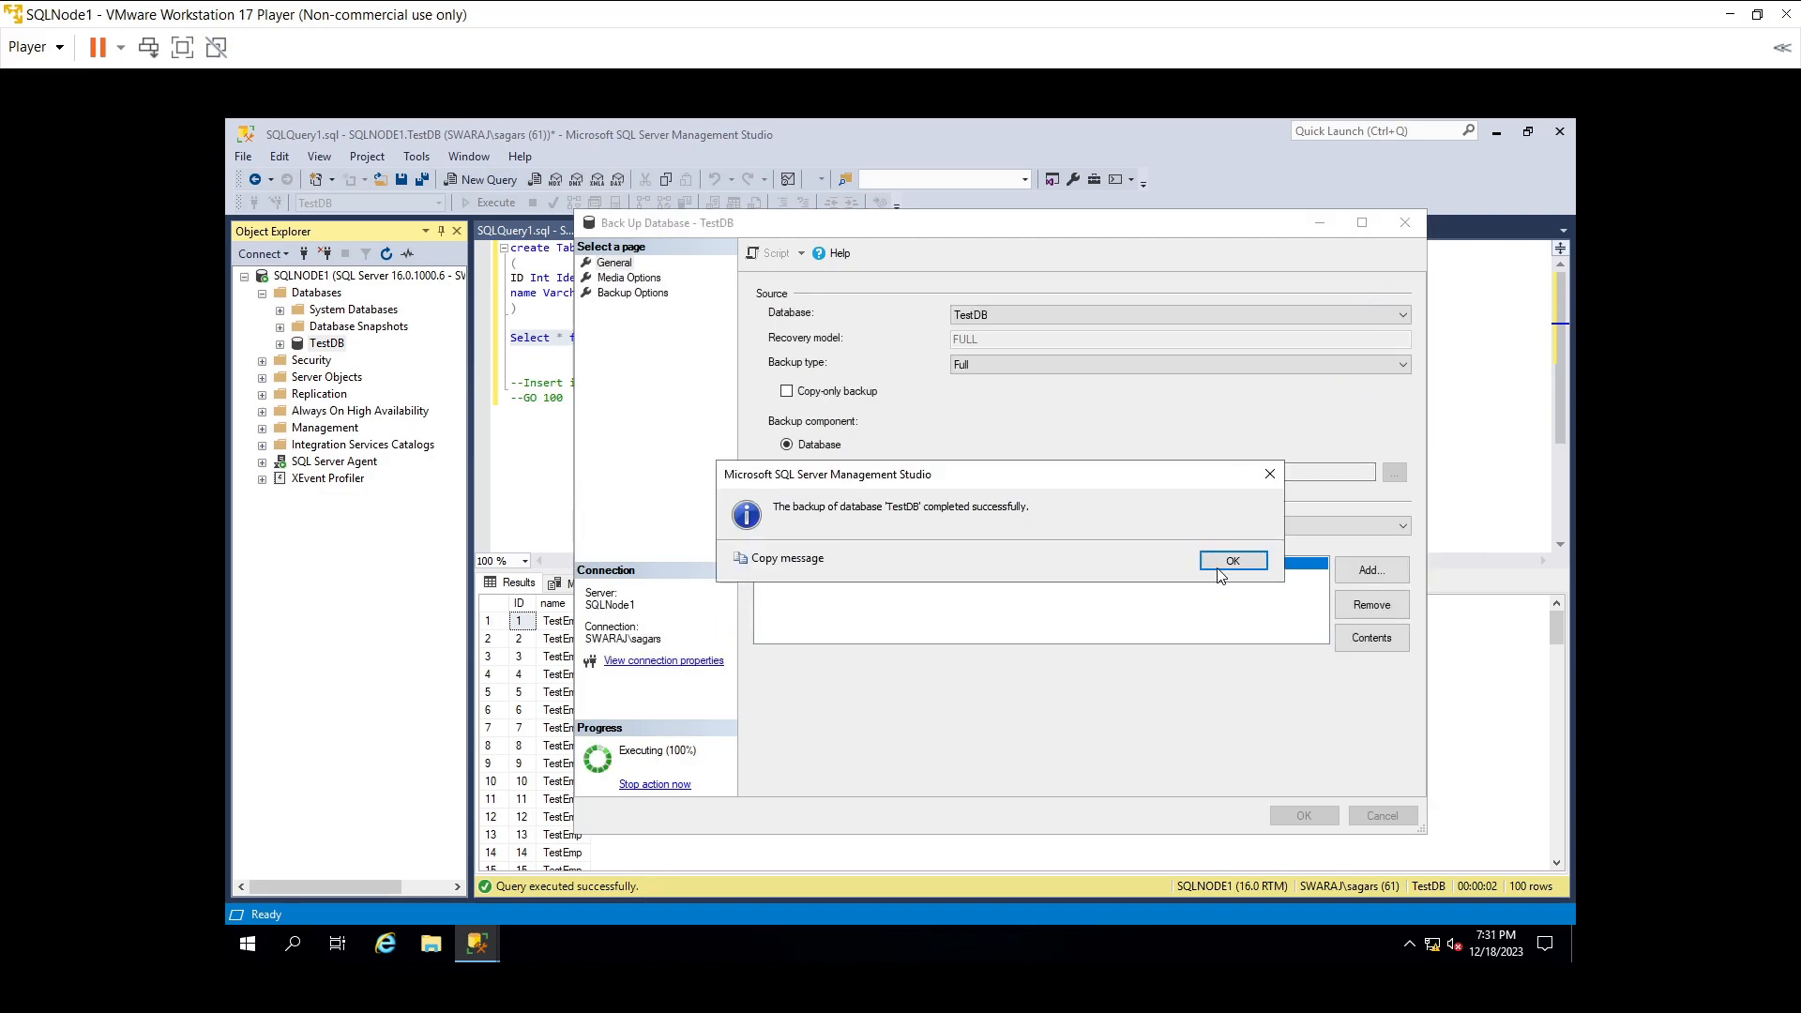
left_click(1230, 562)
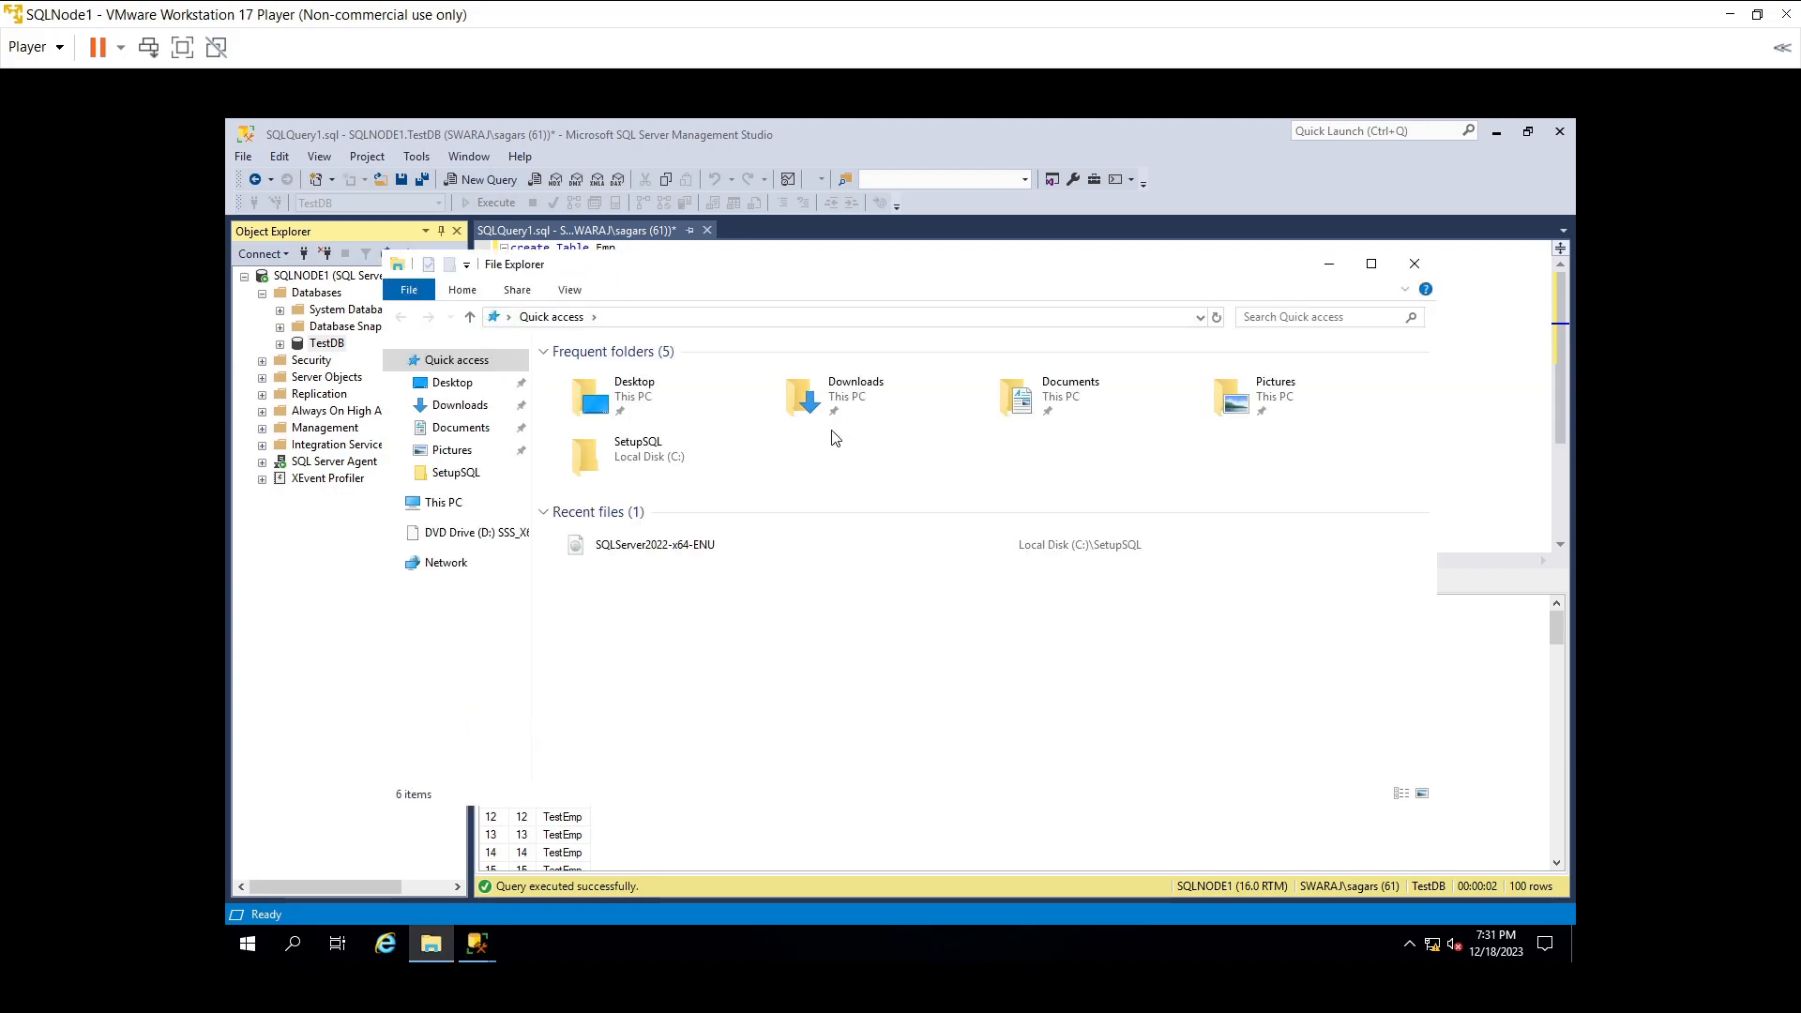
- Create a new folder named AGSharedFolder at the root of Local Disk (C:), fixing the name's typo
left_click(471, 510)
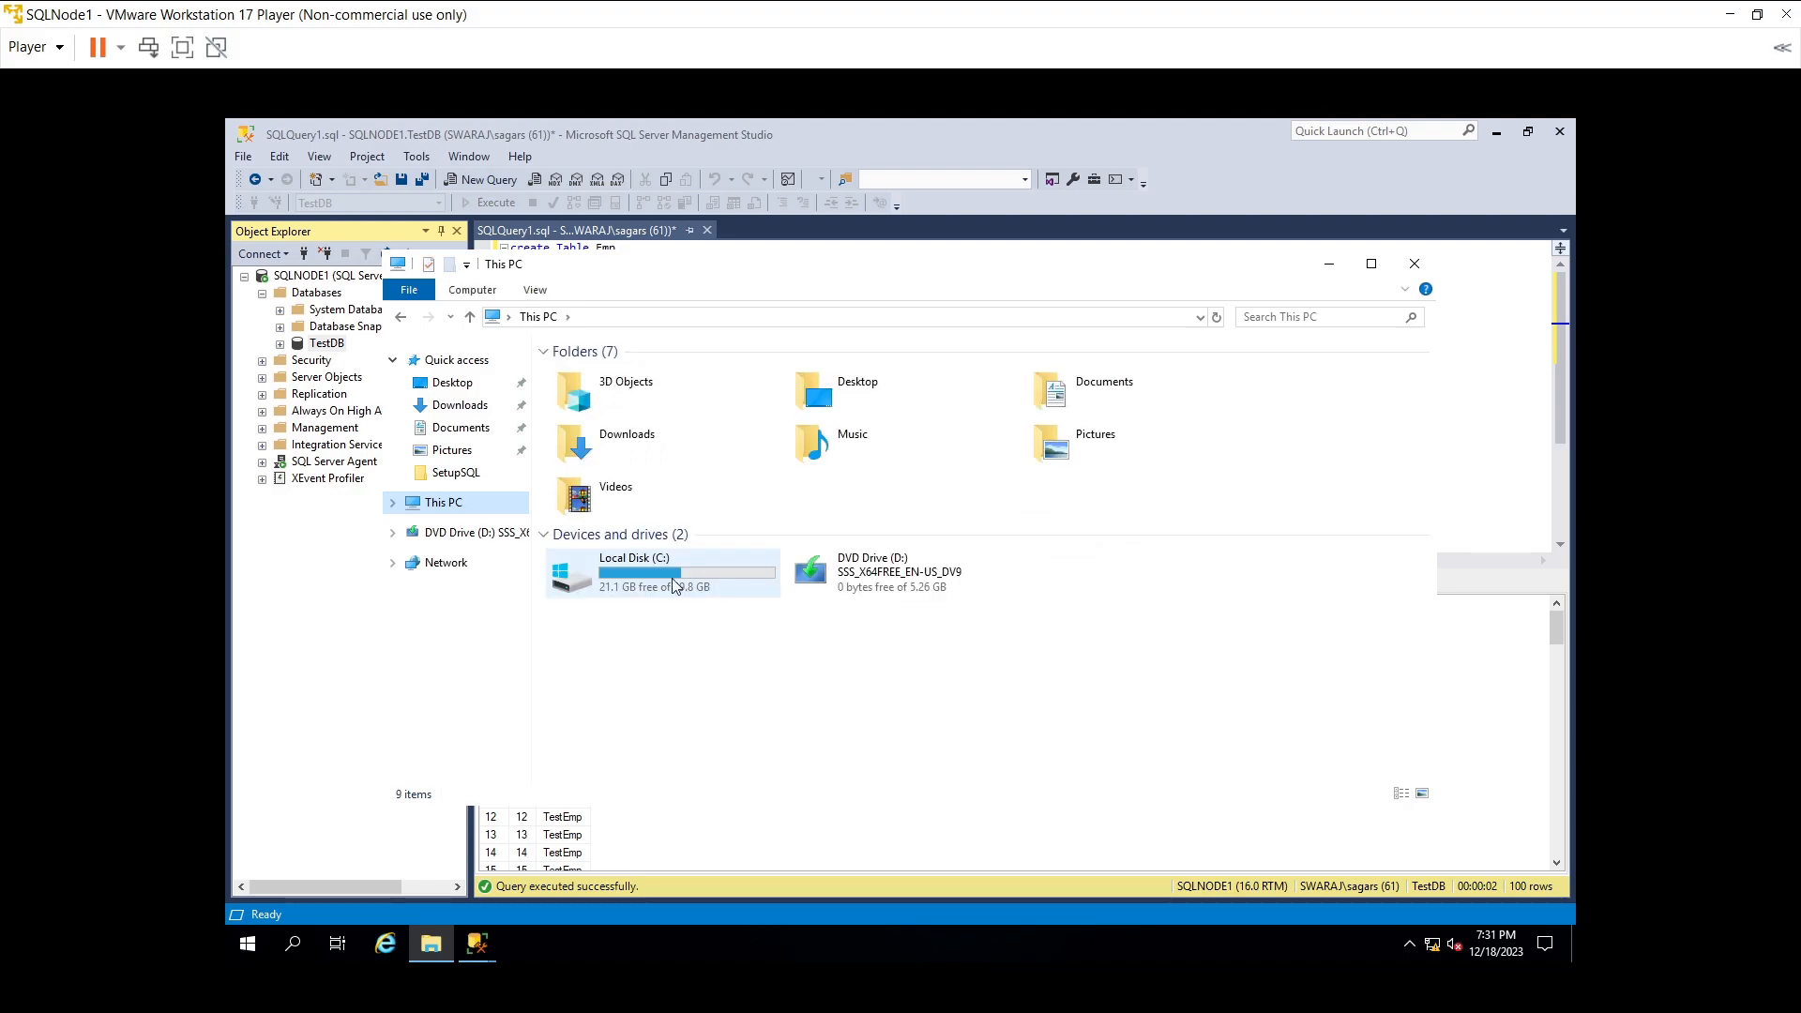
left_click(663, 579)
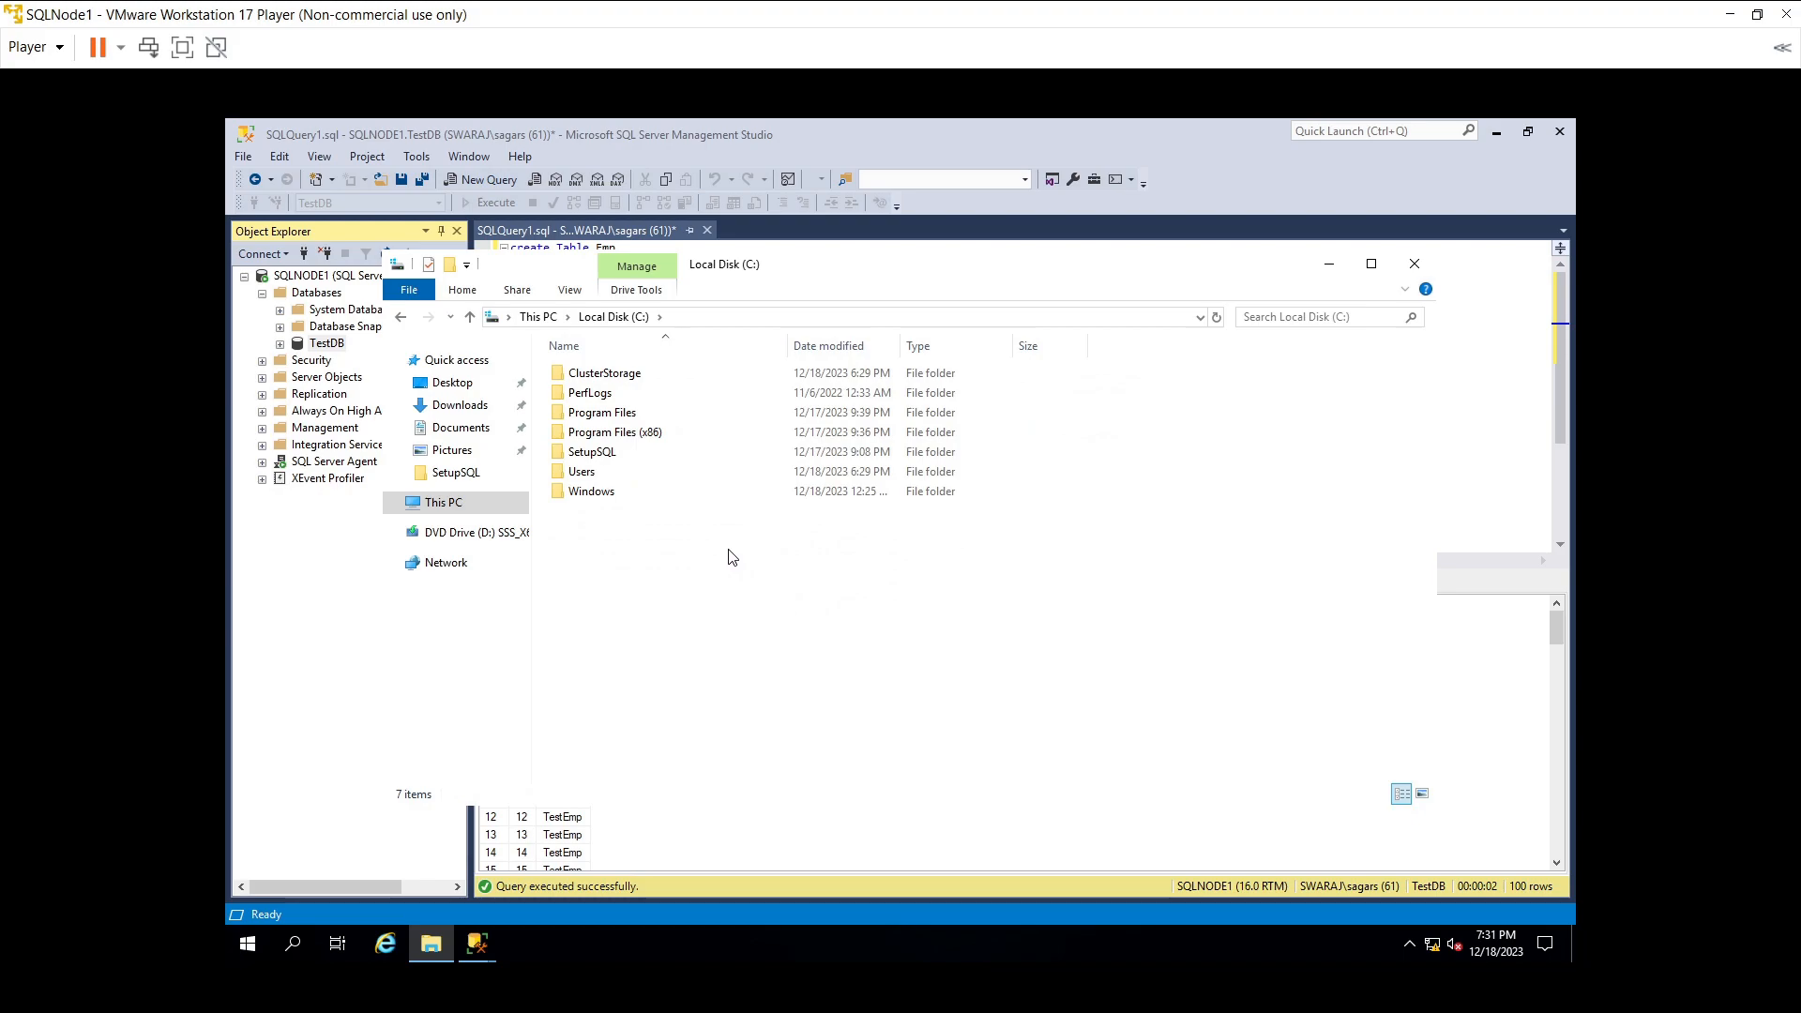
right_click(733, 557)
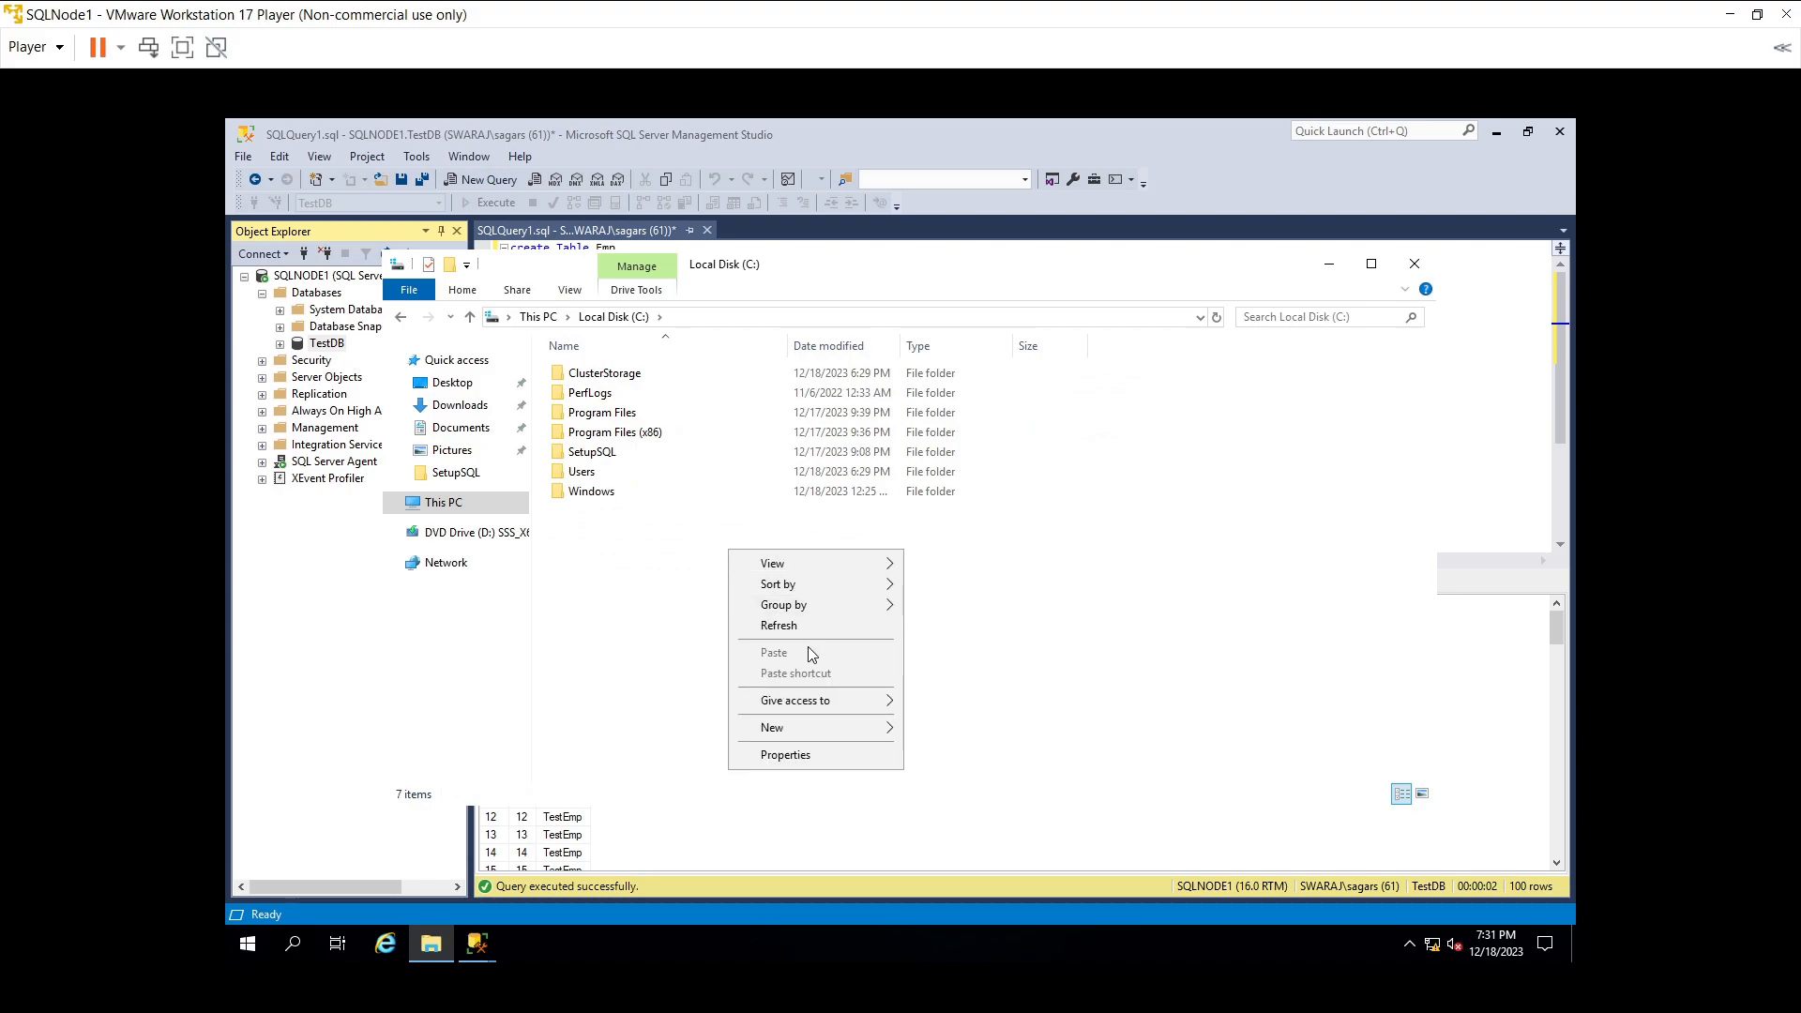
mouse_move(825, 727)
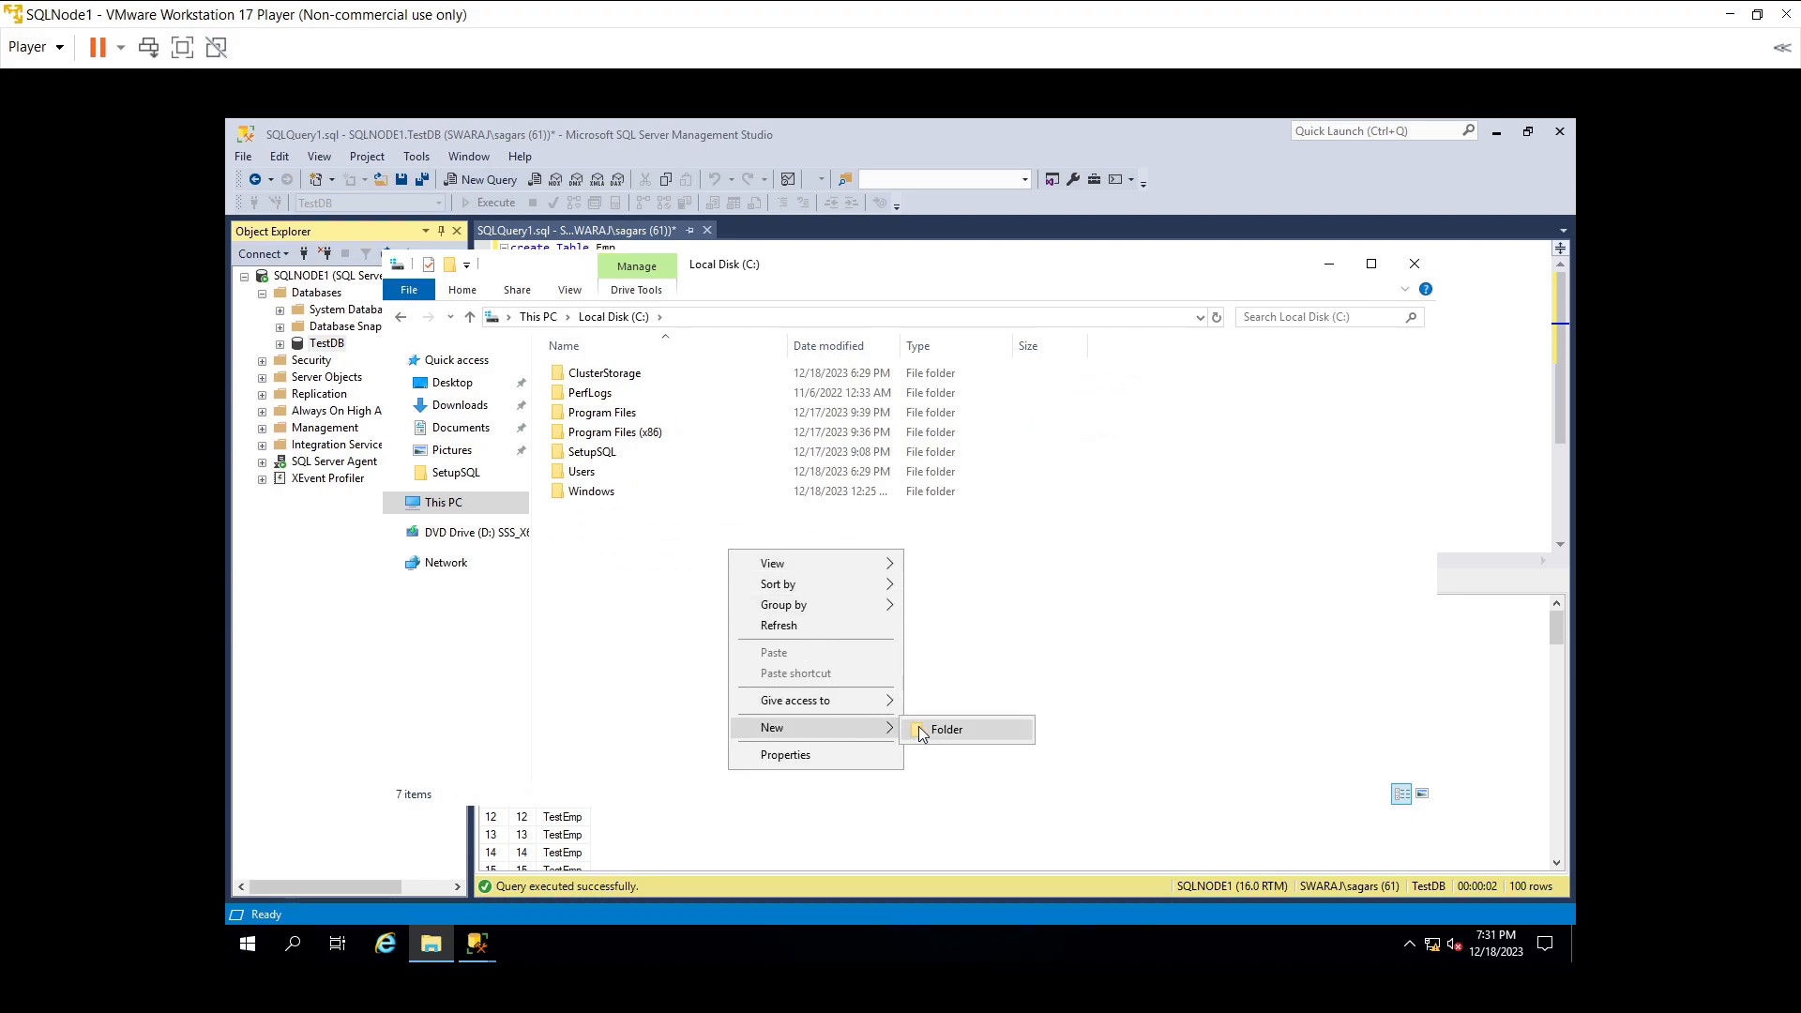
left_click(933, 732)
type("AGS")
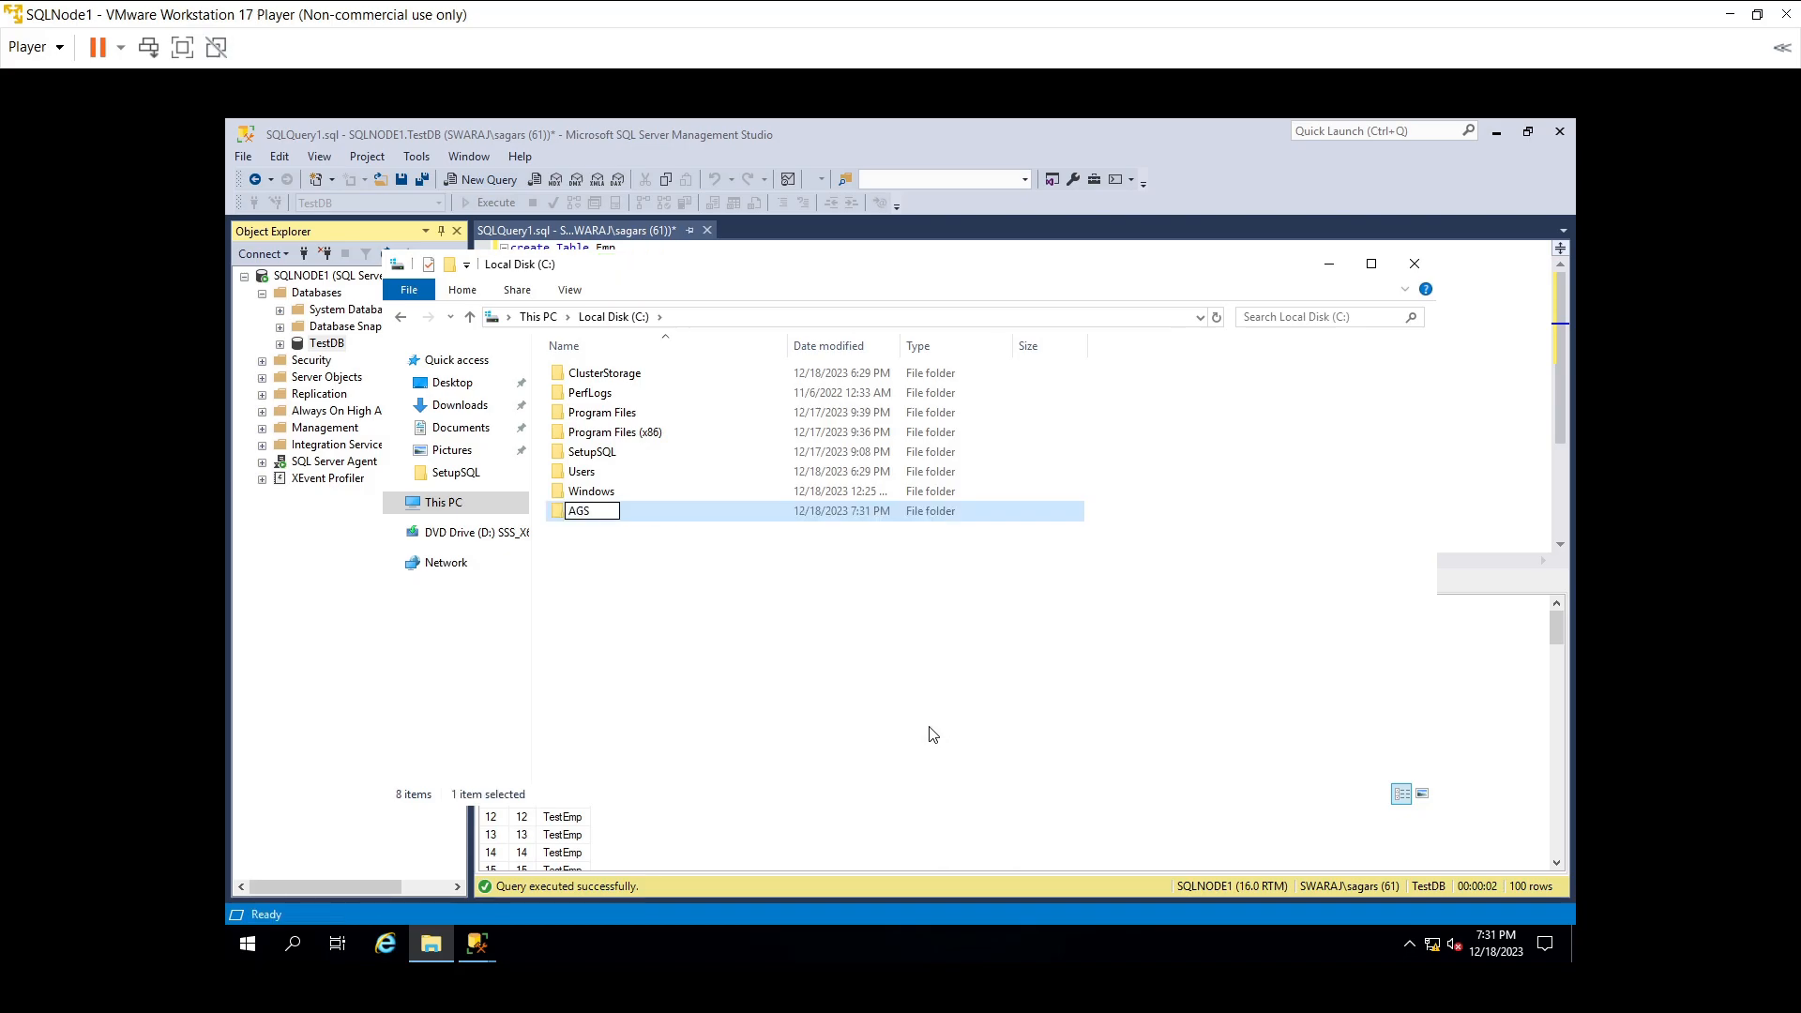
type("haredFolder")
left_click(647, 563)
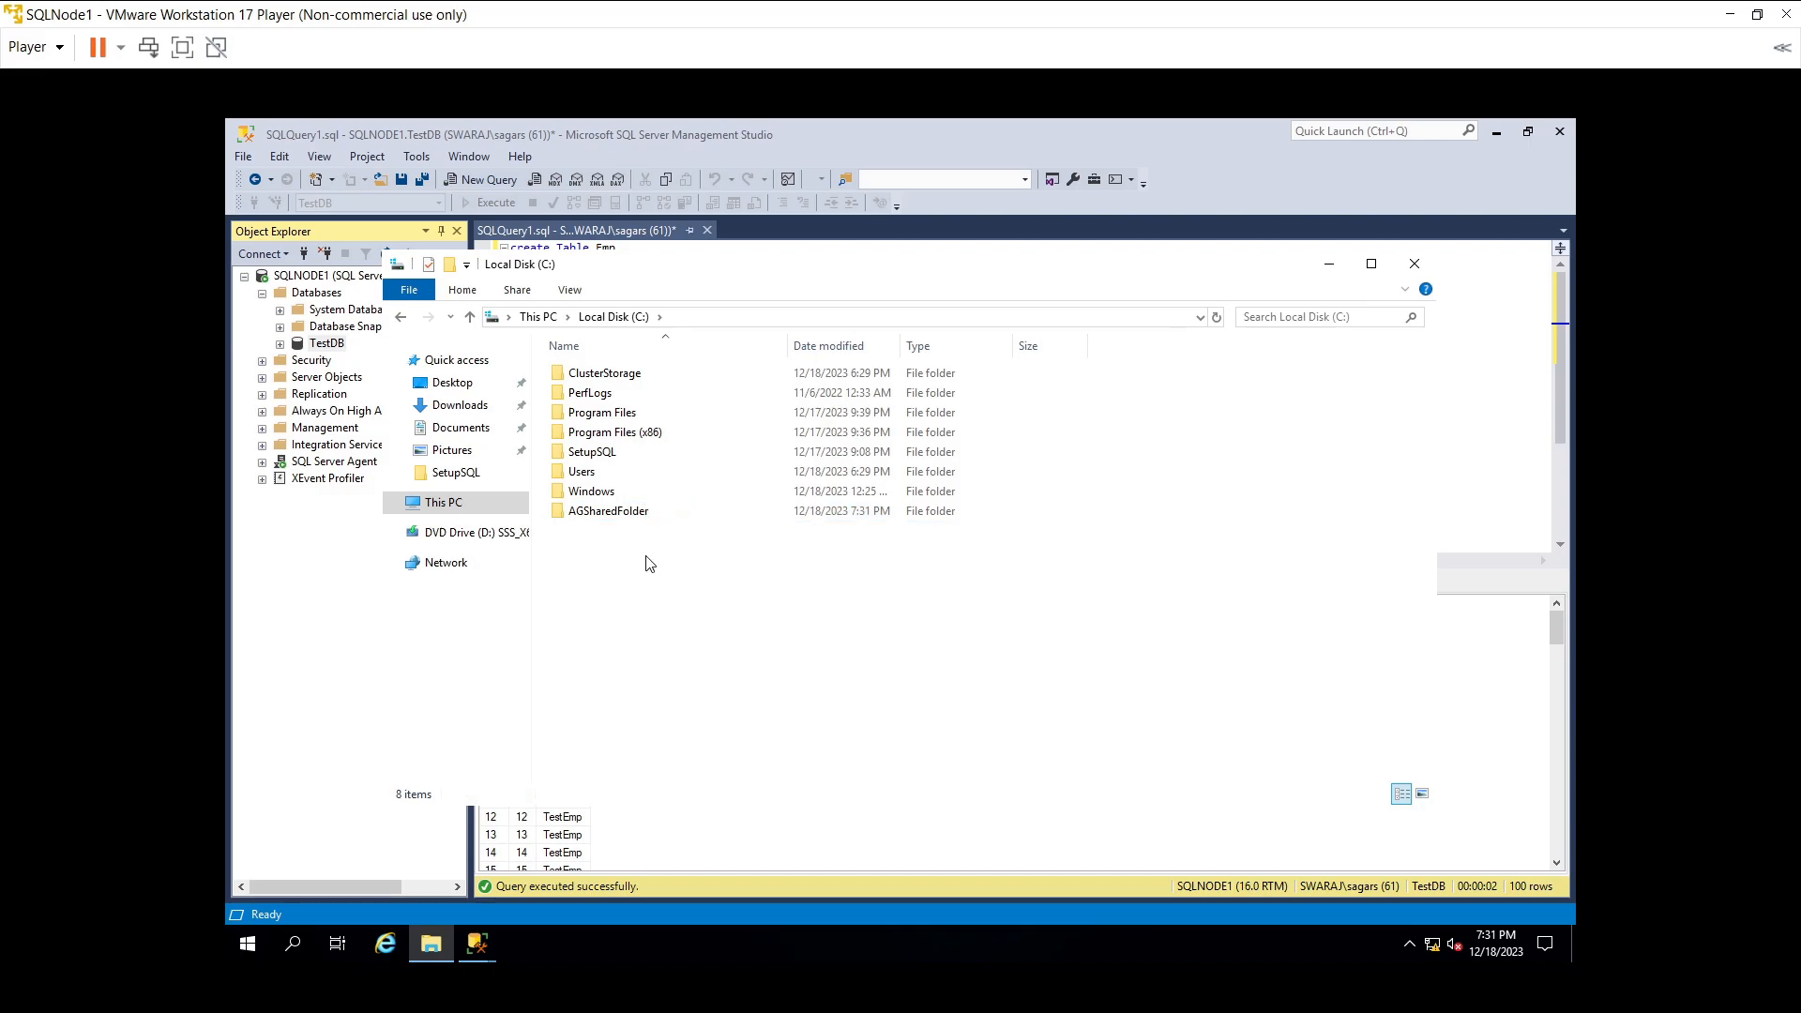
- Bring up AGSharedFolder's Properties on the Sharing settings
left_click(614, 517)
right_click(616, 518)
left_click(579, 520)
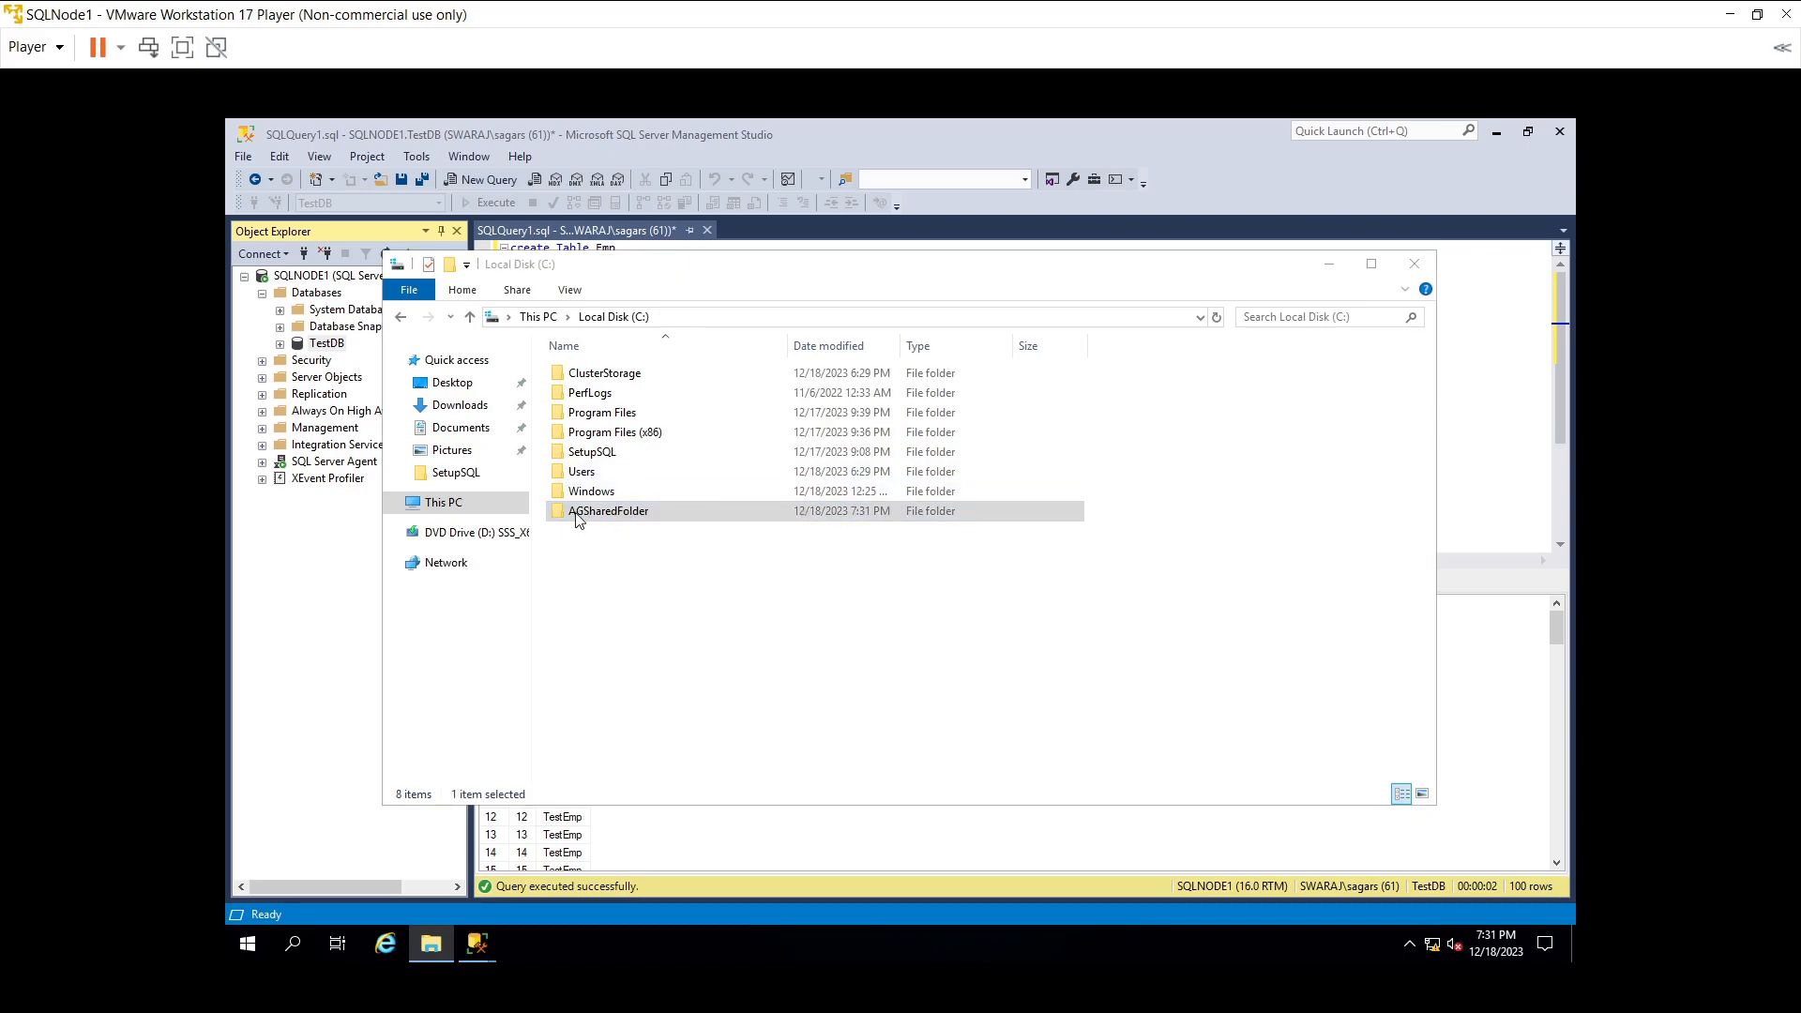
right_click(579, 519)
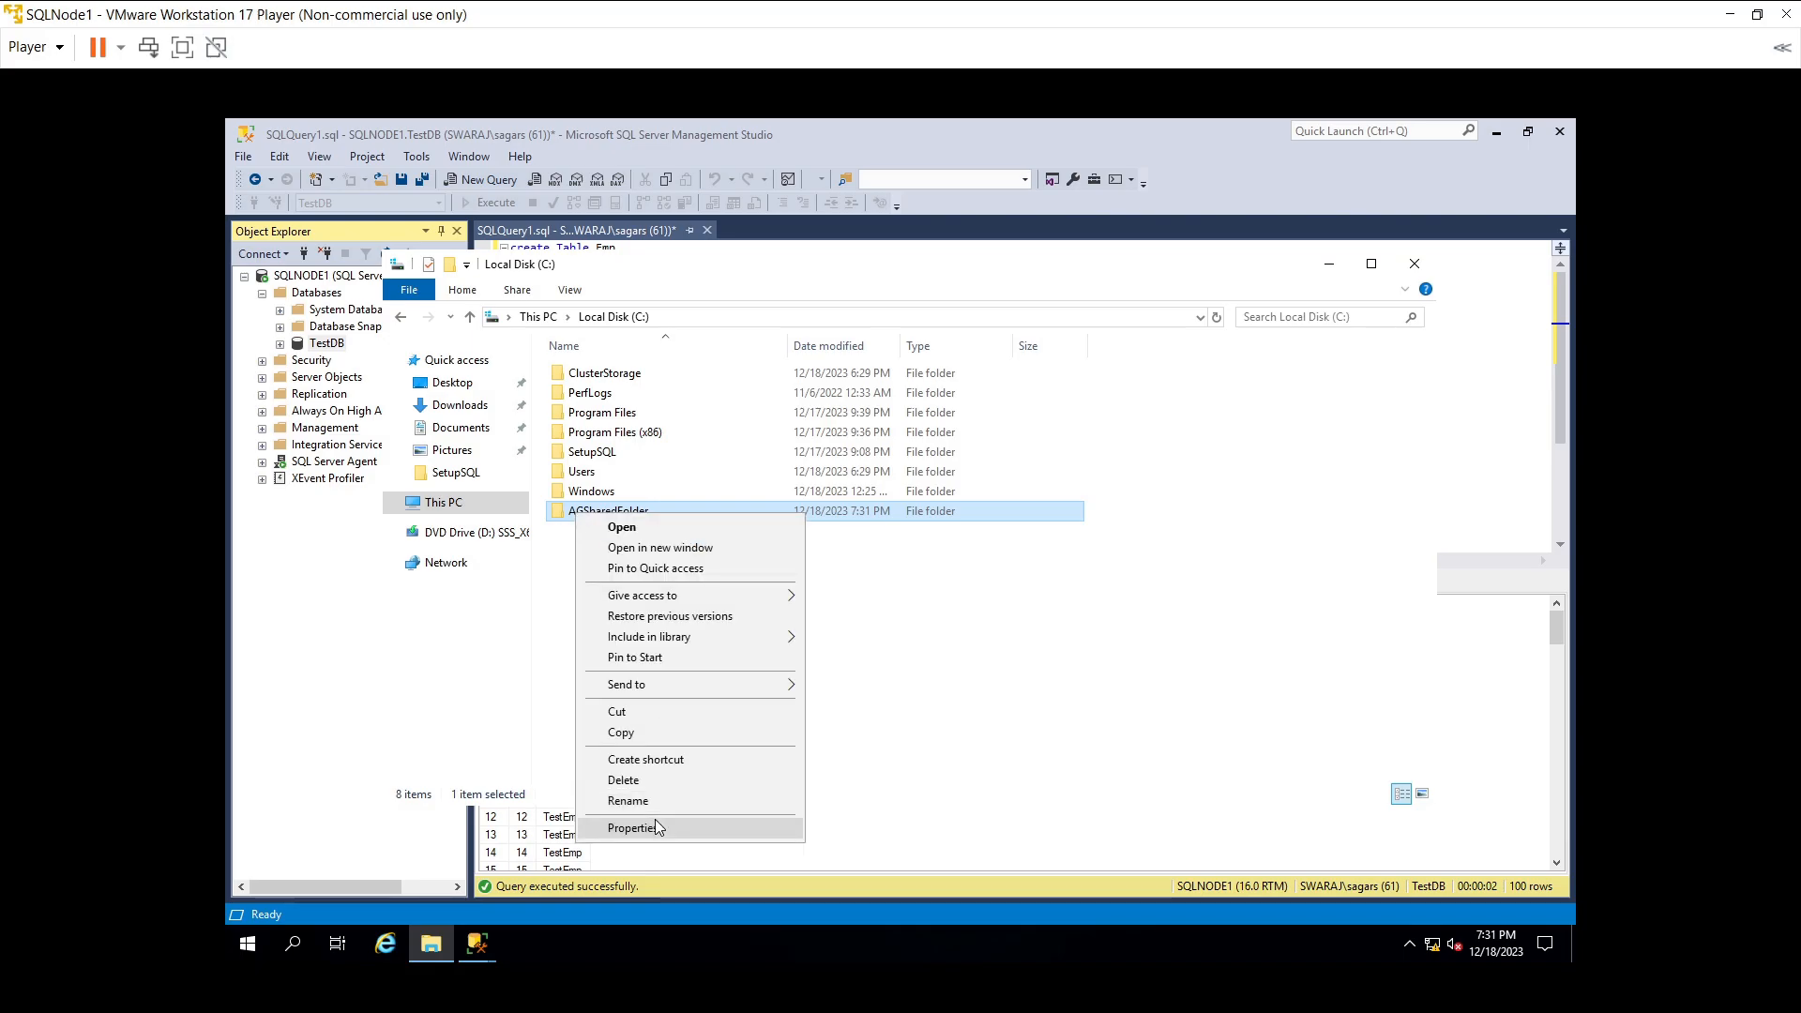
left_click(654, 824)
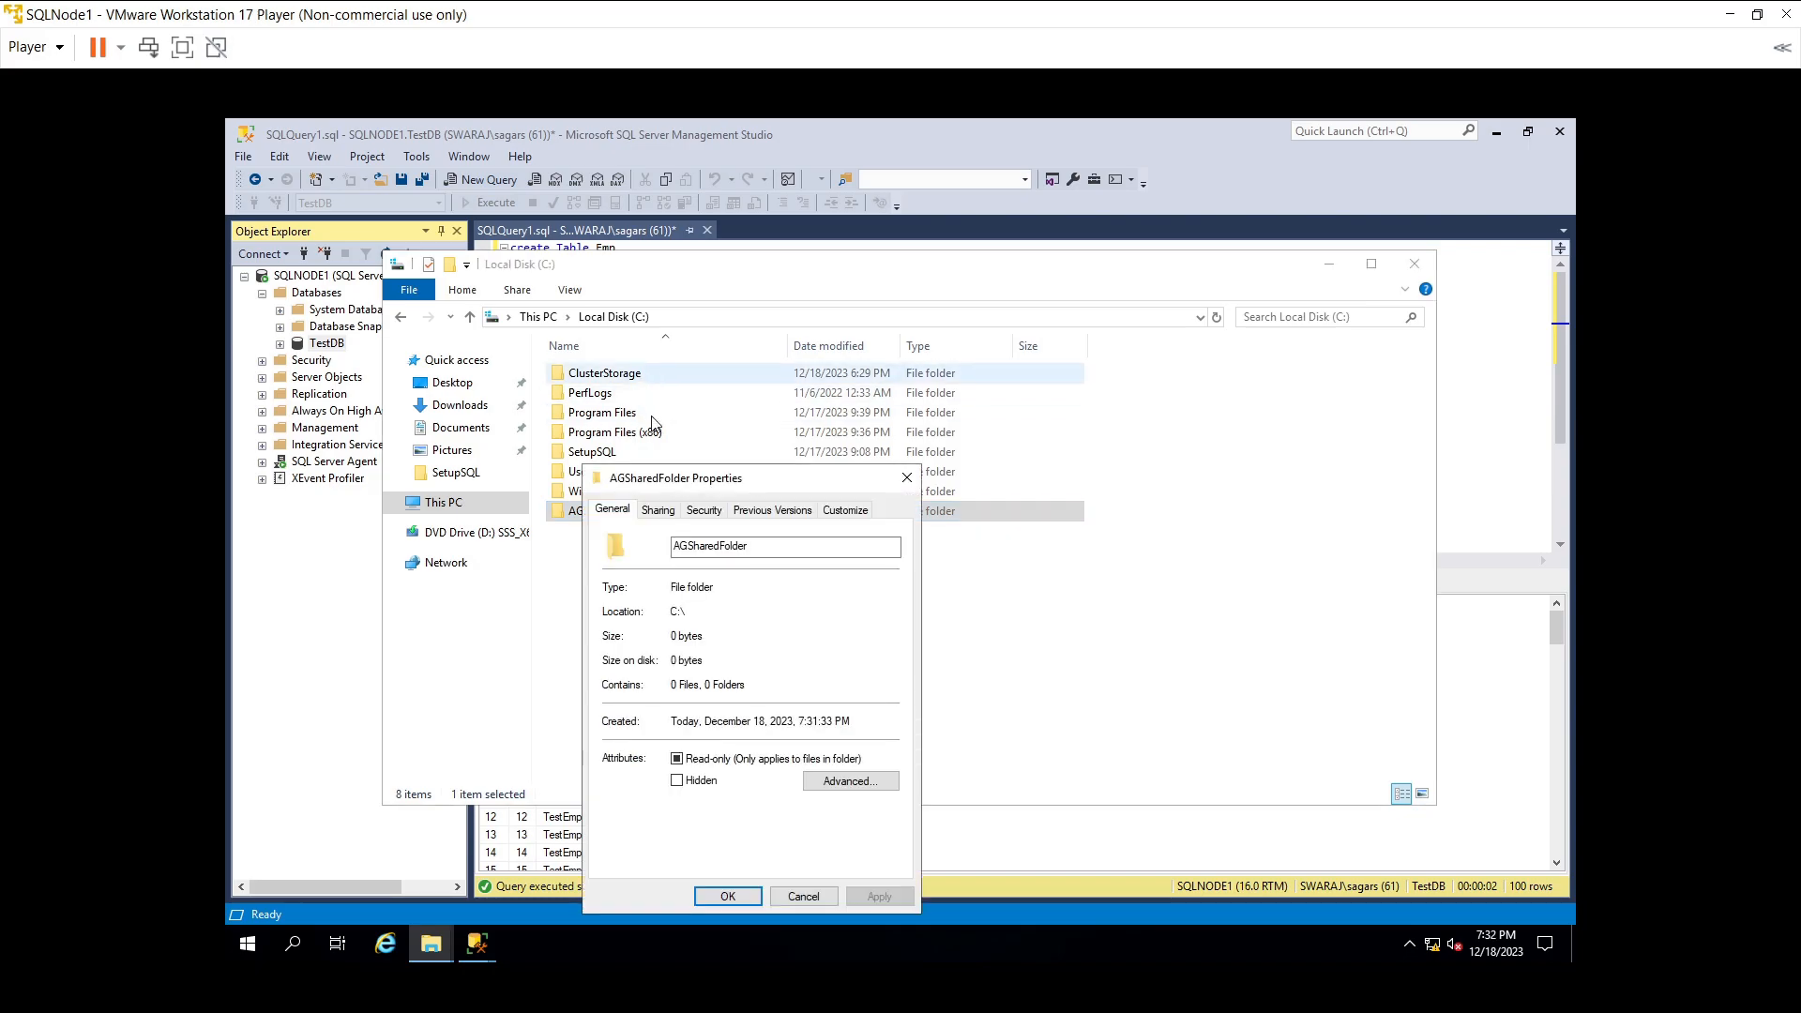
left_click(673, 510)
left_click_drag(767, 477, 805, 319)
- Share the folder on the network and select its path \\SQLNODE1\AGSharedFolder
left_click(694, 486)
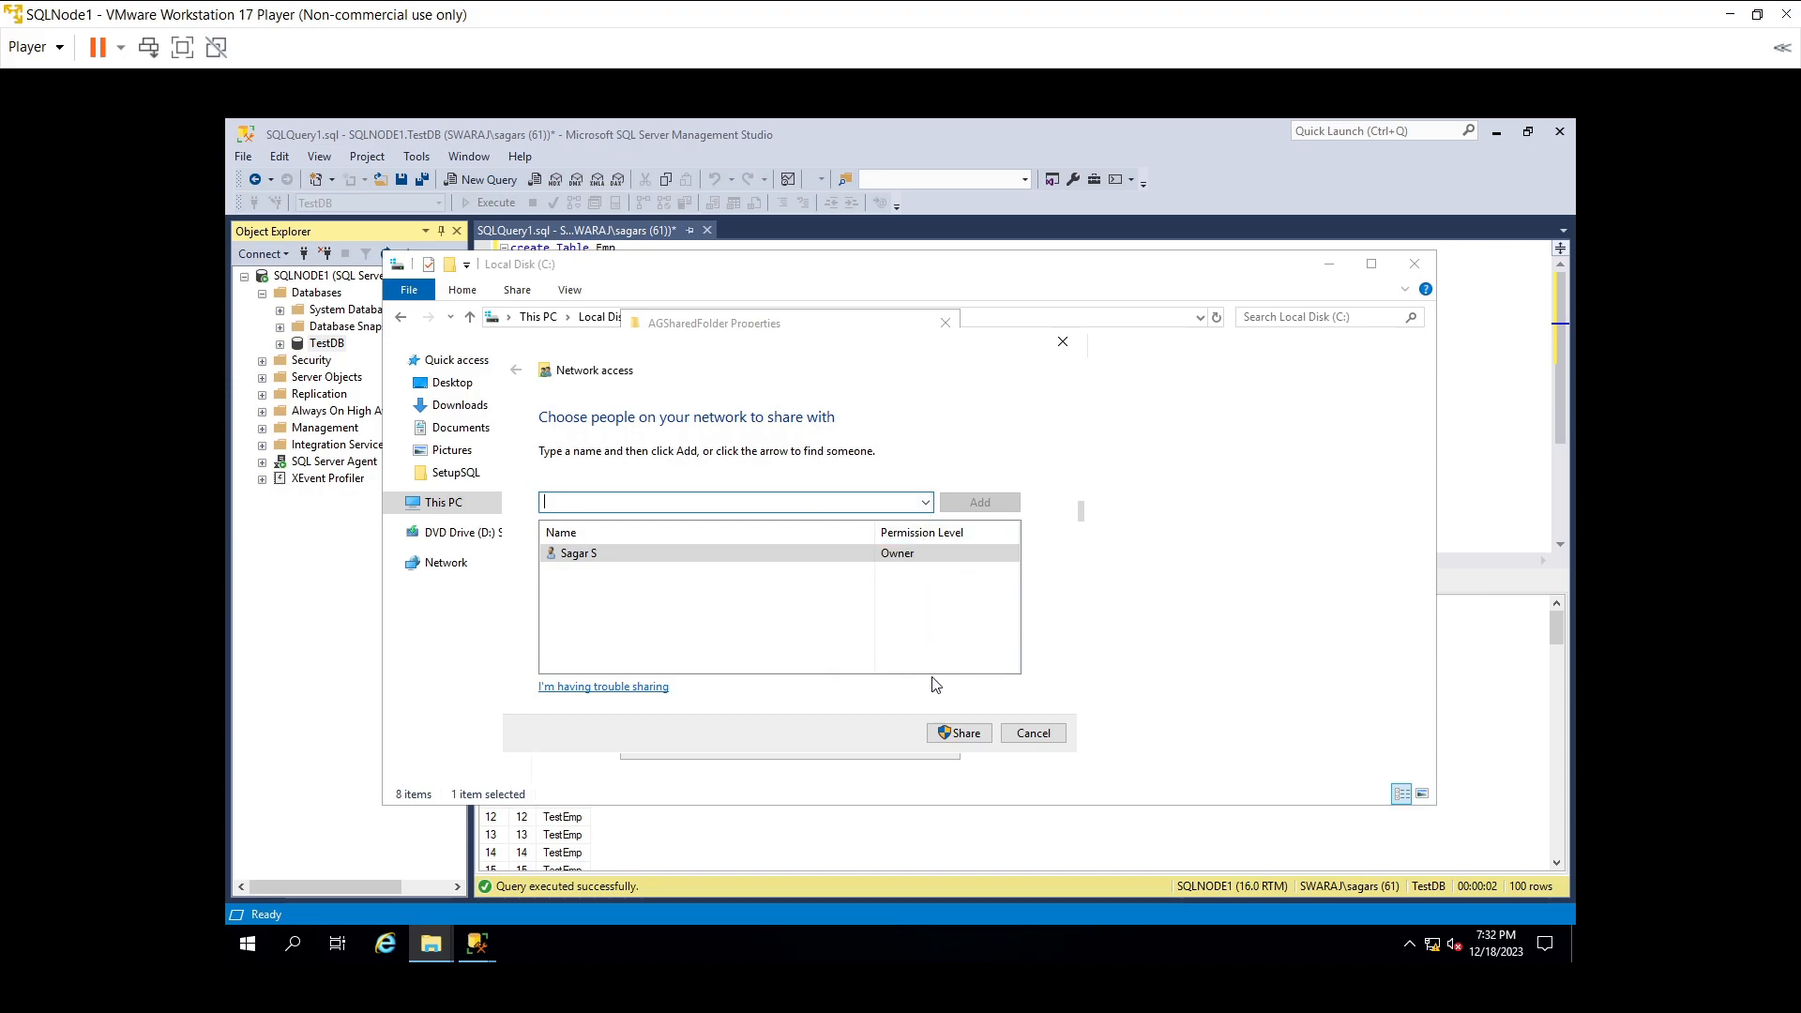
left_click(944, 725)
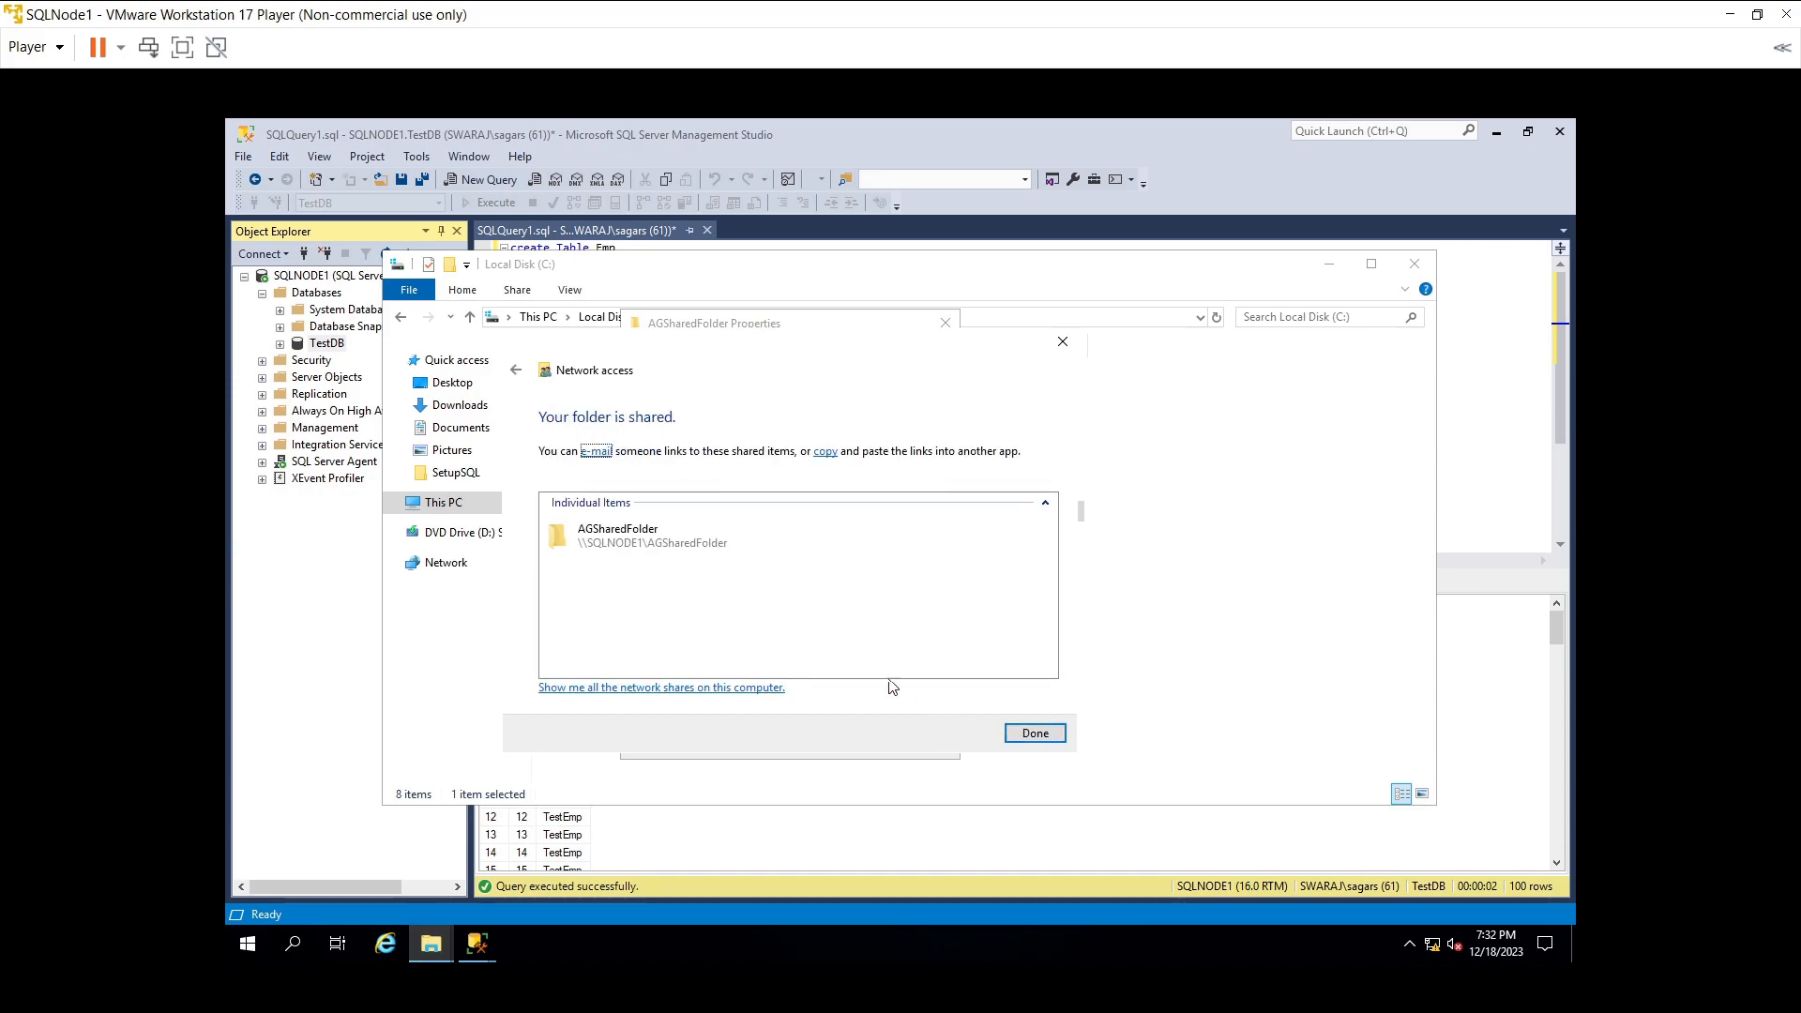
left_click(720, 547)
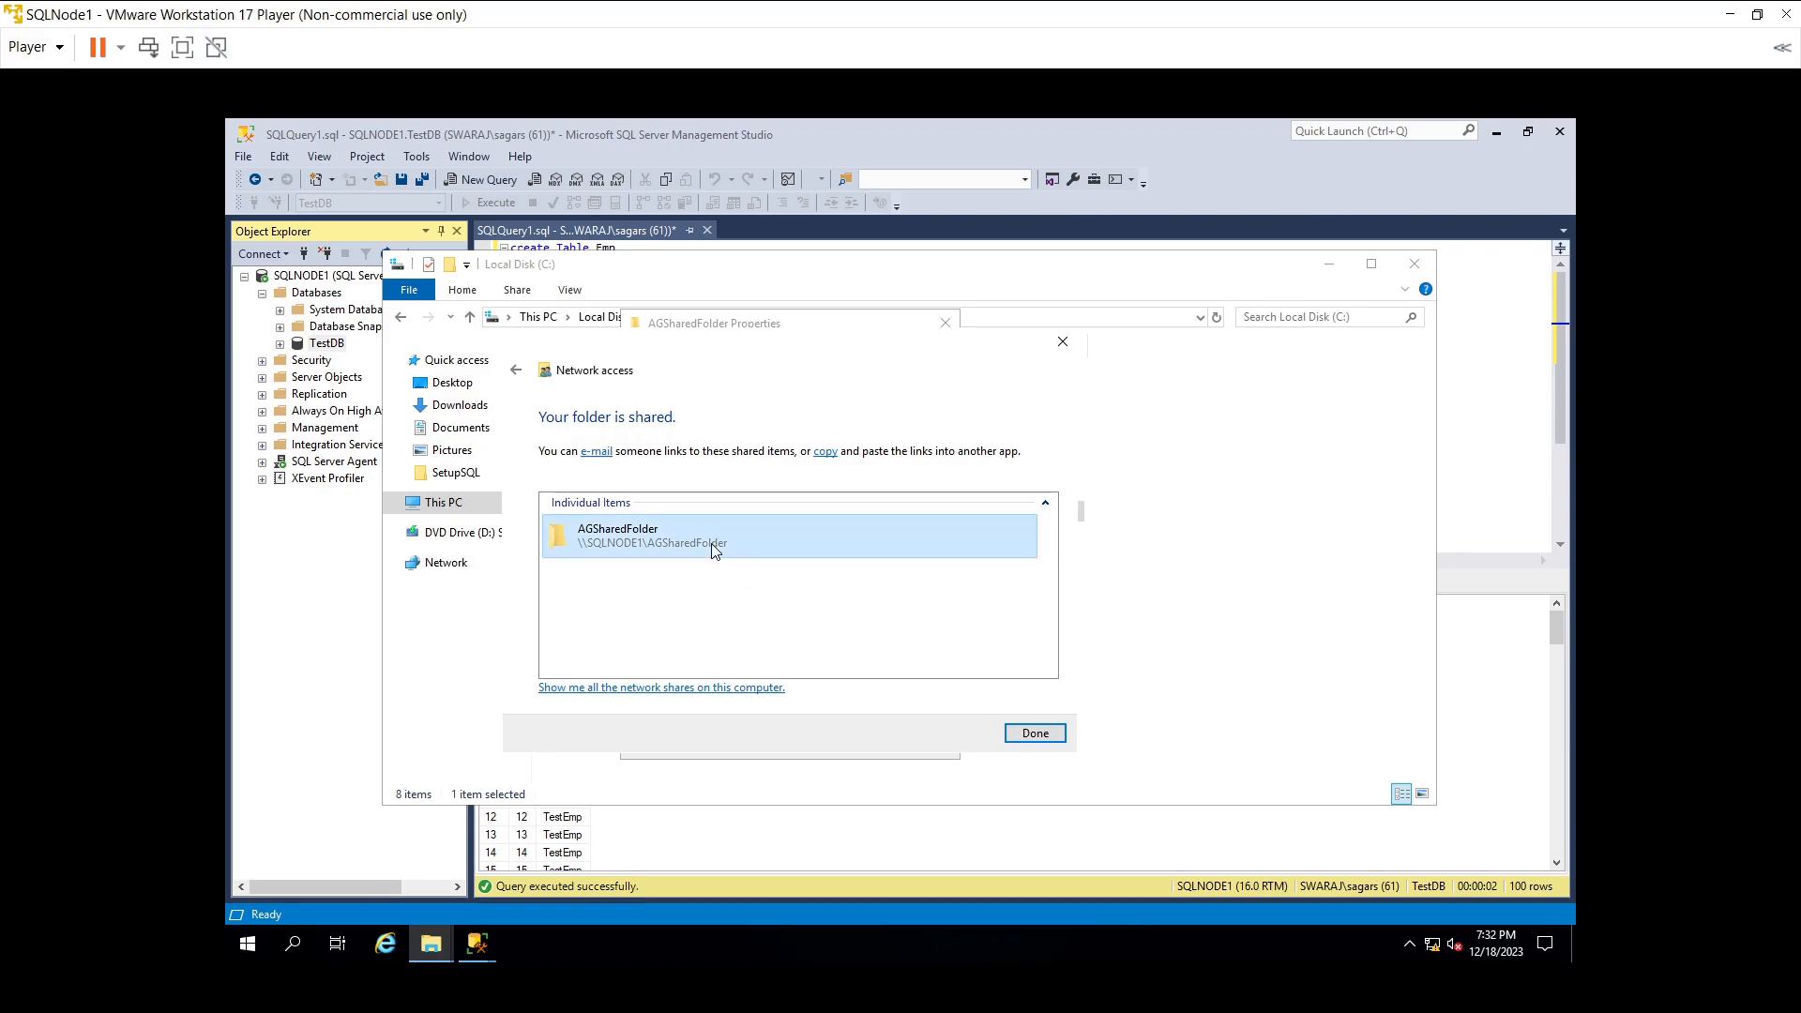
left_click(1032, 733)
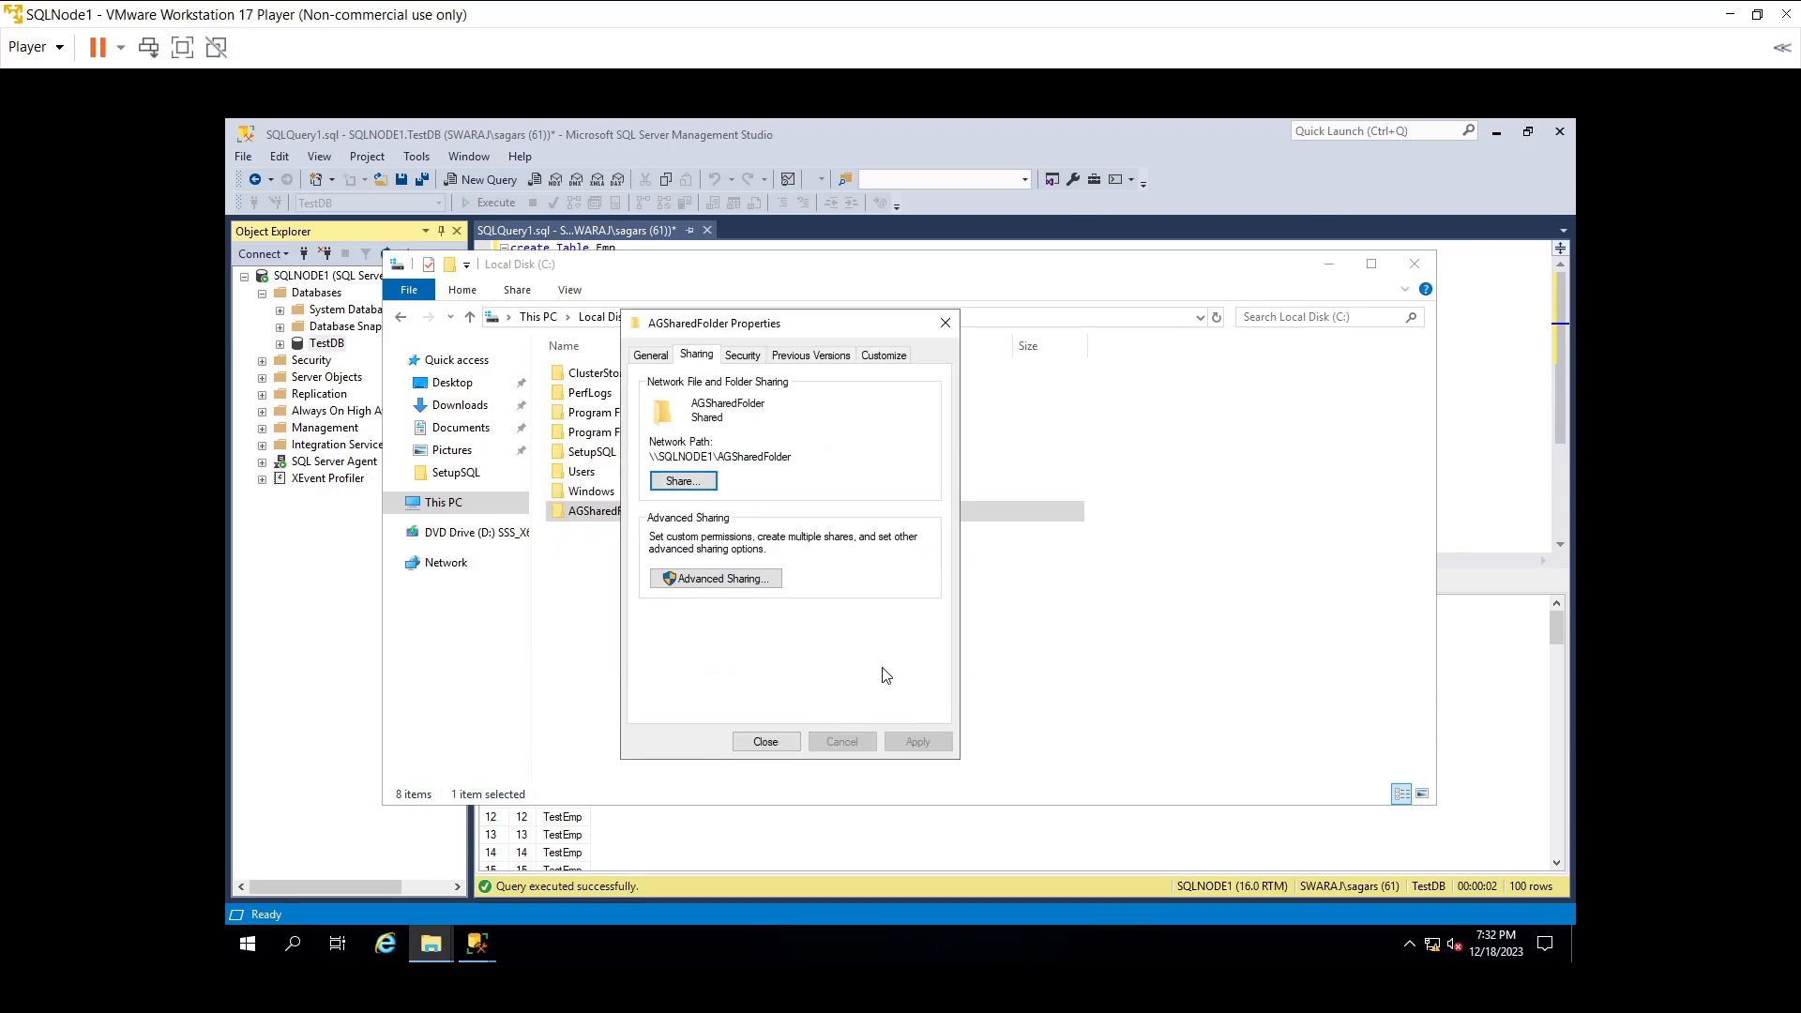
left_click_drag(796, 458, 628, 457)
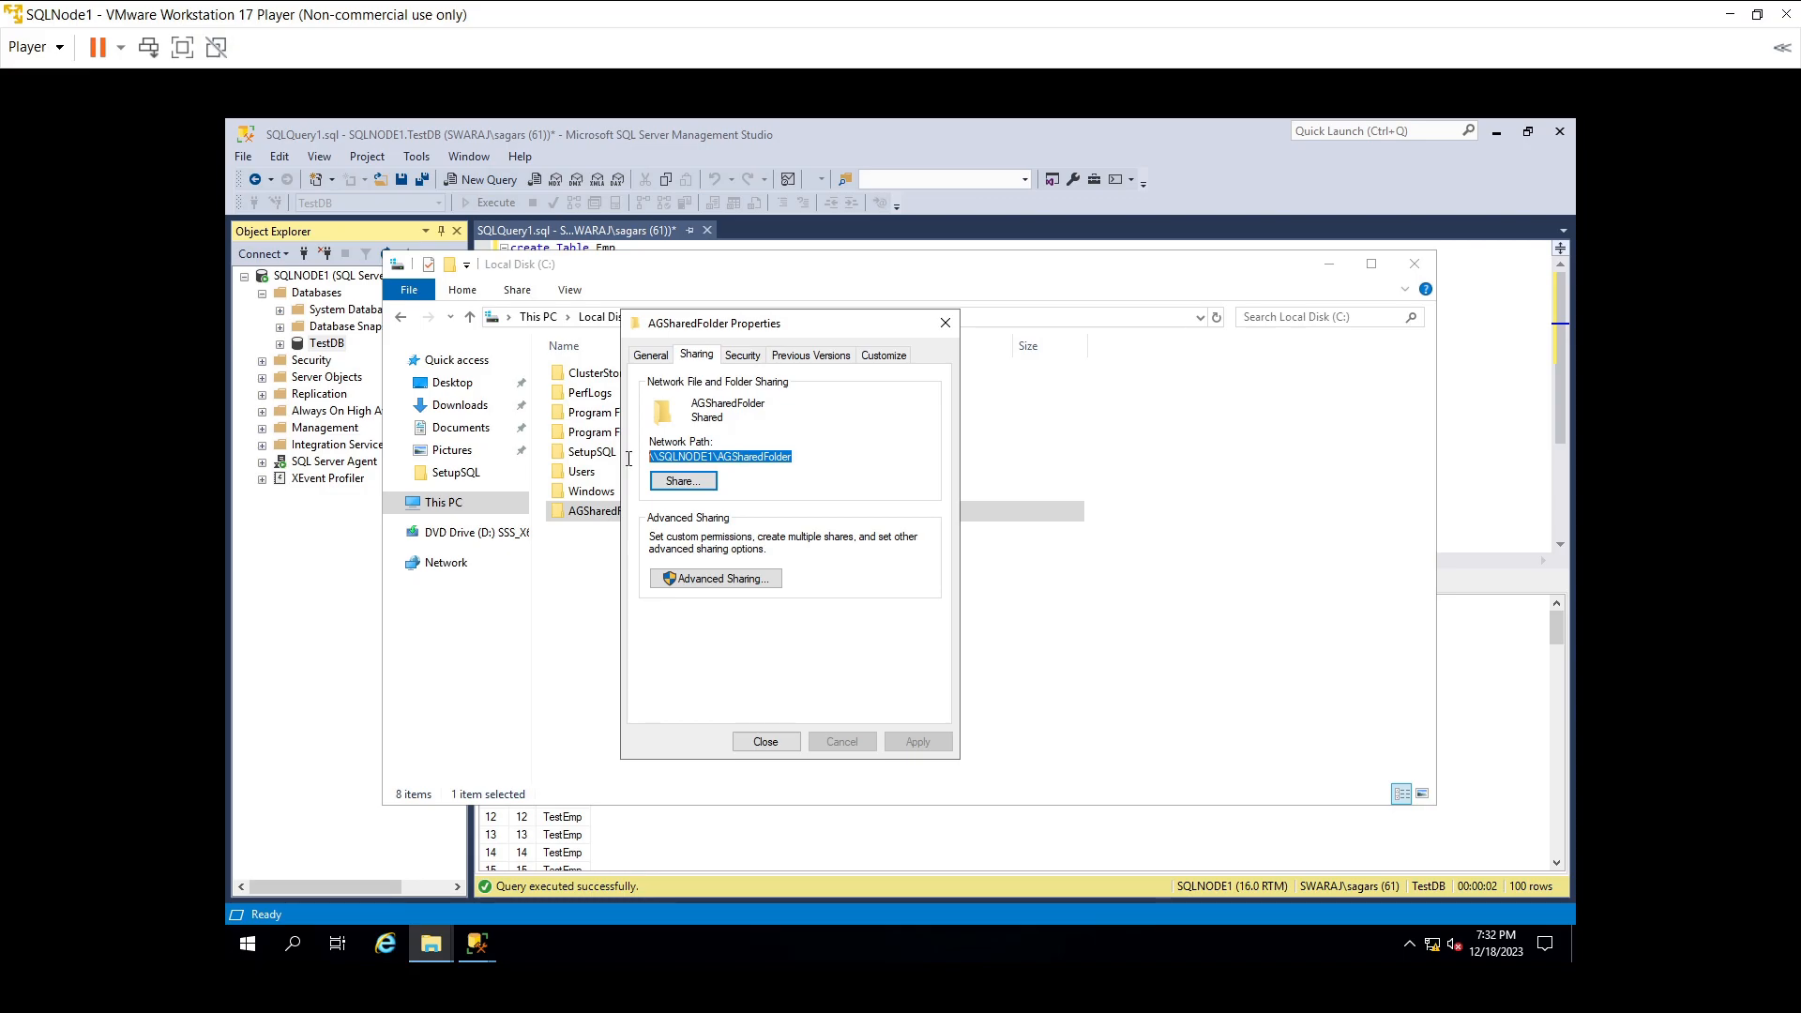